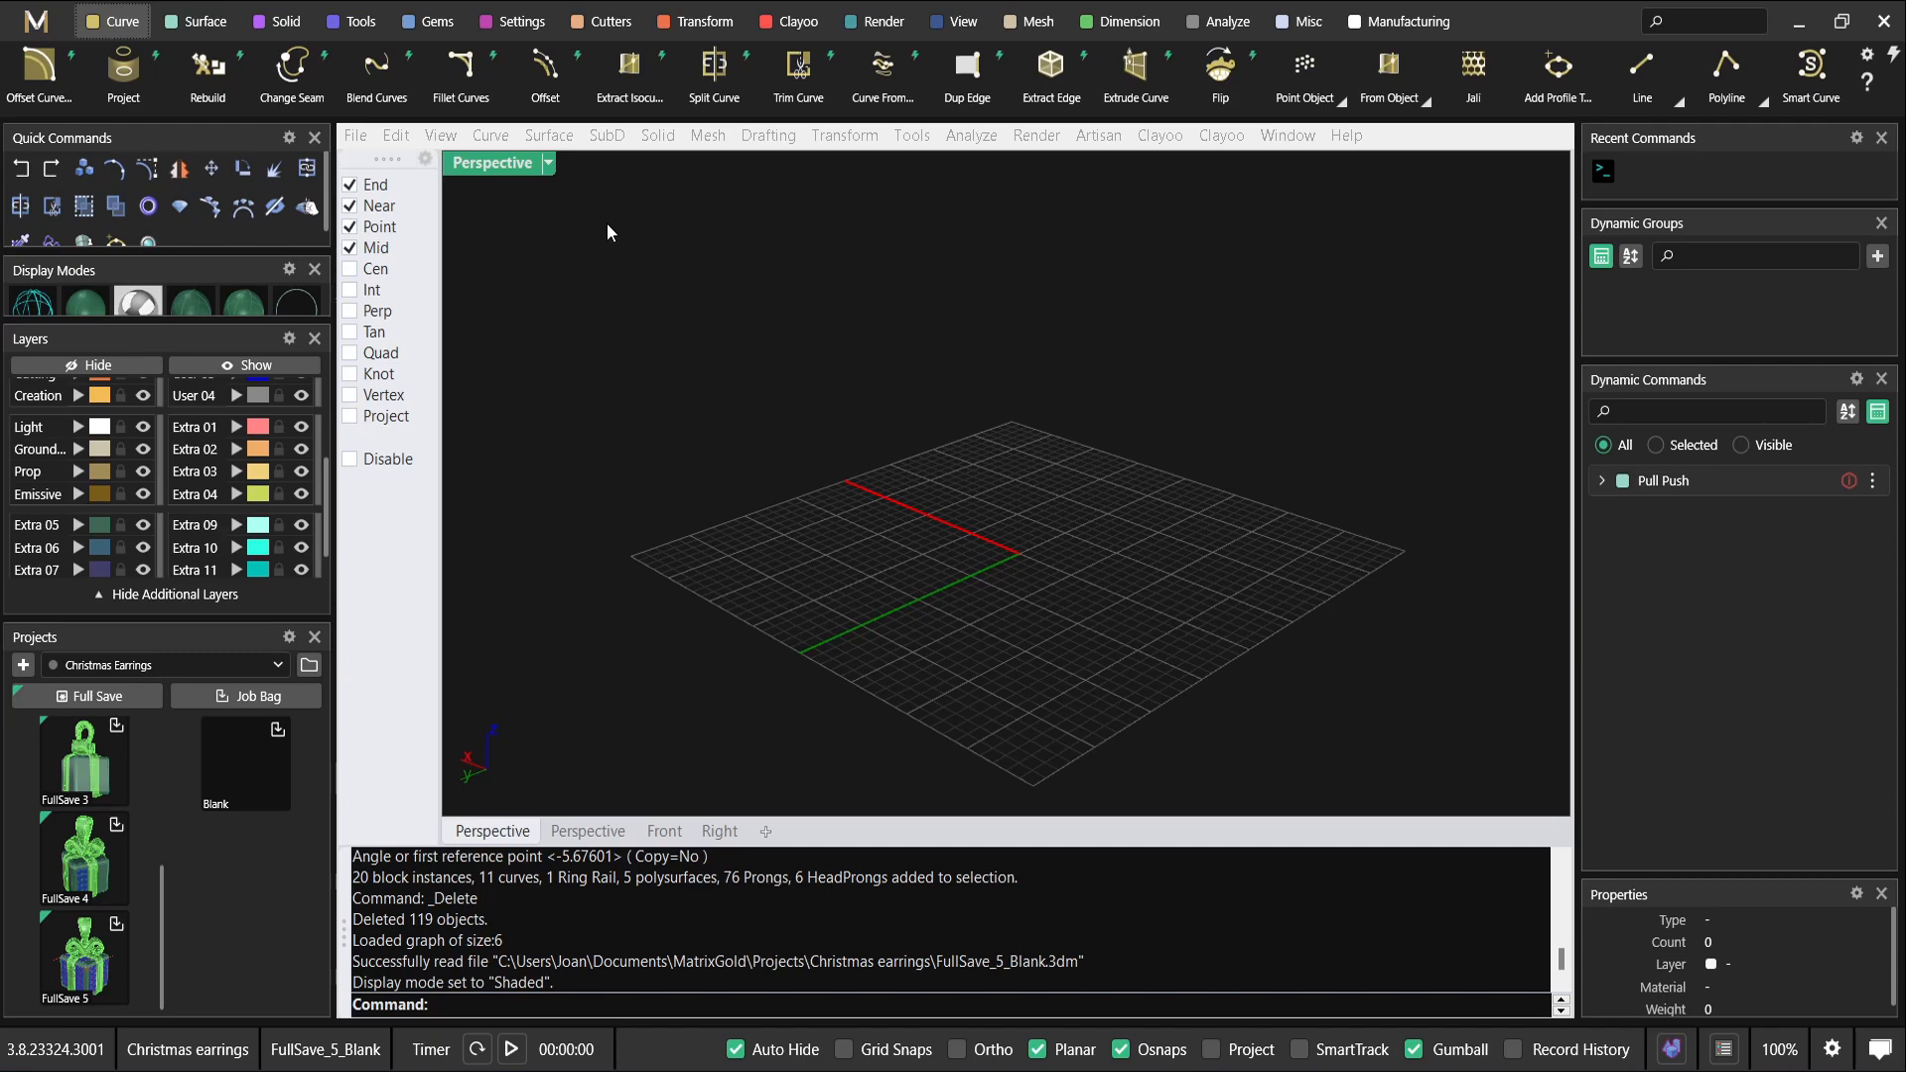
Create a solid box centred on the origin, 15 mm long, 15 mm wide and 15 mm high.
right_drag(838, 368, 832, 452)
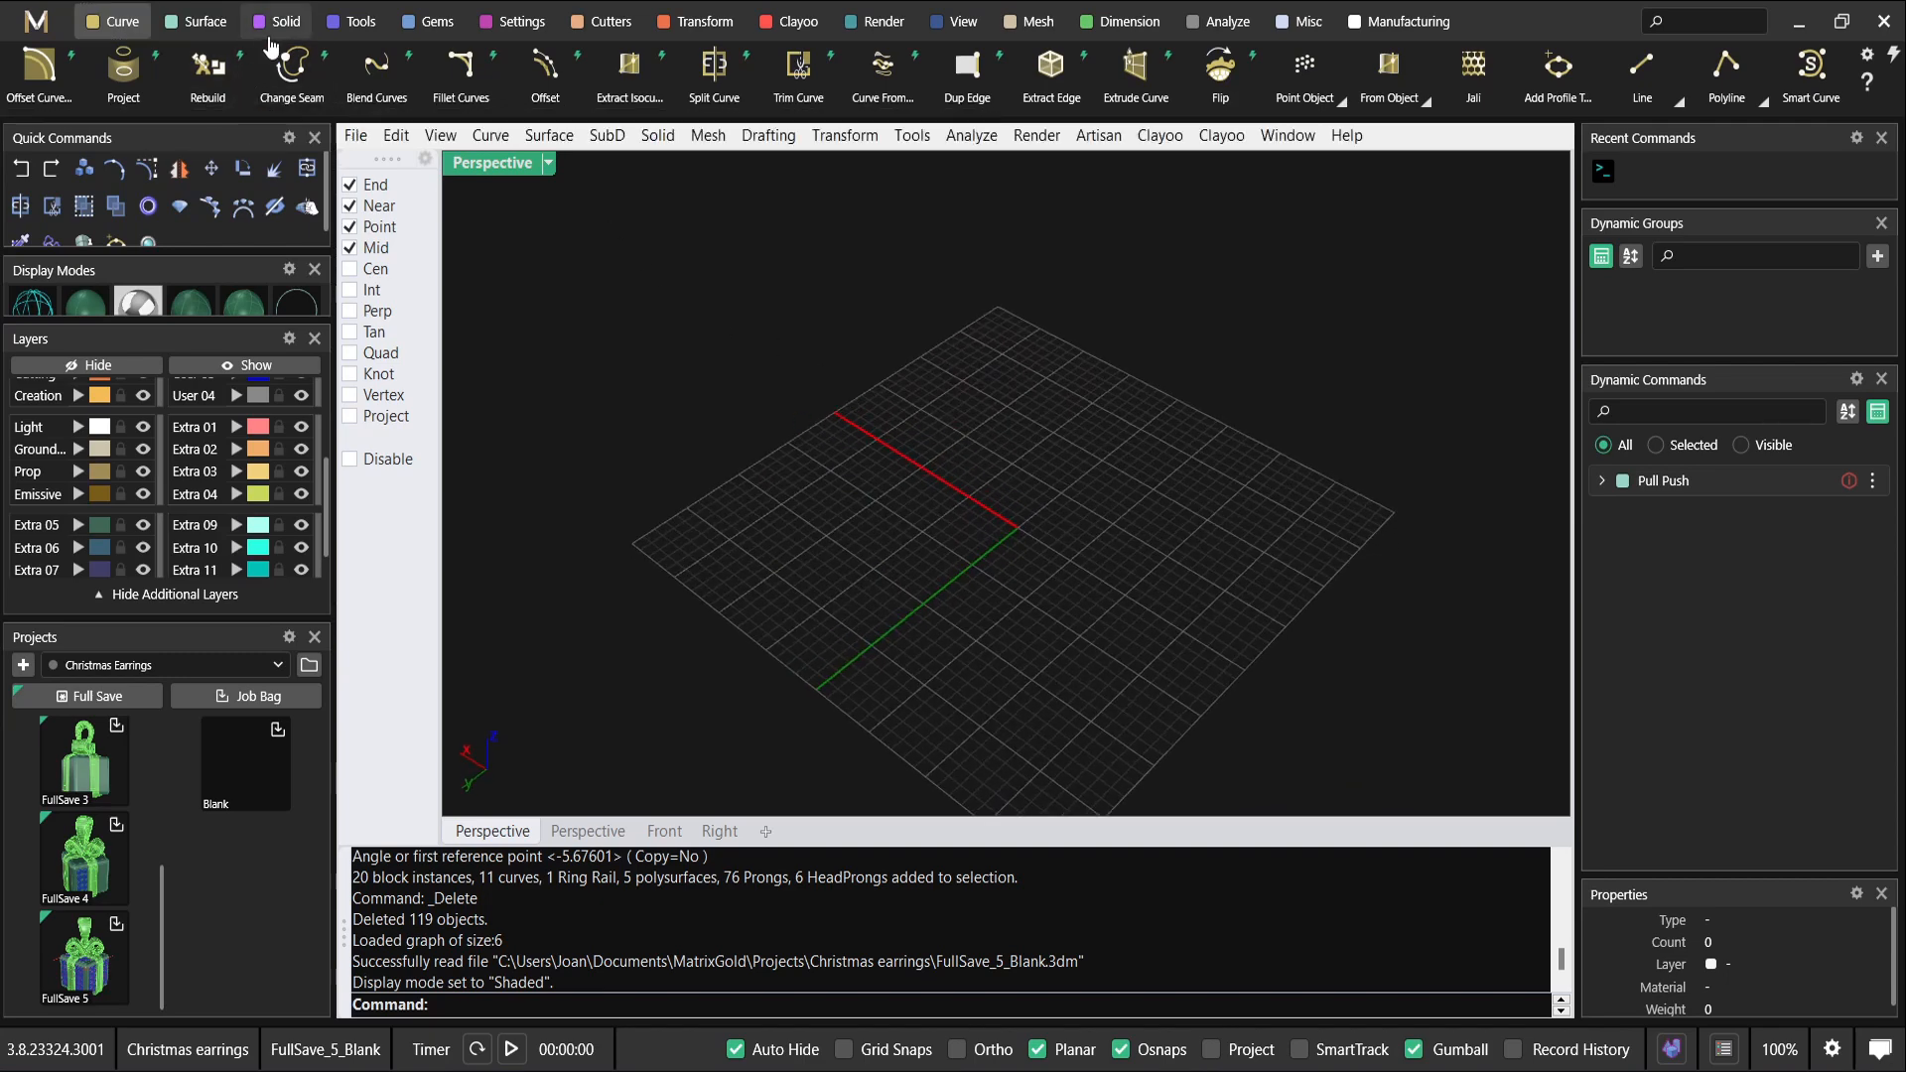
right_drag(849, 316, 997, 437)
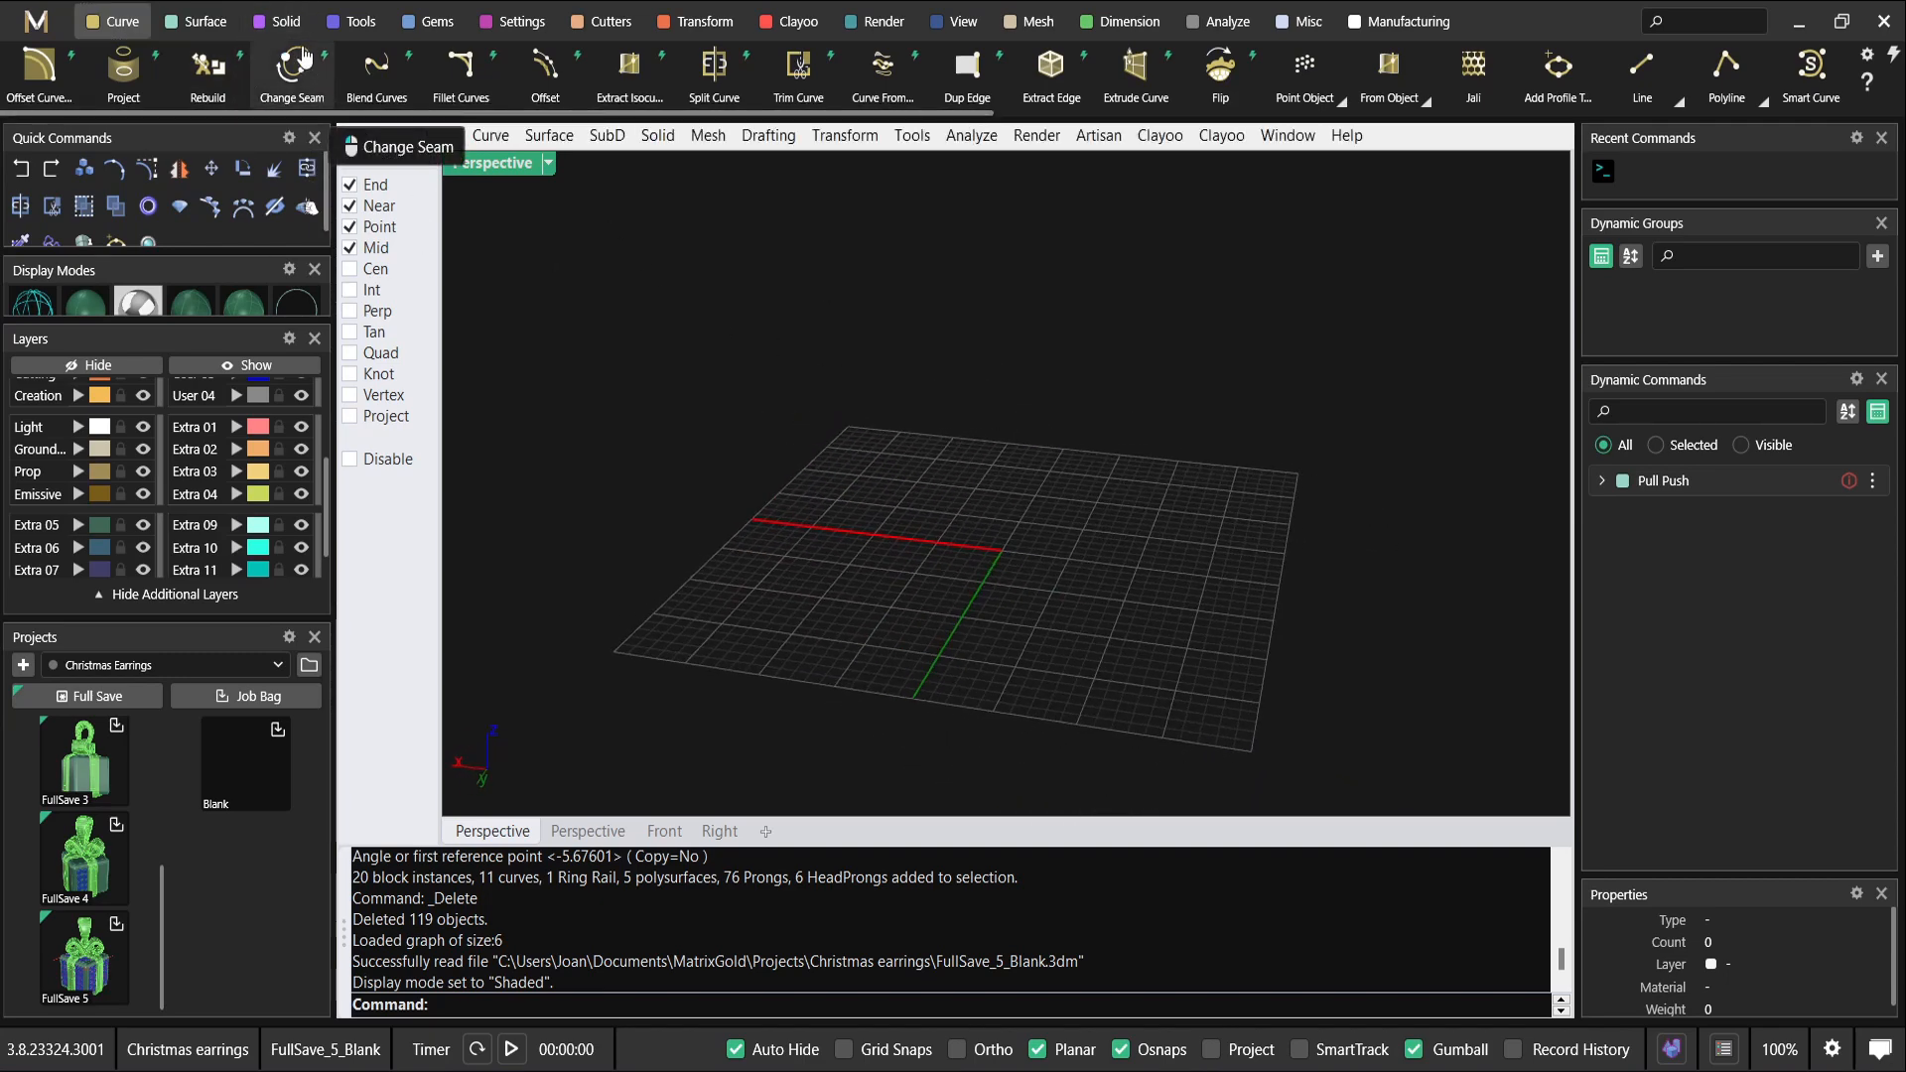
click(278, 21)
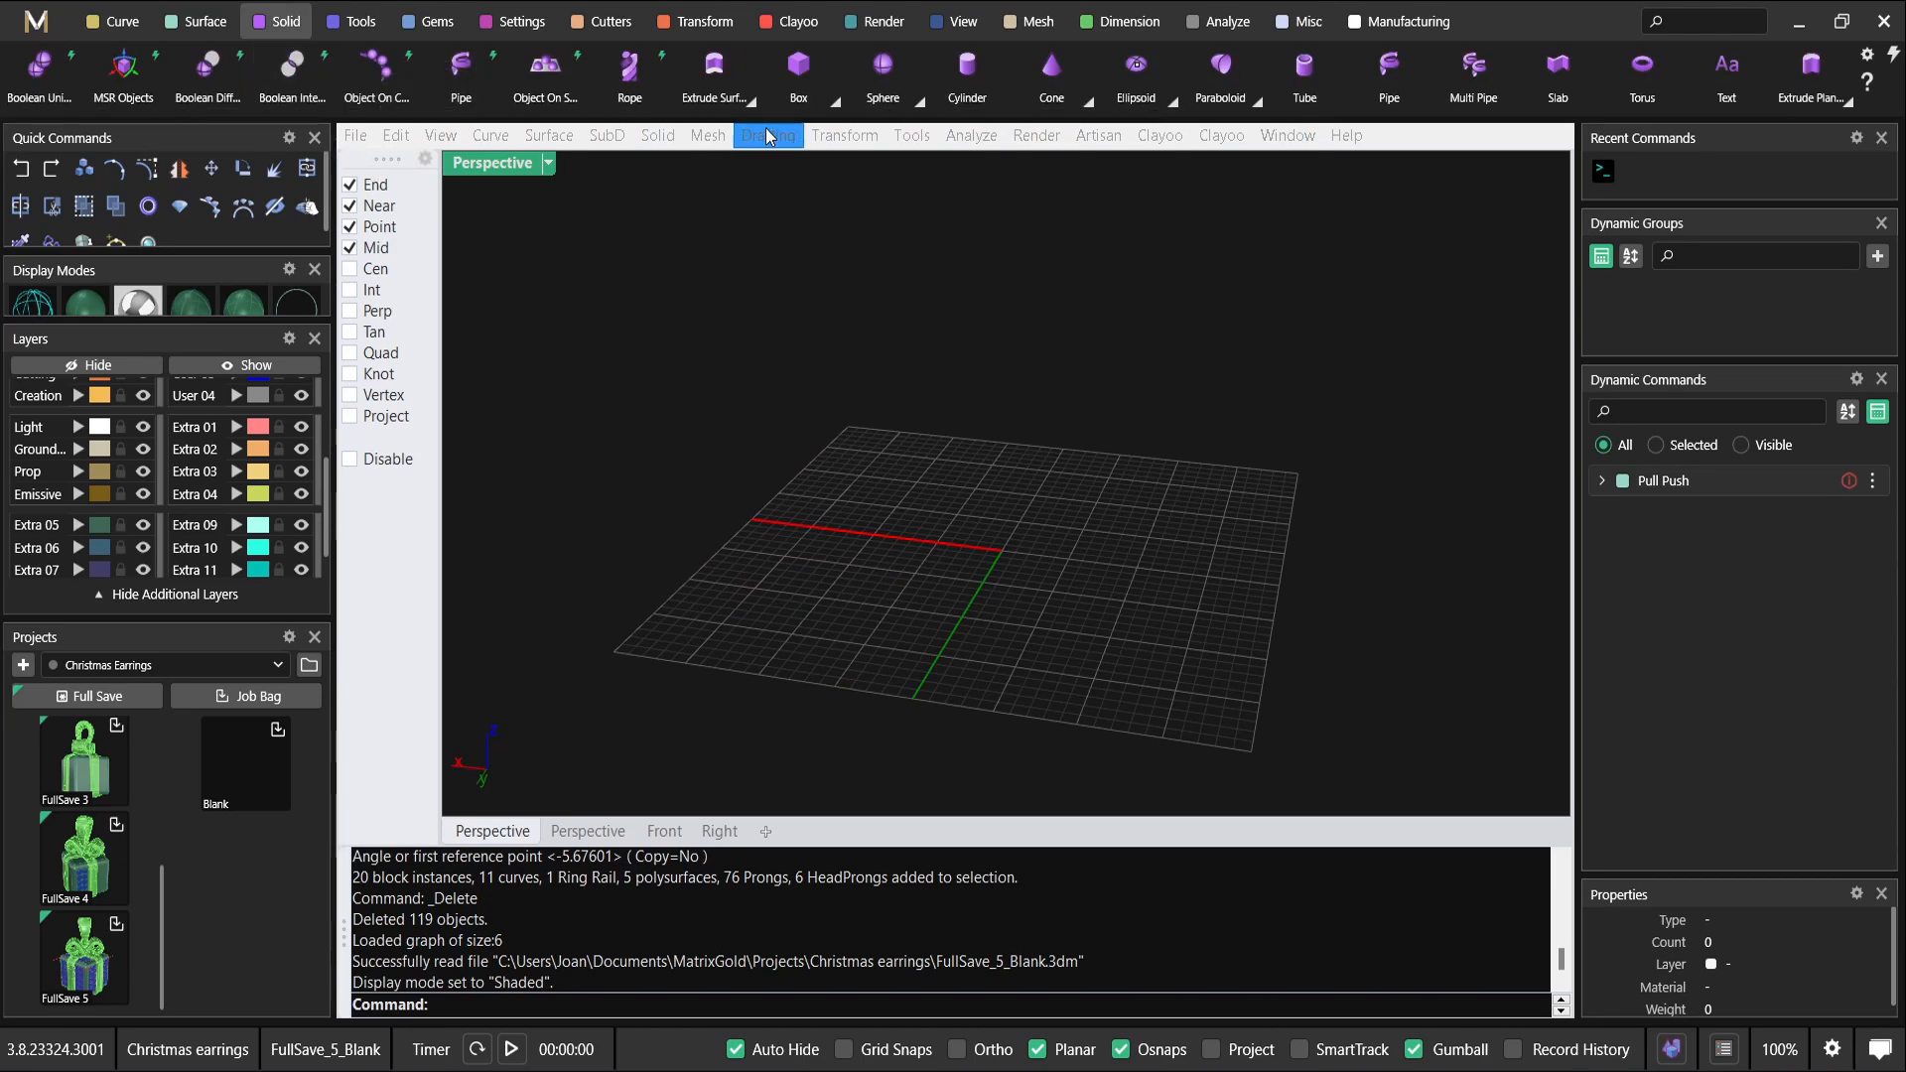
click(799, 65)
right_drag(980, 429, 901, 577)
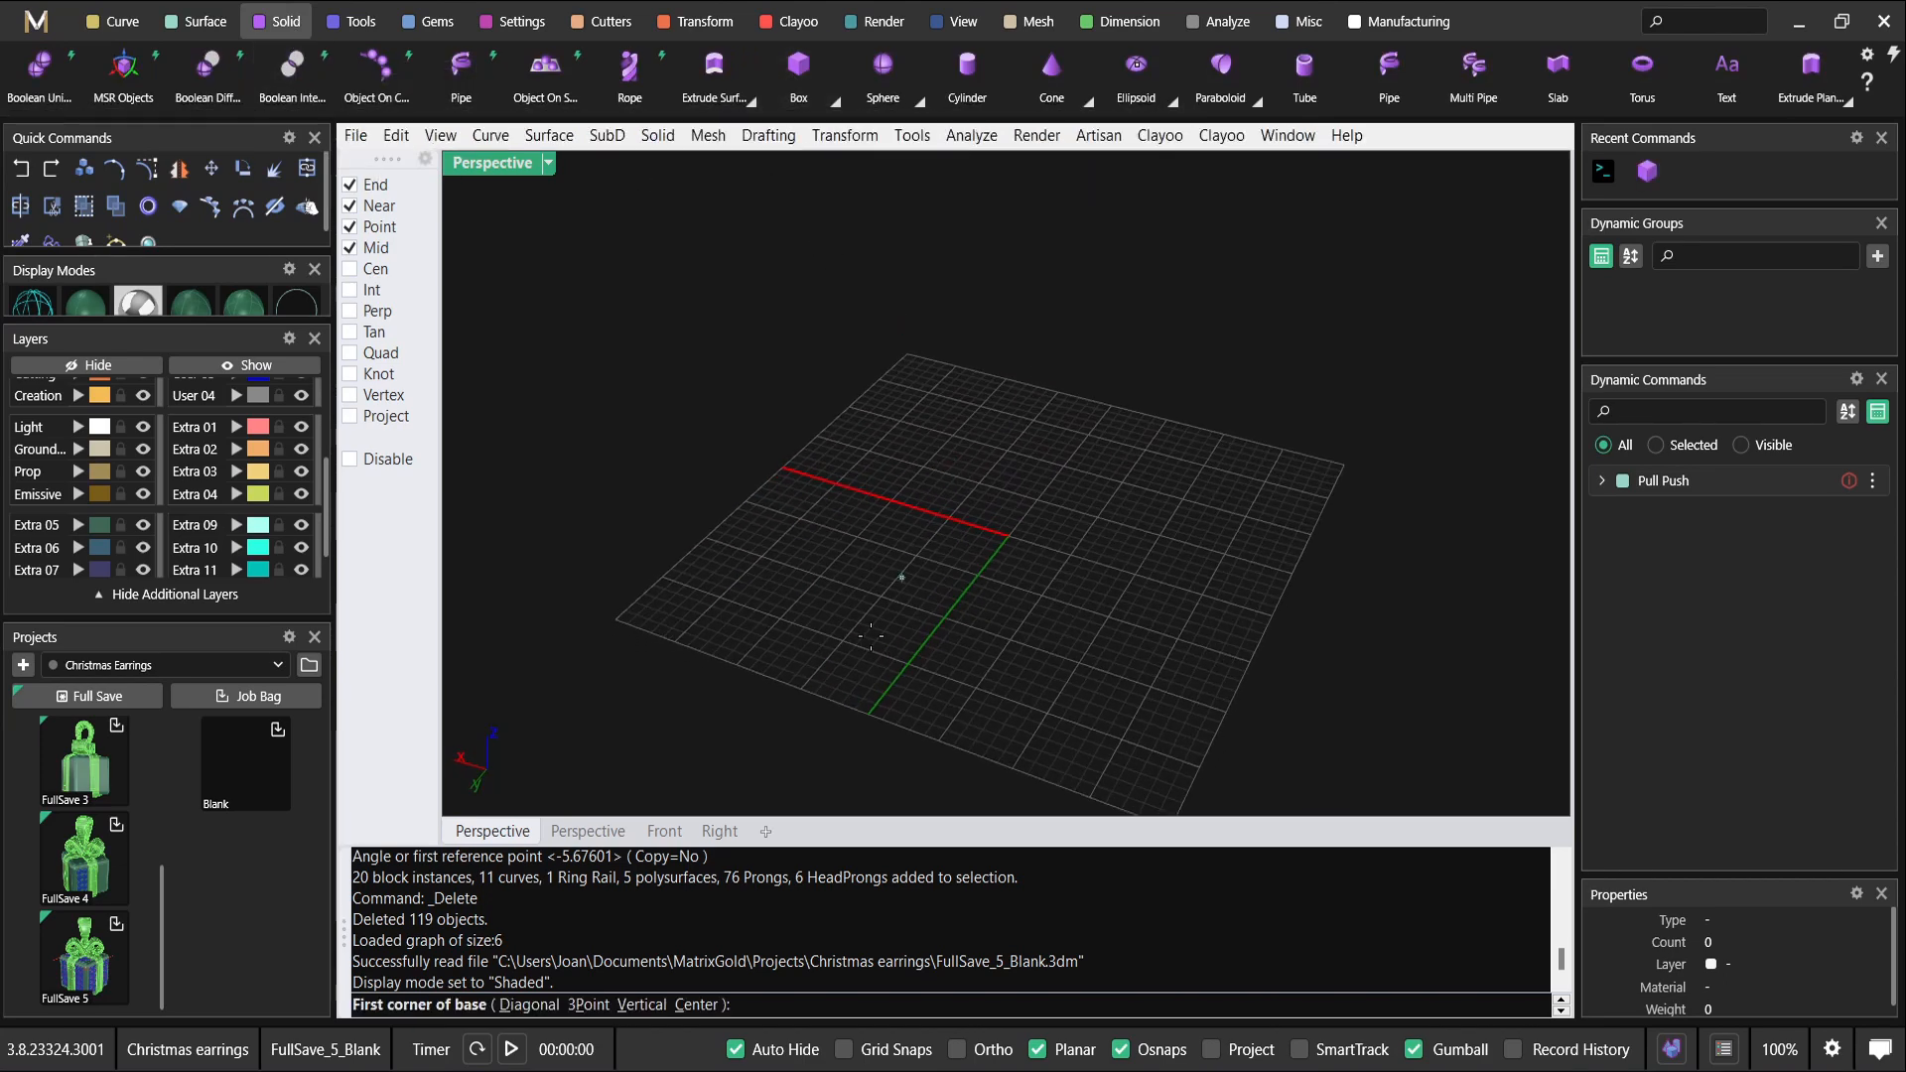
scroll(983, 519, up, 5)
right_drag(982, 519, 1023, 630)
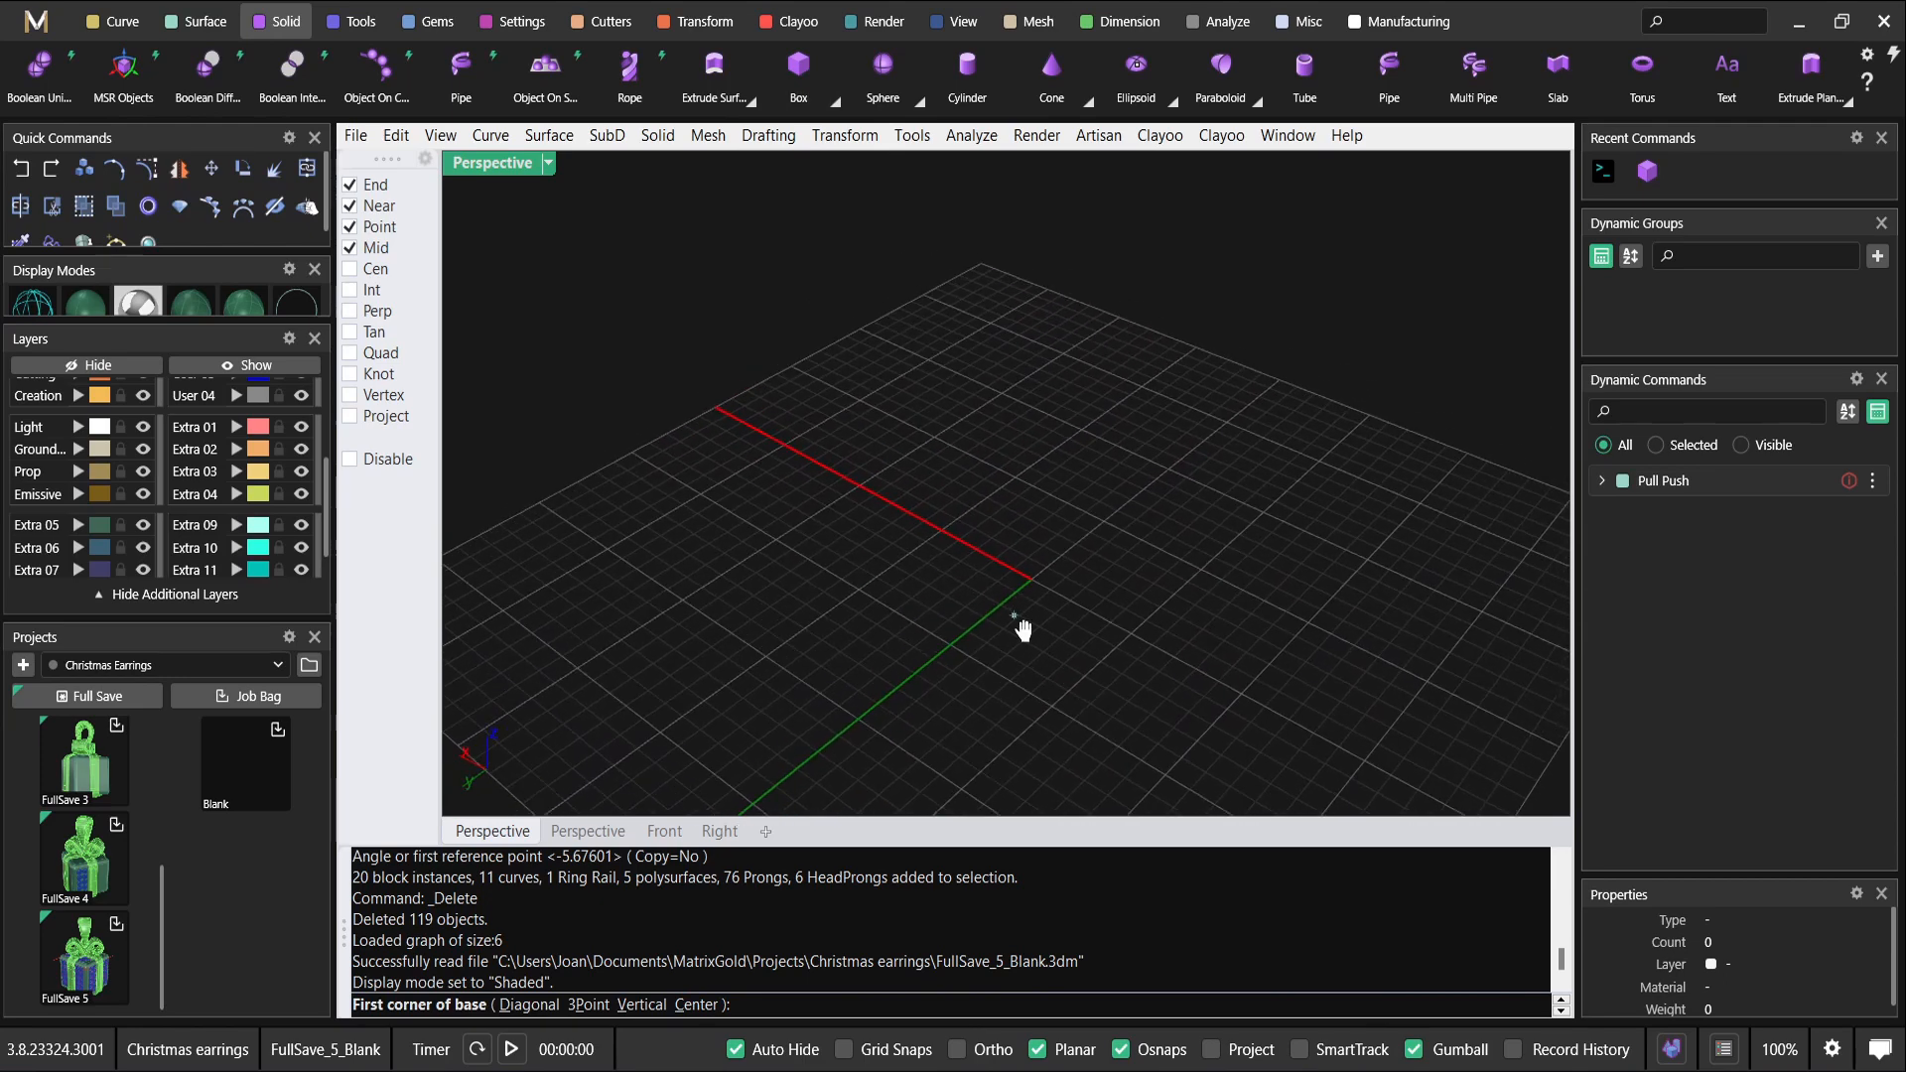
click(685, 1004)
right_drag(975, 506, 988, 602)
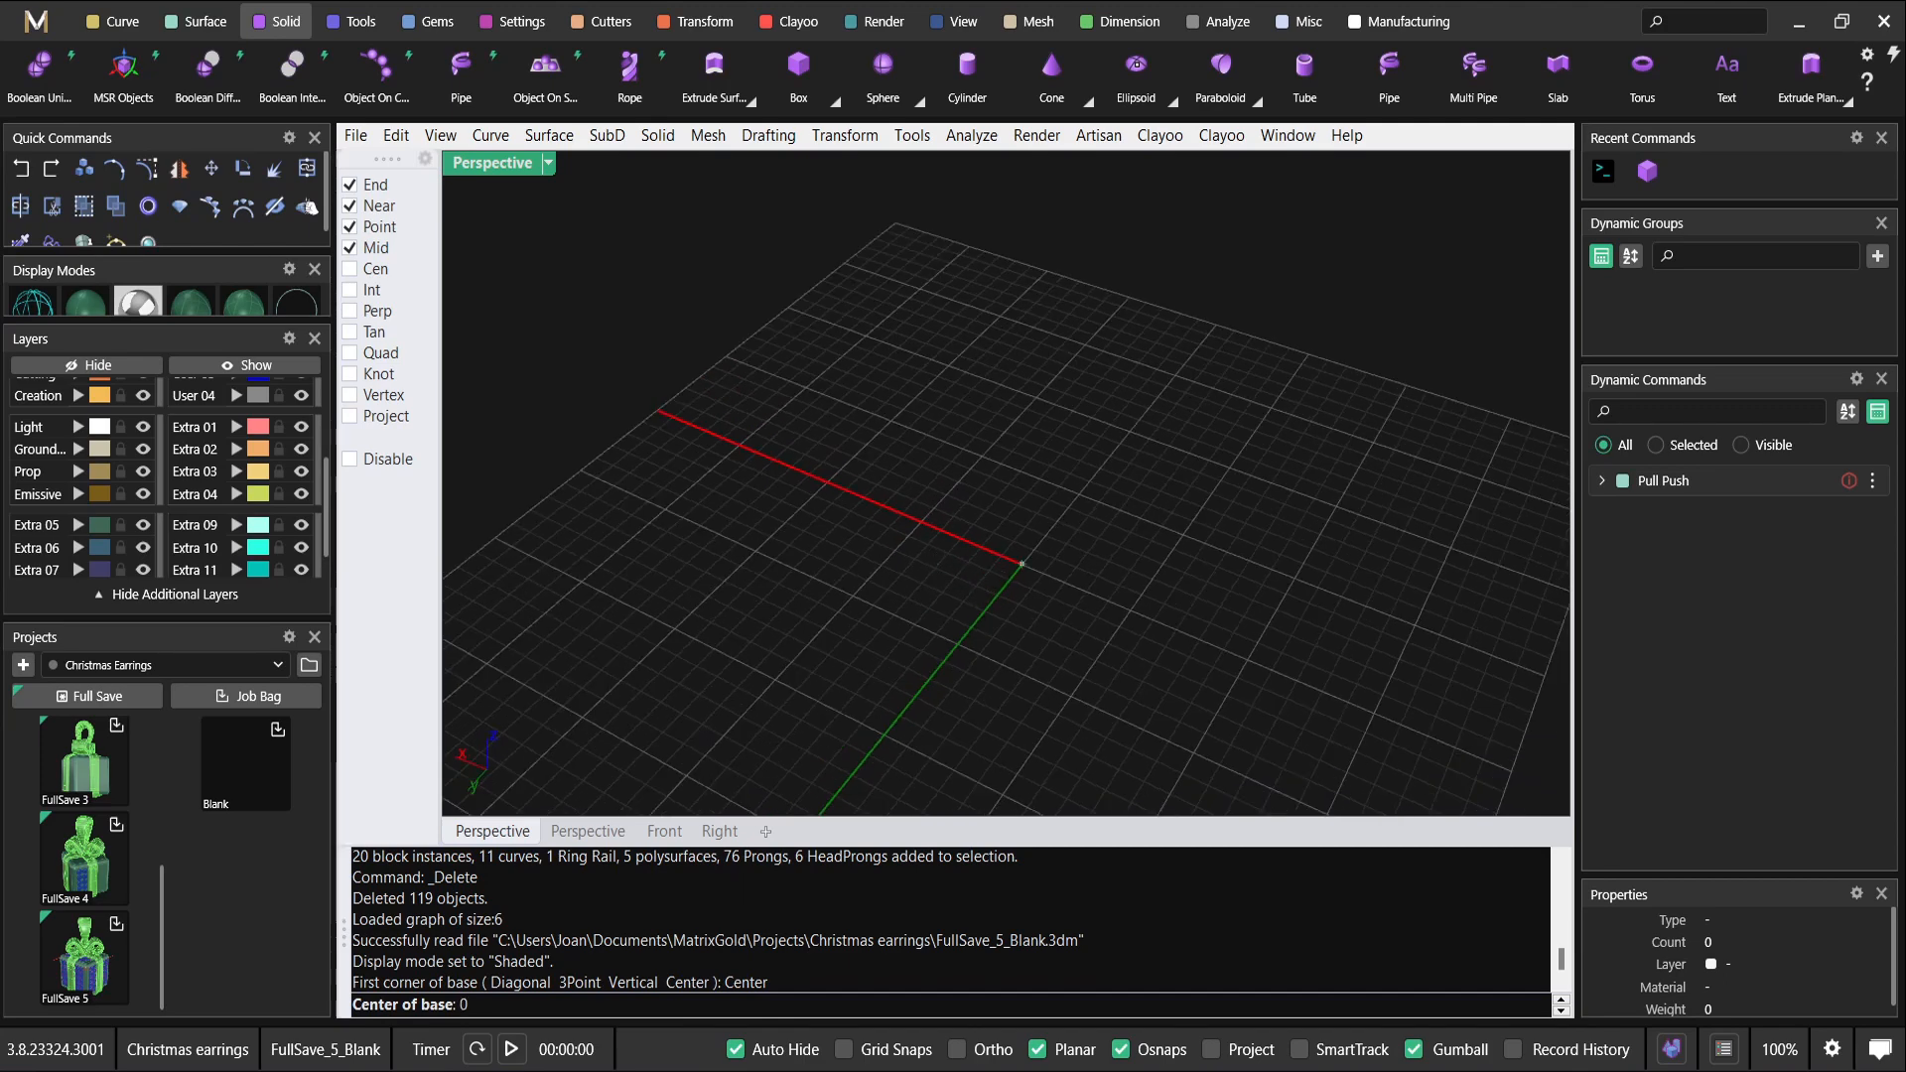
key(Return)
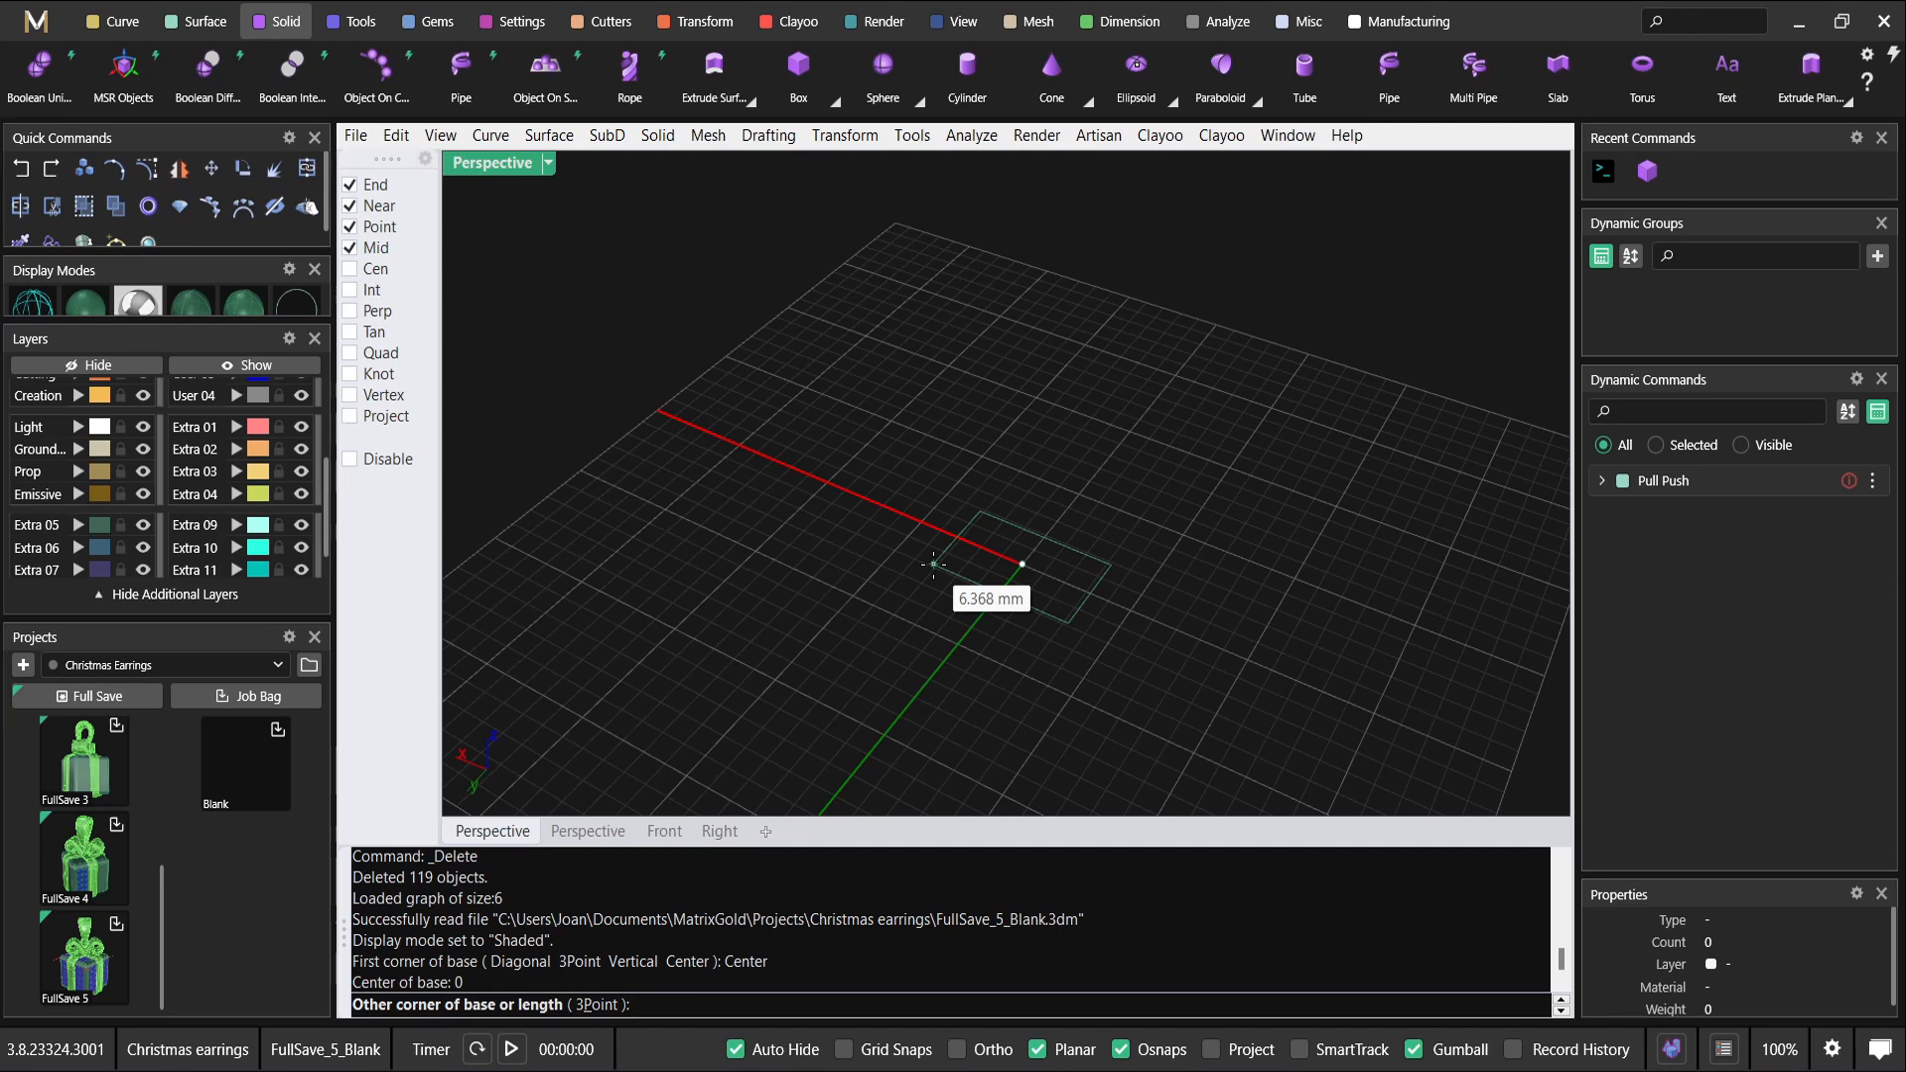
text(15)
key(Return)
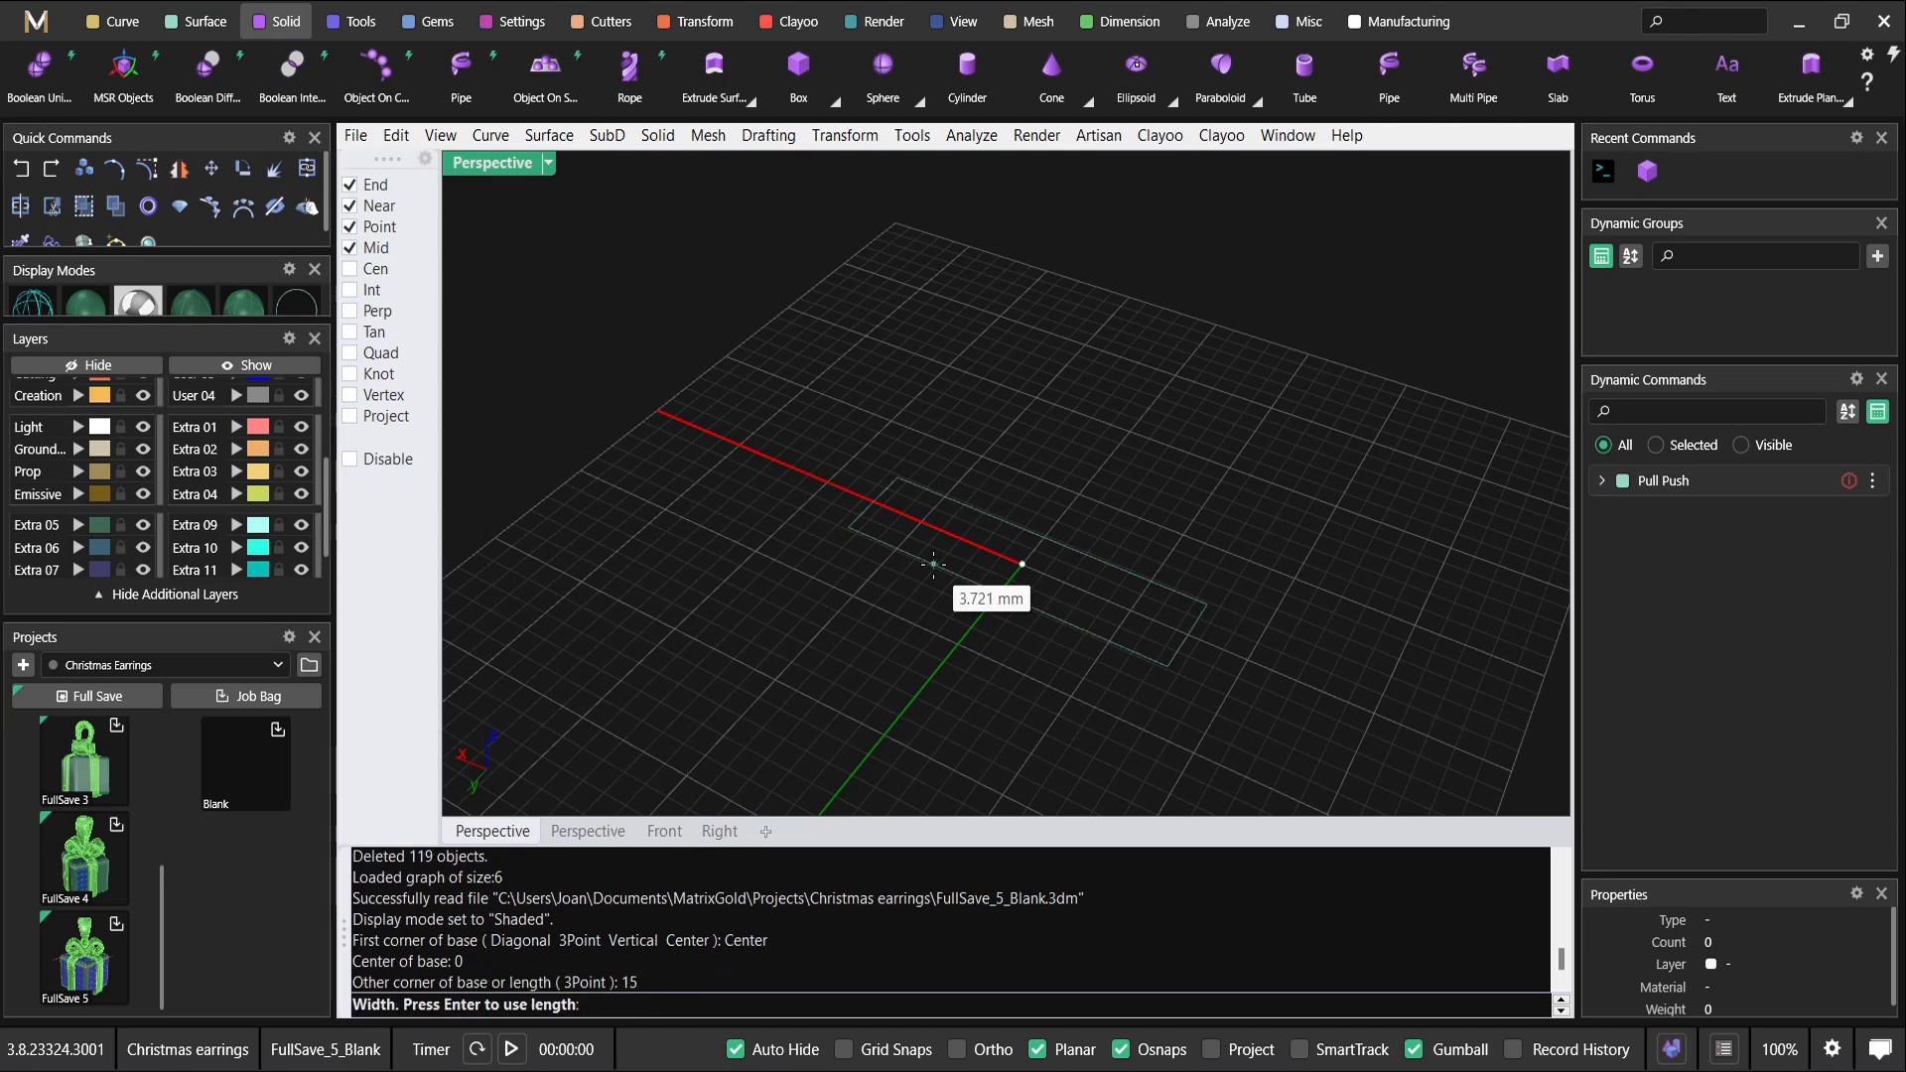
key(Return)
text(15)
key(Return)
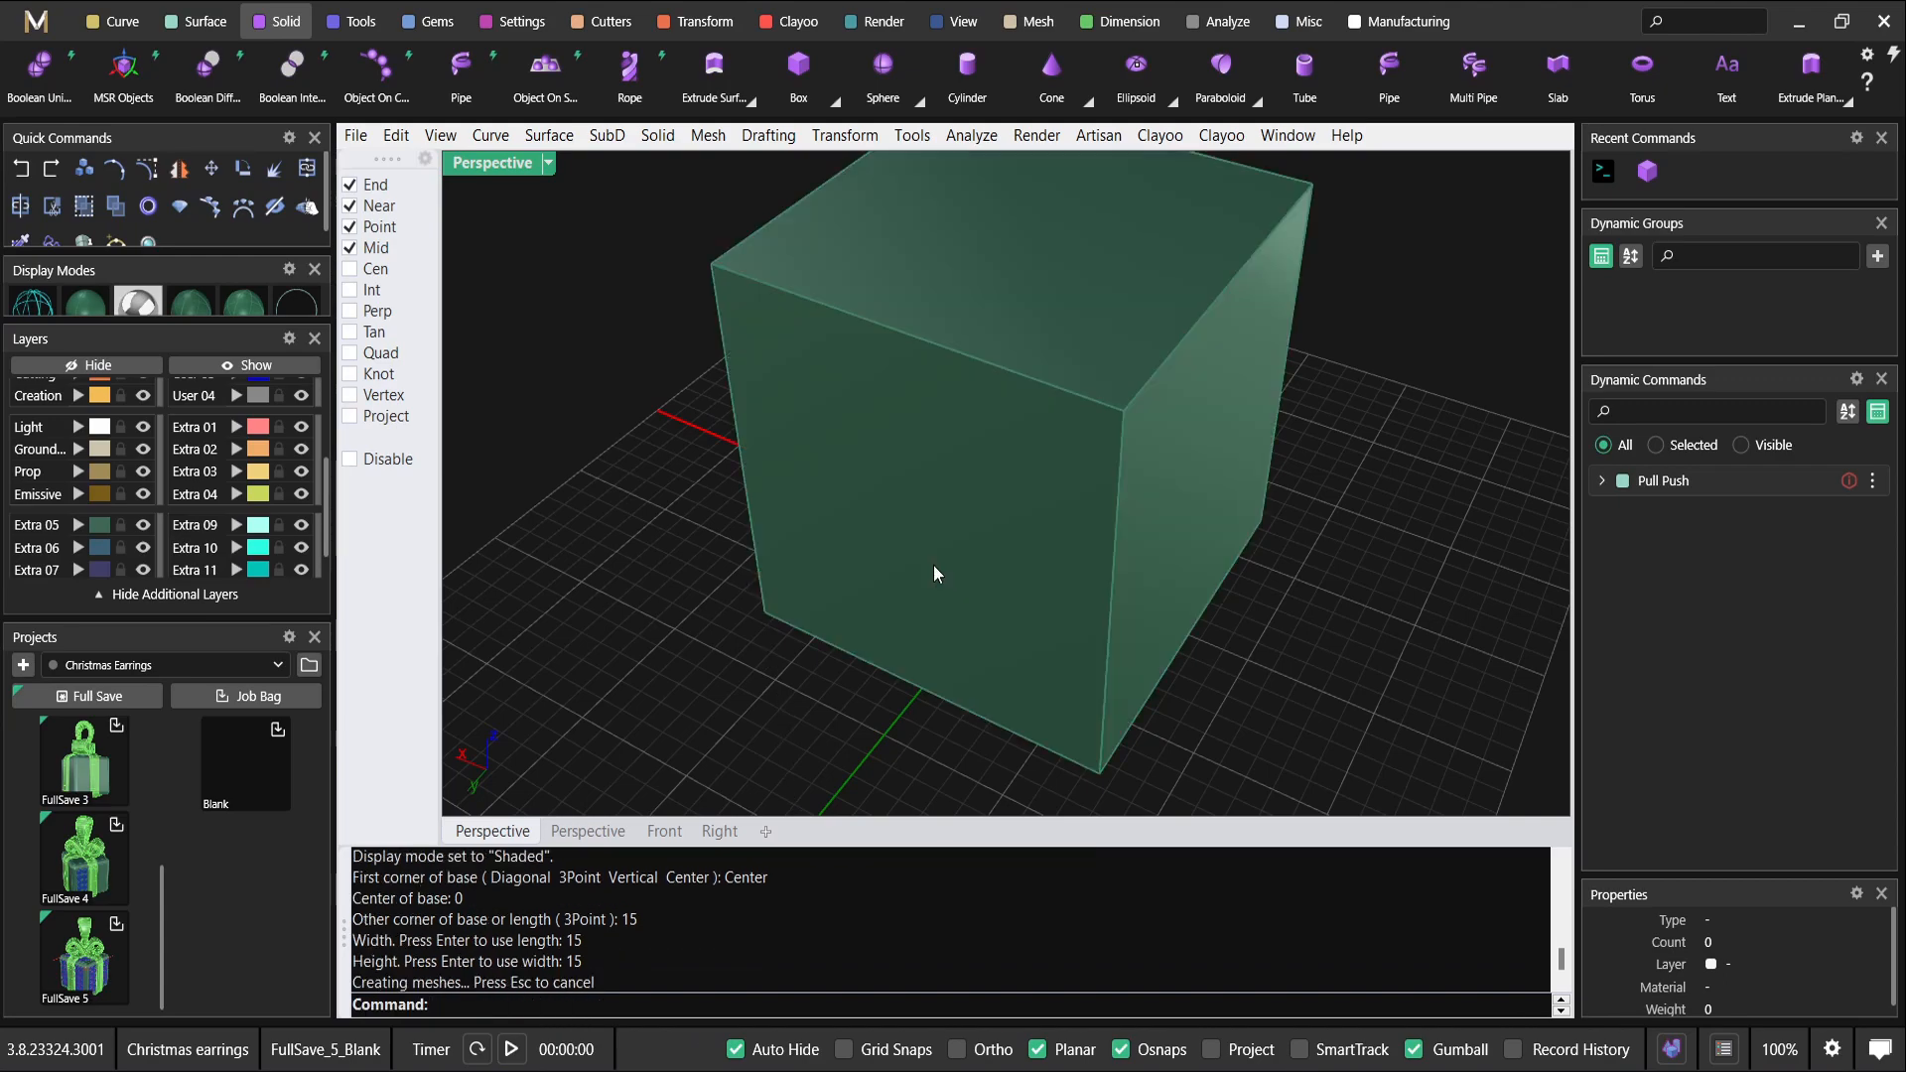
Make a duplicate of the box scaled narrower along the Y axis to form a ribbon band.
scroll(933, 564, down, 5)
right_drag(945, 472, 834, 508)
key(Escape)
right_drag(998, 506, 1157, 495)
click(979, 462)
right_drag(979, 463, 1018, 340)
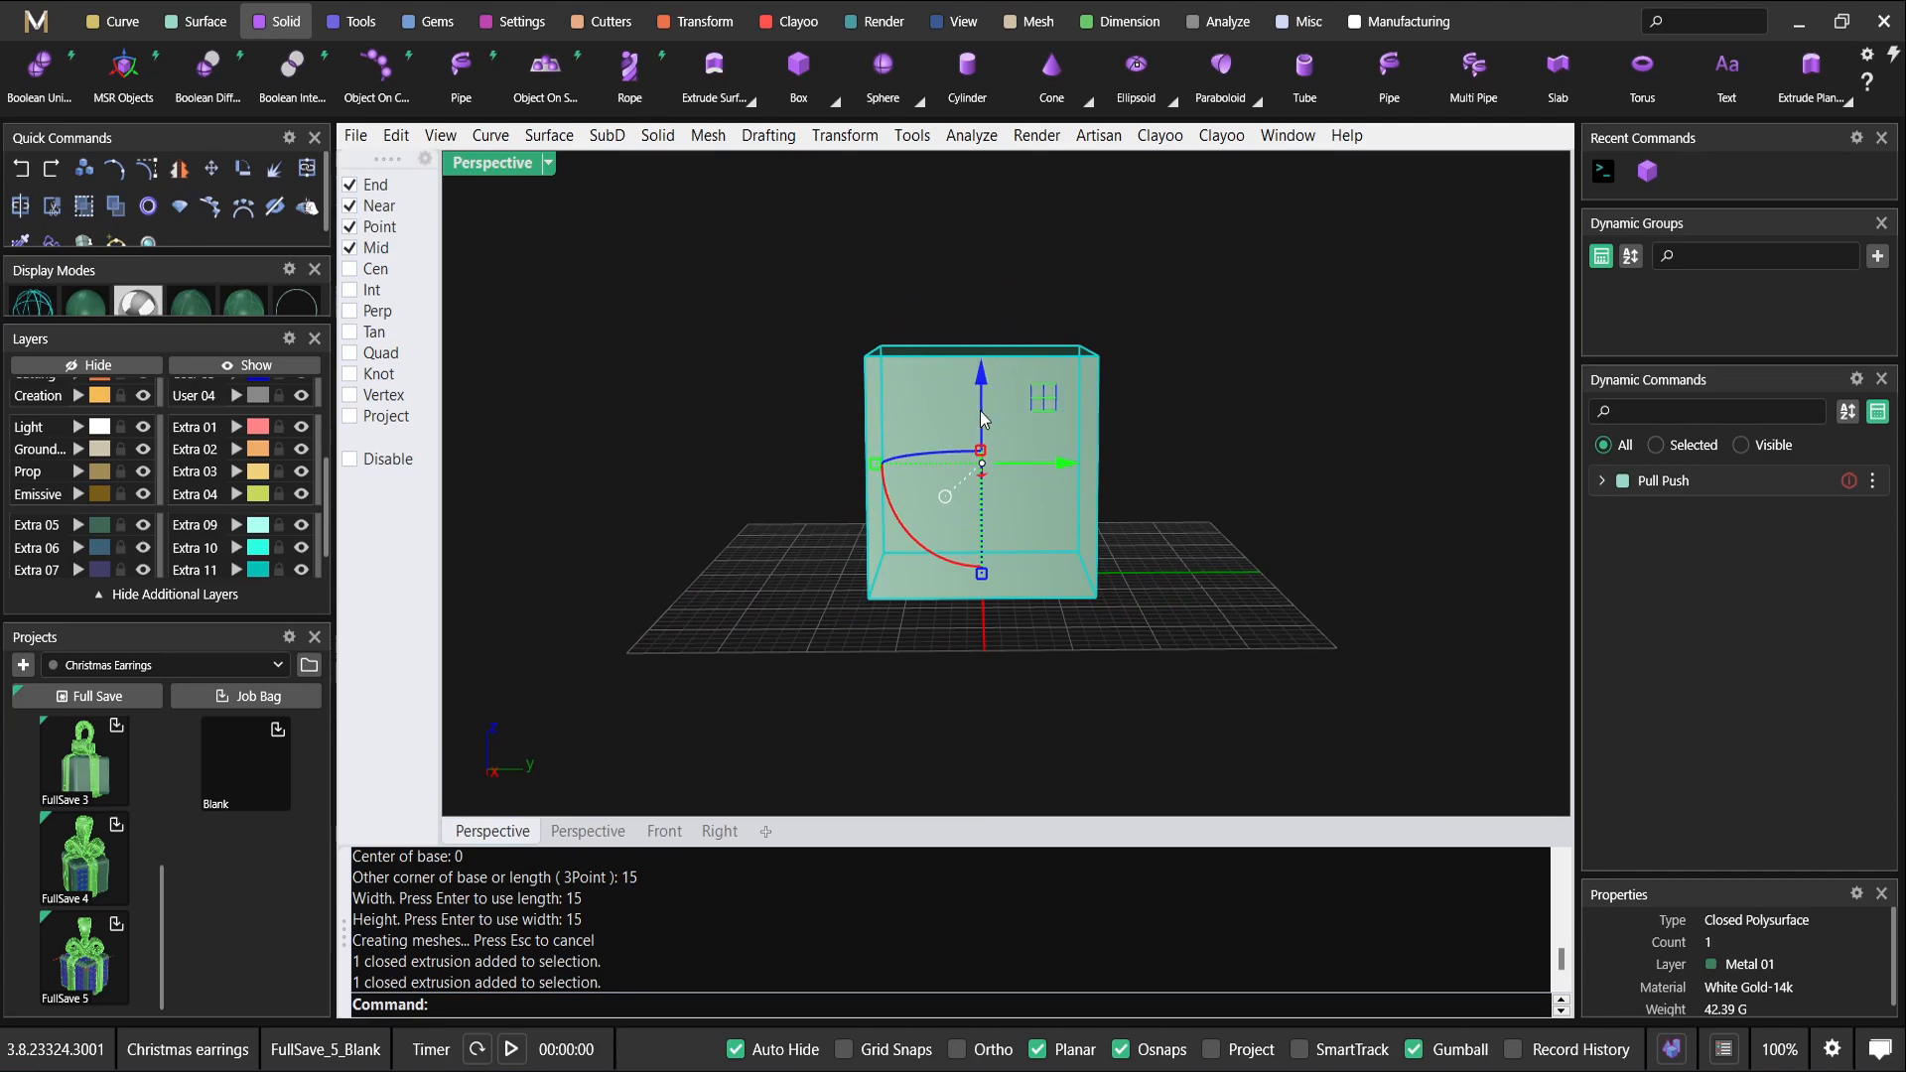
right_drag(893, 421, 924, 492)
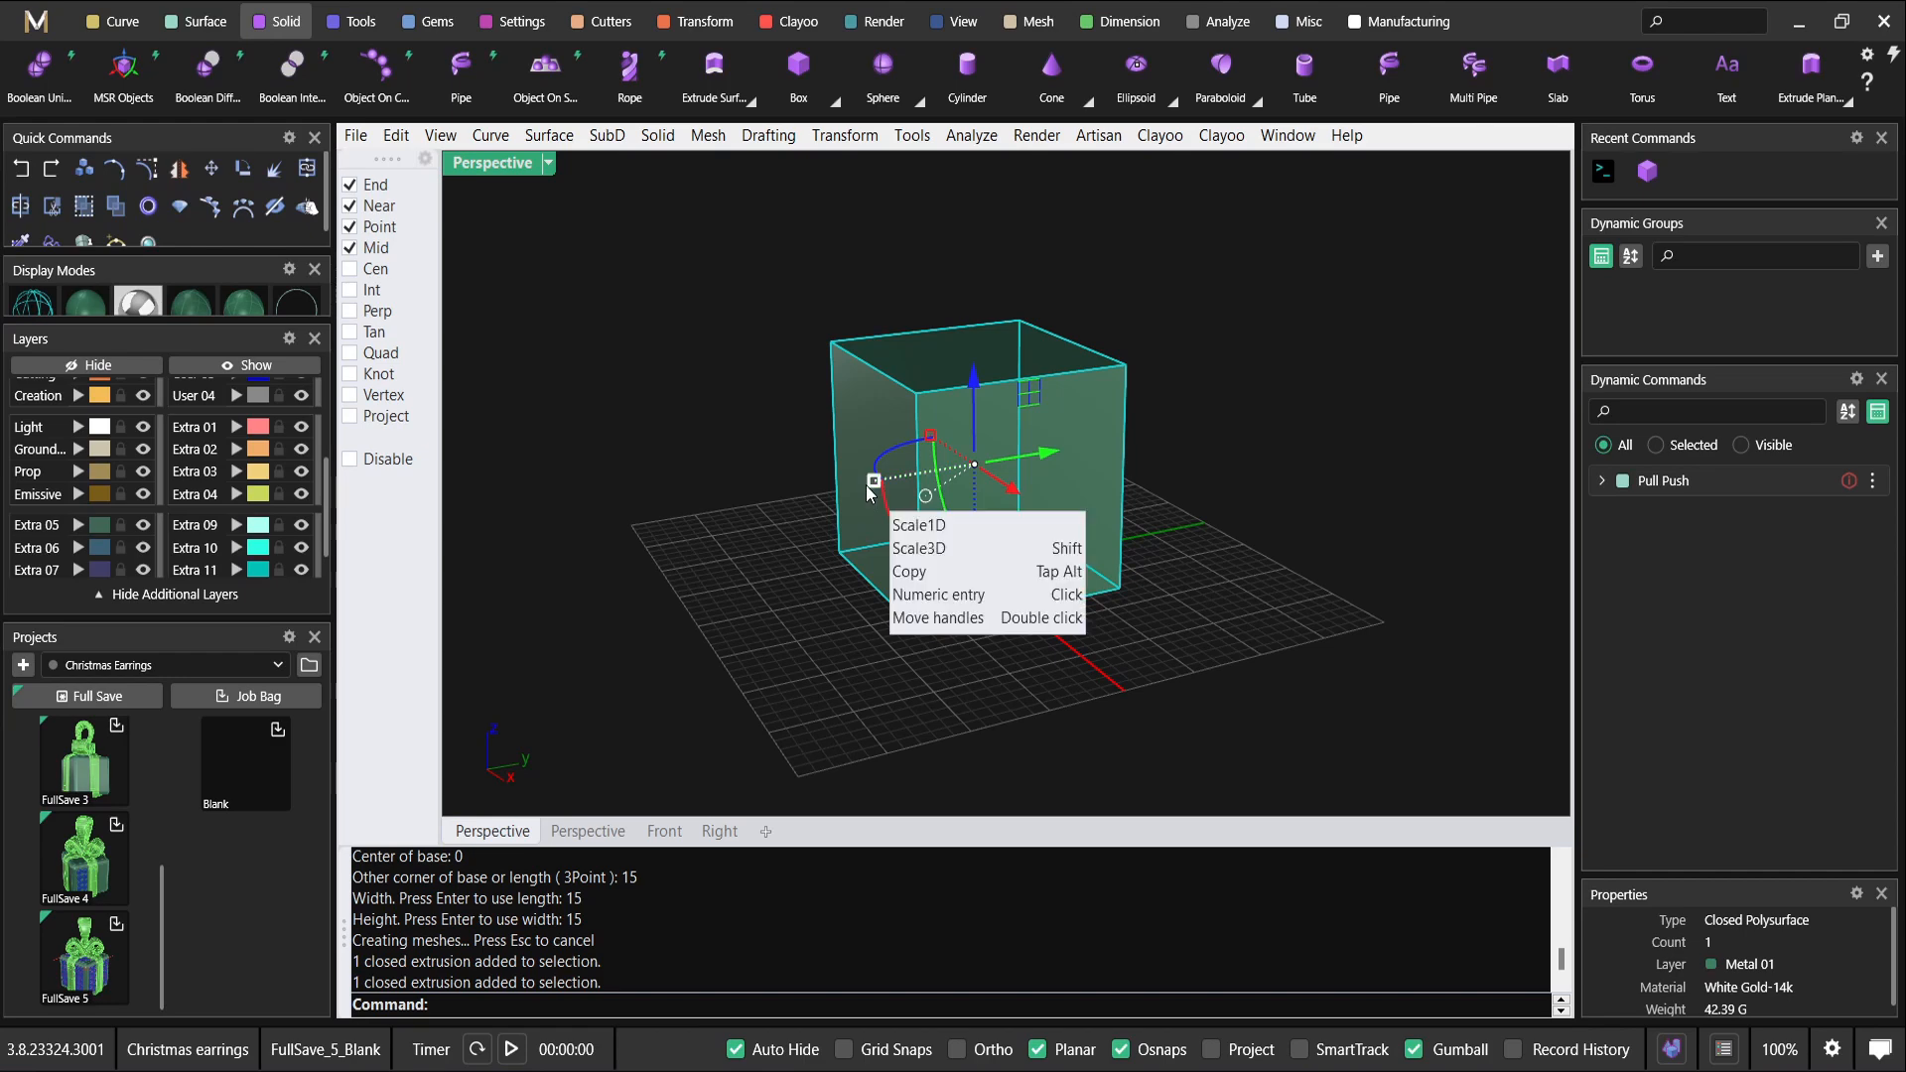
shift+drag(873, 481, 916, 481)
Stretch the ribbon band in height and along the X axis so it protrudes beyond the box.
right_drag(968, 513, 1035, 477)
drag(976, 539, 975, 613)
right_drag(1008, 536, 1088, 588)
drag(929, 508, 870, 544)
right_drag(874, 544, 1106, 526)
Scale the ribbon band thinner along the Y axis and reduce its height slightly.
scroll(1002, 472, up, 6)
drag(1157, 441, 1106, 448)
scroll(1082, 457, down, 5)
right_drag(1055, 471, 1110, 435)
drag(1029, 588, 1031, 569)
Move the ribbon band to the Metal 02 layer and clear the selection.
right_drag(1301, 342, 1232, 387)
scroll(1241, 346, up, 5)
click(1231, 347)
click(1026, 373)
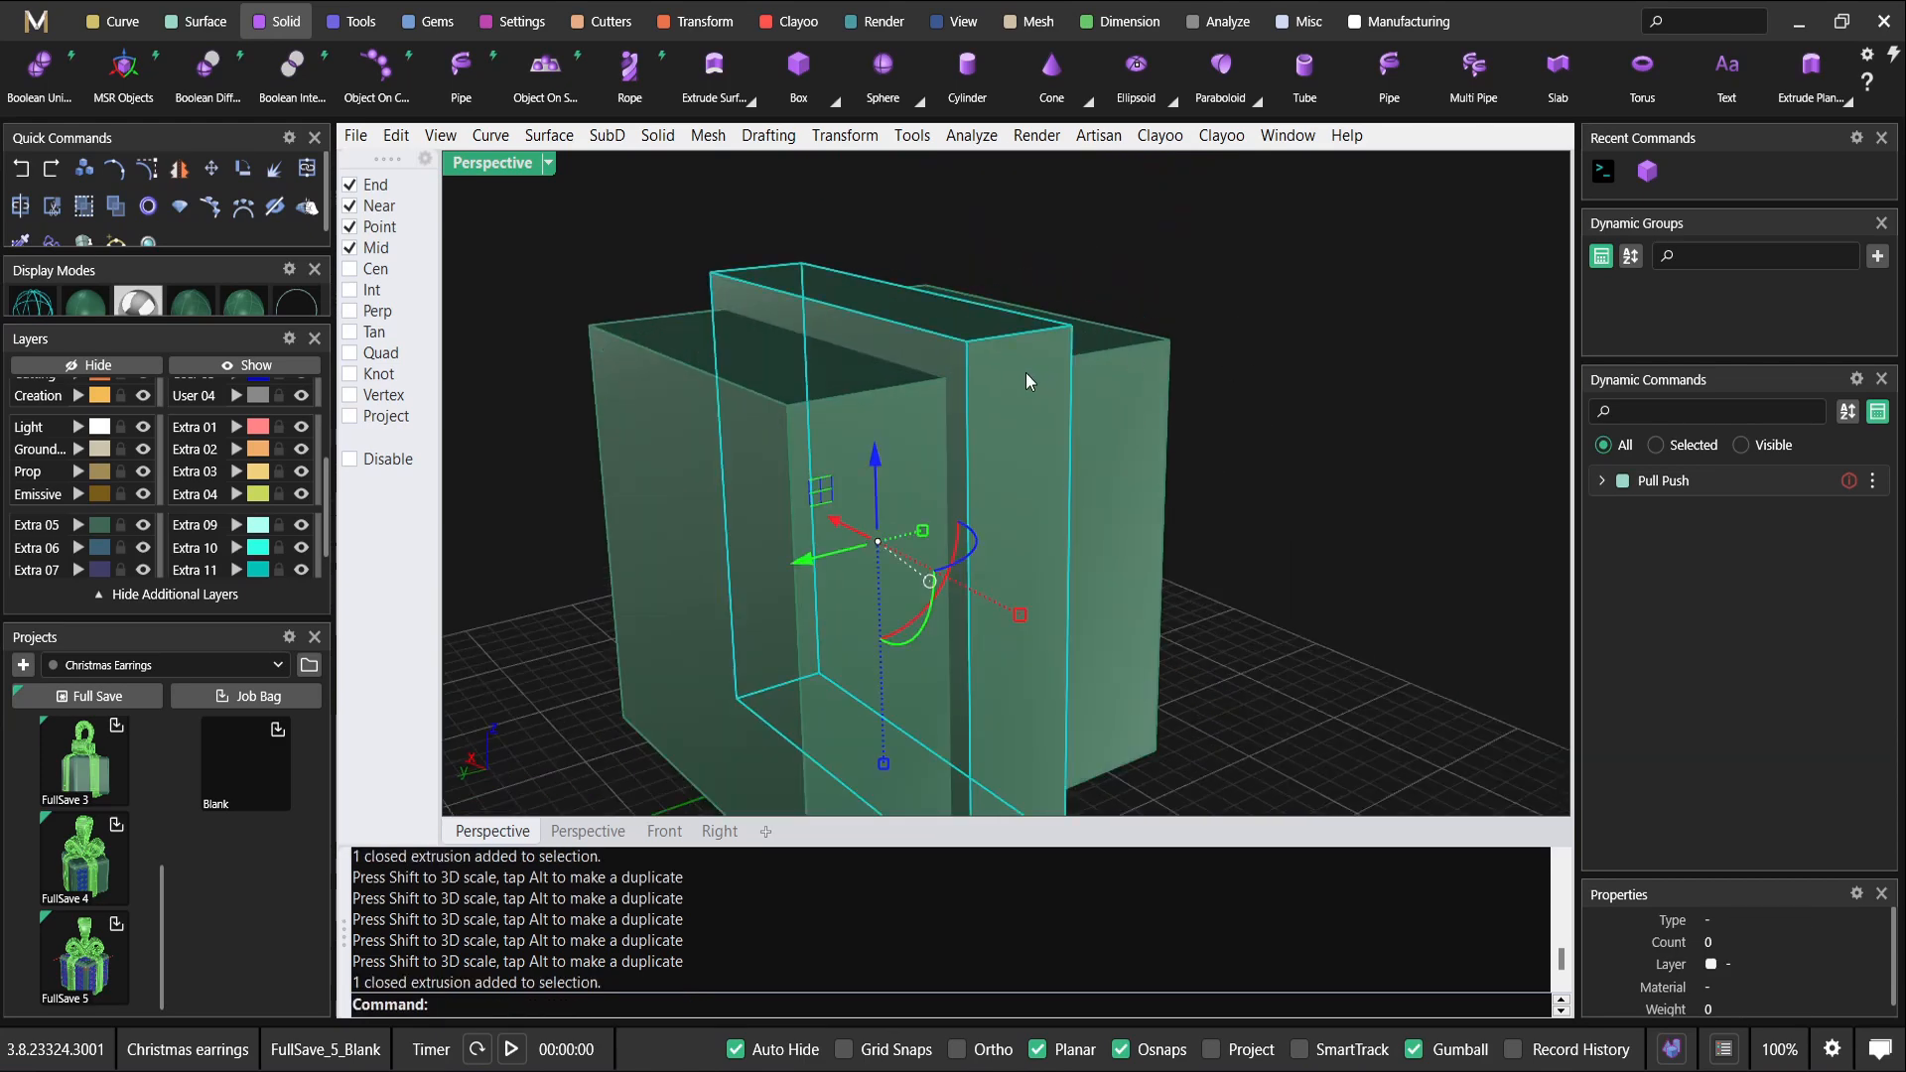
scroll(193, 452, up, 3)
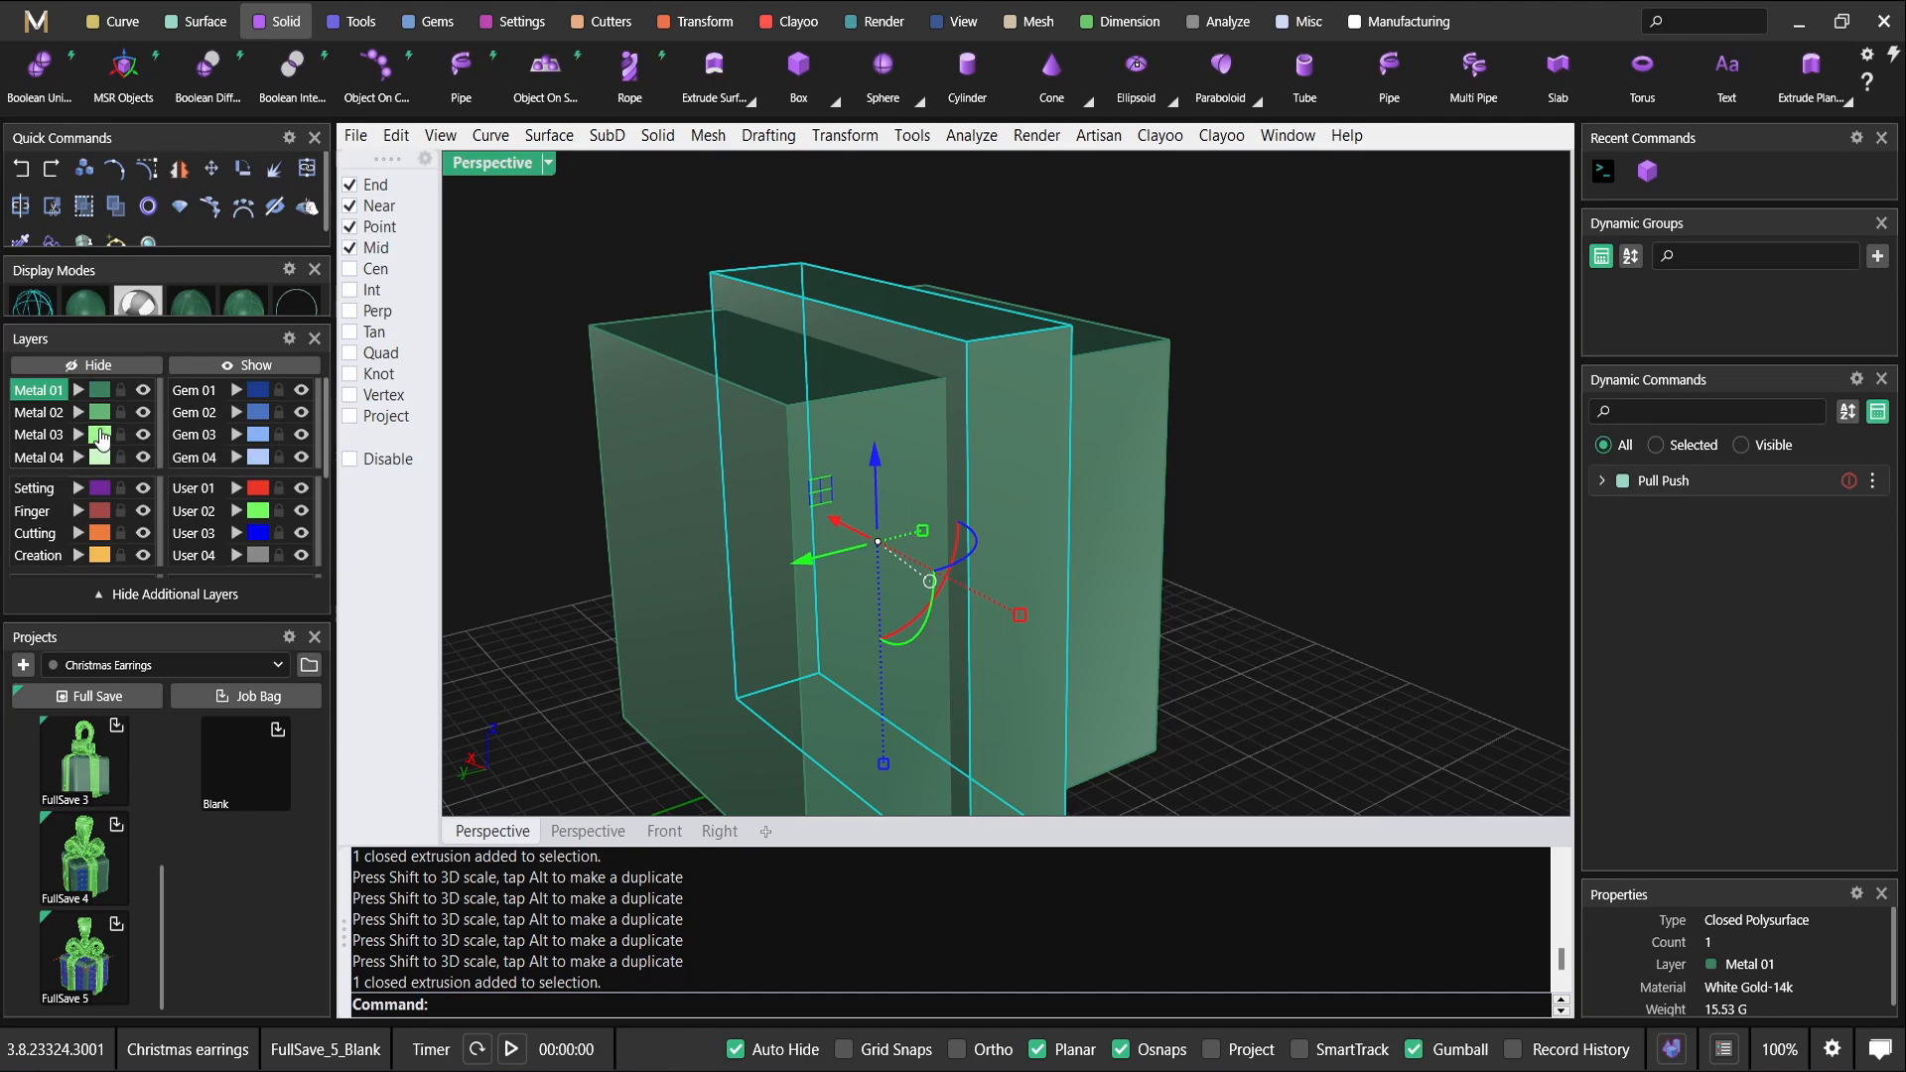
click(79, 413)
scroll(846, 356, down, 2)
key(Escape)
Restore the multi-viewport layout and examine the box and ribbon band in the white rendered perspective view.
right_drag(991, 336, 593, 187)
click(842, 419)
double_click(472, 169)
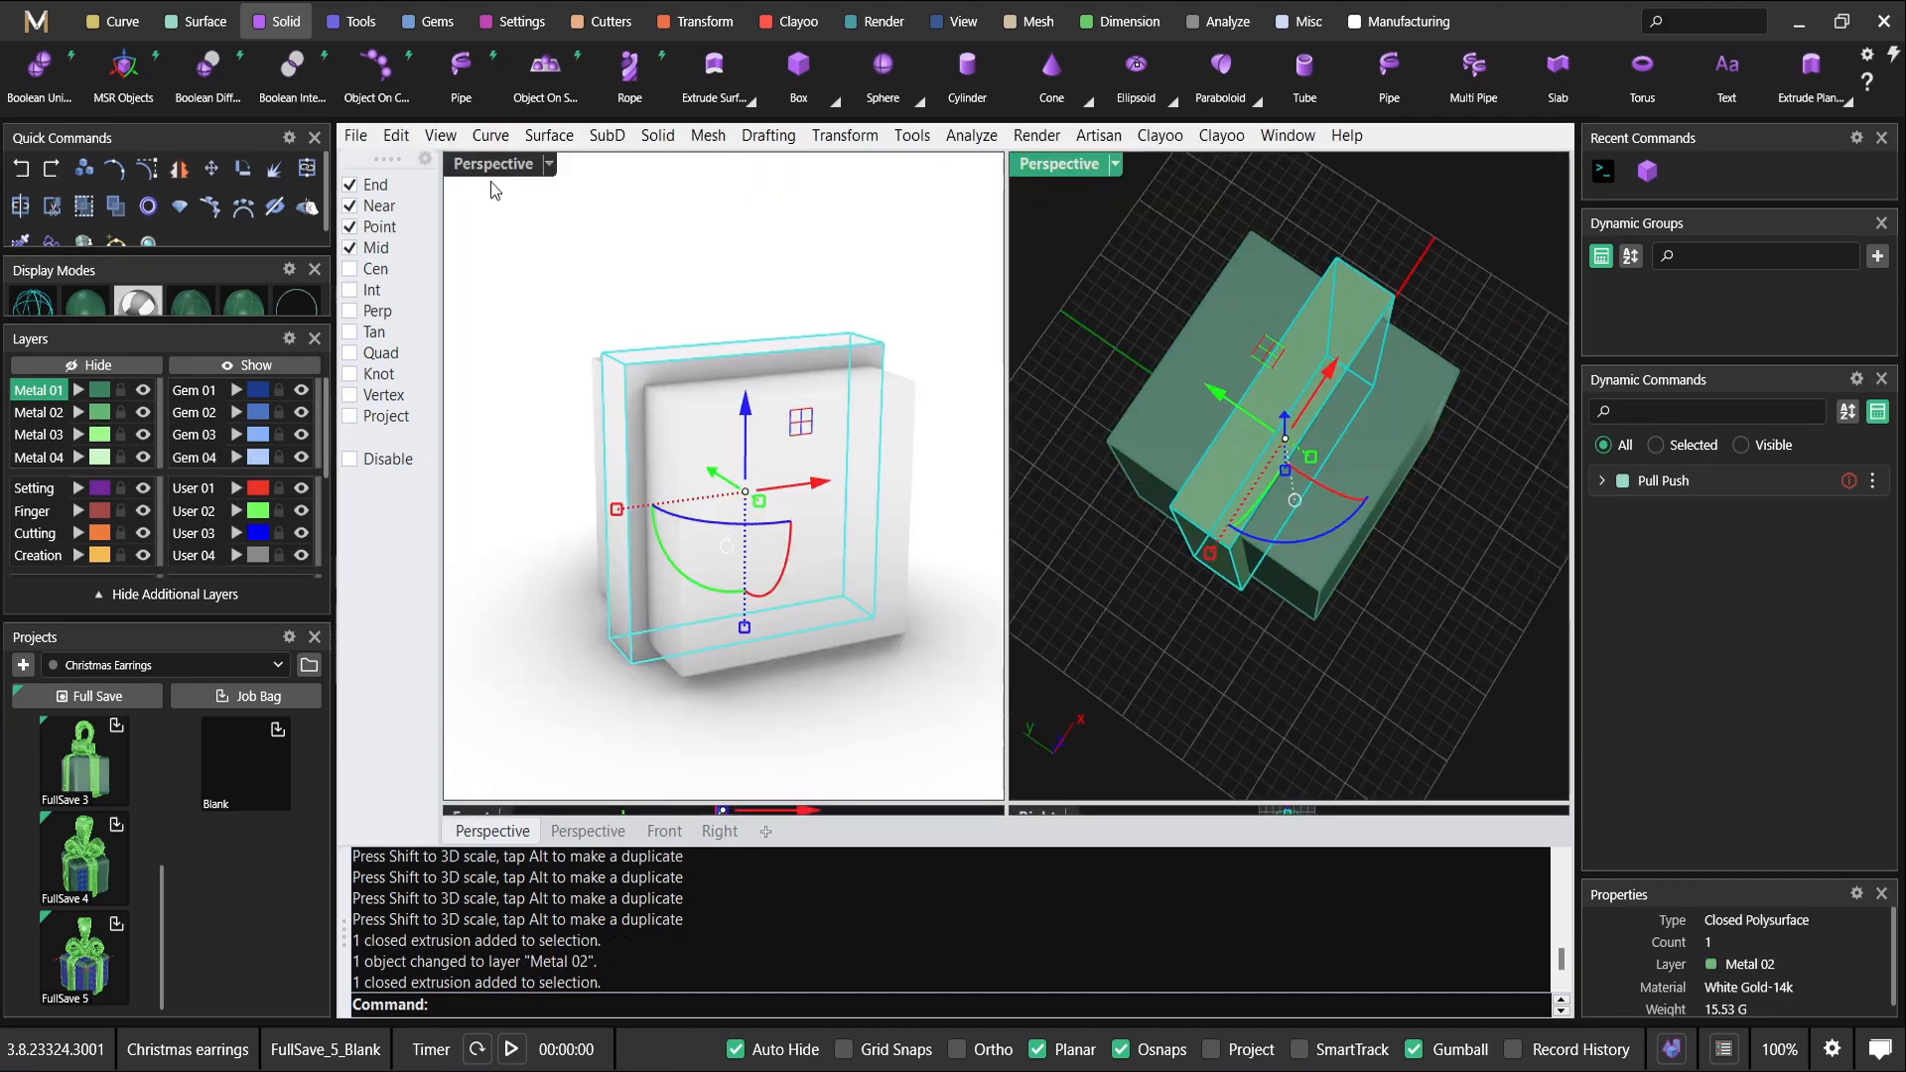
right_drag(736, 359, 840, 417)
click(826, 302)
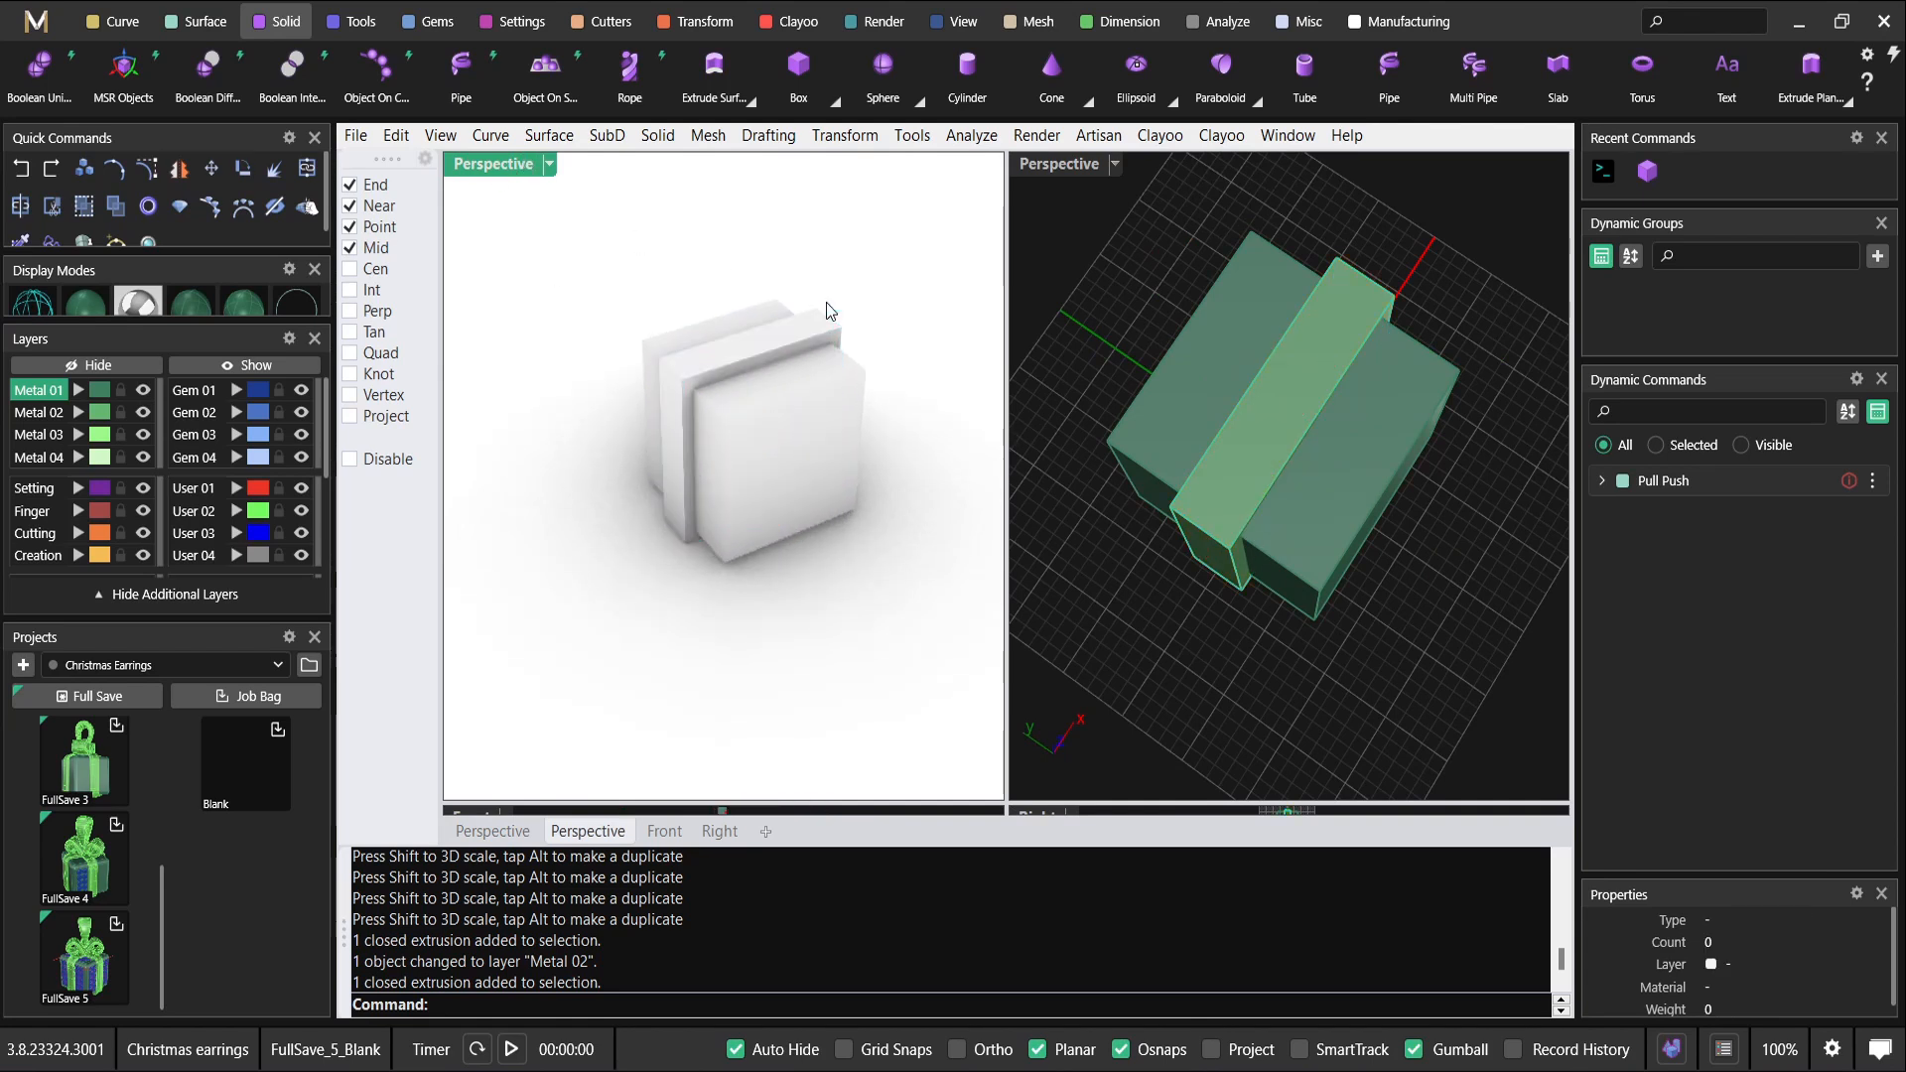
right_drag(621, 244, 563, 224)
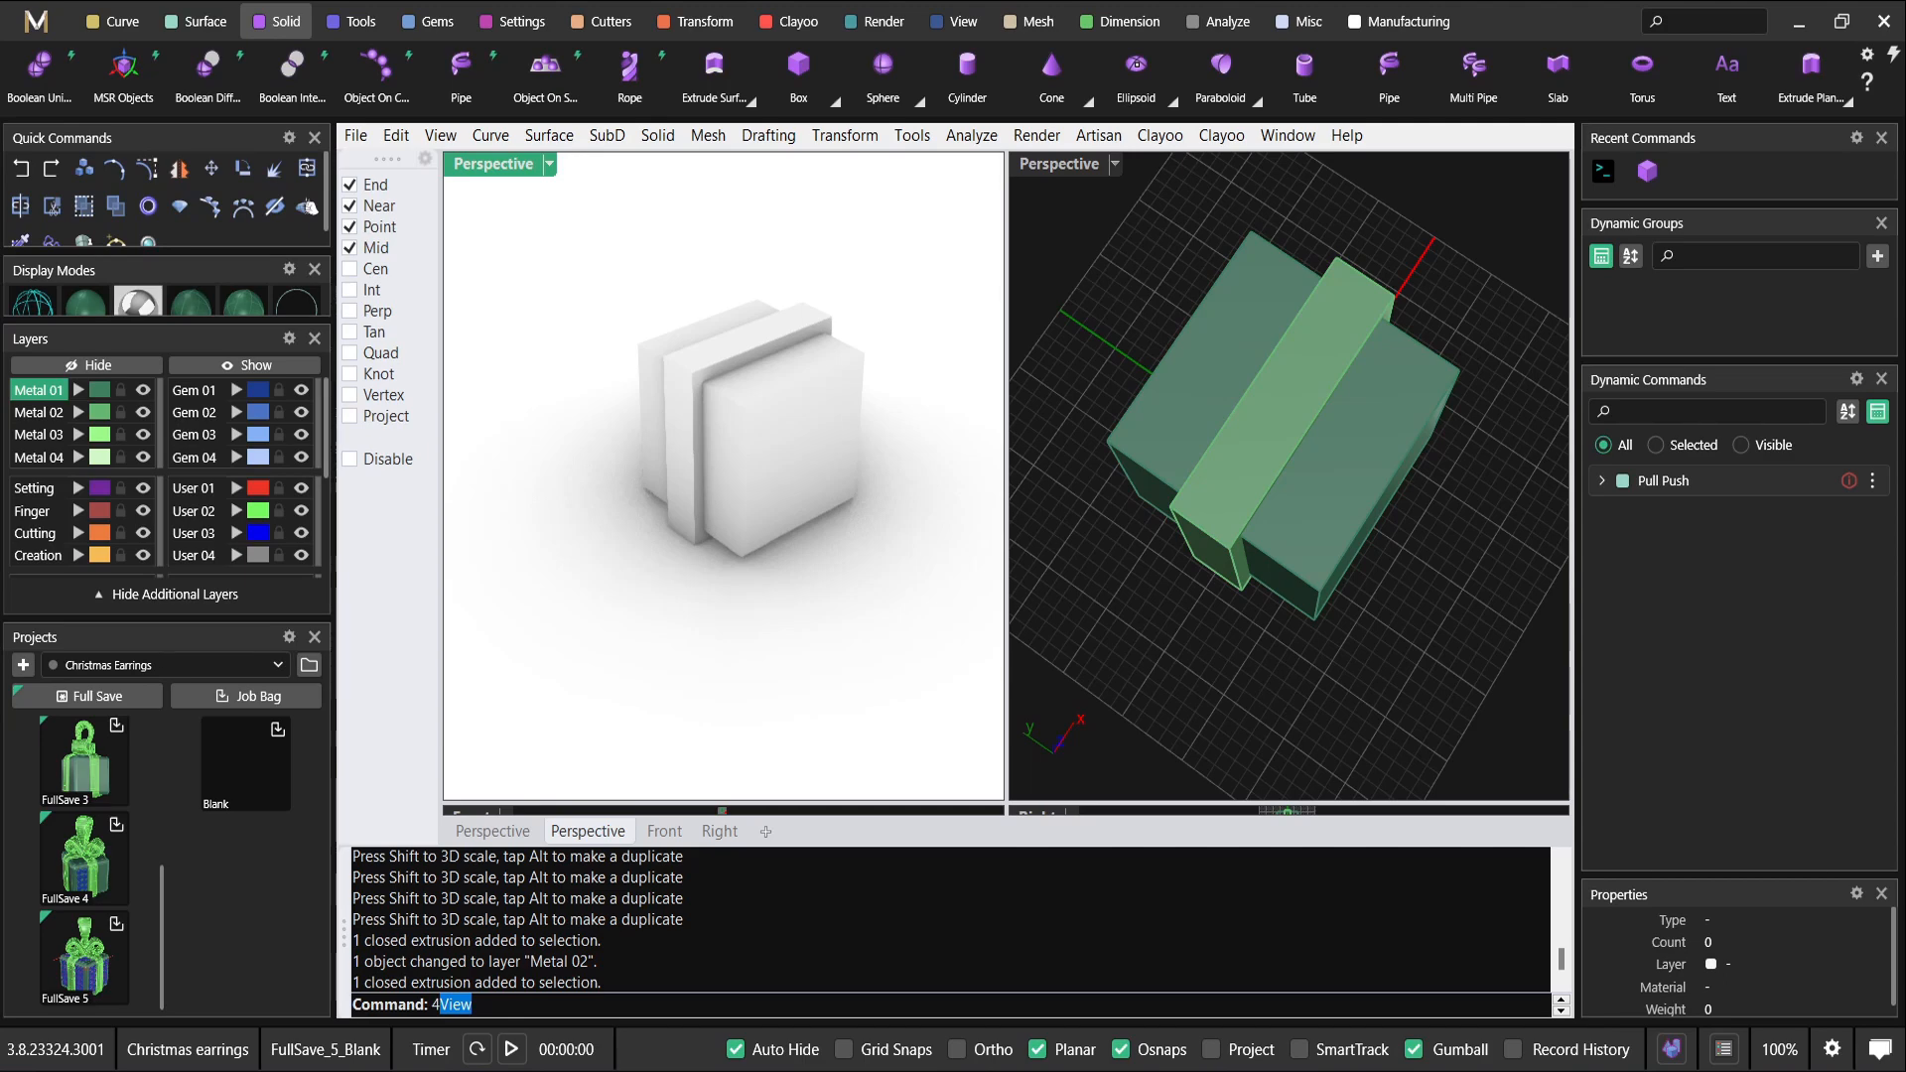
Reset the viewports to the standard layout with 4View in ThirdAngle projection, and shrink the command history for more modelling space.
key(Return)
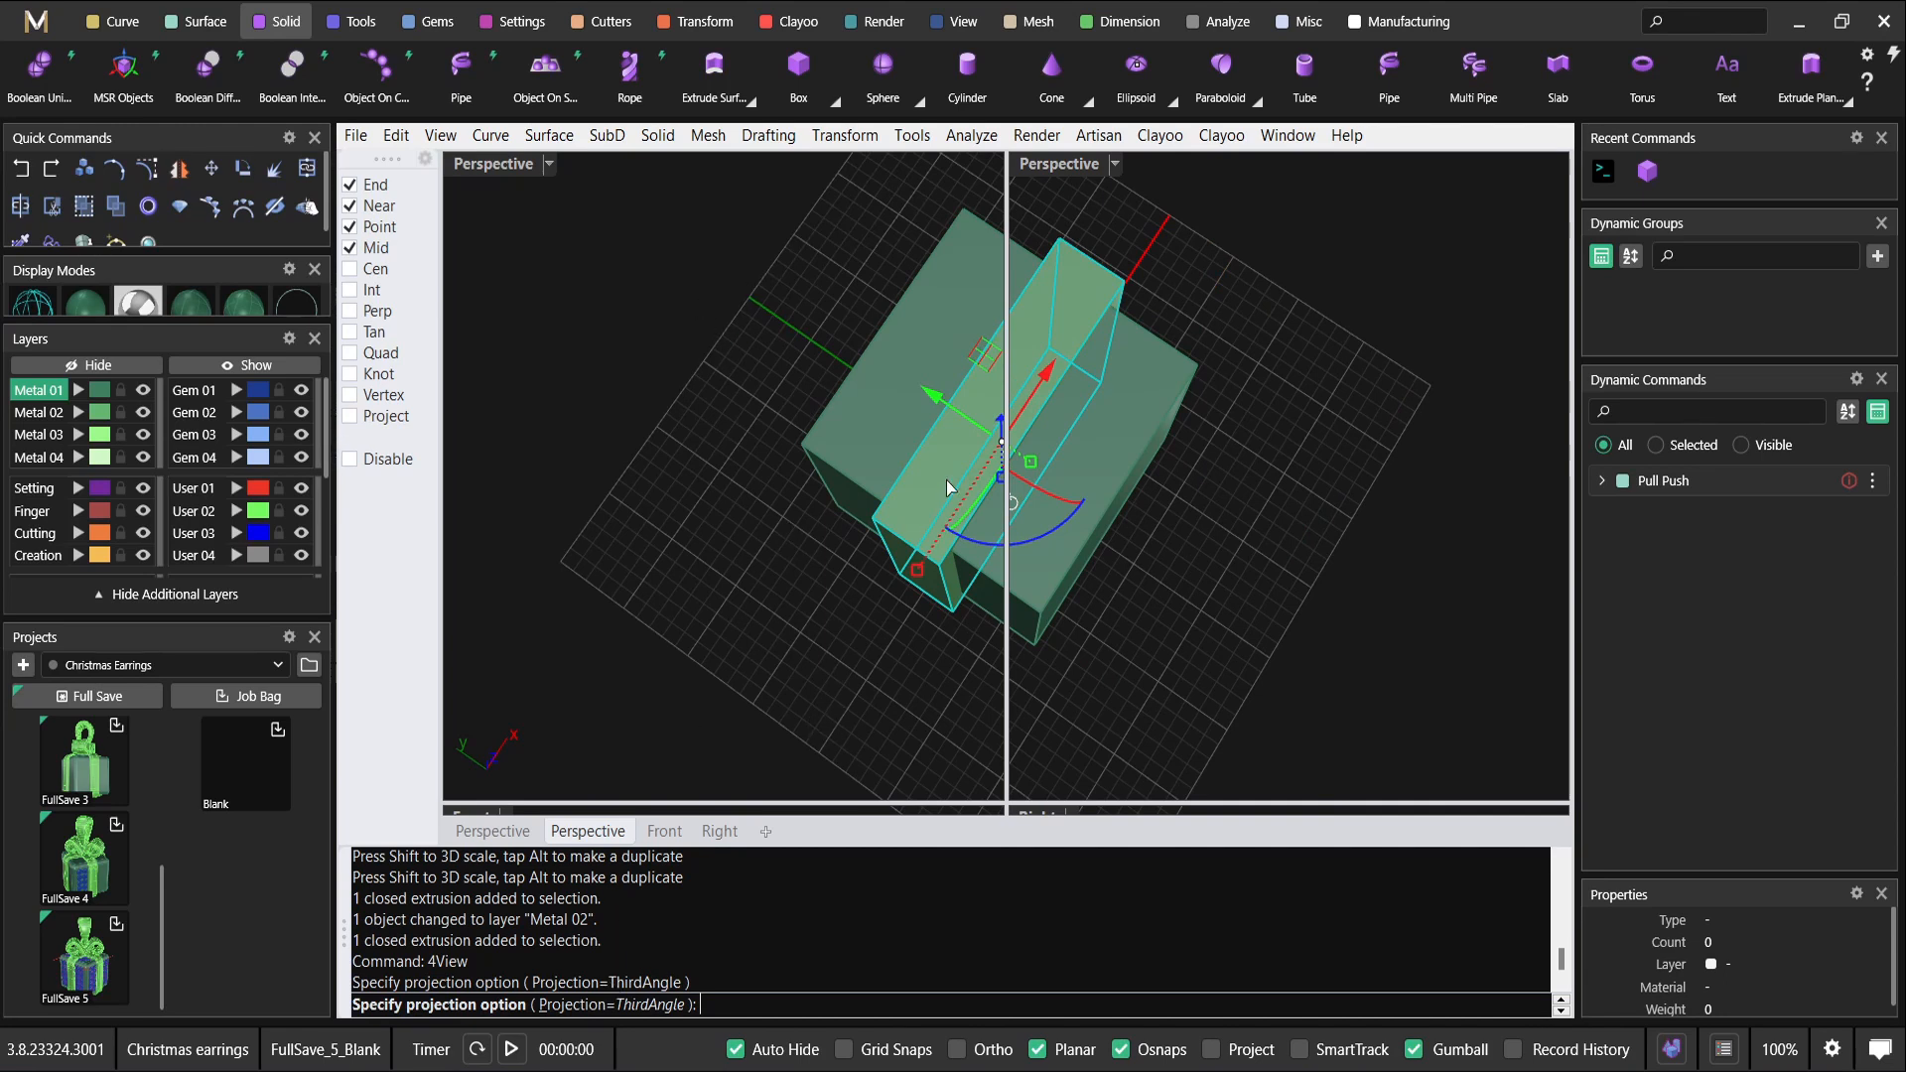
key(Return)
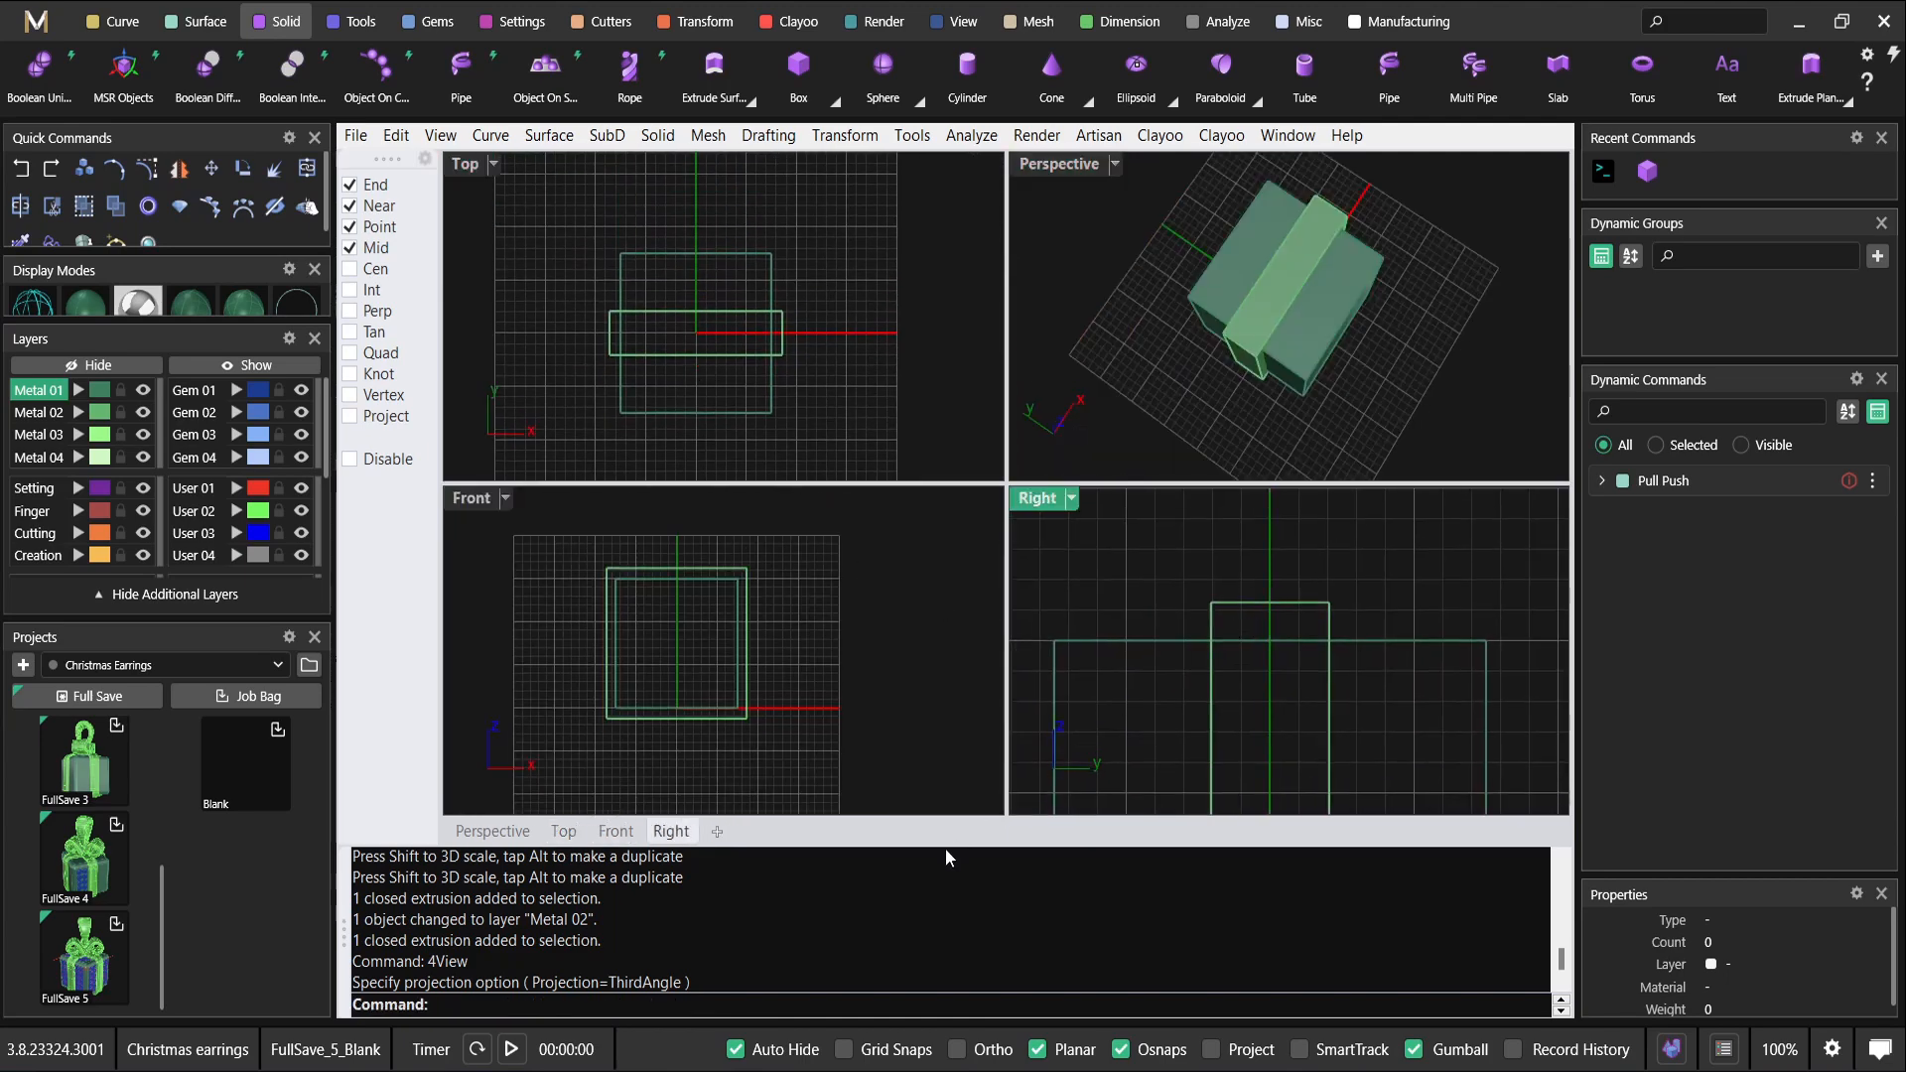
drag(937, 846, 928, 940)
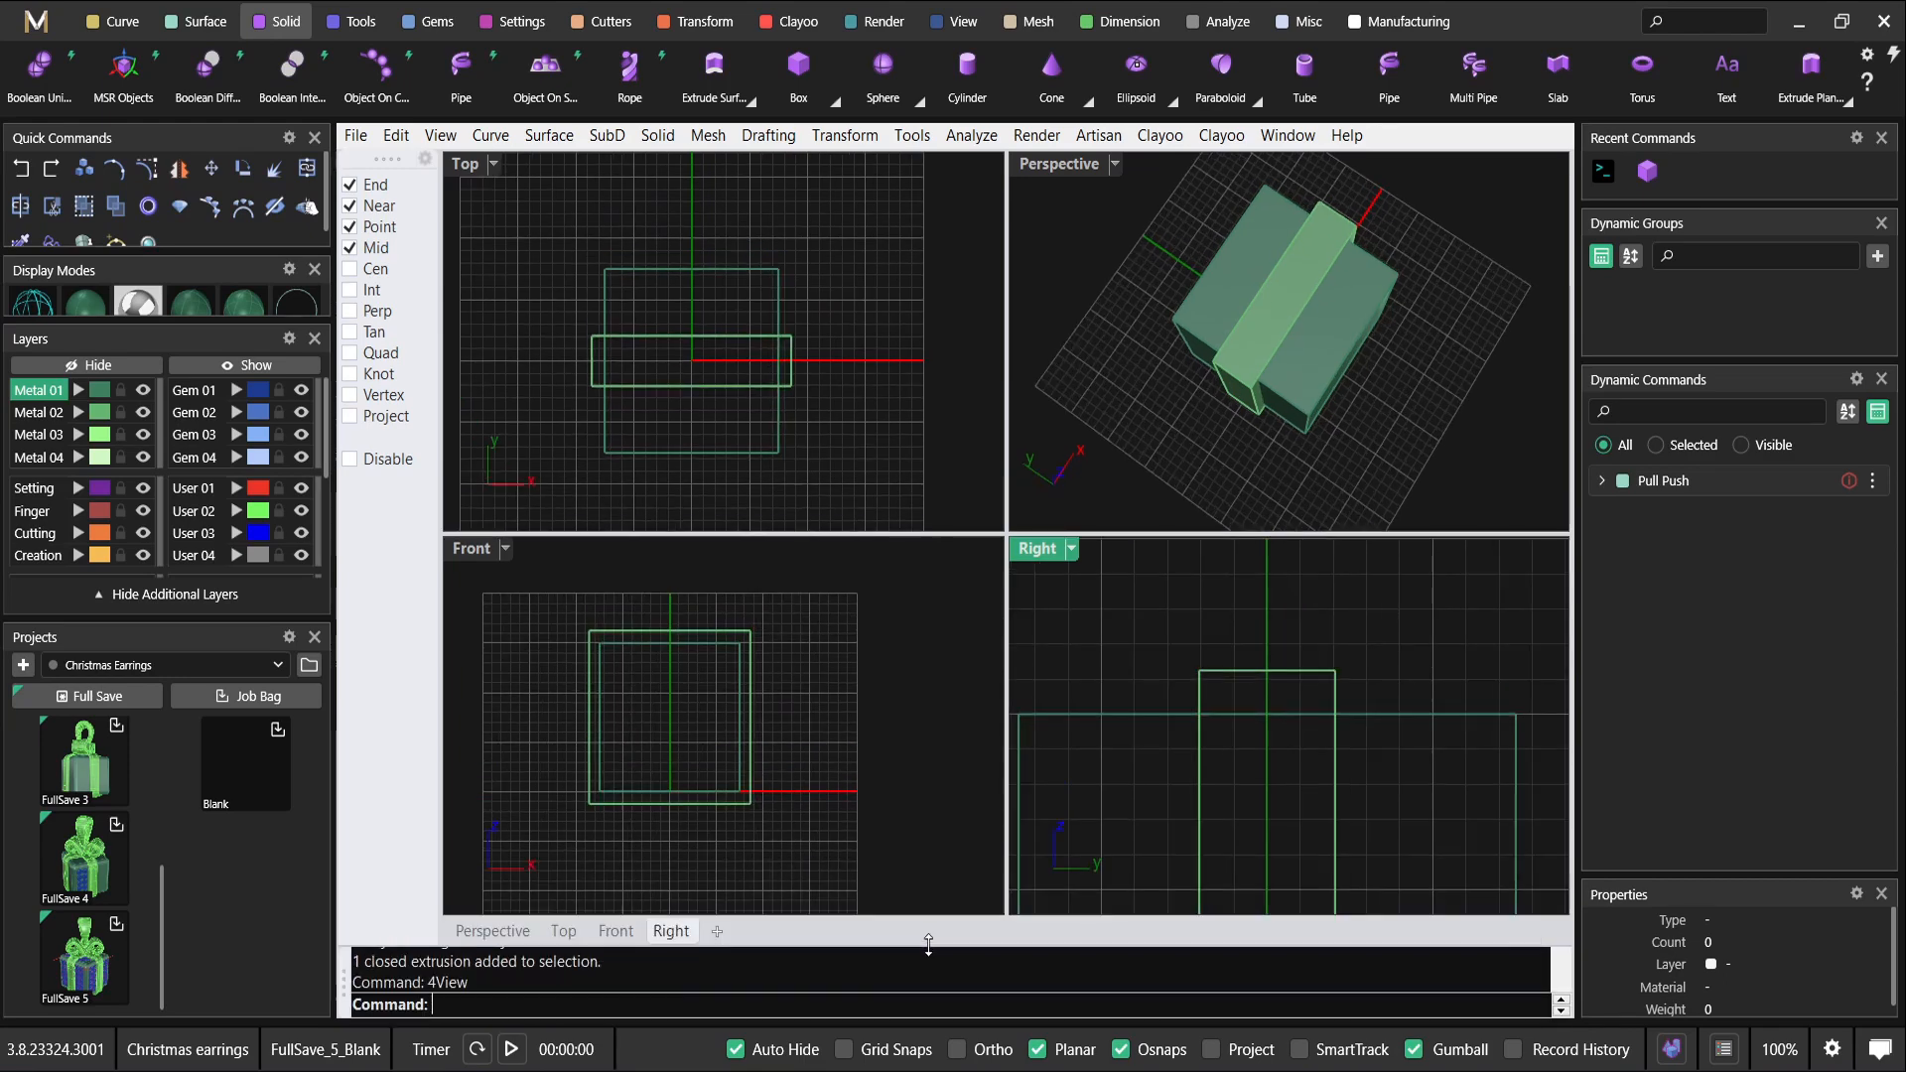
Set the Top and Front viewports to Shaded display mode.
click(839, 376)
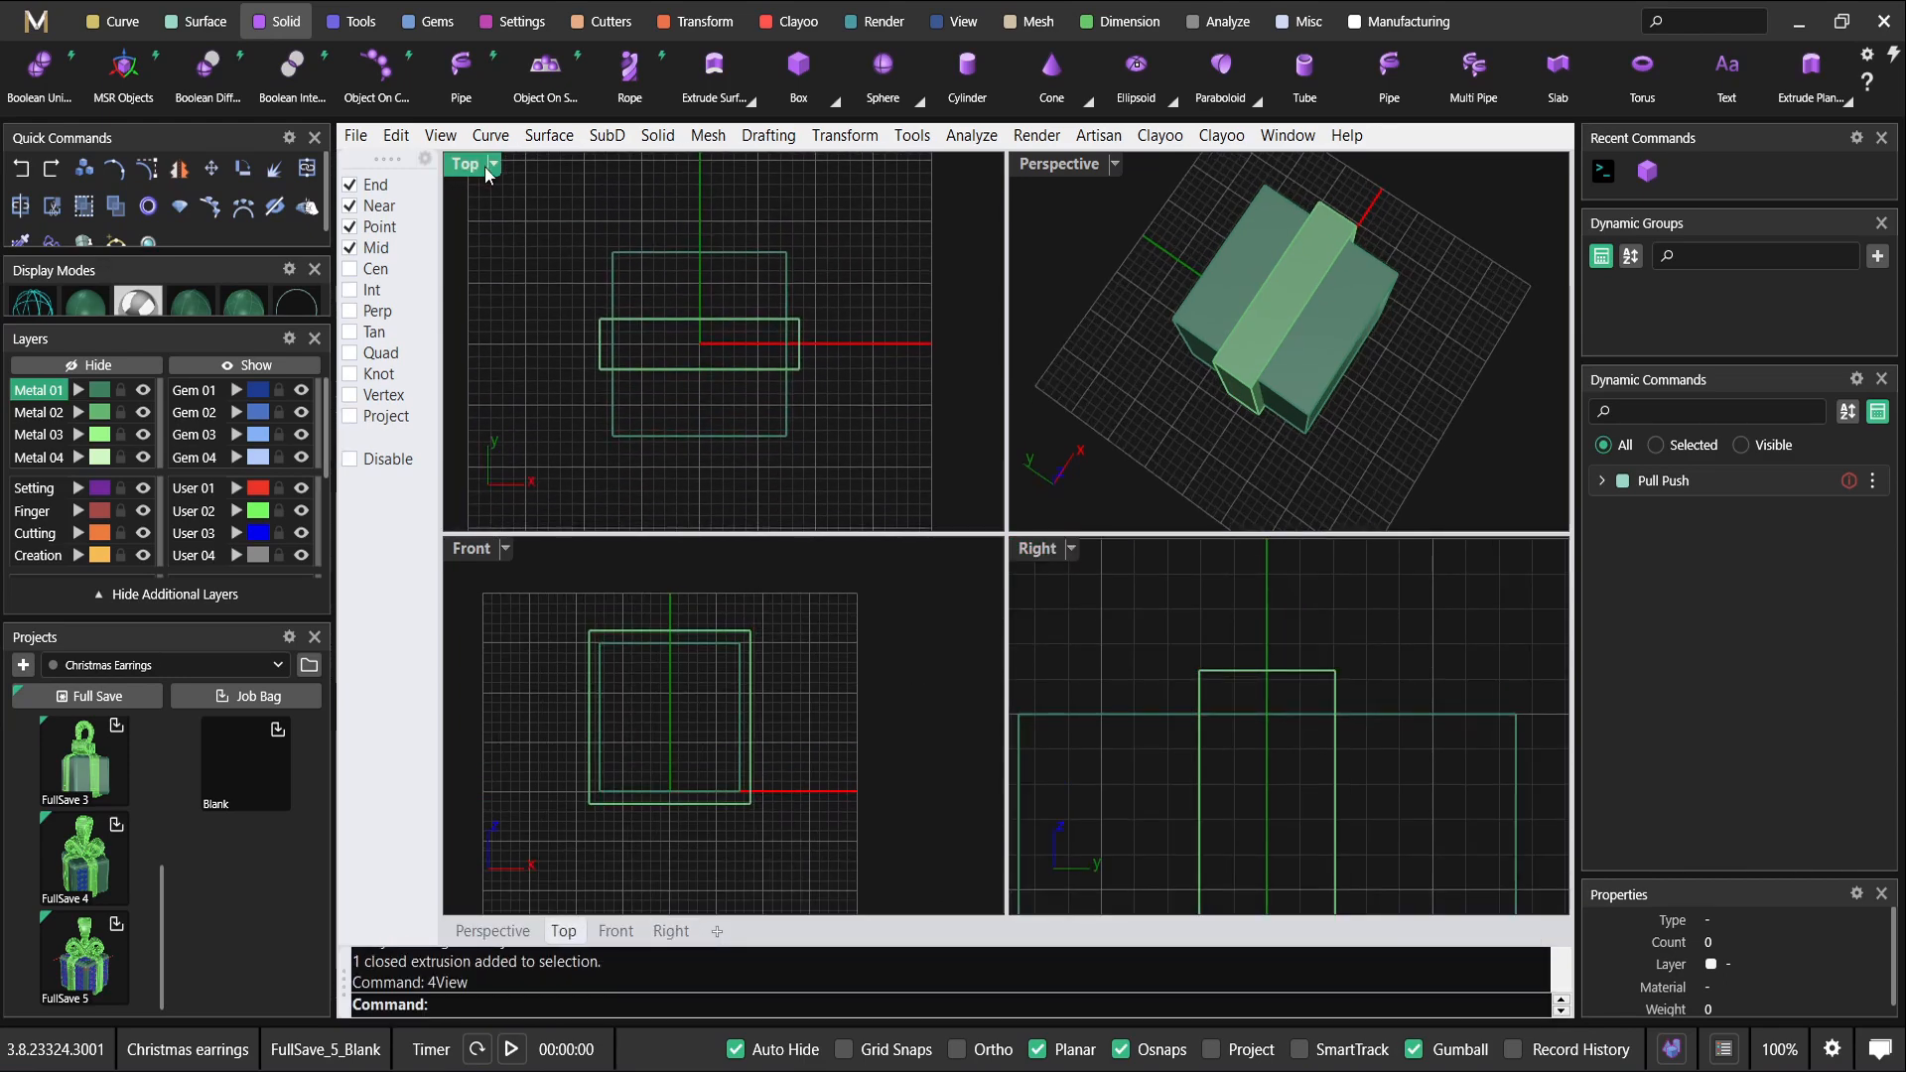
click(493, 164)
click(625, 135)
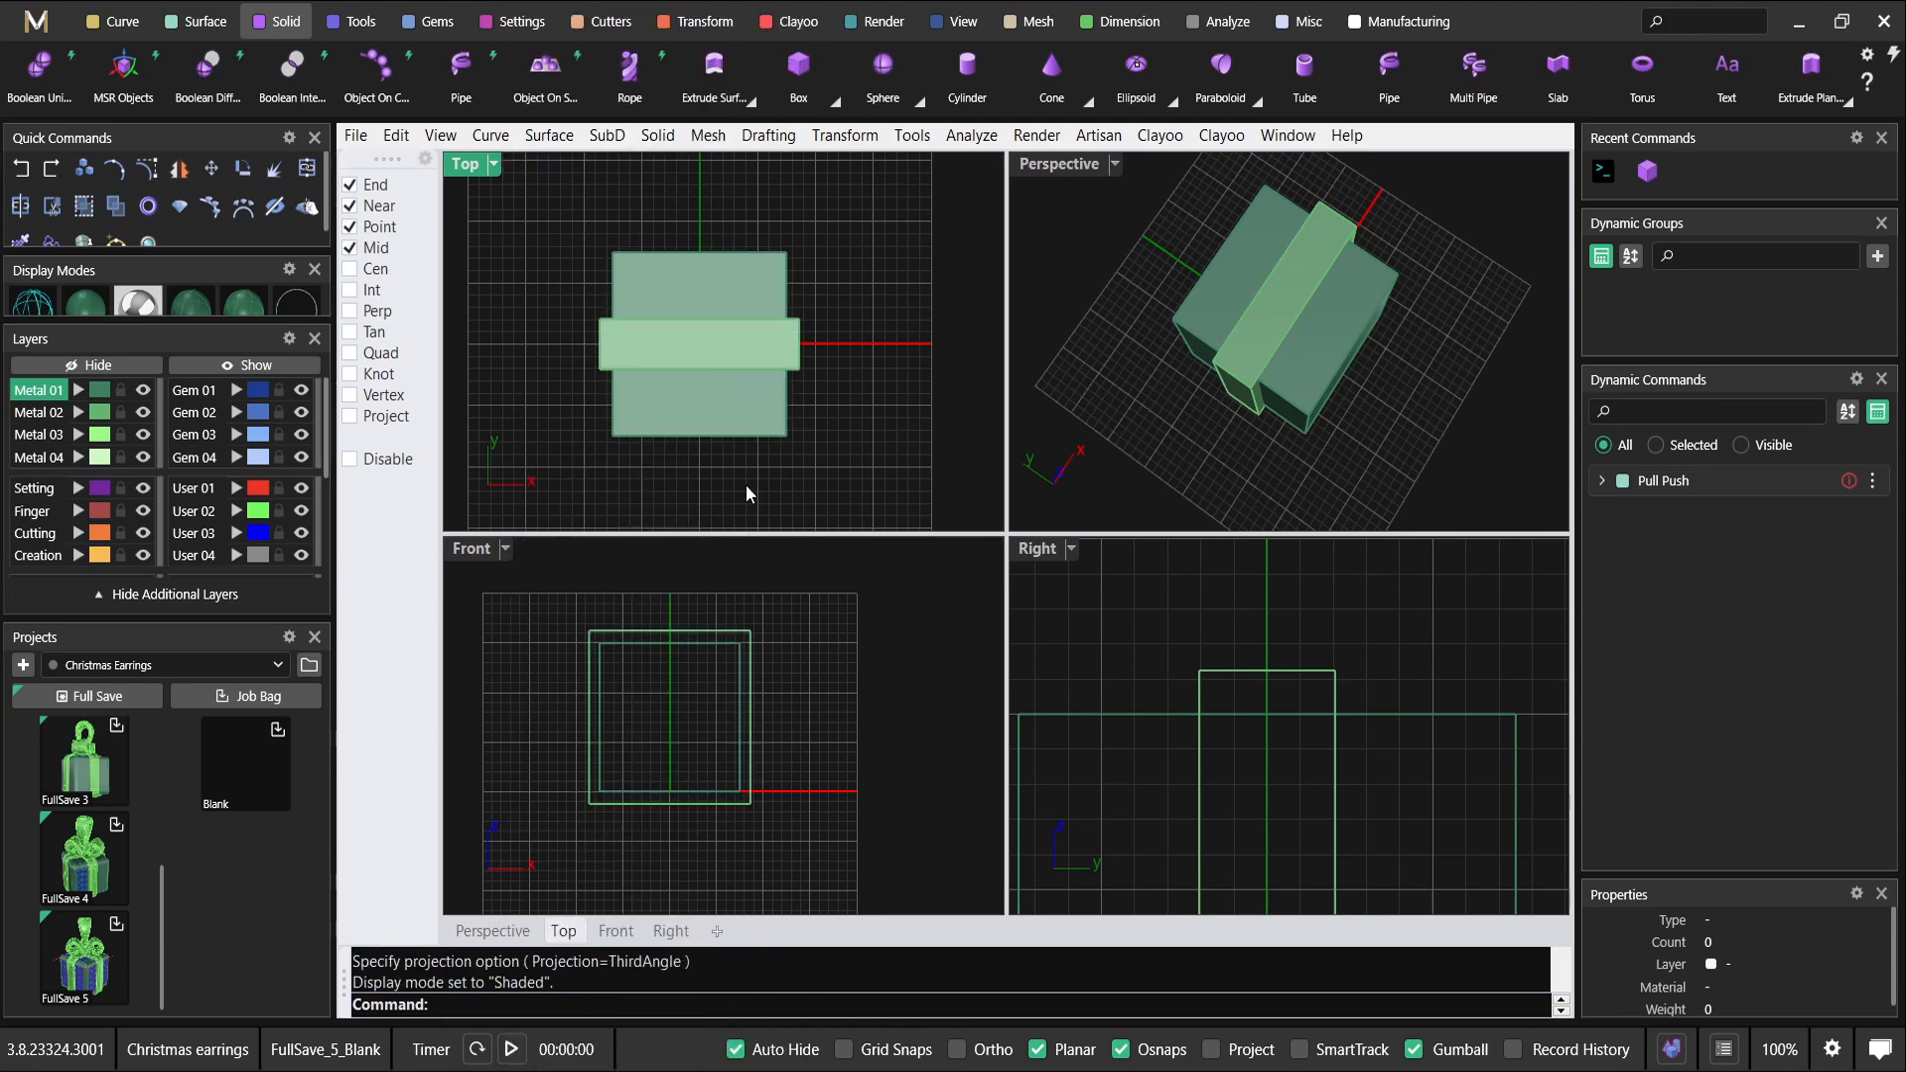
right_drag(616, 635, 669, 633)
click(479, 551)
click(614, 137)
Rotate a copy of the ribbon band 90 degrees about the origin in the Top view, with Copy set to Yes.
scroll(844, 361, up, 2)
click(715, 387)
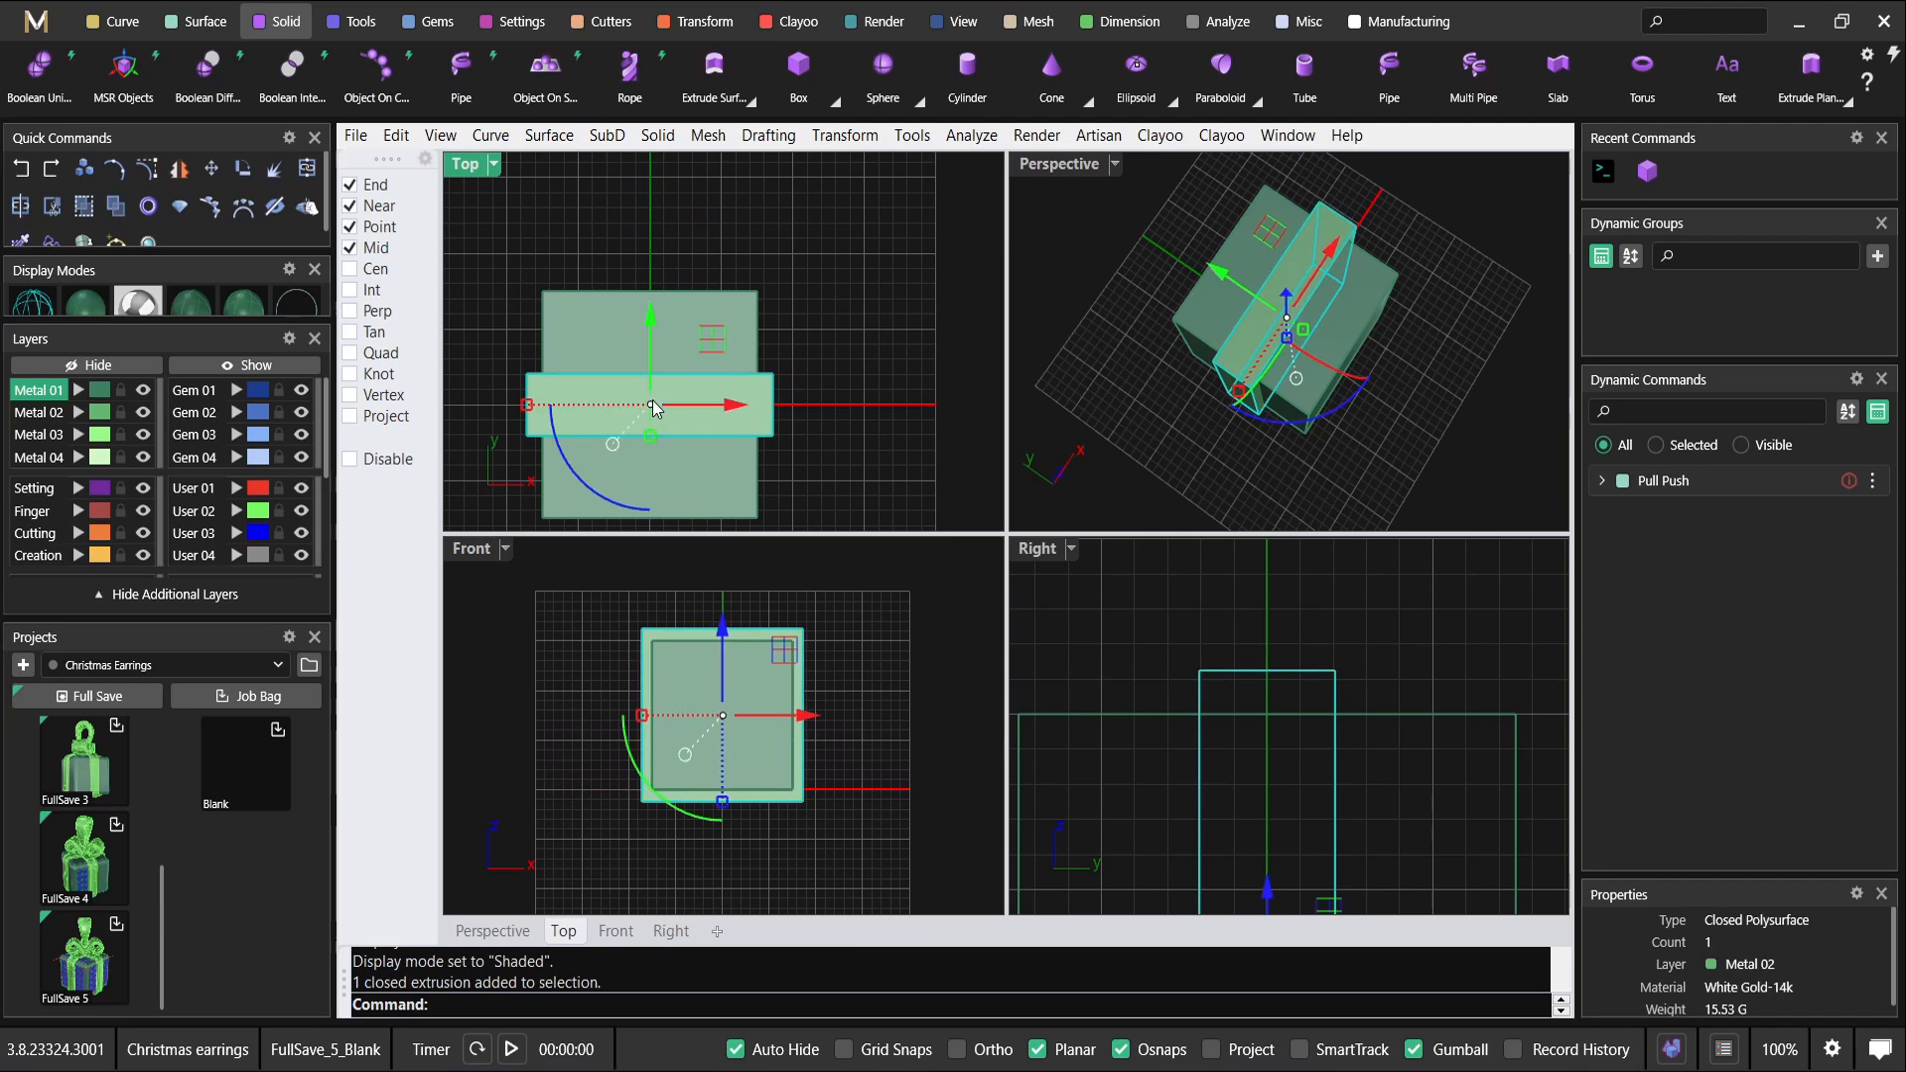
right_drag(715, 387, 784, 359)
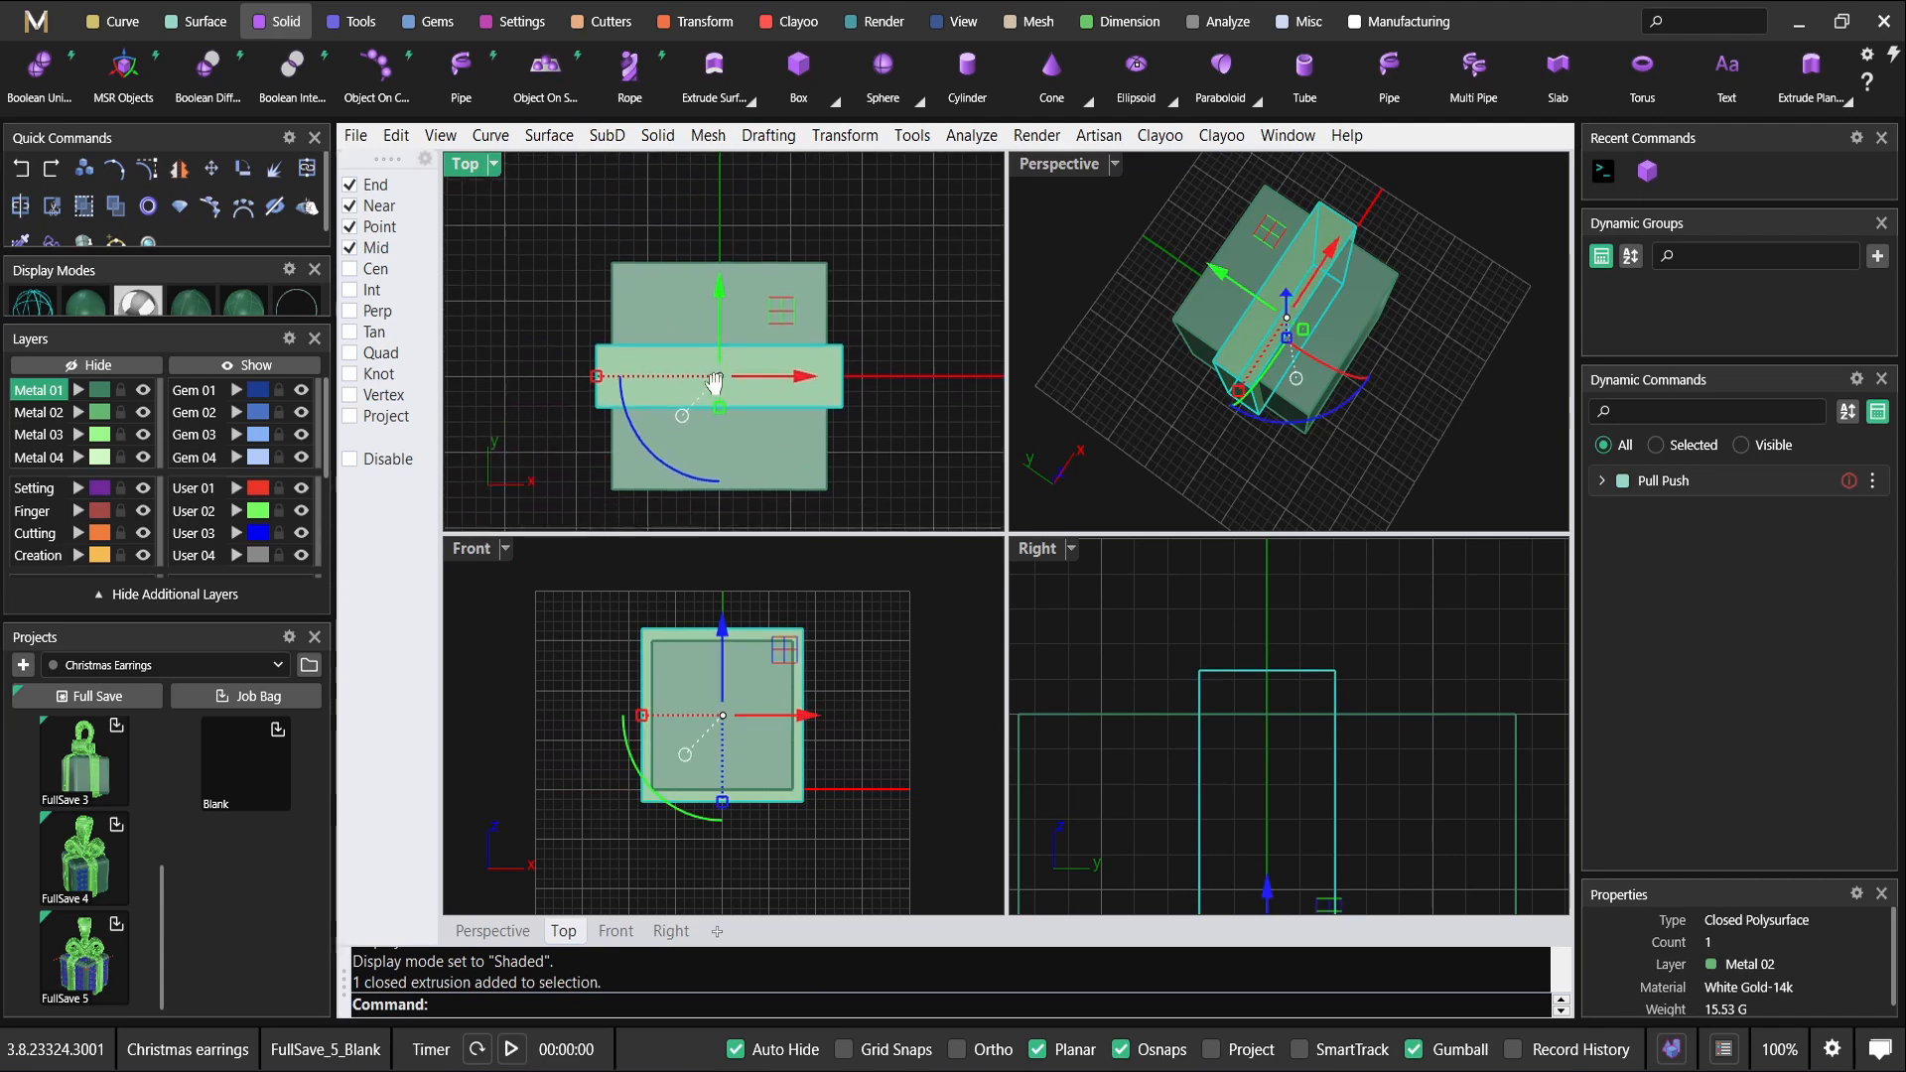
click(242, 175)
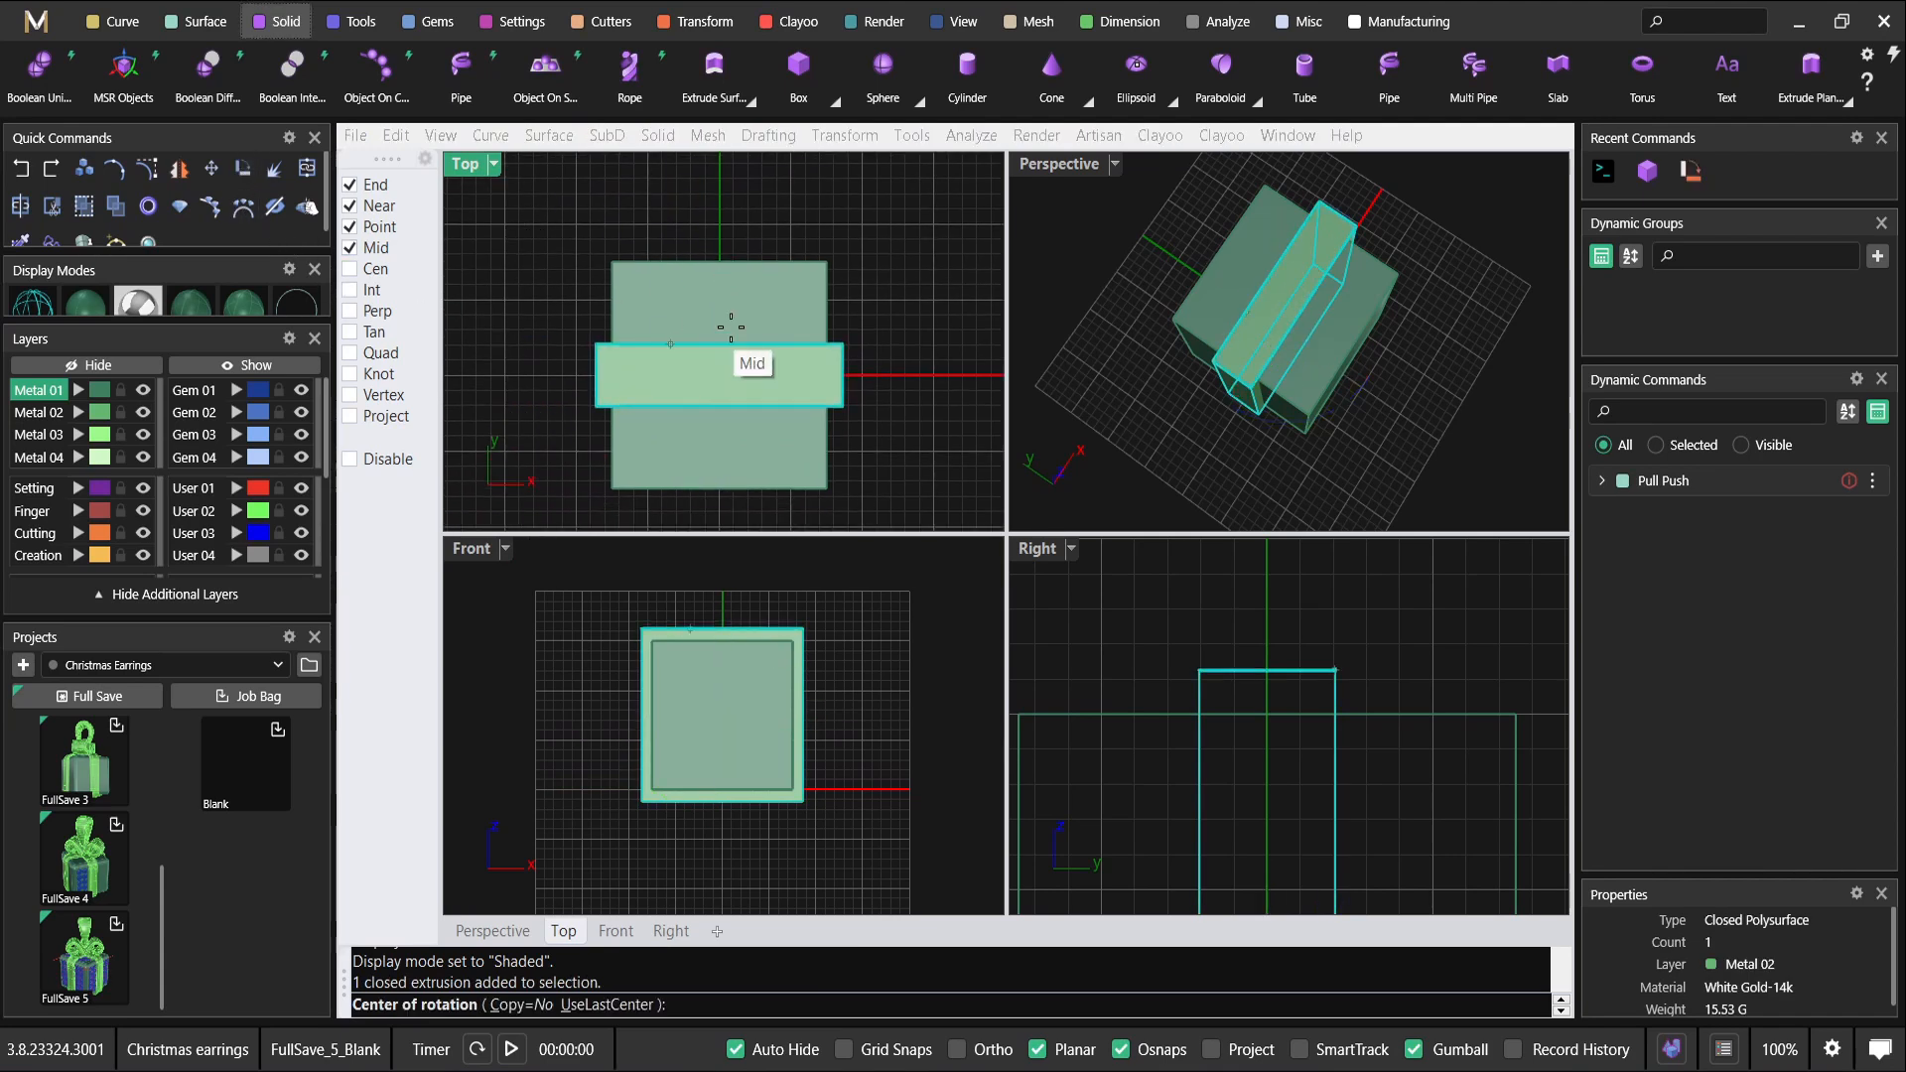
click(526, 1007)
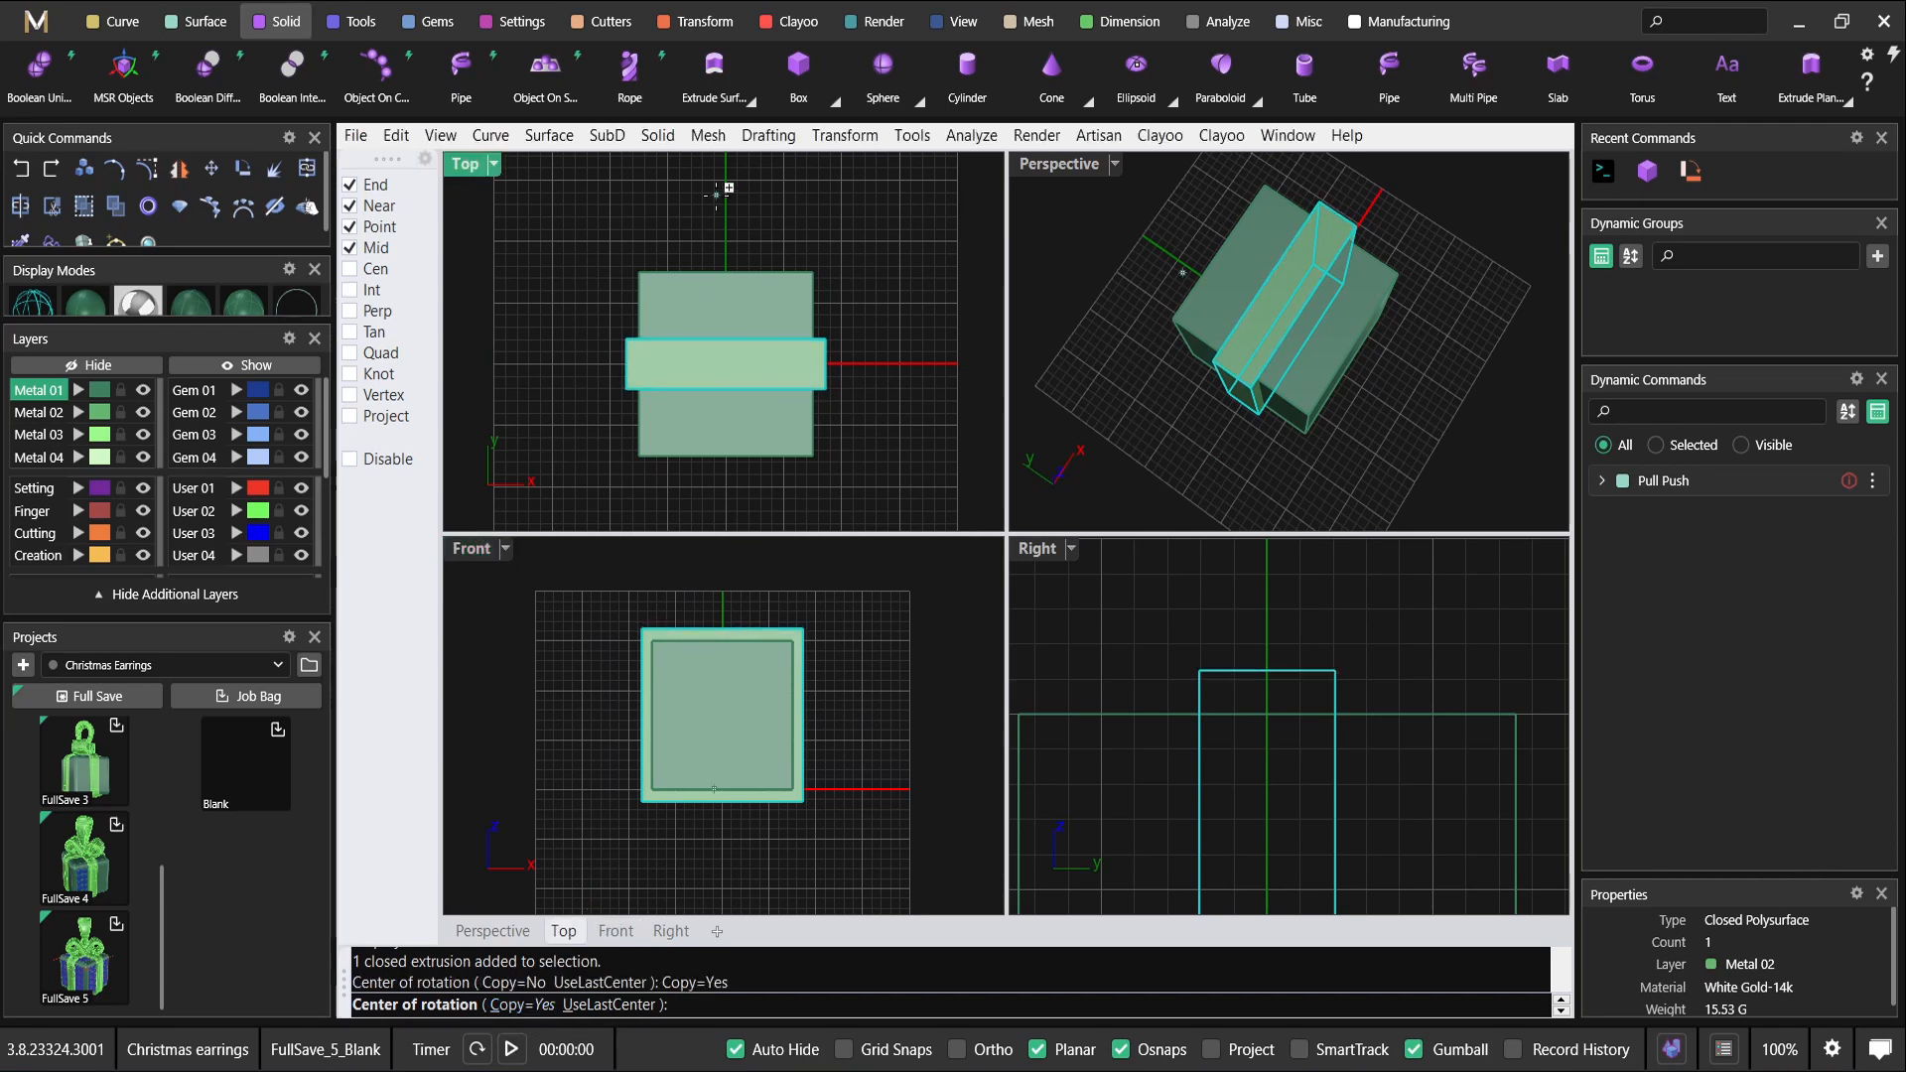
click(725, 364)
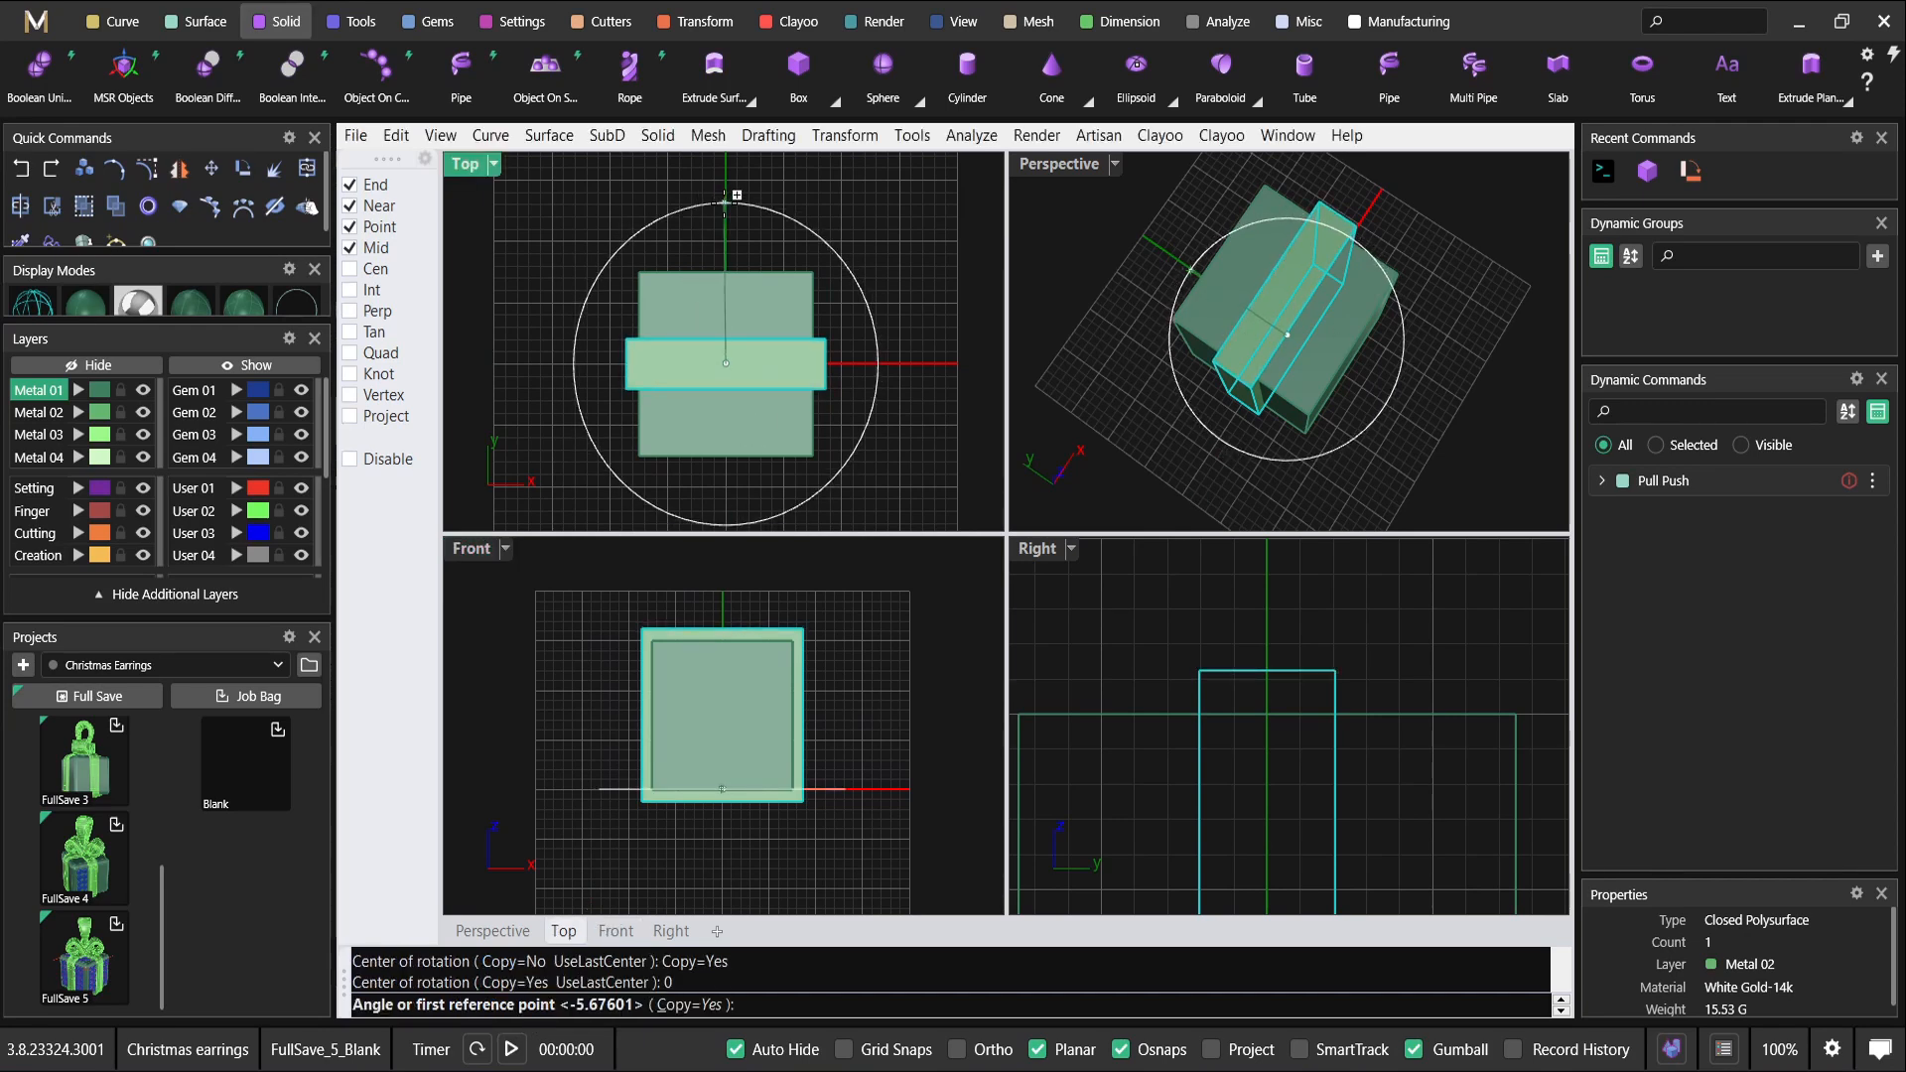
click(726, 199)
click(906, 364)
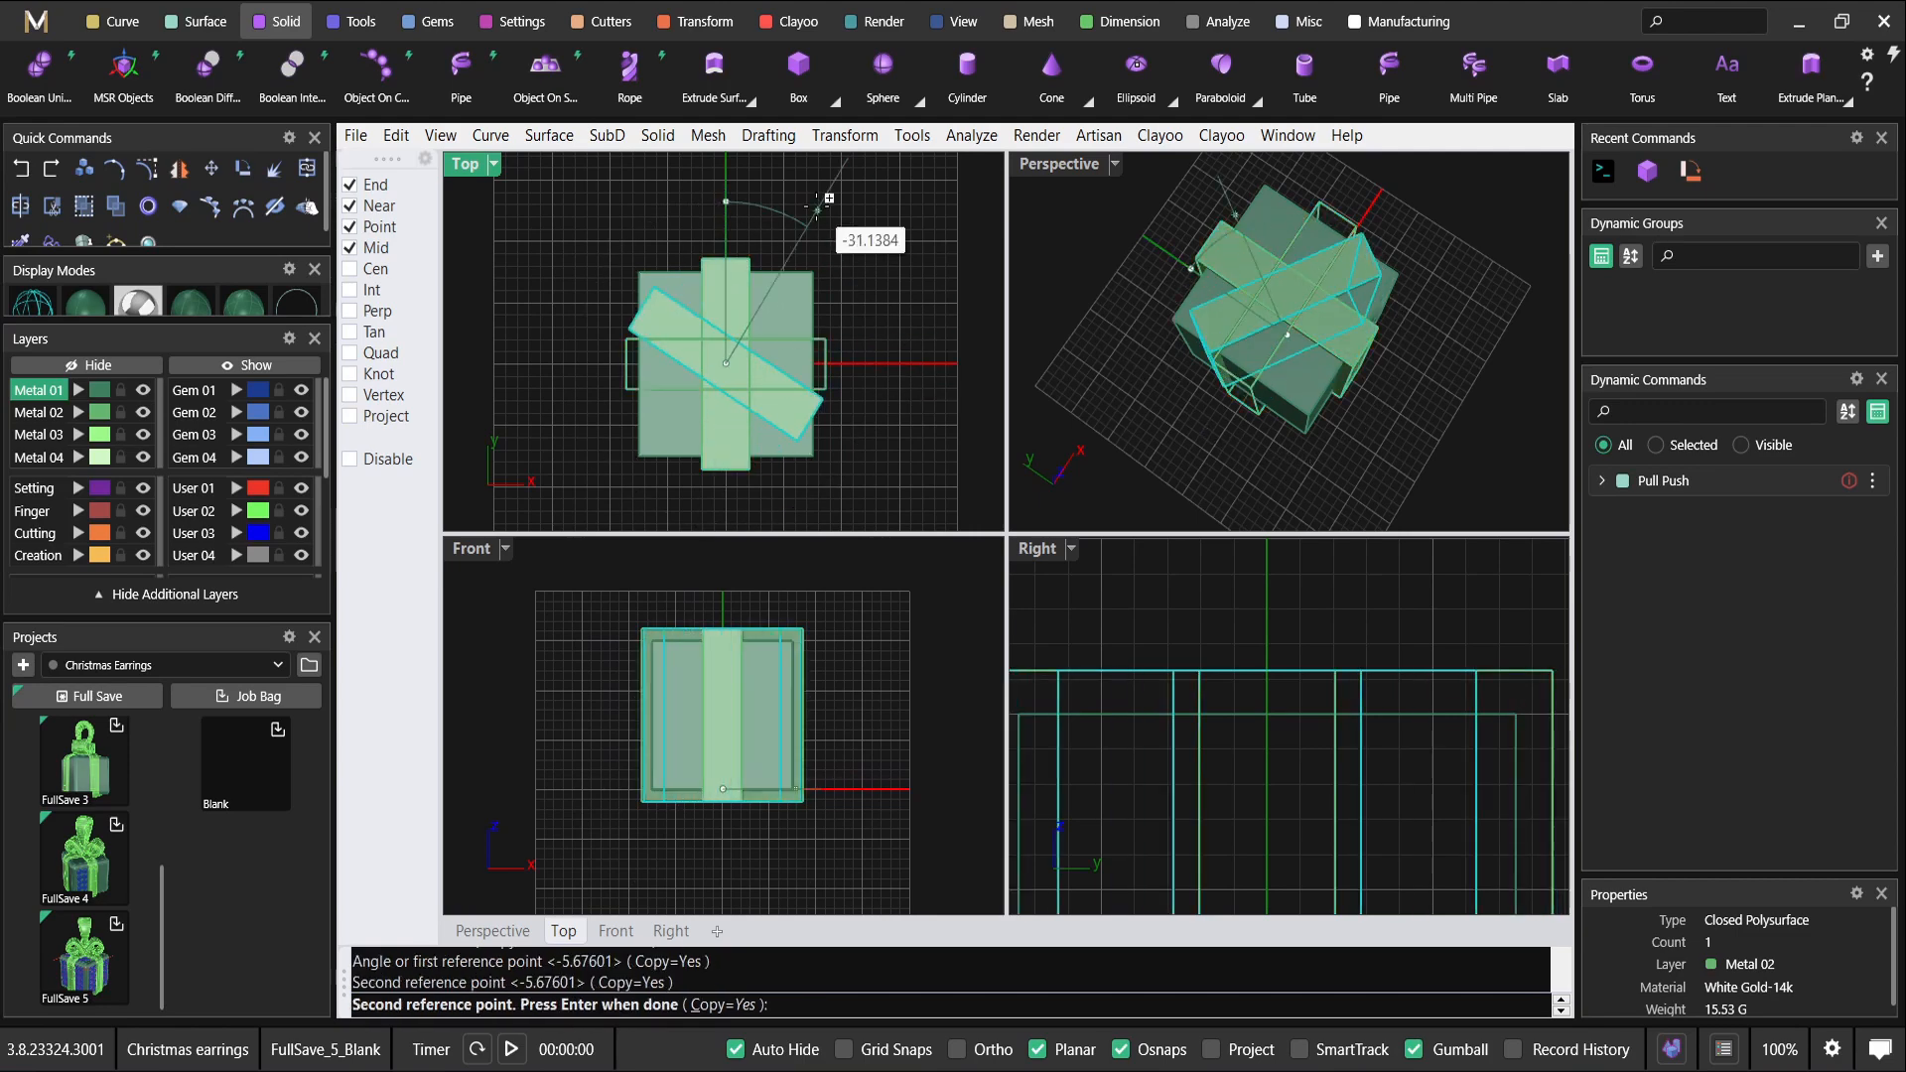
key(Return)
Maximize the Perspective viewport and view the box with its crossed ribbon bands.
right_drag(1193, 314, 1279, 264)
double_click(1038, 164)
right_drag(1052, 175, 975, 361)
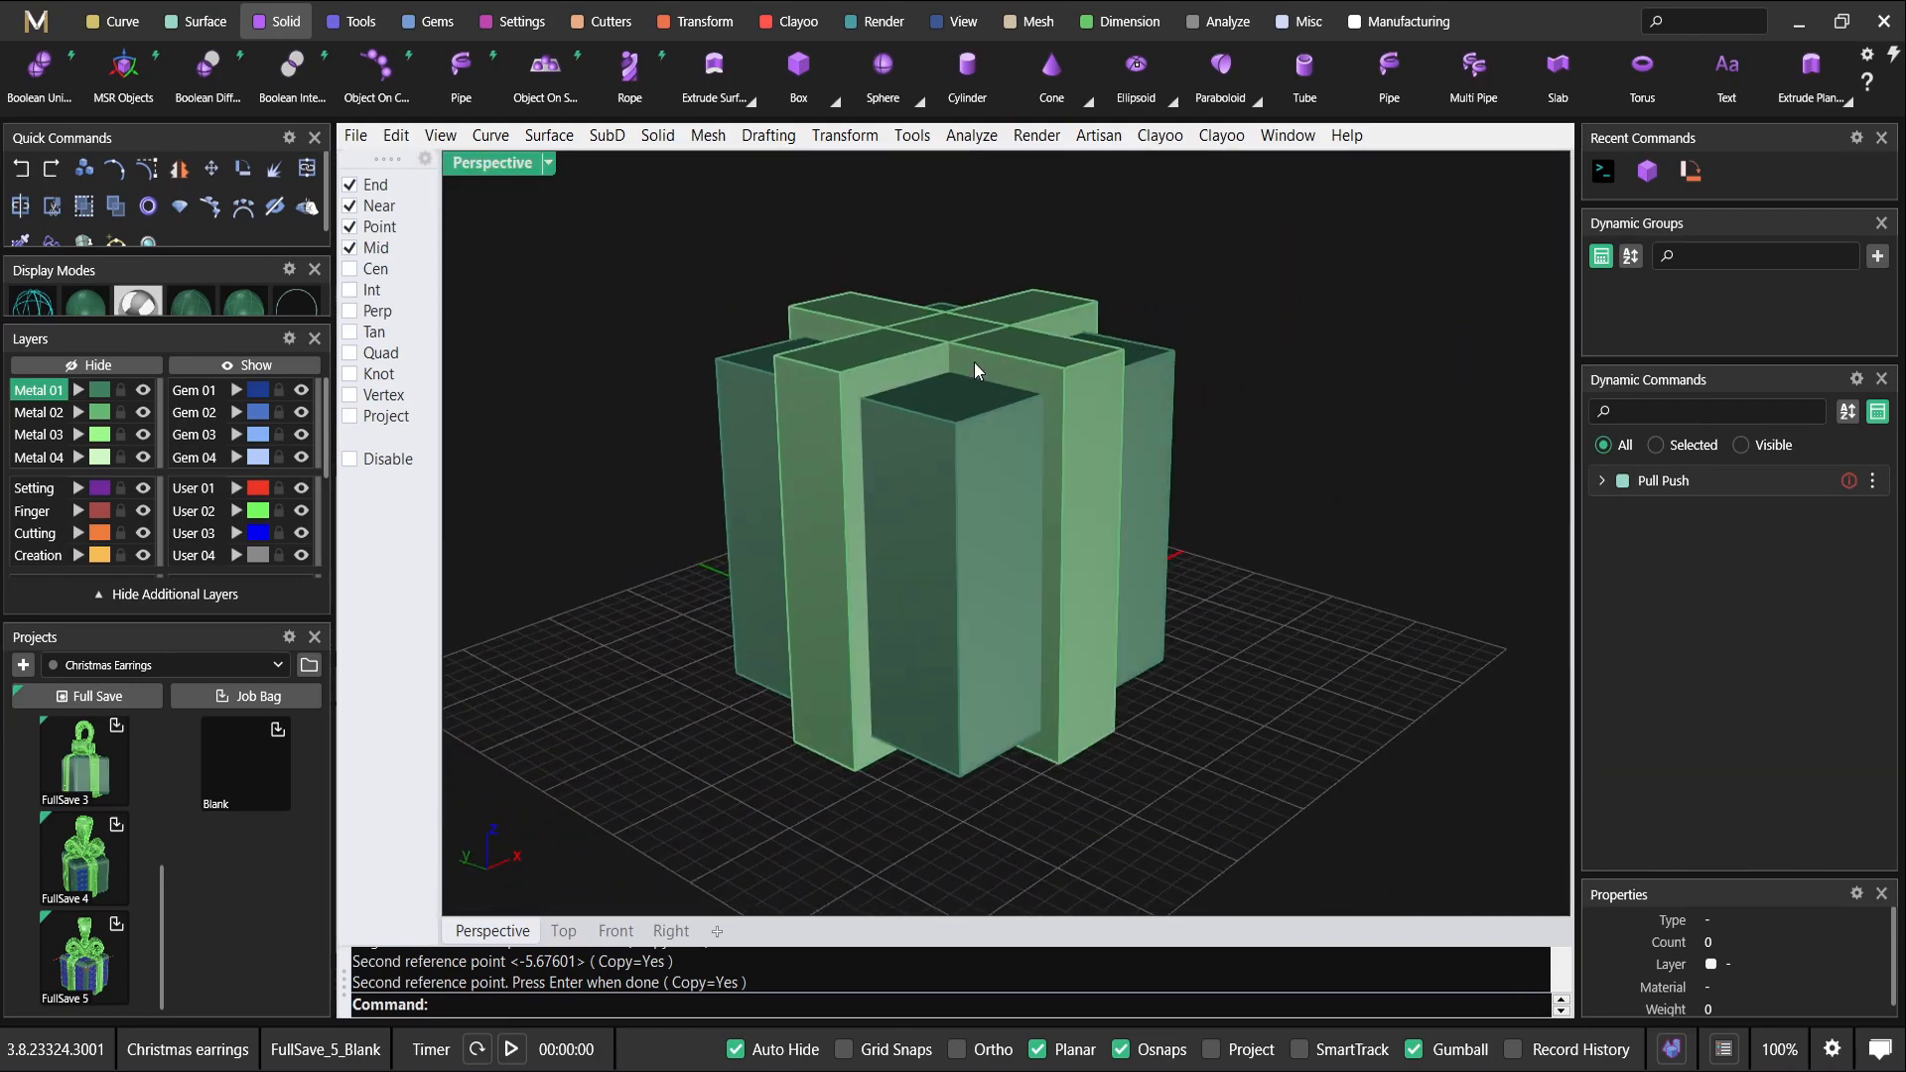
Undo the rotated copy of the ribbon band, look over the single band, and redo the rotation.
key(ctrl+z)
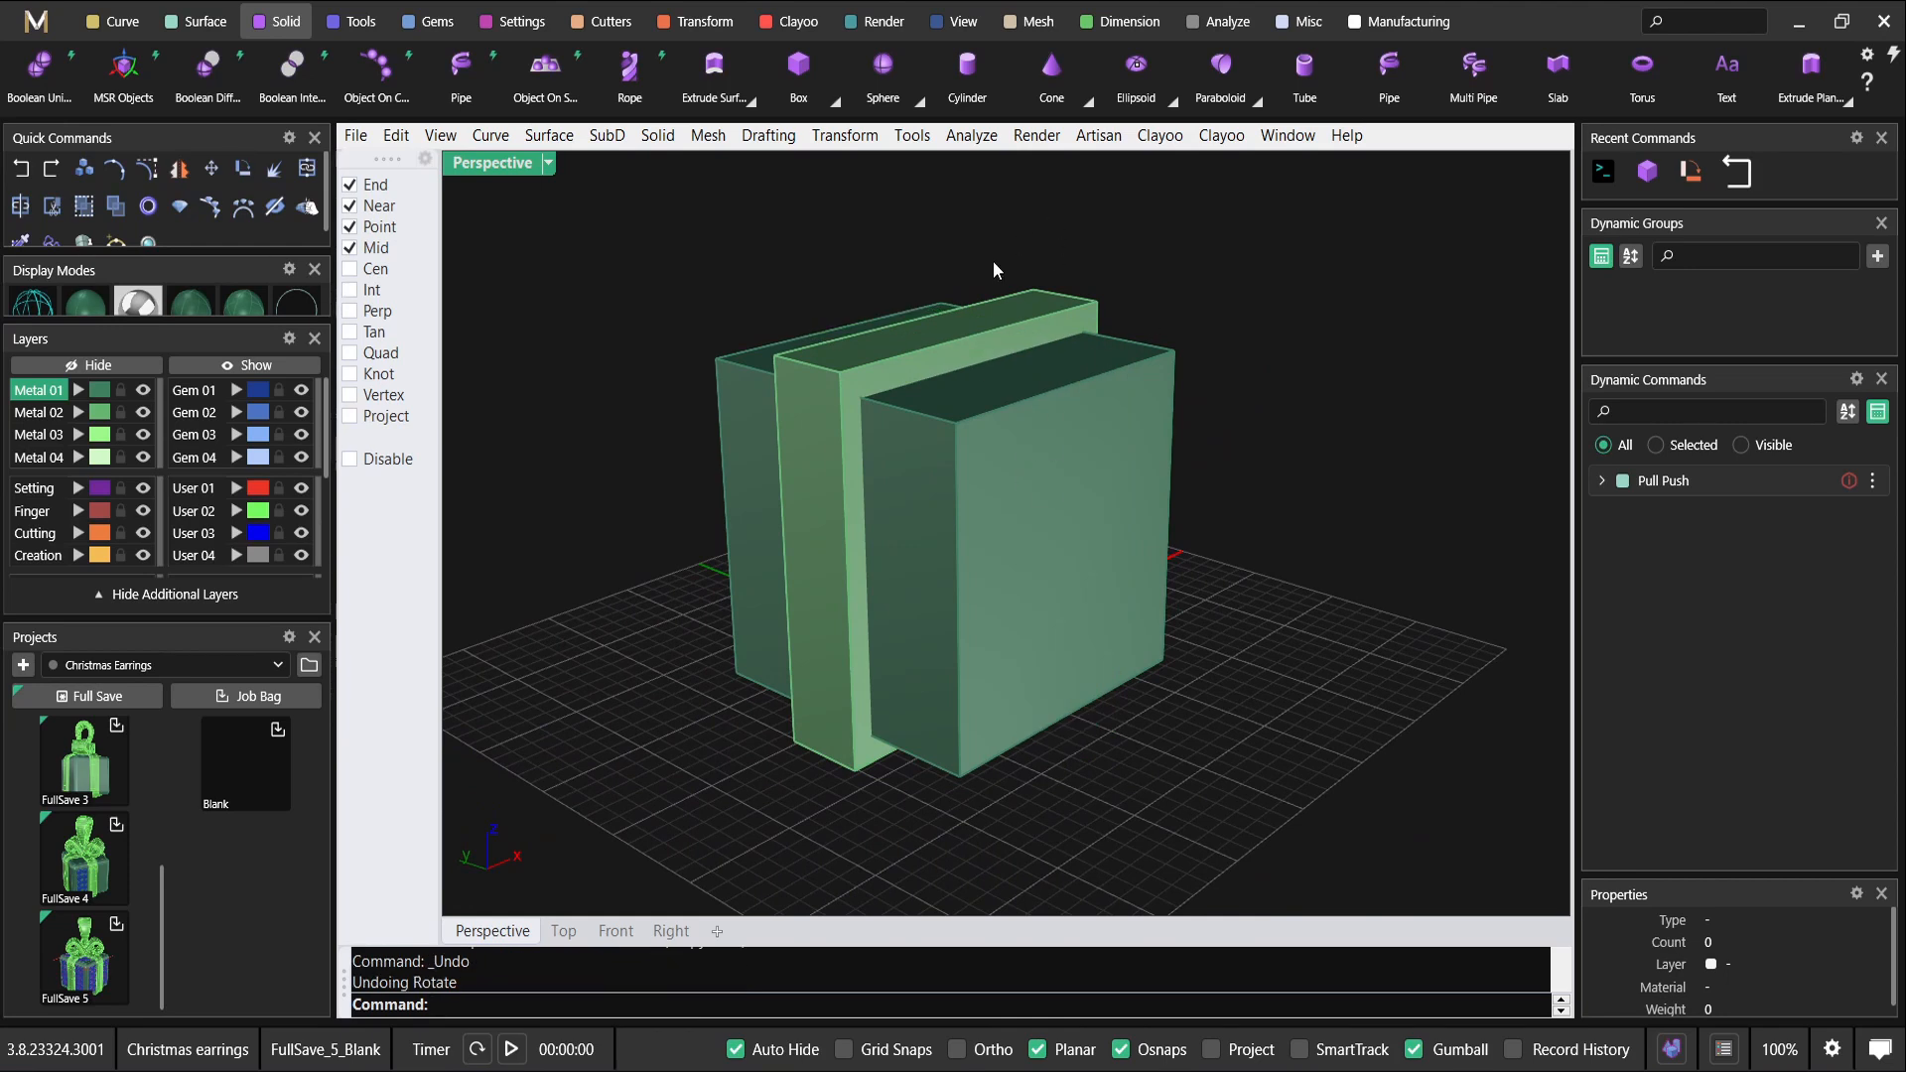
click(920, 360)
click(1110, 212)
right_drag(1053, 427, 832, 681)
key(ctrl+y)
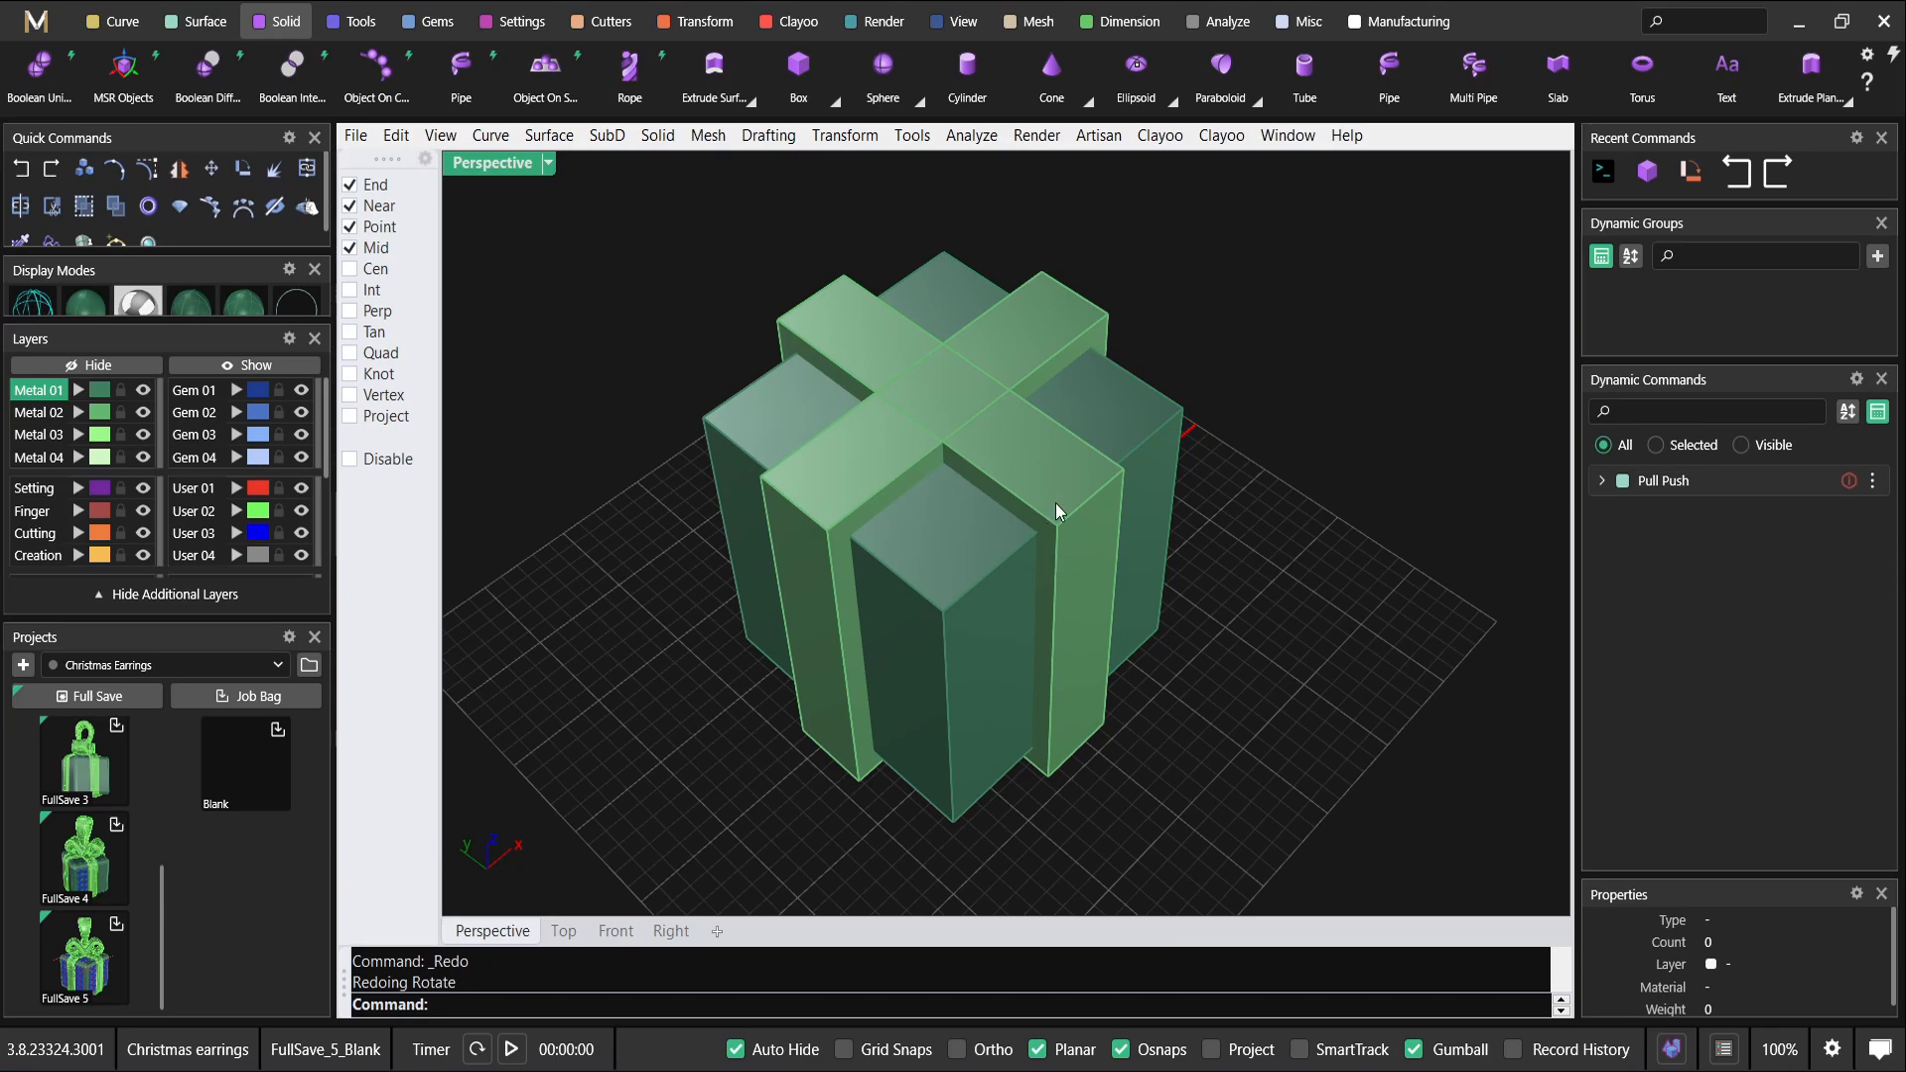
Examine how the two crossed ribbon bands overlap each other around the box.
right_drag(964, 628, 895, 439)
click(1098, 528)
click(889, 415)
right_drag(953, 302, 1118, 335)
key(Escape)
scroll(1162, 327, up, 4)
scroll(1118, 335, down, 4)
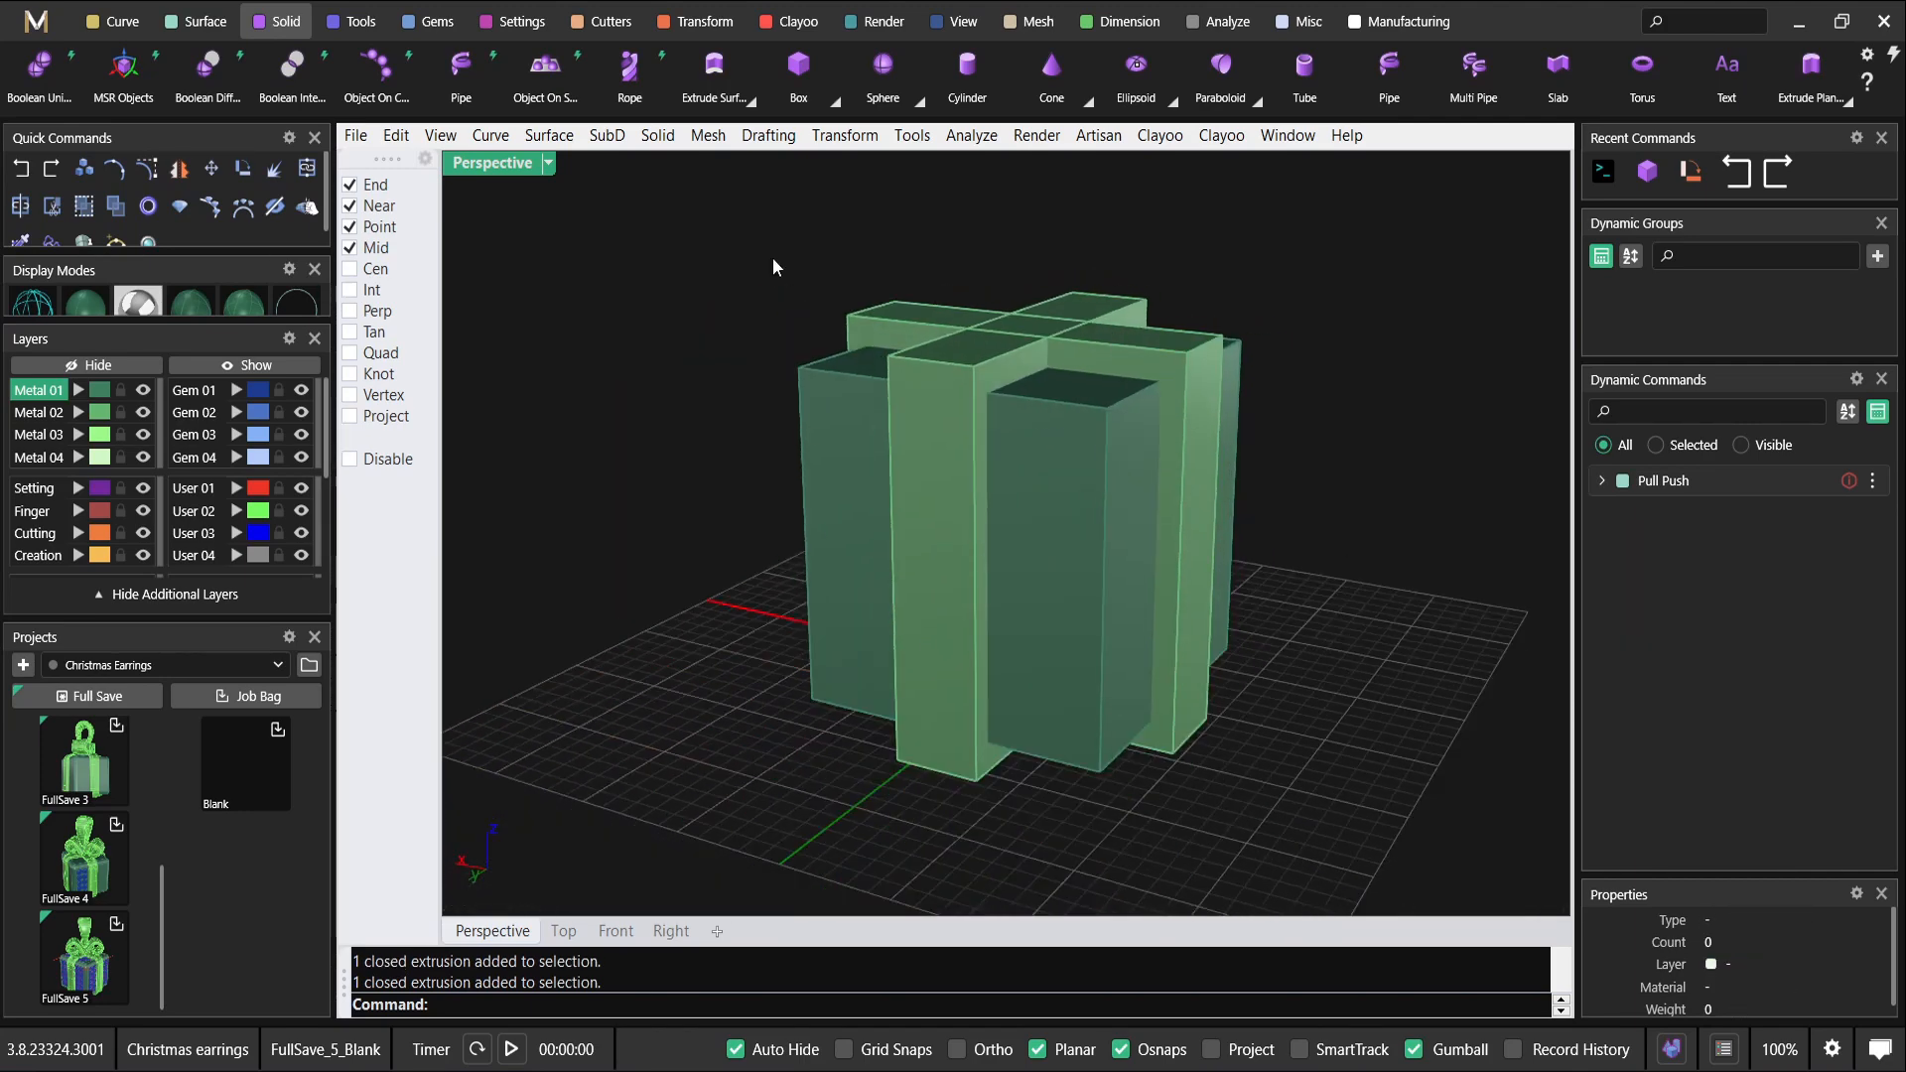
right_drag(1099, 676, 1001, 417)
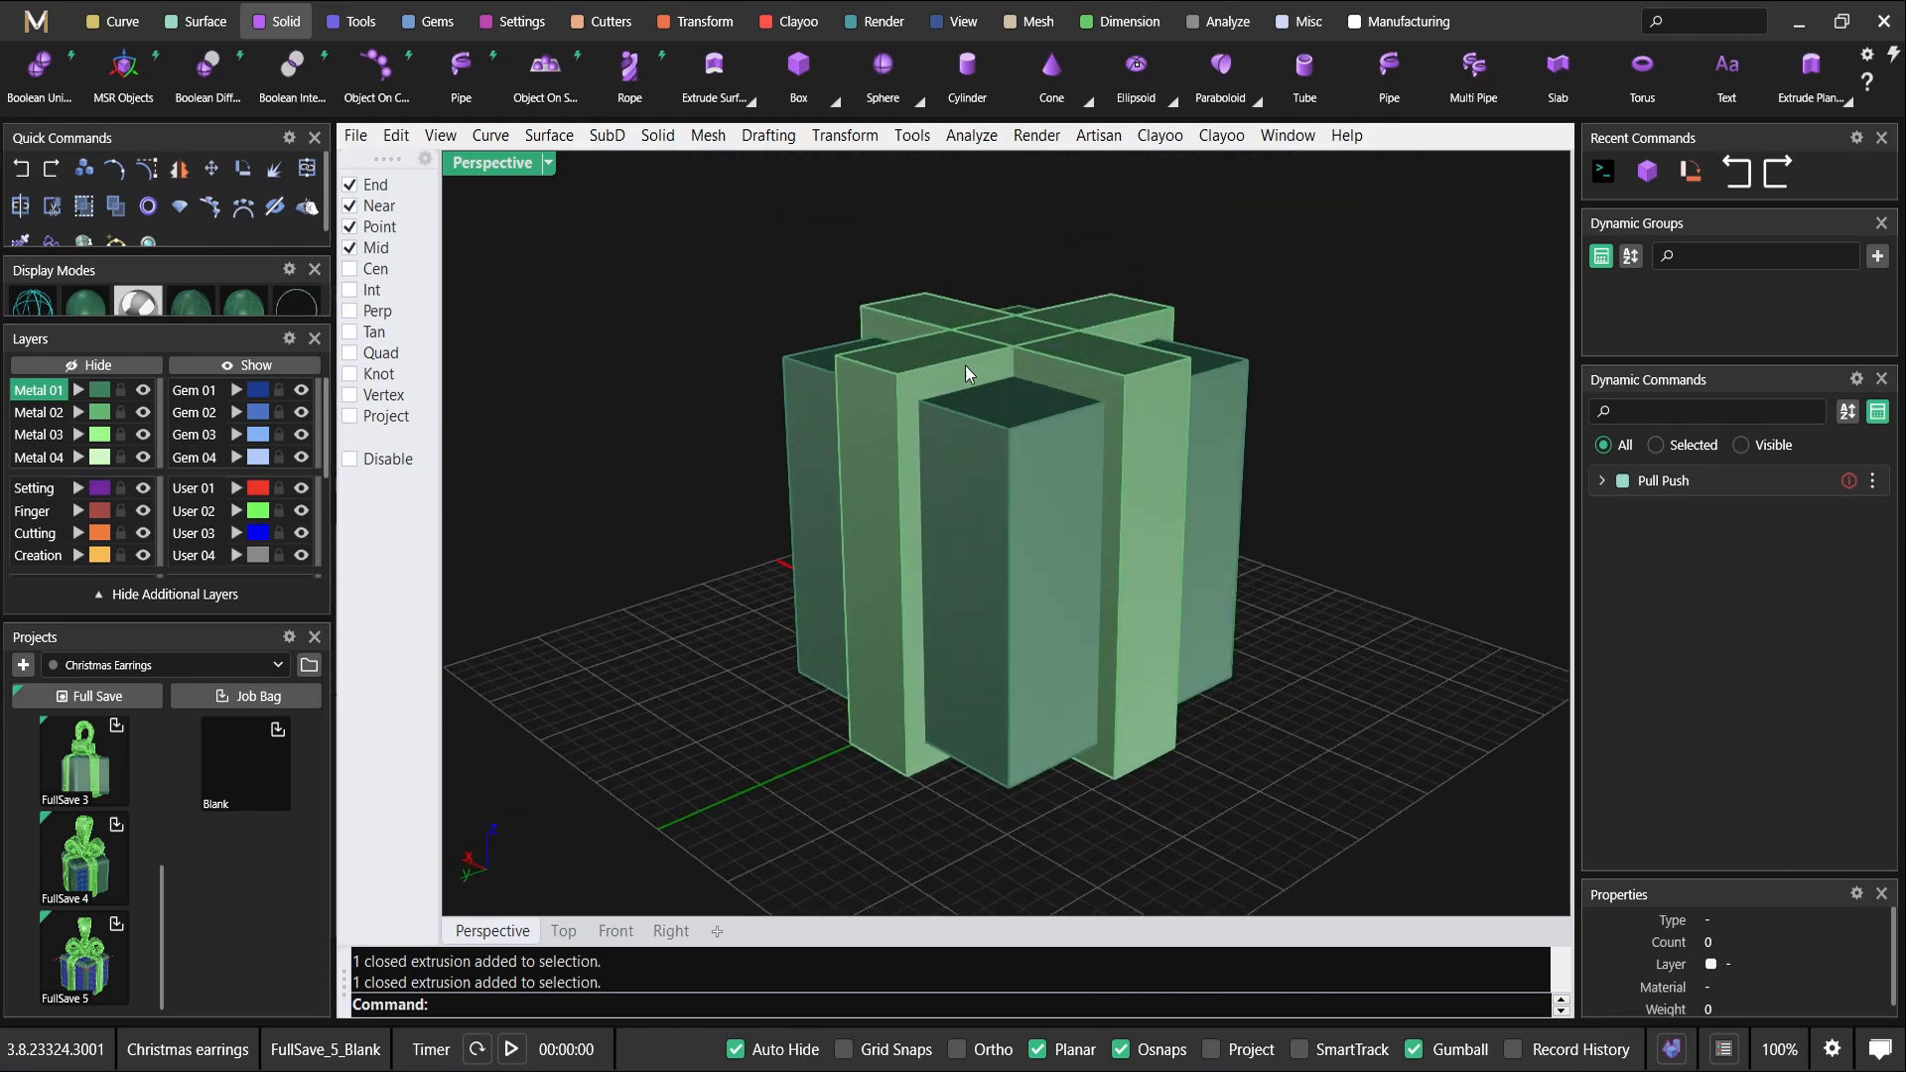
click(938, 367)
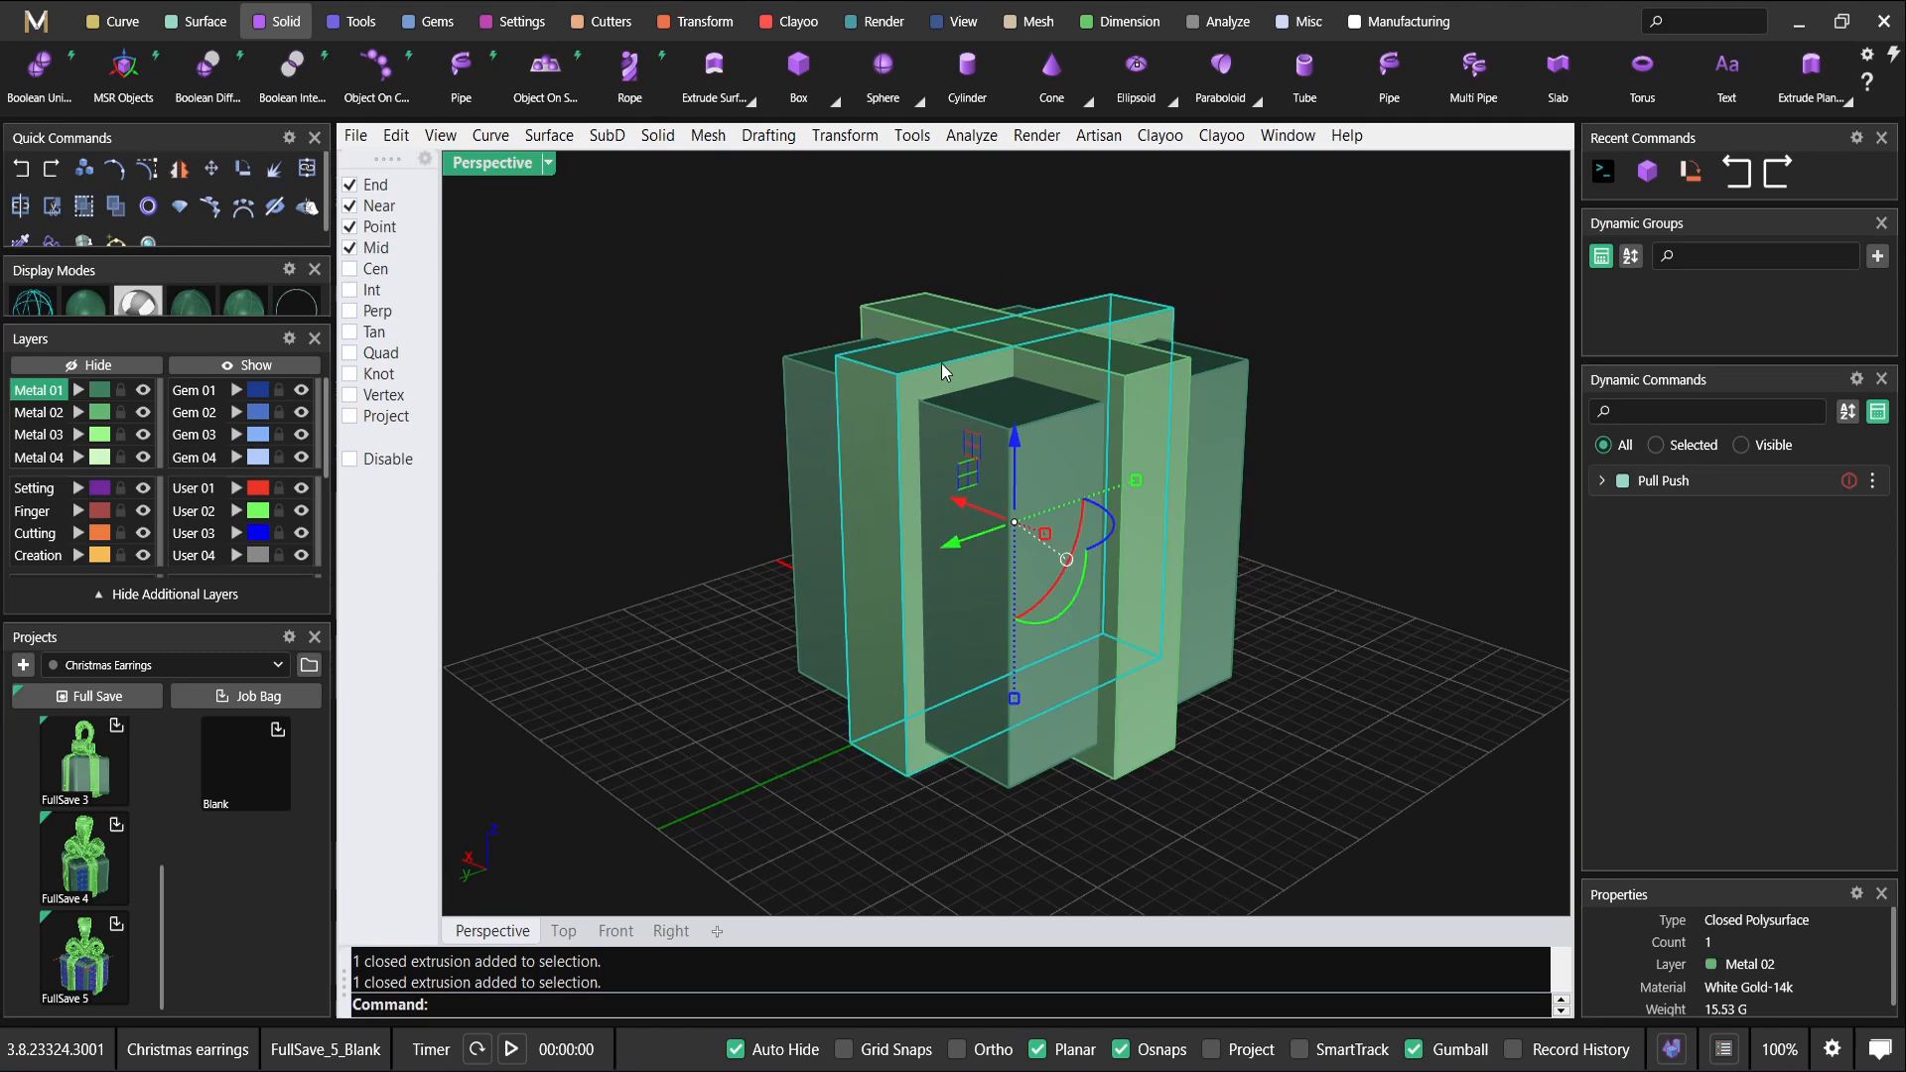
key(Escape)
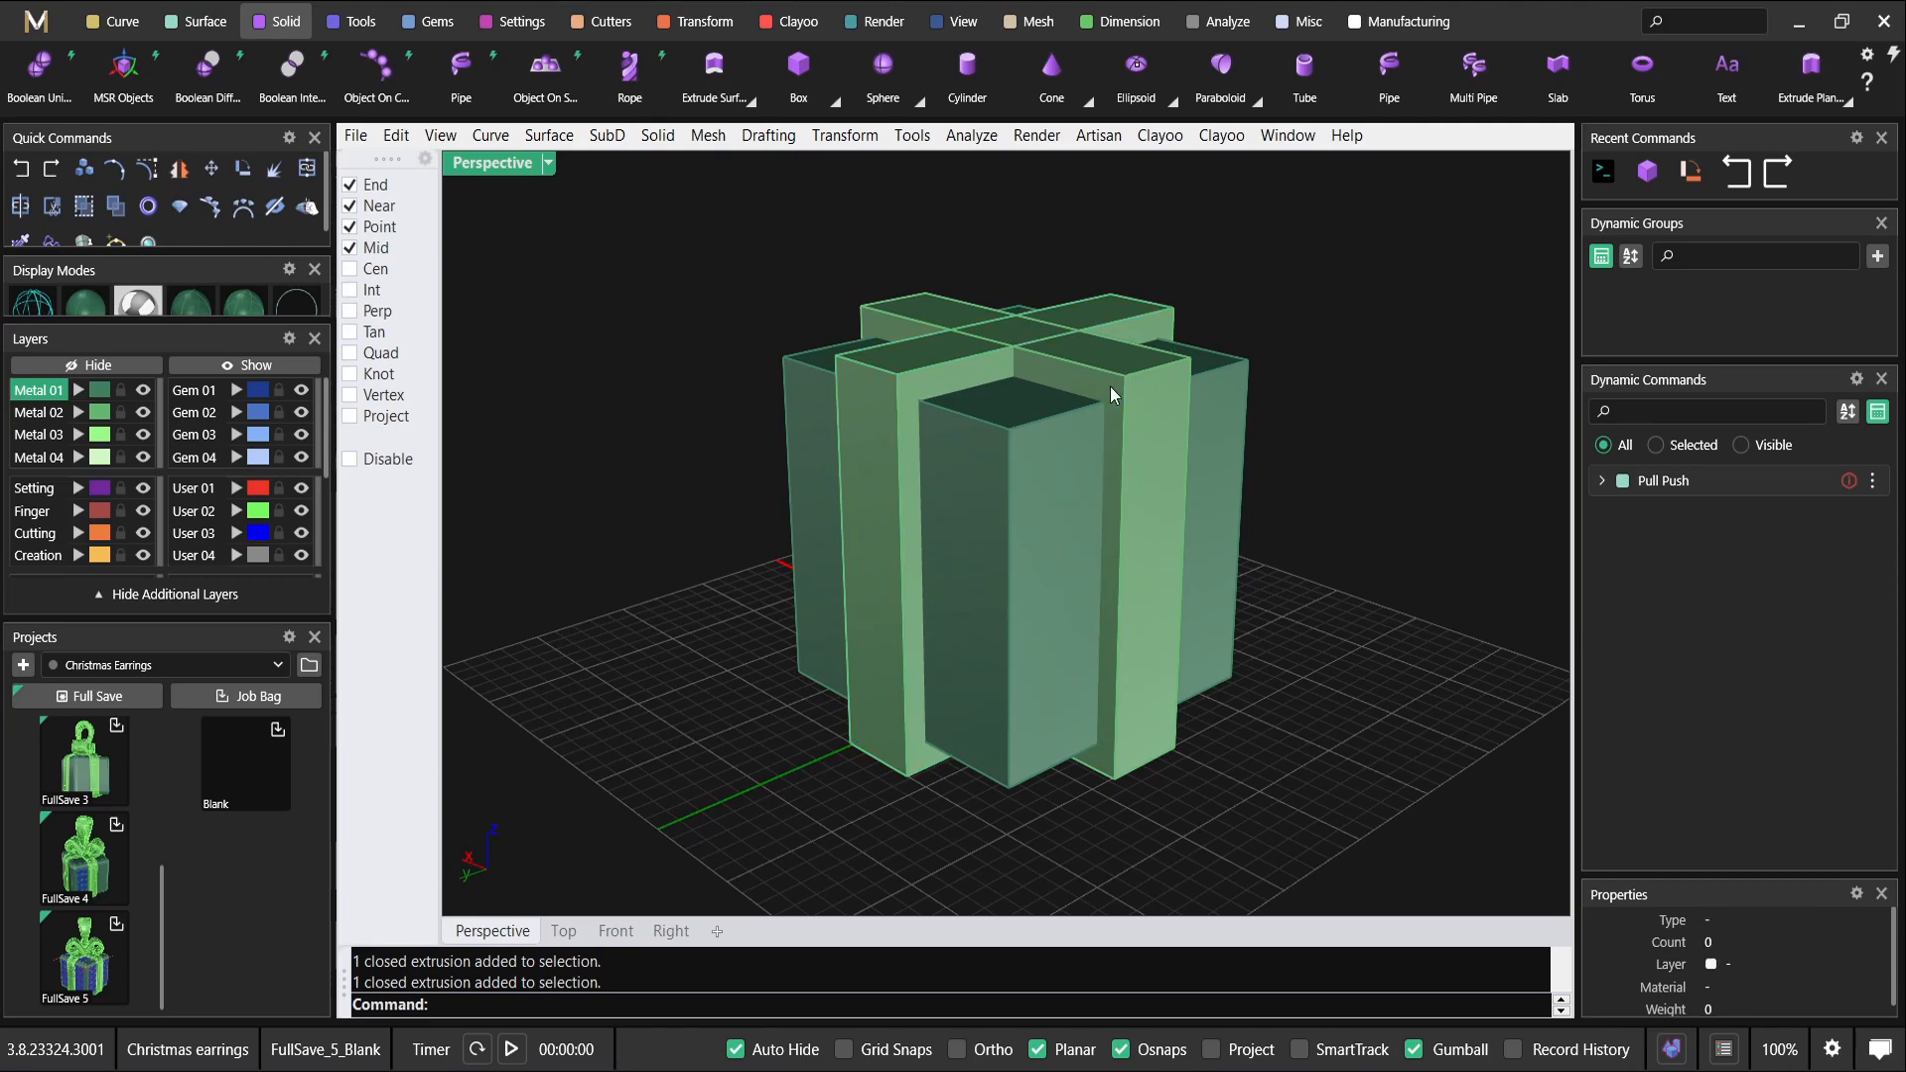
right_drag(1057, 383, 1064, 446)
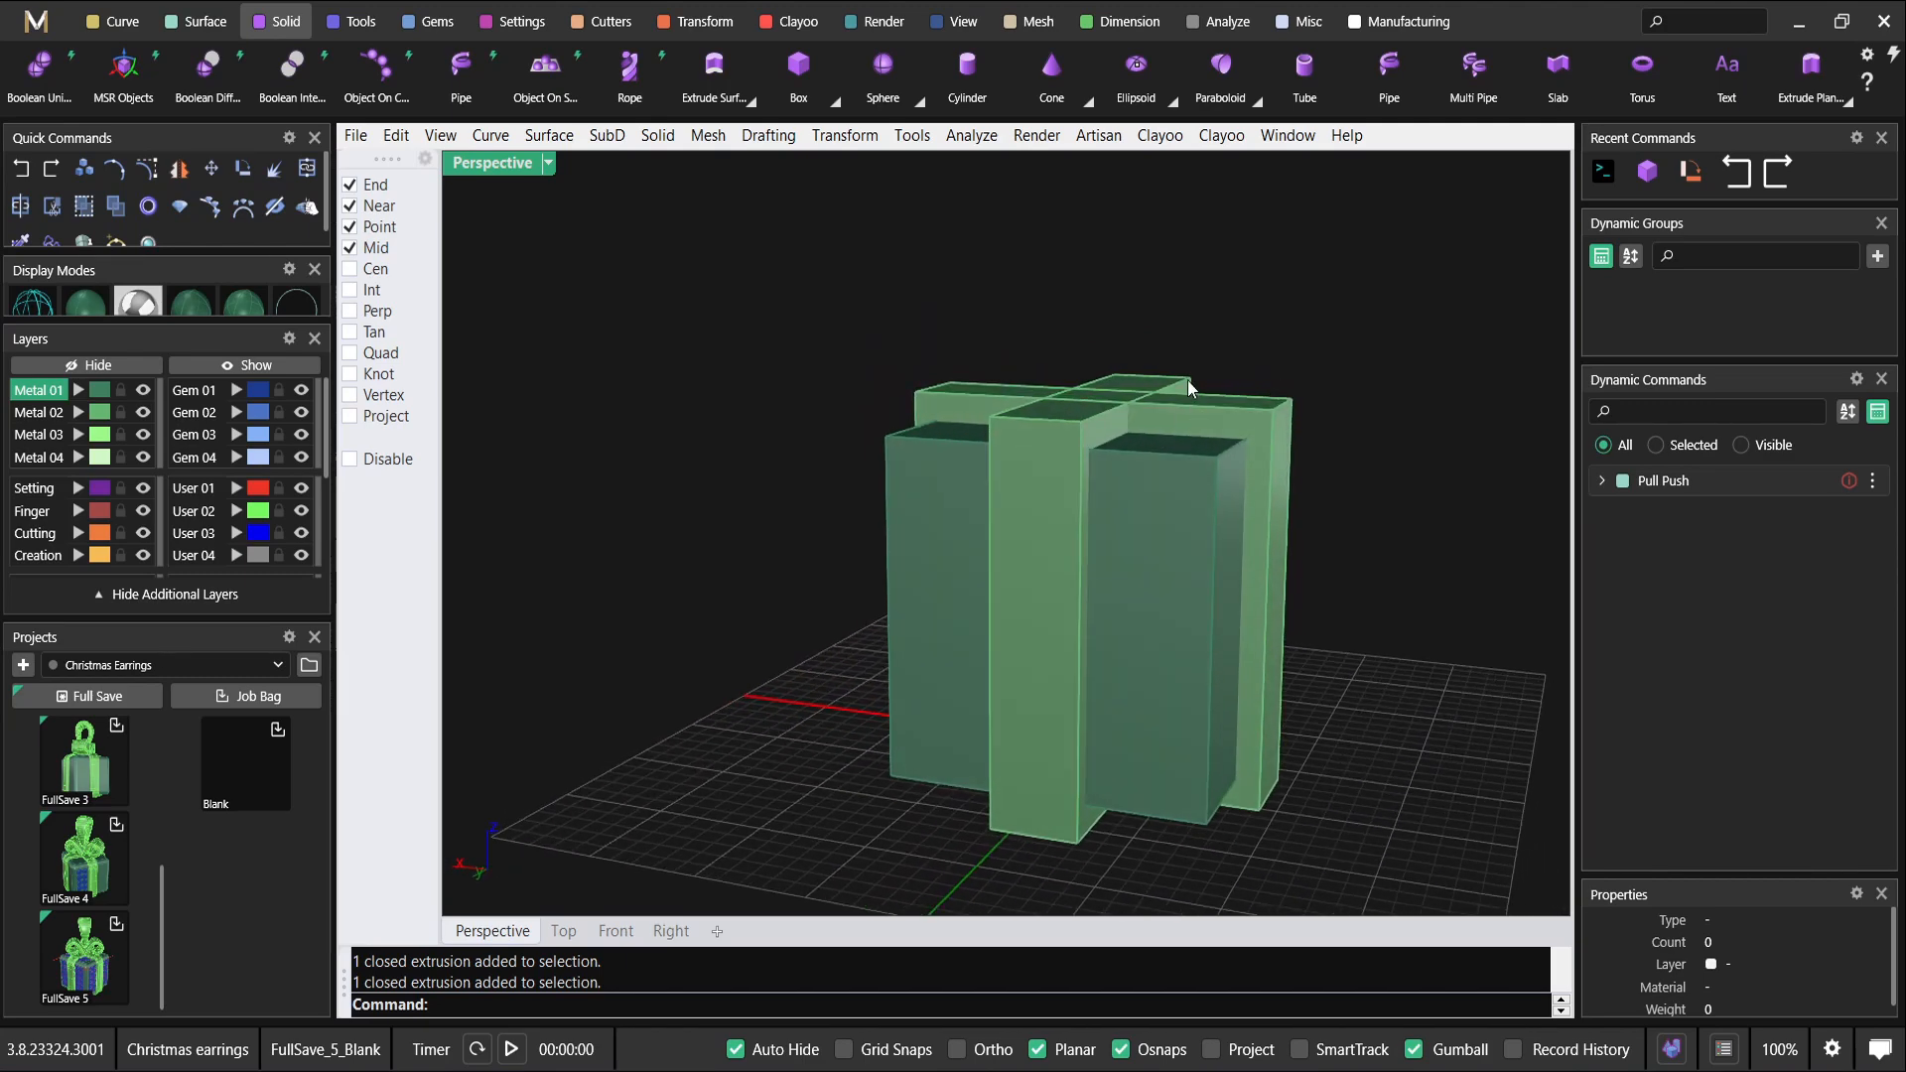
Look over the box top in Perspective, return to the four-viewport layout, and maximize the Front view around the box's top.
scroll(1218, 364, up, 4)
shift+right_drag(1144, 310, 953, 470)
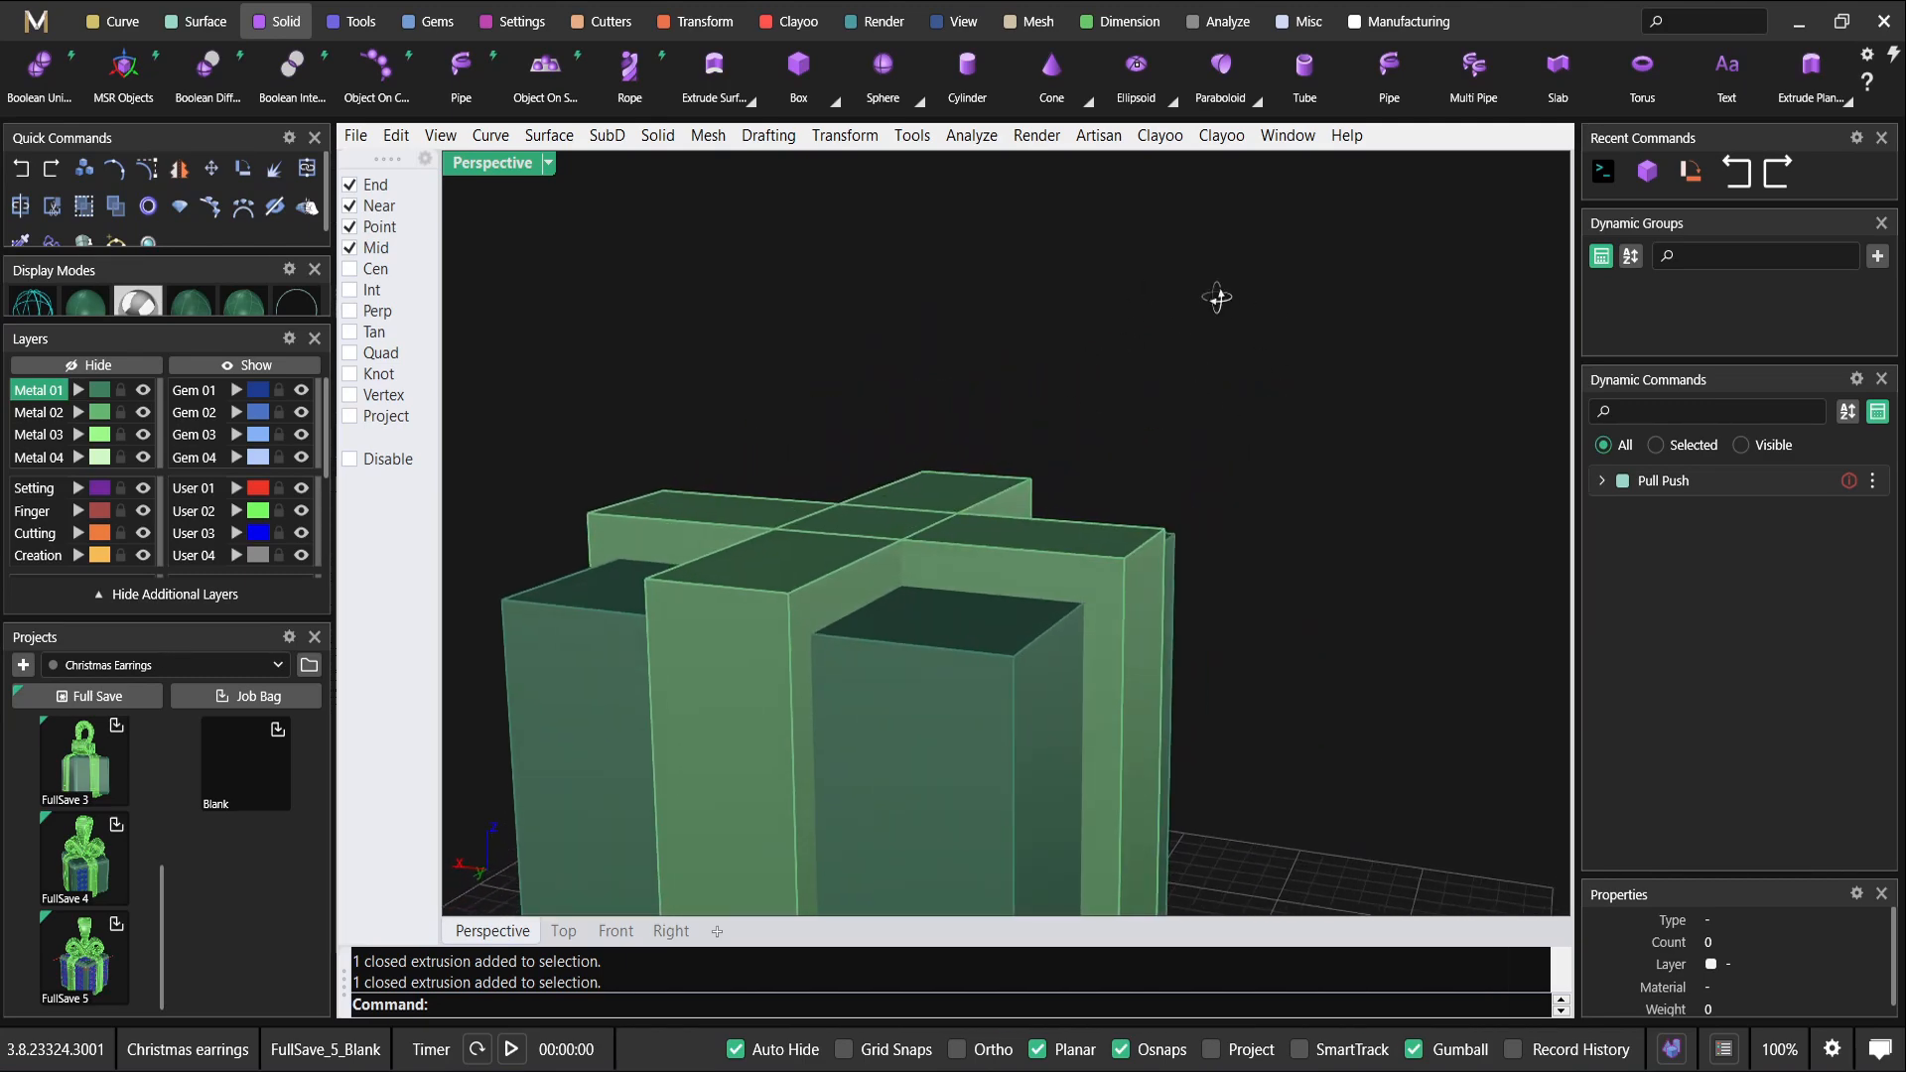
double_click(501, 166)
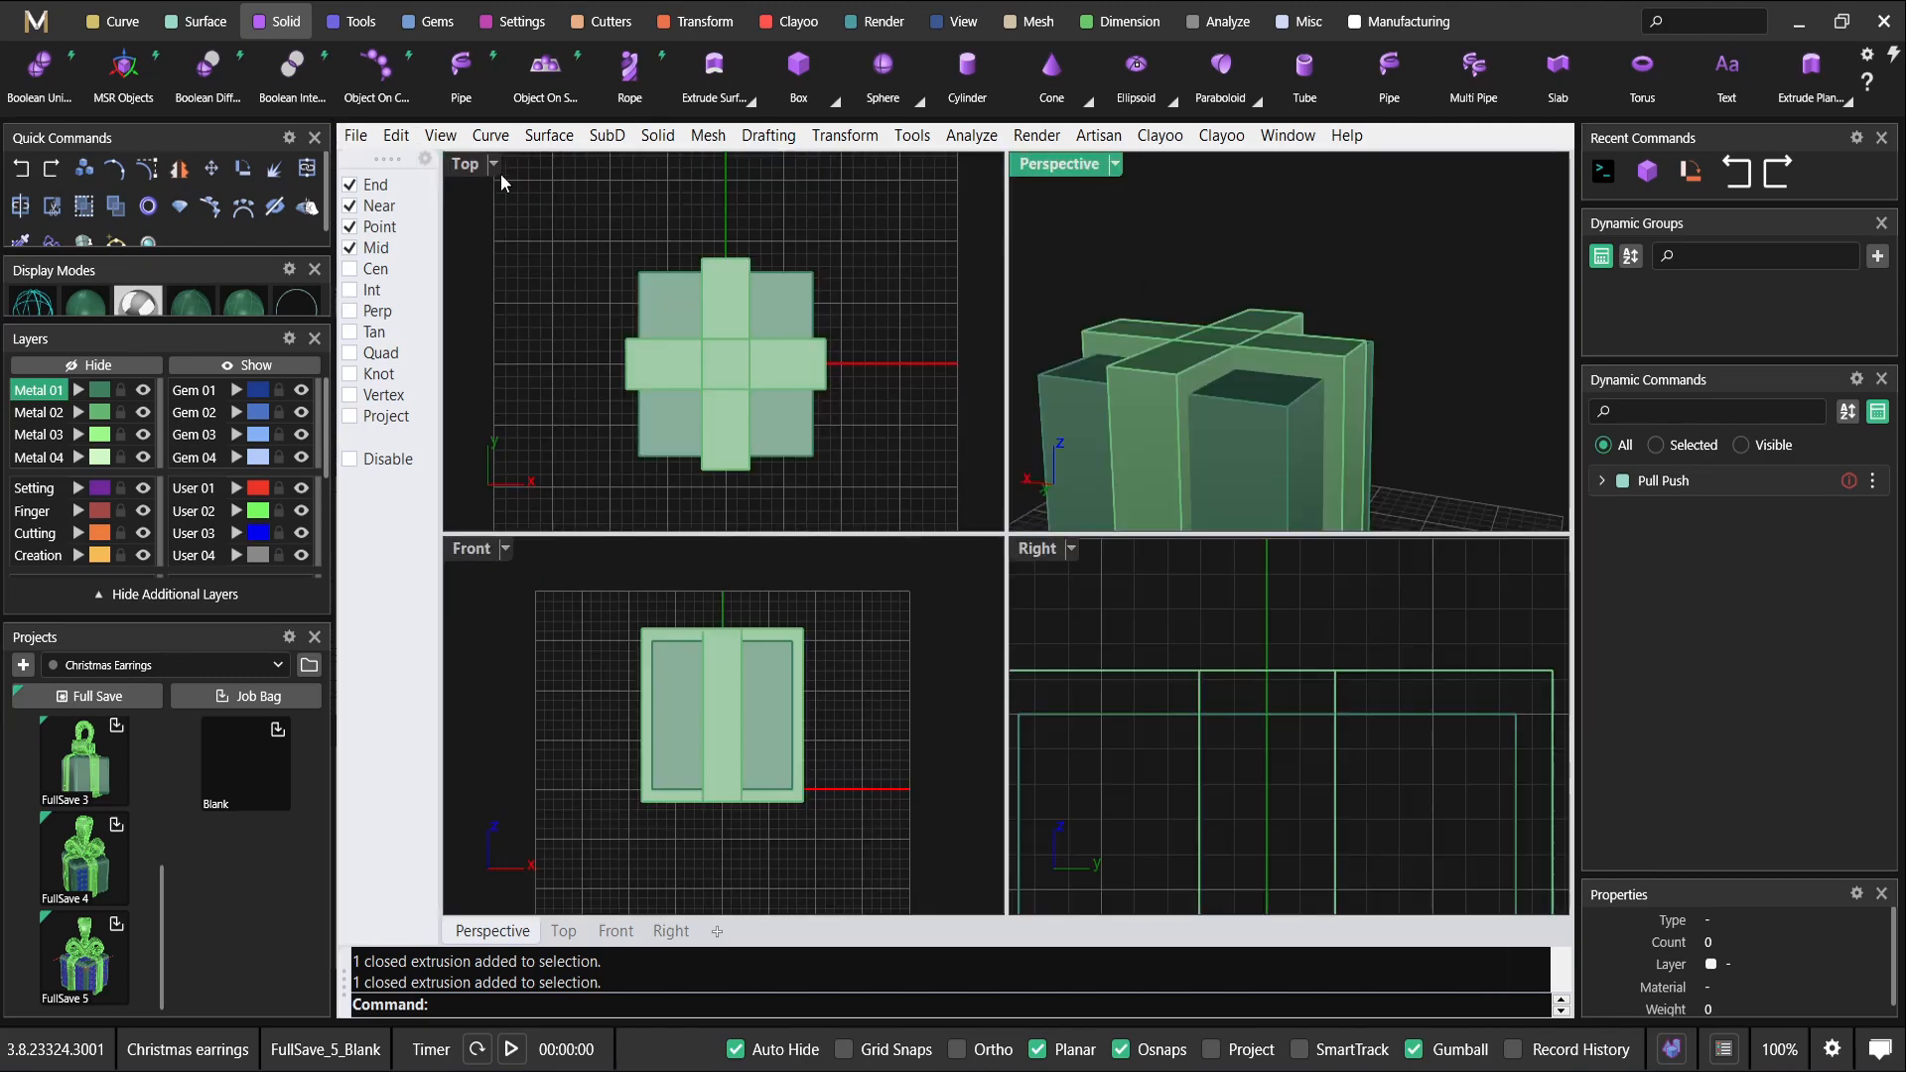
click(760, 580)
double_click(471, 549)
scroll(878, 517, up, 4)
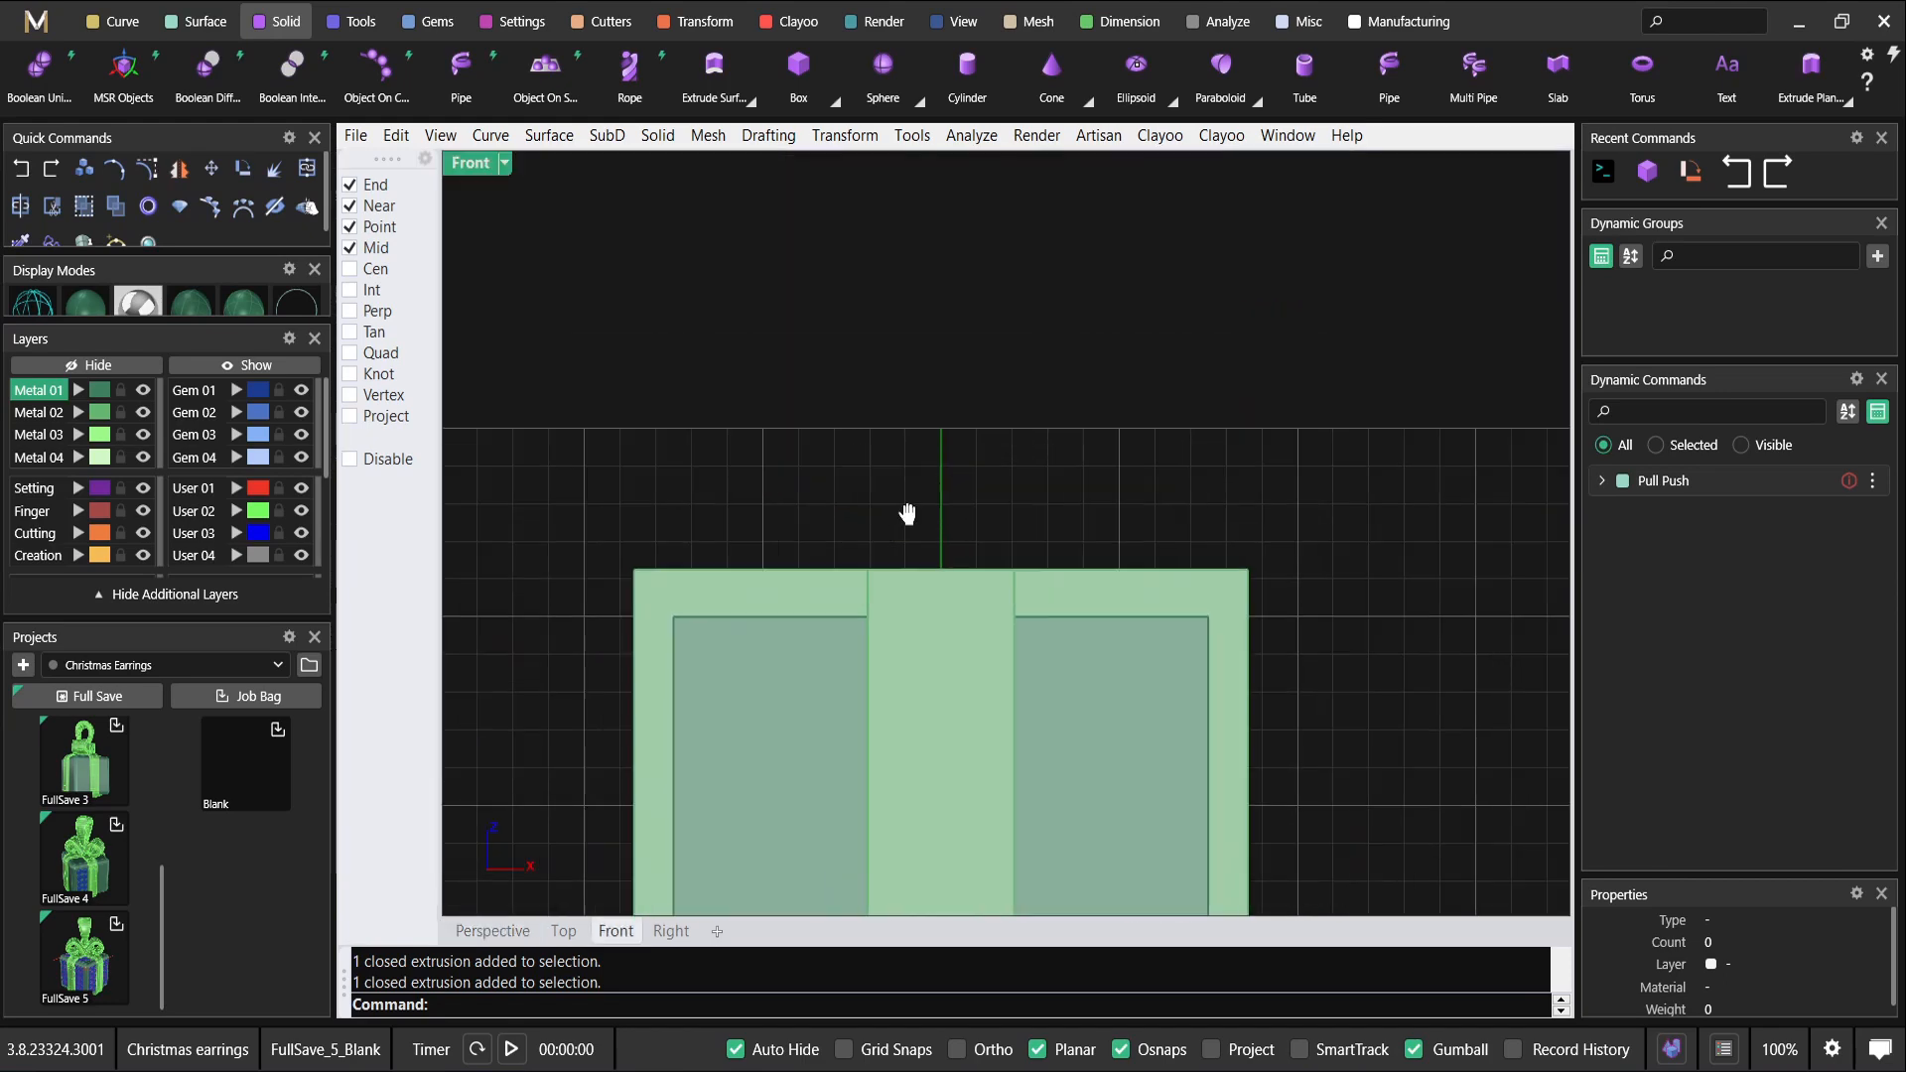
Draw an open free-form bow-loop curve in the Front view, rising above the ribbon's center, curving outward, and returning to the box top.
click(122, 22)
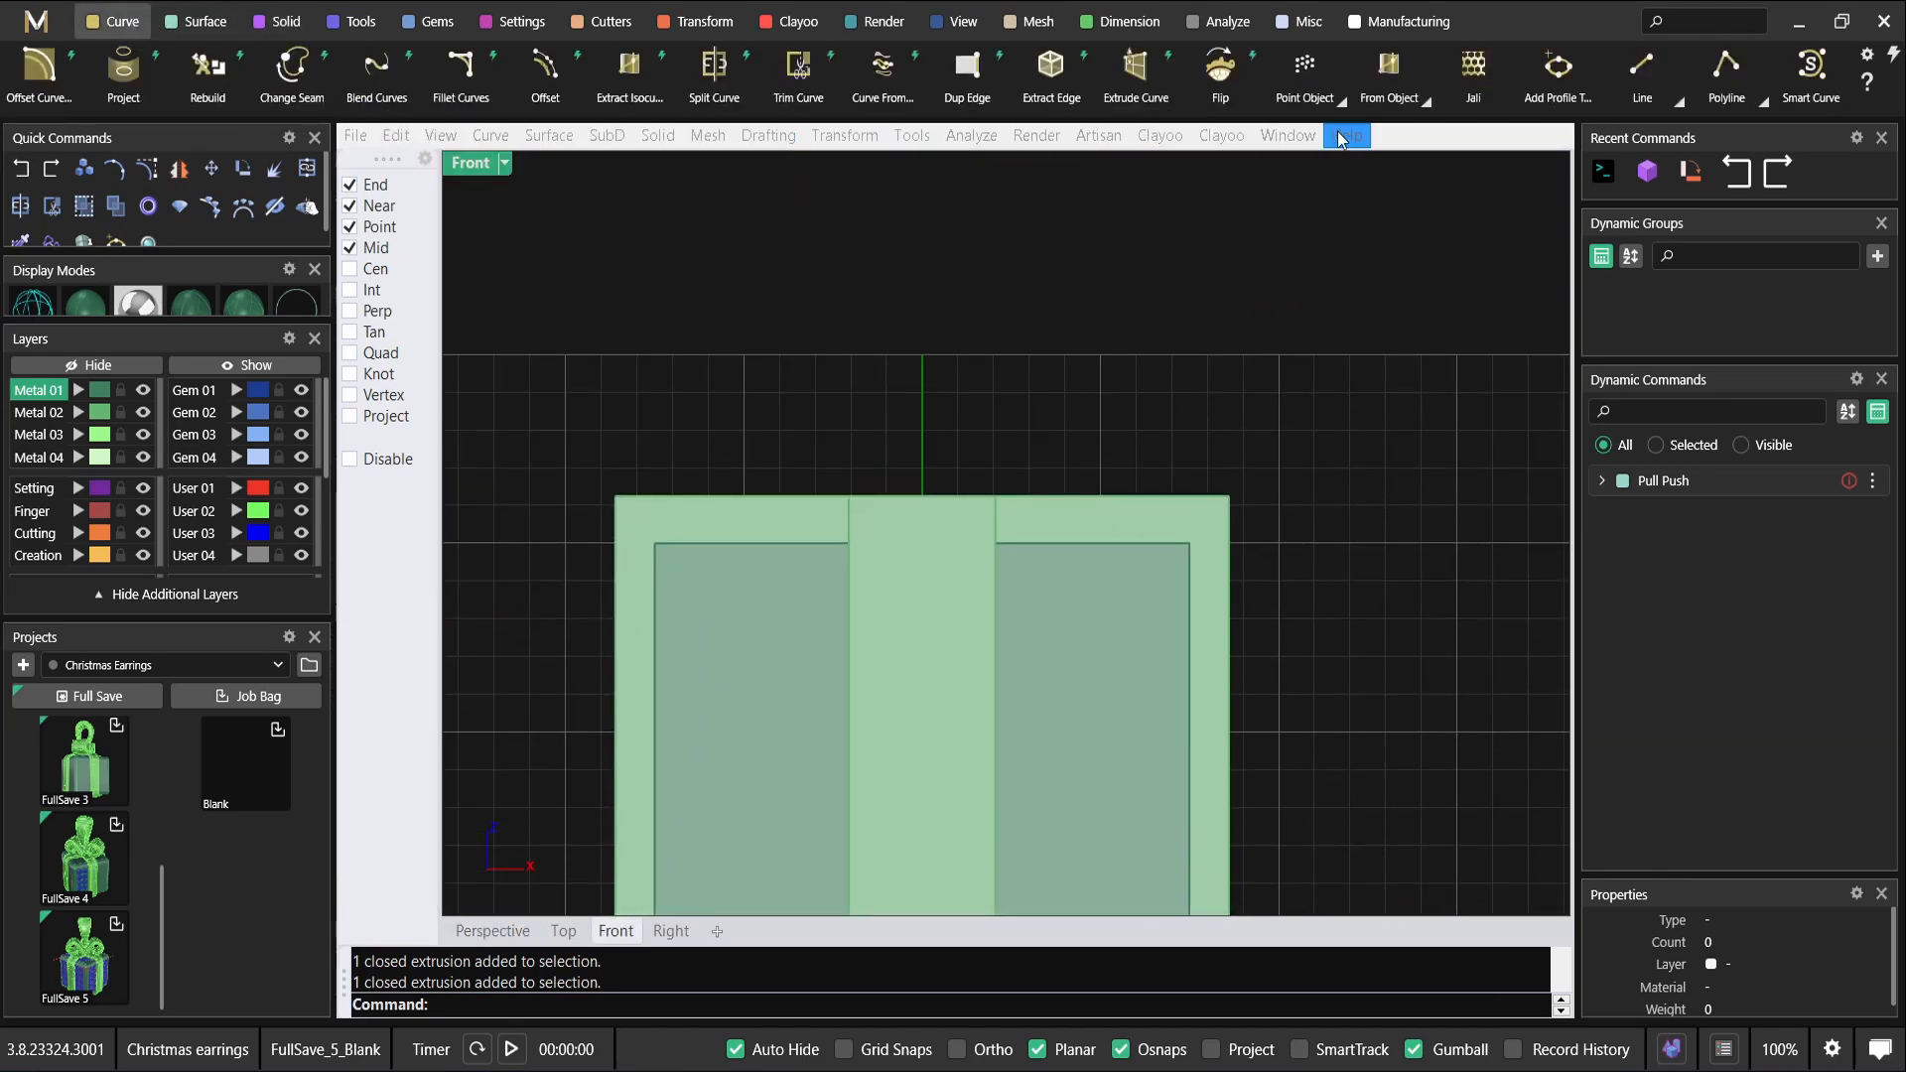
scroll(1572, 95, down, 1)
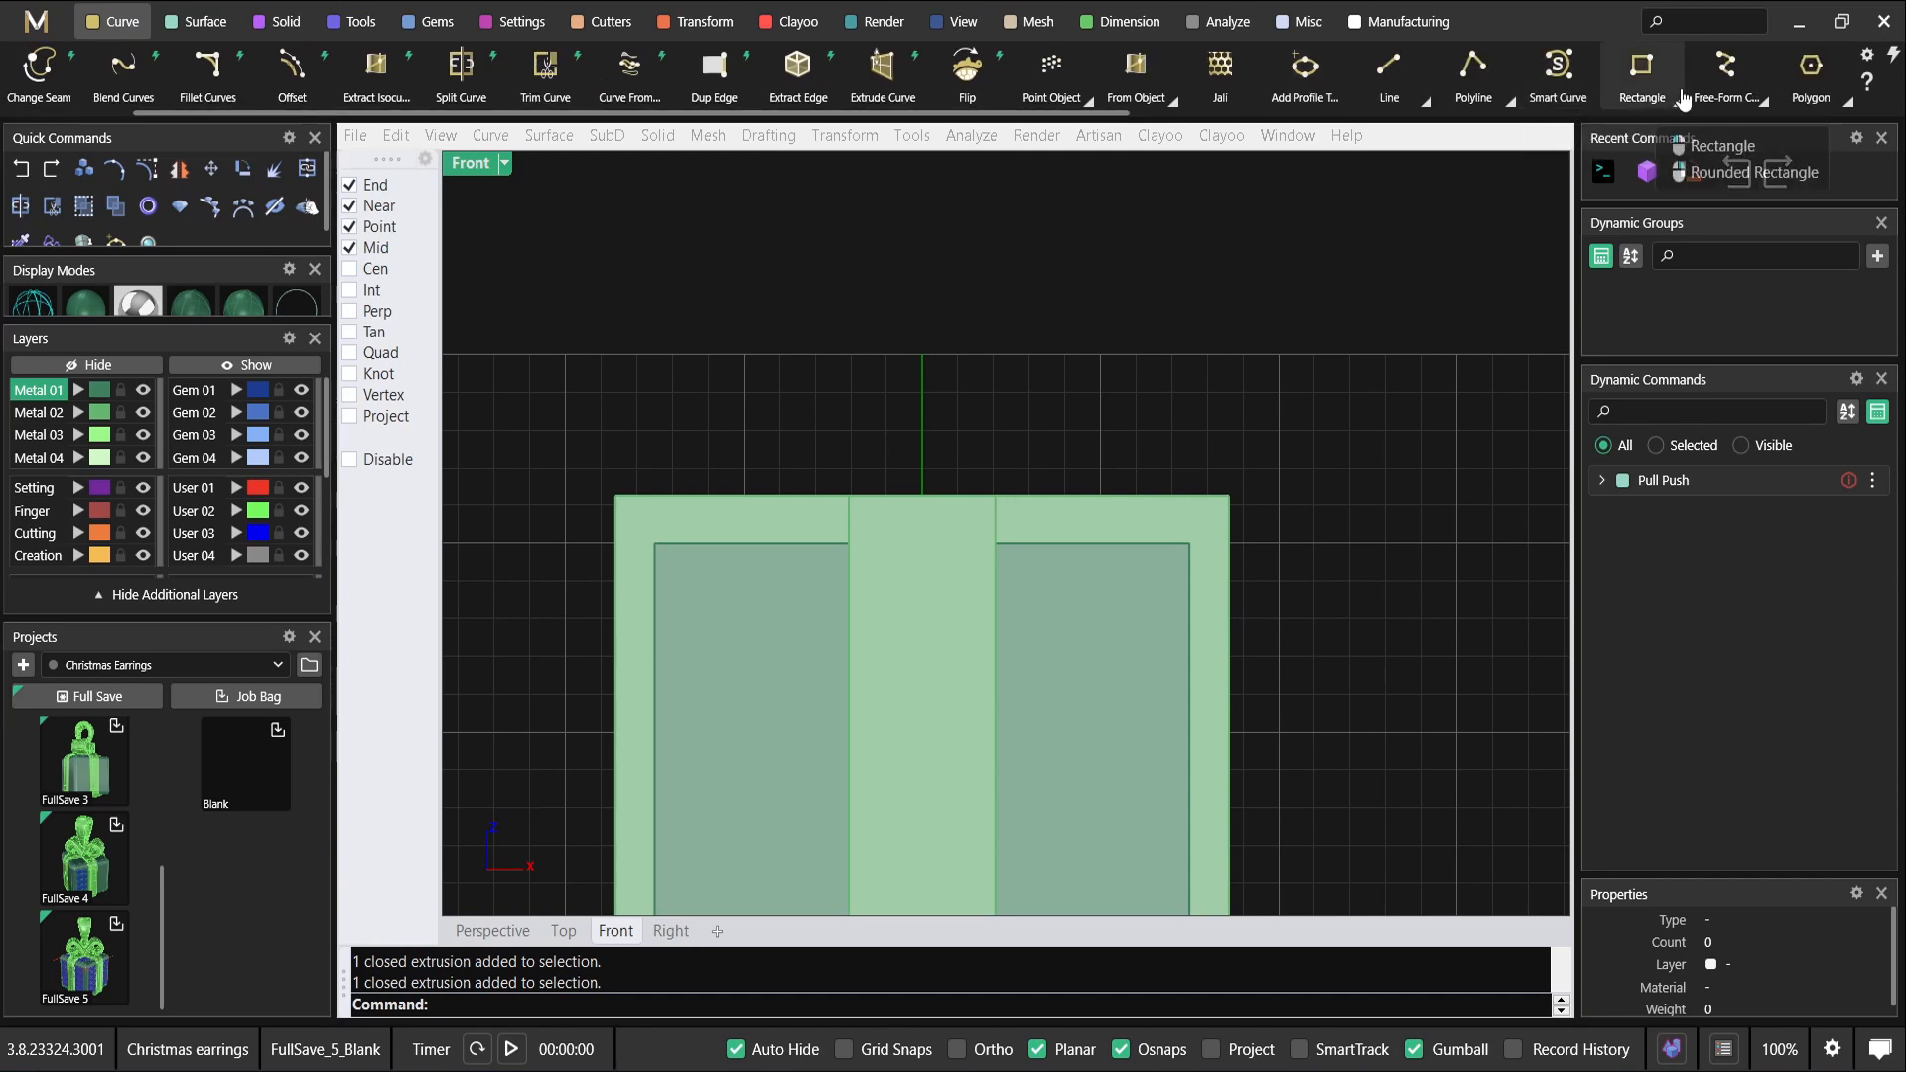
click(1726, 82)
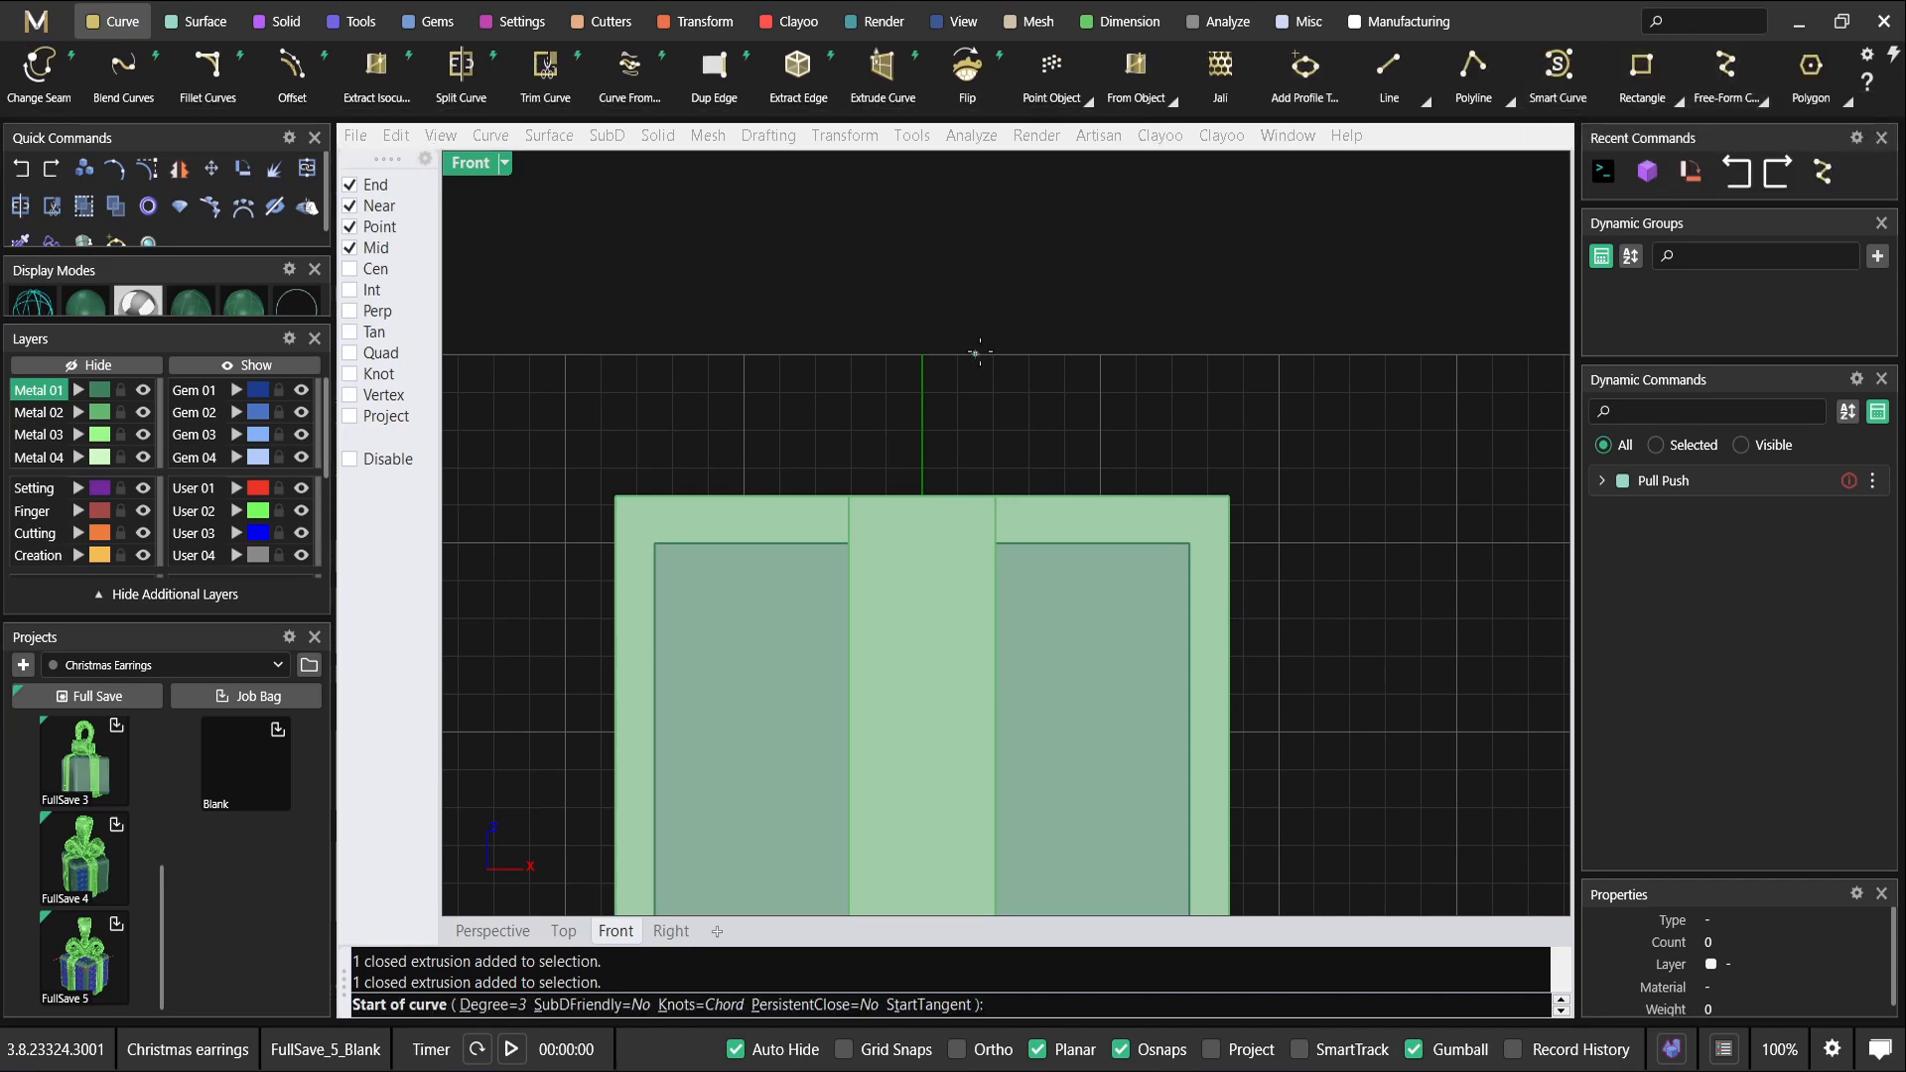
scroll(937, 468, down, 3)
click(922, 515)
click(975, 388)
click(1105, 348)
click(1116, 455)
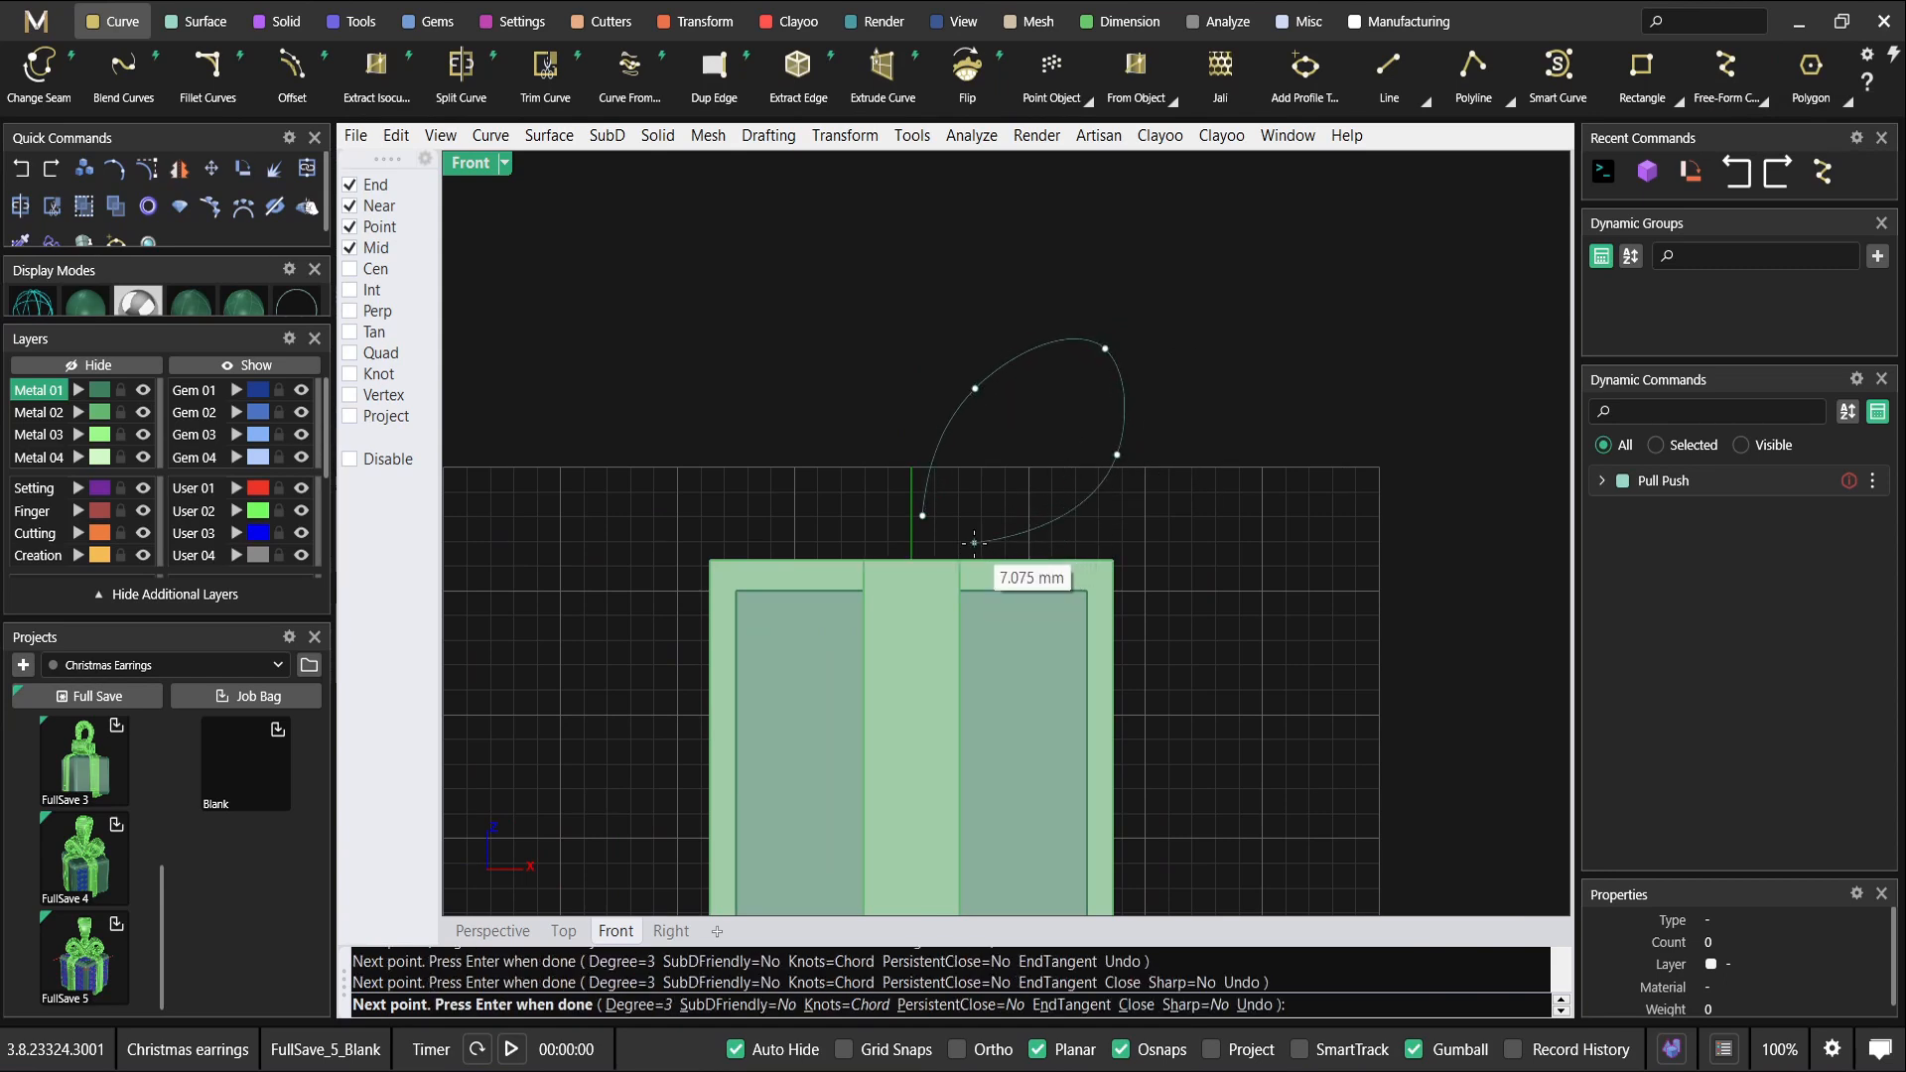
click(999, 498)
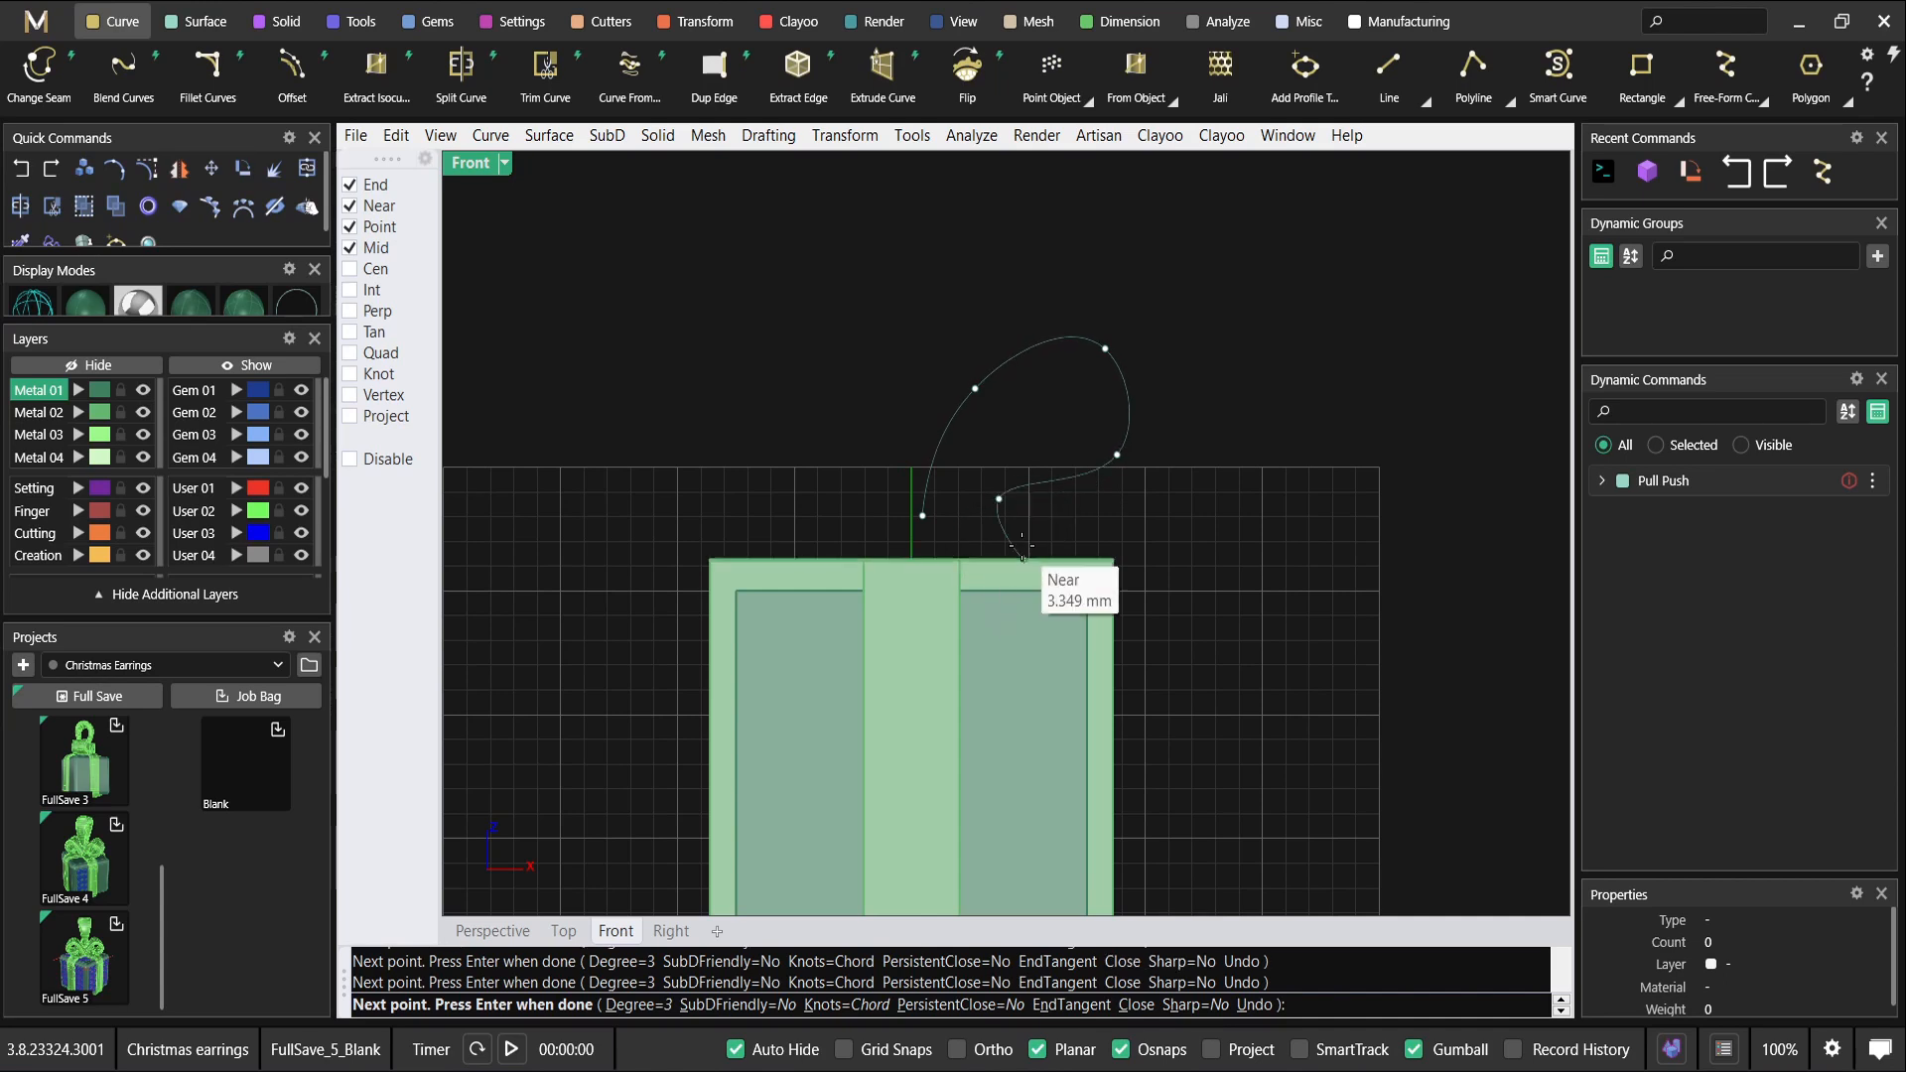
click(1255, 1004)
scroll(993, 510, up, 3)
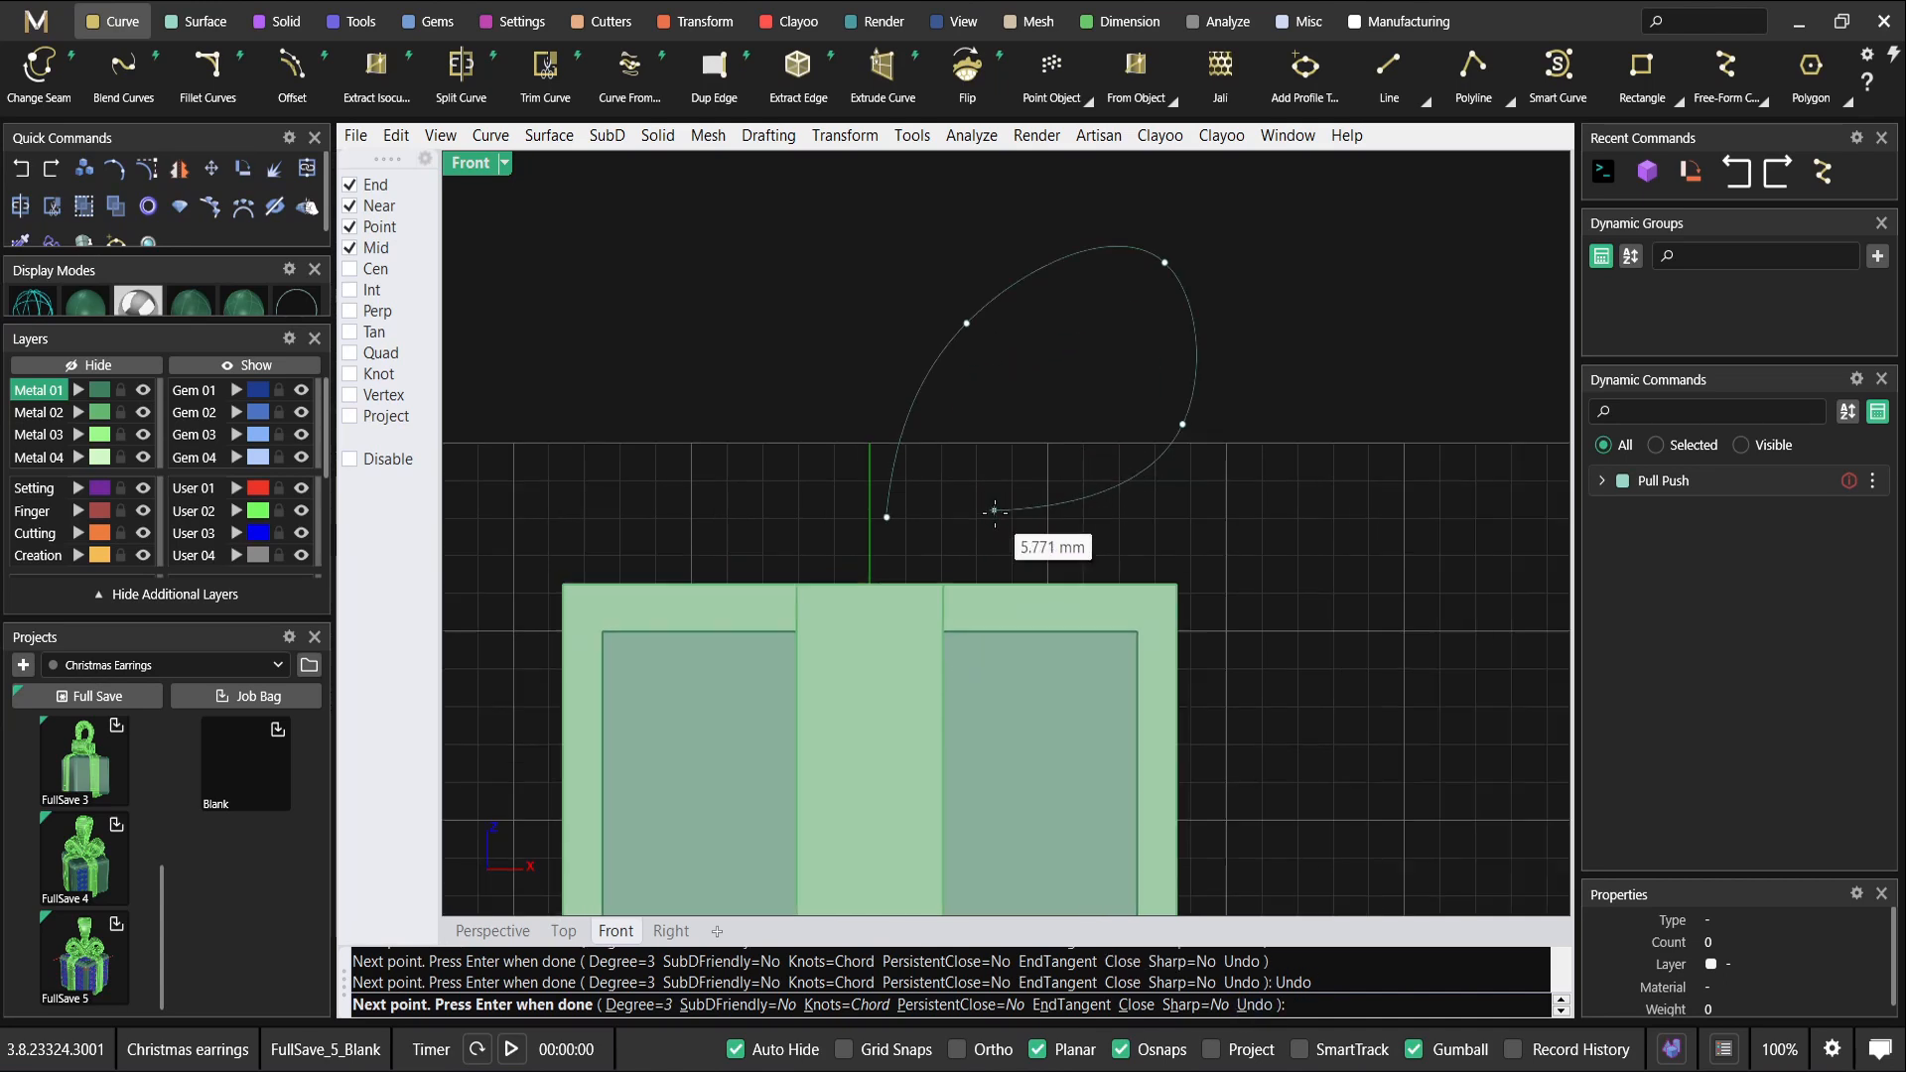
click(906, 565)
key(Return)
Edit the loop's control points so its starting end reaches down into the box's ribbon and its lower side bulges outward.
scroll(897, 557, up, 3)
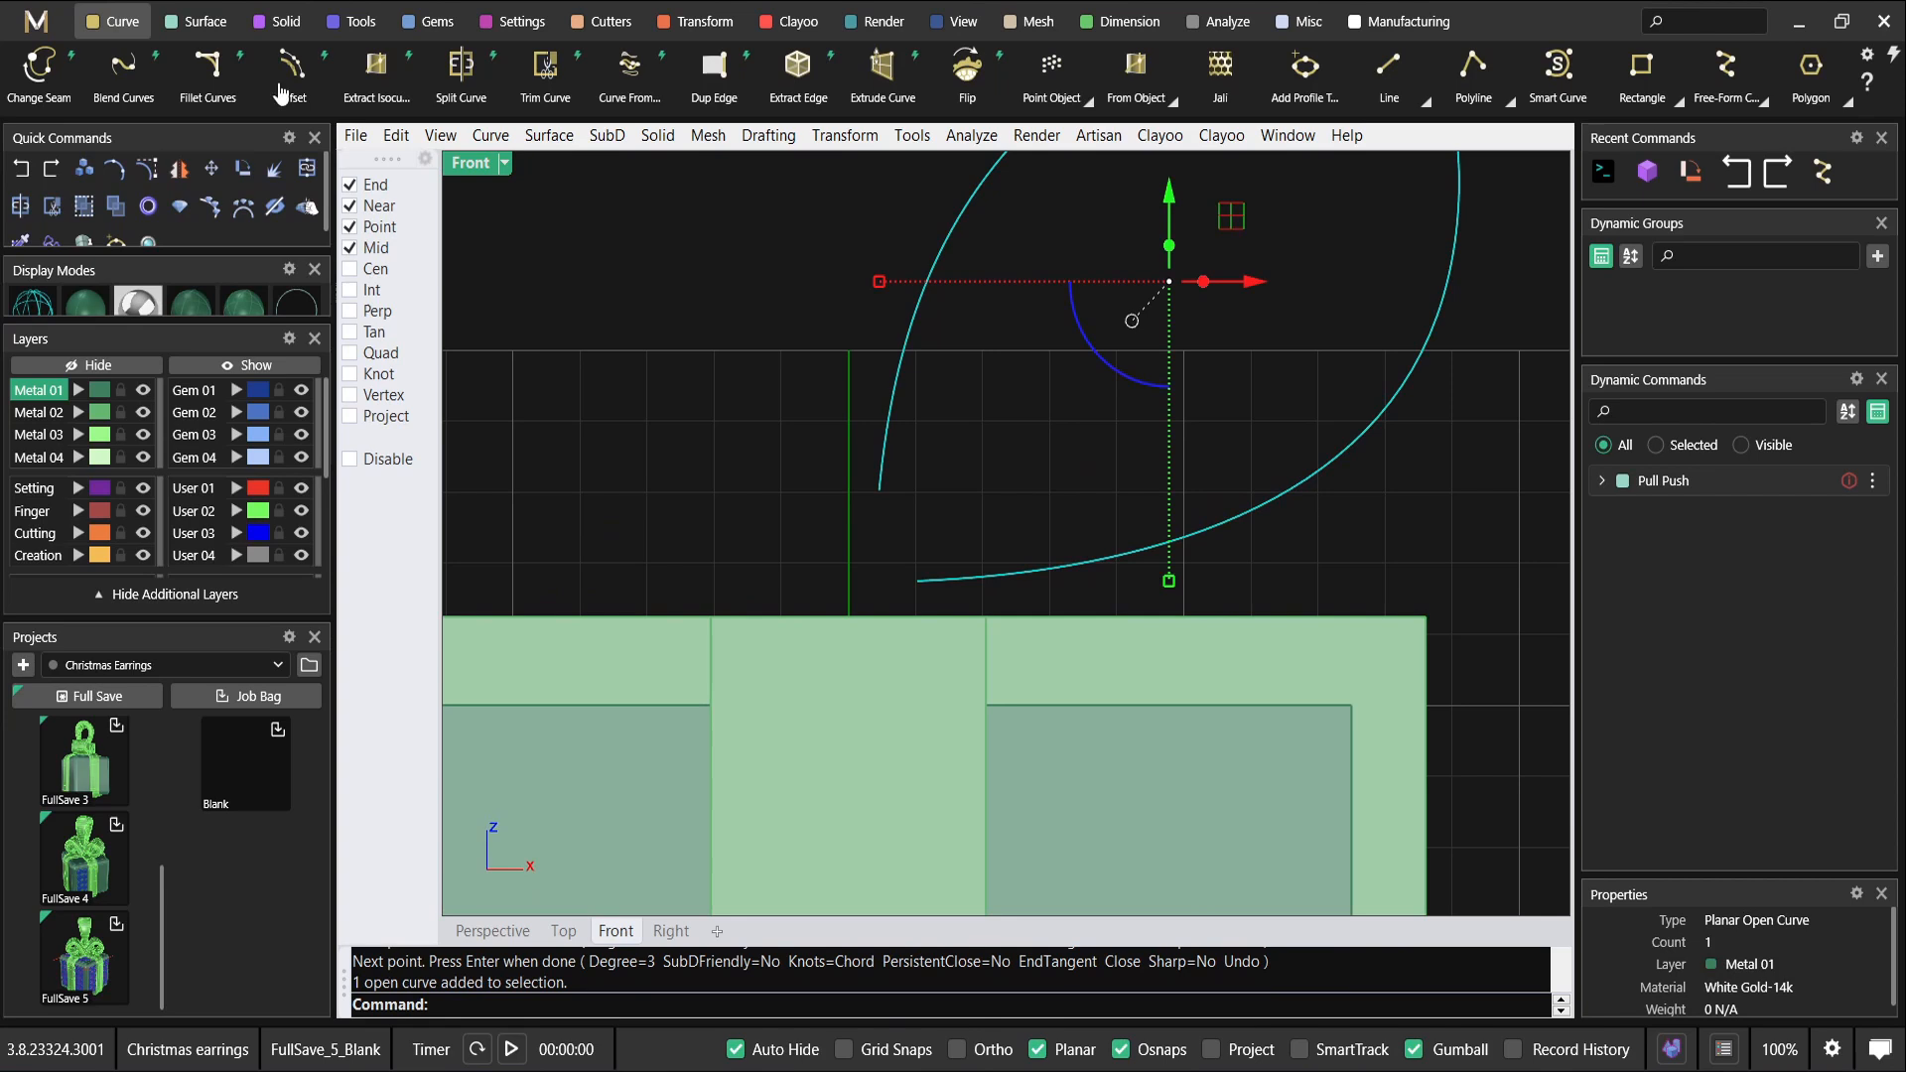
click(147, 169)
click(879, 491)
drag(880, 407, 919, 636)
click(892, 359)
drag(970, 360, 888, 362)
scroll(993, 437, down, 5)
right_drag(992, 437, 919, 550)
scroll(920, 550, down, 2)
key(Escape)
key(Escape)
Try an inward Offset of the bow-loop curve with a distance of -1.2 and the Sharp corner style.
click(1110, 399)
mouse_move(1055, 434)
right_down()
mouse_move(1038, 396)
mouse_move(1044, 441)
right_up()
scroll(959, 546, up, 2)
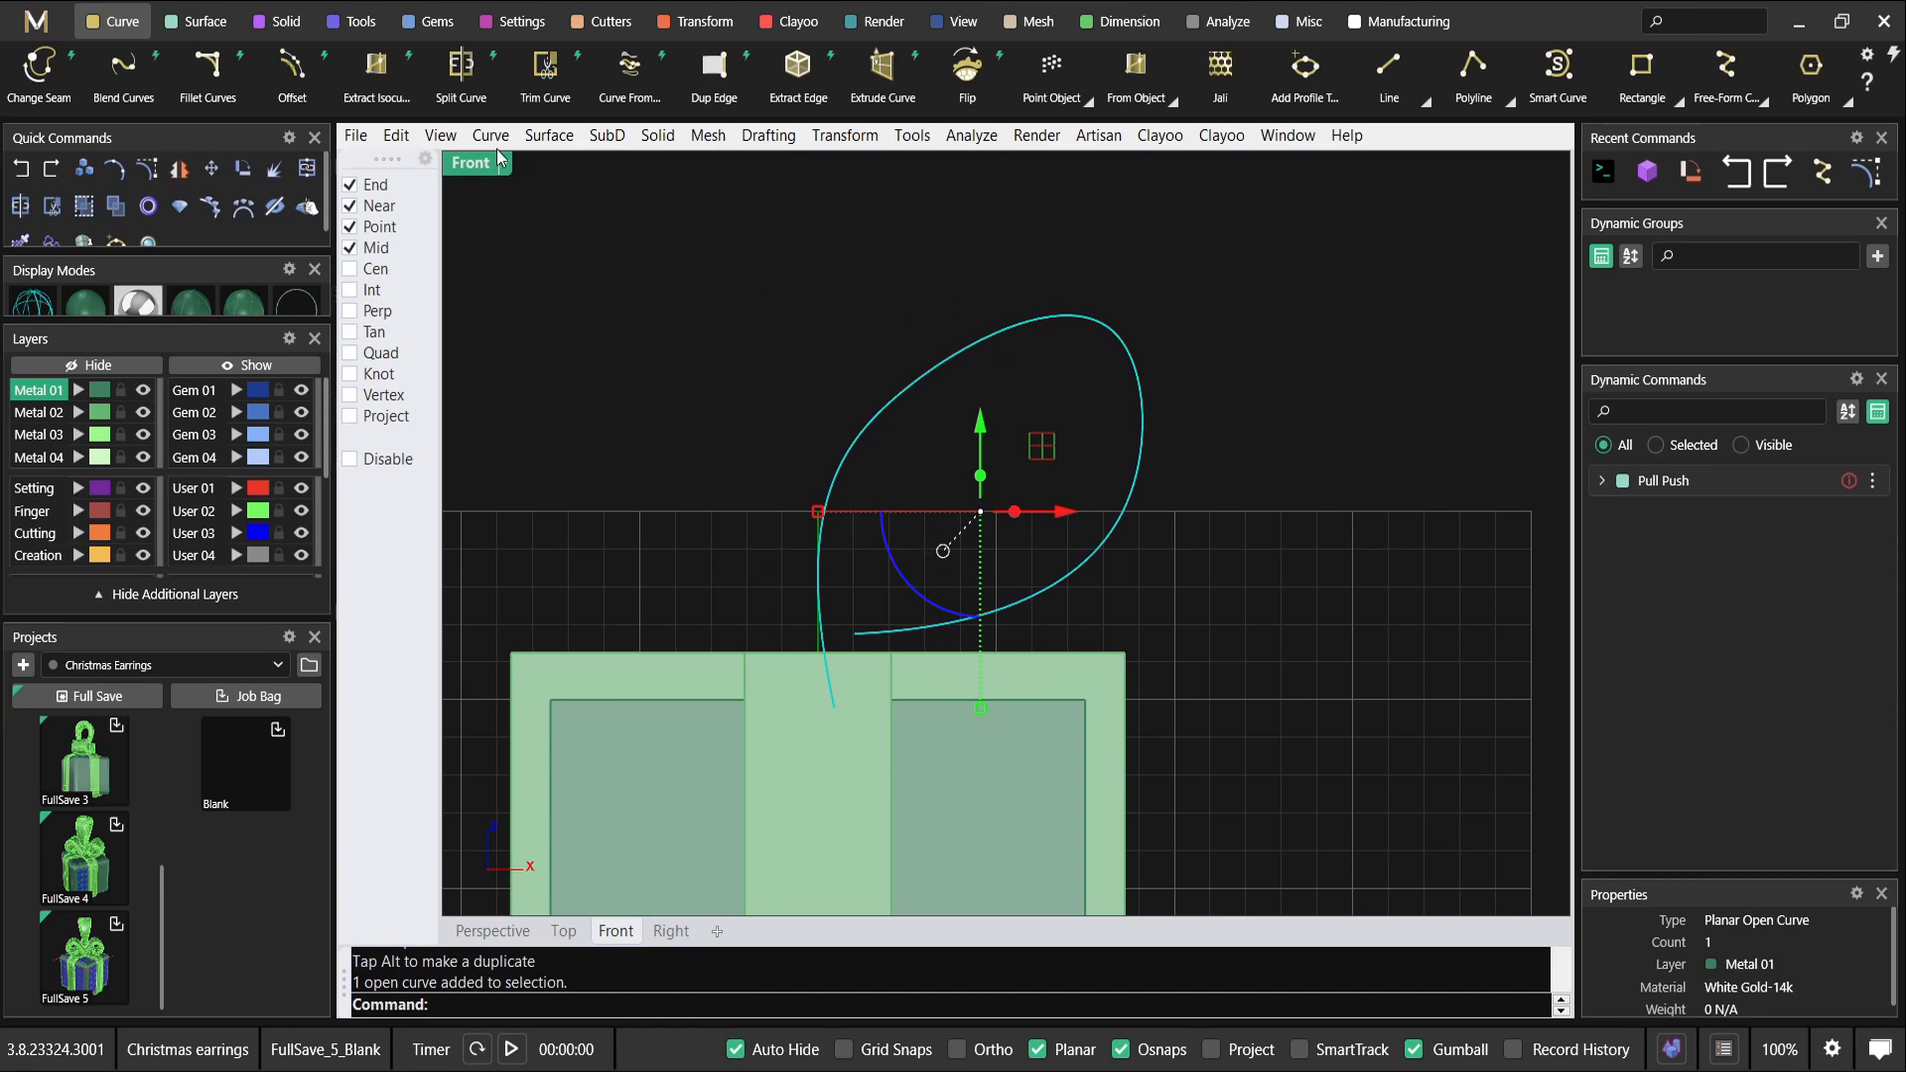
click(292, 72)
drag(1029, 646, 987, 576)
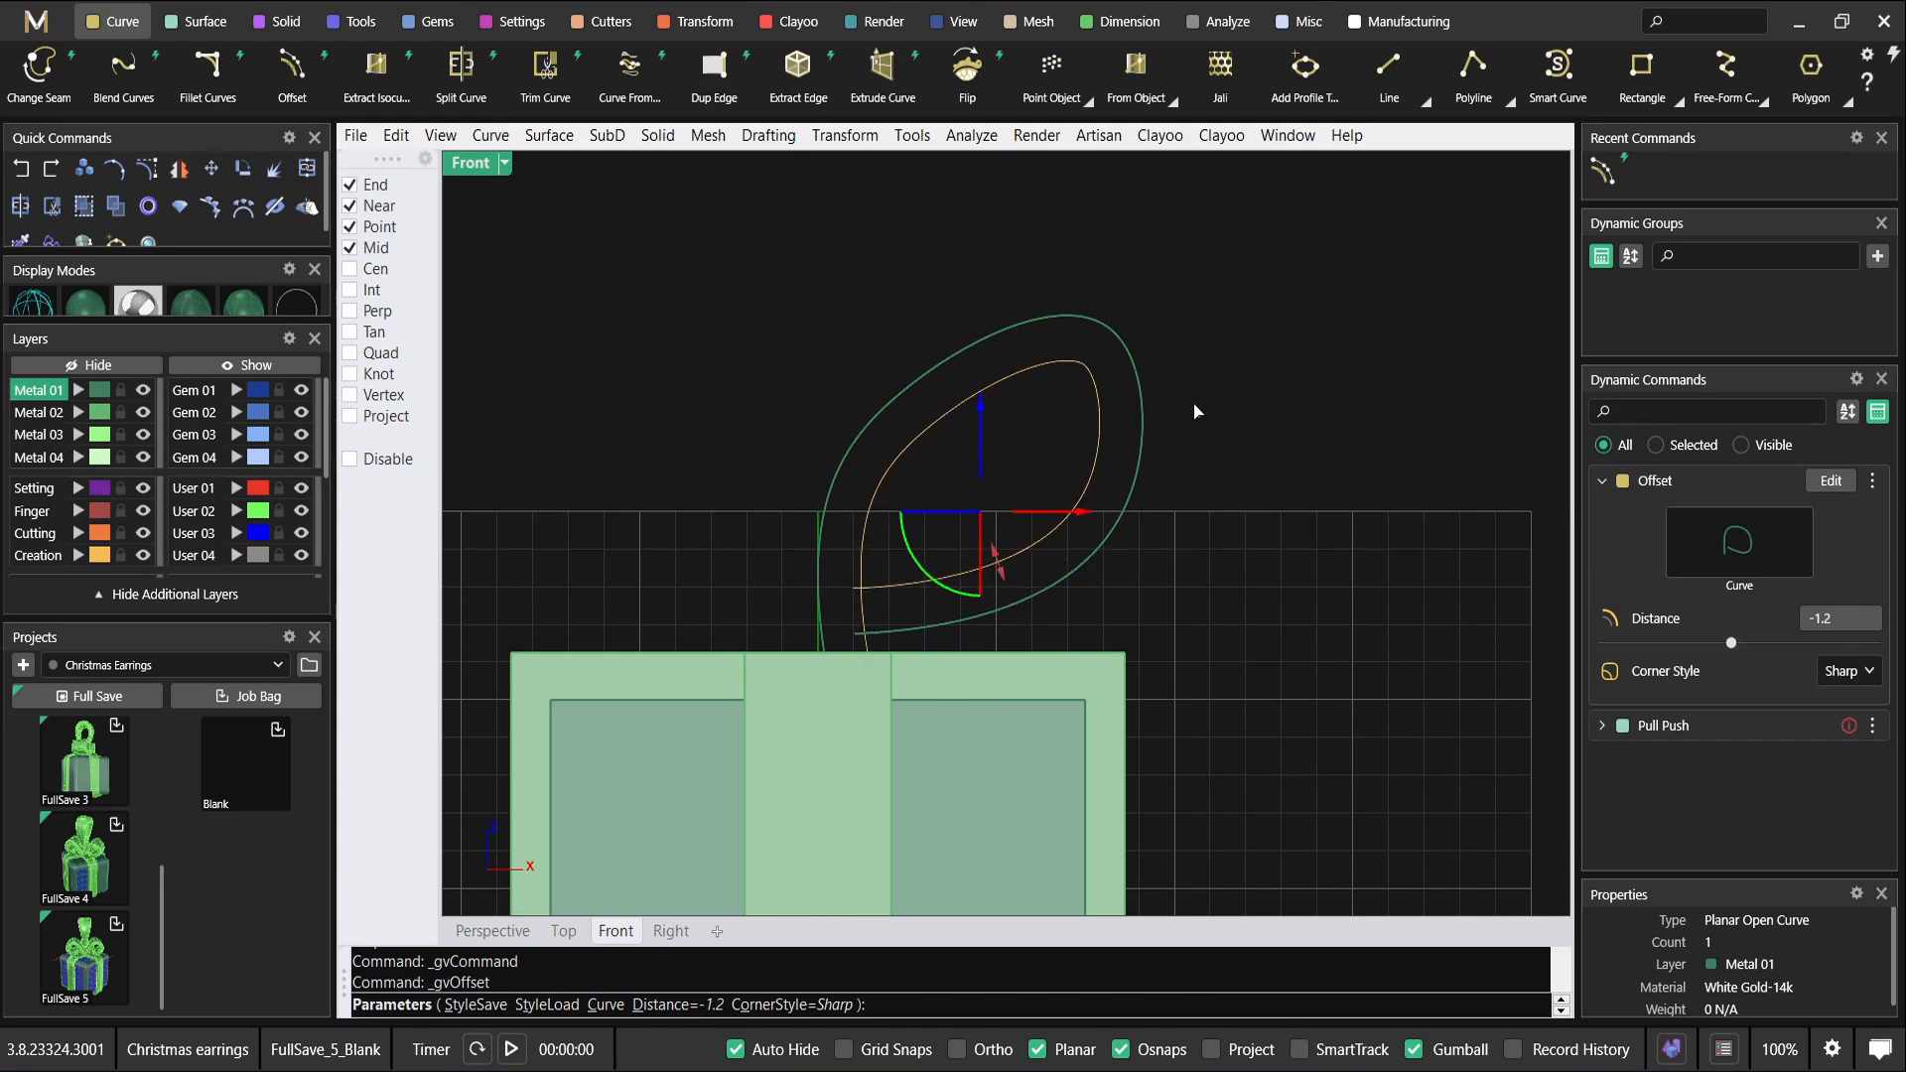
scroll(993, 383, down, 2)
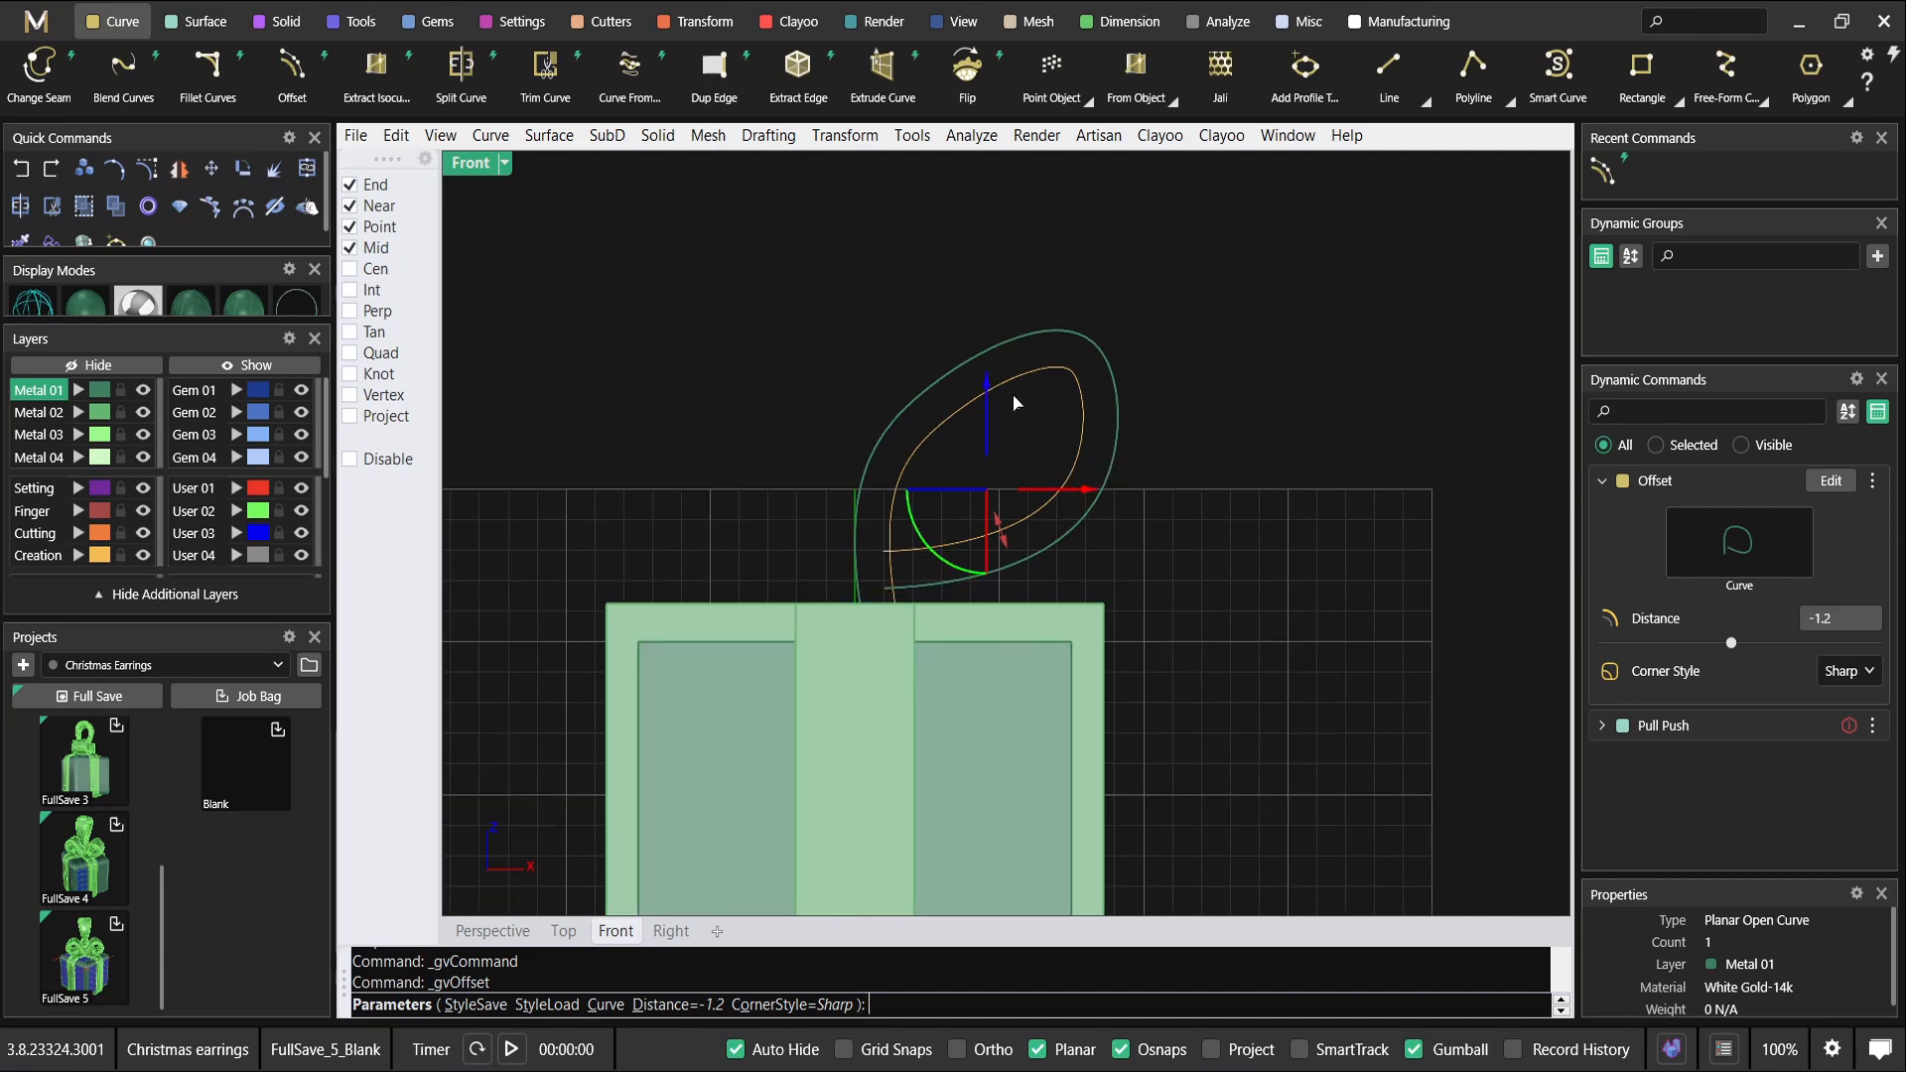
right_drag(1014, 394, 1001, 491)
scroll(976, 430, up, 4)
right_click(989, 456)
scroll(990, 457, down, 2)
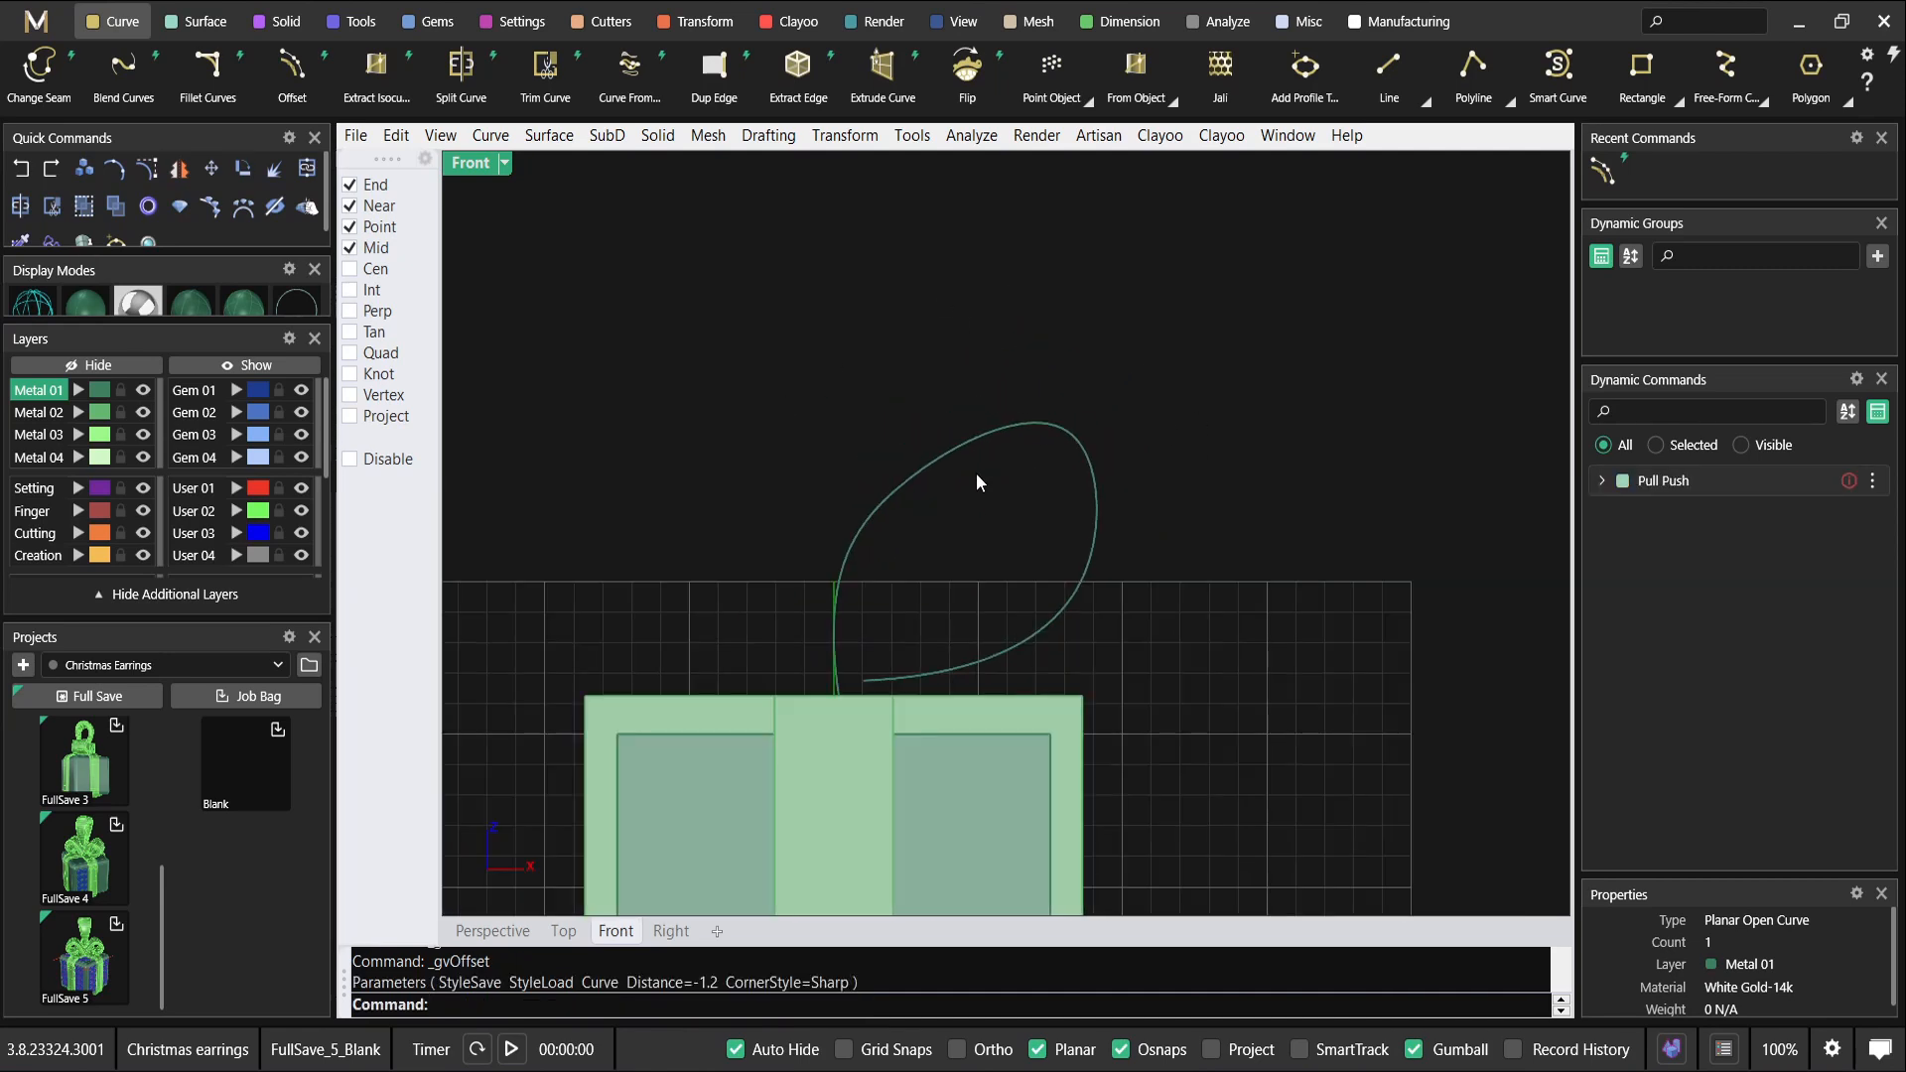
Draw a three-point guide circle over the rounded part of the bow loop and assign it to the User 01 layer.
right_drag(1075, 494, 964, 506)
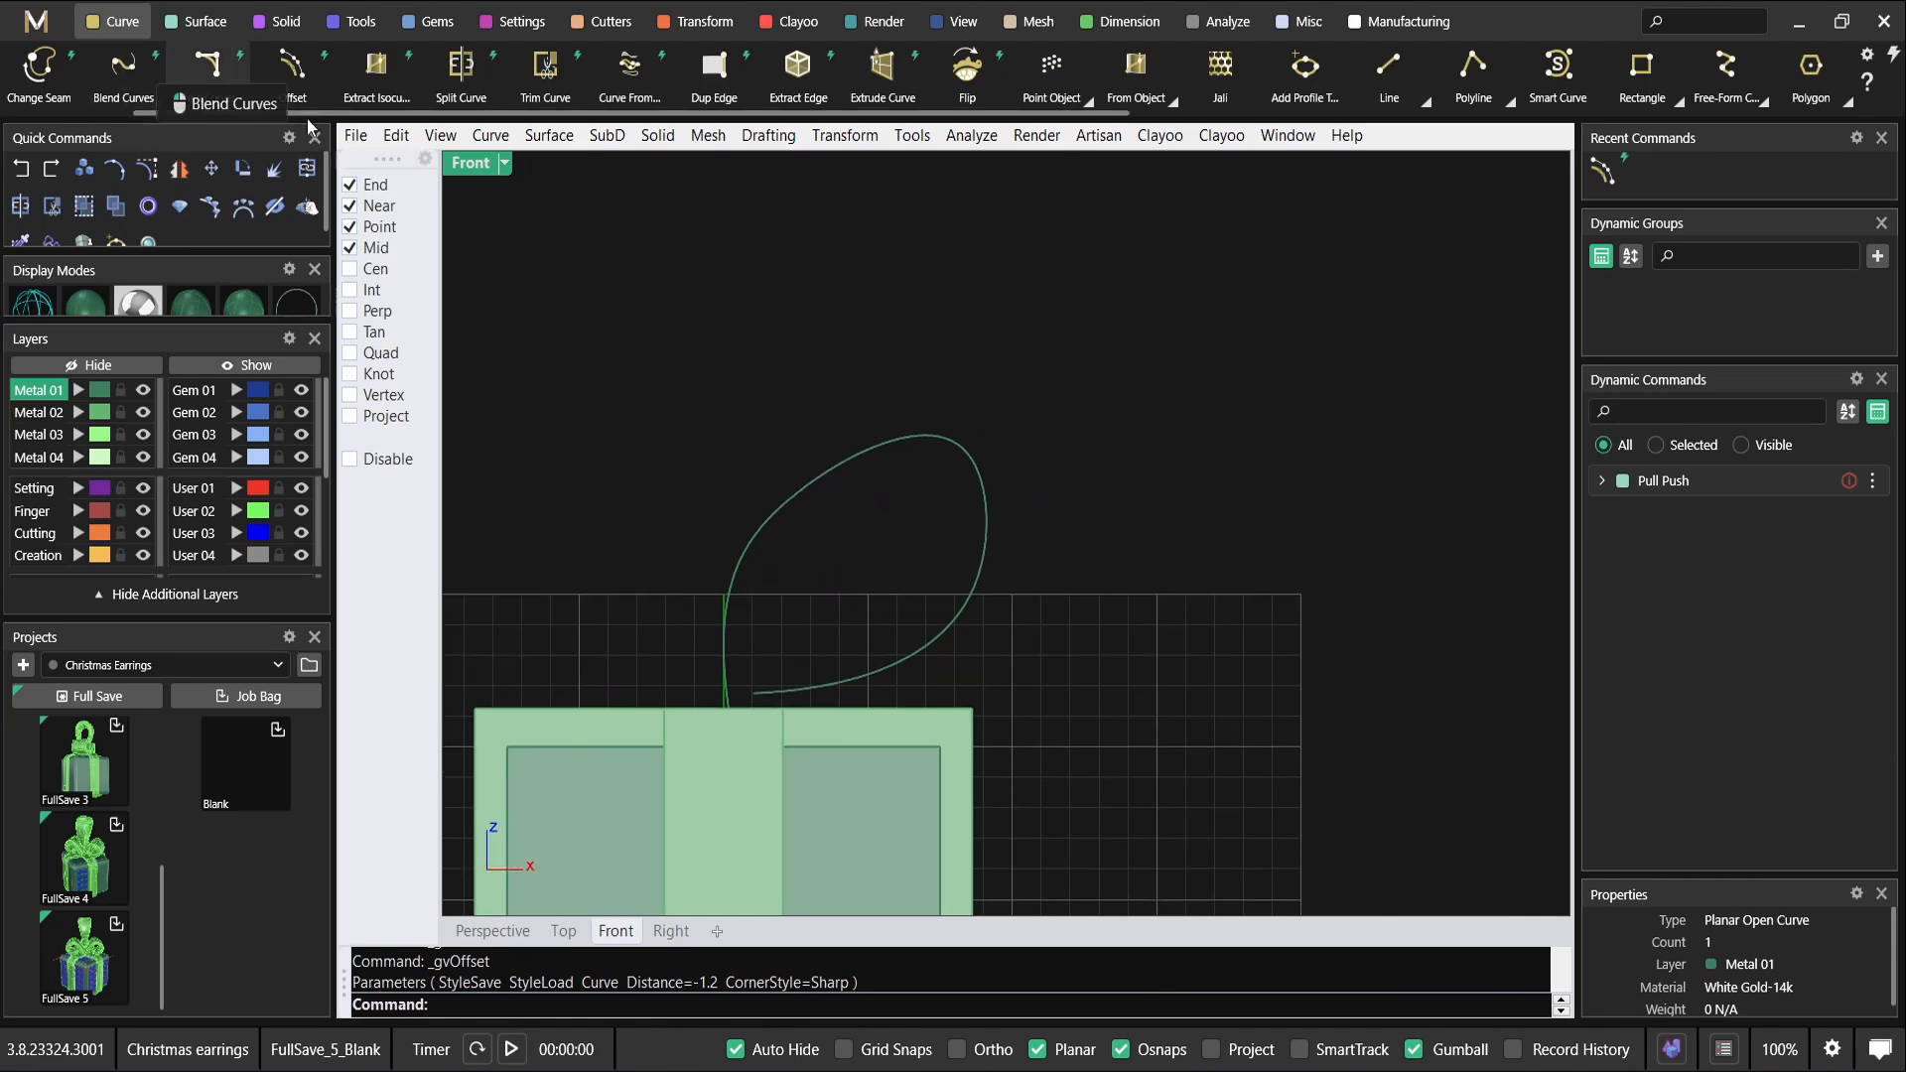
scroll(1422, 105, down, 4)
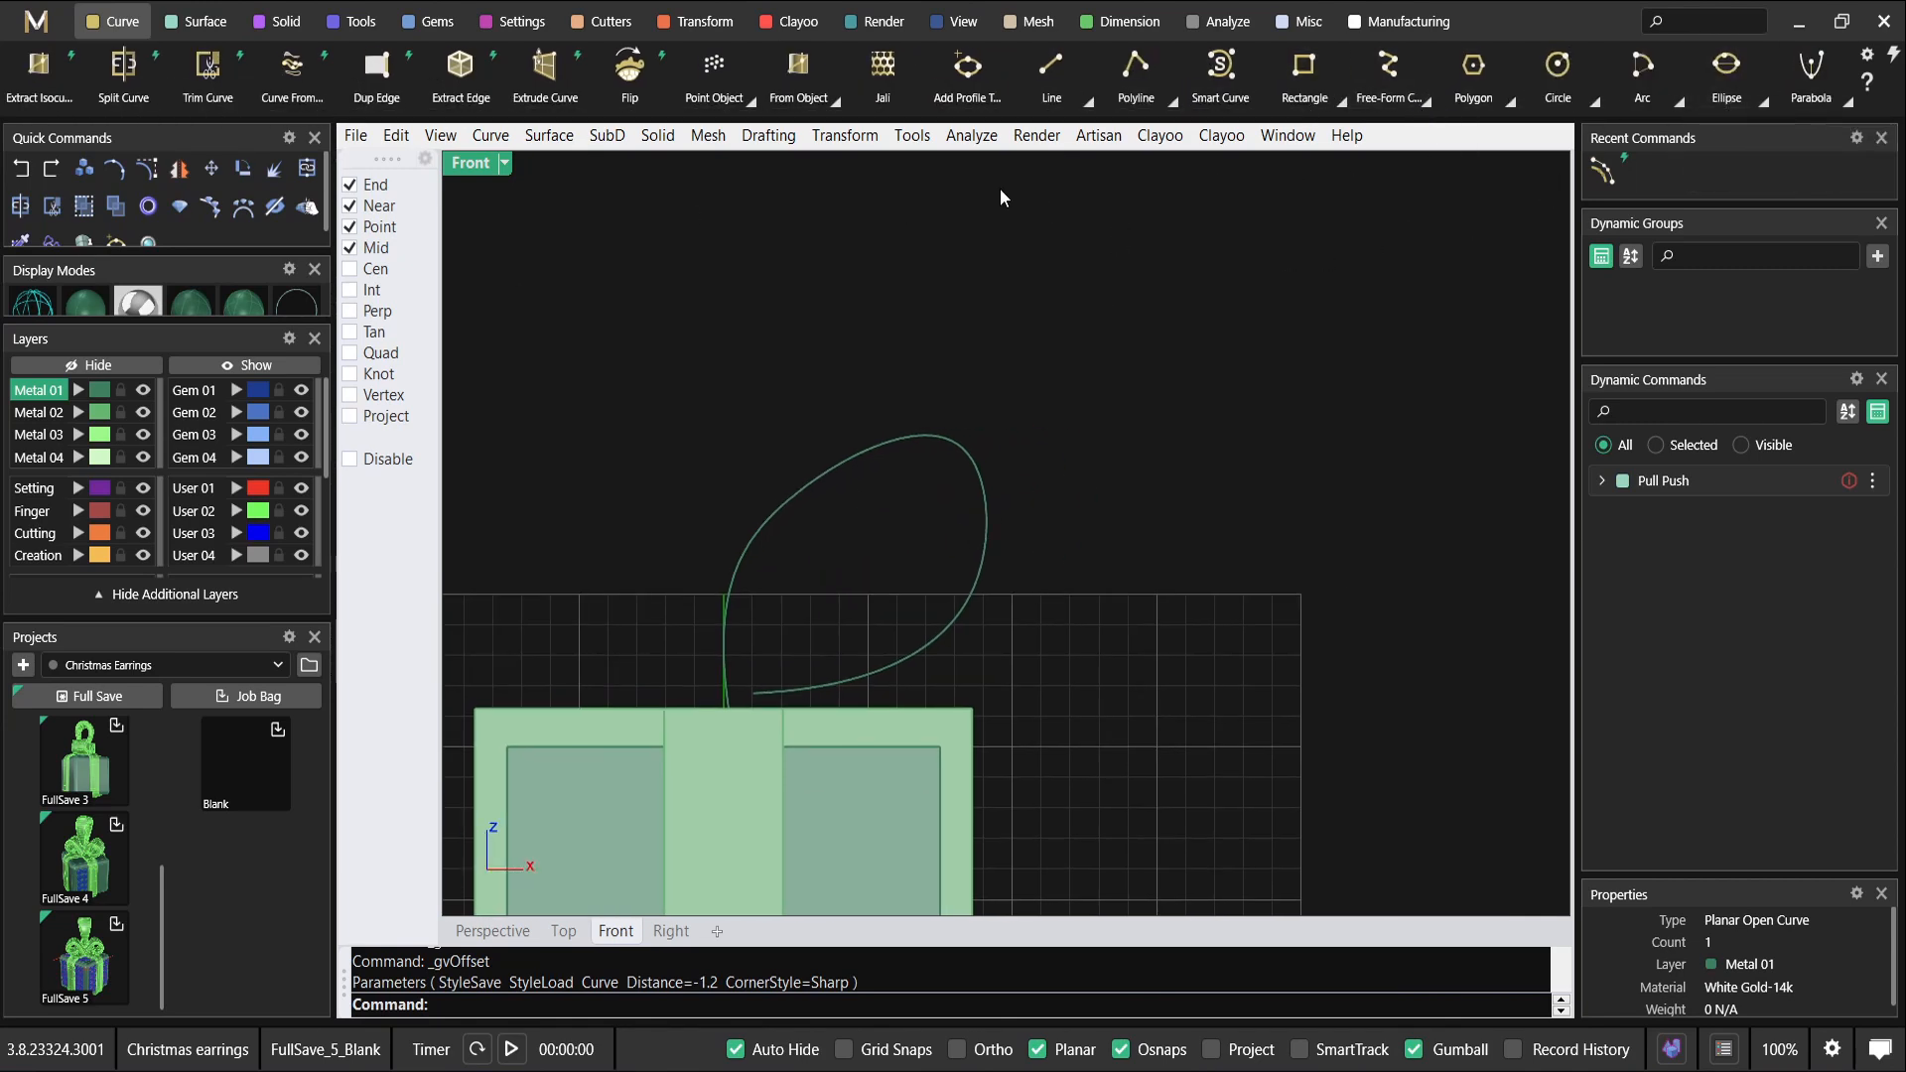
scroll(1330, 75, down, 1)
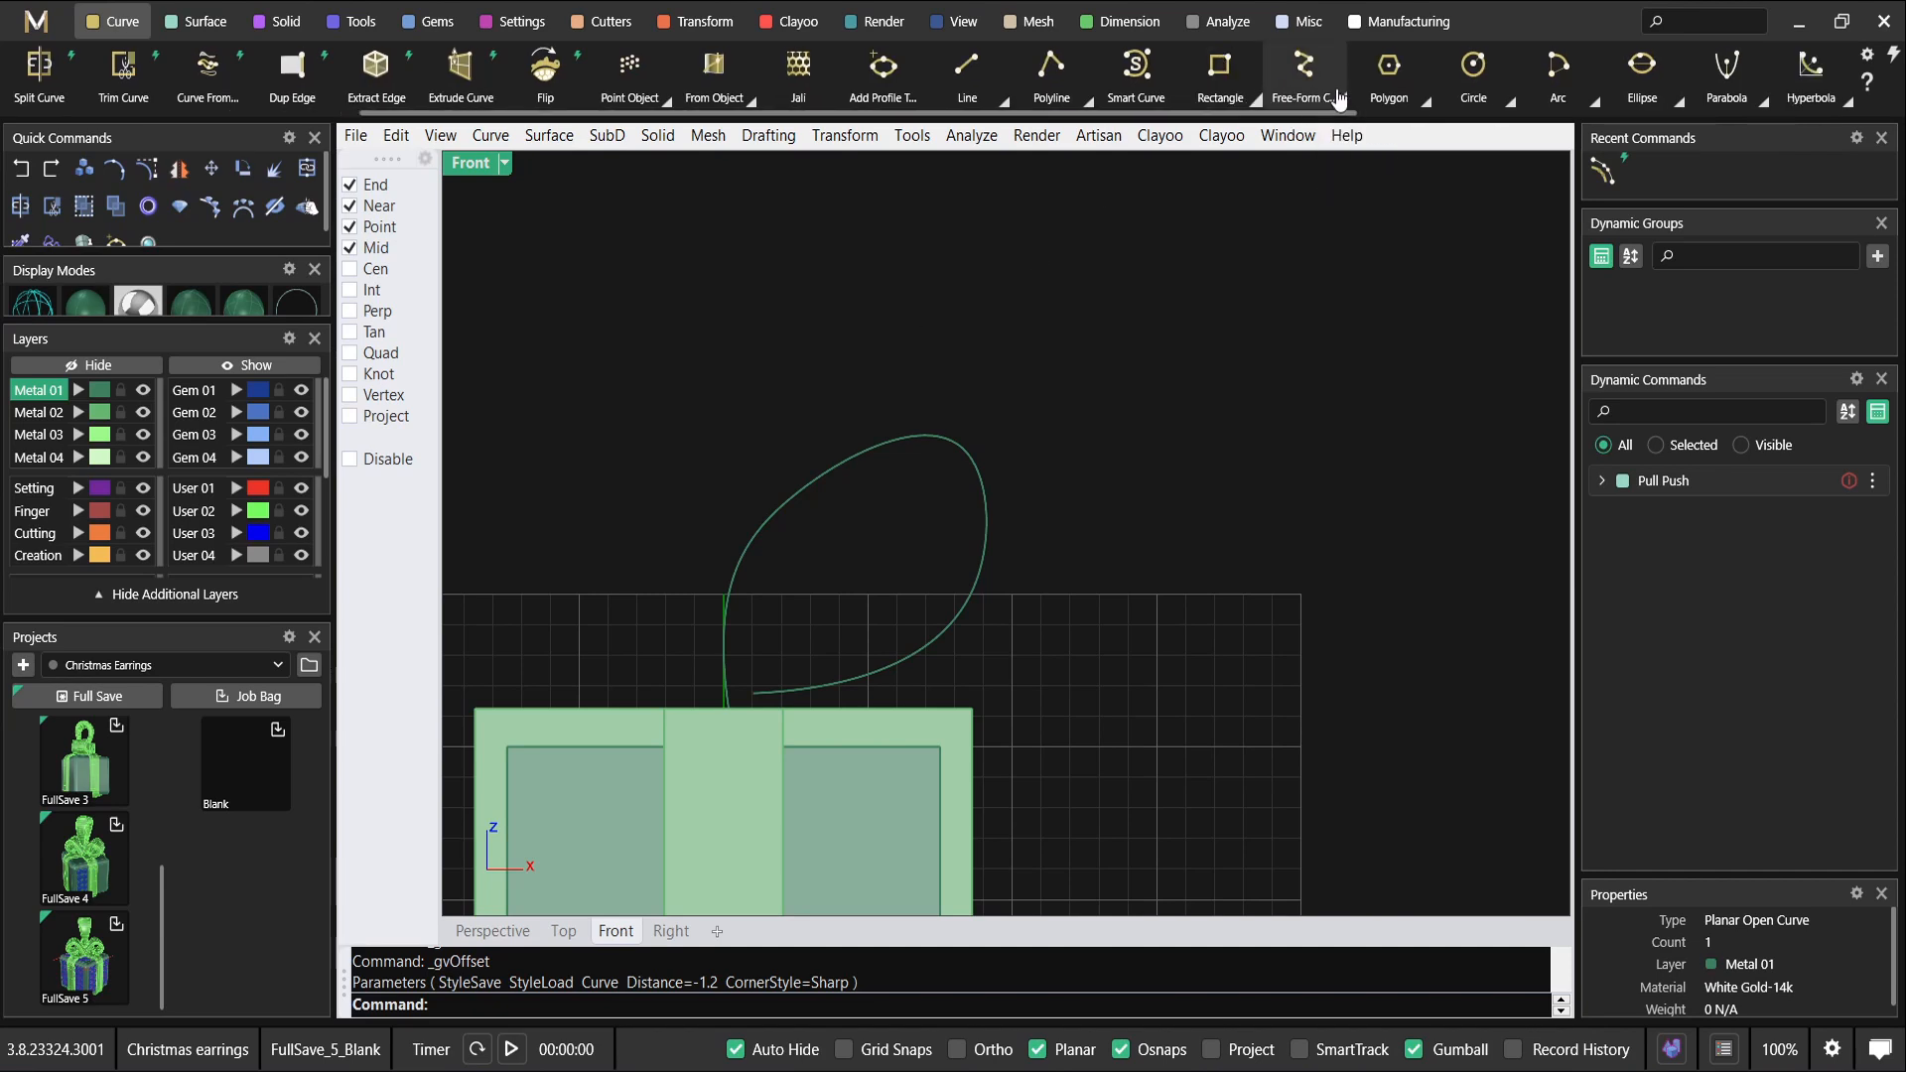
click(1474, 68)
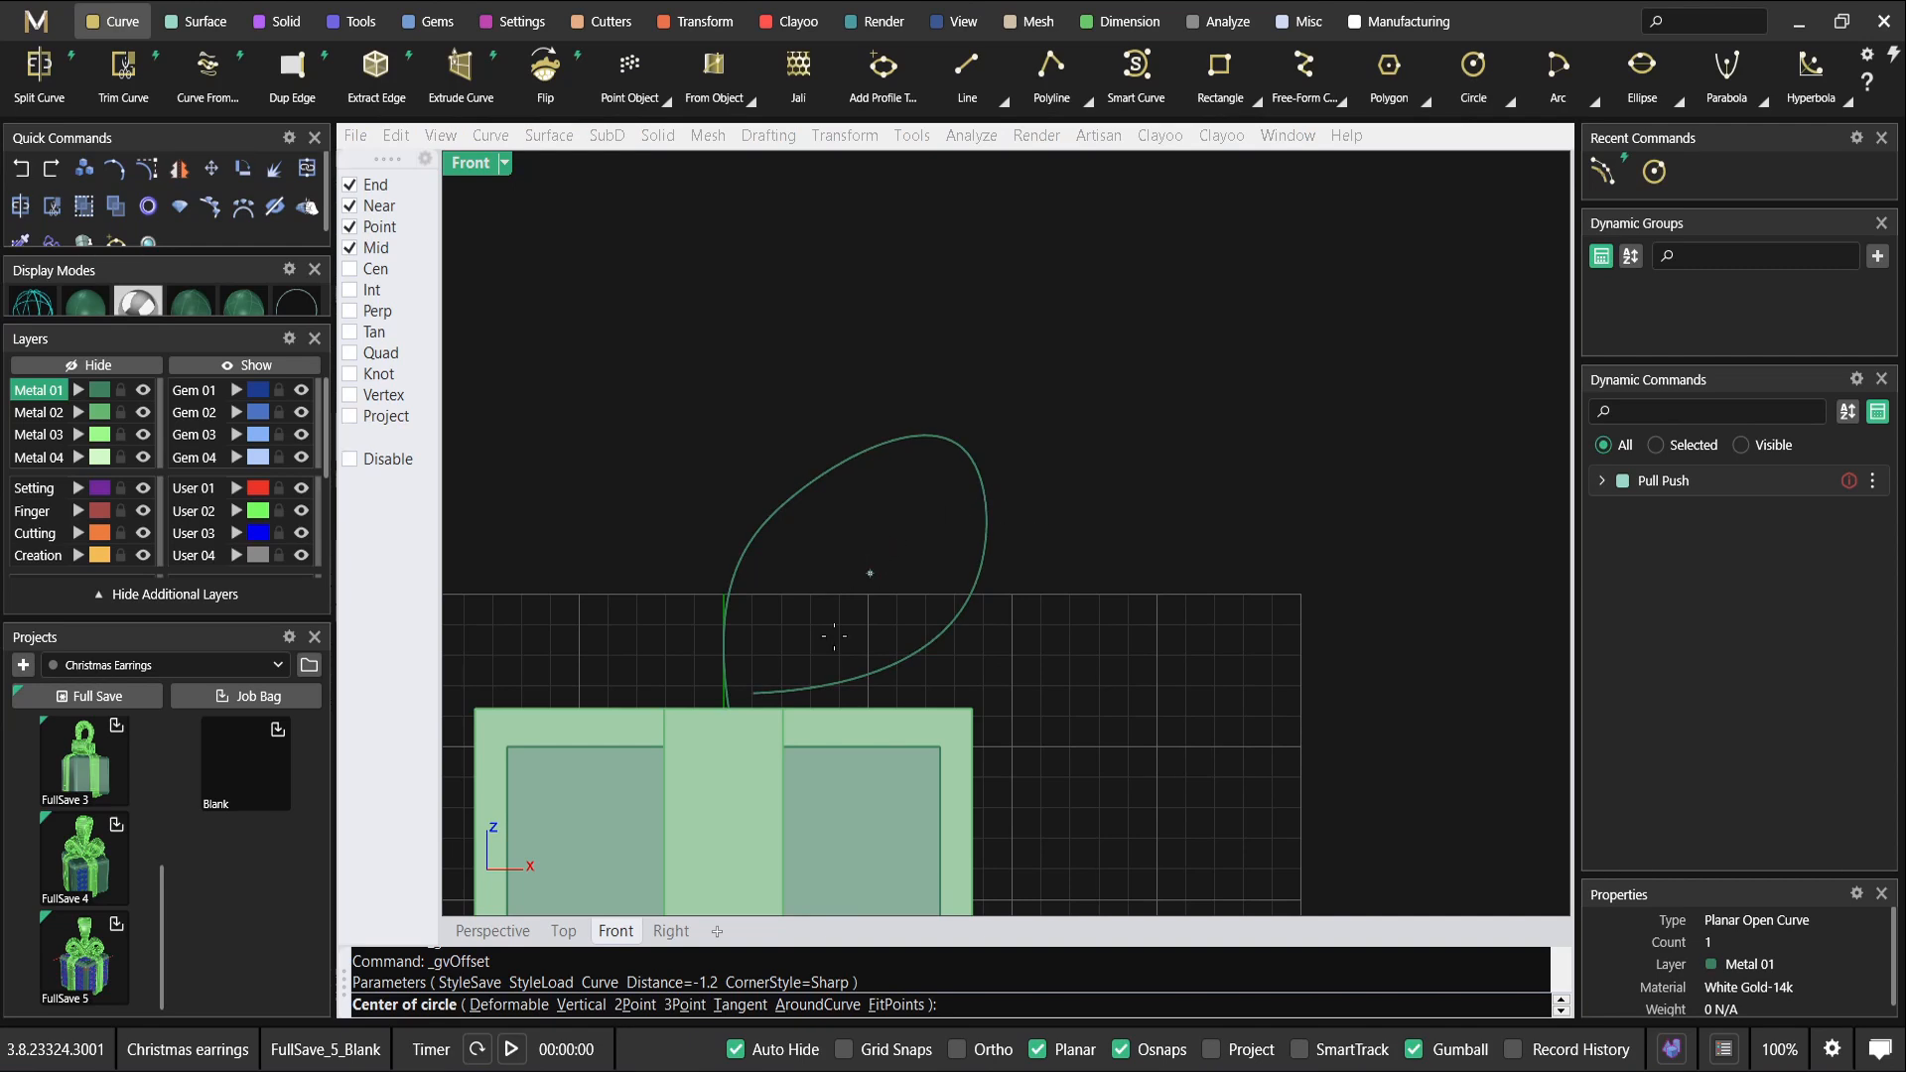
click(681, 1005)
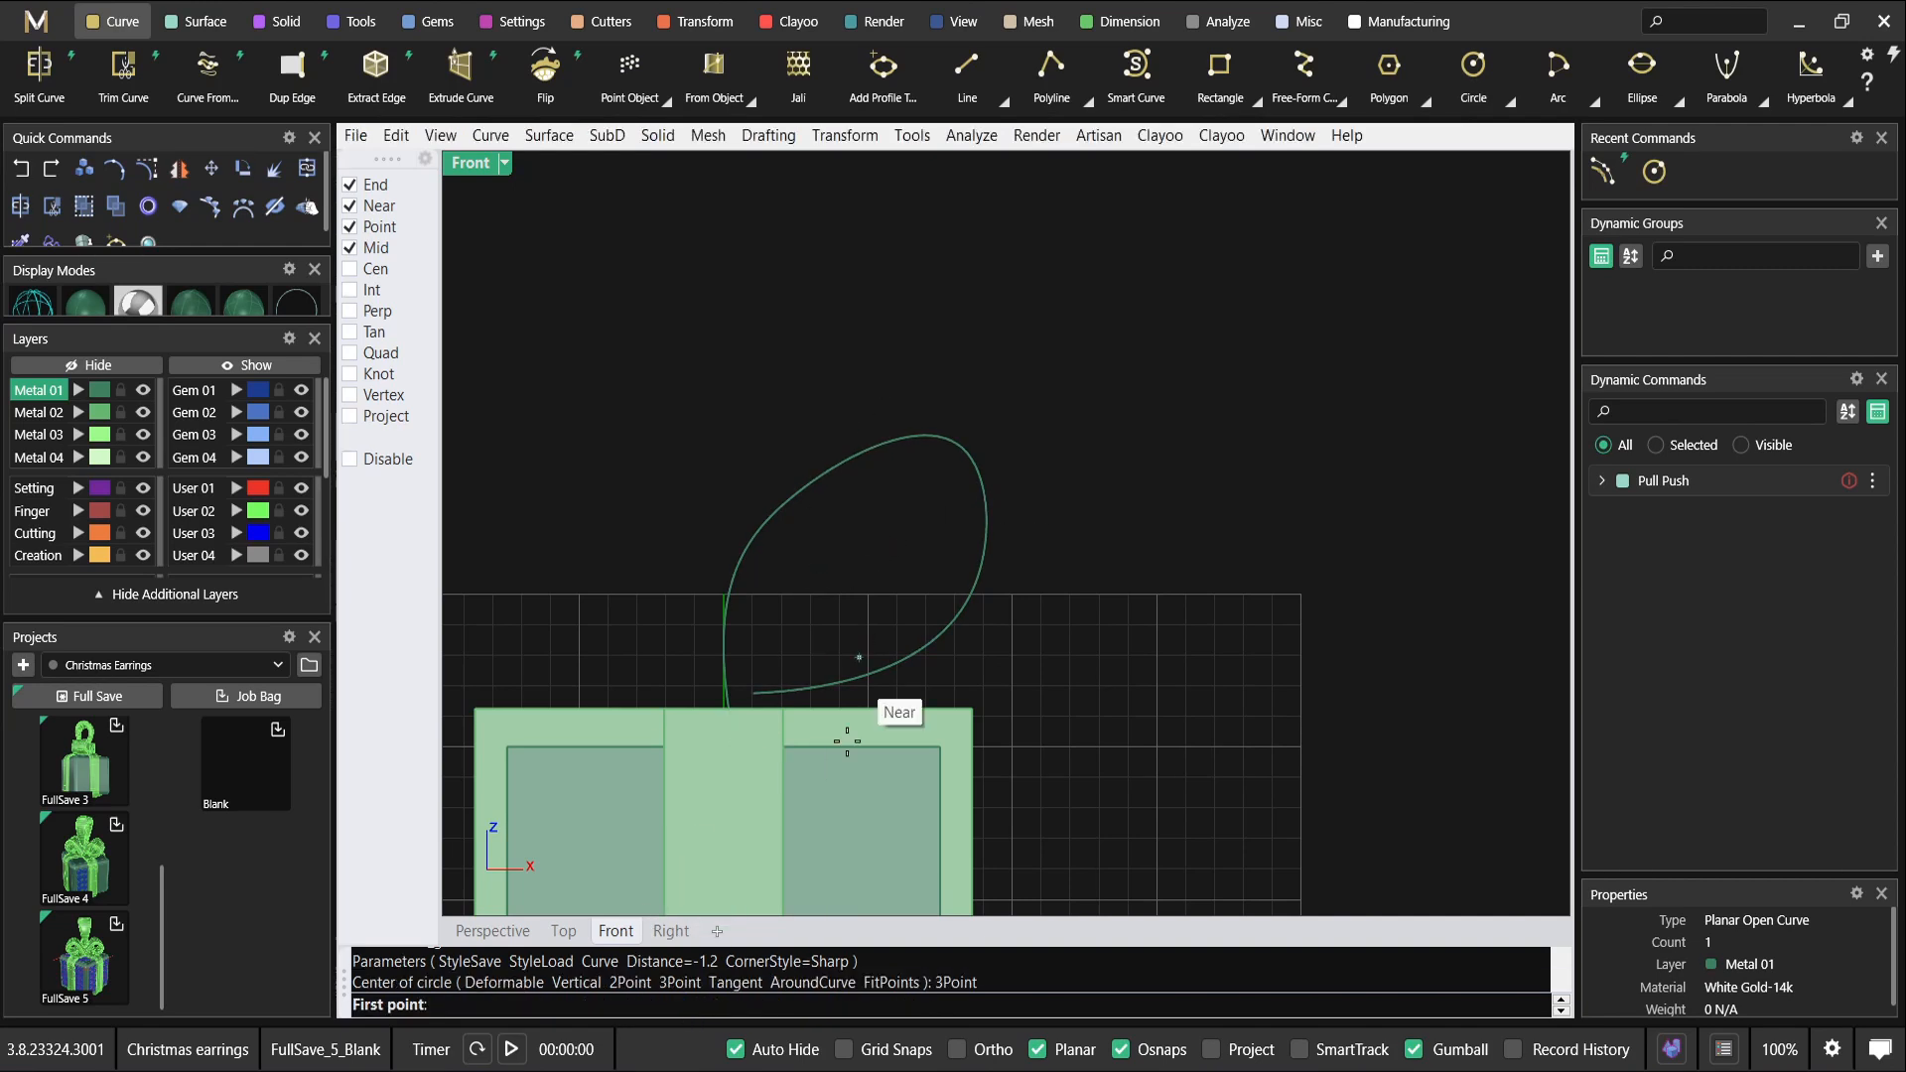
click(814, 481)
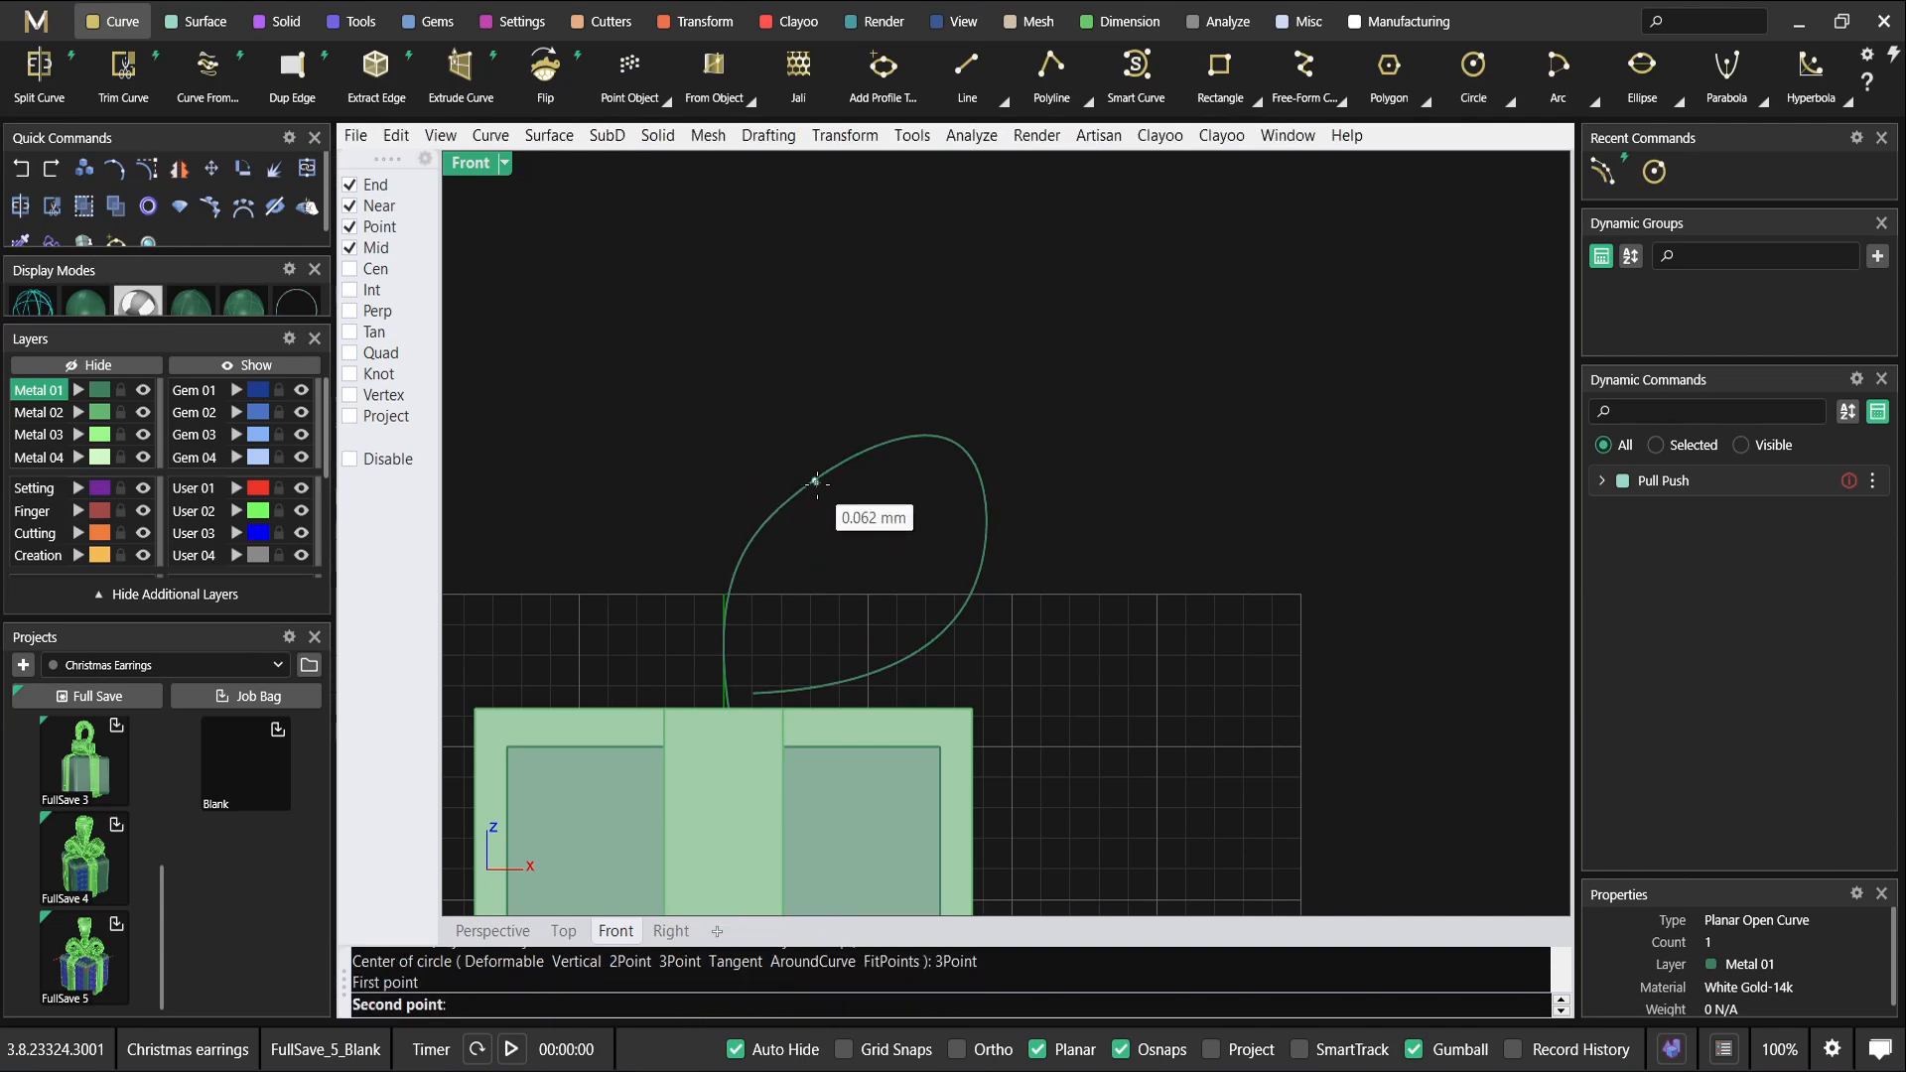
click(908, 658)
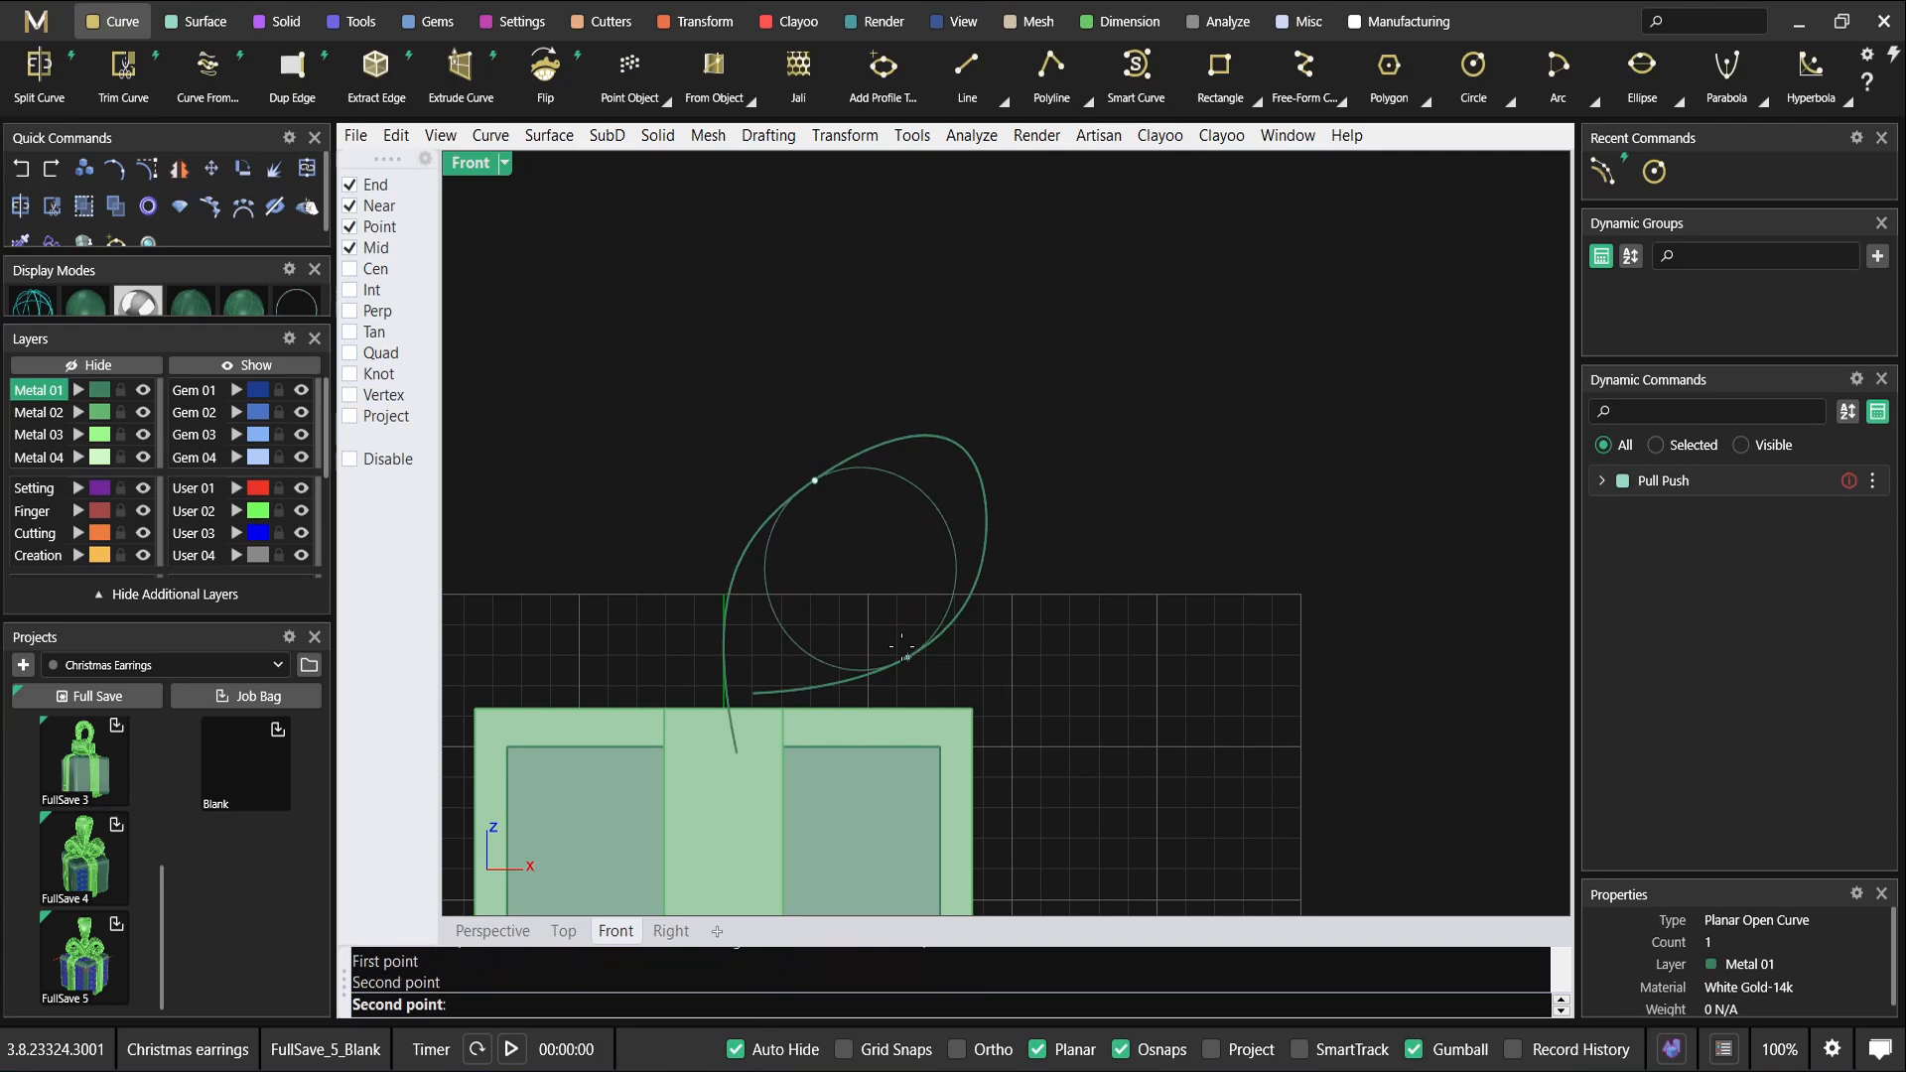
click(976, 458)
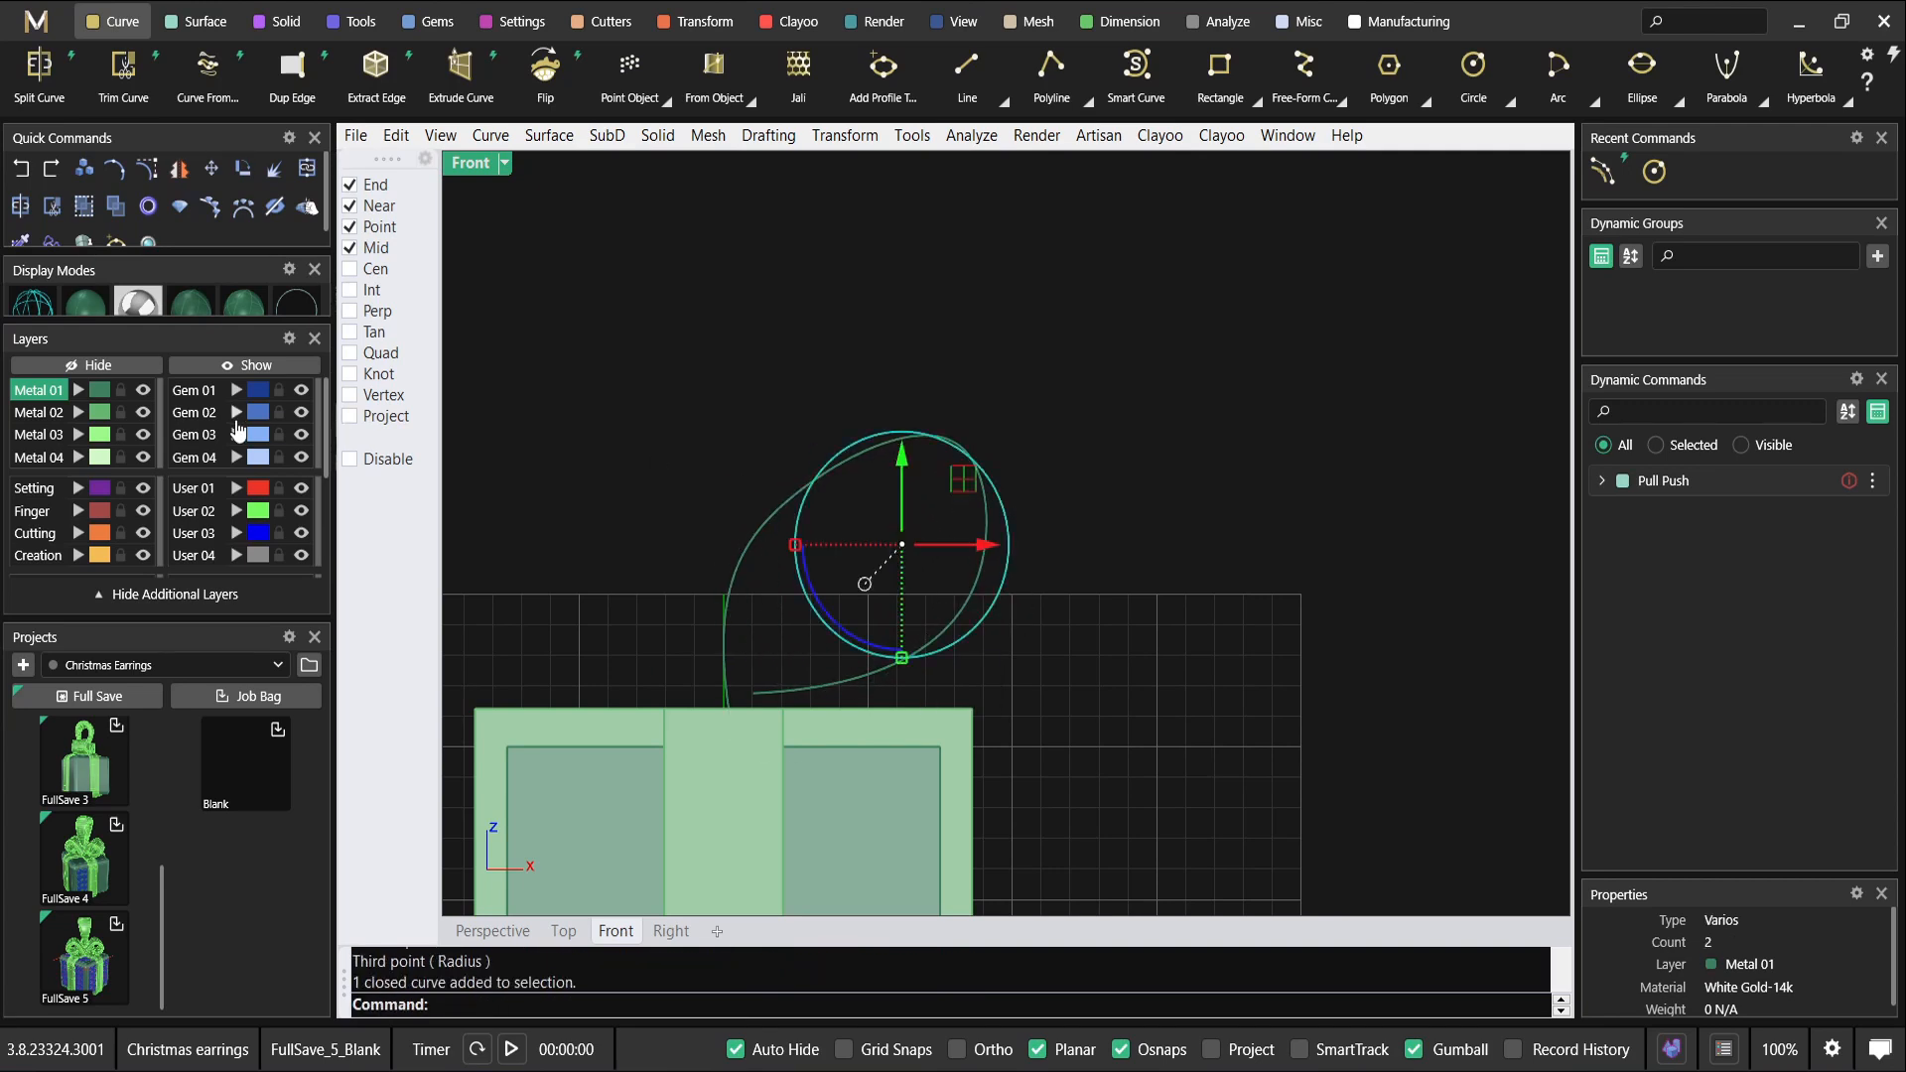
click(233, 490)
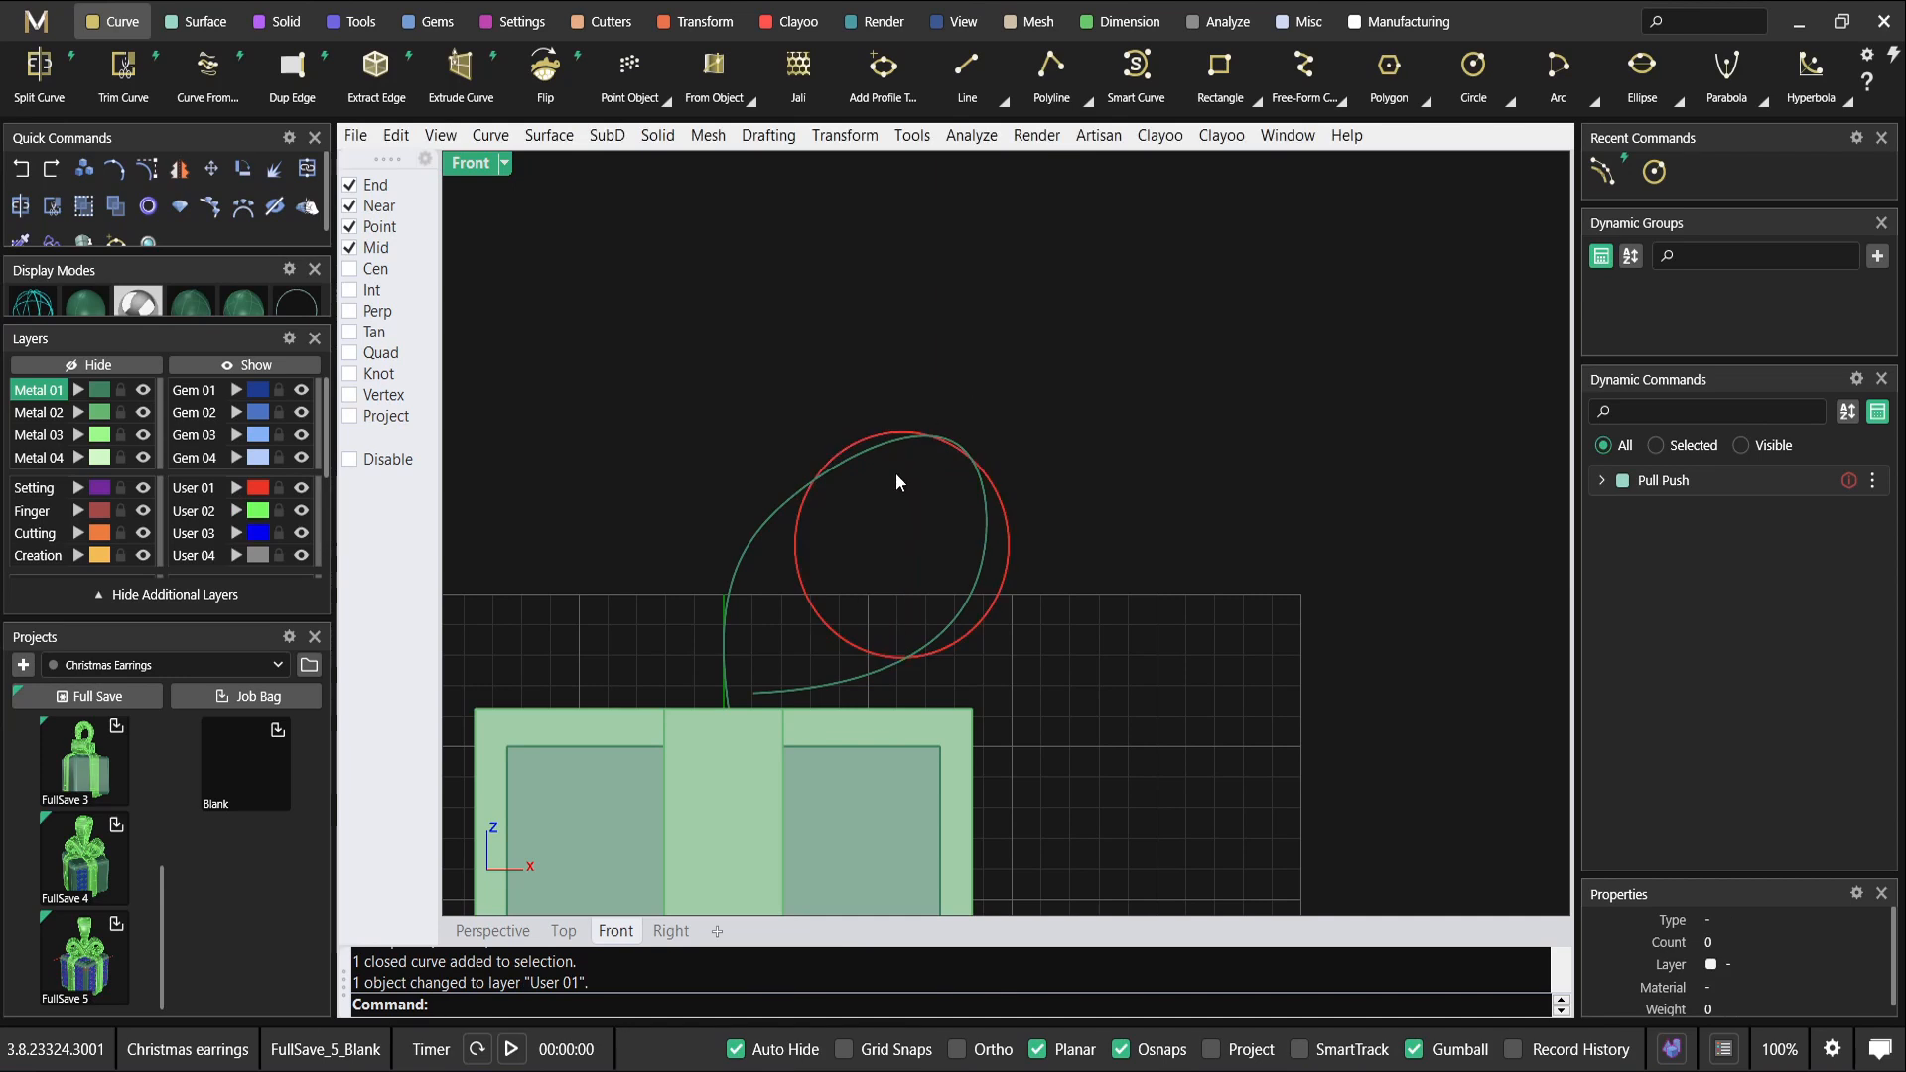
Compare the guide circle with the bow loop and scale the circle down uniformly to fit the loop's rounded end.
scroll(897, 468, up, 2)
click(853, 444)
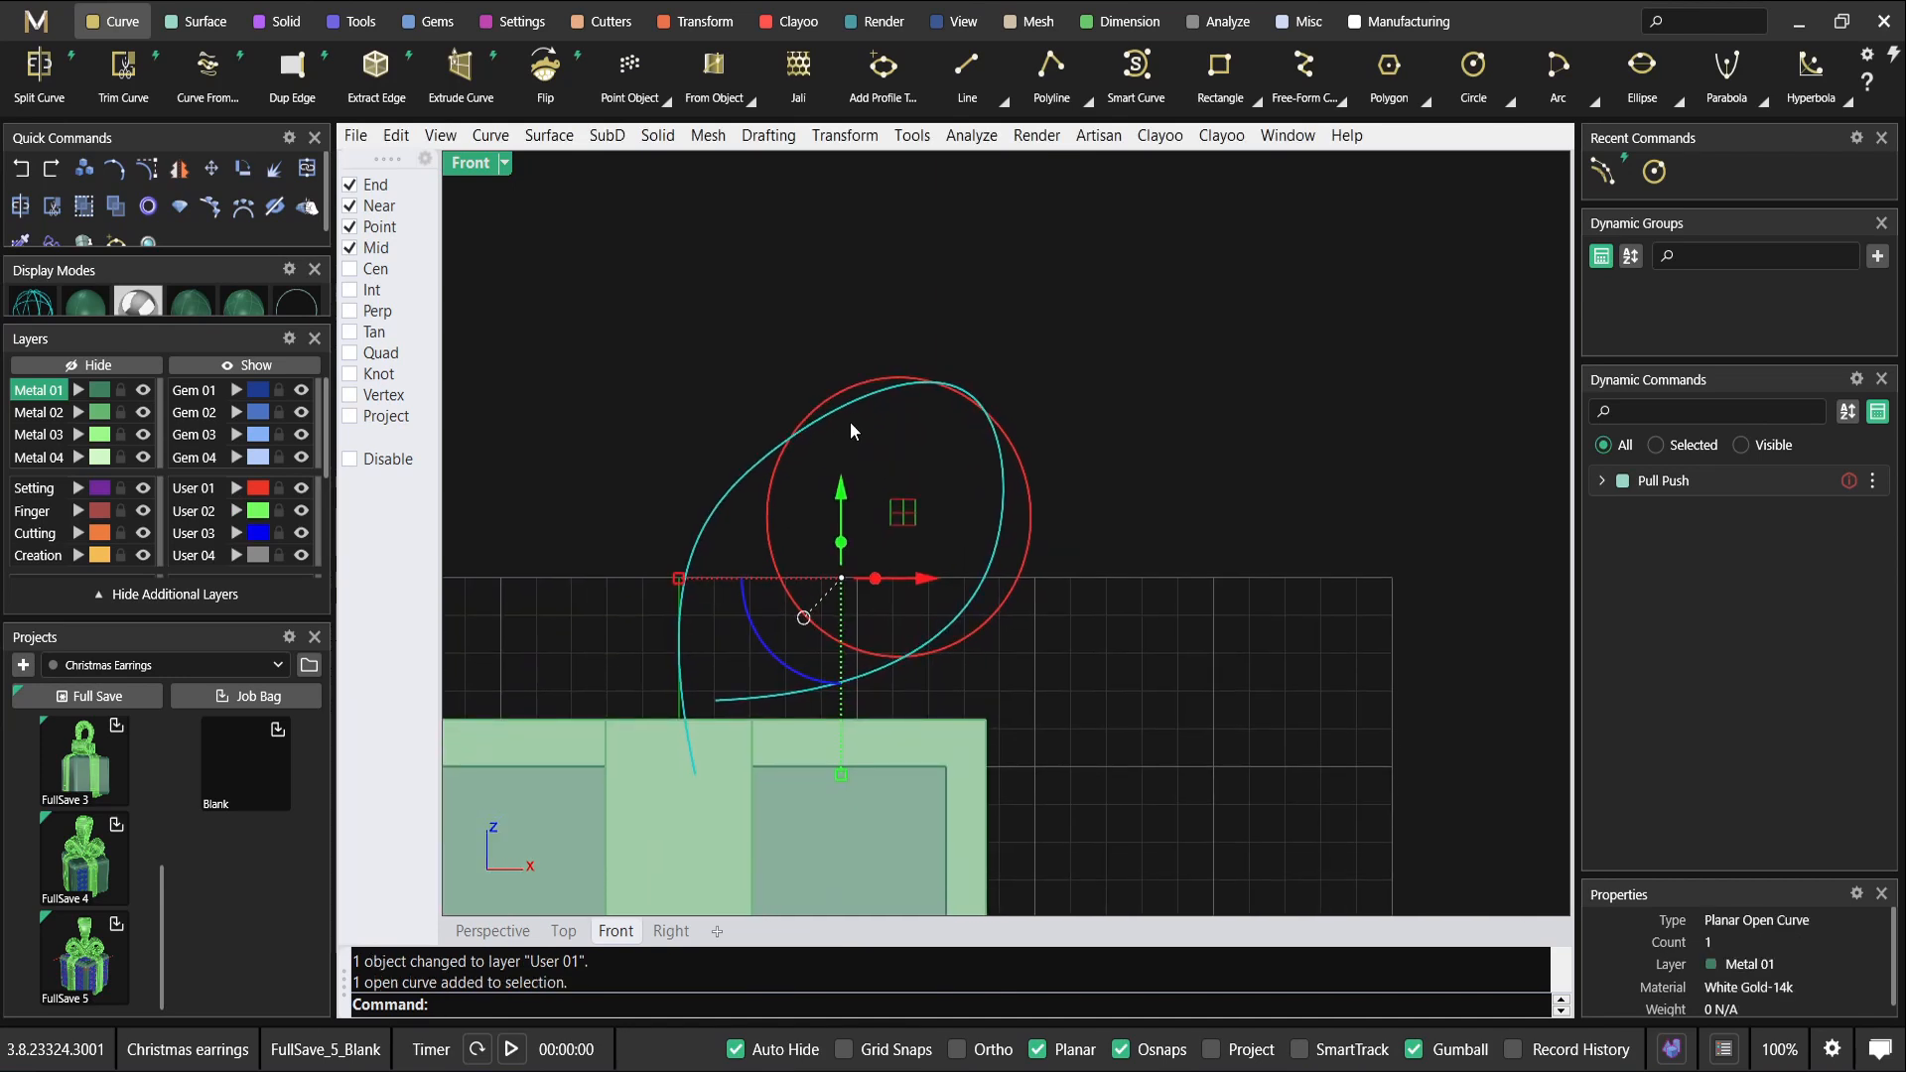
scroll(850, 421, up, 1)
scroll(853, 453, down, 2)
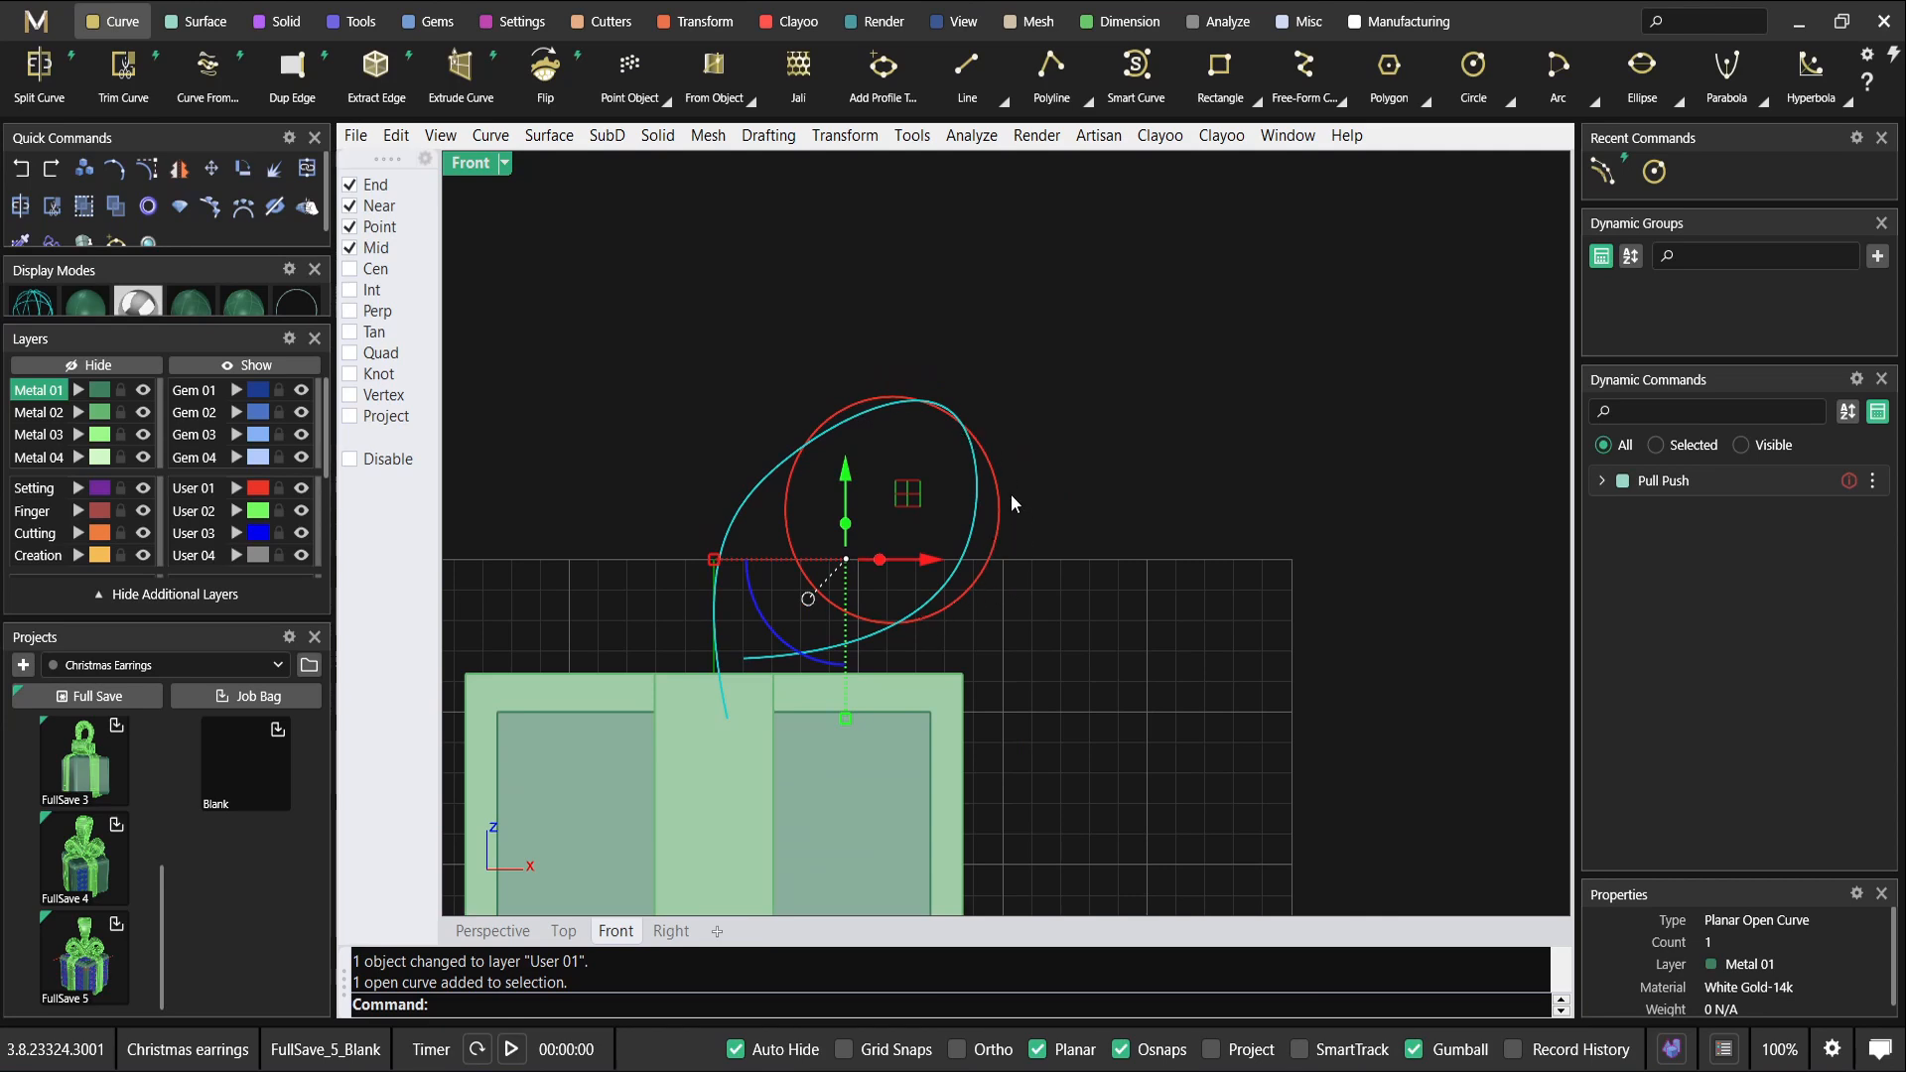
key(Escape)
click(796, 552)
drag(786, 512, 801, 537)
key(Escape)
scroll(814, 467, up, 3)
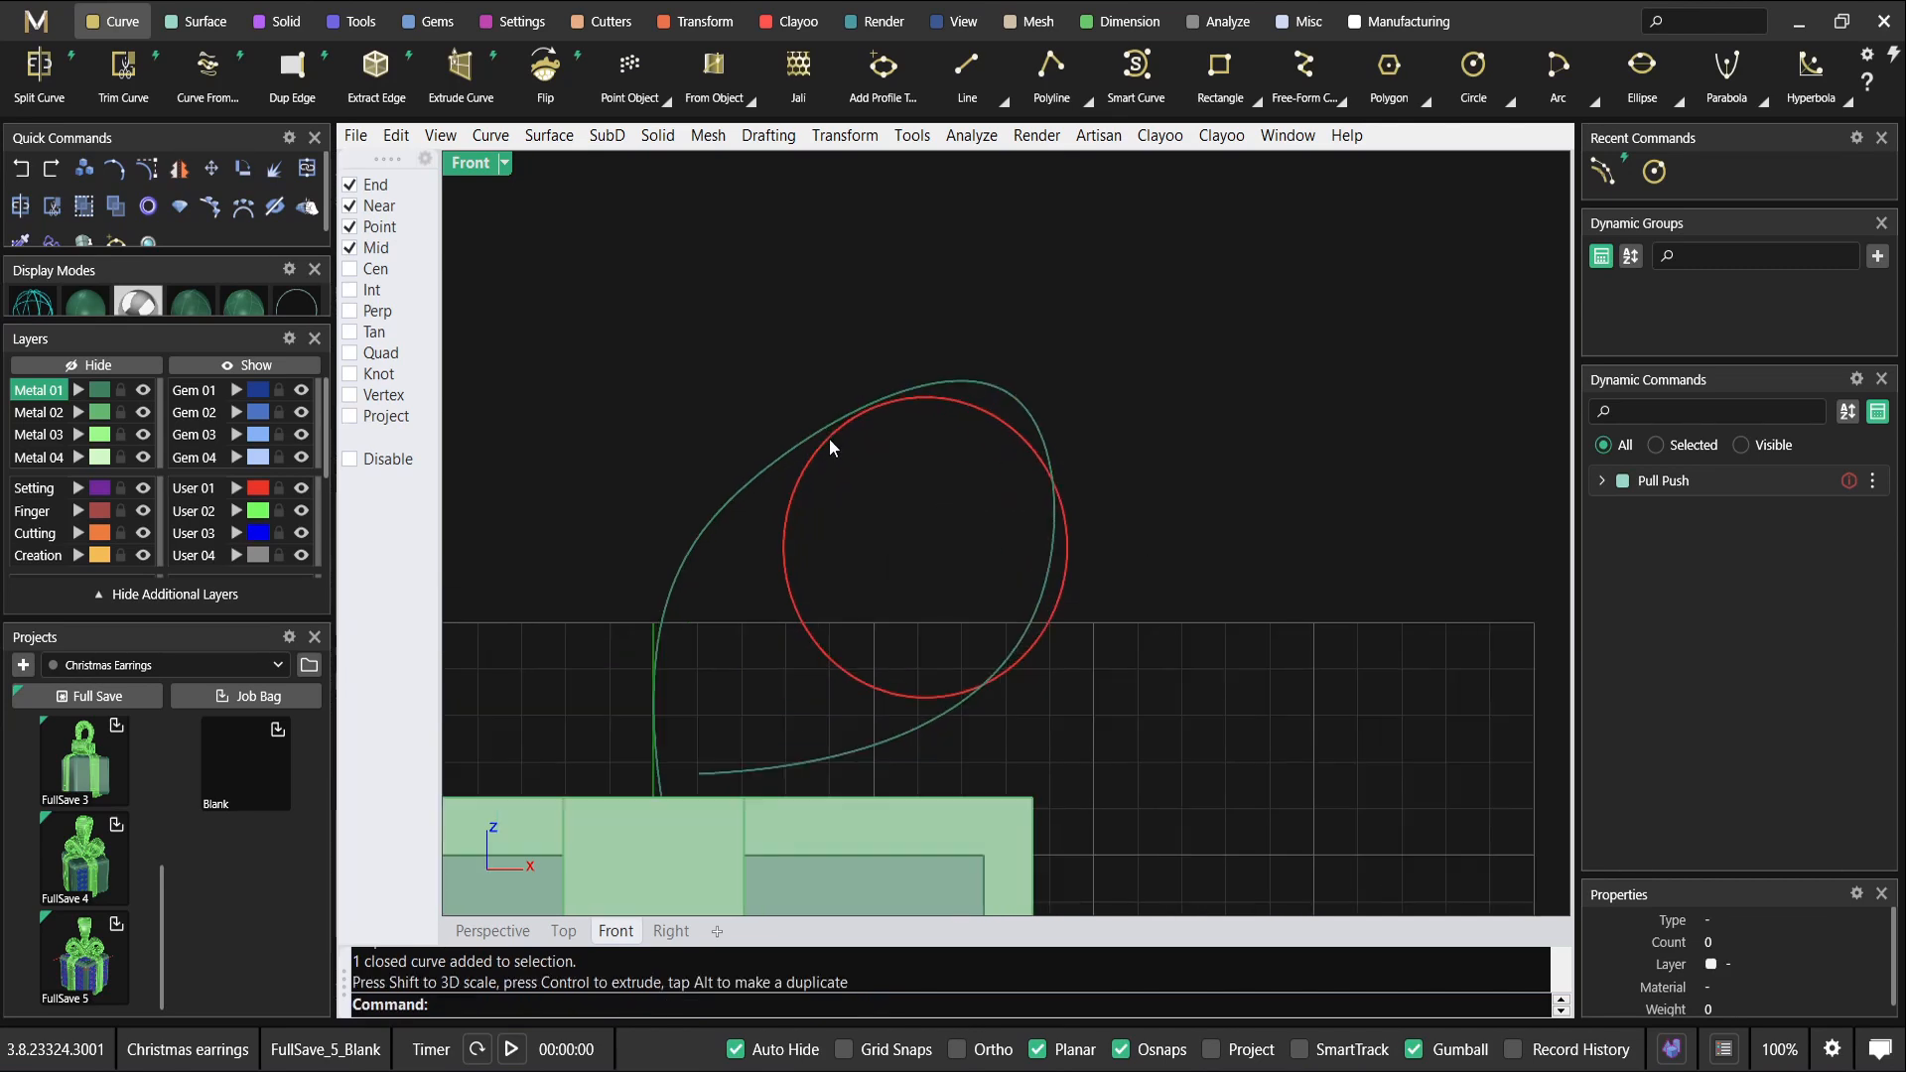
Show the bow loop's control points and move the two upper ones so its top follows the guide circle.
click(1005, 397)
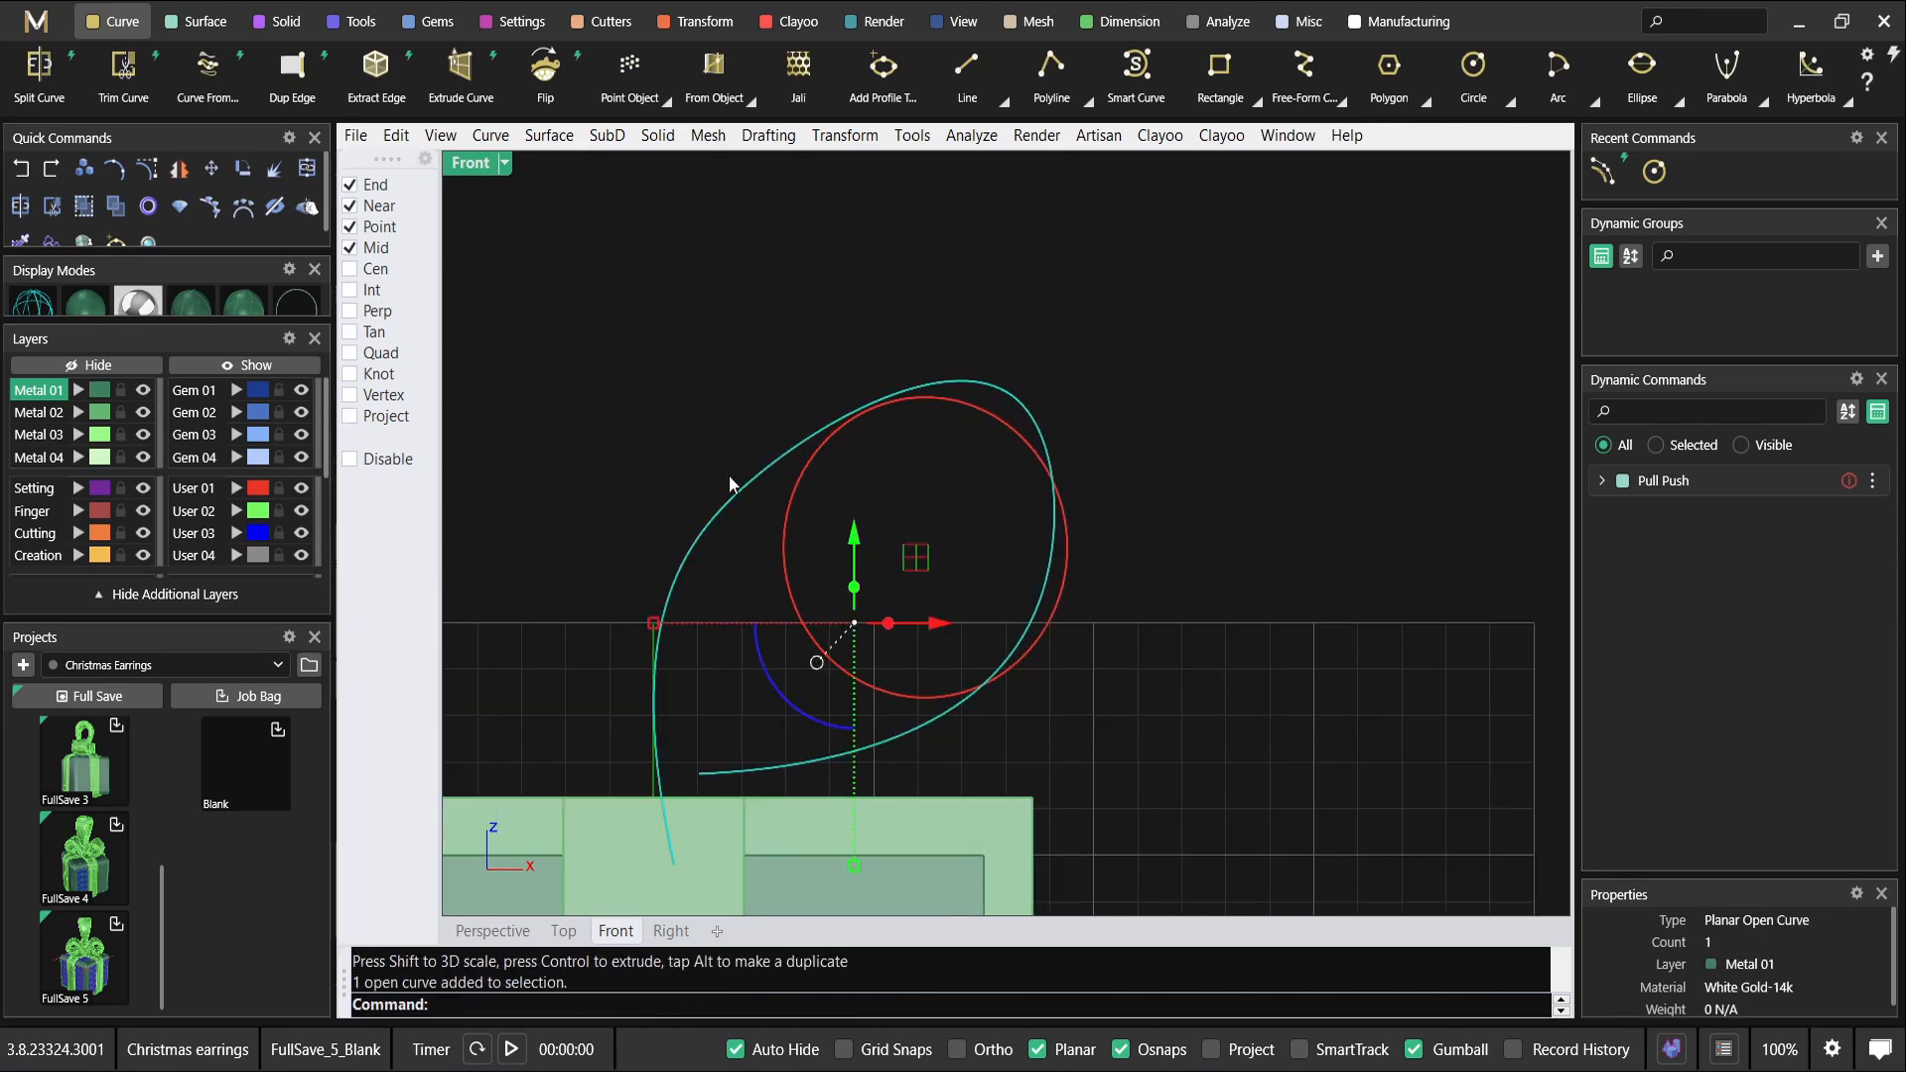
click(146, 171)
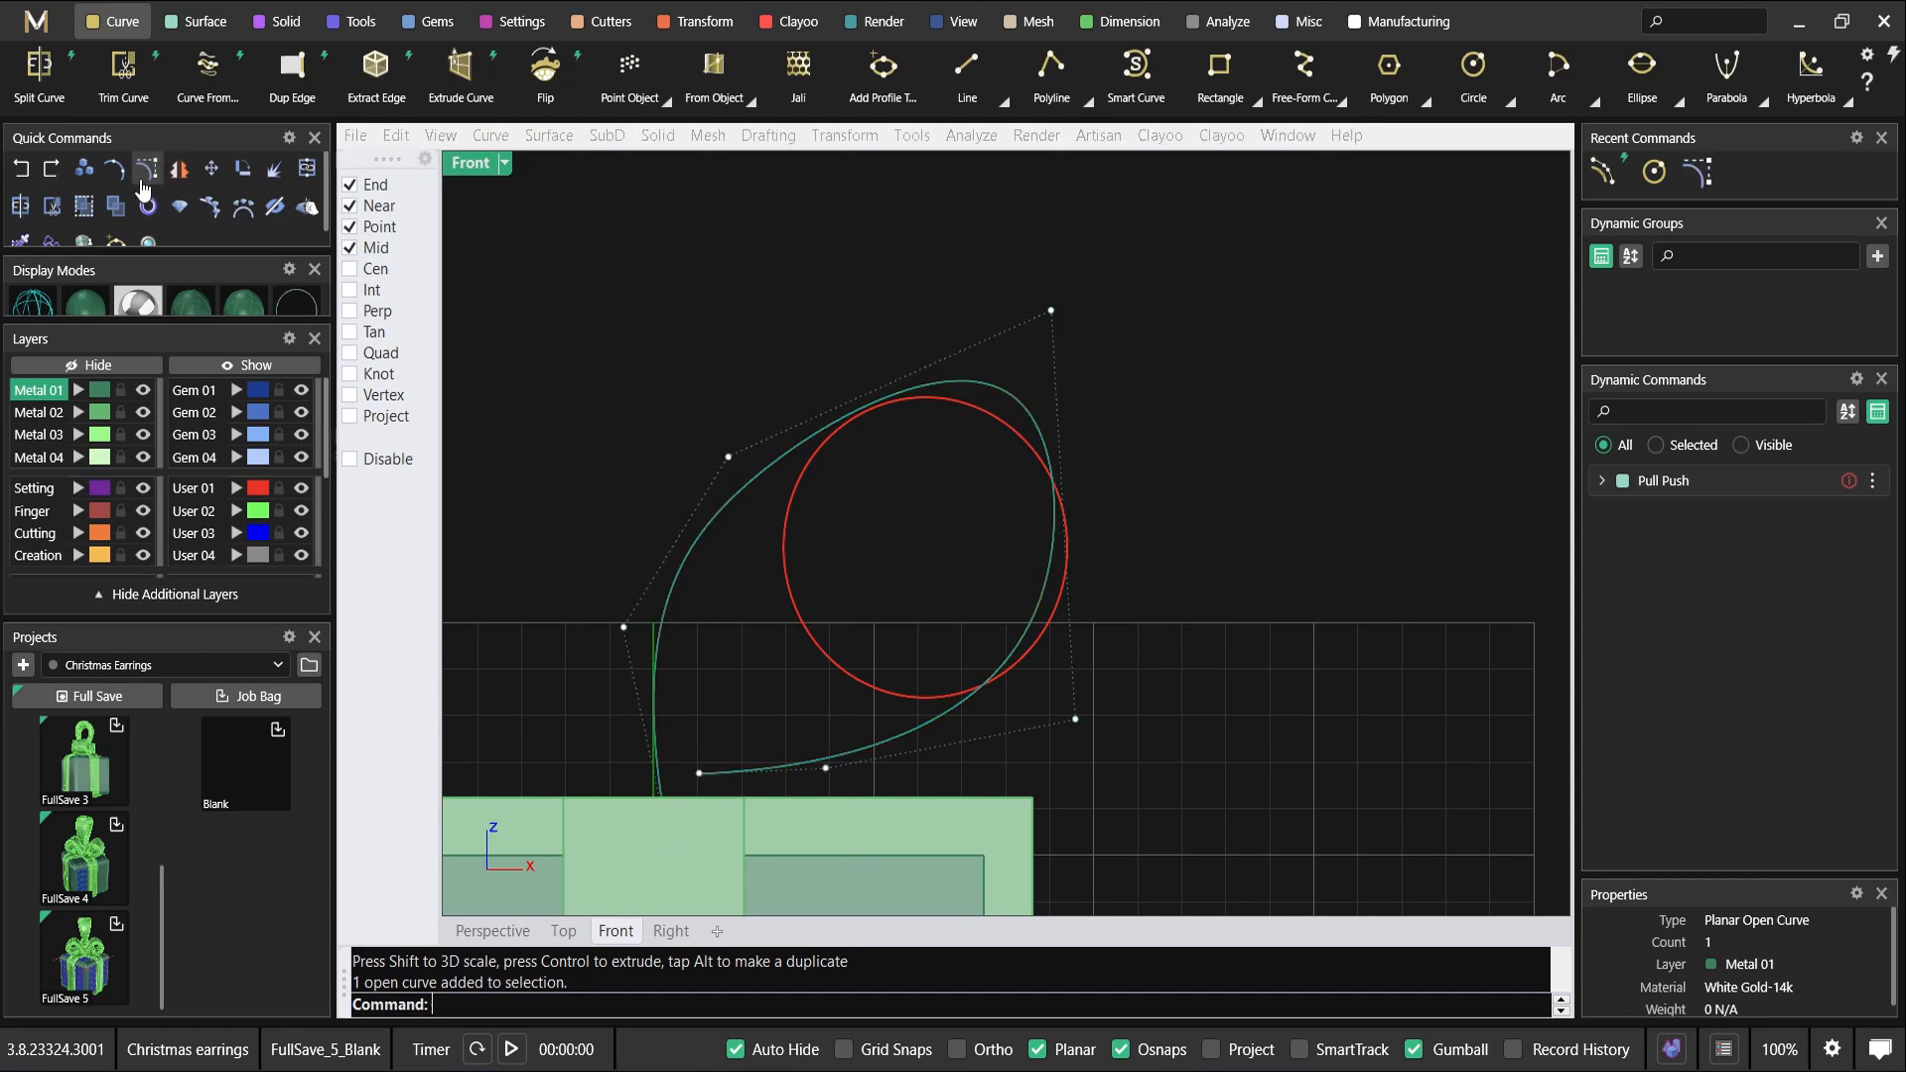
click(1050, 311)
drag(1112, 256, 1099, 300)
click(728, 456)
drag(793, 397, 790, 364)
Move the bow loop's lower outer control point outward to widen the curve around the guide circle.
right_drag(936, 560, 914, 482)
drag(912, 491, 1101, 688)
drag(1116, 584, 1148, 583)
Fine-tune the bow loop's upper outer control point so the curve hugs the top of the guide circle.
scroll(1038, 474, down, 2)
right_drag(996, 426, 1047, 512)
drag(1018, 332, 1091, 446)
scroll(1050, 391, up, 8)
mouse_move(1176, 328)
mouse_down()
mouse_move(1159, 335)
mouse_move(1169, 315)
mouse_up()
scroll(1160, 336, down, 3)
scroll(1162, 339, up, 3)
scroll(1154, 479, down, 4)
right_drag(1157, 499, 1149, 442)
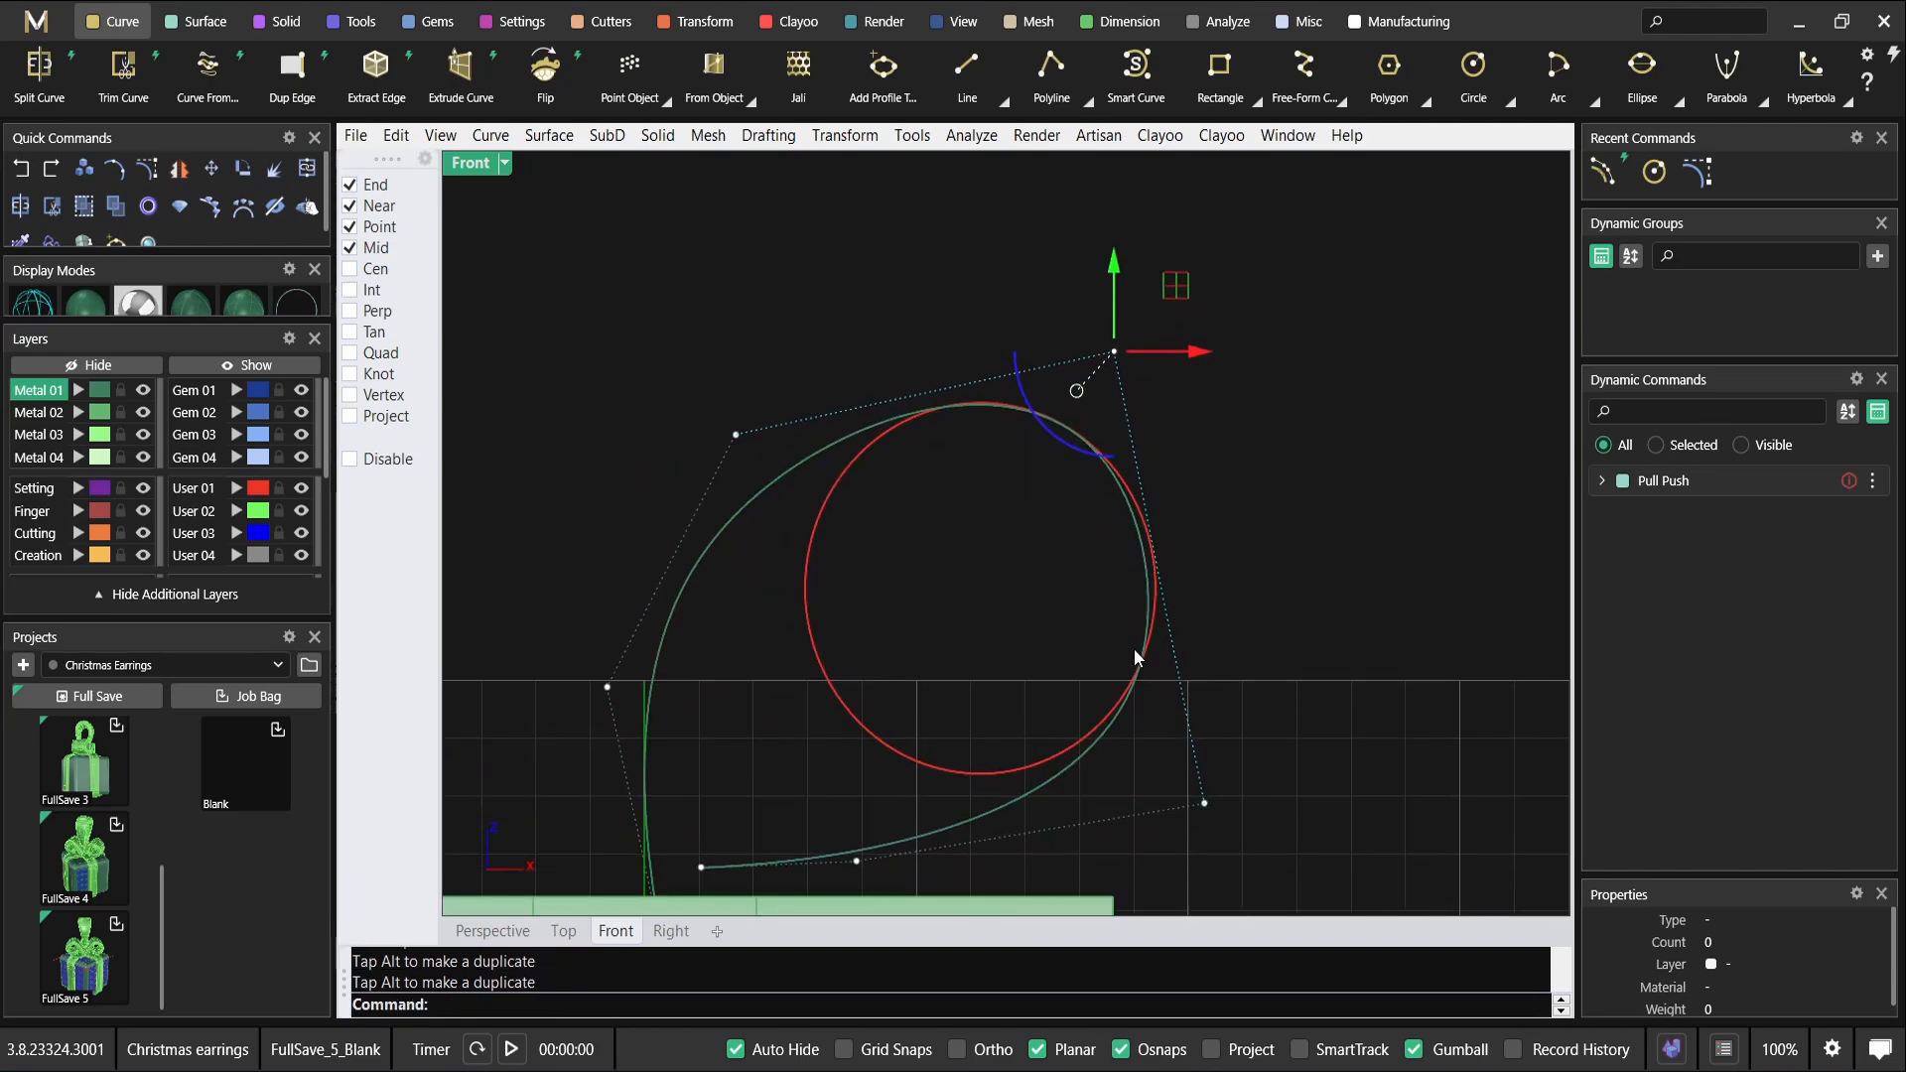
Nudge the bow loop's lower outer control point slightly upward and finish the control-point editing.
click(1159, 577)
drag(1235, 516, 1238, 506)
scroll(1237, 502, down, 2)
key(Escape)
key(Escape)
Delete the guide circle on the User 01 layer, keeping the reshaped bow-loop curve.
scroll(1201, 498, down, 4)
click(1032, 679)
key(Escape)
scroll(1024, 581, down, 4)
click(1004, 549)
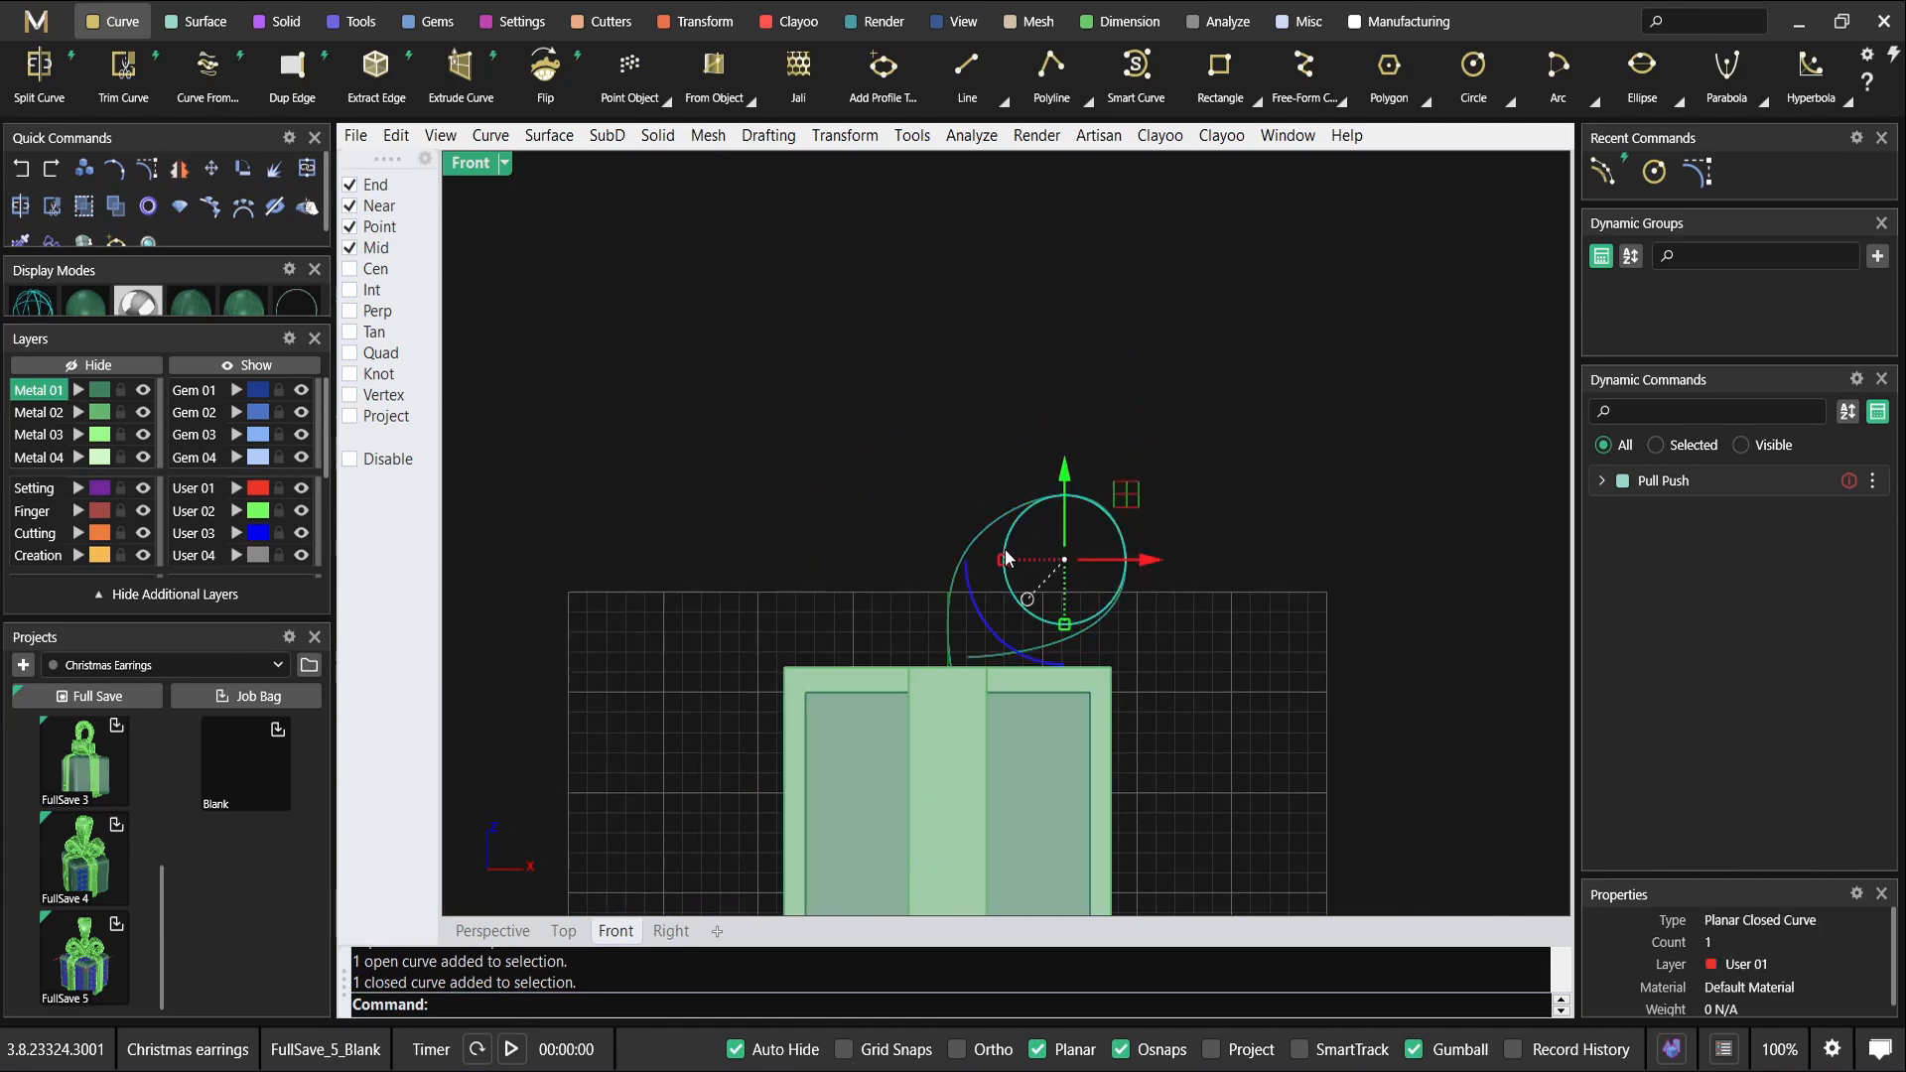
scroll(1011, 546, up, 4)
key(Escape)
click(1001, 558)
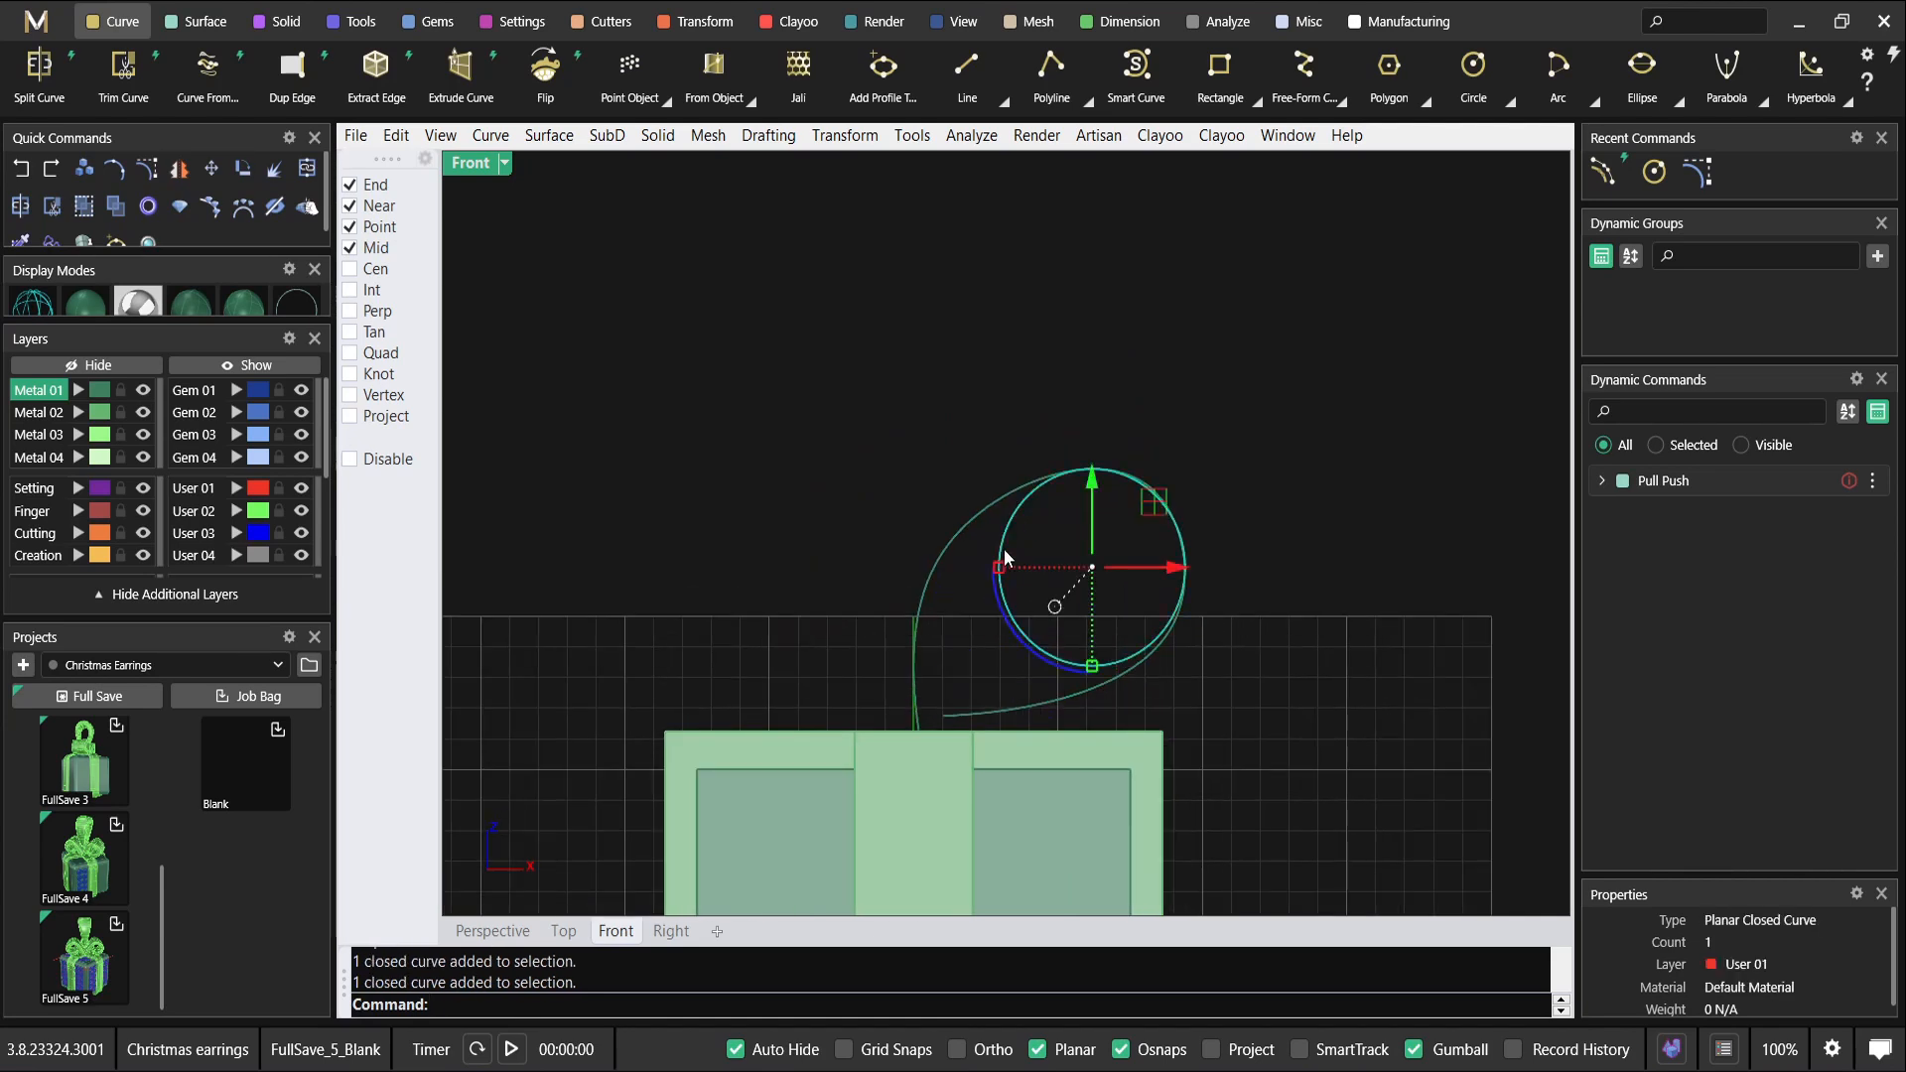
key(Delete)
Select the bow-loop curve and restore the four-viewport layout to view it above the box.
click(987, 504)
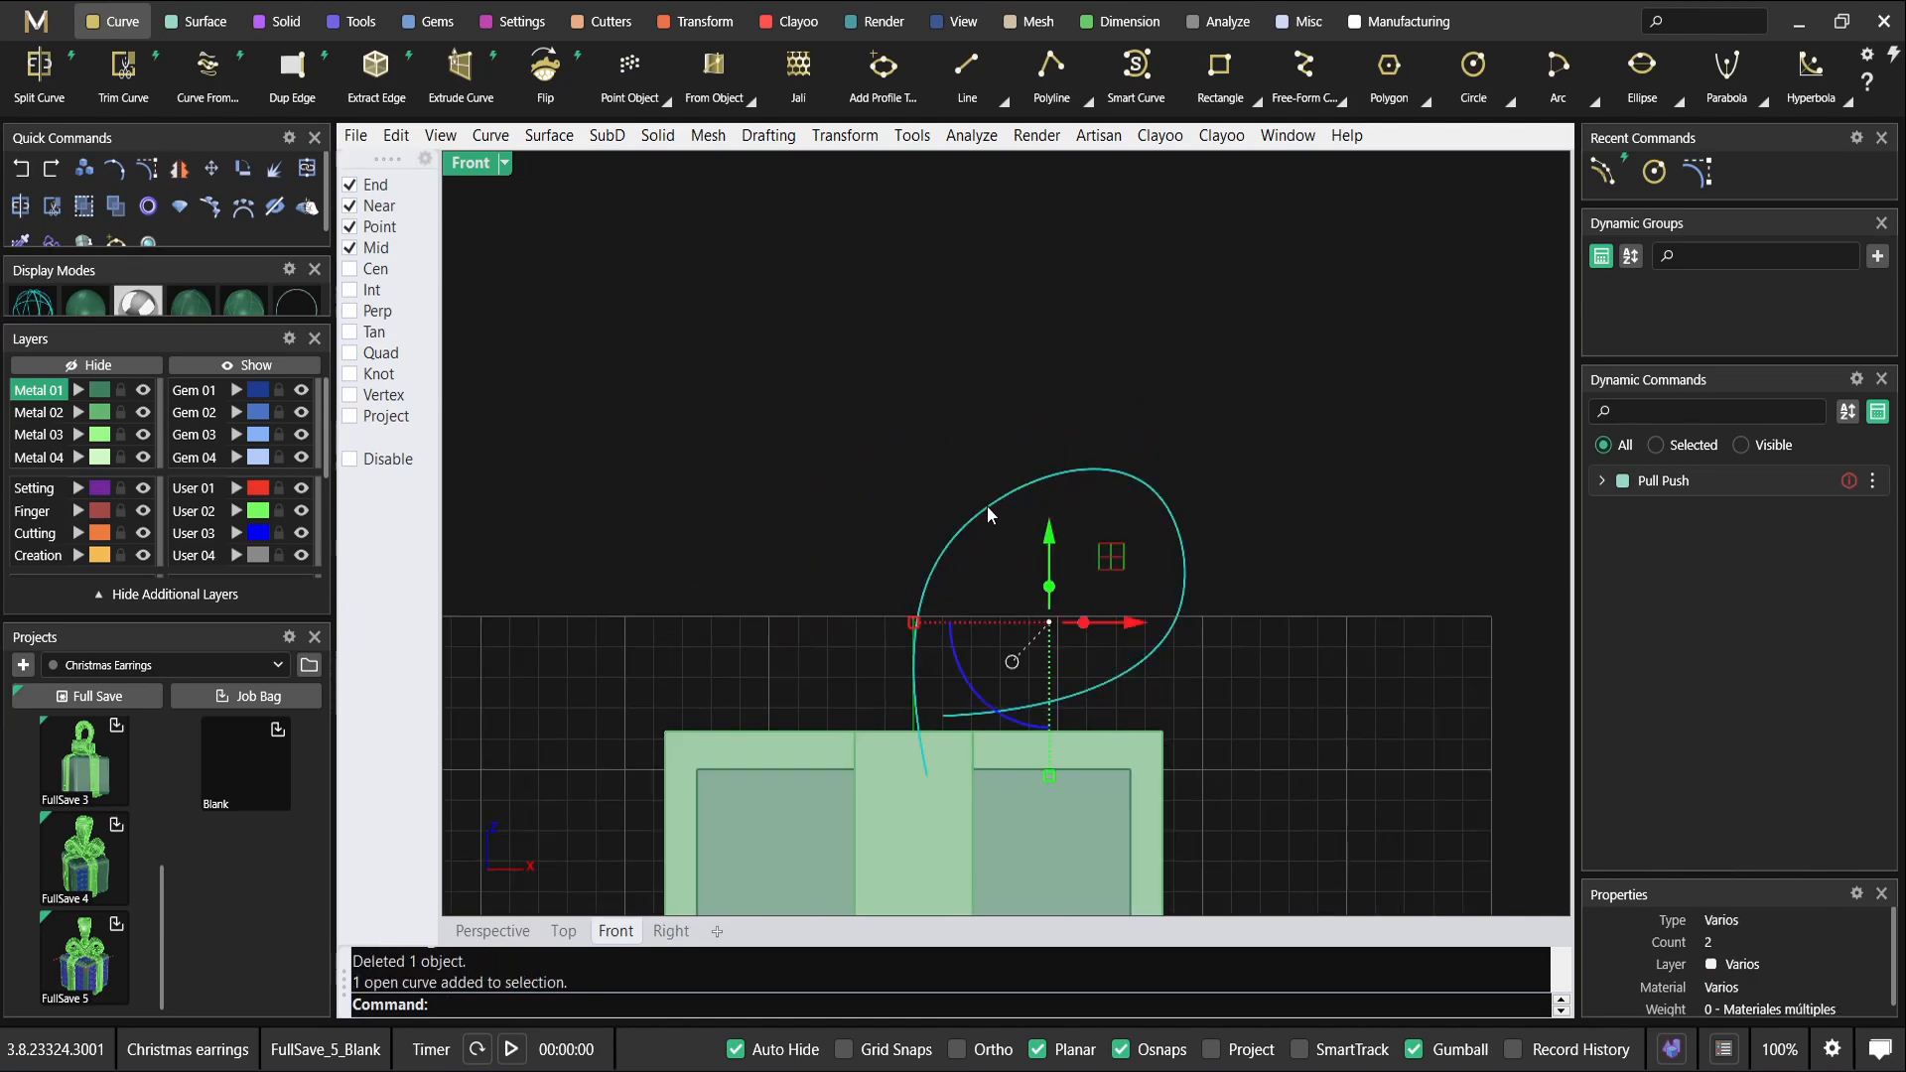
scroll(996, 641, up, 2)
right_drag(997, 642, 993, 551)
scroll(971, 502, down, 4)
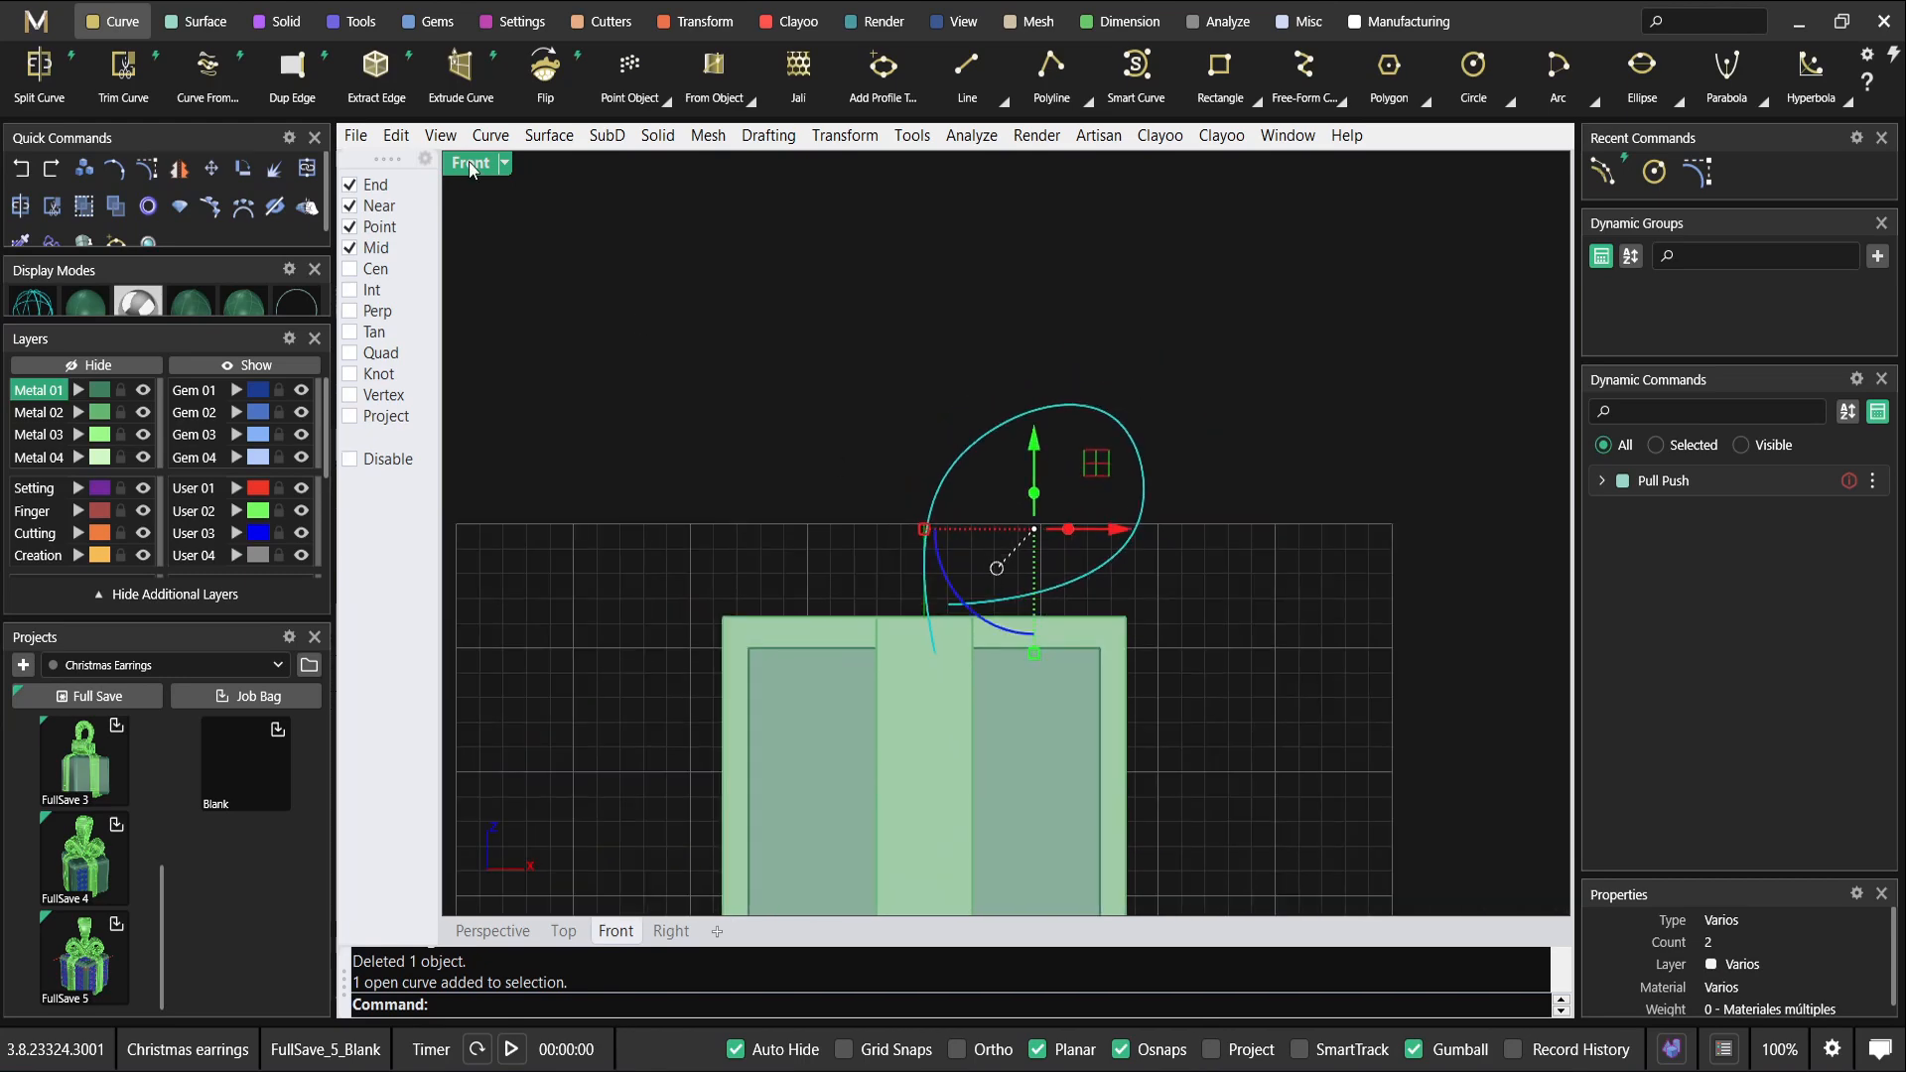
double_click(471, 161)
right_drag(1279, 350, 1033, 318)
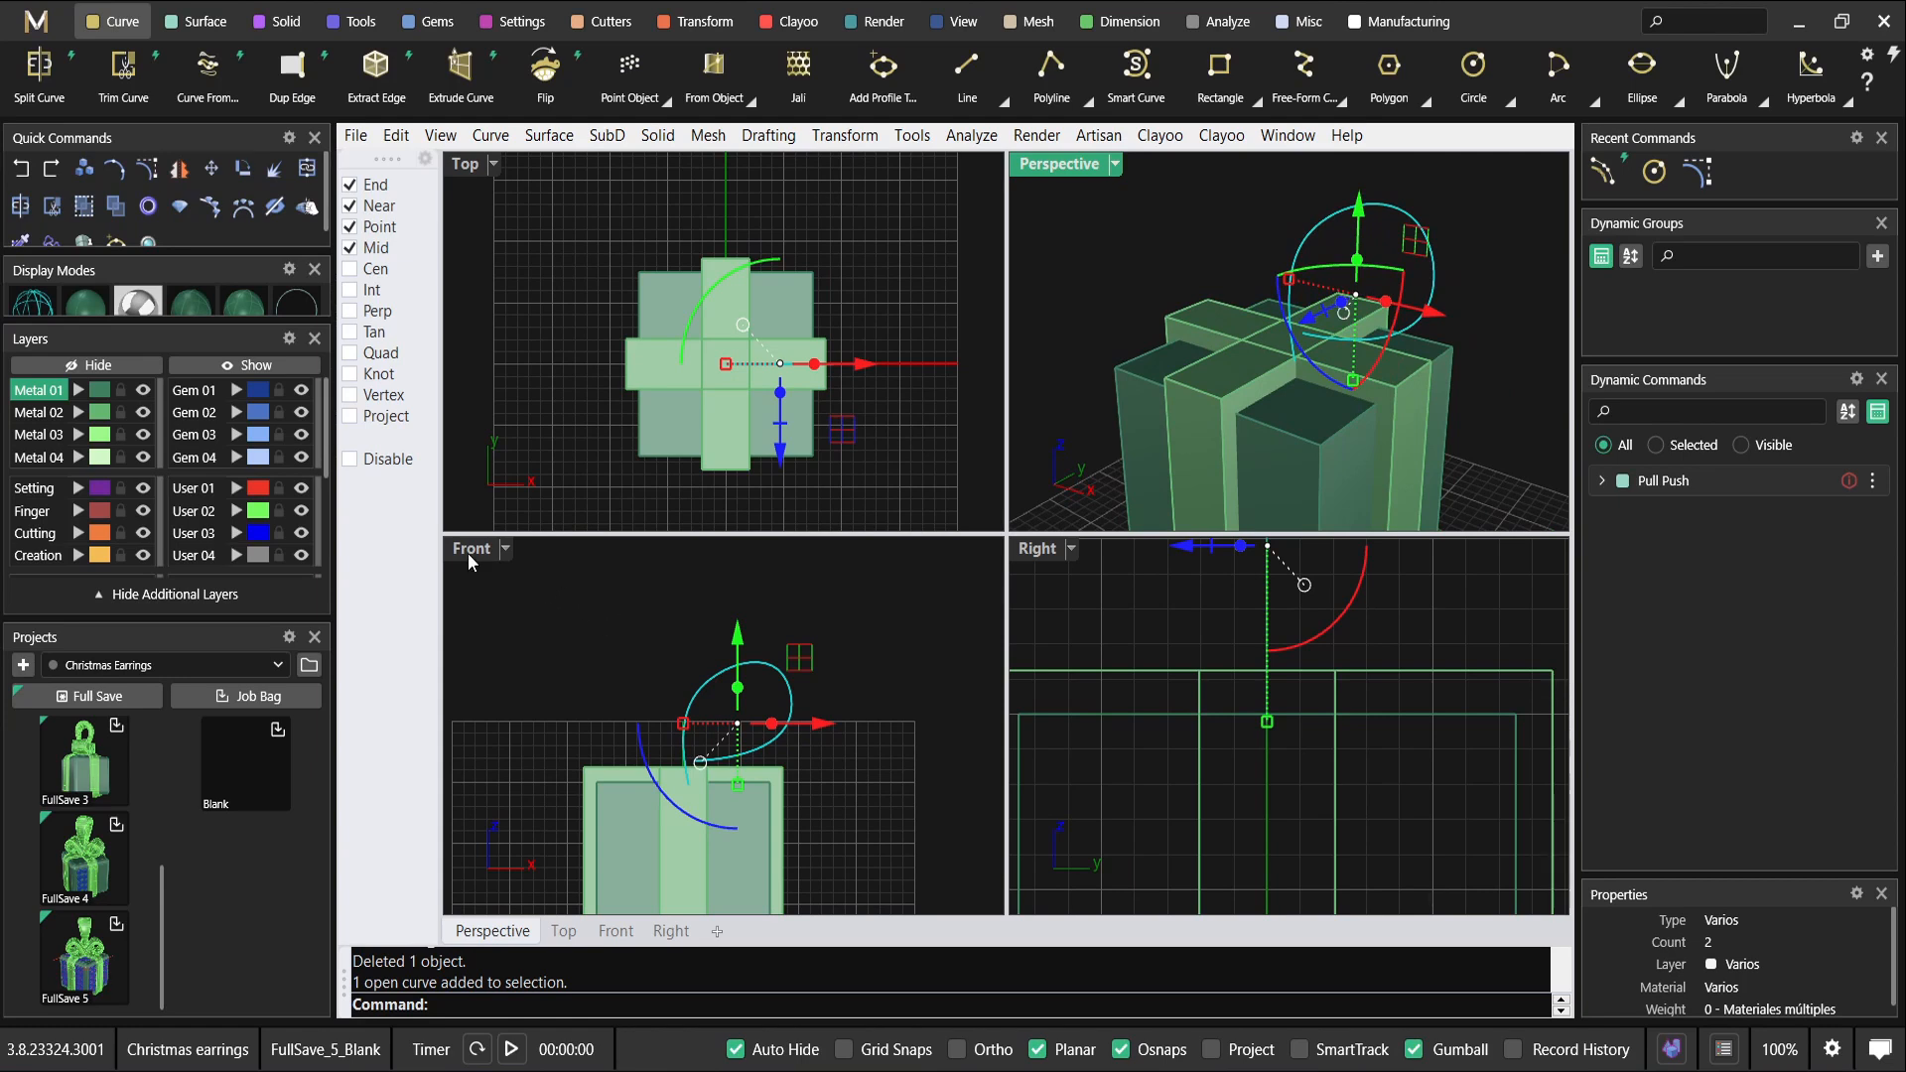
scroll(738, 686, down, 4)
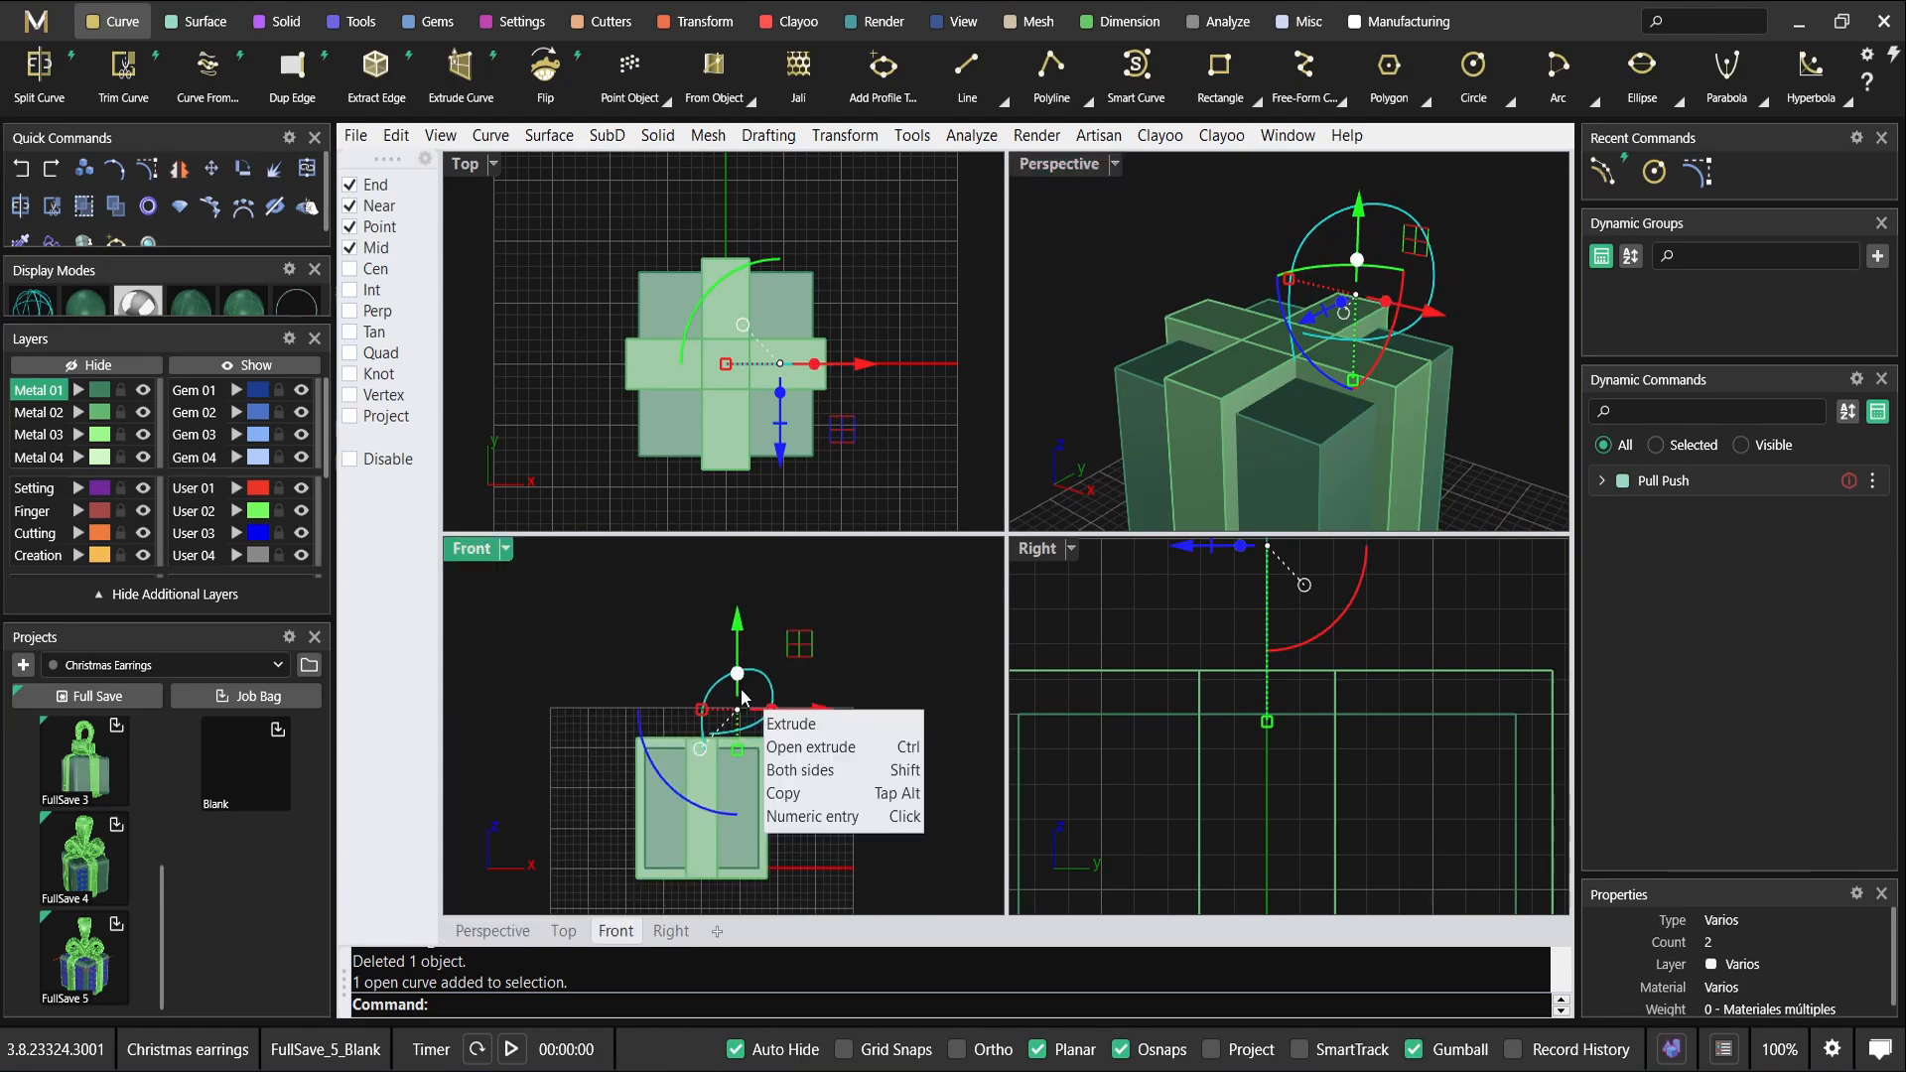
Offset the bow-loop curve inward by 1.1 mm in the Front view, using the Sharp corner style.
right_drag(796, 679, 772, 652)
right_drag(1386, 301, 1518, 253)
scroll(671, 622, up, 6)
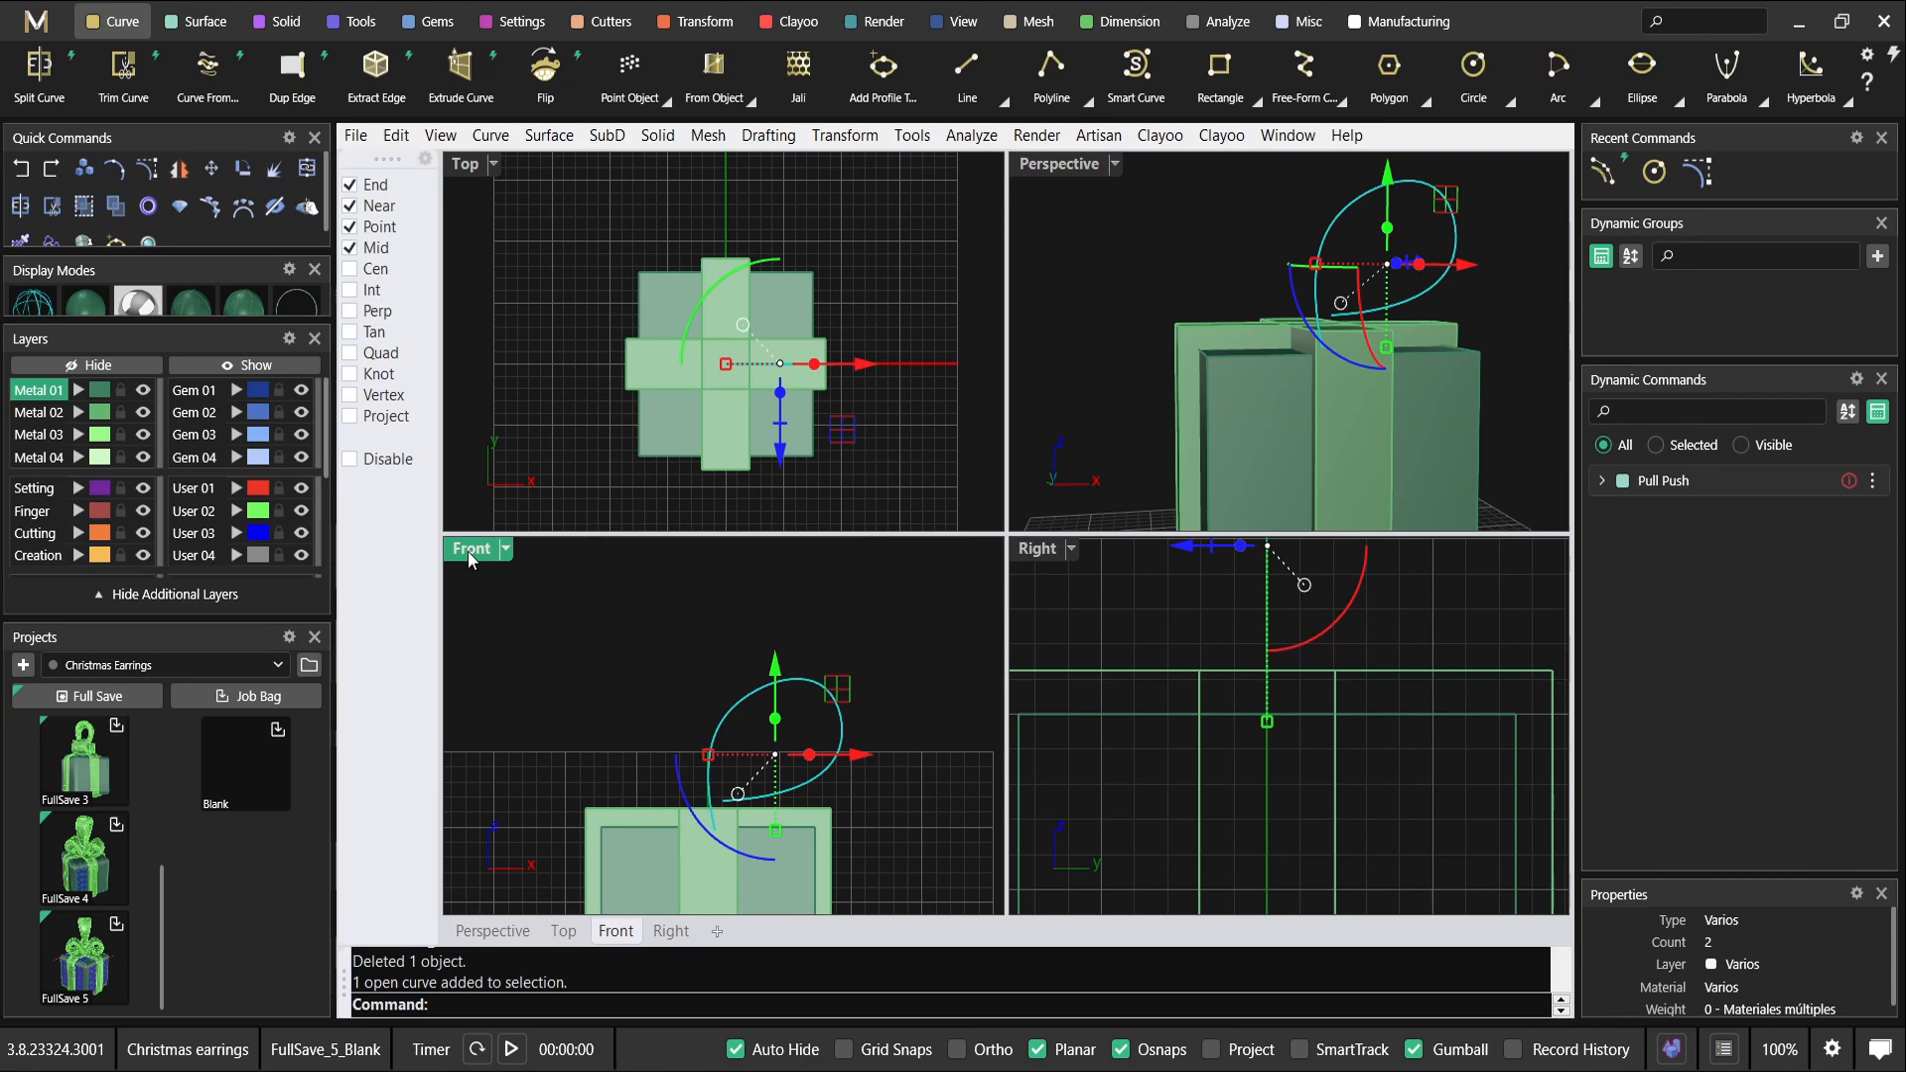
double_click(470, 552)
scroll(1124, 439, up, 4)
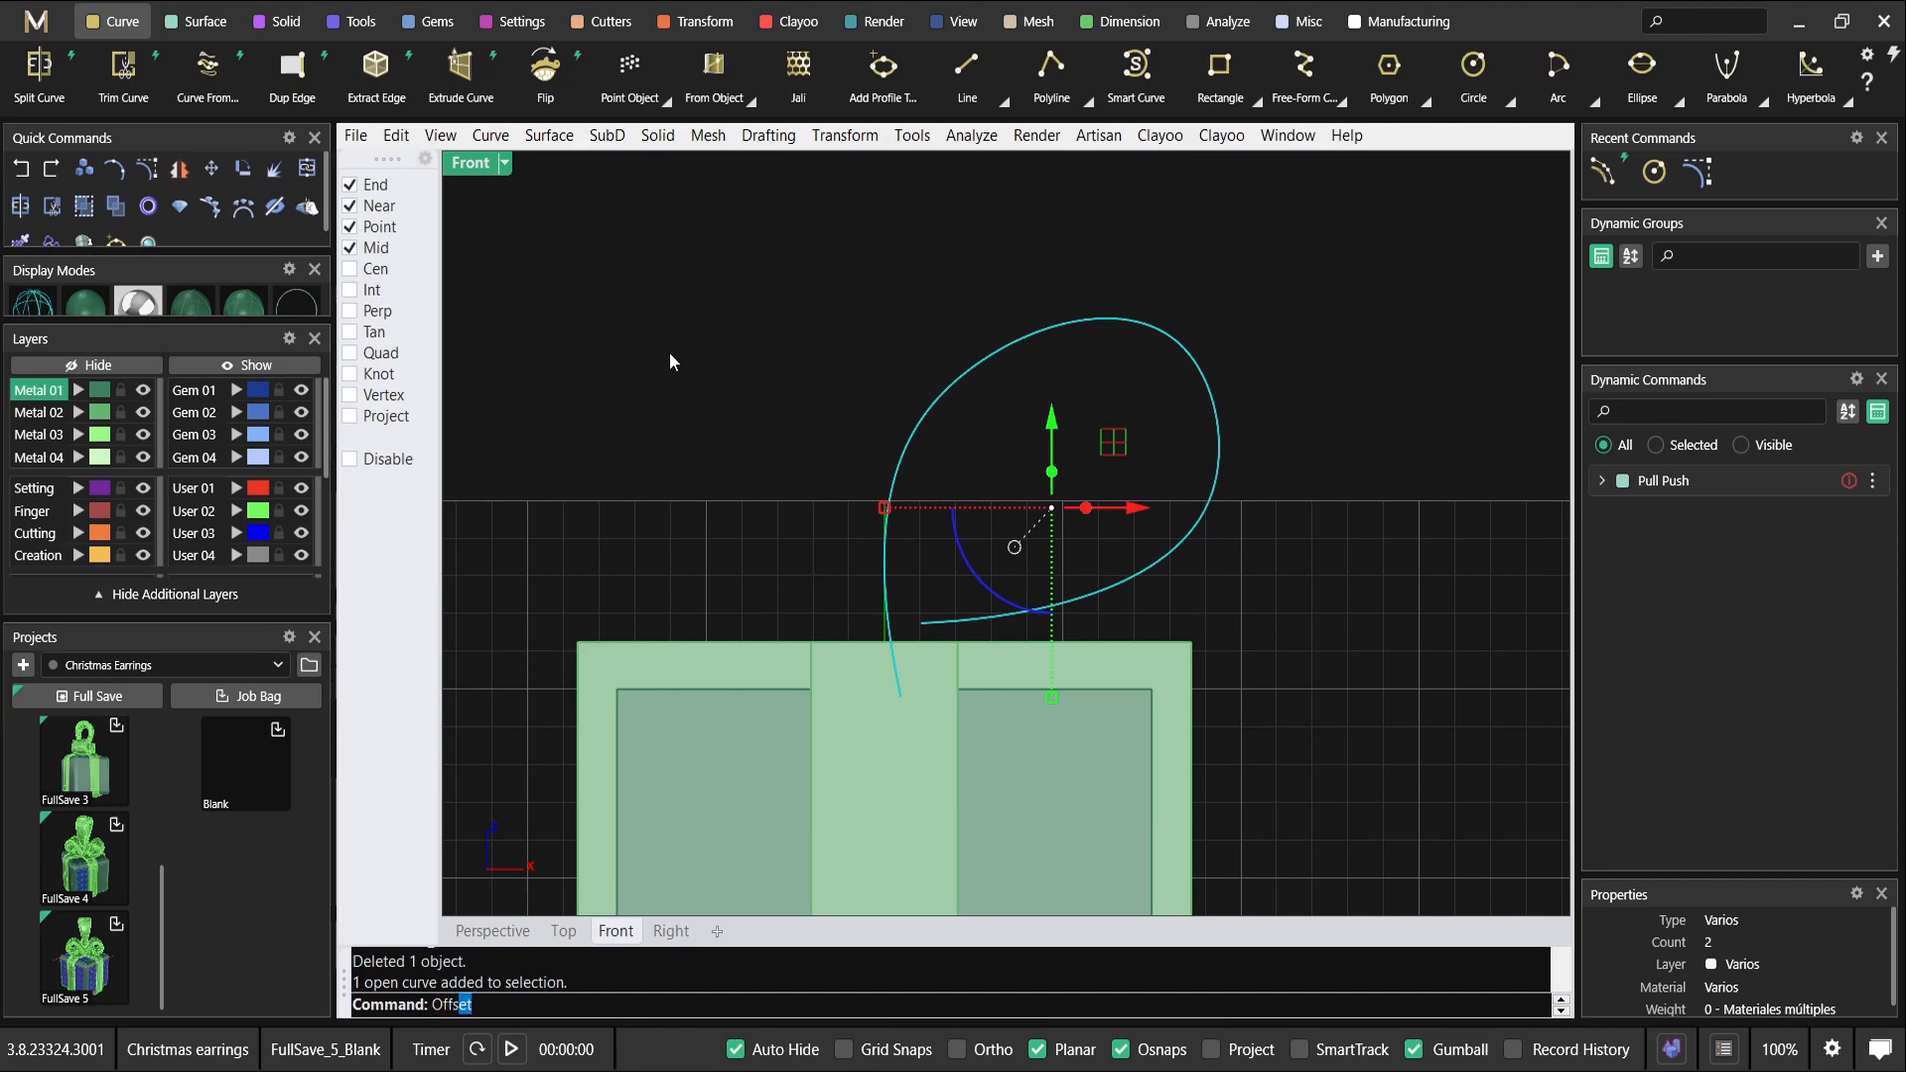
key(Return)
key(Escape)
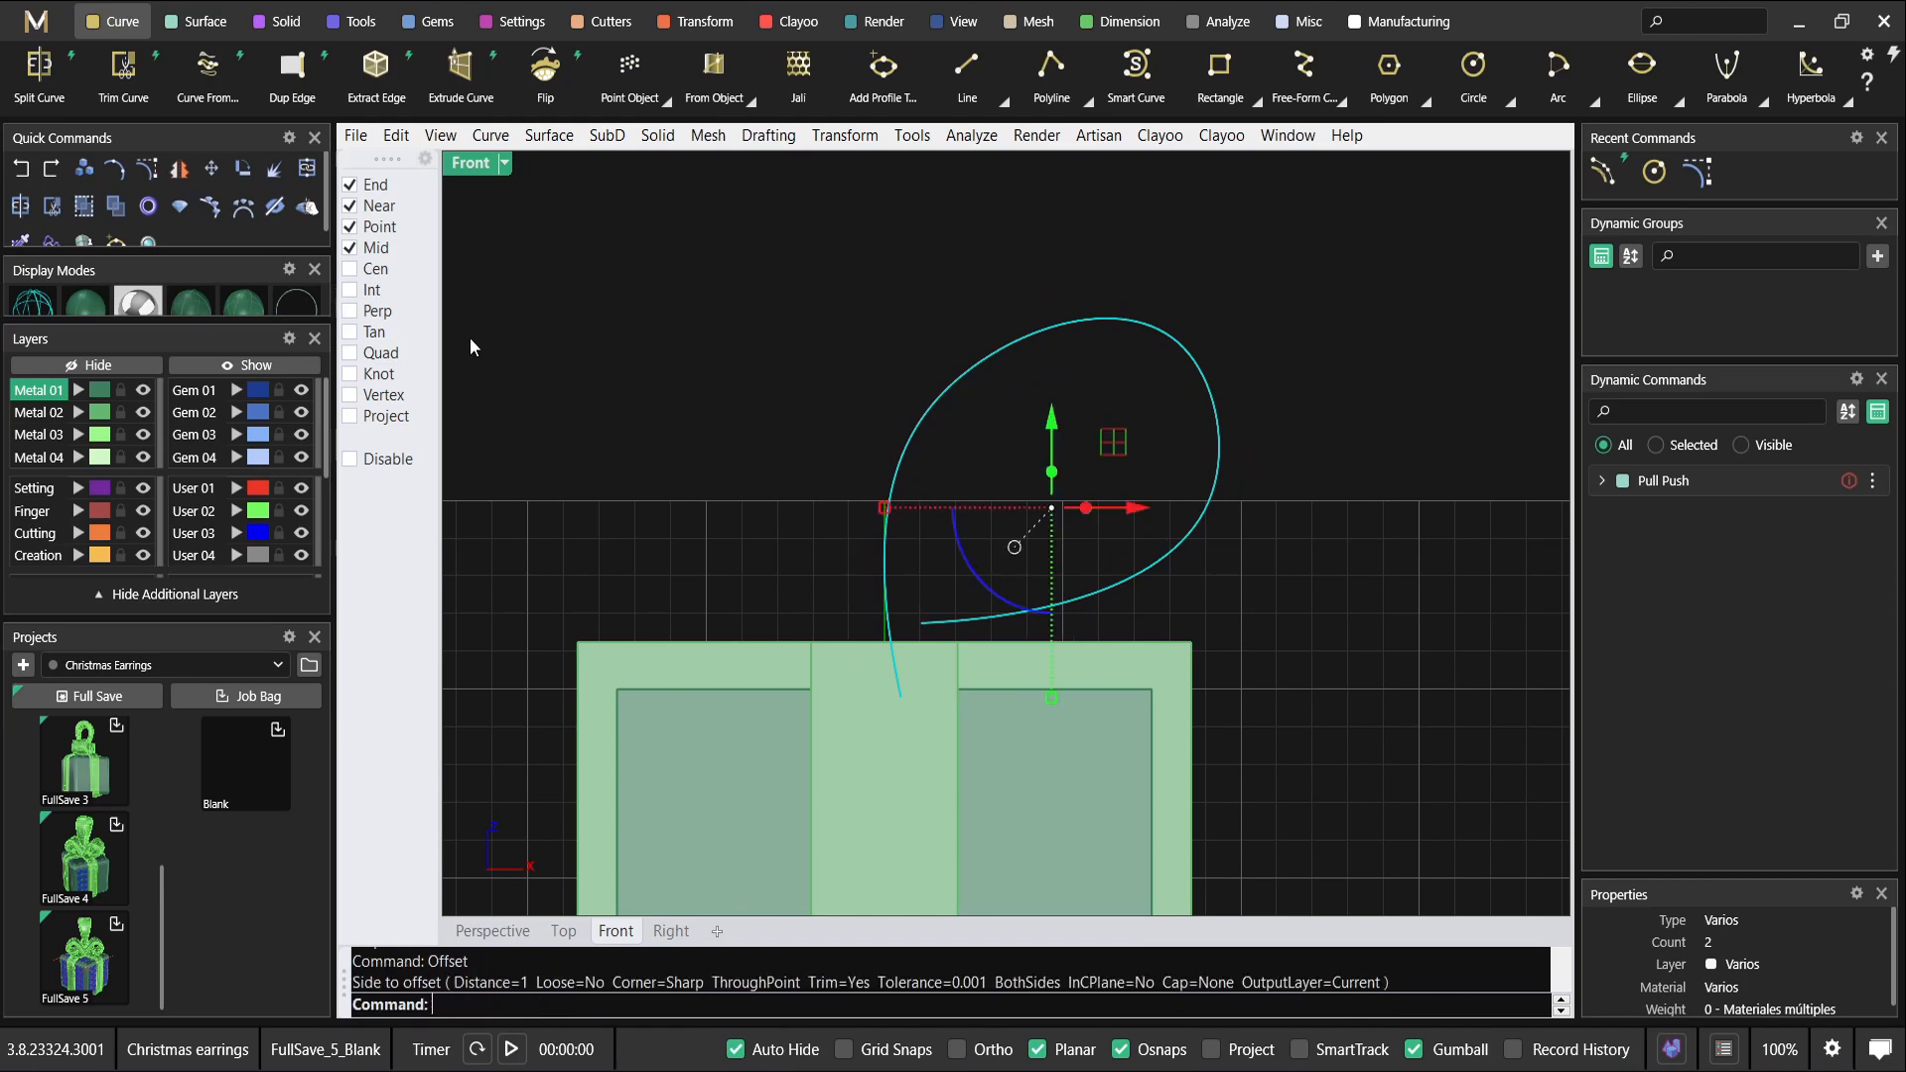
scroll(208, 74, up, 3)
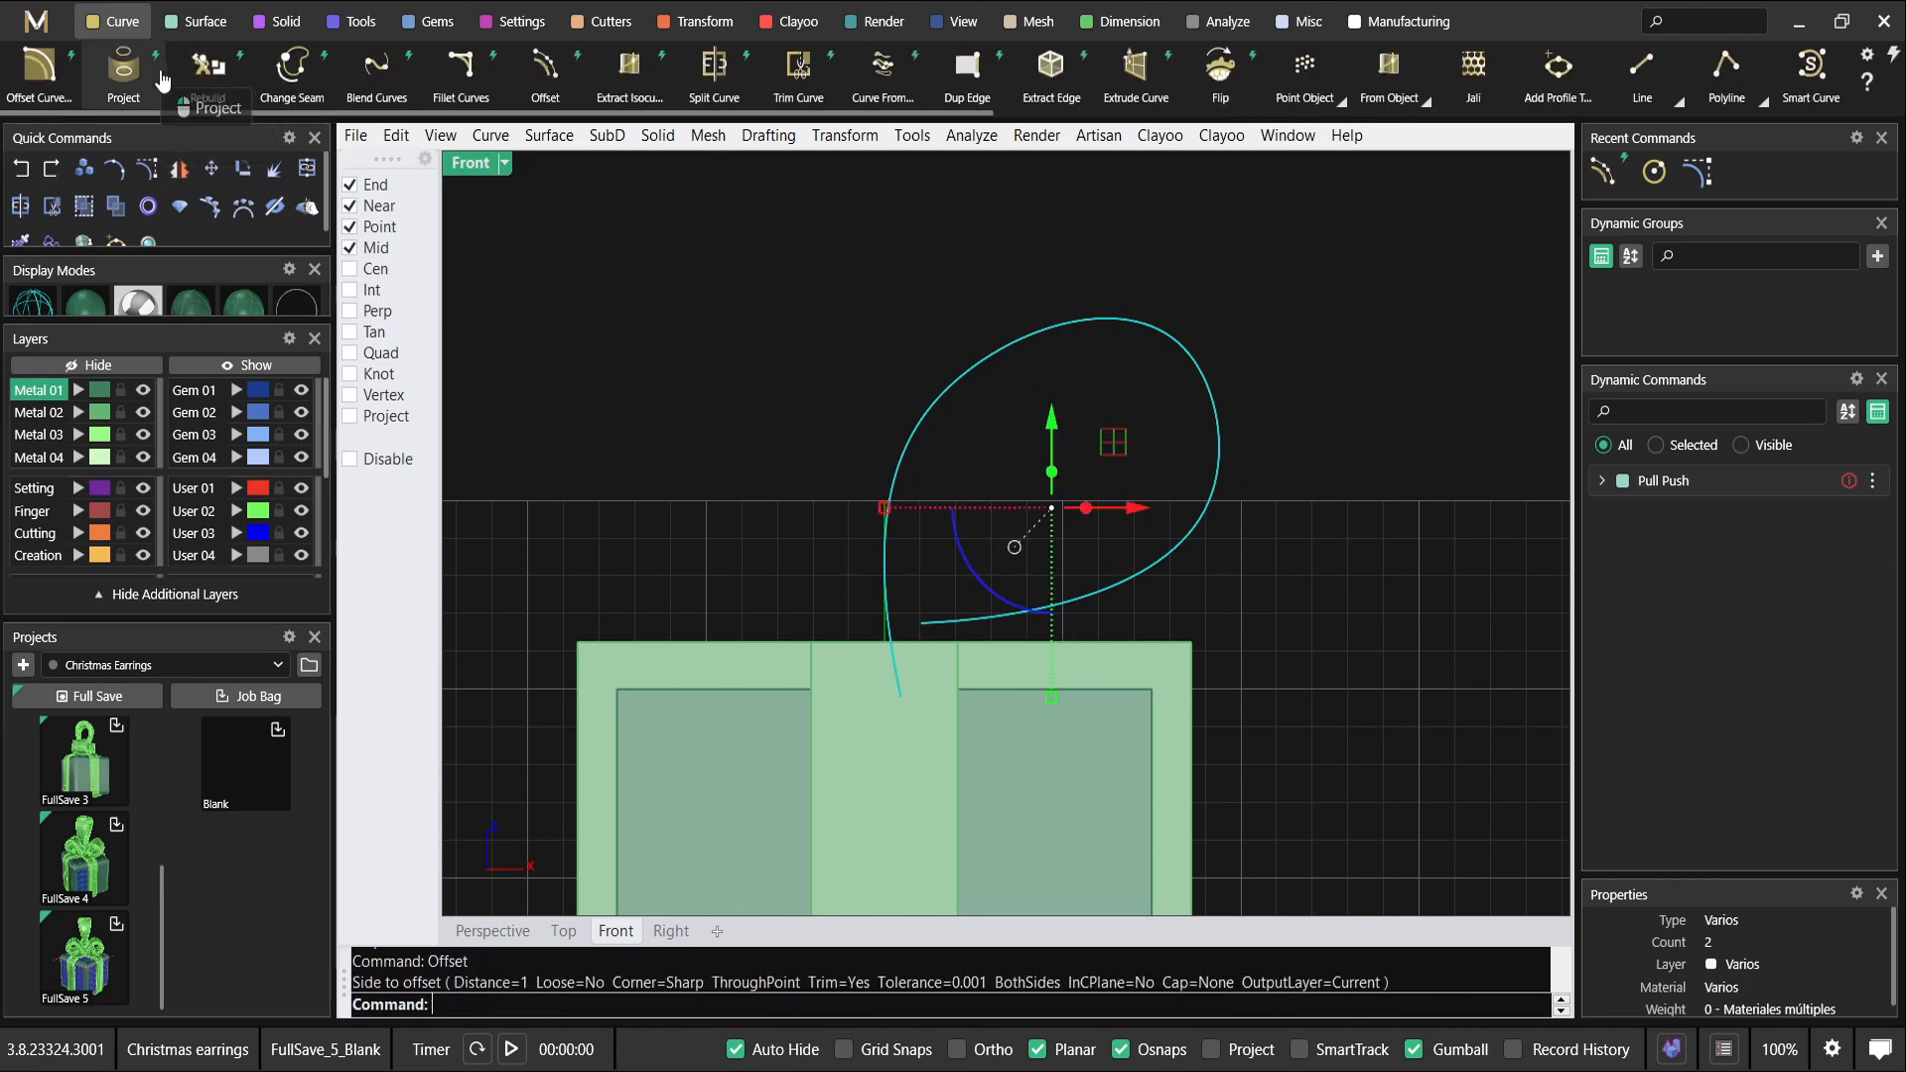
click(547, 79)
drag(1080, 632, 1063, 563)
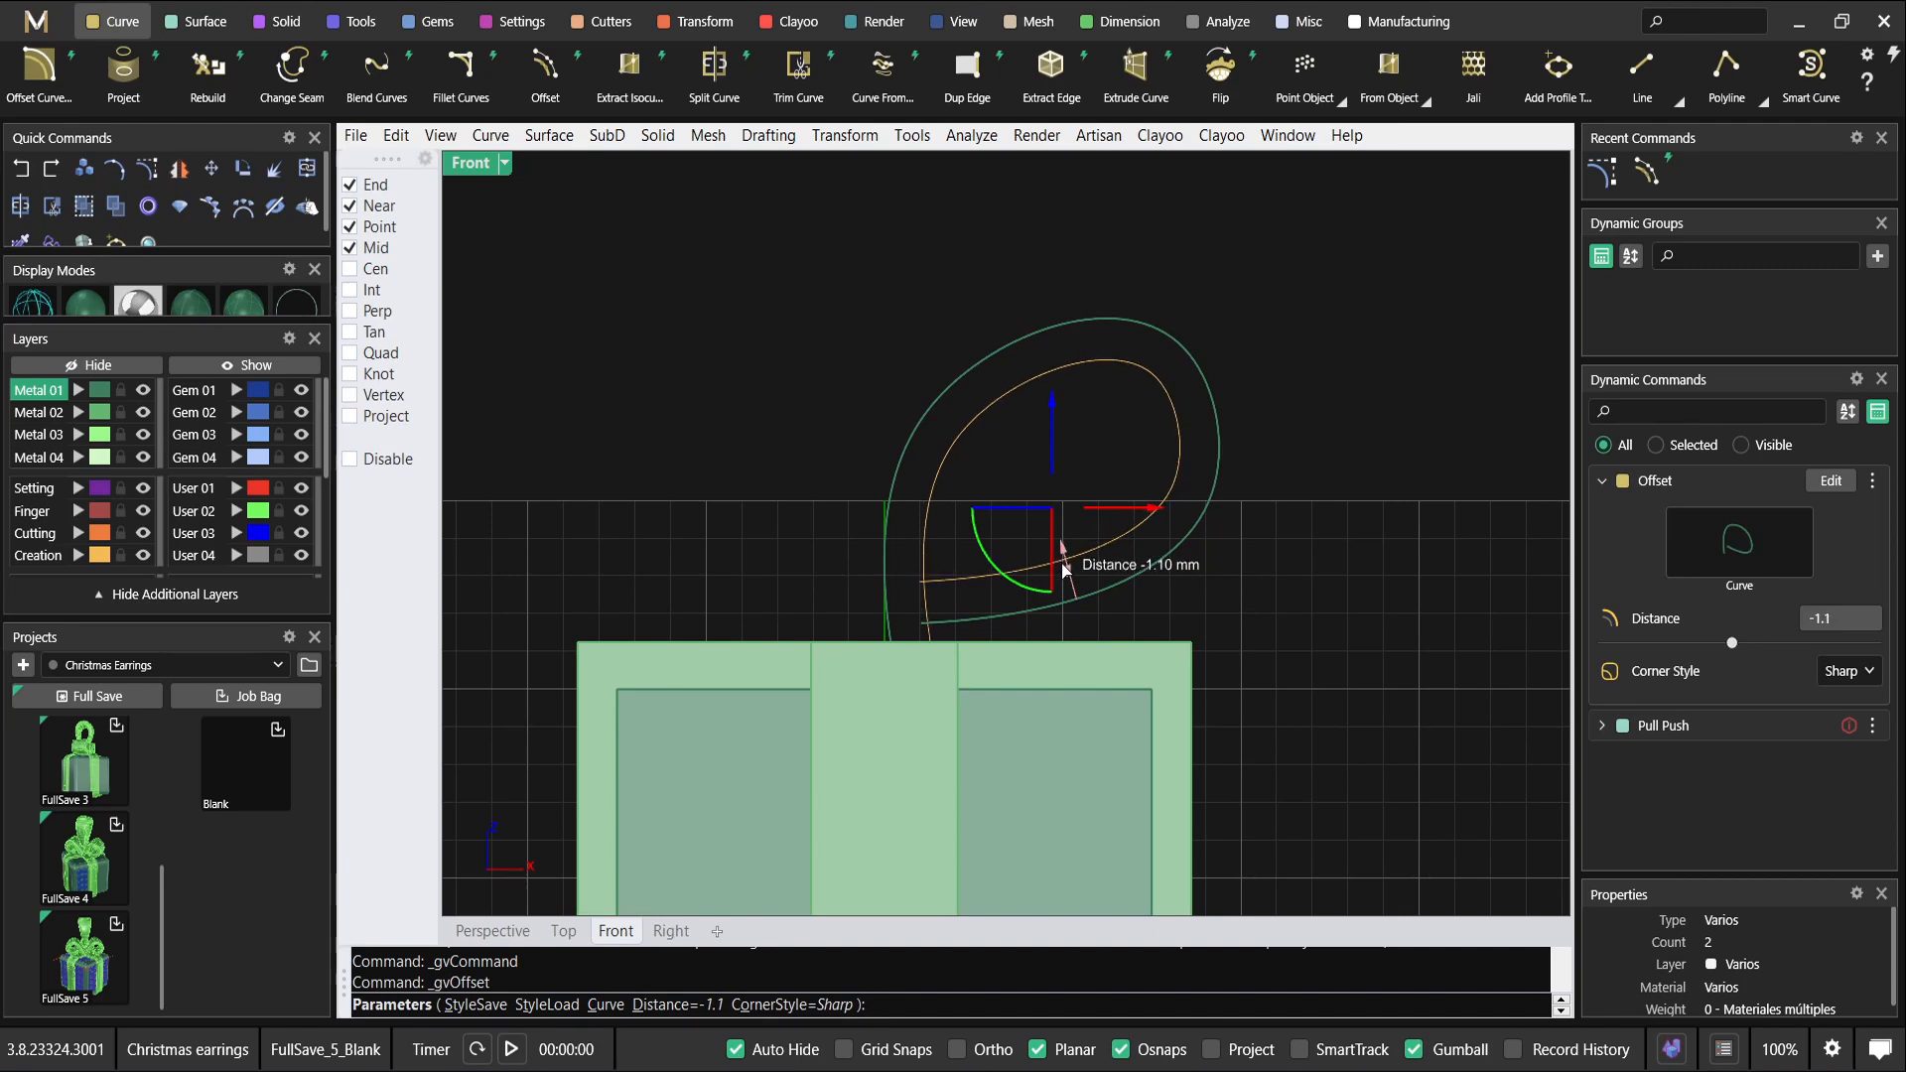
right_click(1043, 558)
Draw a short line across both bow-loop curves near their inner free ends, just above the box.
click(943, 504)
right_drag(996, 575, 926, 578)
scroll(943, 516, up, 6)
click(941, 526)
scroll(927, 544, down, 2)
scroll(967, 457, down, 2)
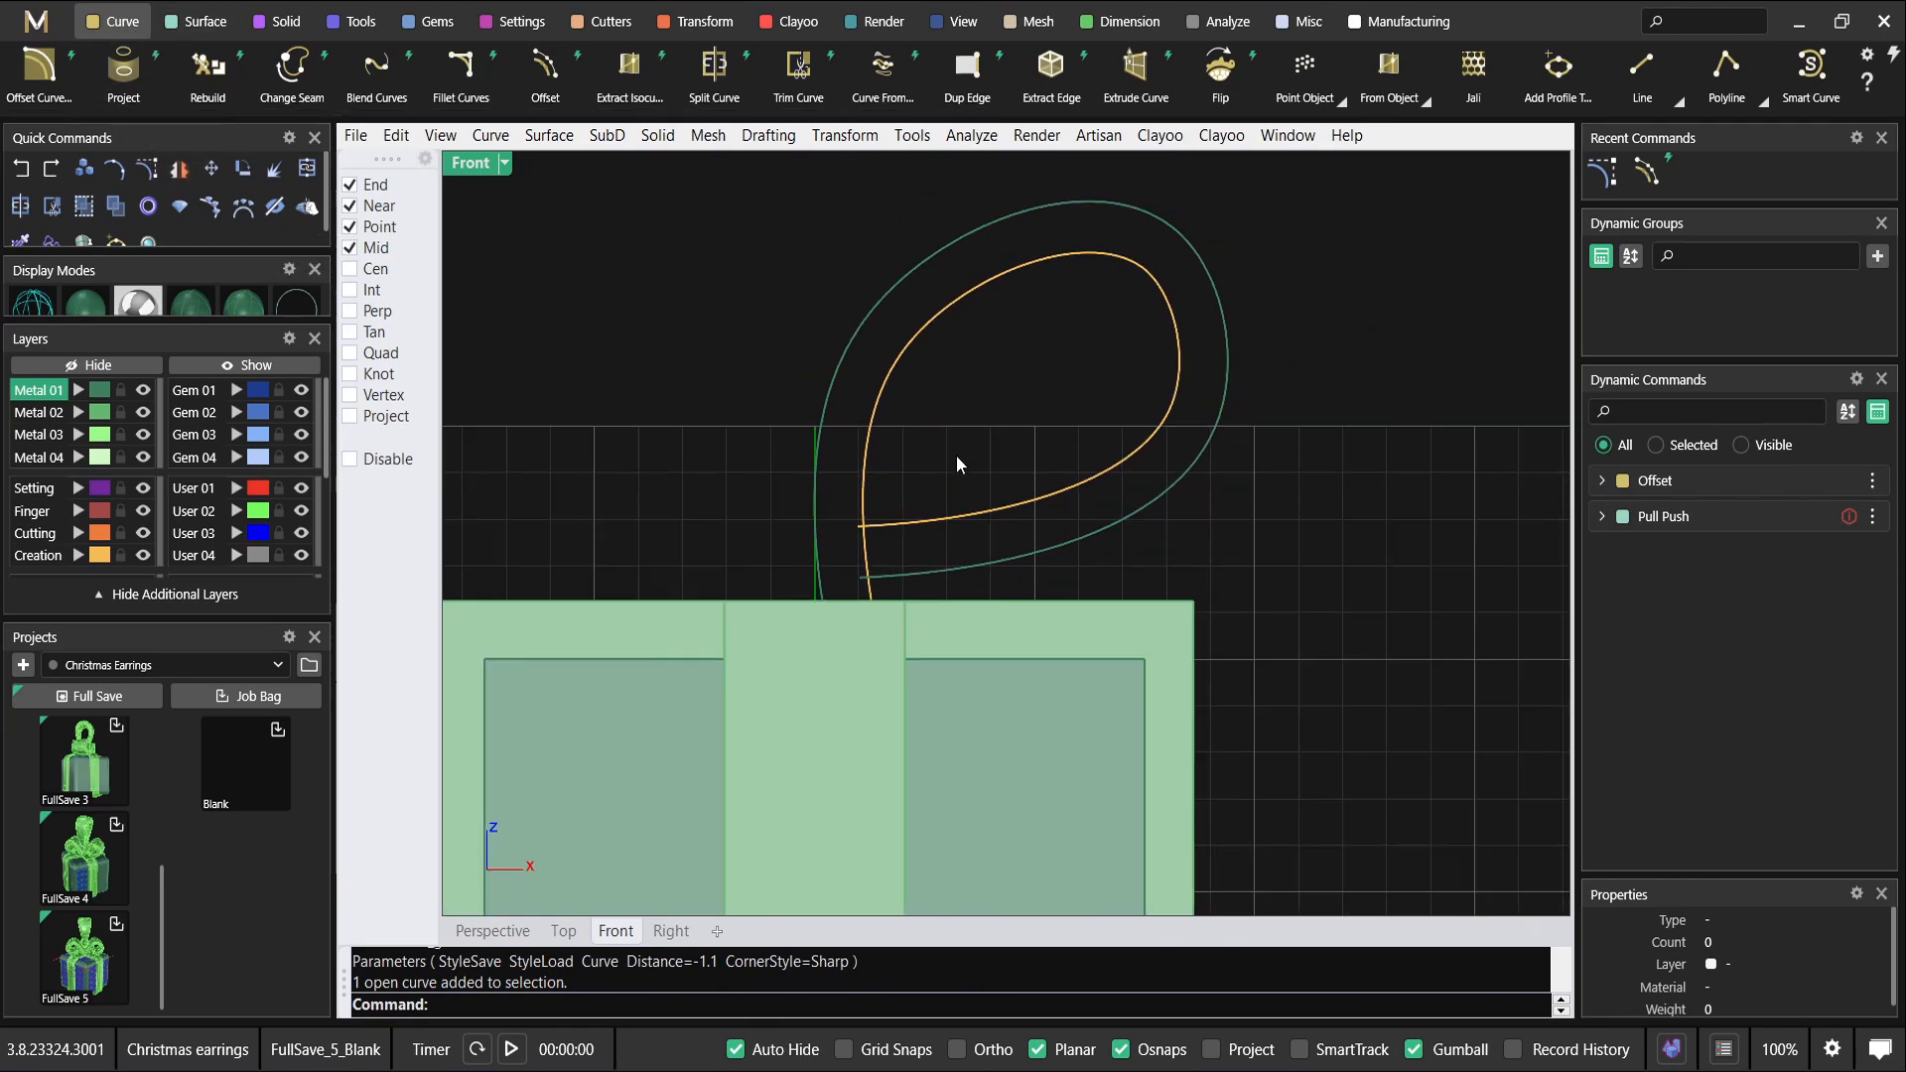
click(1641, 64)
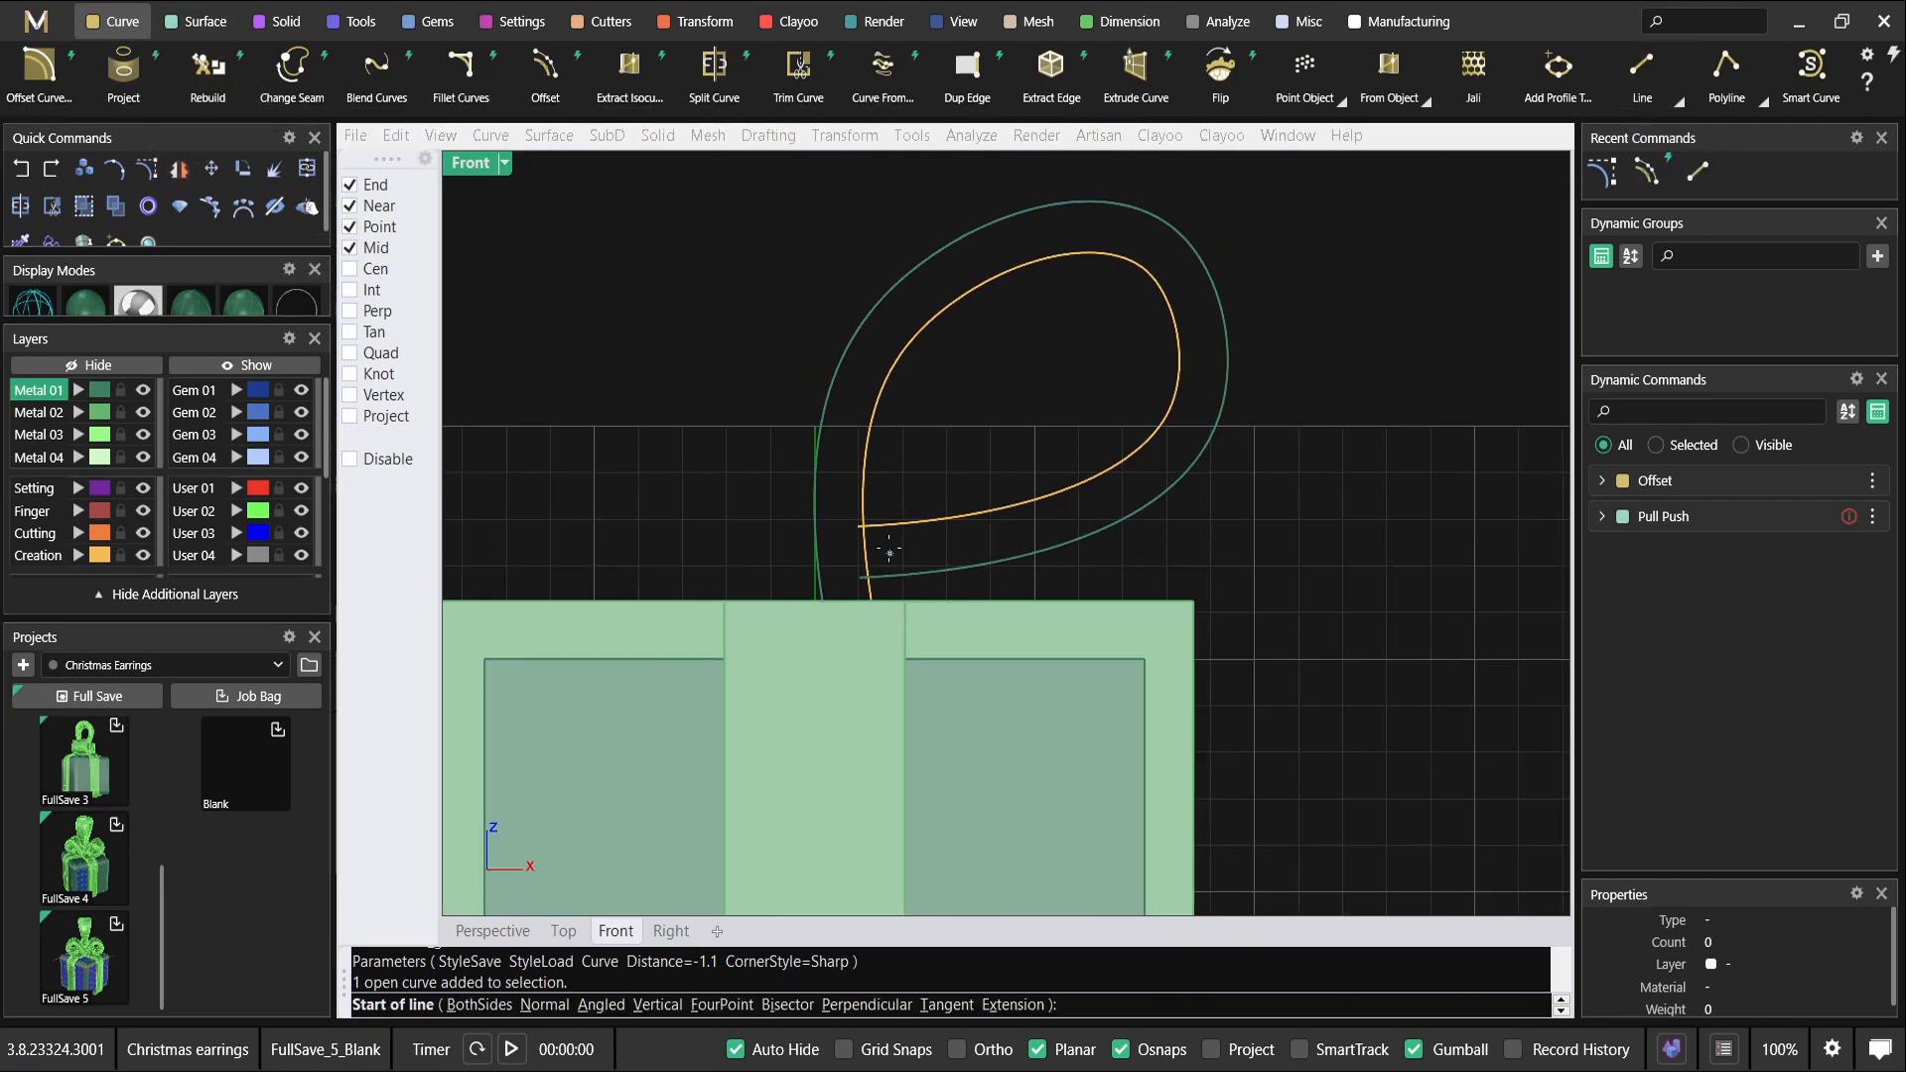
scroll(893, 536, up, 3)
click(908, 462)
click(925, 628)
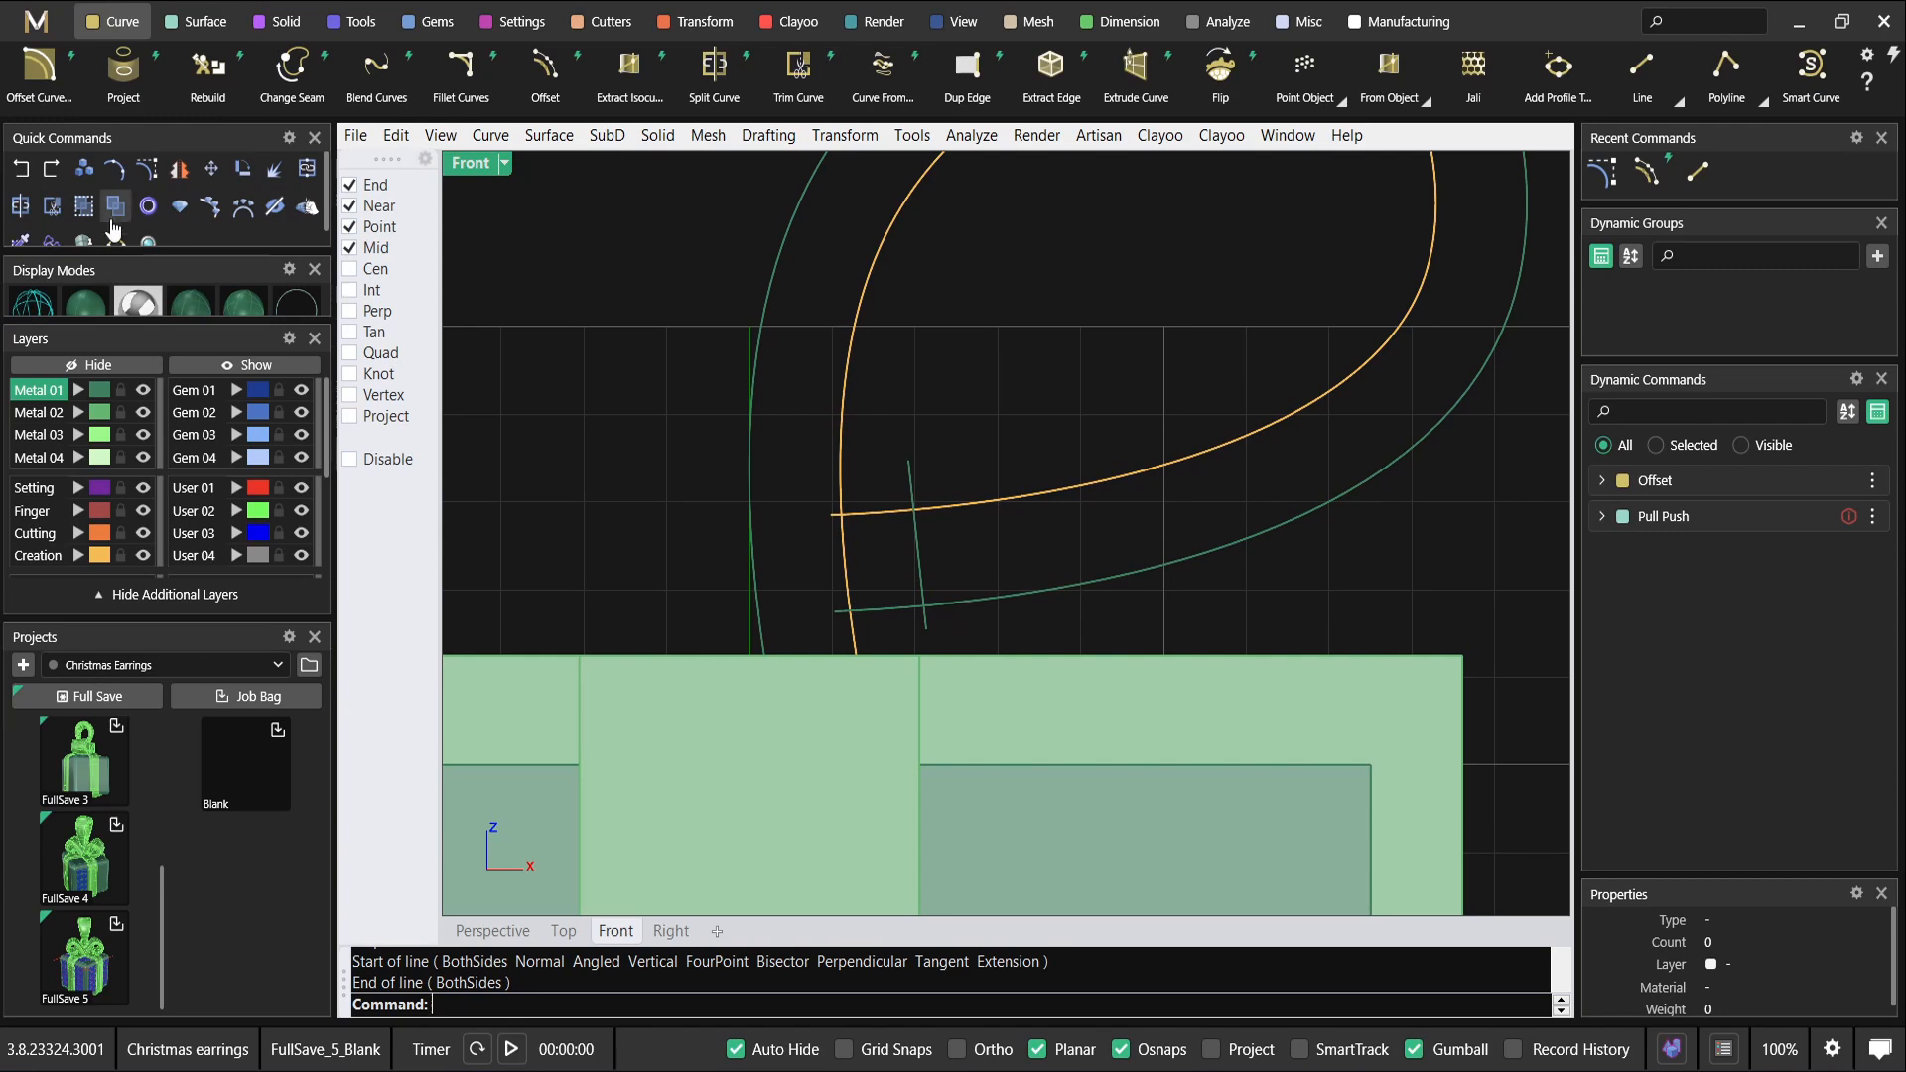
Trim the bow-loop curves and short line against each other and delete the leftover stub.
click(58, 212)
drag(991, 629, 881, 453)
right_click(886, 475)
click(892, 514)
click(910, 485)
click(892, 609)
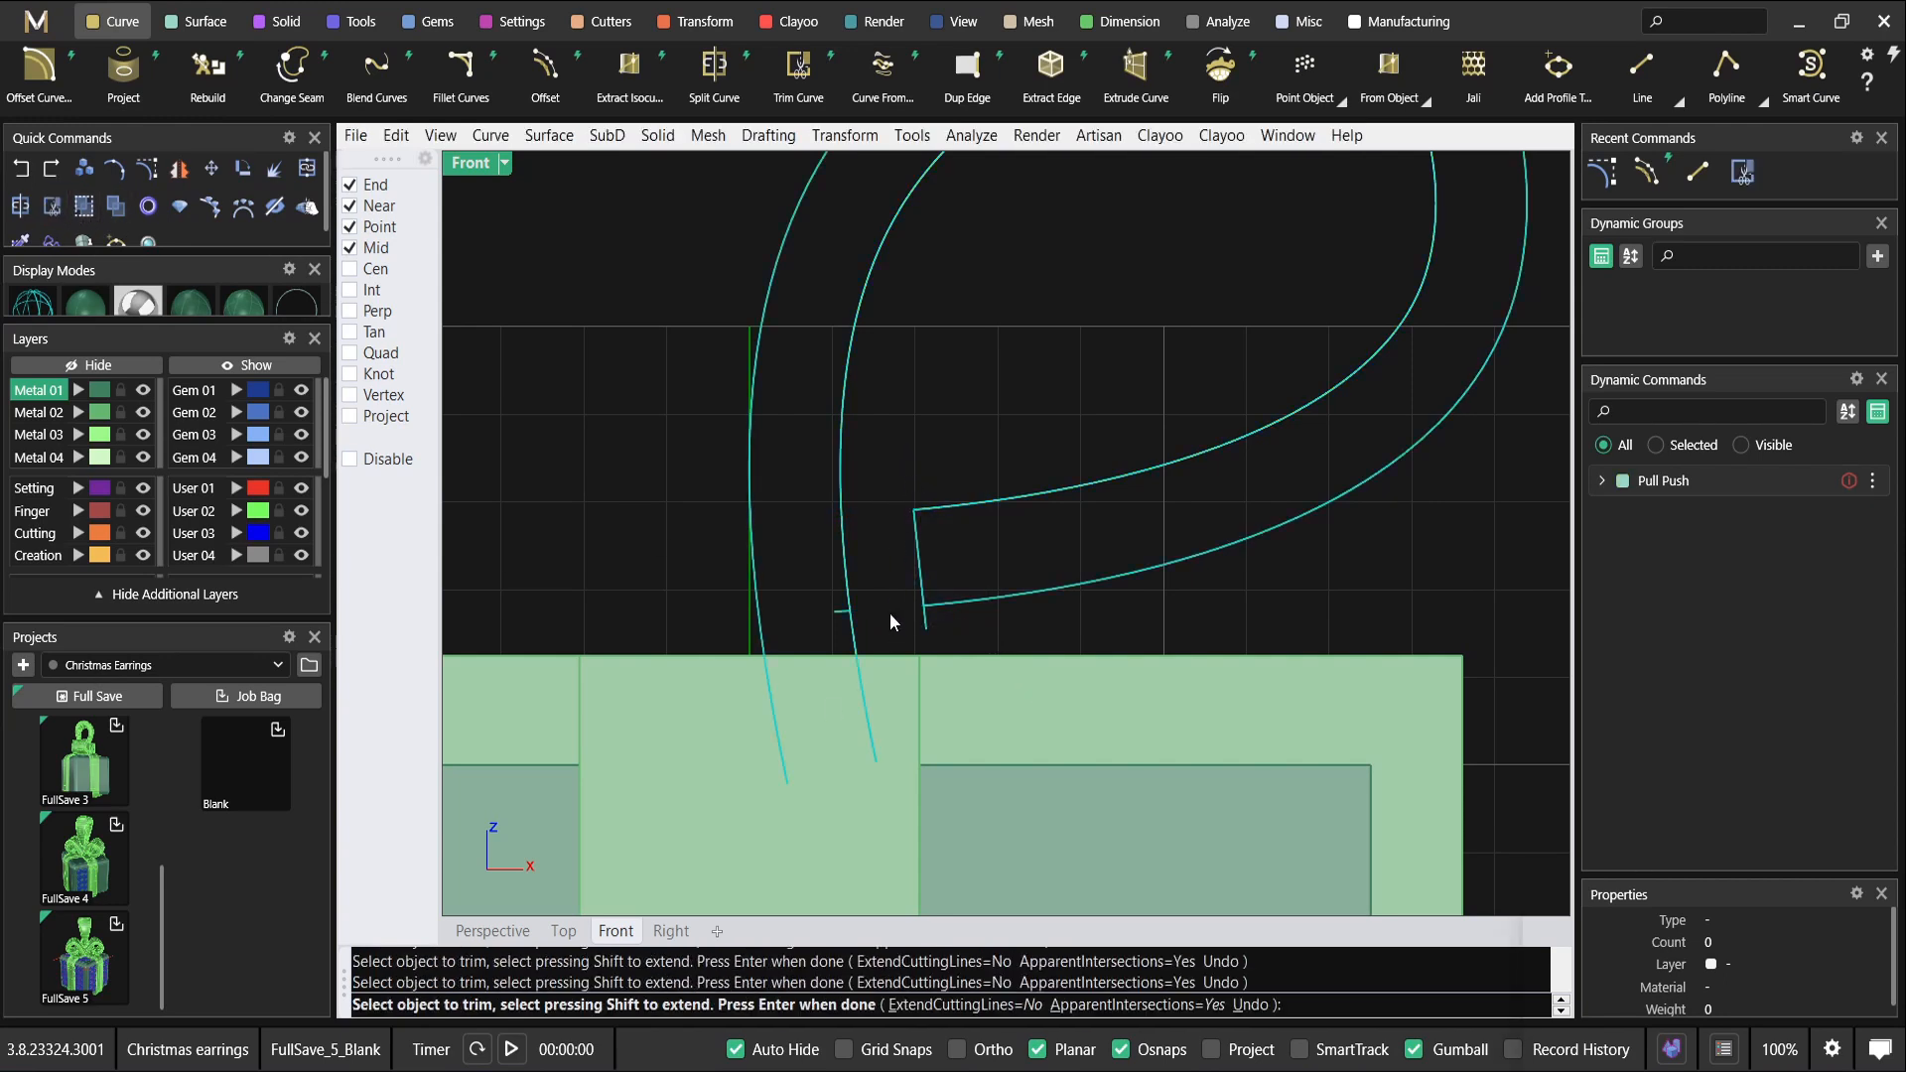
right_click(939, 605)
click(840, 614)
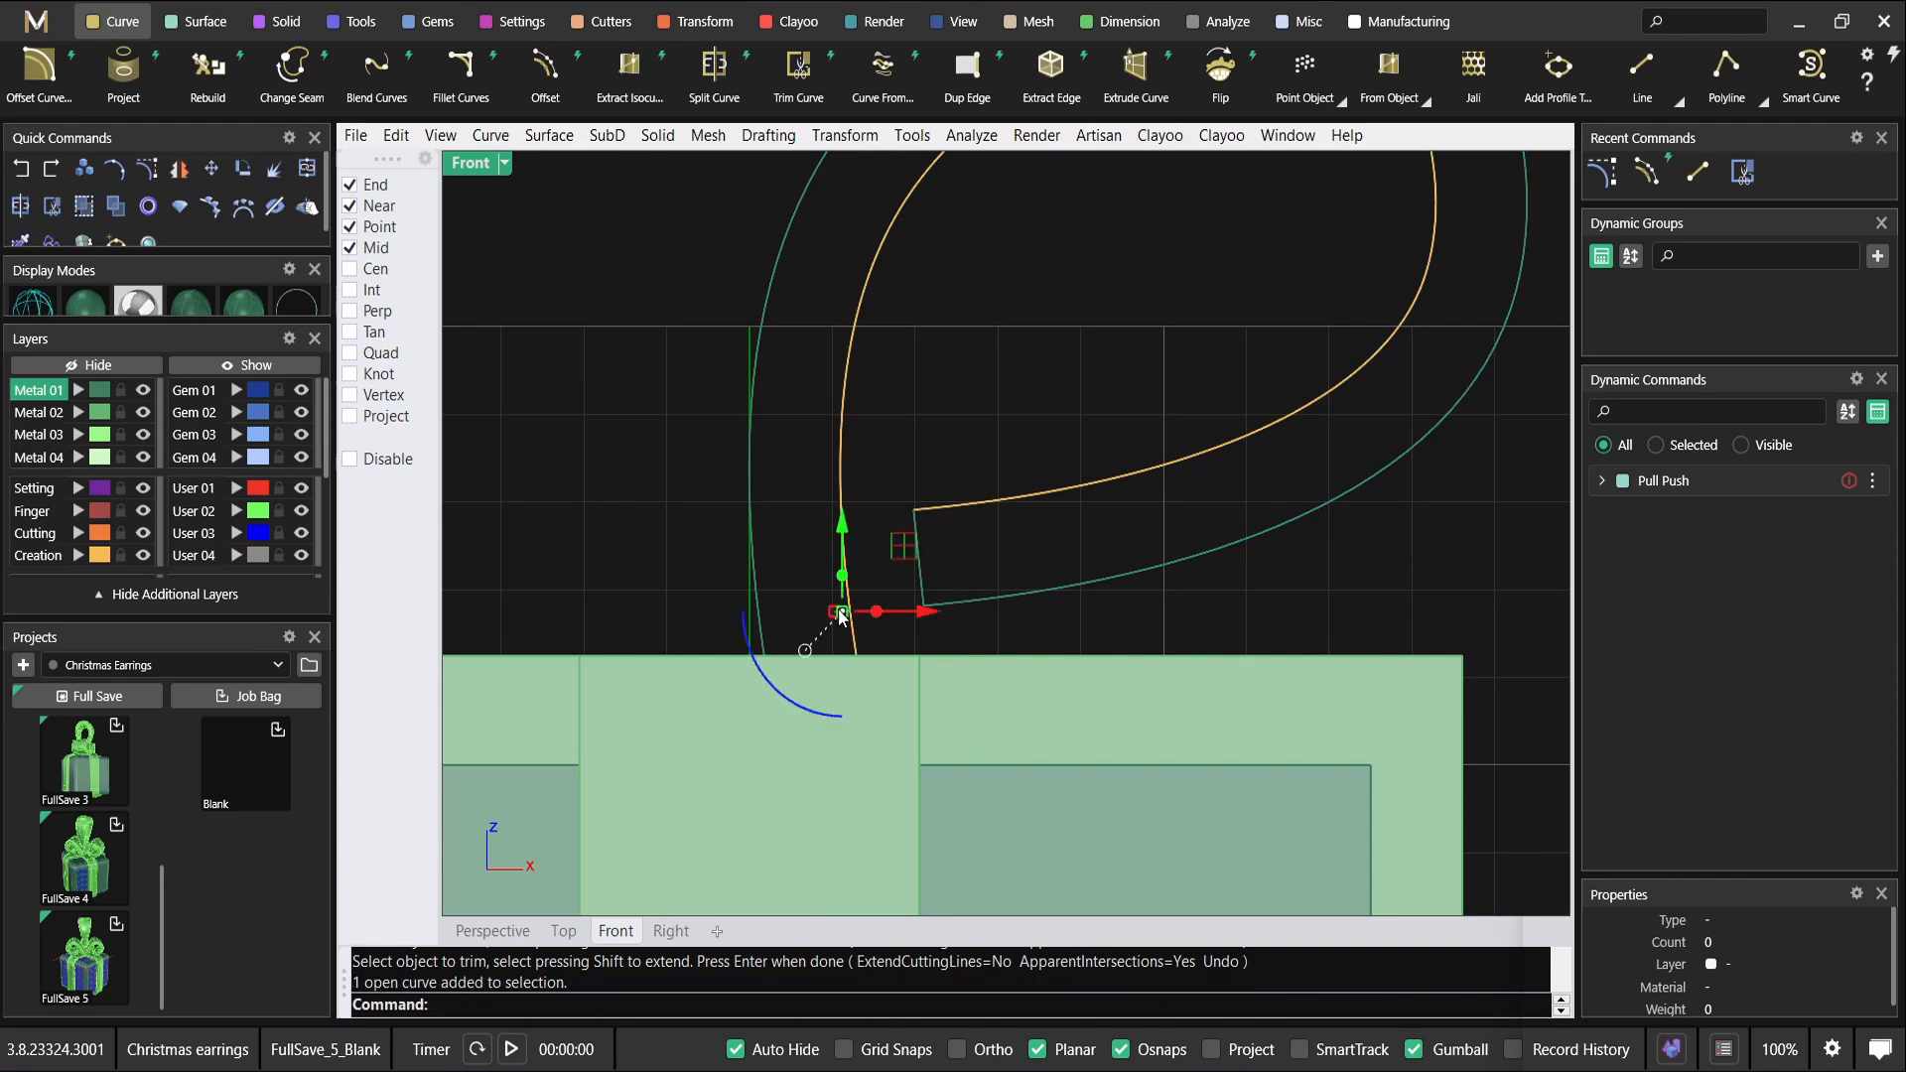
key(Delete)
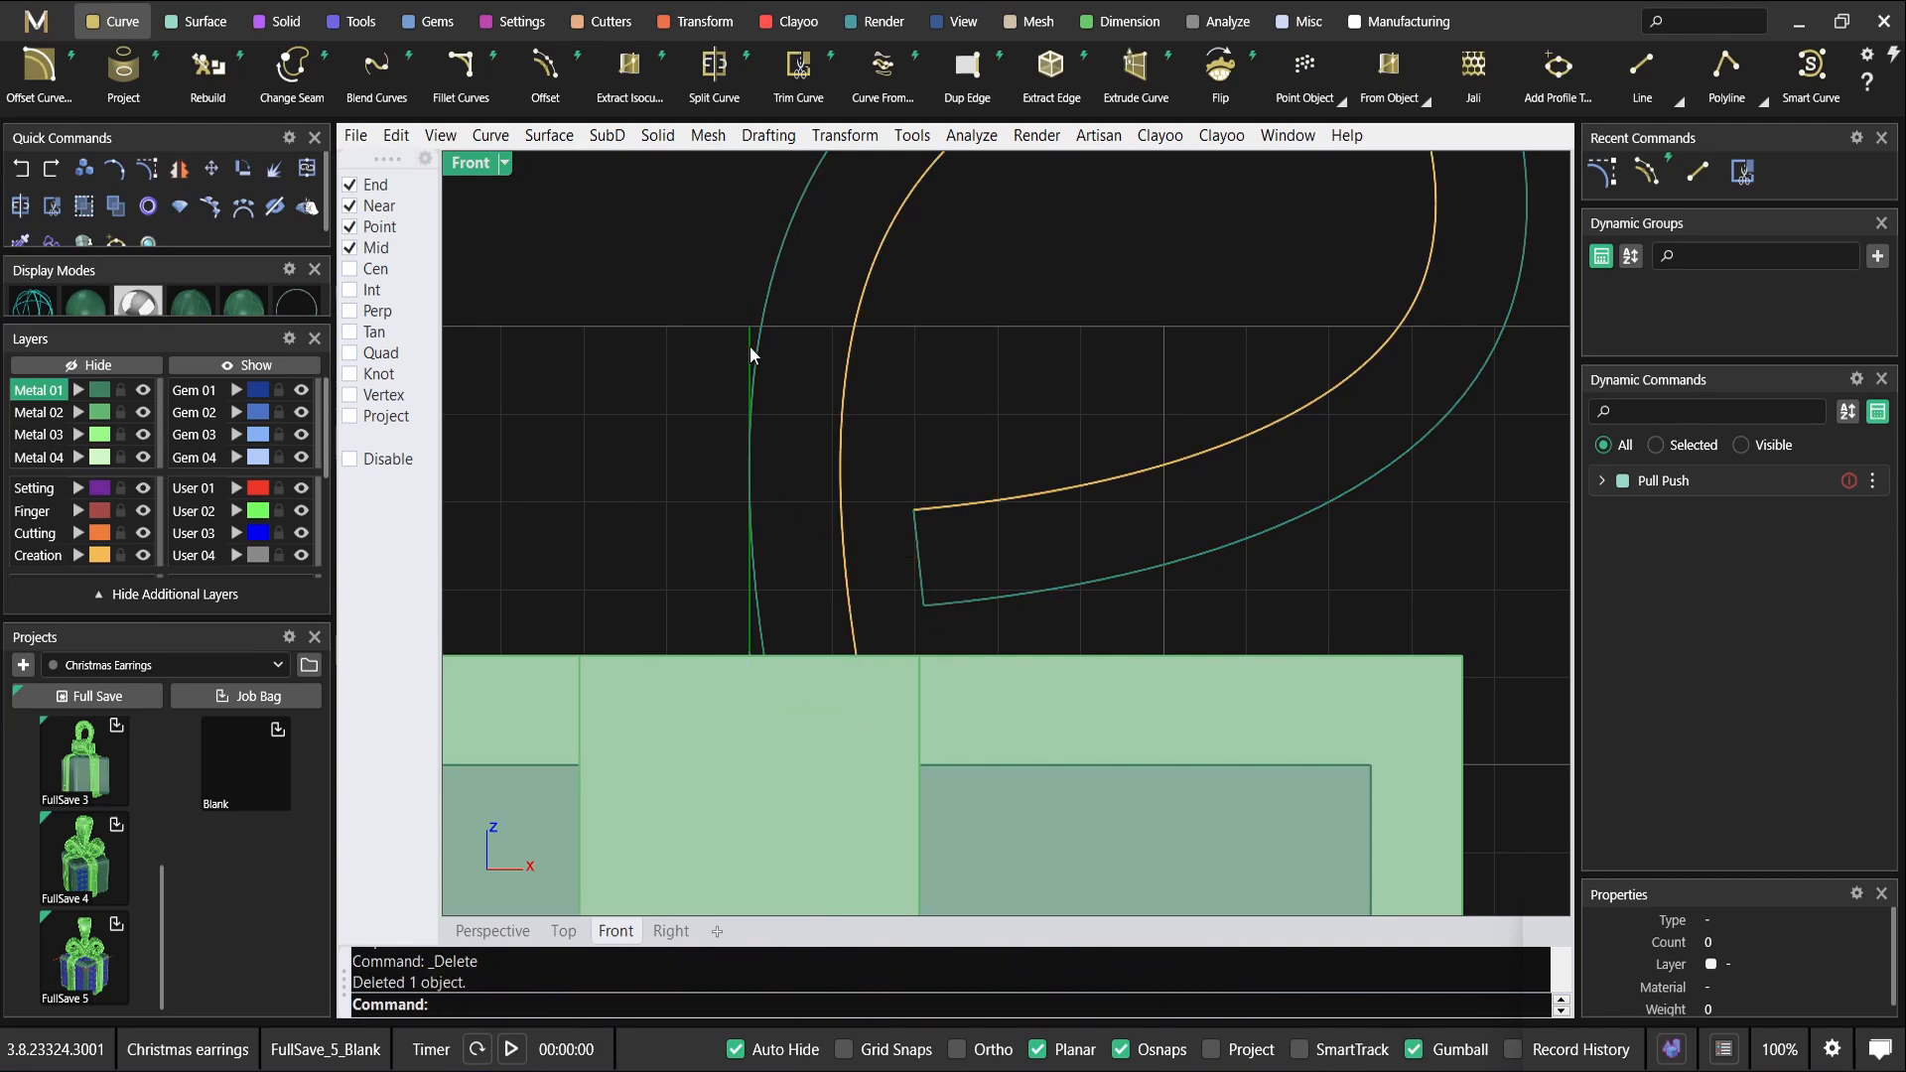
Join the outer loop, inner loop and short end line into one curve.
right_click(1234, 1069)
click(1238, 1041)
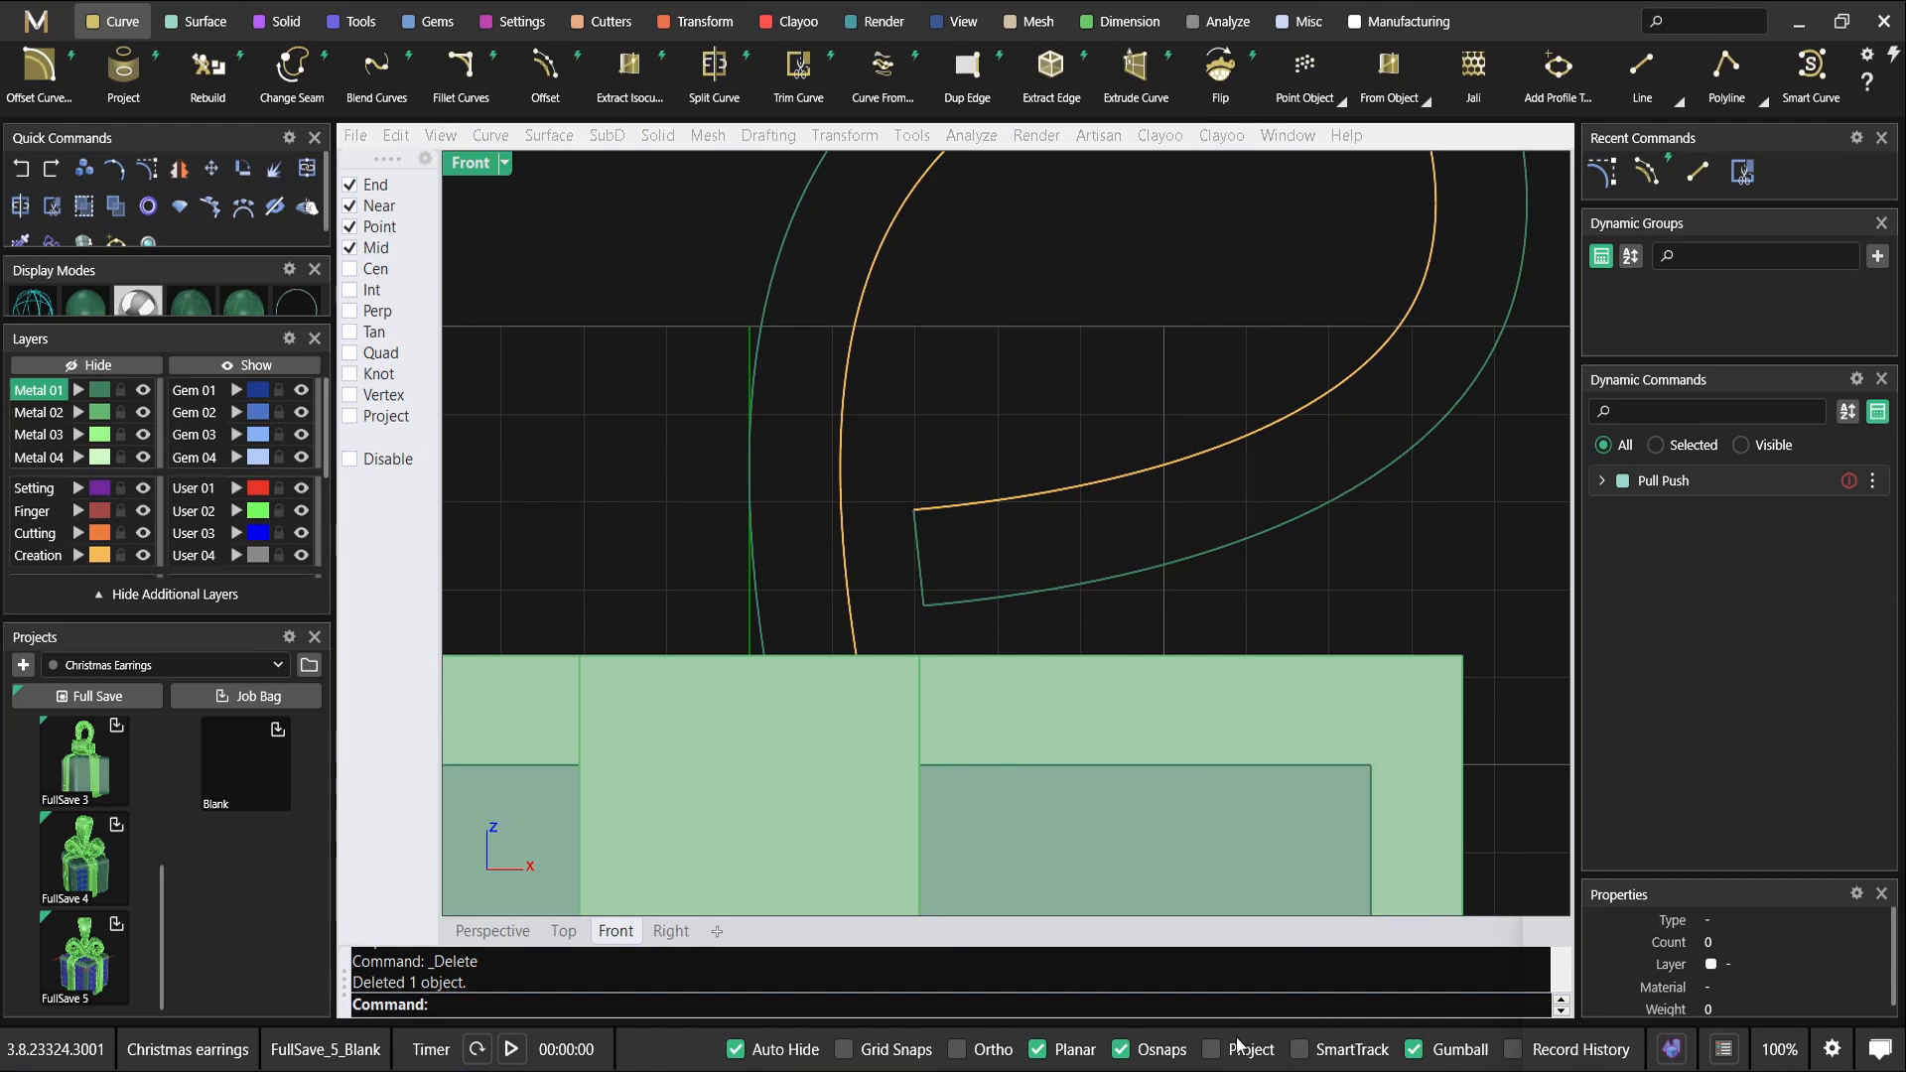
right_drag(721, 296, 744, 399)
scroll(981, 538, down, 6)
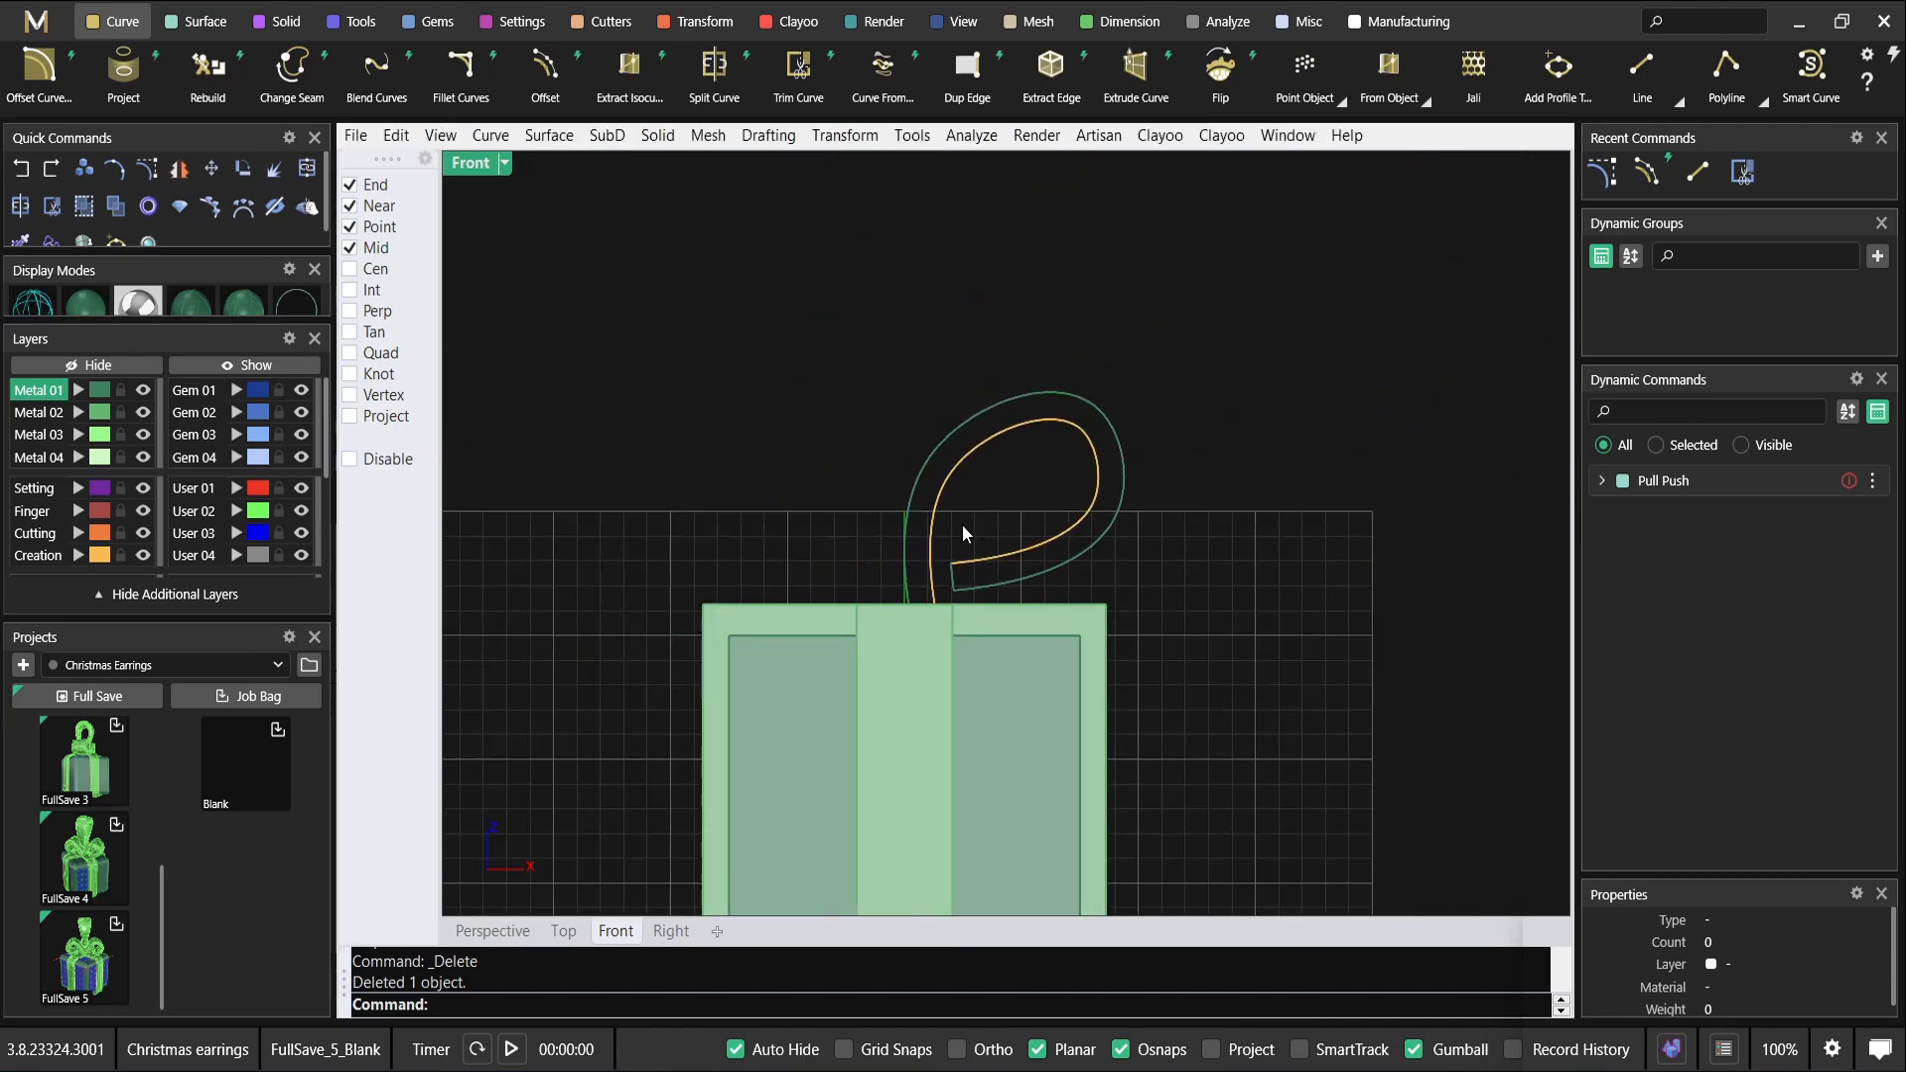
drag(1198, 578, 682, 357)
scroll(906, 544, up, 5)
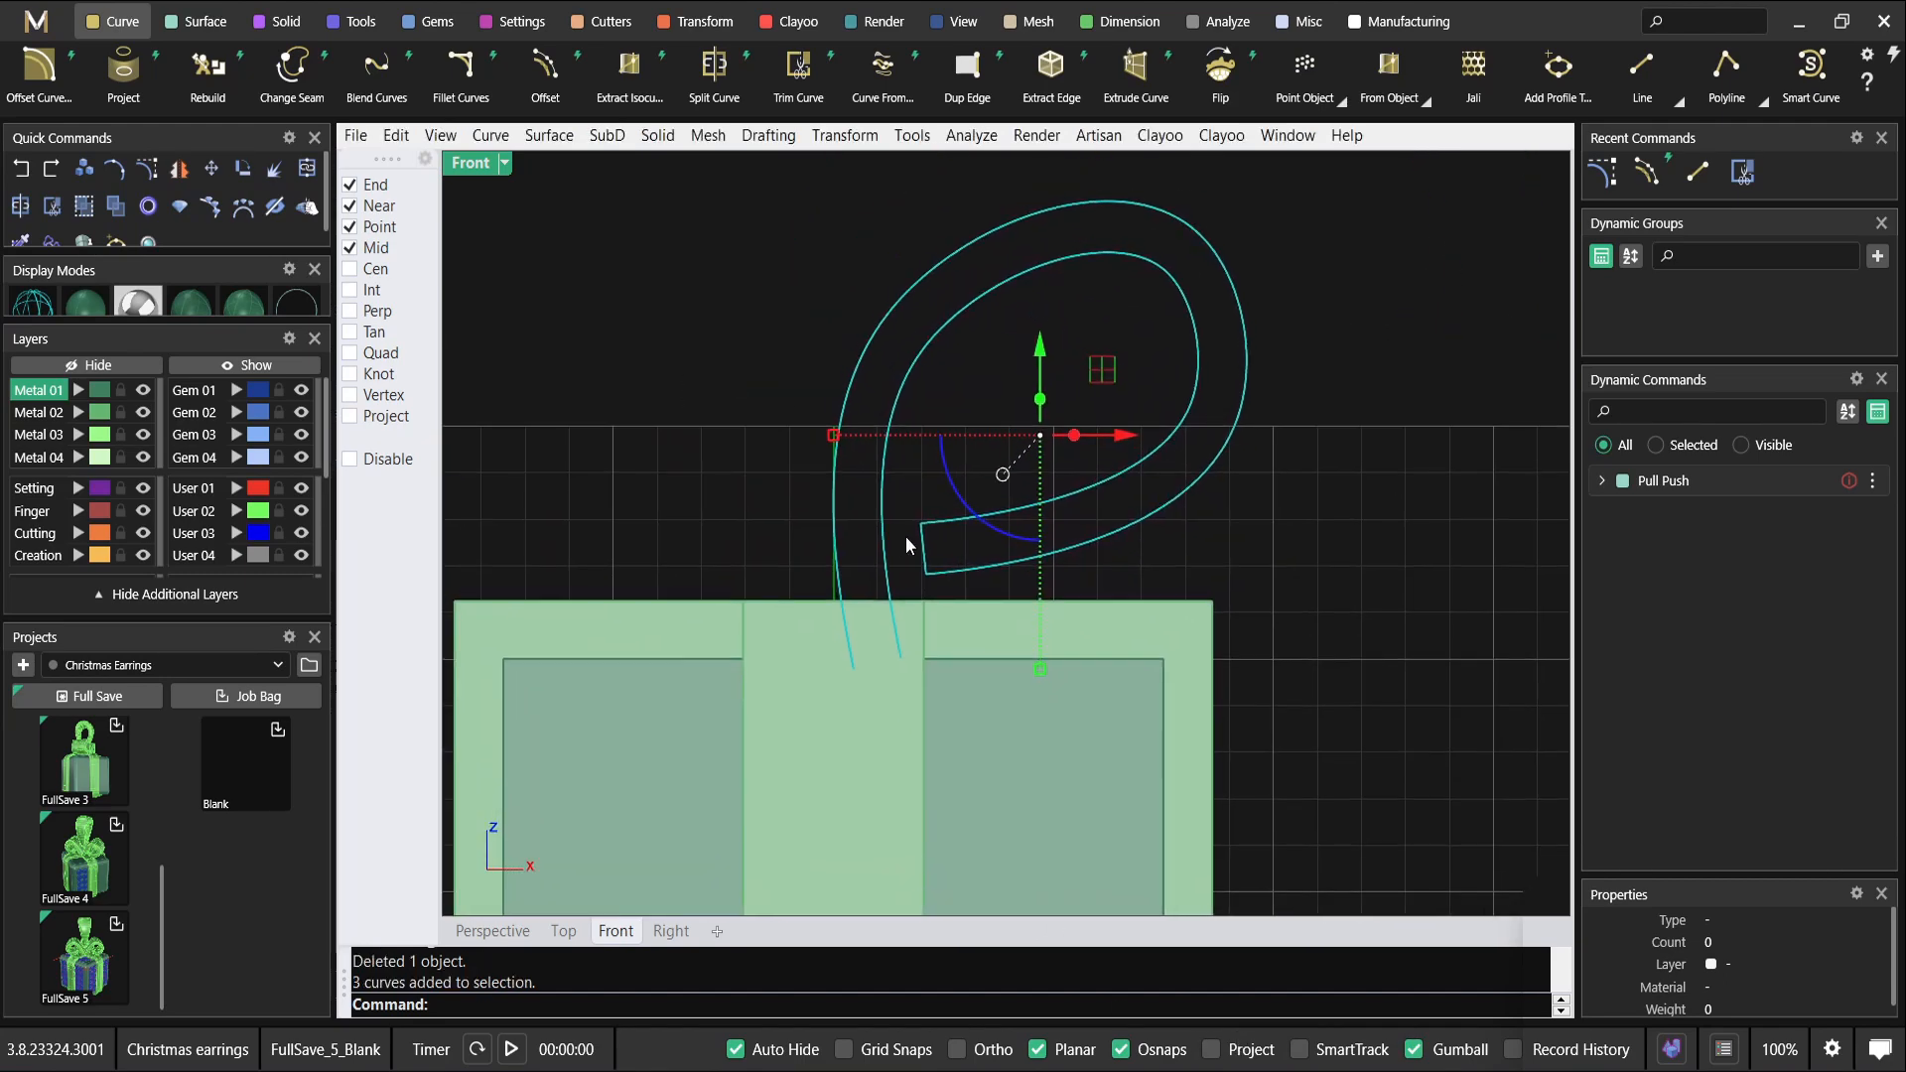
text(Join)
key(Return)
Set the Front view to Wireframe and draw a line joining the loop profile's two open lower ends.
scroll(851, 536, up, 1)
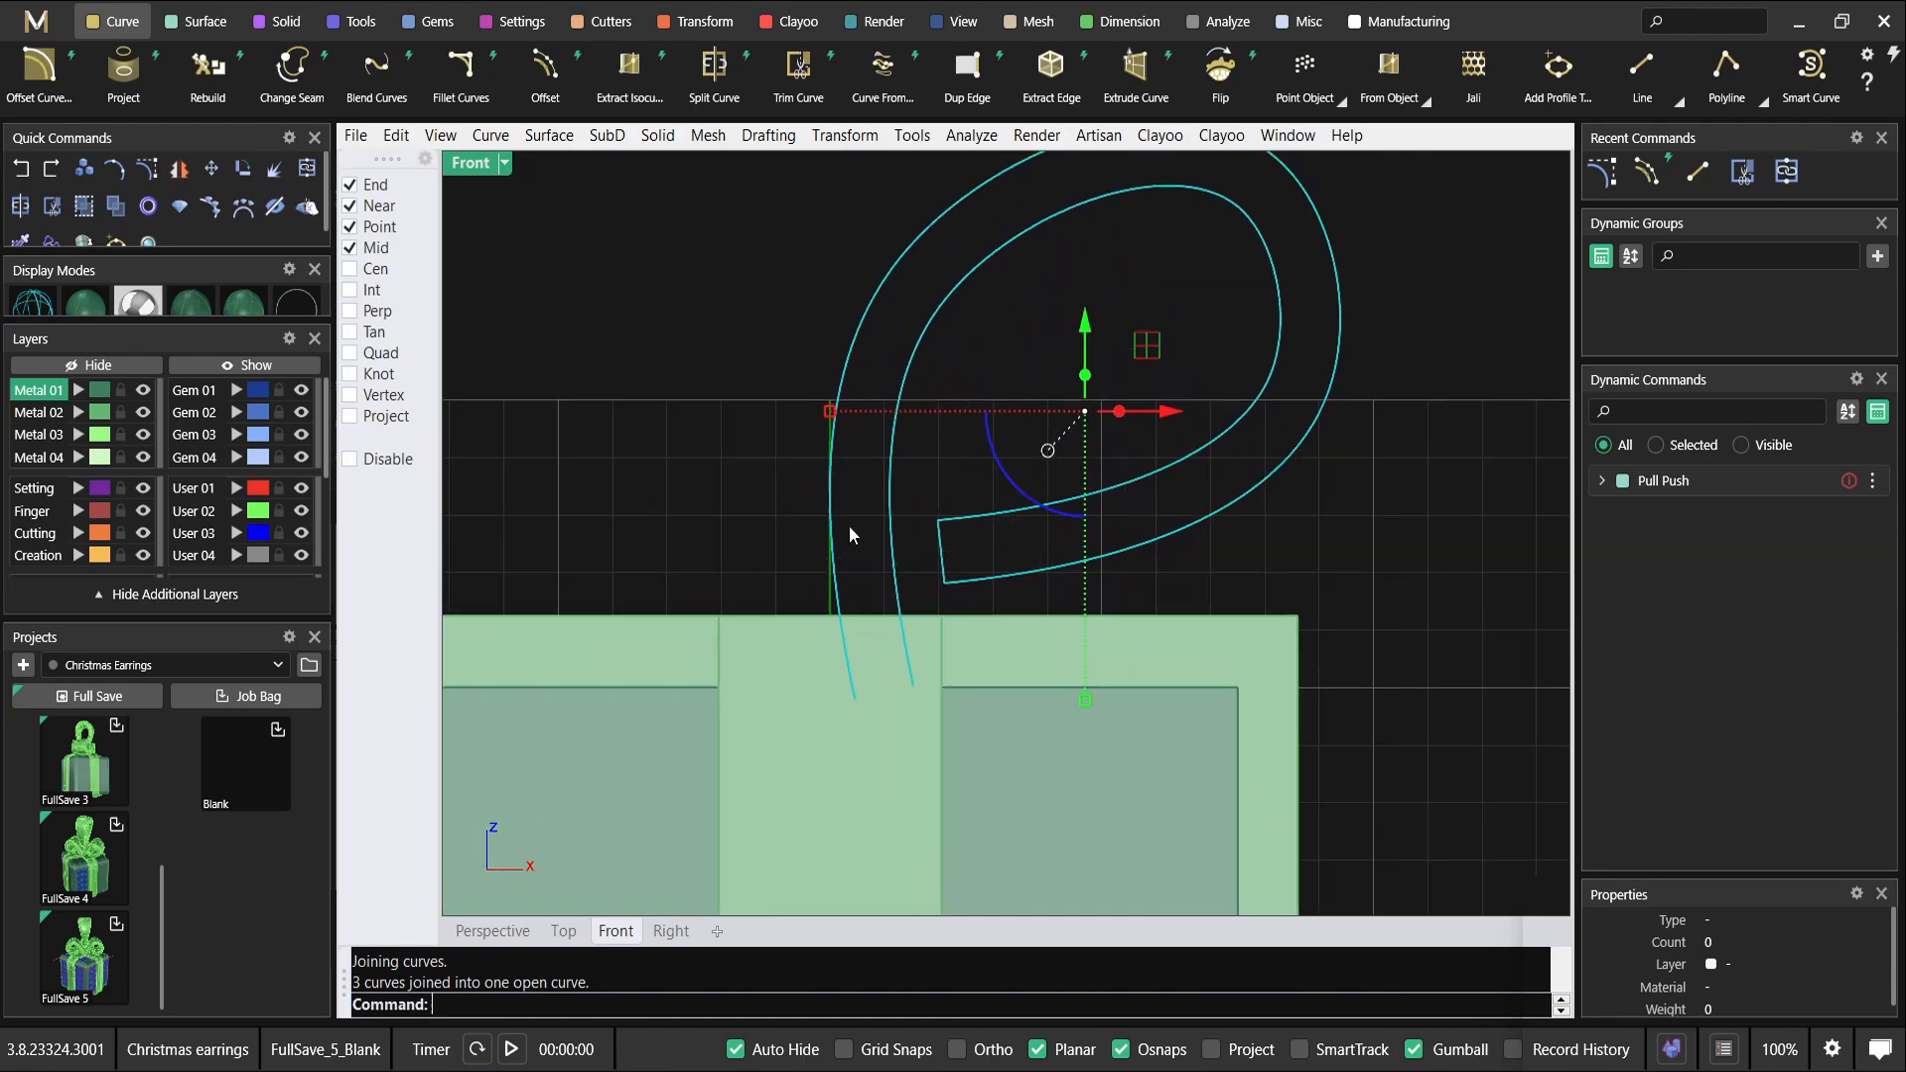
drag(482, 985, 598, 988)
right_drag(893, 645, 841, 546)
scroll(841, 546, up, 6)
click(584, 372)
click(474, 162)
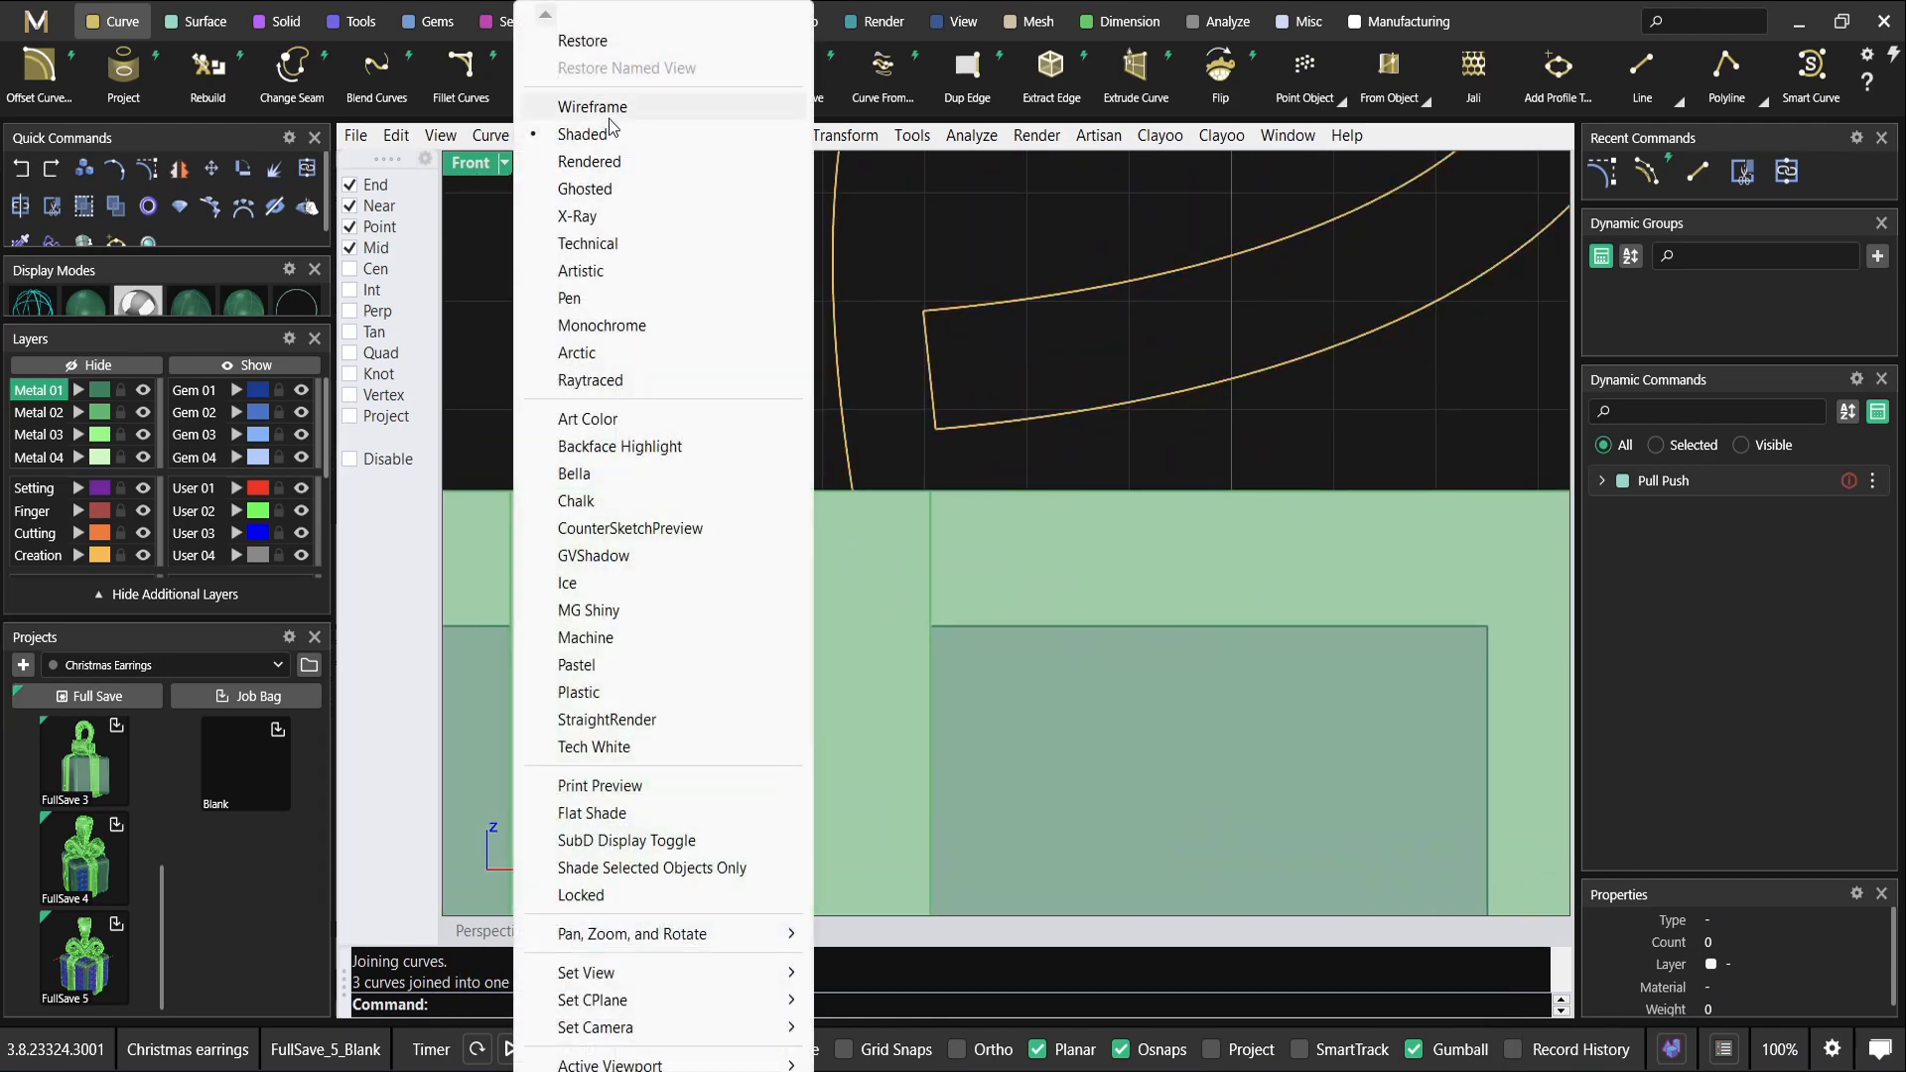
click(575, 119)
click(1640, 65)
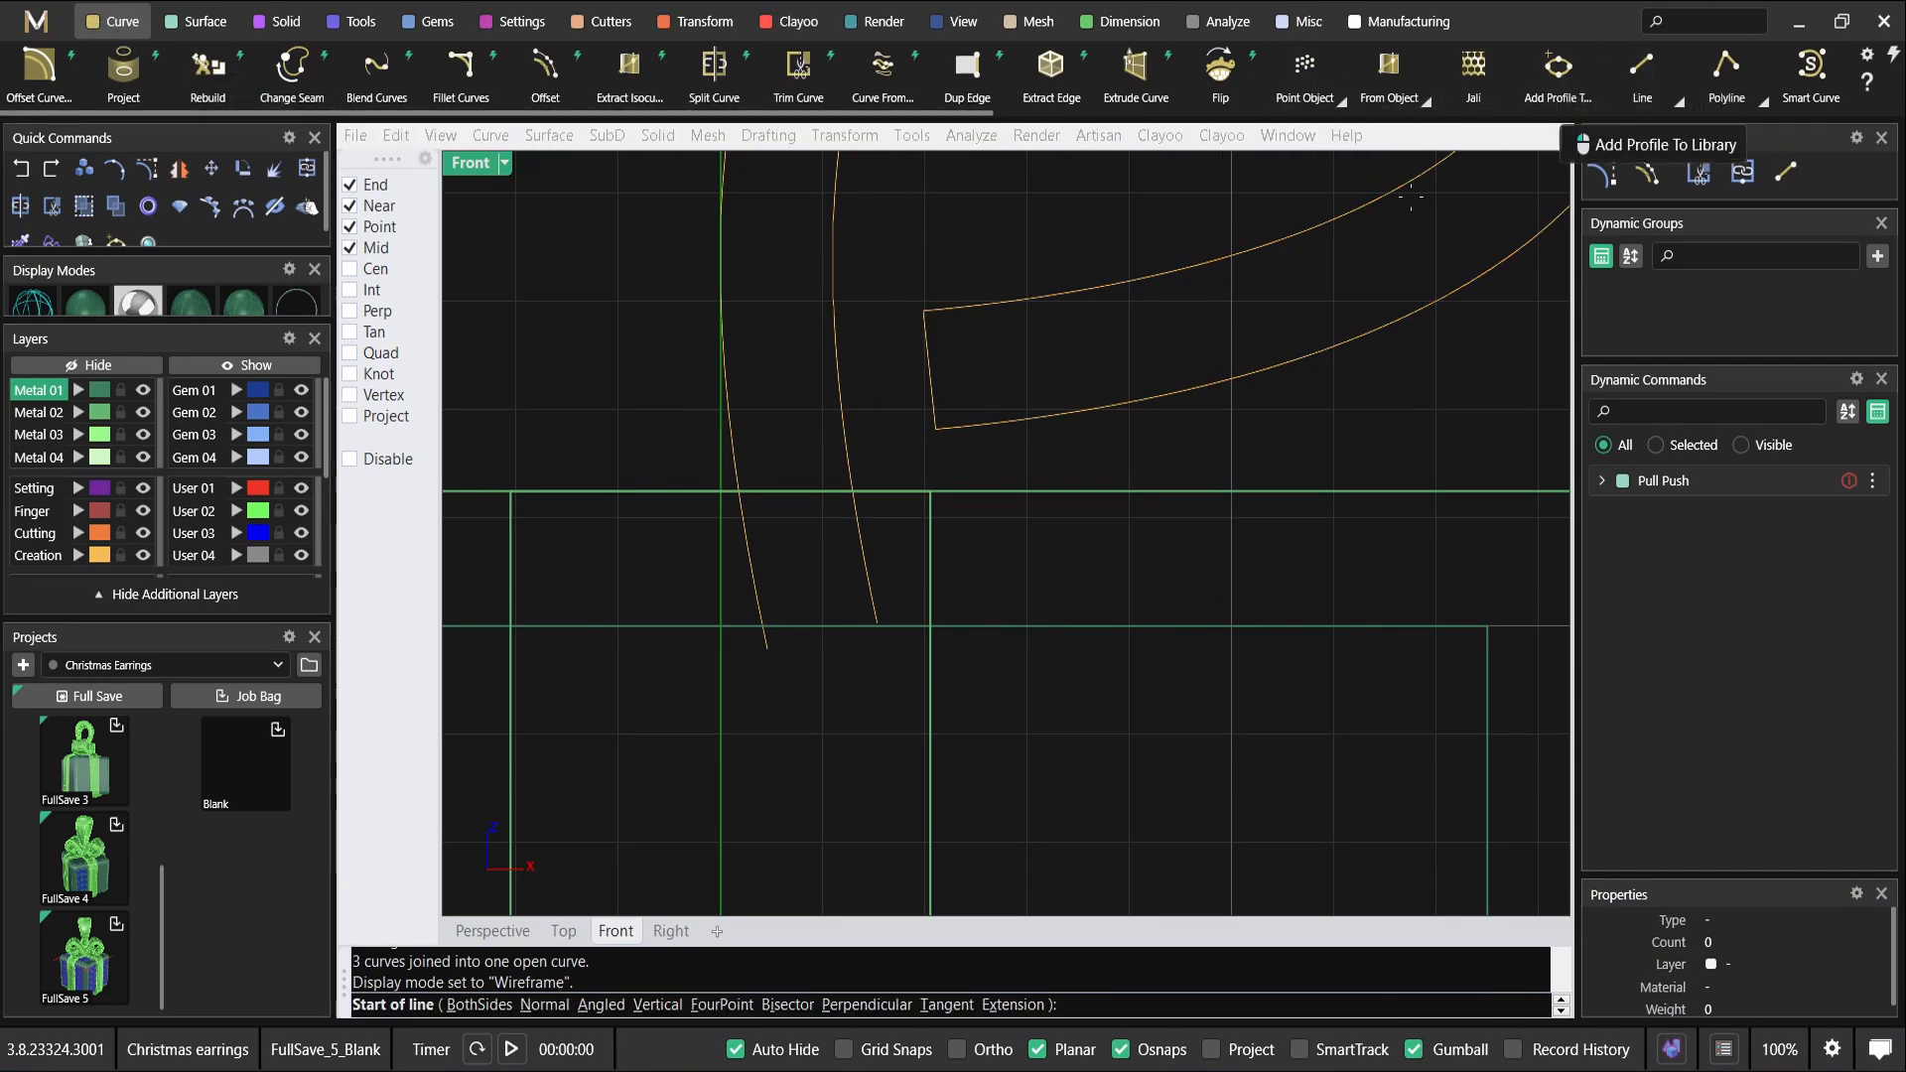
click(768, 648)
click(875, 624)
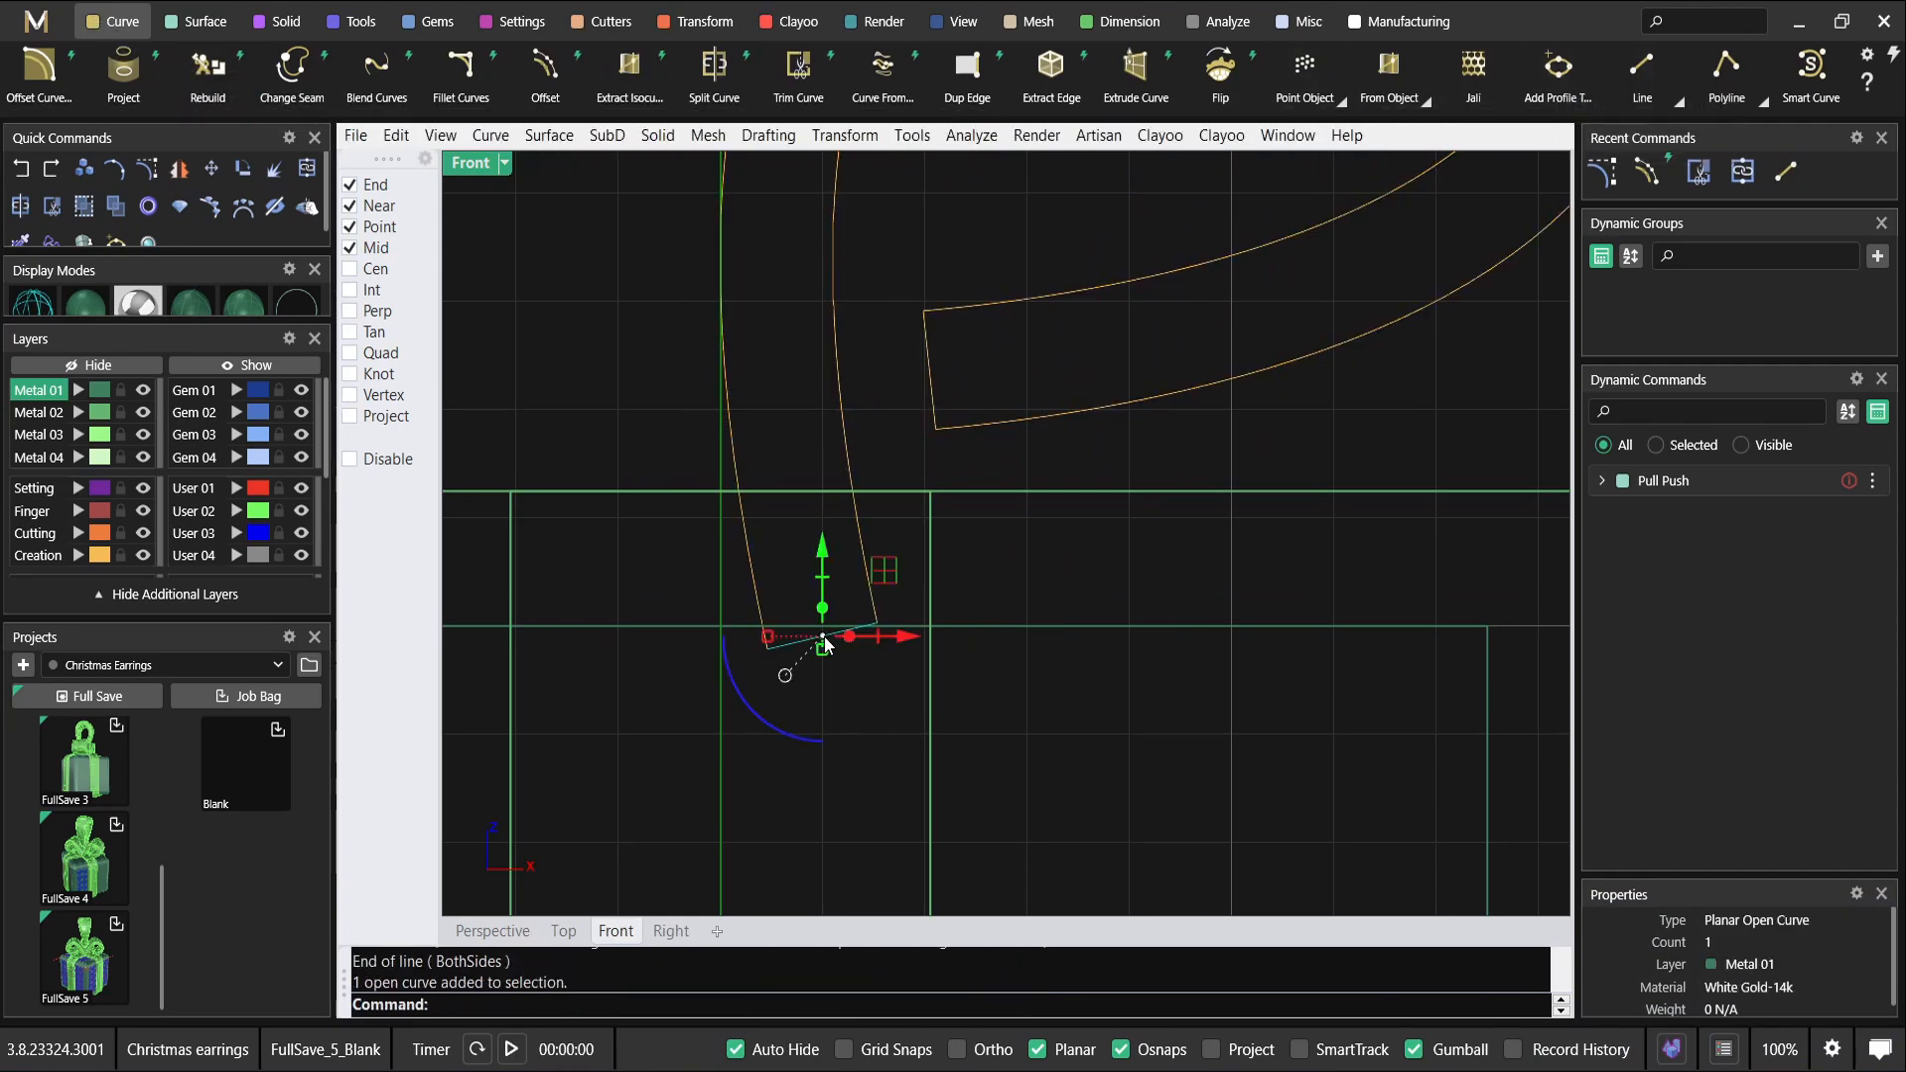
Join the lower closing line to the loop profile and restore the four-viewport layout.
scroll(819, 456, down, 2)
click(834, 398)
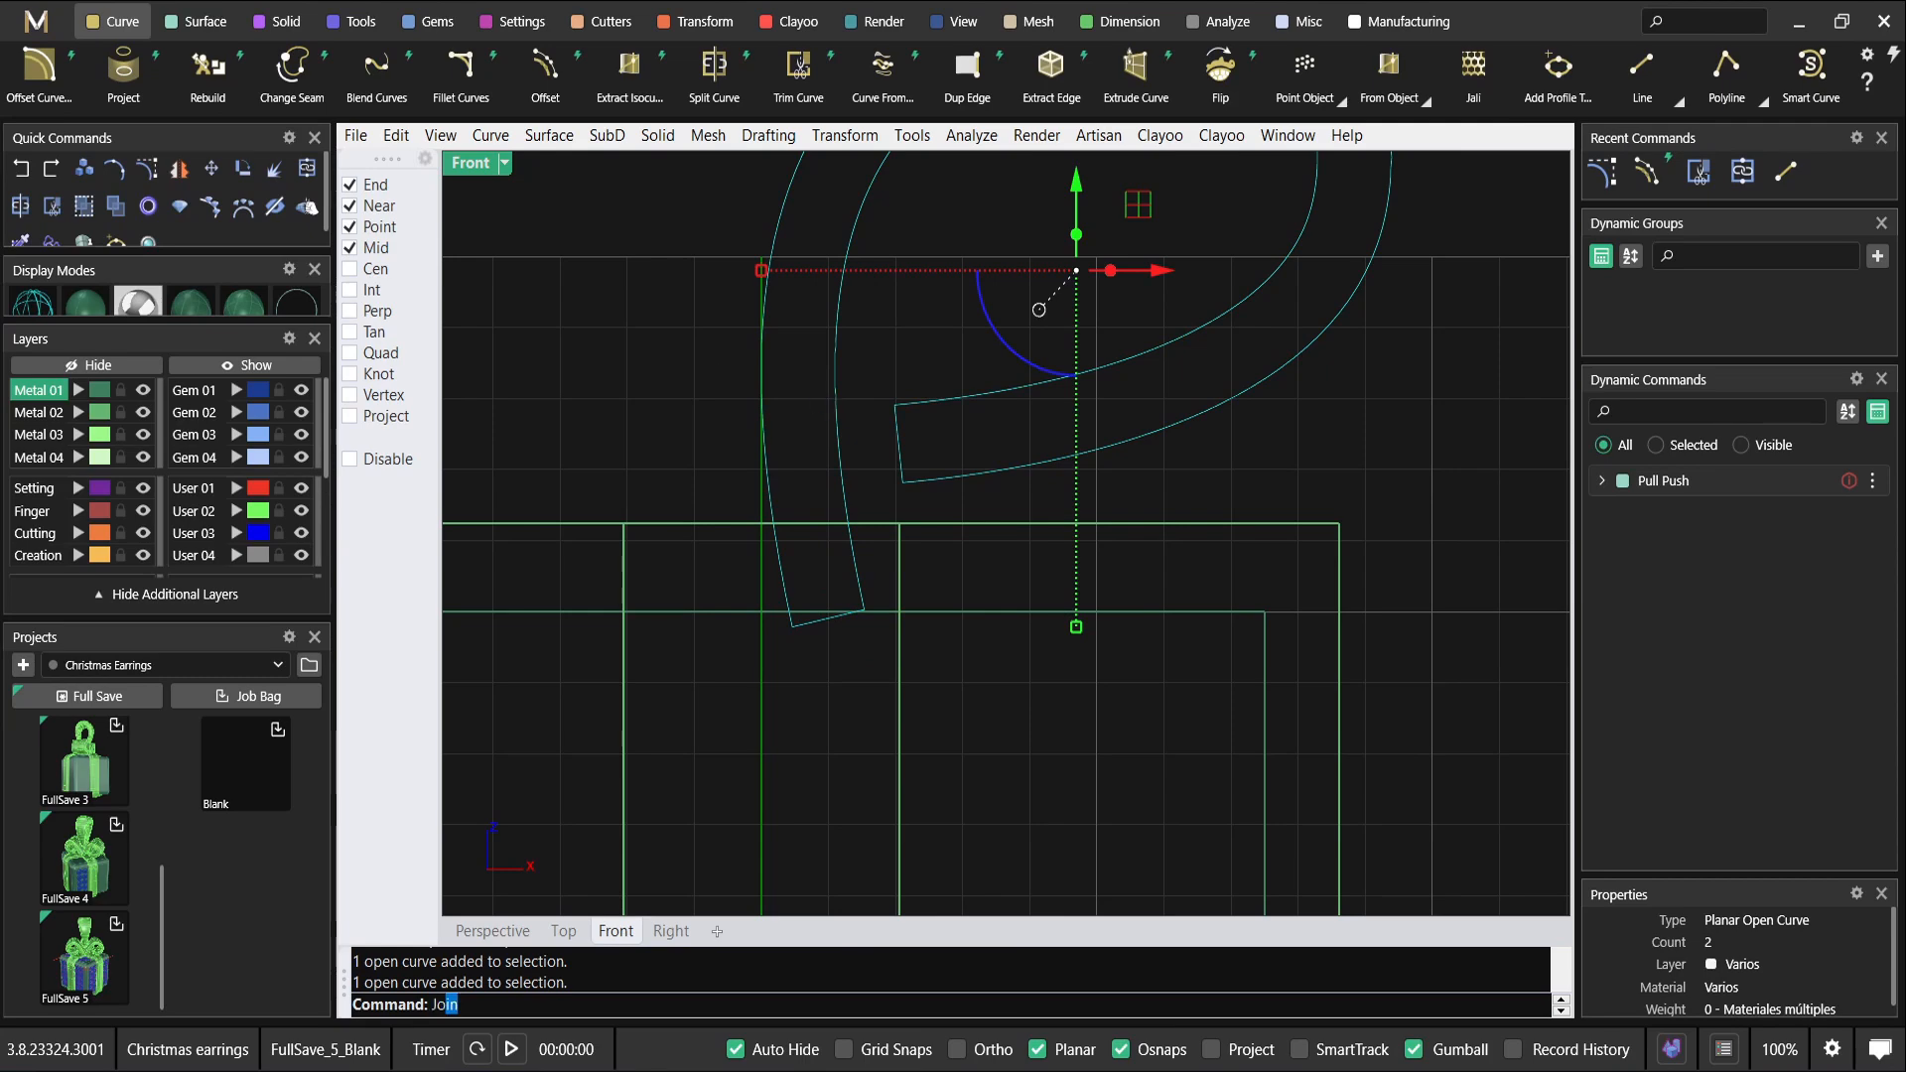
key(Return)
double_click(485, 169)
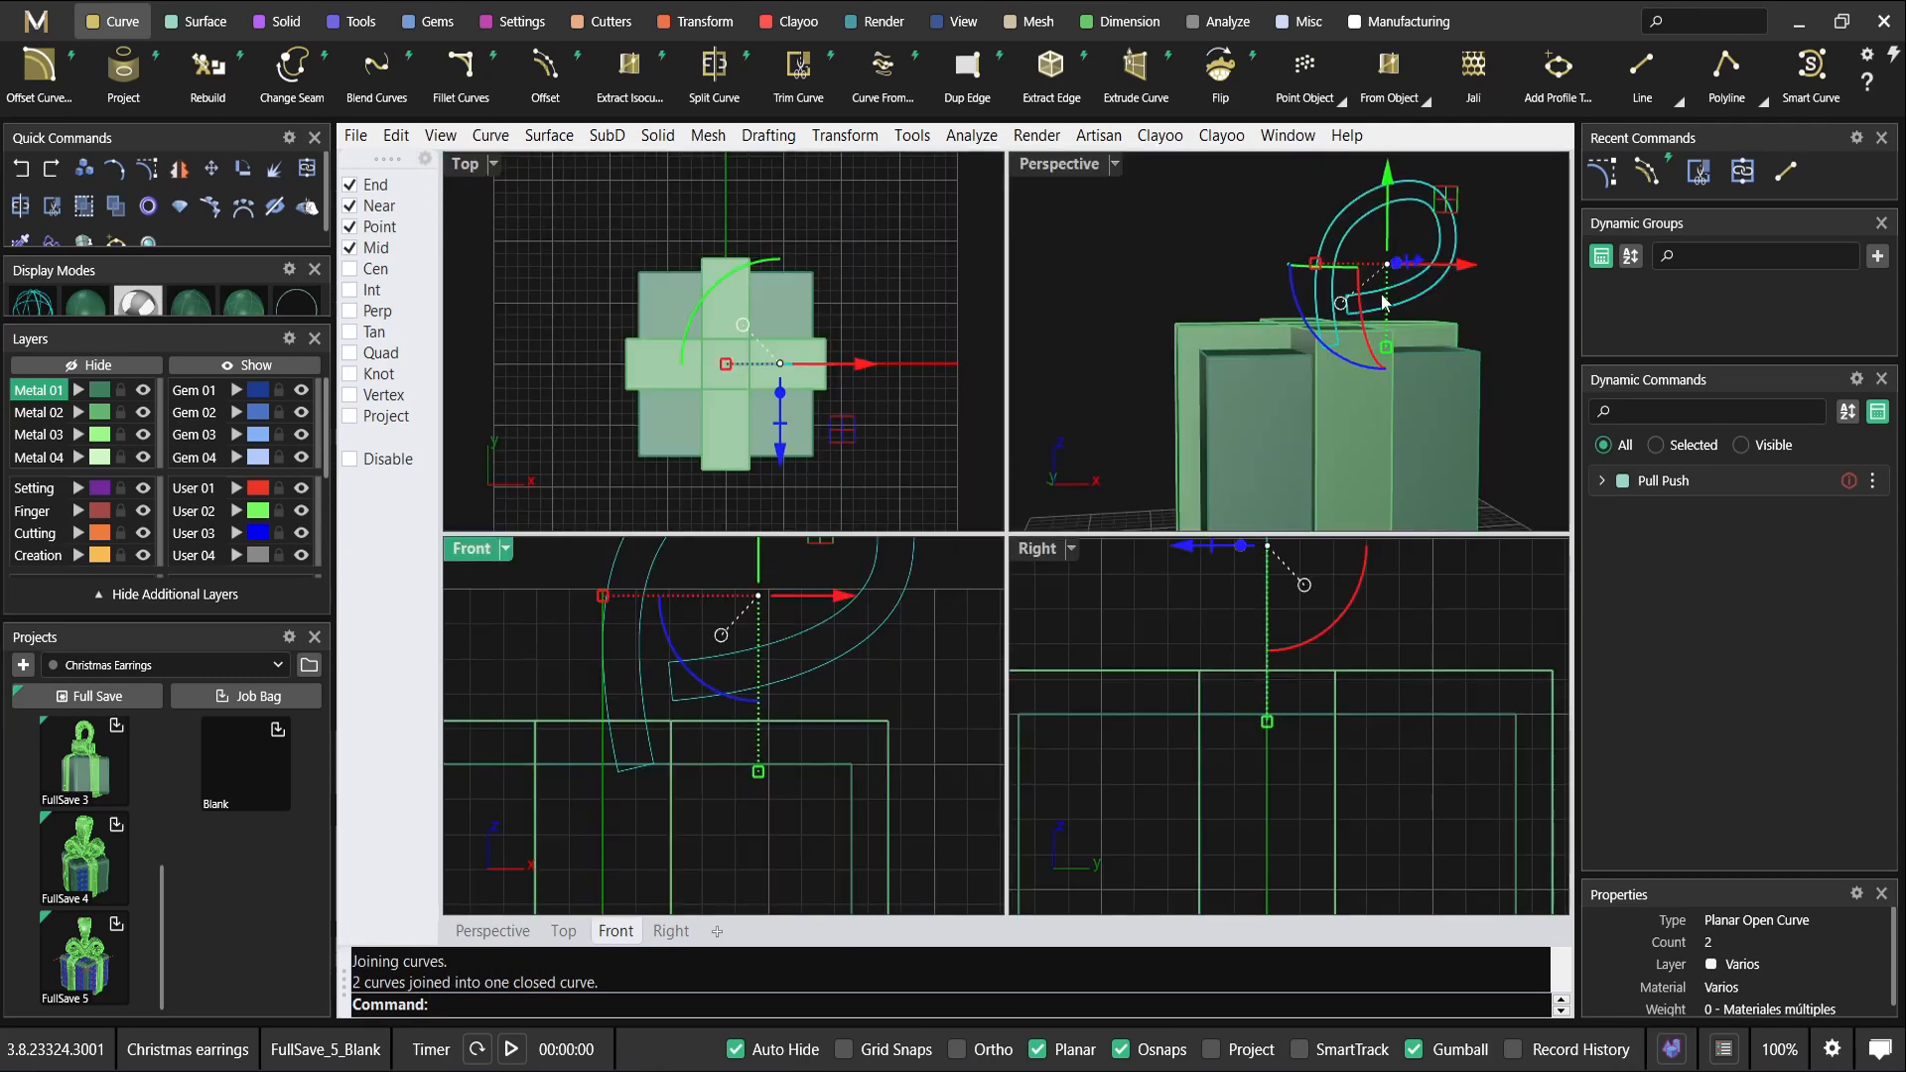
Extrude the closed bow-loop profile to both sides as a solid with ExtrudeCrv, keeping the input curve.
double_click(1088, 173)
right_drag(1165, 349, 1080, 566)
click(1072, 385)
click(1131, 353)
right_drag(1132, 353, 1038, 415)
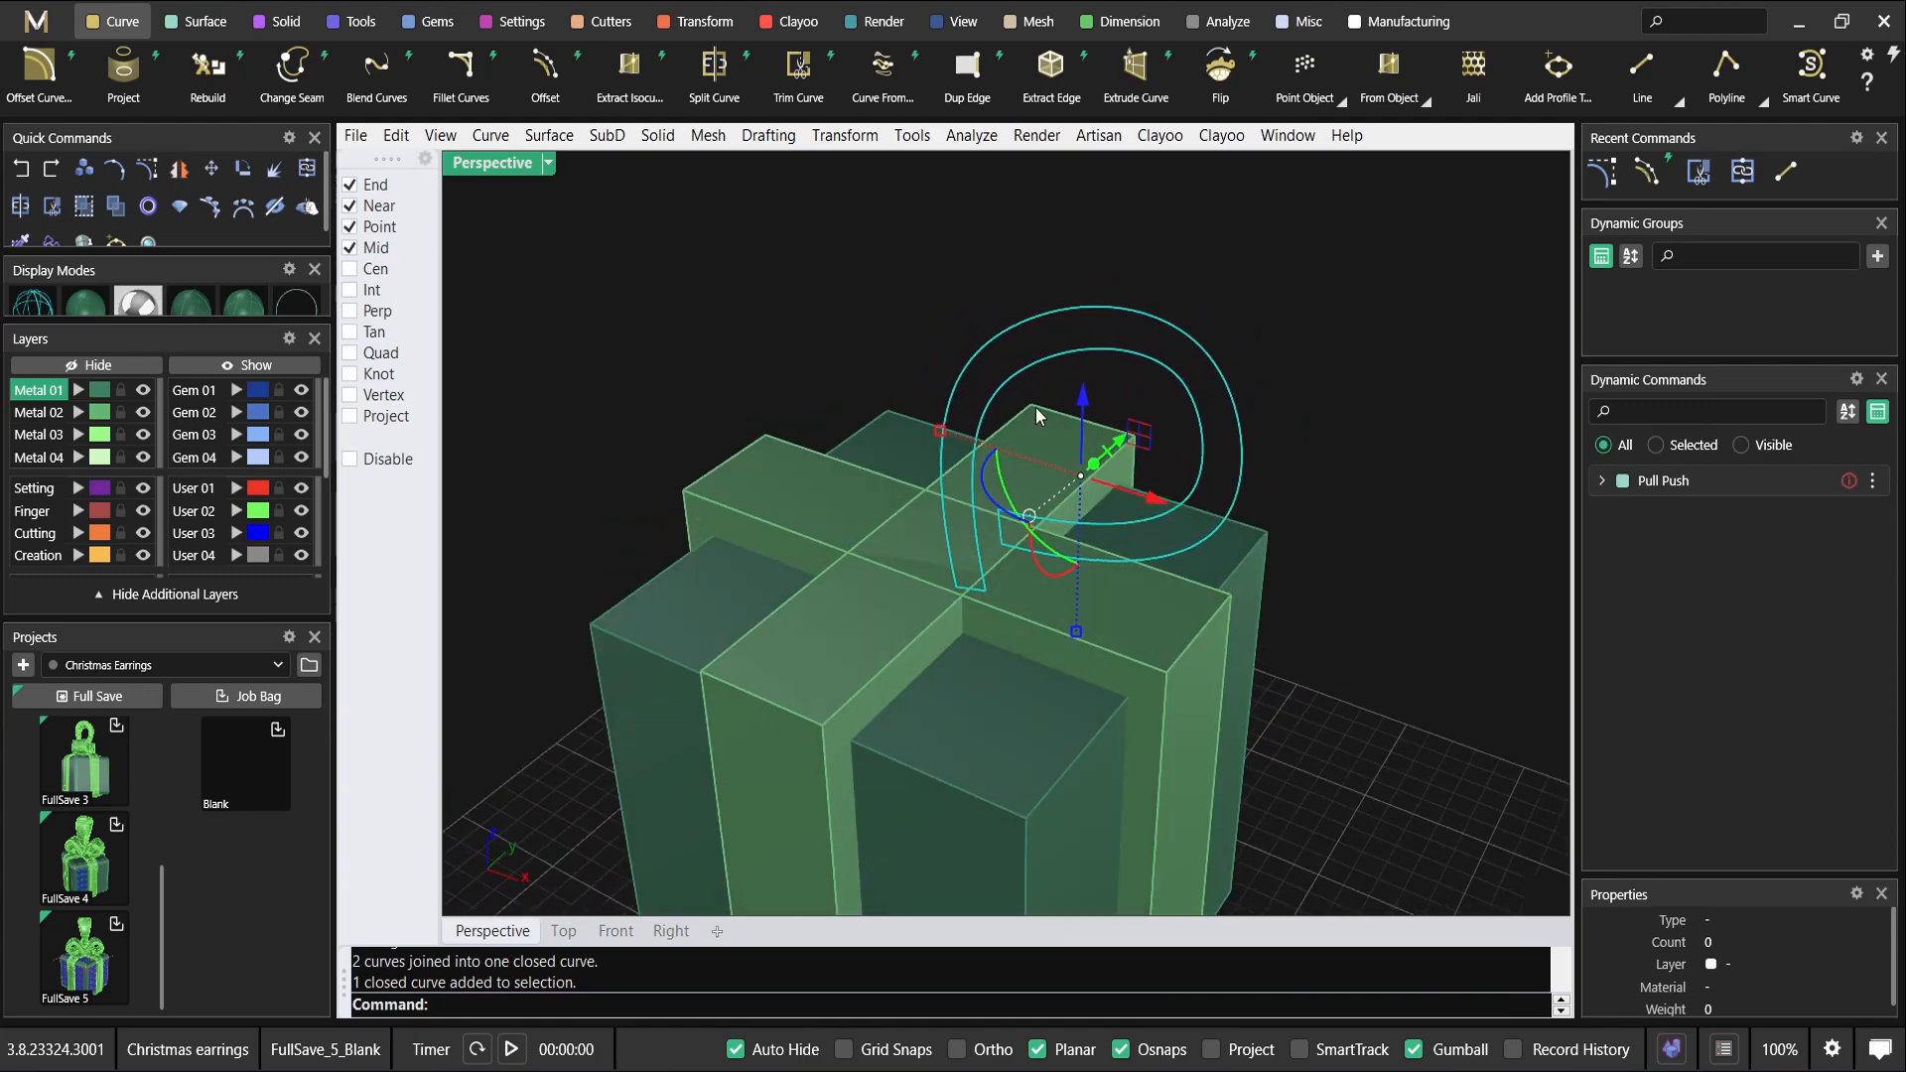
text(ExtrudeCrv)
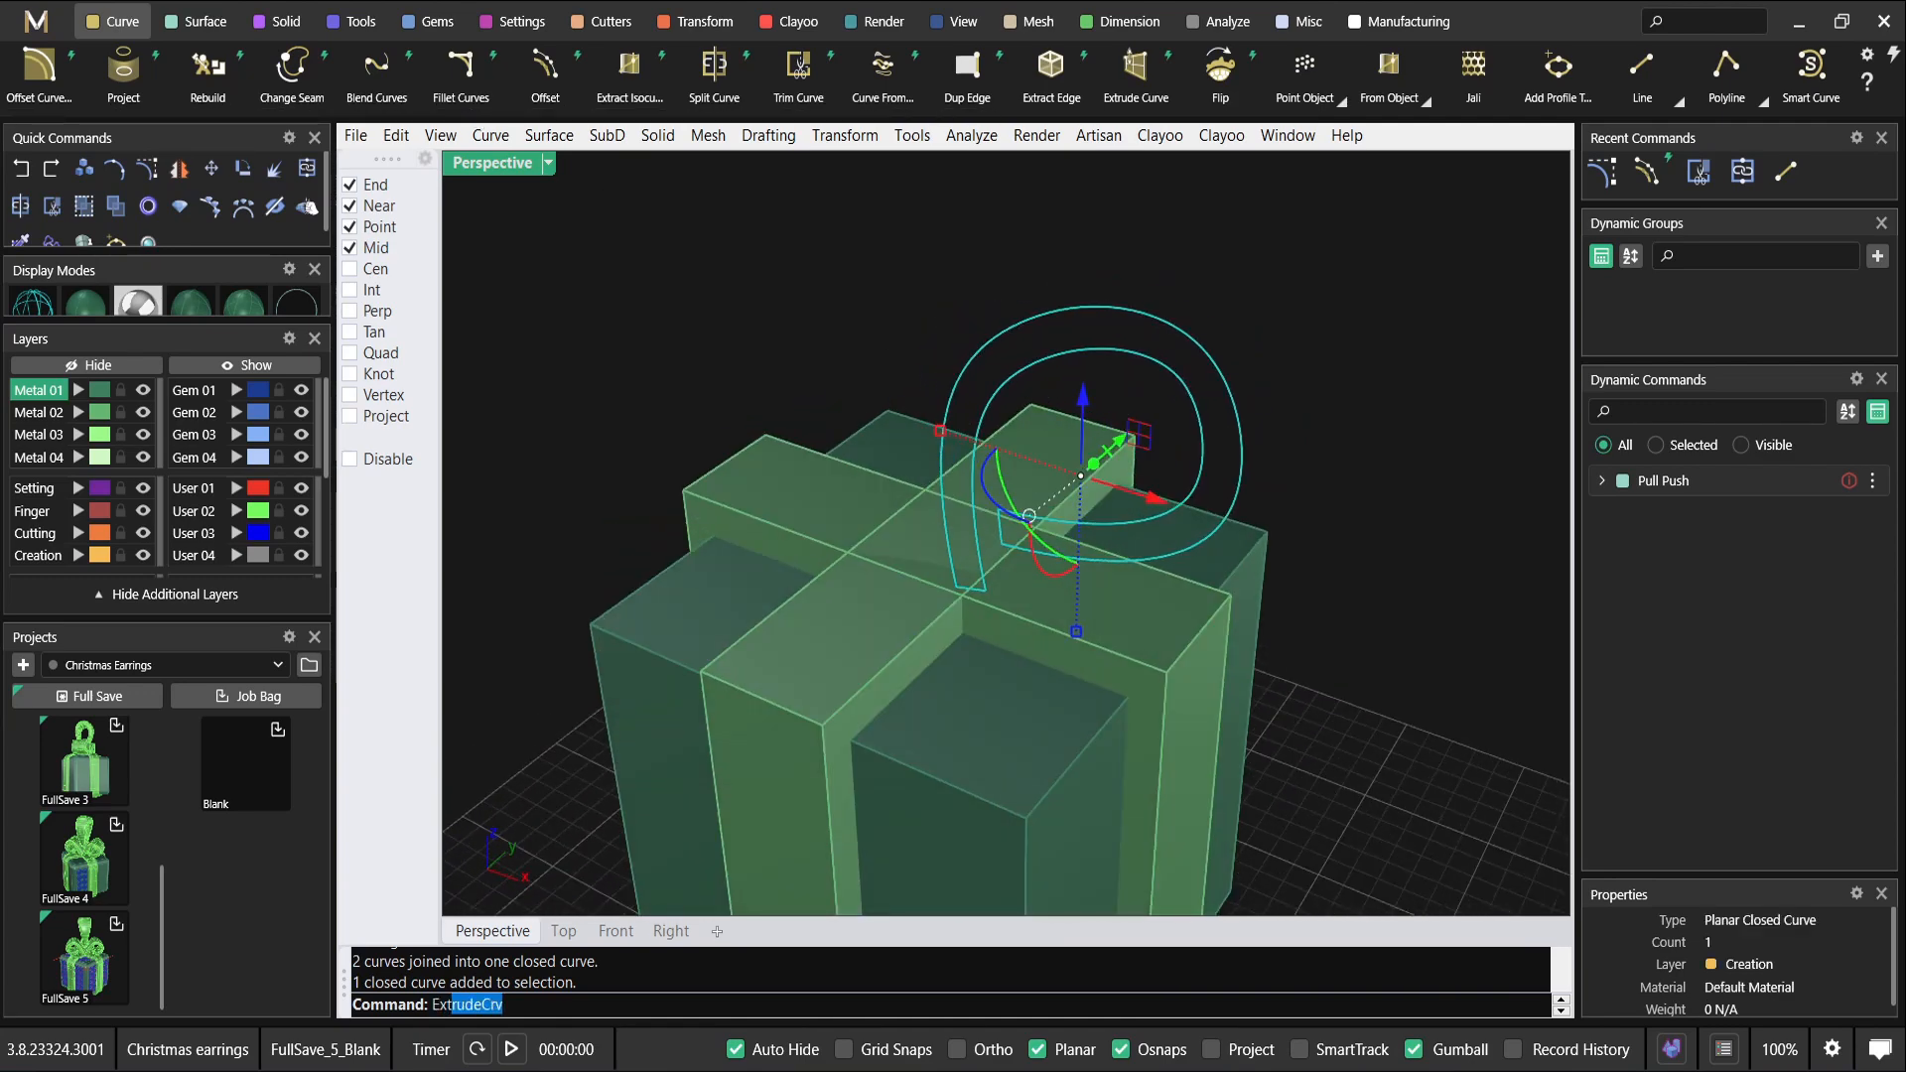
key(Return)
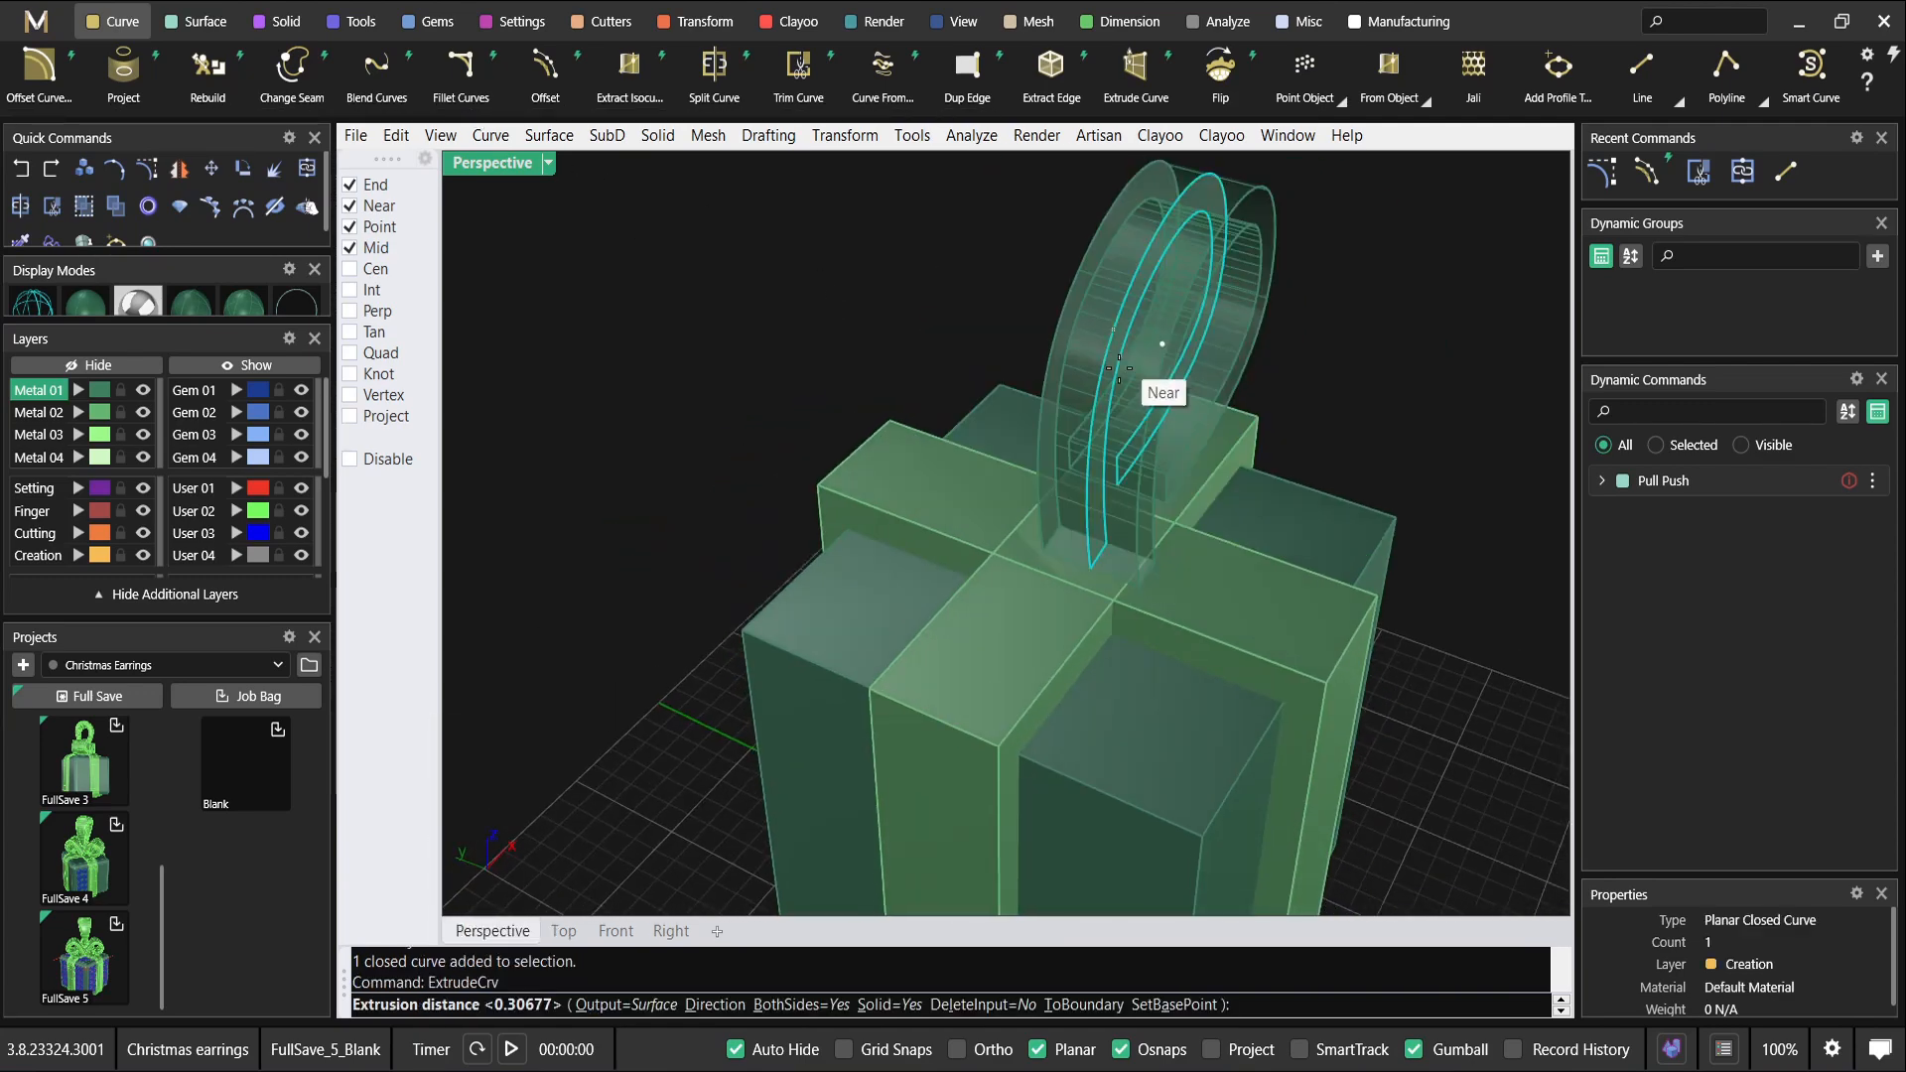
click(1163, 502)
right_drag(1164, 502, 1322, 422)
drag(1313, 410, 800, 300)
right_drag(851, 322, 1067, 581)
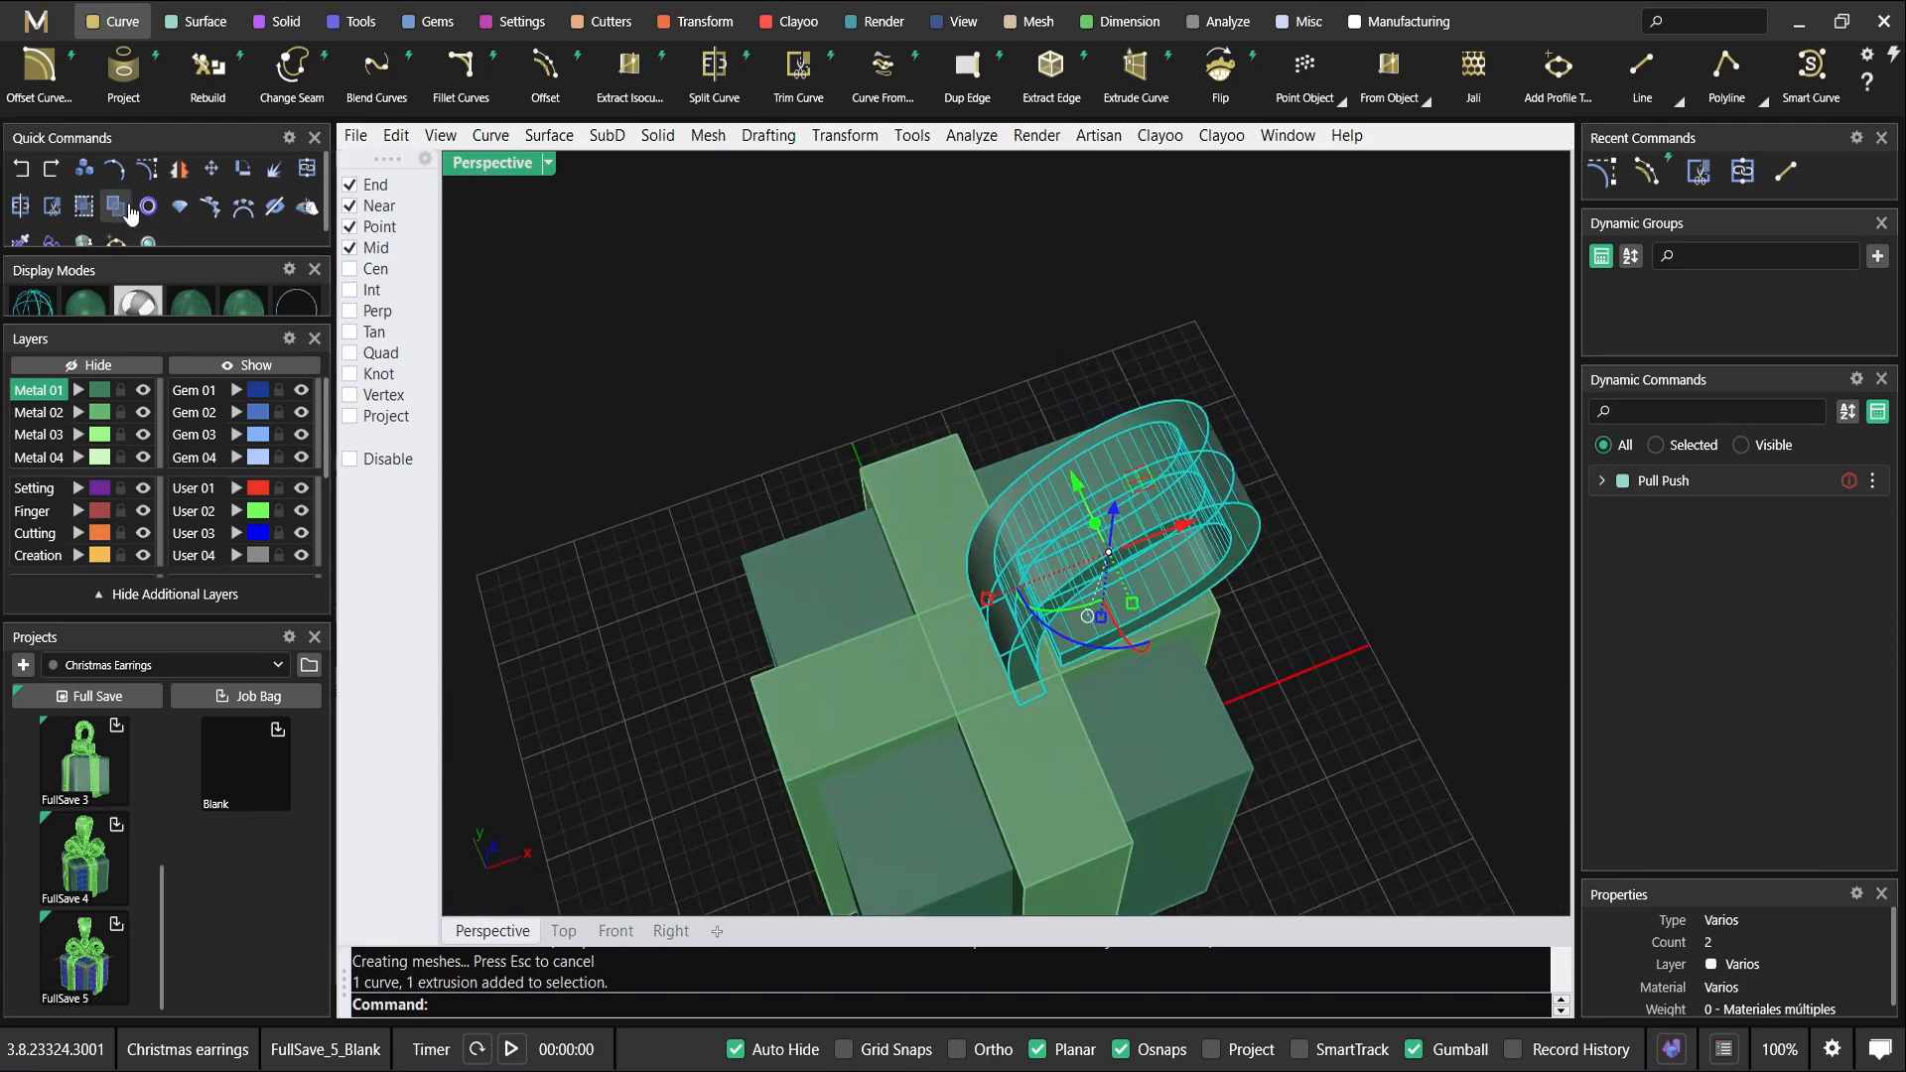
Mirror a copy of the extruded bow loop and its profile to the opposite side of the ribbon crossing.
click(179, 169)
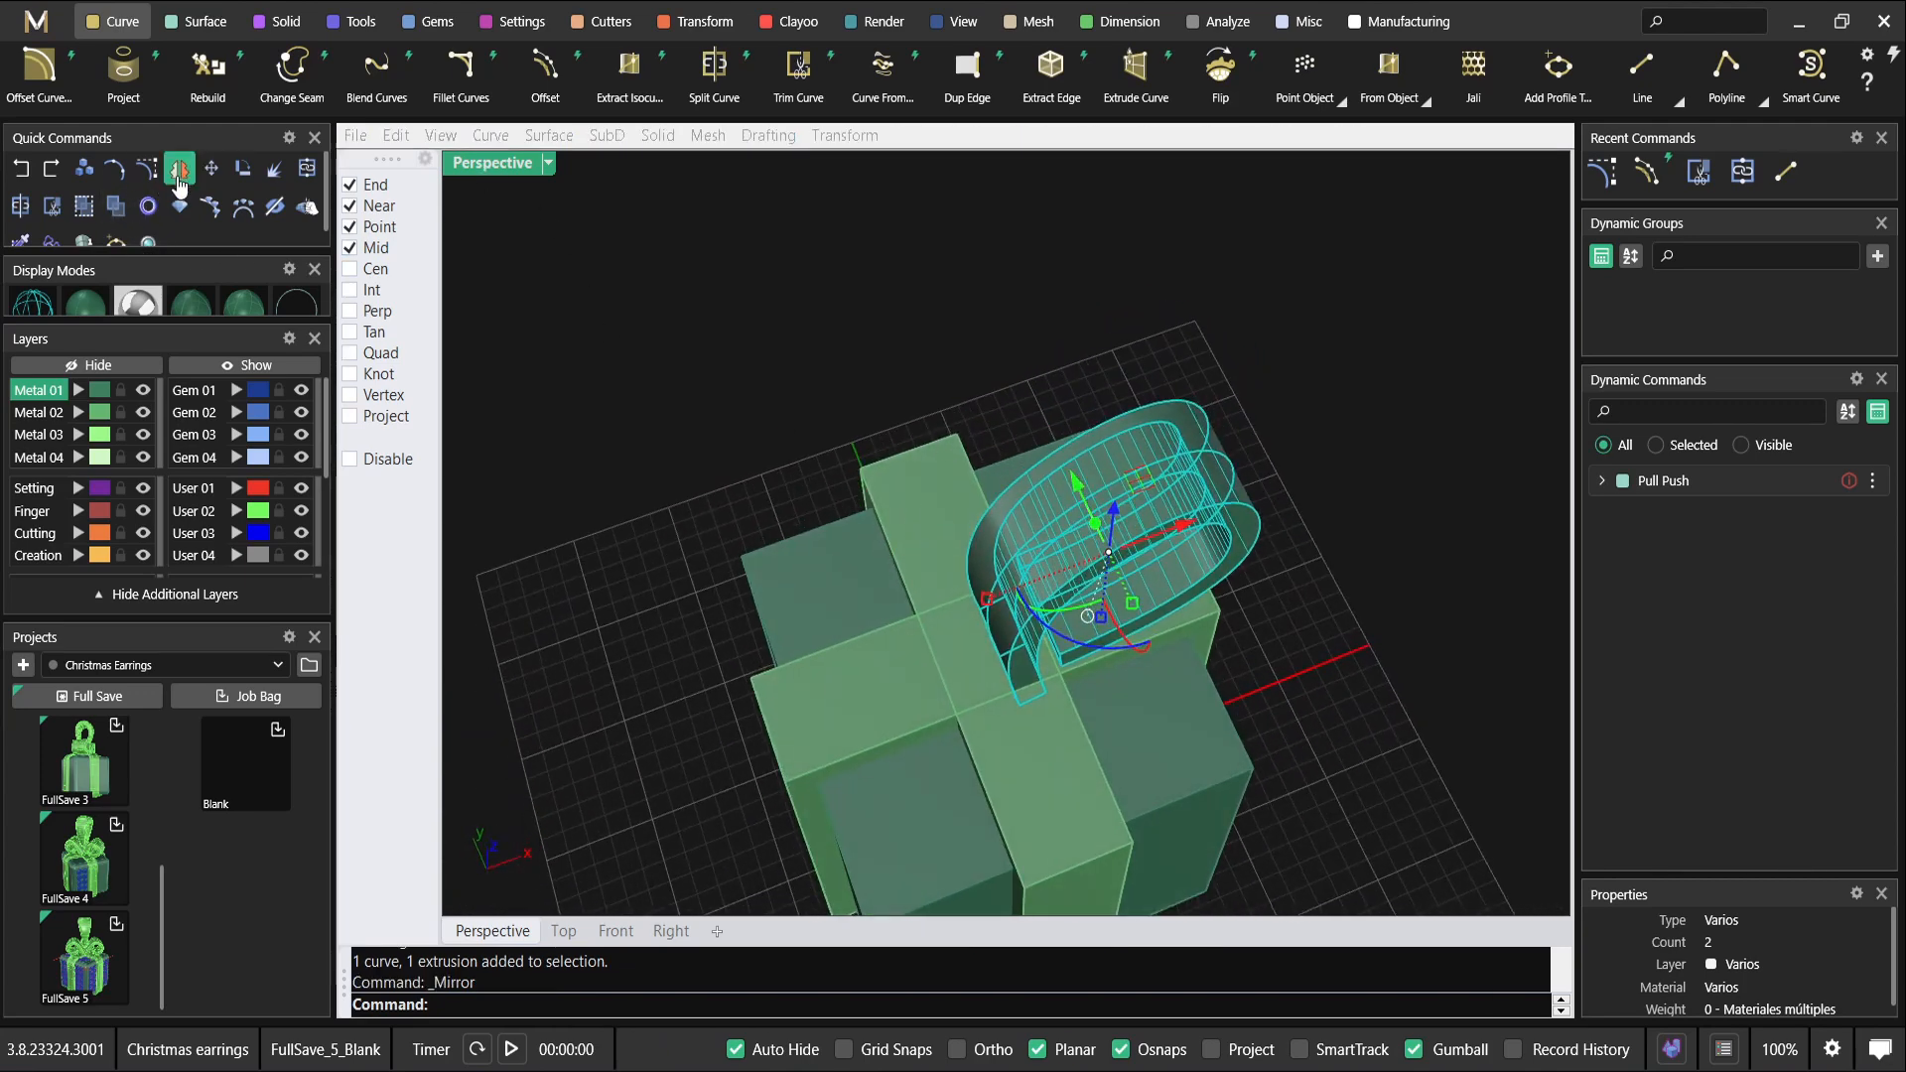
click(908, 447)
scroll(886, 378, down, 1)
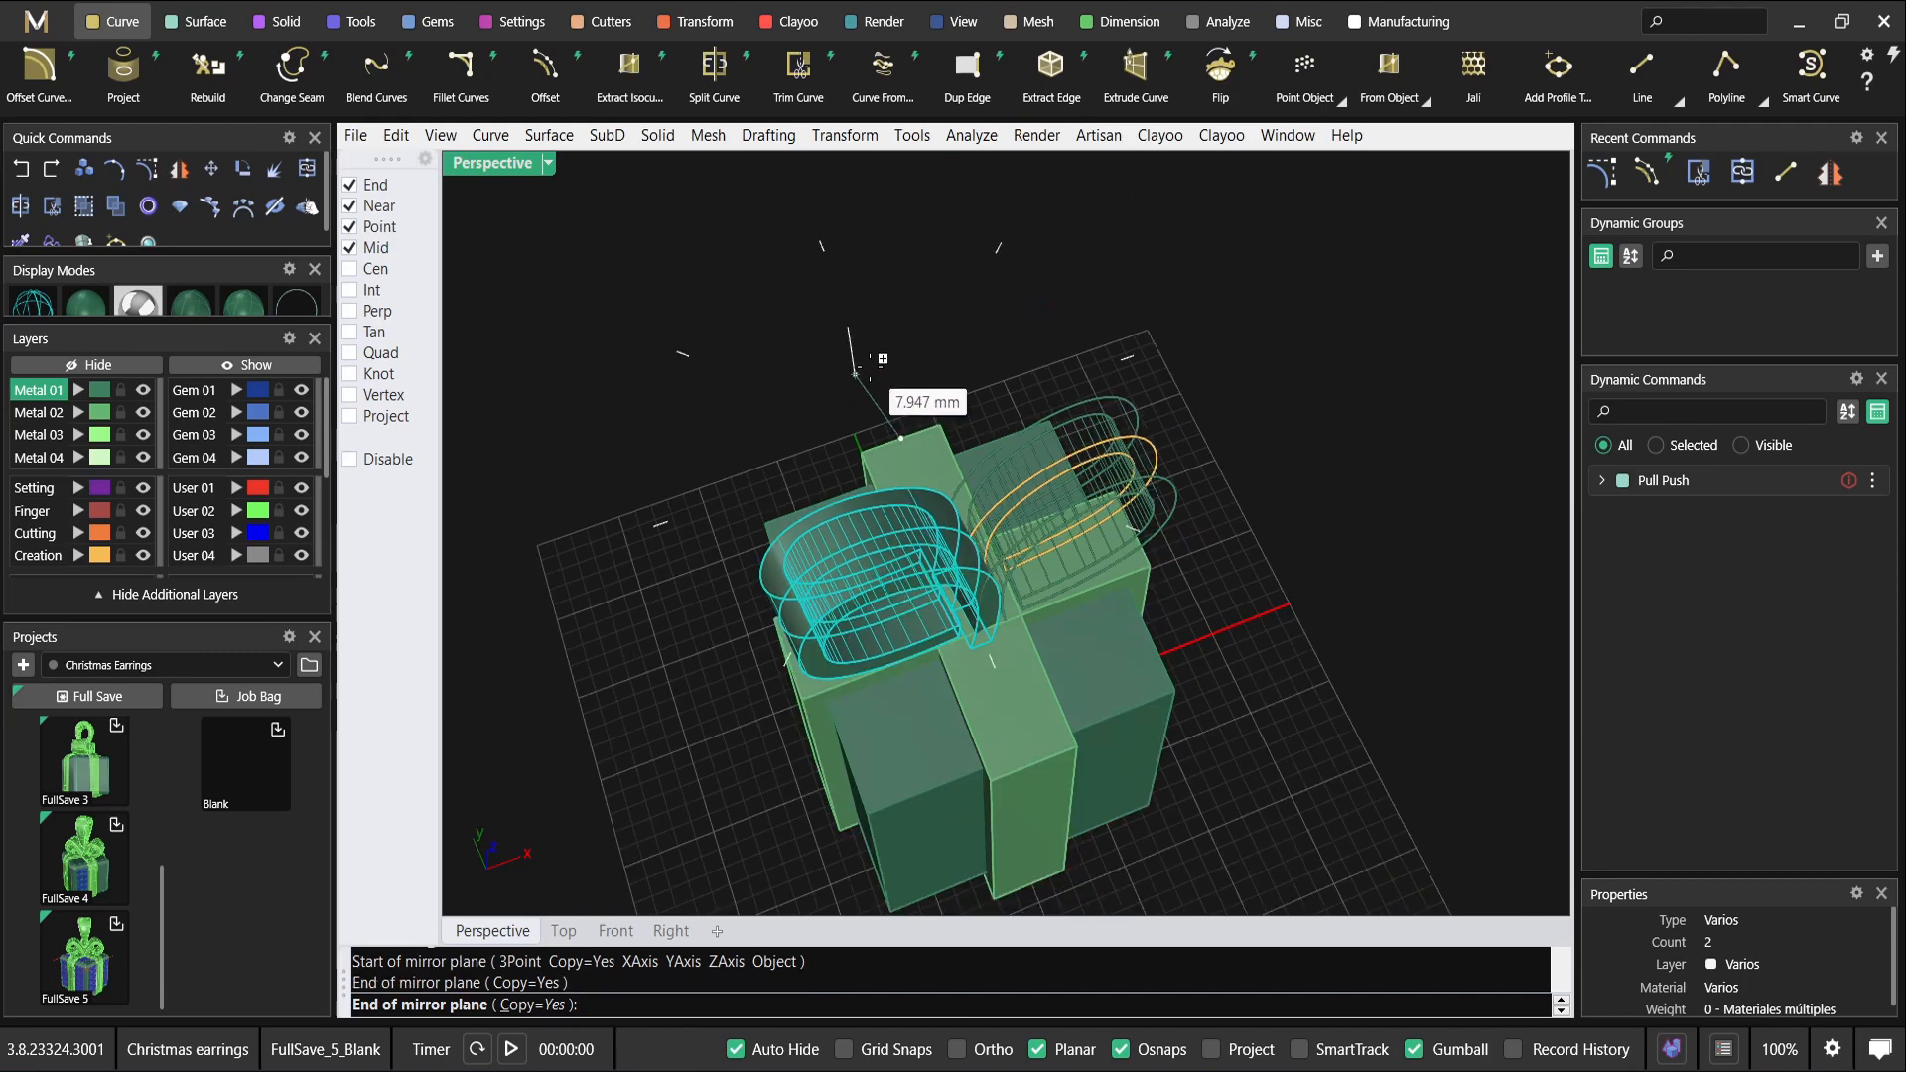
click(883, 363)
Undo the mirrored copy of the bow loop.
right_drag(883, 364, 1182, 422)
scroll(1054, 426, up, 5)
drag(1272, 404, 974, 336)
right_drag(1143, 322, 1085, 411)
click(1119, 350)
click(1085, 413)
scroll(1085, 413, up, 4)
drag(1085, 413, 1115, 418)
scroll(1115, 419, down, 4)
key(ctrl+z)
key(ctrl+z)
right_drag(1114, 417, 1320, 348)
key(ctrl+z)
Delete the extruded bow-loop solid while keeping its closed profile curve.
click(1170, 401)
drag(1377, 348, 1231, 306)
right_drag(1221, 301, 1140, 514)
click(1086, 300)
key(Delete)
Move the closed loop profile along Y in the Top view to just inside the ribbon's upper edge.
click(1141, 351)
scroll(1140, 516, up, 3)
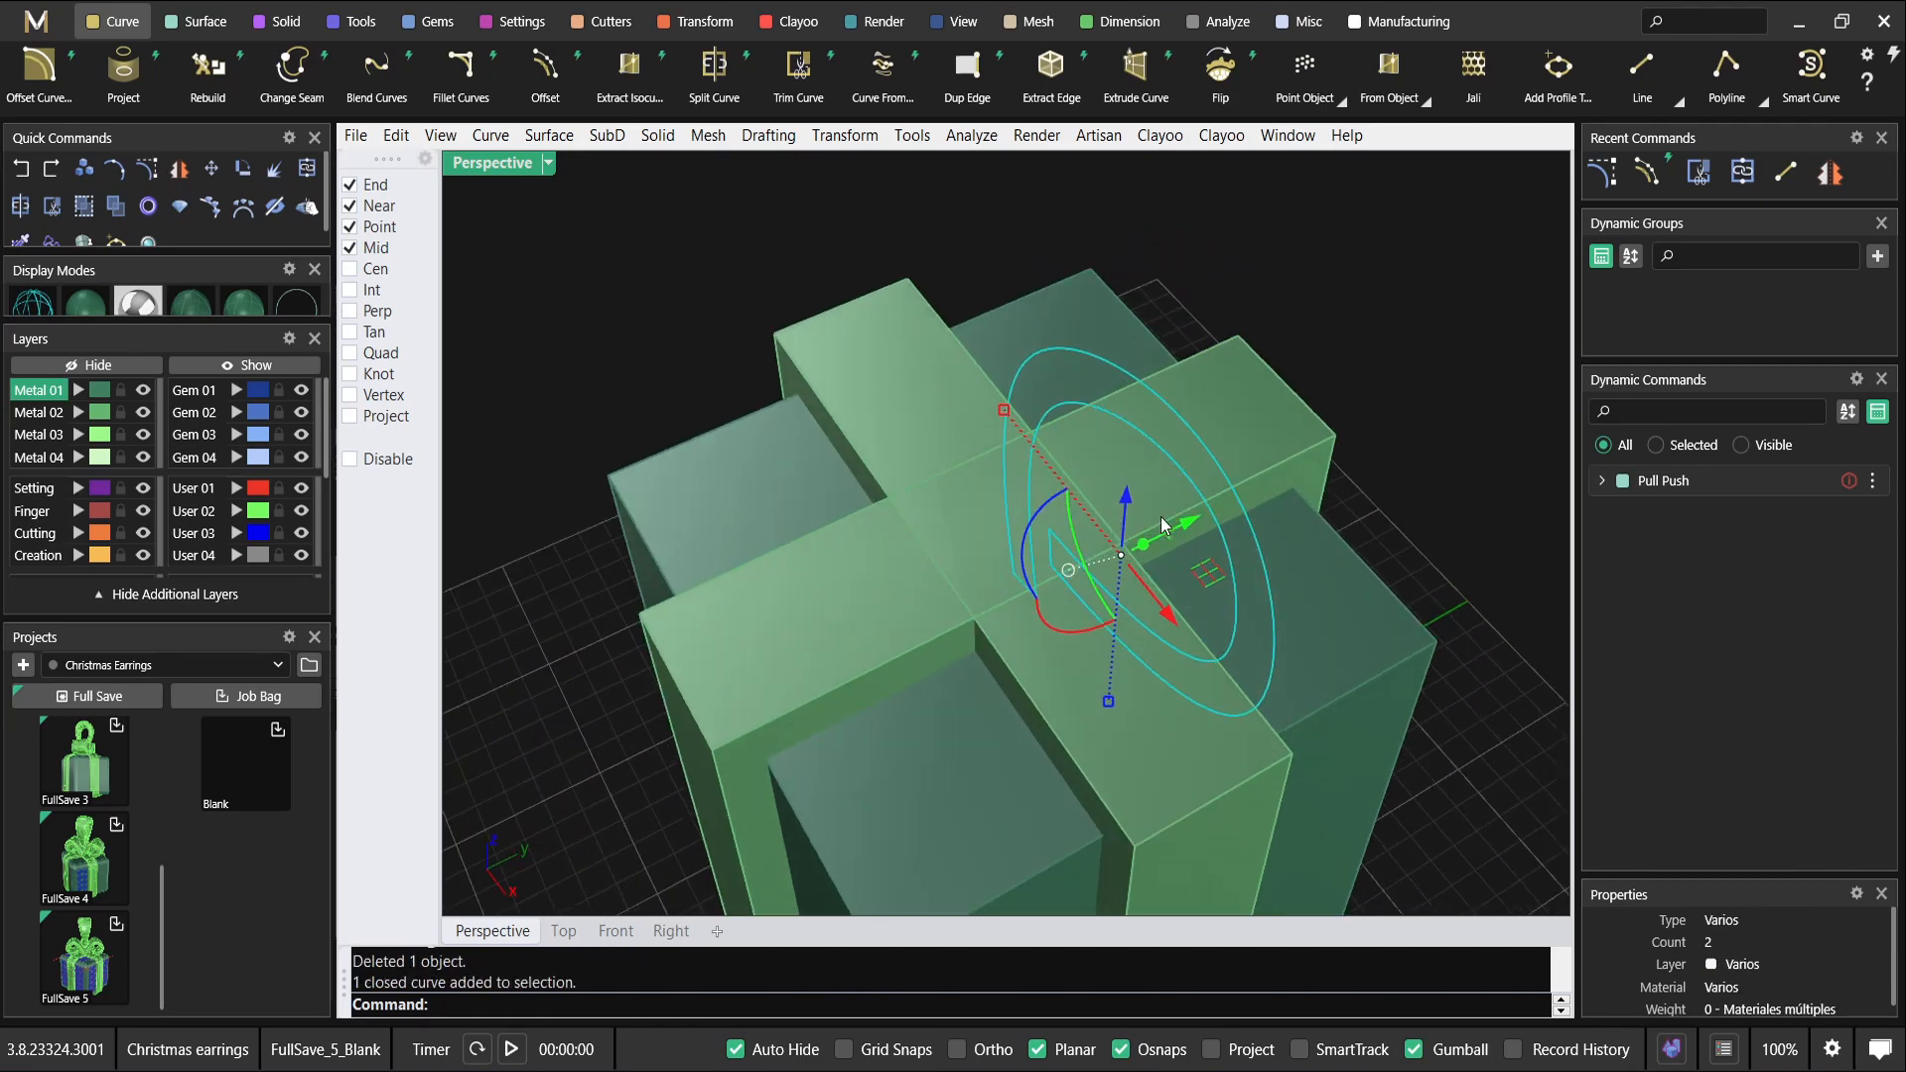
double_click(494, 163)
scroll(767, 367, up, 3)
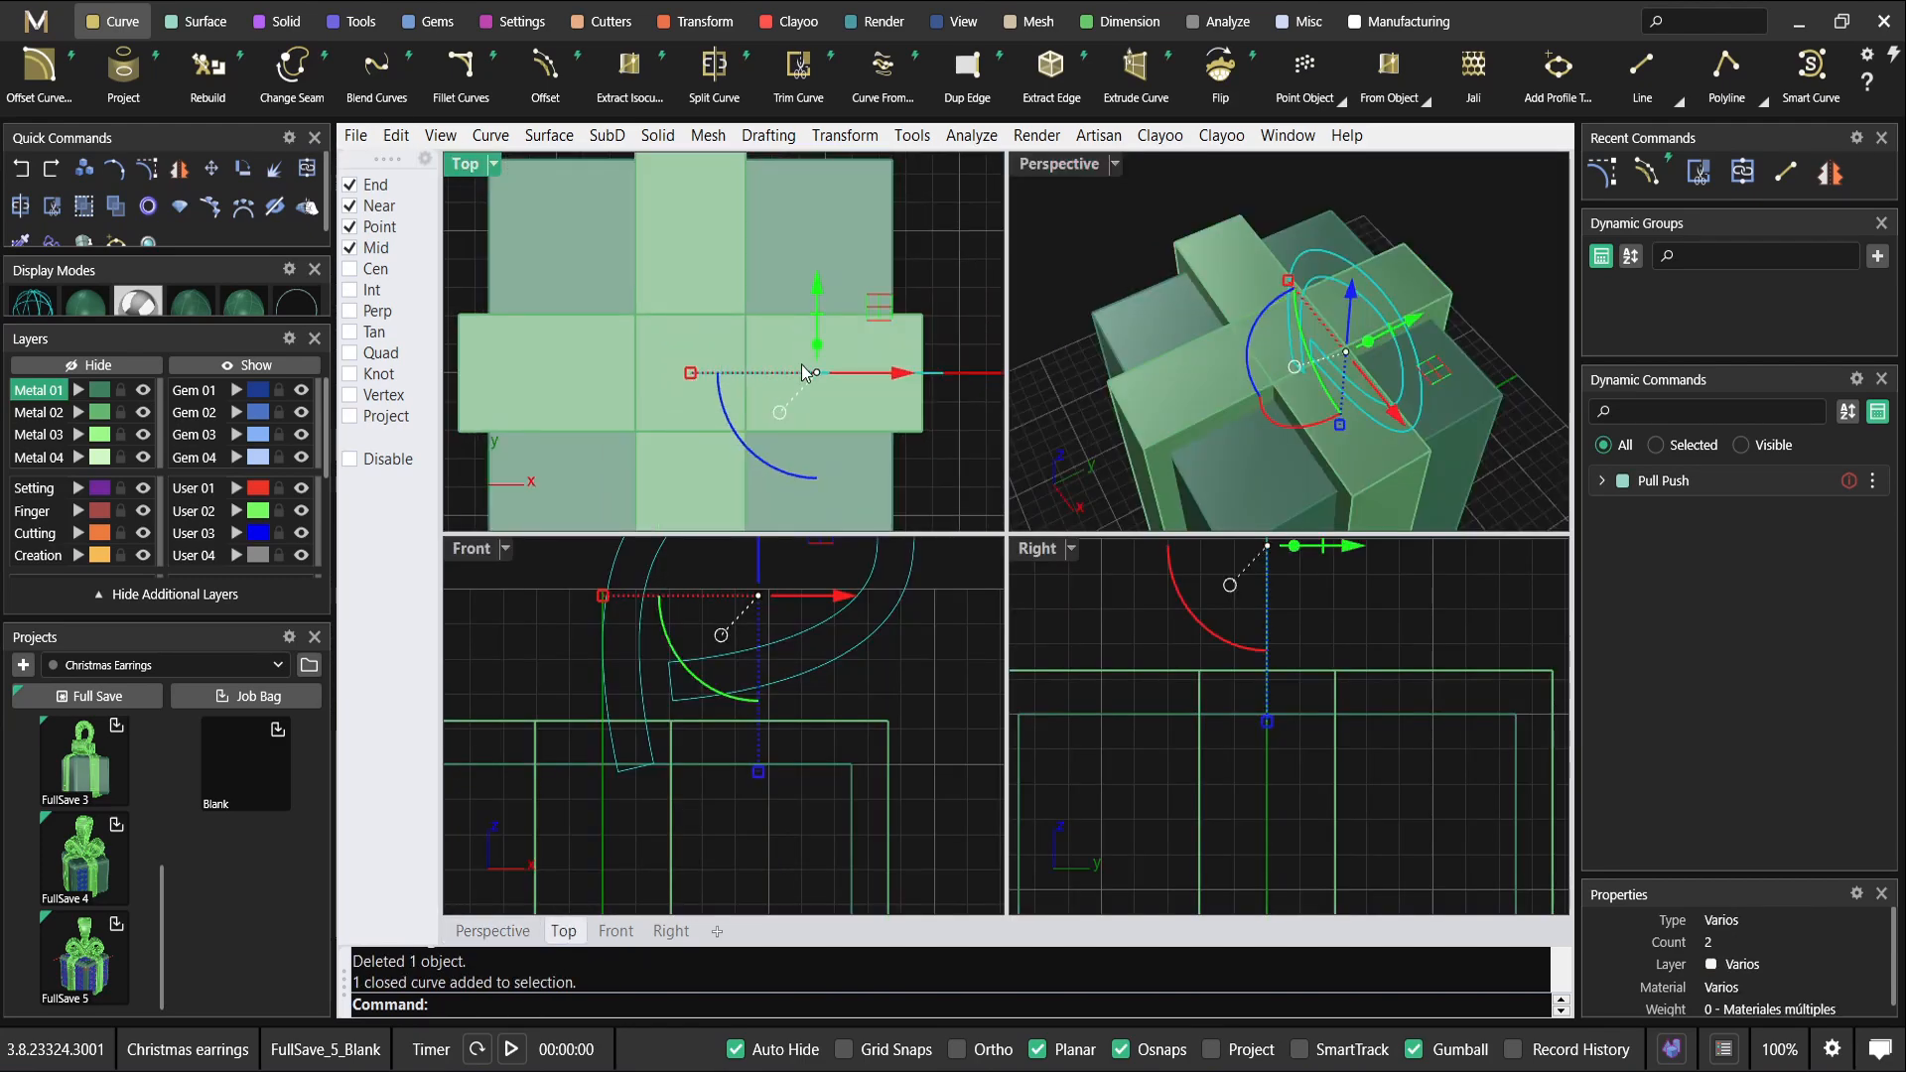
scroll(766, 357, down, 1)
drag(765, 309, 766, 265)
scroll(805, 348, down, 2)
right_drag(805, 348, 785, 328)
Mirror a copy of the loop profile across the X axis, starting the mirror plane at origin 0.
text(Mir0)
key(Return)
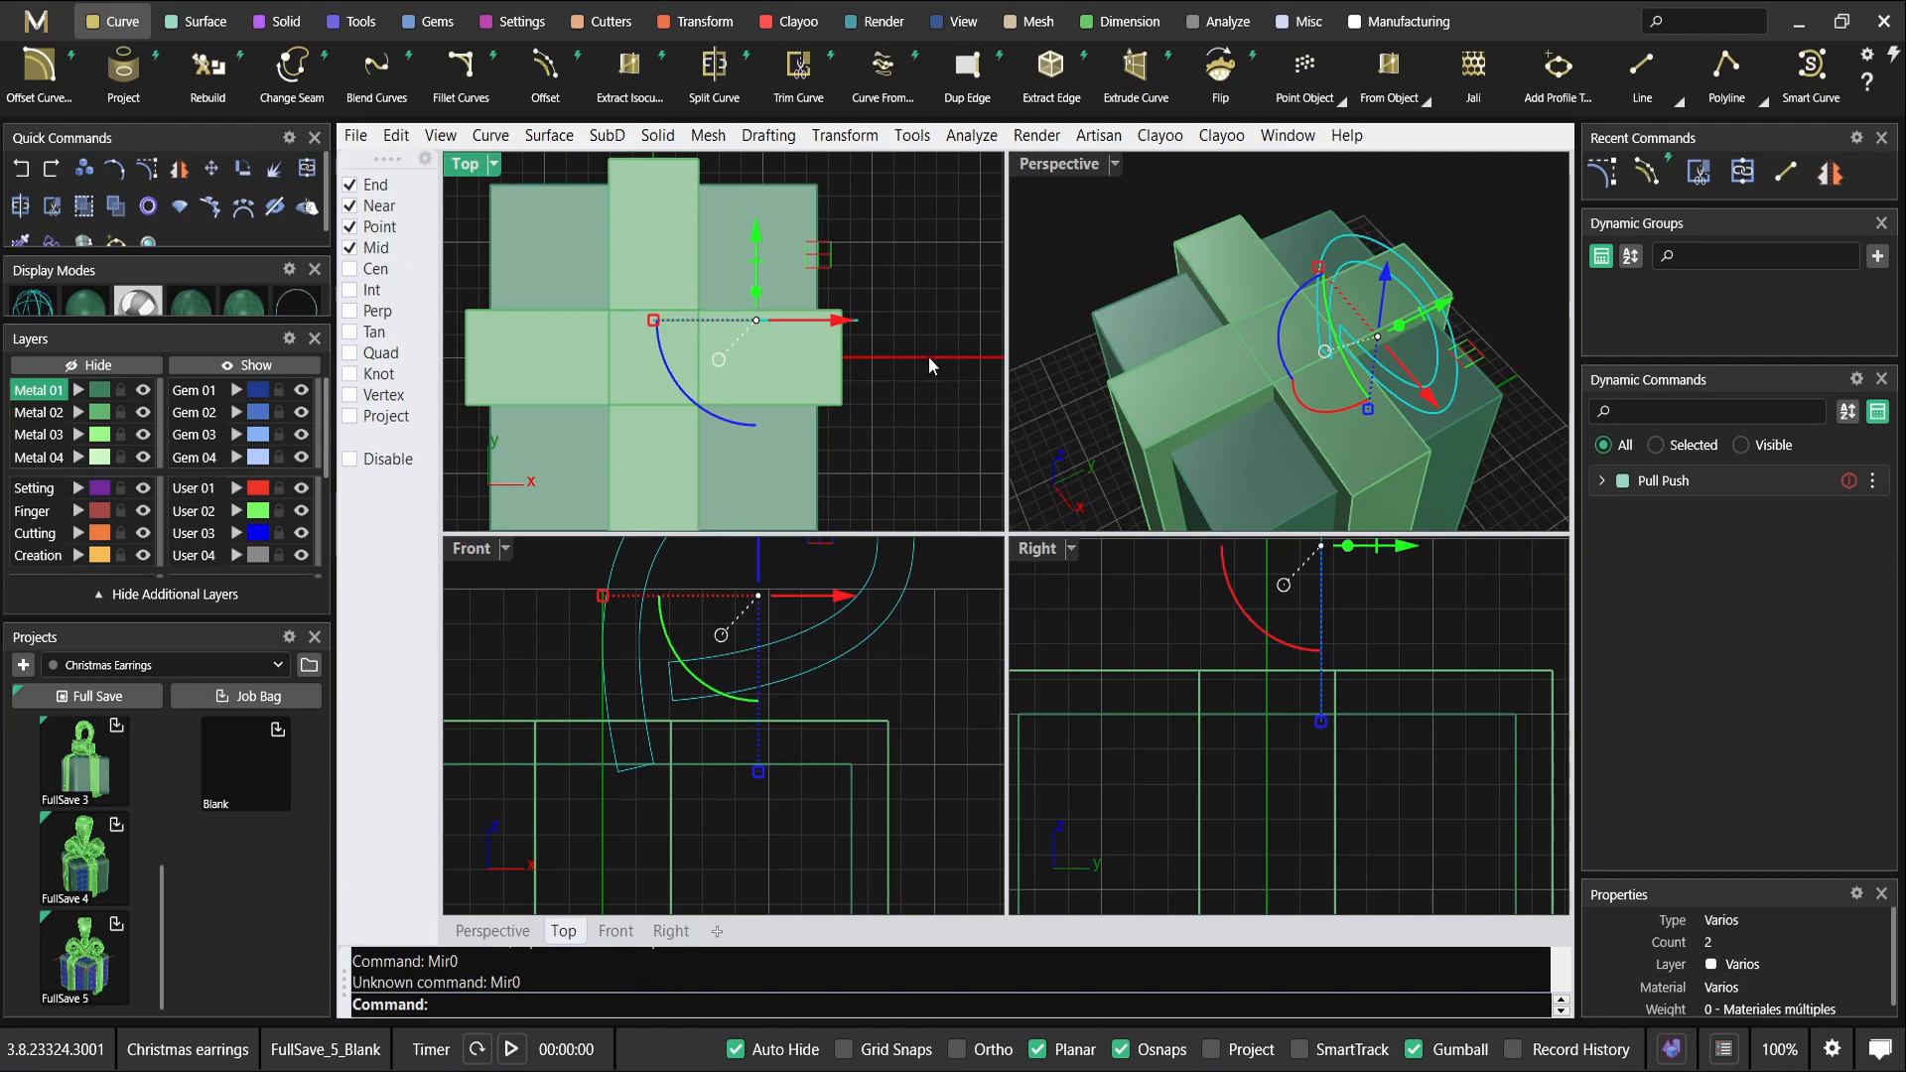
right_drag(929, 359, 855, 380)
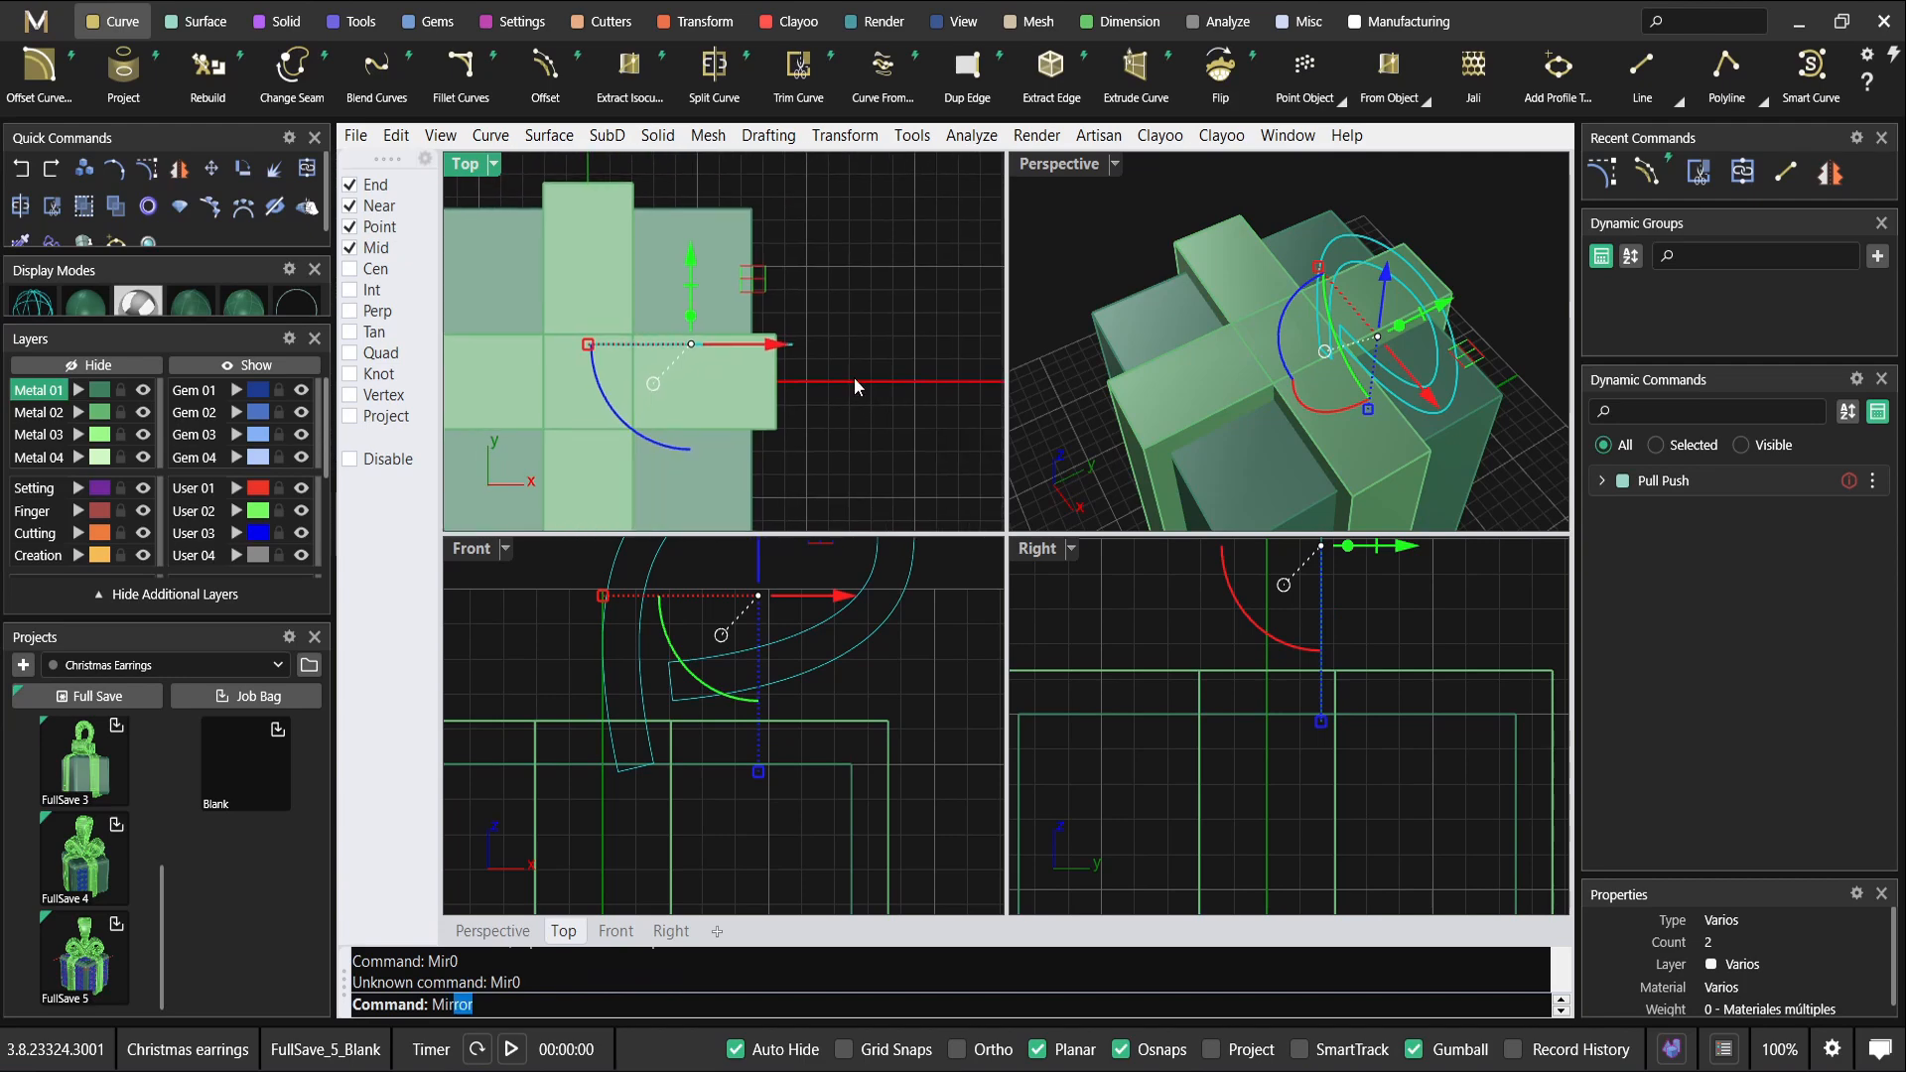
key(Return)
text(0)
key(Return)
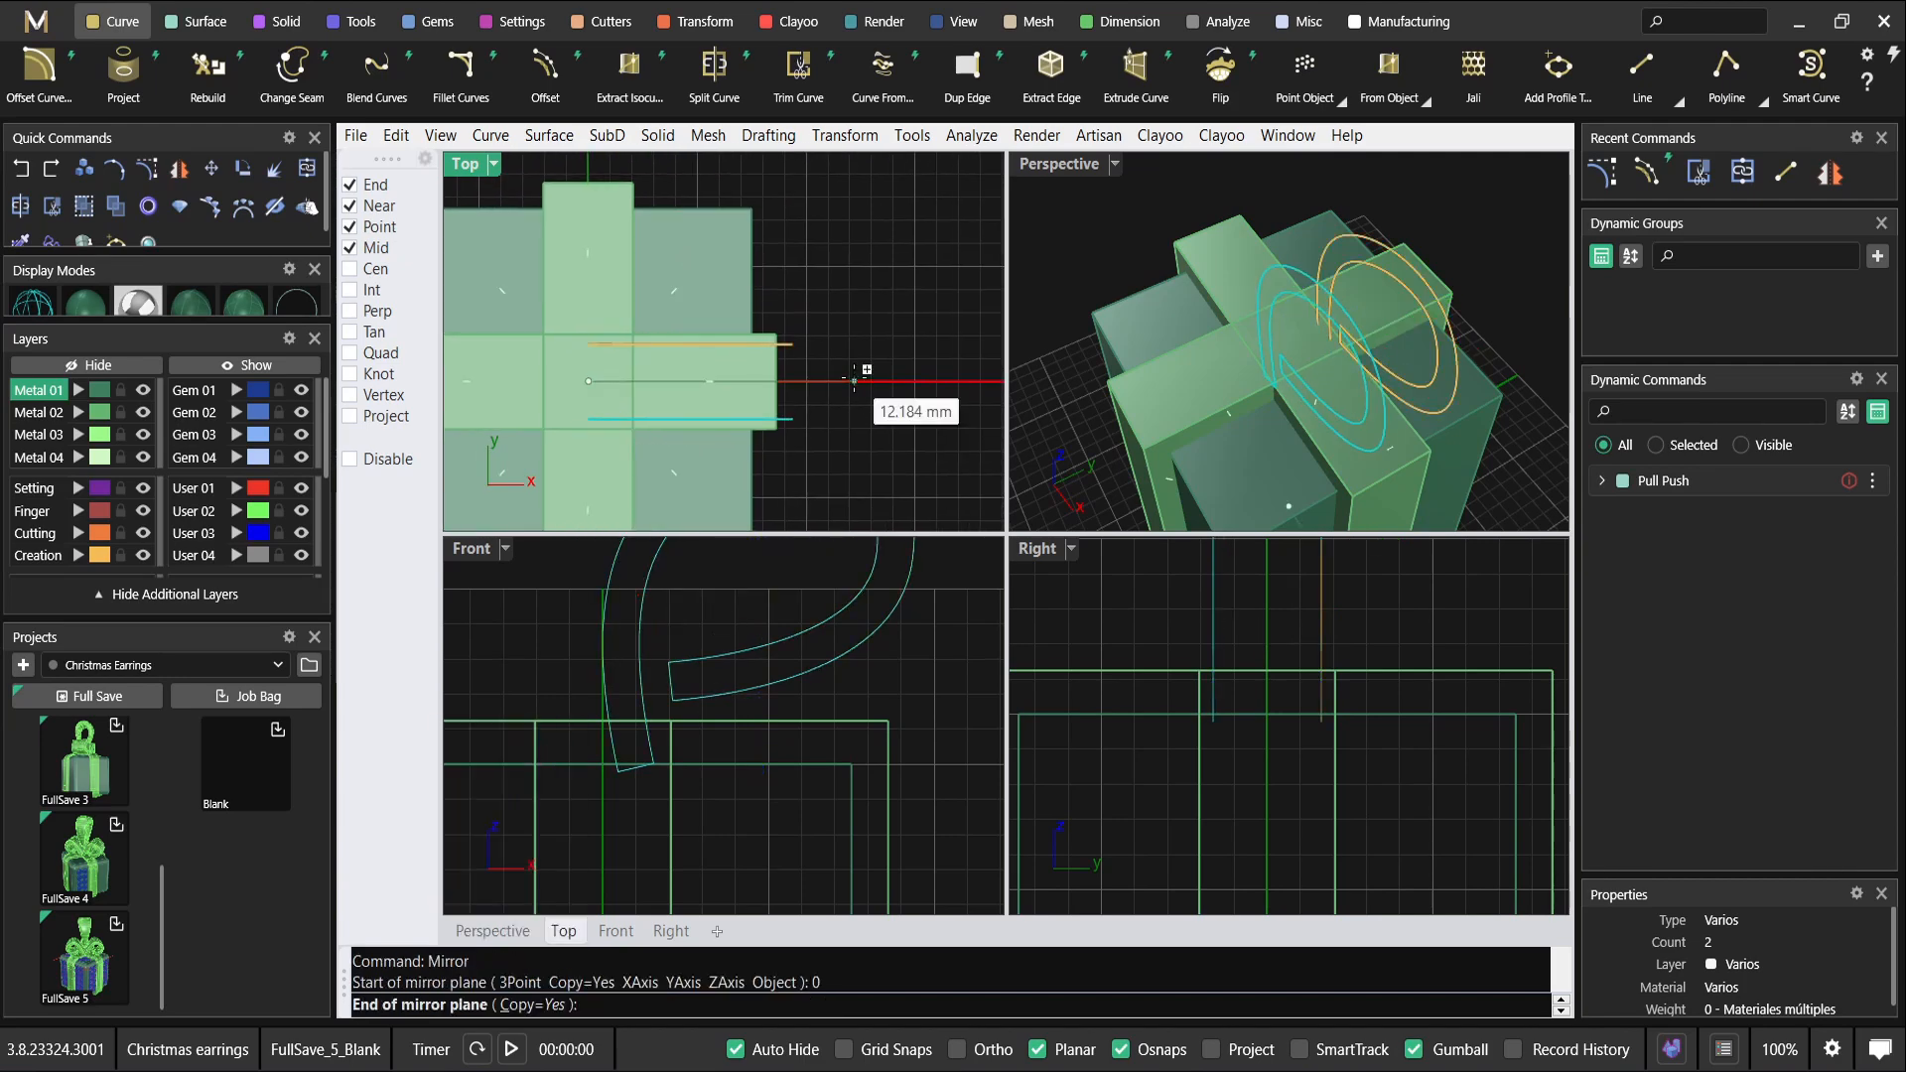
click(854, 380)
Select both loop profiles in the maximised Perspective view and hide everything else, leaving only the two curves.
scroll(1194, 236, up, 5)
double_click(1059, 164)
drag(1531, 387, 1023, 300)
right_drag(983, 300, 895, 299)
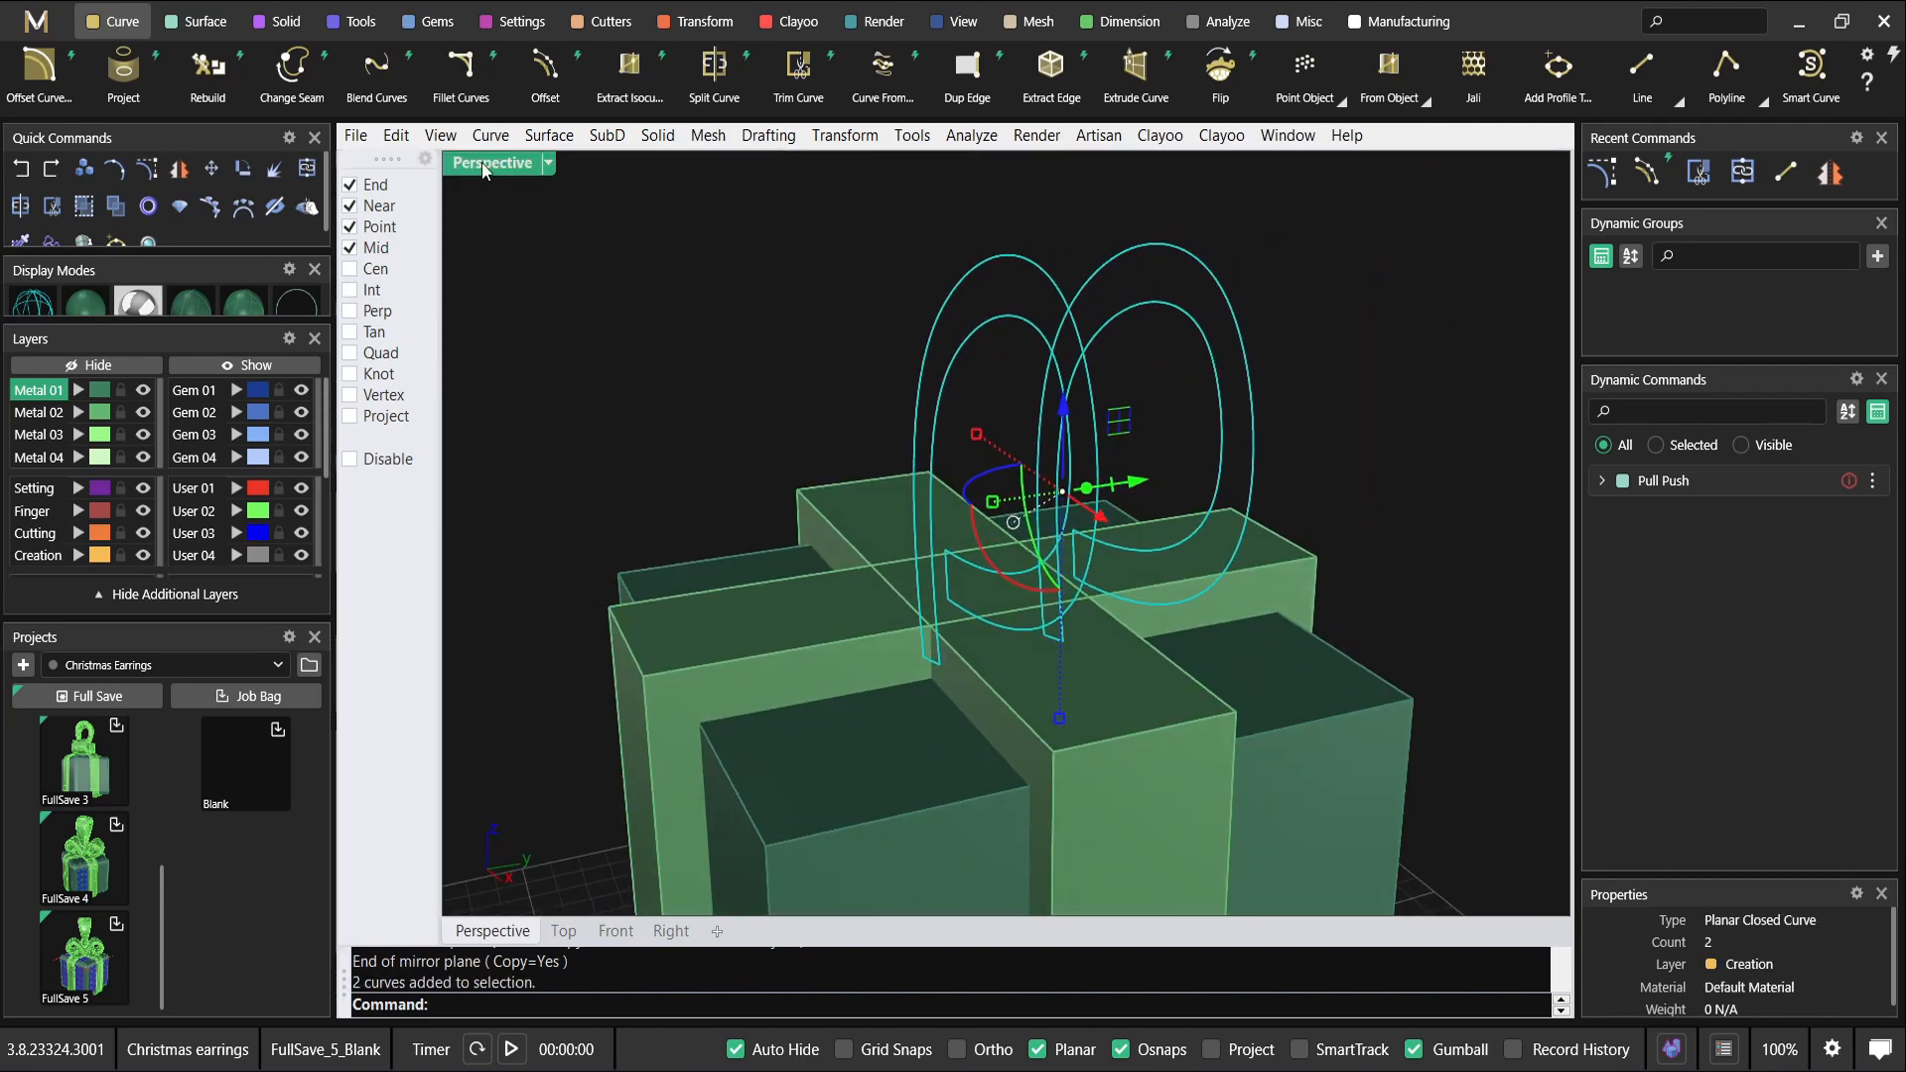
scroll(923, 384, down, 3)
right_drag(945, 382, 842, 367)
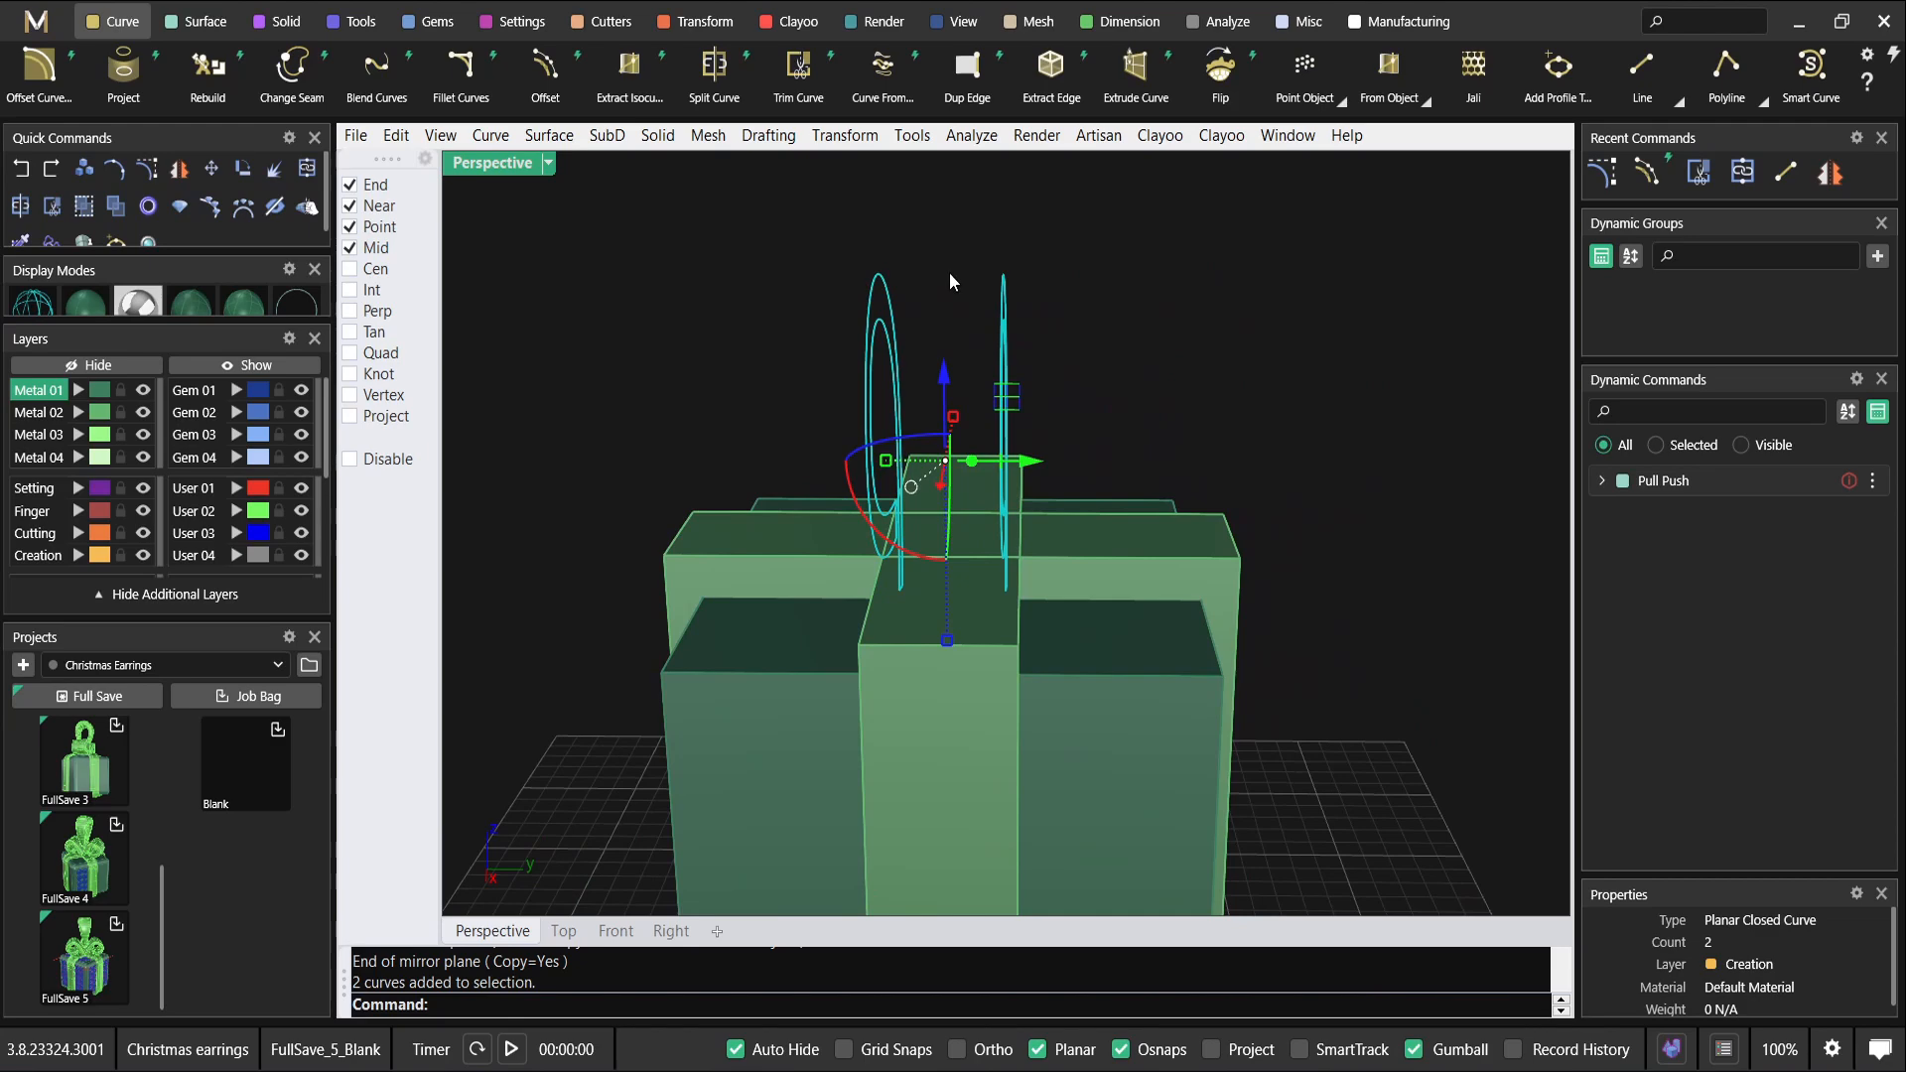
right_drag(946, 291, 833, 319)
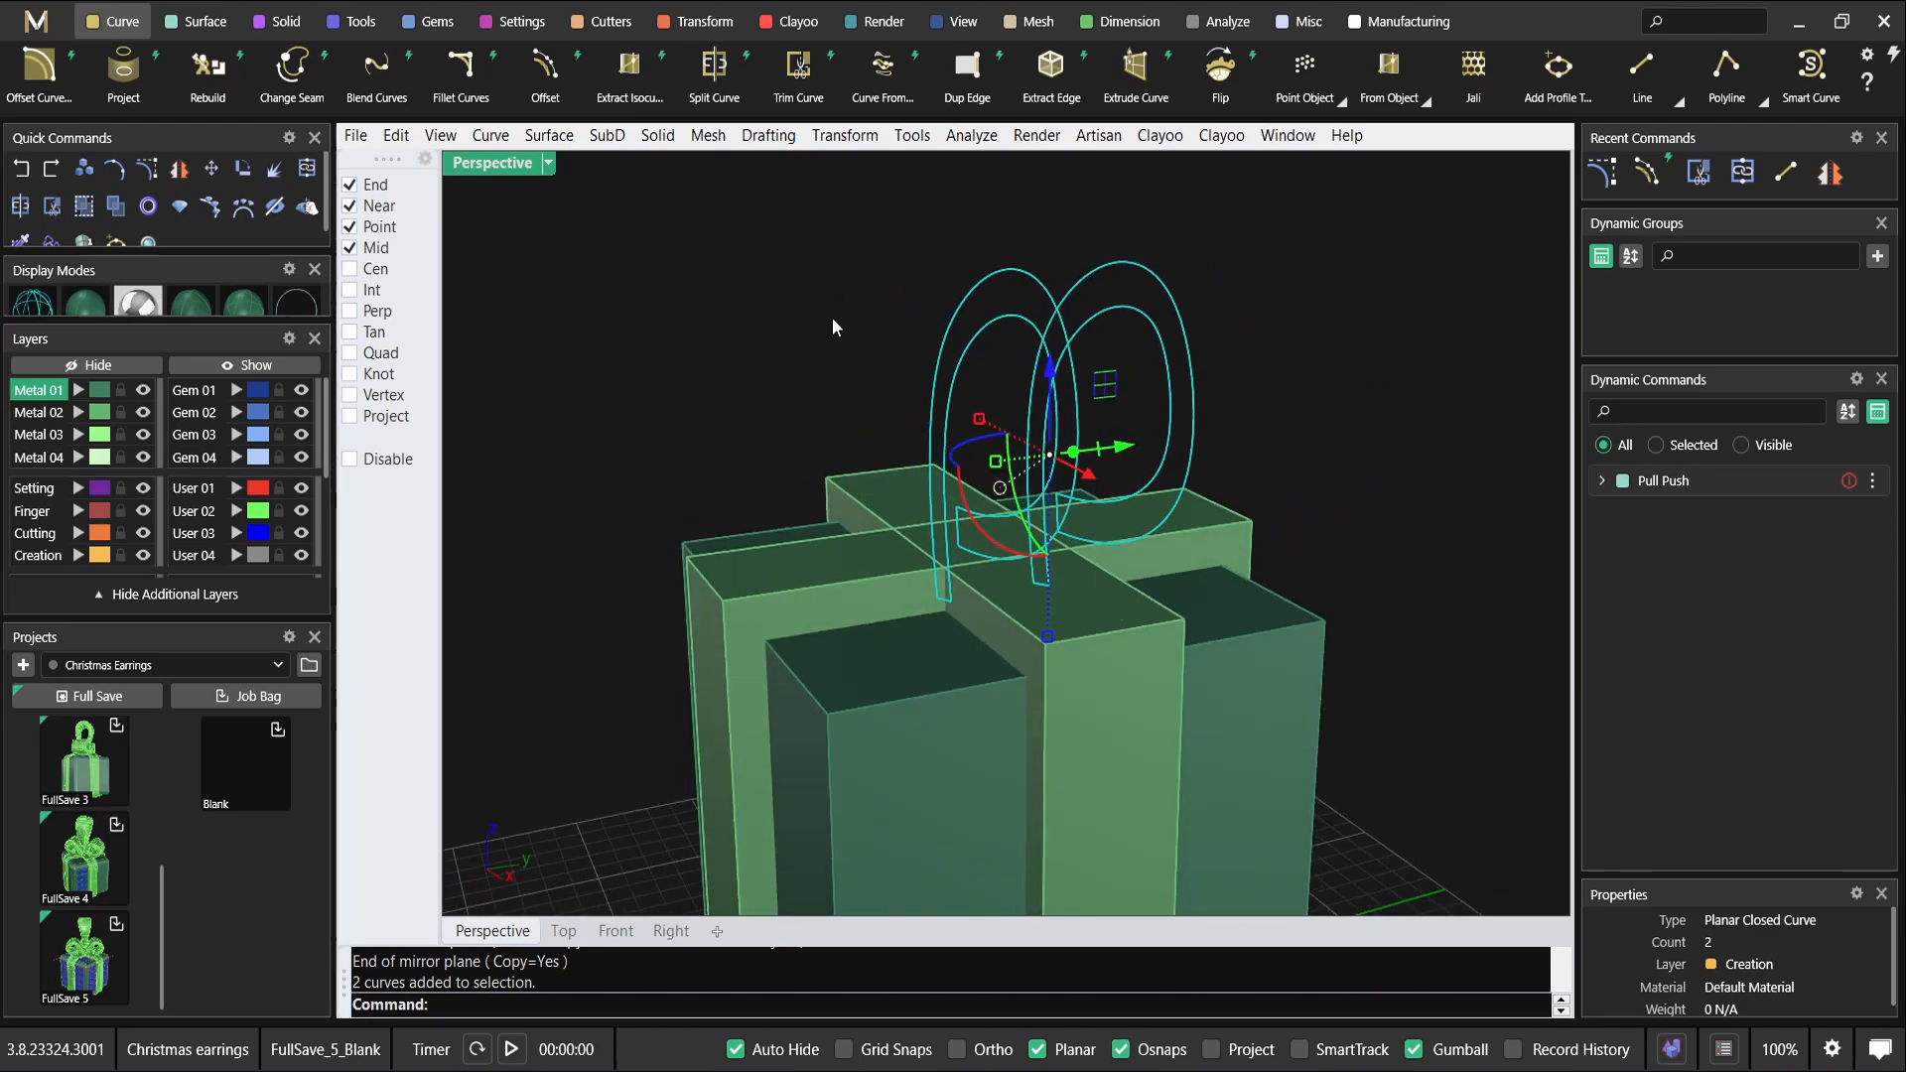
click(73, 365)
right_drag(1181, 456, 1206, 593)
mouse_move(1096, 508)
right_down()
mouse_move(1140, 490)
mouse_move(1157, 413)
mouse_move(1170, 502)
mouse_move(1296, 405)
mouse_move(1136, 464)
mouse_move(1106, 497)
right_up()
scroll(998, 618, up, 5)
right_drag(998, 618, 983, 576)
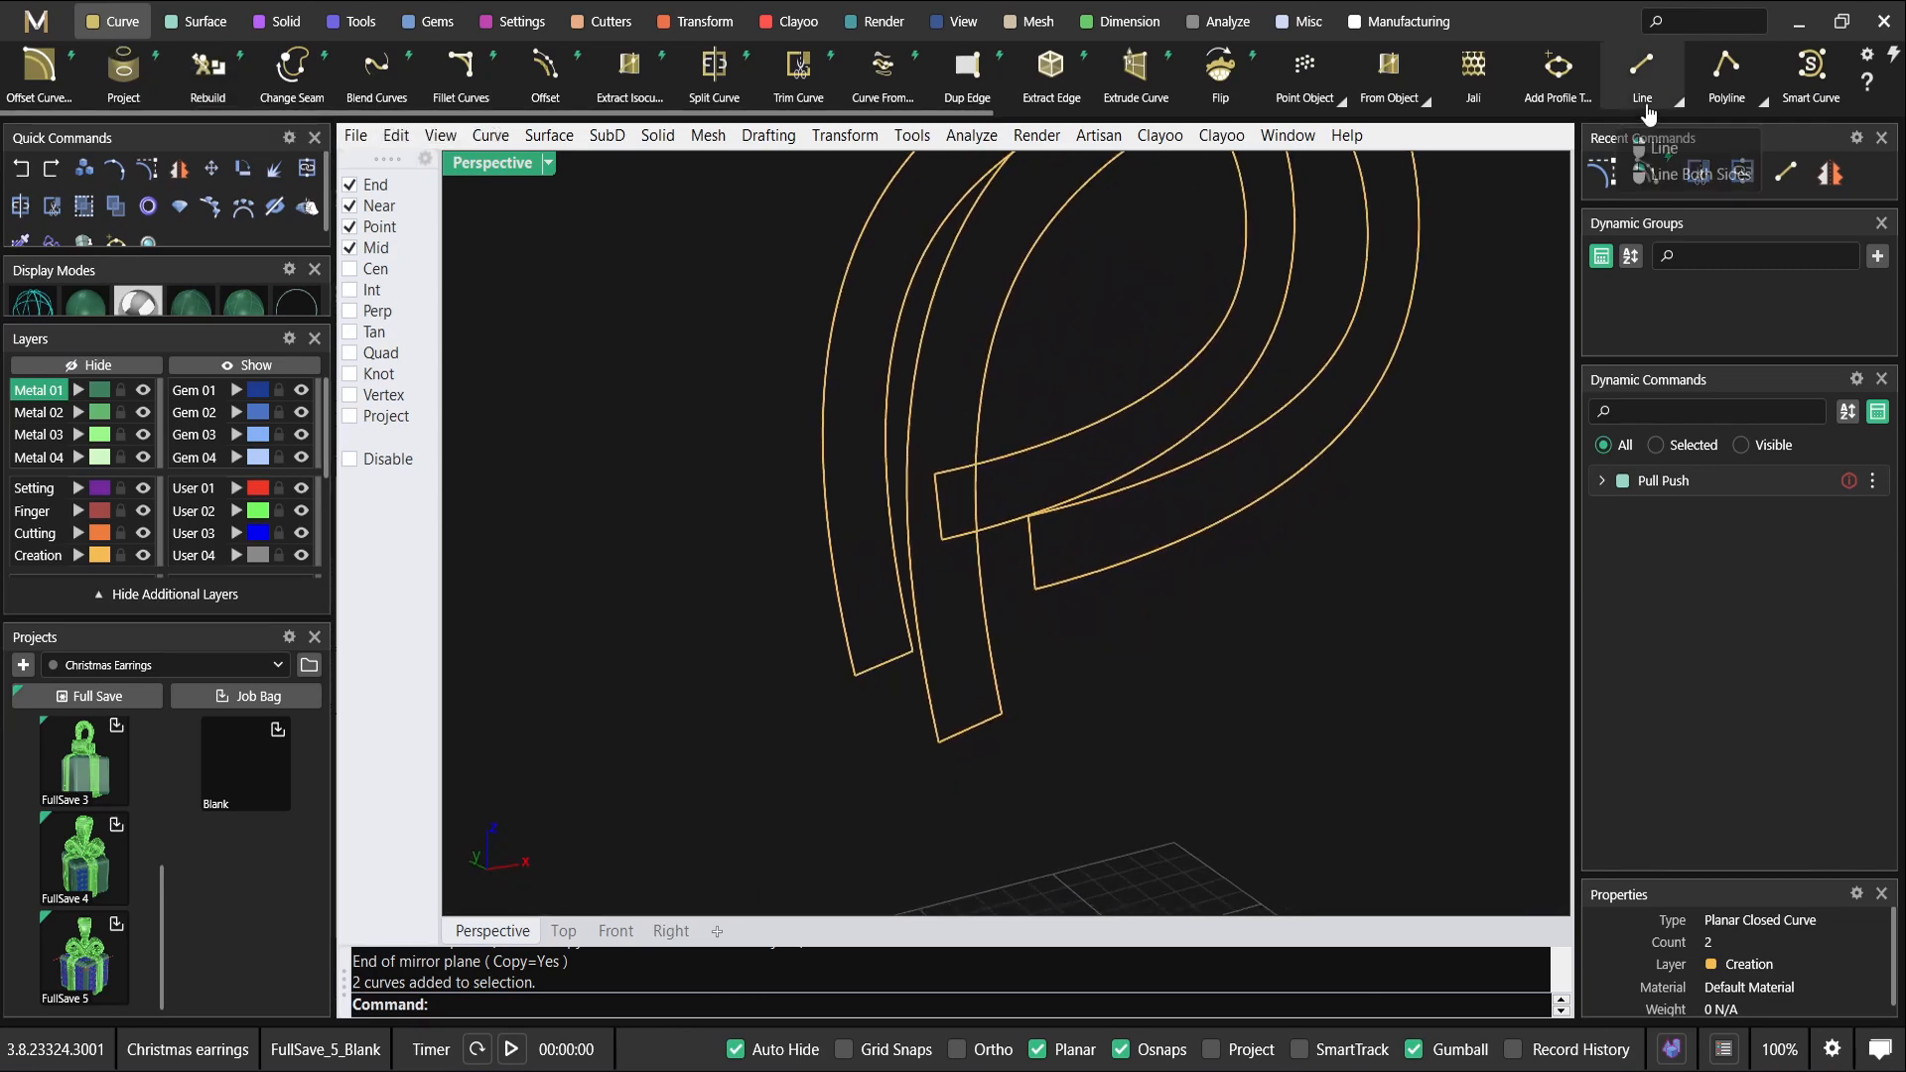
Draw a straight line joining the matching outer lower corners of the two closed loop profiles.
click(1641, 66)
click(854, 675)
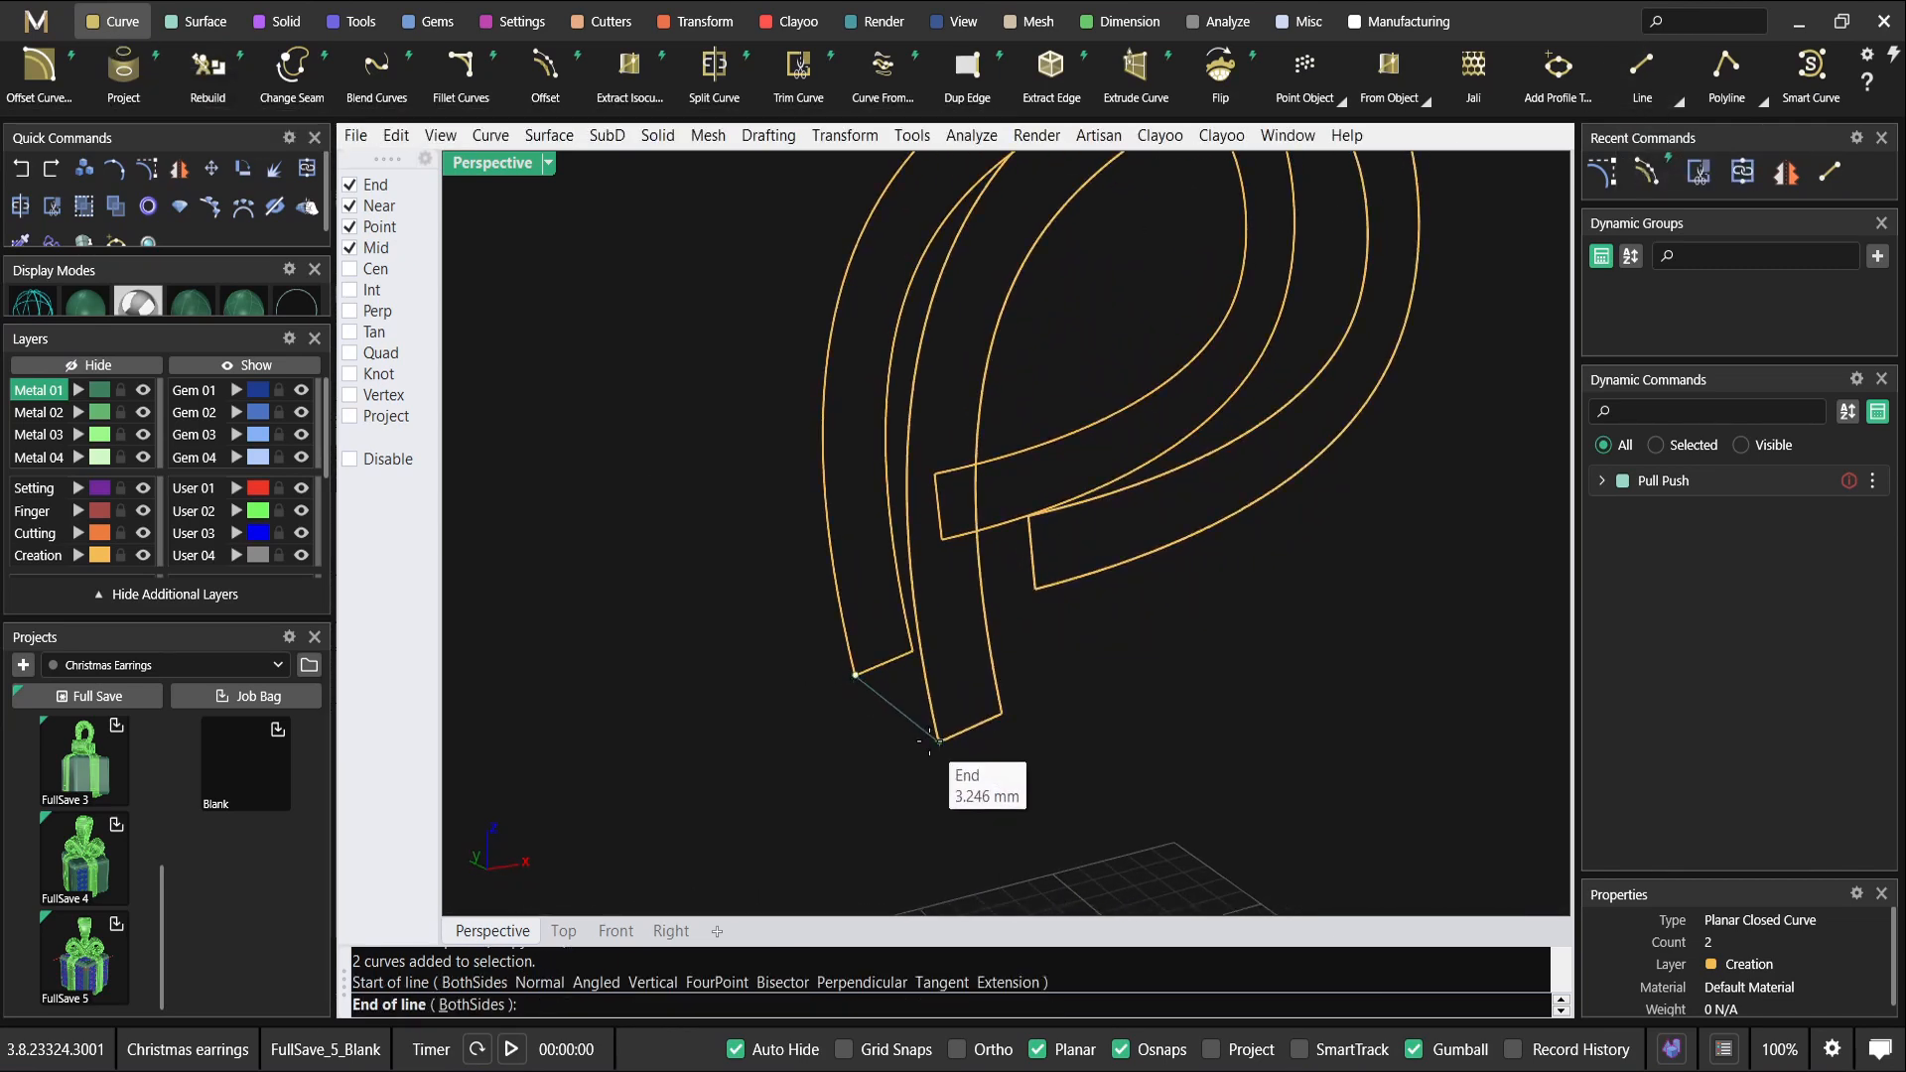
click(934, 732)
Rebuild the connecting line with a point count of 5 and degree 2, deleting the input.
right_drag(870, 747, 943, 725)
shift+click(955, 718)
right_click(976, 742)
text(Reb)
key(Return)
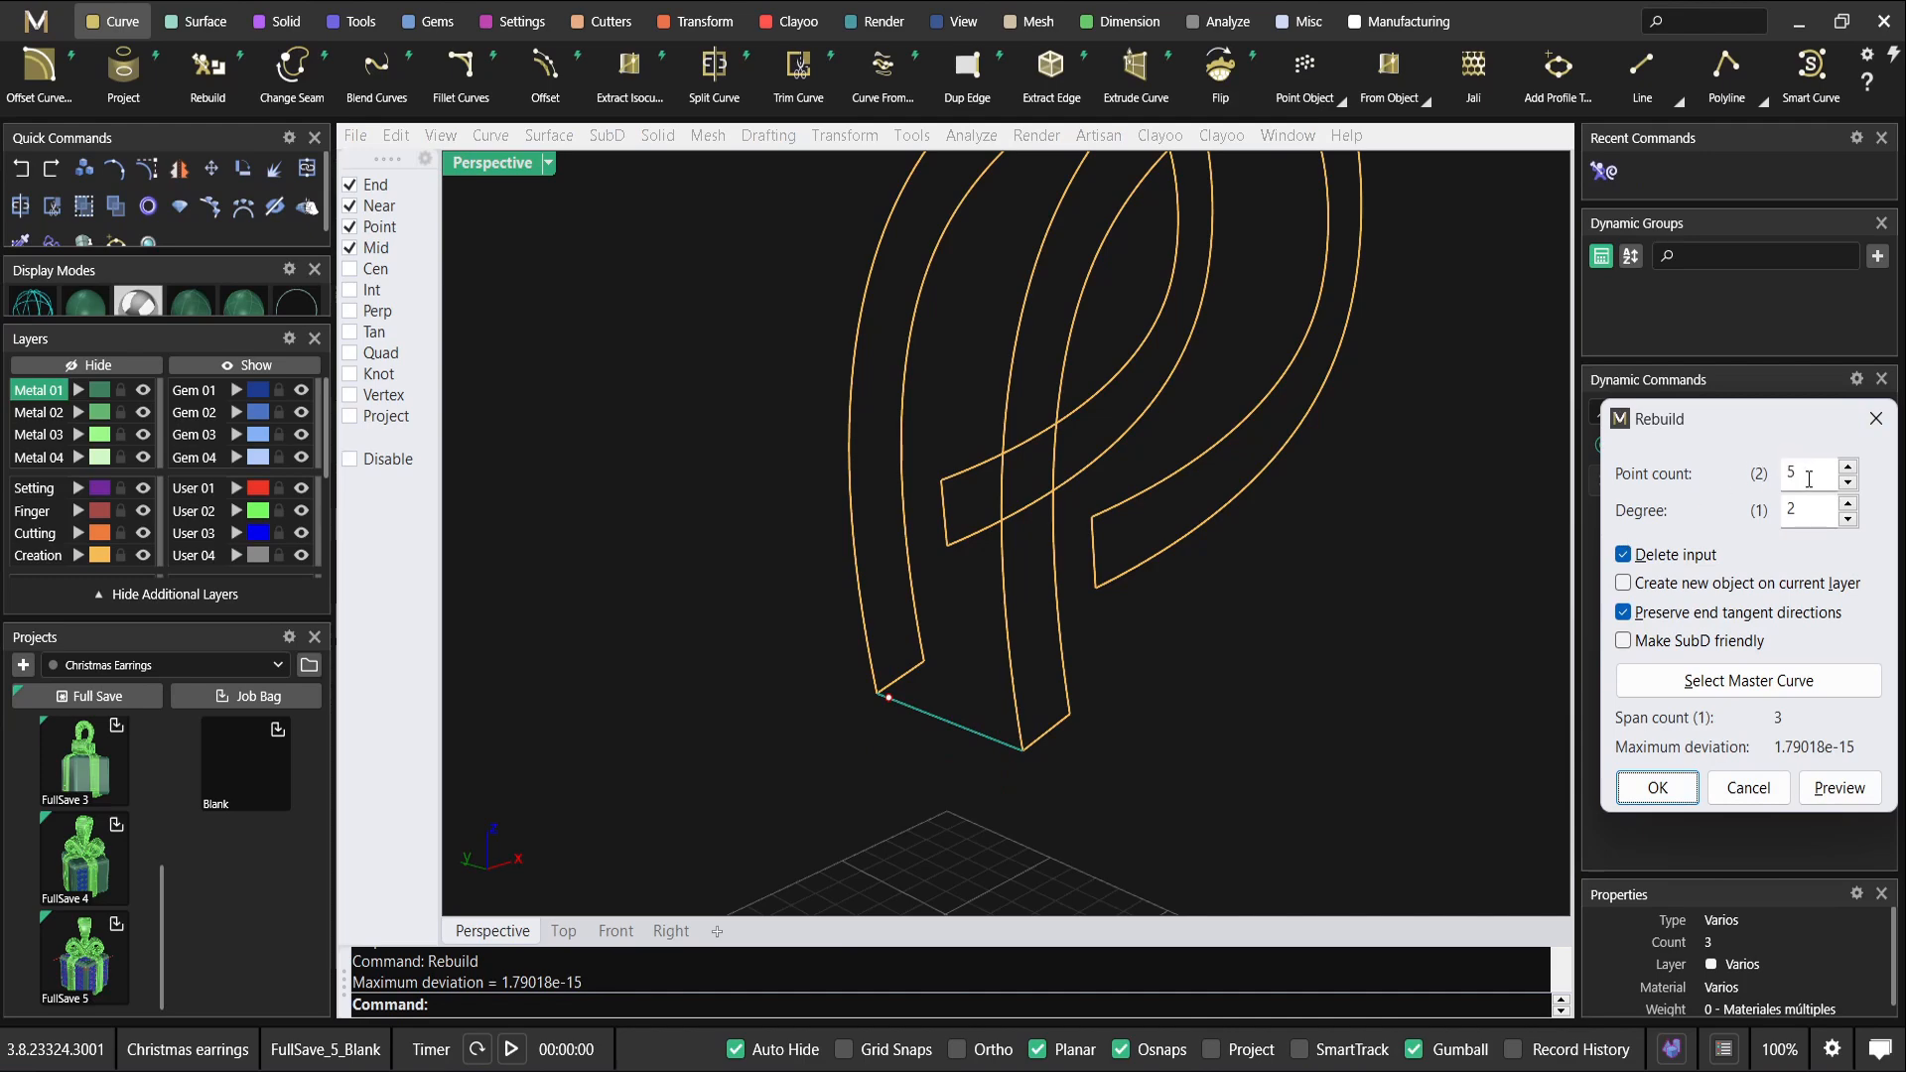
click(1683, 794)
Shape the rebuilt line into a wavy cross-section by moving its control points, keeping both ends on the loop profiles.
right_drag(1058, 709, 1111, 699)
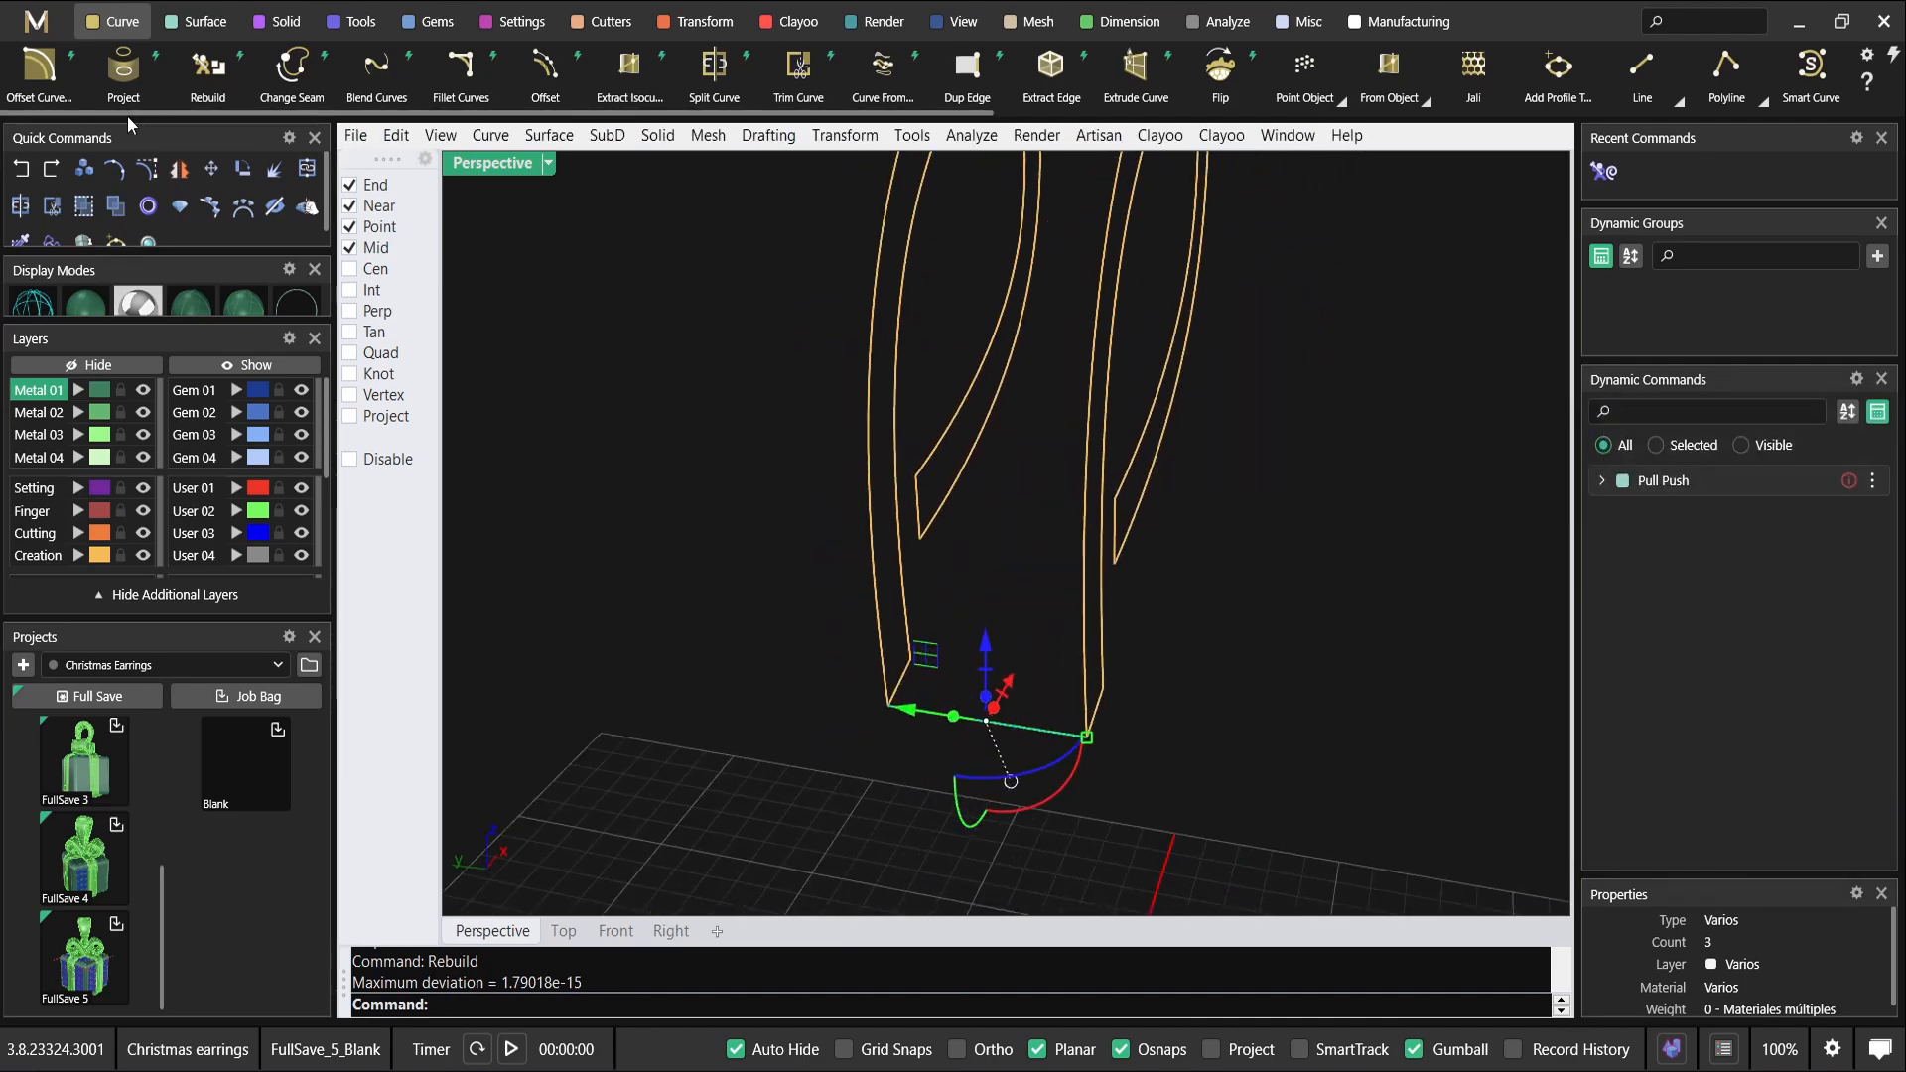
click(147, 169)
scroll(980, 717, up, 3)
drag(836, 695, 1212, 824)
right_drag(1212, 824, 1022, 566)
drag(1011, 516, 957, 558)
drag(761, 542, 931, 616)
drag(948, 548, 1042, 498)
scroll(1057, 498, down, 8)
scroll(1056, 498, down, 5)
key(Escape)
right_drag(1056, 497, 942, 566)
key(Escape)
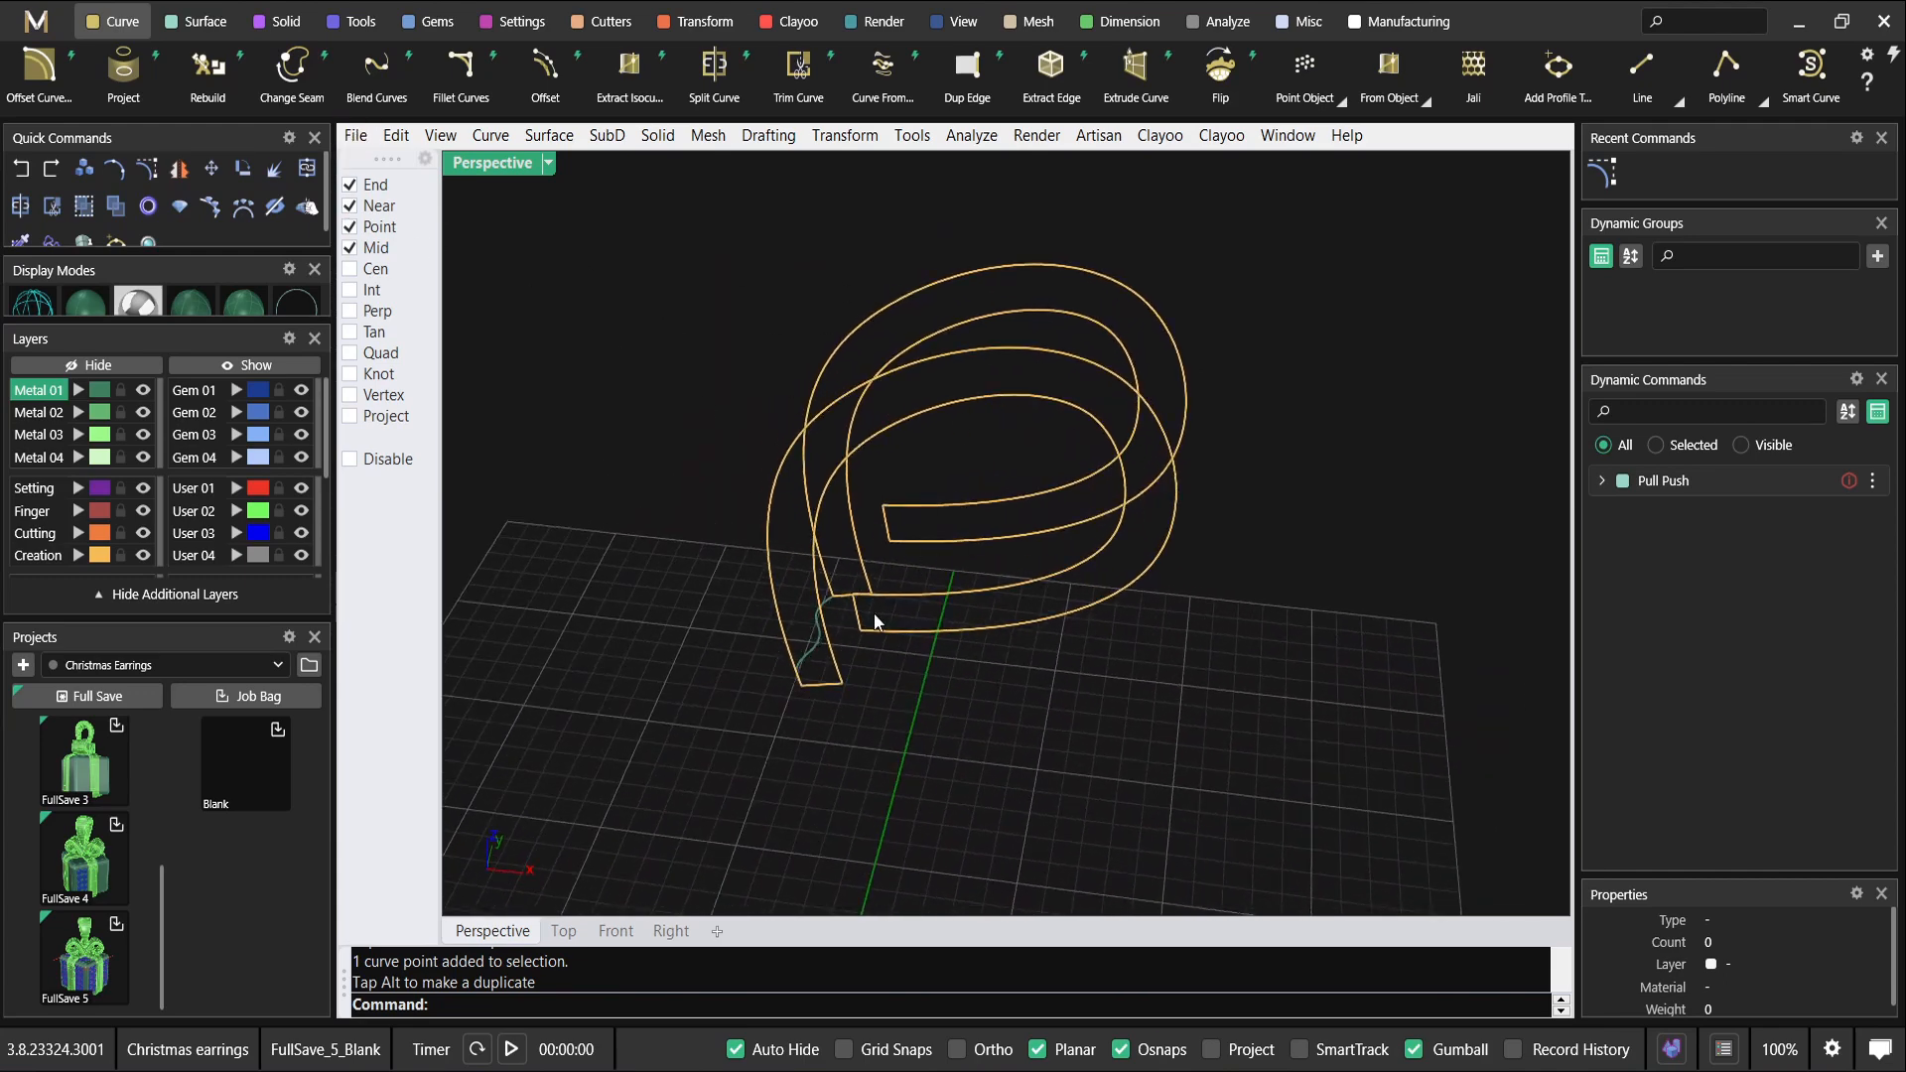
Try a two-rail sweep of the wavy curve along both closed loop profiles with Closed sweep enabled.
scroll(830, 623, up, 4)
click(814, 634)
scroll(880, 581, down, 3)
right_drag(879, 582, 926, 677)
click(838, 578)
click(842, 590)
click(874, 468)
click(945, 636)
click(186, 15)
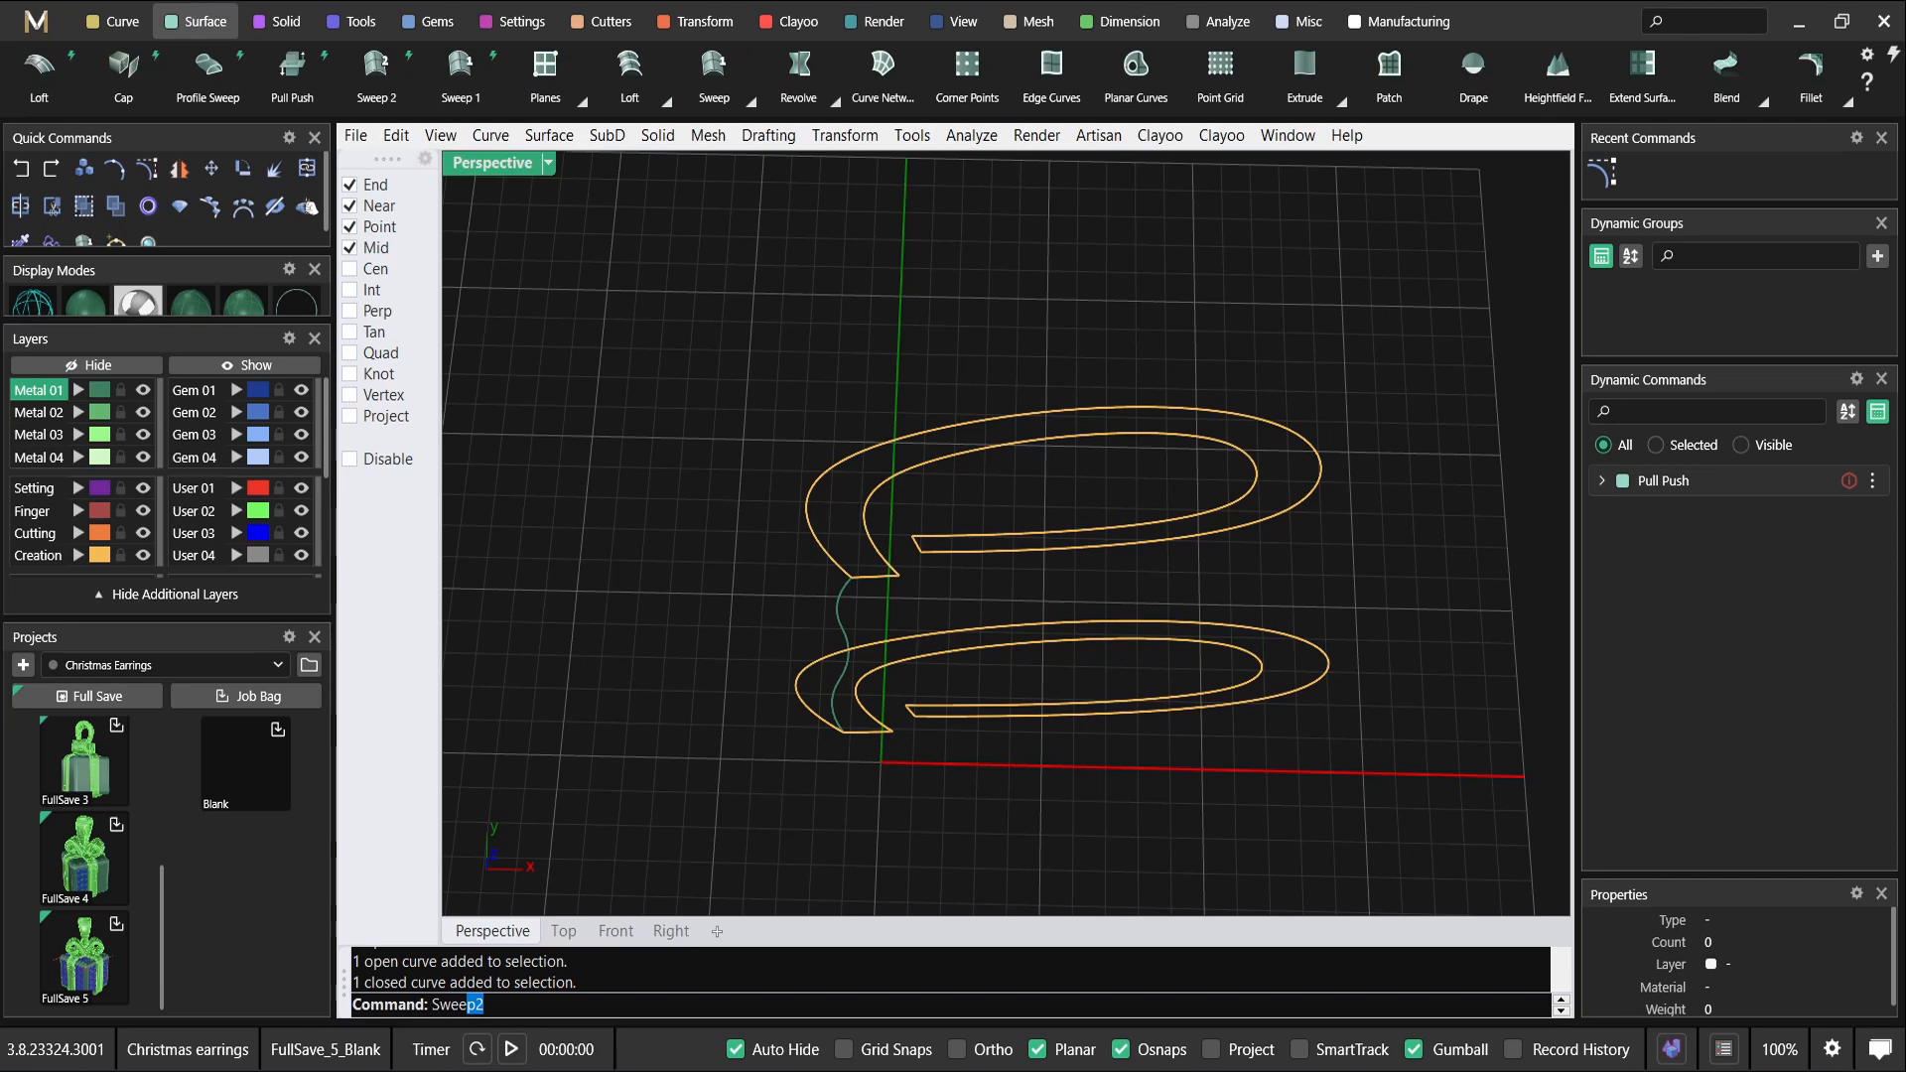
key(Return)
click(858, 482)
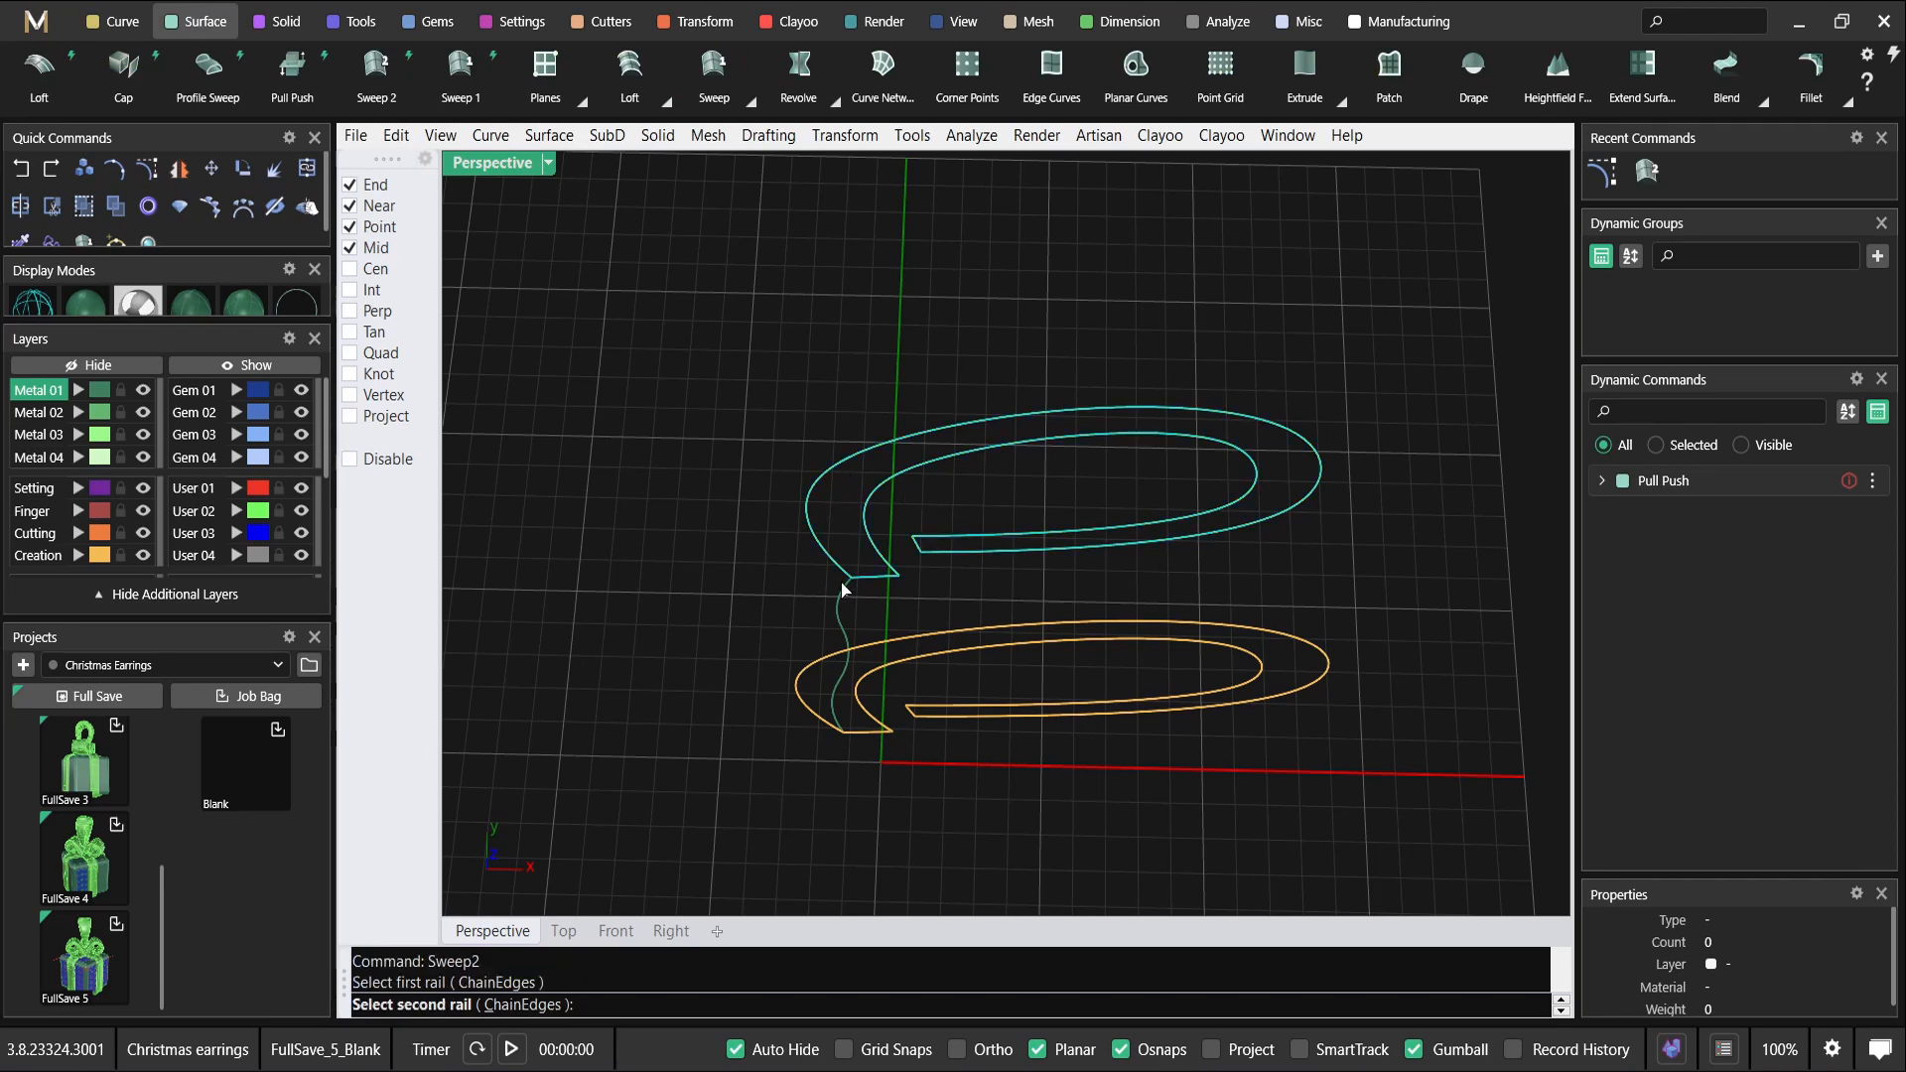
click(816, 699)
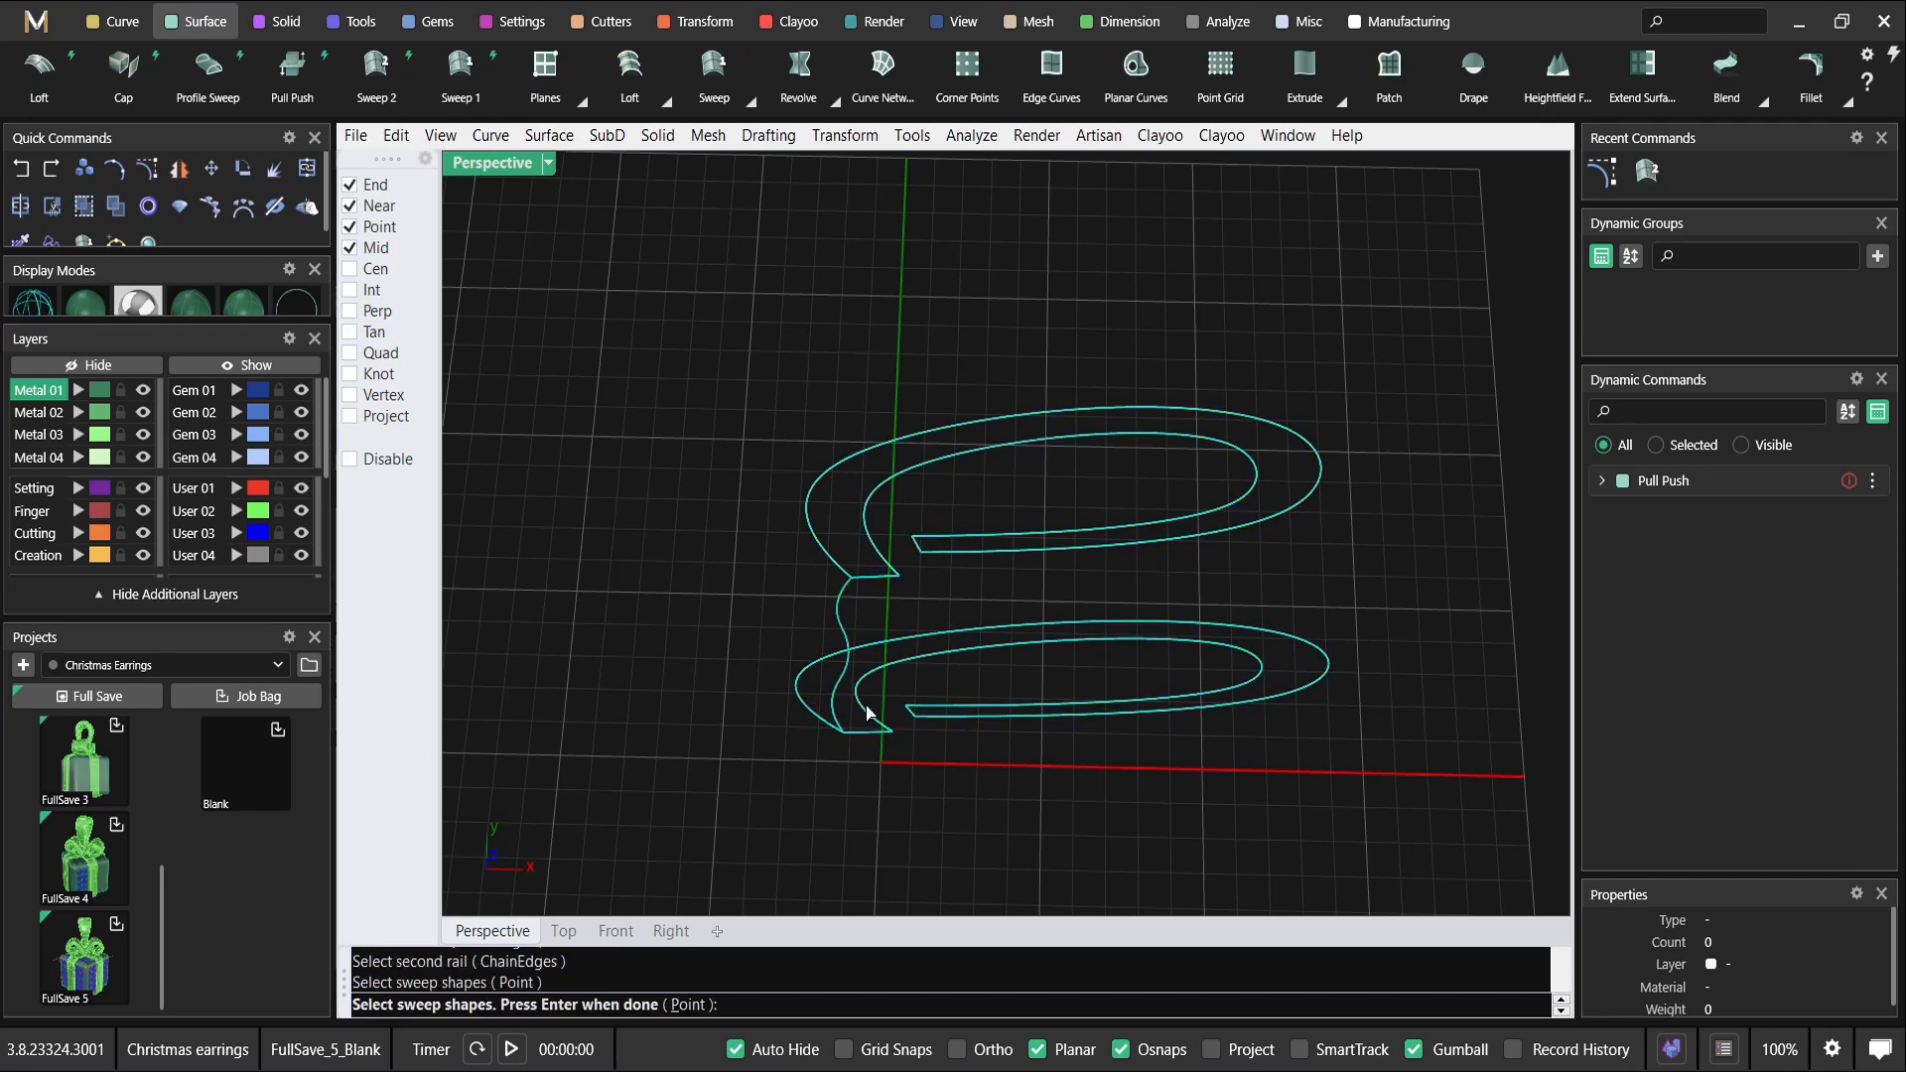
key(Return)
right_drag(1231, 794, 1151, 576)
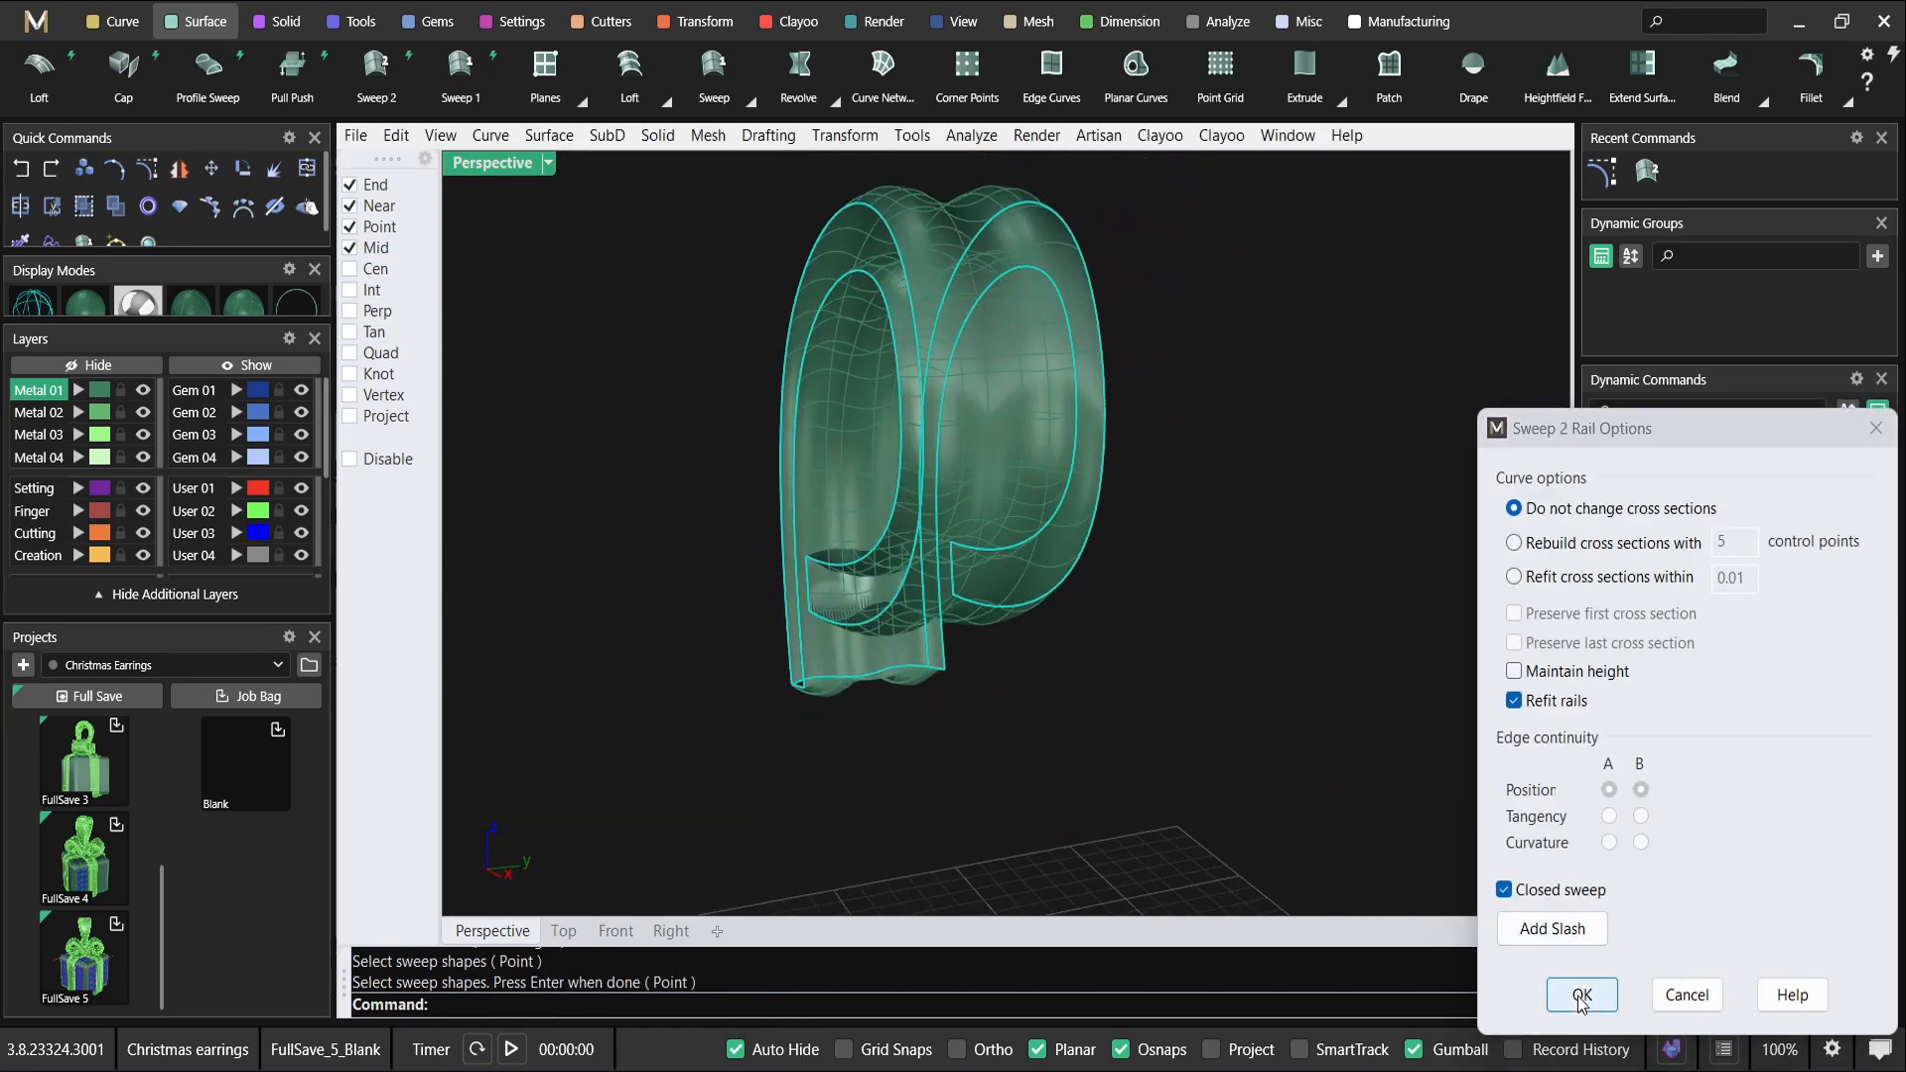
click(1581, 995)
Inspect the lower end of the swept bow loop, then undo the two-rail sweep.
right_drag(812, 476, 961, 659)
right_drag(929, 595, 804, 449)
right_drag(967, 518, 1004, 626)
scroll(1000, 778, up, 5)
right_drag(999, 778, 887, 809)
click(872, 731)
right_drag(872, 731, 874, 616)
click(843, 536)
scroll(843, 524, up, 4)
click(834, 635)
scroll(824, 635, down, 4)
right_drag(734, 606, 925, 614)
key(Escape)
key(ctrl+z)
Copy the wavy cross-section curve from the outer lower corner to the inner lower corner of the loop profile.
right_drag(834, 694, 724, 500)
click(839, 774)
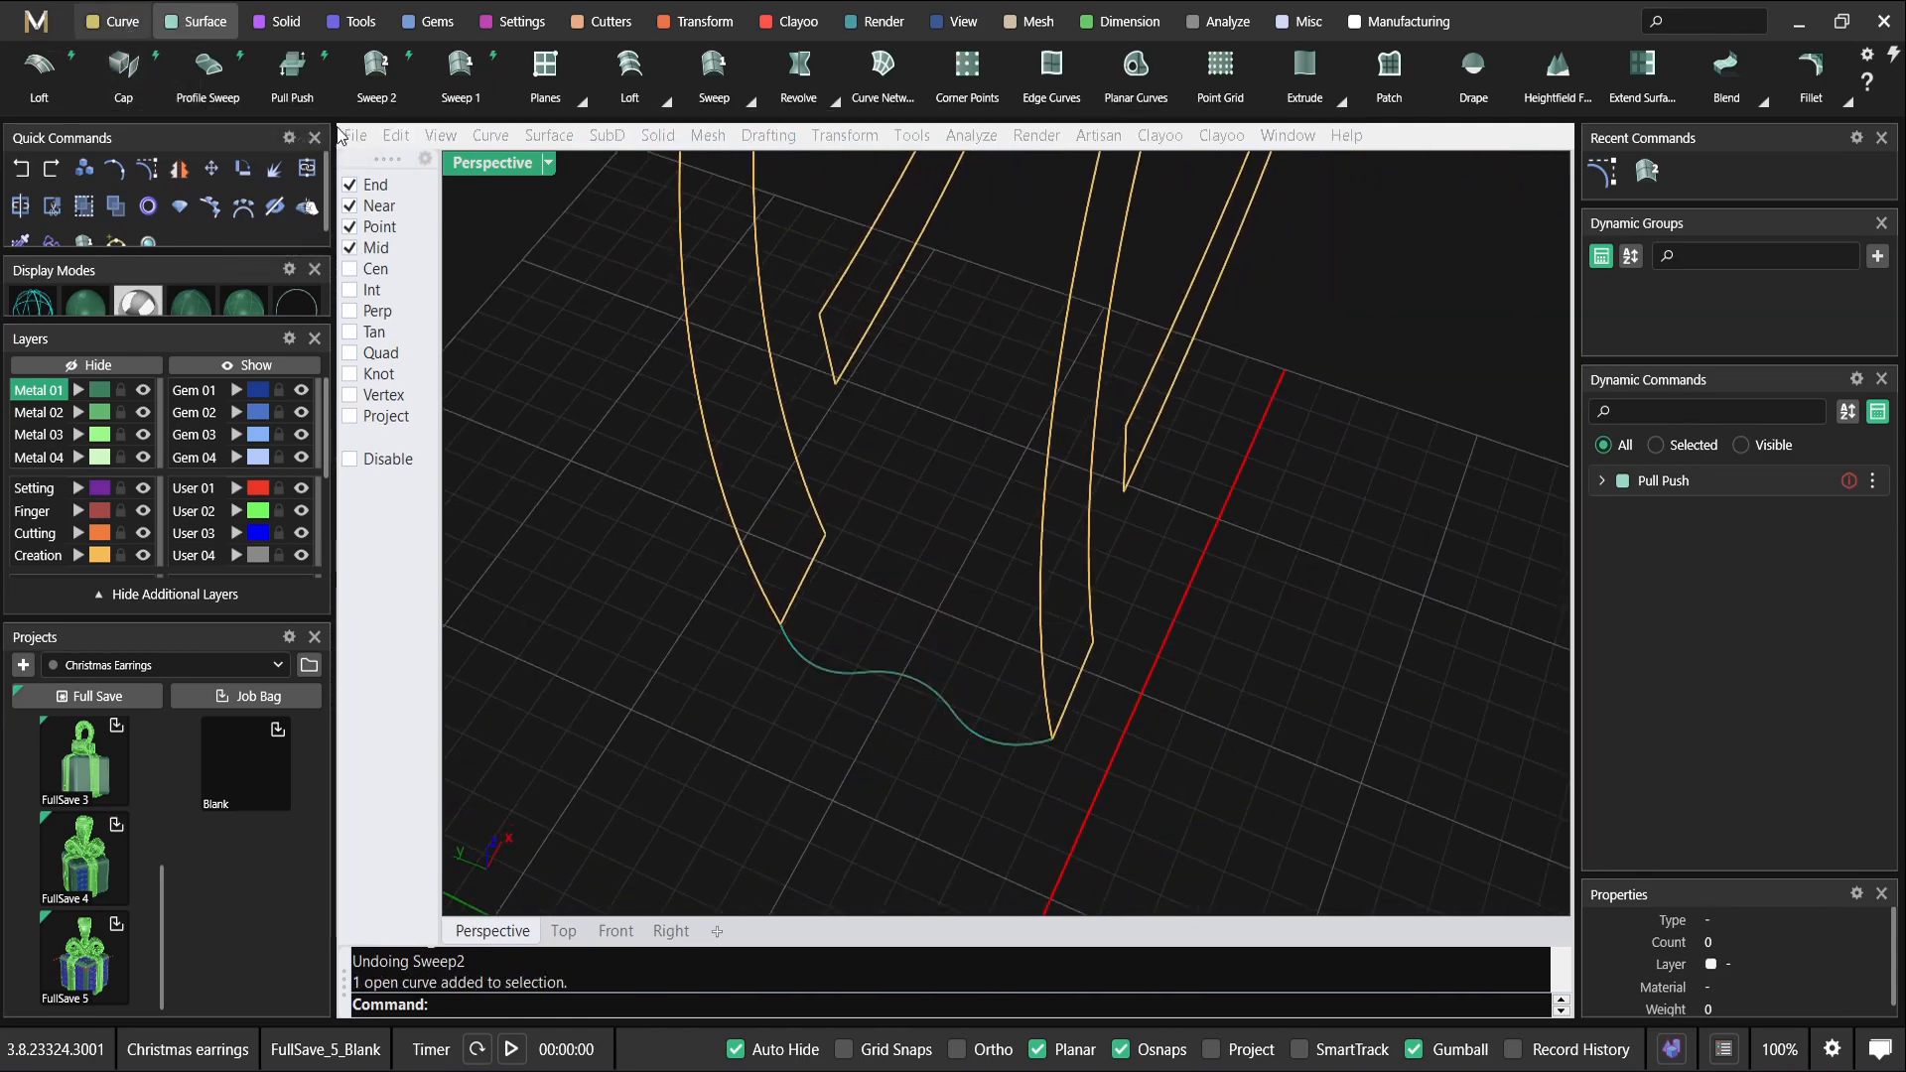
click(117, 21)
click(834, 672)
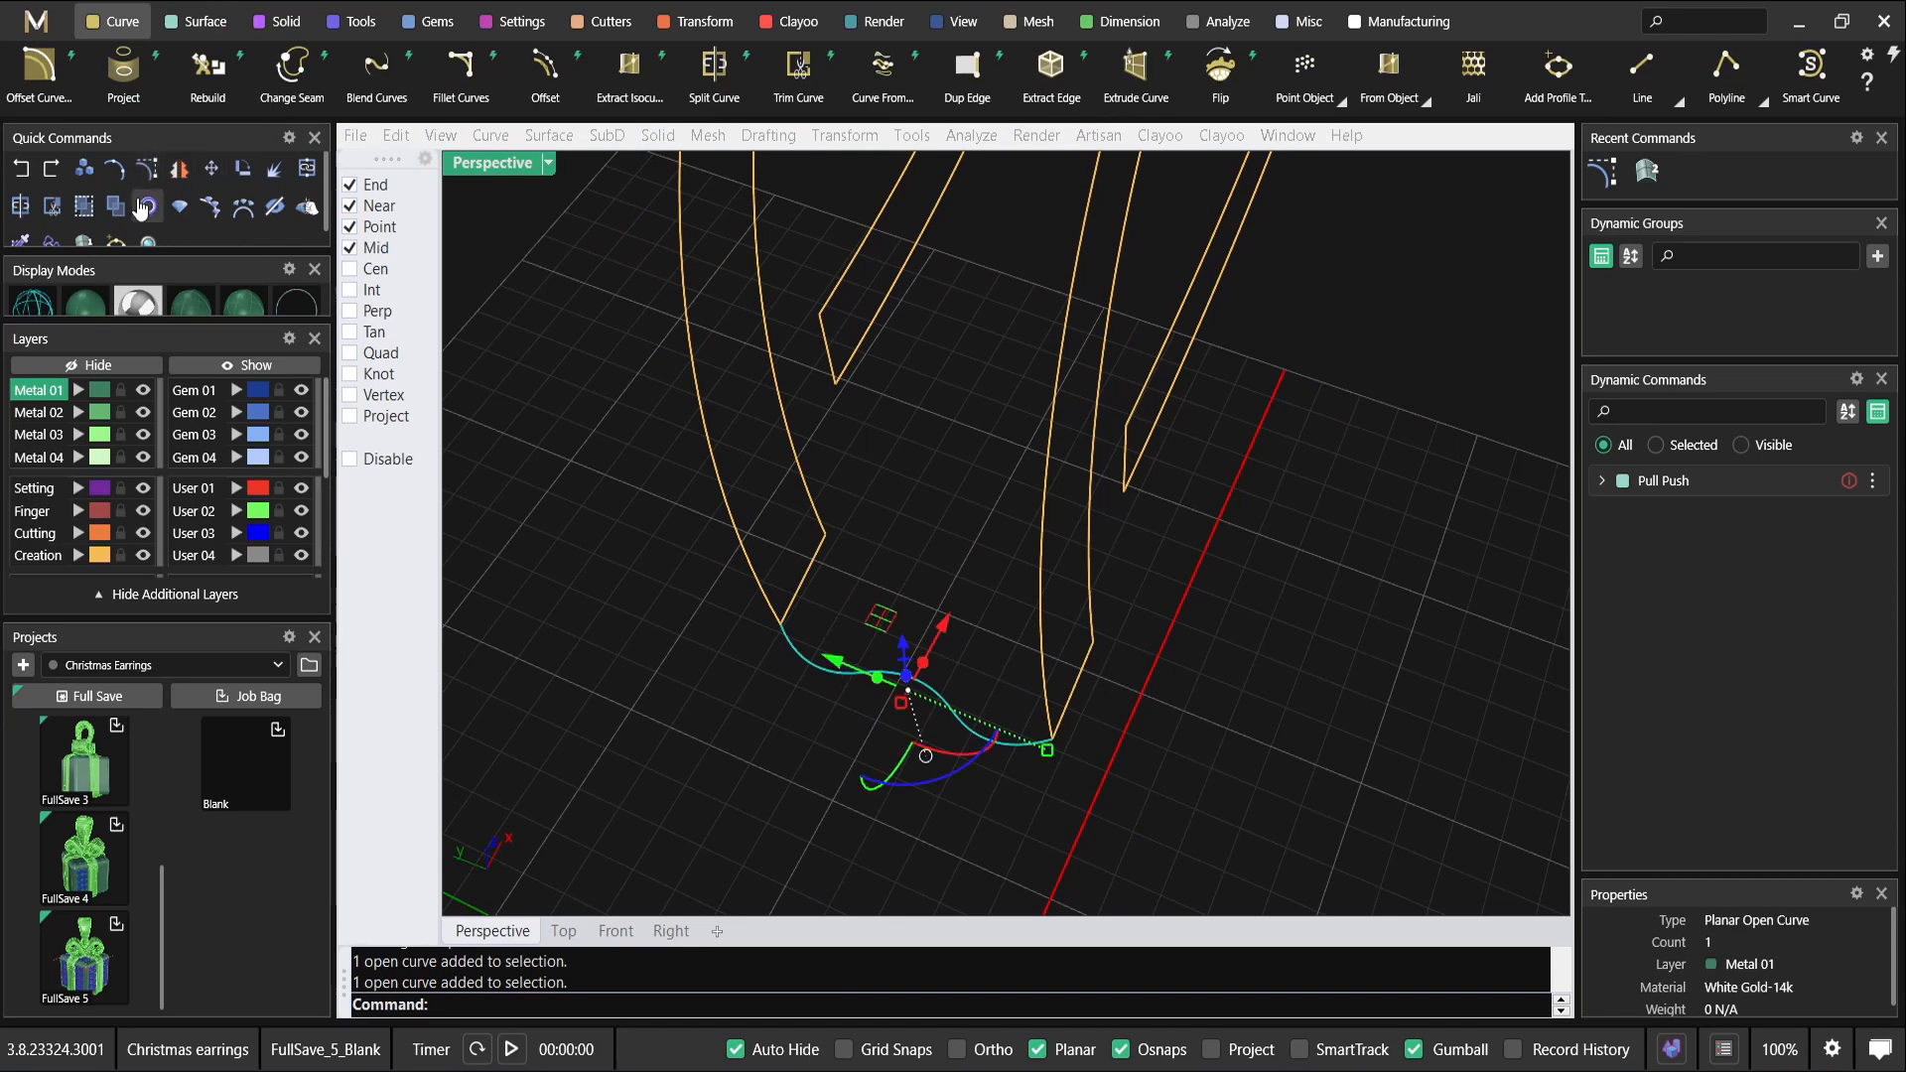
scroll(300, 234, down, 1)
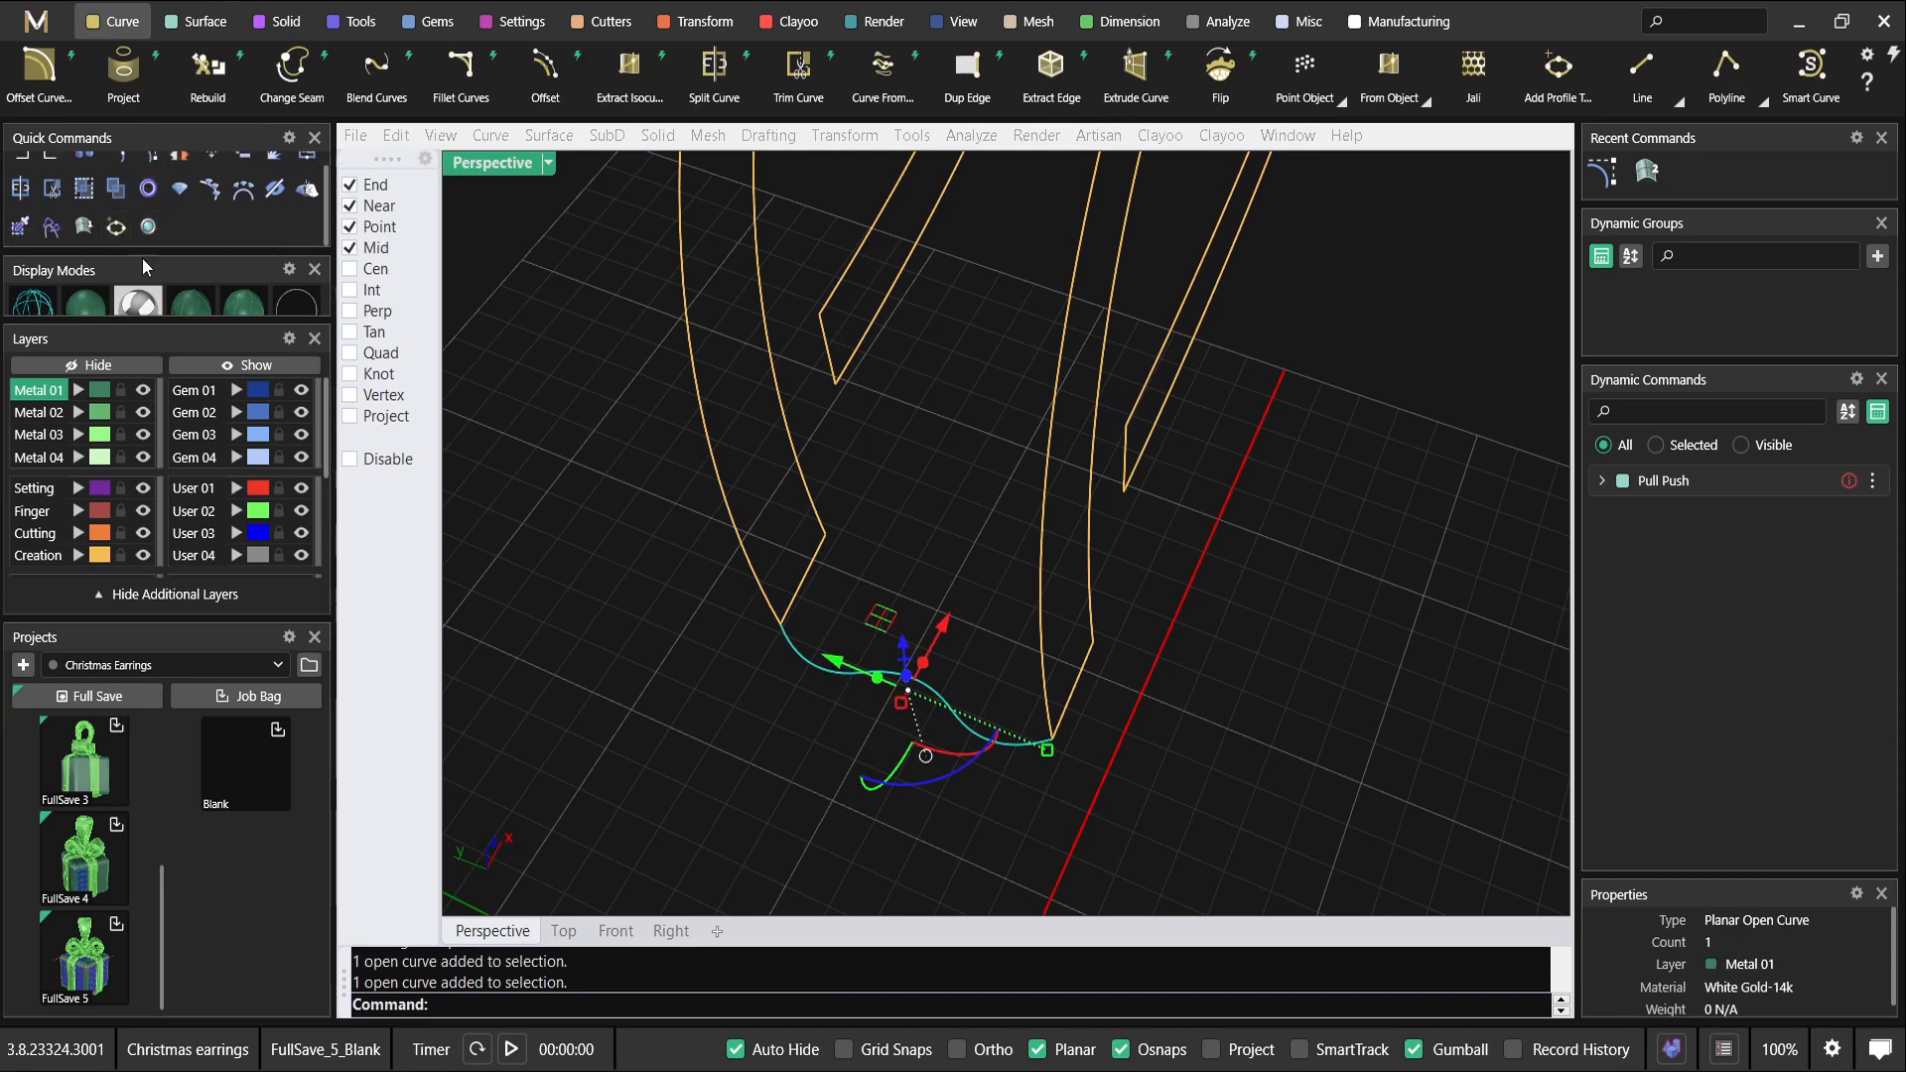
text(opy)
key(Return)
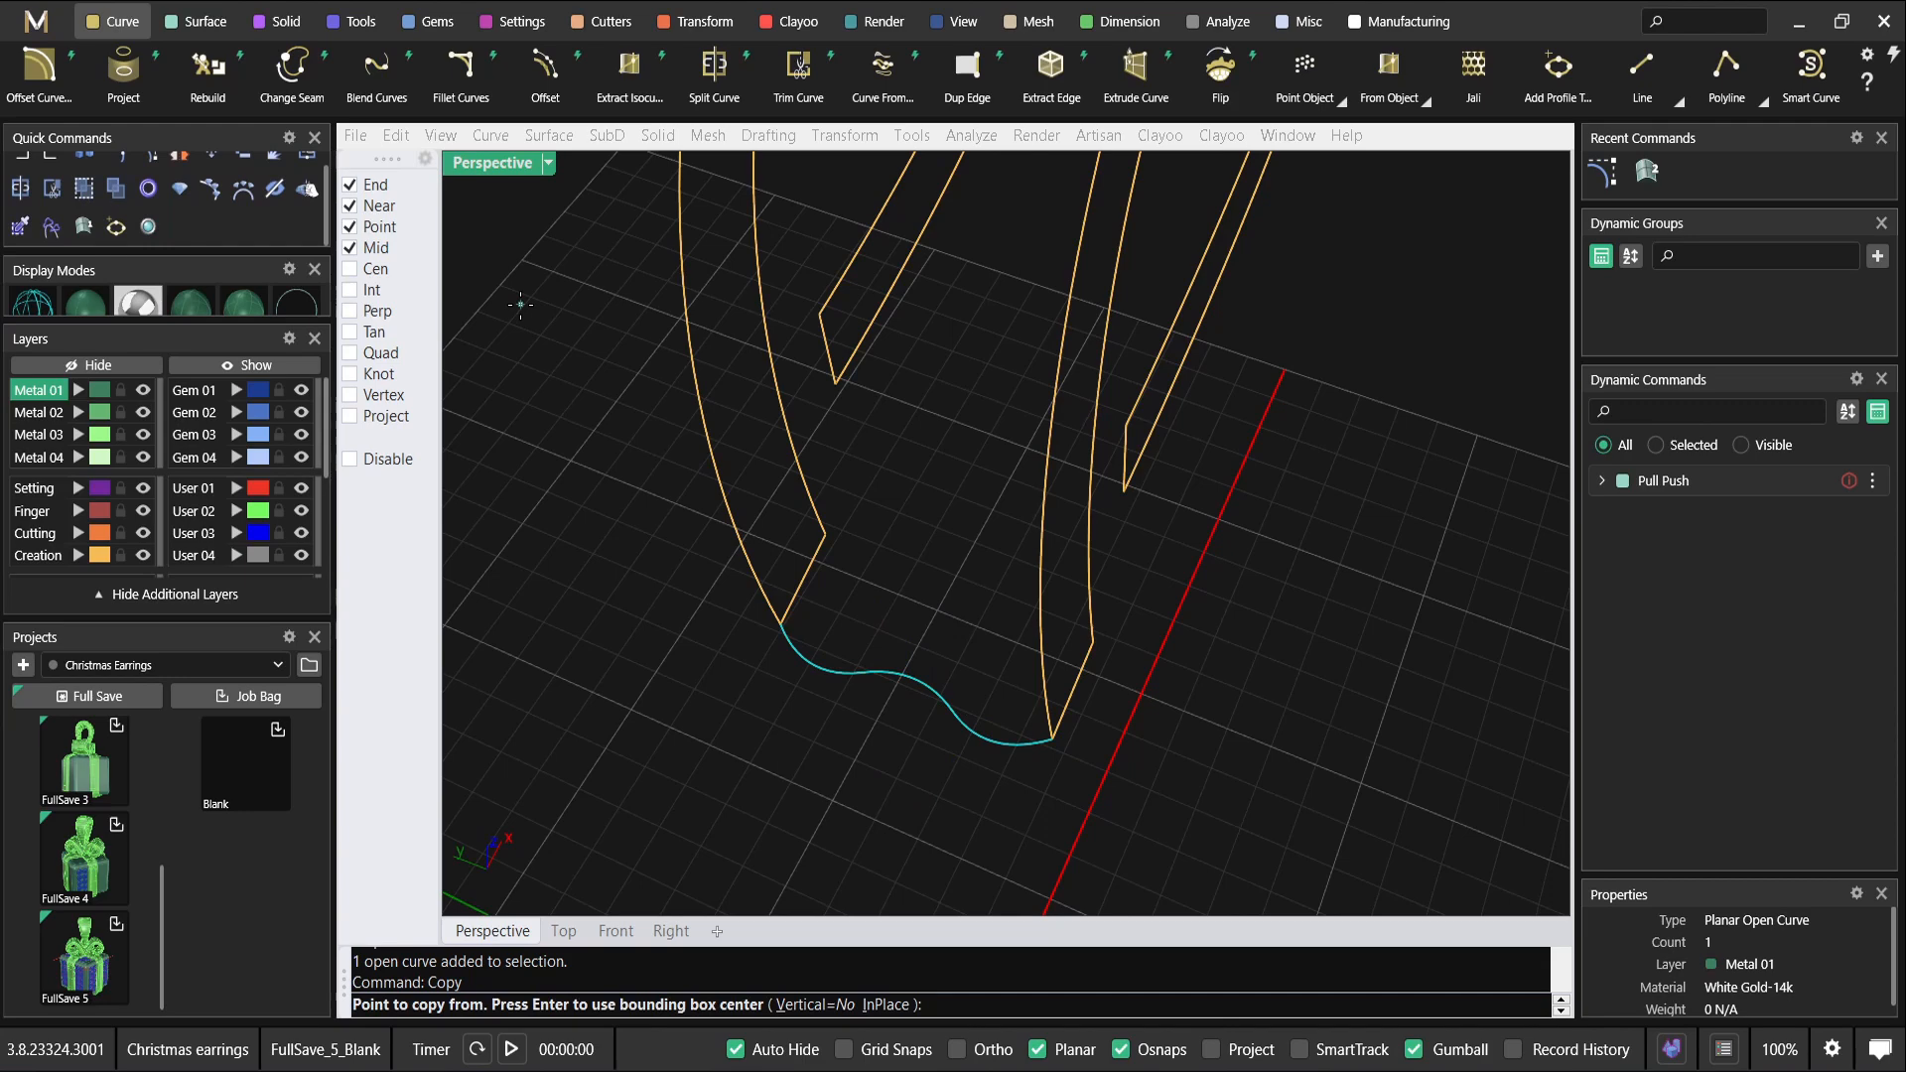
click(778, 620)
click(825, 535)
key(Escape)
key(Escape)
Try a closed two-rail sweep along both loop profiles using the two wavy curves as cross-sections.
scroll(1201, 593, down, 7)
right_drag(1203, 588, 973, 565)
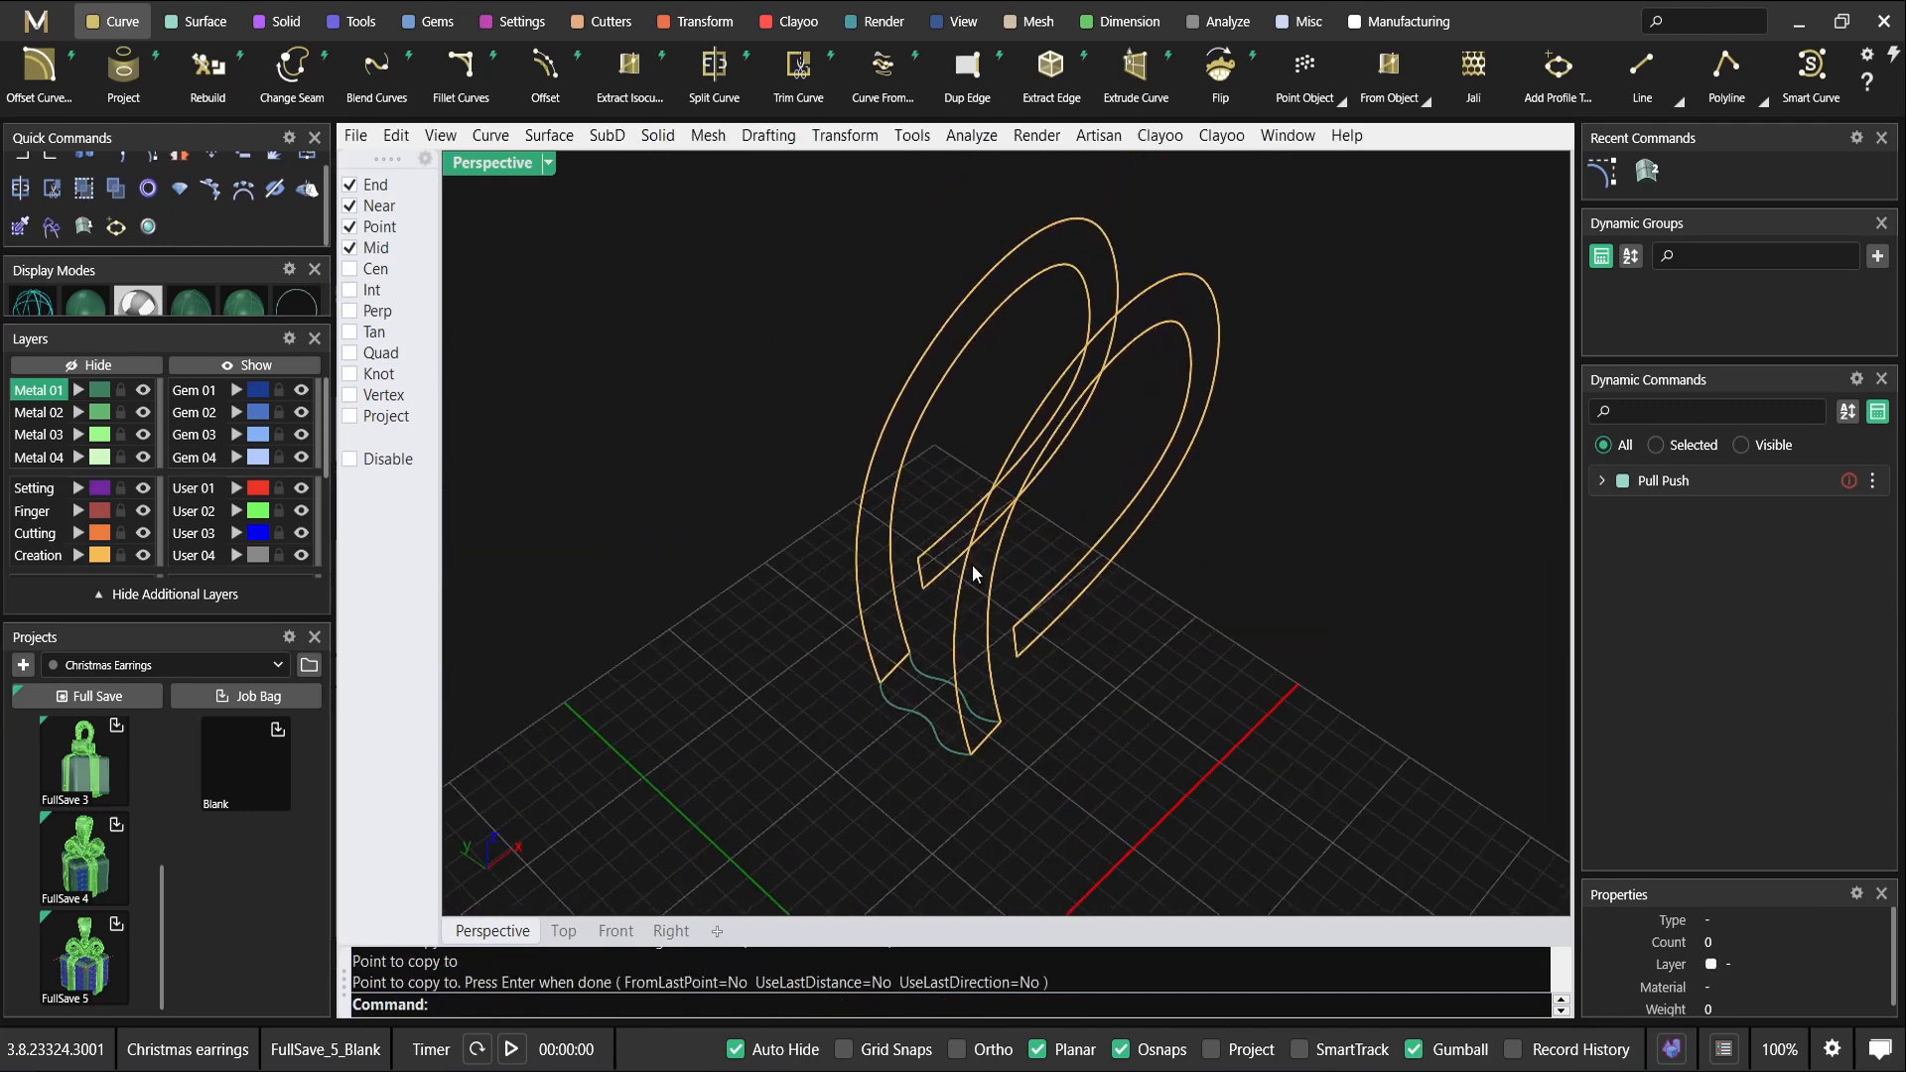
text(Swepe2)
key(Return)
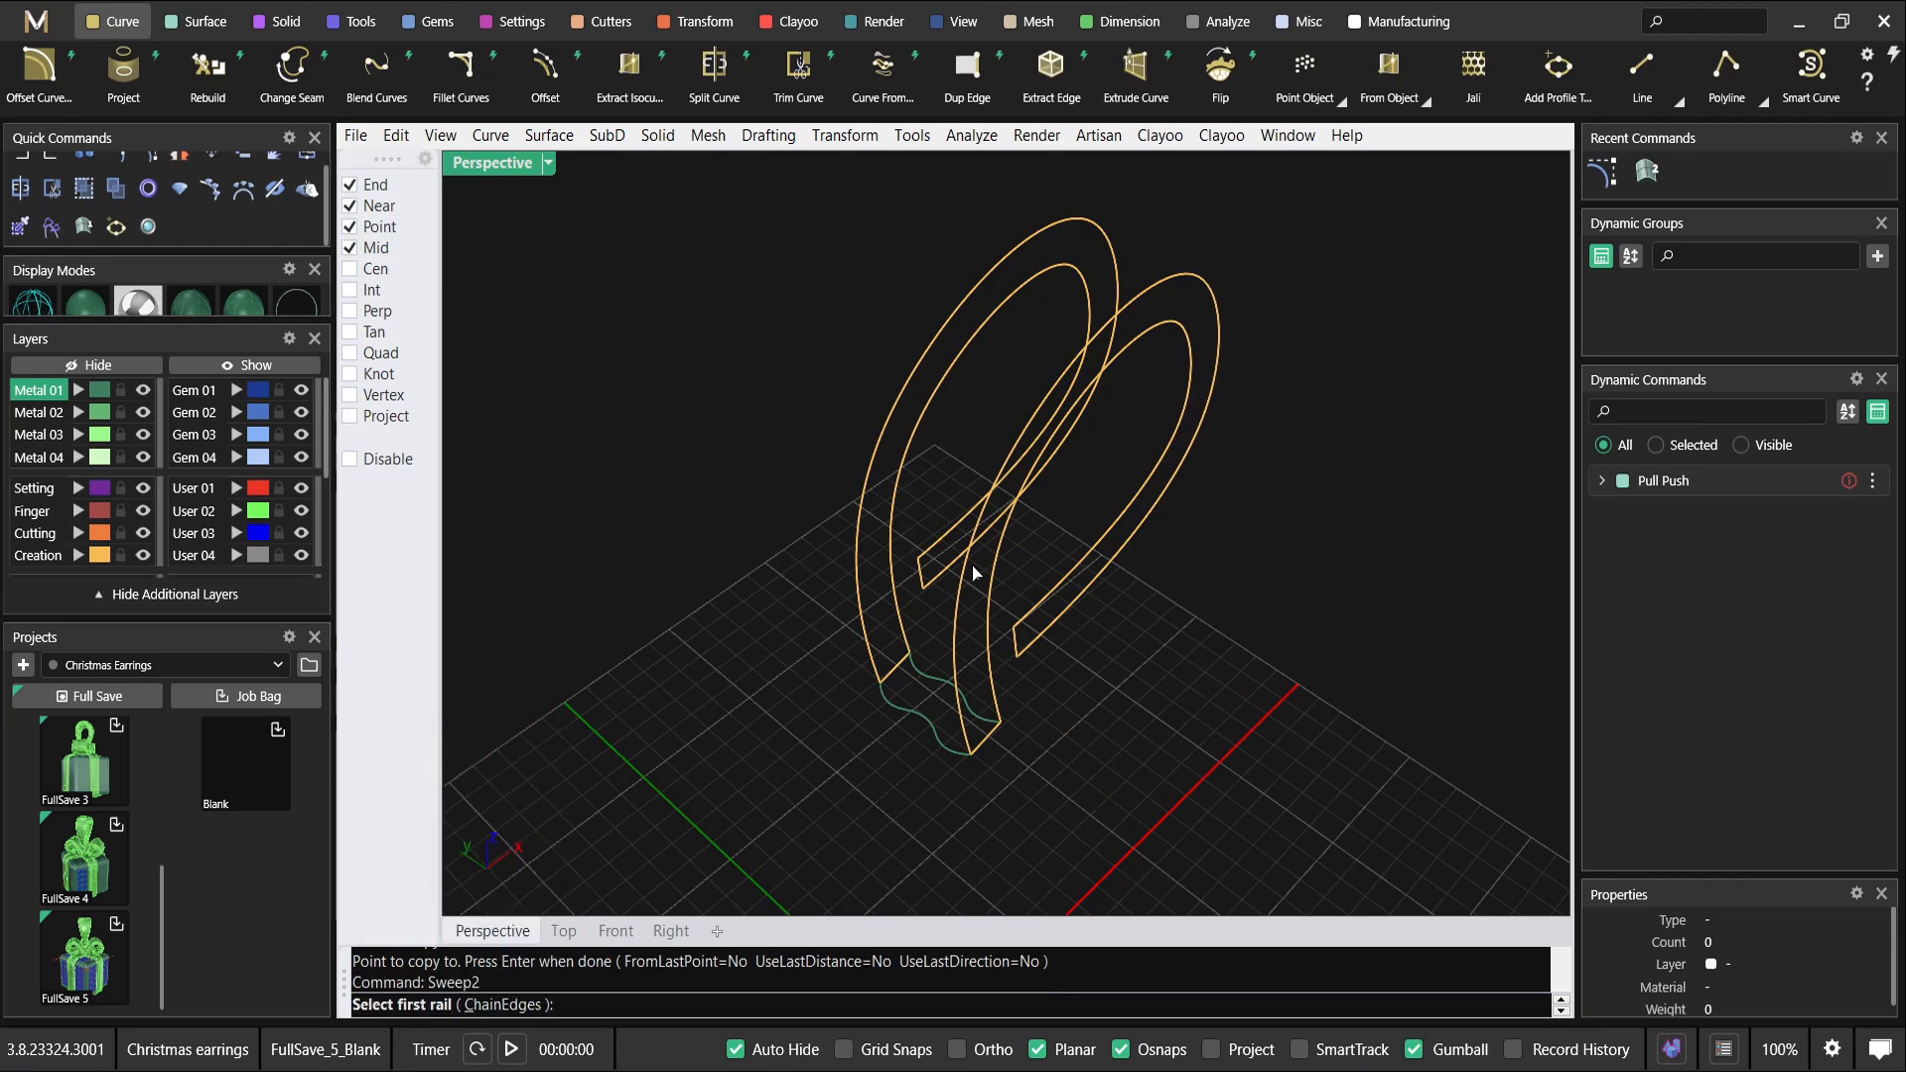
click(867, 607)
click(951, 658)
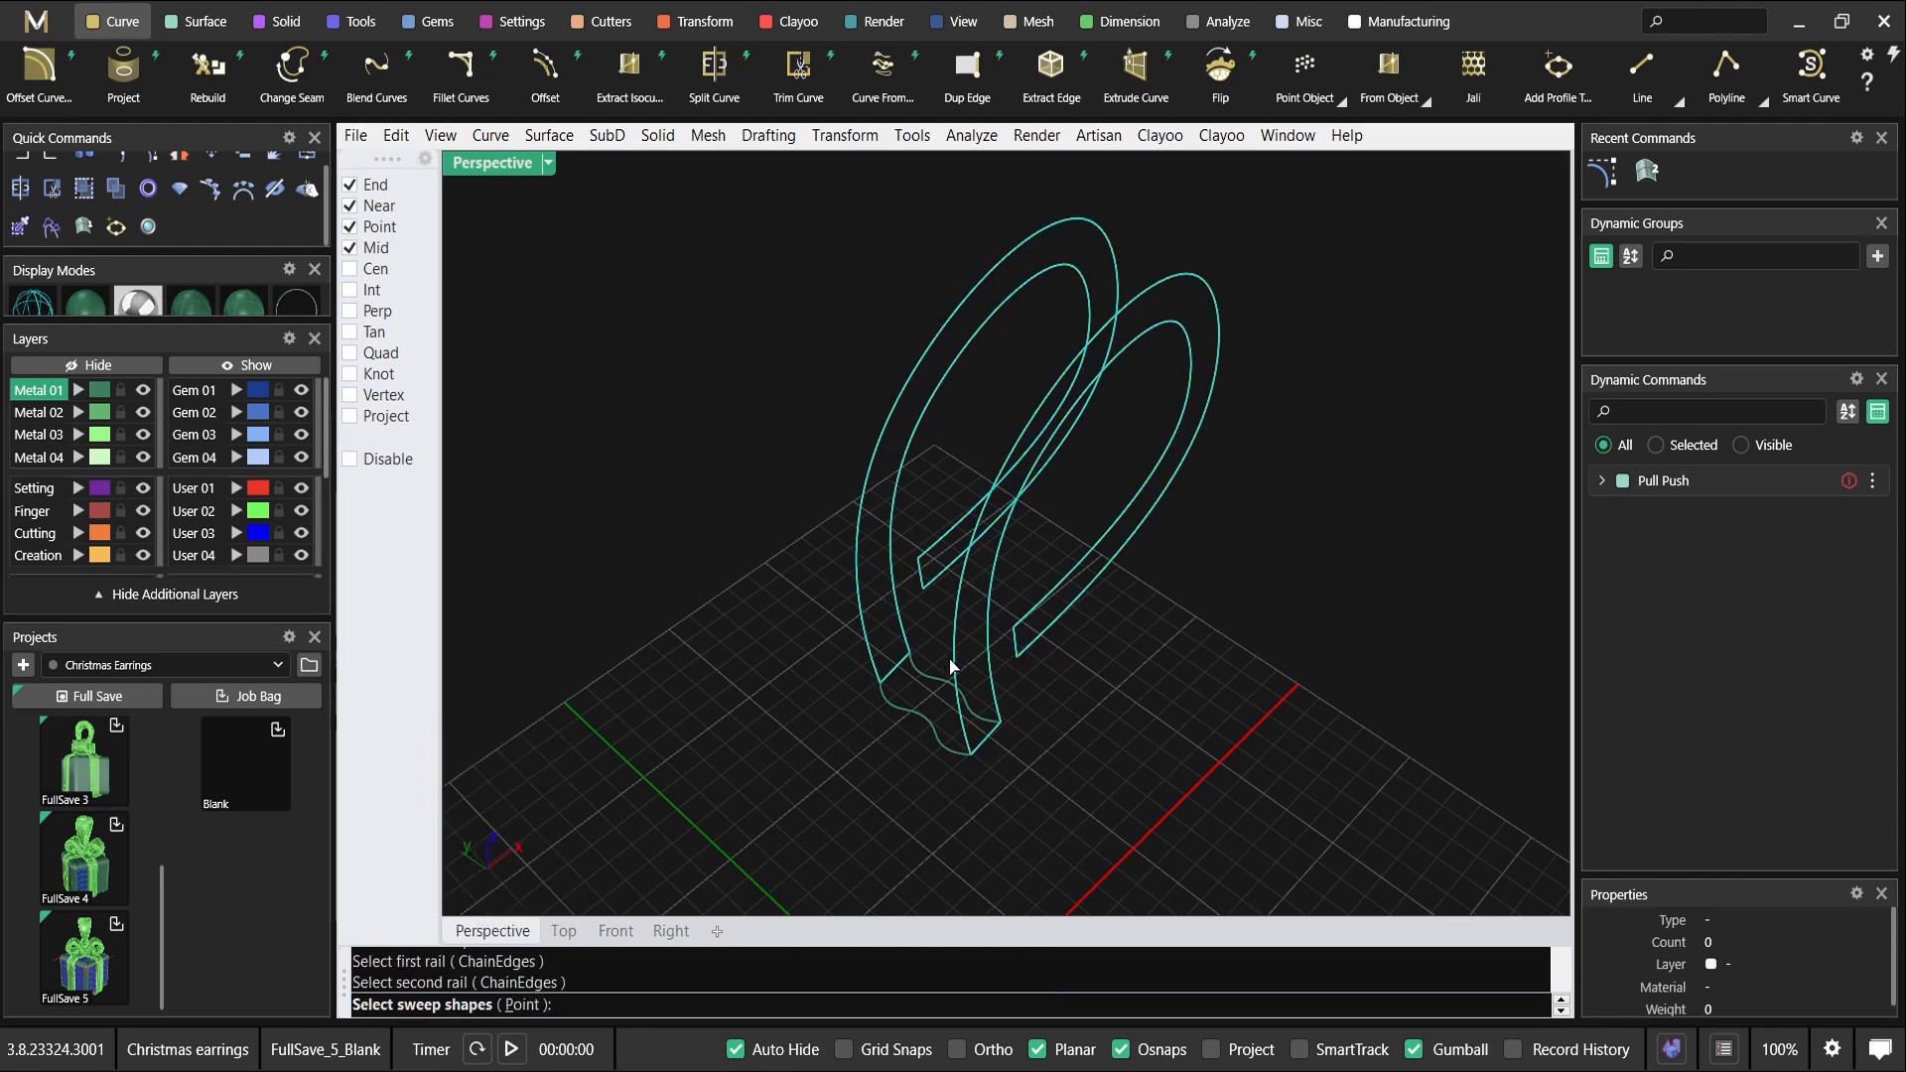
click(894, 702)
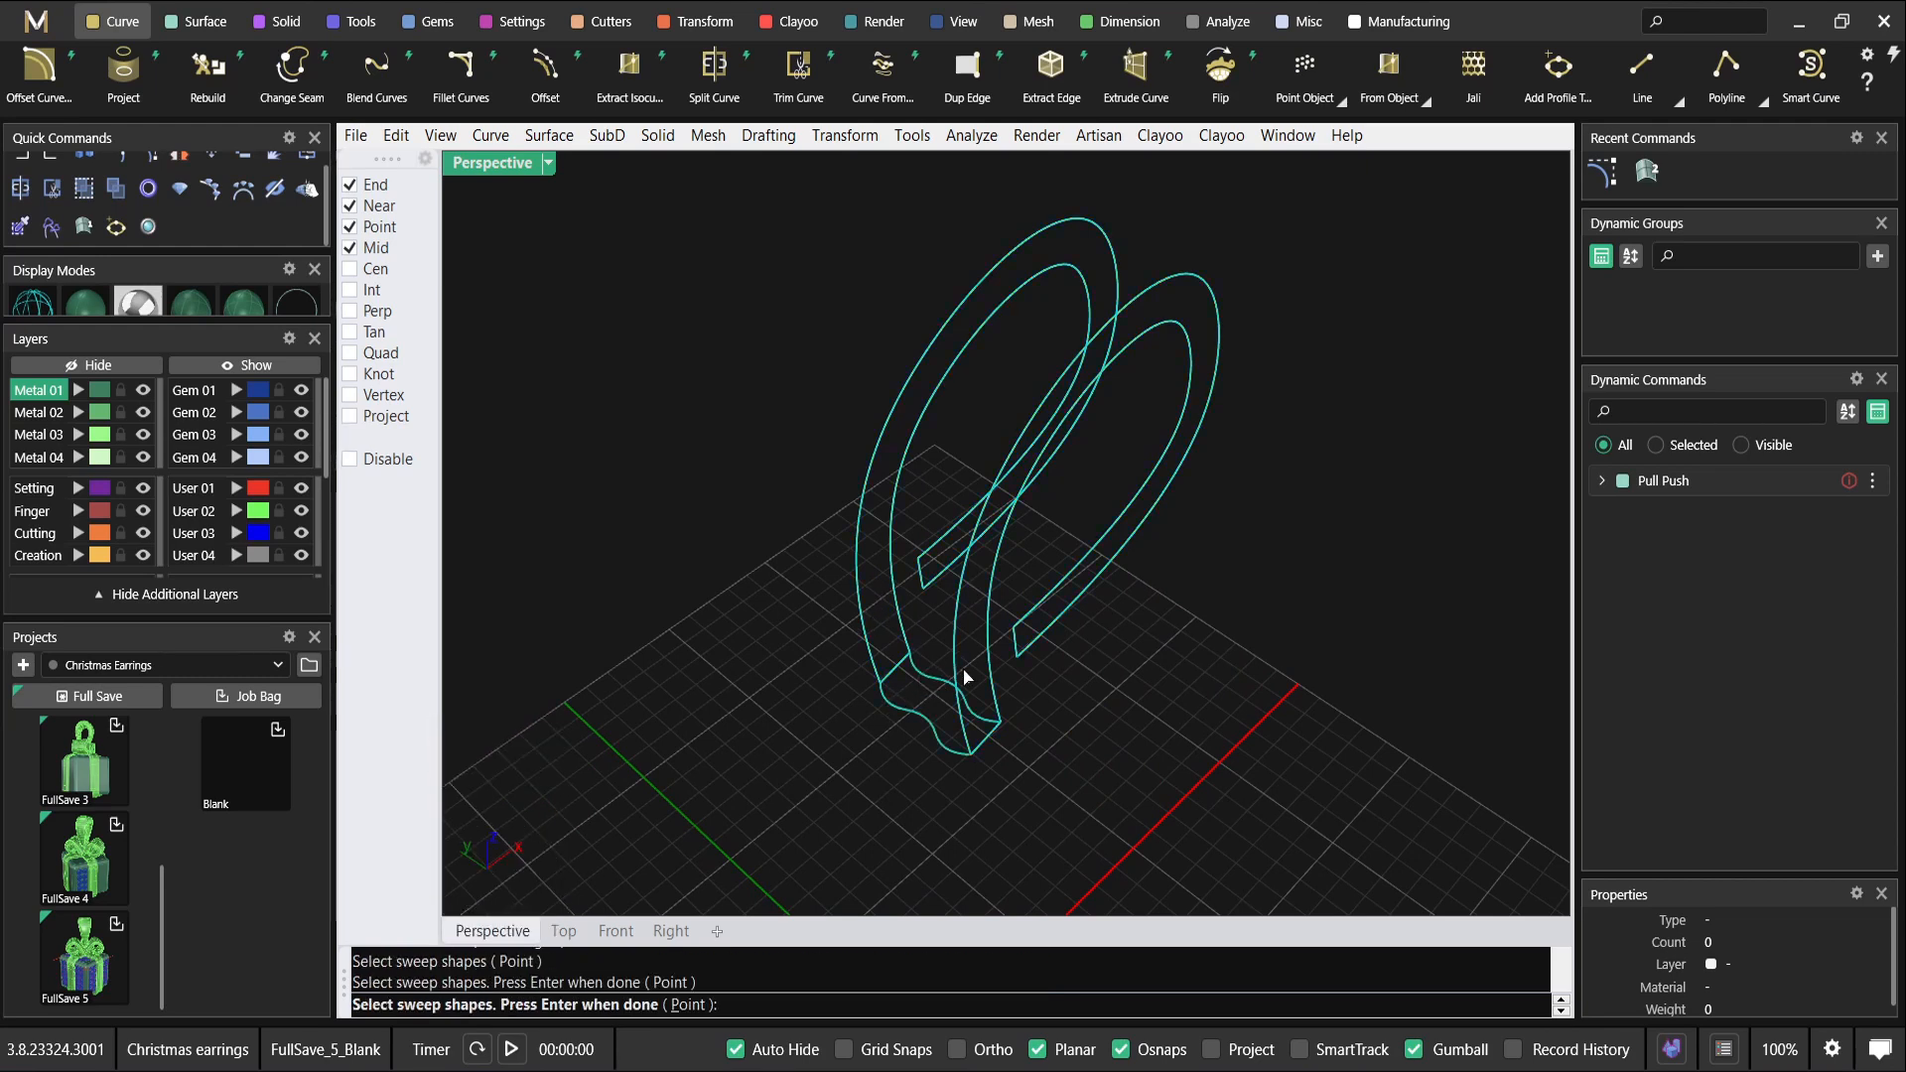
key(Return)
right_drag(1170, 838, 948, 556)
scroll(947, 546, up, 5)
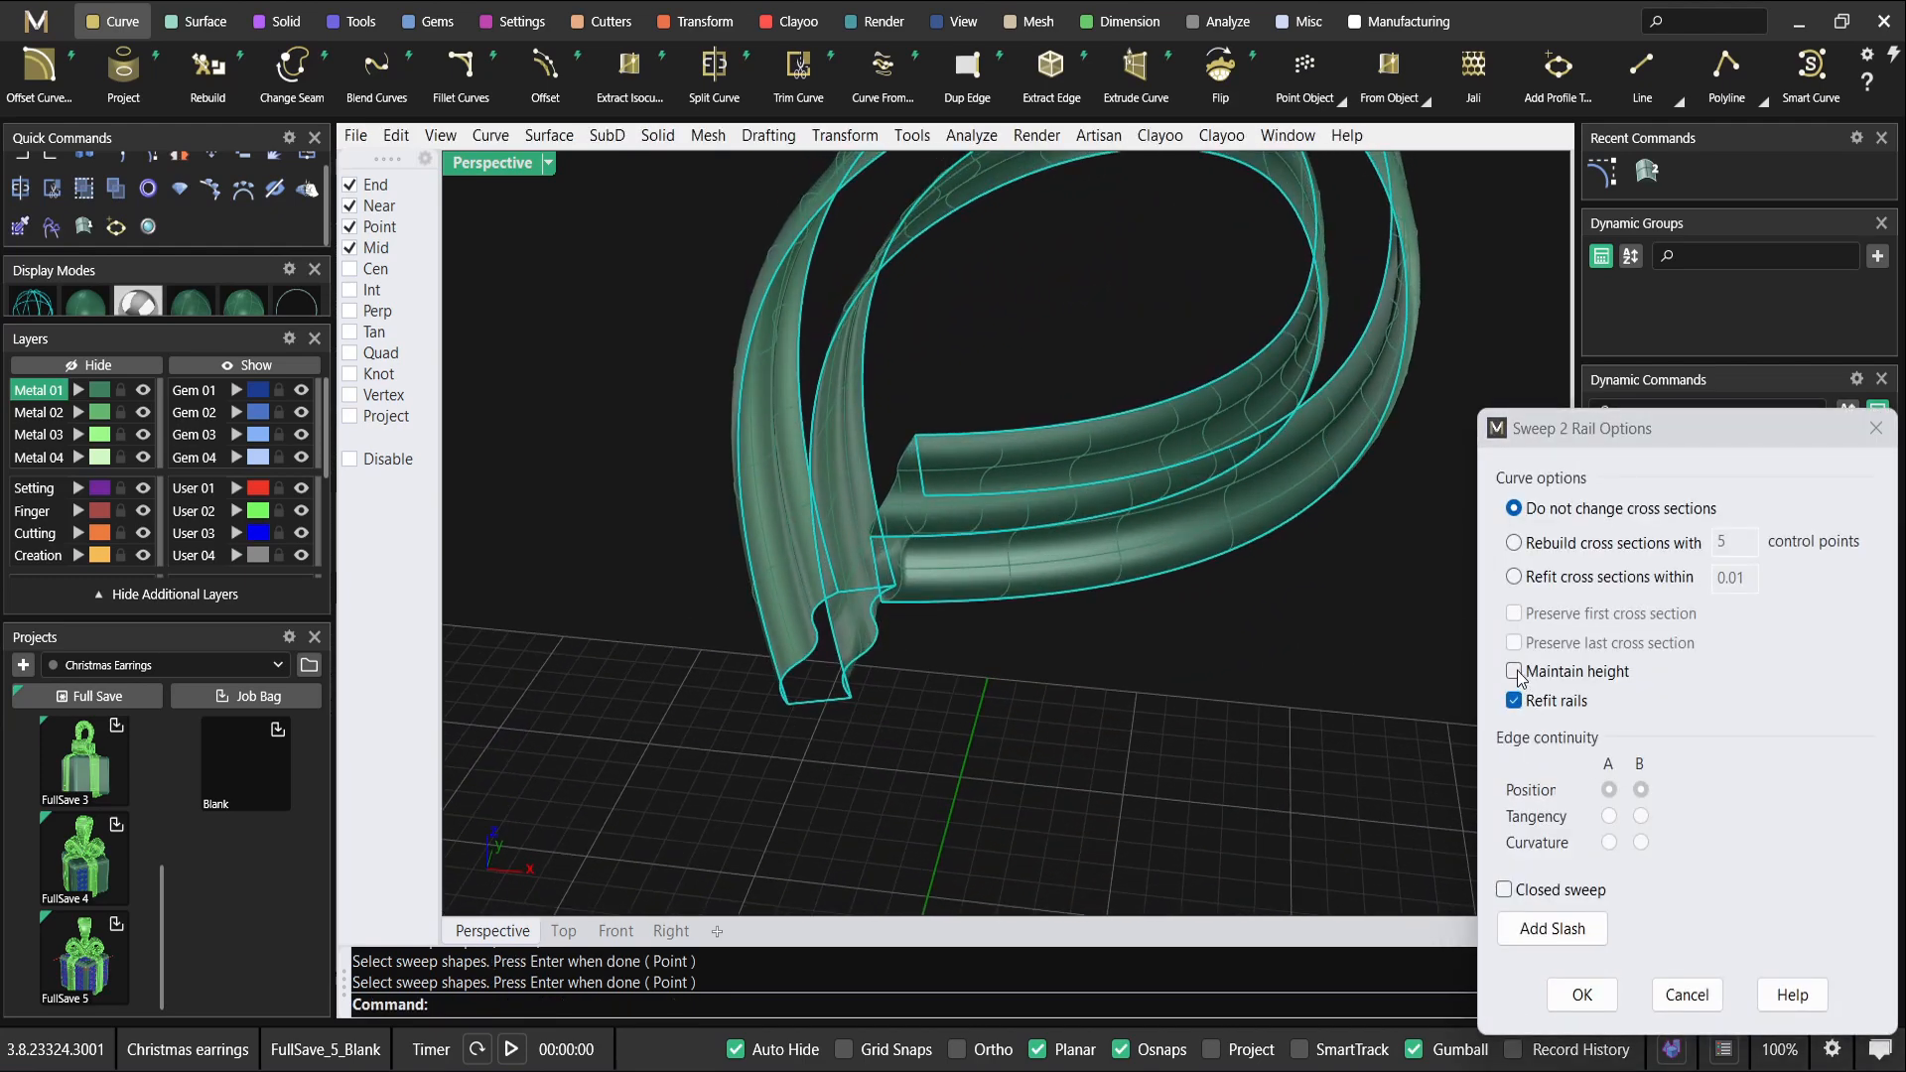
click(1504, 889)
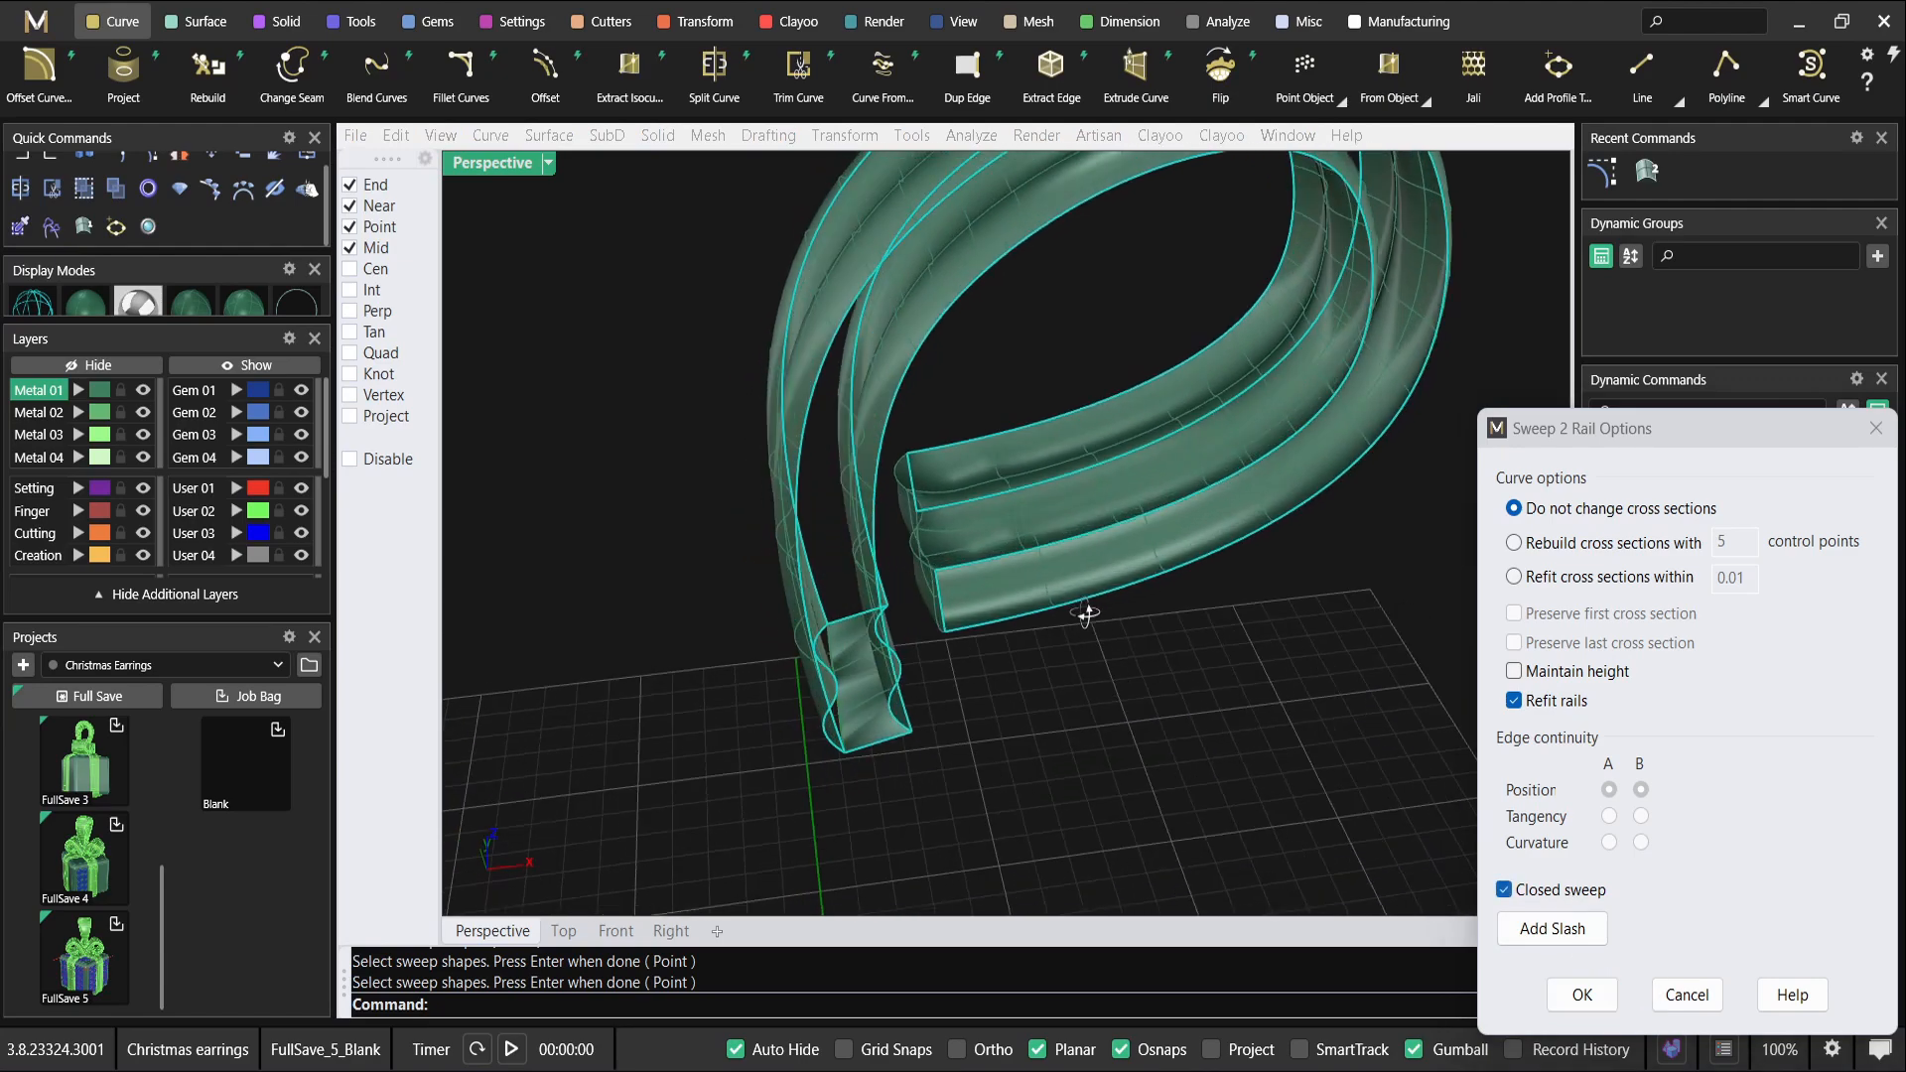
click(1578, 993)
Inspect the end of the second closed bow sweep, then undo it.
right_drag(1093, 668, 1130, 391)
scroll(939, 408, up, 4)
click(939, 408)
scroll(862, 347, down, 2)
right_drag(862, 348, 879, 704)
key(Escape)
key(ctrl+z)
key(Return)
click(779, 467)
key(Escape)
Explode both closed loop profiles and delete the short segment closing the lower end of each one.
click(938, 765)
scroll(862, 586, down, 4)
click(993, 412)
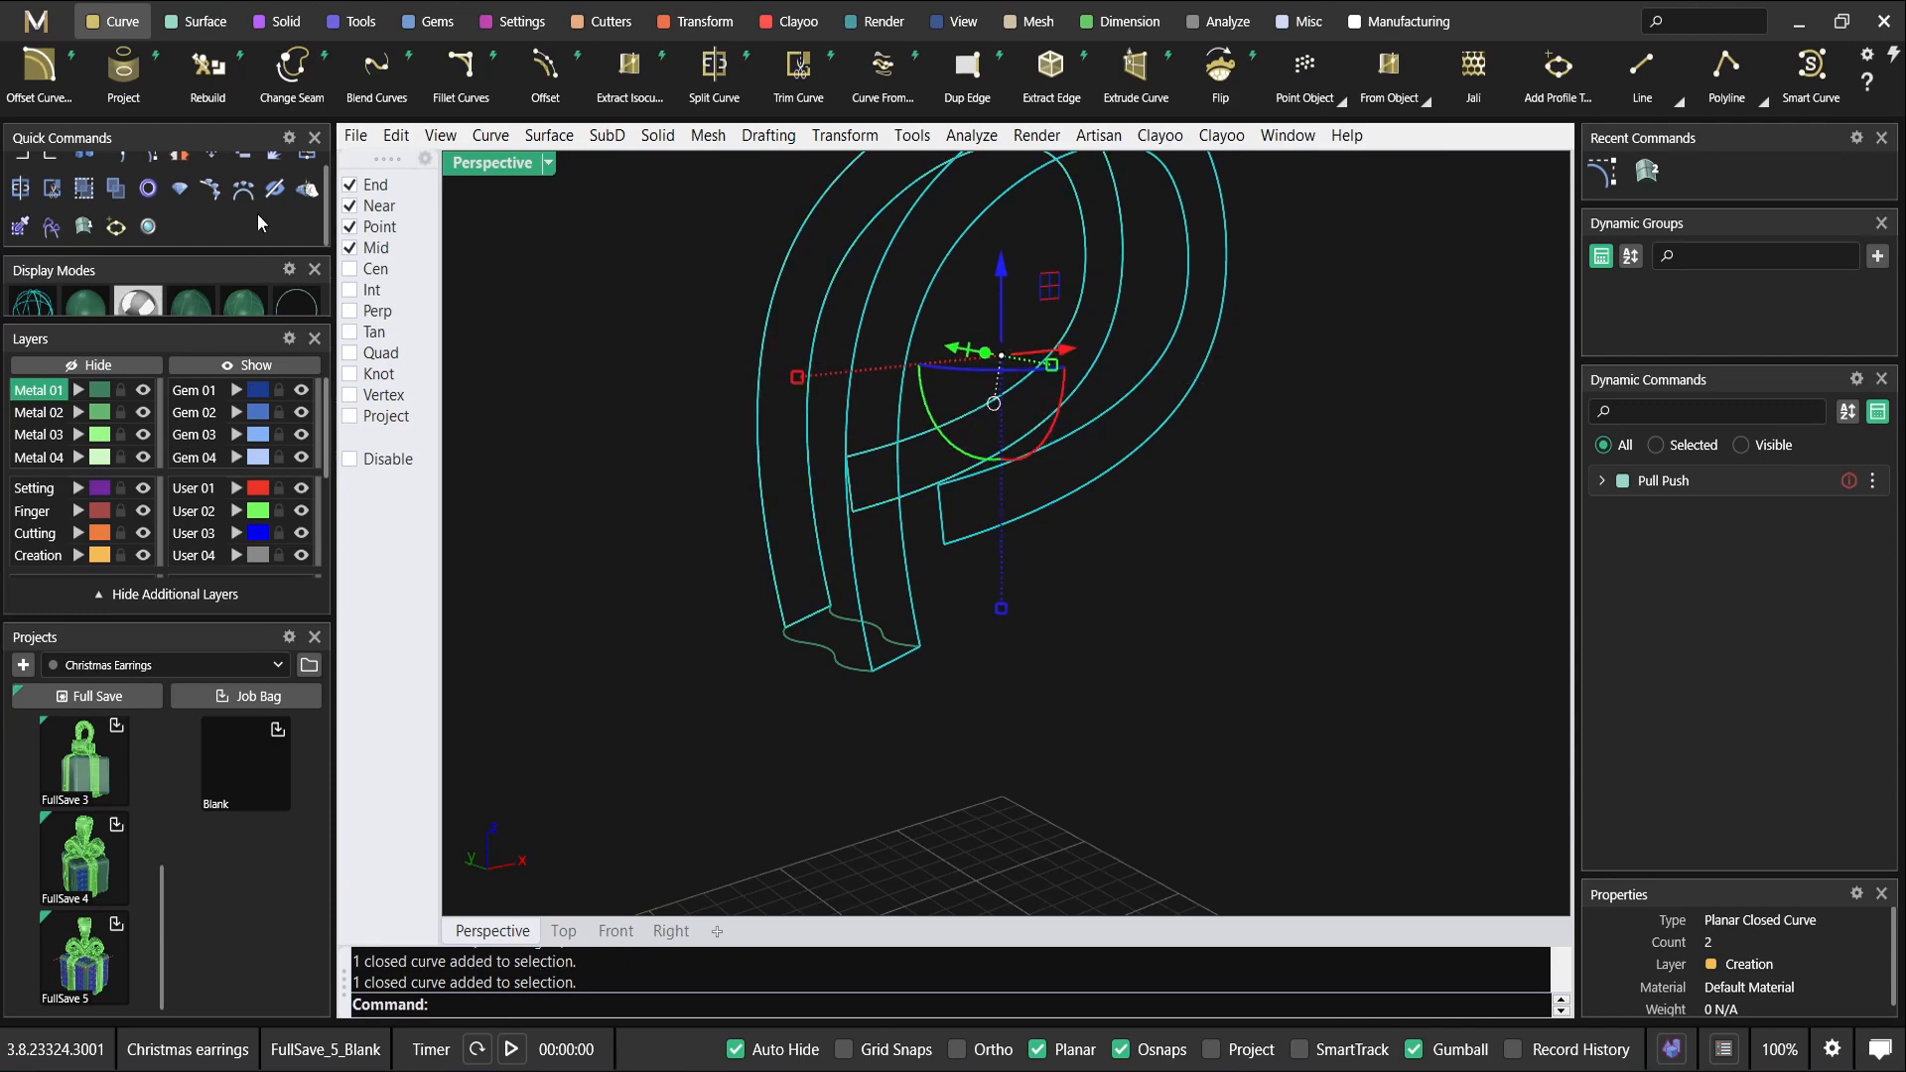
scroll(178, 228, up, 1)
click(270, 175)
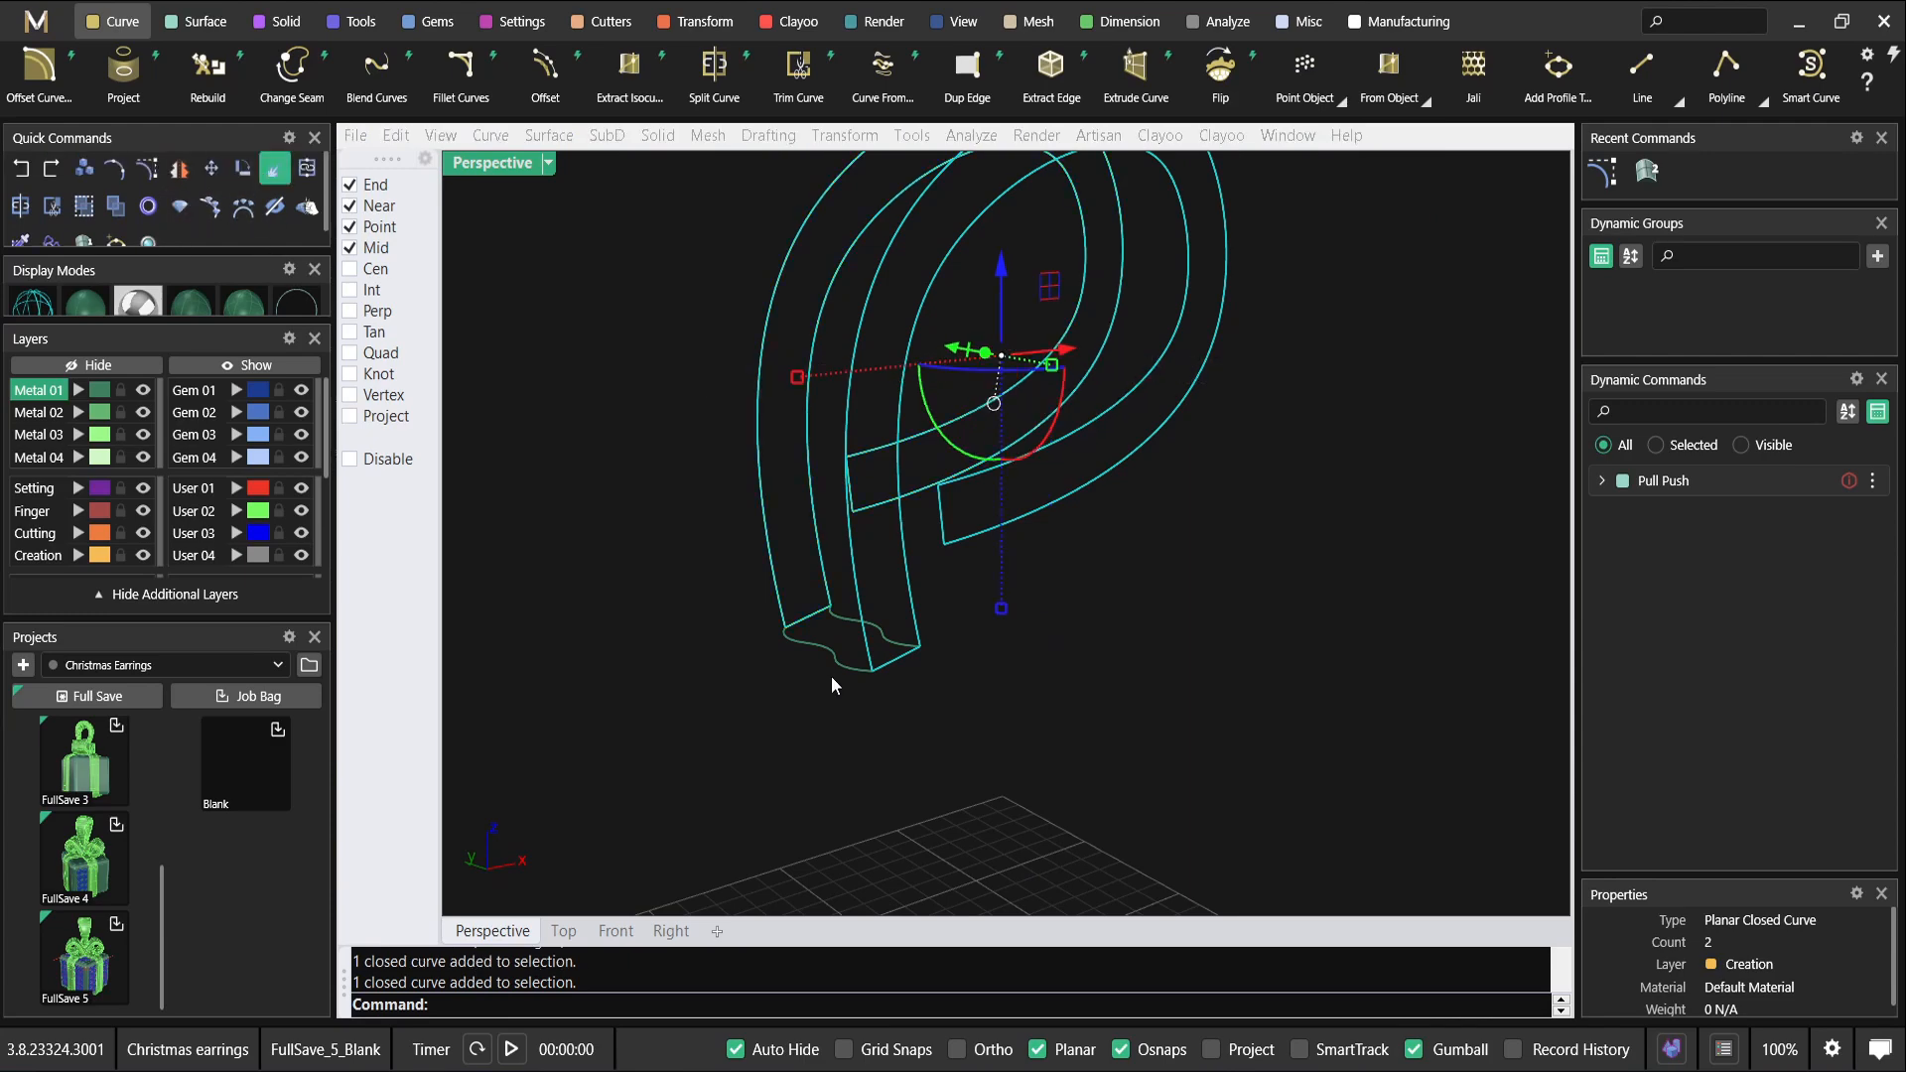
scroll(831, 676, up, 5)
click(961, 695)
scroll(961, 695, down, 3)
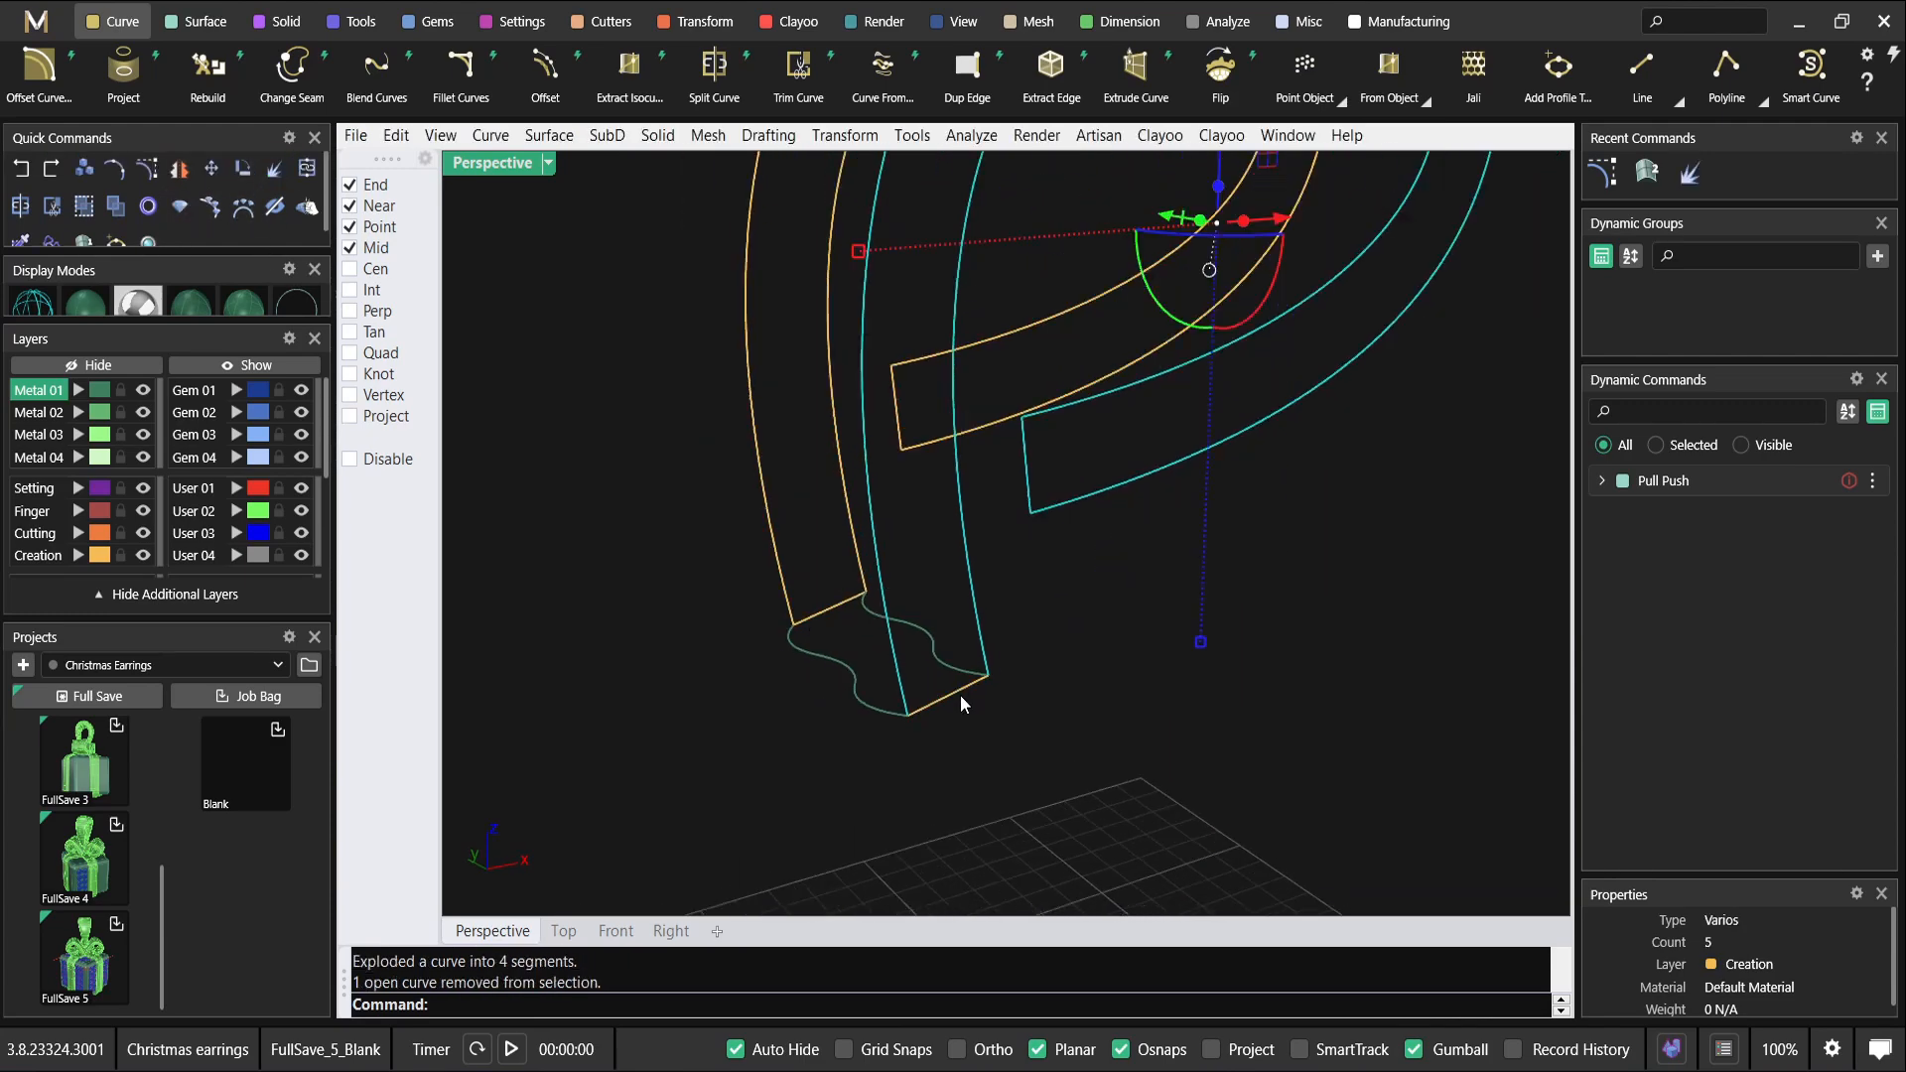
scroll(961, 695, up, 4)
click(823, 613)
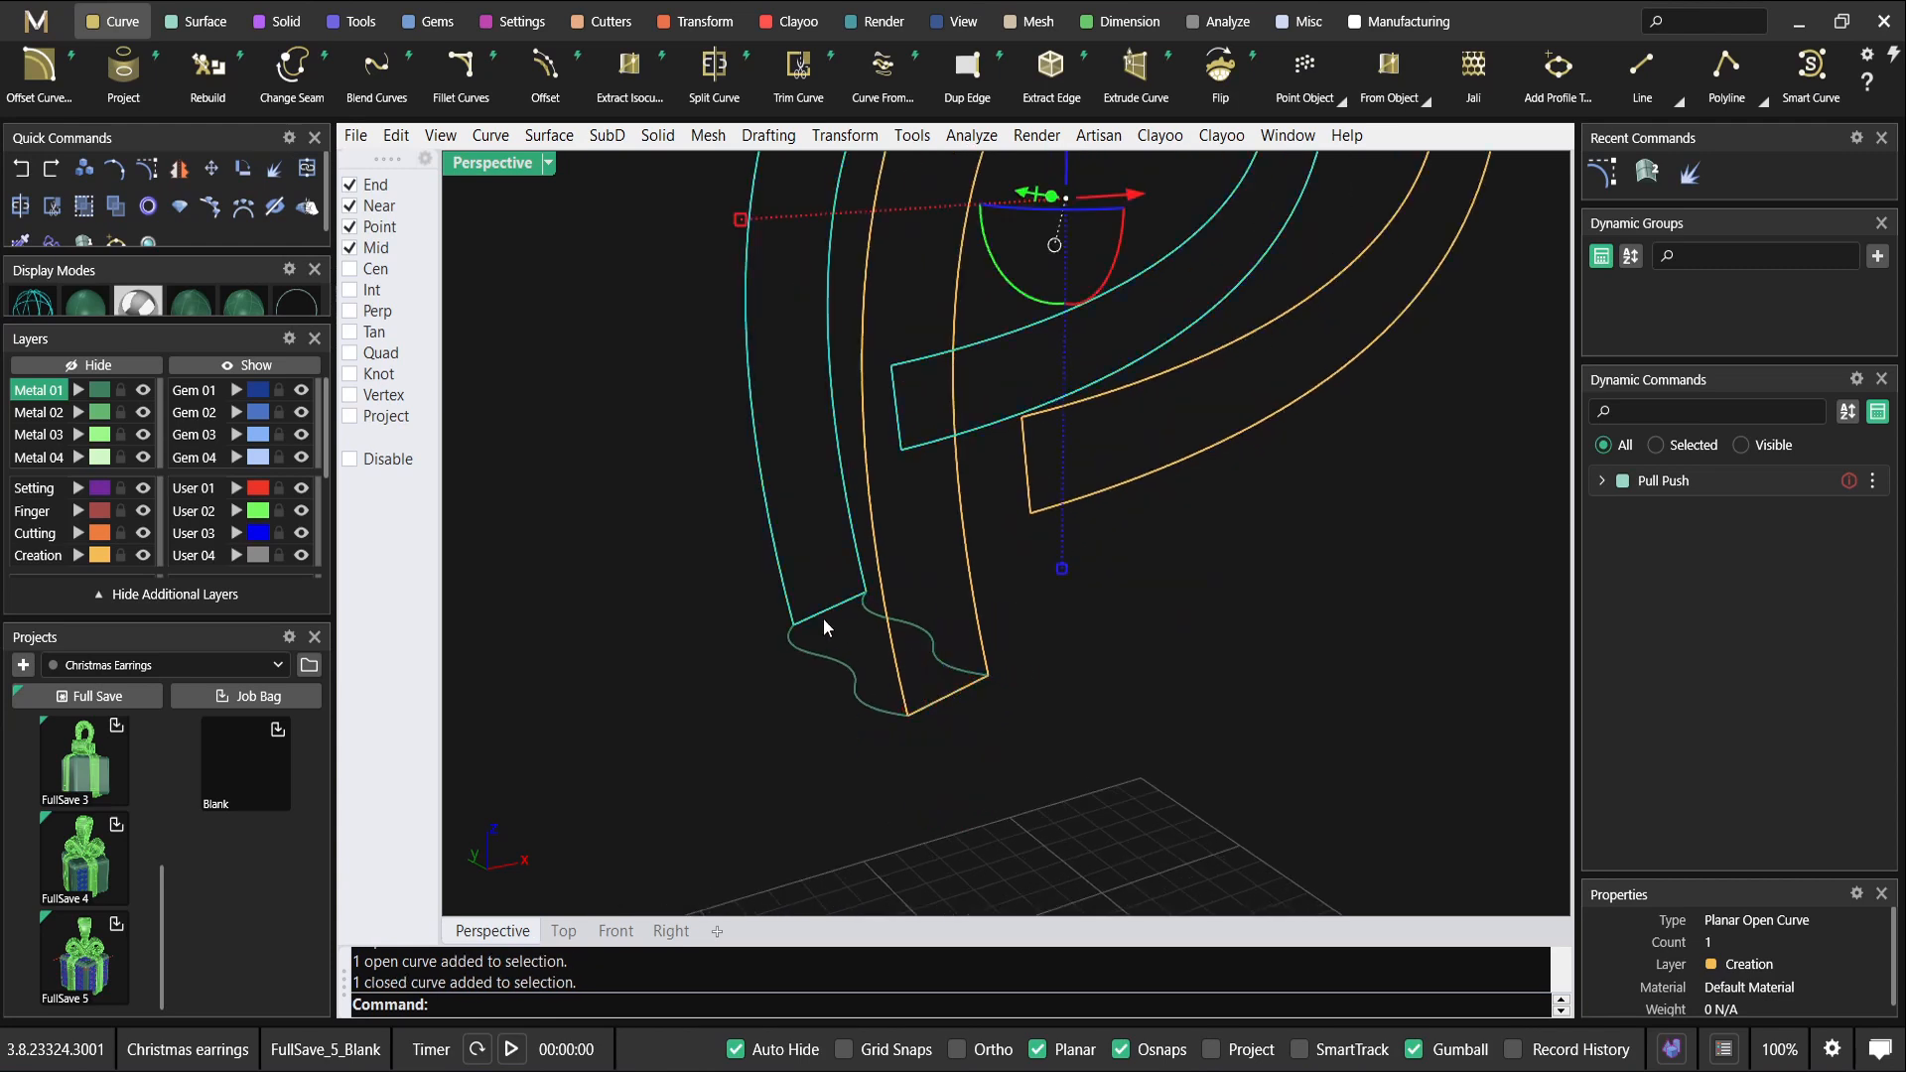
right_click(821, 611)
click(818, 612)
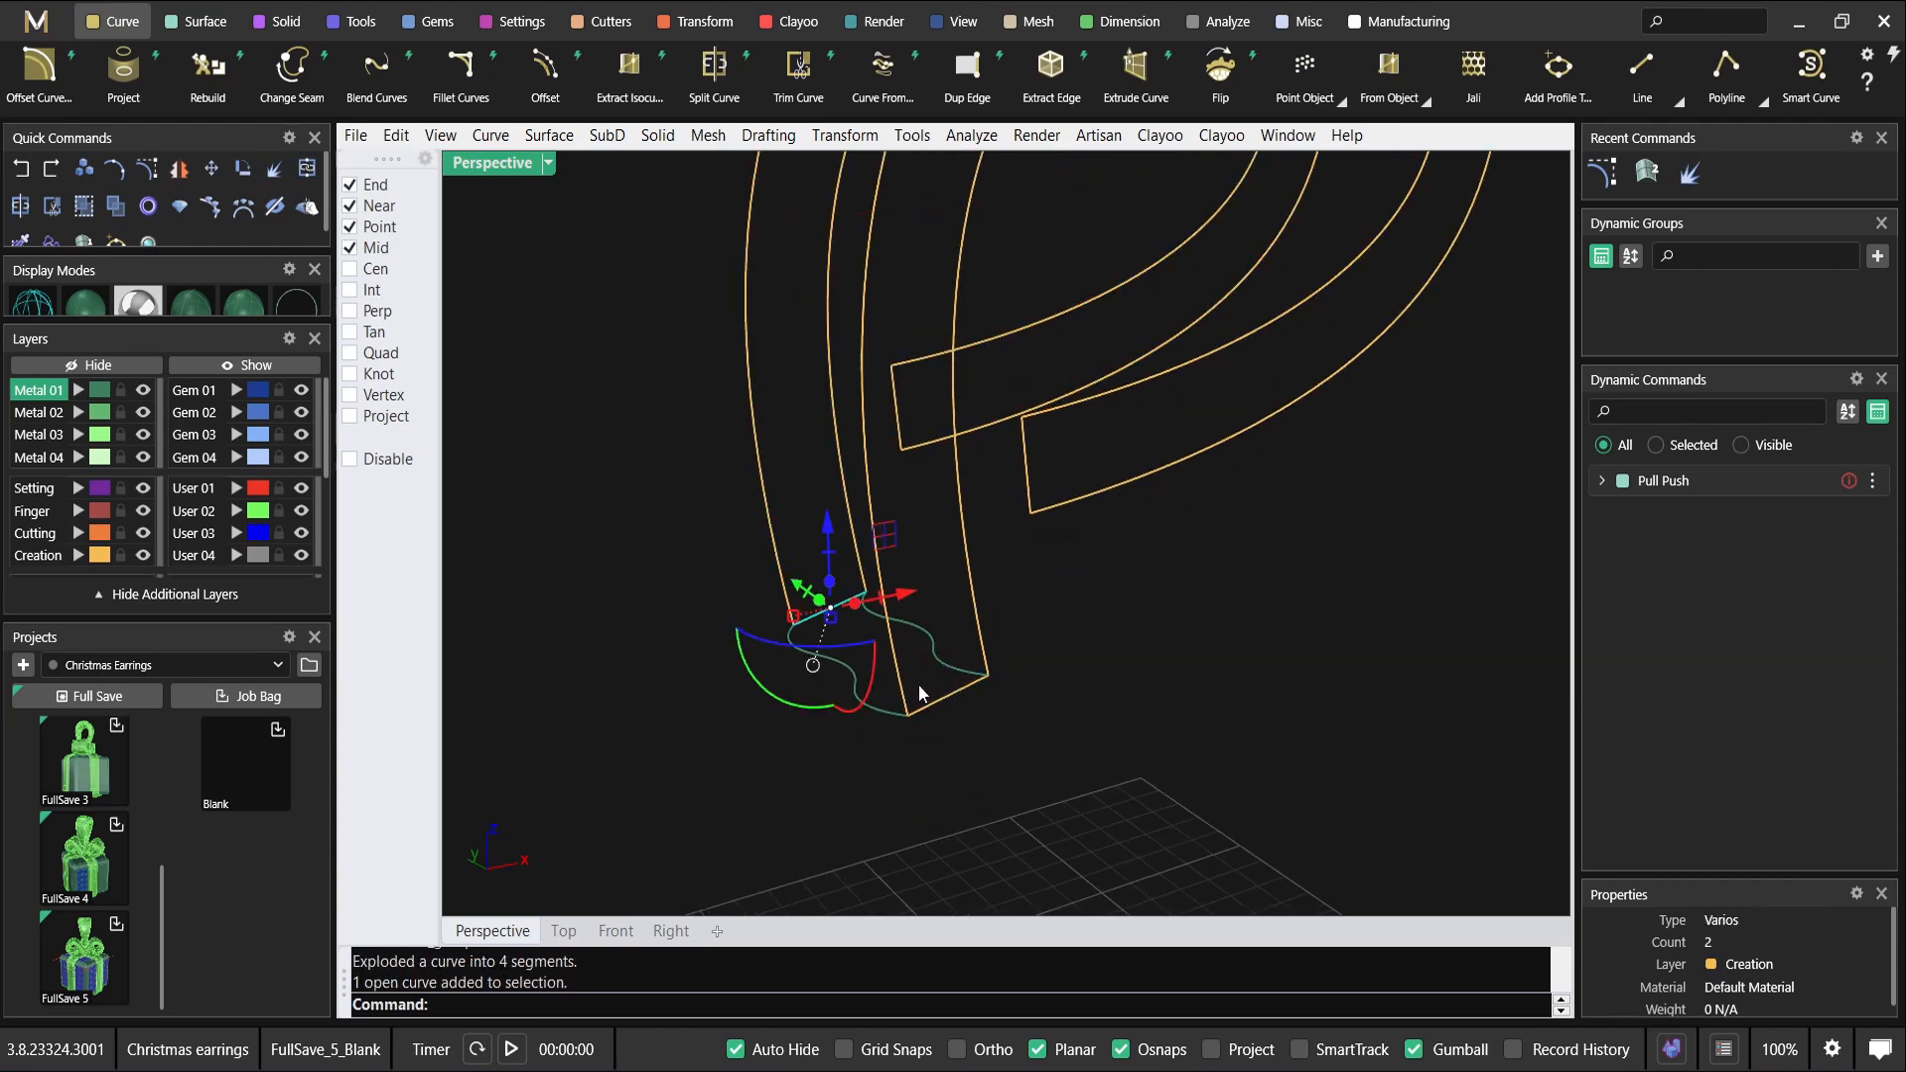
key(Delete)
Select all remaining loop segments and join them into two open rail curves.
right_drag(931, 723, 1018, 665)
drag(1311, 548, 578, 215)
shift+right_drag(1129, 391, 1104, 471)
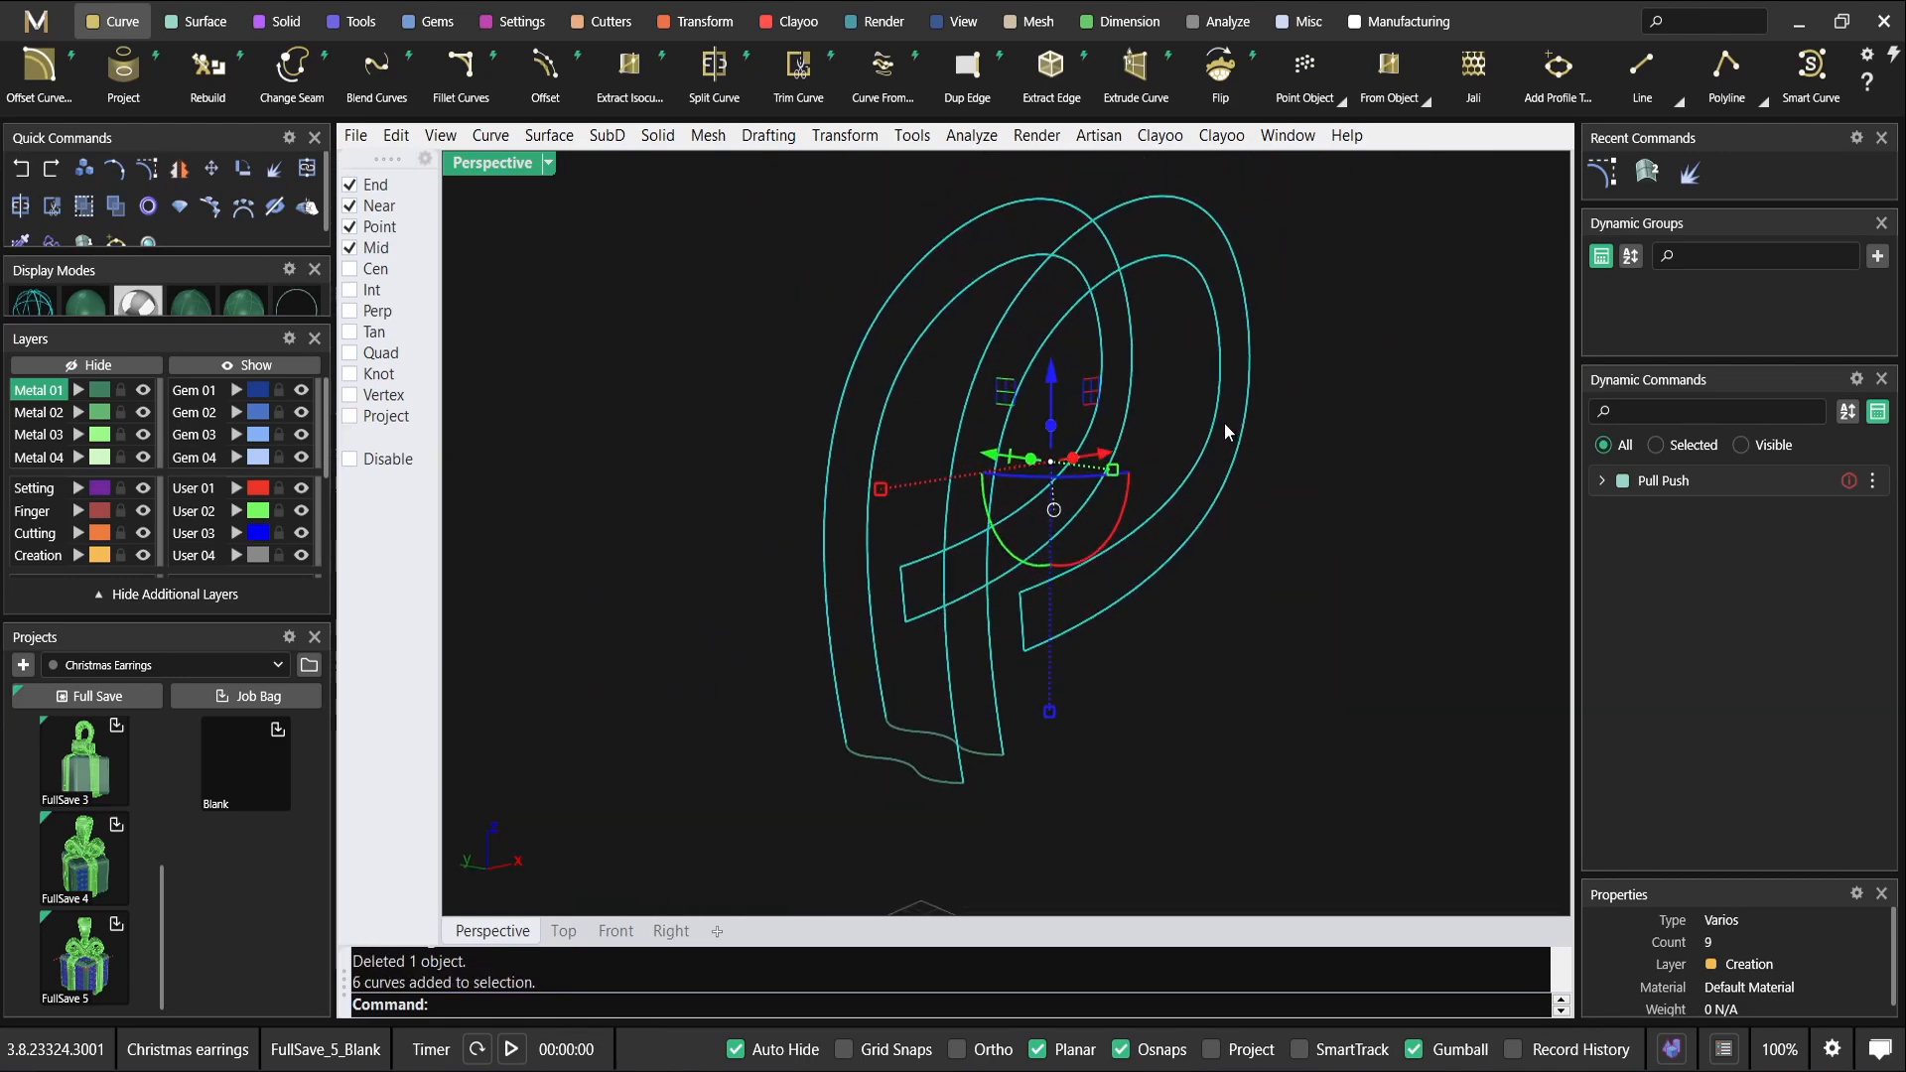
right_drag(1224, 421, 1241, 439)
key(Return)
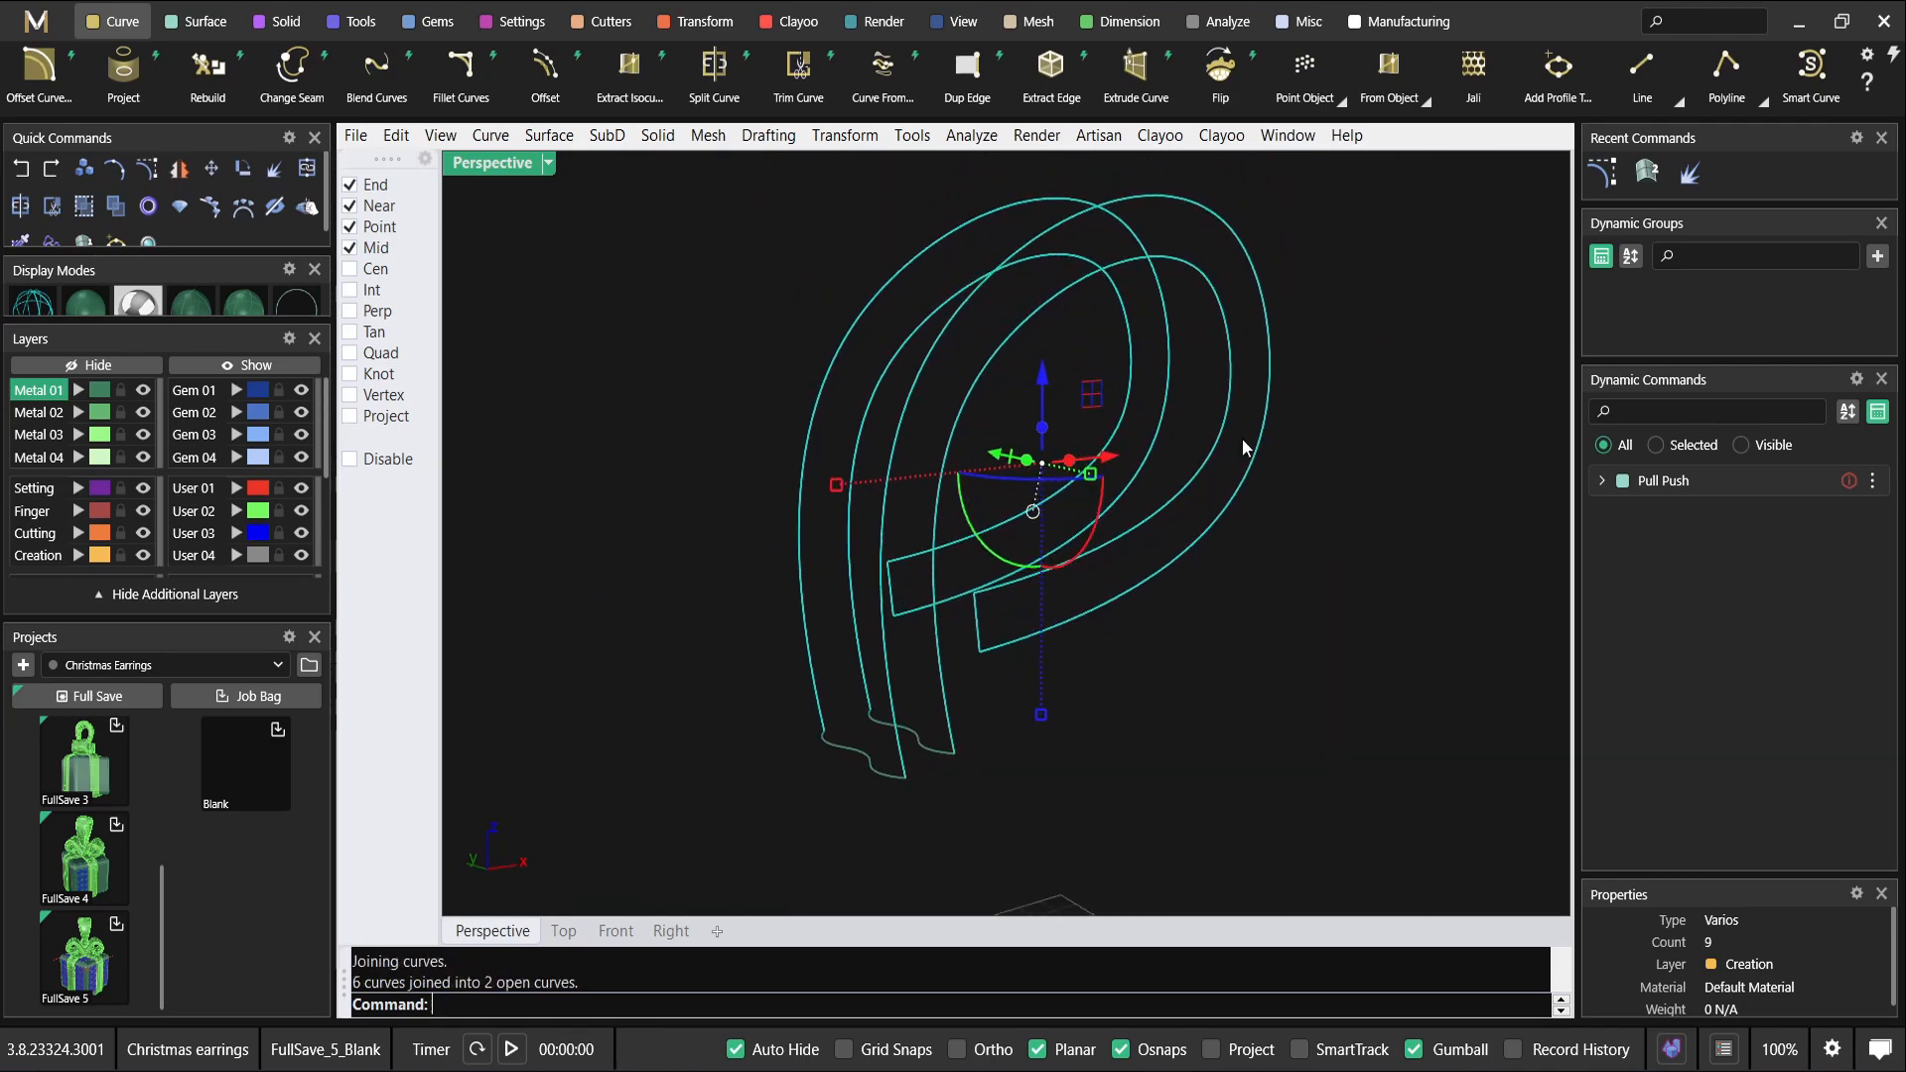
Sweep both wavy cross-sections along the two open loop rails with Maintain height enabled.
text(Sweep2)
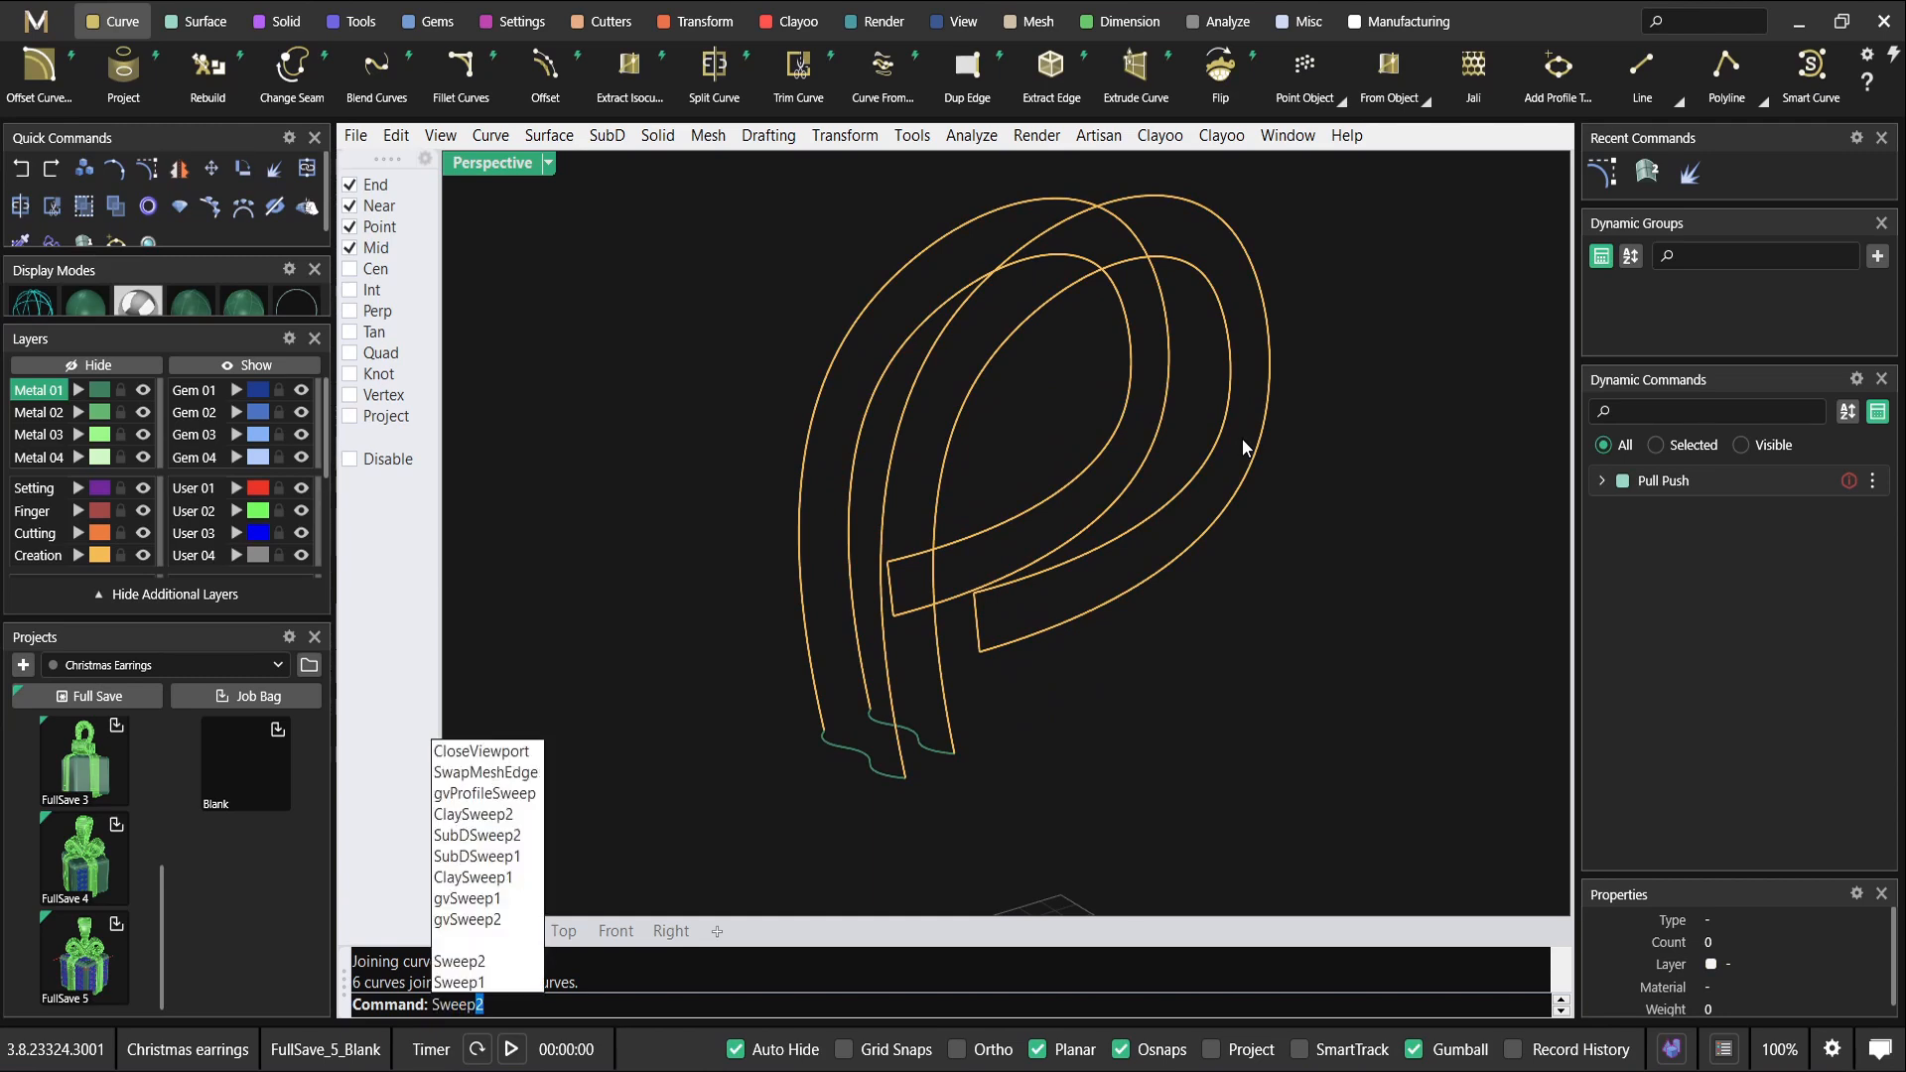
key(Return)
click(820, 685)
click(904, 764)
click(826, 744)
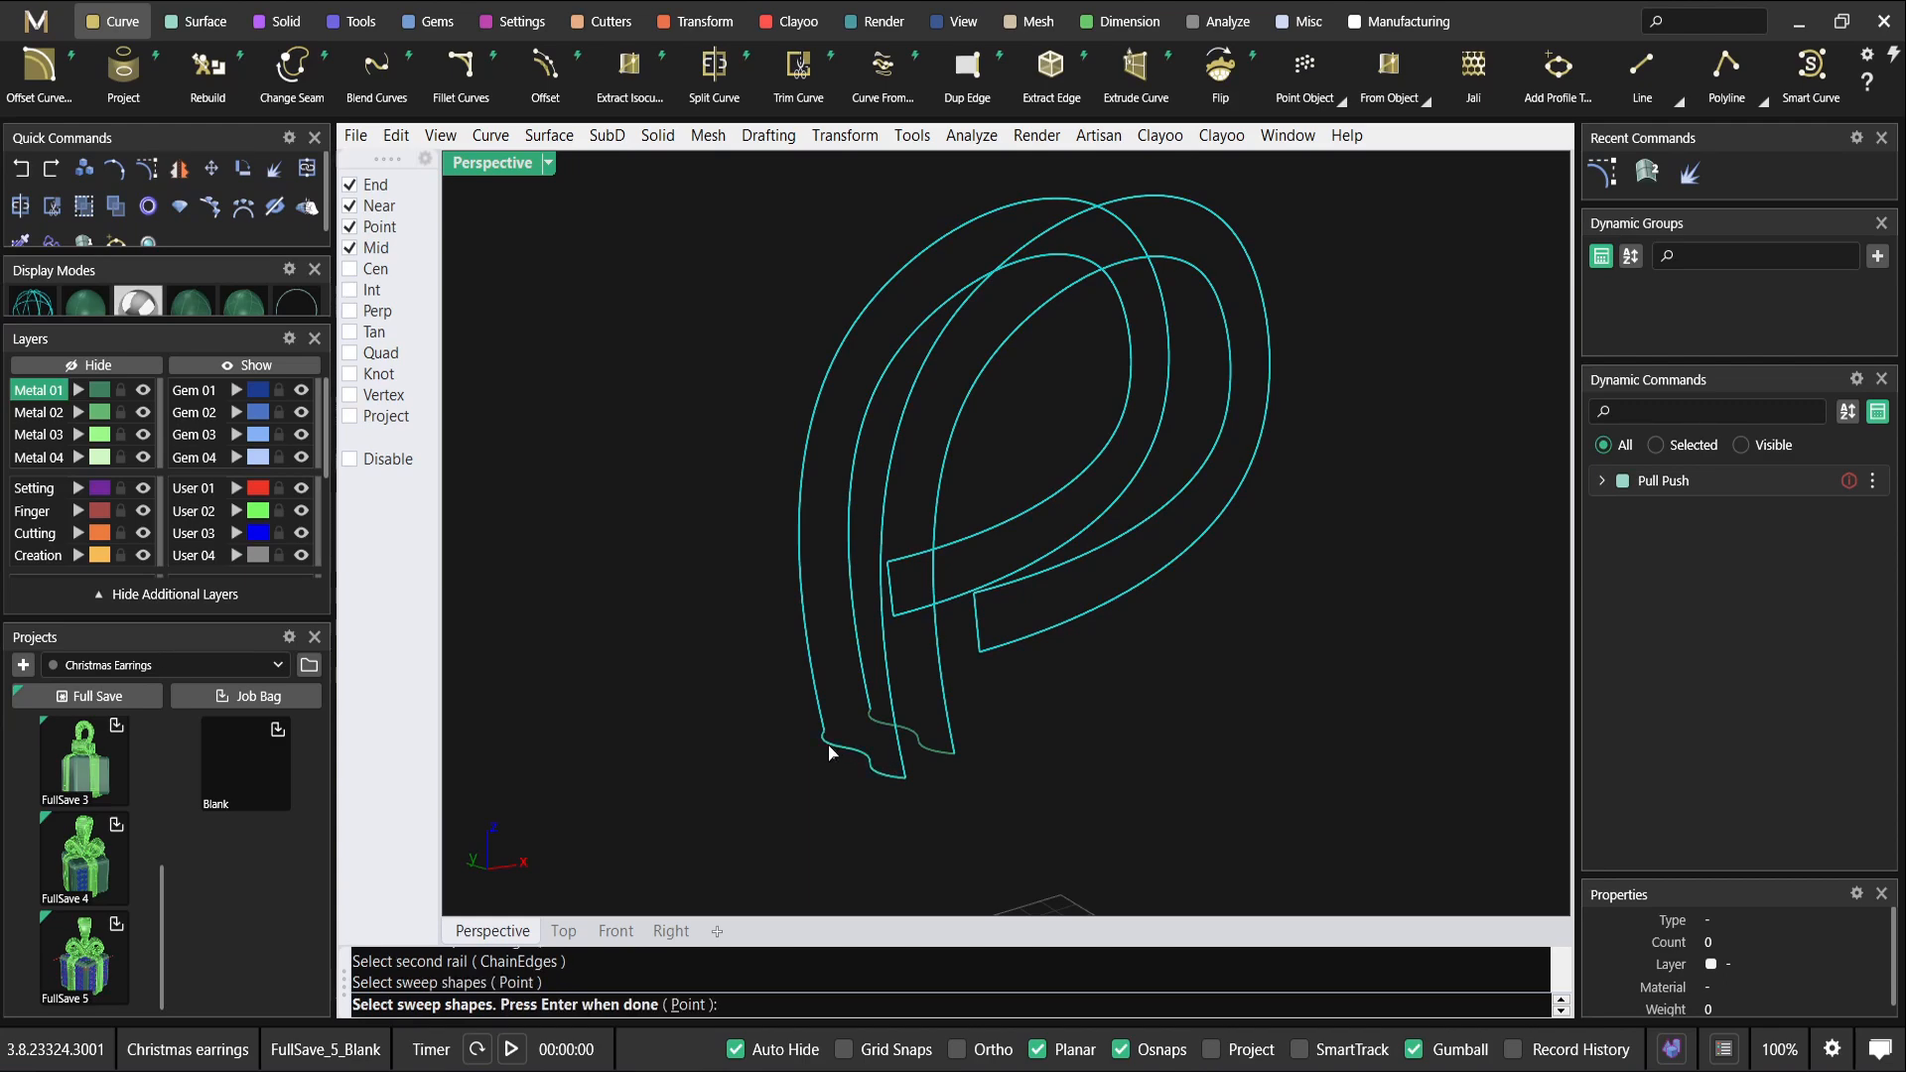
click(869, 732)
key(Return)
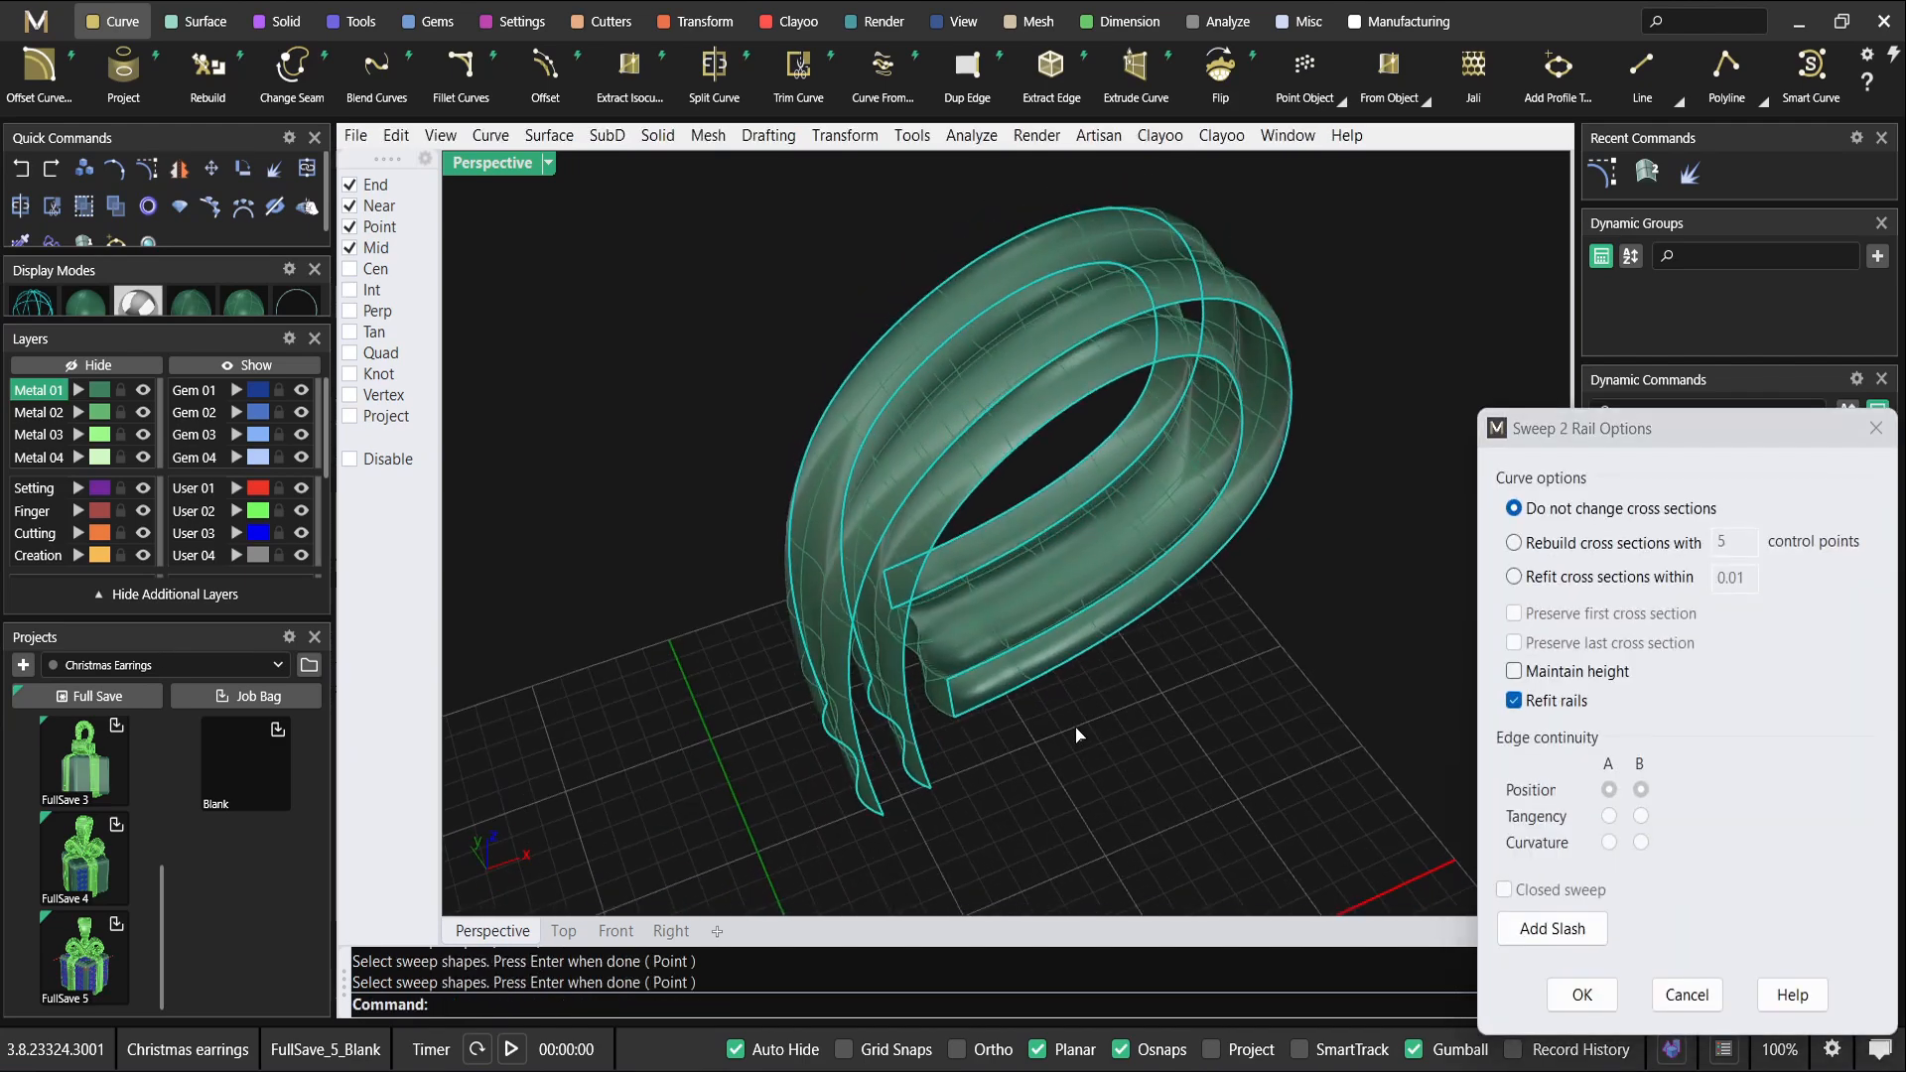
click(1515, 672)
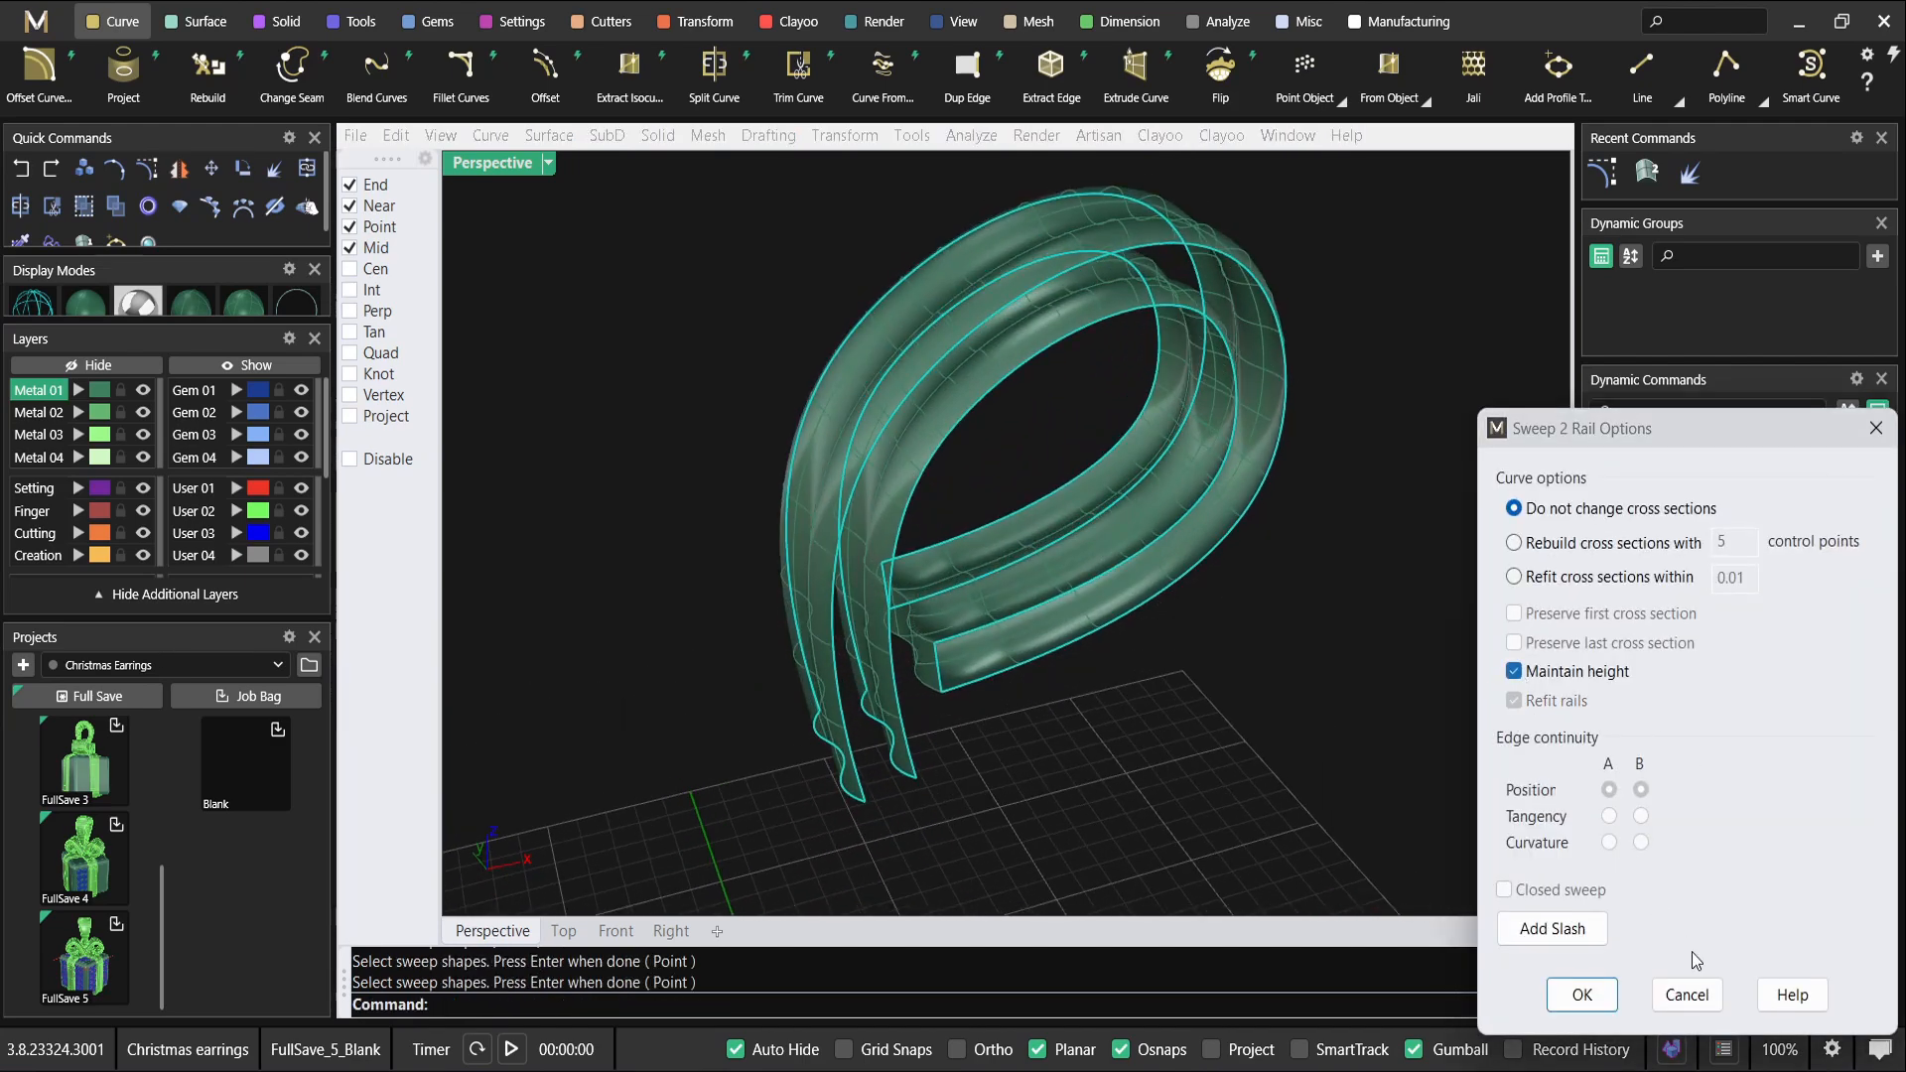
click(1564, 995)
Blend the near ends of the two wavy curves at the open end of the bow with Tangency continuity on both sides.
right_drag(1147, 559, 1119, 592)
scroll(929, 697, up, 7)
right_drag(933, 609, 979, 649)
text(Ble)
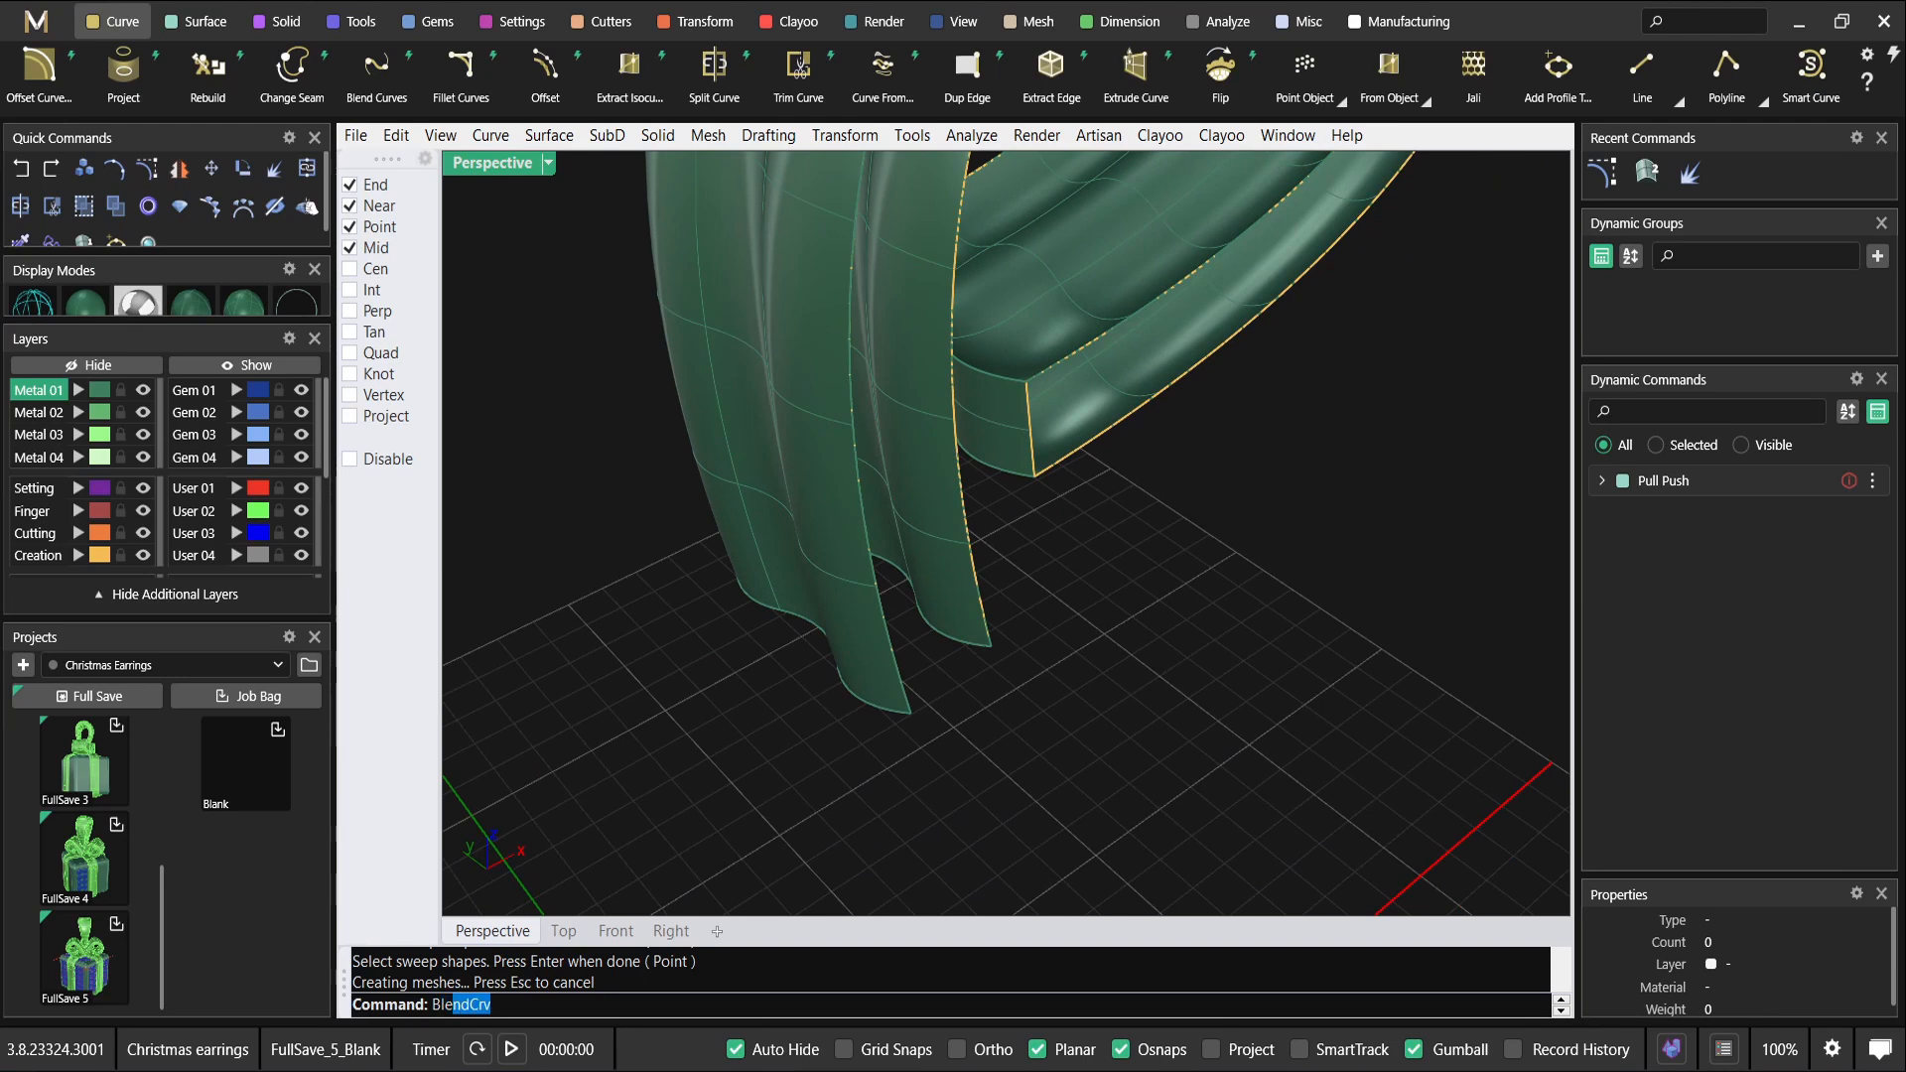
text(m)
key(BackSpace)
text(ndC)
key(Return)
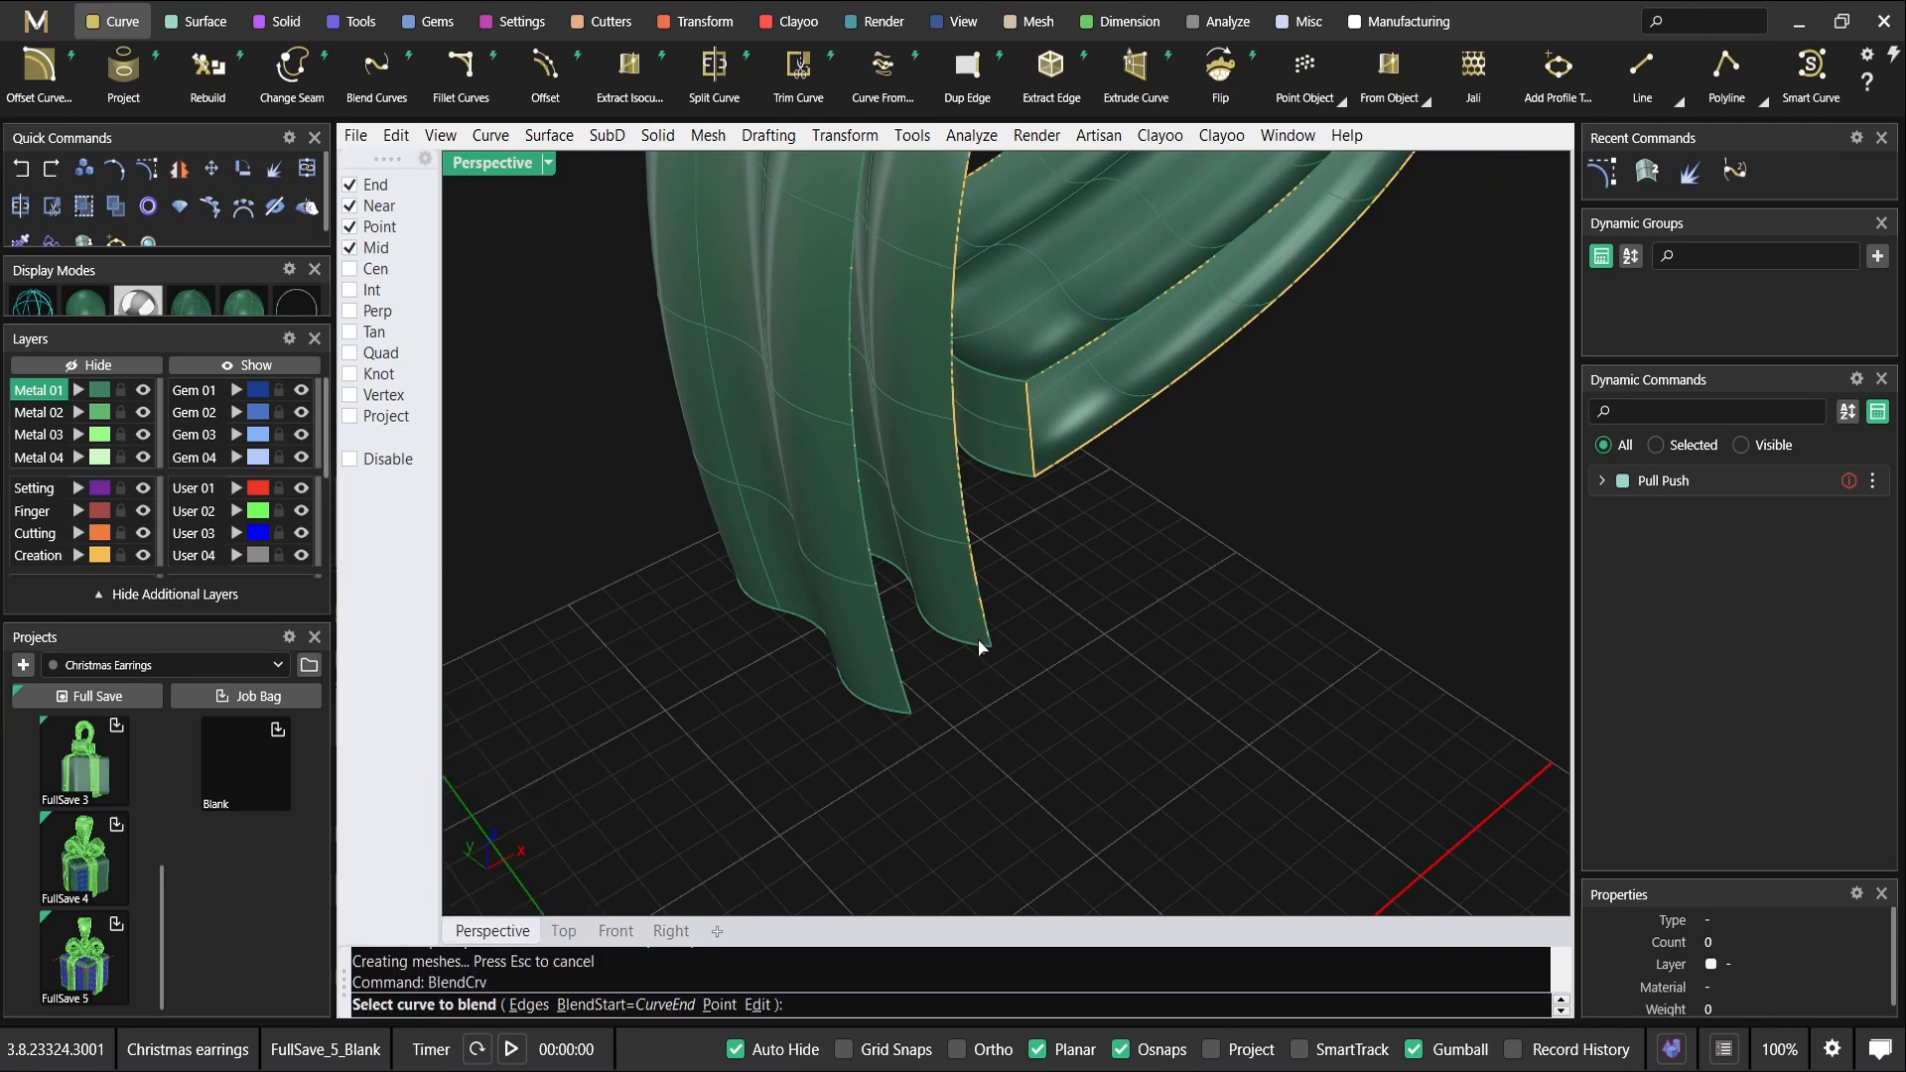
click(898, 719)
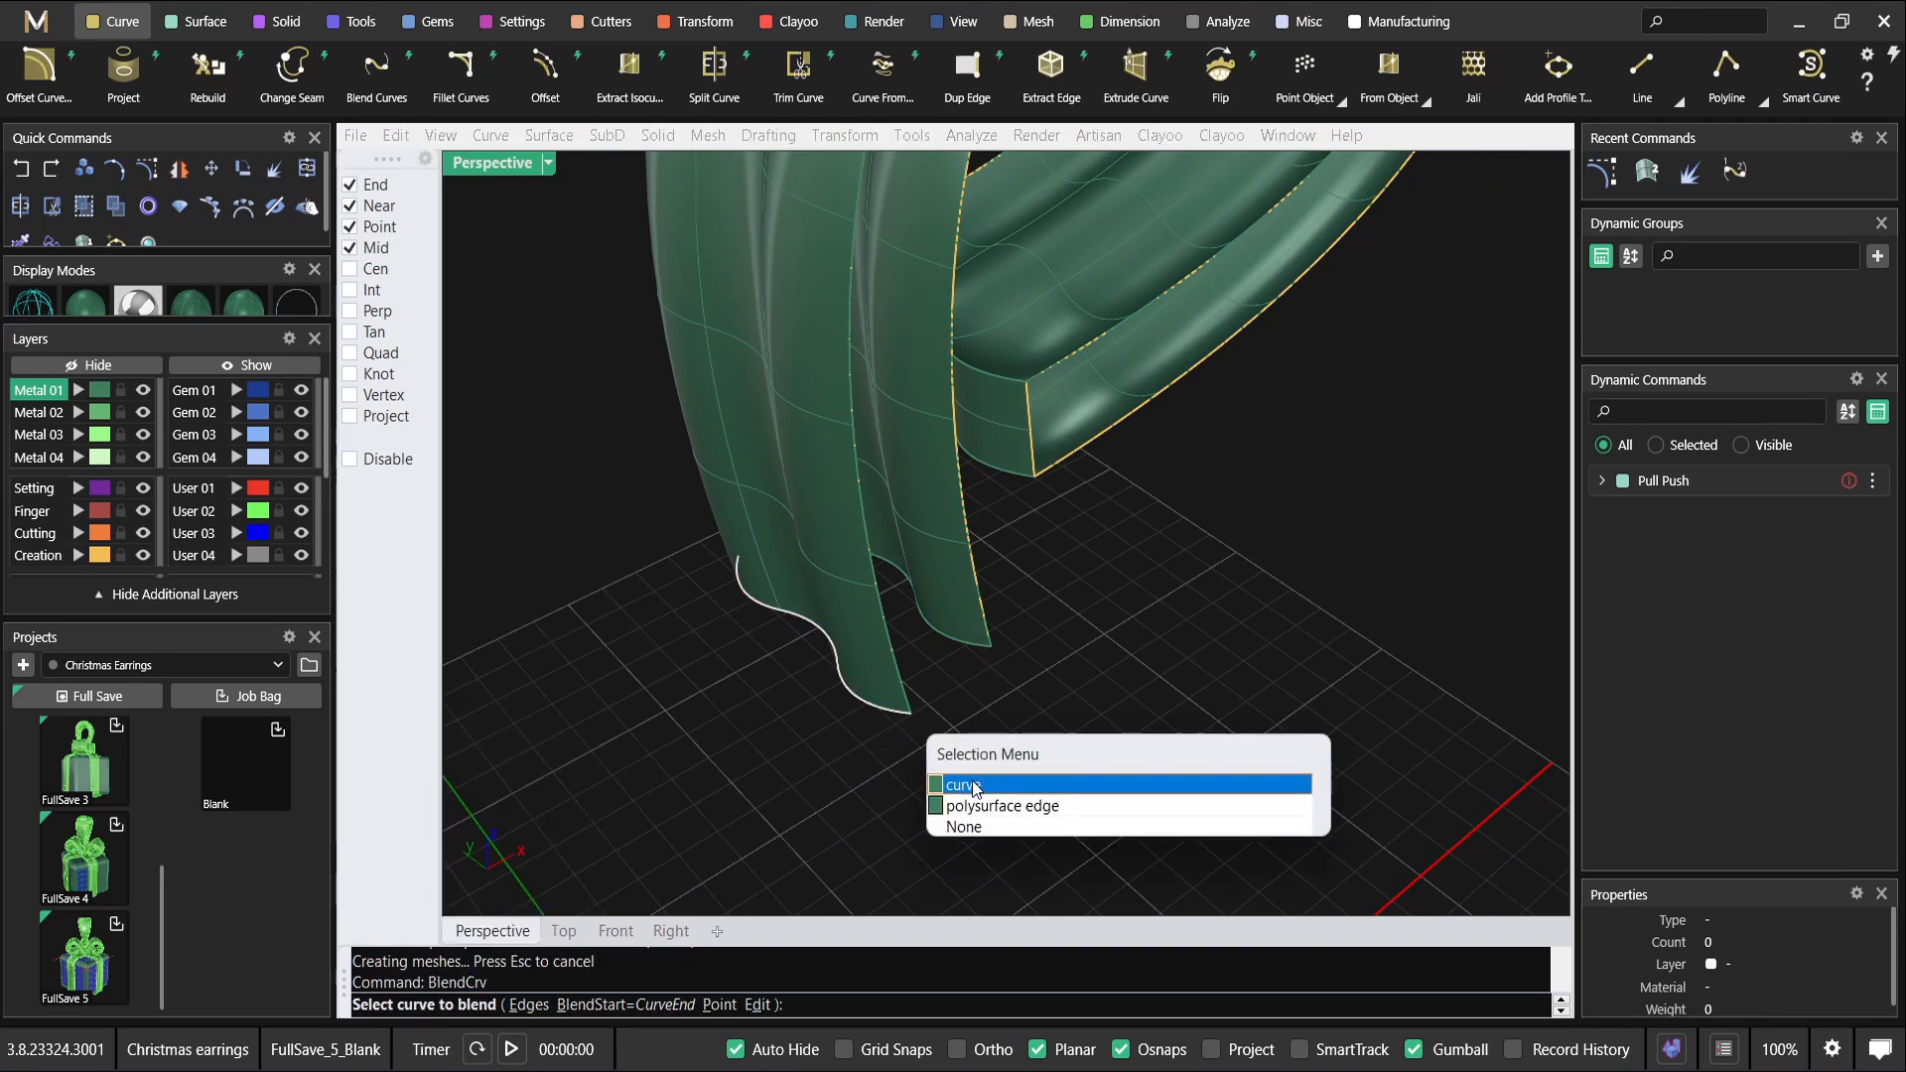
click(979, 650)
right_click(979, 651)
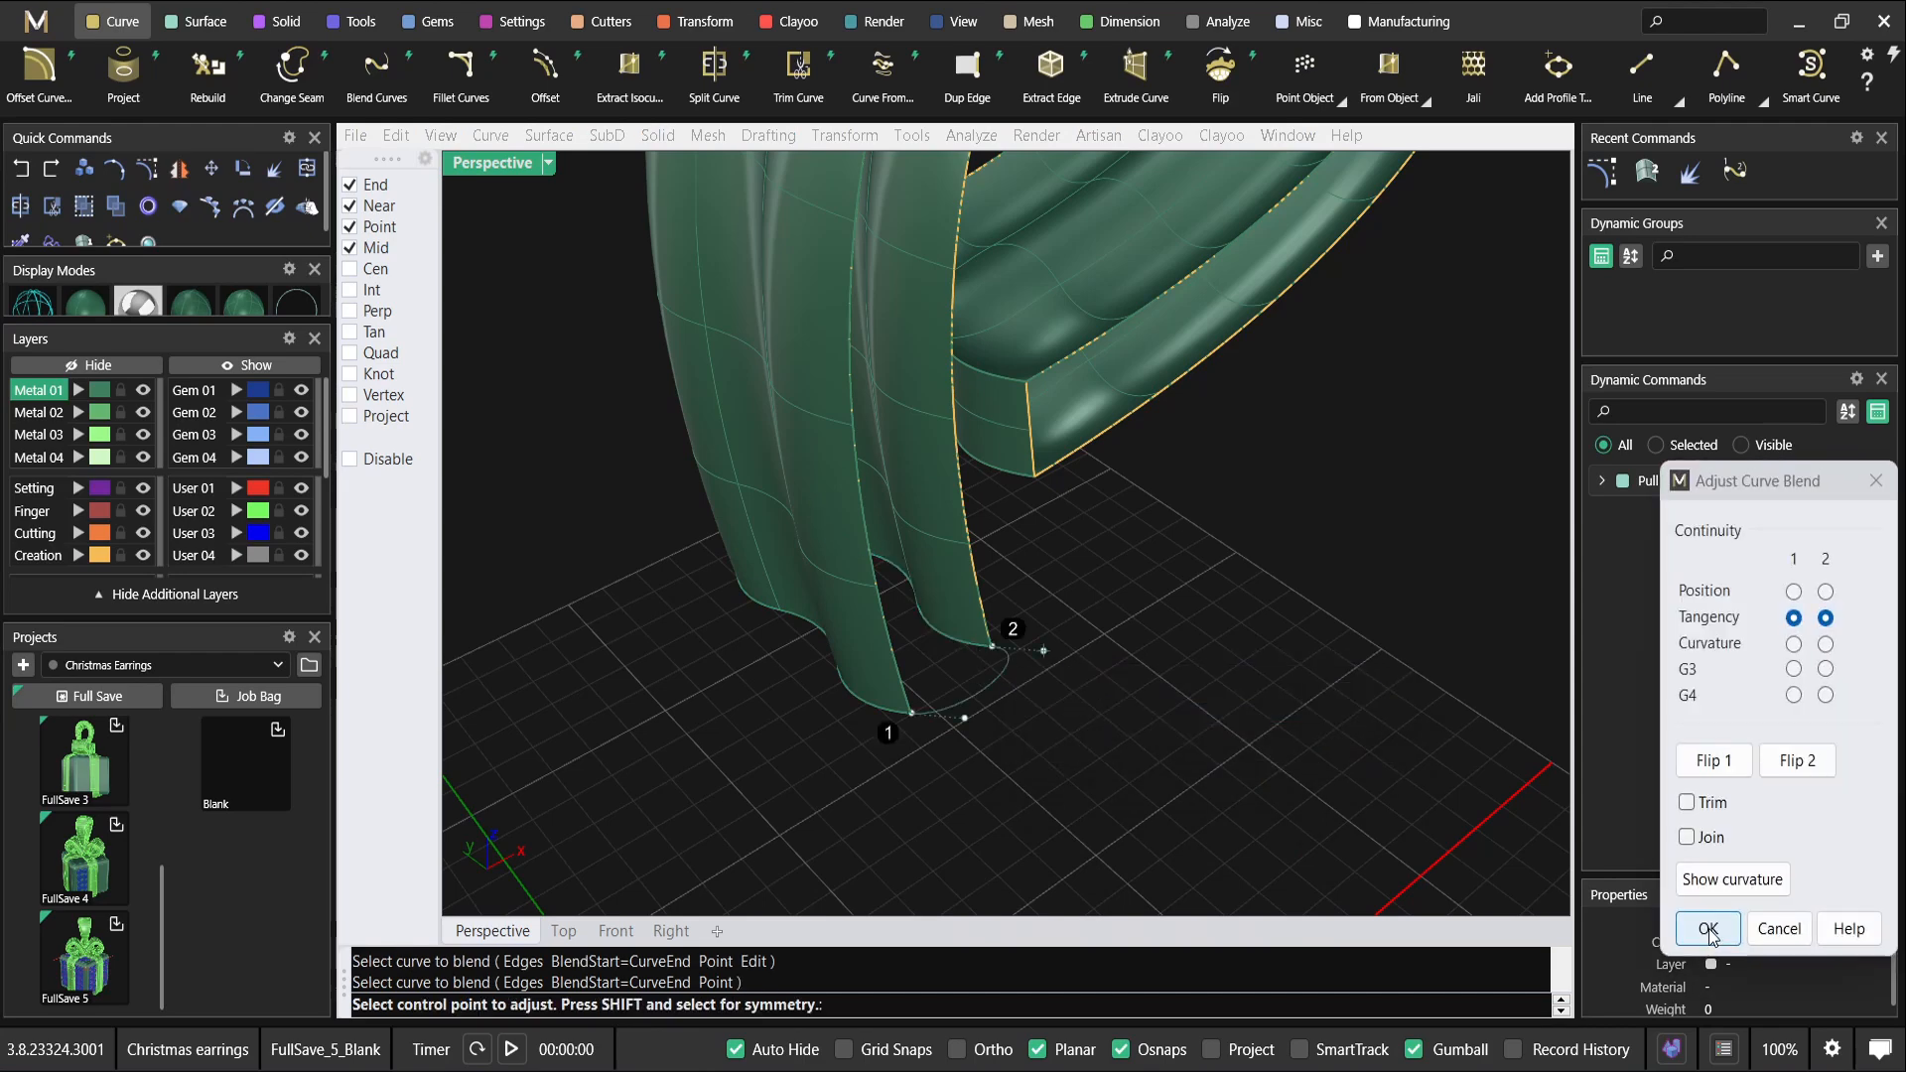
click(1710, 925)
Explode the joined loop rail curve into its separate segments.
scroll(1057, 516, down, 2)
shift+right_drag(1062, 514, 973, 541)
click(932, 541)
click(965, 539)
right_click(966, 539)
scroll(999, 556, down, 4)
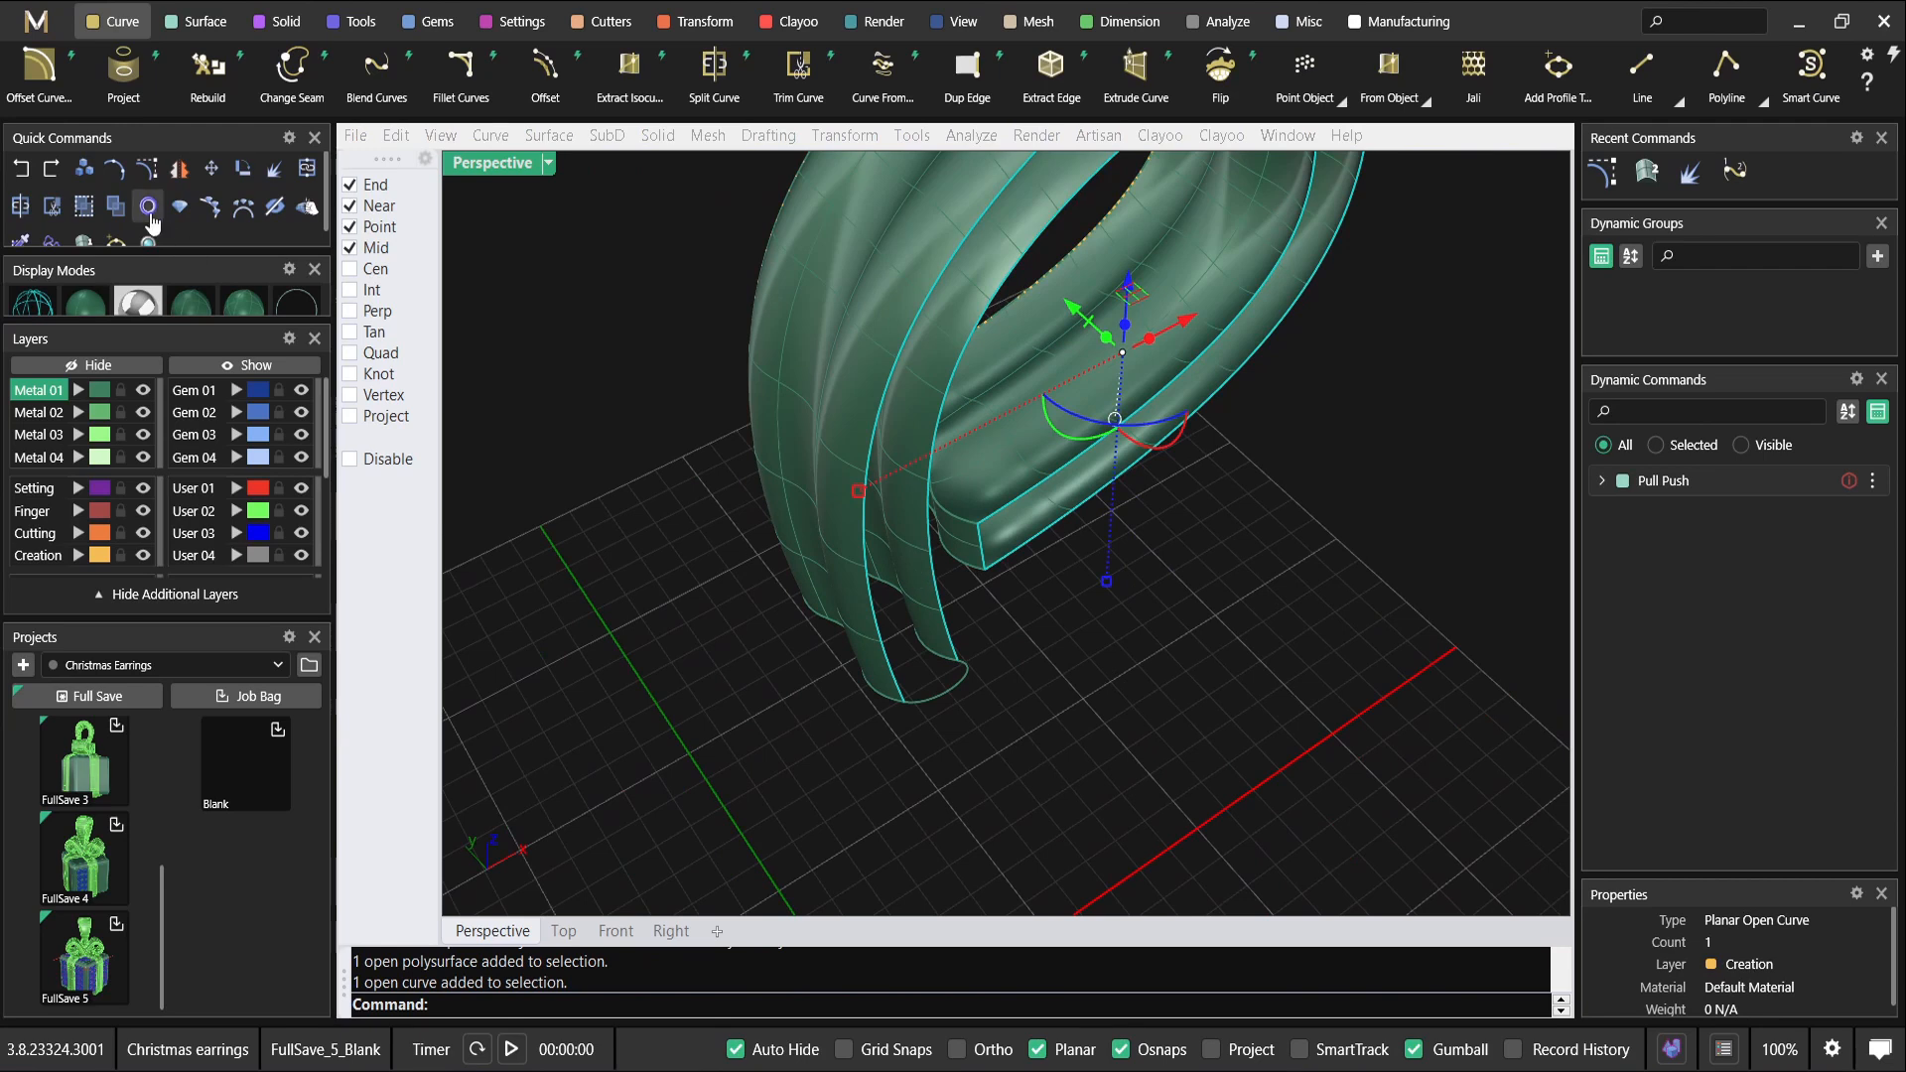
scroll(36, 247, down, 1)
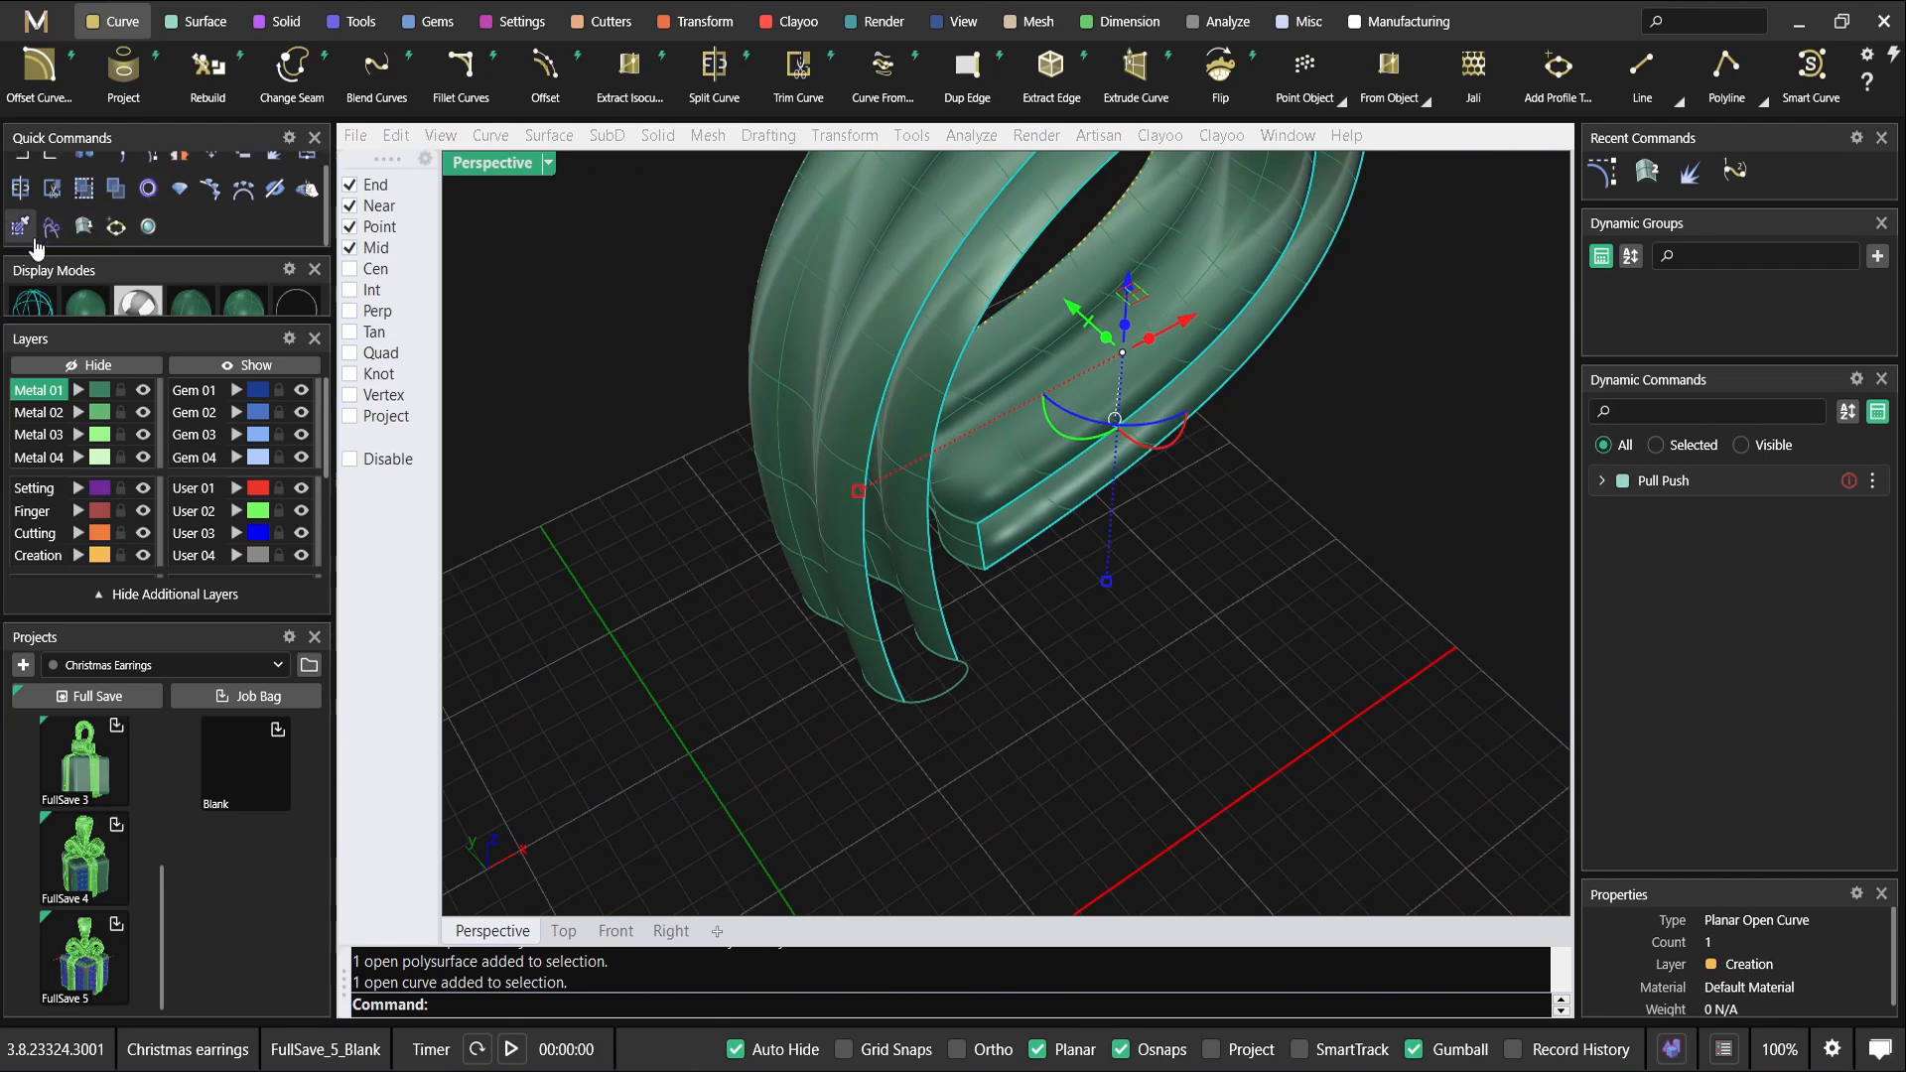
drag(185, 251, 180, 352)
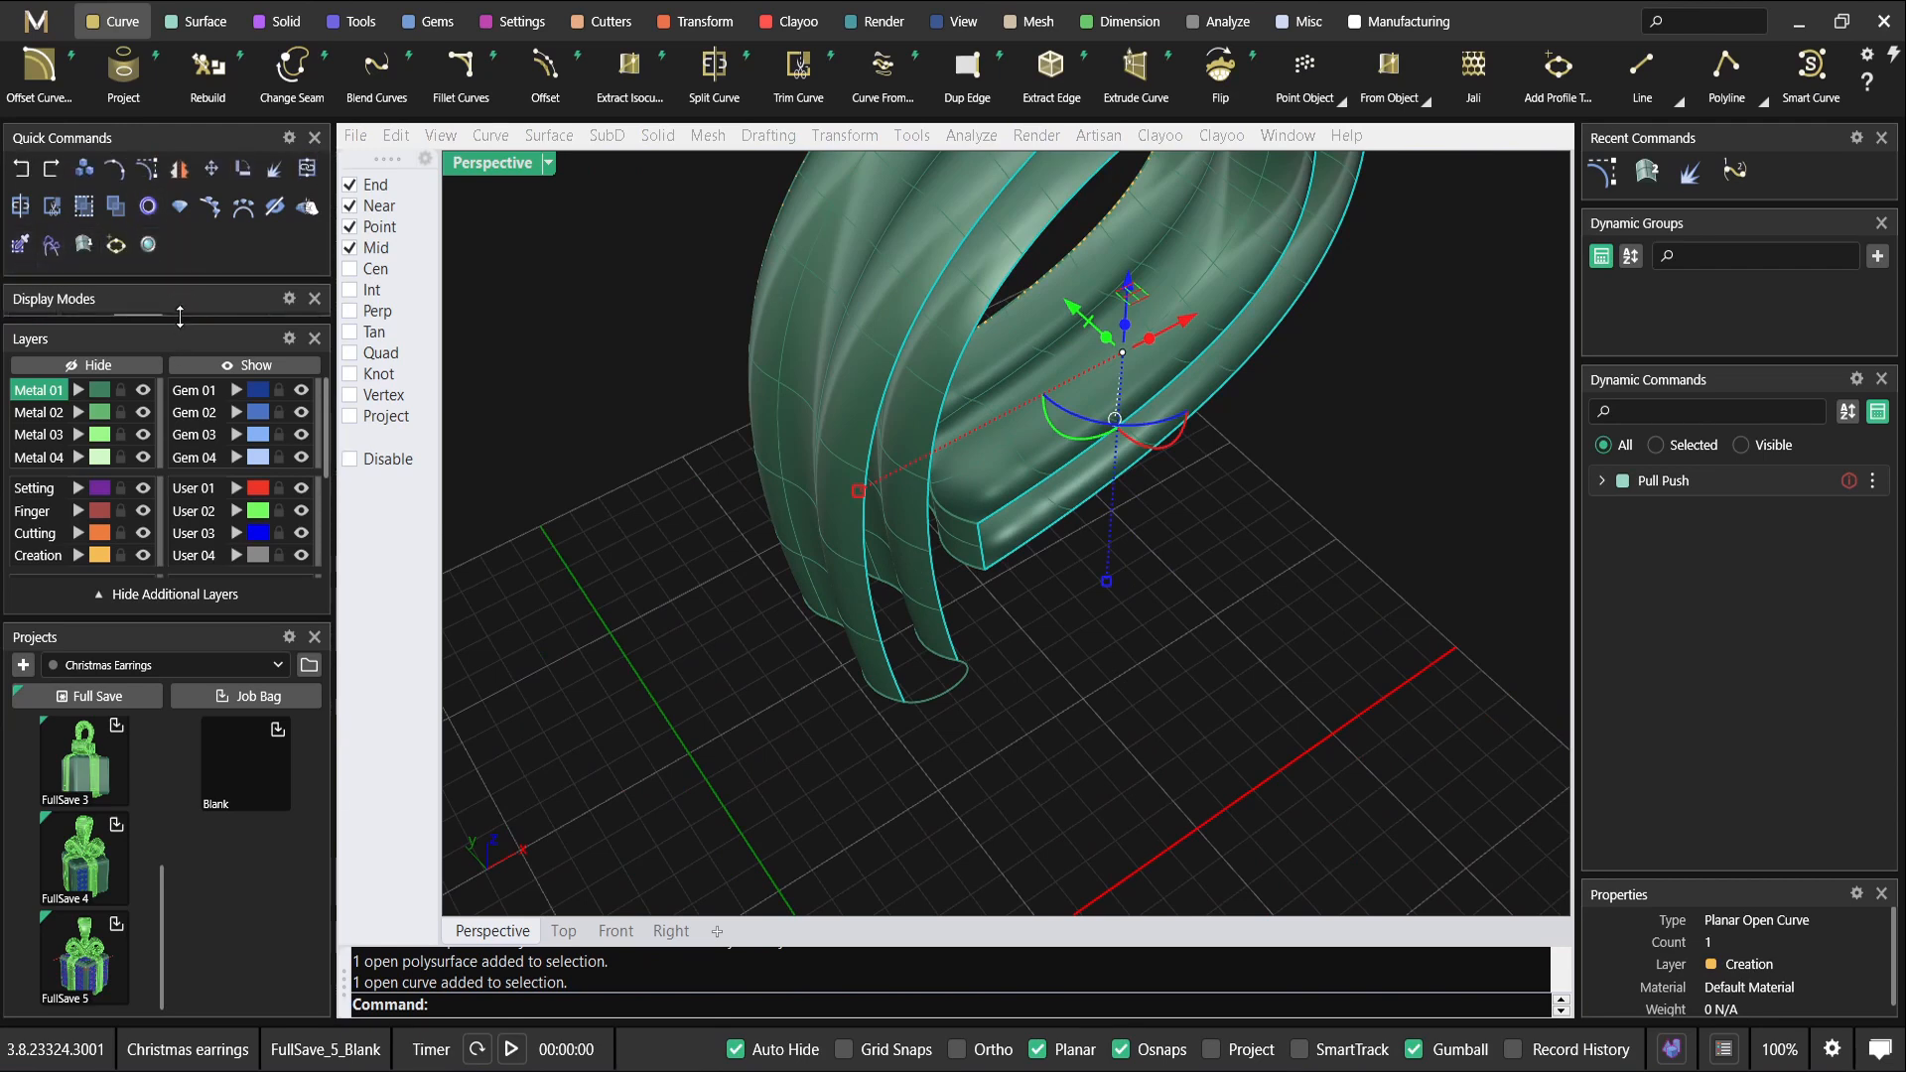
click(284, 181)
click(996, 585)
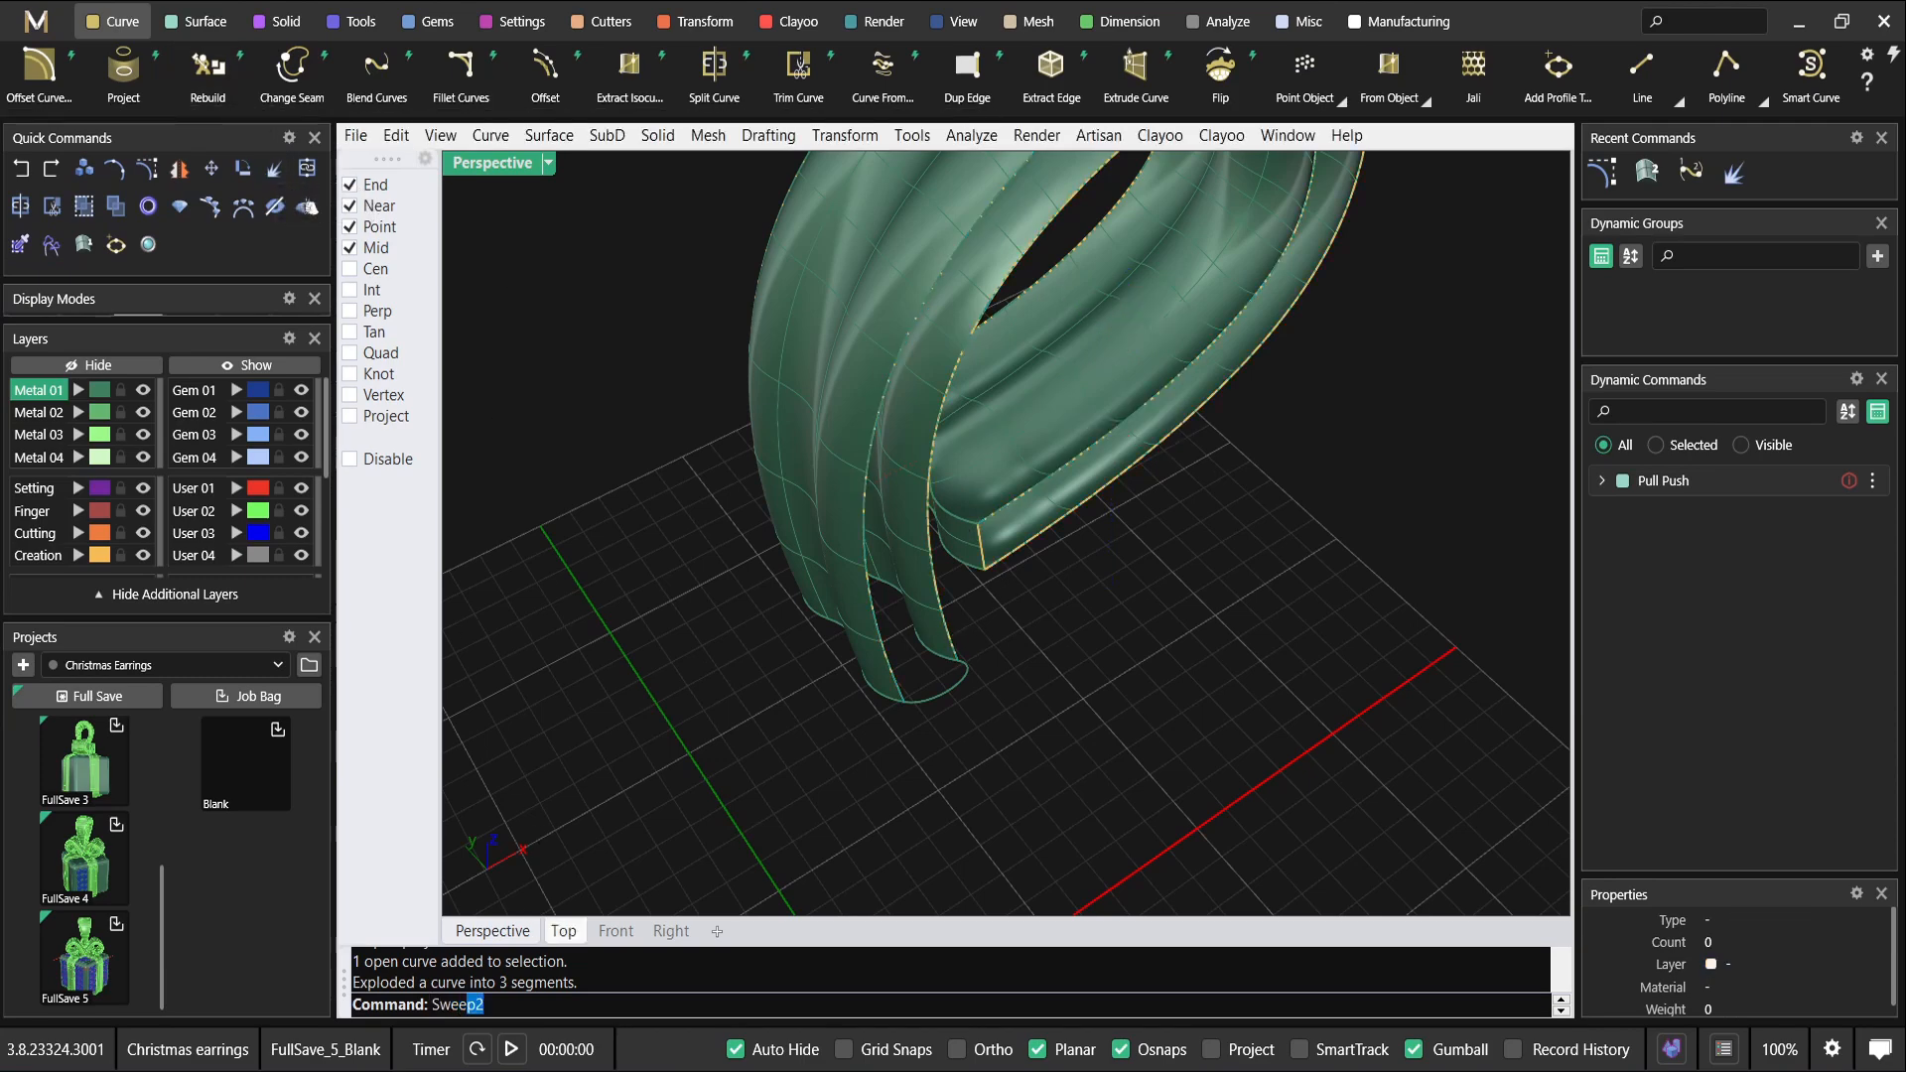
Sweep the end blend arc and the short end line along the two open side edges of the loop with Maintain height enabled.
key(Return)
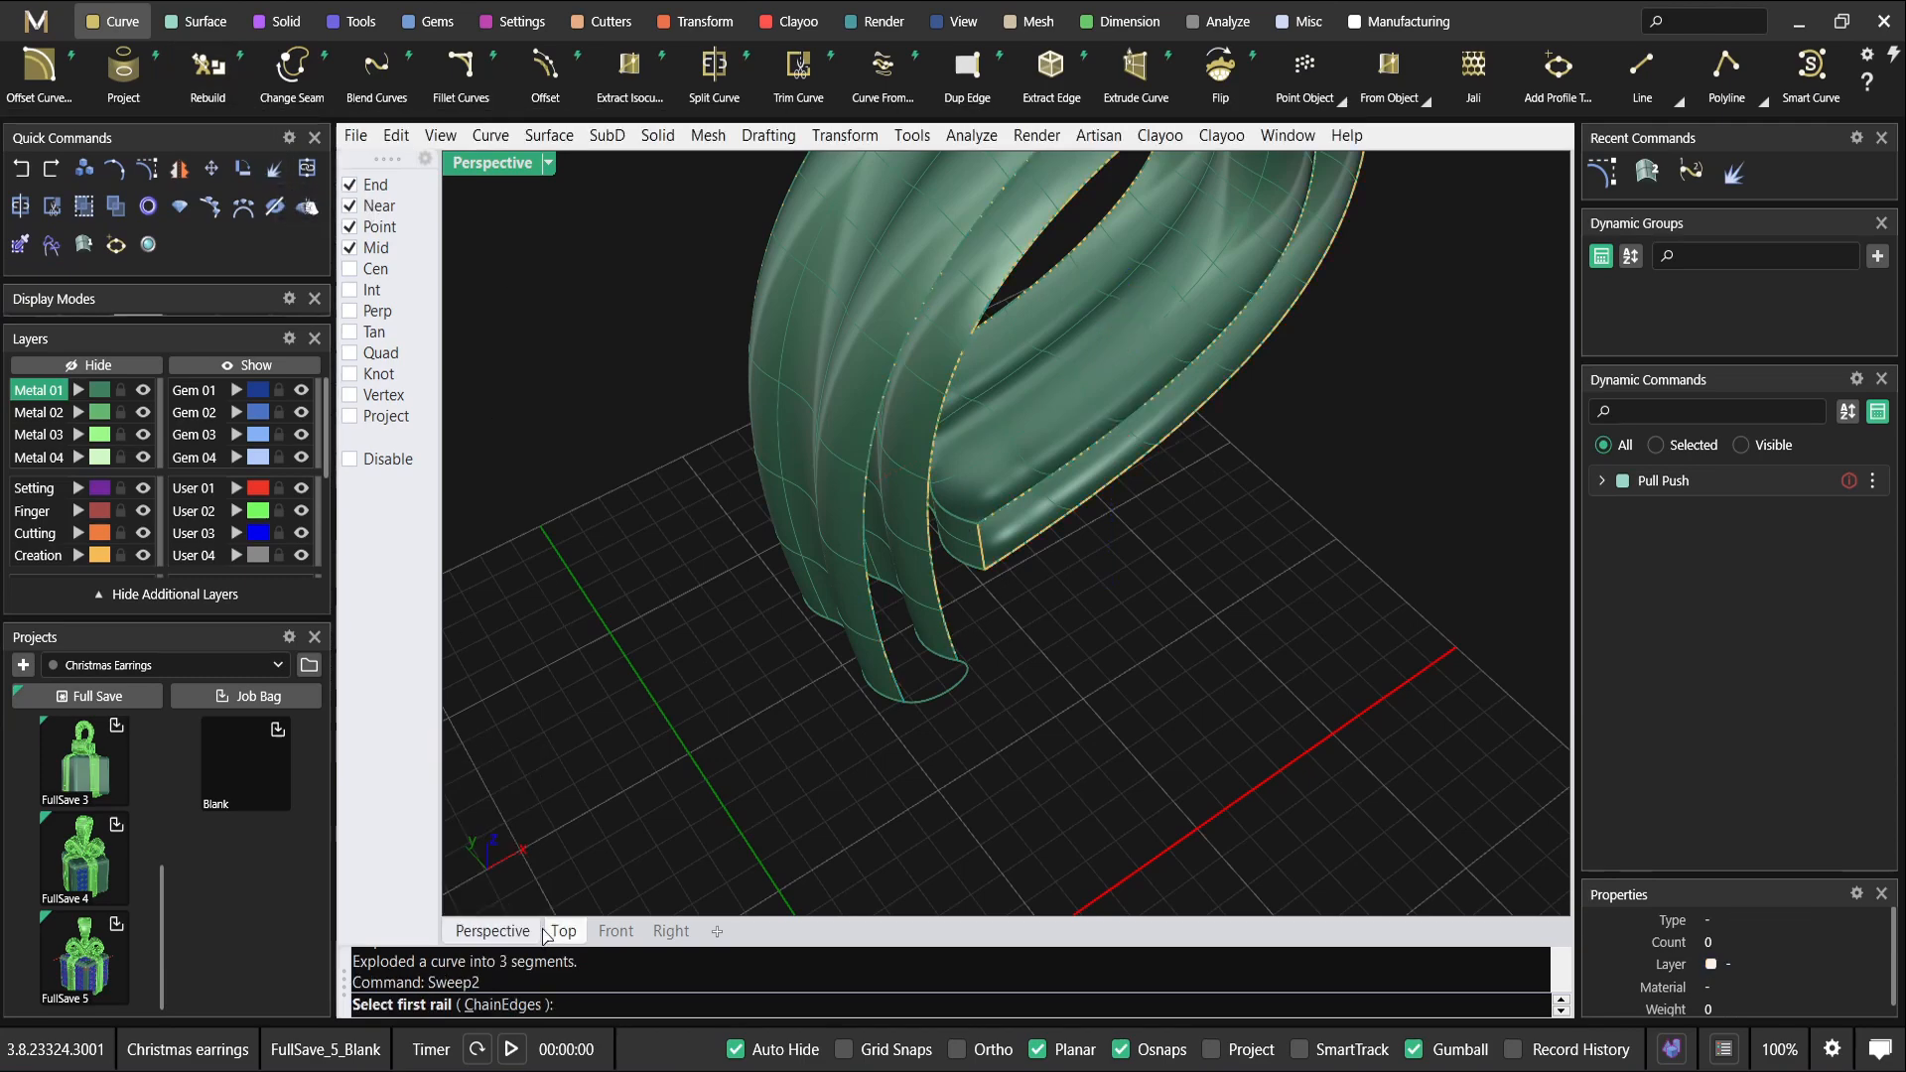
click(900, 683)
key(Return)
click(953, 640)
key(Return)
click(968, 680)
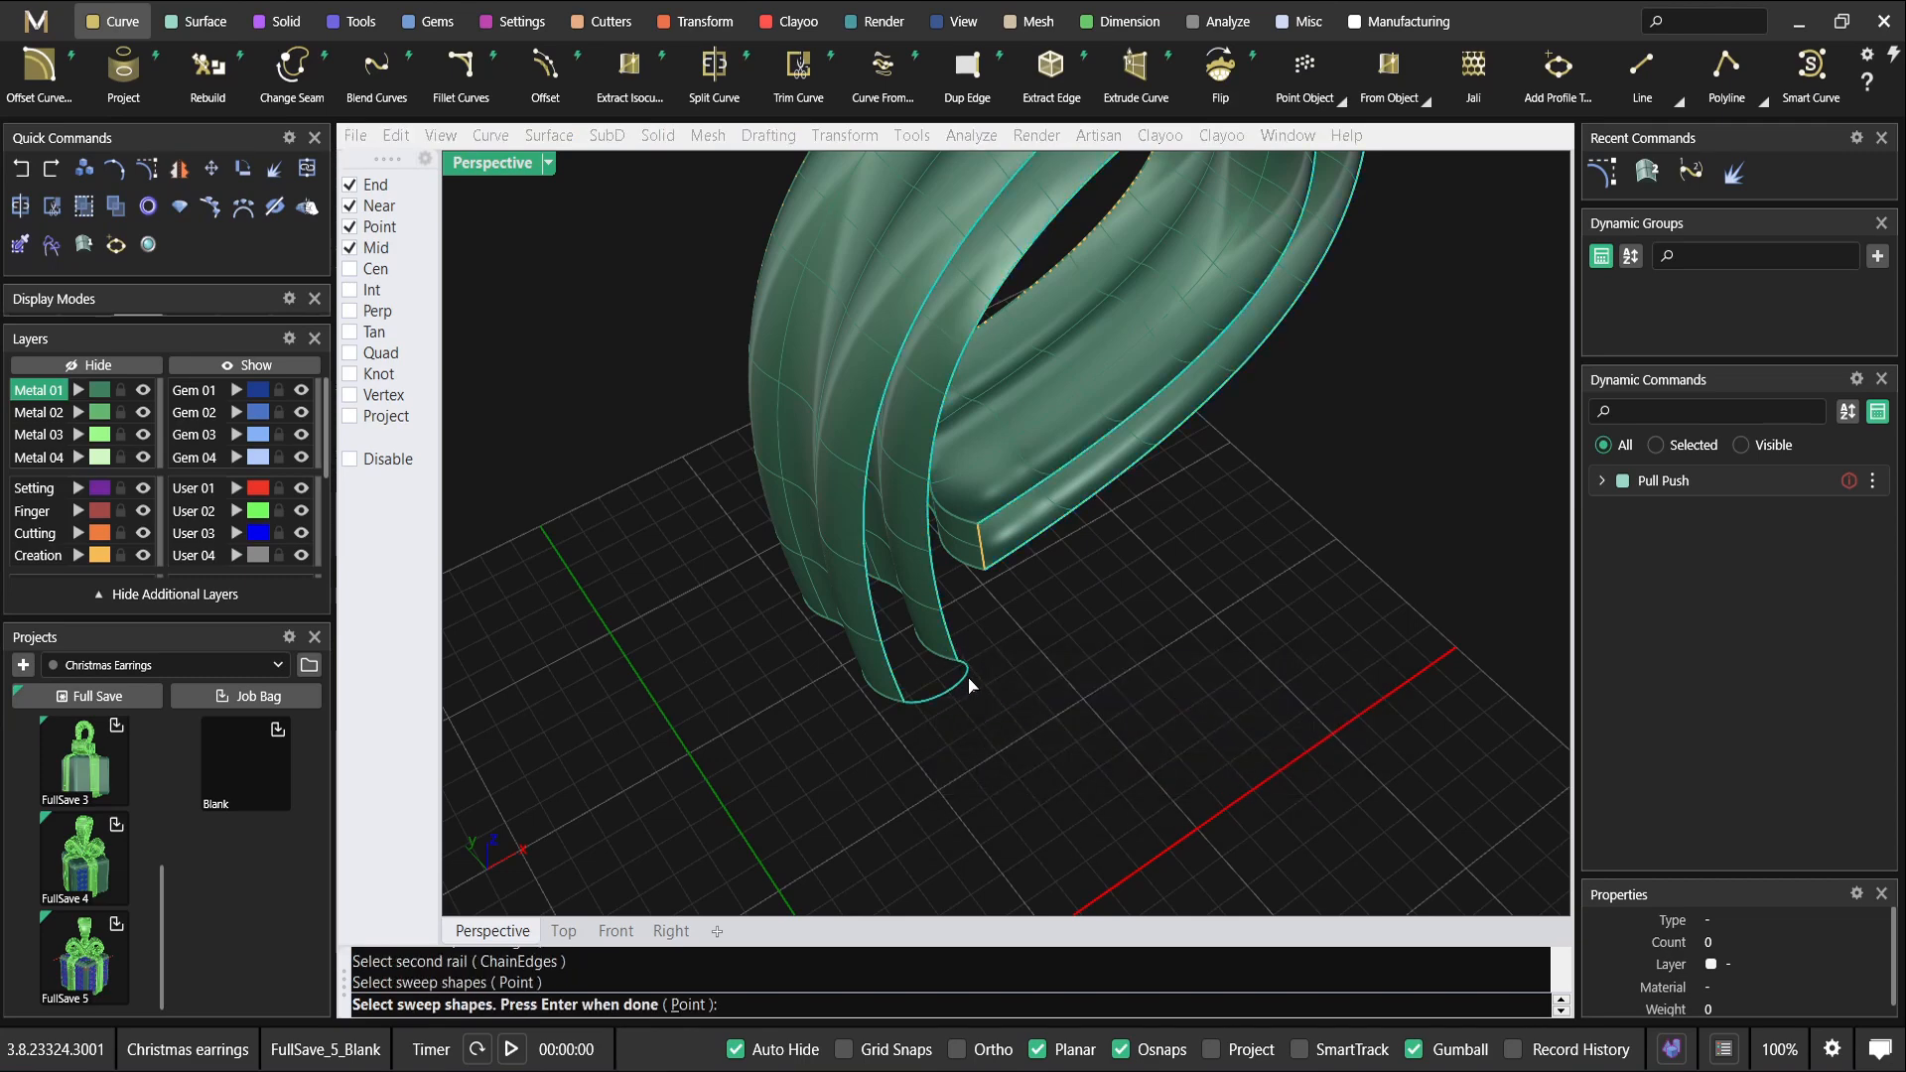
click(986, 564)
key(Return)
key(Return)
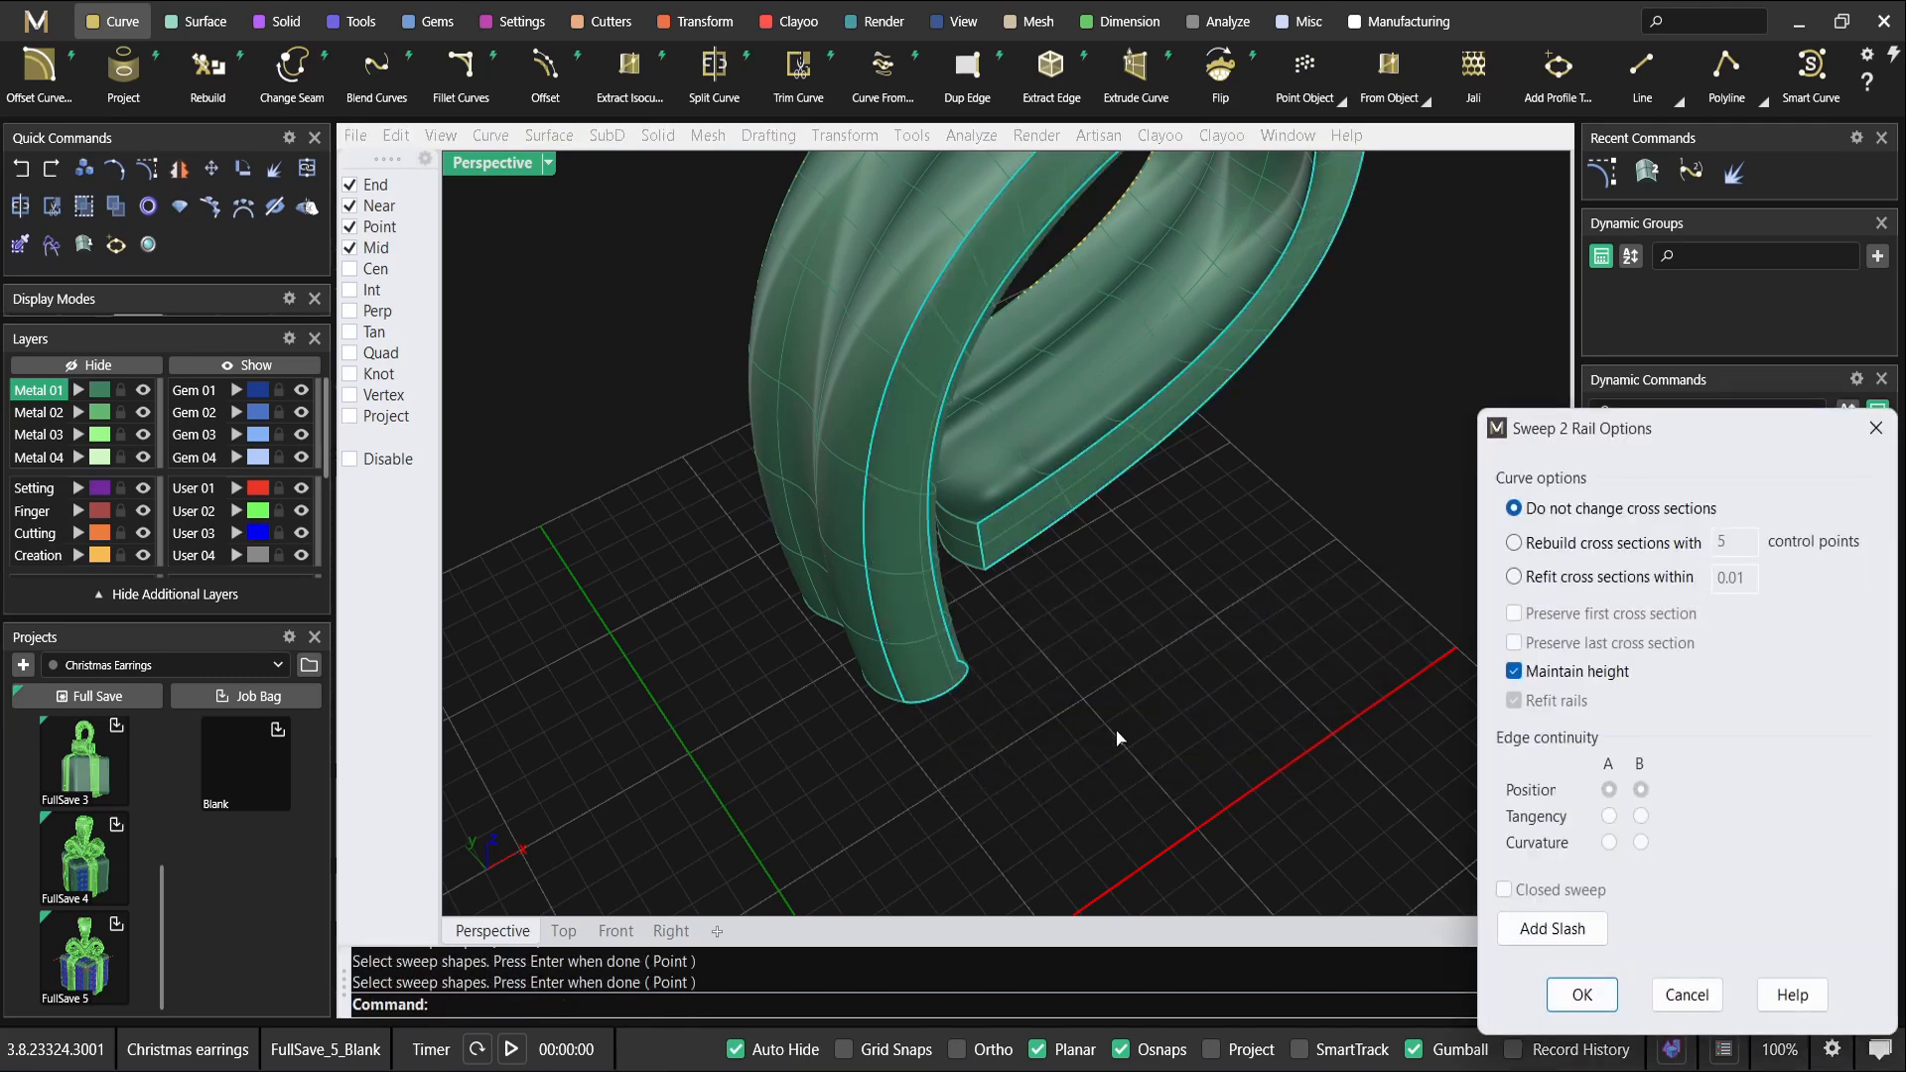
right_drag(1045, 730, 1052, 556)
scroll(882, 301, up, 4)
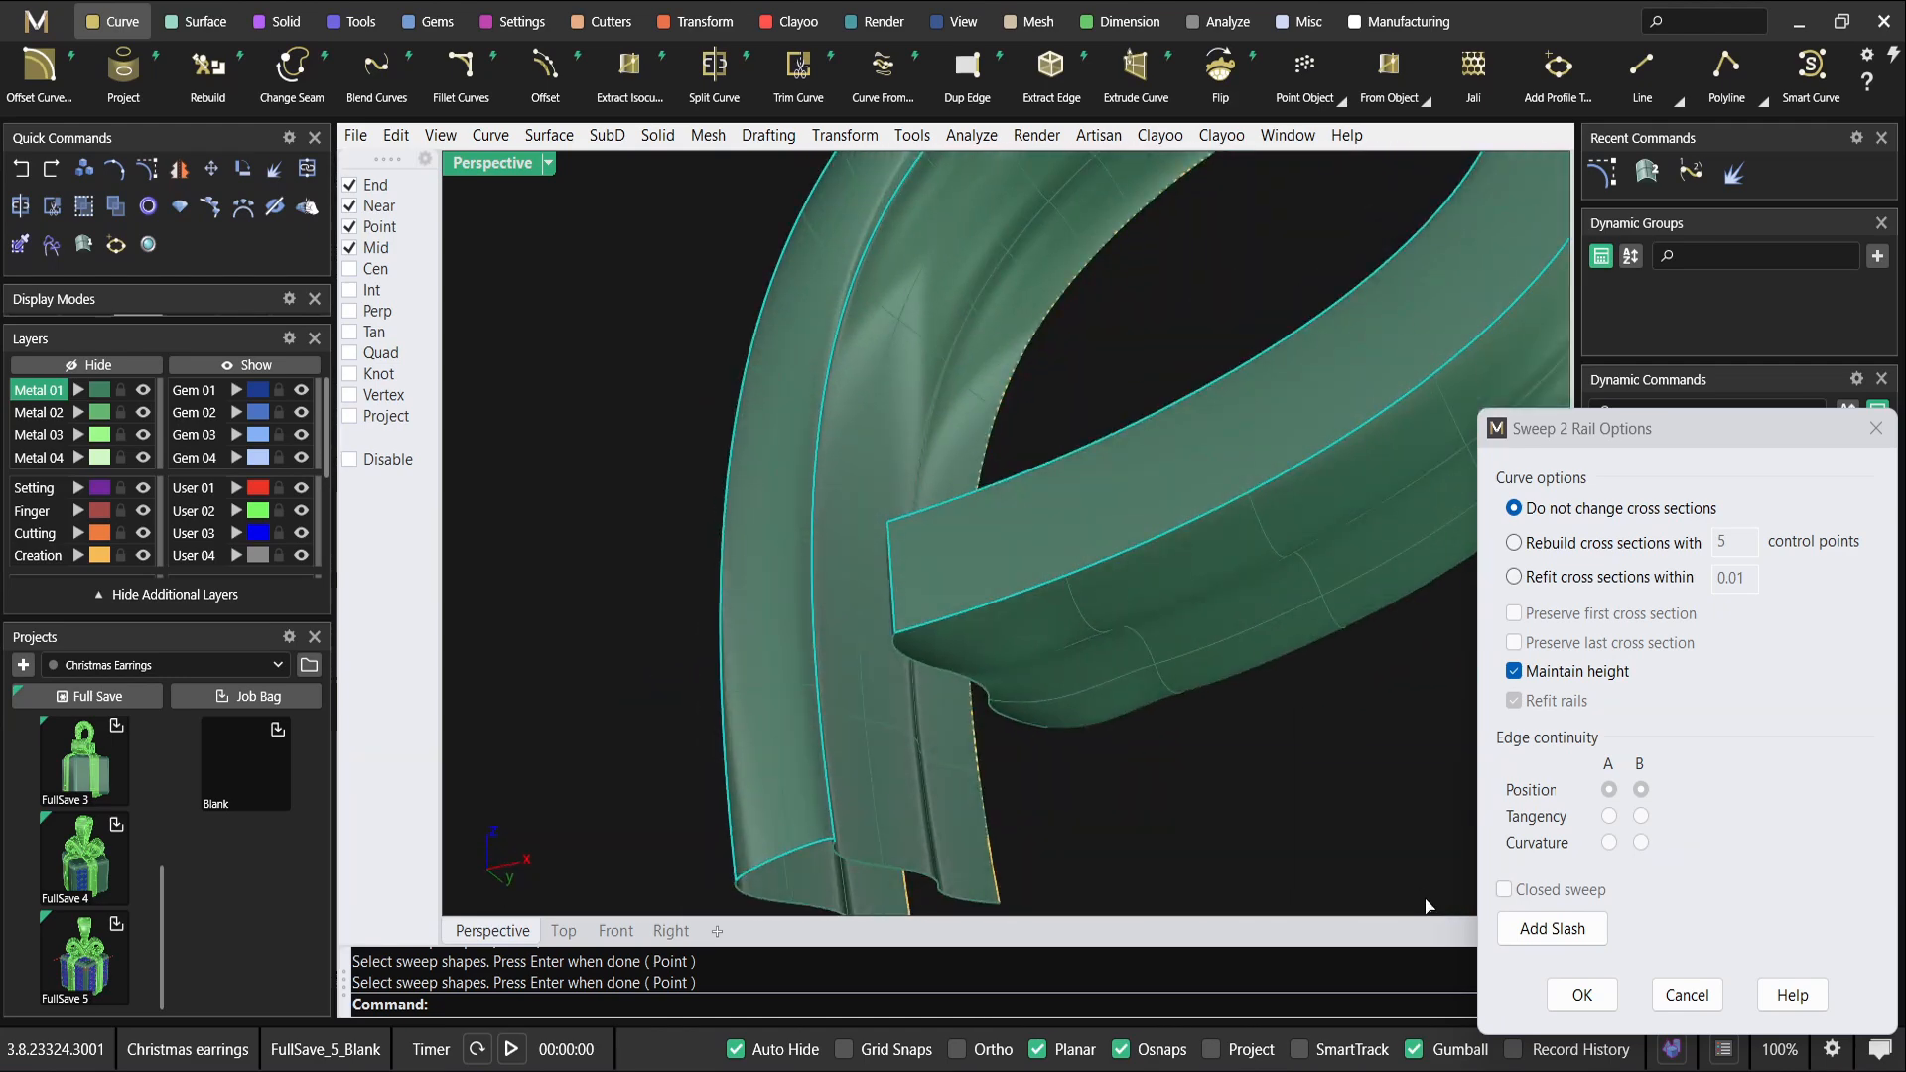
click(1585, 1001)
Mirror the swept side surface to the opposite side of the loop, using the origin (0) as the mirror start.
scroll(1169, 570, down, 5)
right_drag(1169, 570, 1097, 640)
click(1183, 663)
text(Mirror)
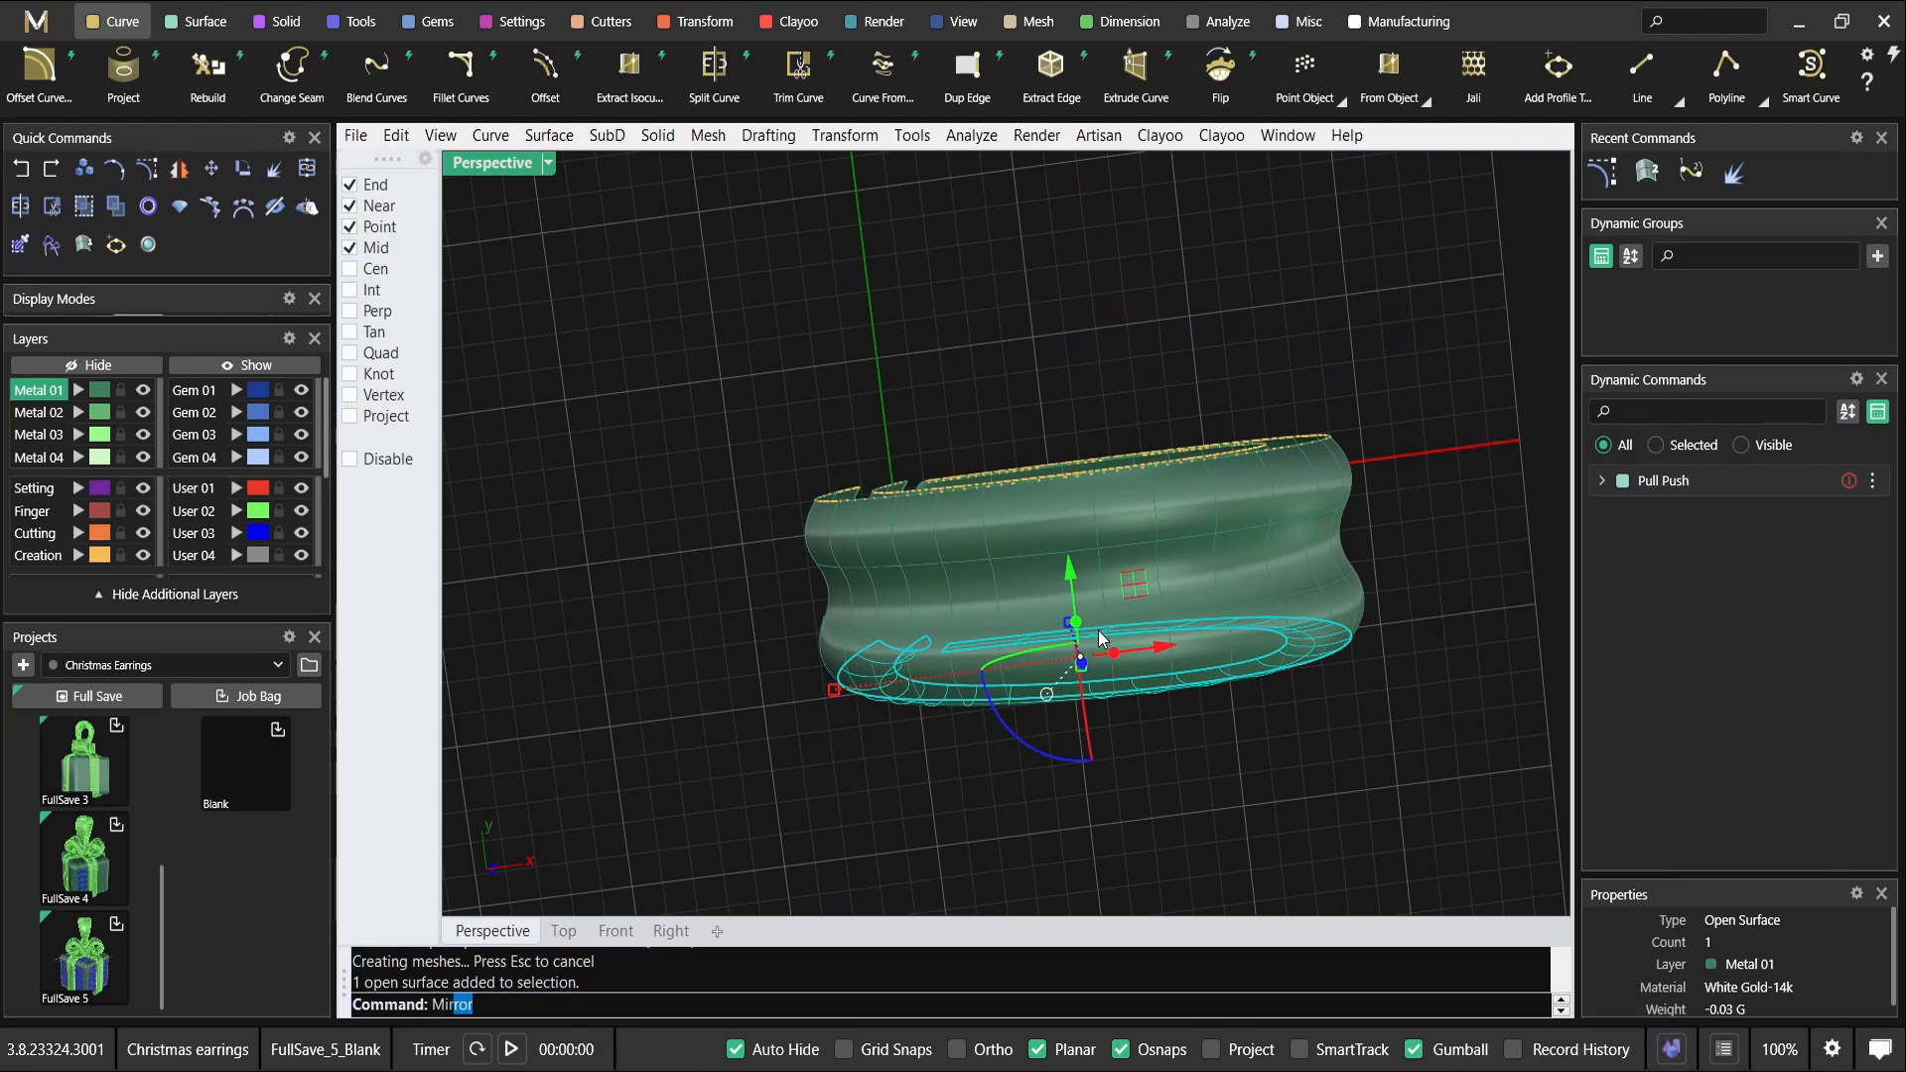
key(Return)
text(0)
key(Return)
shift+click(1442, 540)
Select all the loop surfaces and join them.
drag(581, 283, 1378, 898)
right_drag(1251, 735, 897, 306)
text(Join)
key(Return)
key(Escape)
Try to cap the openings of the joined loop.
click(861, 421)
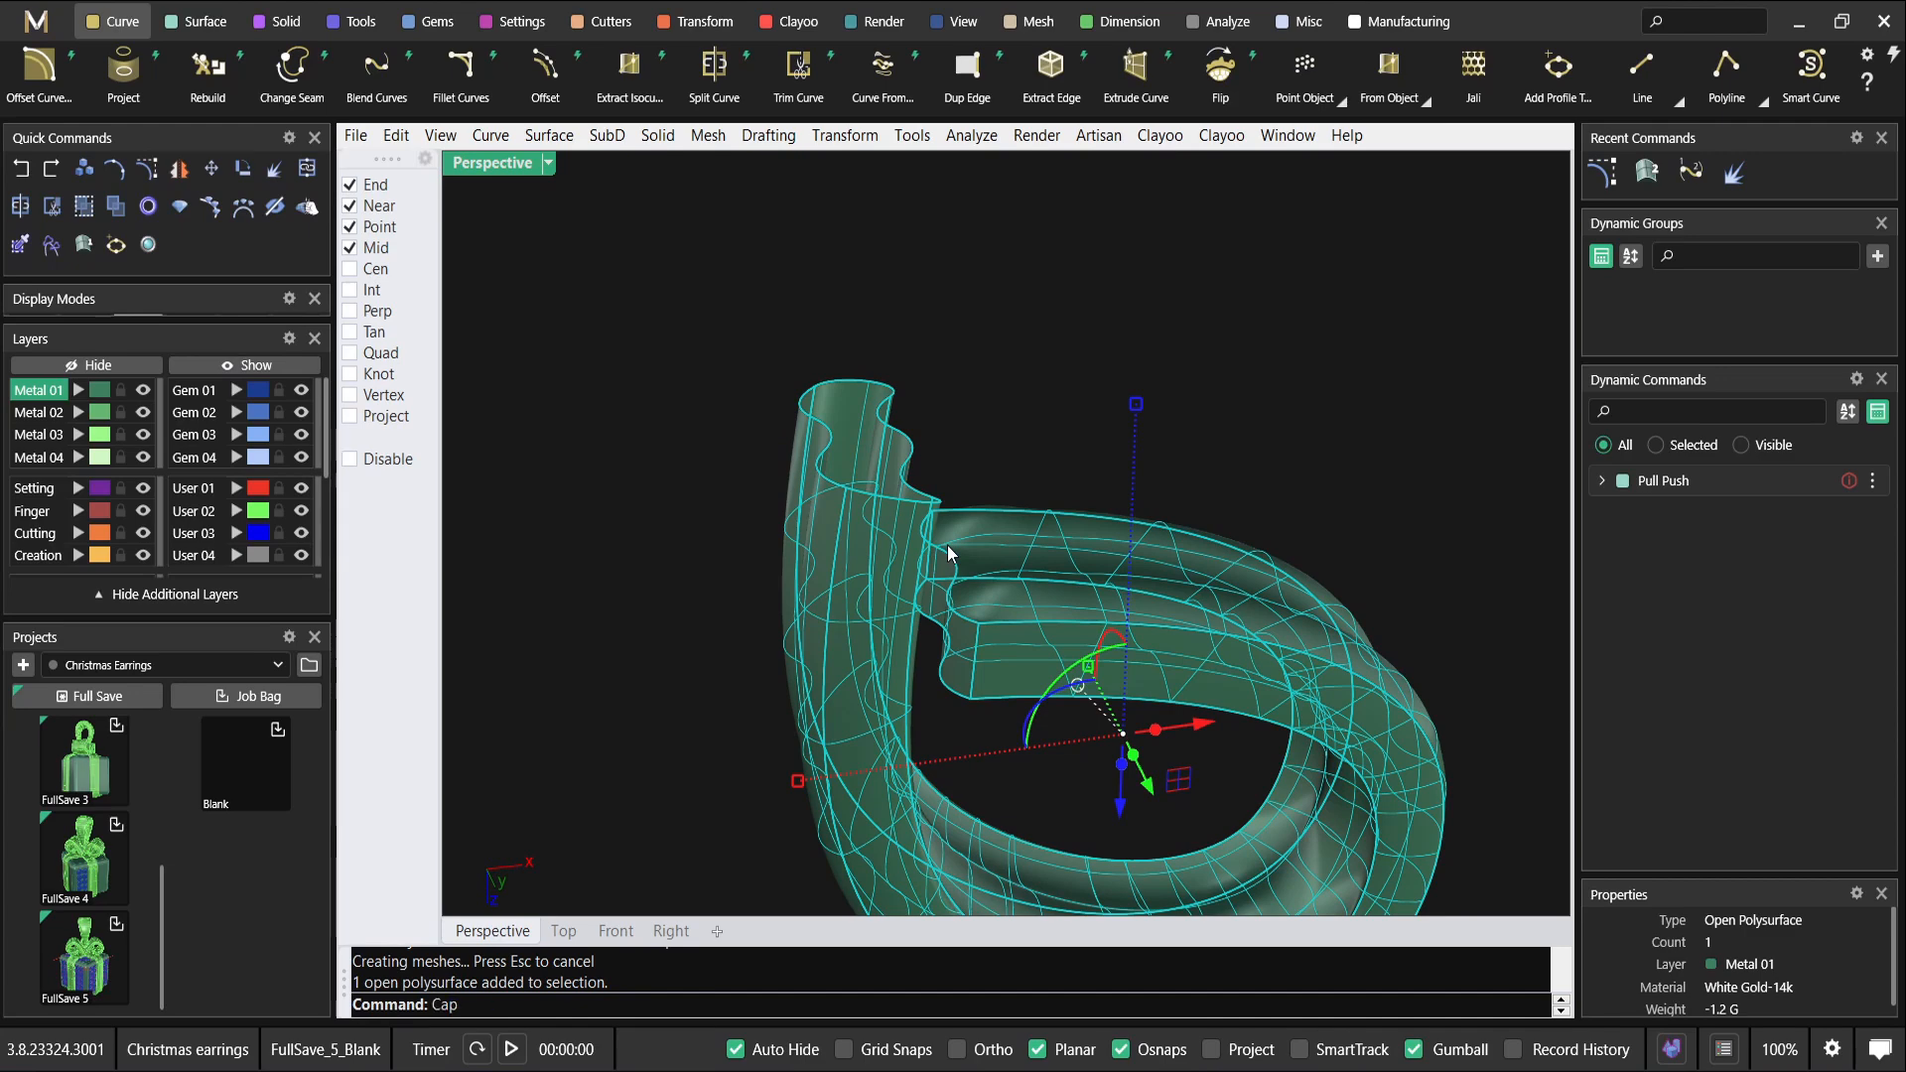
key(Return)
key(Escape)
Create a rectangular plane surface across the wavy open end of the loop, larger than the opening.
right_drag(1015, 671, 896, 473)
scroll(920, 437, up, 5)
click(198, 21)
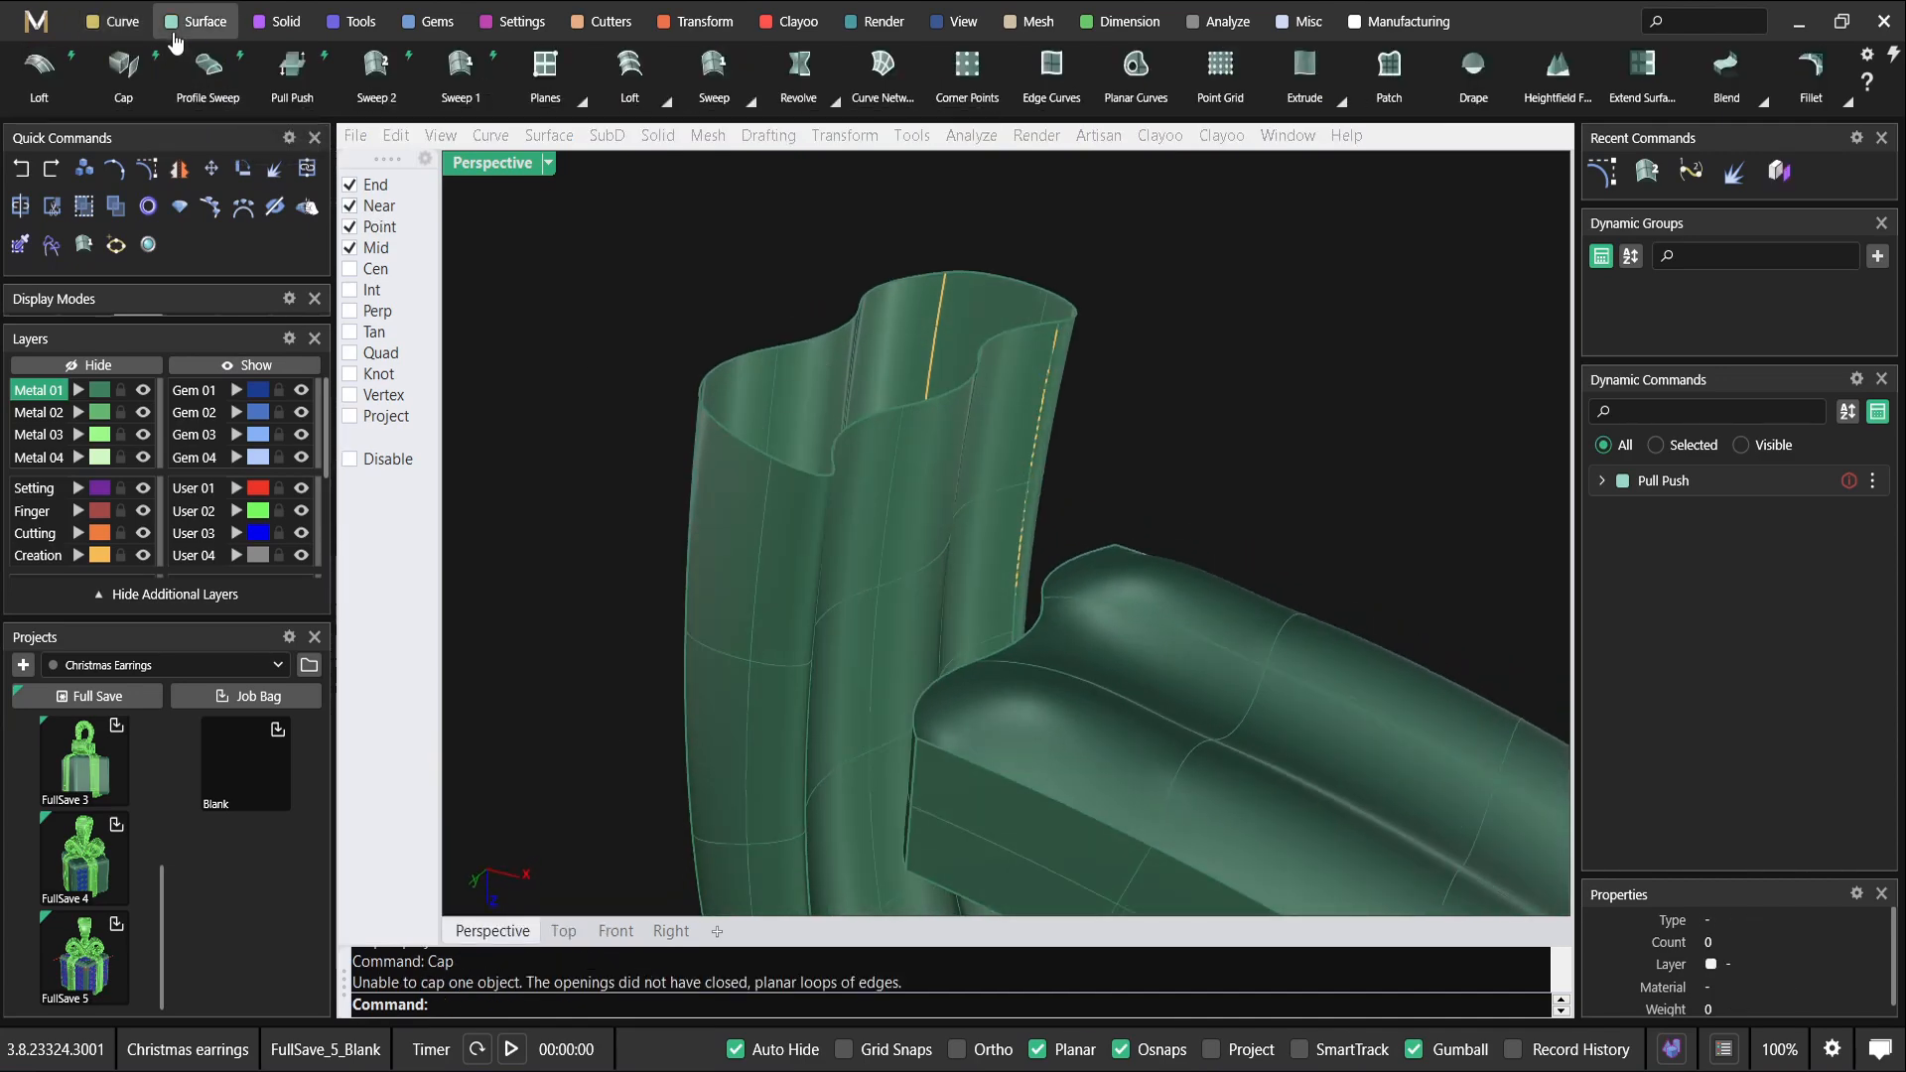
click(545, 68)
click(707, 414)
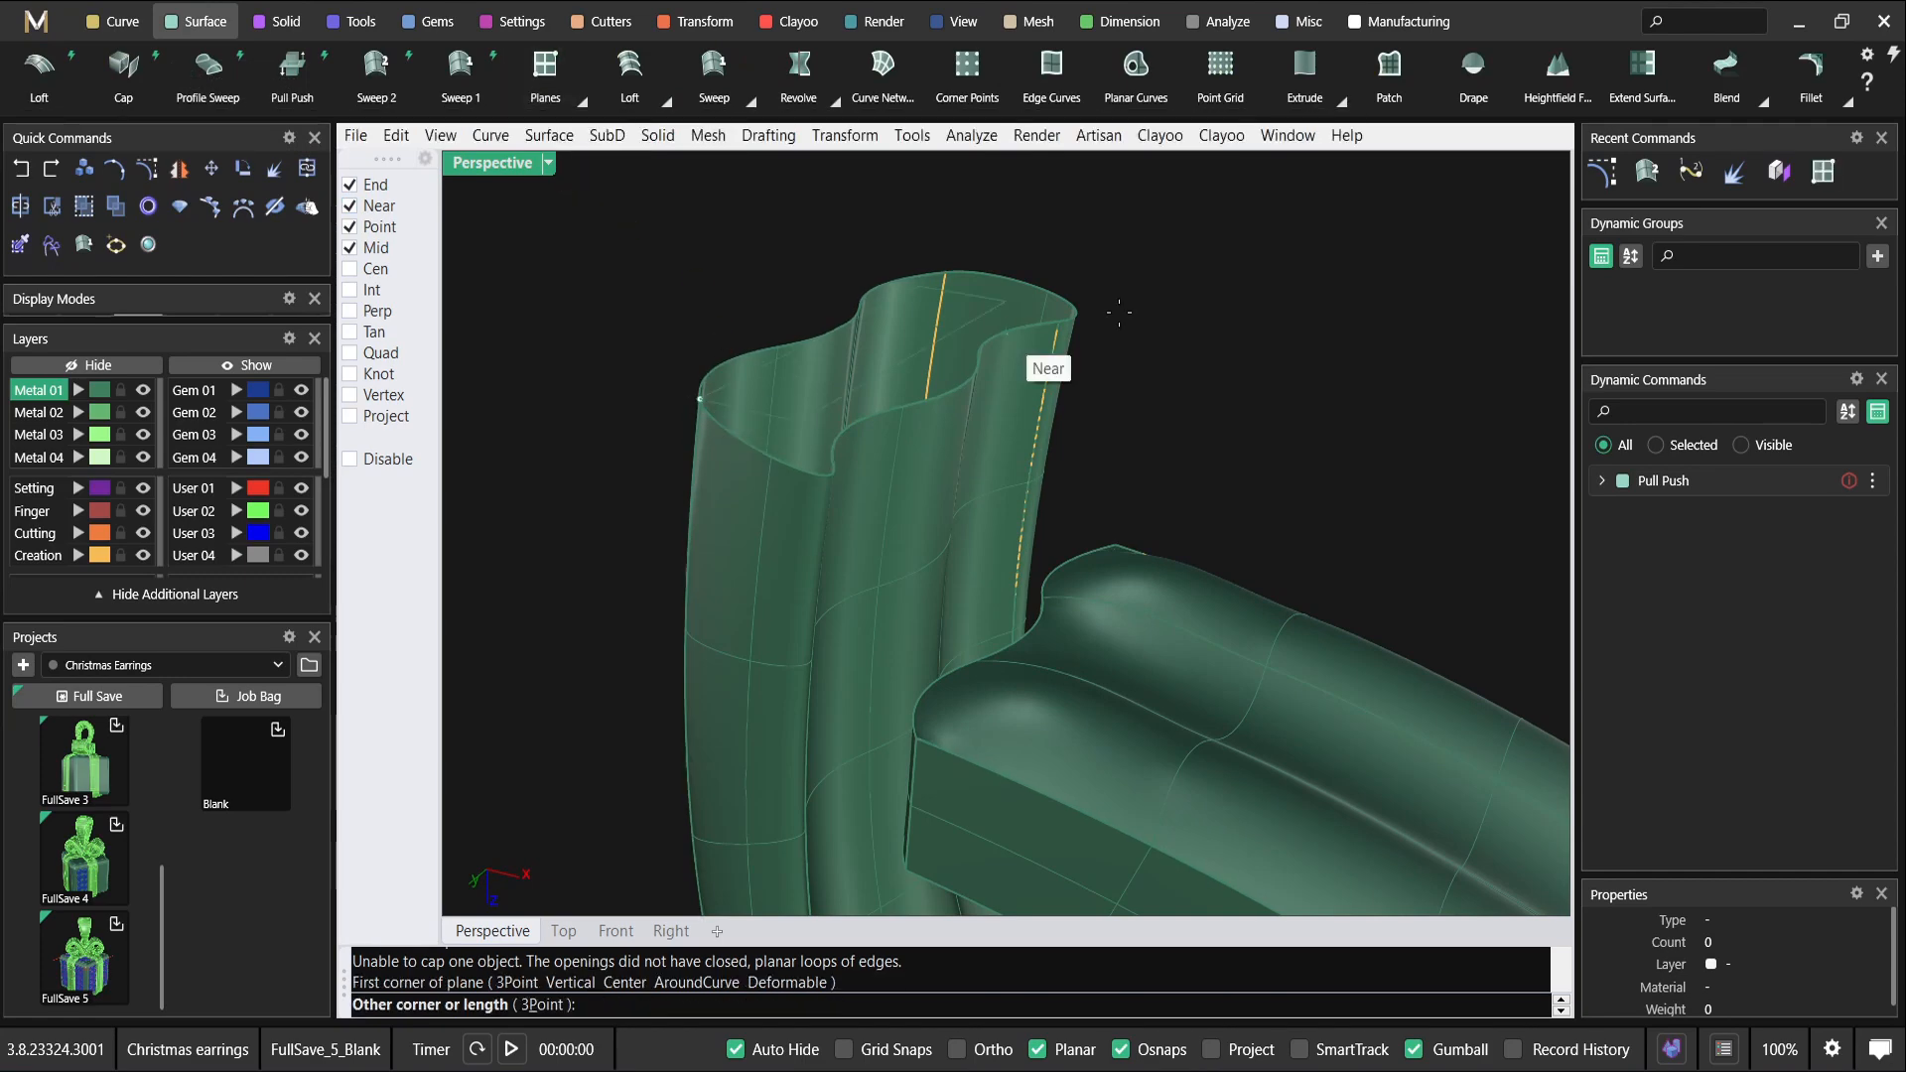
click(1297, 239)
click(1236, 288)
Reposition and tilt the plane so it cuts through the loop just short of its open end.
drag(1182, 308, 1203, 320)
right_drag(1199, 320, 1033, 325)
drag(915, 302, 951, 268)
drag(986, 472, 987, 484)
right_drag(1004, 405, 1026, 486)
drag(1069, 405, 986, 388)
right_drag(971, 394, 971, 452)
drag(1020, 427, 1021, 438)
right_drag(1021, 439, 1159, 384)
key(Escape)
Split the loop using the plane as the cutting object.
key(Return)
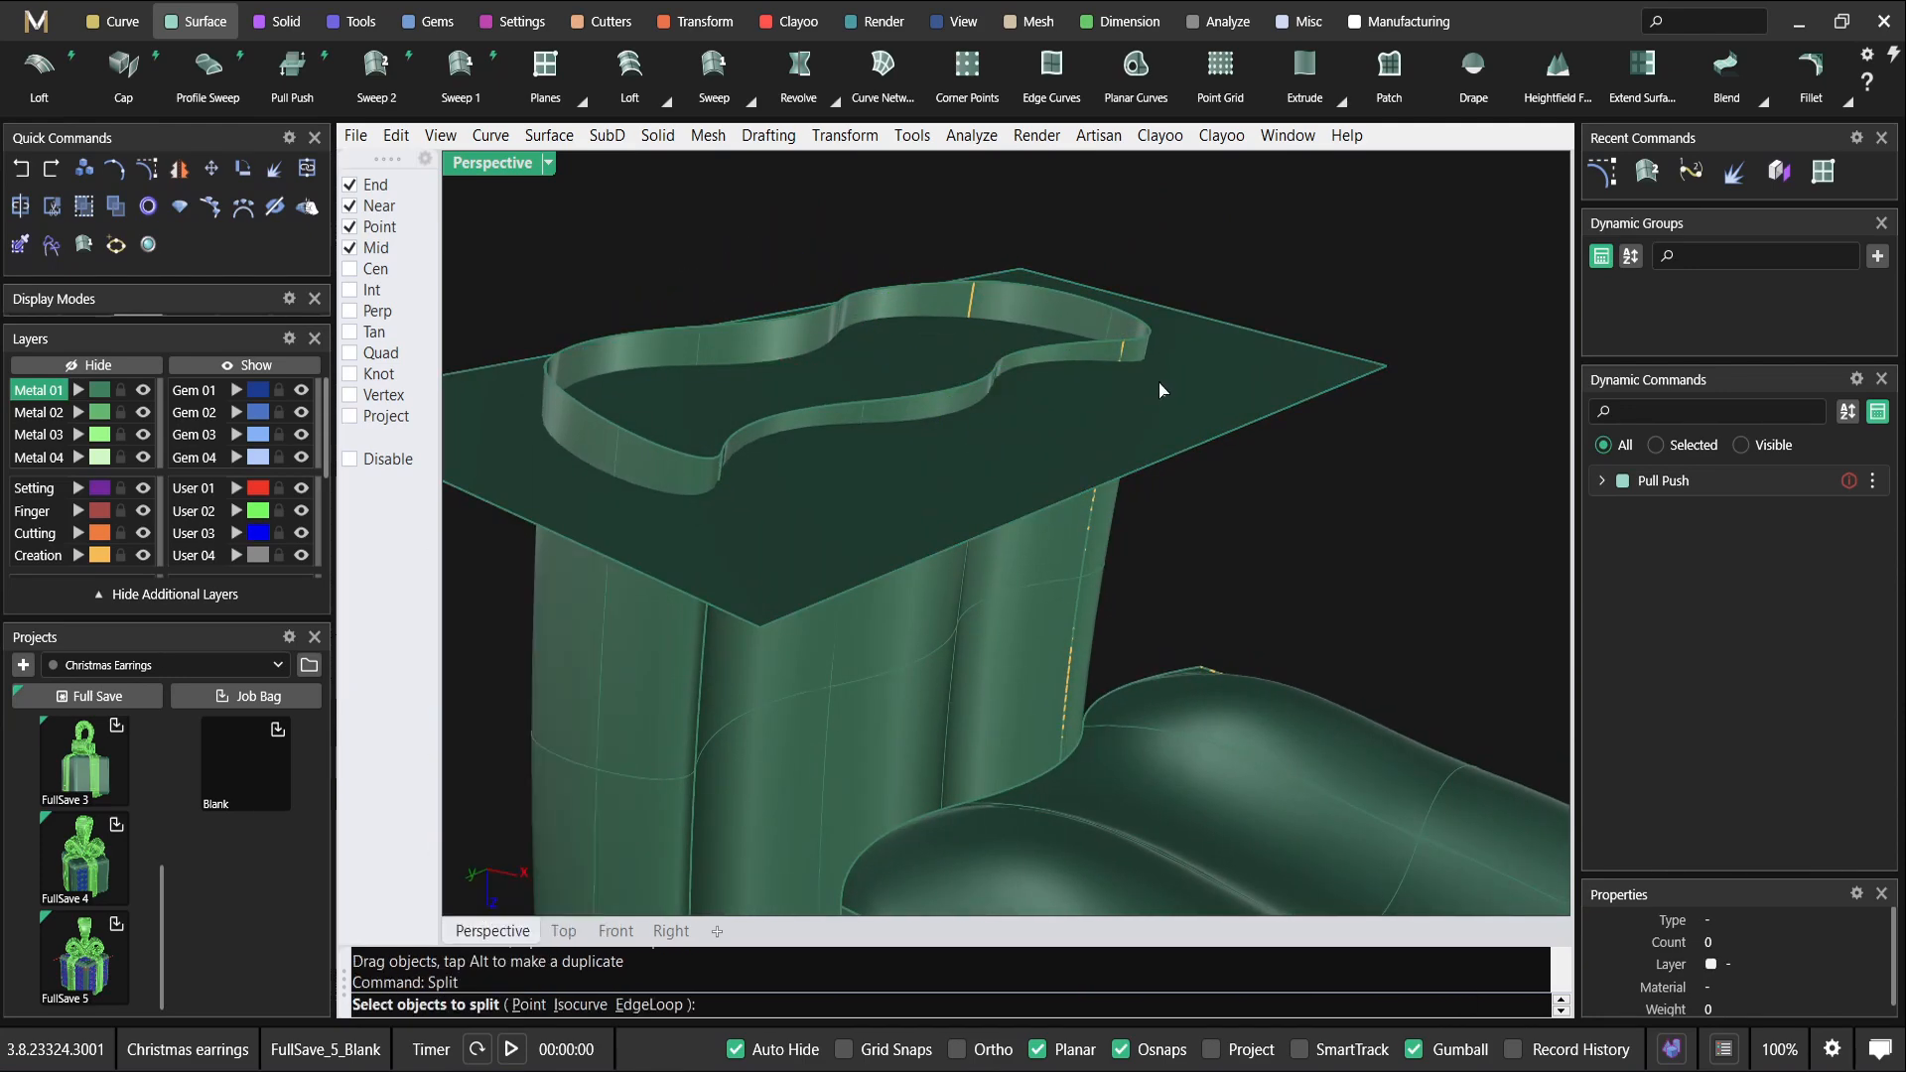
click(1006, 622)
key(Return)
click(1188, 407)
key(Return)
Delete the cut-off strip at the loop's end and the cutting plane.
click(1132, 347)
click(956, 375)
click(934, 408)
scroll(948, 421, down, 5)
key(Delete)
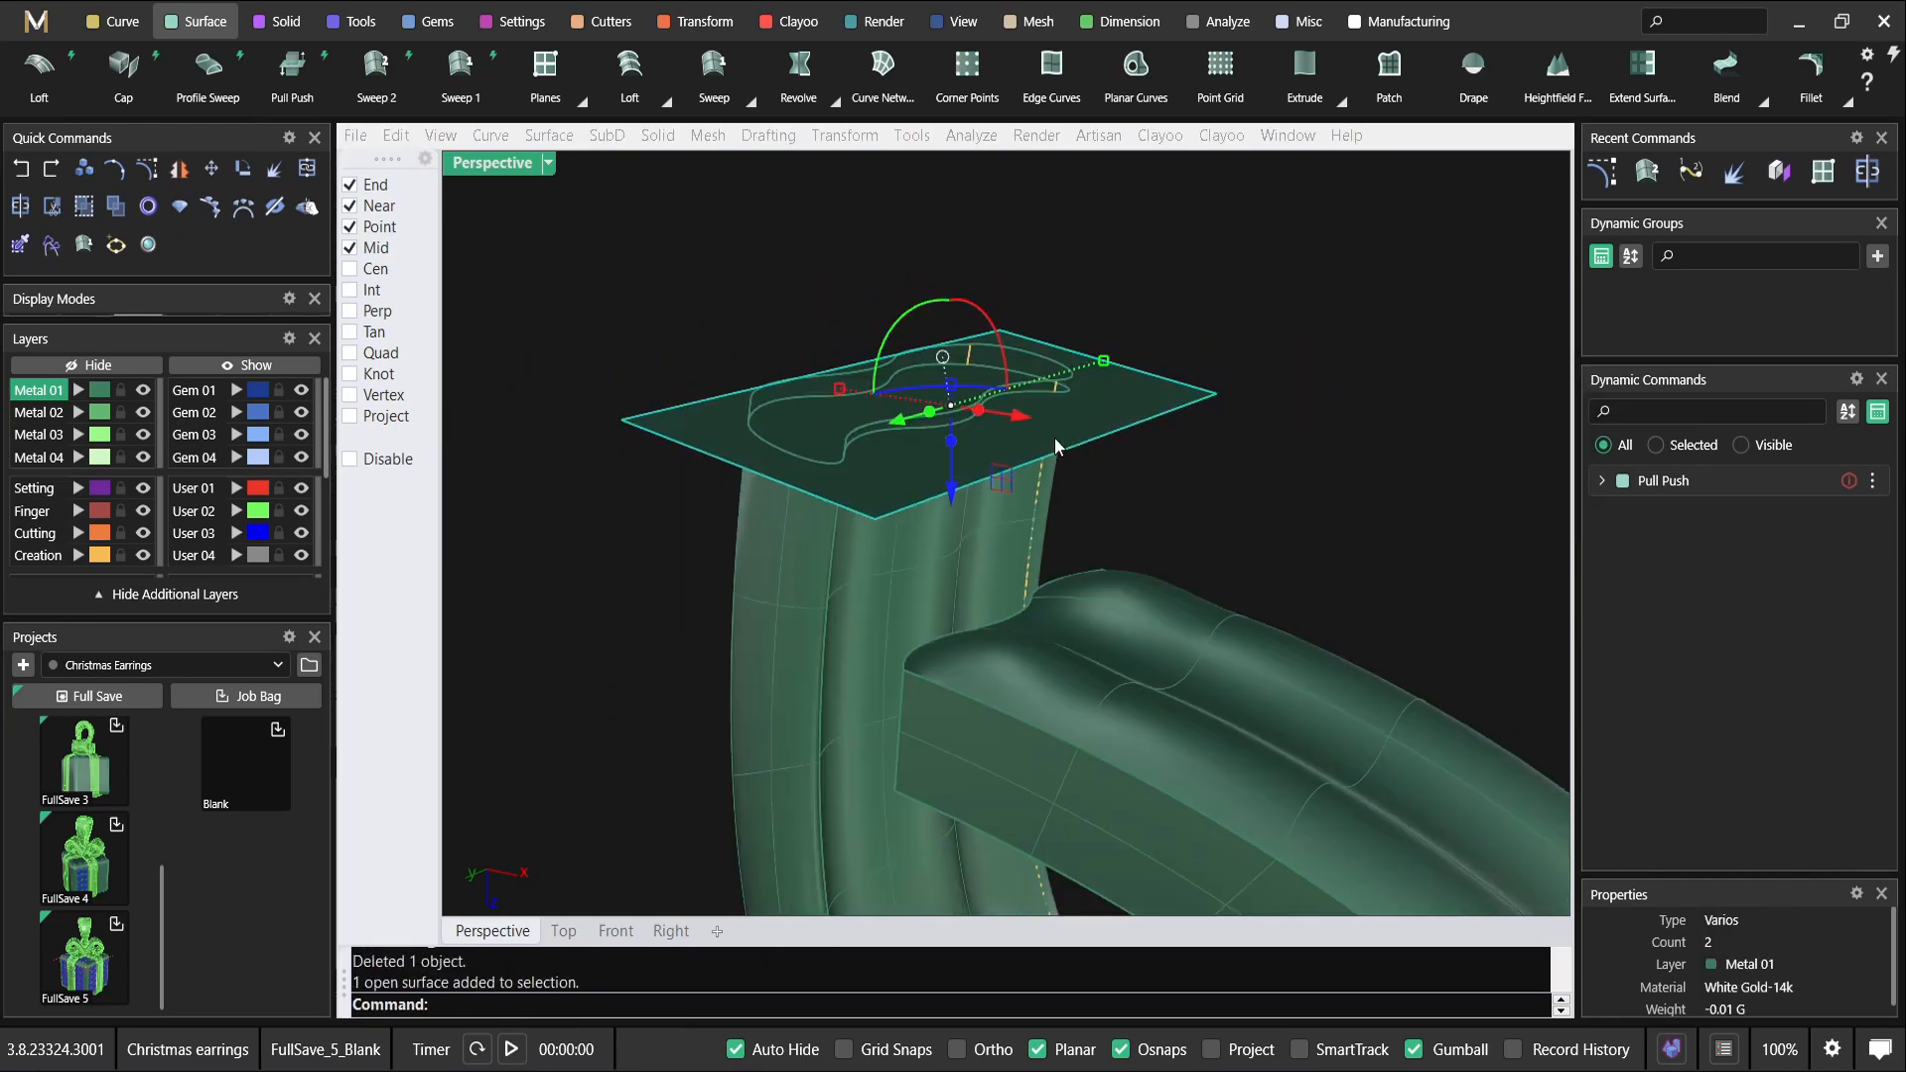
click(1054, 437)
key(Delete)
Cap the trimmed loop to make it a closed solid.
click(890, 484)
right_drag(931, 487, 757, 484)
text(Cap)
key(Return)
click(760, 486)
scroll(940, 390, down, 5)
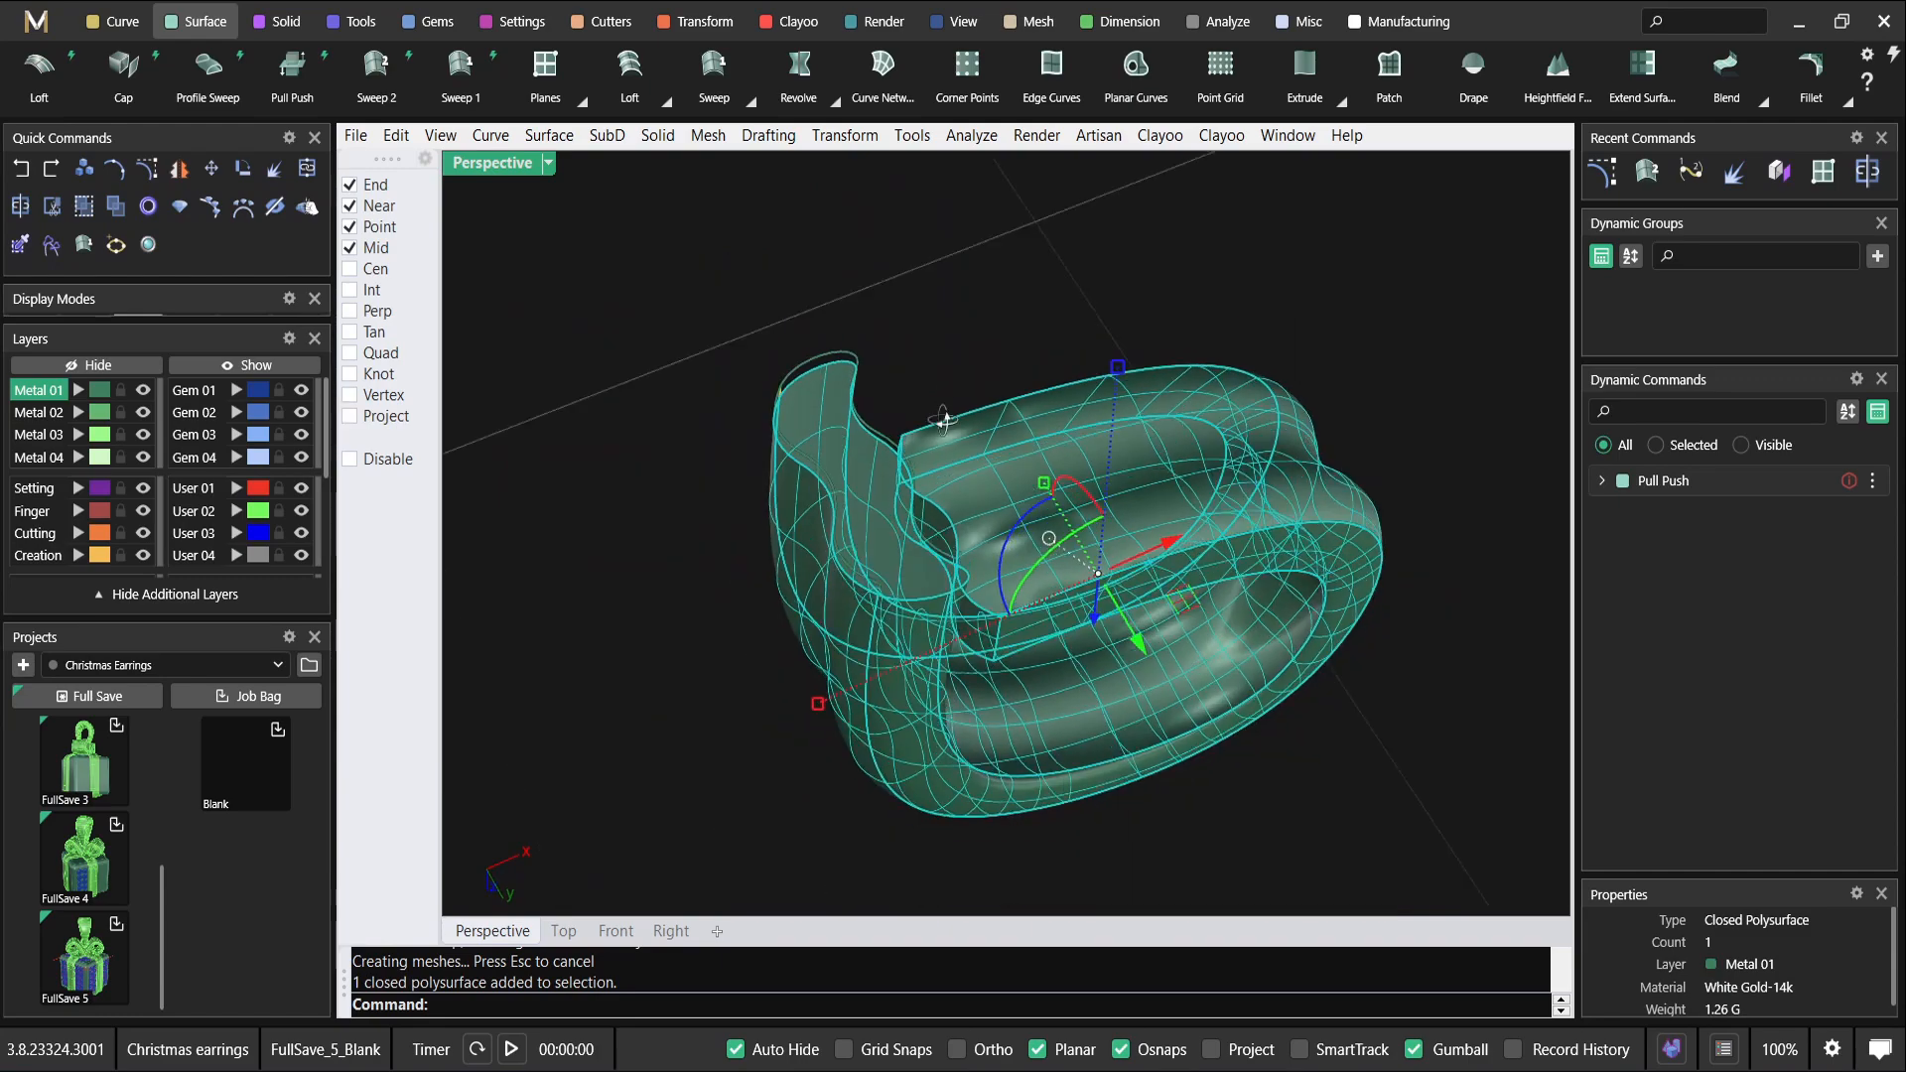
Show the hidden gift box parts and make a full save of the project with all objects selected.
right_drag(941, 389, 1039, 814)
text(Sh)
key(Return)
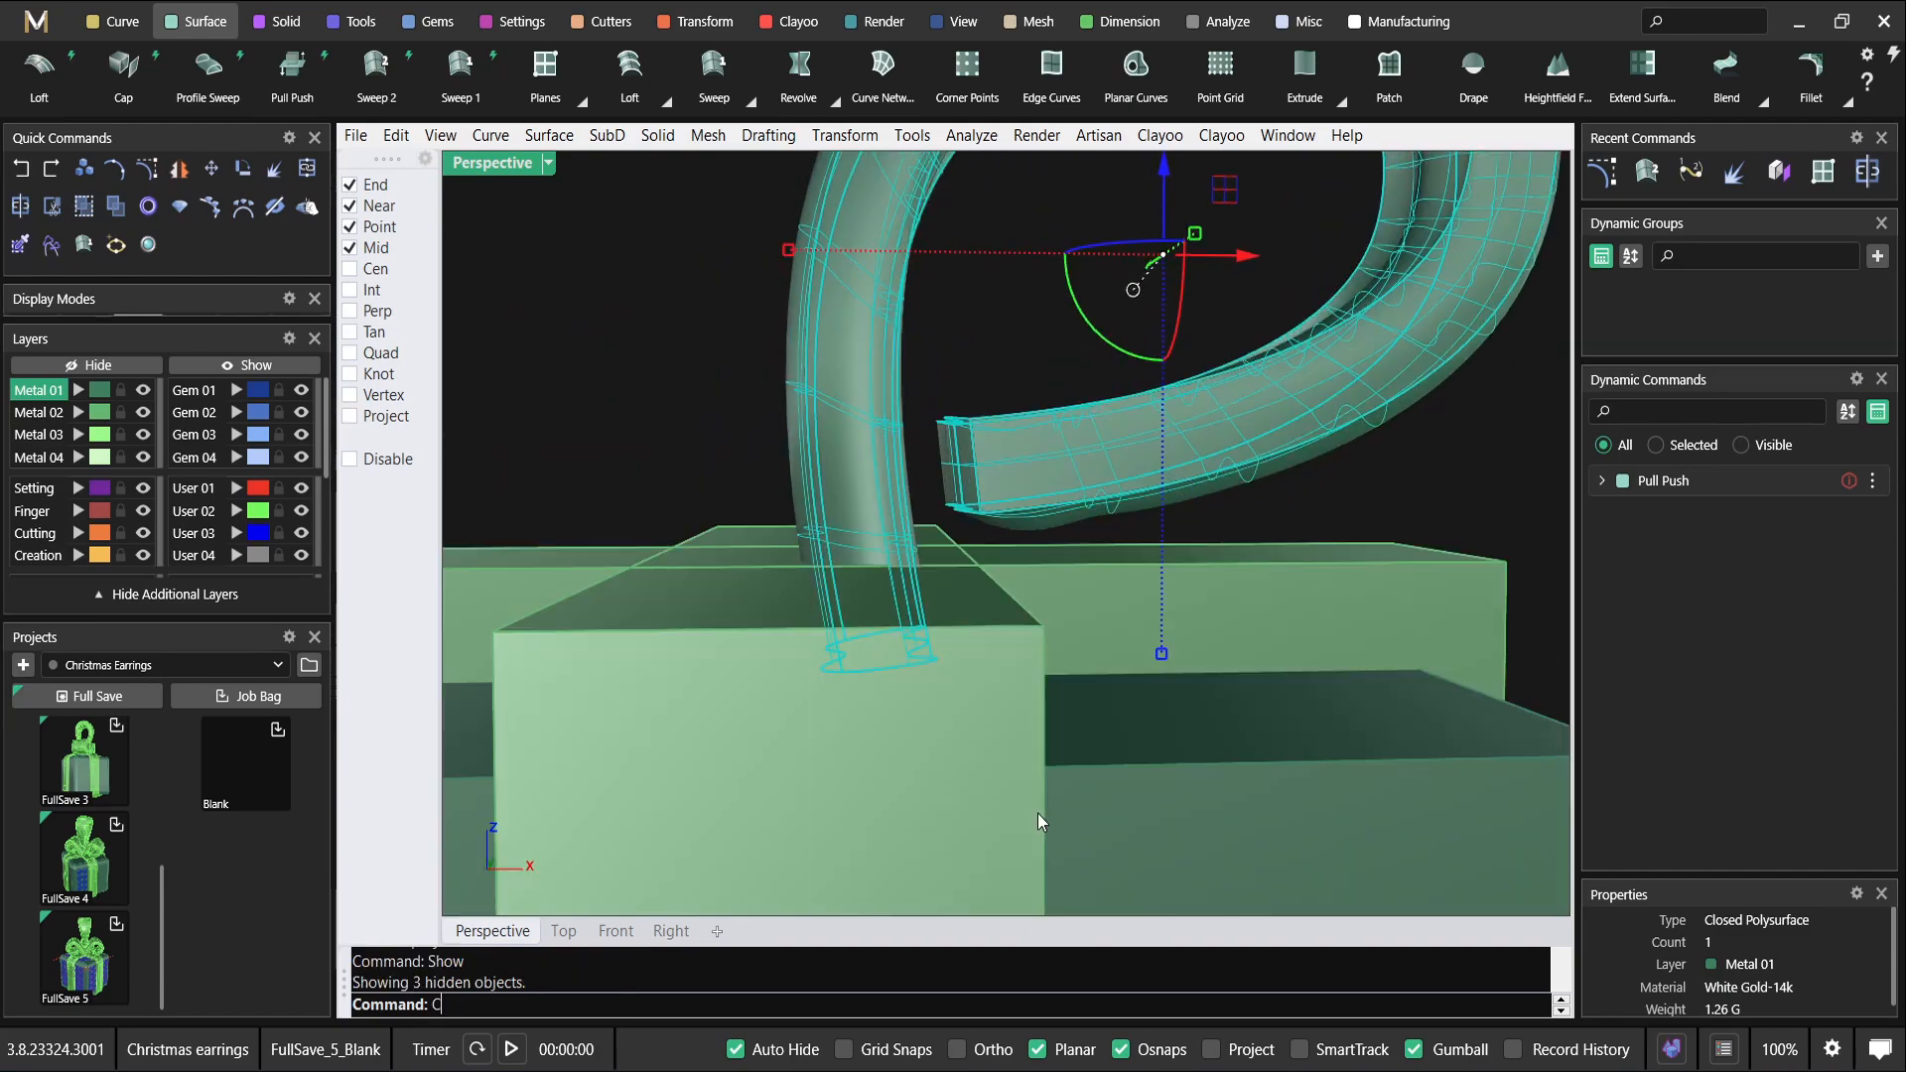
scroll(1039, 813, down, 5)
scroll(1081, 713, up, 2)
text(C)
drag(1174, 746, 1184, 747)
right_drag(1177, 747, 940, 456)
click(1033, 765)
scroll(940, 456, up, 4)
click(940, 452)
scroll(928, 338, down, 3)
mouse_move(916, 323)
right_down()
mouse_move(970, 345)
mouse_move(898, 316)
right_up()
scroll(894, 313, down, 3)
drag(729, 211, 1465, 828)
click(87, 695)
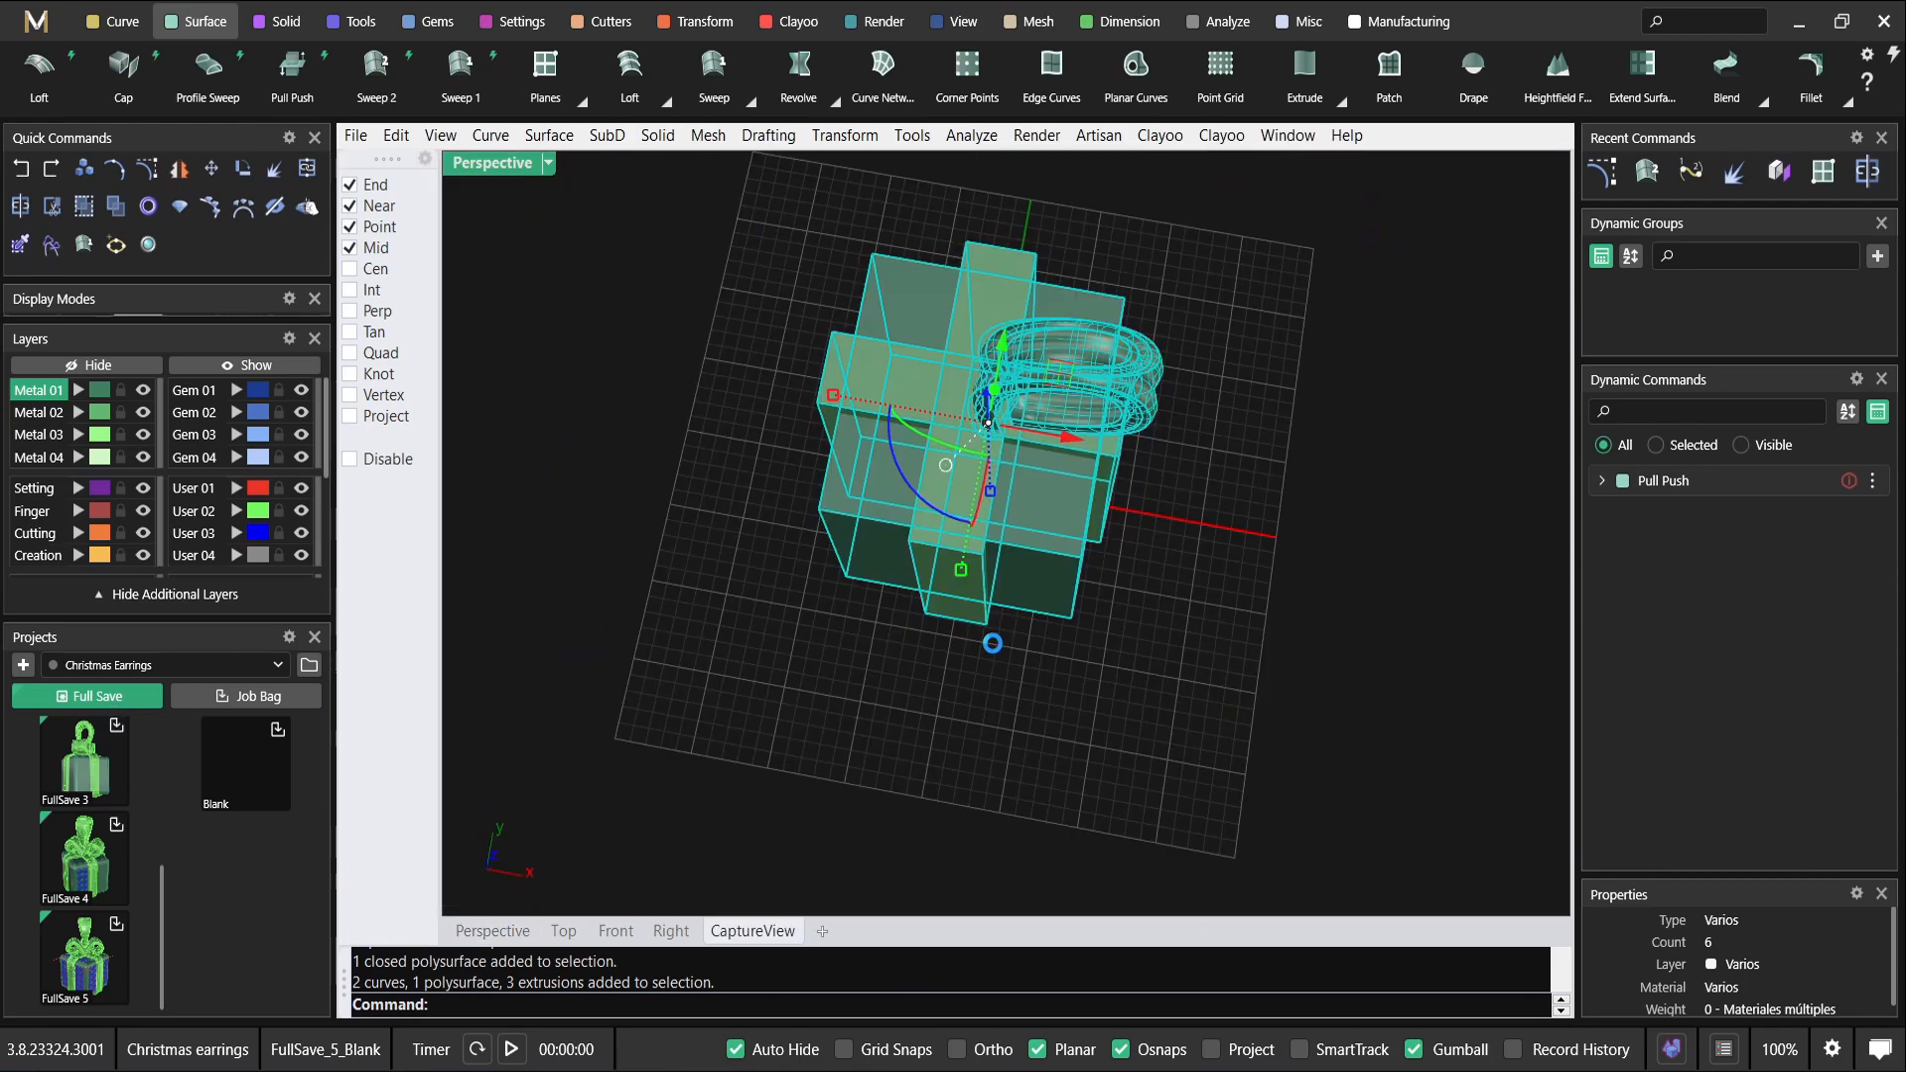
Apply Cage Edit to the bow loop with a CPlane-aligned bounding box, 4 points and degree 3 in X, Y and Z, global region.
click(1092, 385)
double_click(492, 162)
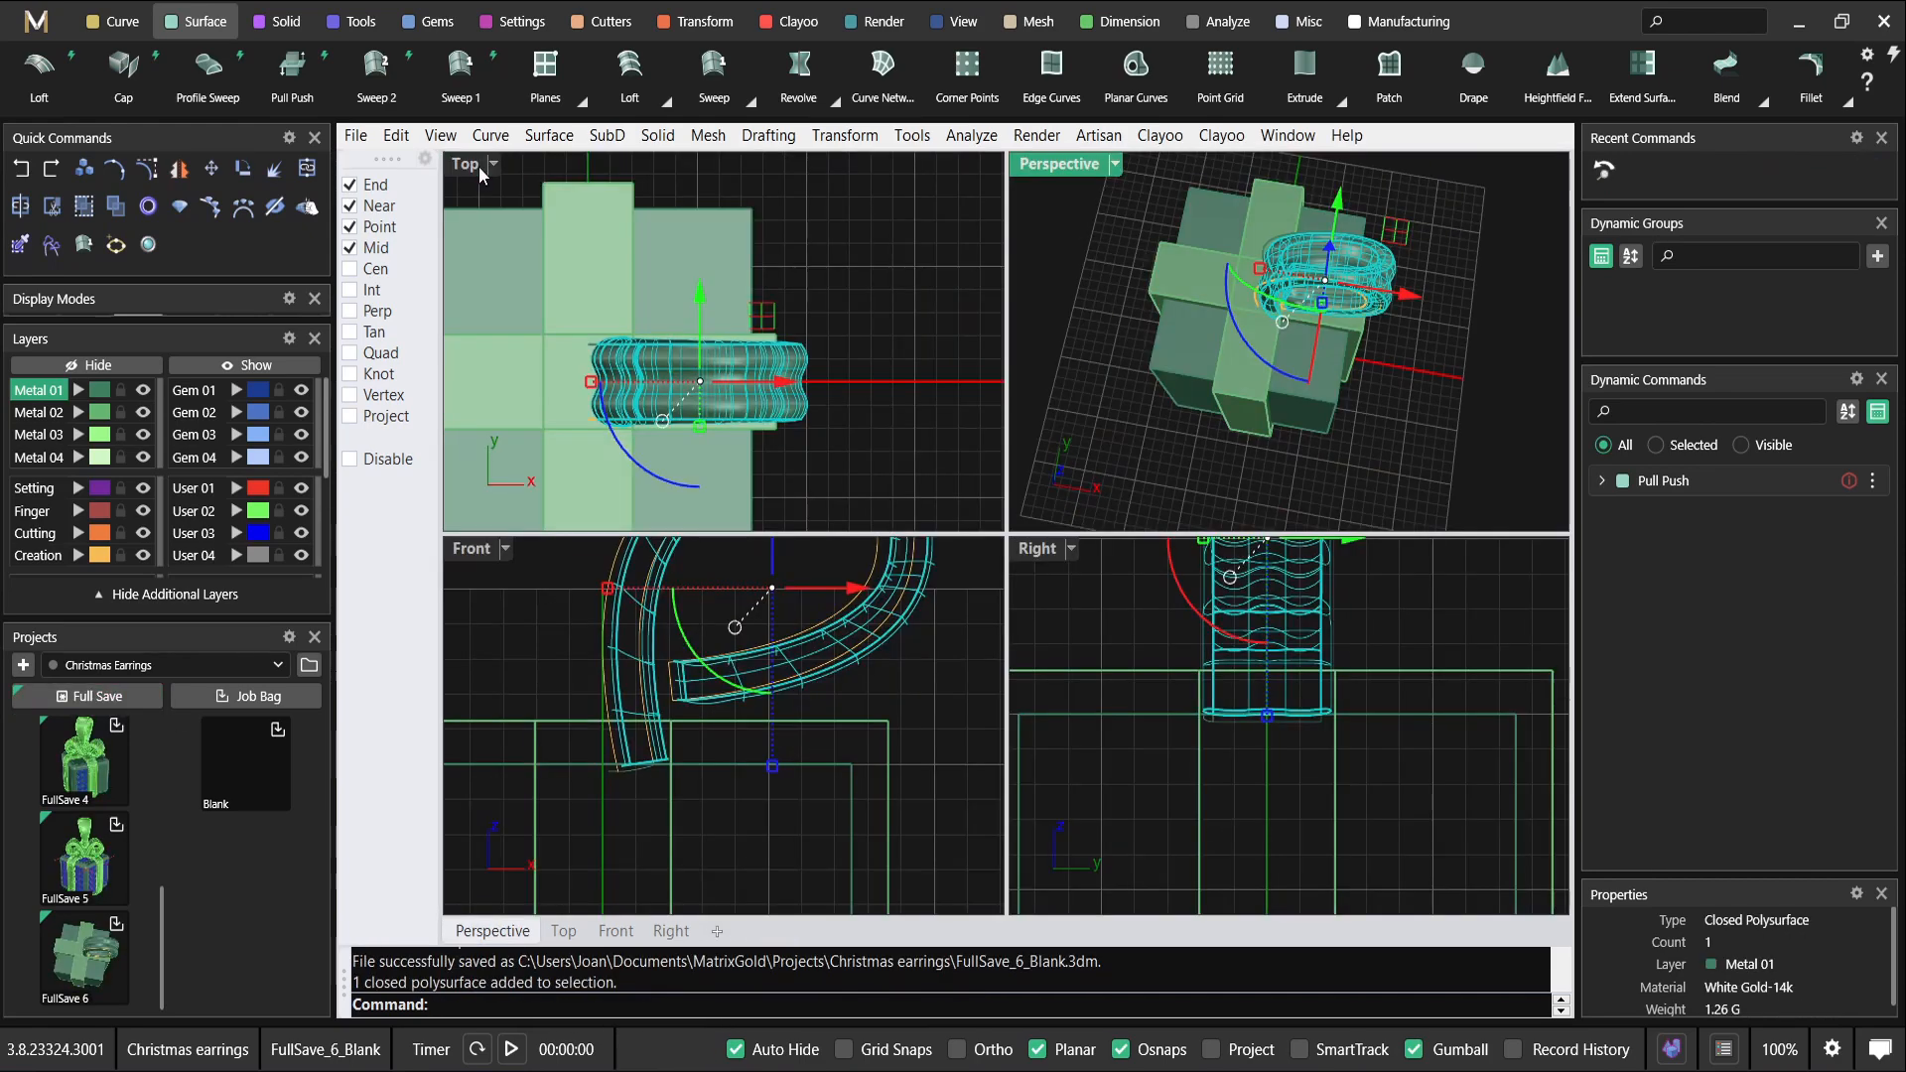
click(667, 343)
scroll(800, 319, up, 2)
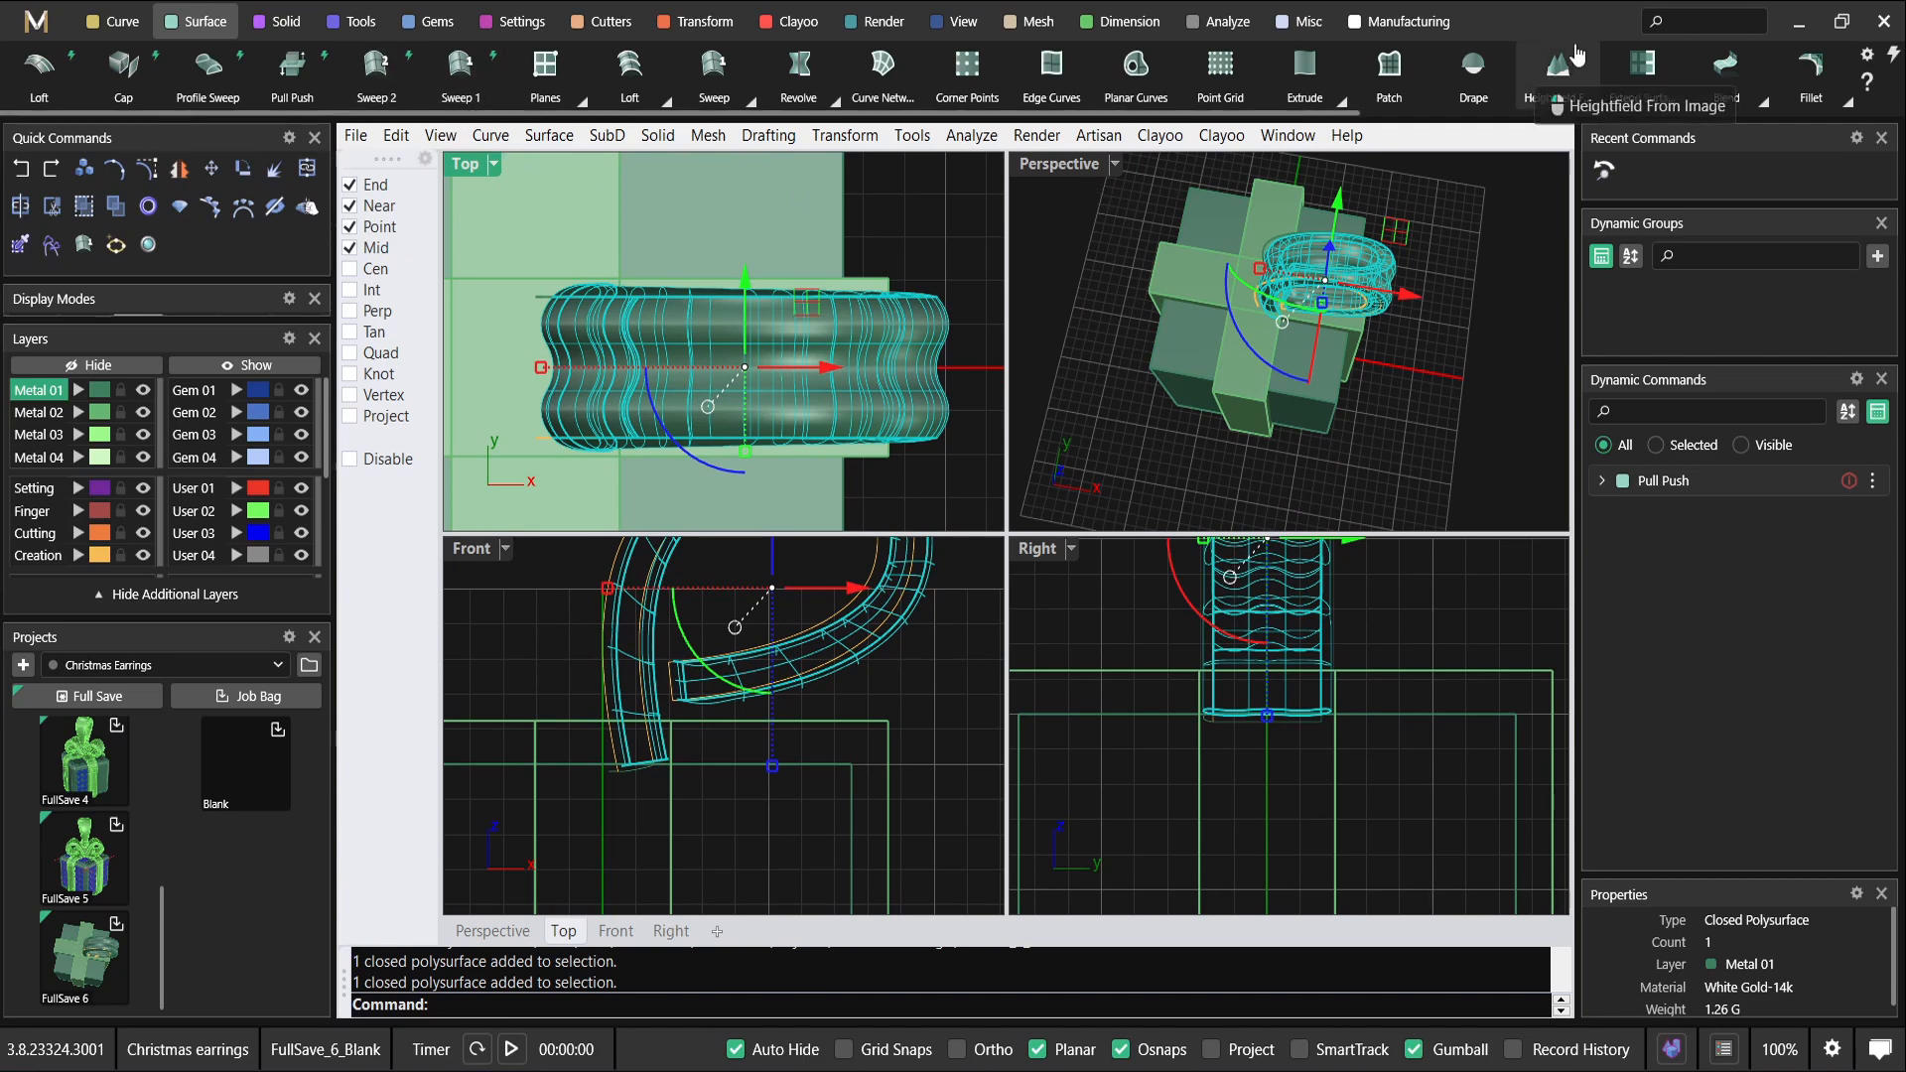
click(1722, 21)
text(cageed)
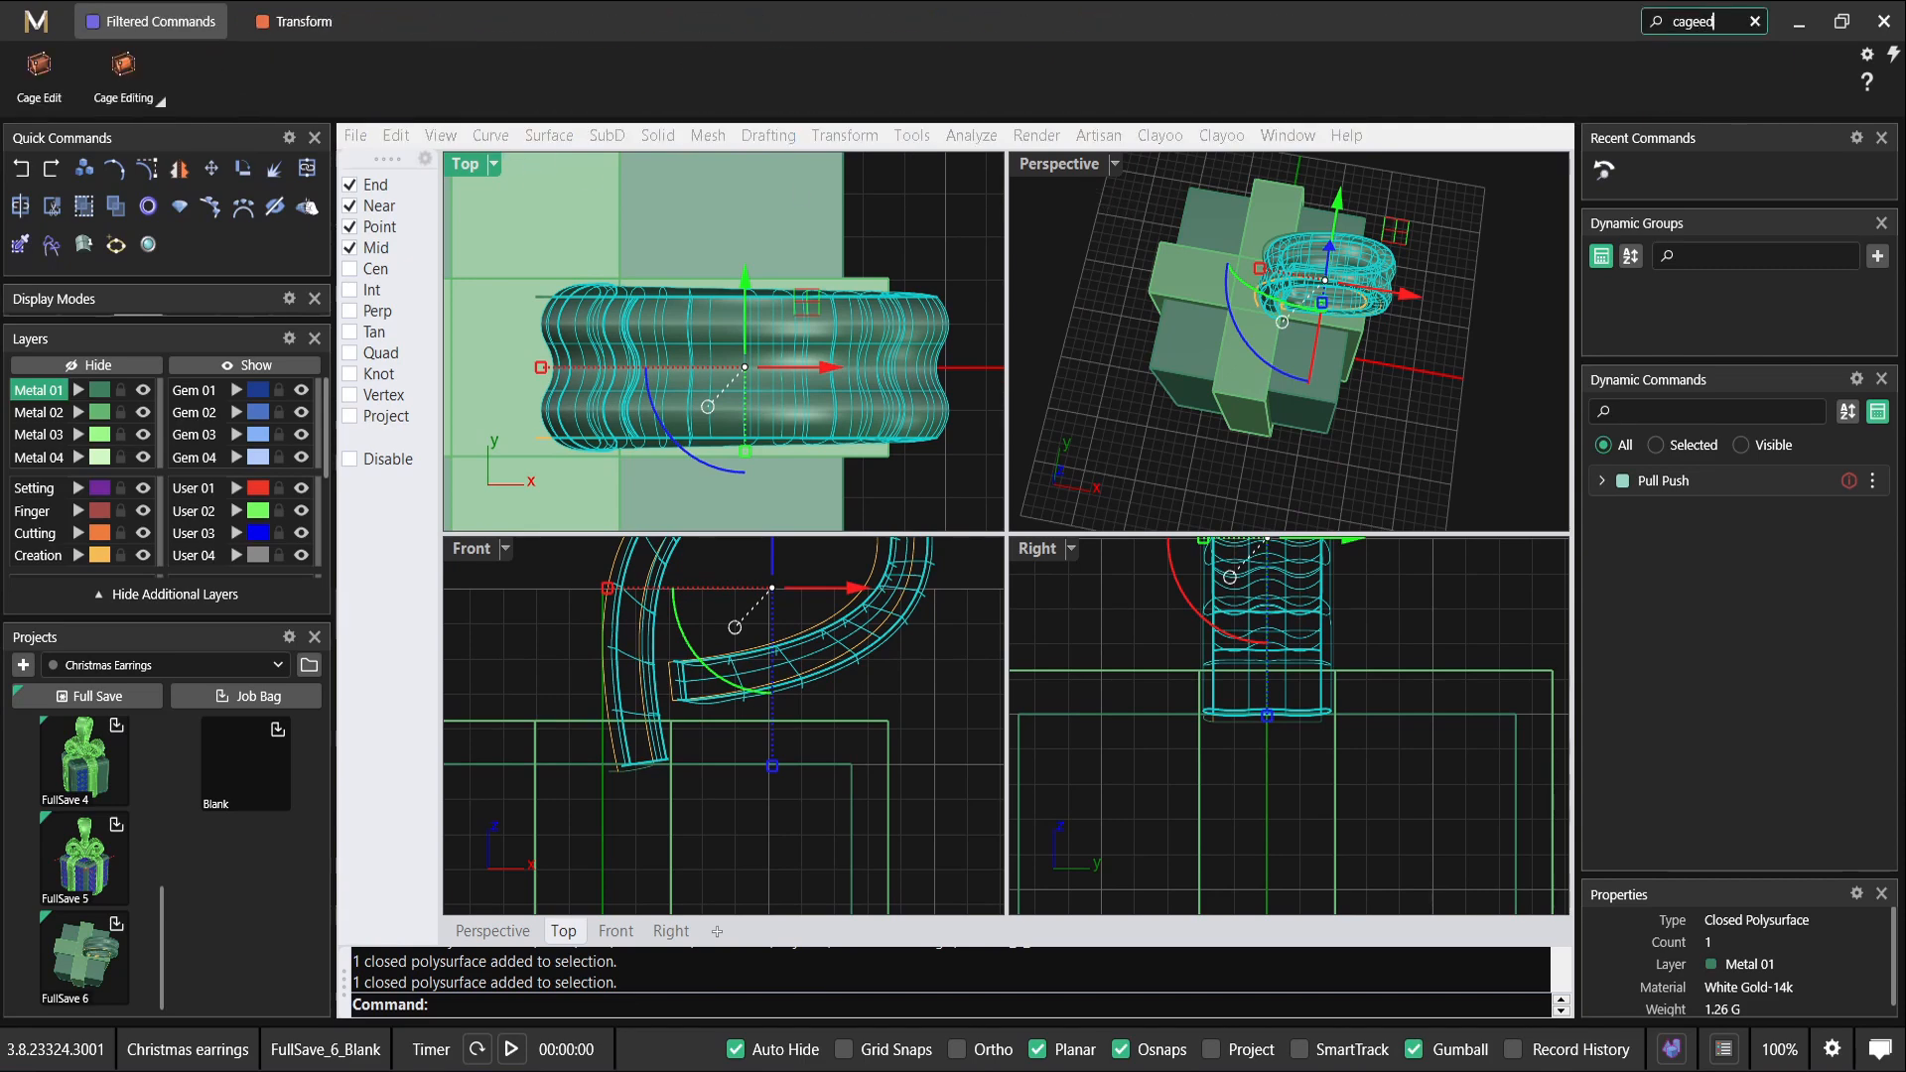
click(39, 68)
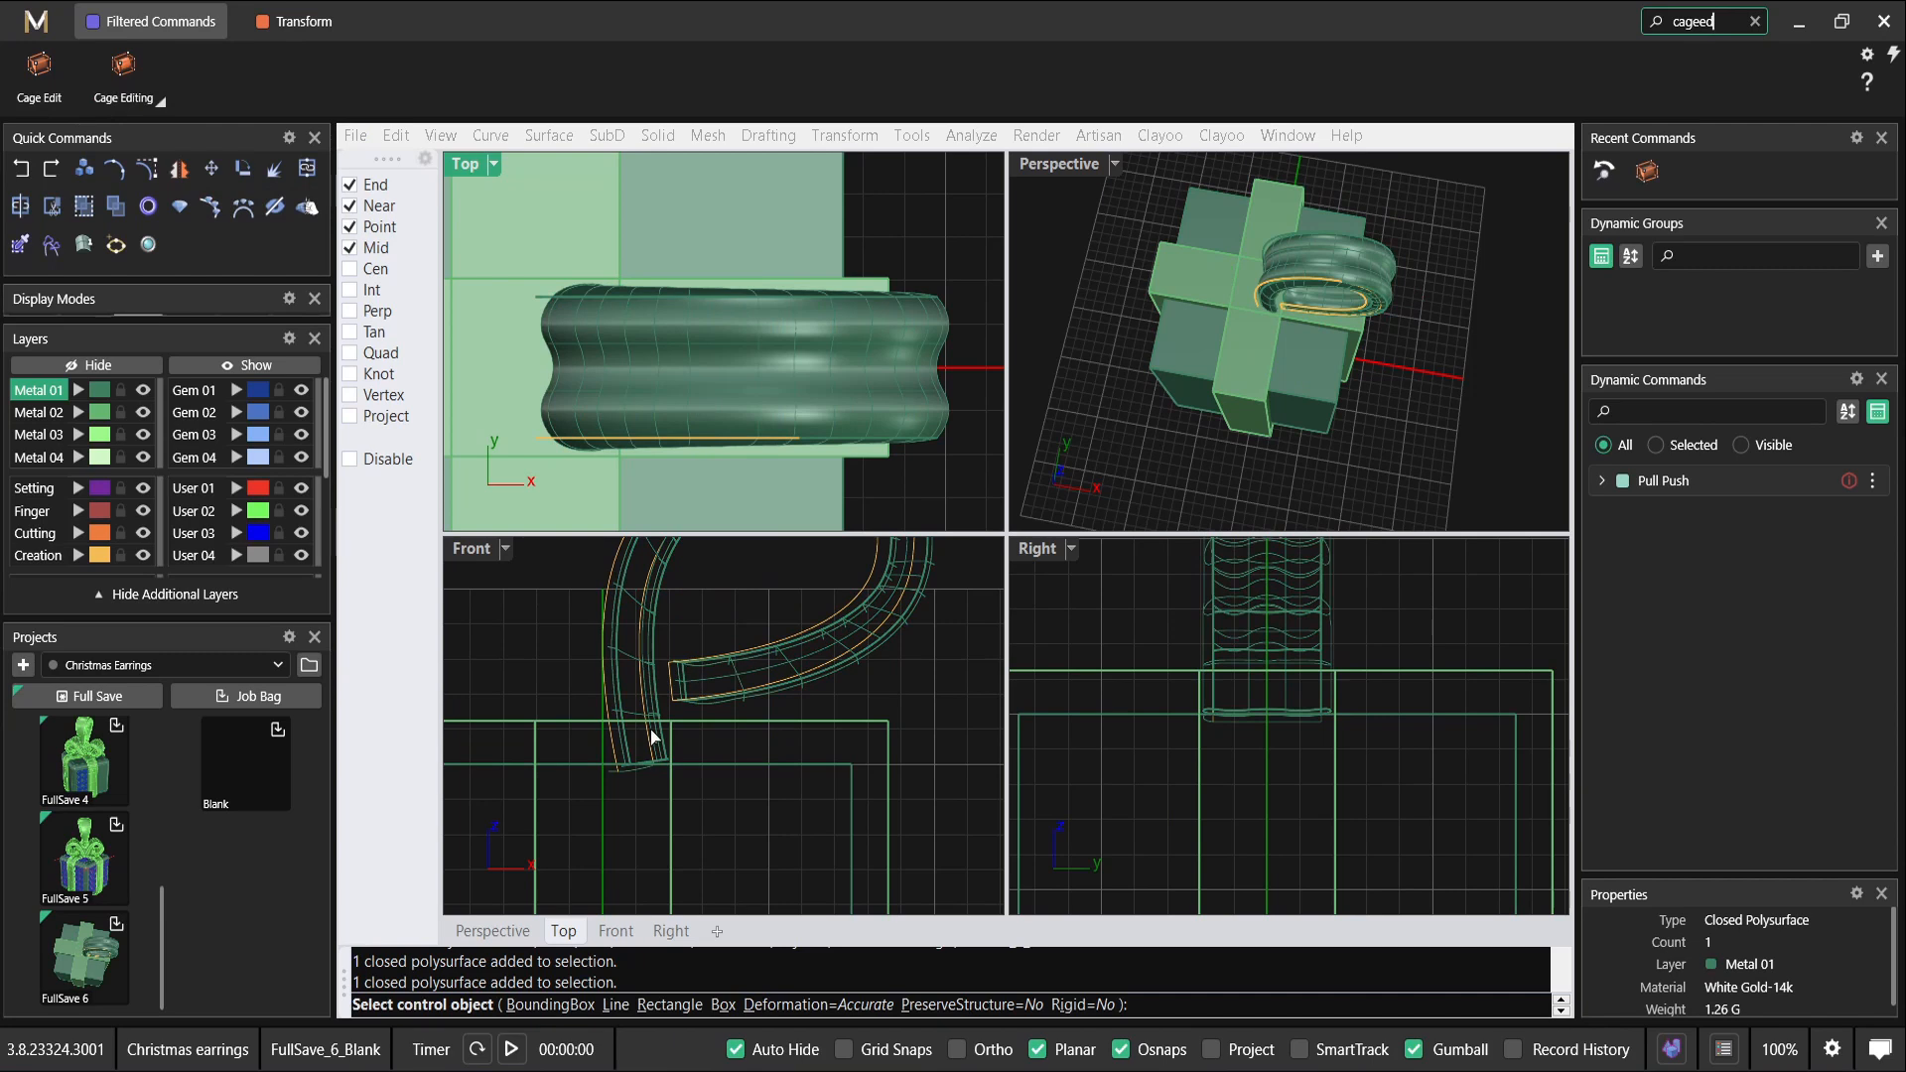
click(552, 1006)
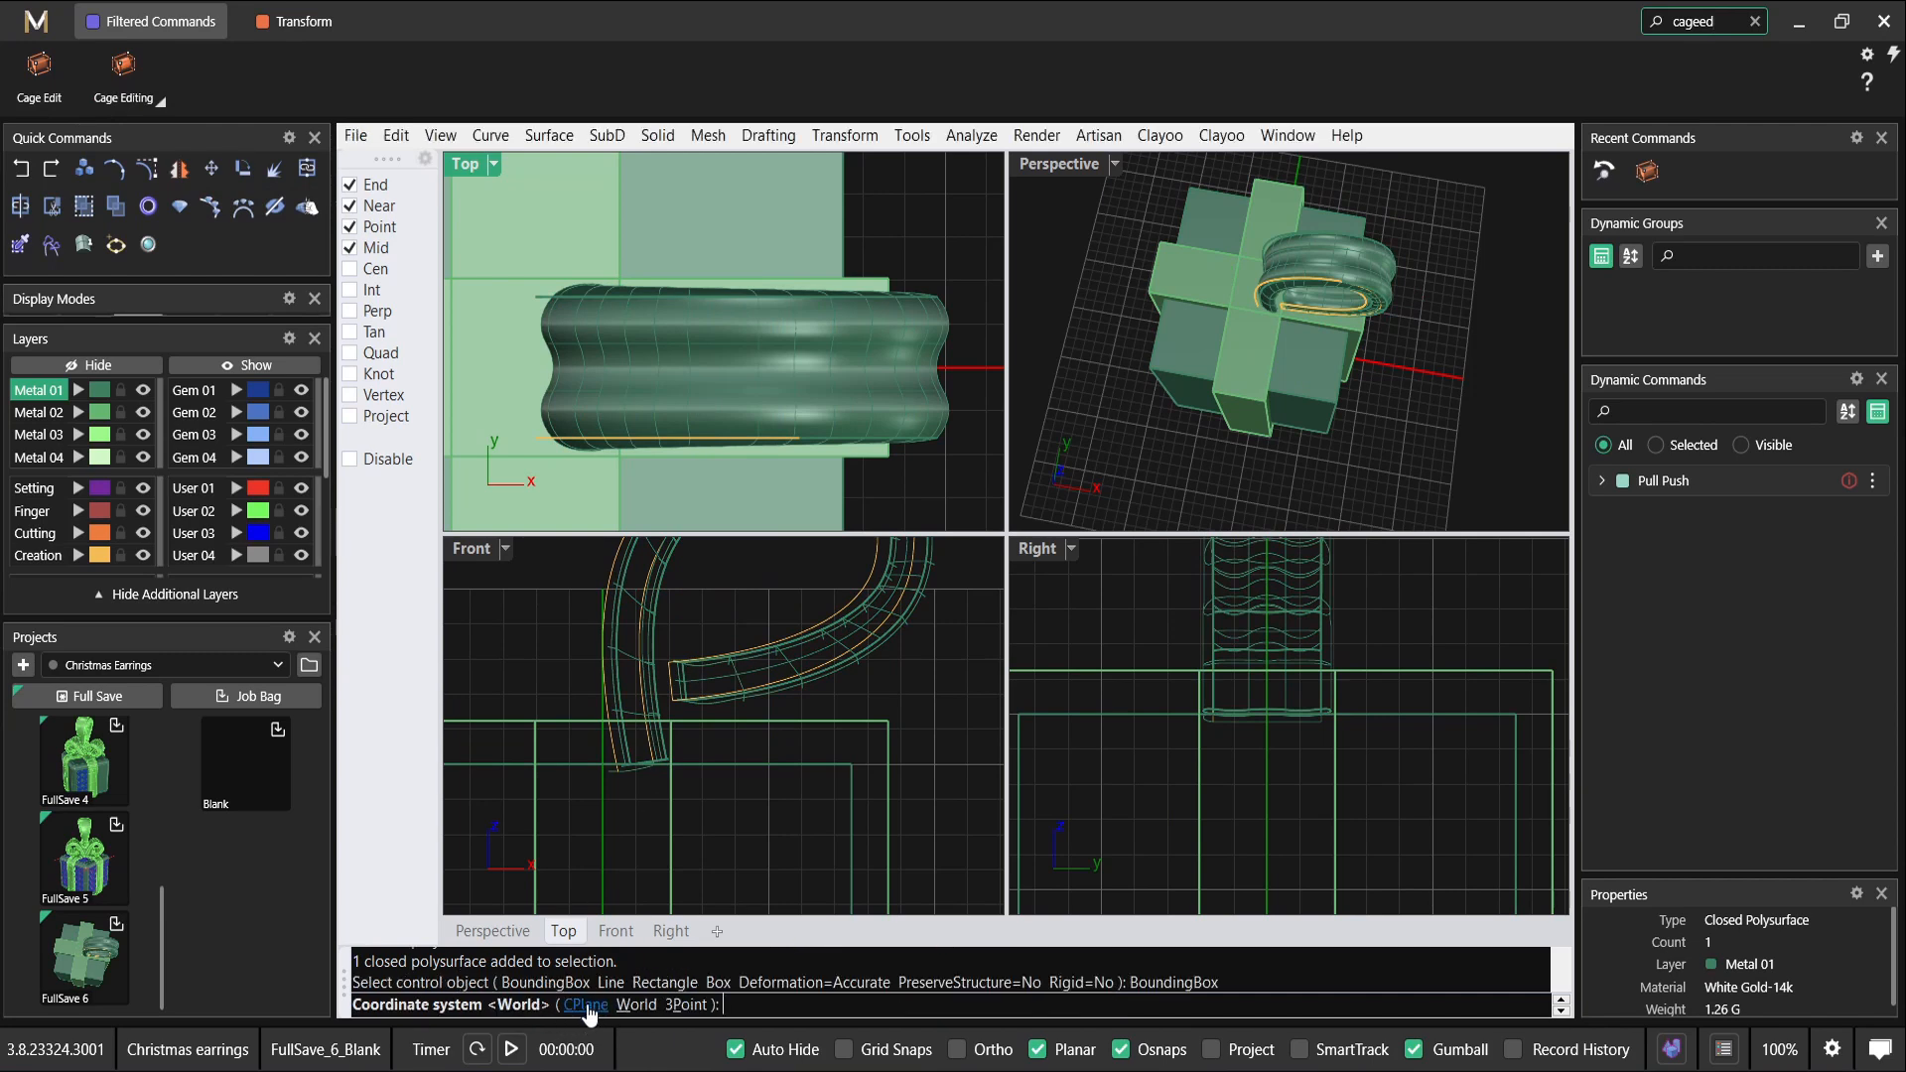
click(586, 1005)
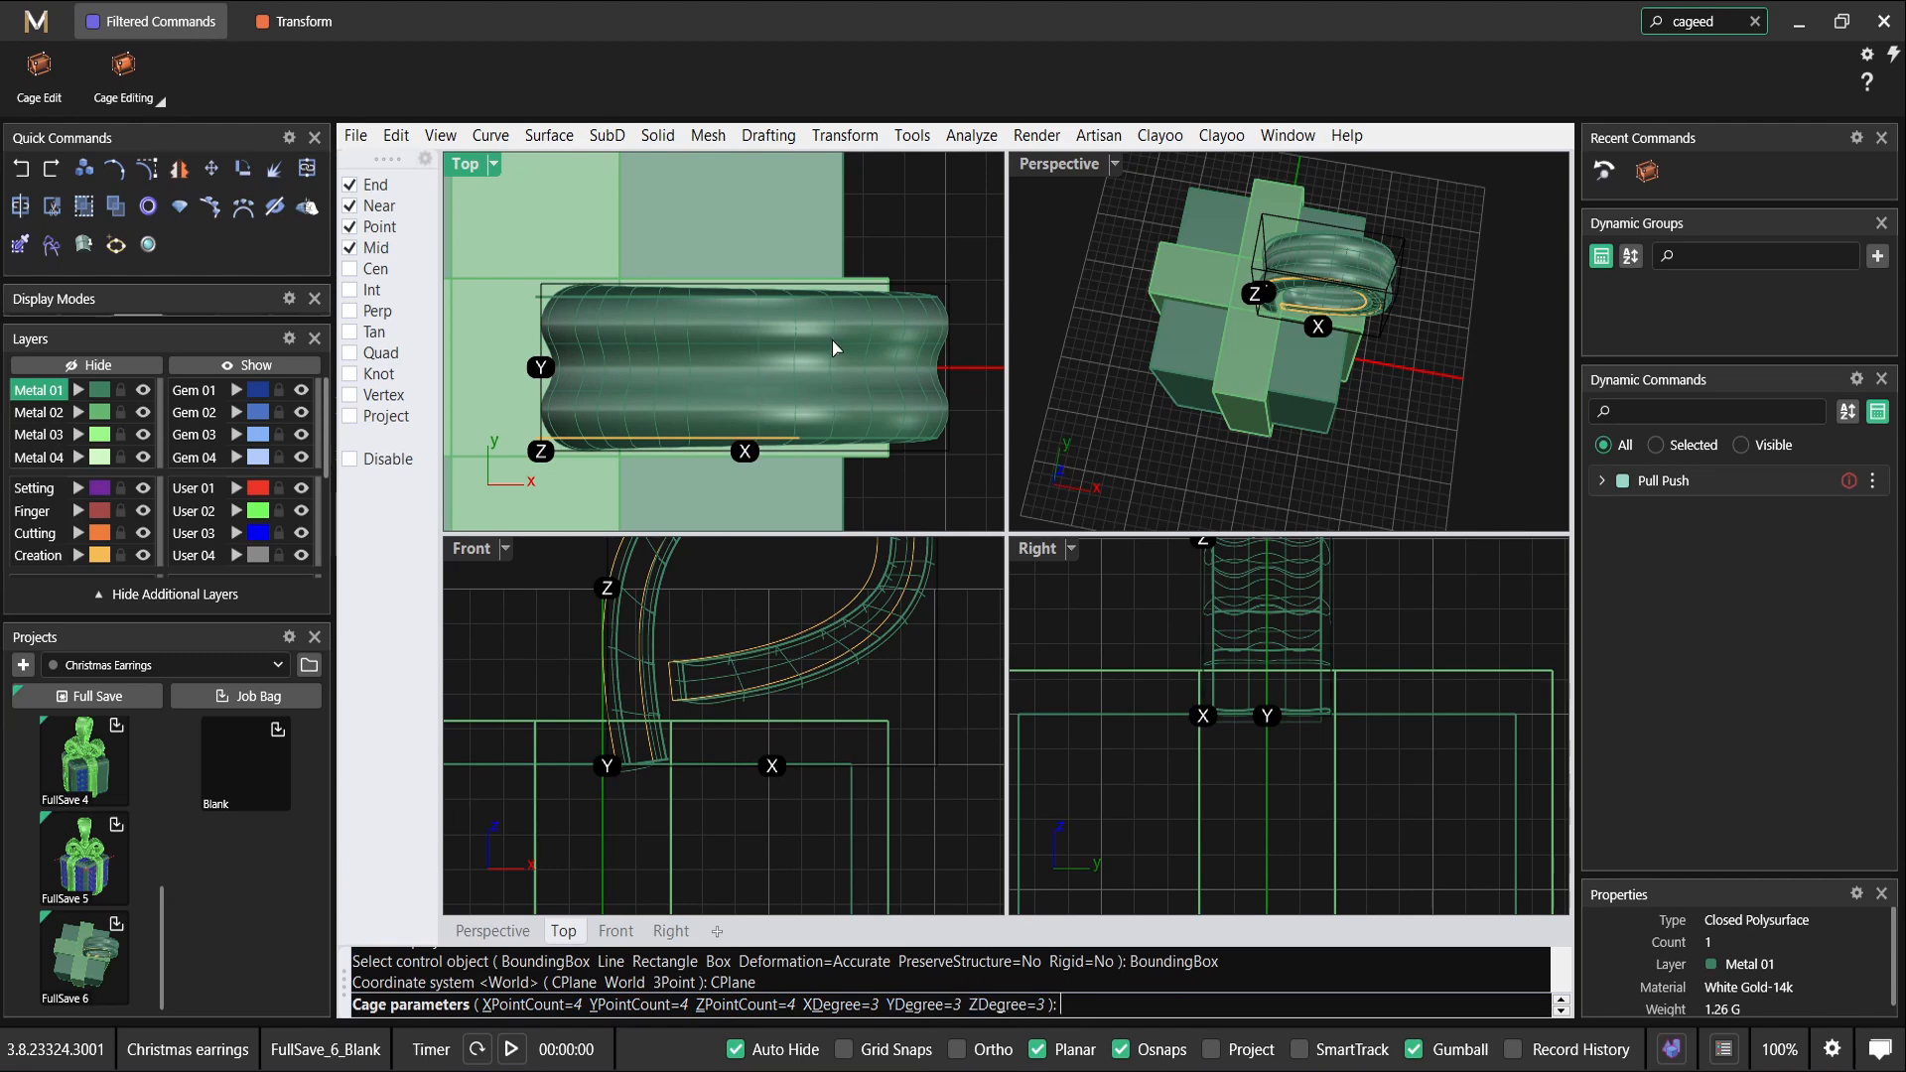
key(Return)
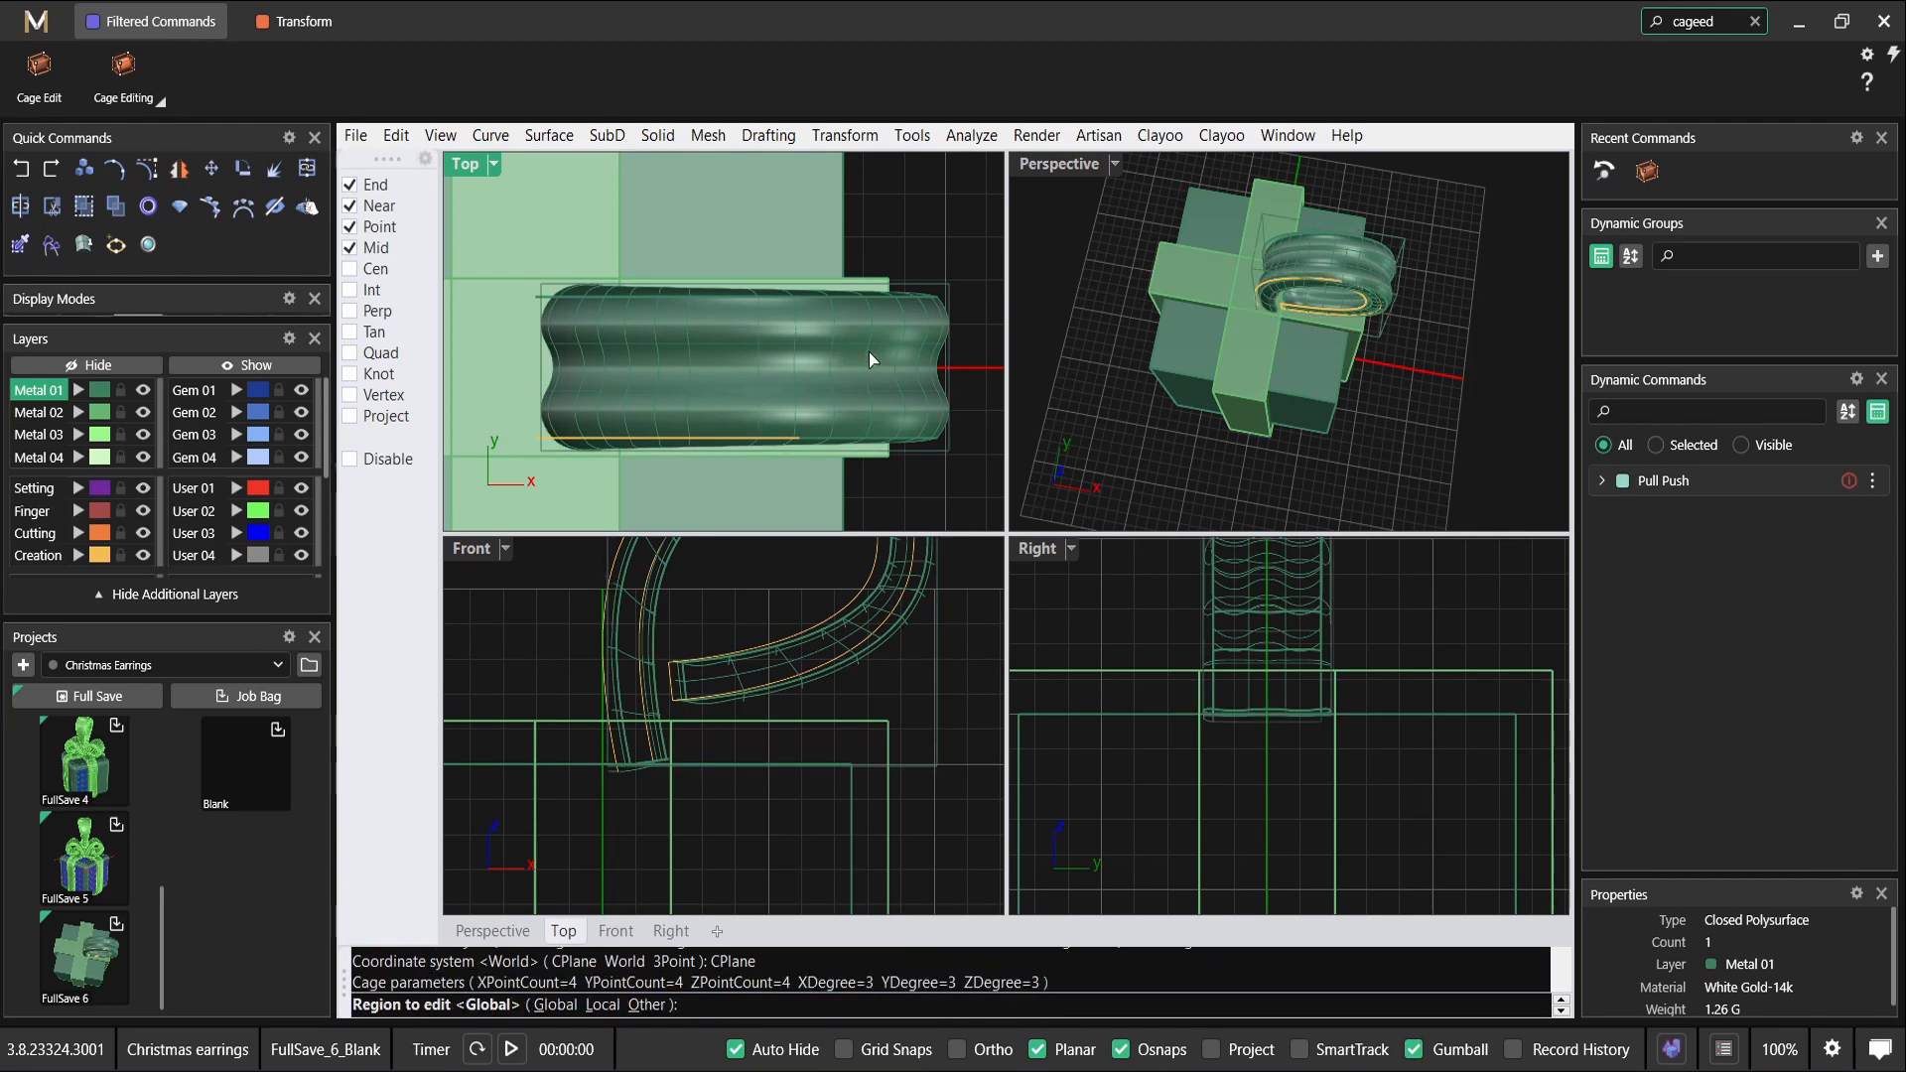
key(Return)
scroll(844, 348, down, 3)
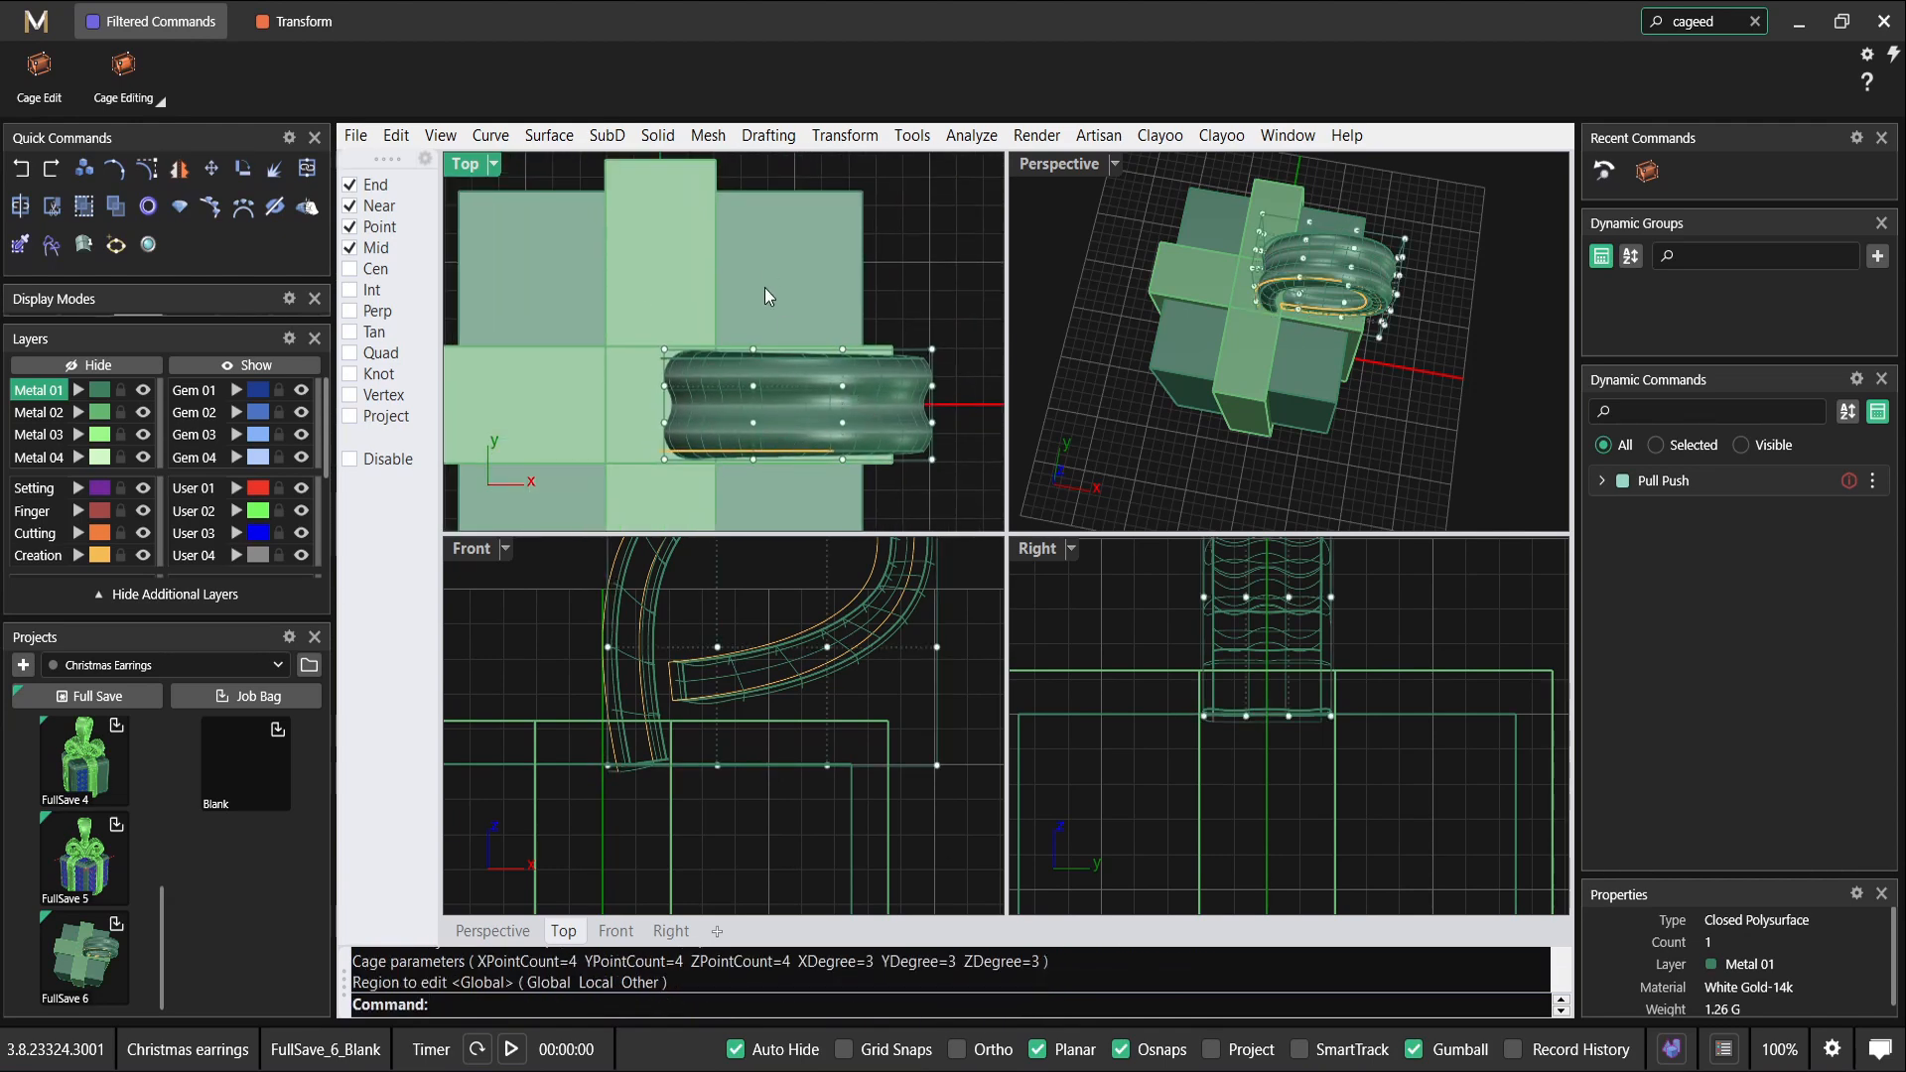
Widen the middle of the loop by scaling its central cage points outward across its width.
scroll(755, 238, down, 2)
drag(753, 342, 837, 506)
scroll(770, 427, up, 4)
drag(747, 433, 752, 477)
scroll(1360, 373, up, 4)
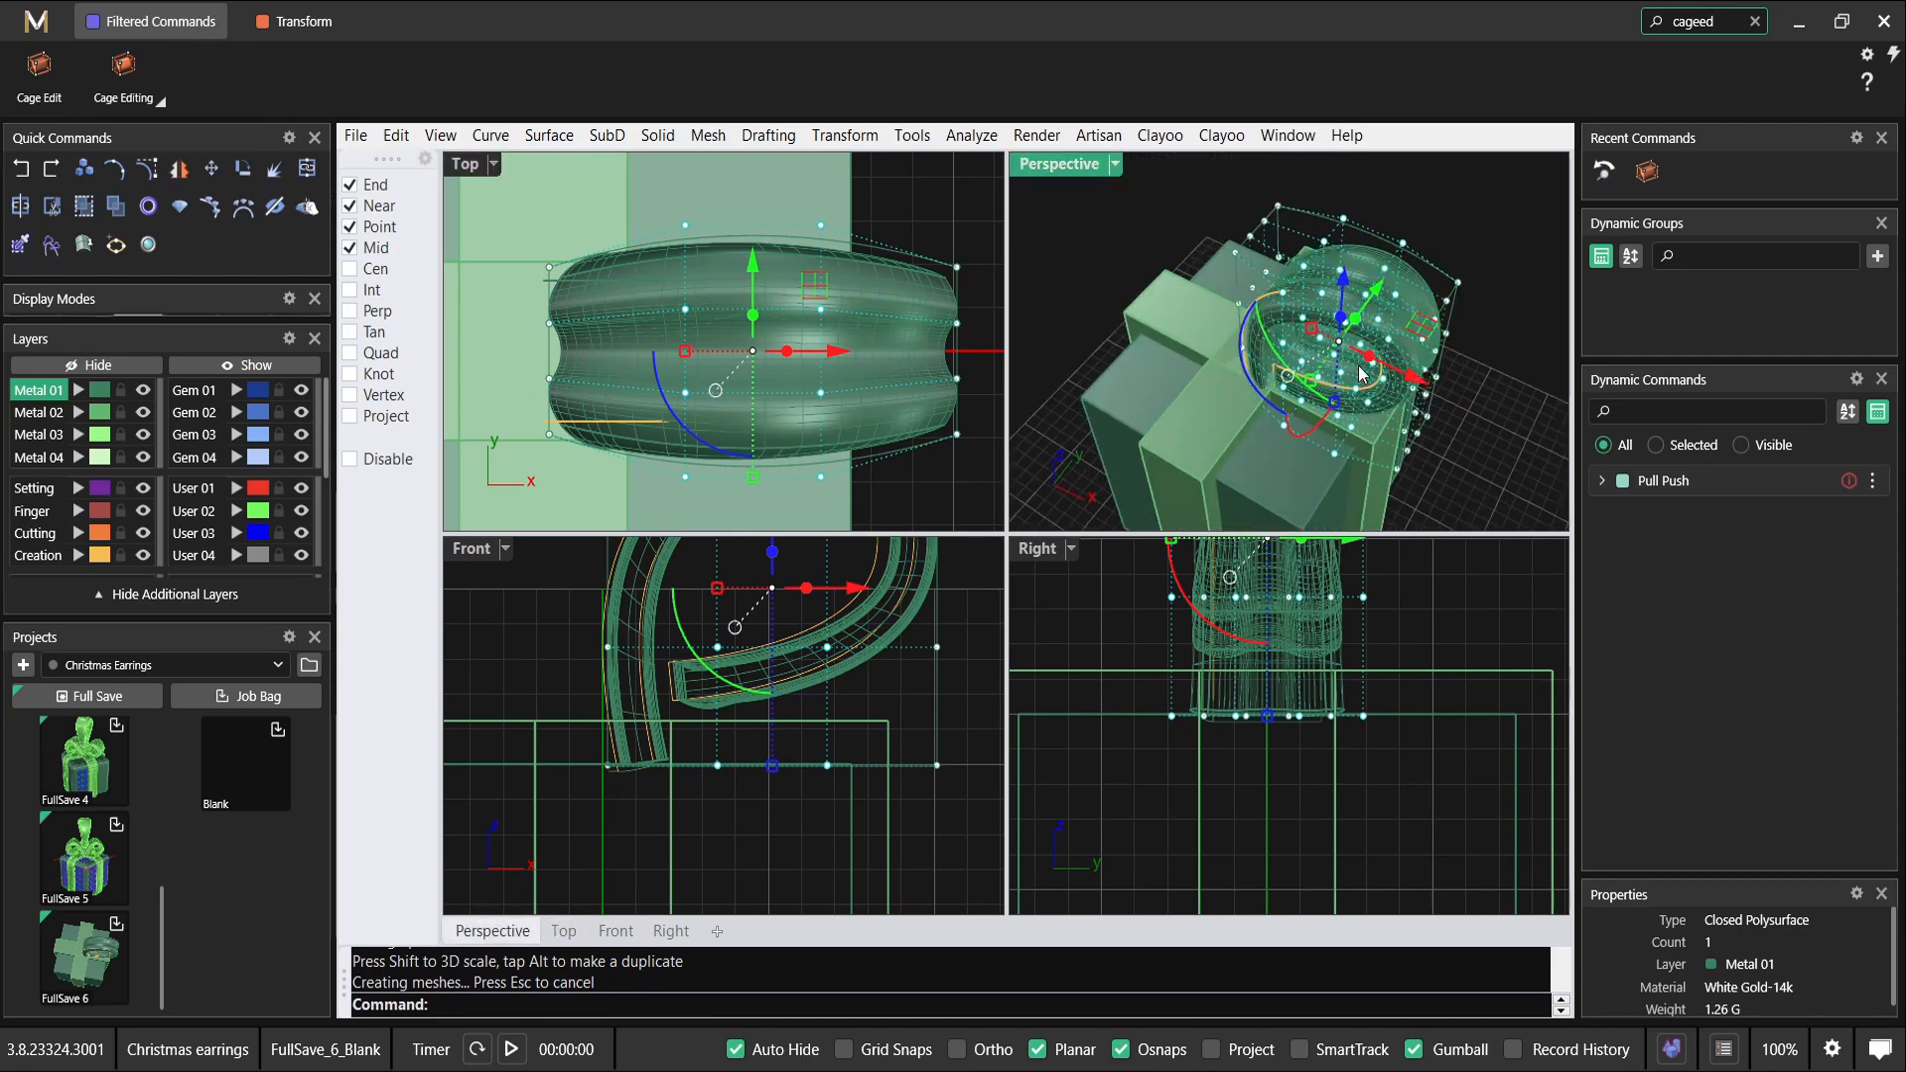
scroll(1120, 640, up, 3)
Try to rotate the central cage points in the front view and undo the rotation.
scroll(1172, 713, down, 2)
scroll(730, 727, up, 3)
drag(694, 712, 735, 759)
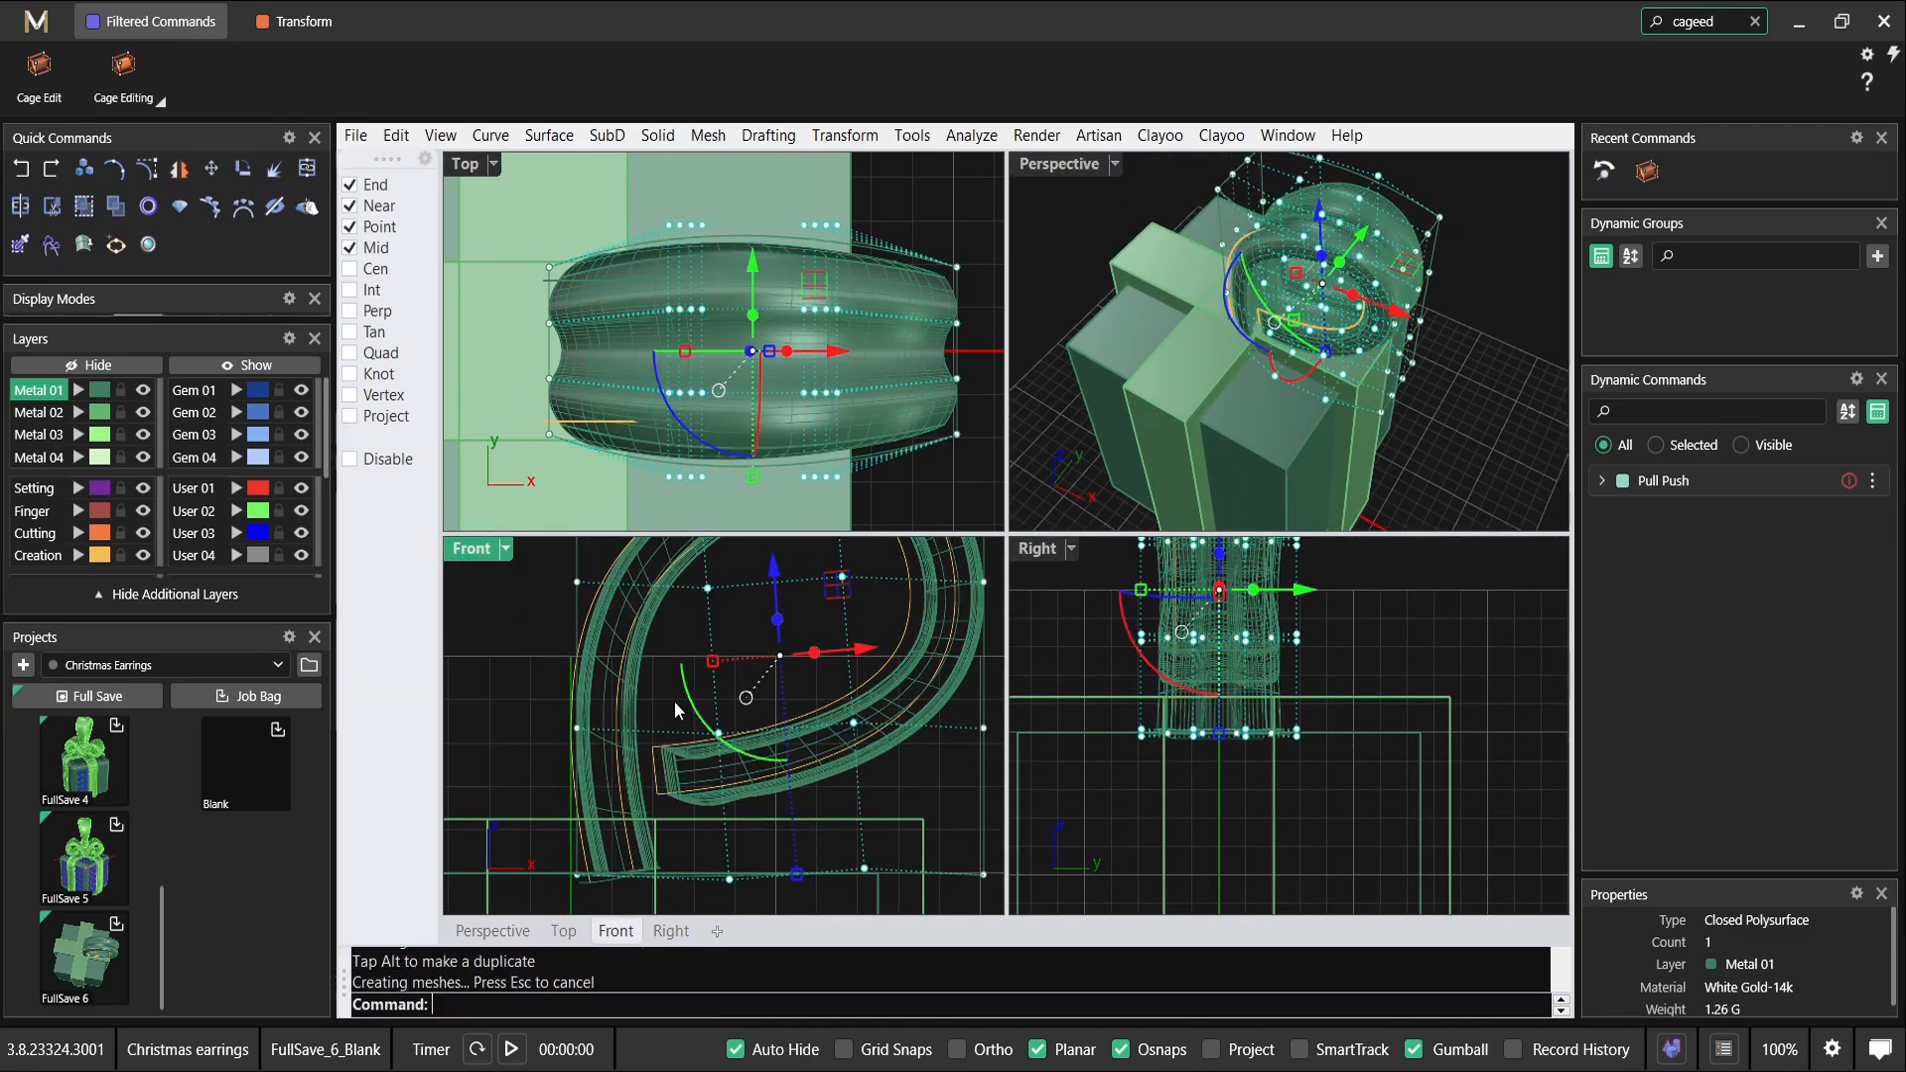
key(ctrl+z)
Select the eight lower-middle cage points and scale them inward across the loop's width.
drag(657, 667, 902, 753)
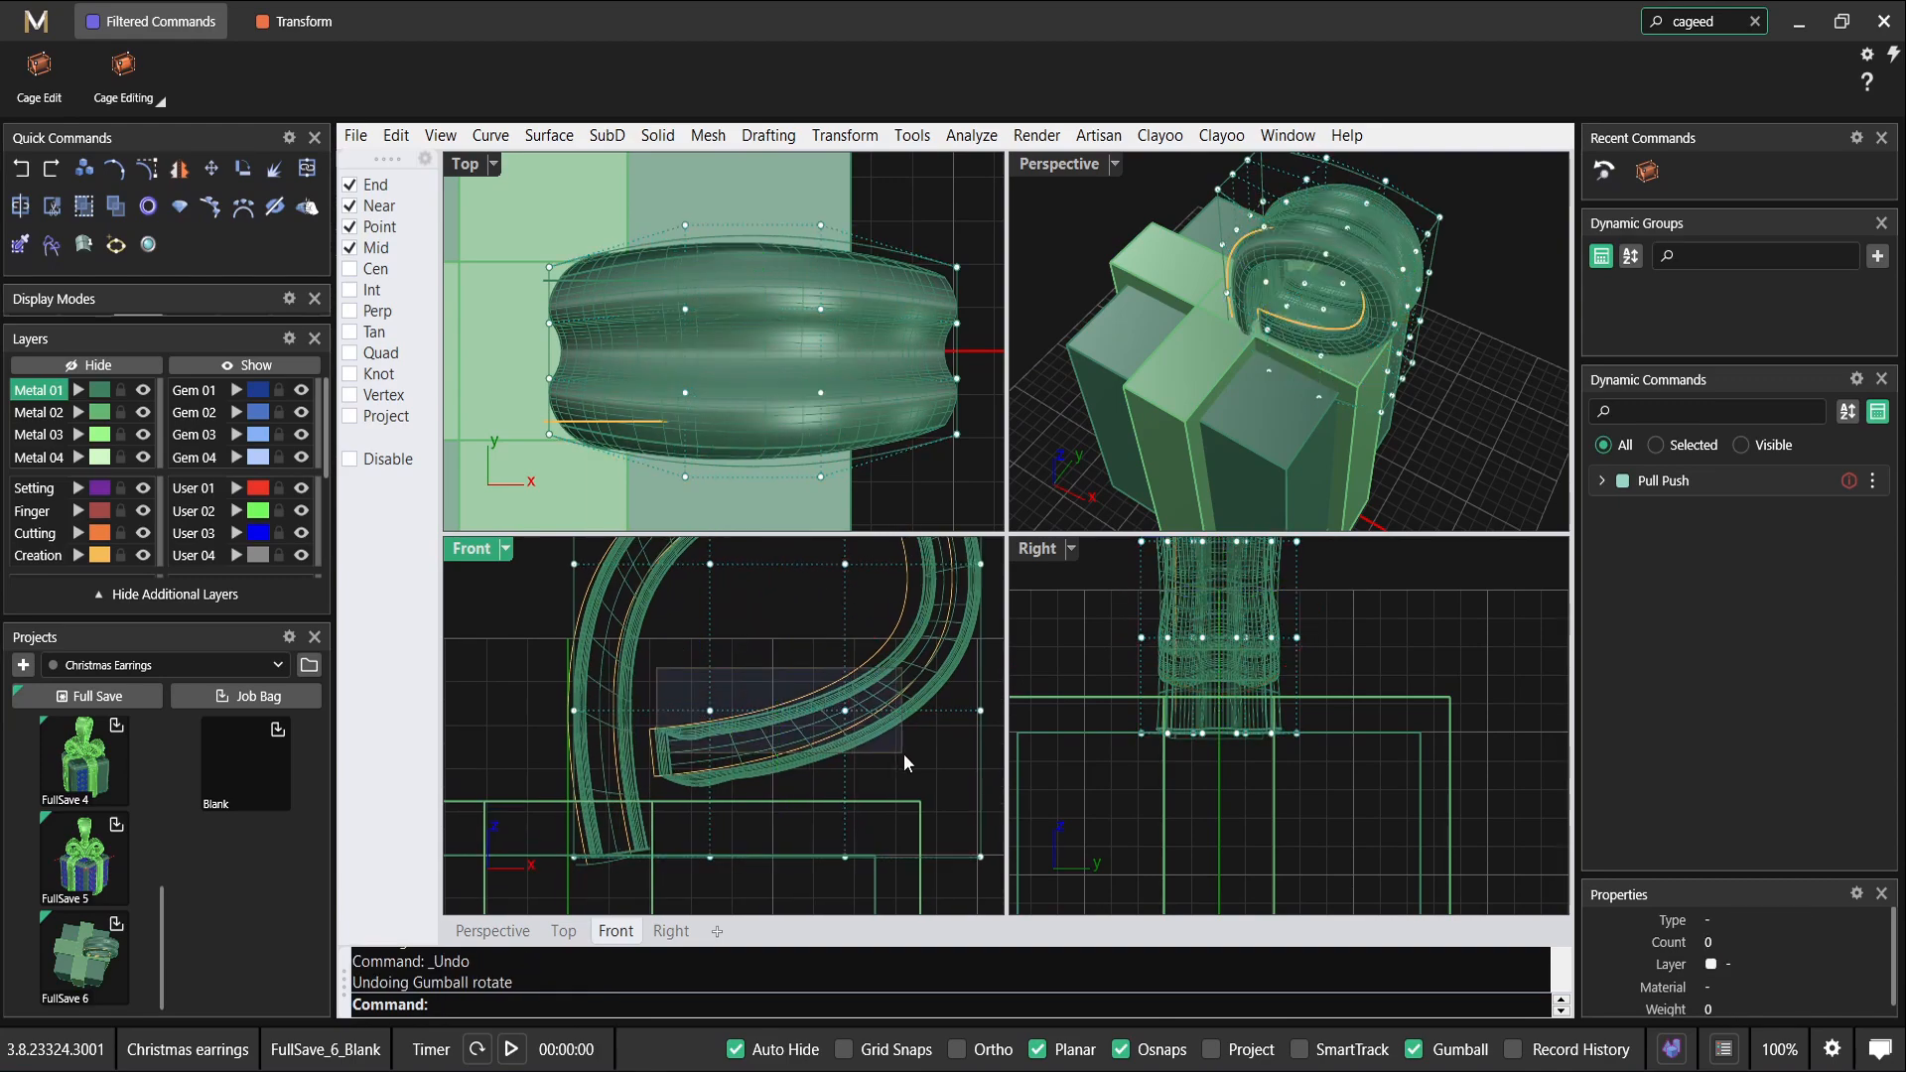
right_drag(750, 280, 754, 218)
double_click(1073, 167)
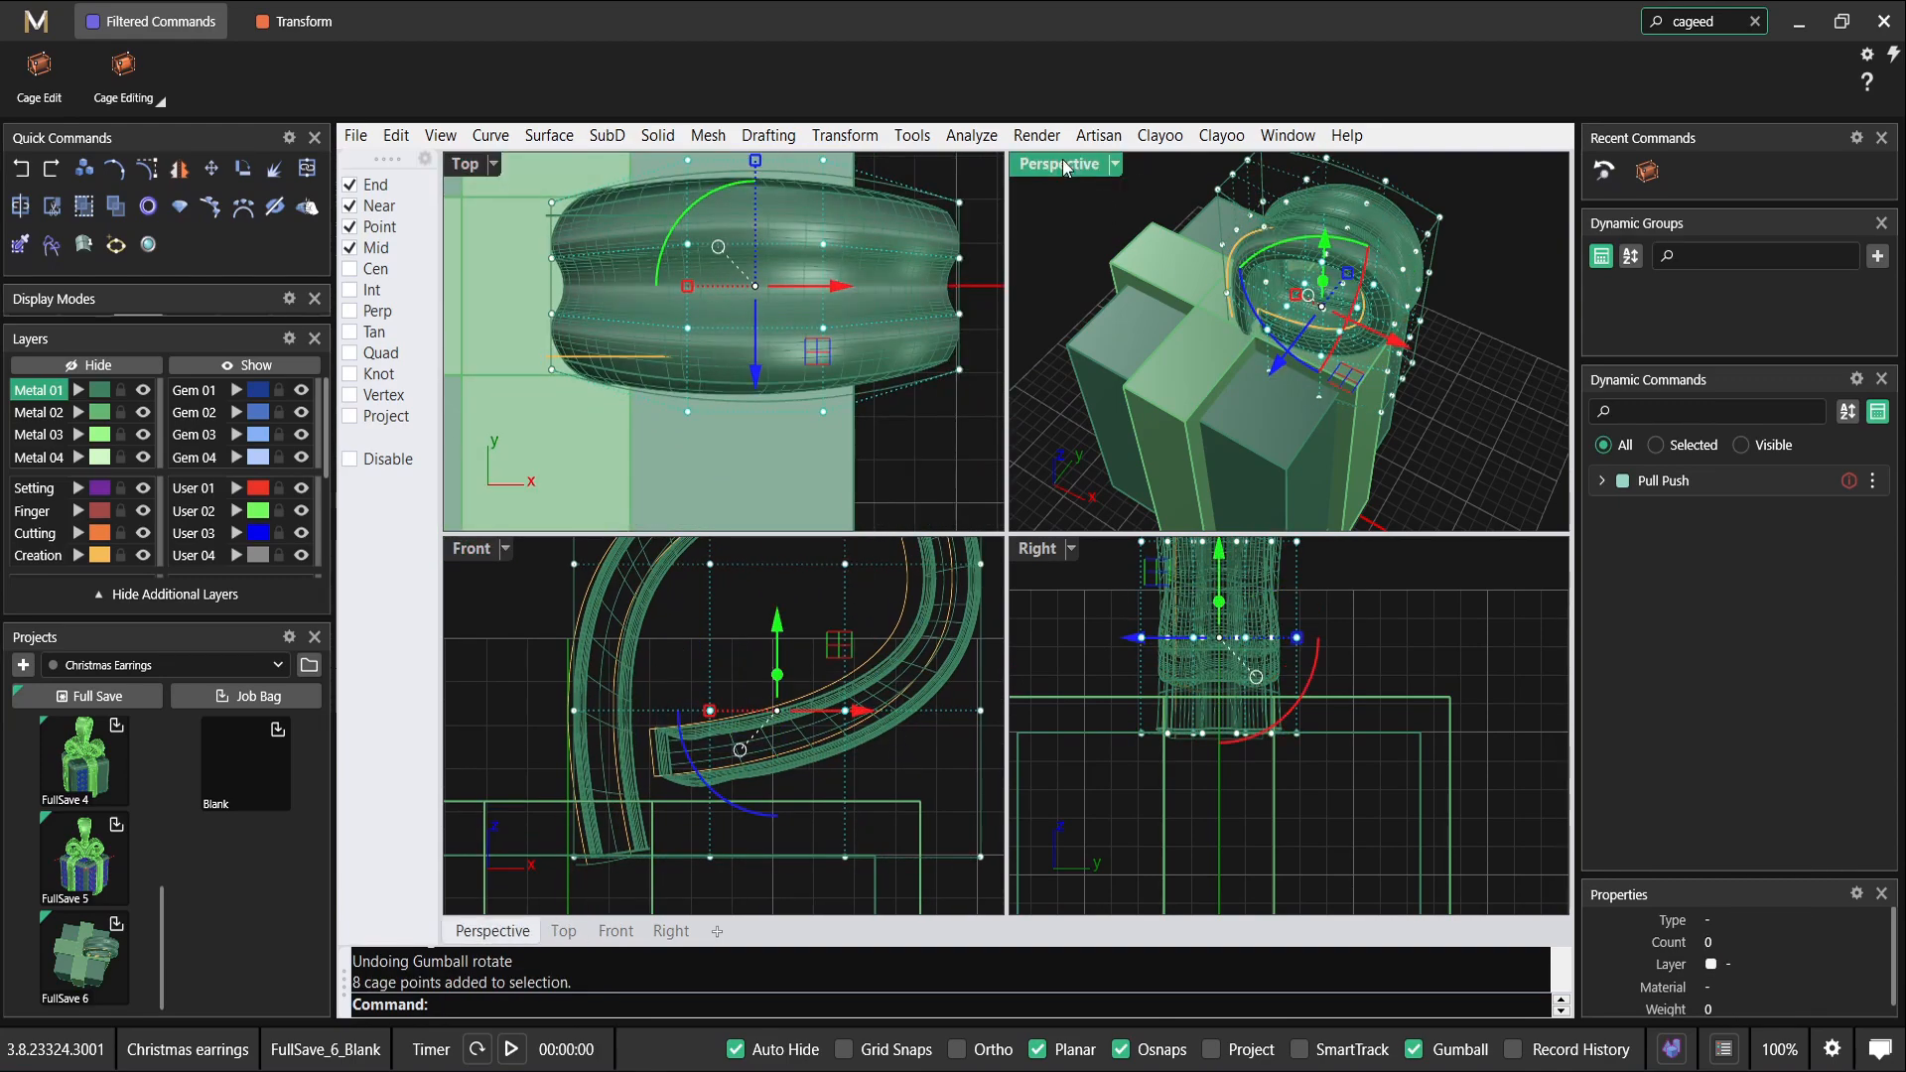
right_drag(1221, 685, 1134, 546)
shift+right_drag(1163, 669, 1004, 568)
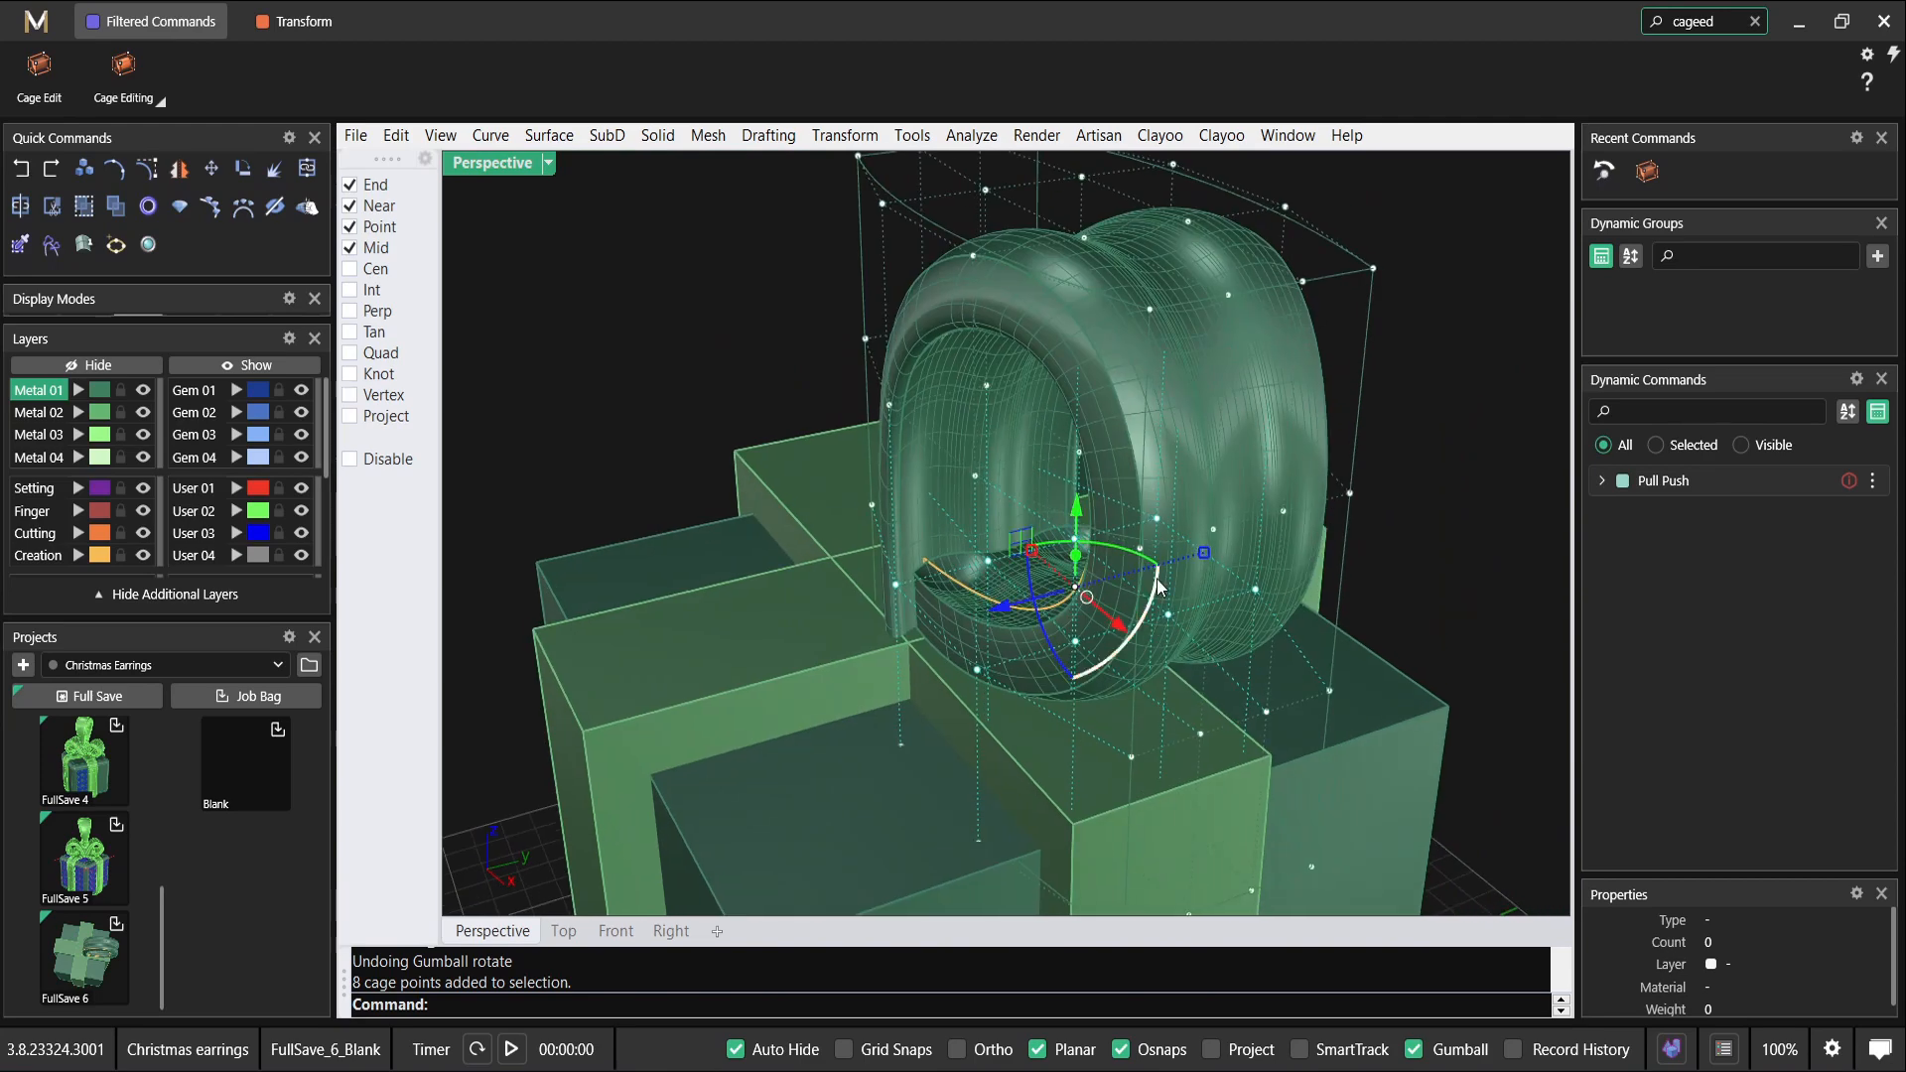
drag(1204, 560, 1160, 566)
scroll(1157, 567, down, 3)
Try to reposition the cage points further and undo the last change.
right_drag(1008, 593, 918, 439)
drag(1071, 349, 1096, 421)
right_drag(1094, 419, 1085, 393)
drag(1077, 341, 1082, 397)
right_drag(1195, 455, 830, 496)
key(ctrl+z)
Select the middle cage points at the loop's outer end and shift them outward and sideways.
scroll(1106, 586, up, 2)
drag(810, 455, 1075, 718)
right_drag(1146, 620, 956, 610)
drag(920, 563, 891, 594)
mouse_move(890, 594)
right_down()
mouse_move(1064, 580)
mouse_move(911, 584)
right_up()
drag(1080, 562, 1024, 568)
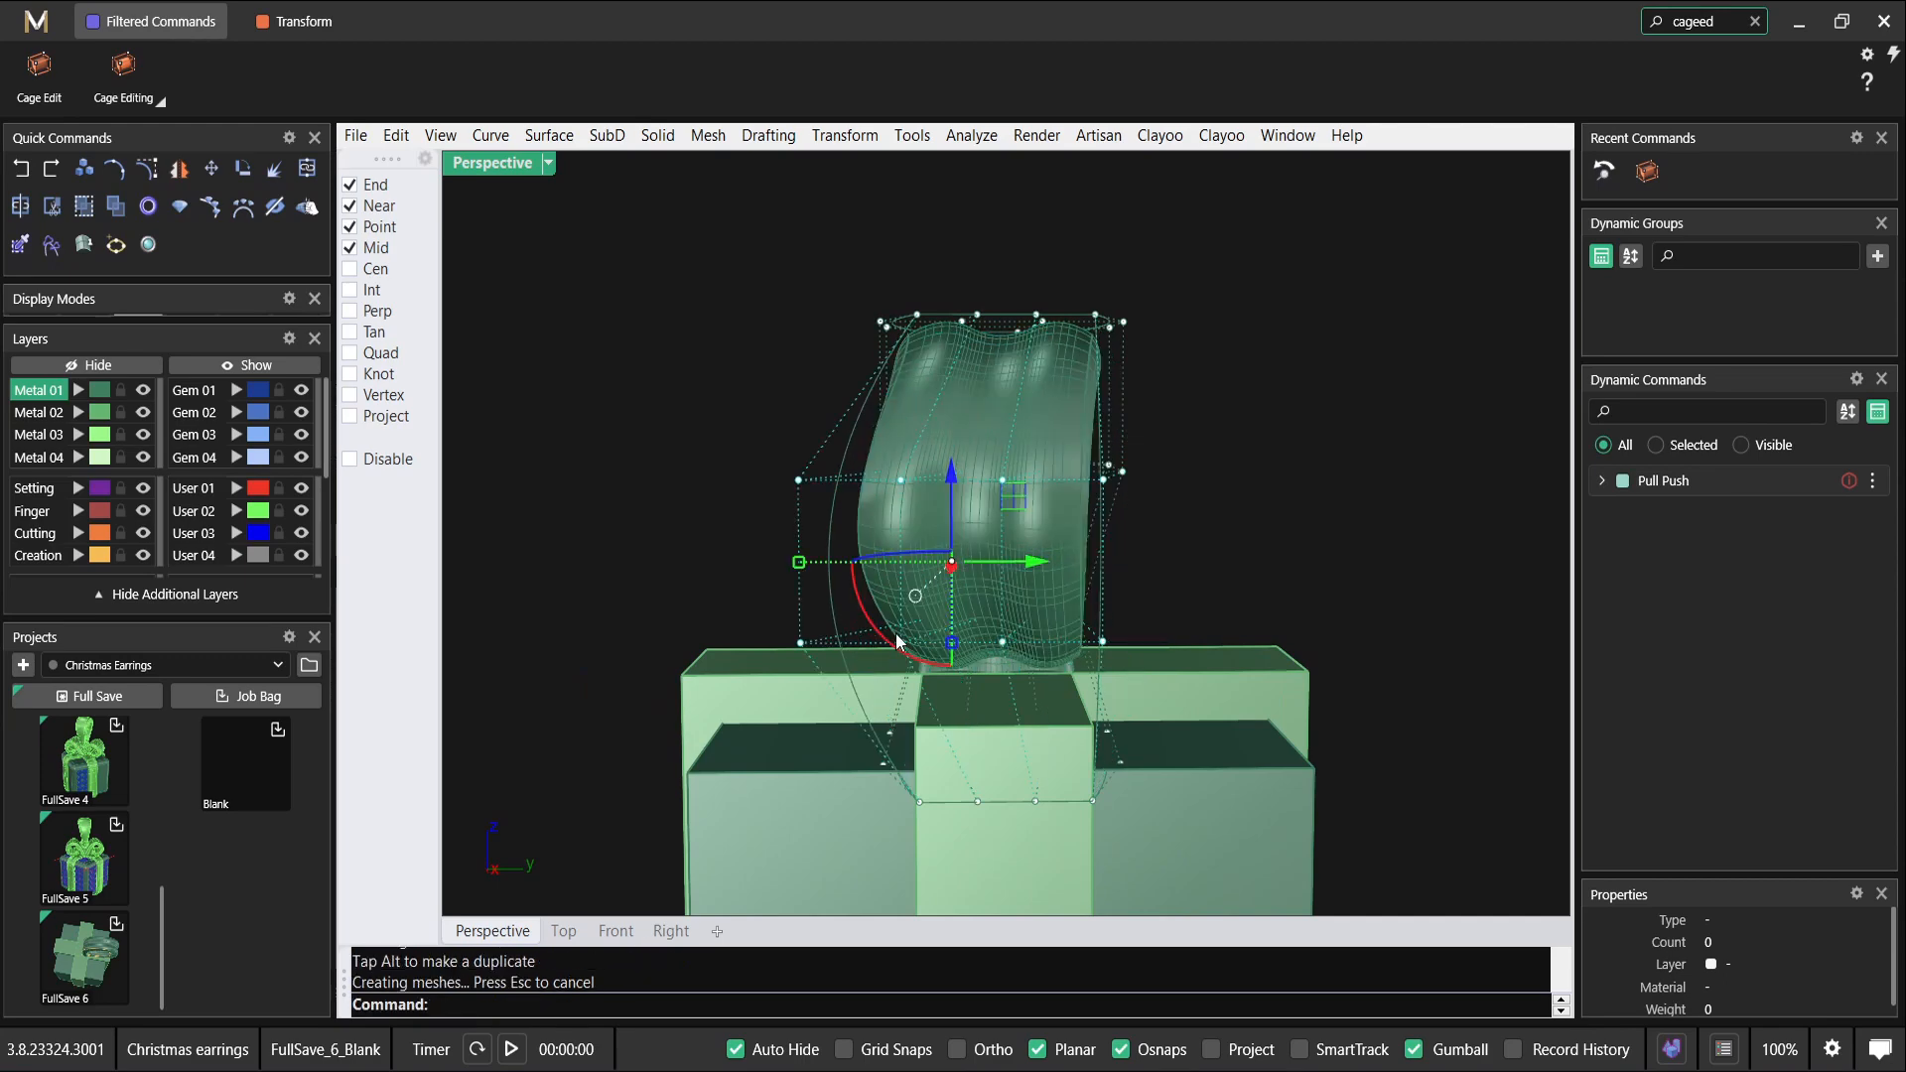
Select the 16 lower-middle cage points beneath the loop and move them slightly down.
right_drag(896, 645, 813, 526)
drag(813, 526, 1133, 807)
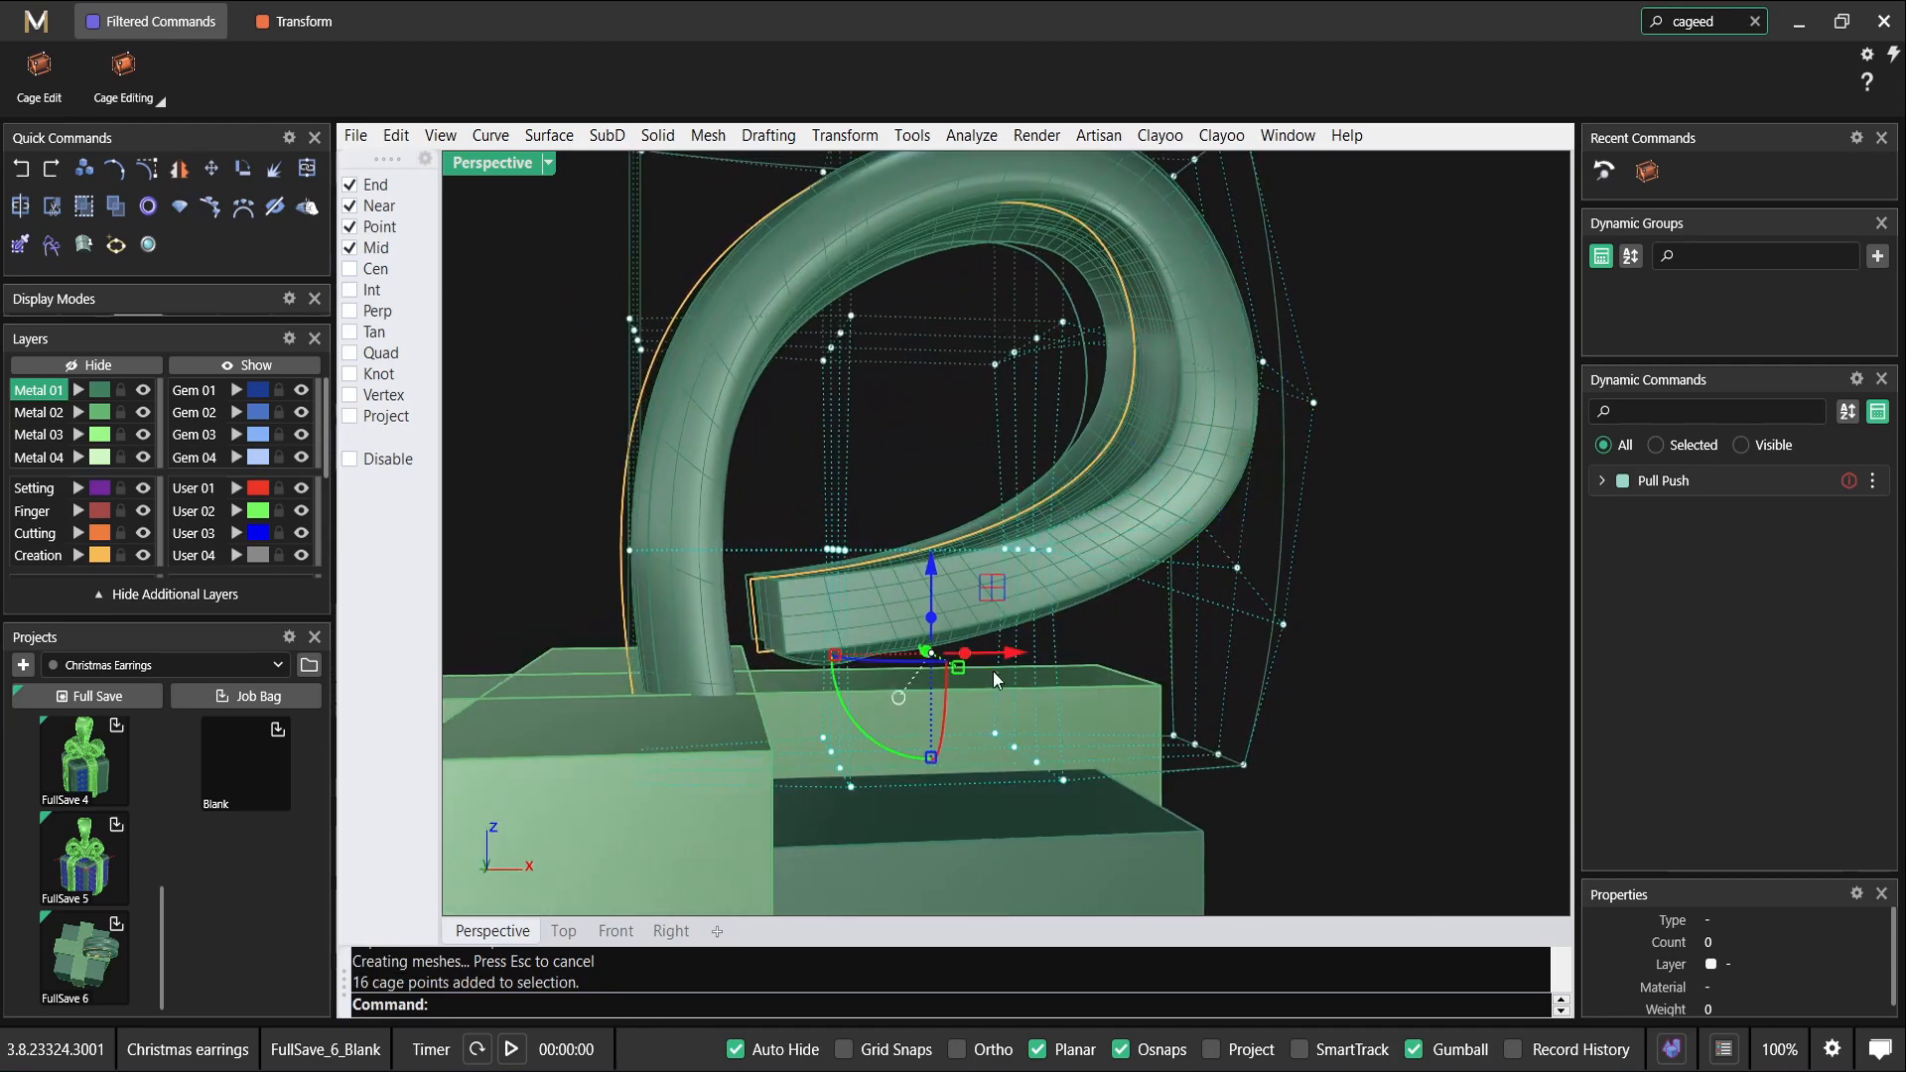
drag(931, 566, 931, 611)
scroll(924, 587, down, 4)
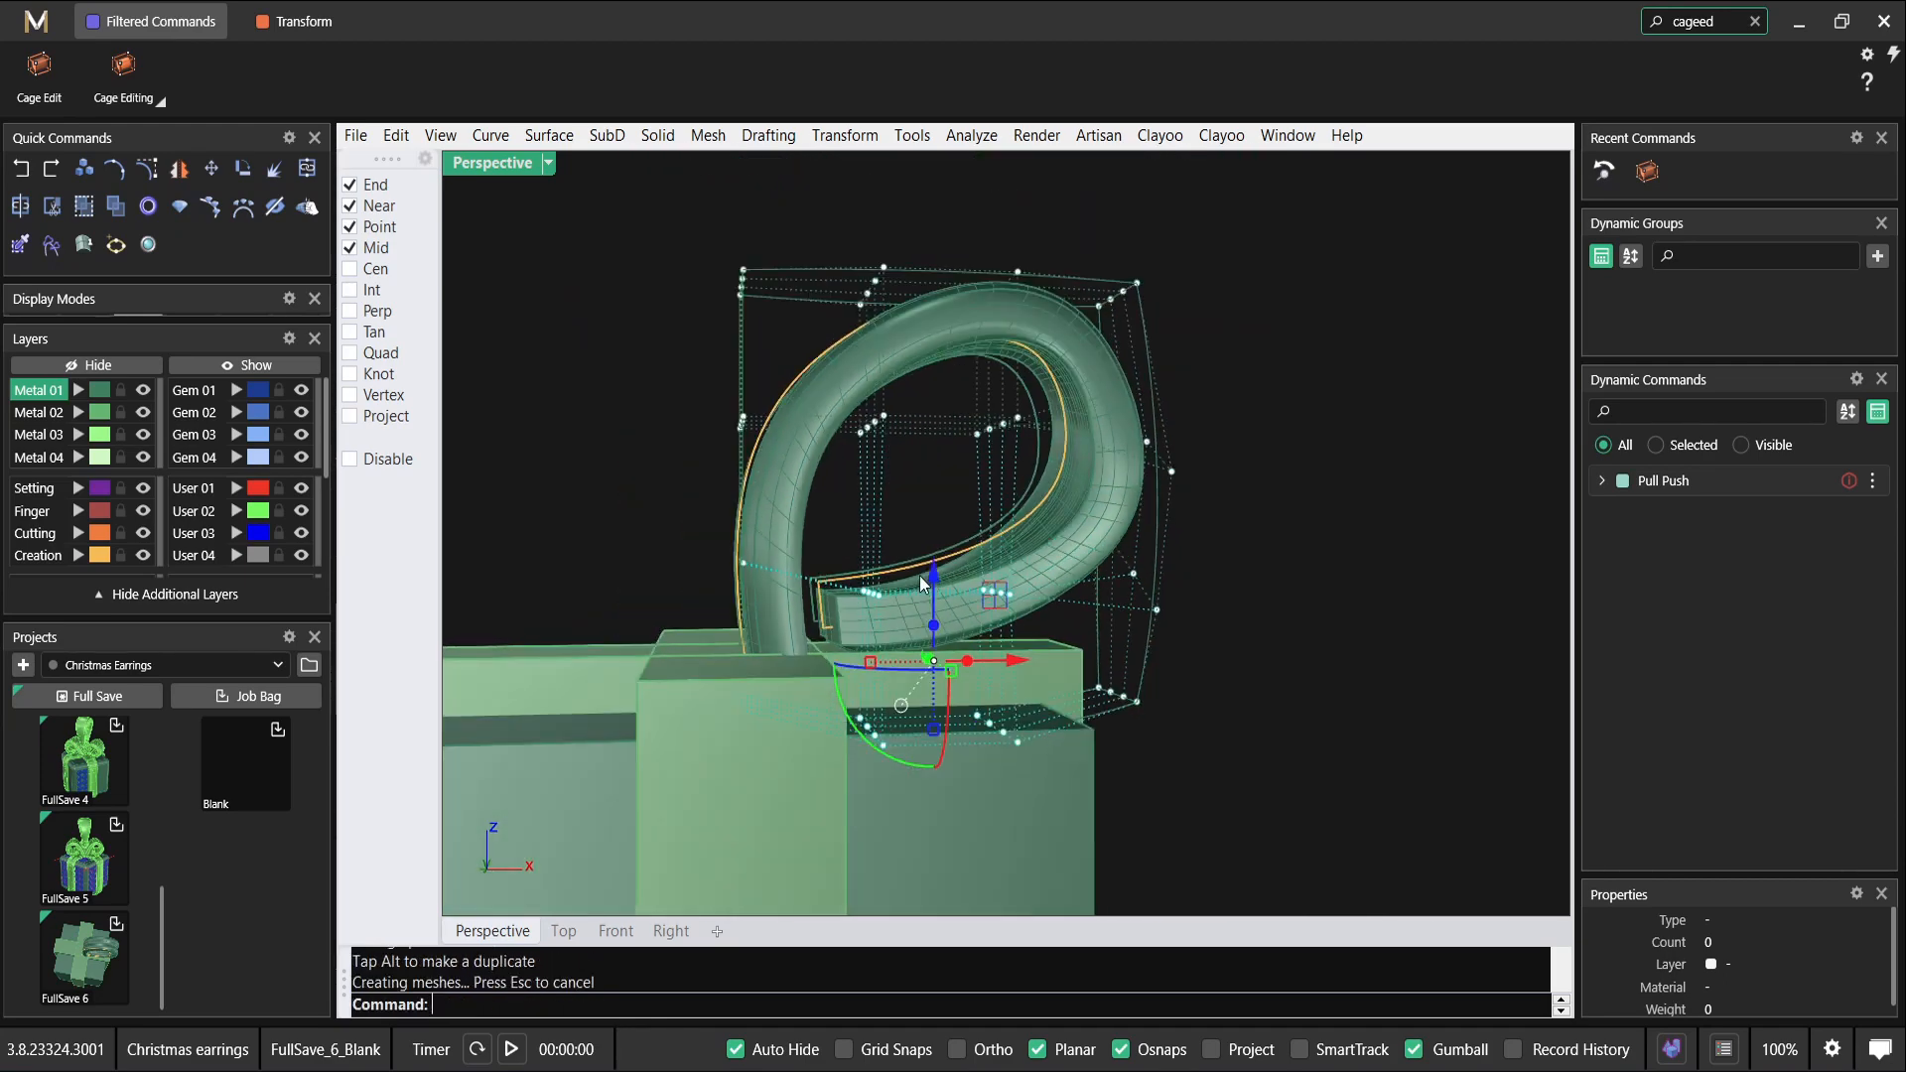
Select a row of cage points in the upper part of the loop and move it slightly down.
right_drag(920, 578, 1052, 573)
key(Escape)
key(Escape)
drag(1261, 337, 843, 402)
scroll(885, 419, up, 4)
drag(973, 389, 974, 415)
scroll(969, 410, down, 4)
Delete the control cage around the deformed bow loop.
key(Escape)
click(879, 297)
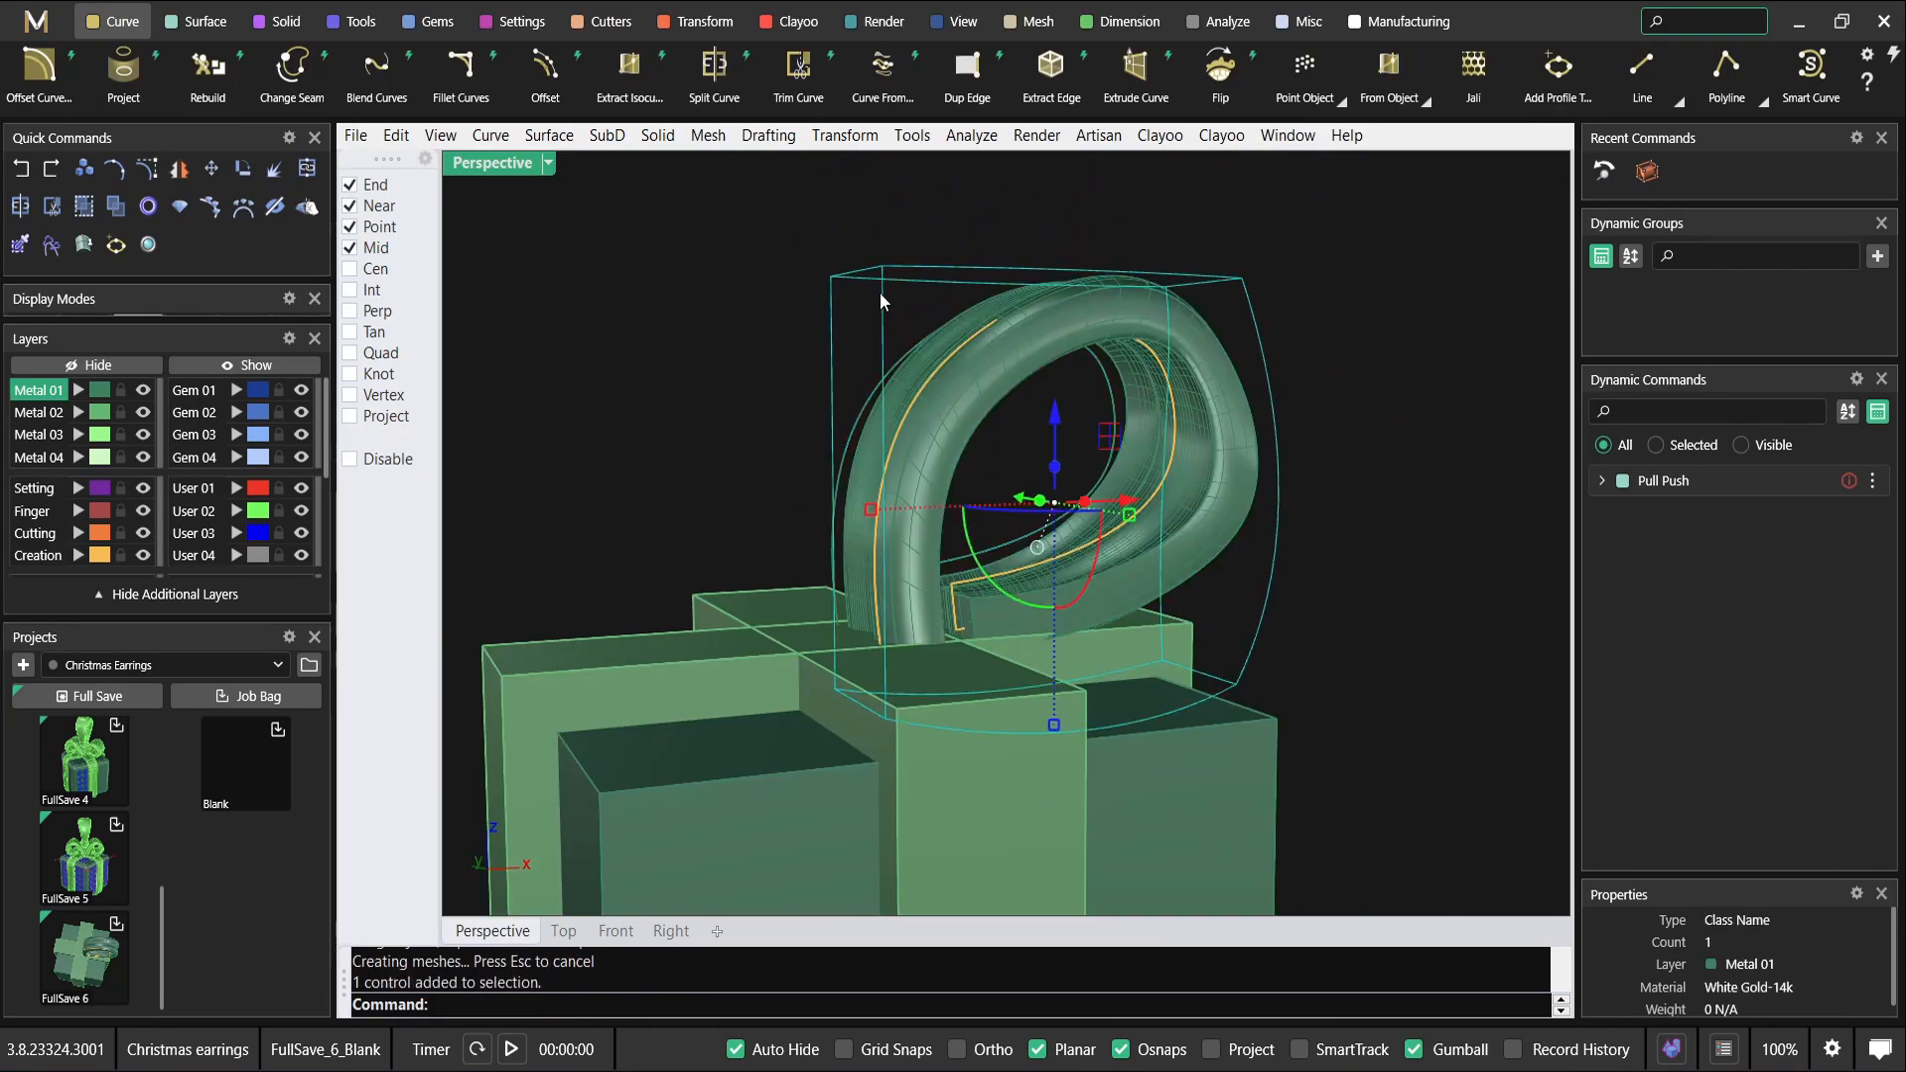
key(Delete)
click(932, 264)
mouse_move(932, 264)
right_down()
mouse_move(976, 463)
mouse_move(918, 367)
mouse_move(913, 320)
mouse_move(943, 283)
right_up()
key(Escape)
Delete the flat ribbon block that wraps front to back around the gift box.
scroll(943, 427, up, 3)
right_drag(943, 427, 862, 467)
scroll(1167, 545, up, 2)
right_drag(1168, 545, 1191, 490)
click(1151, 479)
click(830, 388)
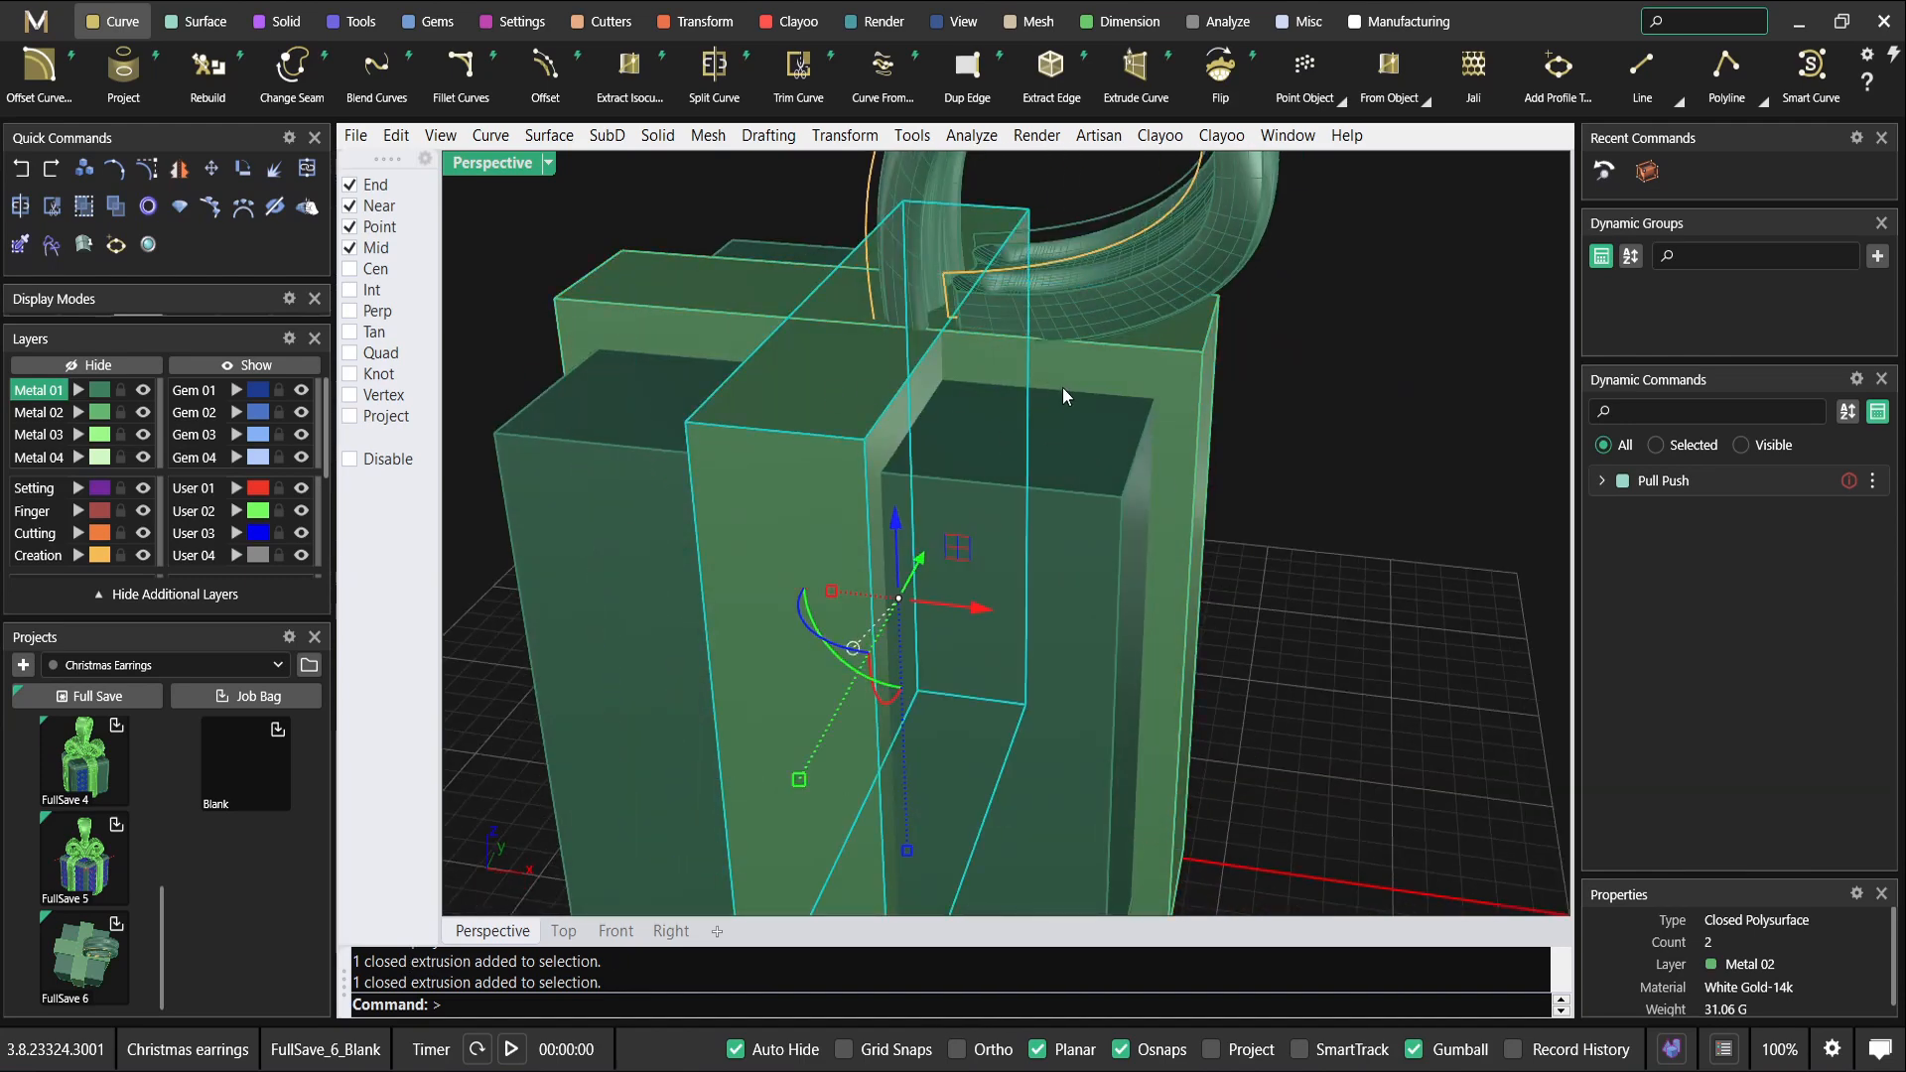
key(Delete)
Isolate the remaining flat ribbon block by hiding the gift box, bow loop and other objects.
right_drag(1152, 381, 933, 449)
click(114, 376)
right_drag(1080, 412, 1048, 476)
click(896, 391)
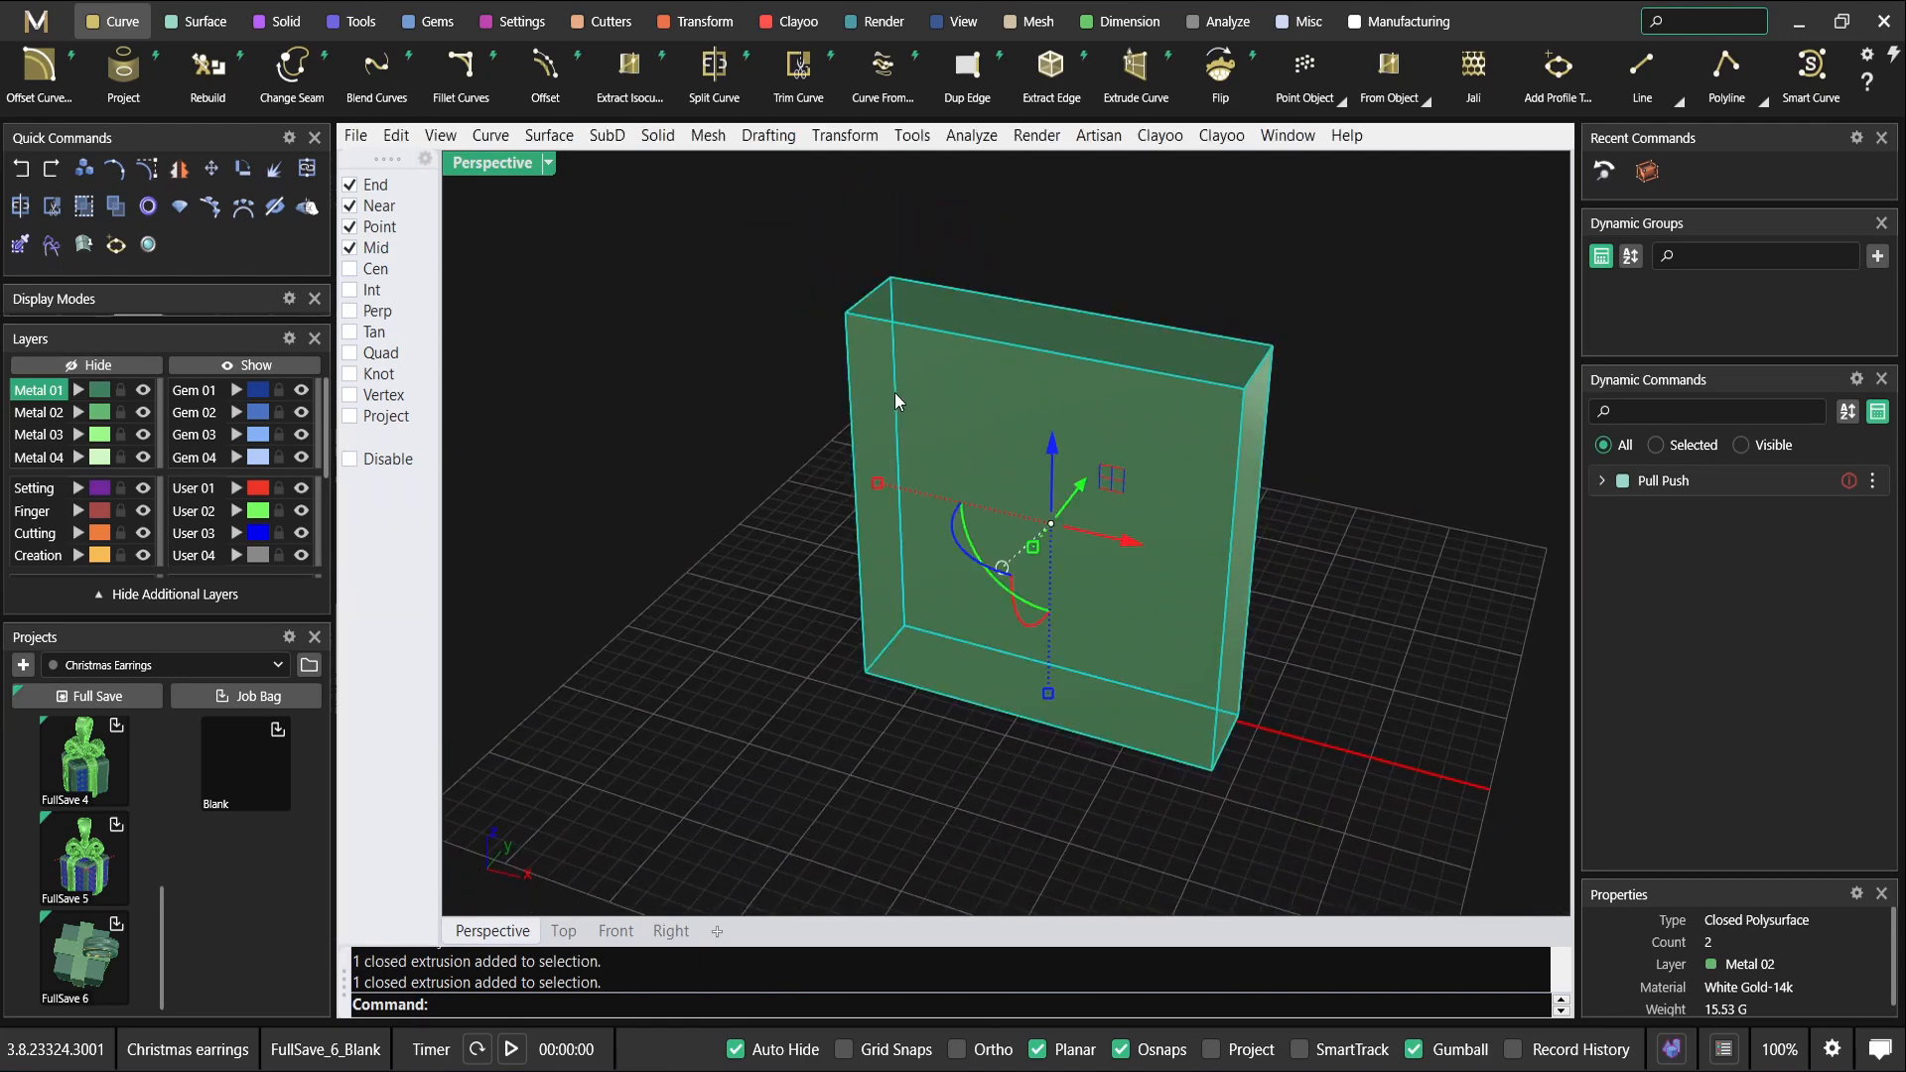
click(828, 266)
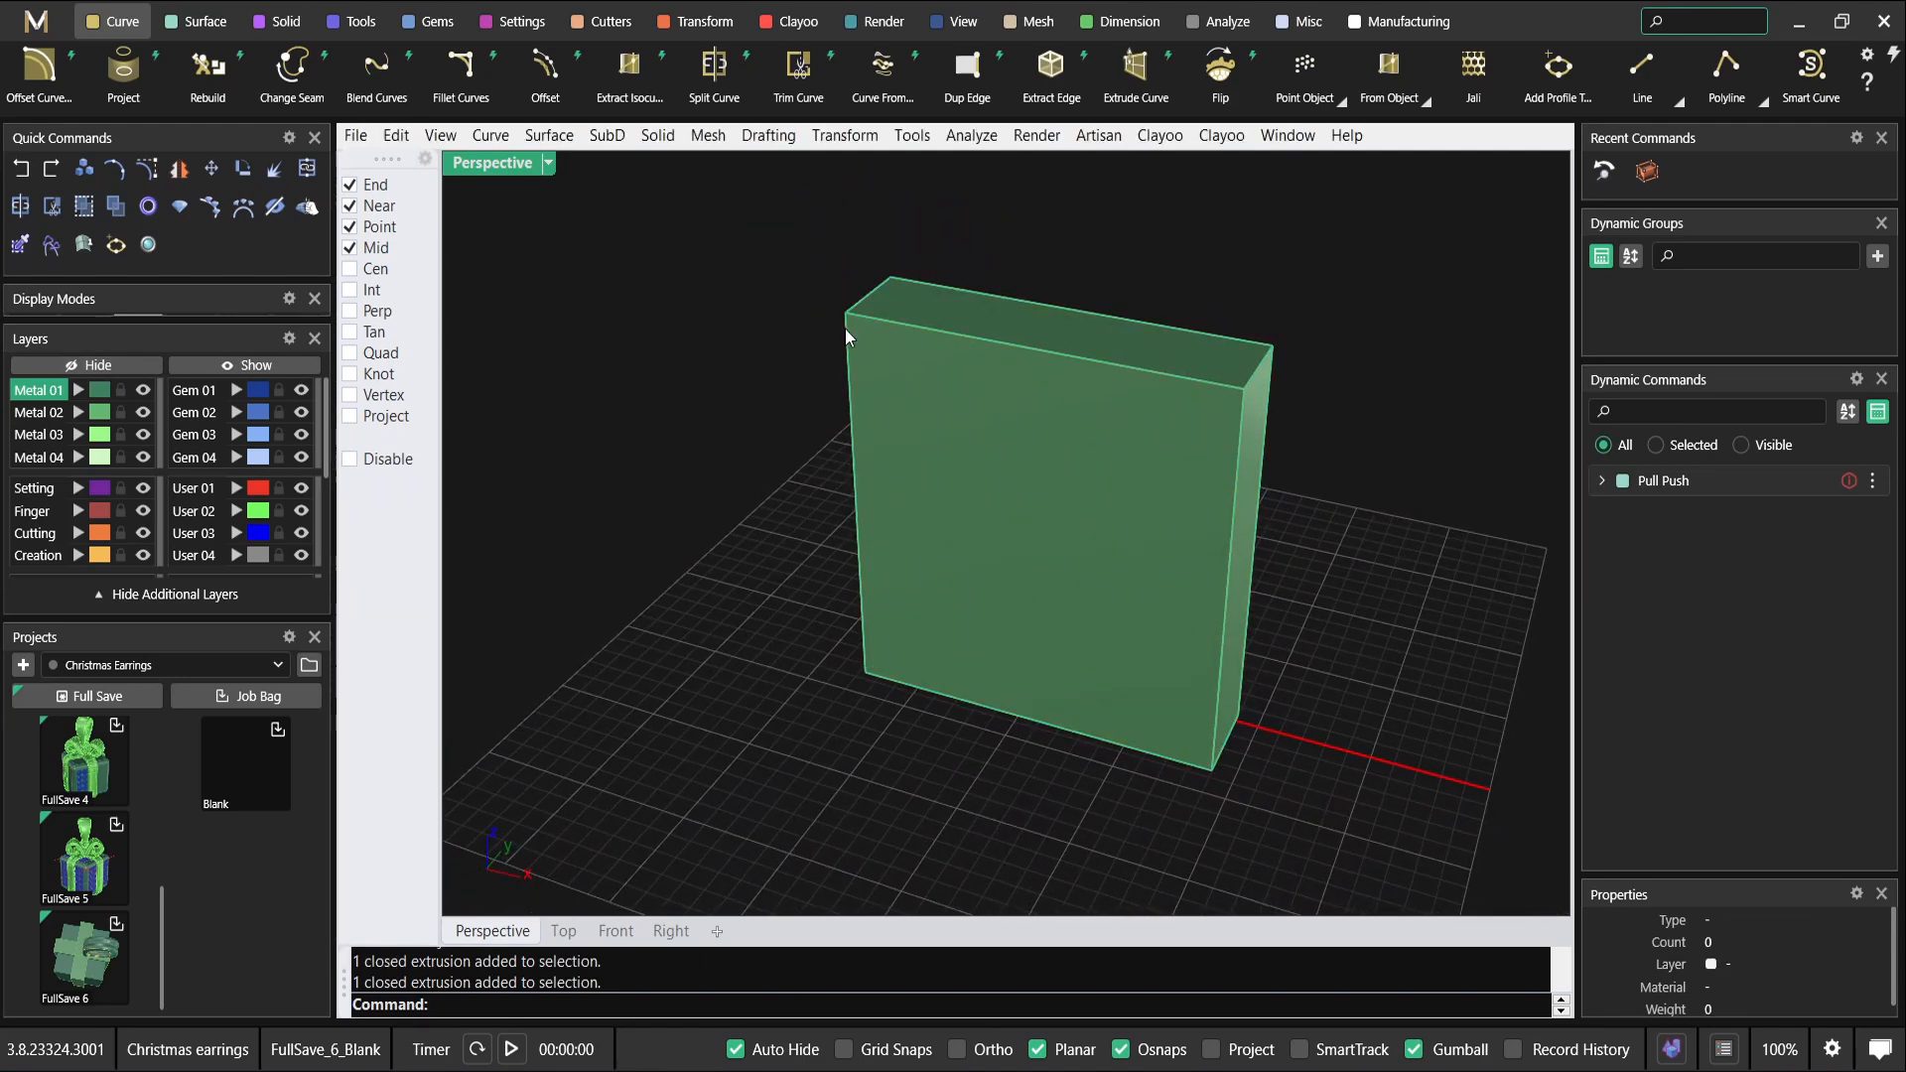
right_drag(512, 176, 1153, 428)
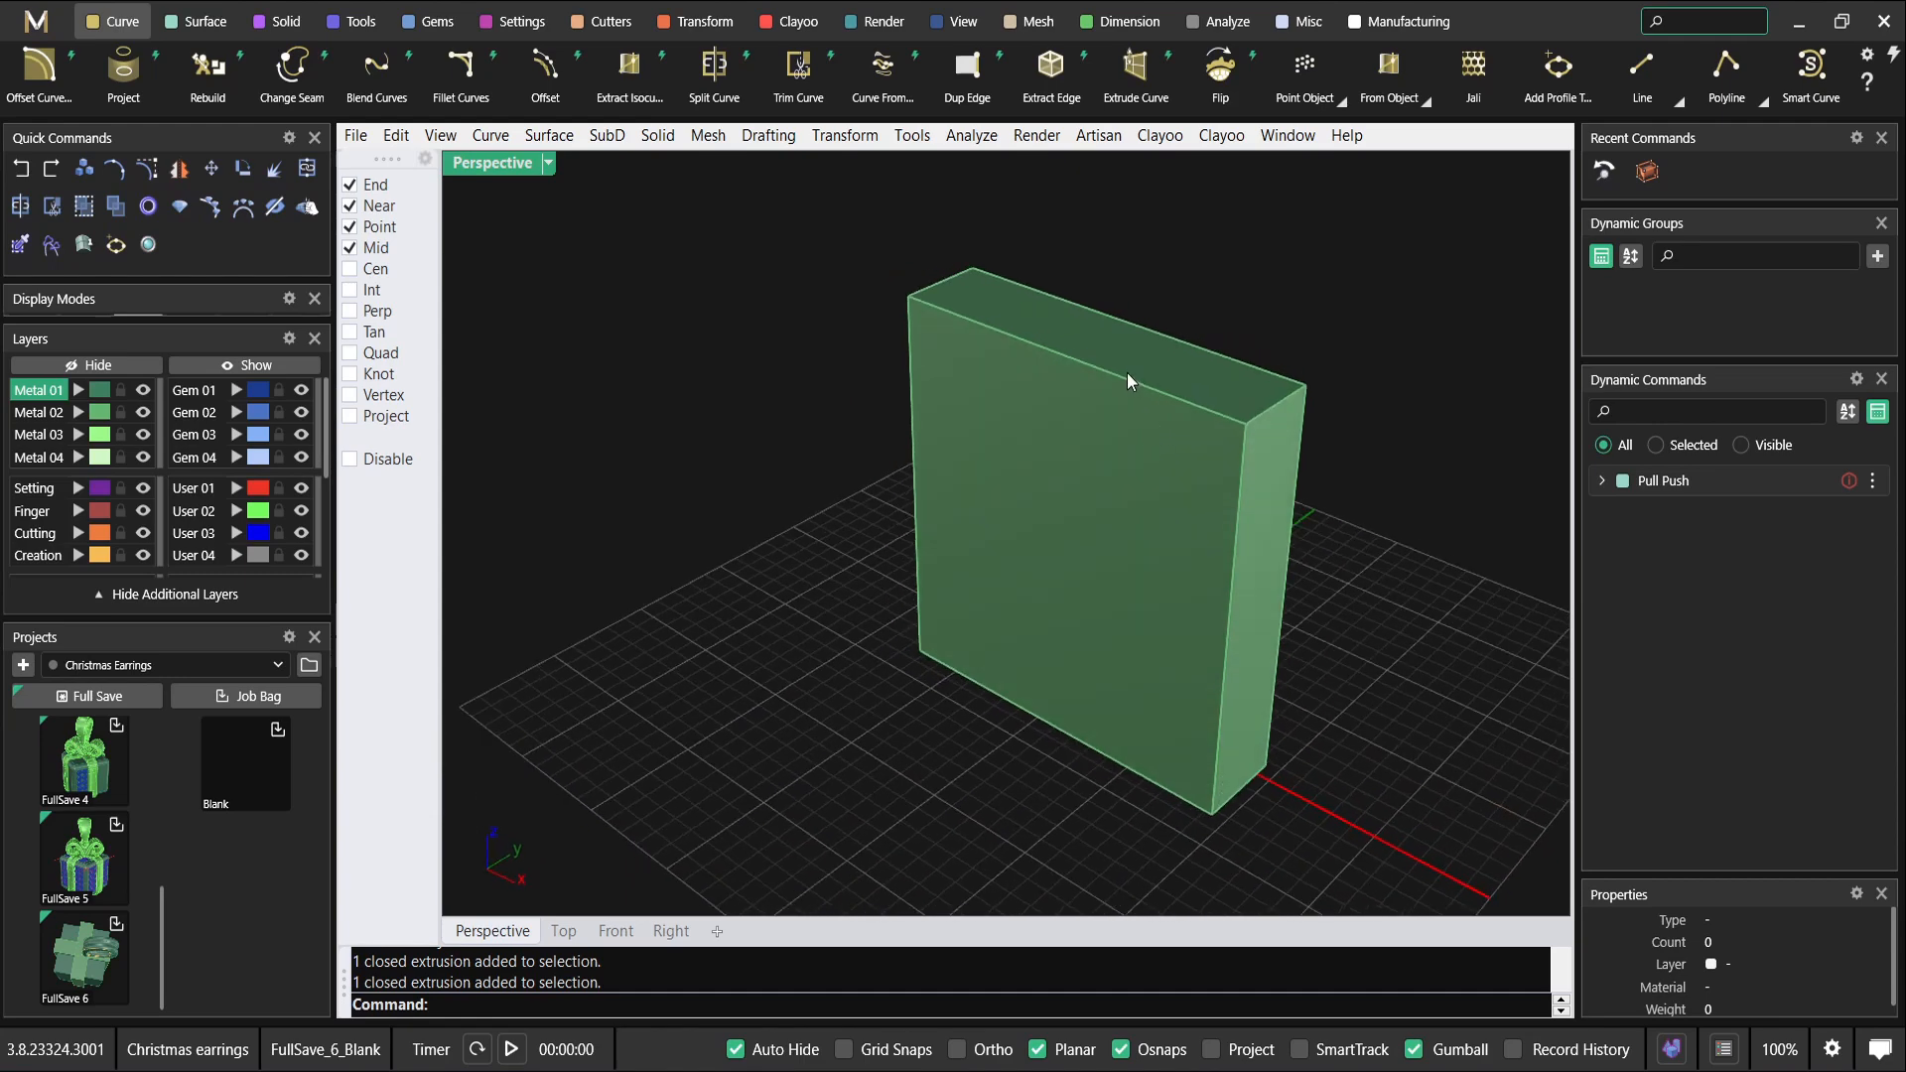
right_drag(1257, 556, 1204, 548)
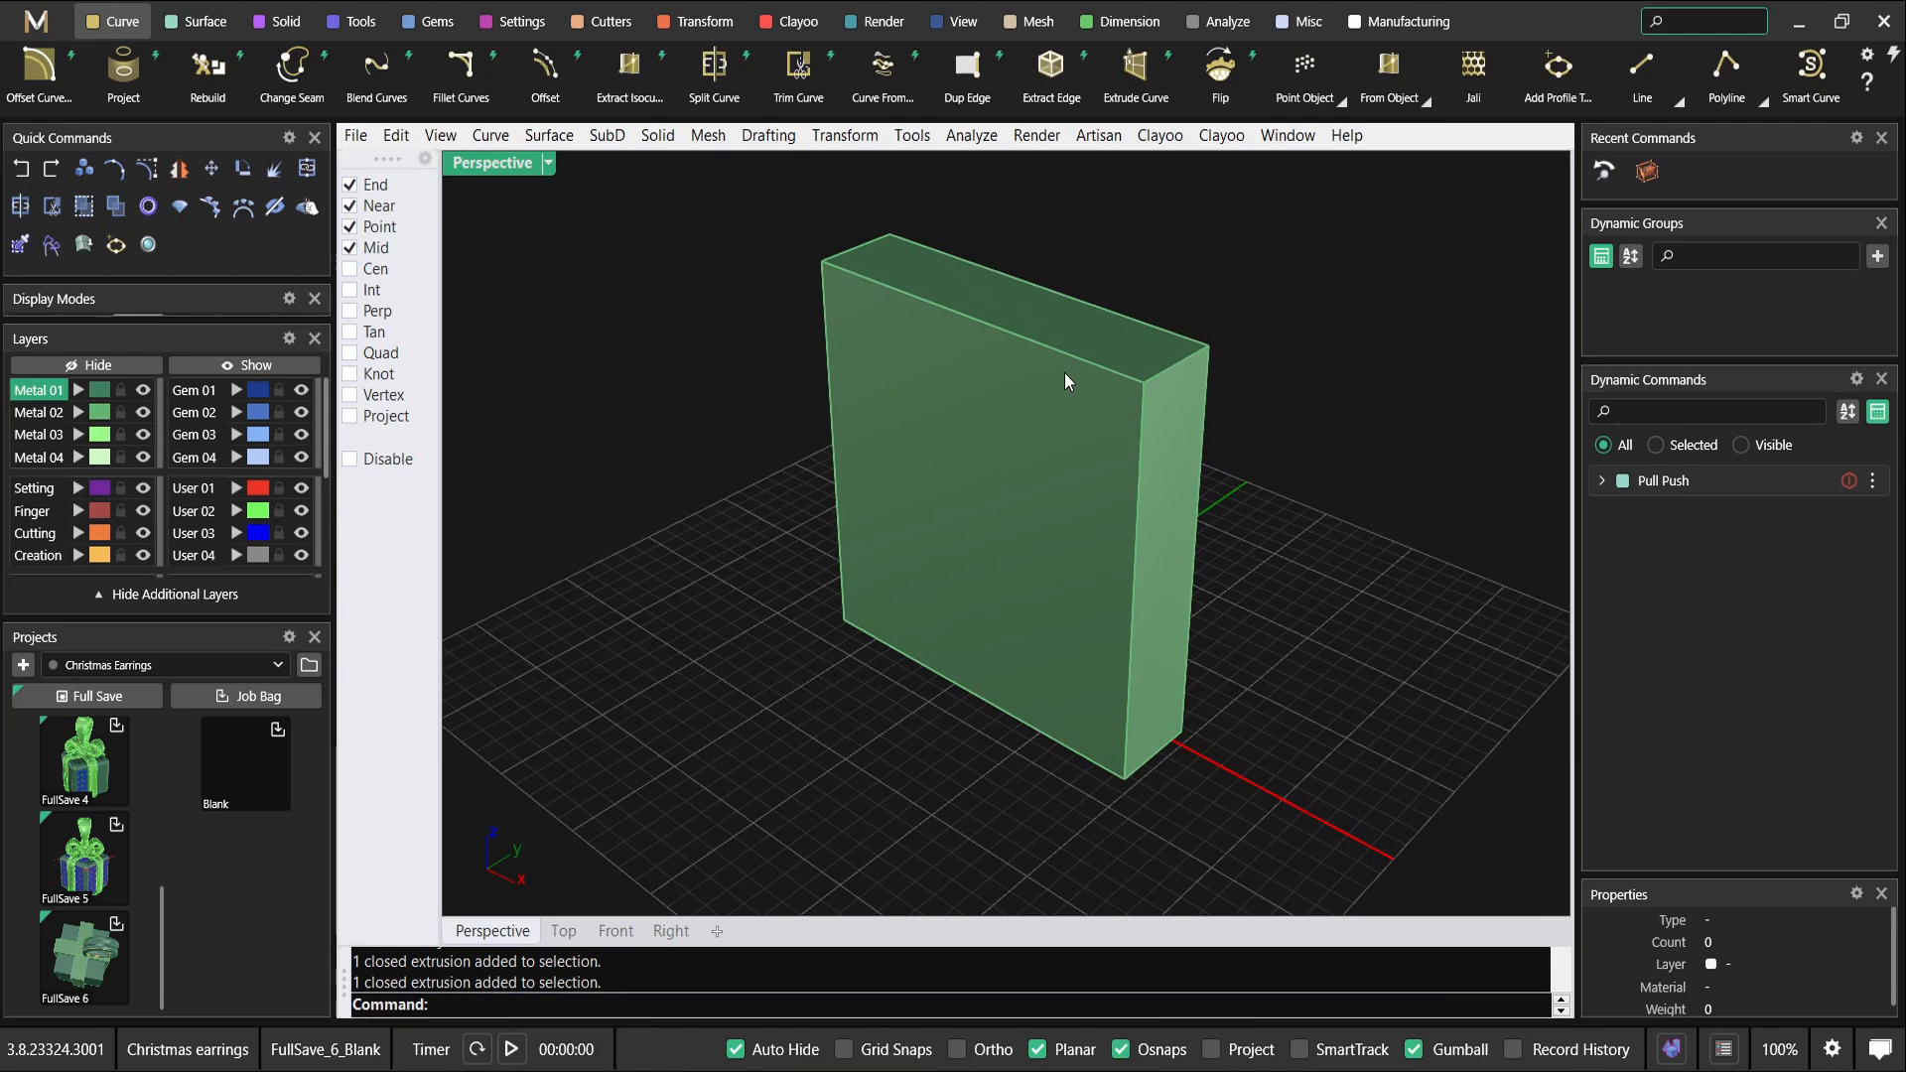
Draw a rounded rectangle in the Front view from corner to corner of the ribbon block, with arc corners of about 2.6 mm radius.
double_click(497, 163)
click(614, 585)
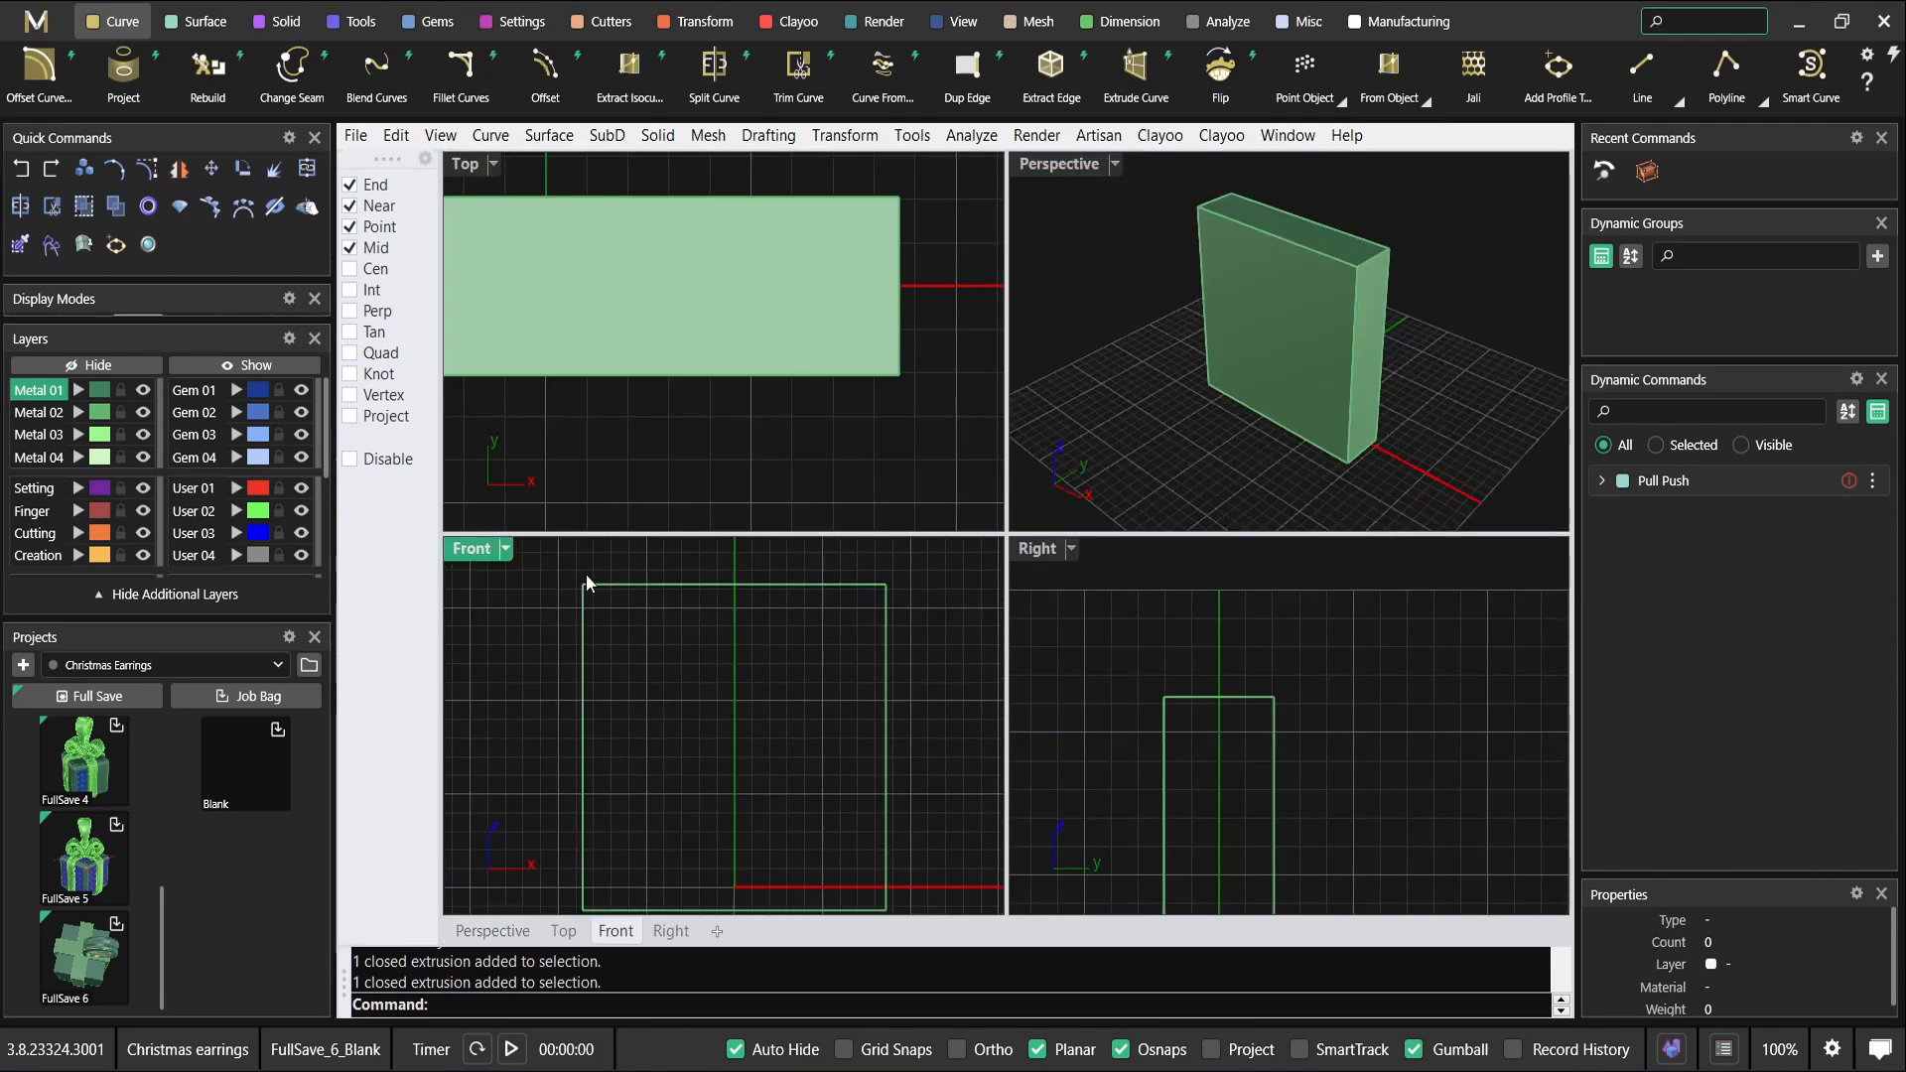
double_click(474, 556)
scroll(1021, 522, down, 3)
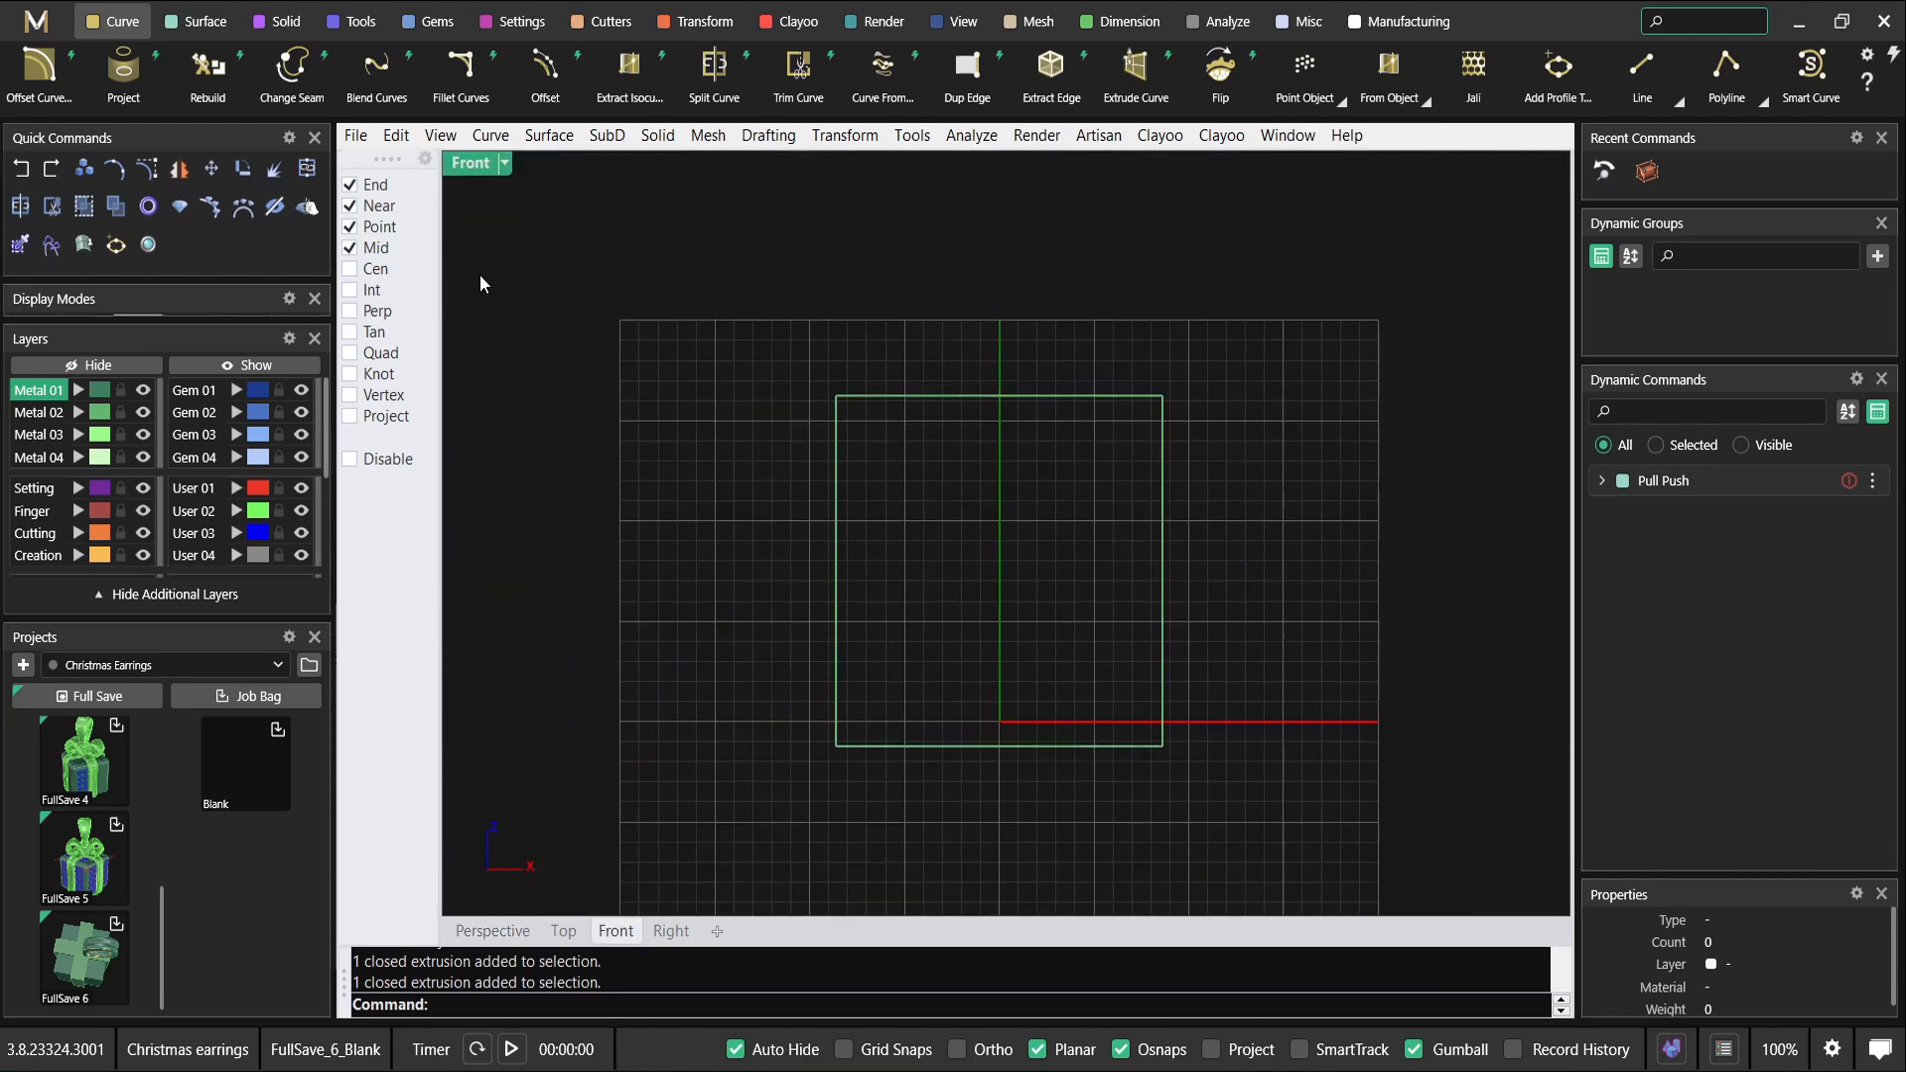
click(114, 27)
scroll(1617, 109, down, 3)
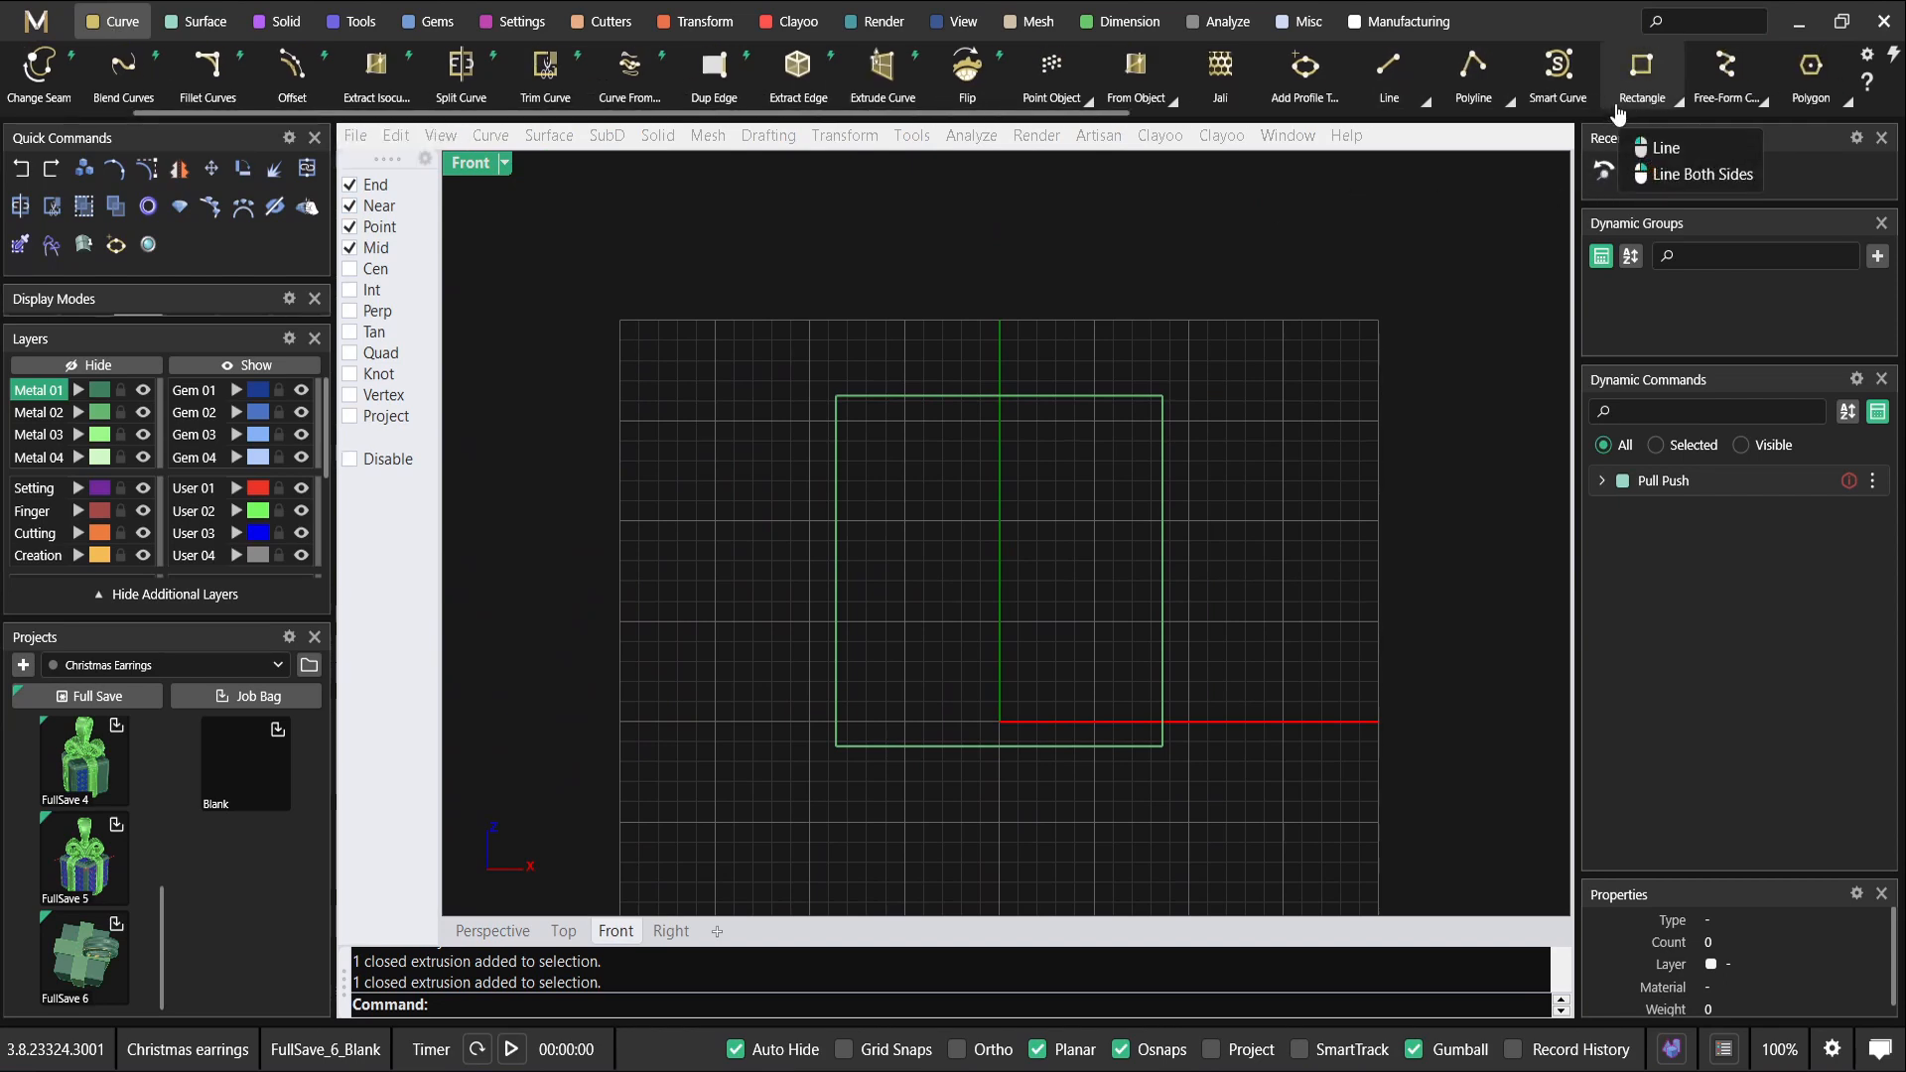
click(1641, 65)
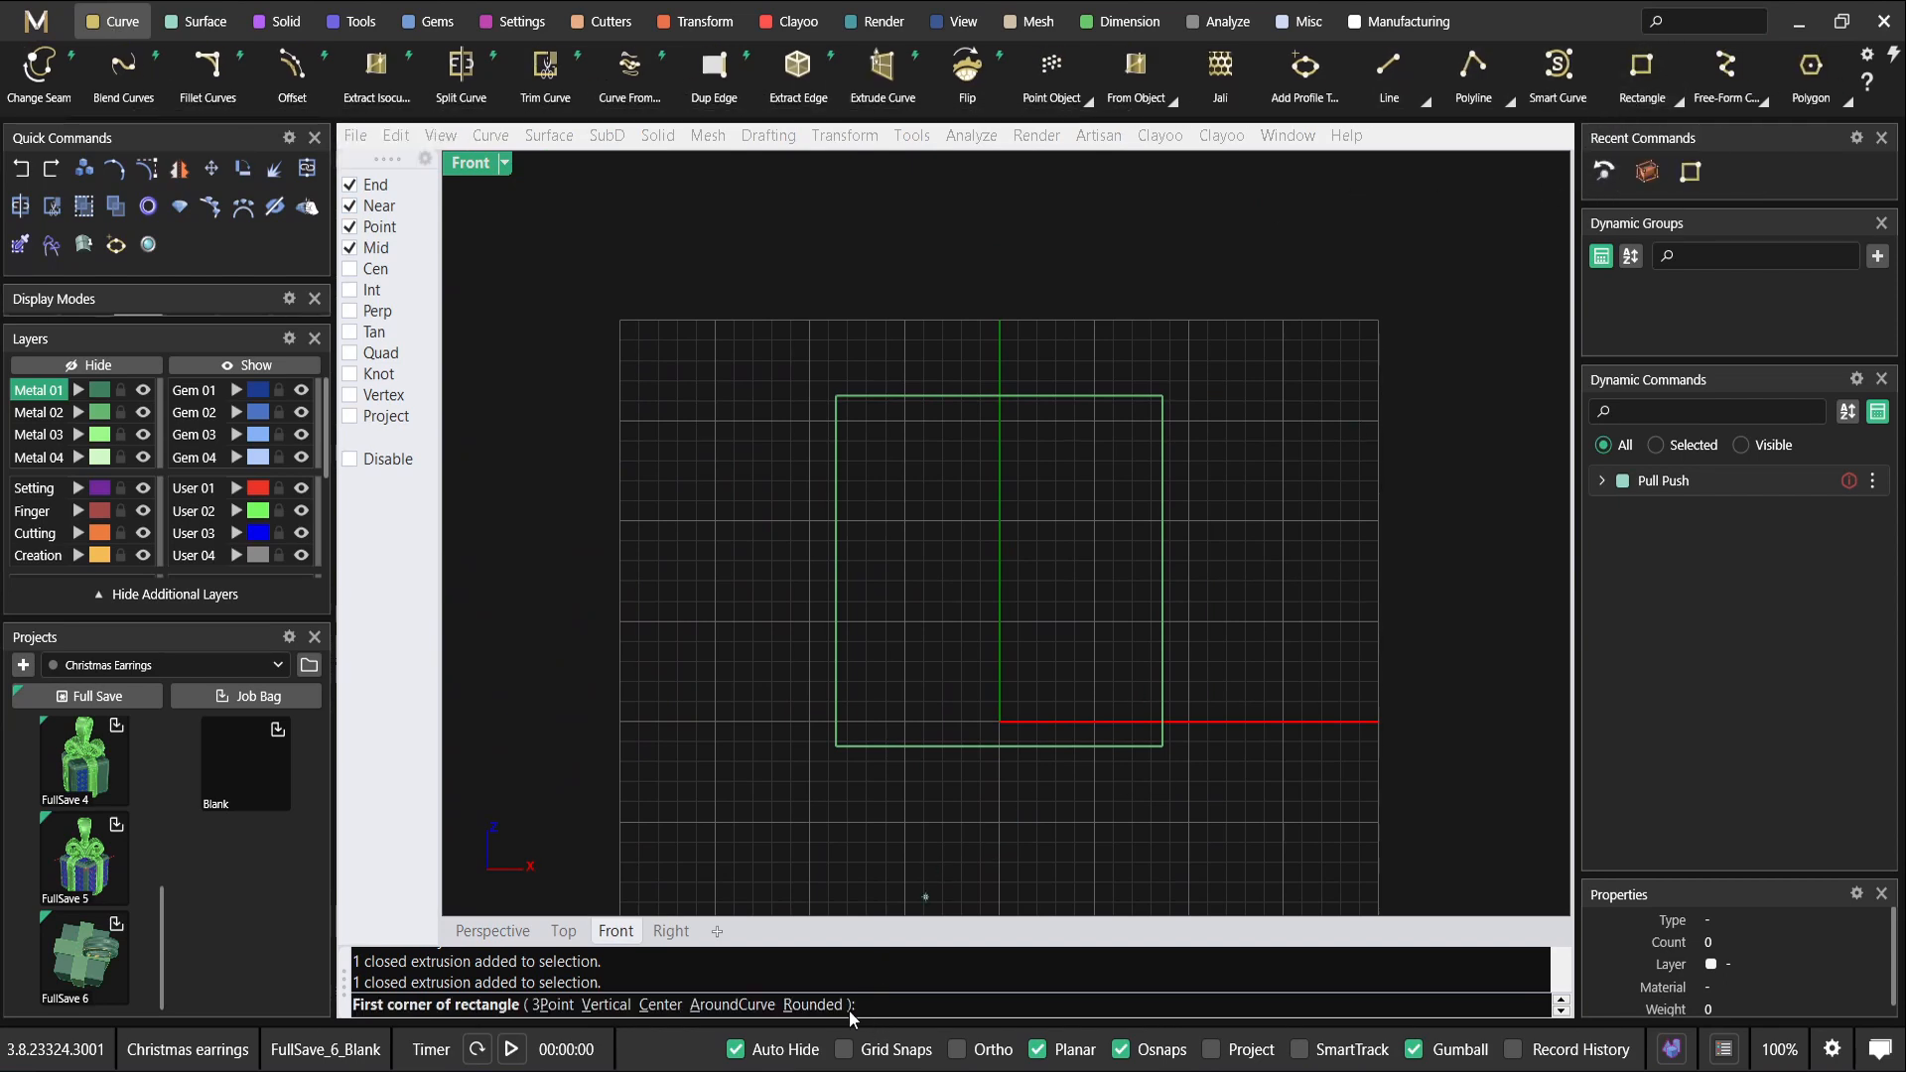
click(812, 1004)
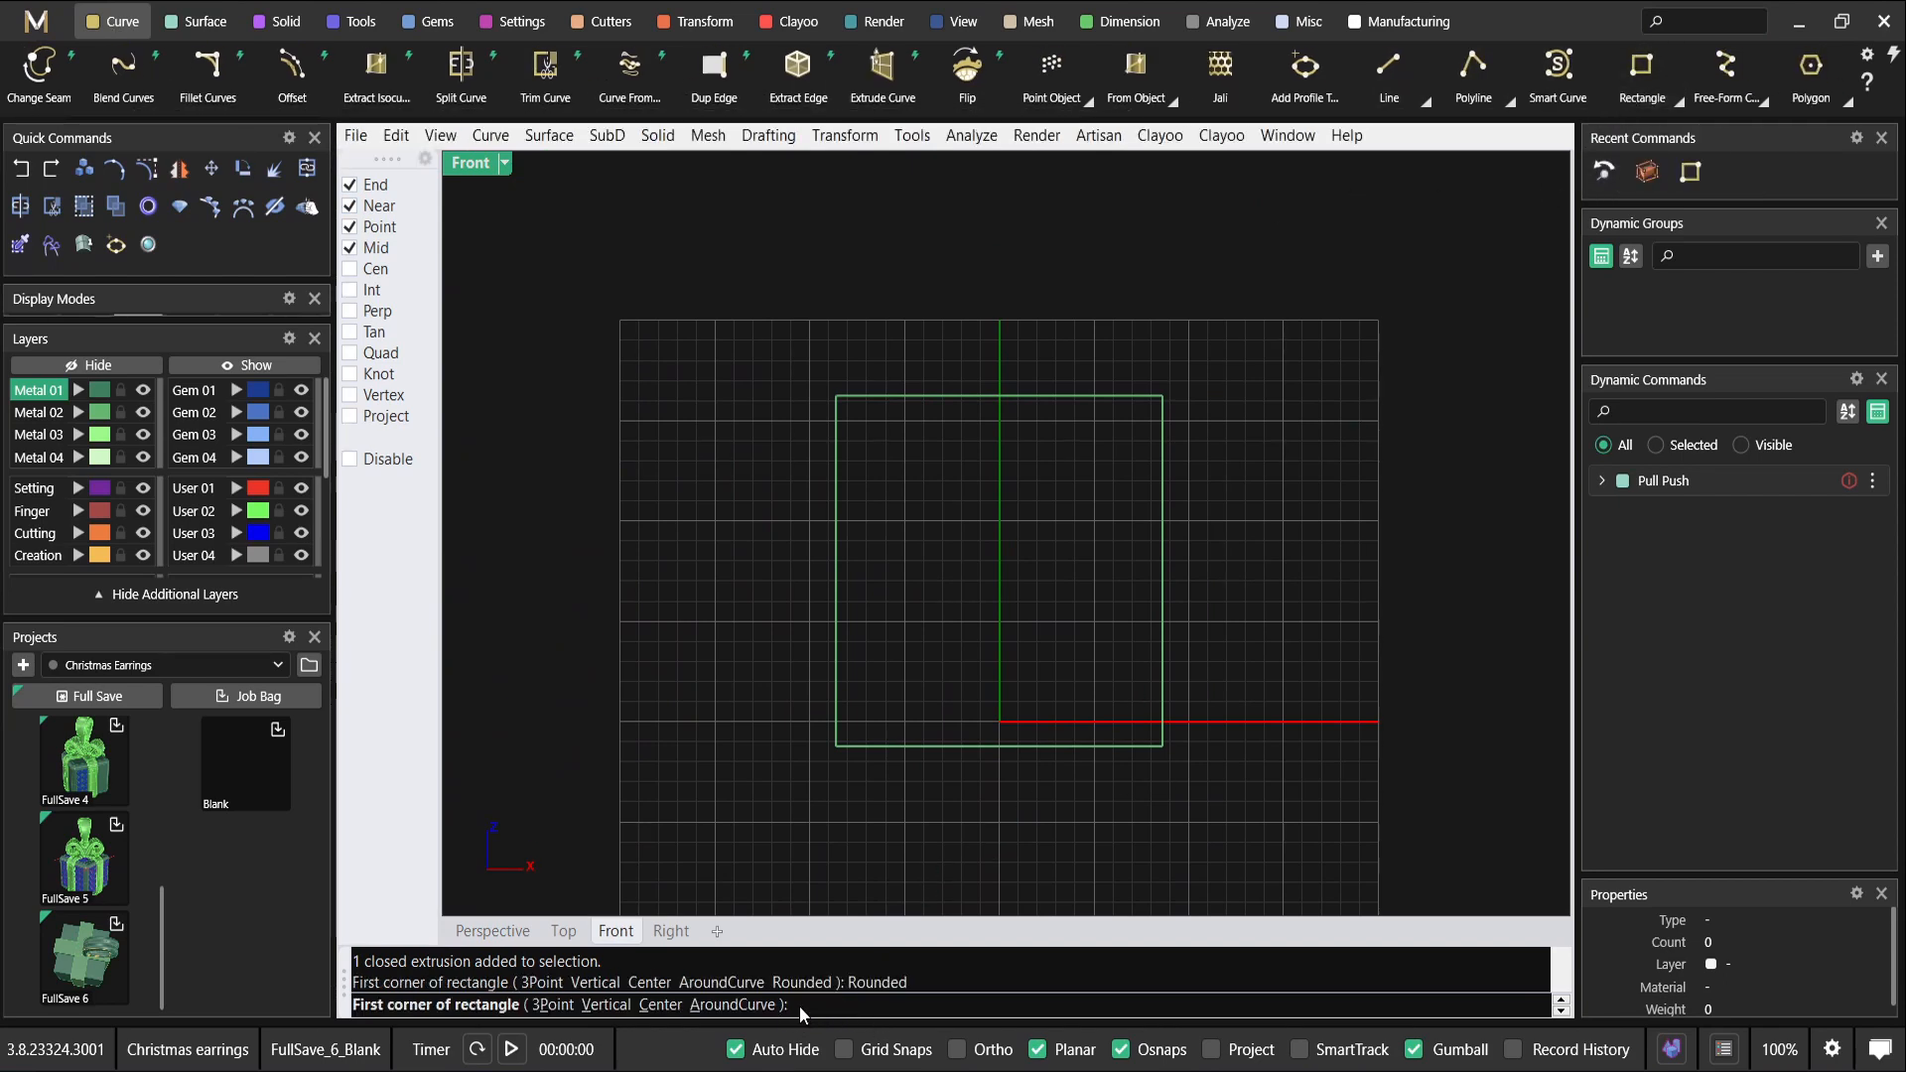
click(837, 405)
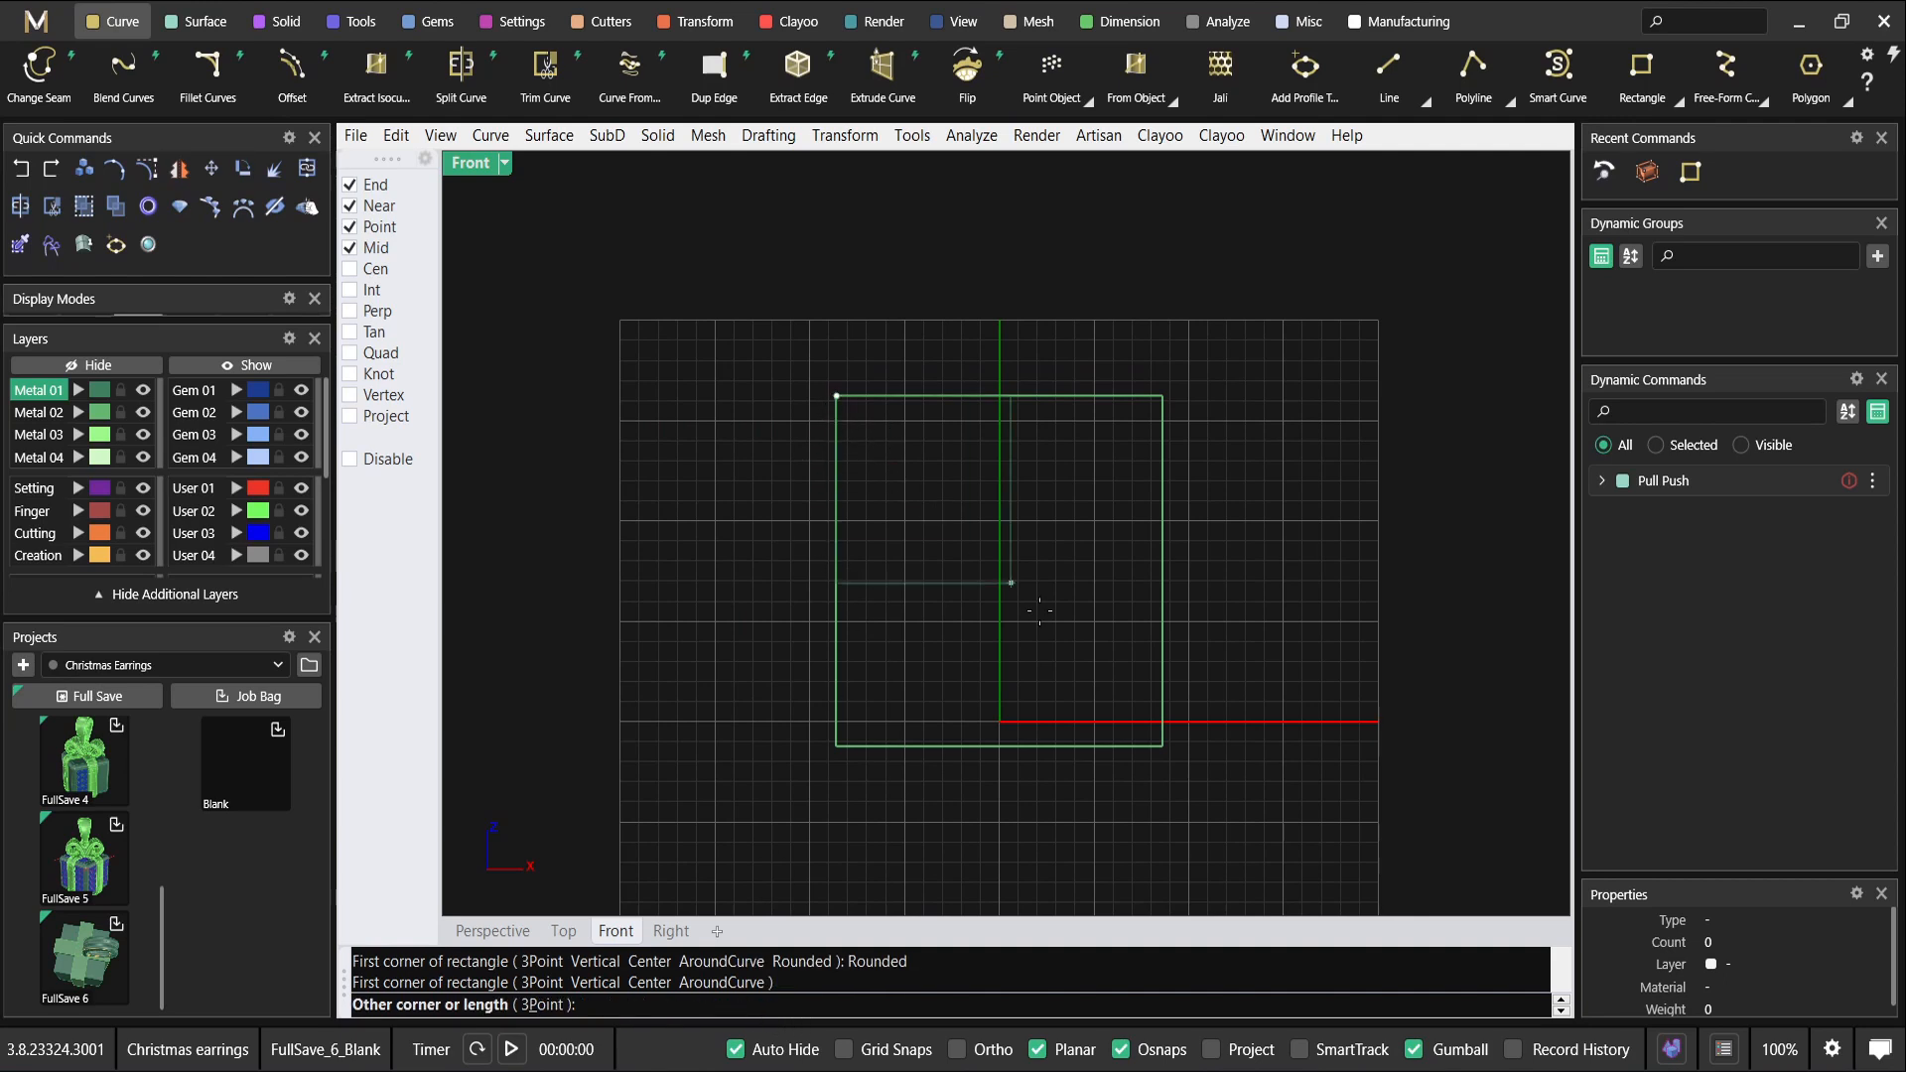
click(1163, 746)
scroll(1157, 739, up, 4)
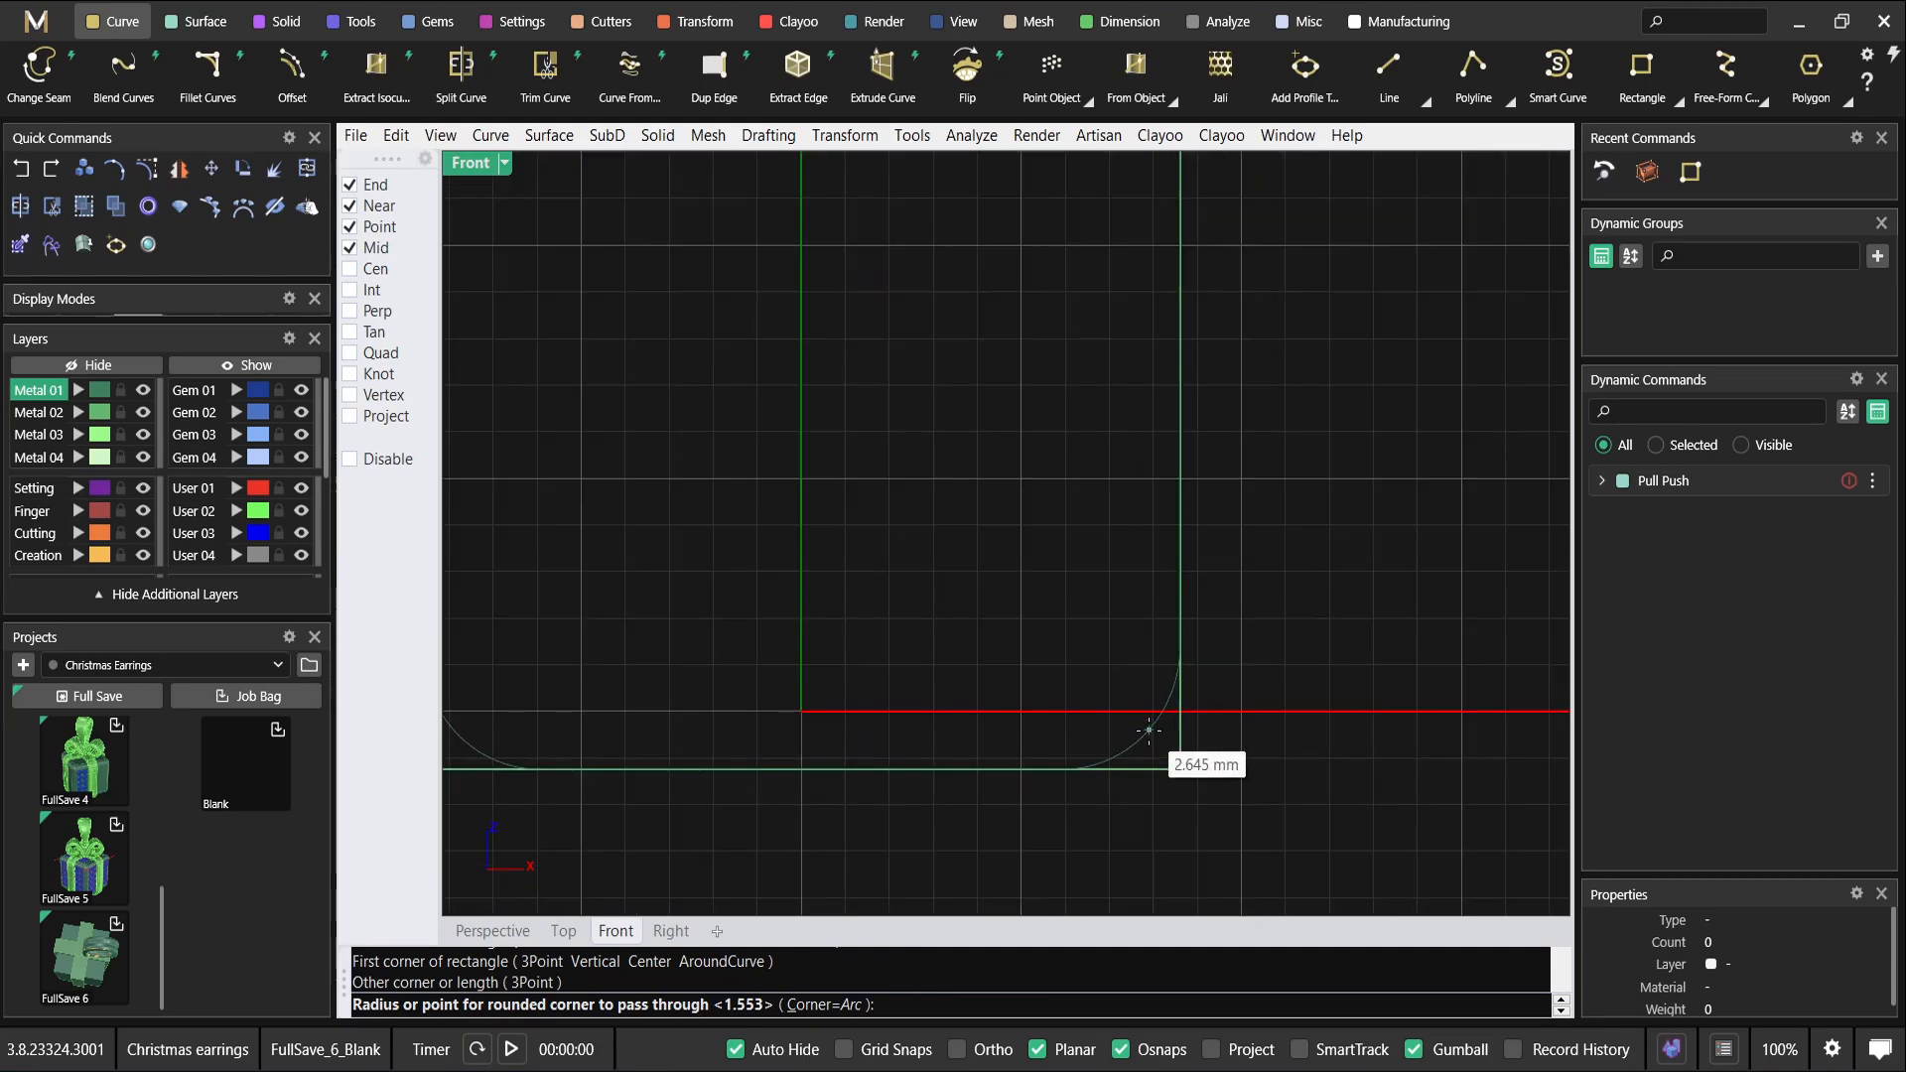
click(1149, 730)
scroll(1148, 729, down, 4)
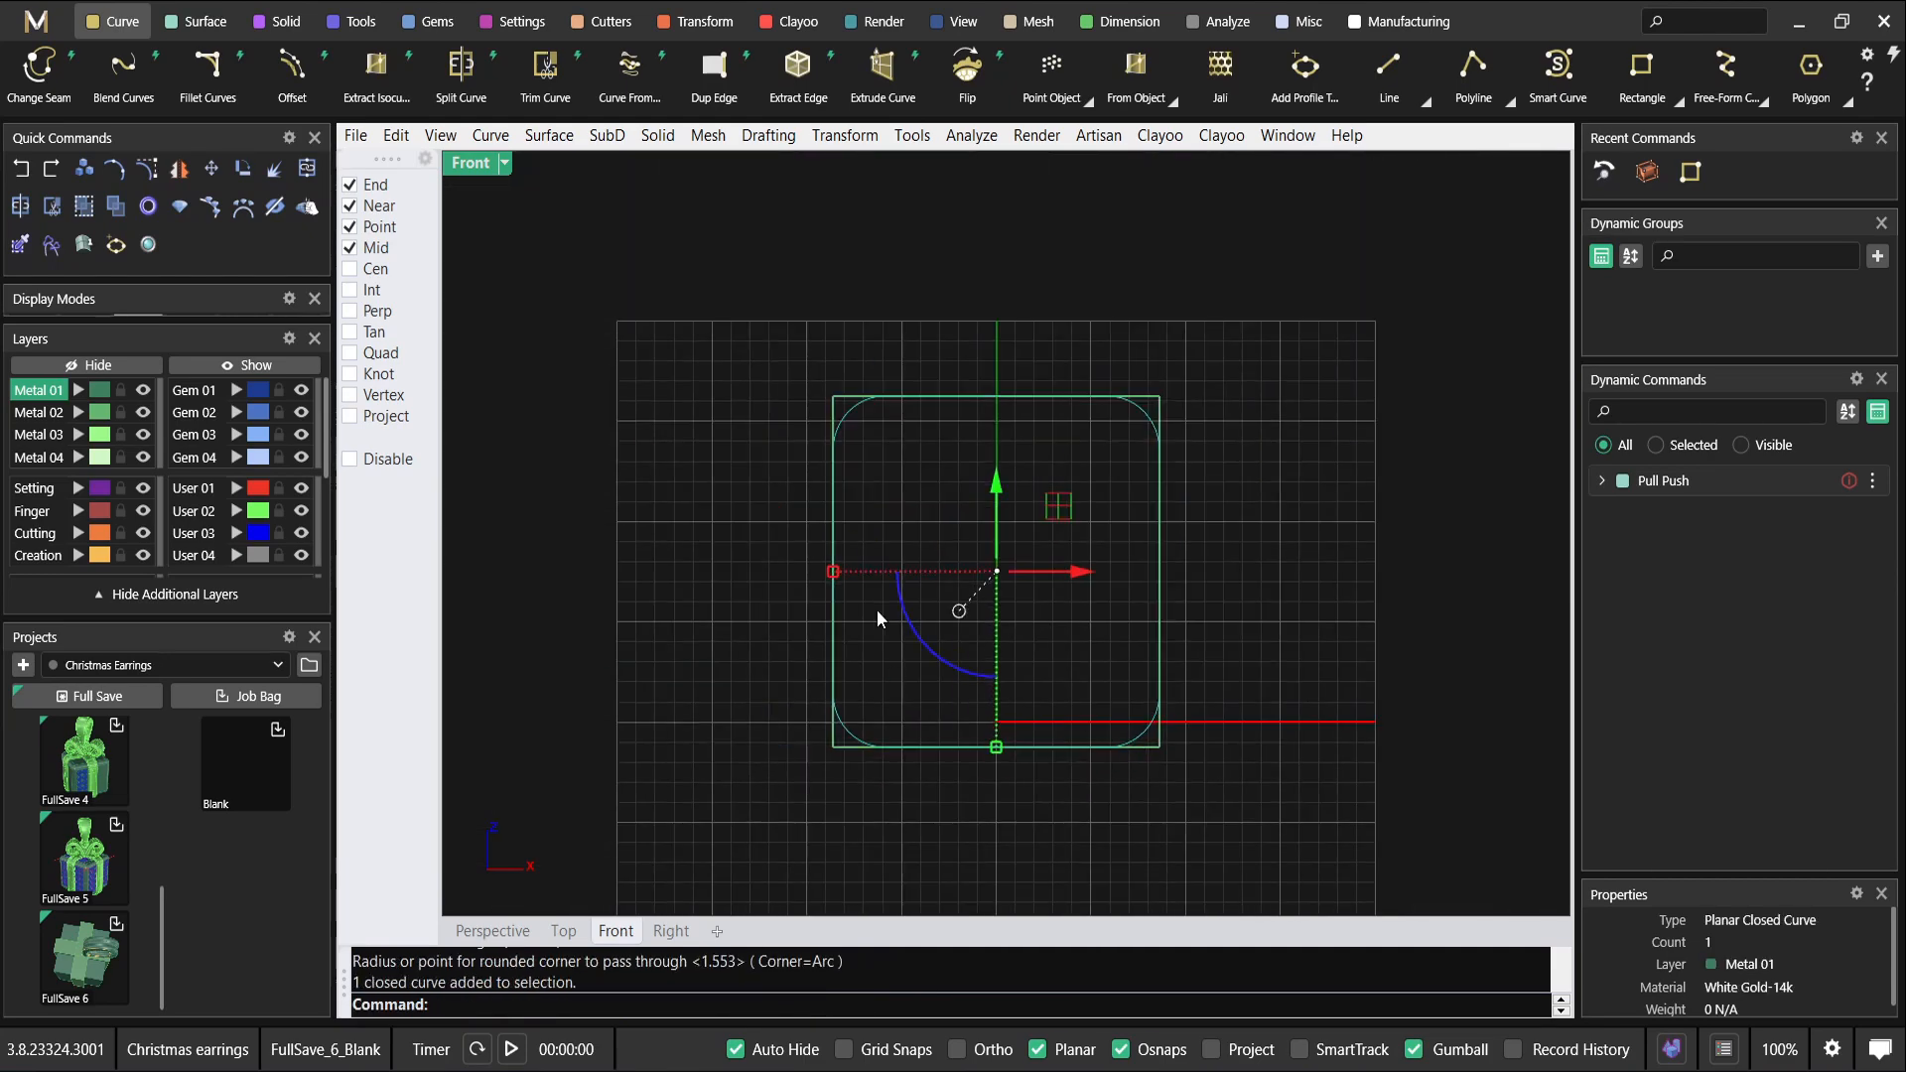
Copy the rounded rectangle from the ribbon block's front corner to its back corner, and delete the block.
double_click(496, 162)
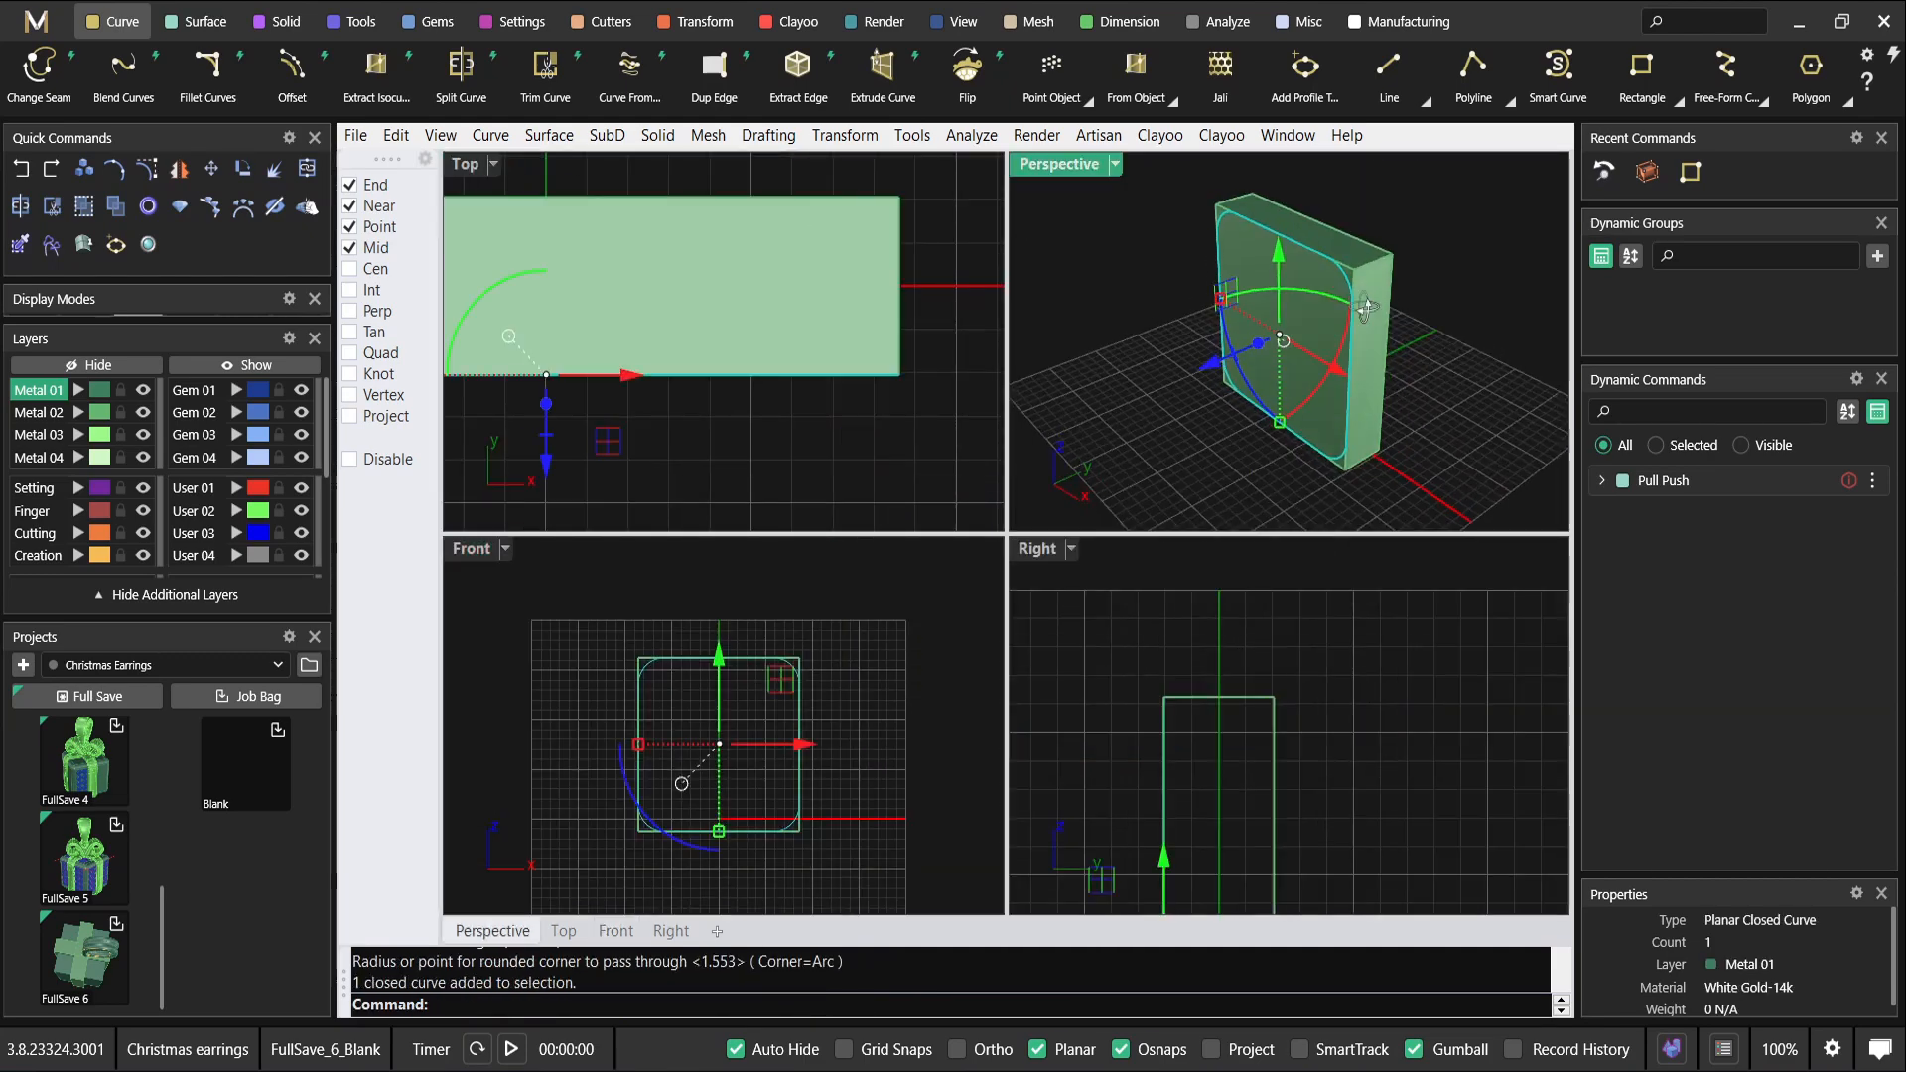
double_click(1055, 163)
shift+right_drag(1064, 333, 926, 351)
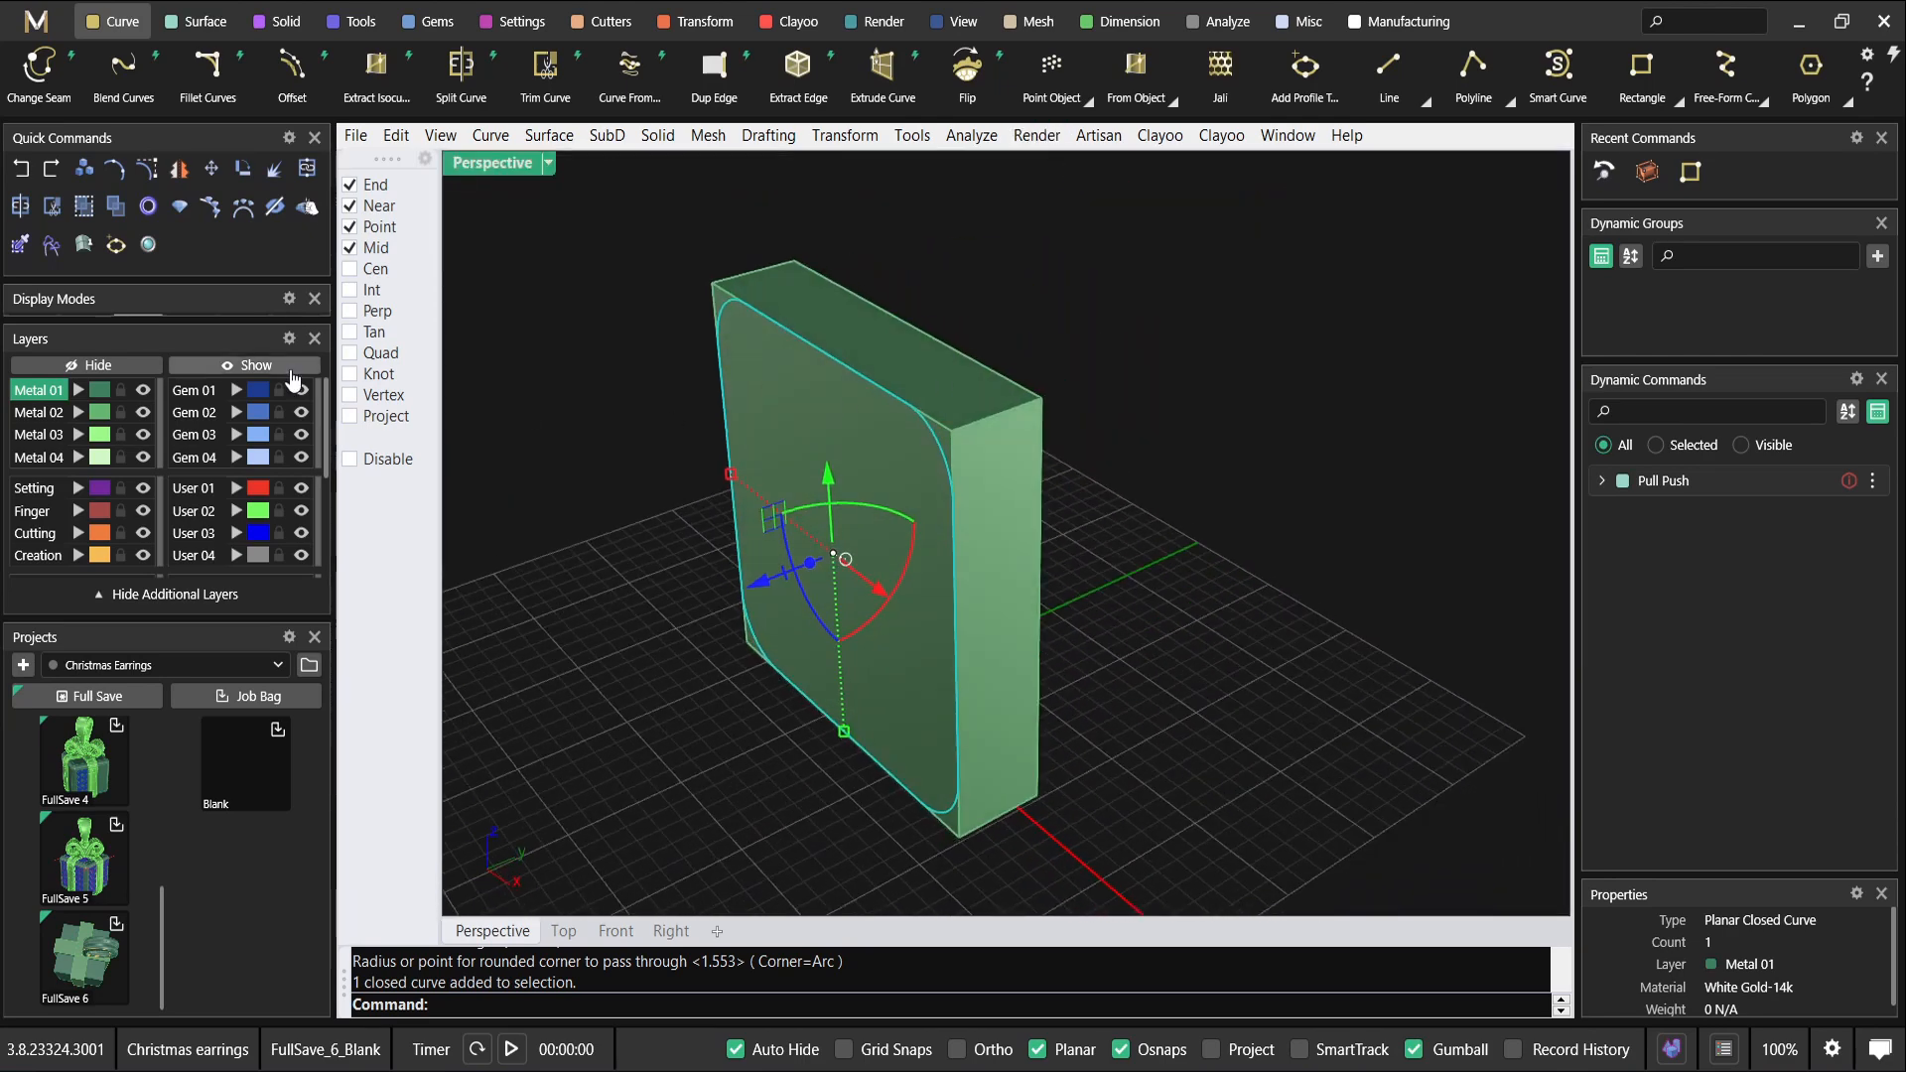
click(85, 169)
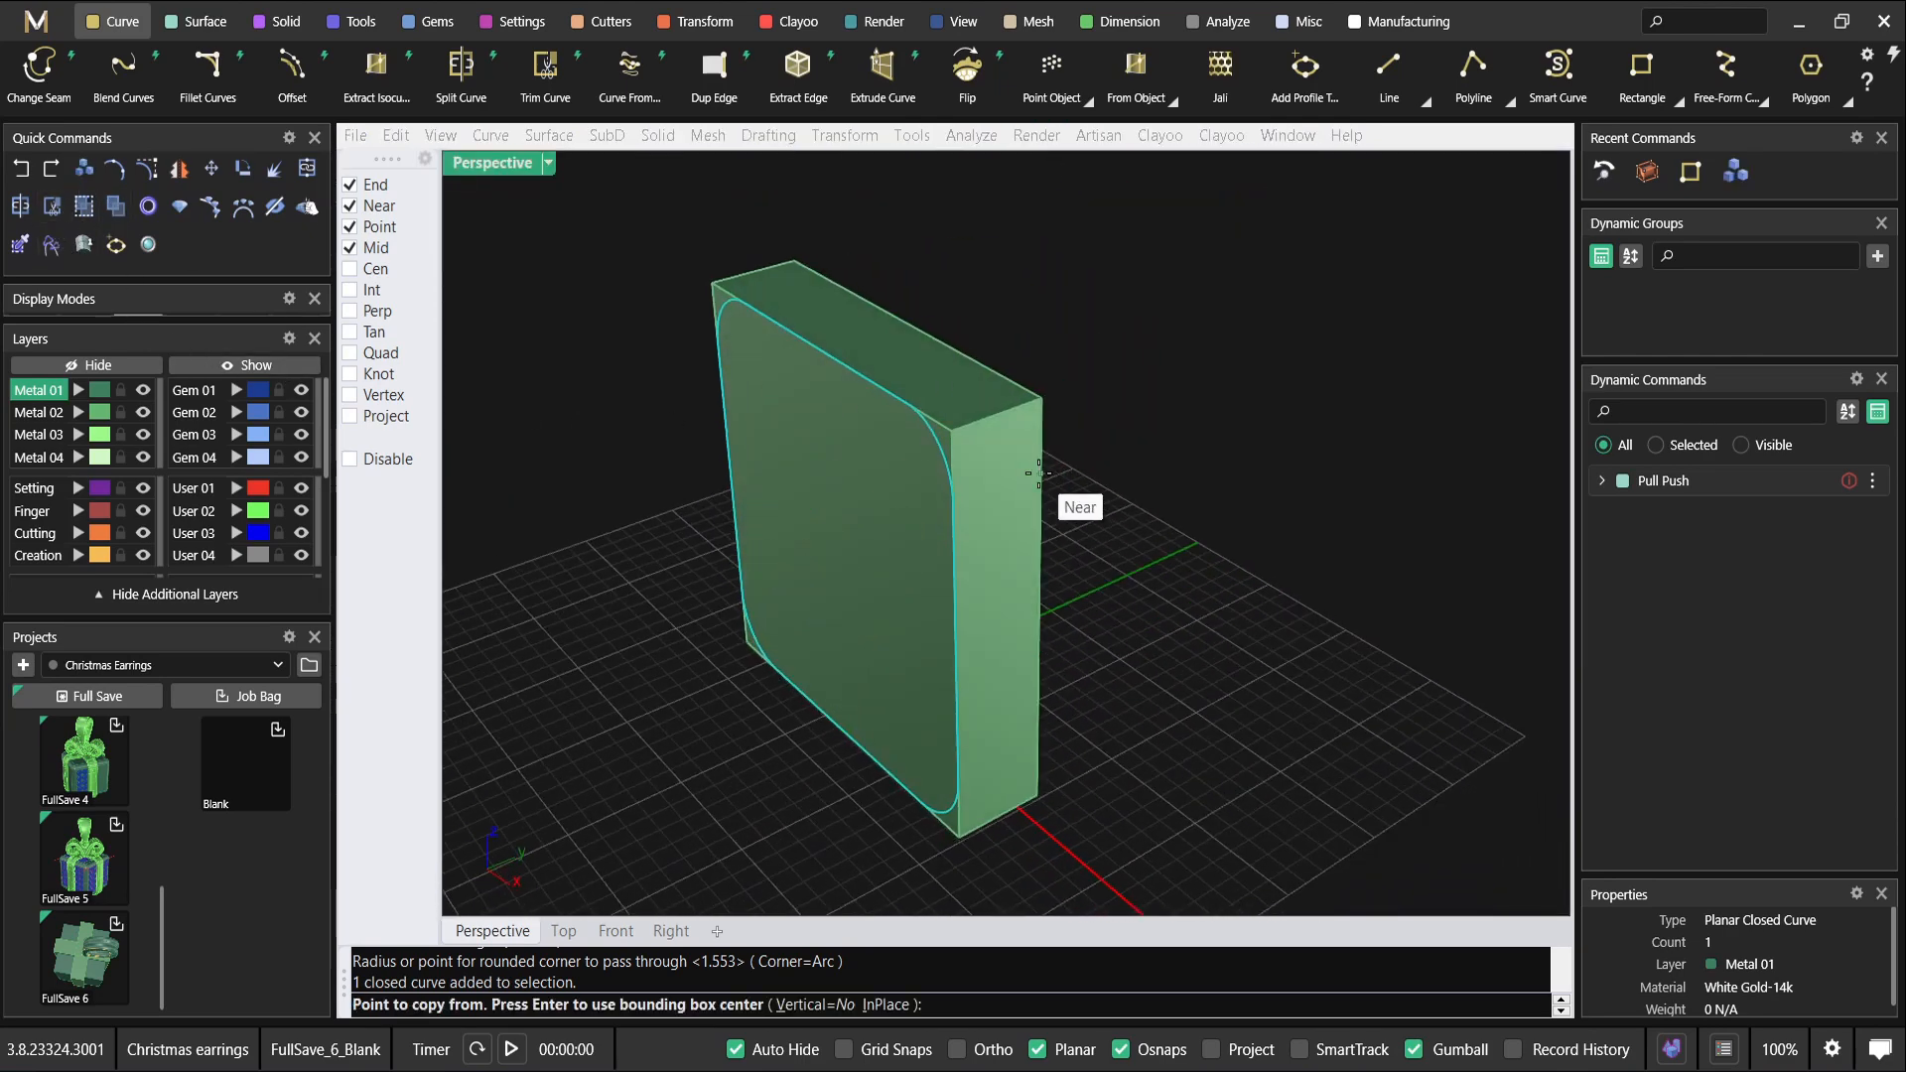
click(951, 430)
click(1040, 401)
key(Return)
click(1010, 432)
key(Delete)
Draw a straight line joining the midpoints of the two rounded rectangles' upper edges.
right_drag(889, 457, 991, 373)
scroll(1087, 260, up, 4)
shift+right_drag(1045, 287, 1042, 398)
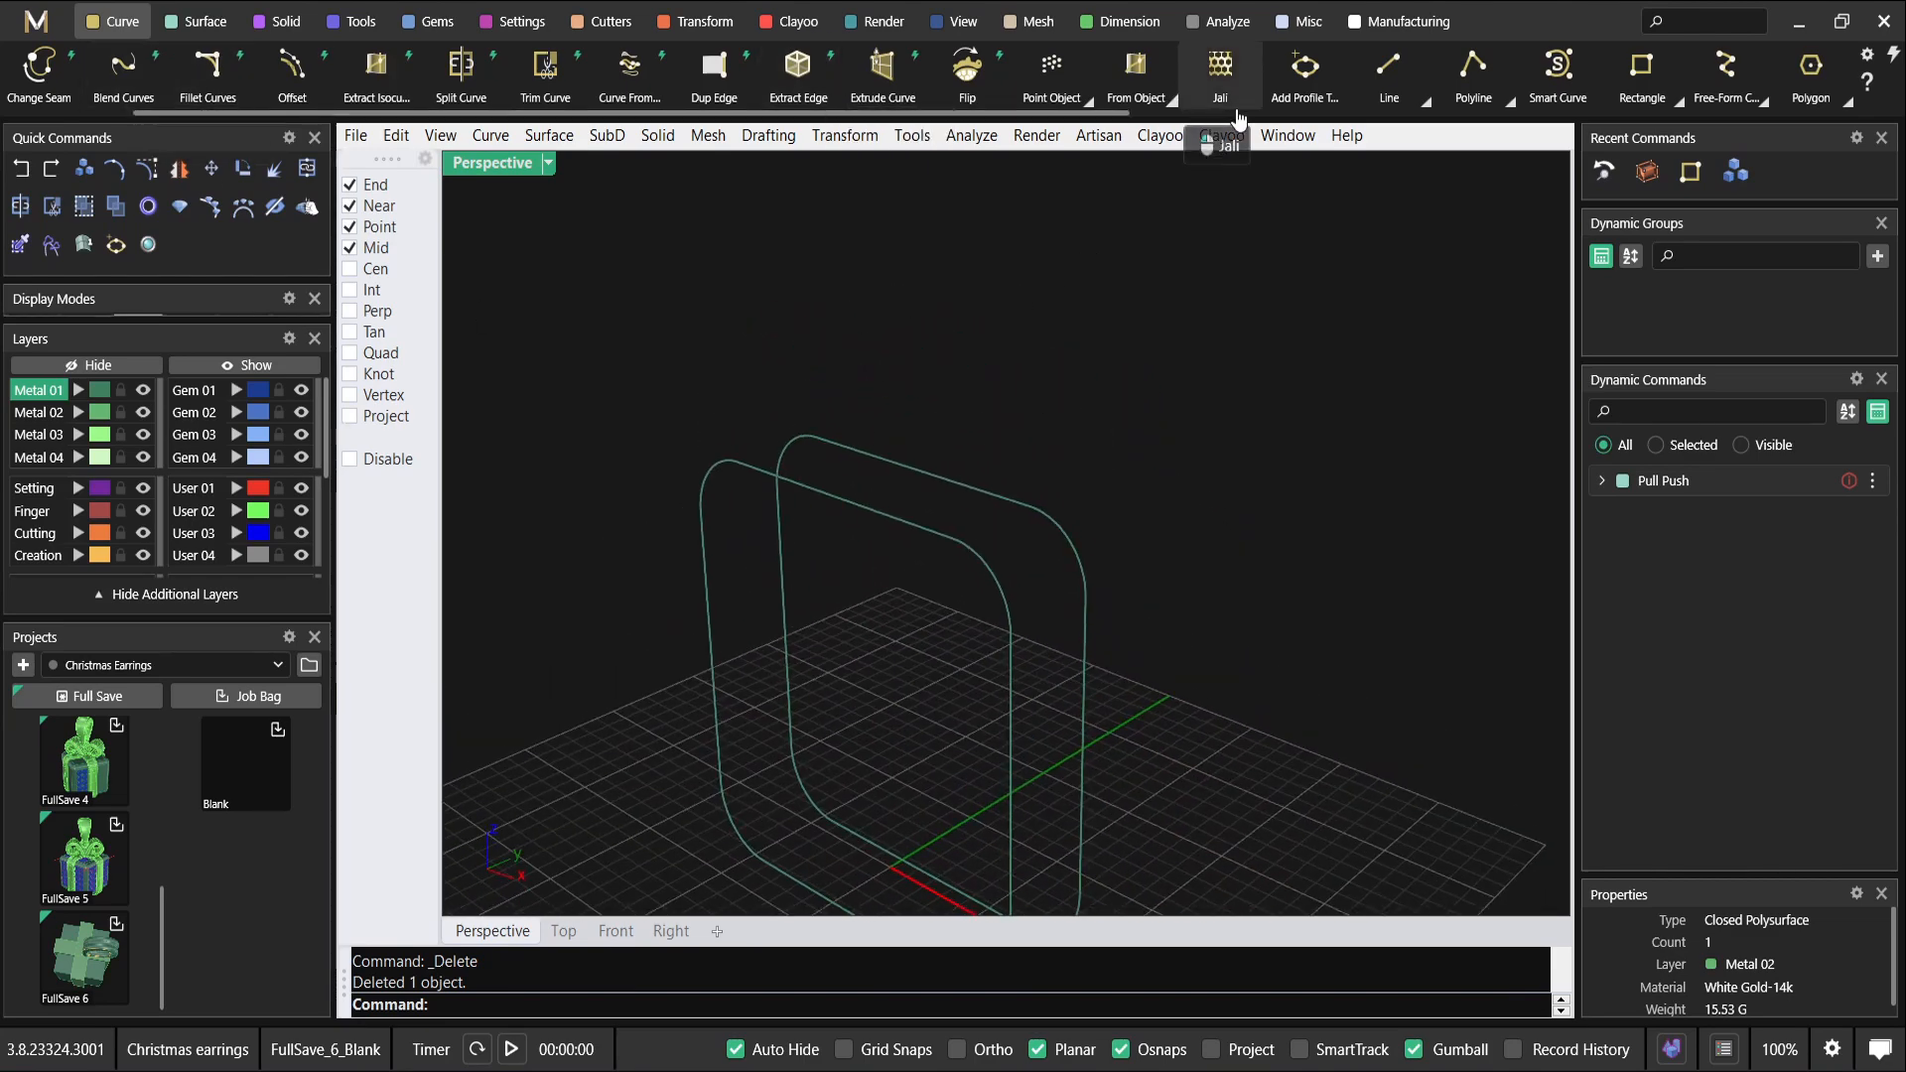
click(1389, 68)
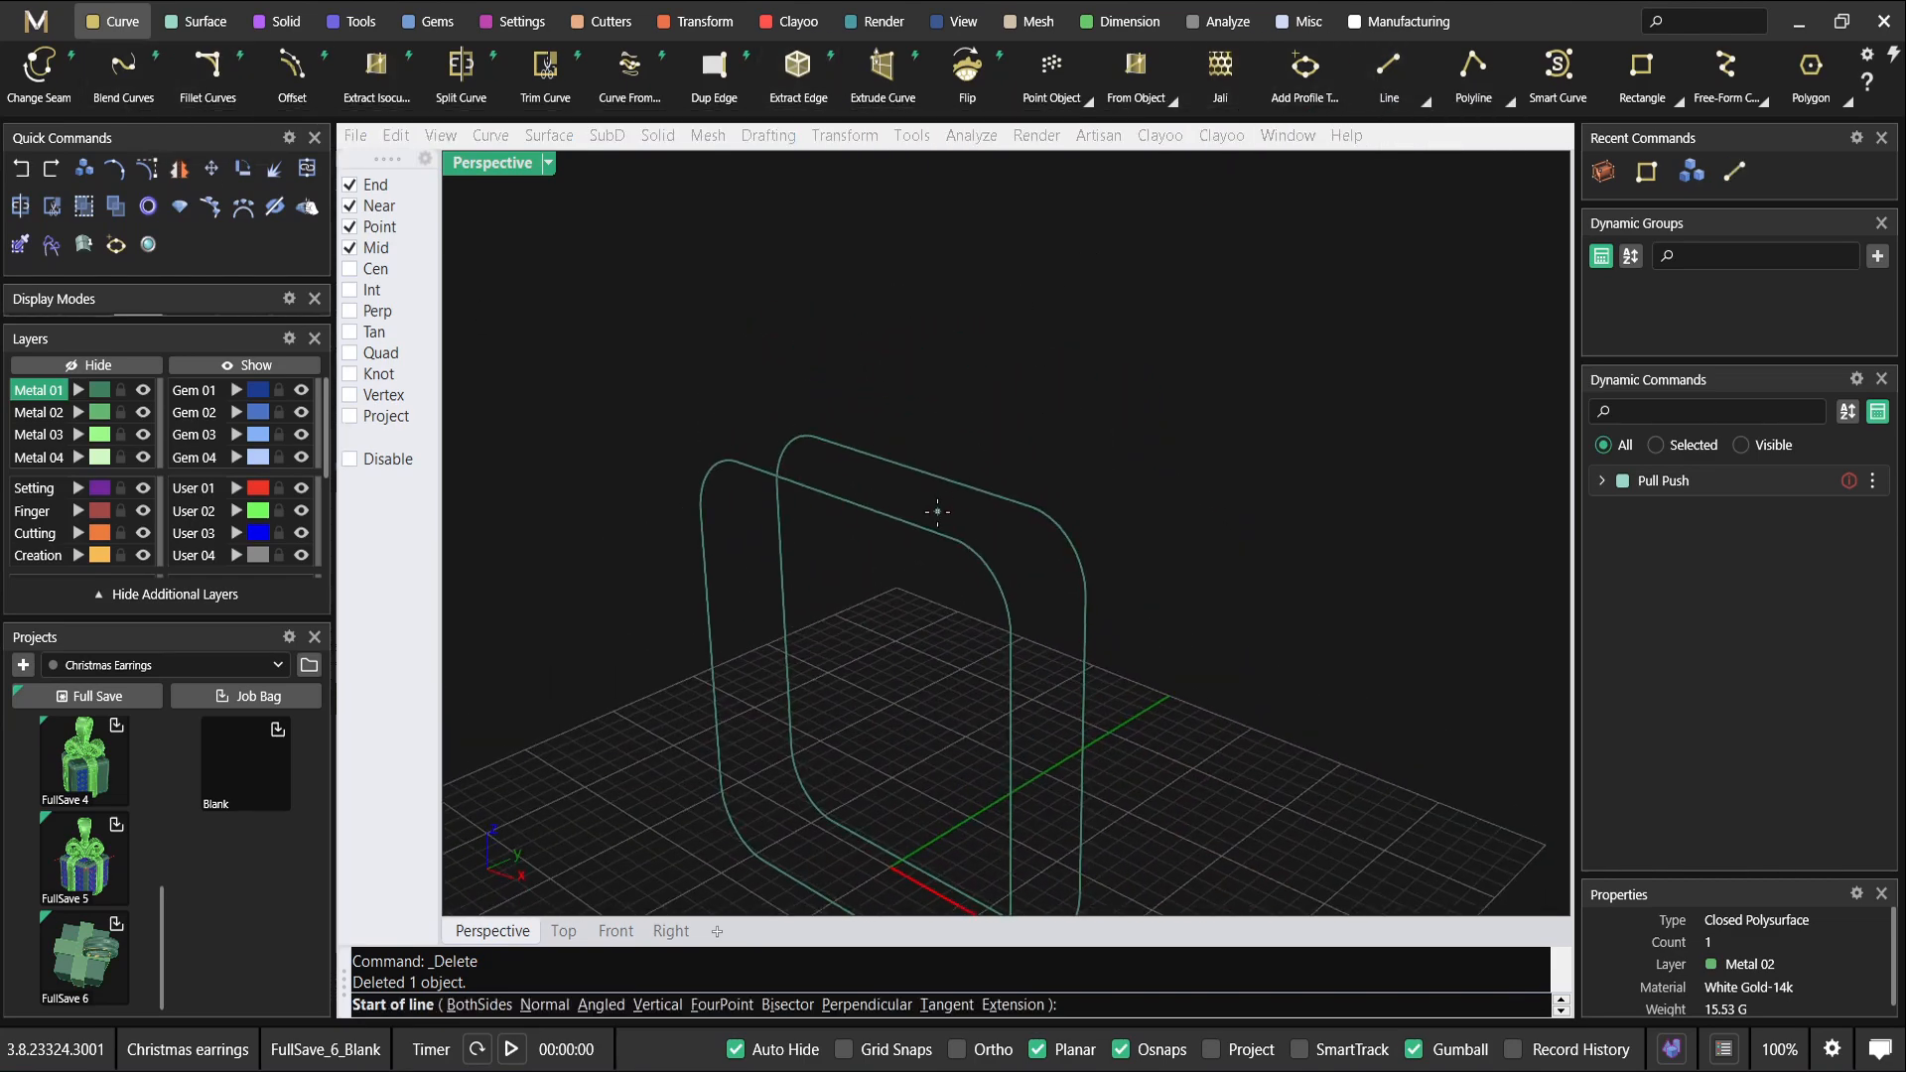
click(851, 493)
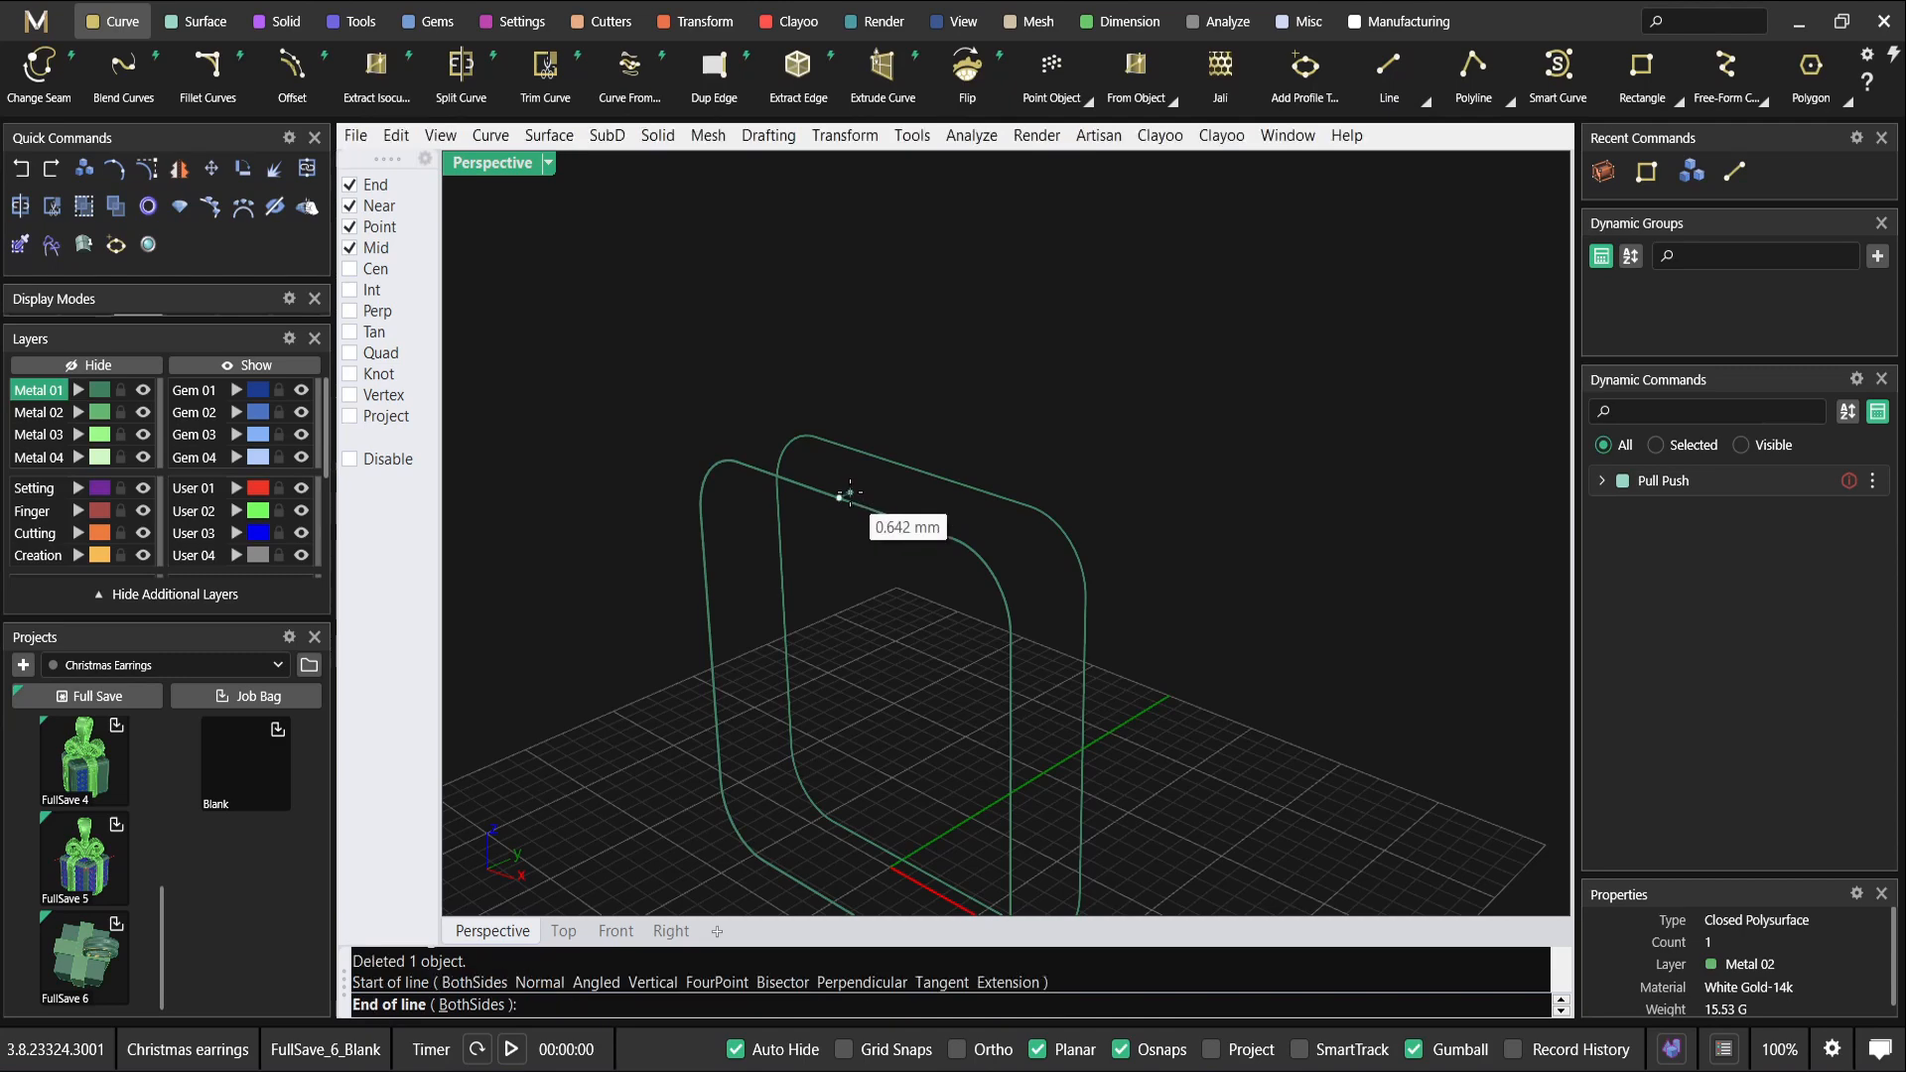
click(916, 468)
right_drag(884, 490, 571, 275)
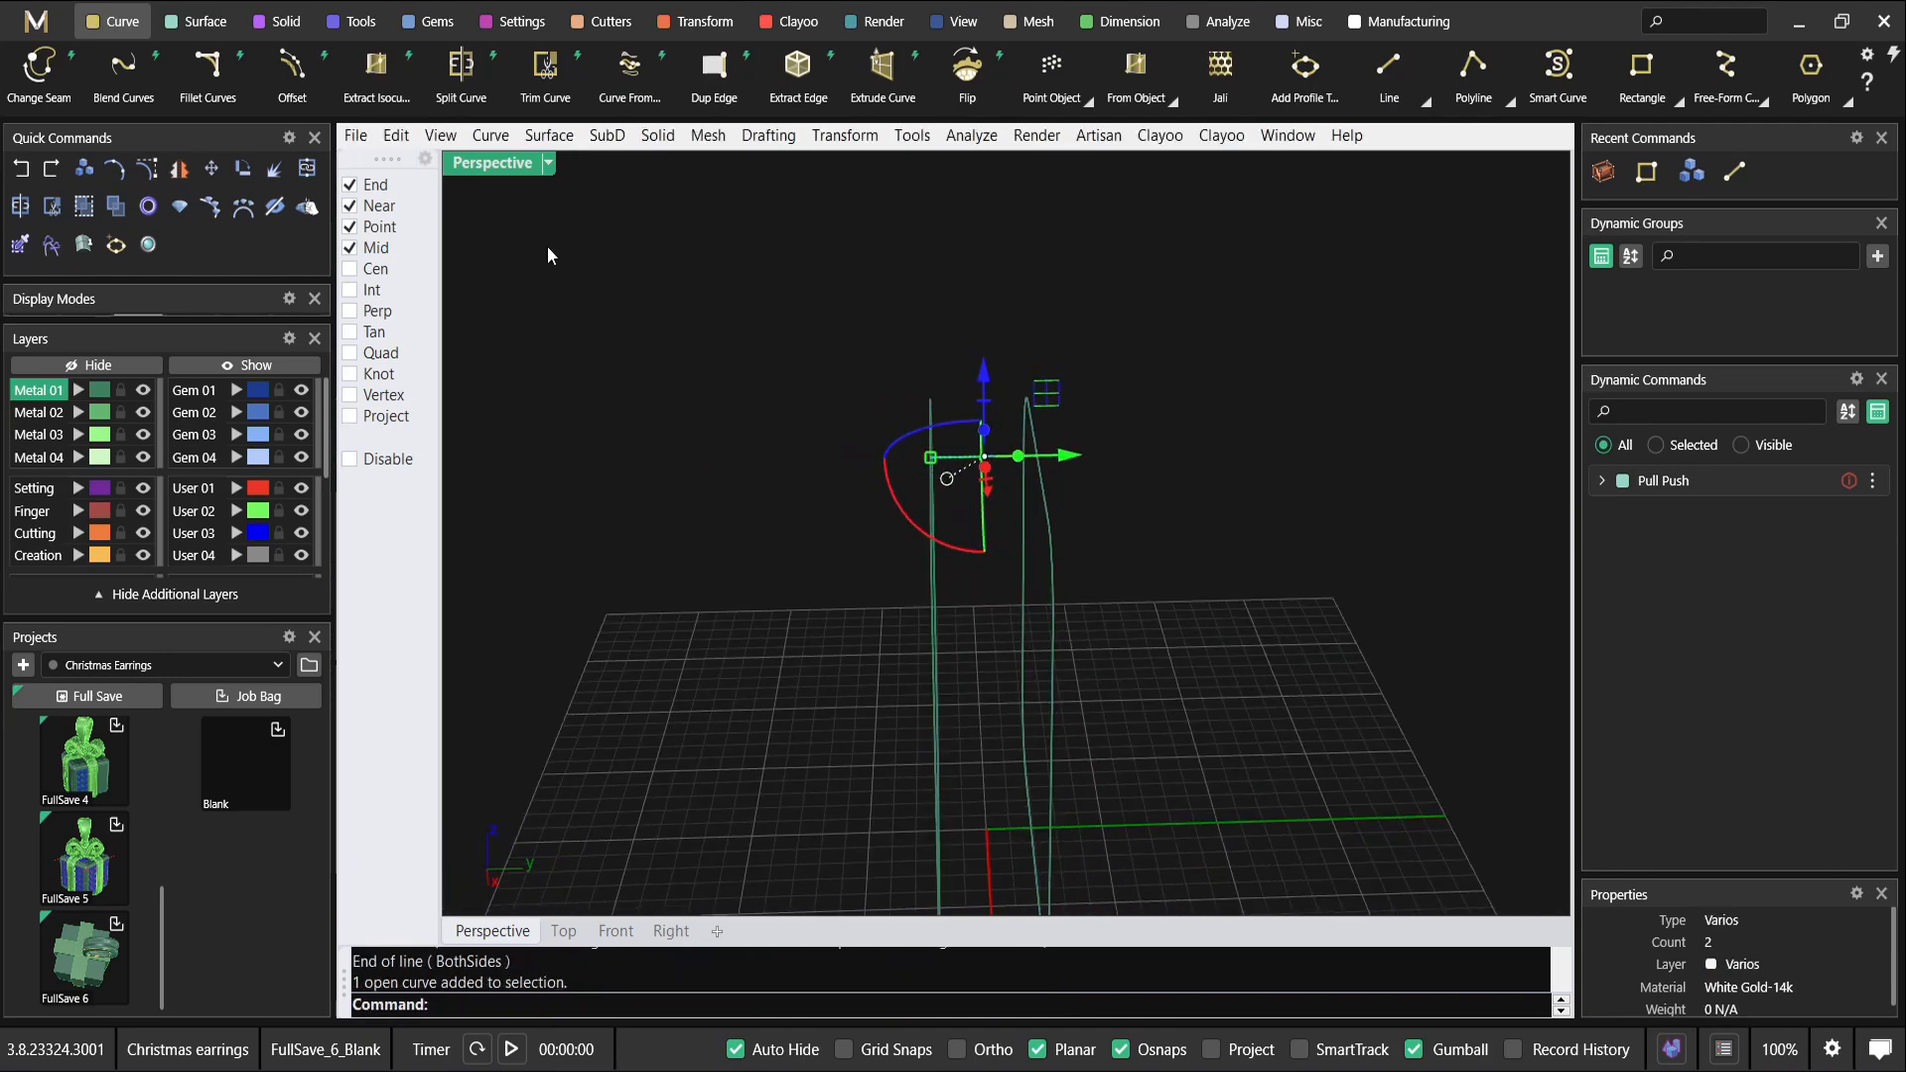
double_click(522, 174)
scroll(1196, 728, up, 6)
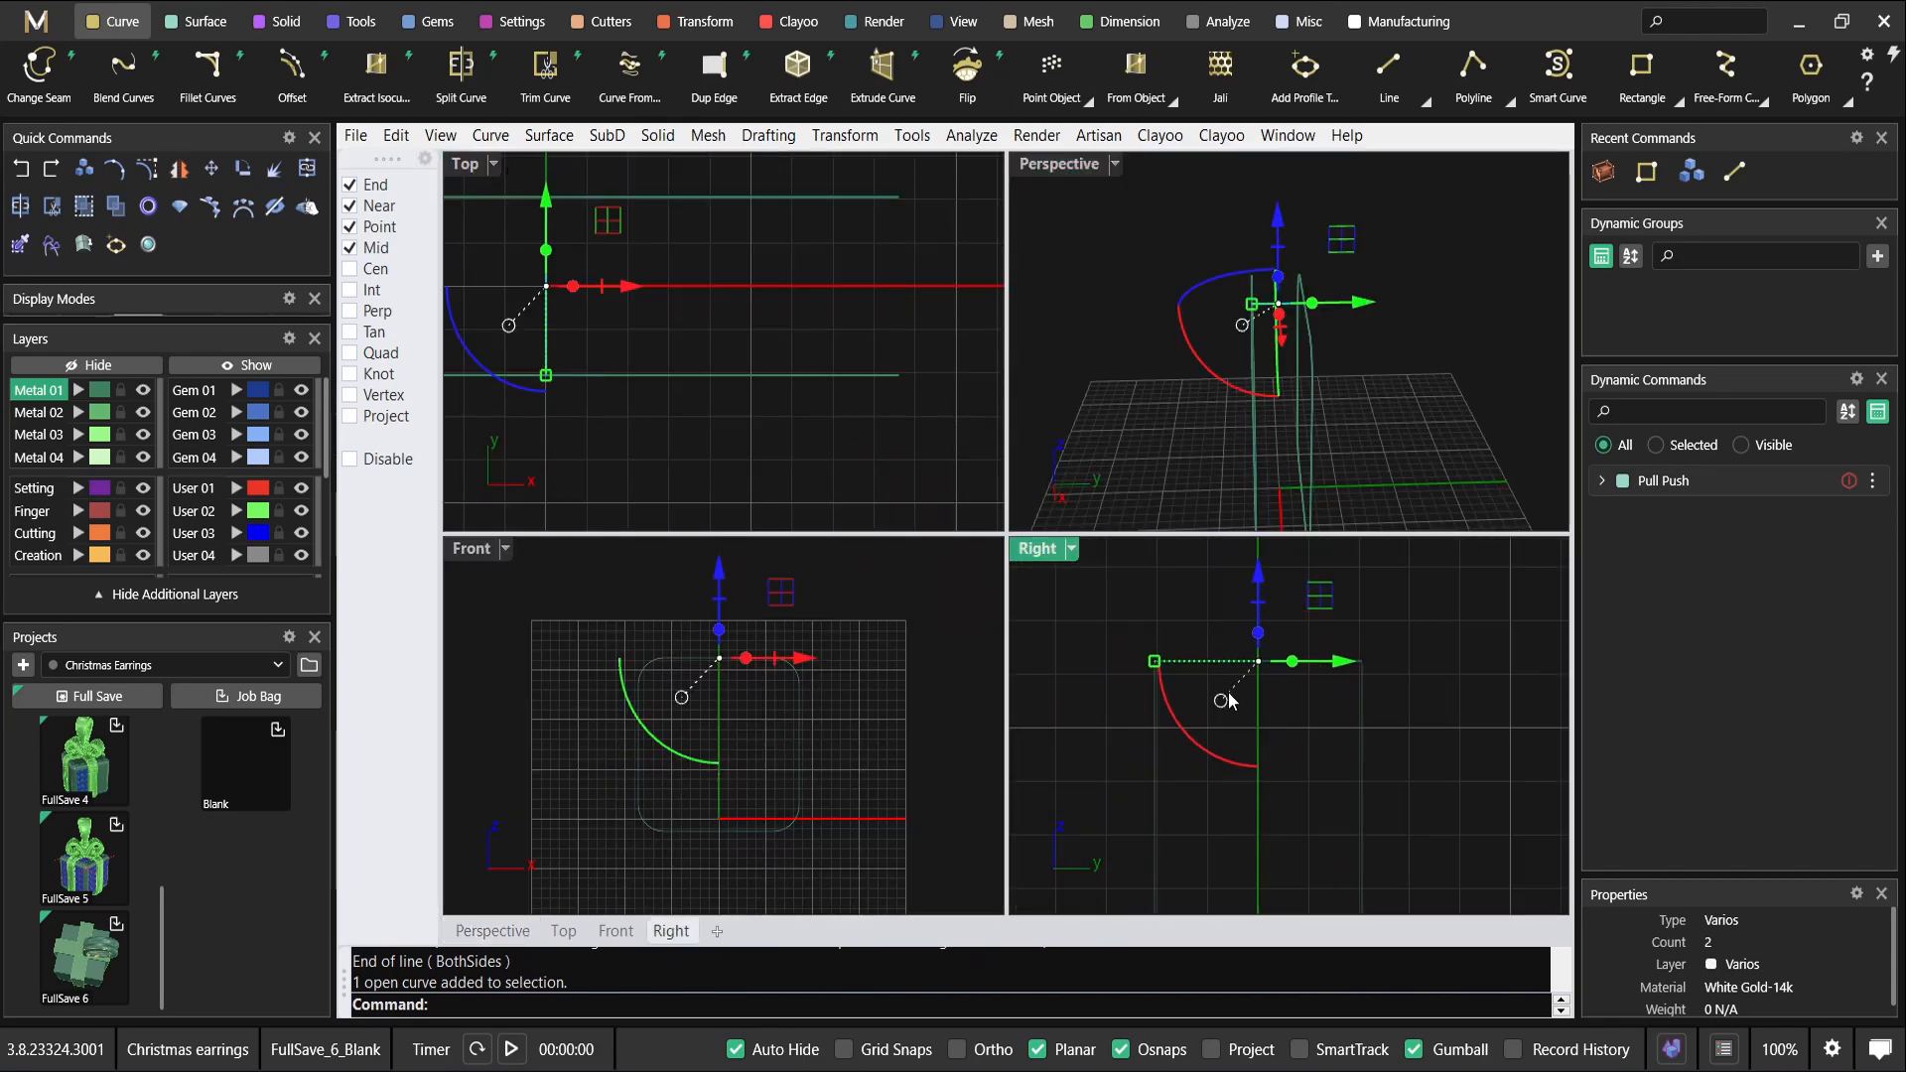
double_click(1056, 166)
right_drag(951, 283, 1082, 465)
scroll(1084, 471, up, 2)
key(Escape)
right_click(1123, 513)
click(1159, 553)
click(1208, 508)
mouse_move(1208, 508)
right_down()
mouse_move(1182, 536)
mouse_move(1227, 483)
mouse_move(1178, 532)
mouse_move(1012, 391)
mouse_move(1062, 482)
right_up()
click(1177, 492)
key(Delete)
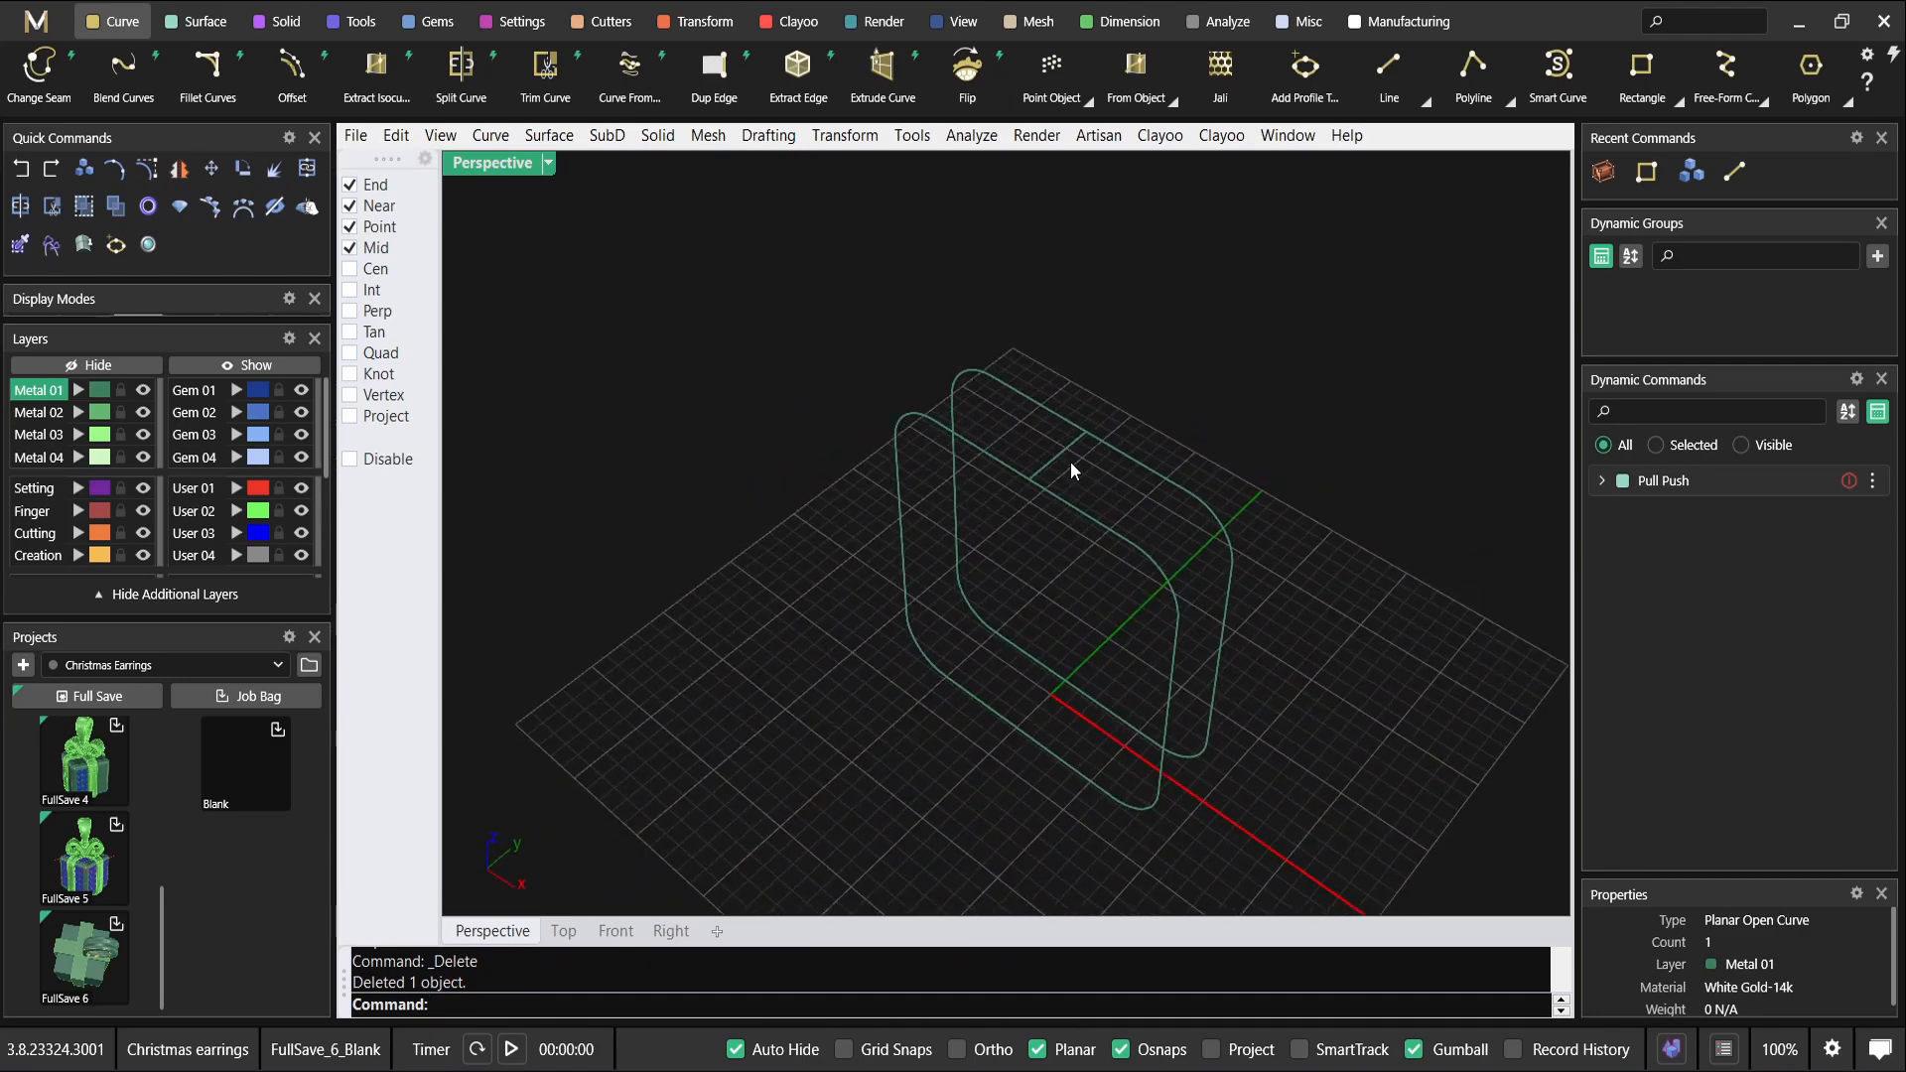
Rebuild the connecting line with 5 points and degree 2, deleting the input and preserving end tangent directions.
click(1069, 460)
double_click(511, 169)
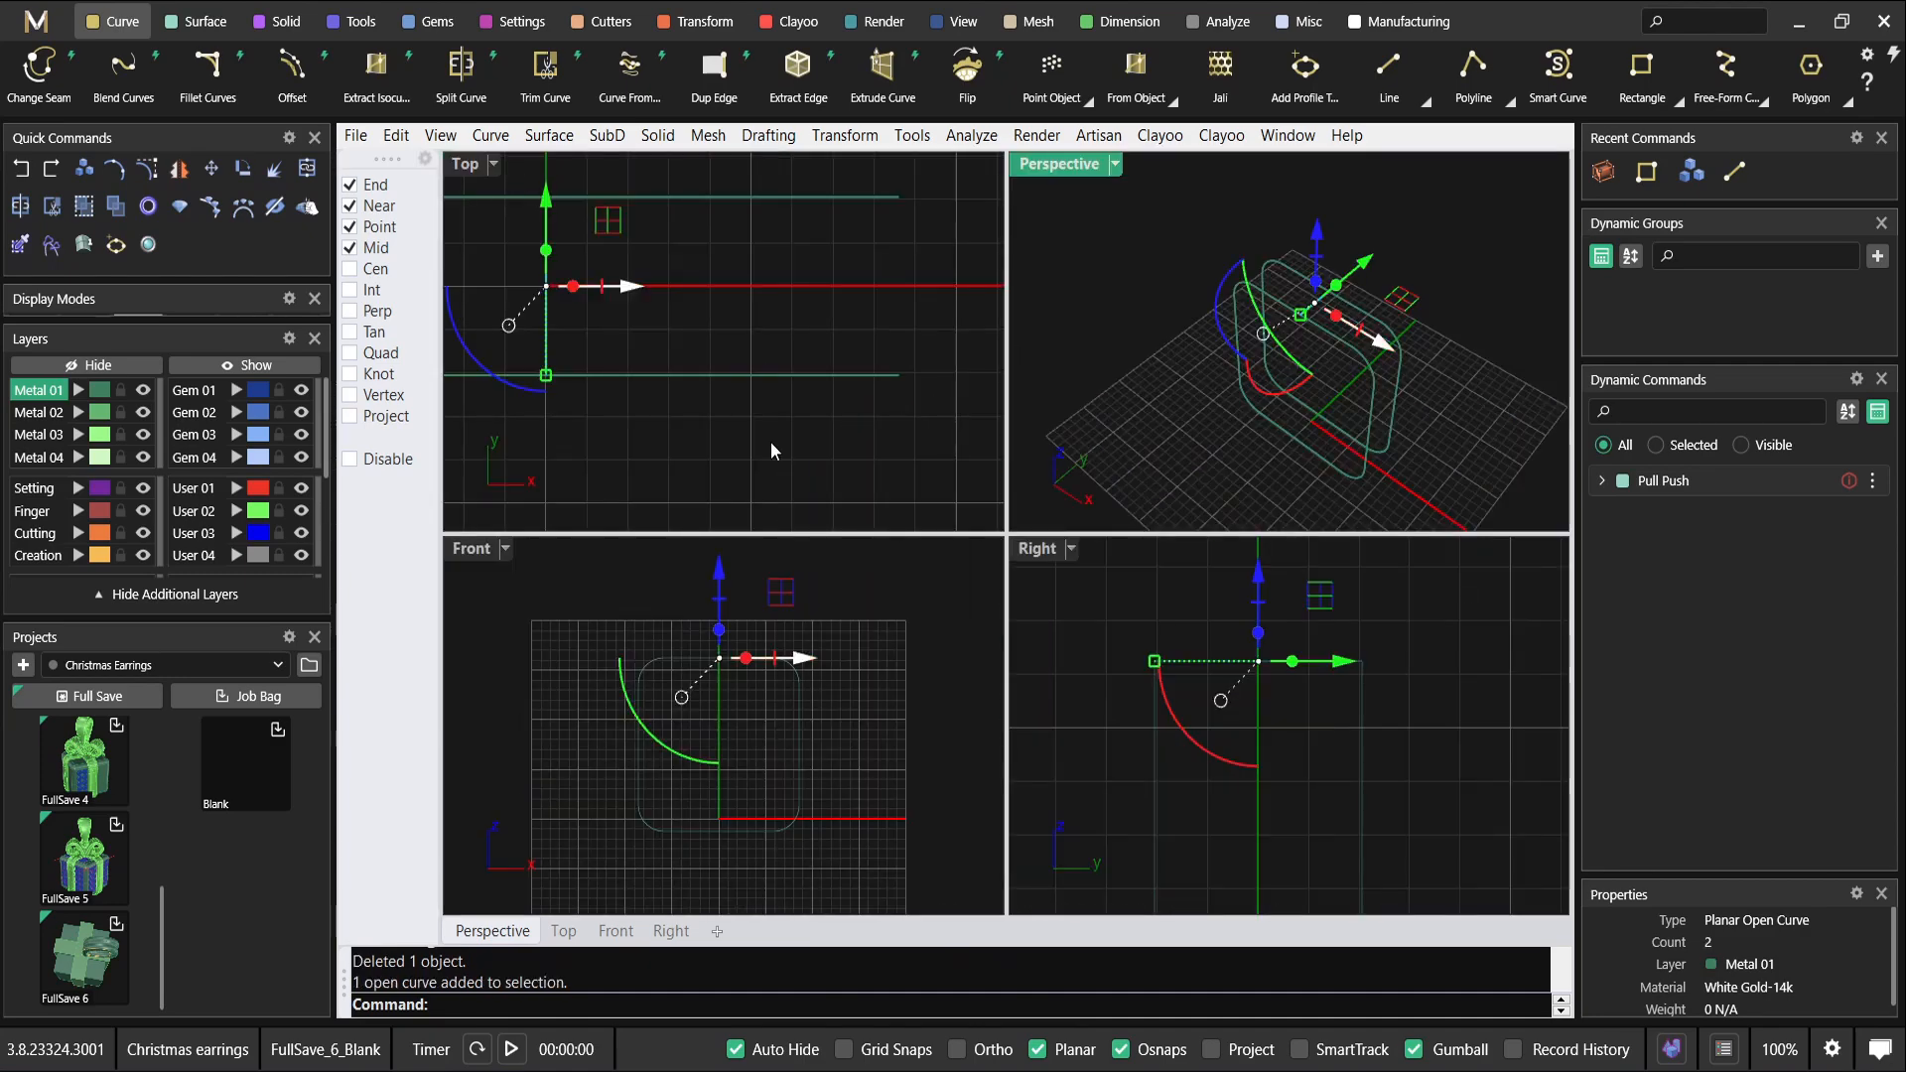
double_click(1042, 554)
right_drag(1141, 553, 1033, 491)
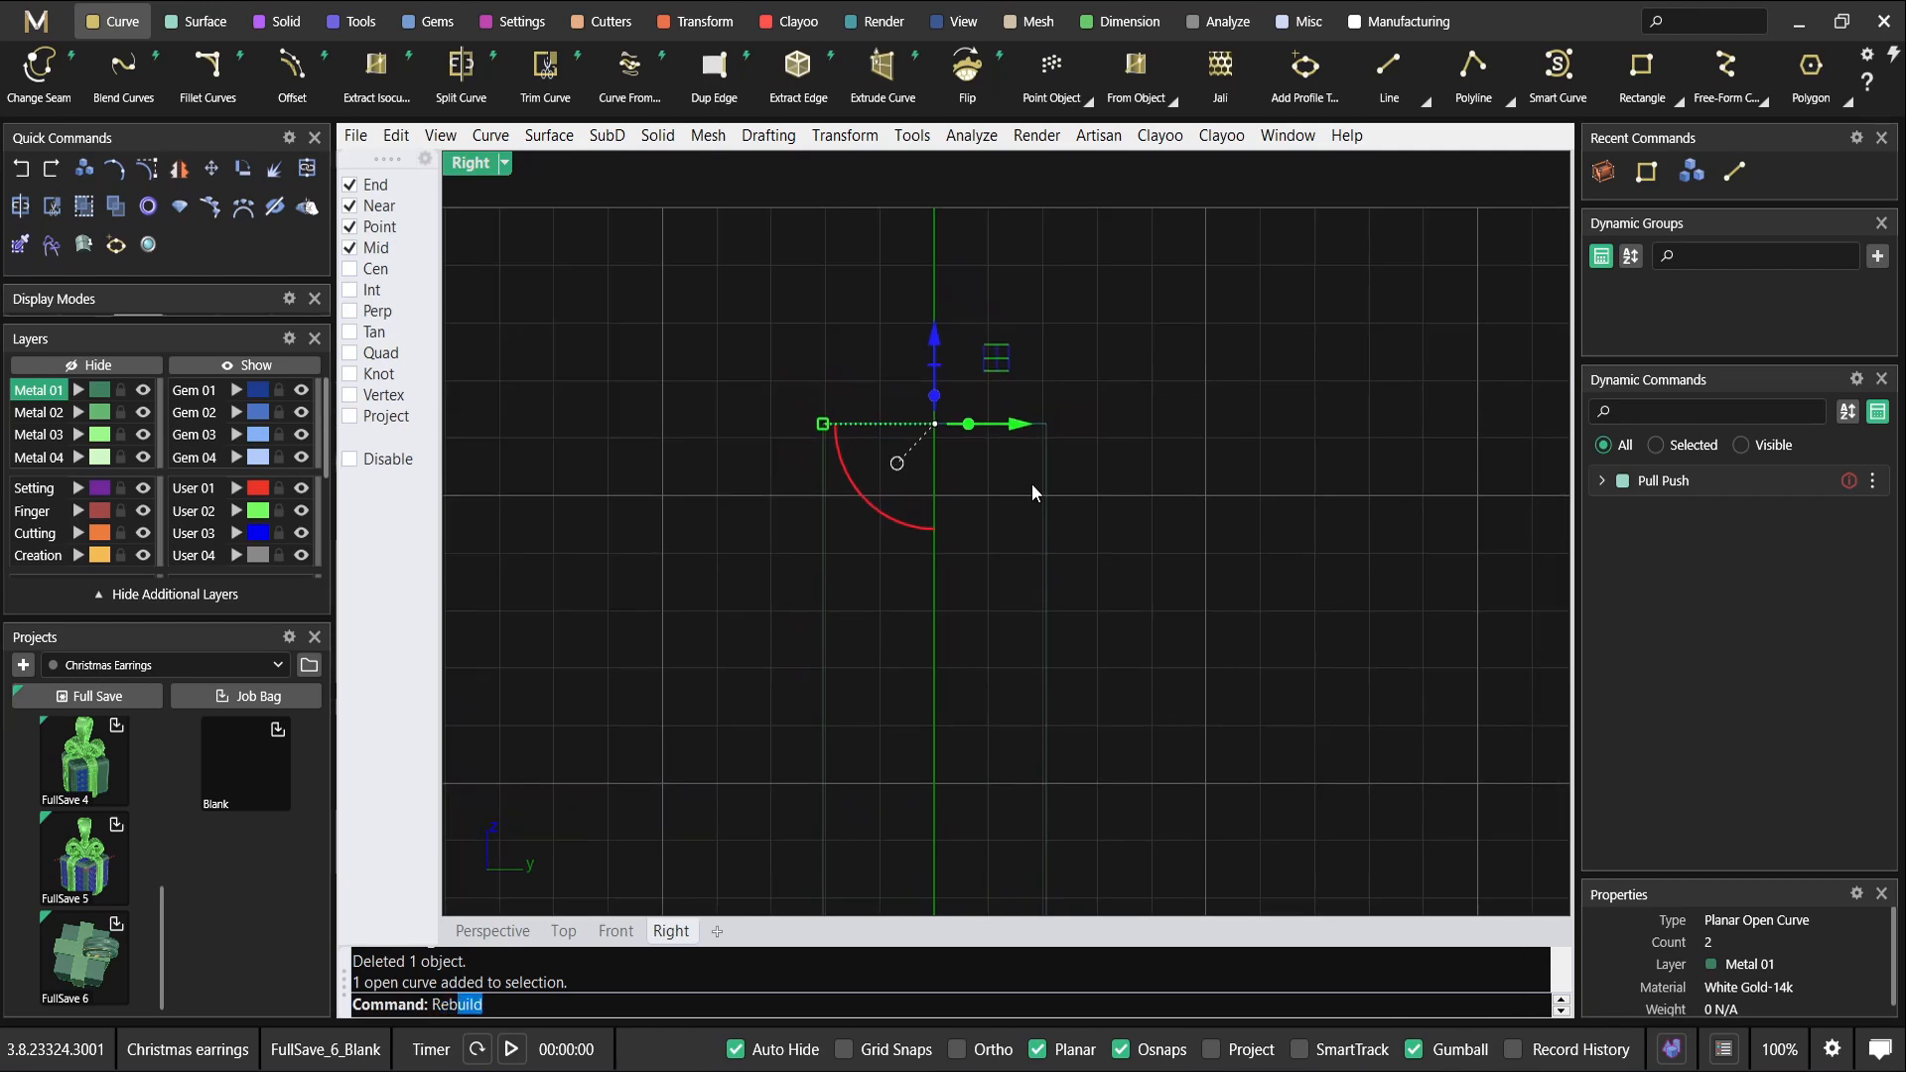
key(Return)
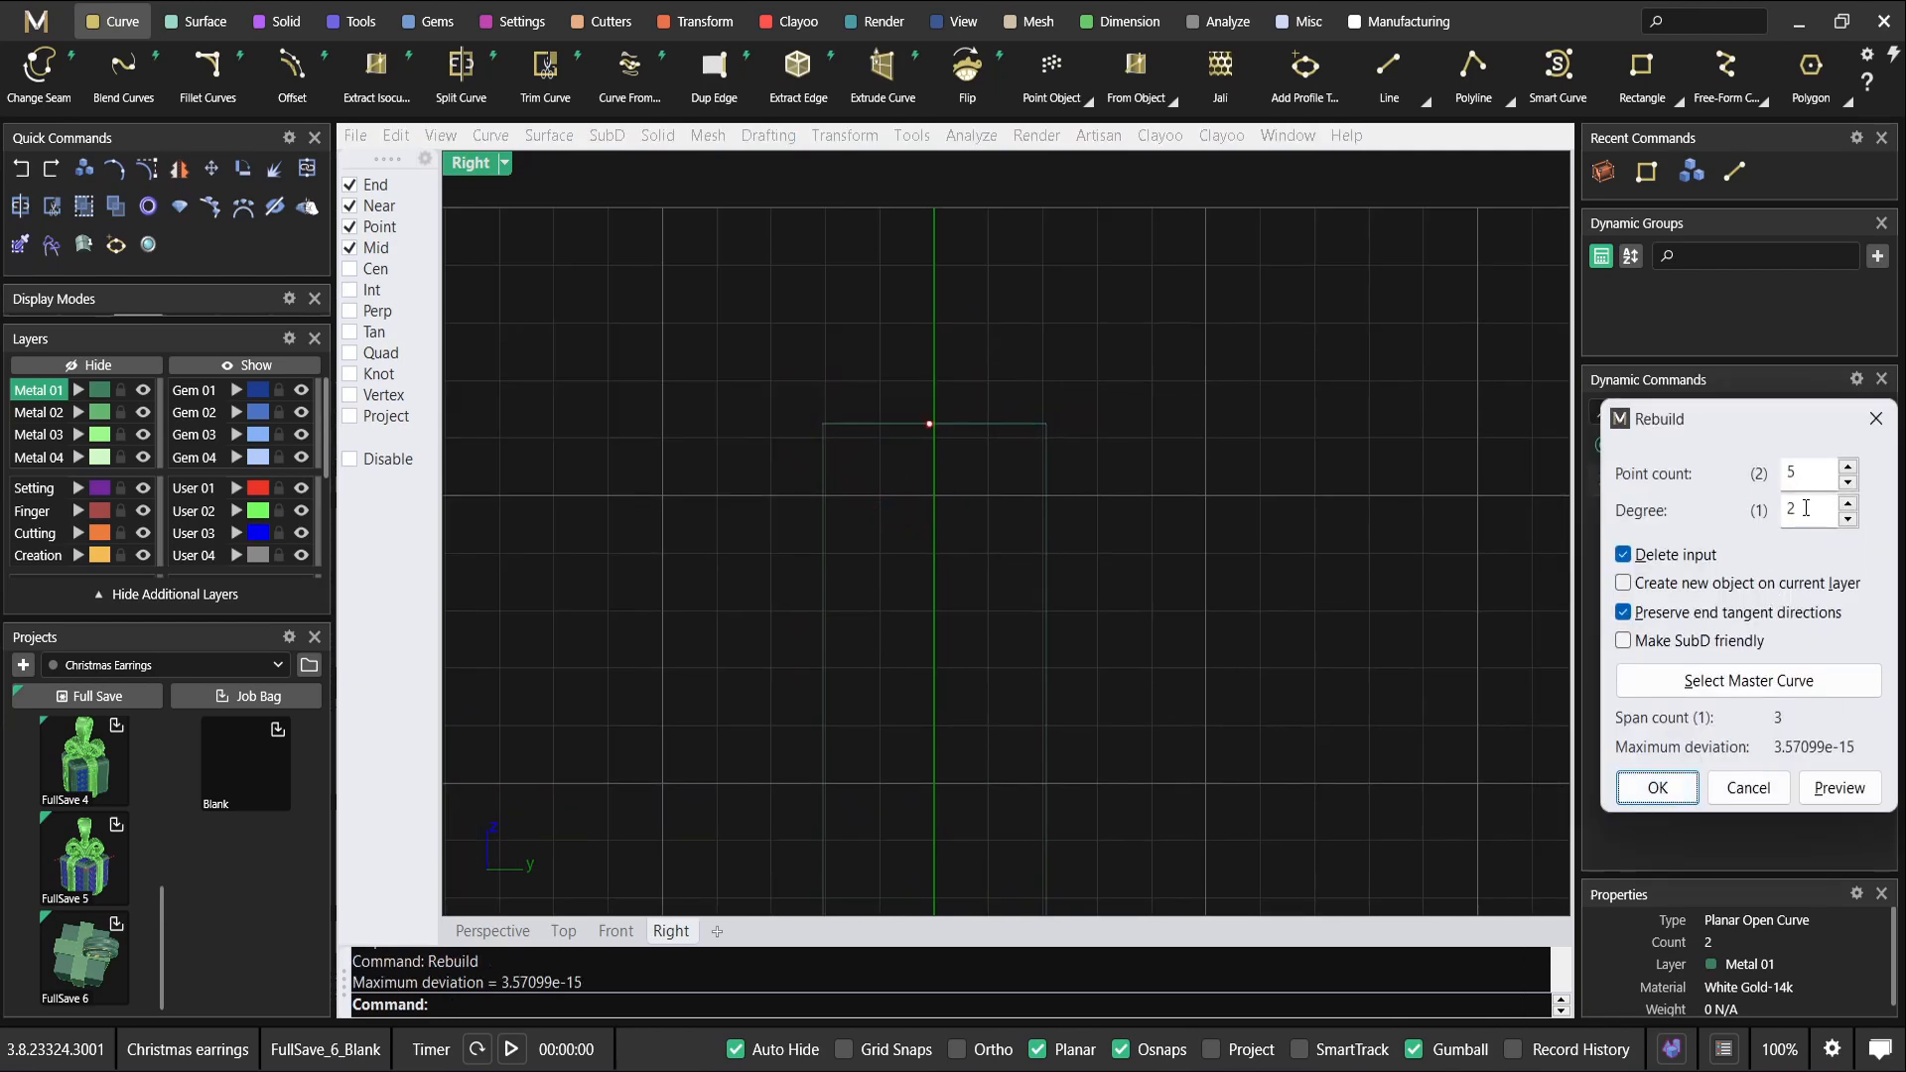
click(1658, 788)
Show the connecting line's control points, raise the three inner ones and lower the middle one slightly below the end points.
scroll(922, 380, up, 3)
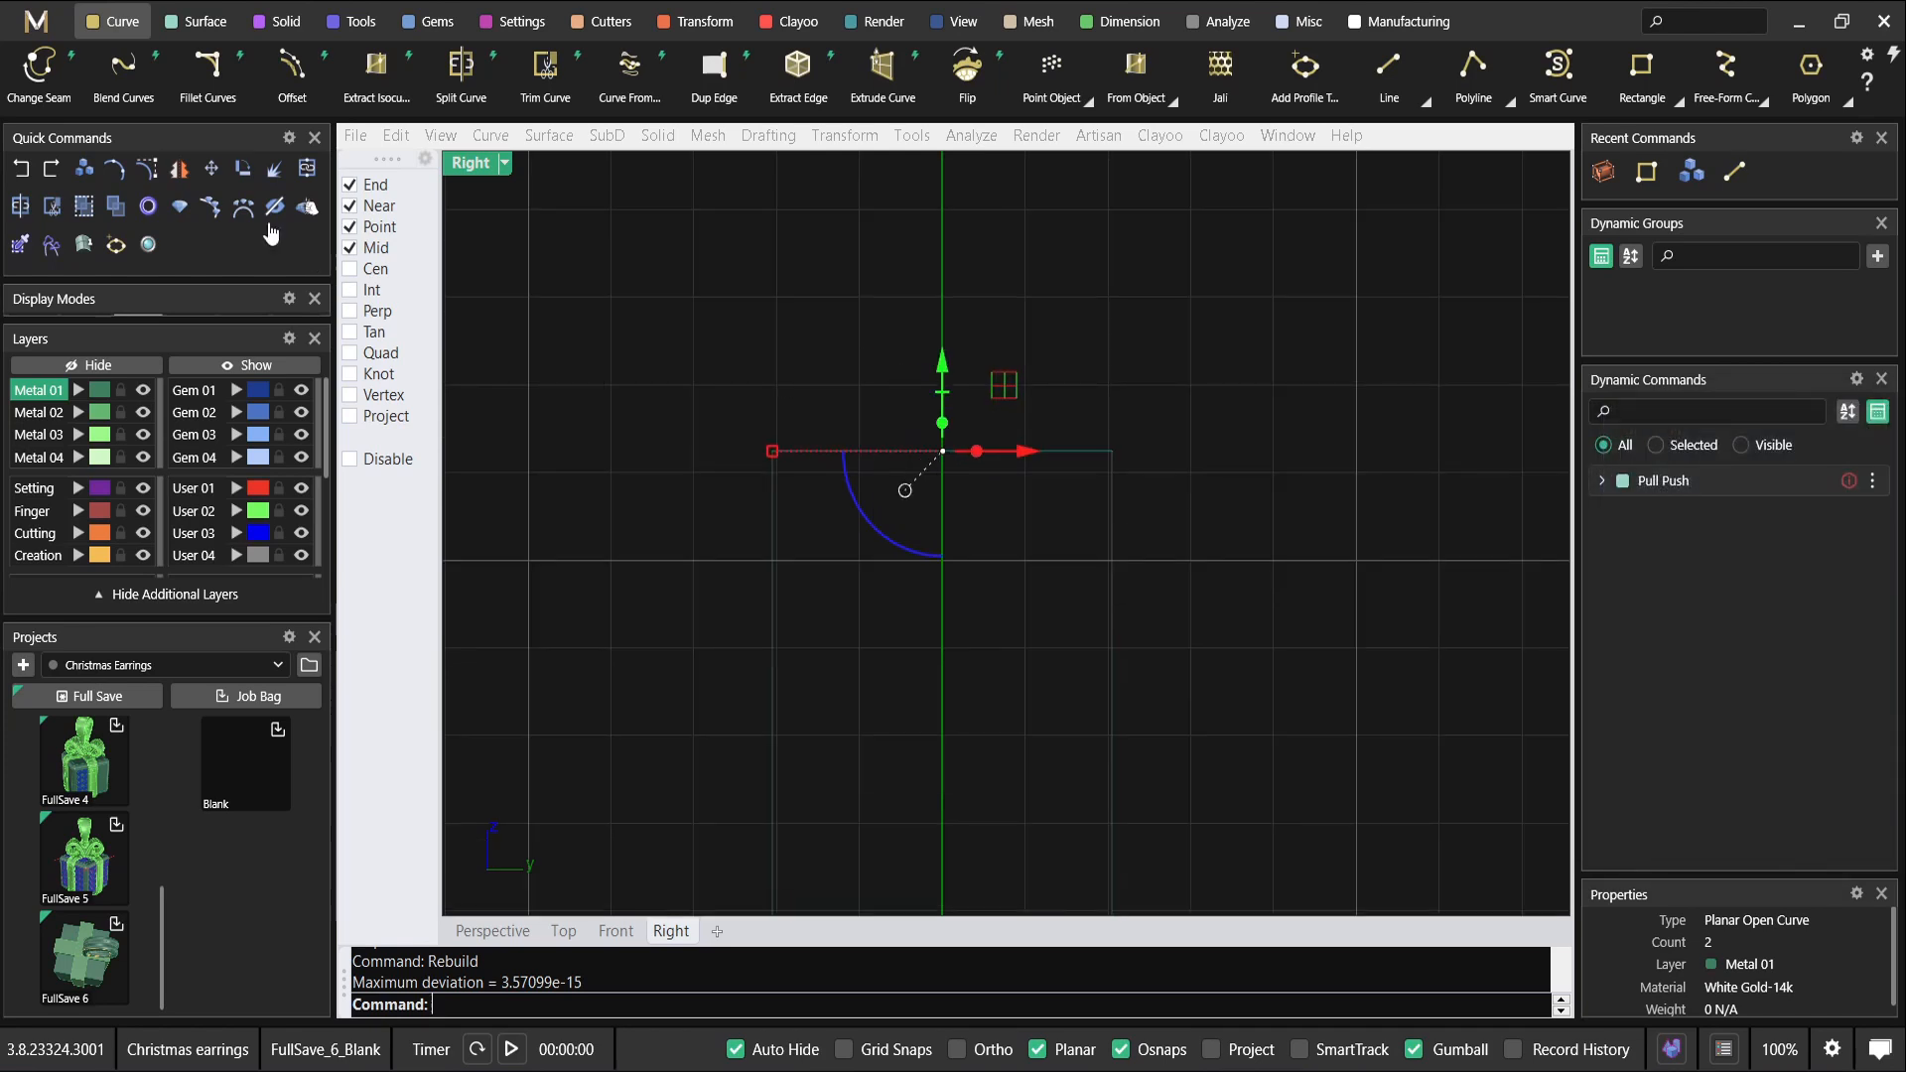
click(147, 174)
right_drag(756, 382, 825, 405)
drag(795, 395, 1227, 528)
drag(1013, 389, 1064, 514)
drag(1010, 328, 1007, 415)
Spread the two raised control points toward the curve's ends, lift them slightly and finish point editing.
drag(795, 362, 1192, 409)
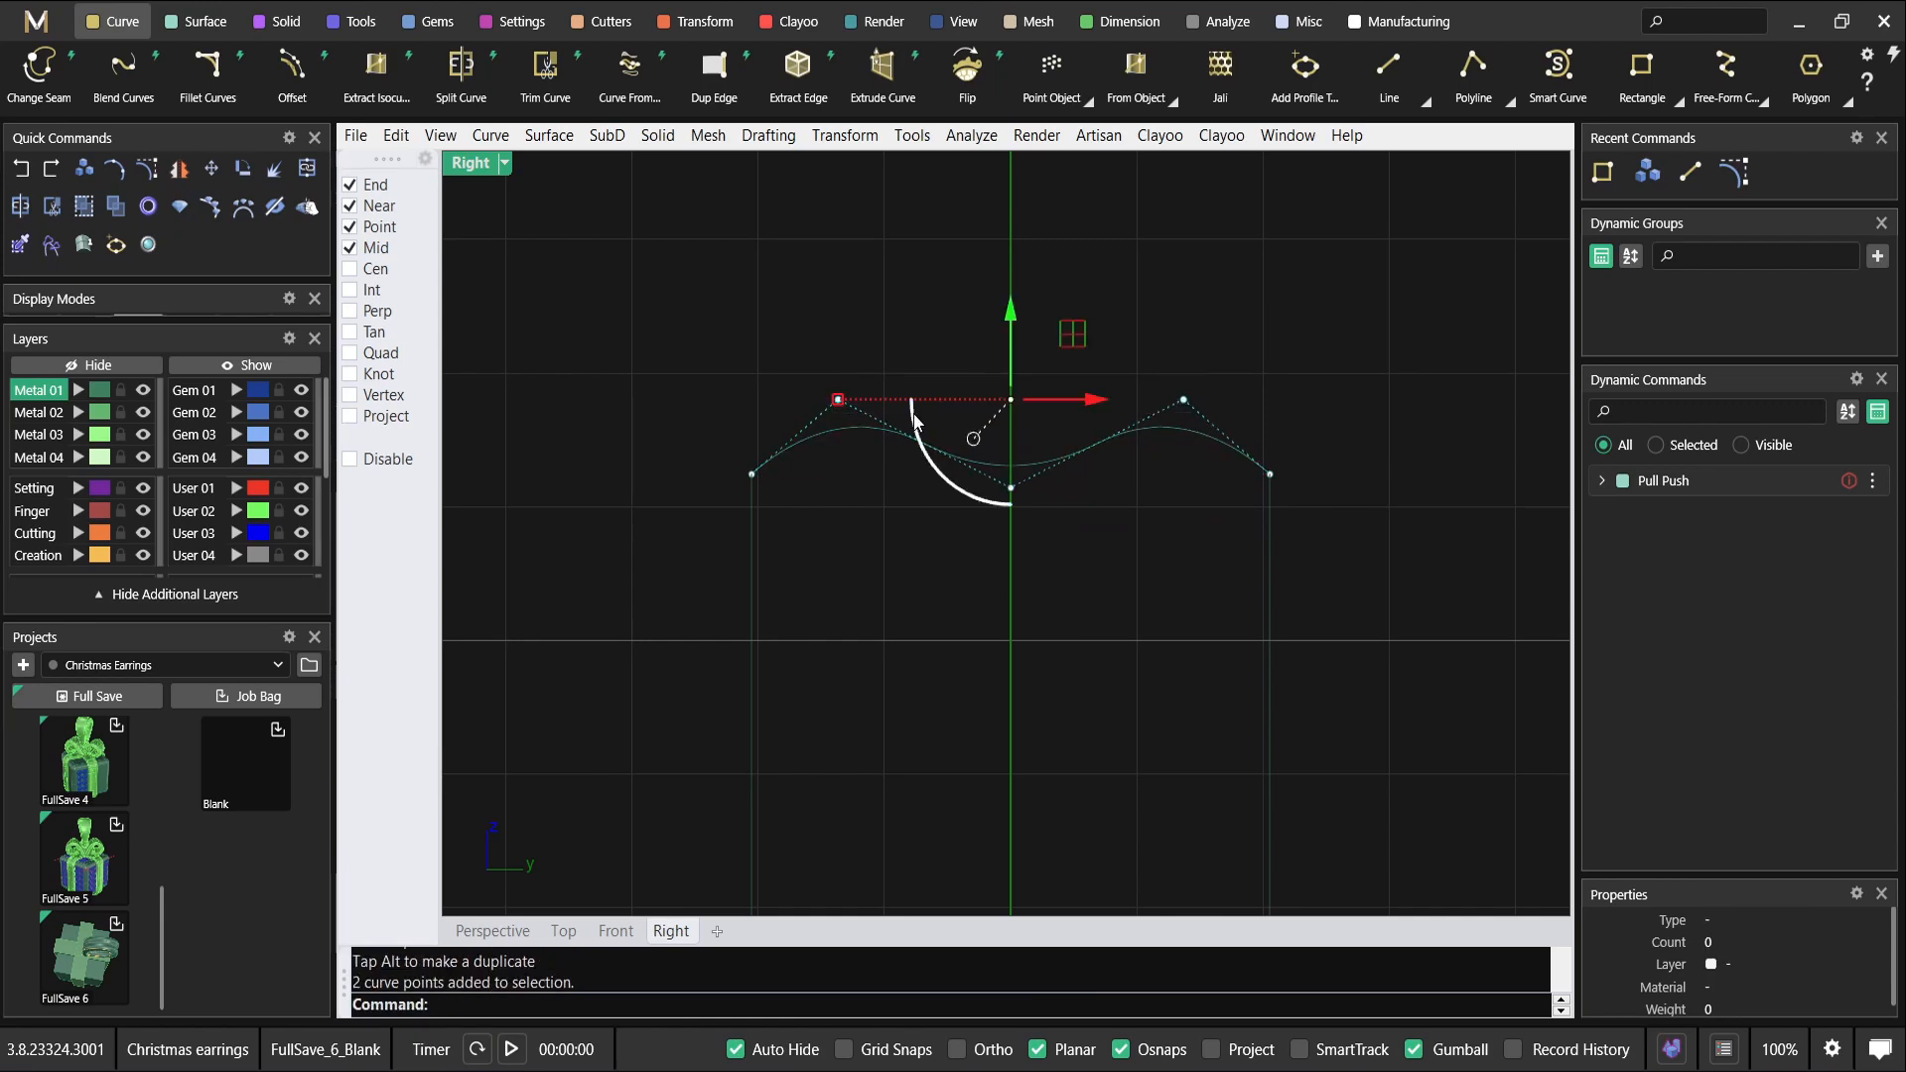
mouse_move(837, 401)
mouse_down()
mouse_move(783, 397)
mouse_move(822, 390)
mouse_up()
drag(1012, 319, 1025, 288)
key(Escape)
key(Escape)
scroll(1026, 318, down, 4)
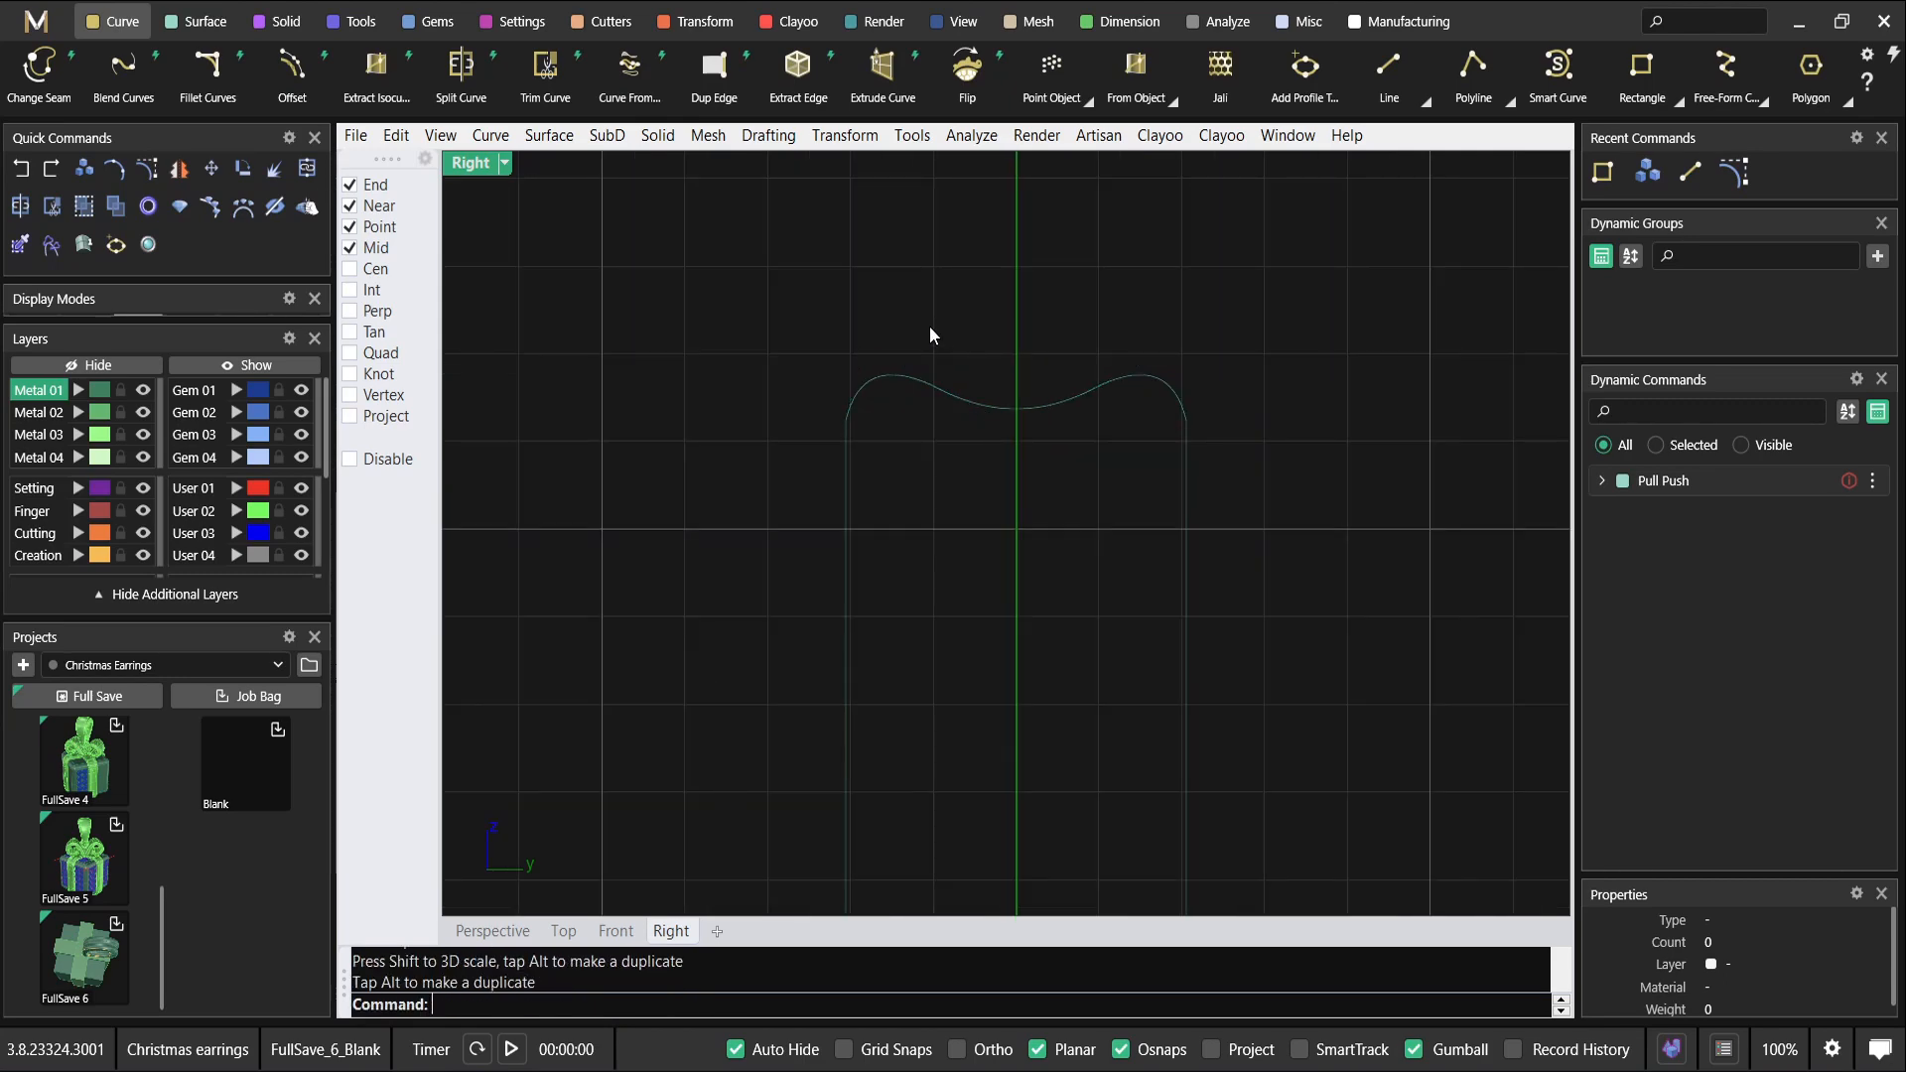
Create a closed Sweep2 of the wavy profile along both rounded rectangles, keeping the cross sections unchanged and the height maintained.
double_click(467, 167)
double_click(1068, 167)
right_drag(1036, 252, 1000, 425)
scroll(999, 435, up, 4)
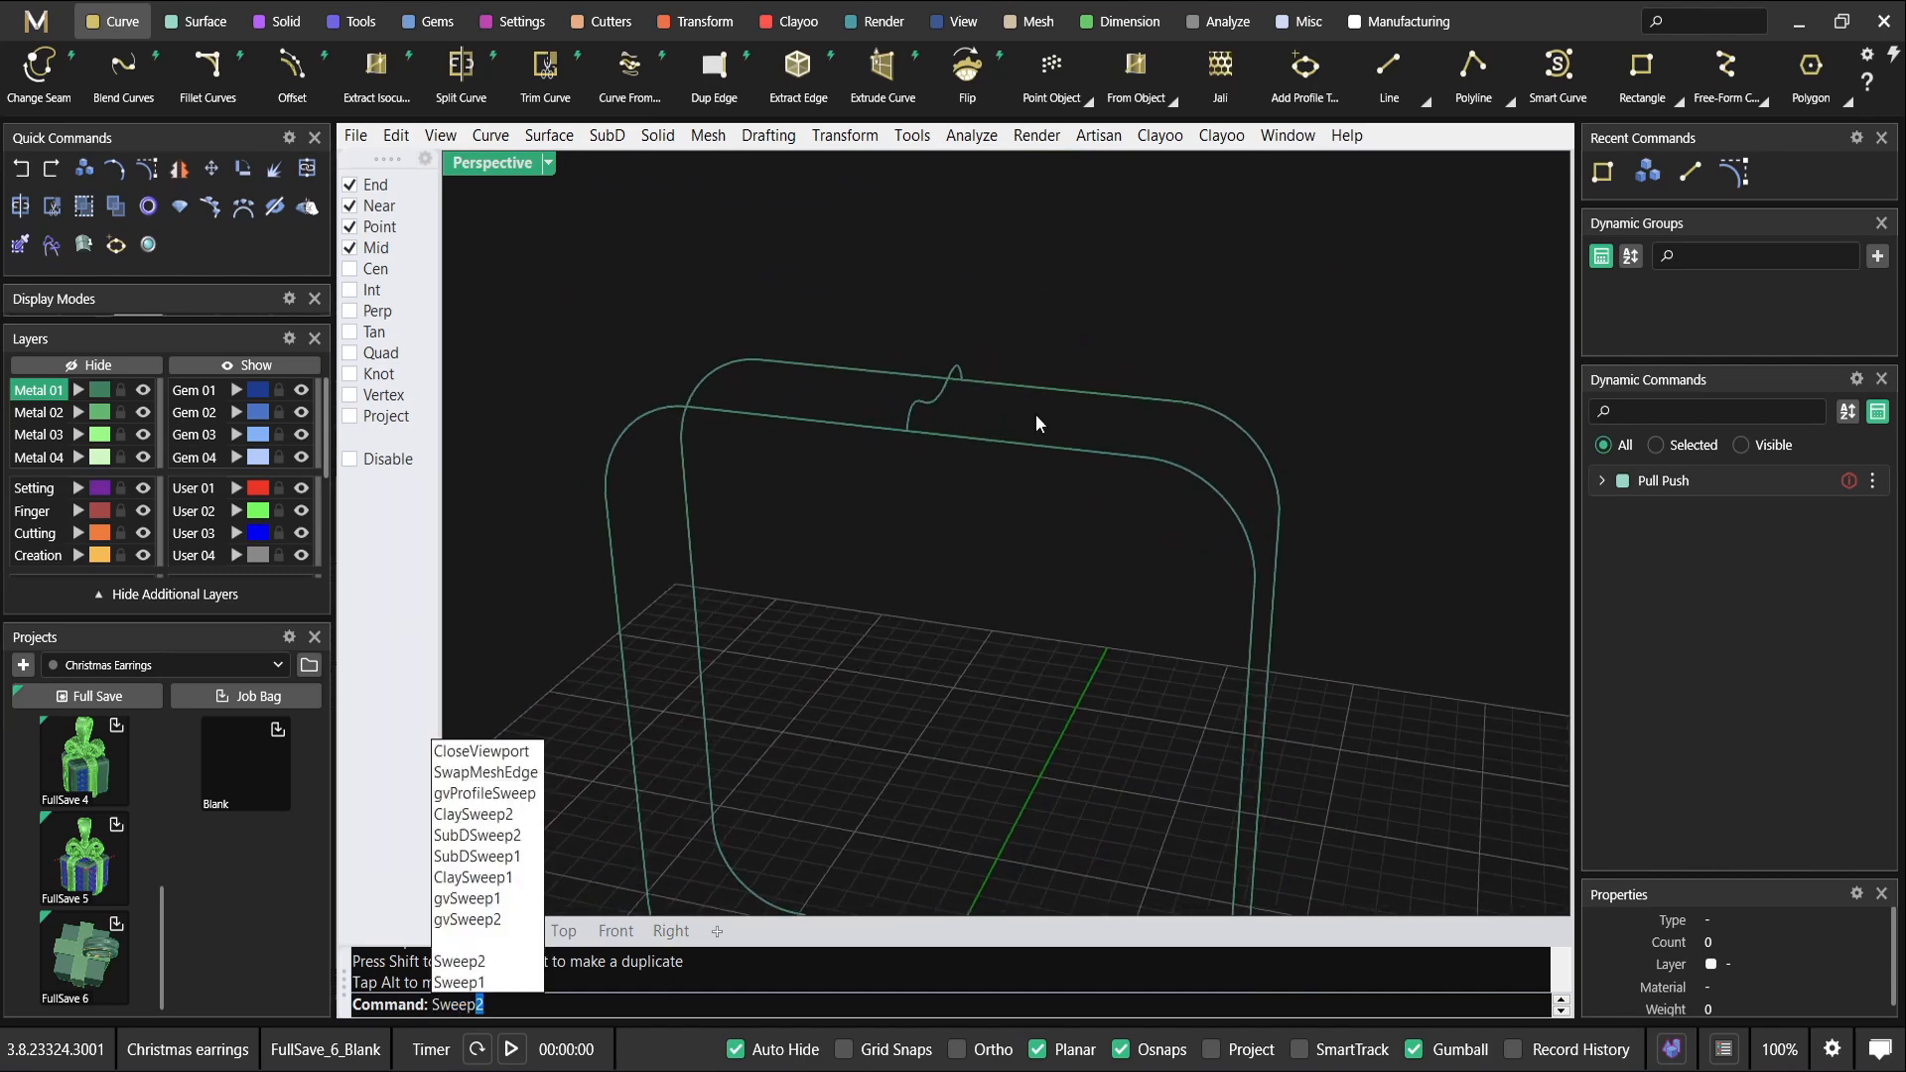
key(Return)
click(1016, 450)
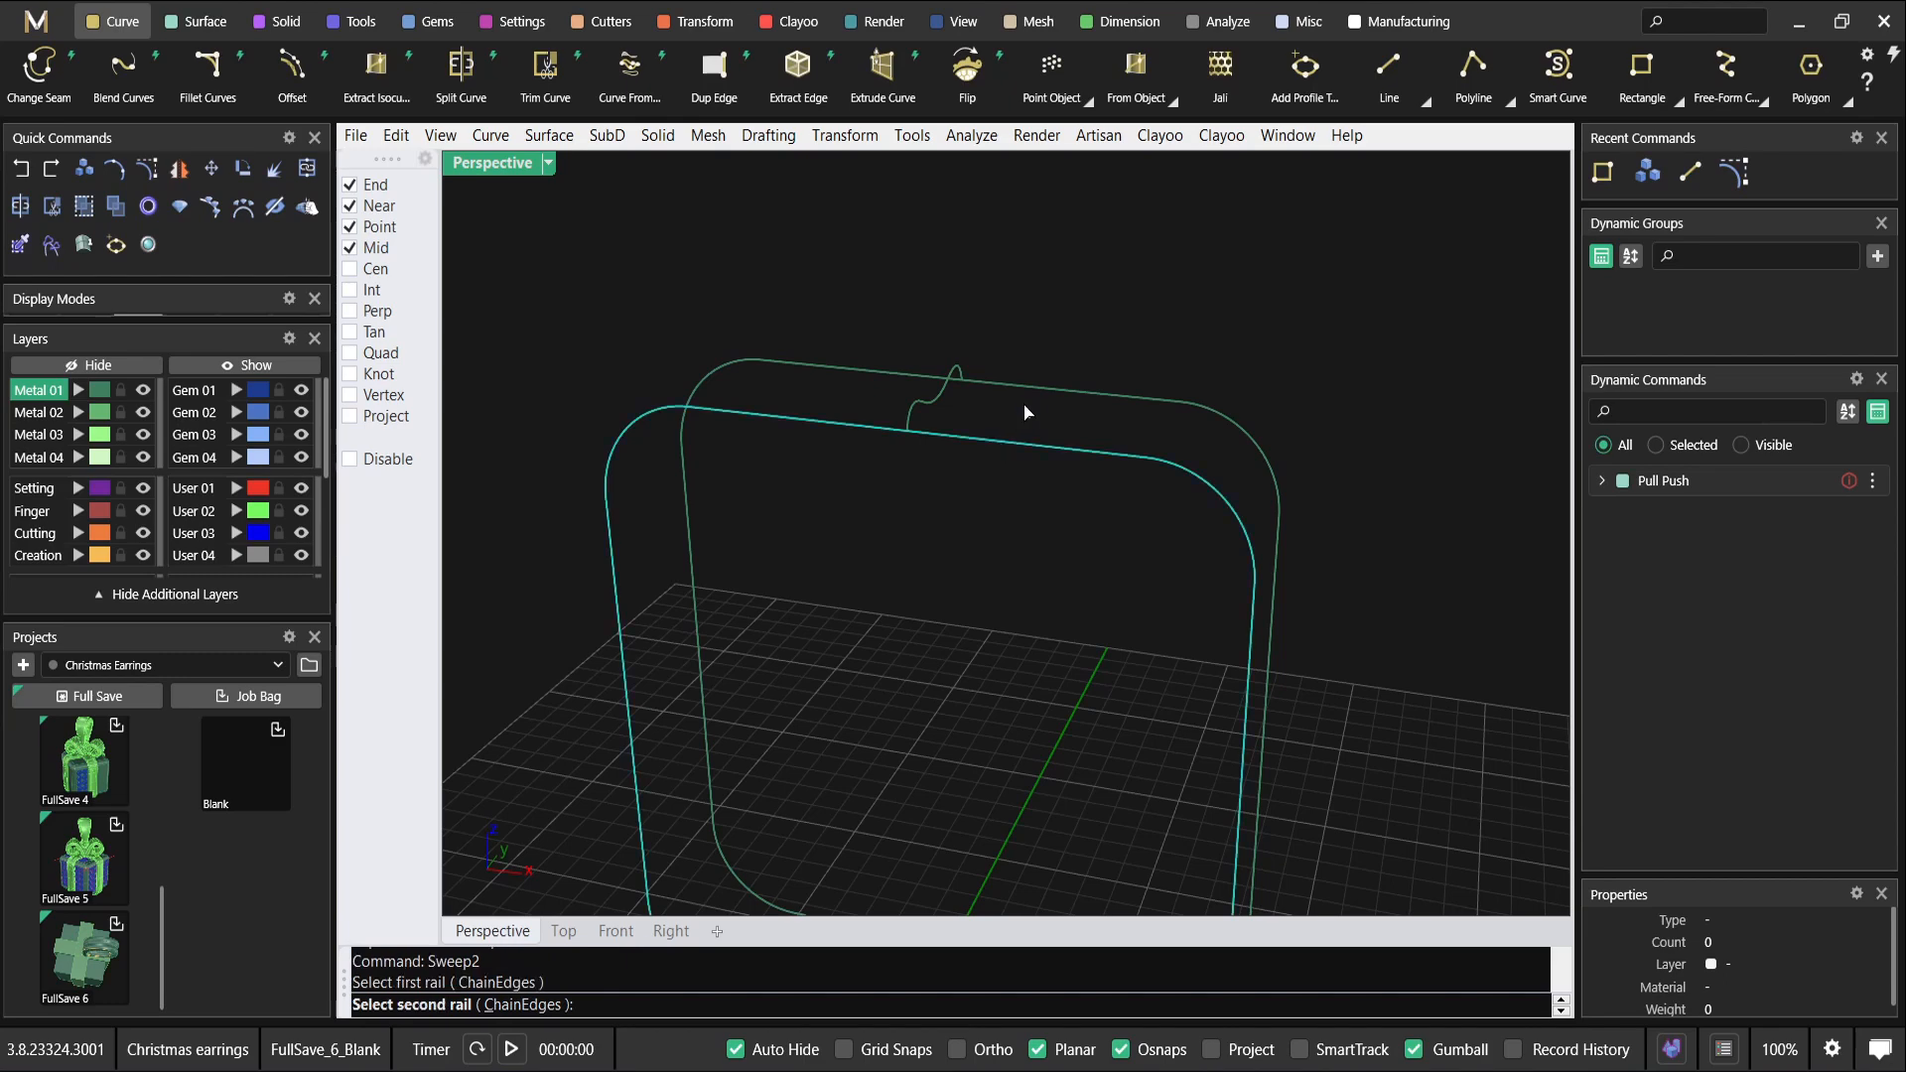
click(1030, 396)
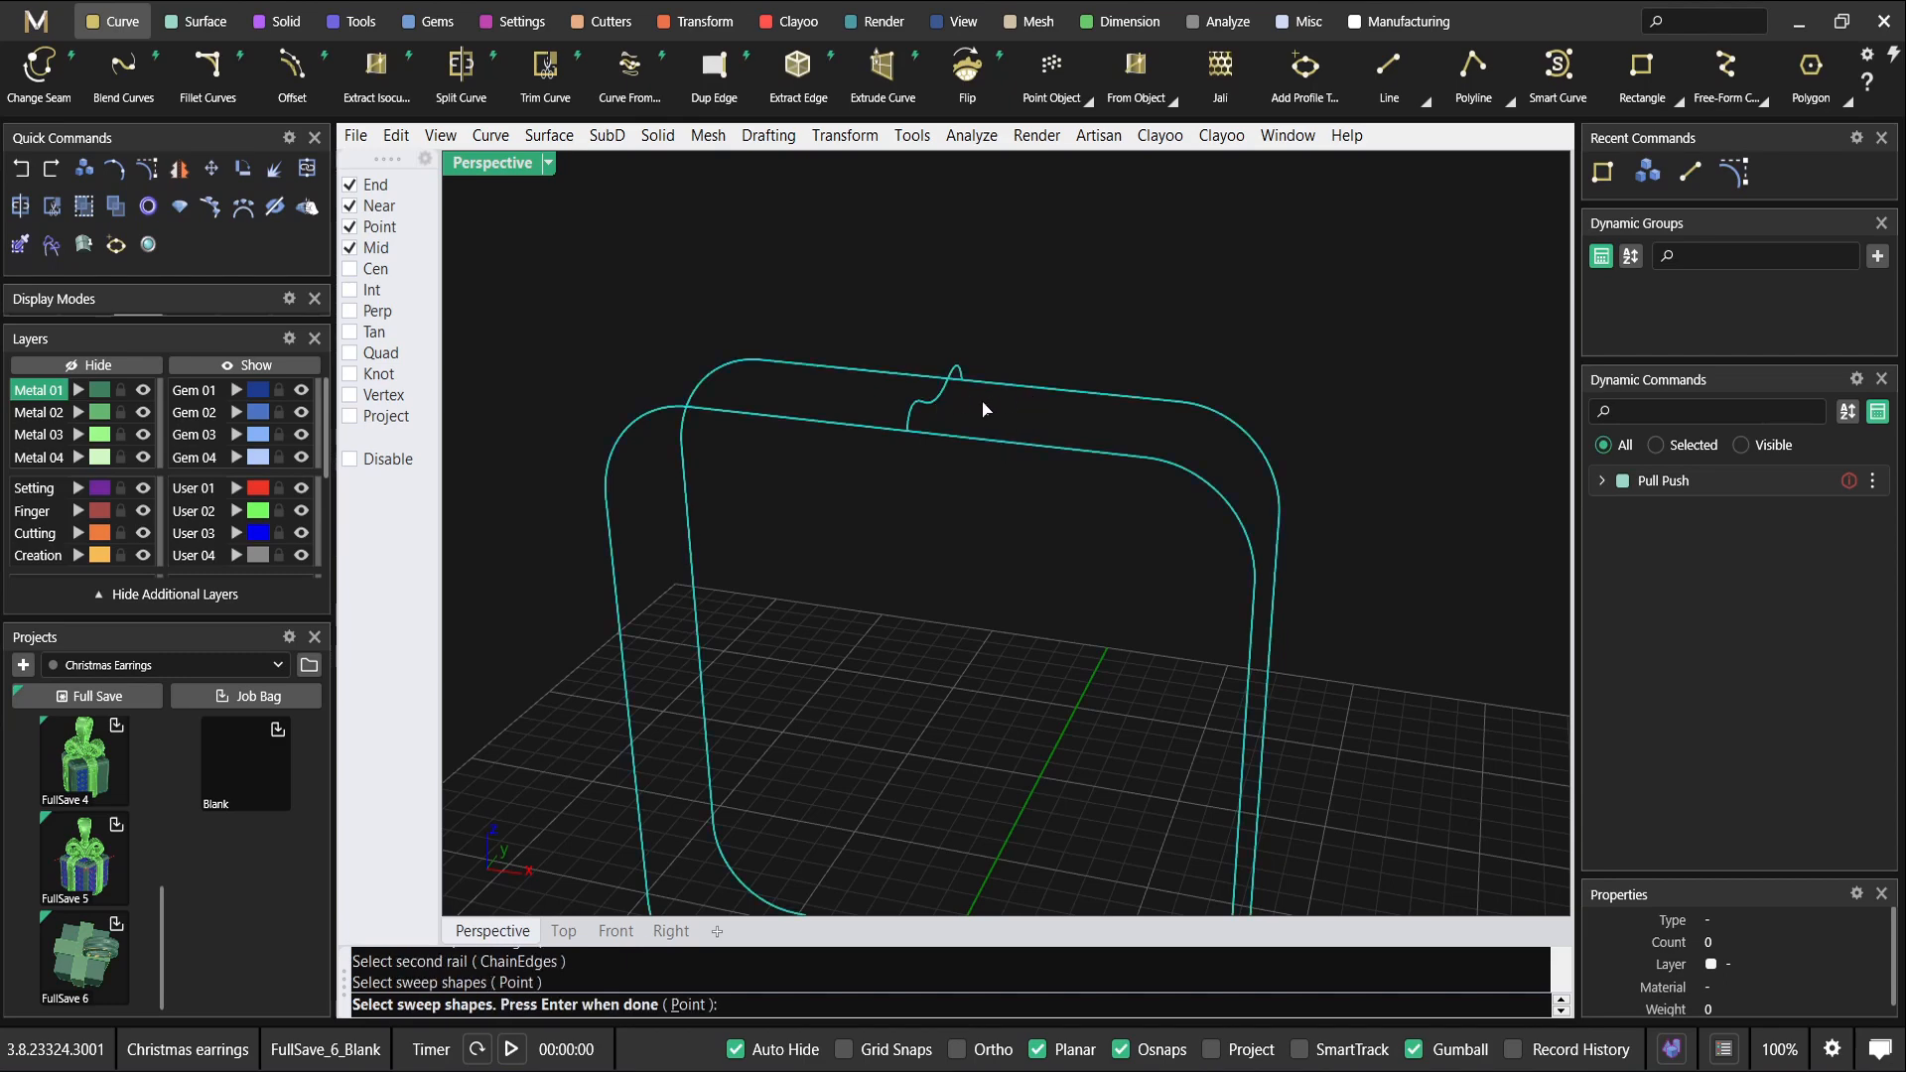
key(Return)
right_drag(1164, 488, 1192, 625)
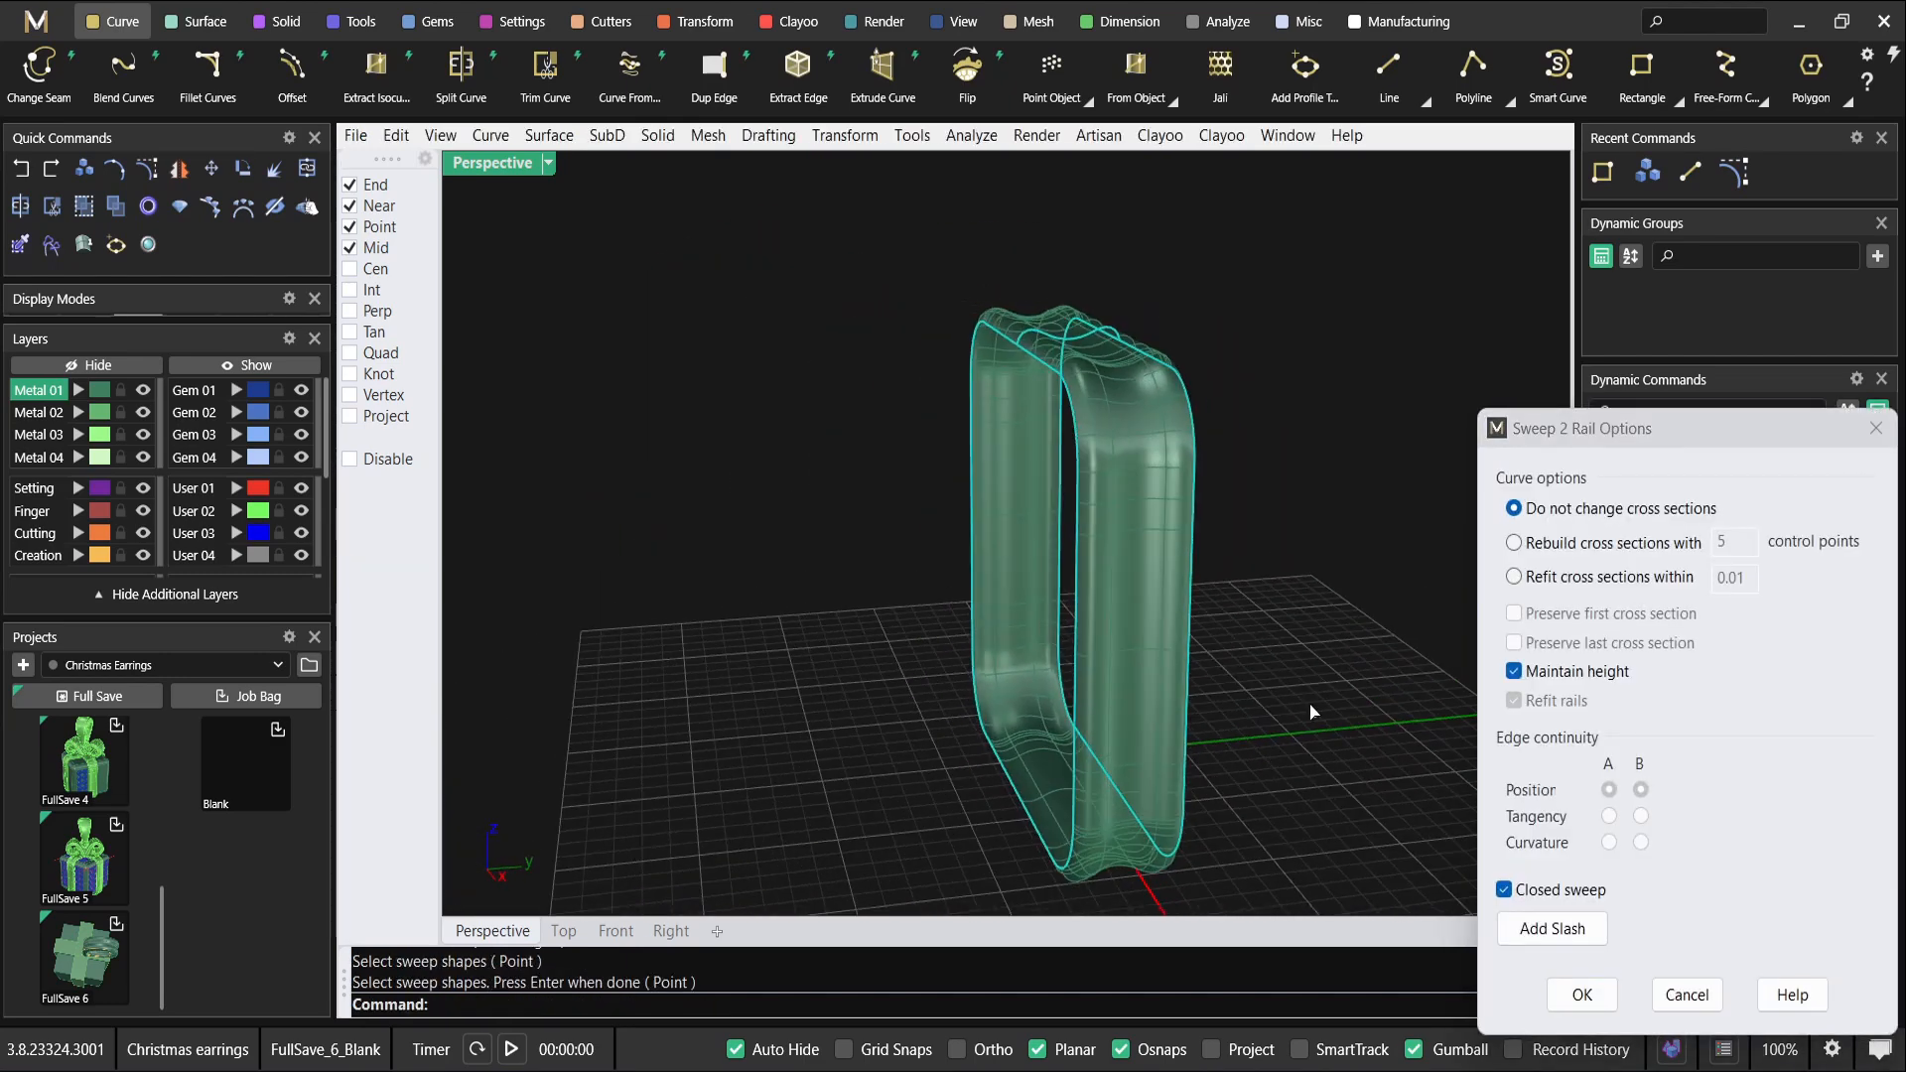
click(1582, 995)
Show the hidden objects and assign the swept ribbon to the Metal 02 layer.
right_drag(1203, 528, 1181, 443)
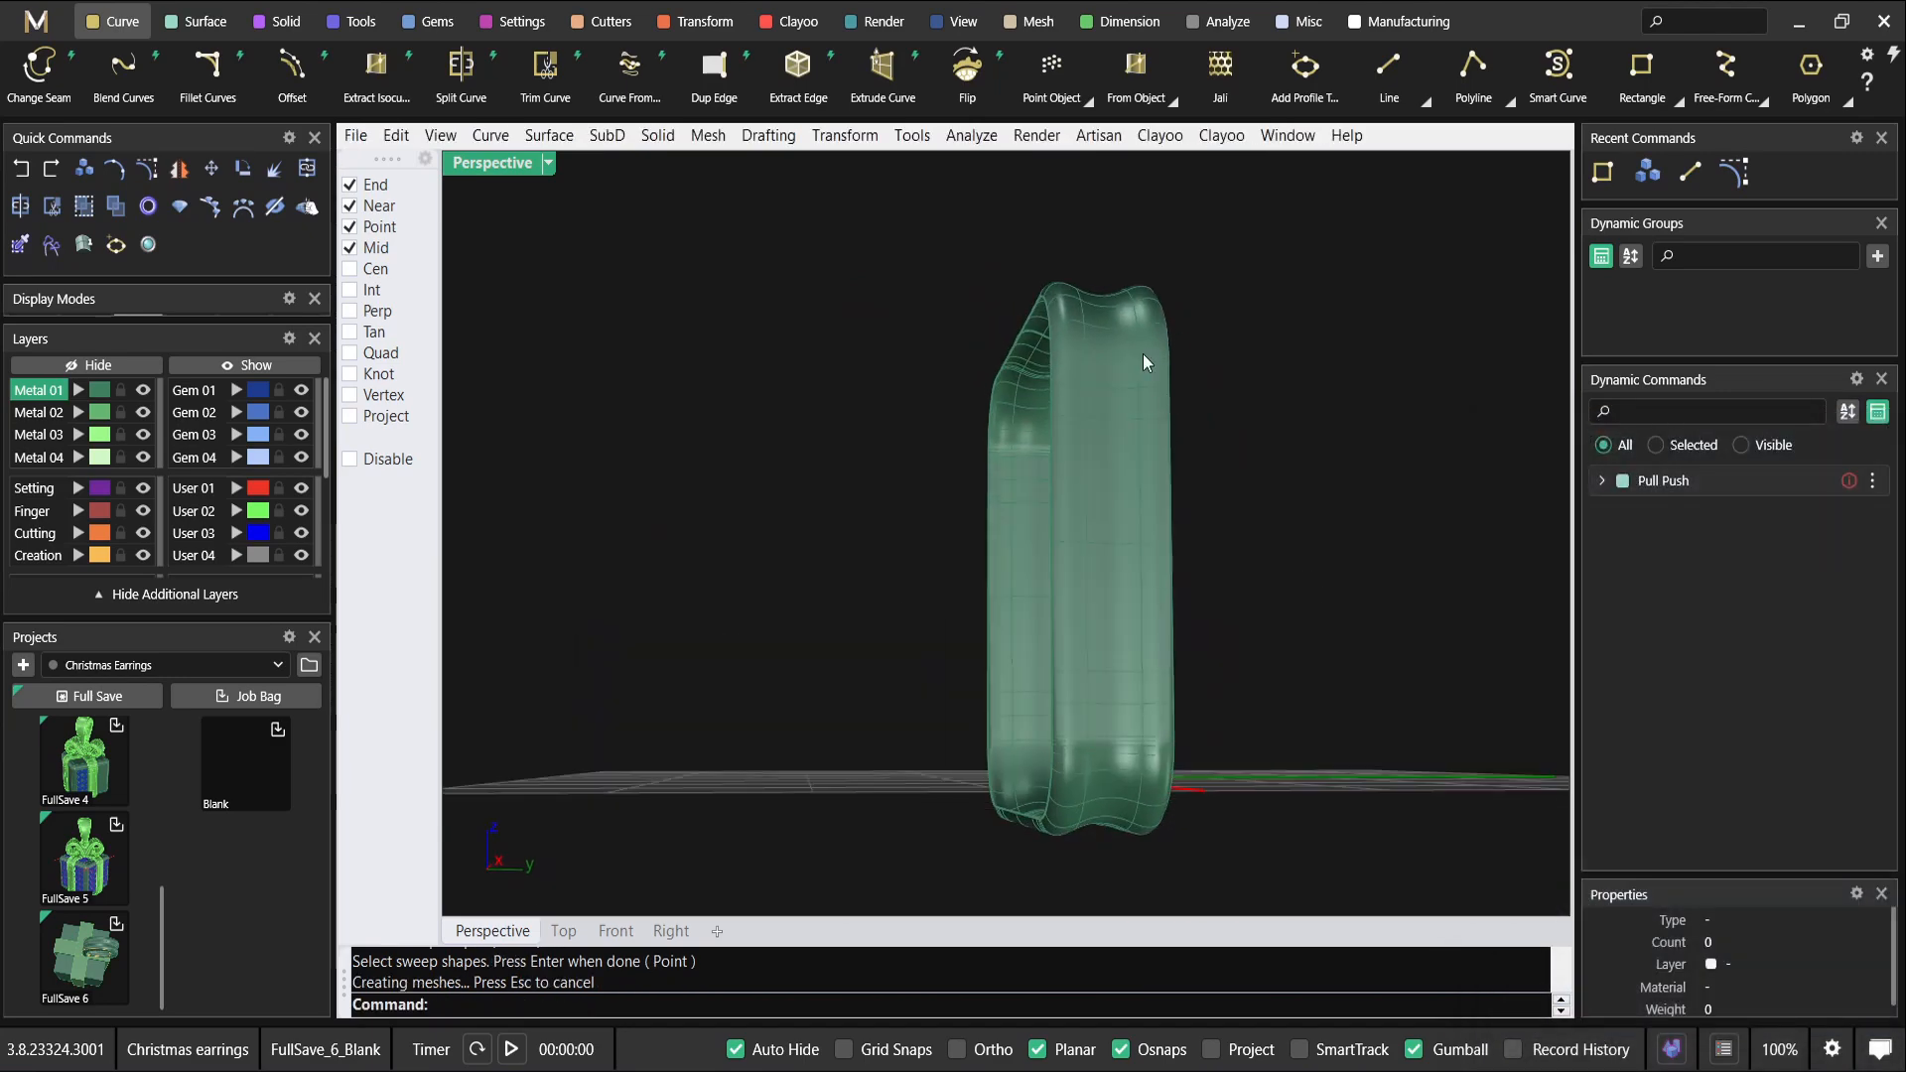
click(230, 370)
right_drag(961, 453, 1066, 471)
key(Escape)
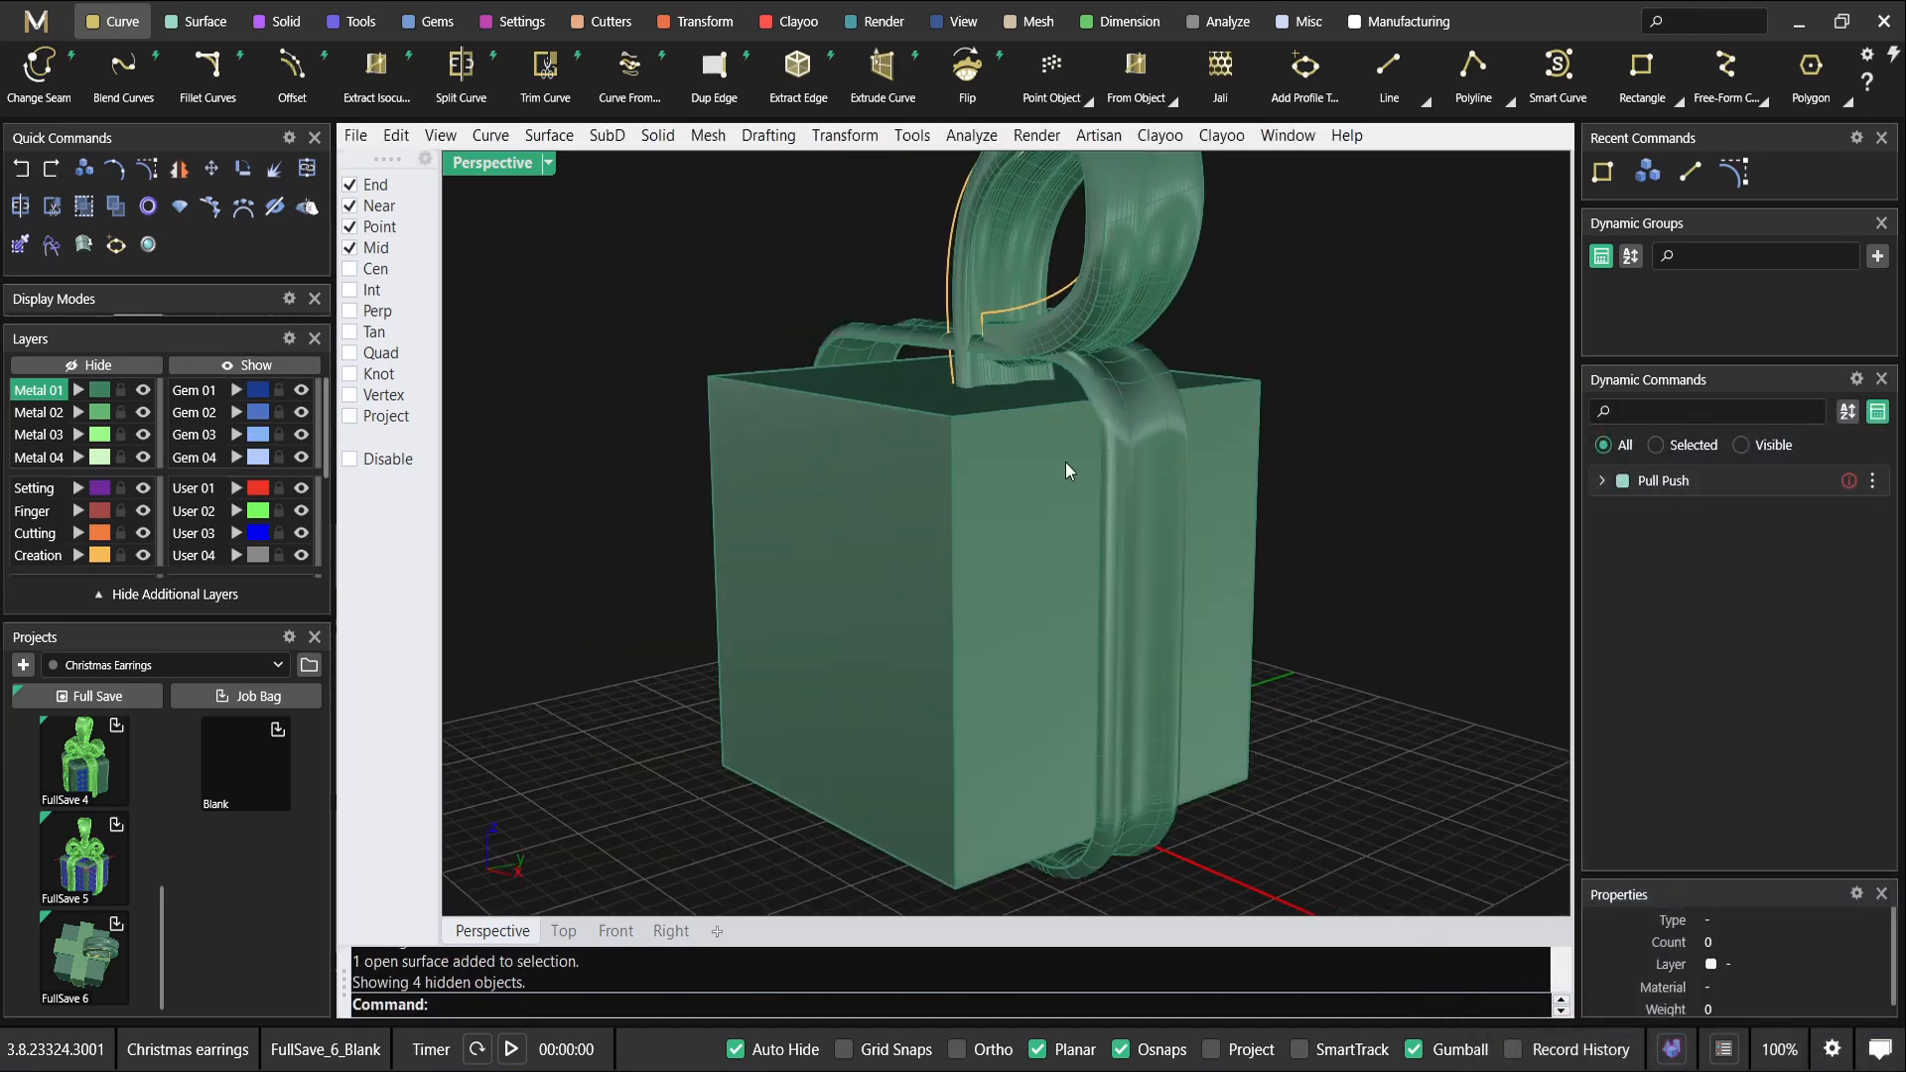
click(1105, 417)
click(1163, 506)
click(78, 413)
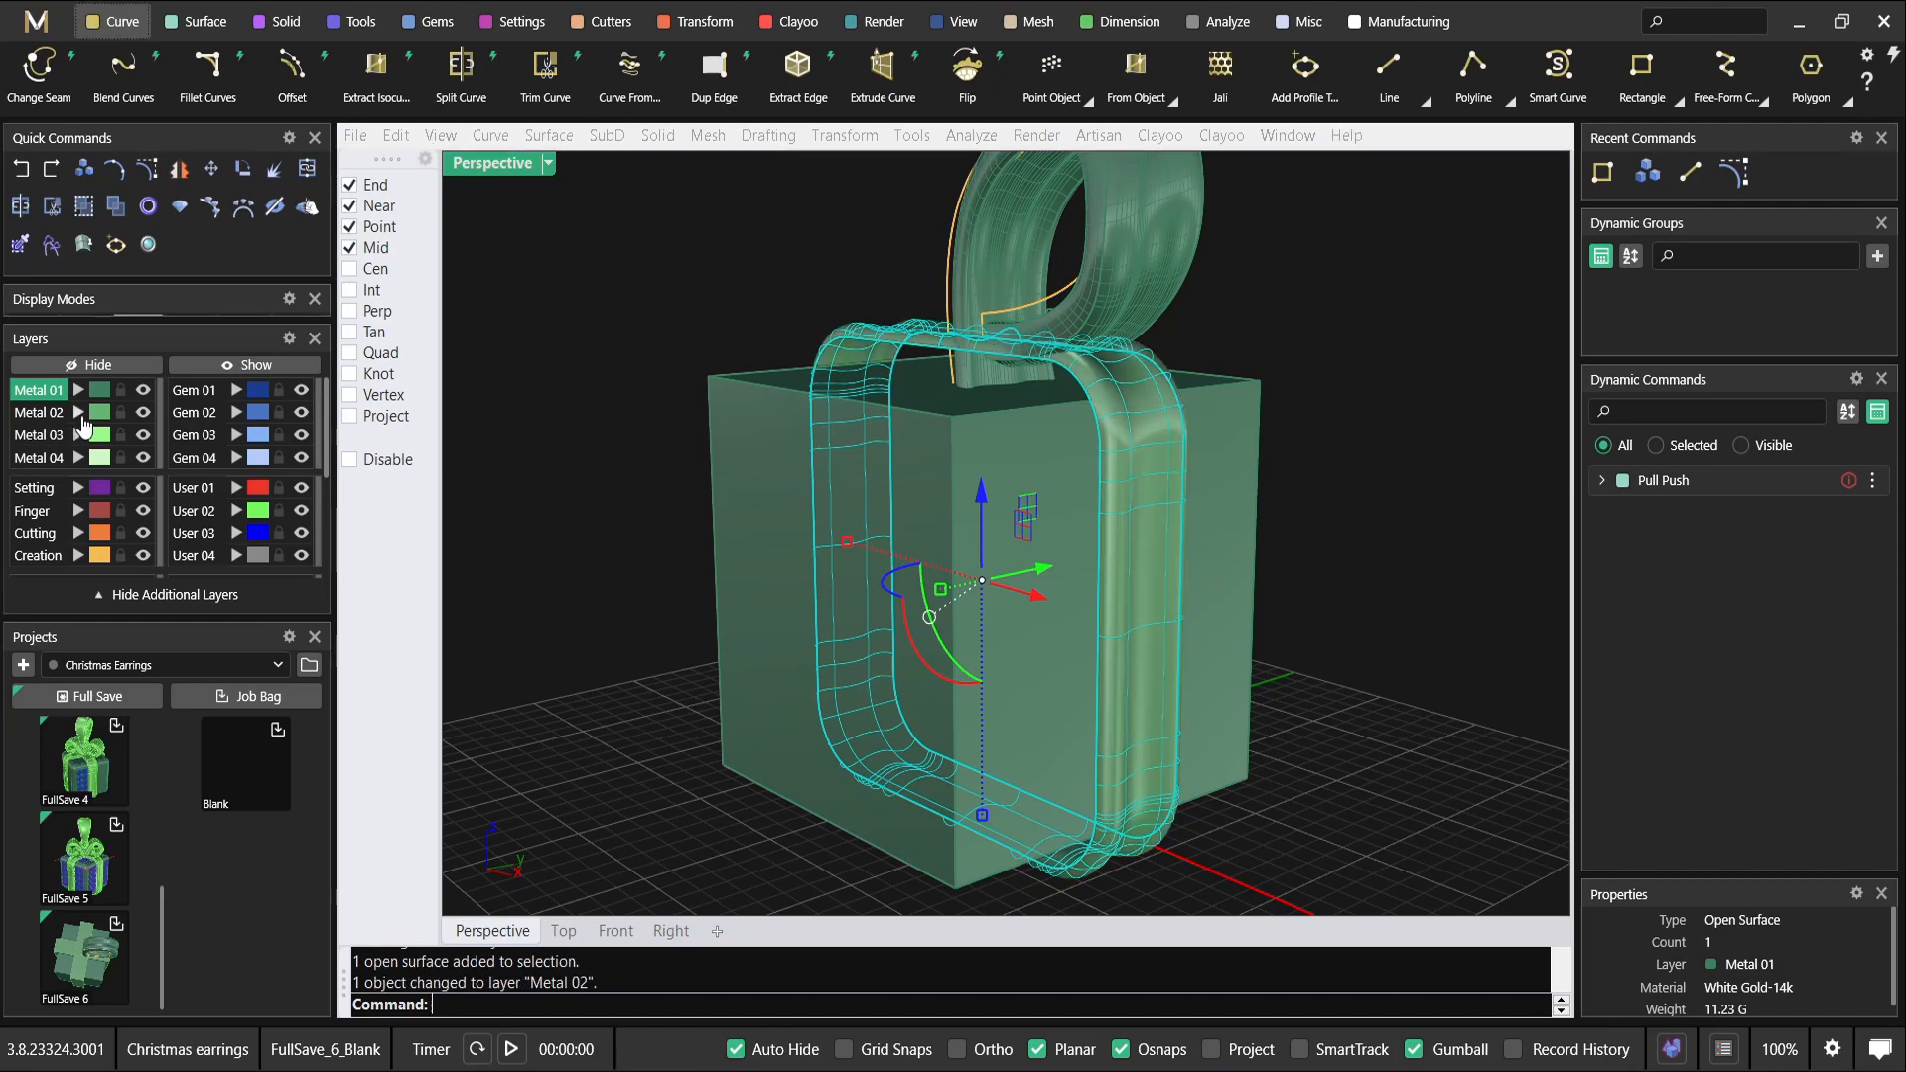
Close the swept wavy ribbon into a solid and slightly adjust the fit between ribbon and box by scaling.
key(Escape)
right_drag(1112, 402, 961, 386)
click(929, 453)
key(Escape)
right_drag(929, 456, 1077, 397)
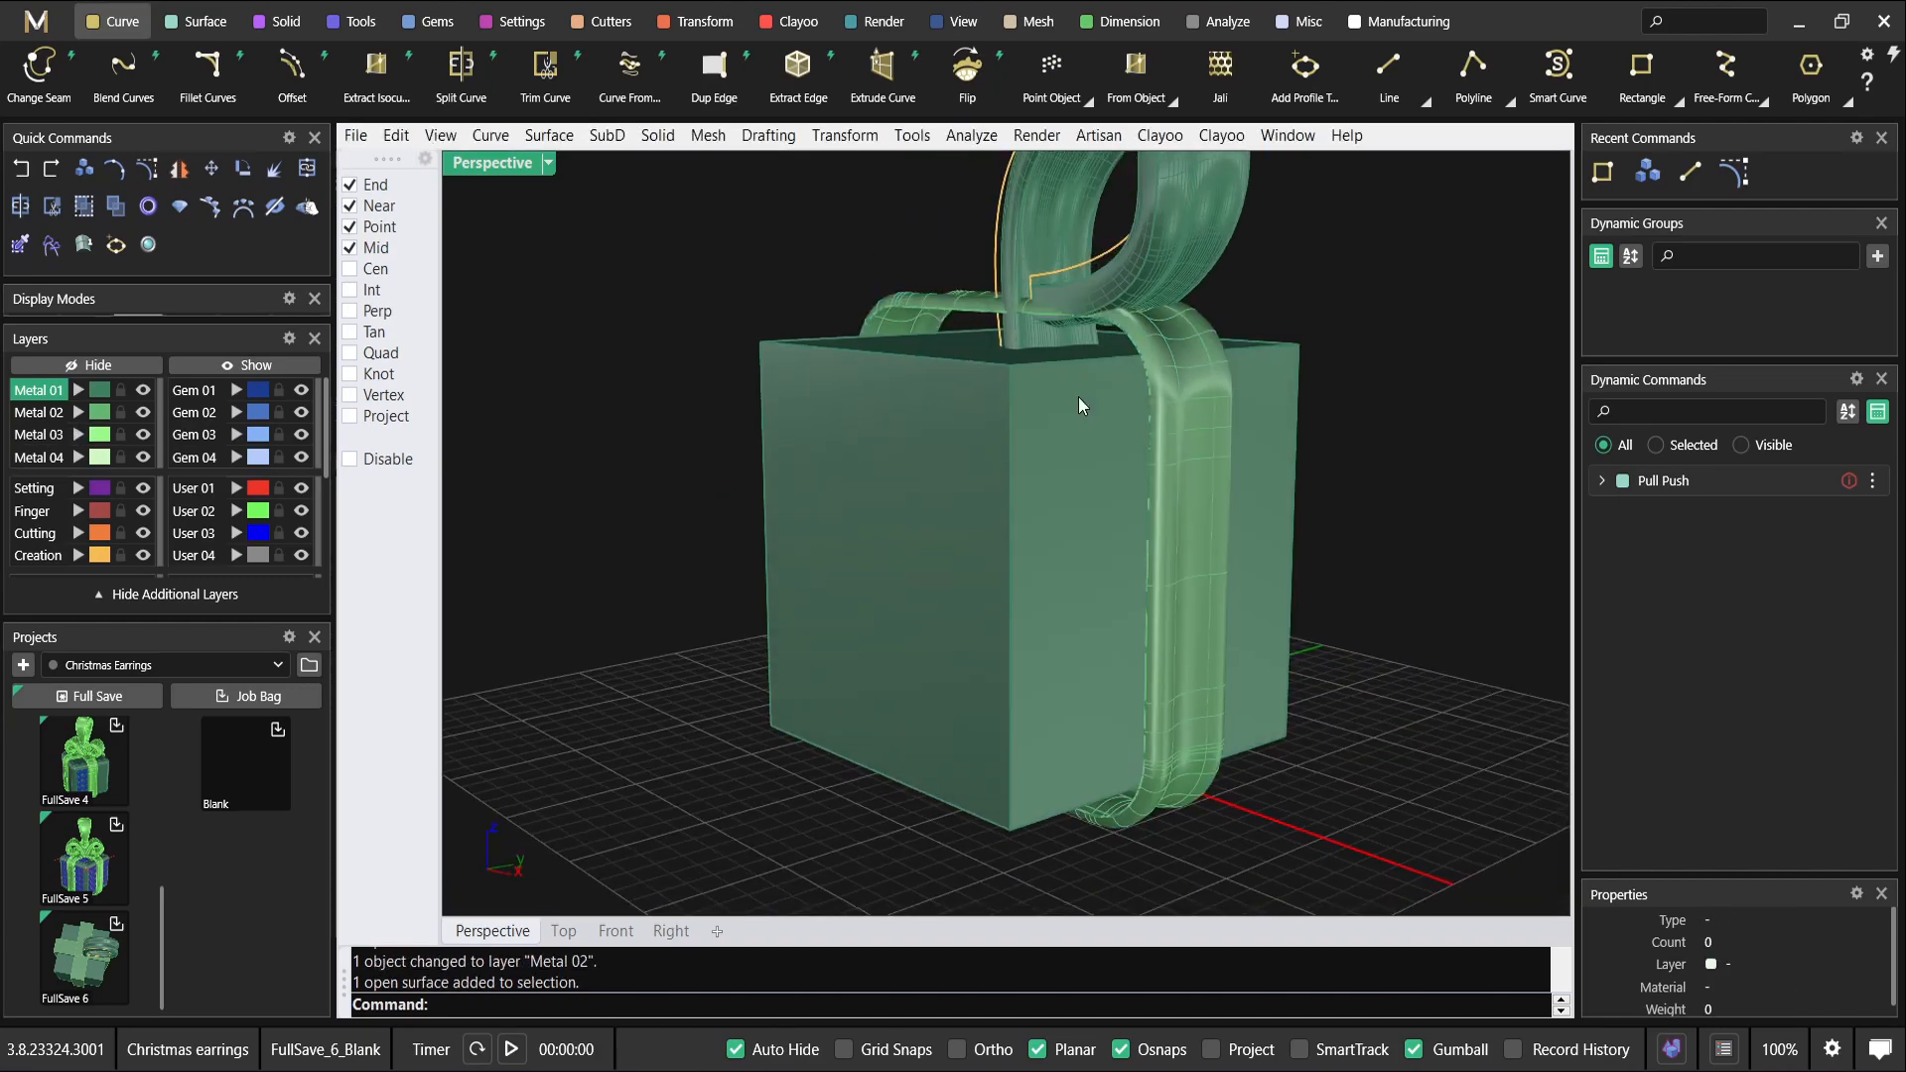
scroll(1213, 476, up, 5)
right_drag(1213, 477, 940, 648)
scroll(965, 397, down, 4)
click(1072, 421)
scroll(1054, 439, up, 1)
key(Return)
drag(890, 594, 885, 604)
right_drag(886, 604, 1044, 417)
key(Escape)
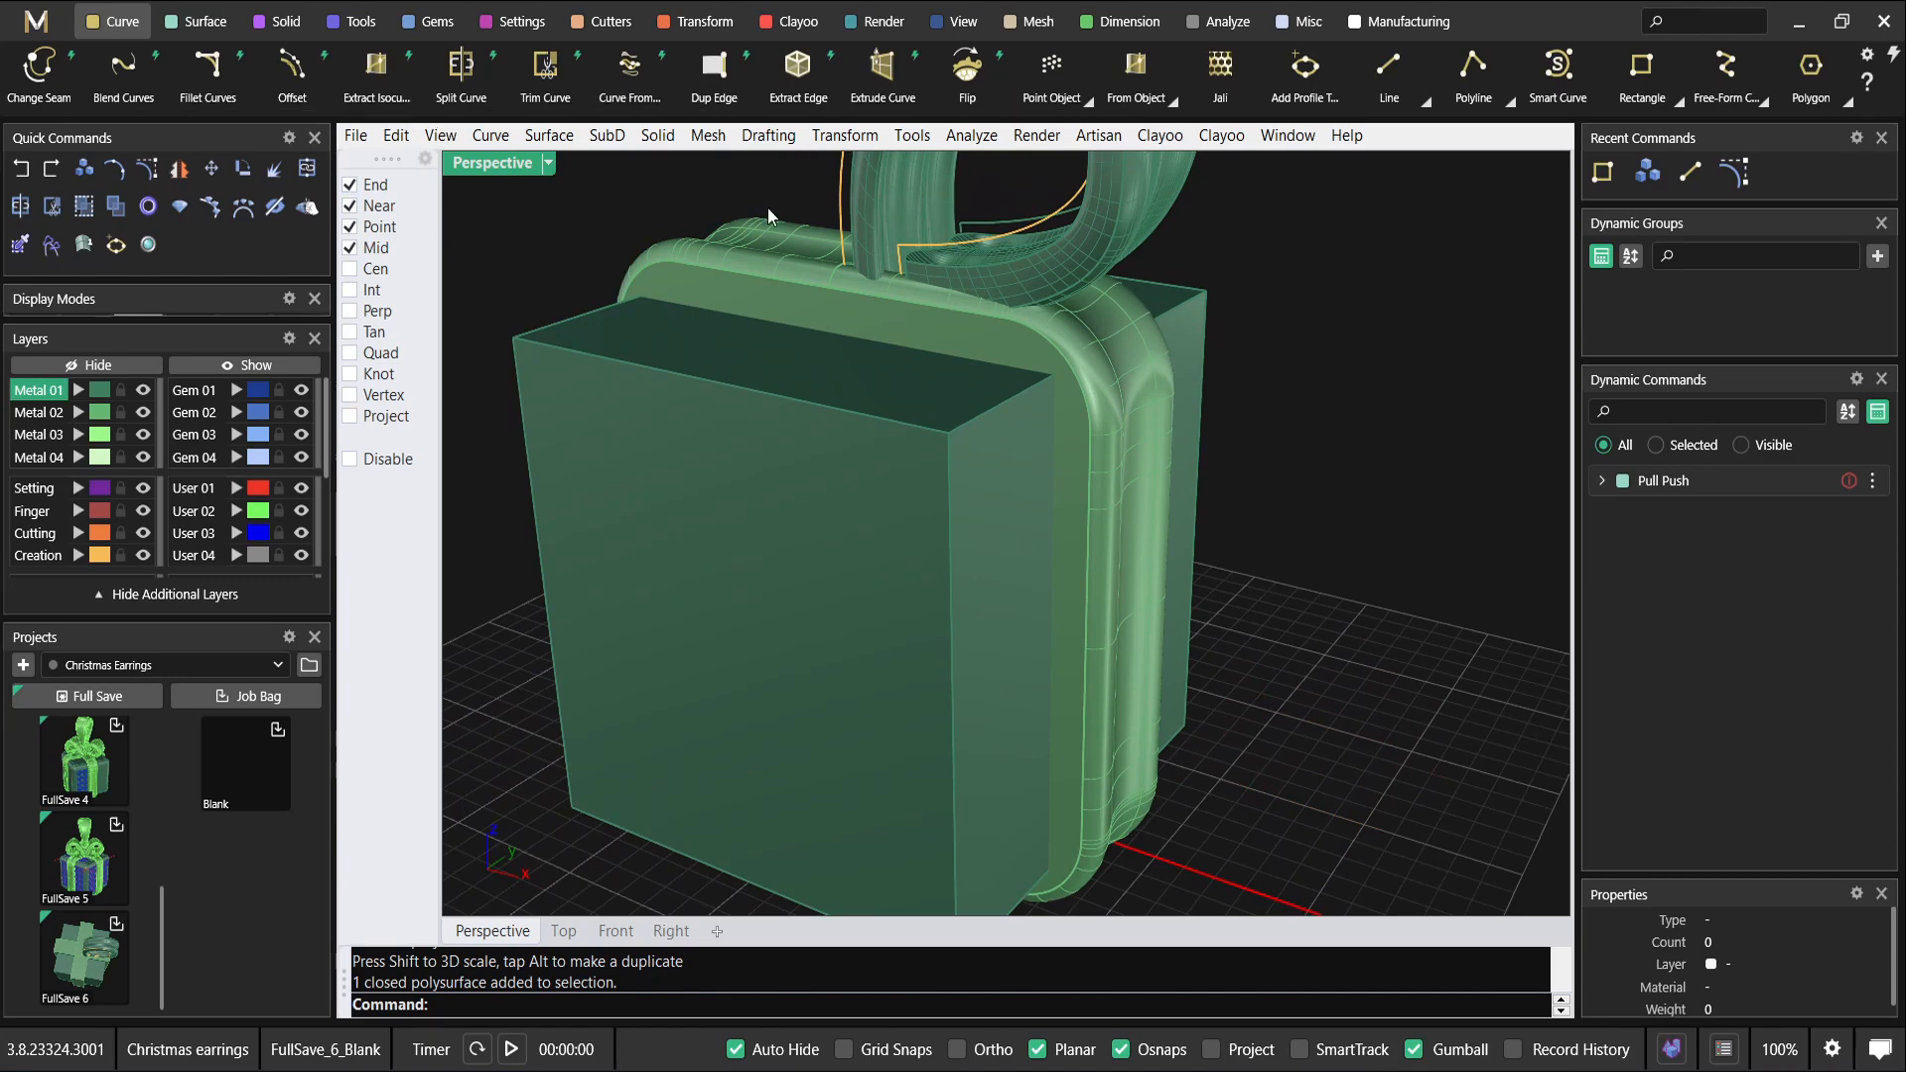
Try filleting all edges of the gift box with a 1 mm radius.
click(800, 454)
key(Escape)
right_drag(800, 455, 680, 256)
scroll(884, 393, up, 4)
scroll(828, 393, down, 4)
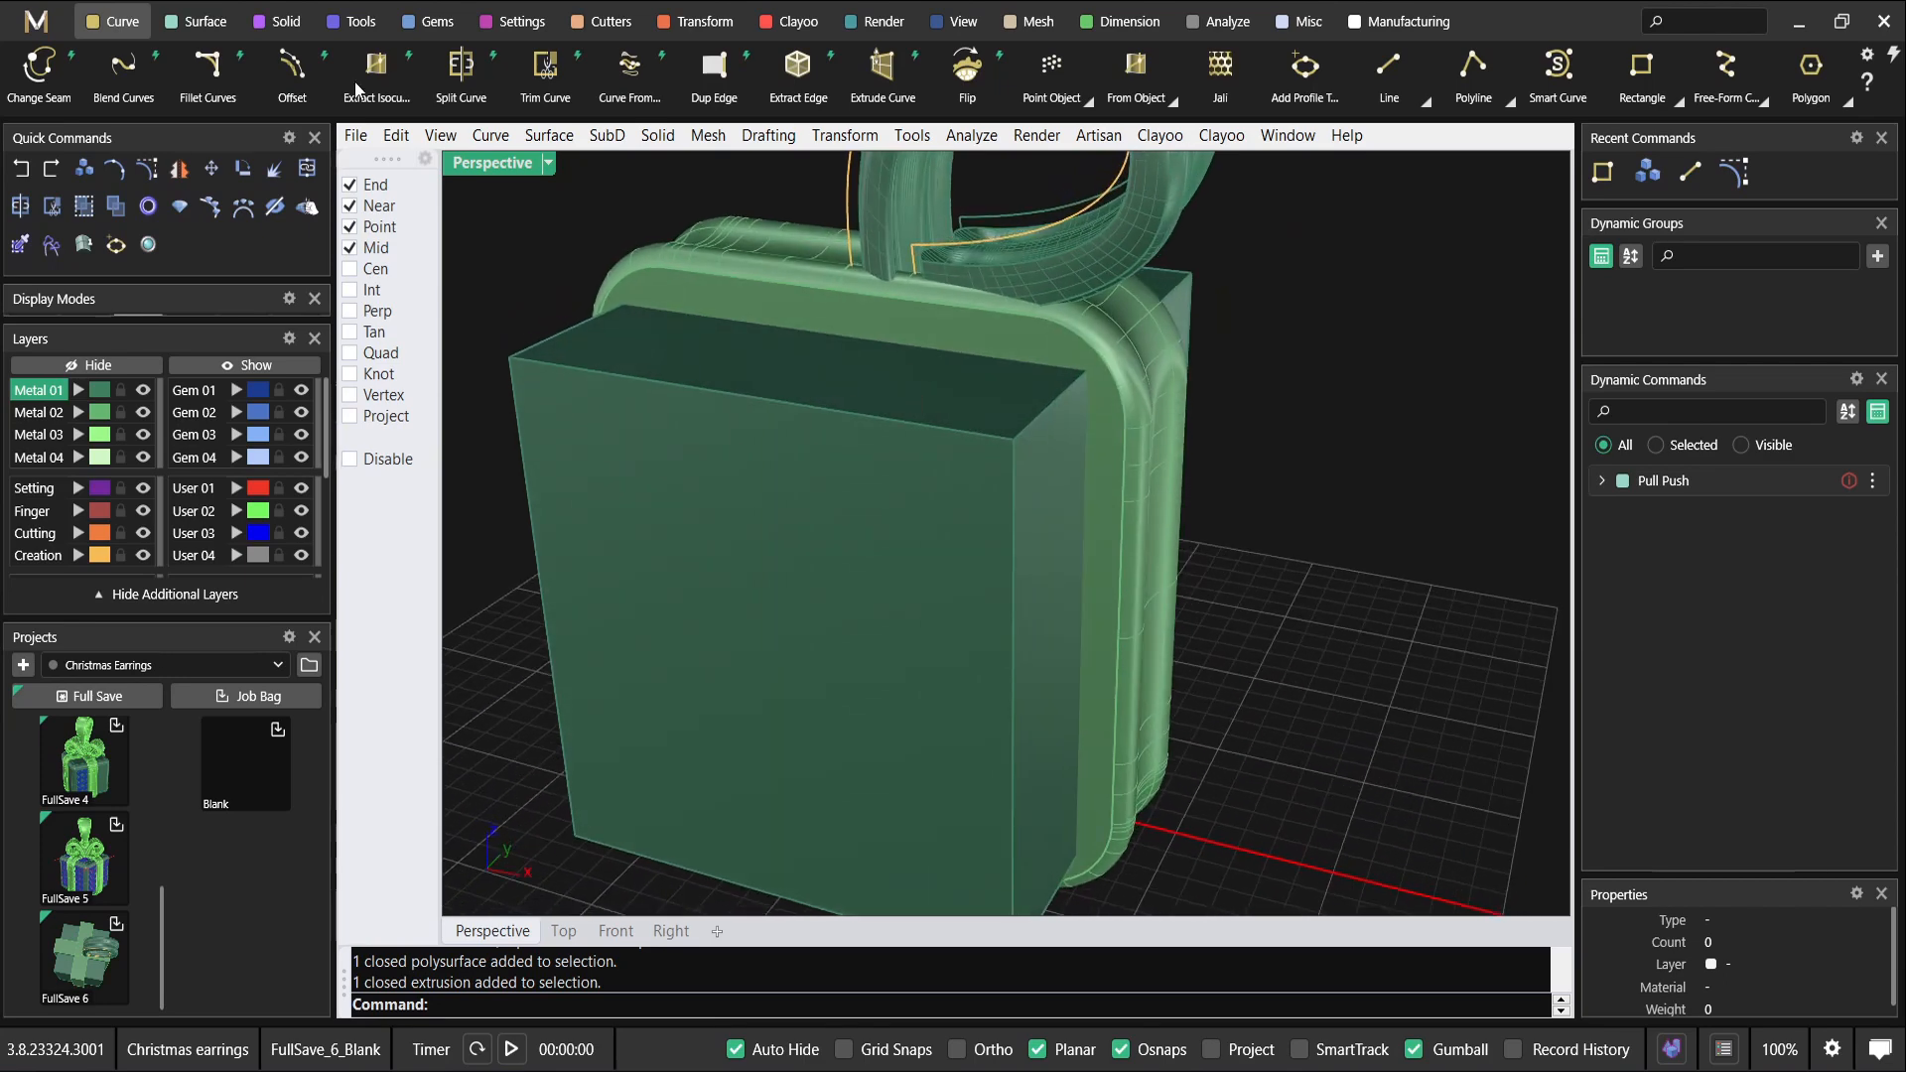
click(285, 30)
scroll(1588, 74, down, 5)
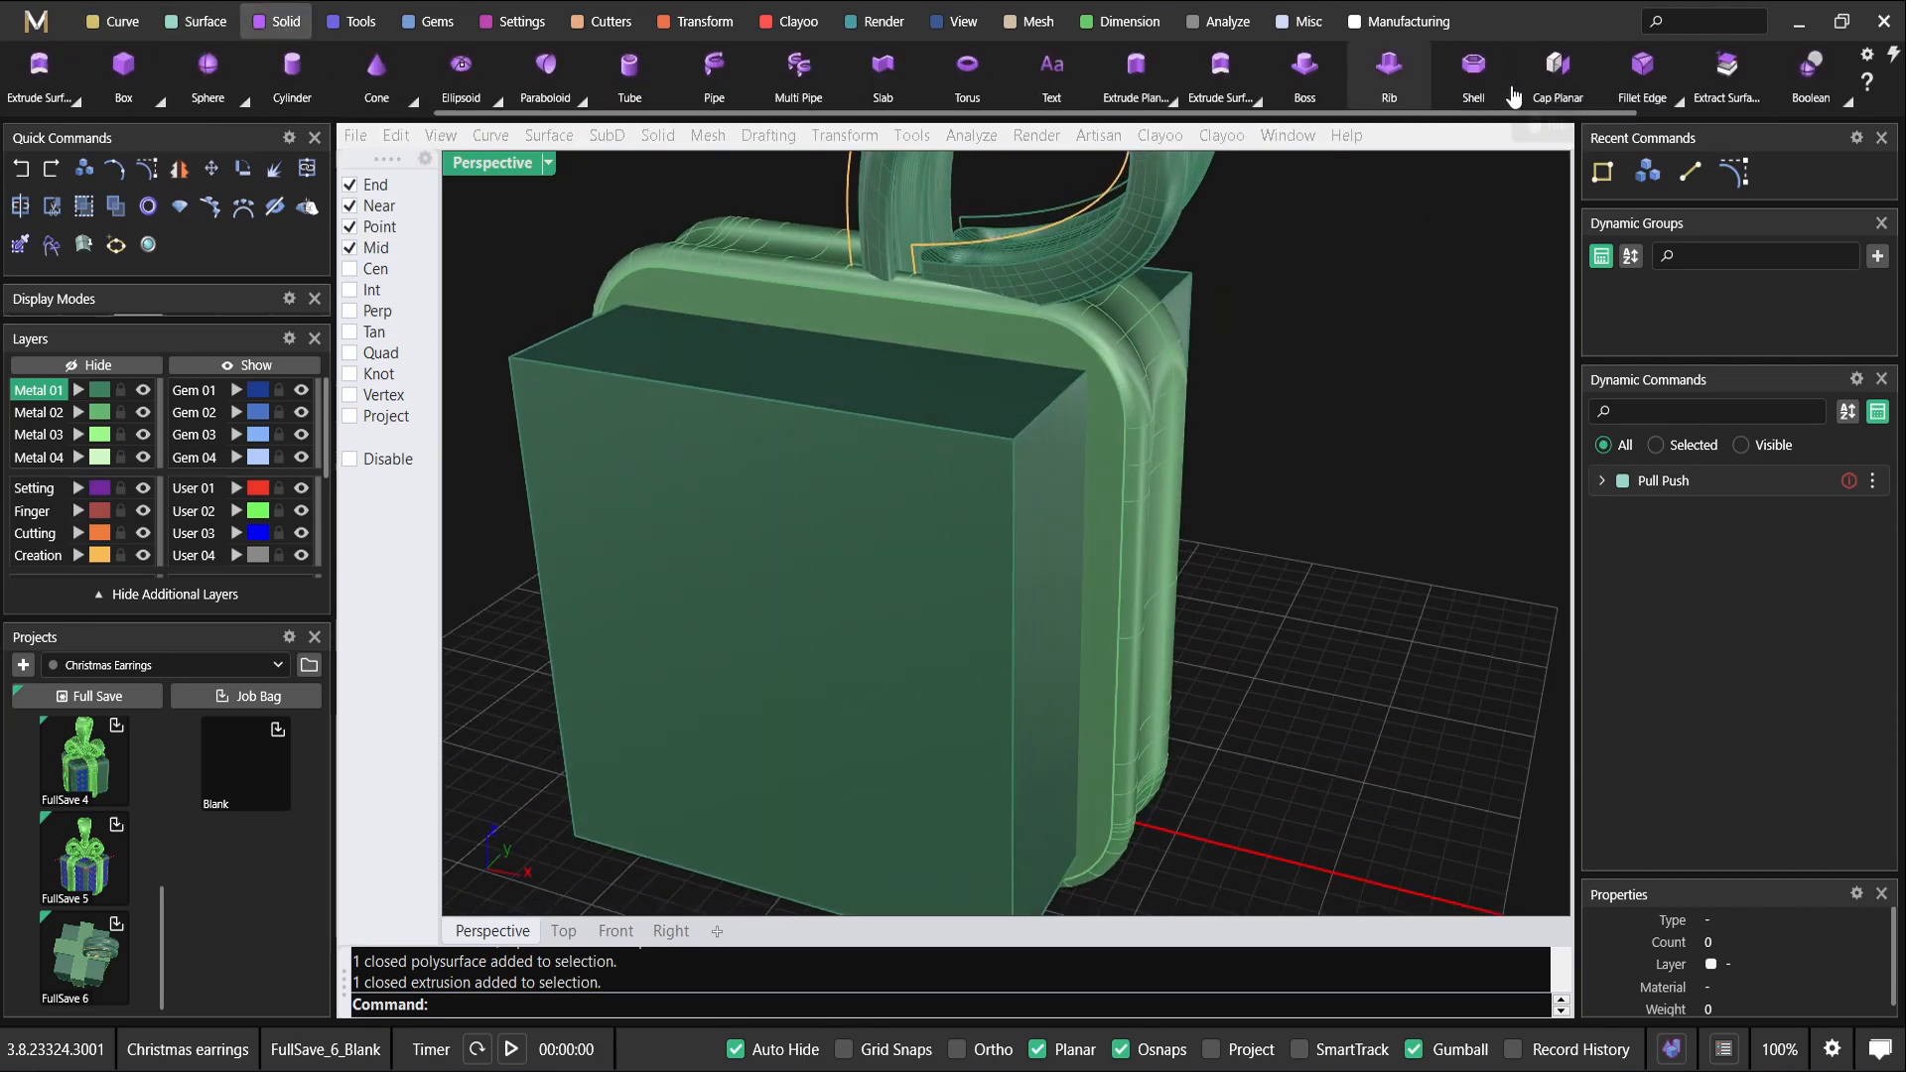
click(1640, 72)
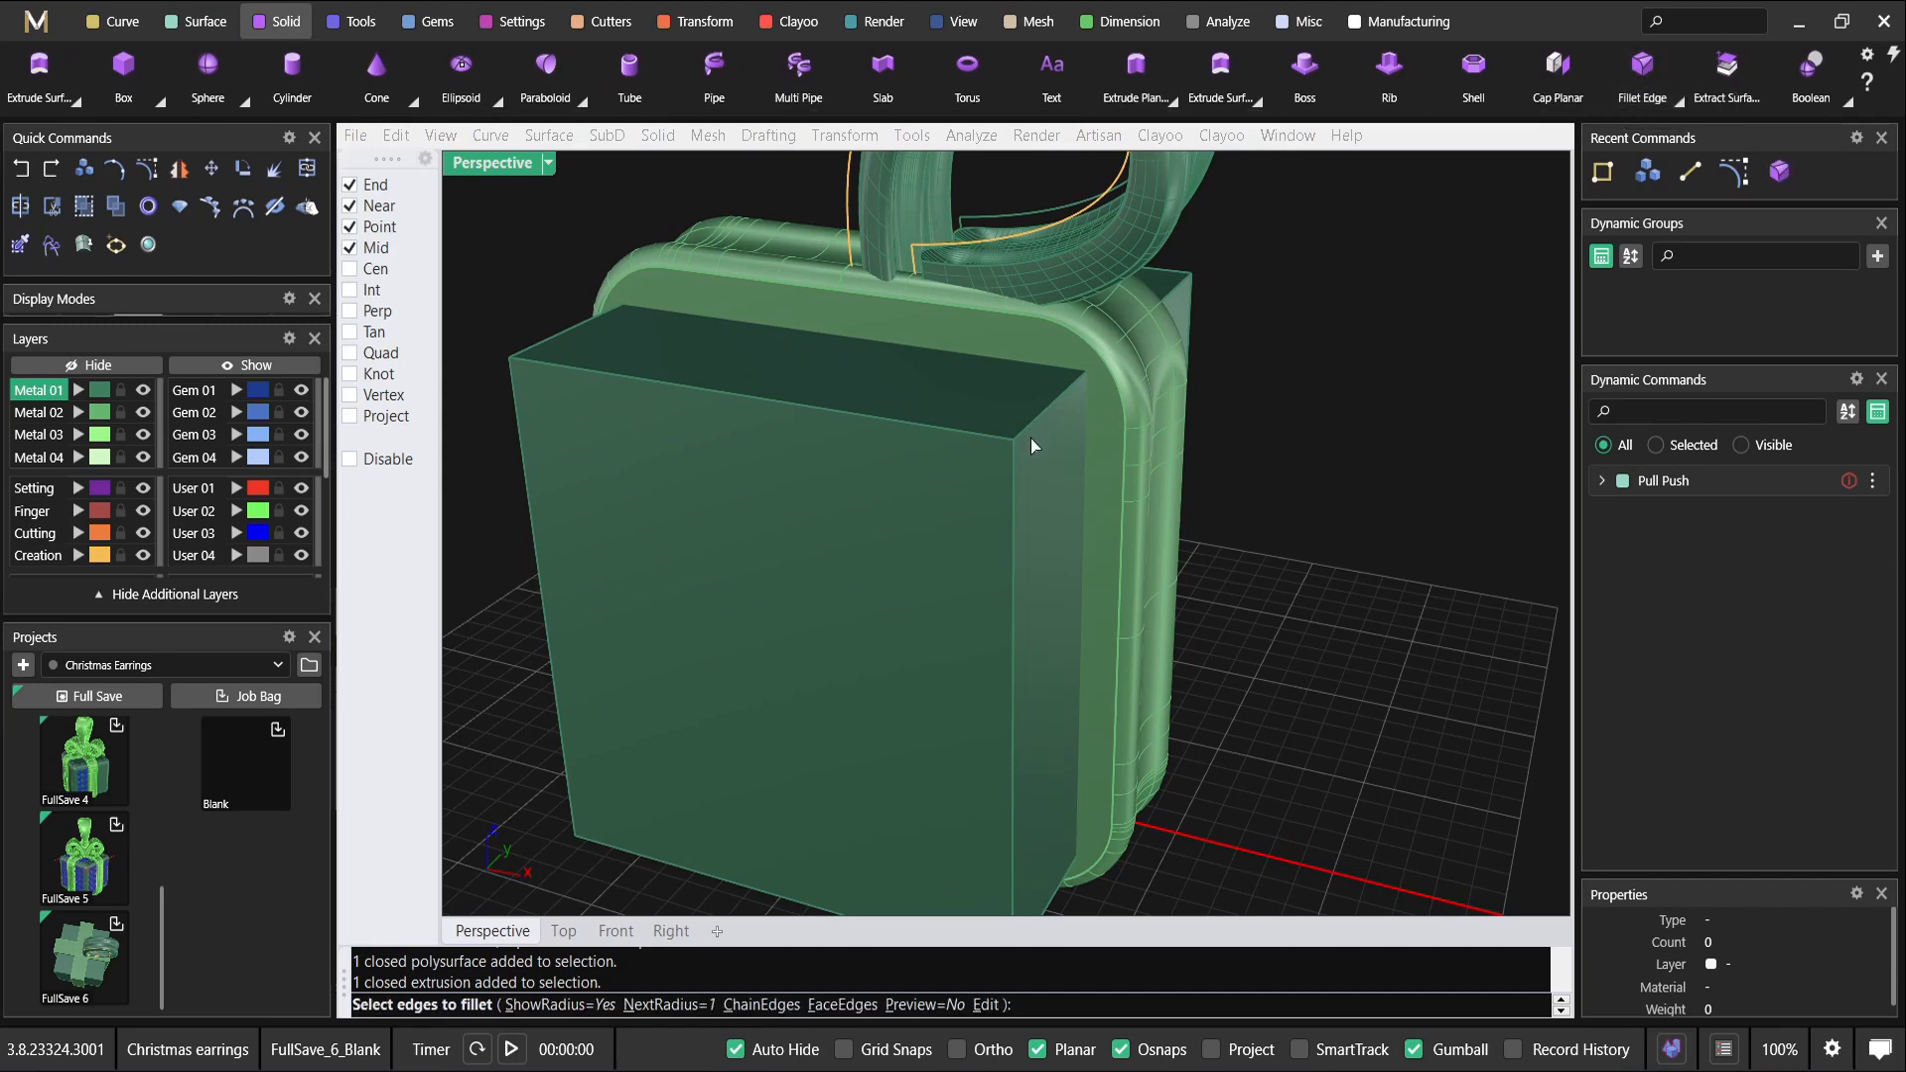
click(1060, 391)
click(998, 435)
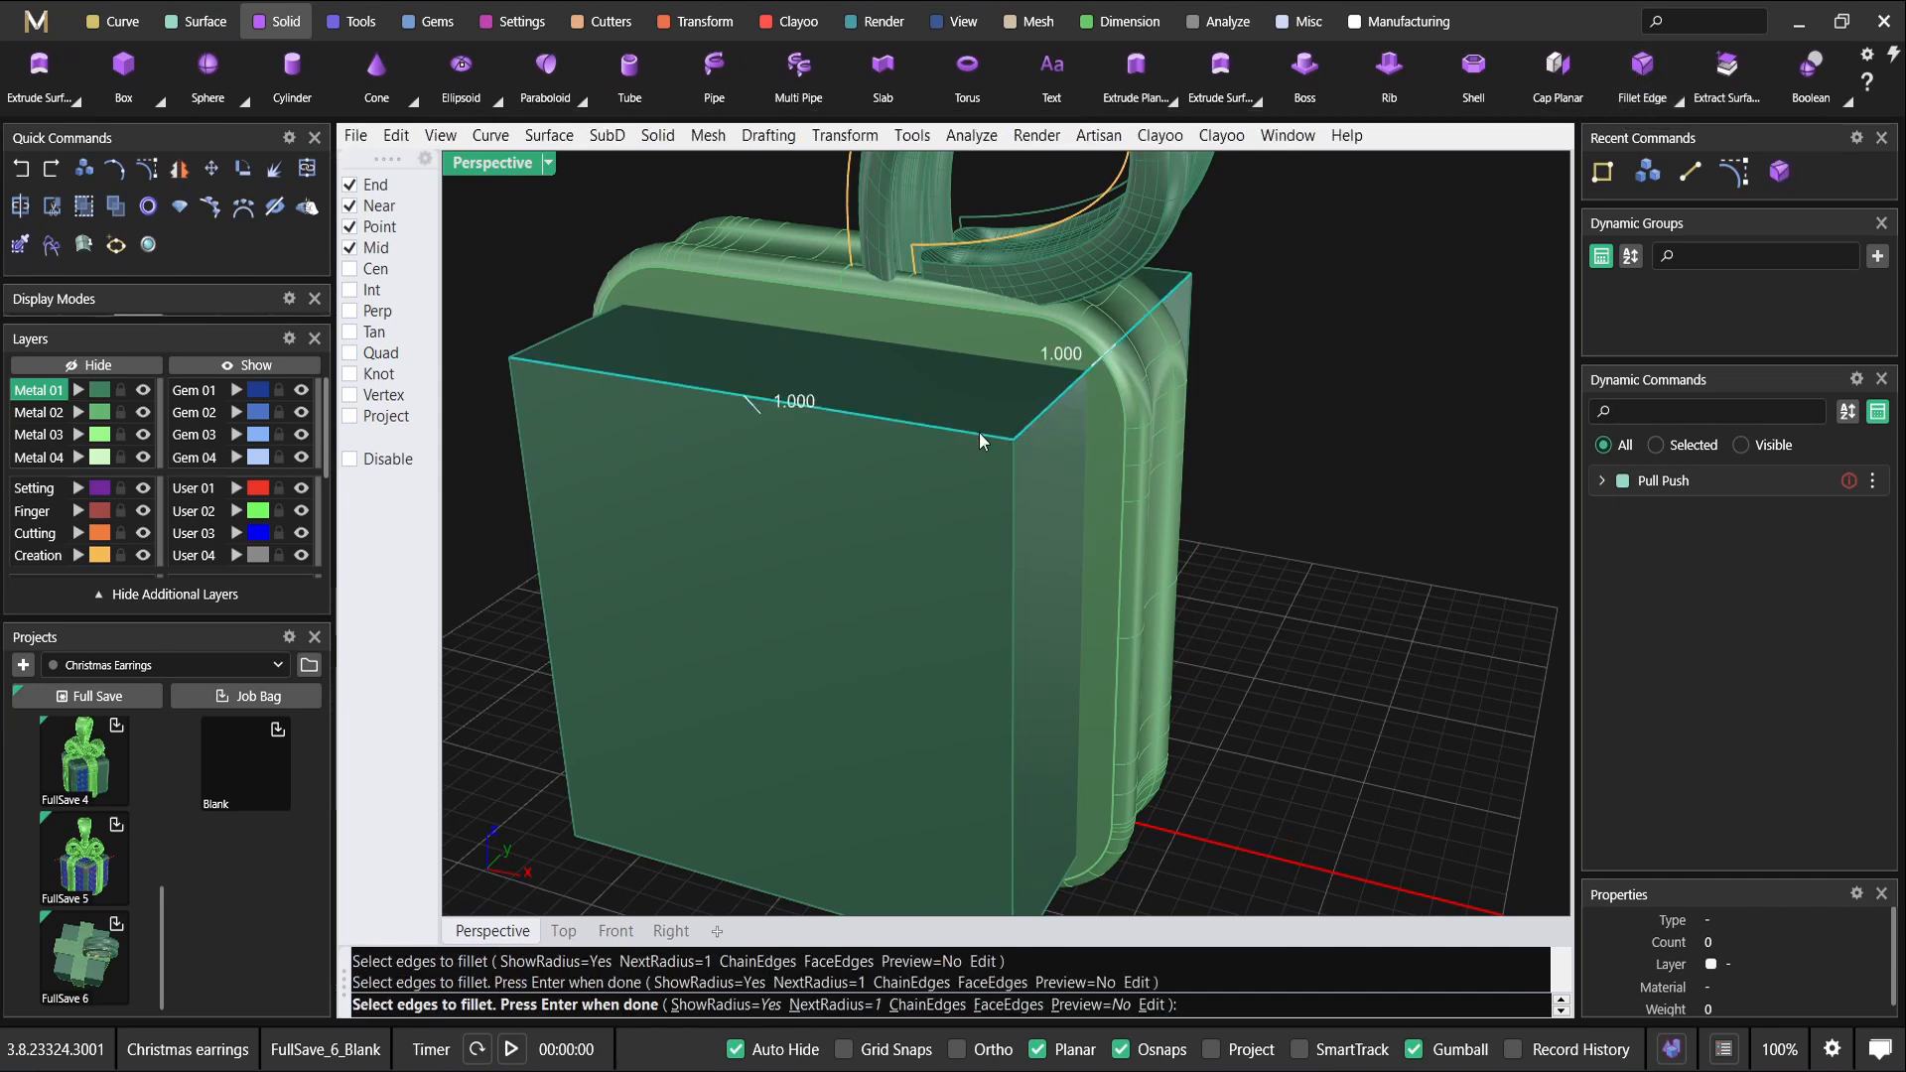
click(1011, 478)
click(537, 428)
right_drag(641, 859, 1054, 710)
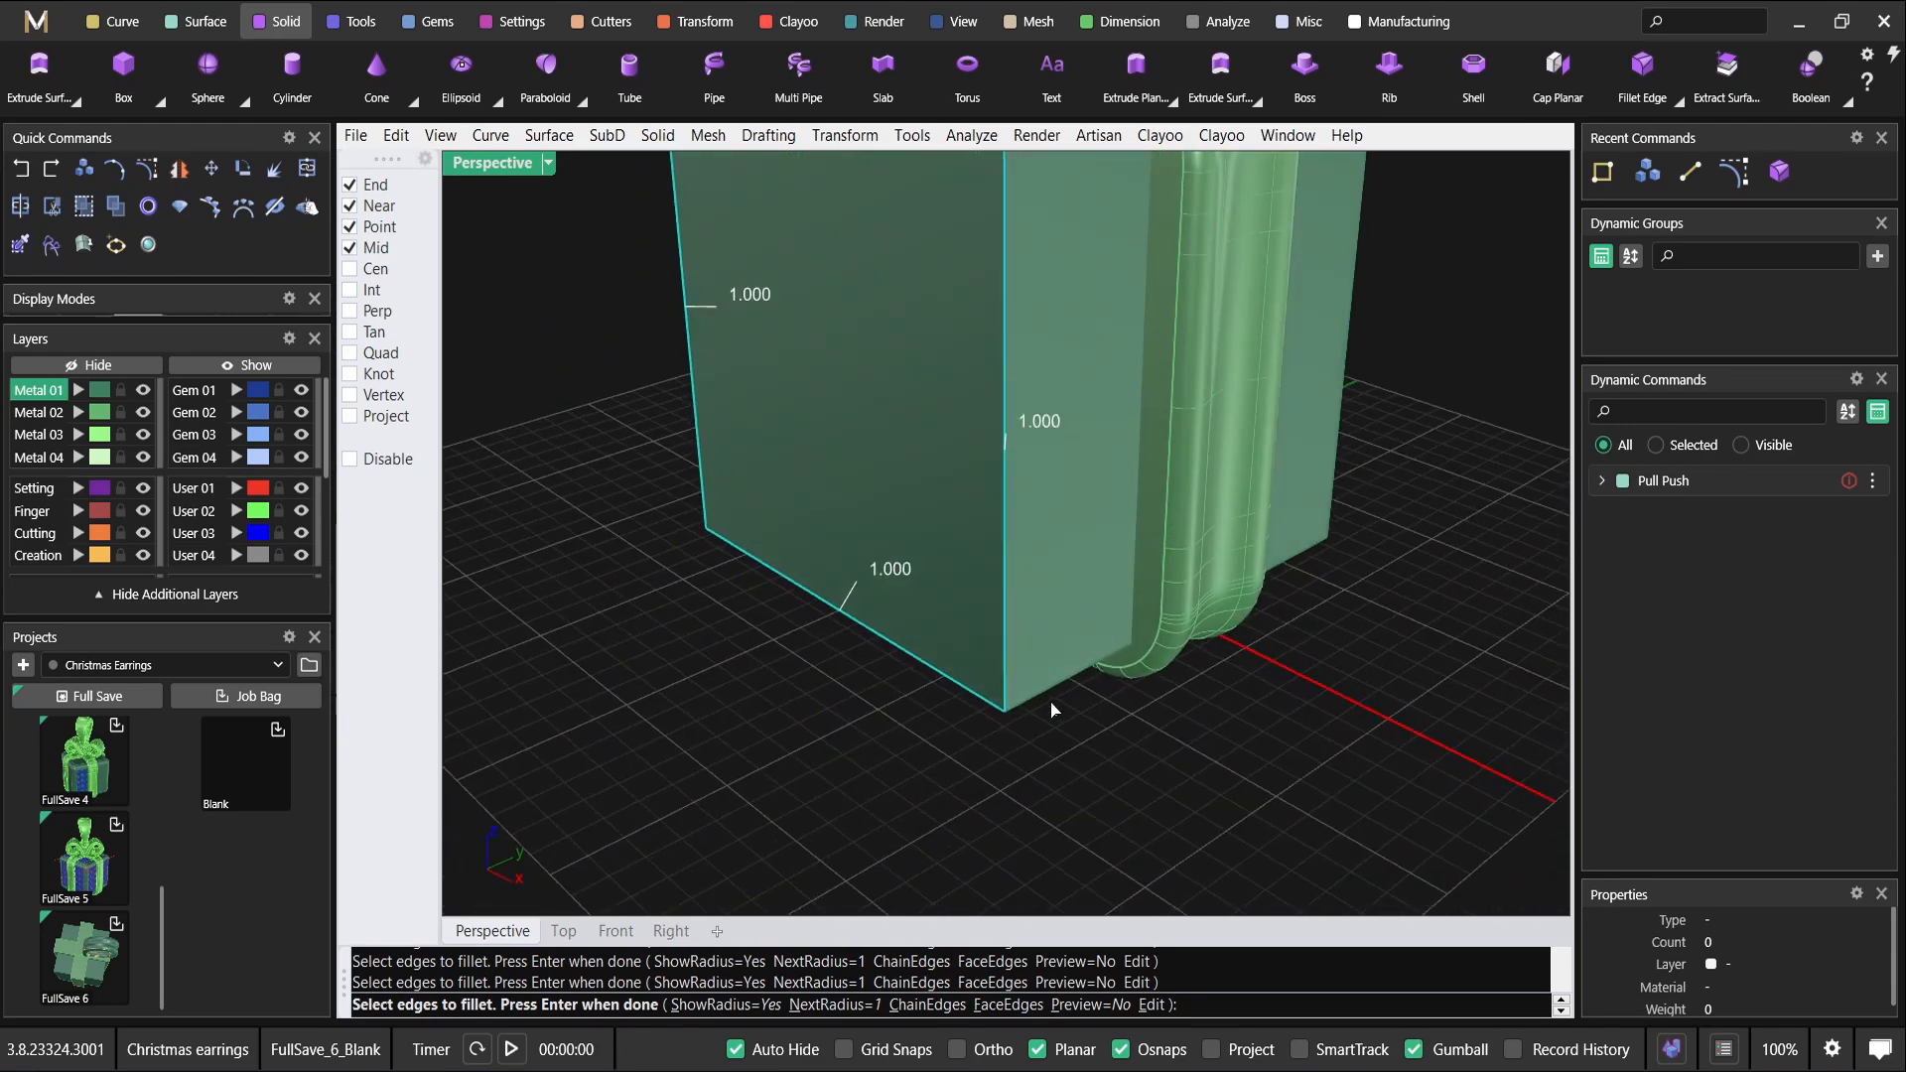
right_drag(1457, 627, 1262, 618)
right_drag(1403, 617, 1222, 725)
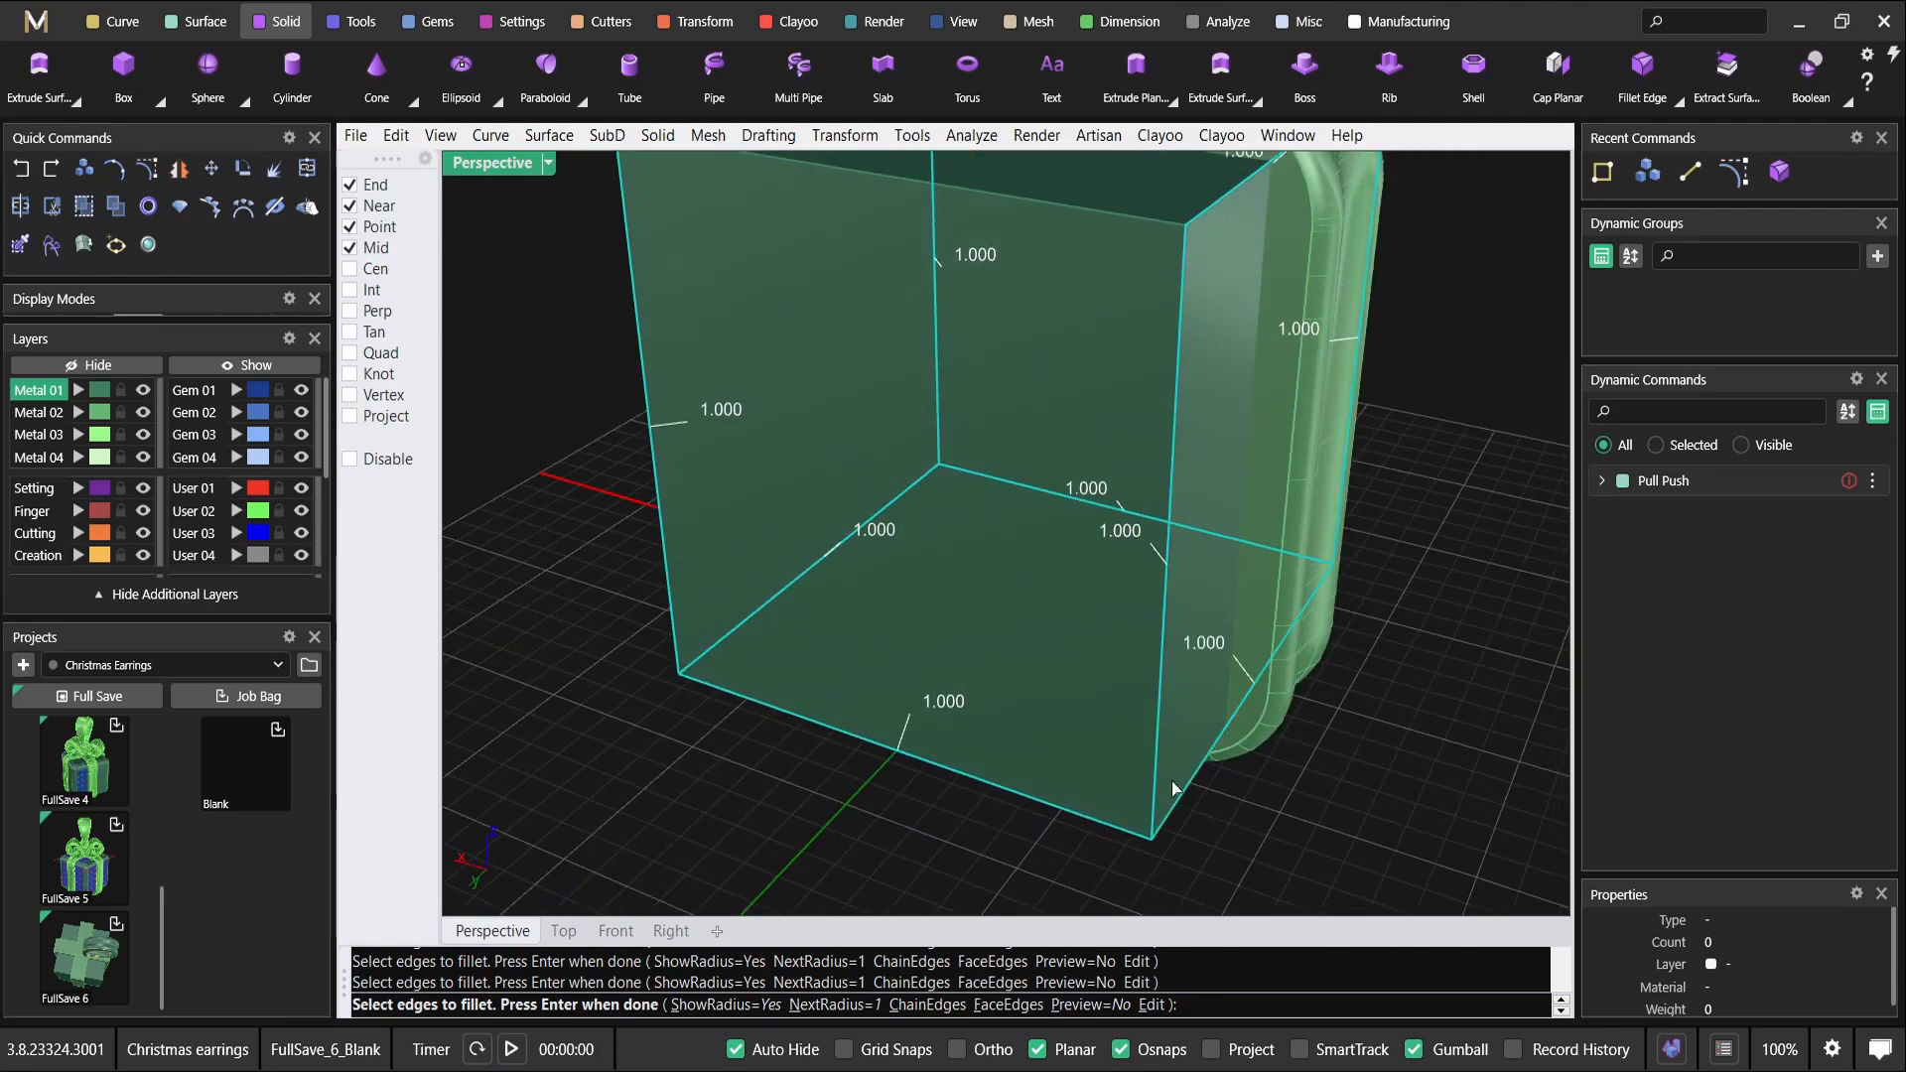
scroll(1163, 596, down, 6)
right_drag(1162, 517, 1116, 533)
scroll(922, 456, up, 6)
right_click(898, 452)
right_drag(898, 459, 1291, 372)
right_click(959, 421)
Undo the gift box's edge fillet.
scroll(959, 421, down, 5)
scroll(1238, 310, up, 4)
right_drag(1238, 307, 1104, 329)
key(ctrl+z)
click(1104, 330)
key(Escape)
right_drag(1141, 262, 998, 356)
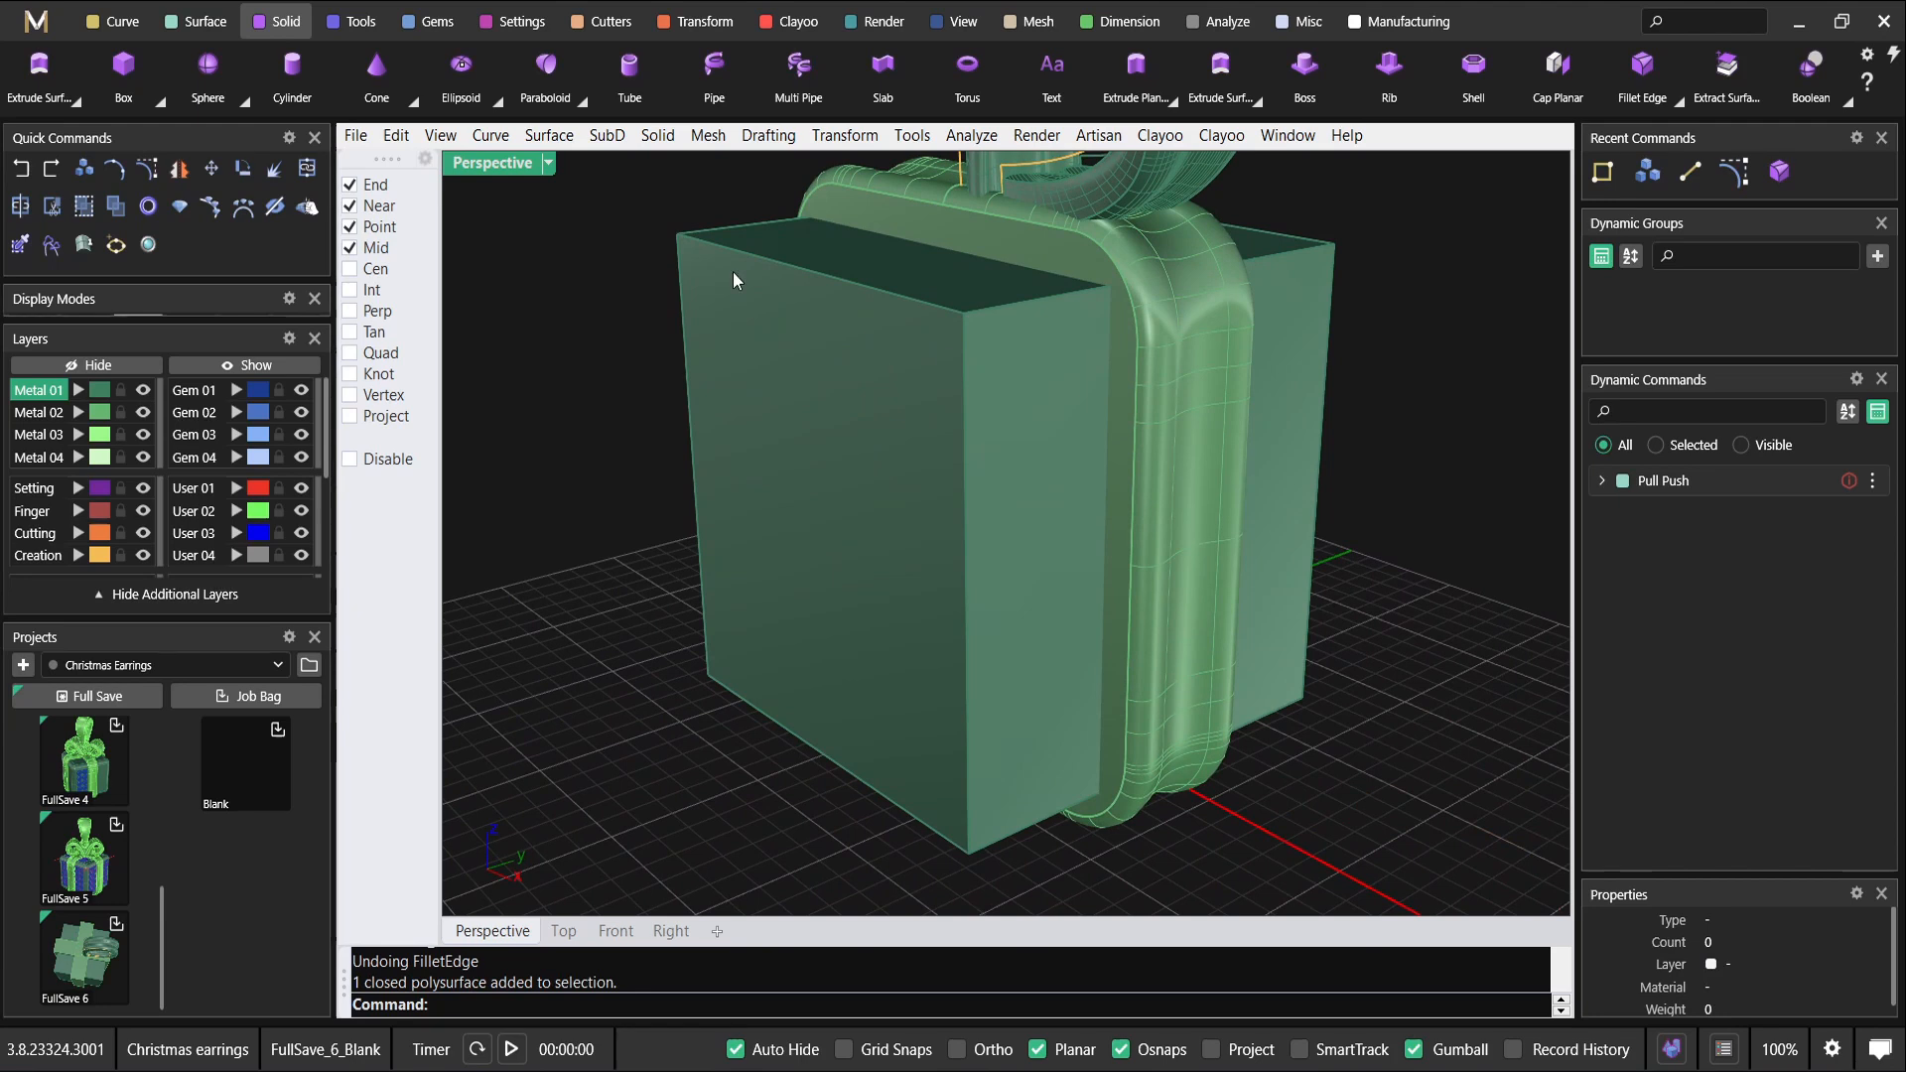
Fillet all edges of the gift box with a 1.1 mm radius.
click(1664, 94)
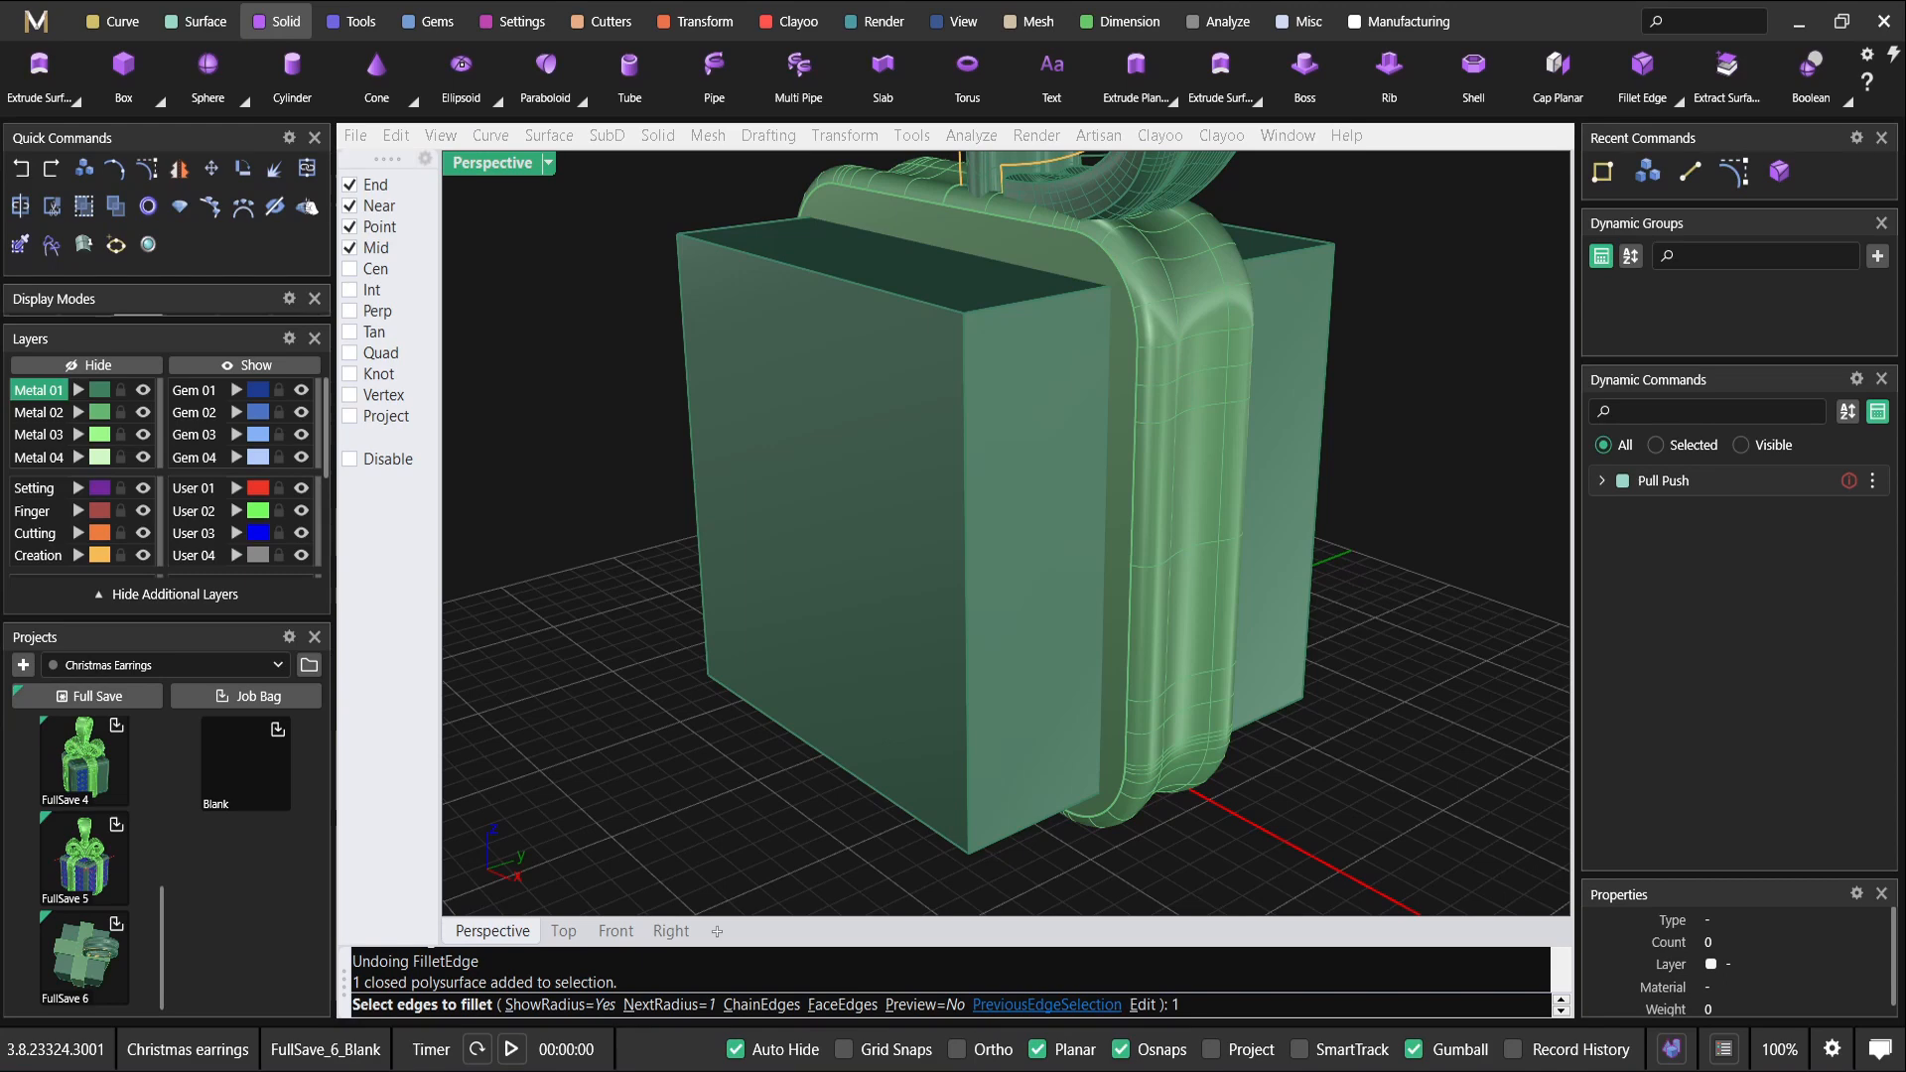
key(Return)
right_drag(1432, 678, 1085, 636)
right_drag(854, 673, 840, 567)
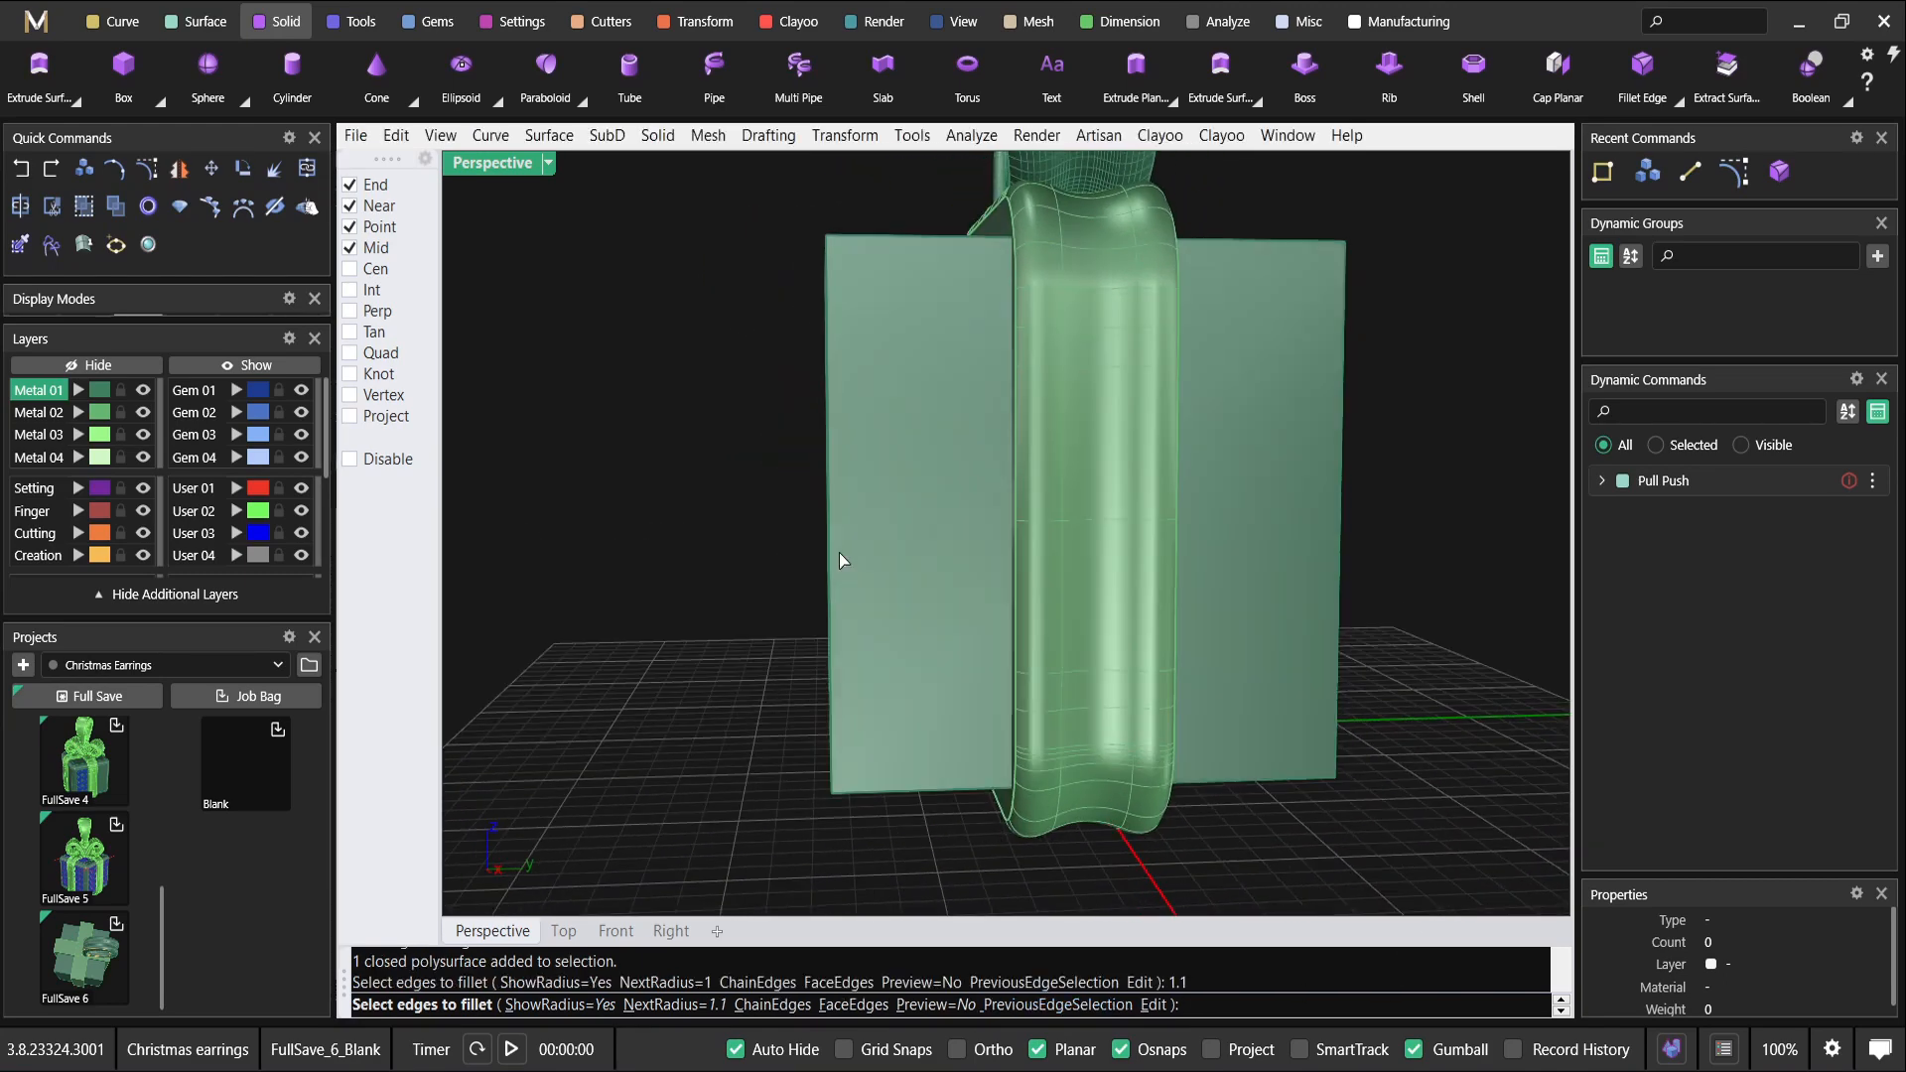
drag(722, 207, 913, 955)
right_drag(1197, 449, 1187, 413)
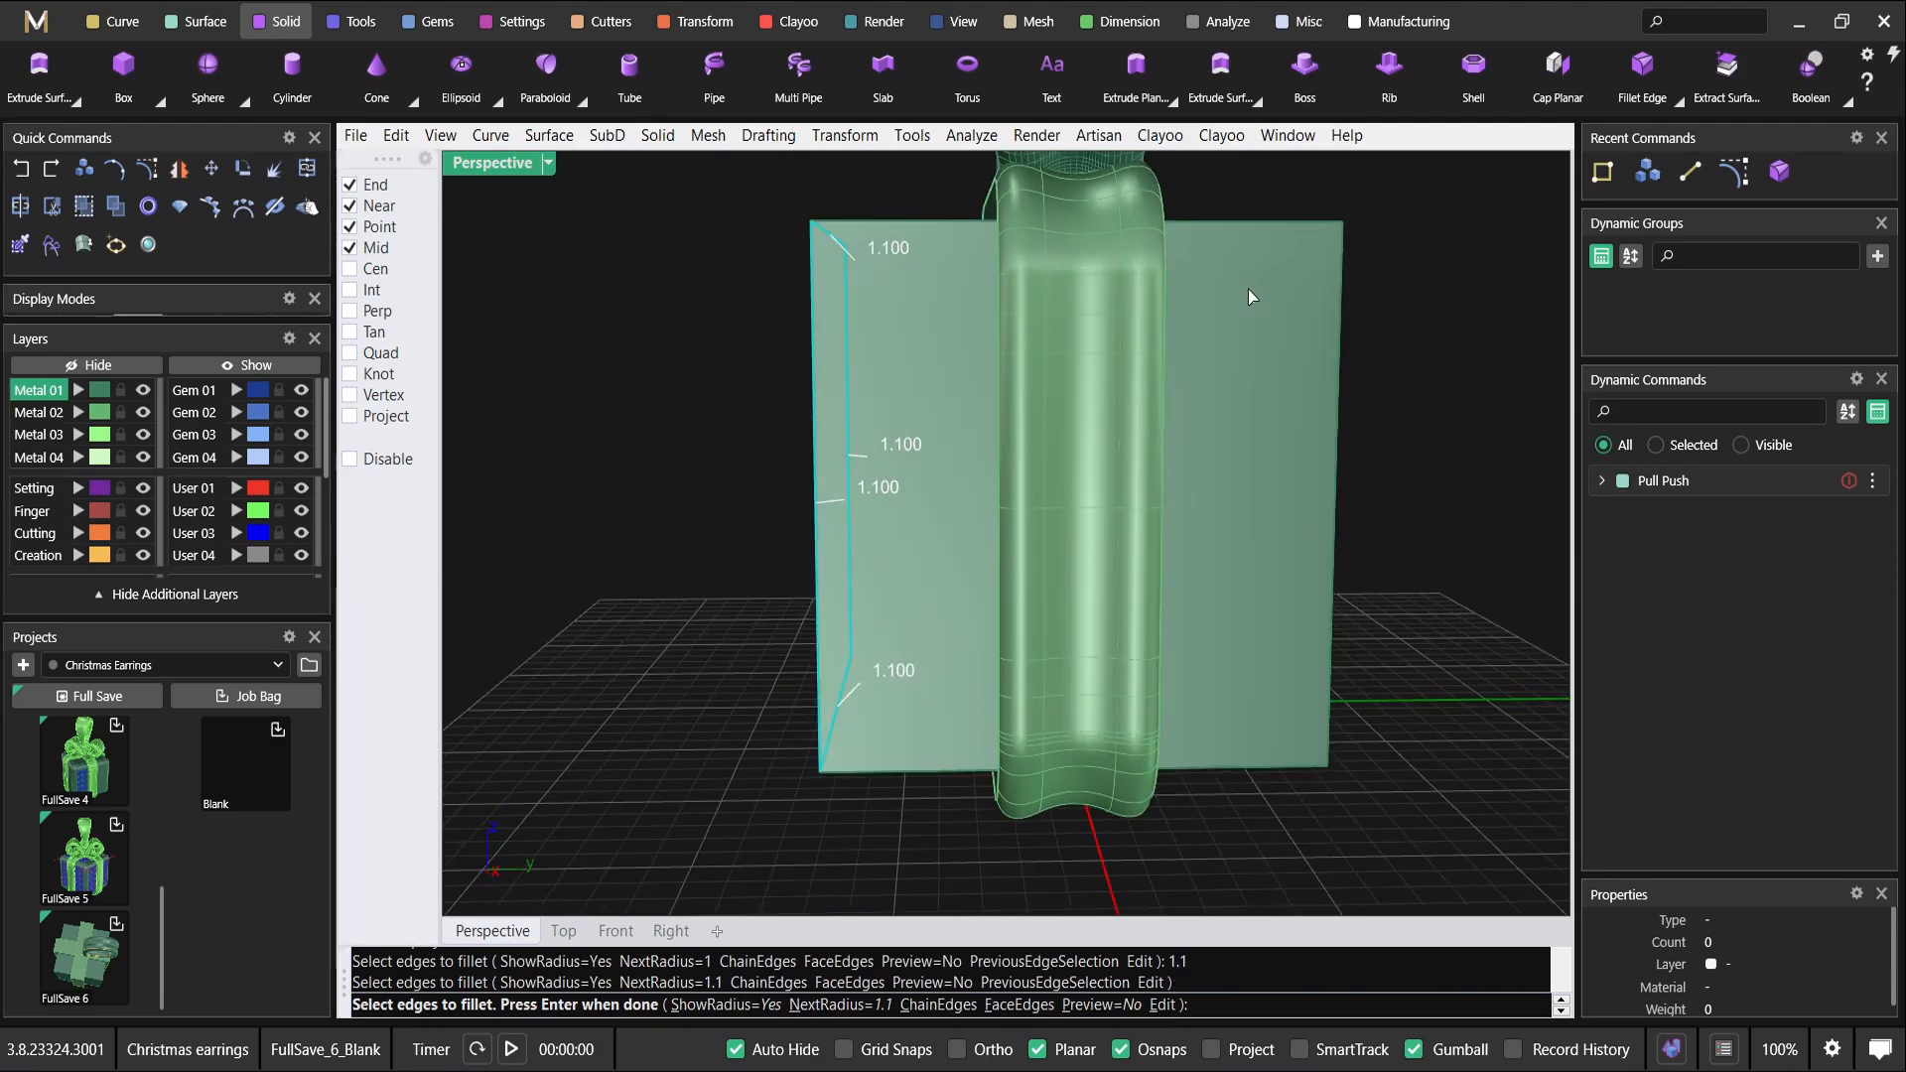
right_drag(1248, 288, 1211, 312)
drag(1190, 188, 1341, 785)
click(876, 787)
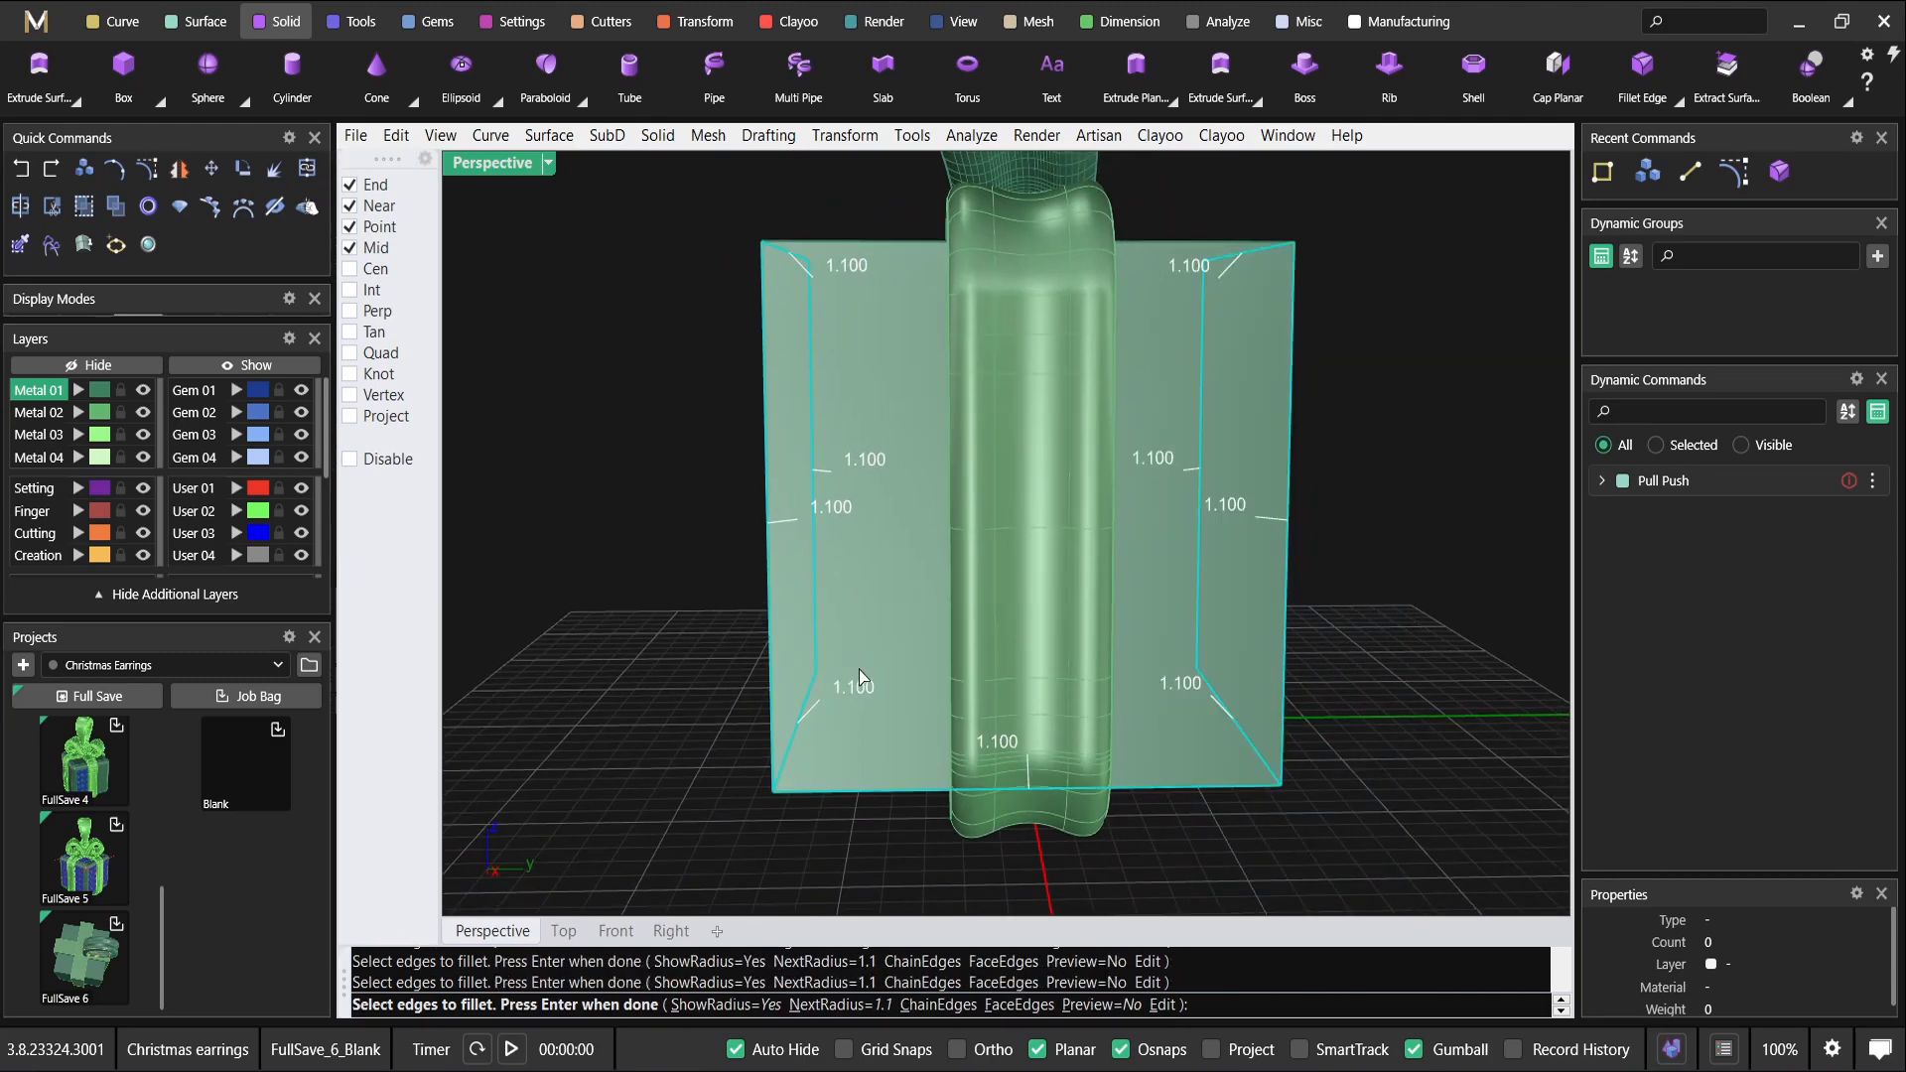
right_drag(915, 688, 1066, 396)
key(Return)
key(Return)
click(907, 309)
key(Escape)
Make a copy of the ribbon rotated 90 degrees about the origin in the Top view, crossing the original.
click(1066, 396)
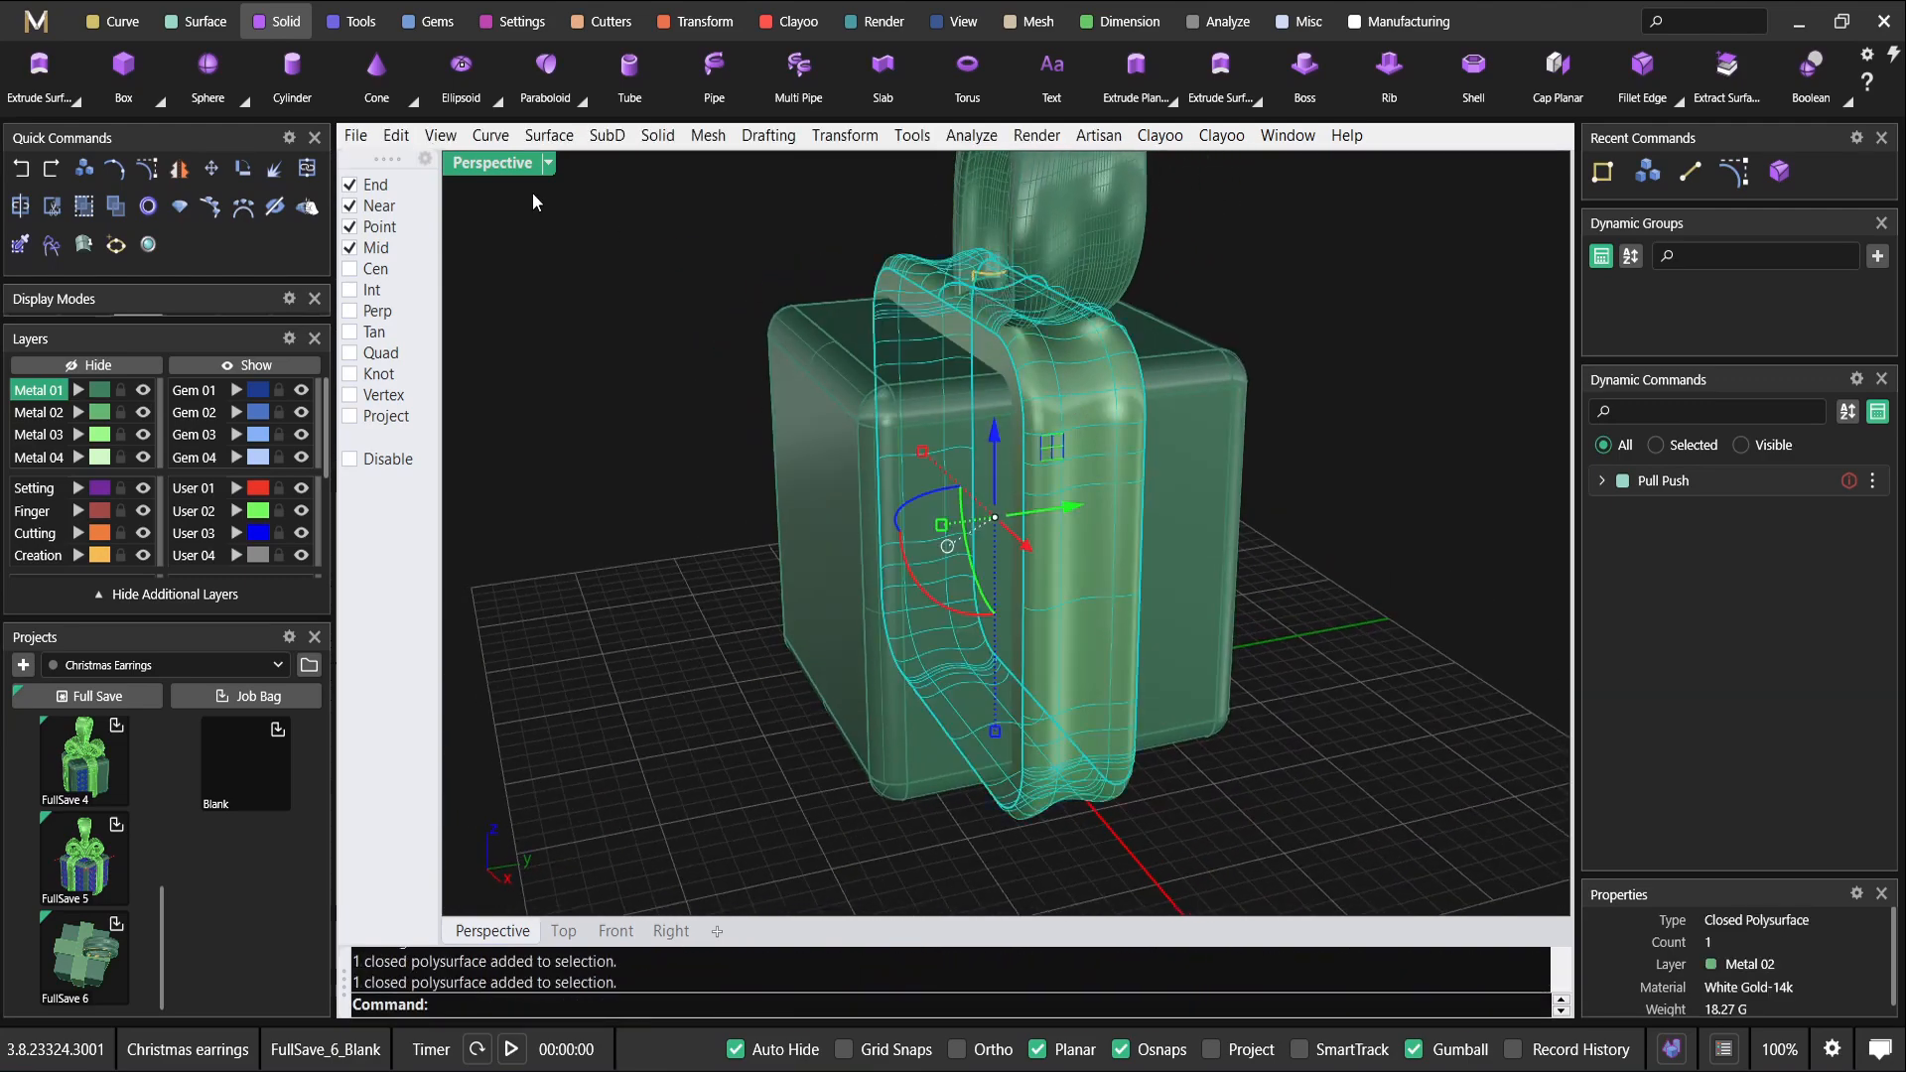
double_click(515, 170)
scroll(880, 331, down, 5)
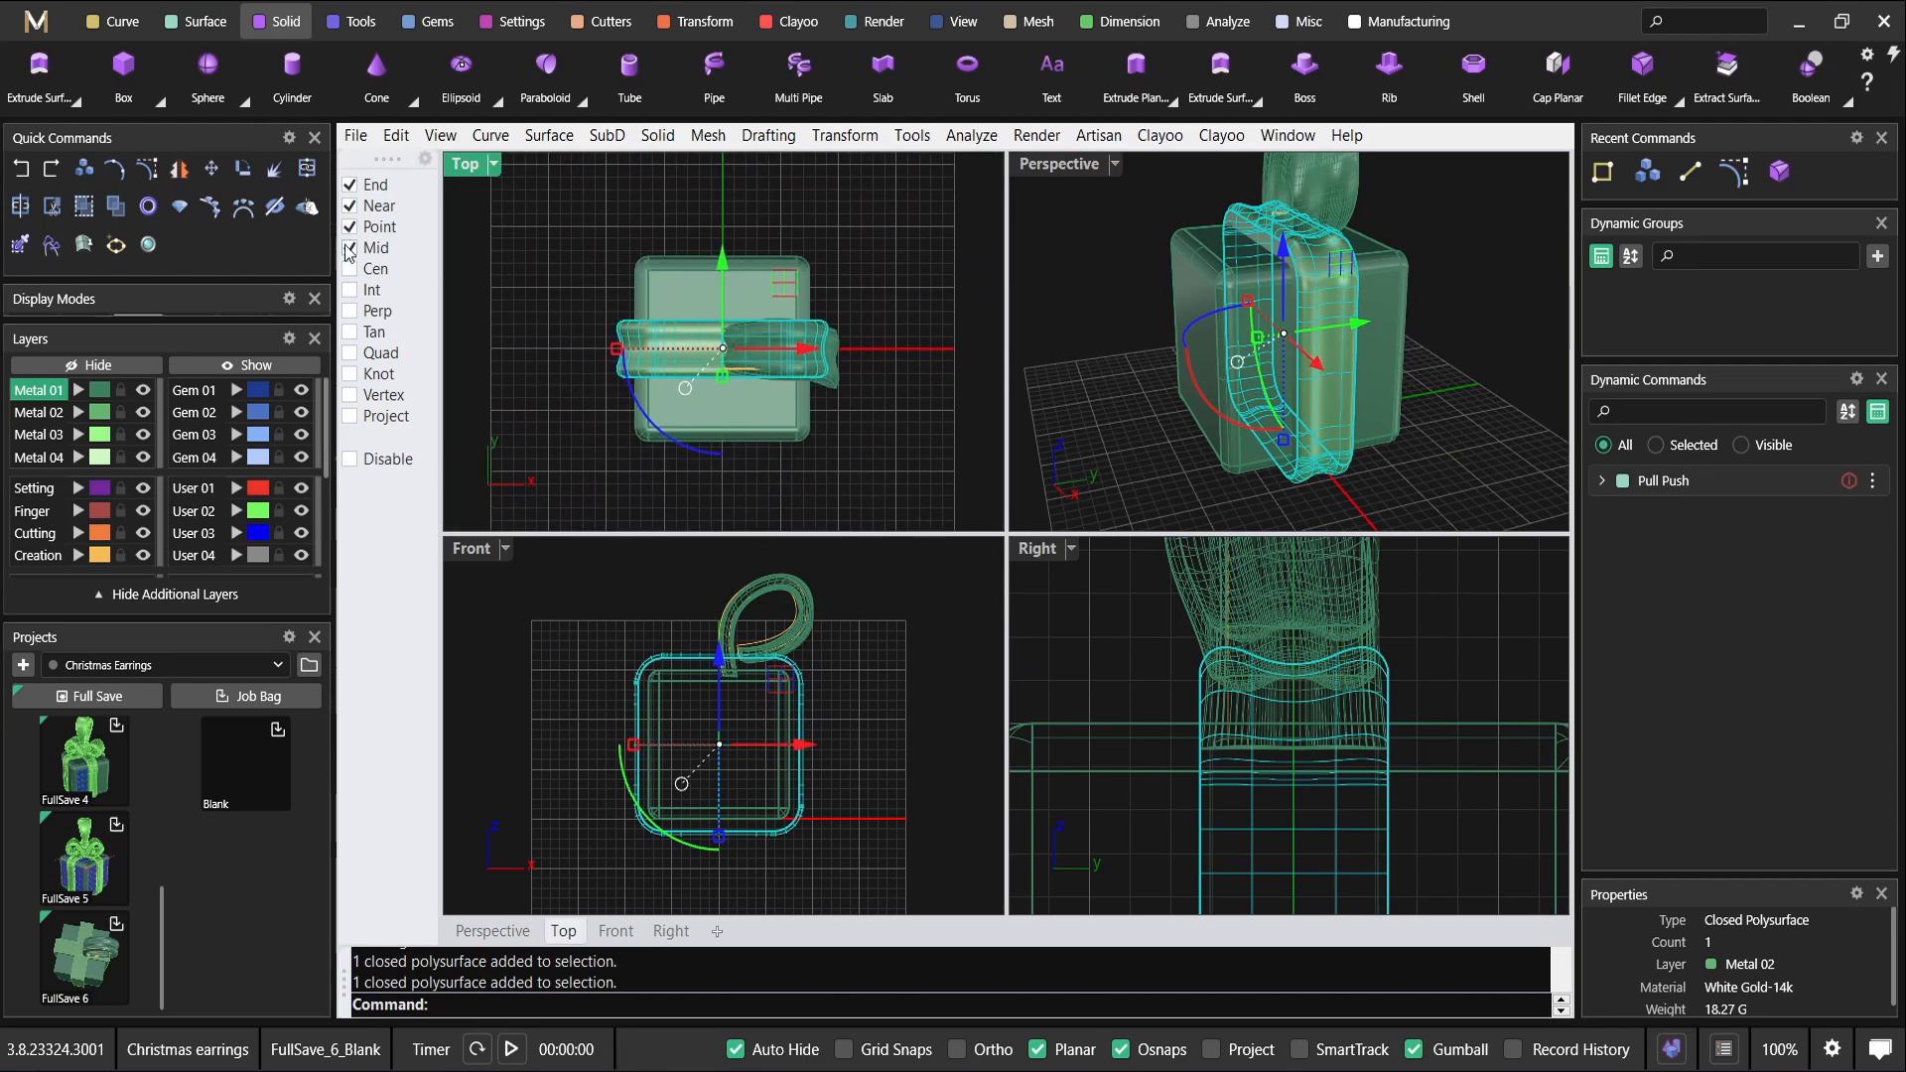
click(245, 174)
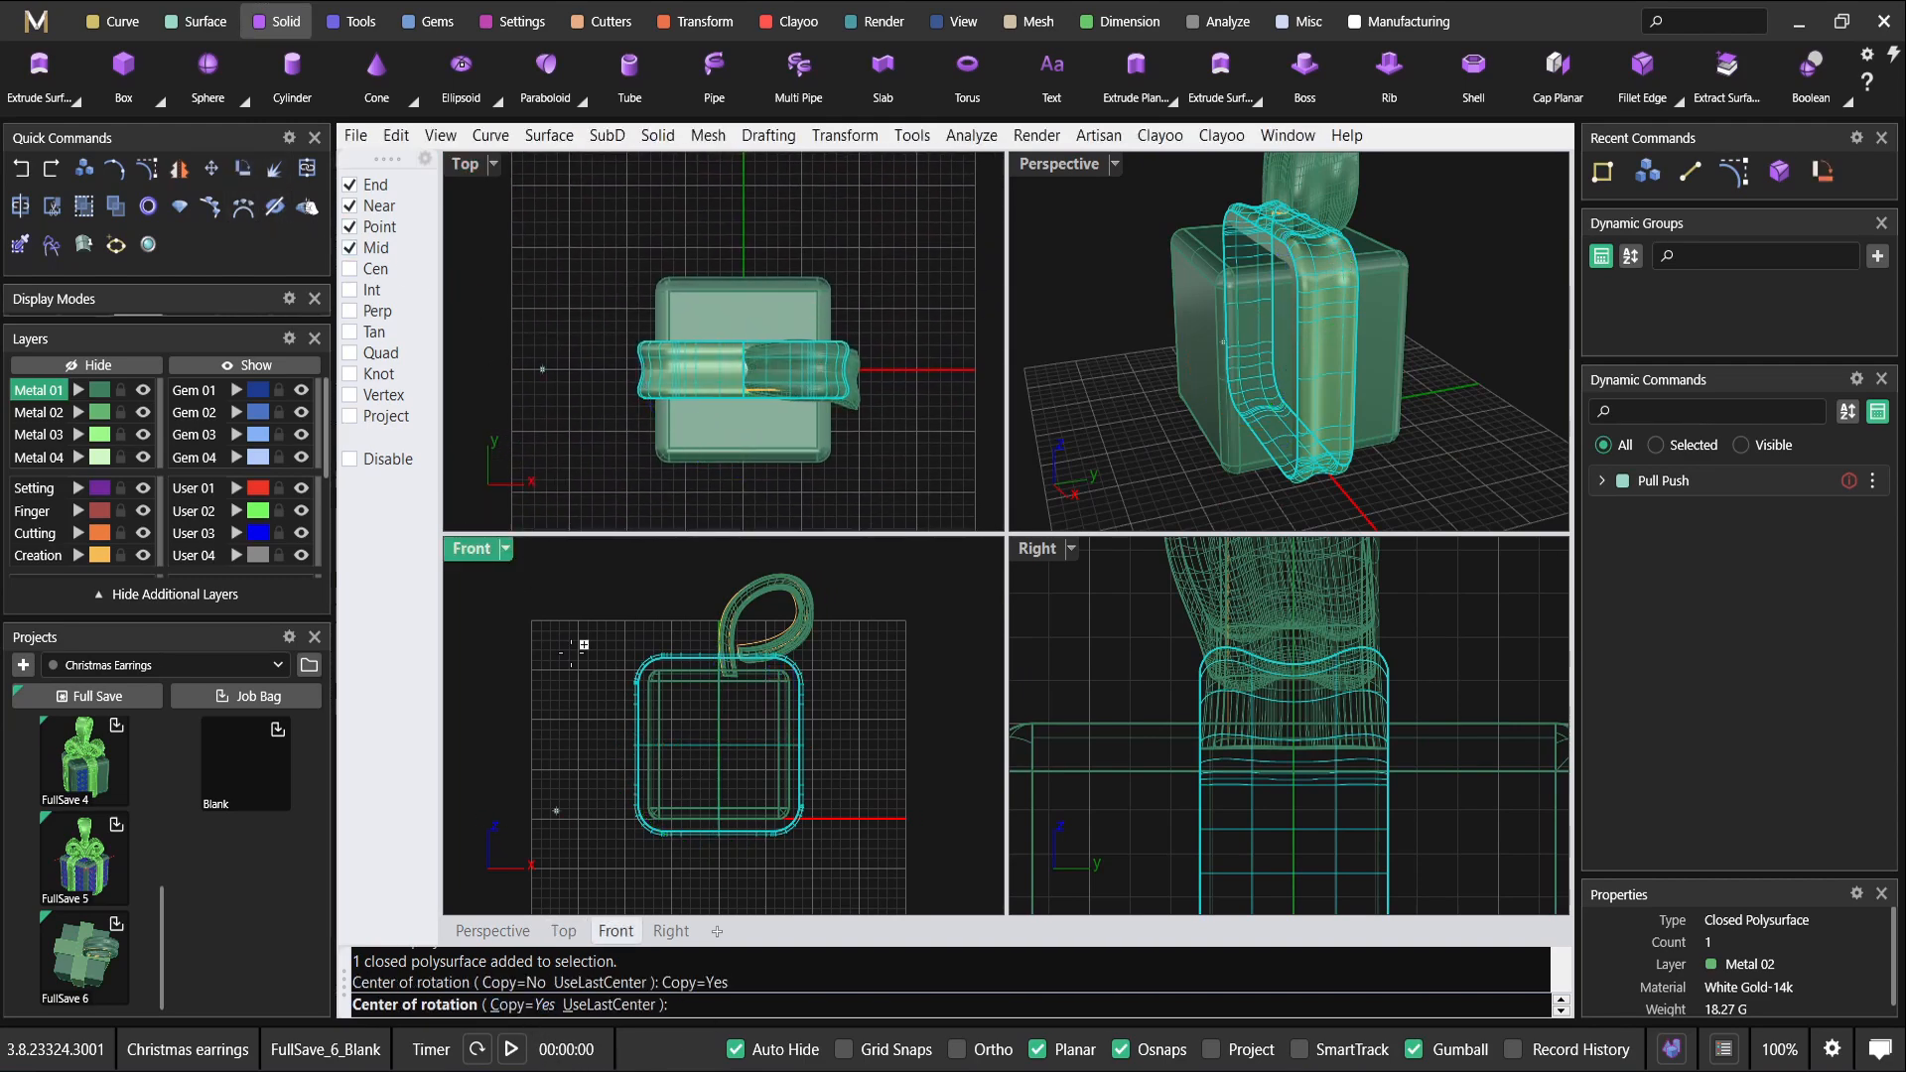
text(0)
key(Return)
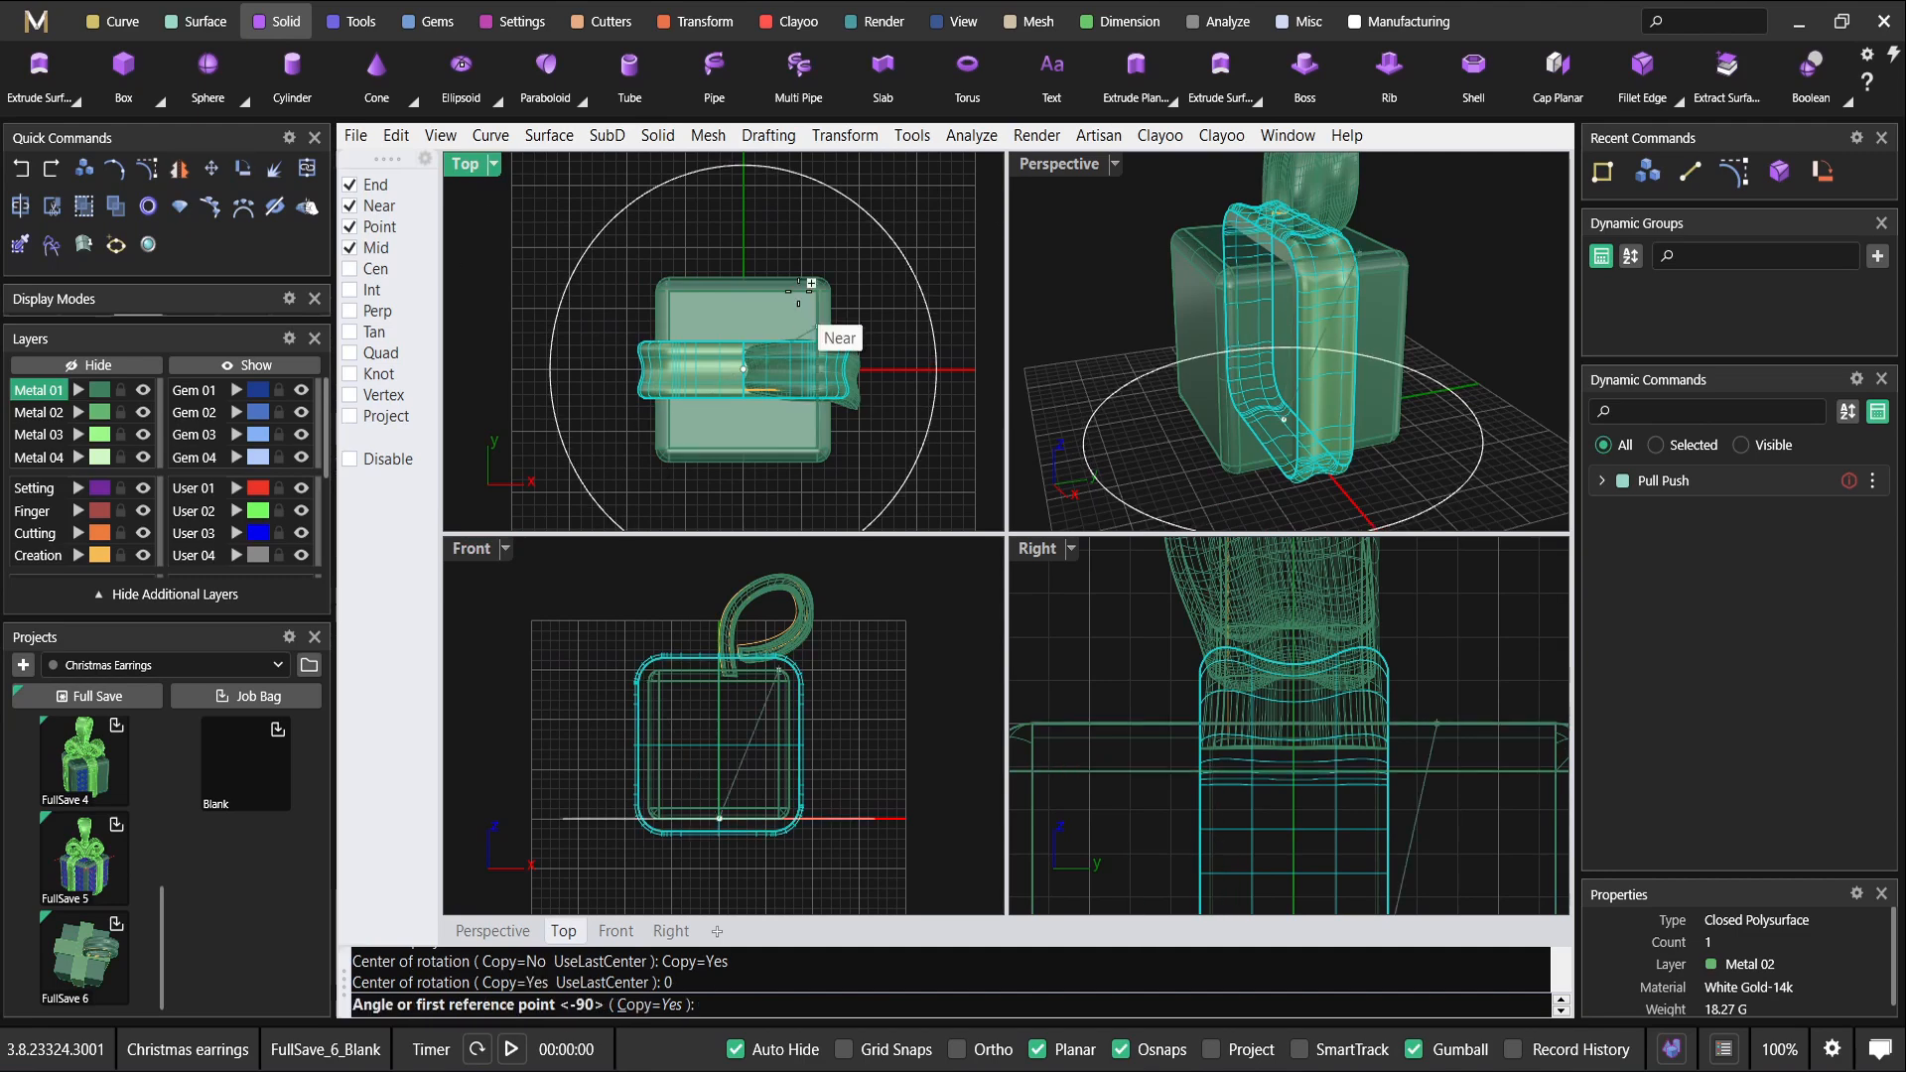
click(1004, 359)
click(837, 247)
key(Return)
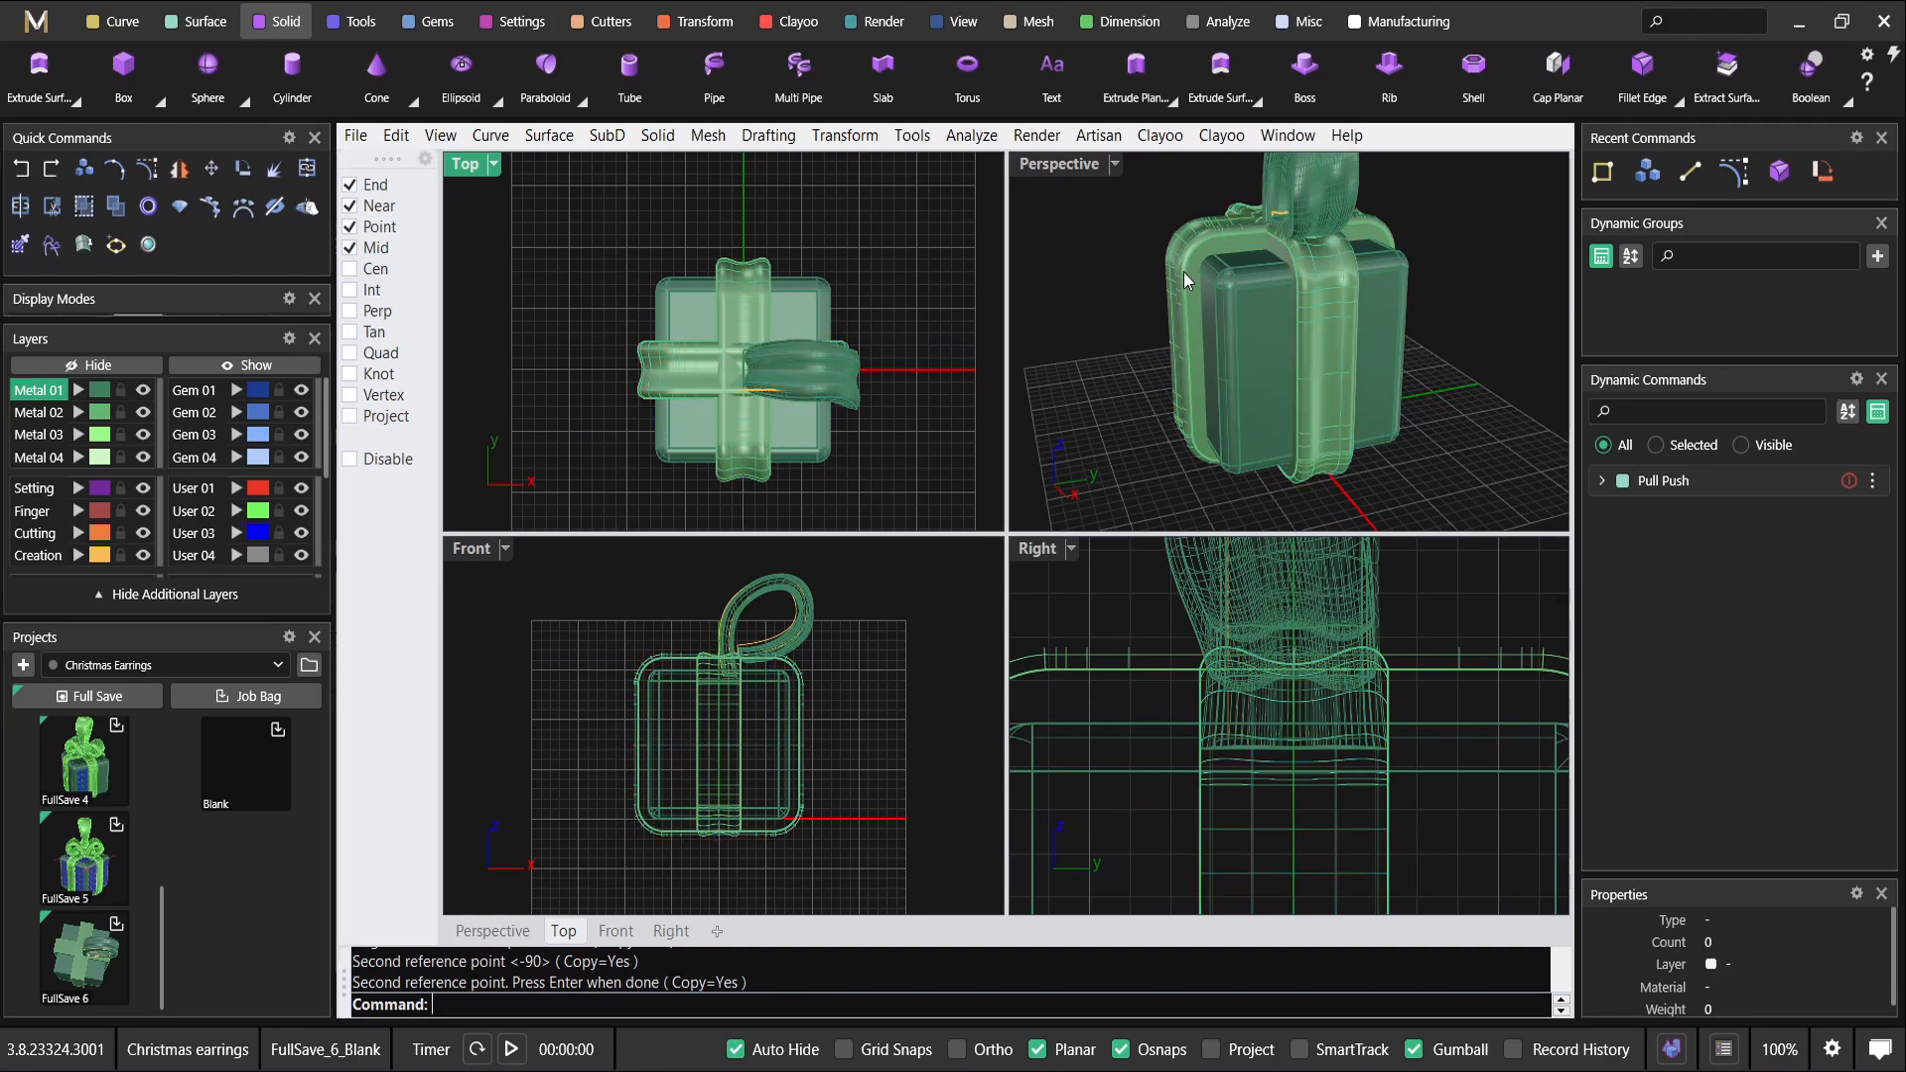
Scale the rotated ribbon copy slightly along the vertical axis.
right_drag(1034, 247, 1060, 194)
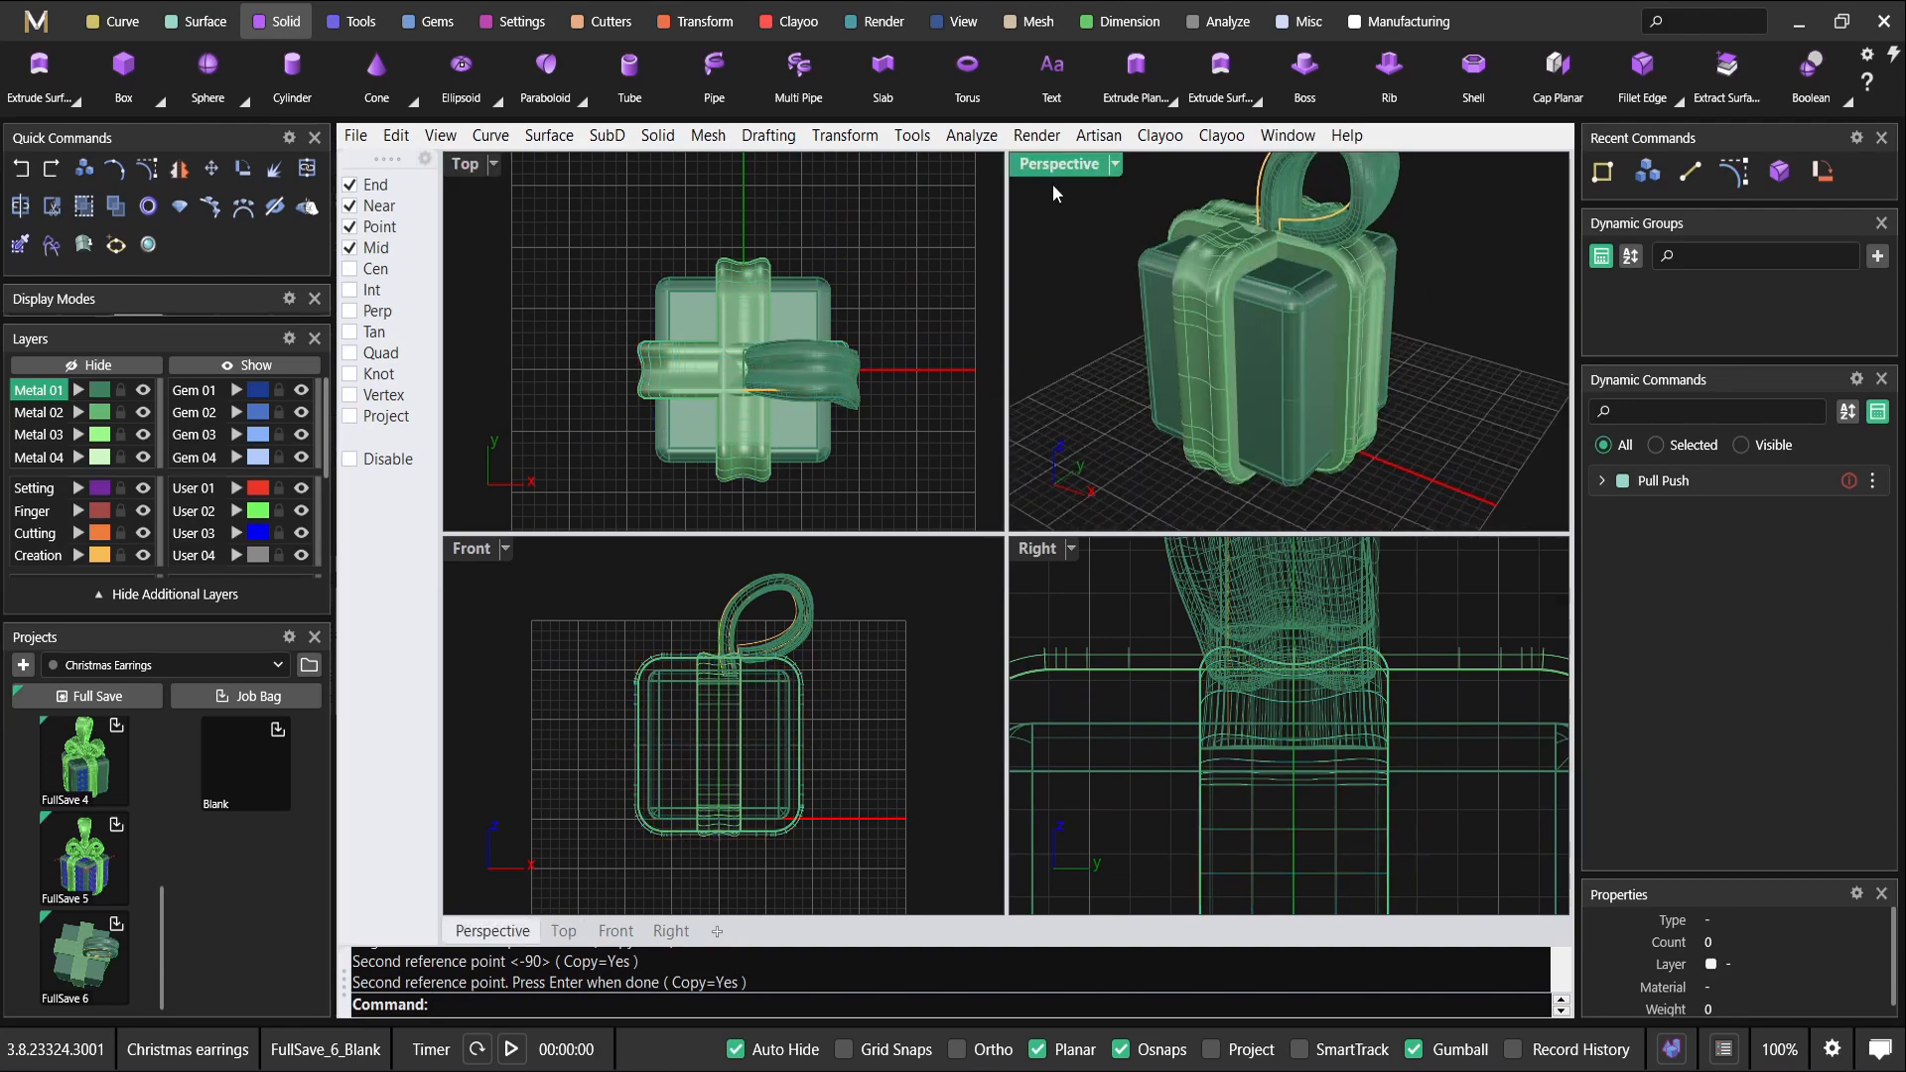
double_click(1048, 171)
right_drag(896, 382, 1158, 355)
scroll(915, 378, up, 3)
click(916, 377)
right_drag(915, 377, 1123, 306)
click(1123, 304)
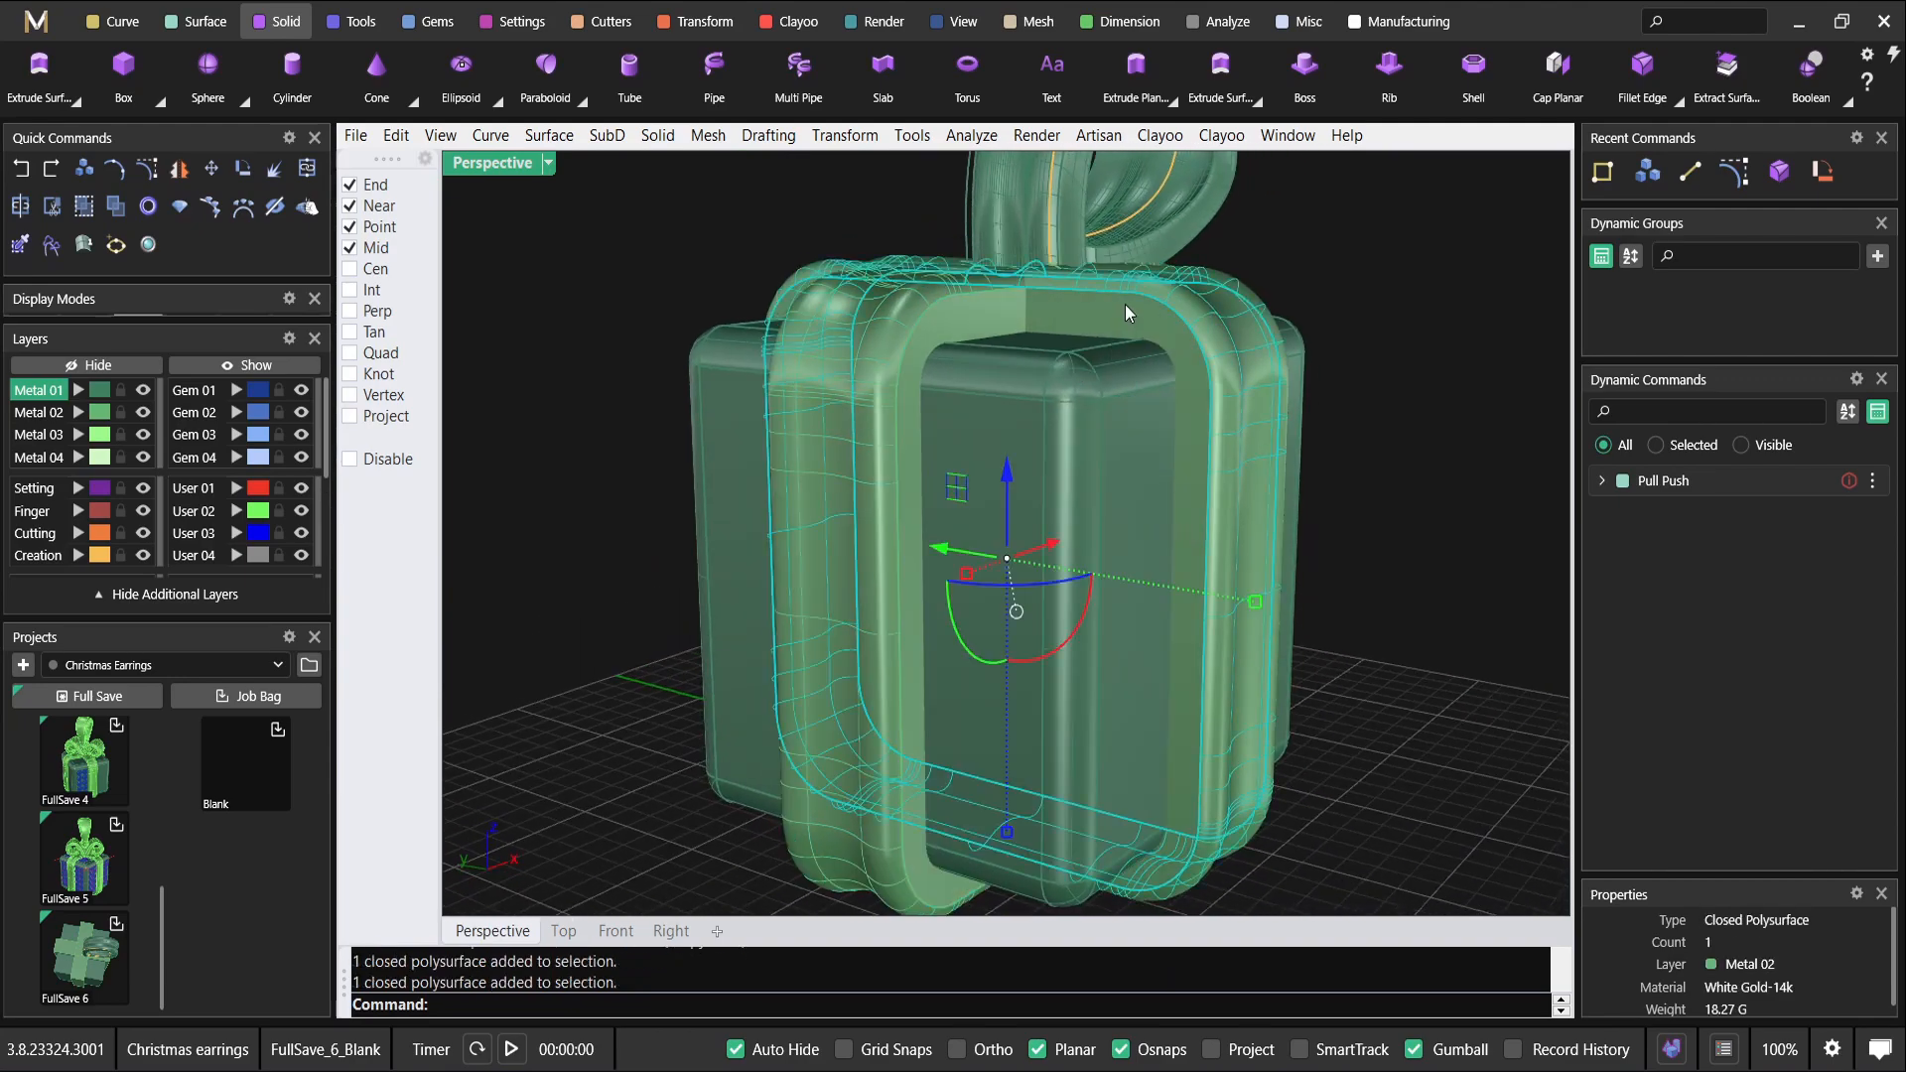
right_drag(1046, 641, 1039, 300)
scroll(1022, 313, up, 6)
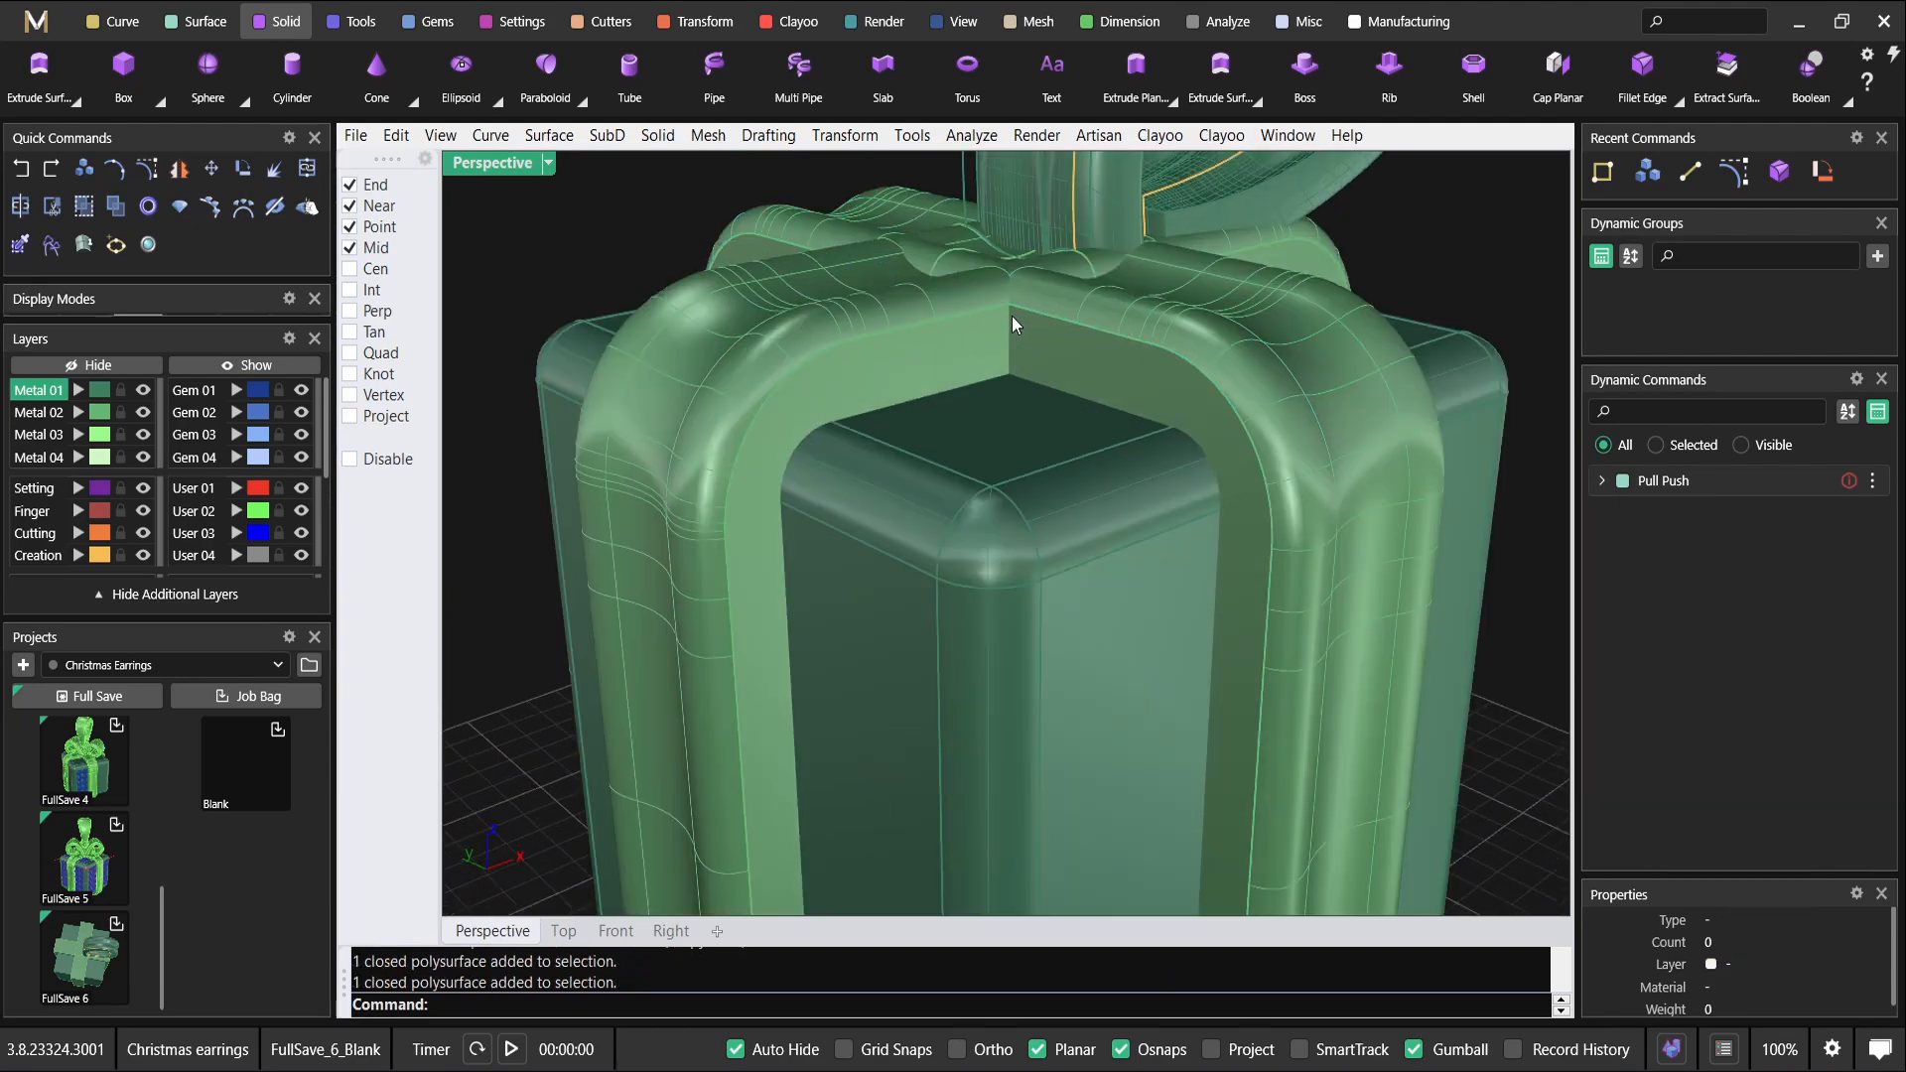
scroll(1047, 316, down, 4)
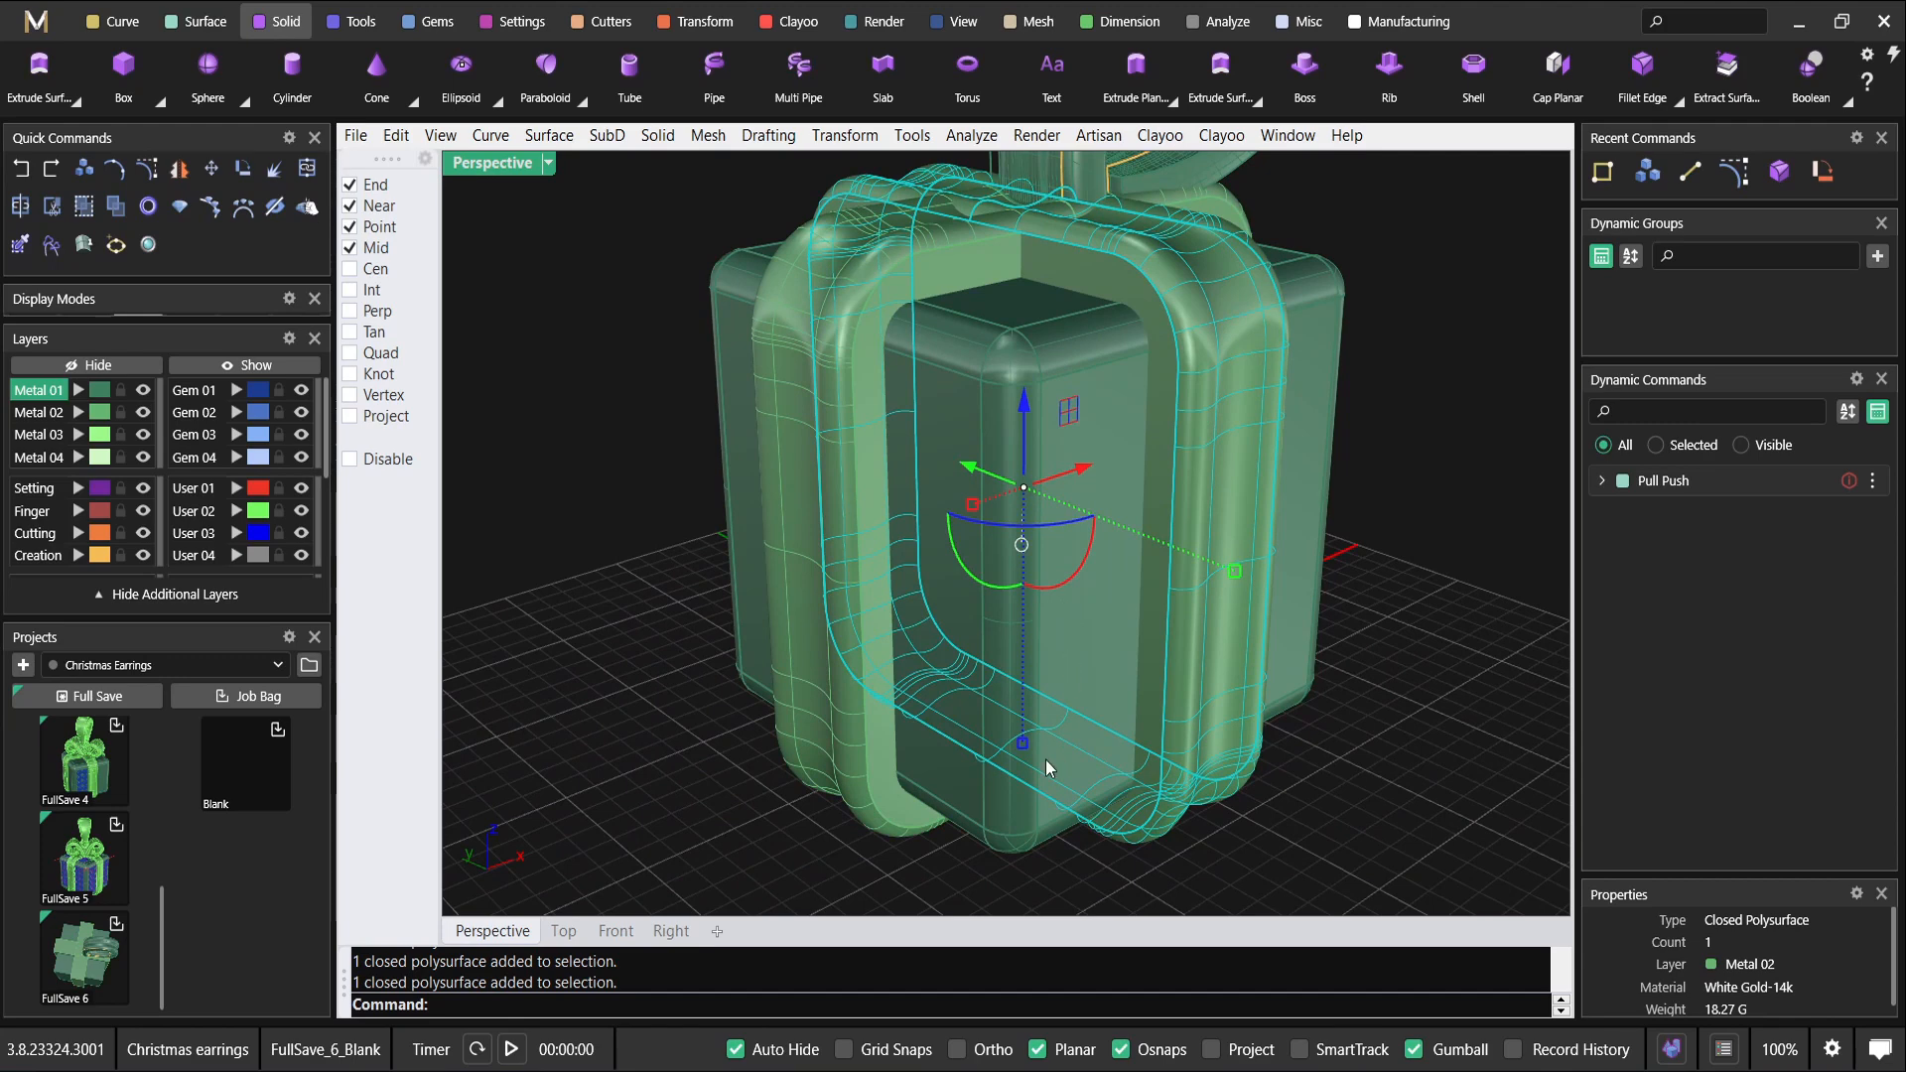
drag(1027, 748, 1023, 736)
Scale the original ribbon slightly along the vertical axis to adjust how the two ribbons overlap at the crossing.
right_drag(1032, 409, 937, 308)
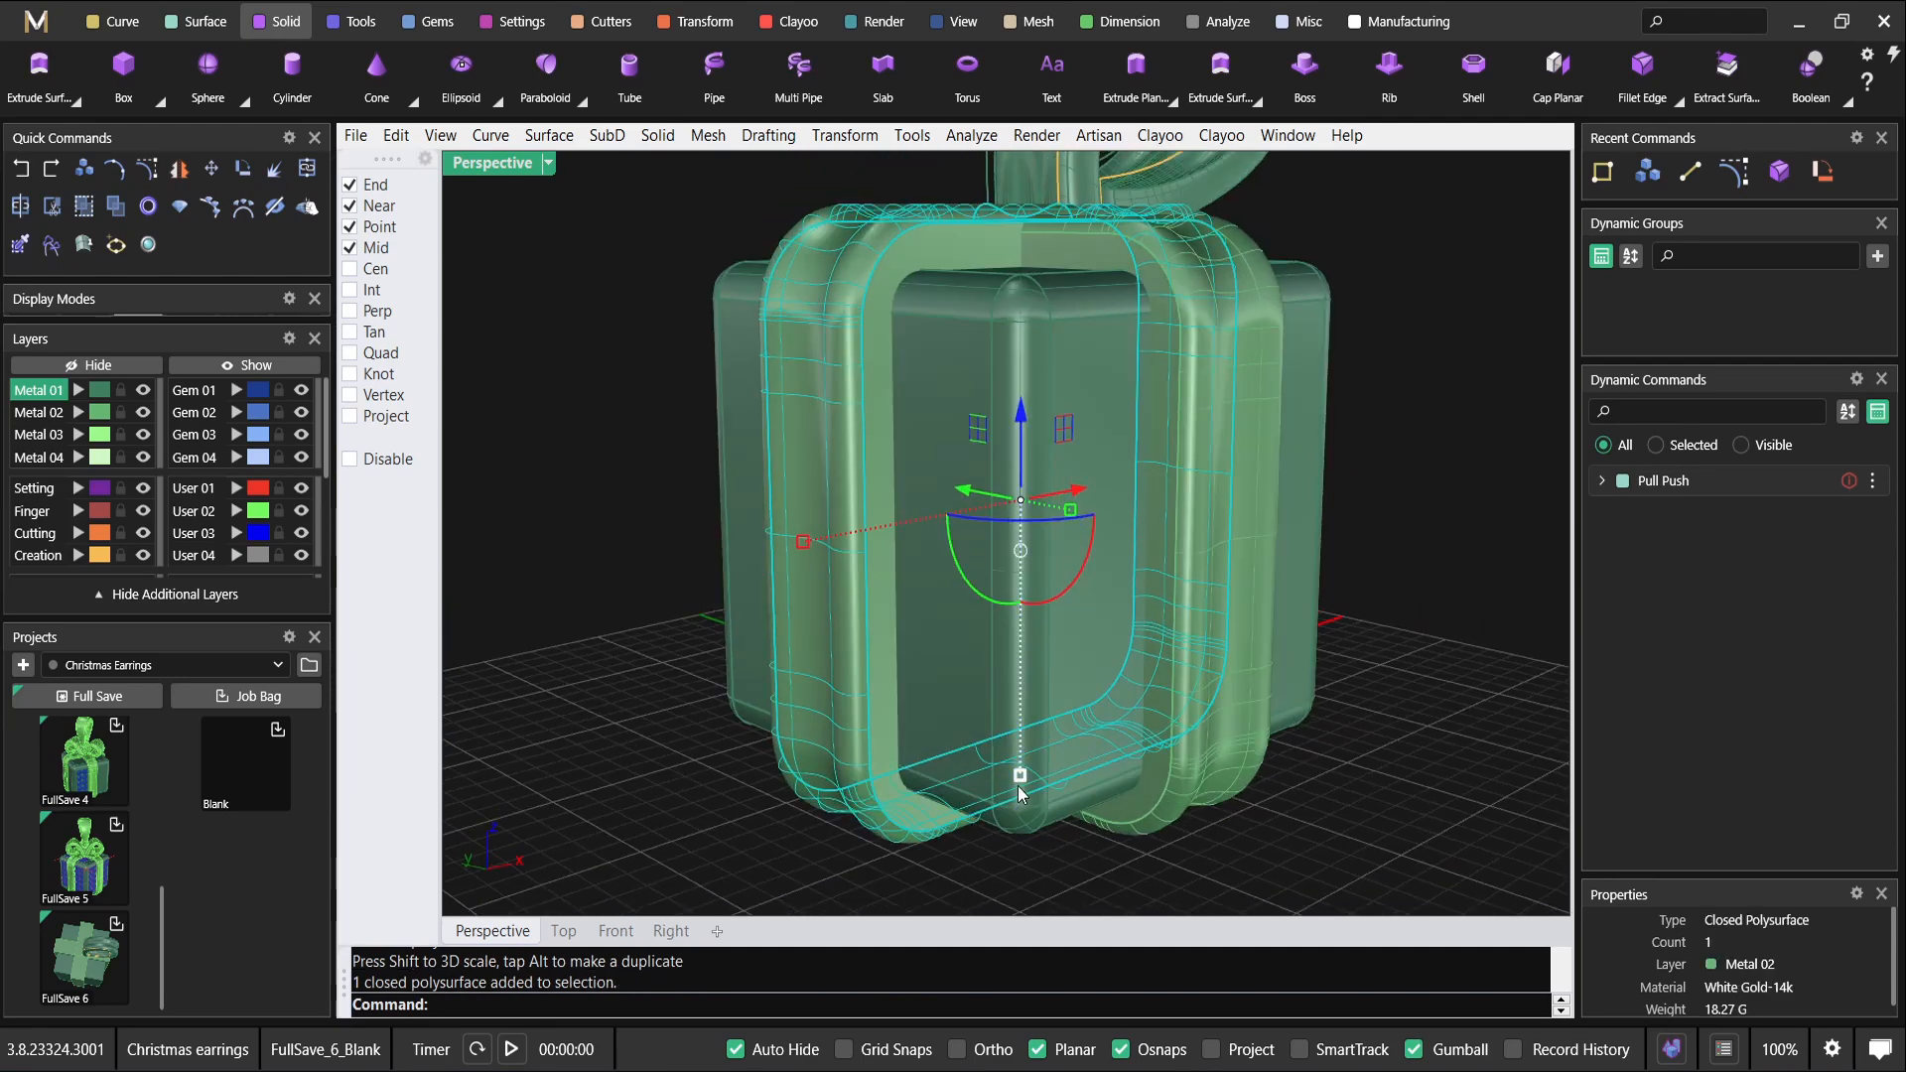
drag(1020, 789, 1022, 790)
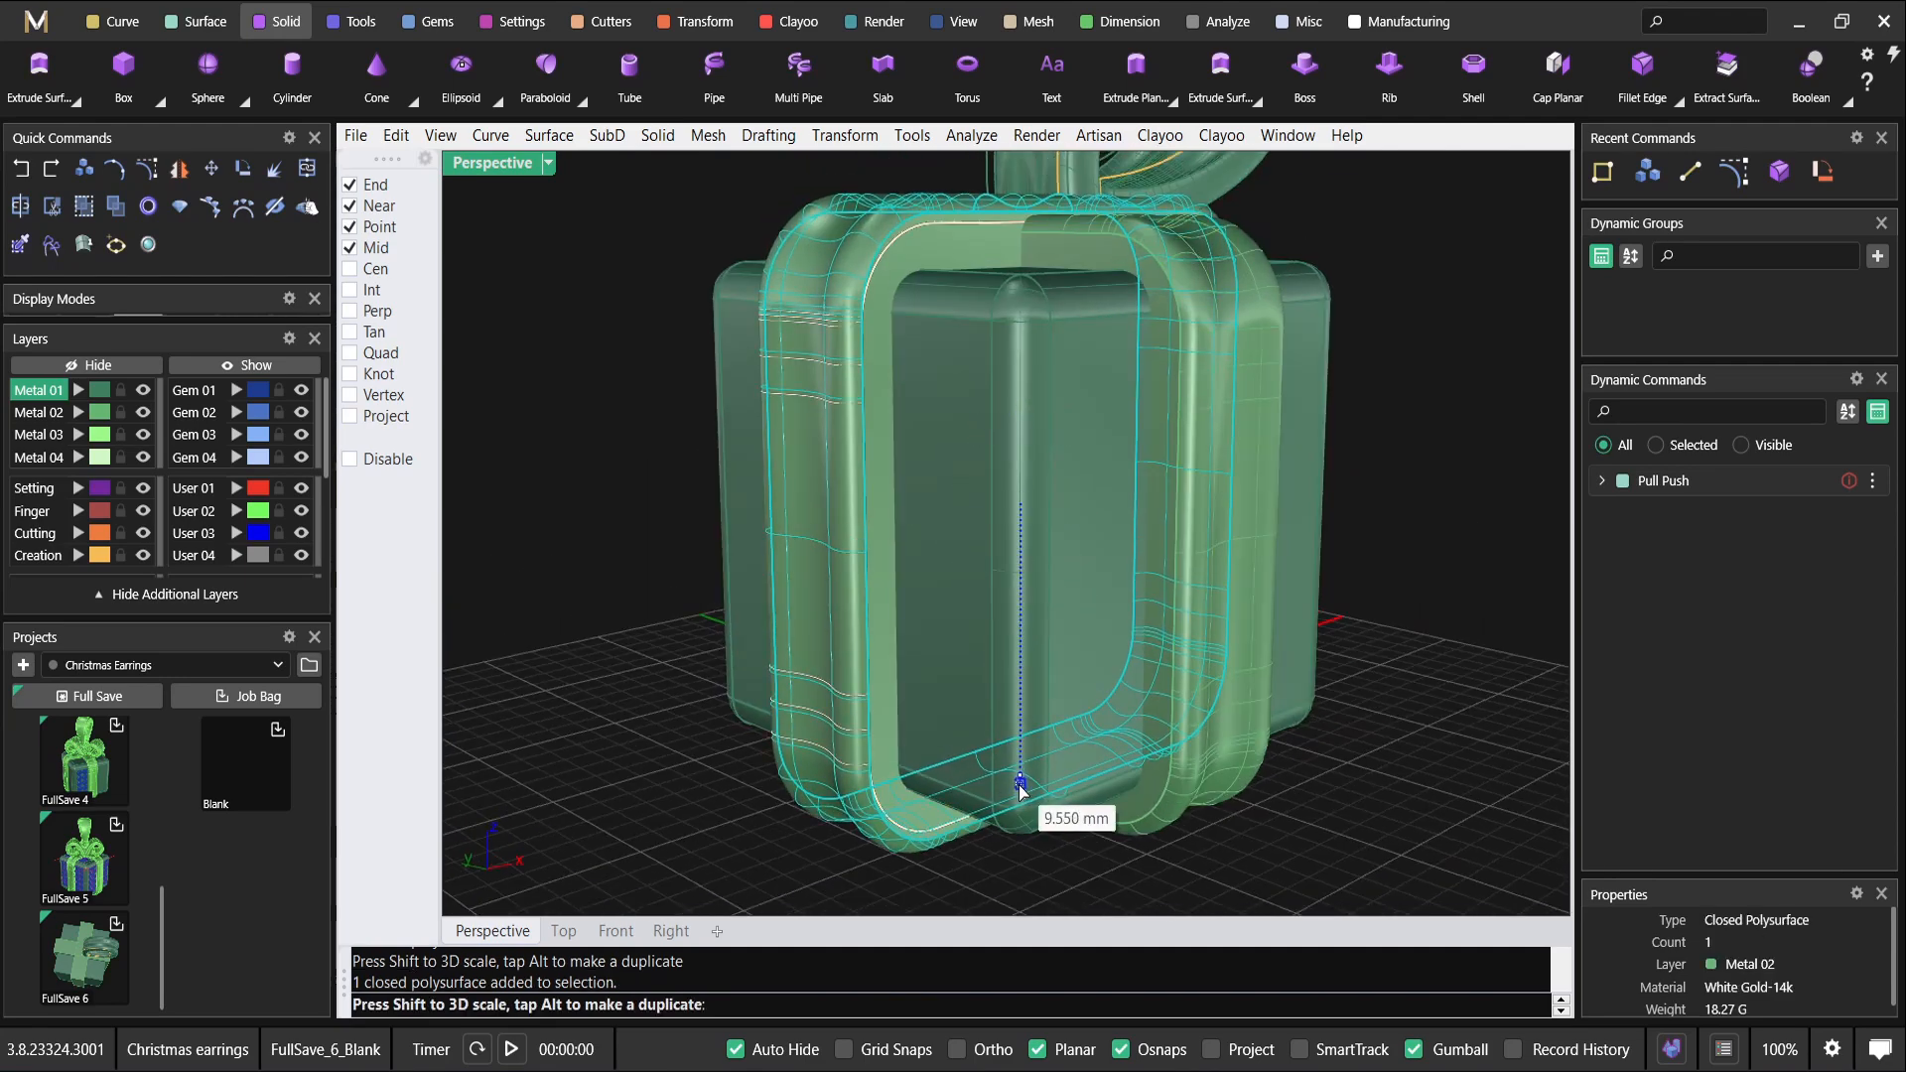
drag(1020, 791, 1021, 793)
key(Escape)
scroll(1059, 294, up, 4)
scroll(1059, 294, down, 4)
Mirror a copy of the bow loop across the centre of the box to its opposite side.
right_drag(1059, 294, 928, 359)
right_drag(1164, 496, 1174, 566)
click(1074, 260)
right_drag(1074, 260, 1037, 508)
text(Mir)
key(Return)
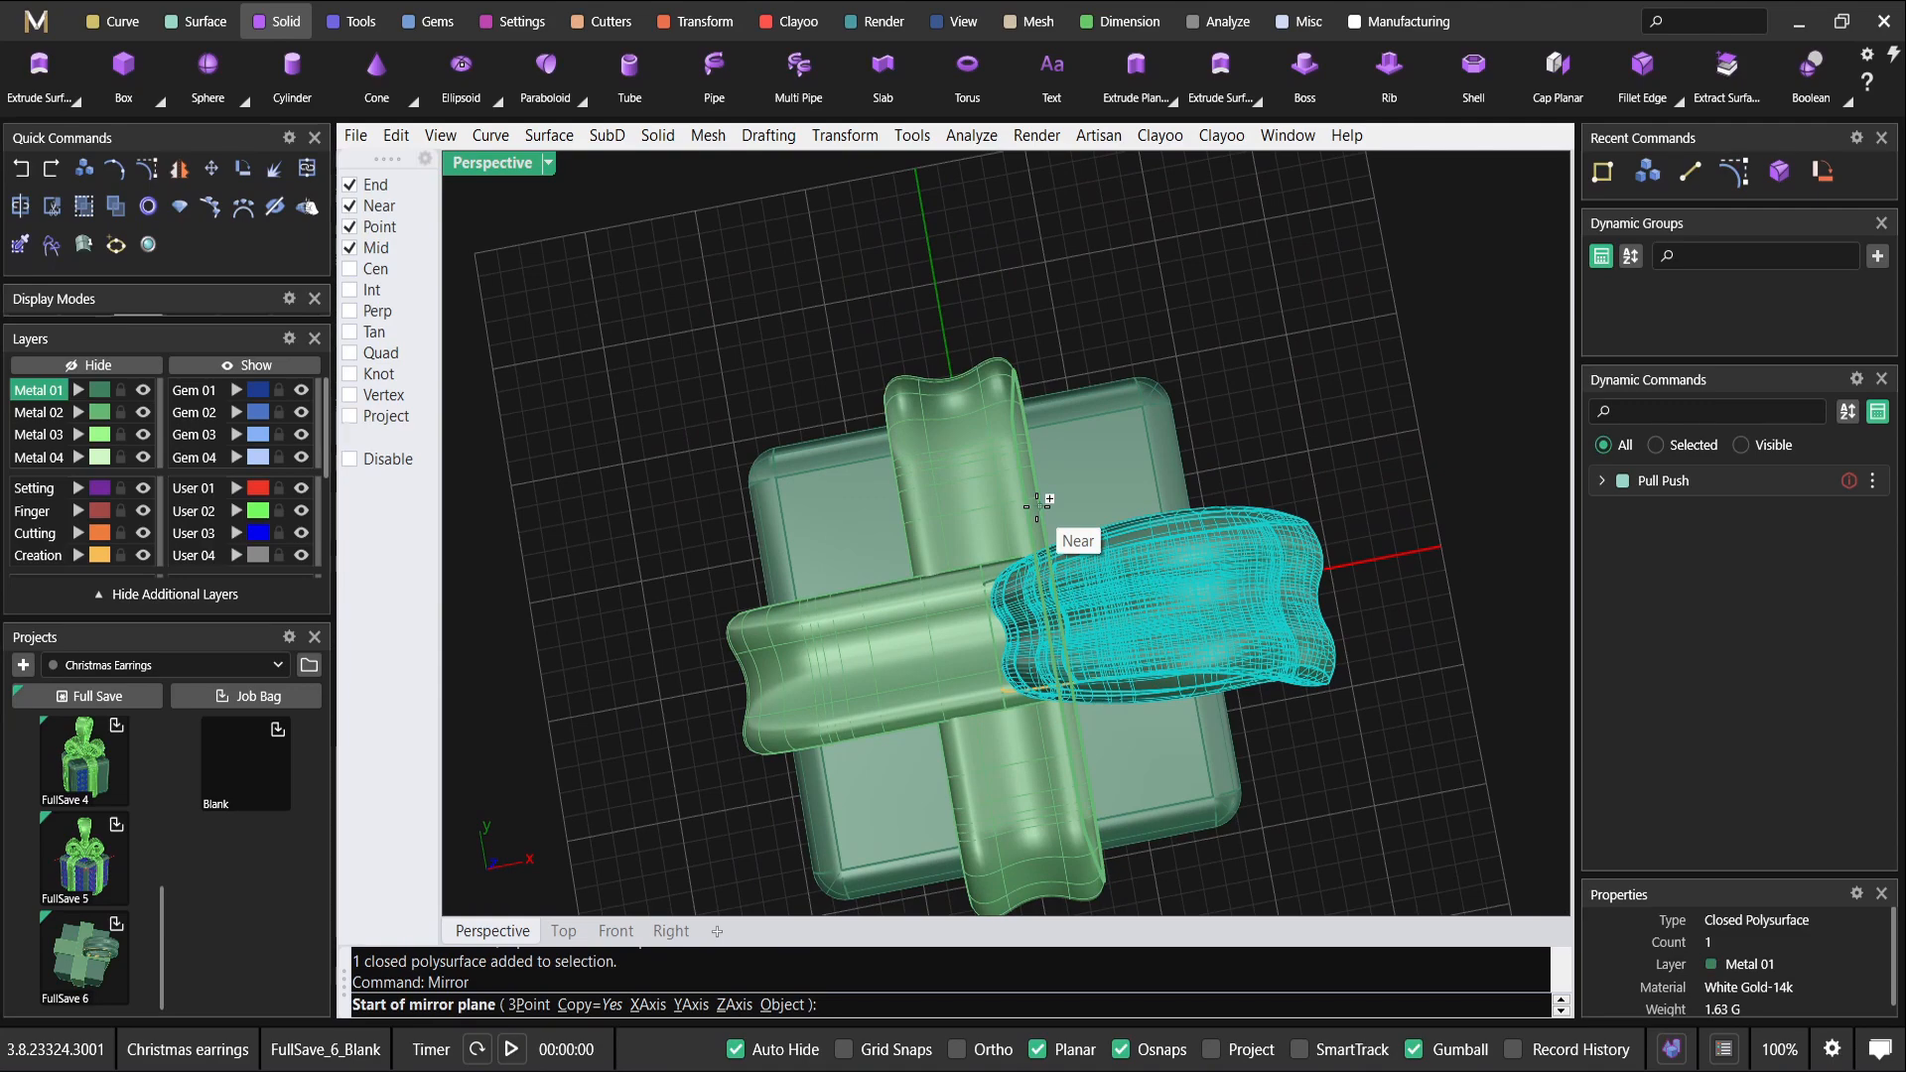
key(Return)
click(1028, 304)
click(1022, 315)
Assign both bow loops and their curves to the Metal 02 layer.
right_drag(1037, 615, 1108, 342)
scroll(1092, 425, down, 3)
drag(1344, 325, 839, 382)
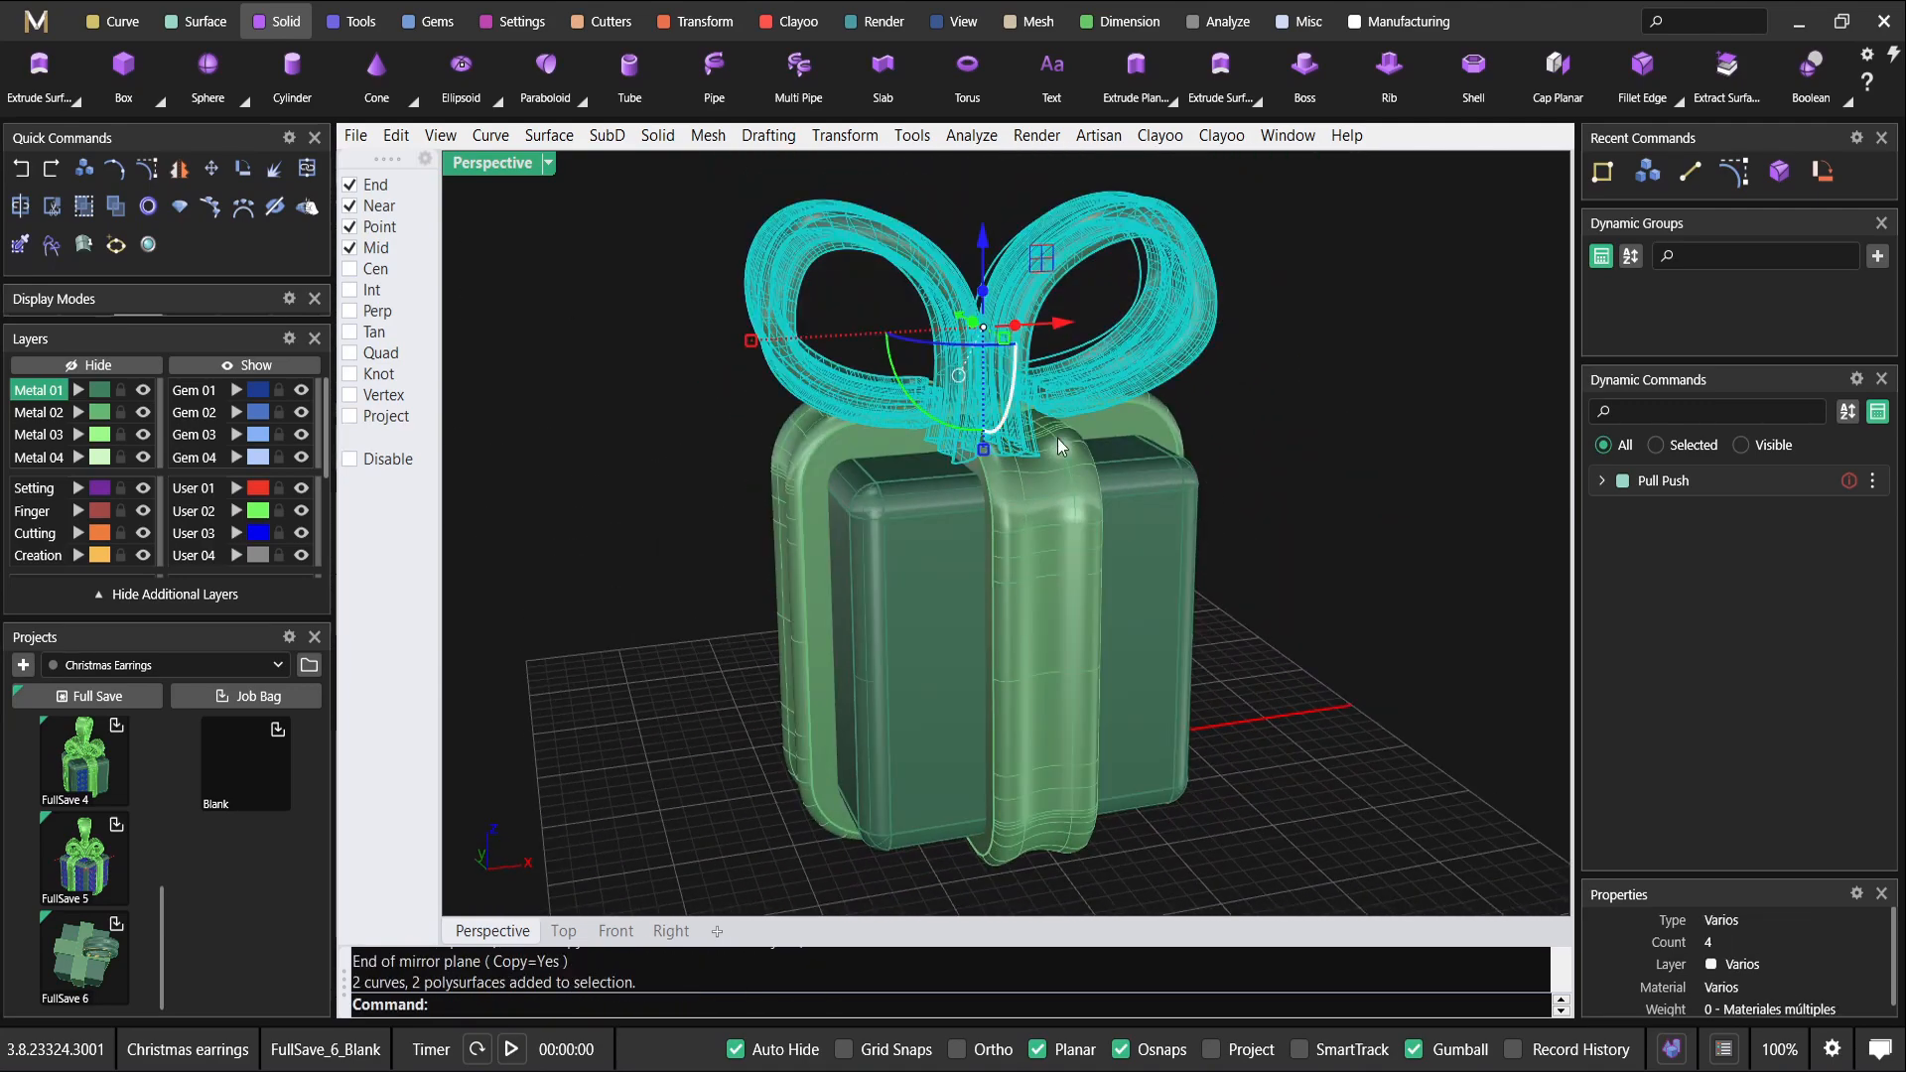
click(82, 415)
key(Escape)
Select the complete gift box model and make a full save of the Christmas earrings project.
scroll(973, 434, down, 4)
right_drag(974, 434, 1077, 635)
drag(667, 179, 1137, 695)
click(85, 696)
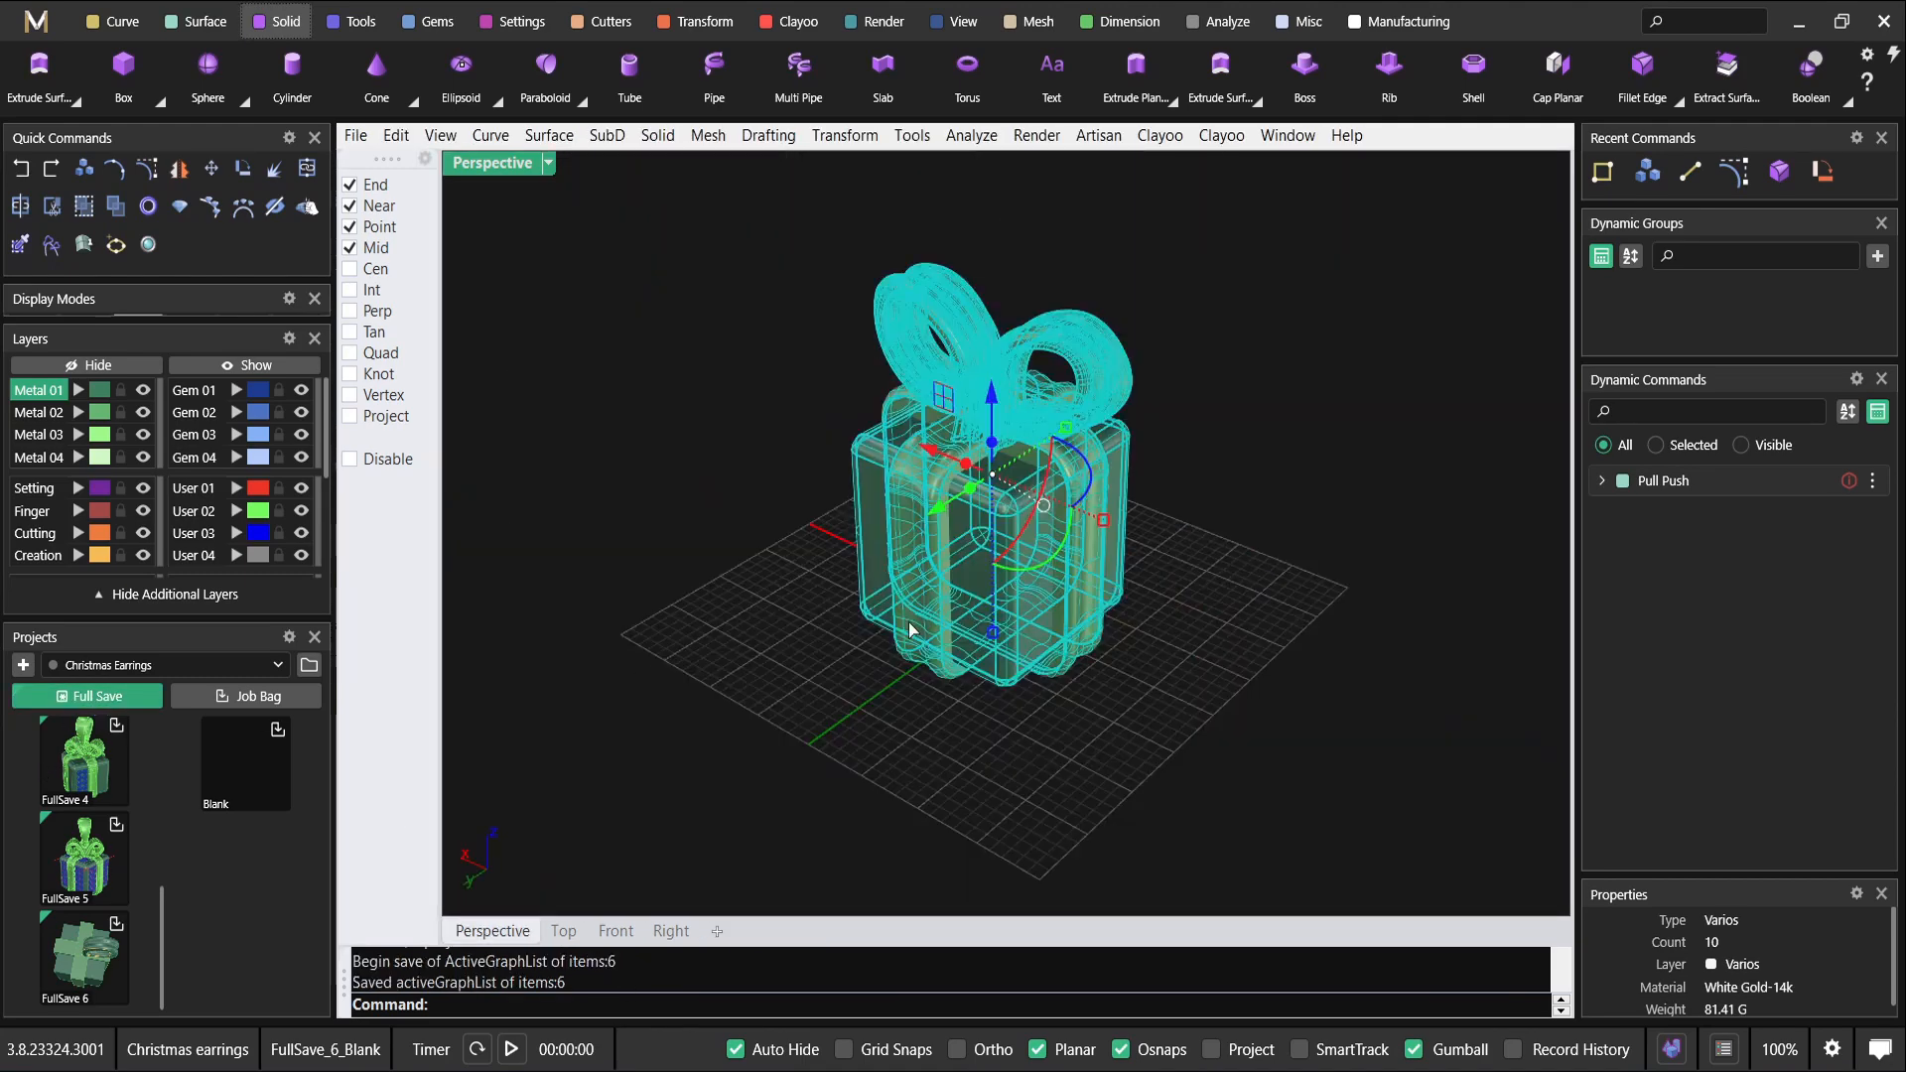
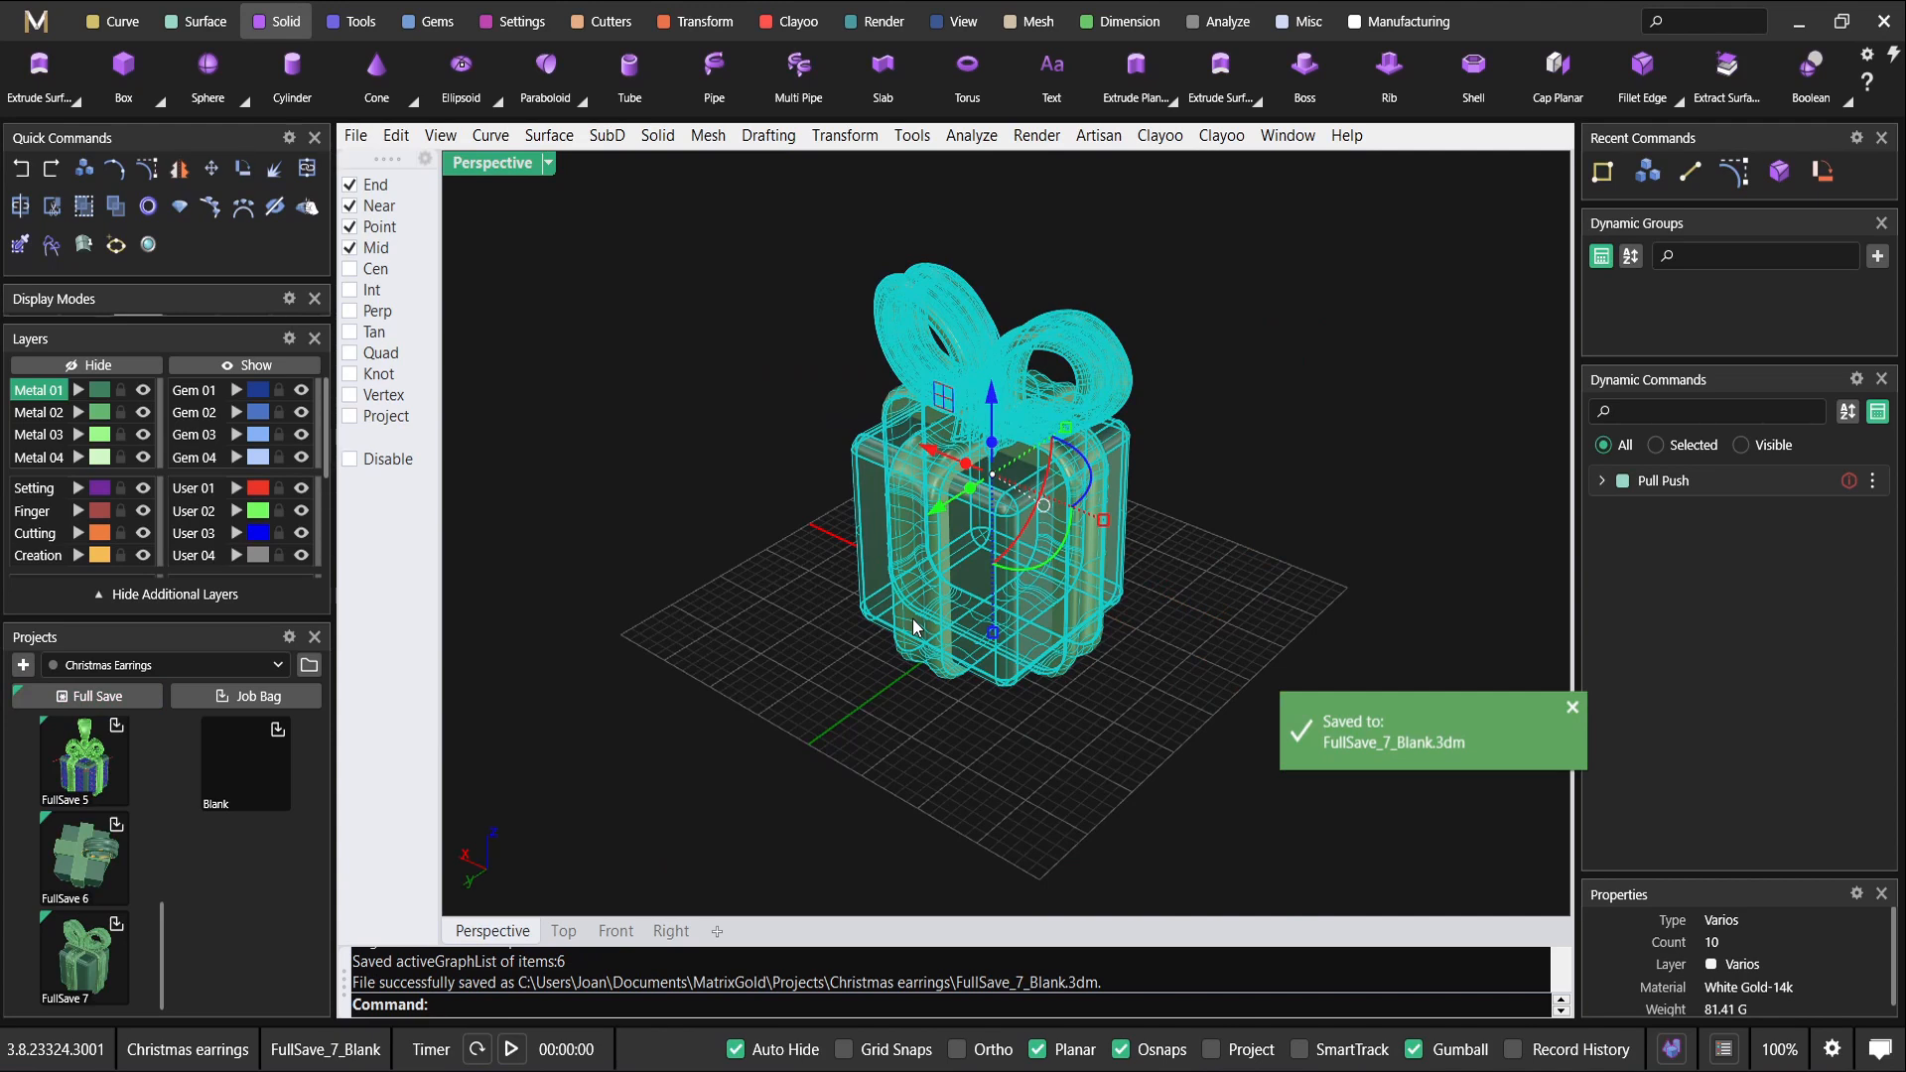
click(1095, 268)
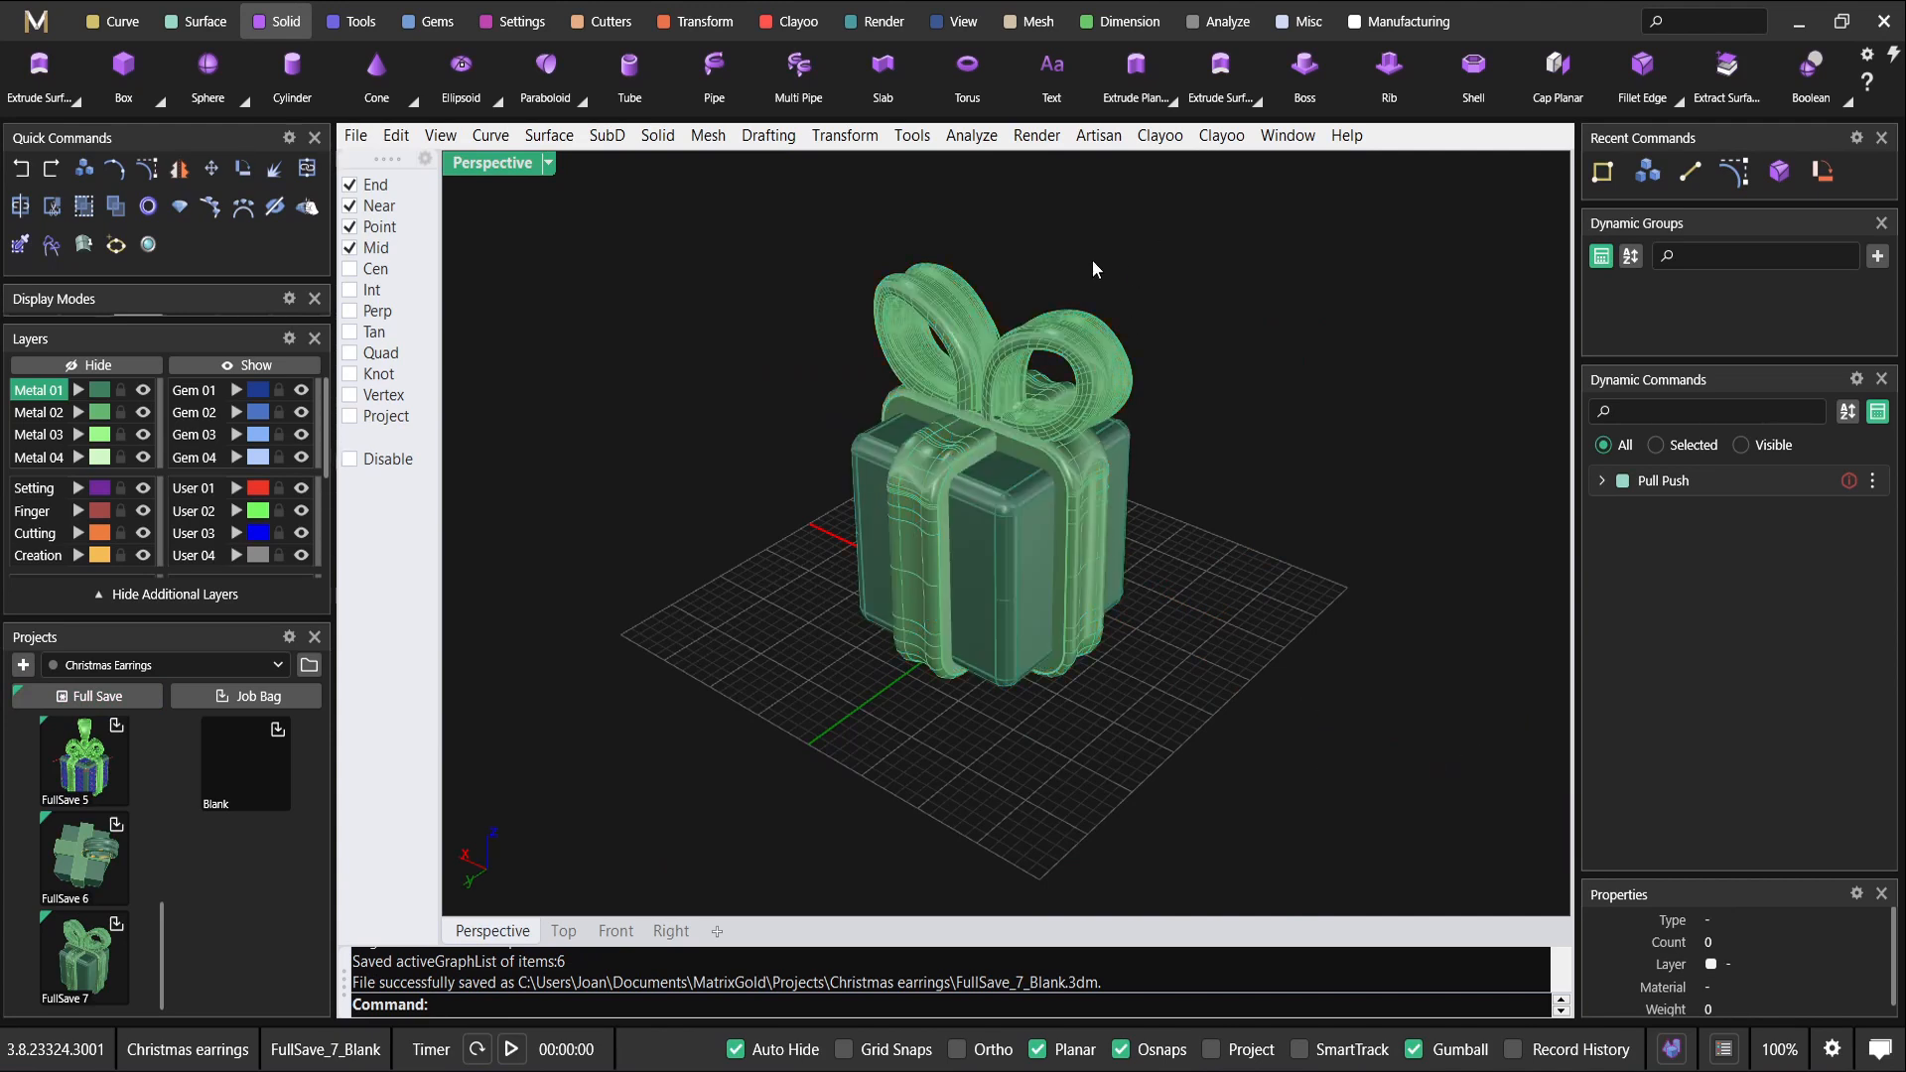
double_click(498, 170)
double_click(1059, 164)
scroll(1067, 199, up, 3)
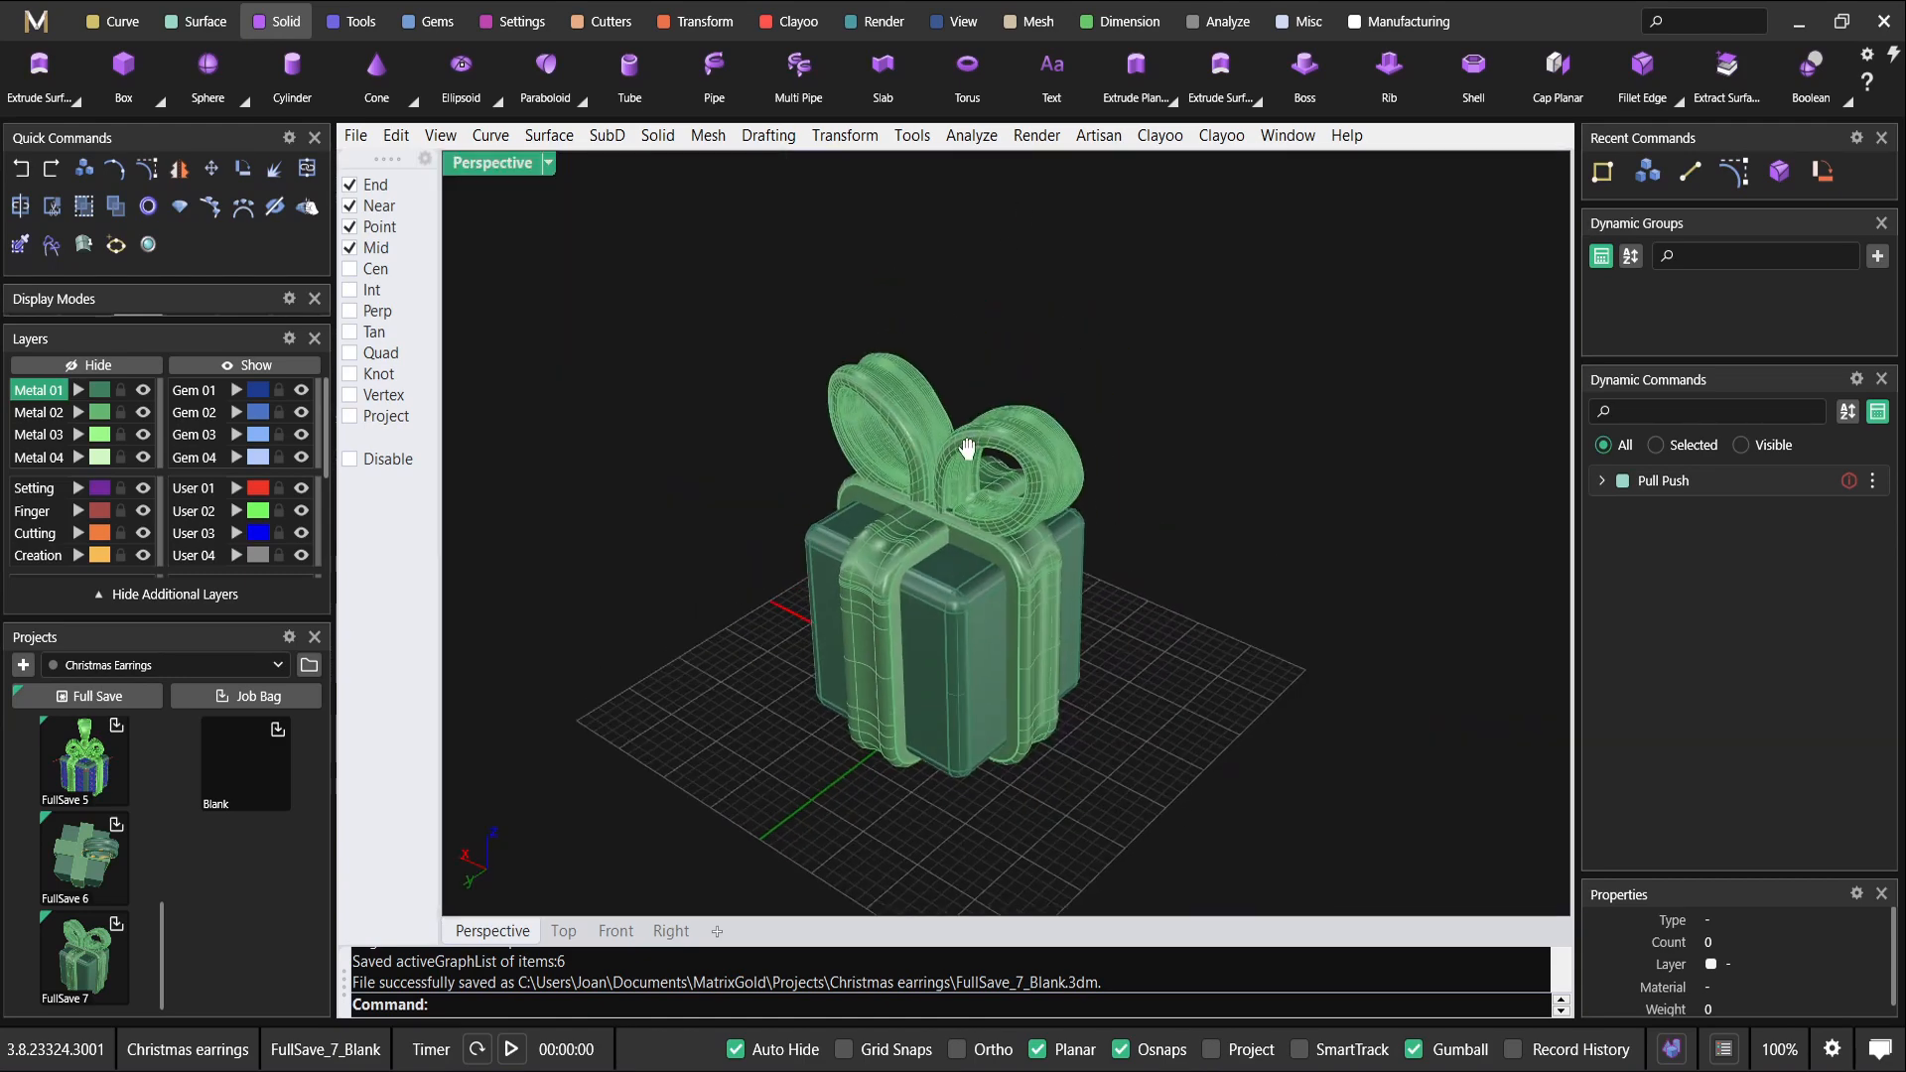
click(360, 24)
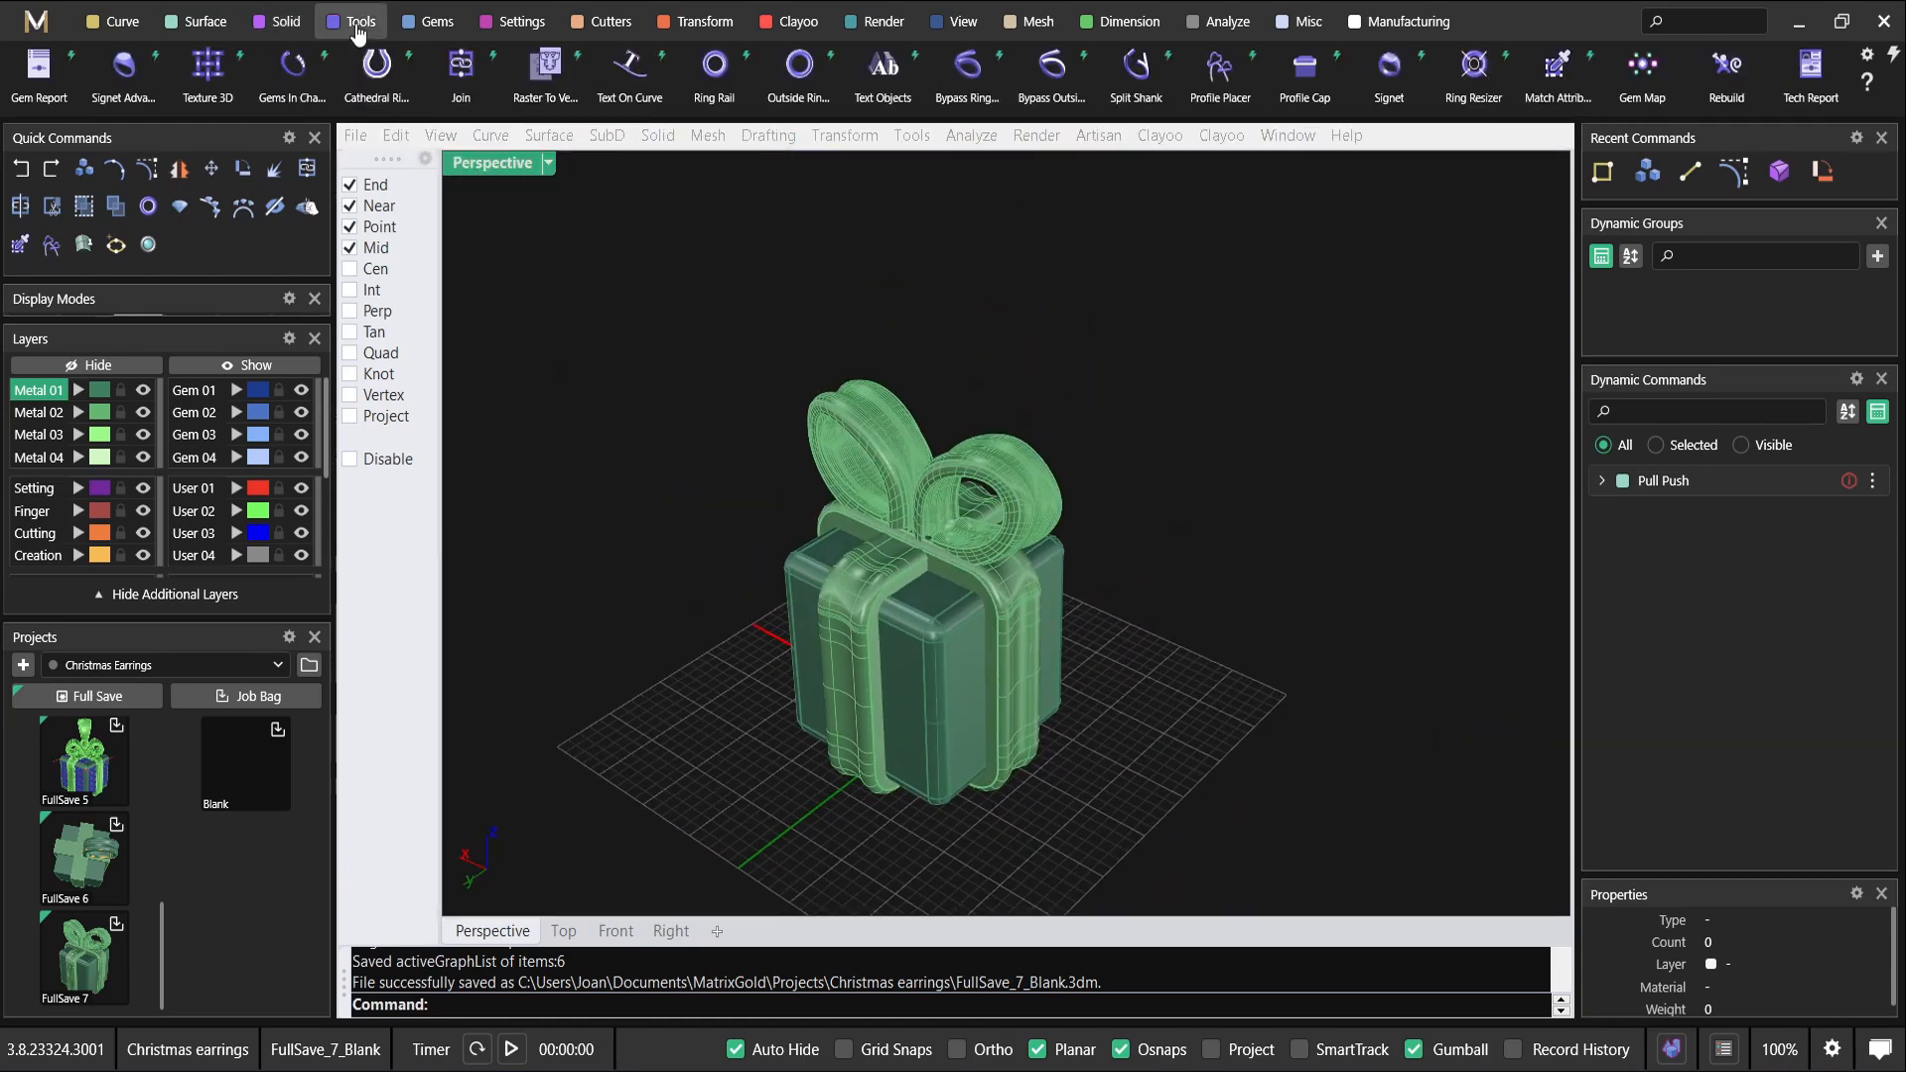
click(537, 24)
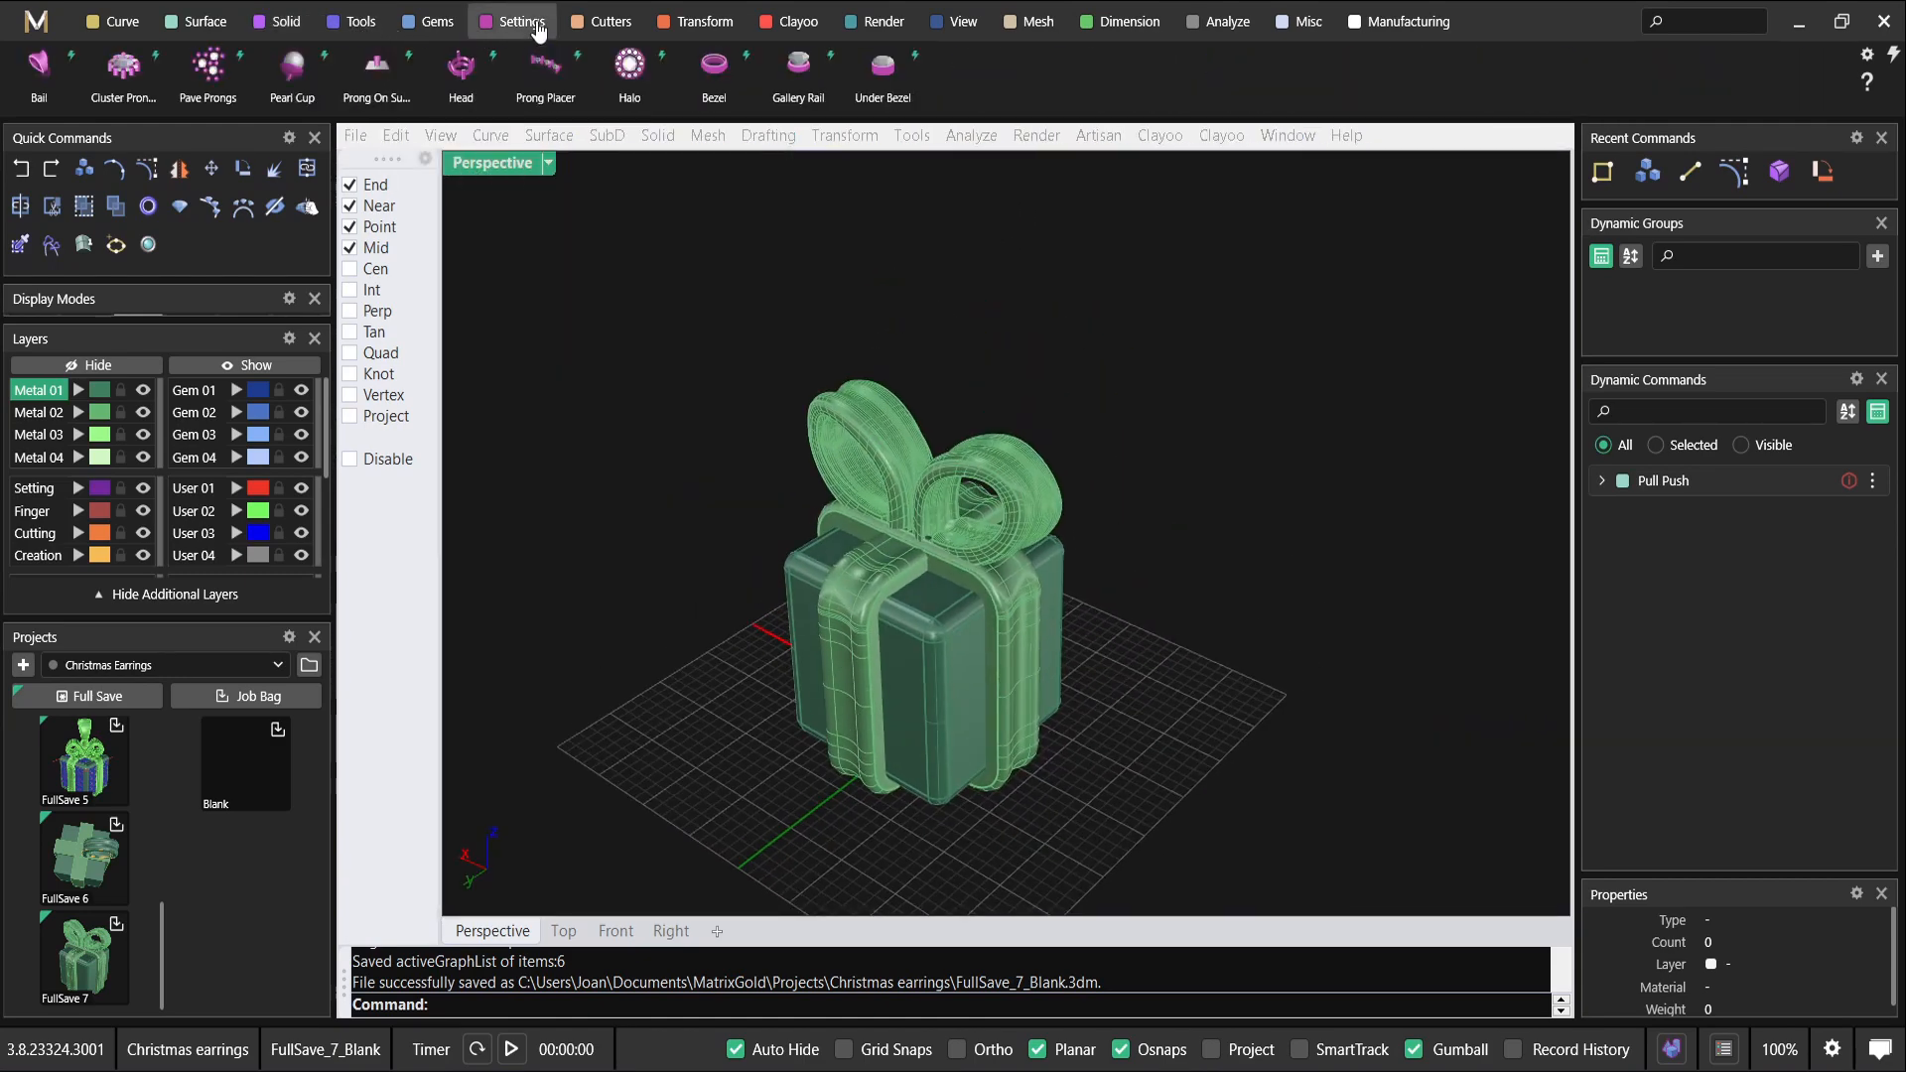
click(40, 79)
drag(931, 645, 910, 387)
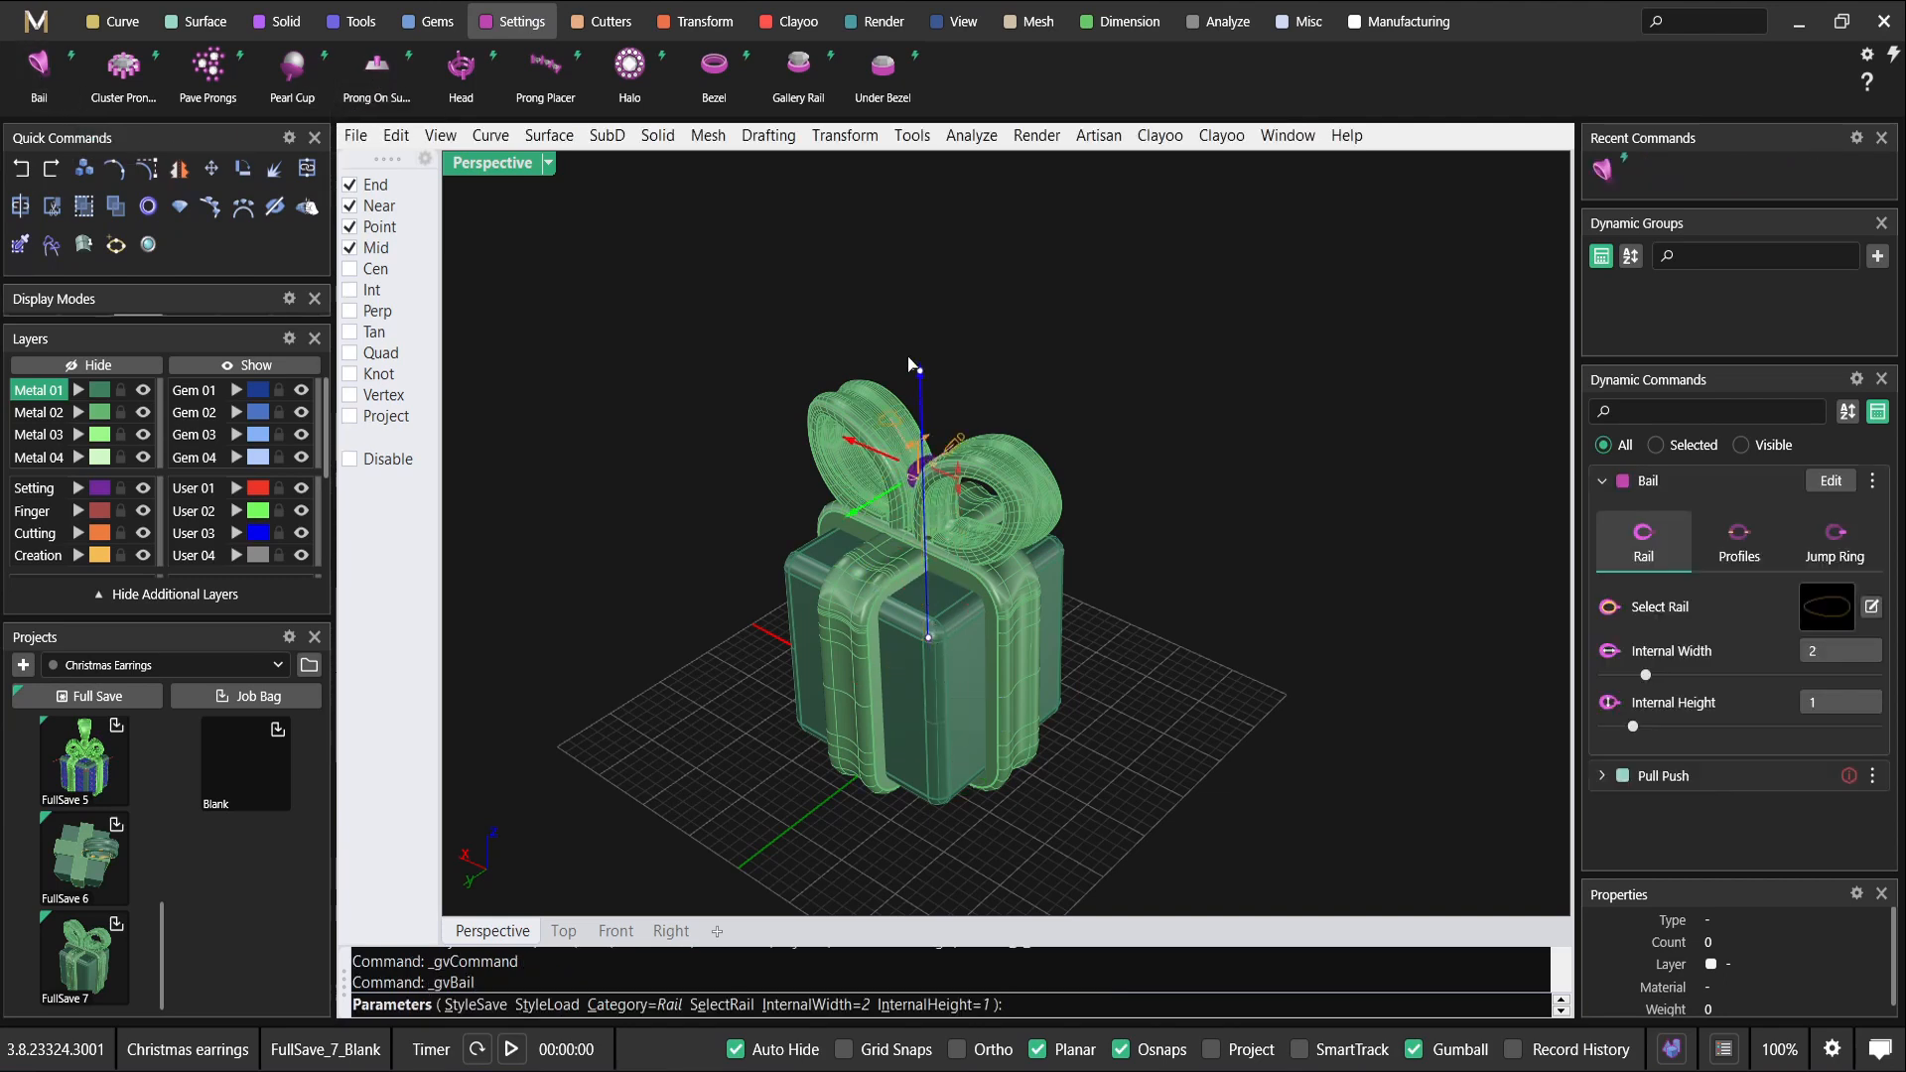
drag(907, 319, 907, 318)
scroll(918, 397, up, 7)
right_drag(907, 502, 879, 434)
drag(958, 444, 844, 486)
mouse_move(772, 494)
right_down()
mouse_move(982, 432)
mouse_move(780, 504)
right_up()
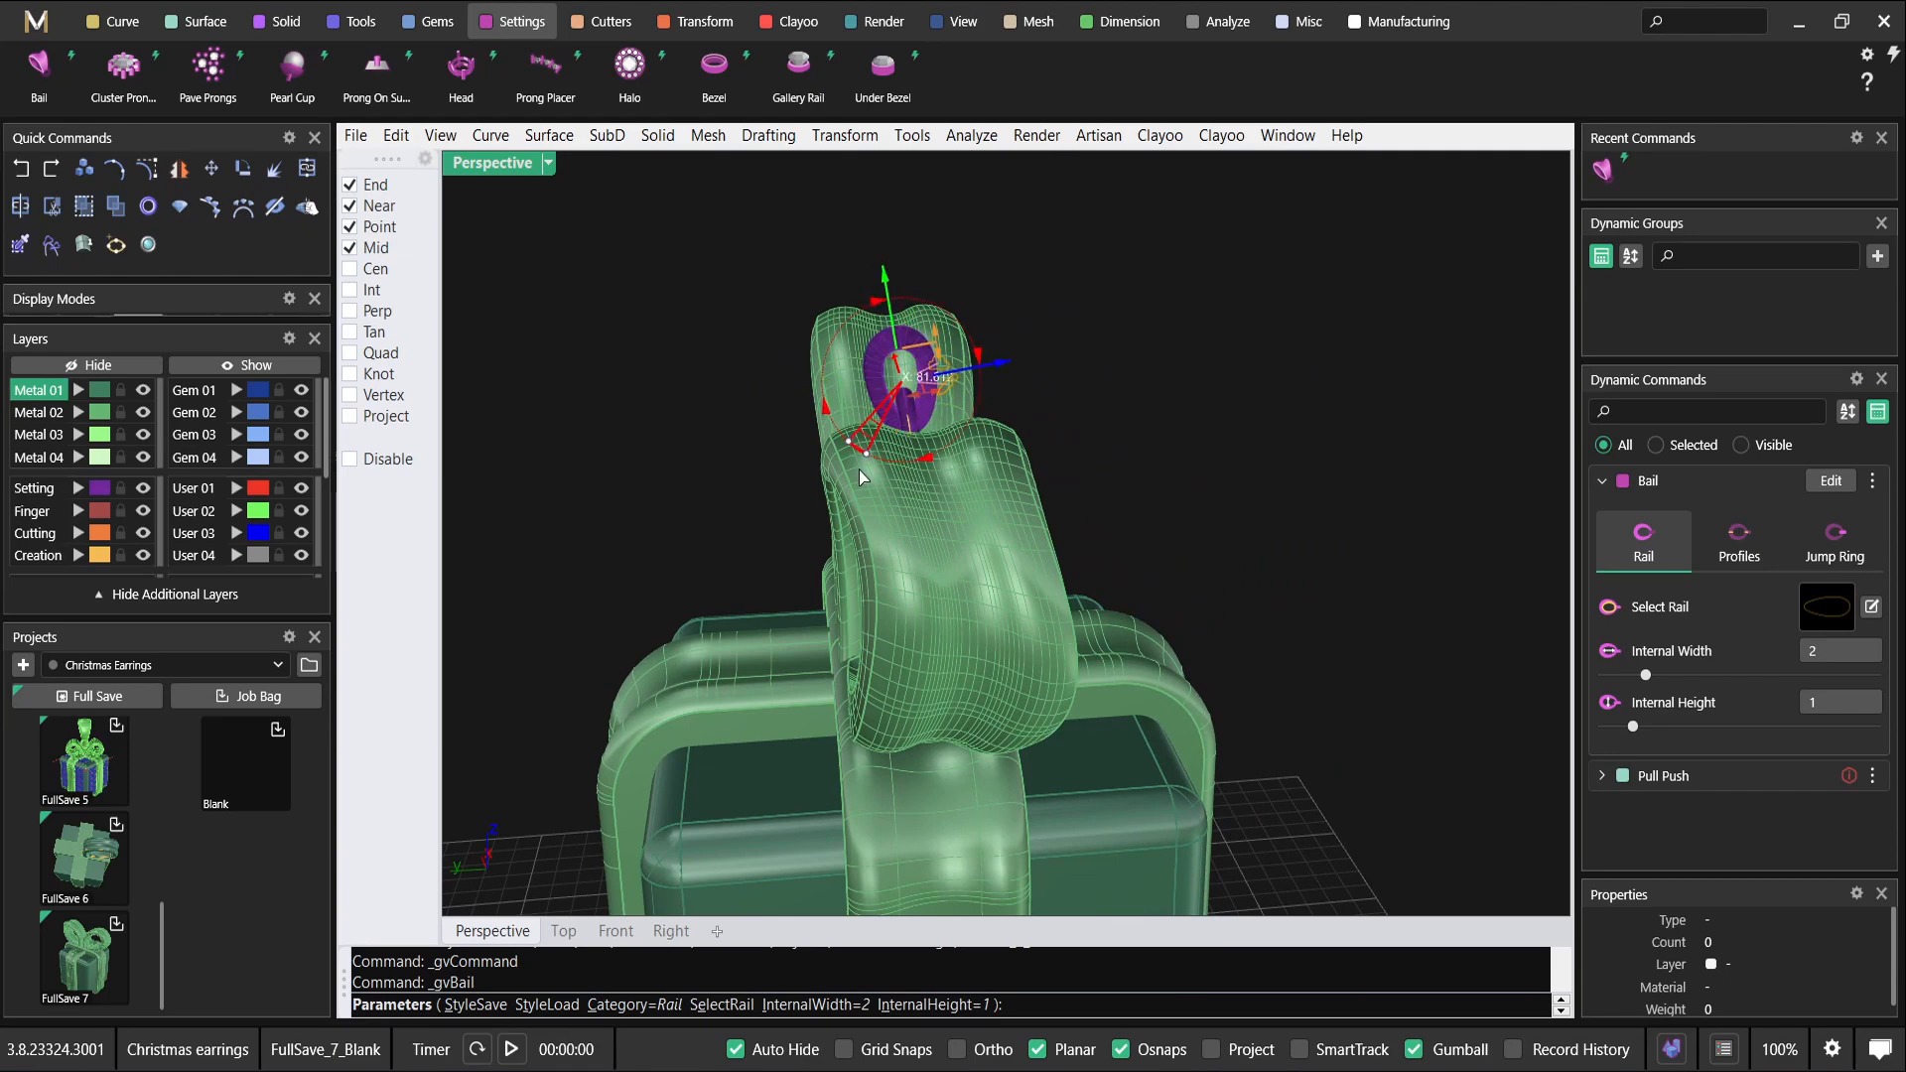
drag(949, 360, 949, 216)
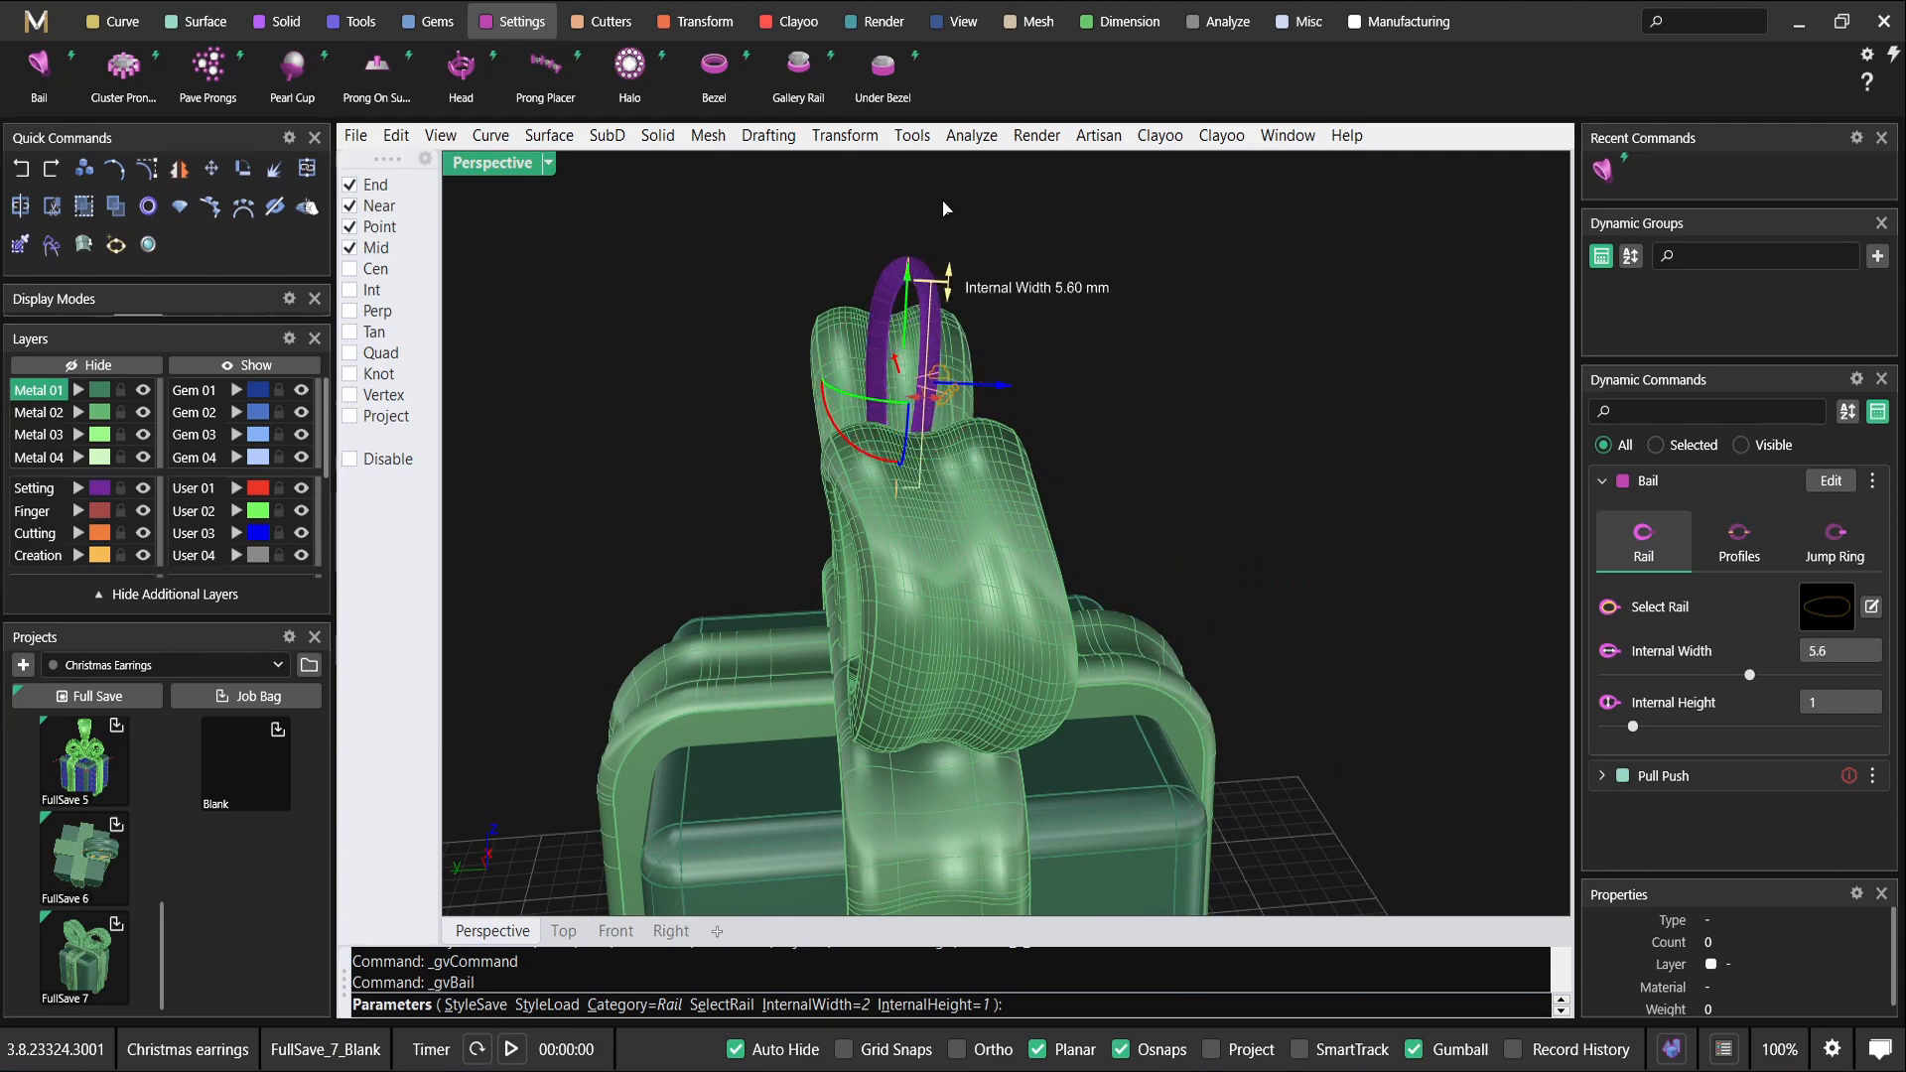
right_drag(1030, 399, 1060, 477)
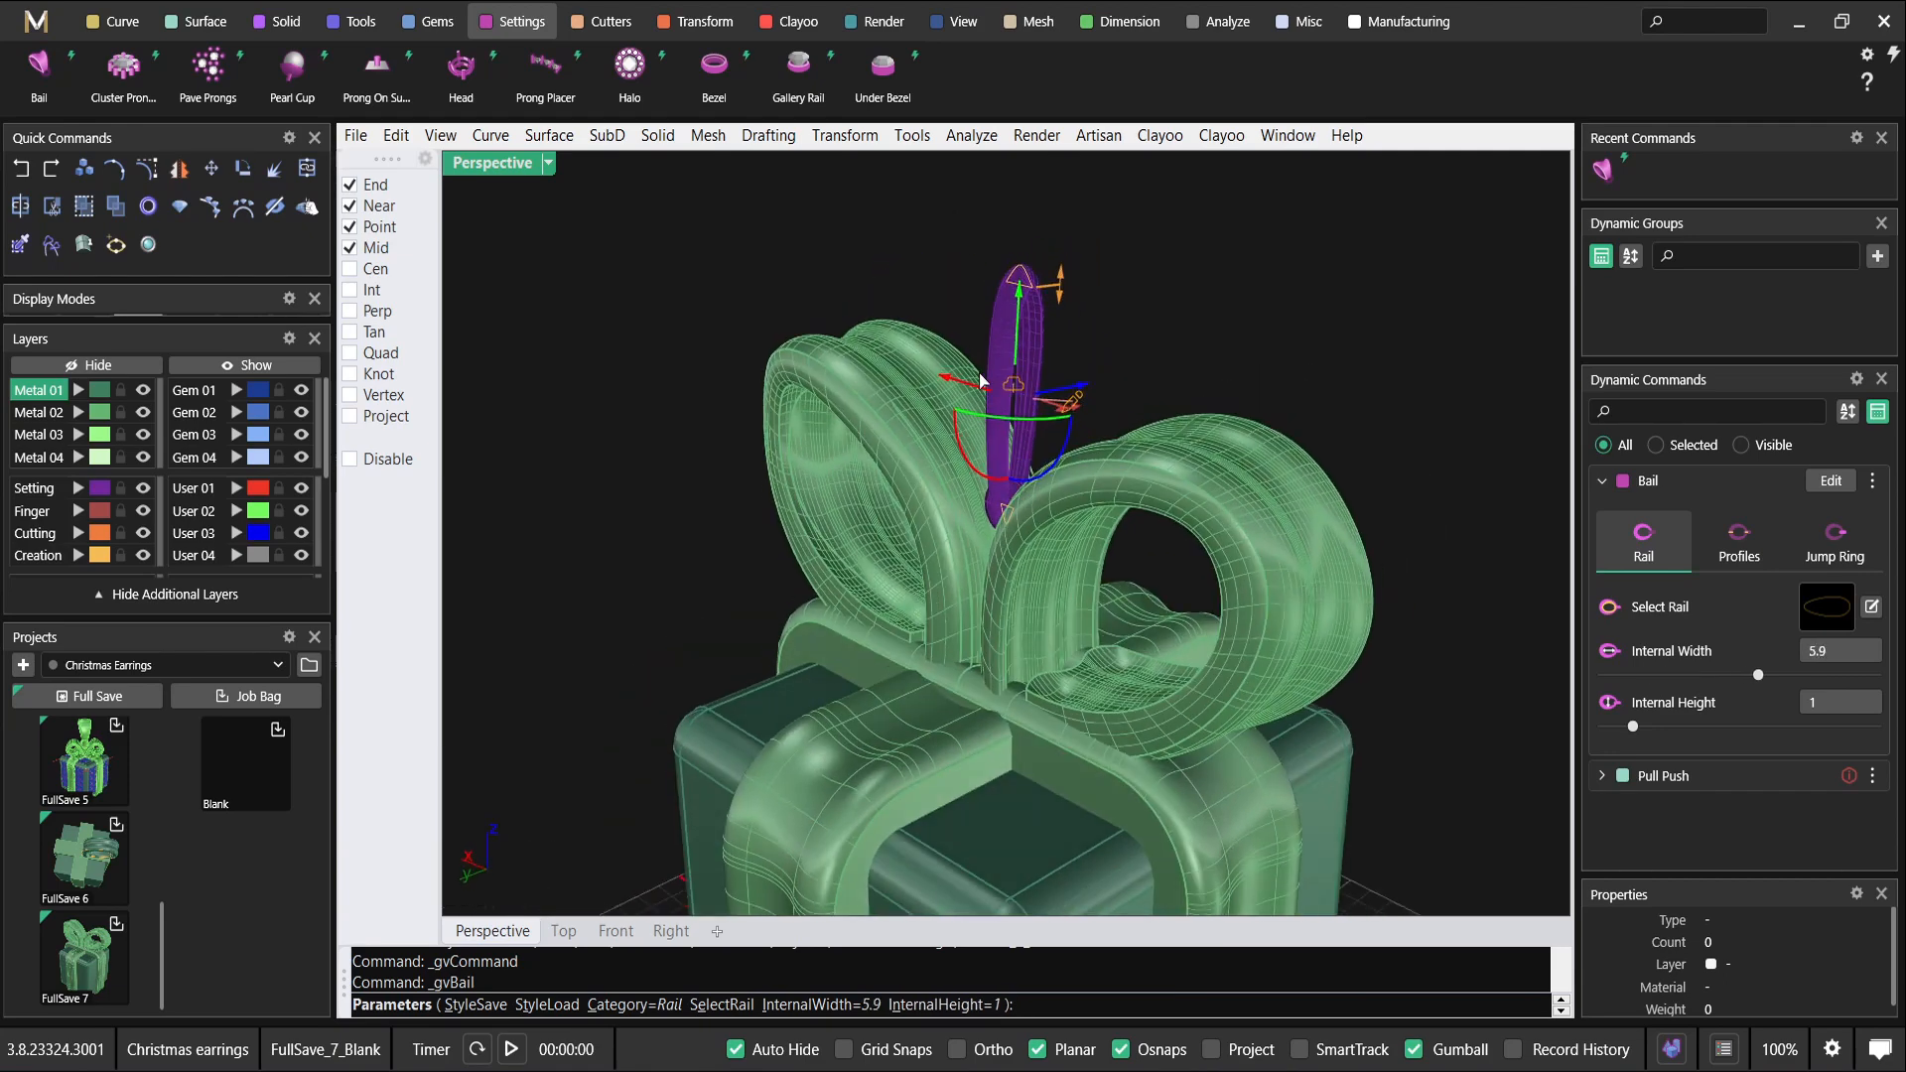
right_drag(983, 374, 961, 474)
key(Escape)
Add a bail, raise it above the bow and rotate it upright.
click(38, 65)
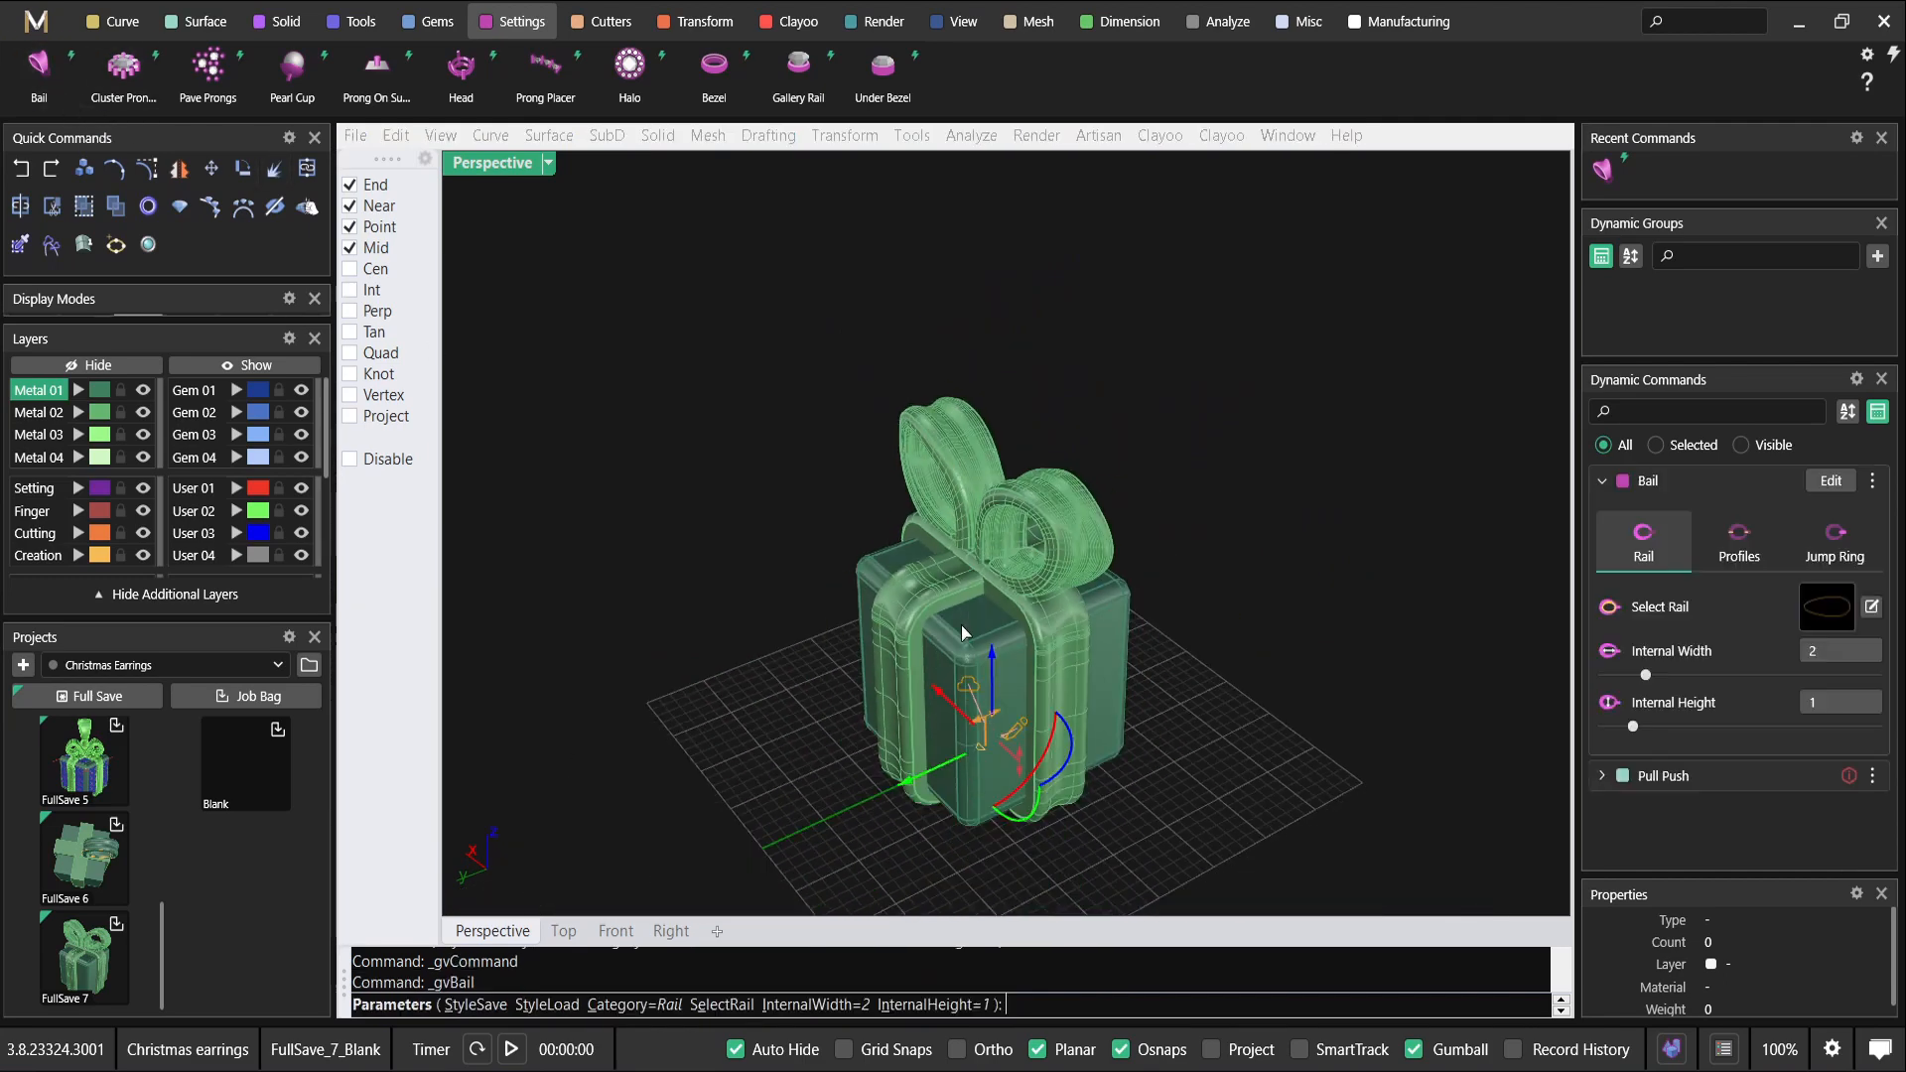
drag(985, 663, 981, 238)
scroll(1011, 375, up, 8)
right_drag(1008, 375, 883, 328)
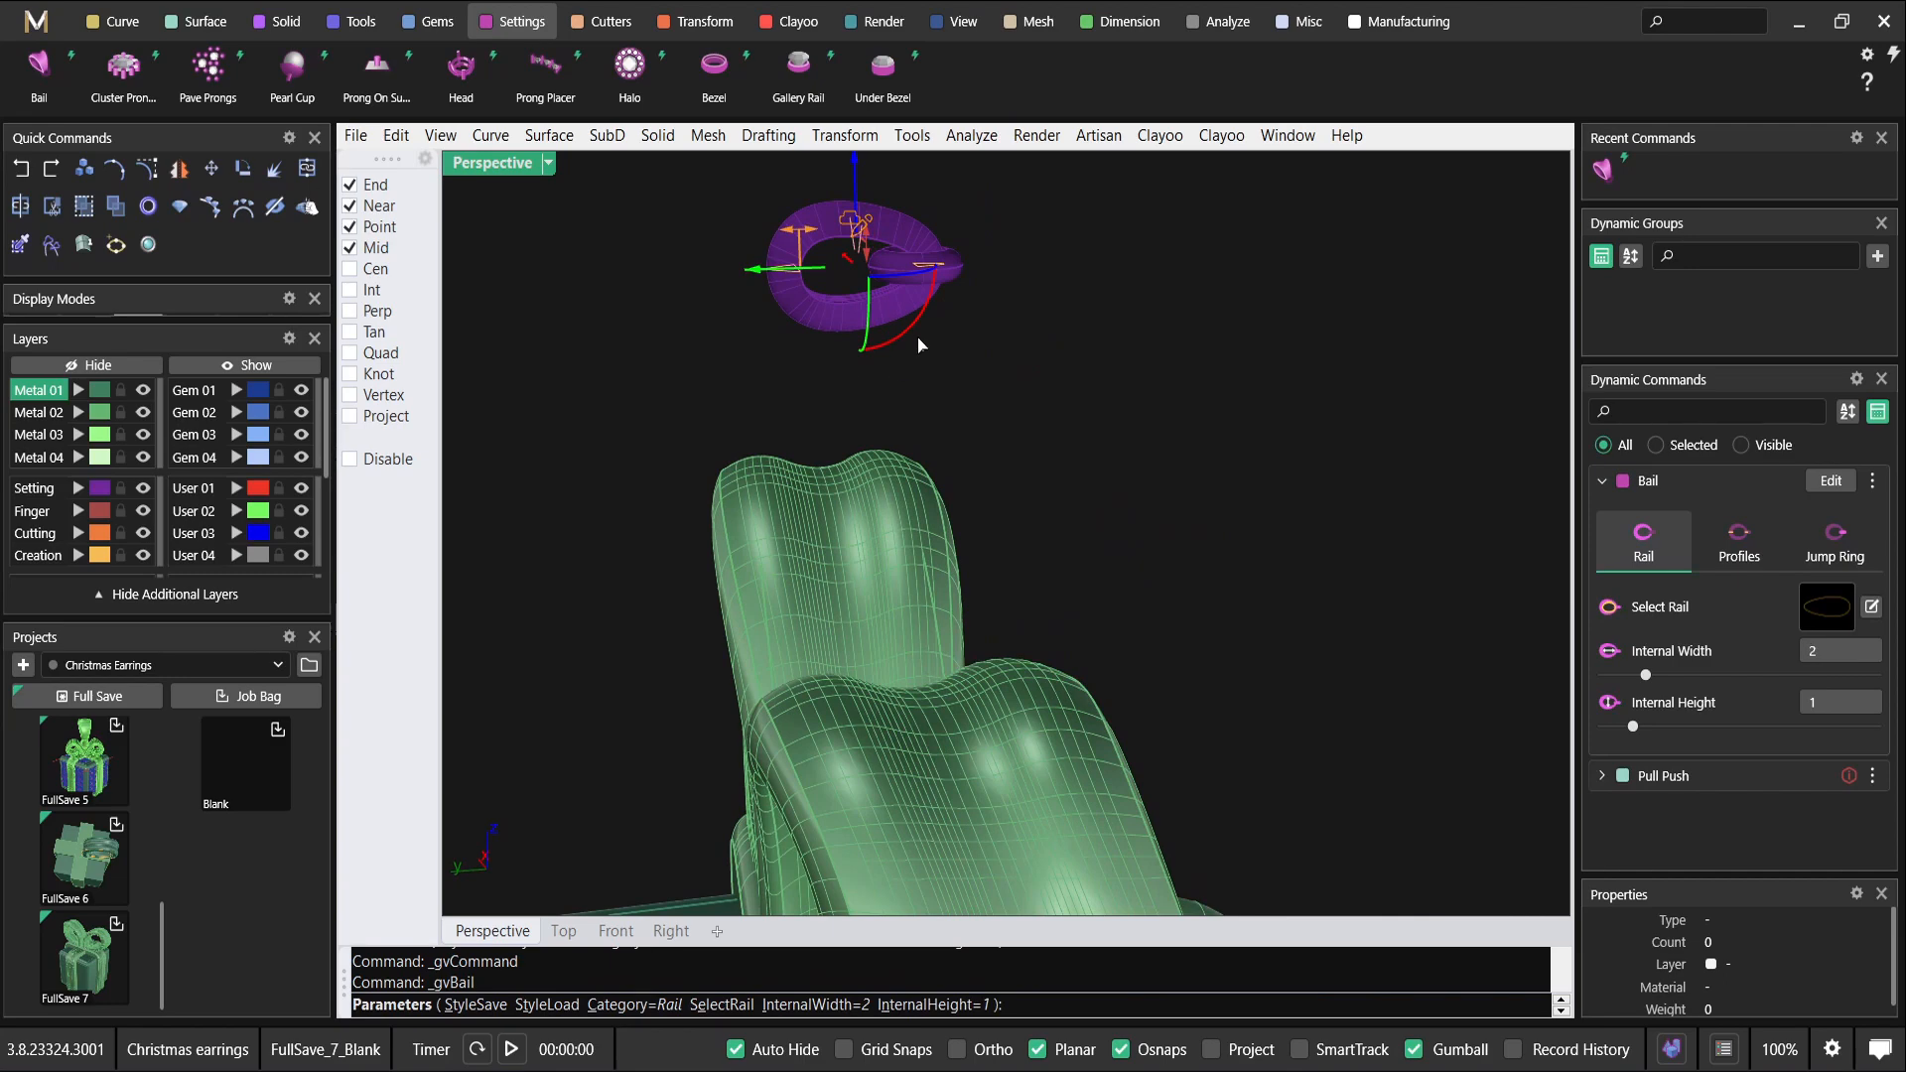
drag(919, 320, 805, 370)
Set the bail's internal width to 4.8 mm.
right_drag(933, 371, 1064, 383)
scroll(979, 439, down, 4)
drag(985, 372, 988, 273)
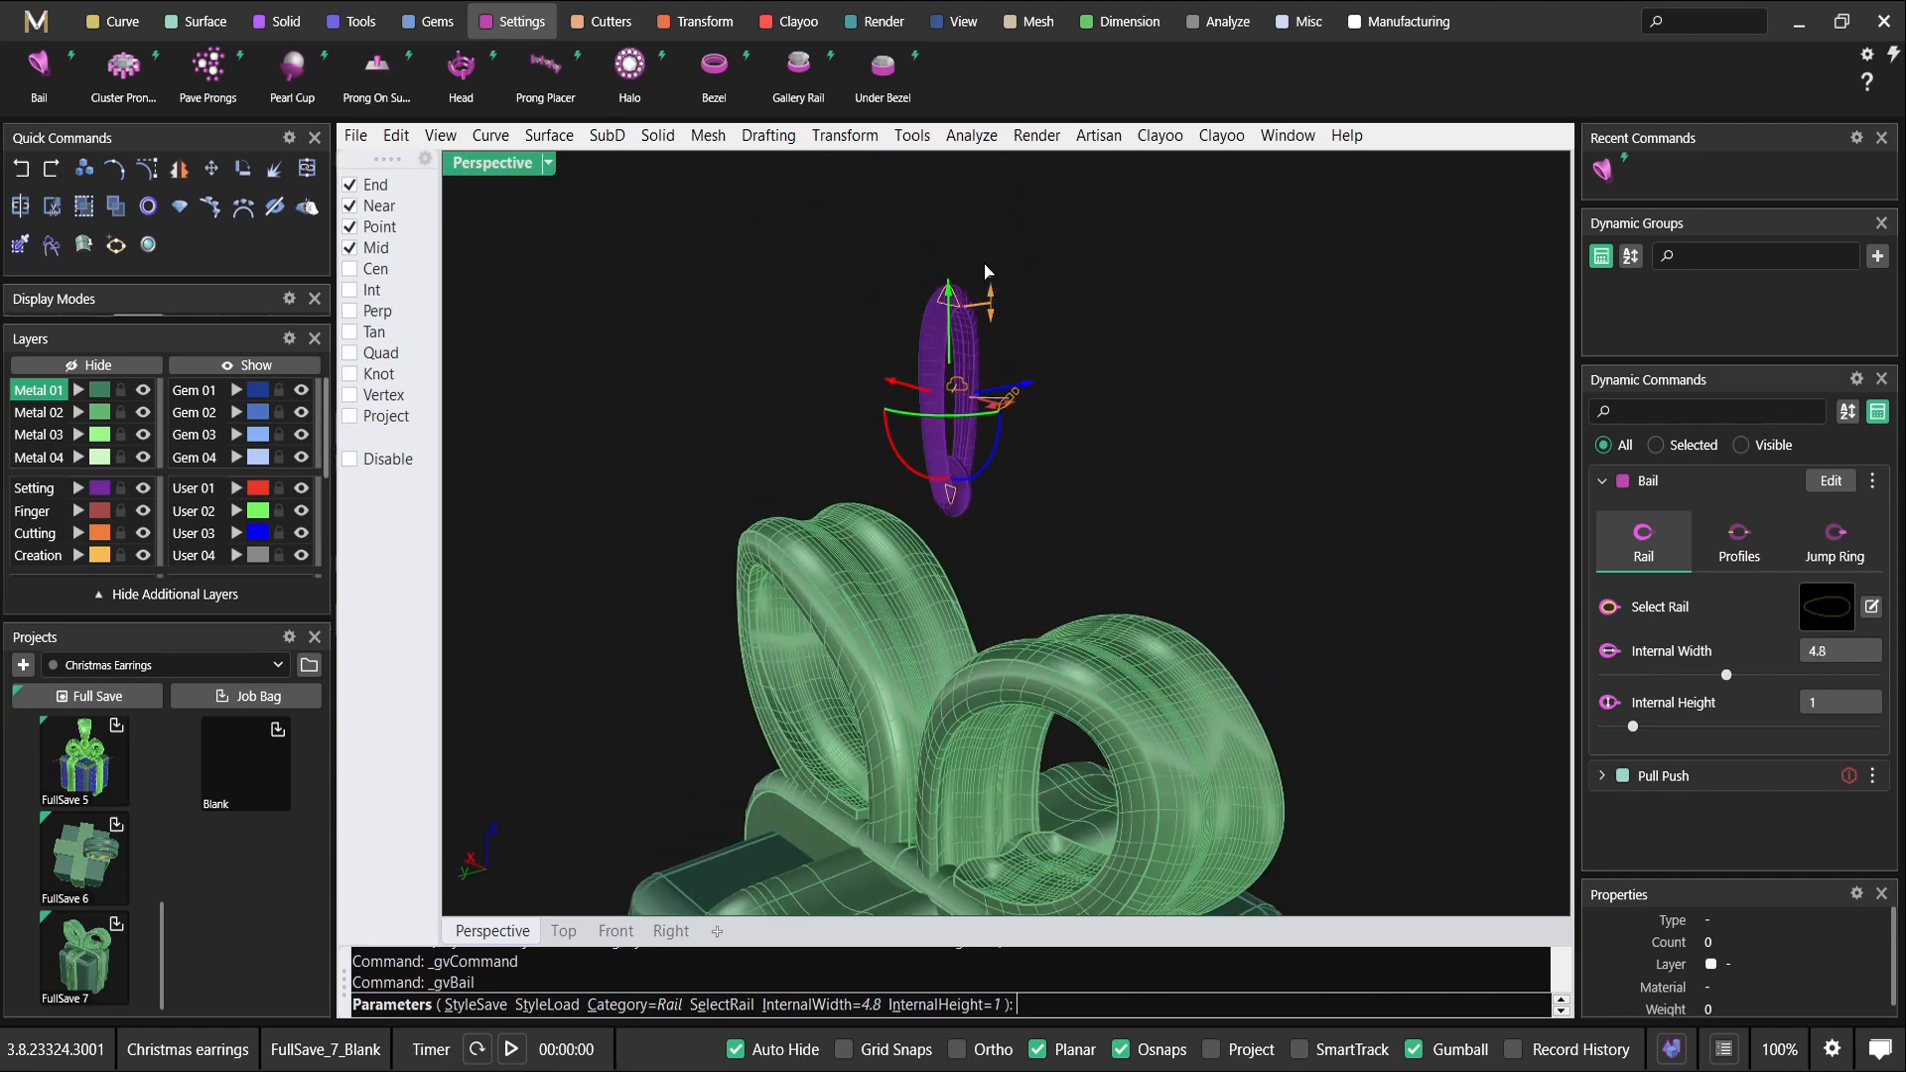
Set the bail rail's internal width to 5.6 and its internal height to 3.
scroll(943, 437, up, 4)
right_drag(874, 628, 983, 584)
right_drag(1085, 322, 1202, 543)
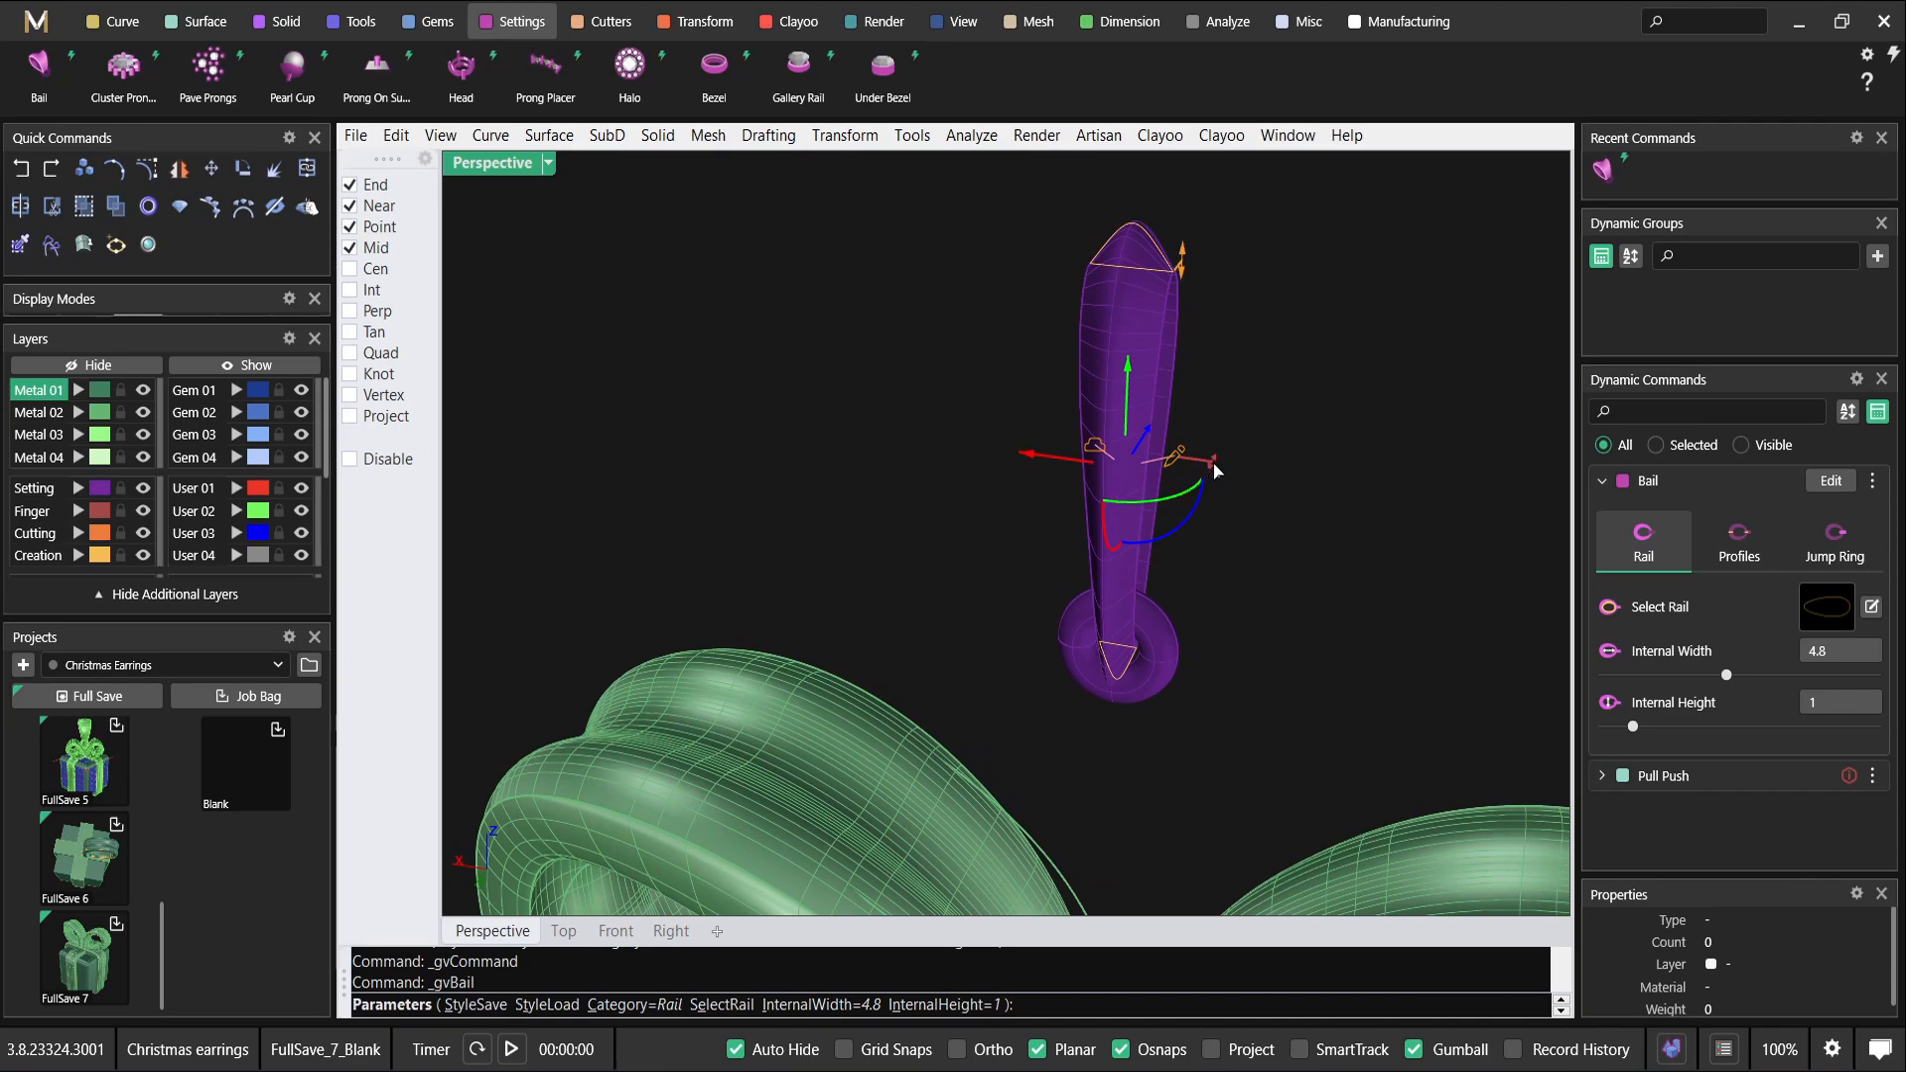
right_drag(1217, 469, 1152, 606)
drag(1138, 643, 1192, 592)
right_drag(1192, 592, 1399, 635)
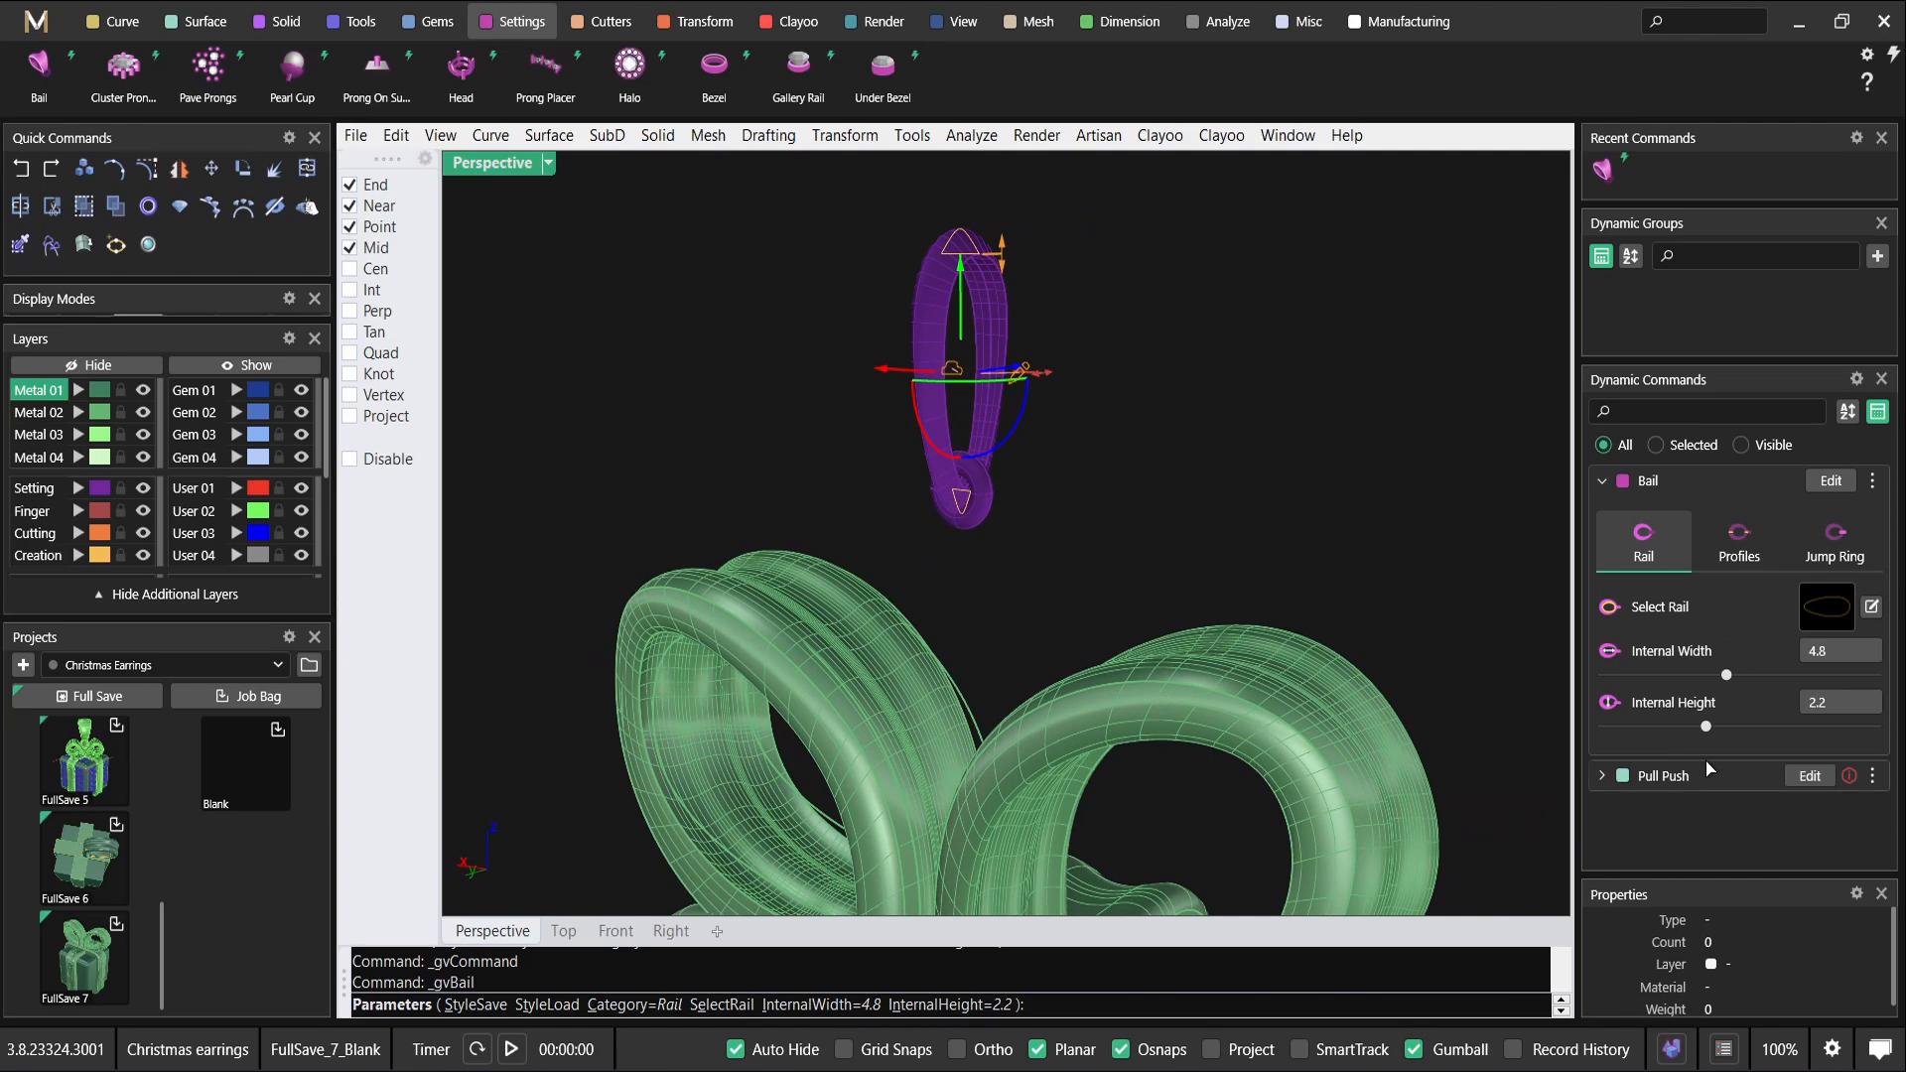
drag(1728, 675, 1758, 751)
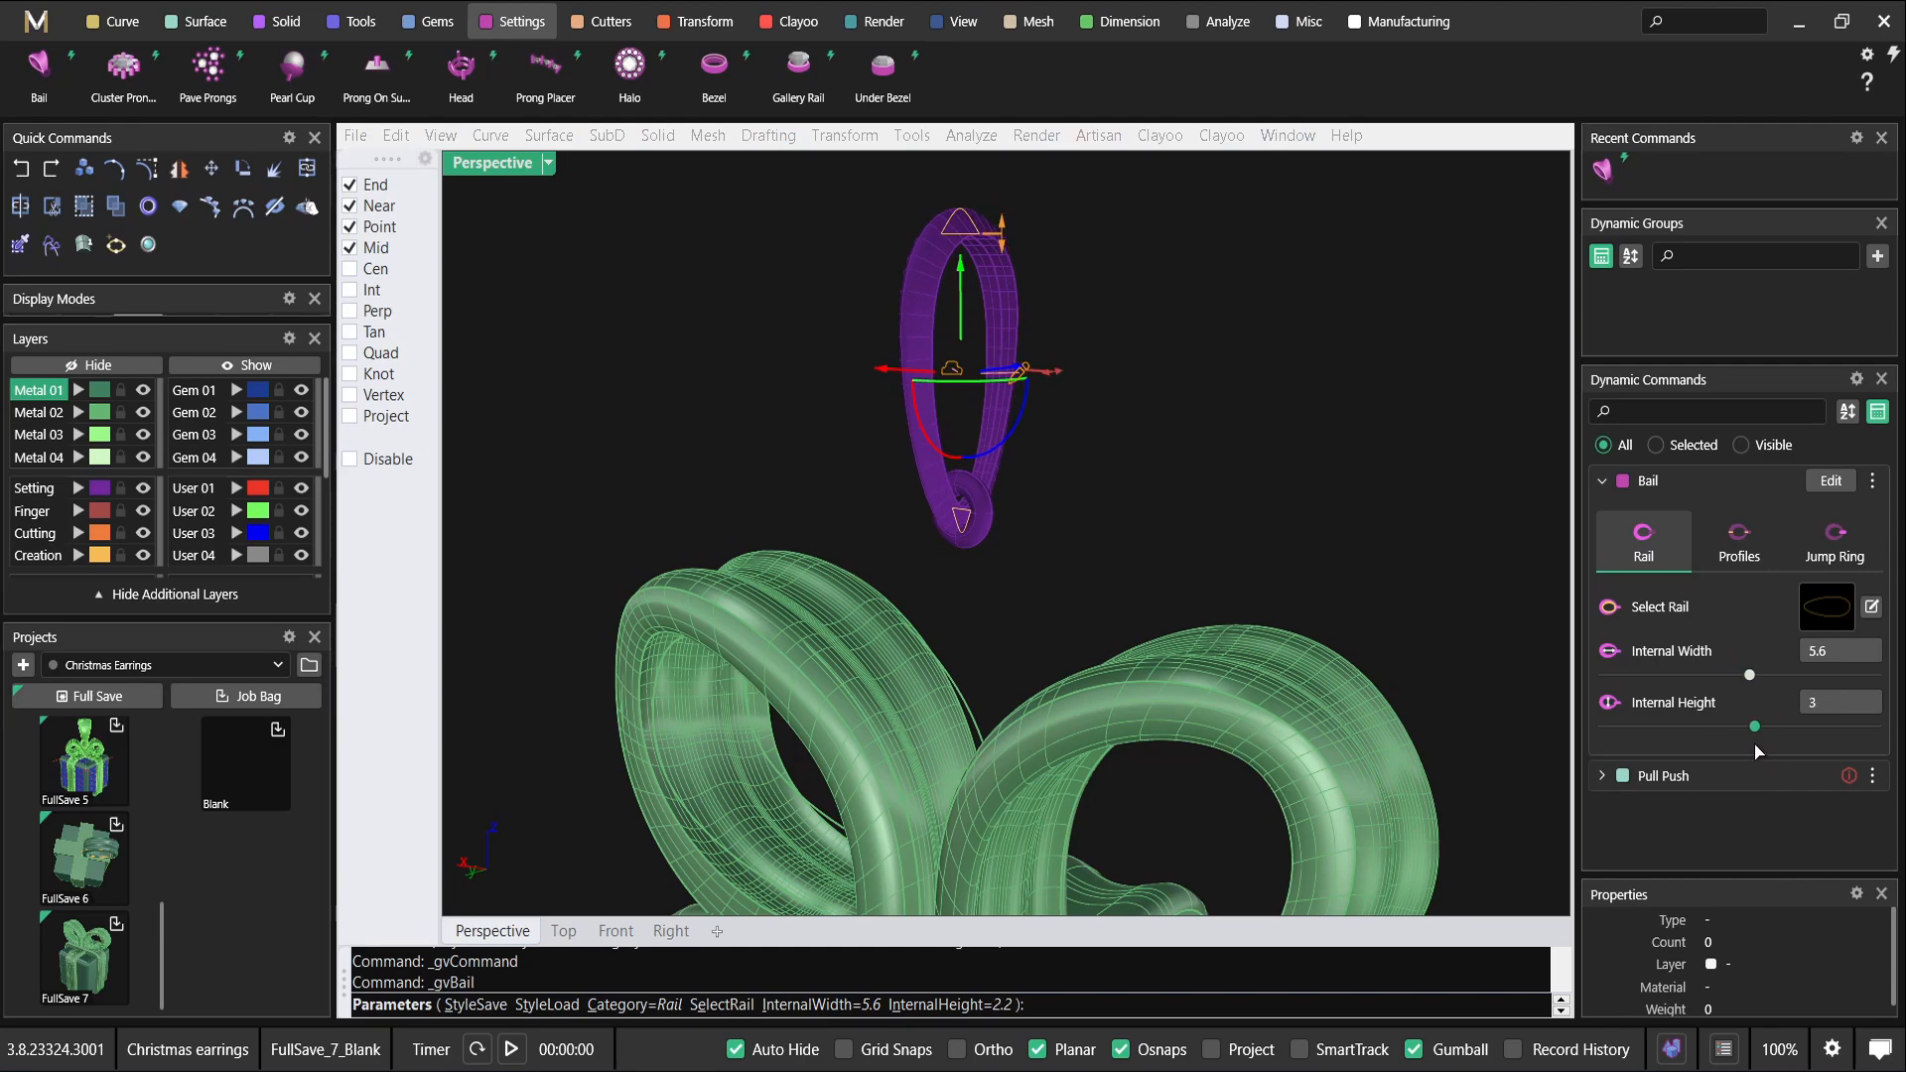
Assign library profile 26 as the bail's top profile.
click(1736, 544)
click(1801, 620)
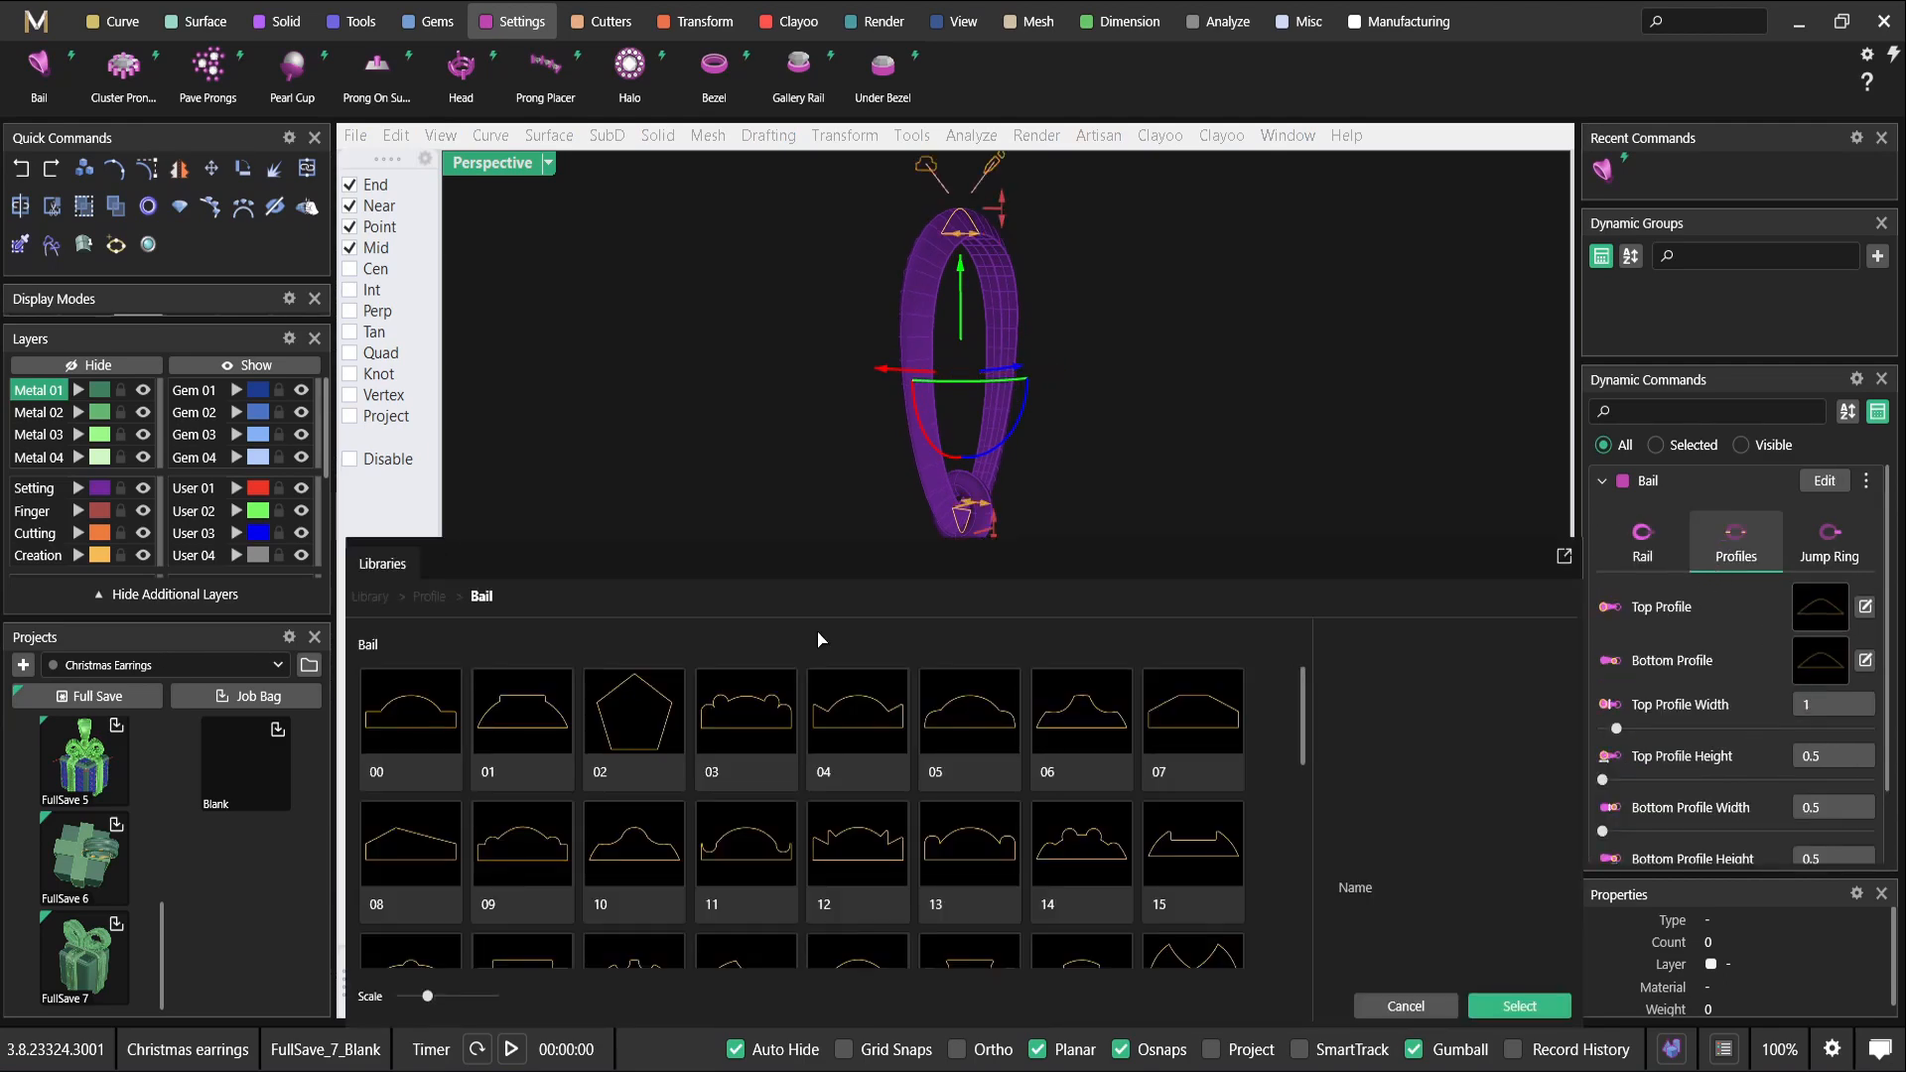
scroll(764, 768, down, 3)
click(682, 870)
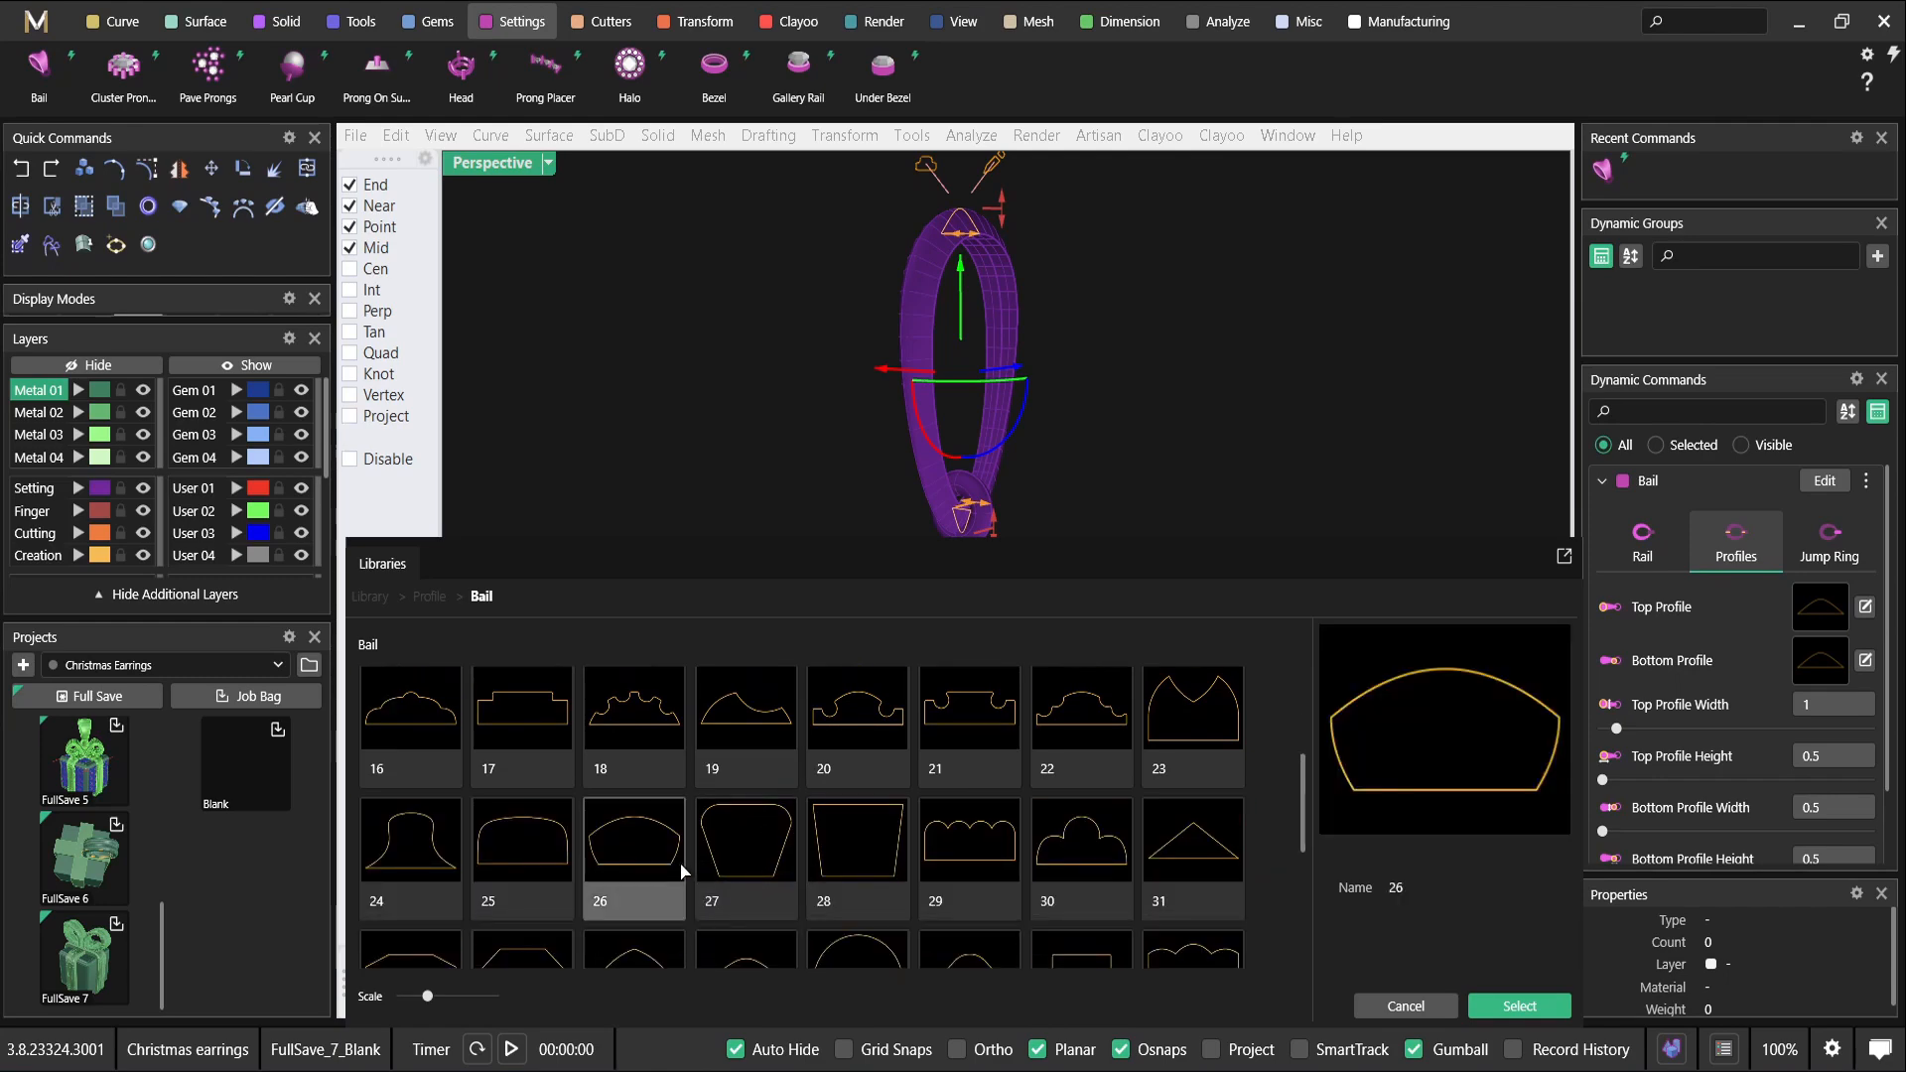
click(1509, 1006)
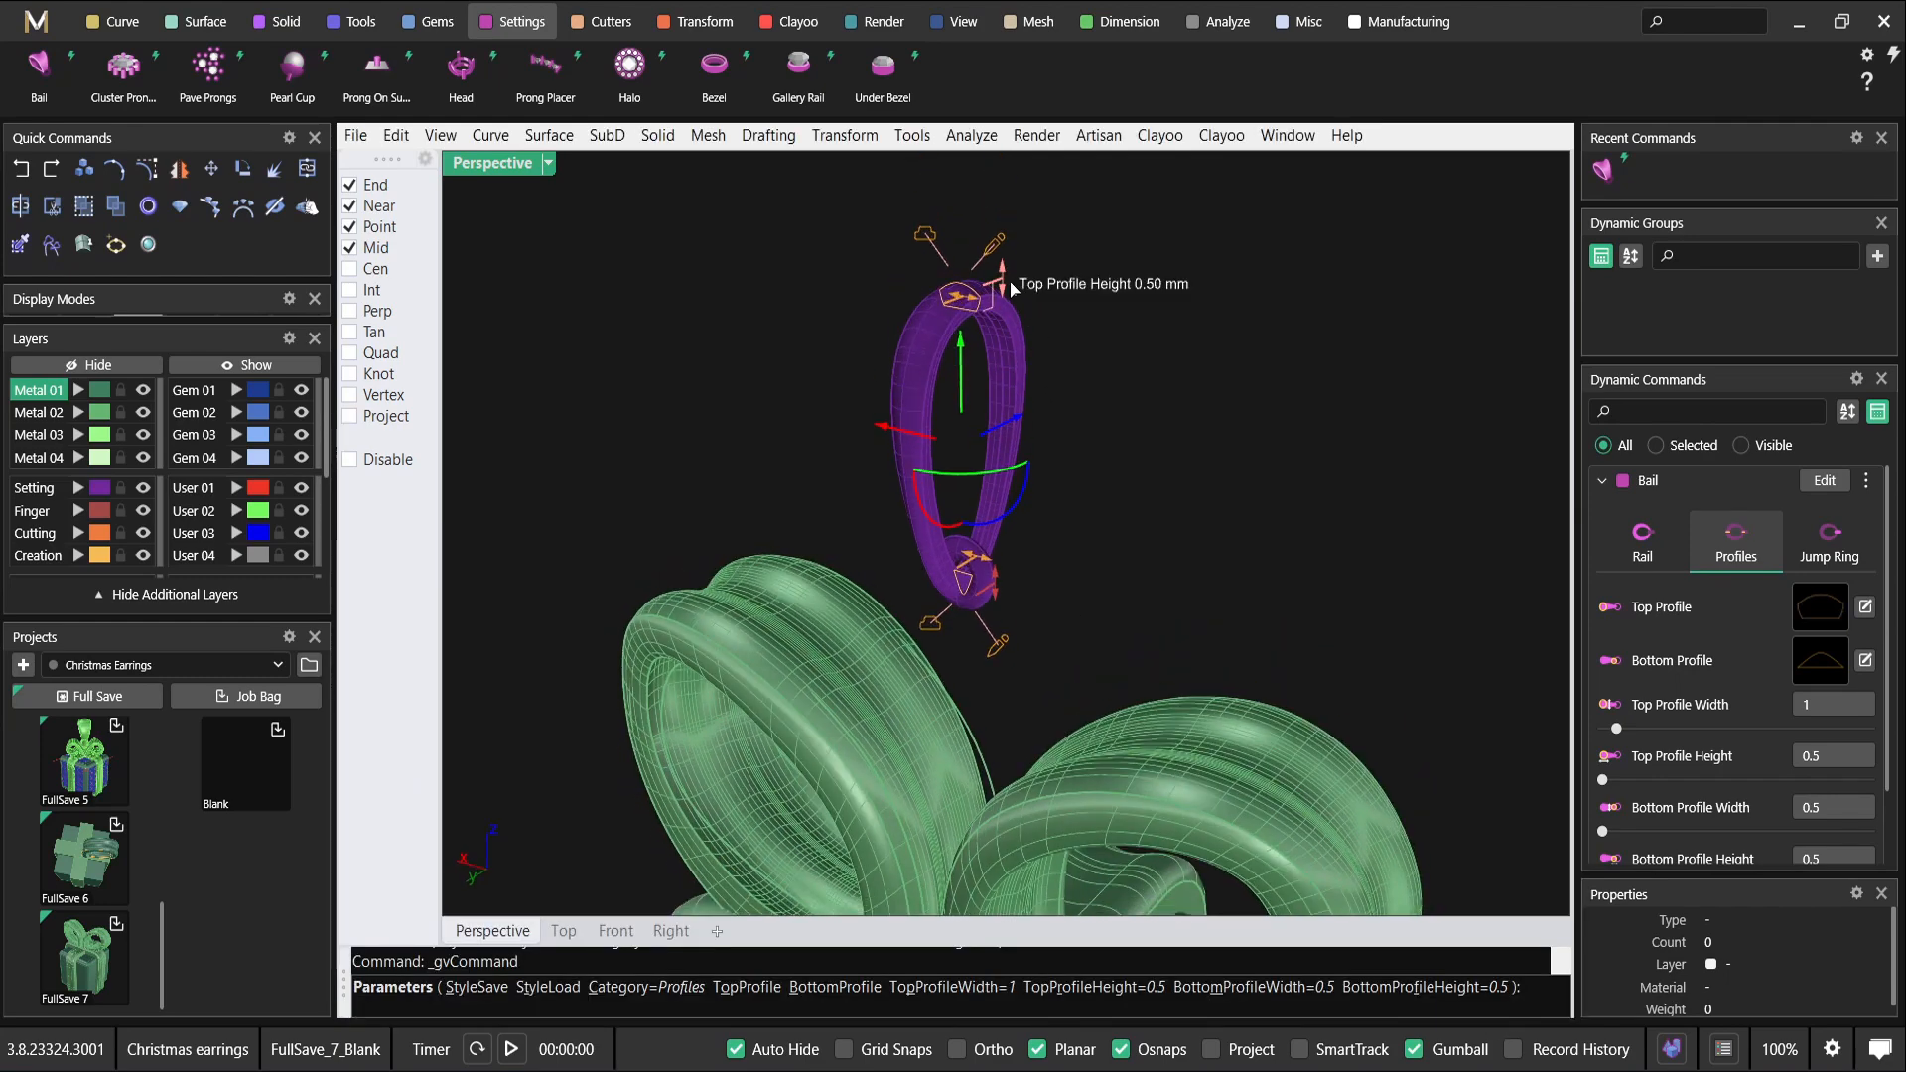
Resize the bail profiles to 2.3 mm width and 1.3 mm height at the top, 1.1 mm width and 0.8 mm height at the bottom.
drag(1011, 282, 923, 286)
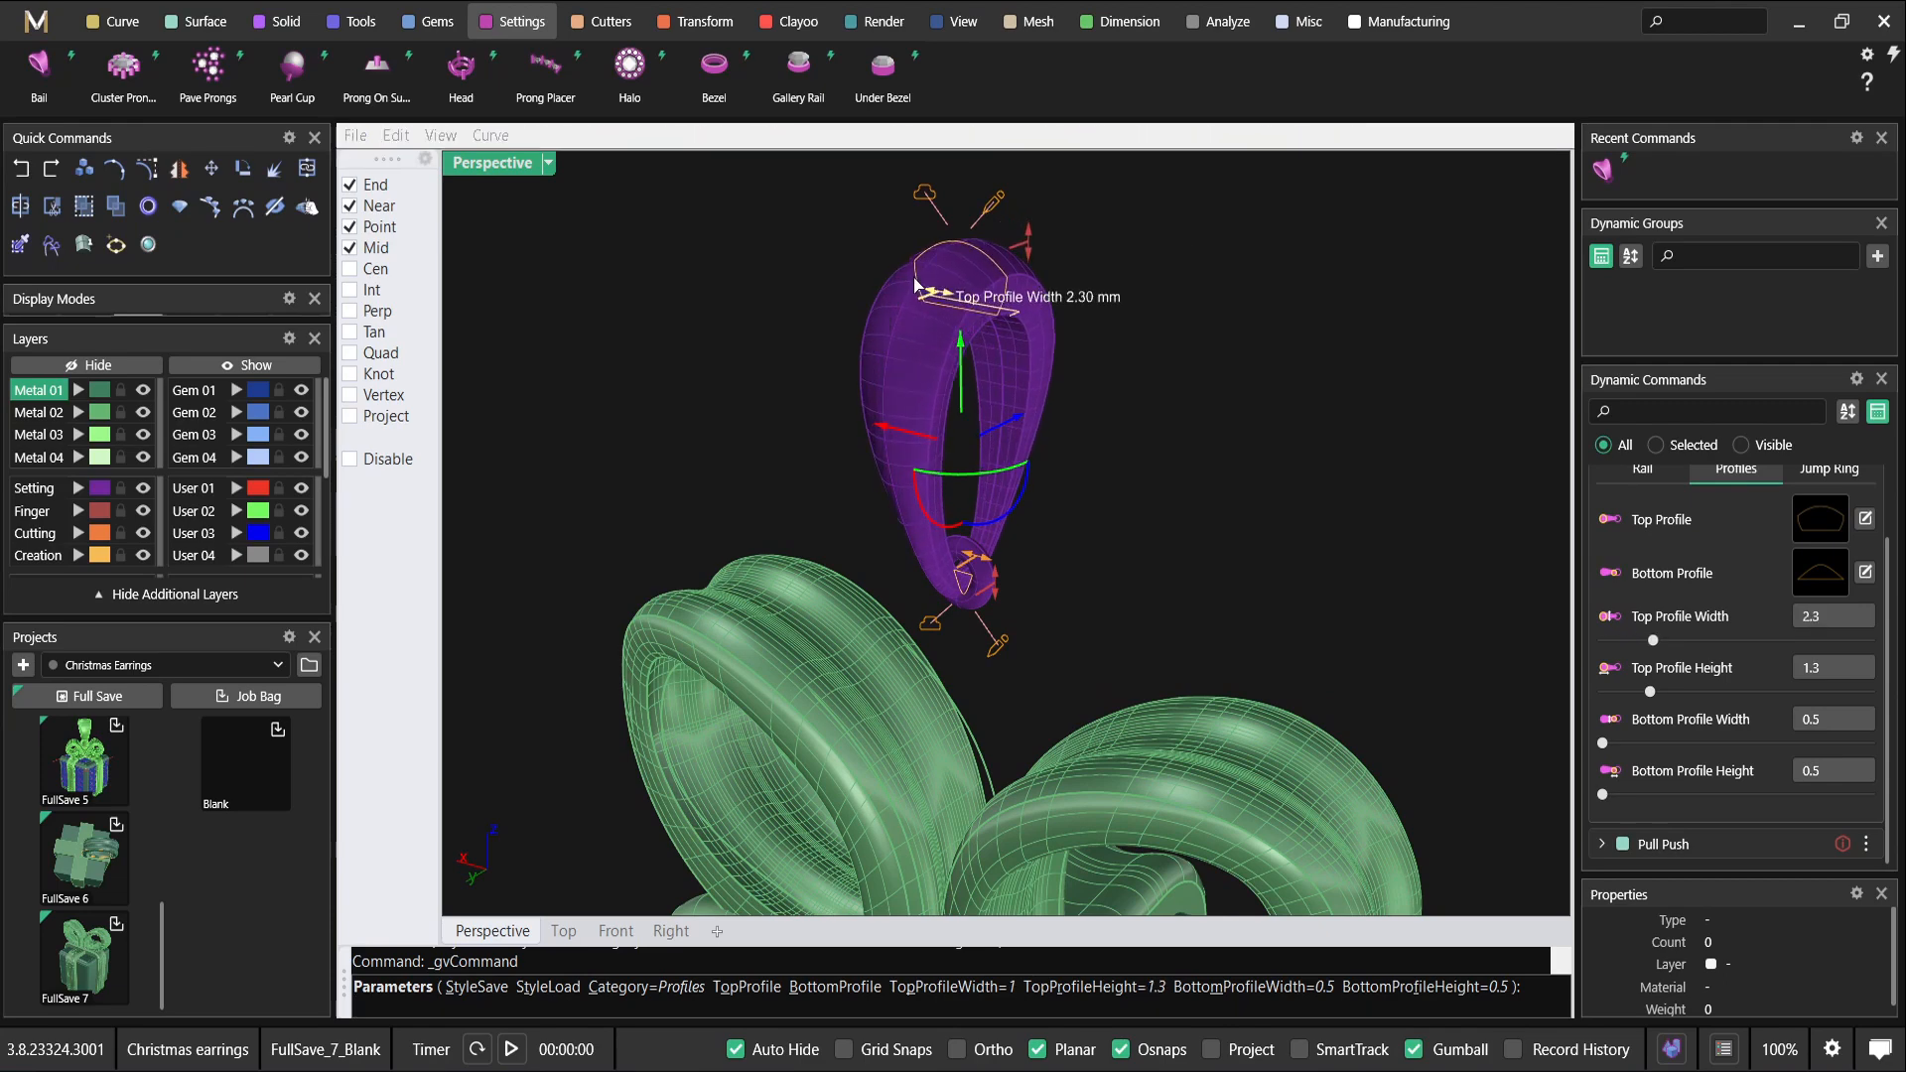
scroll(959, 566, up, 7)
scroll(961, 570, down, 2)
drag(971, 568, 955, 566)
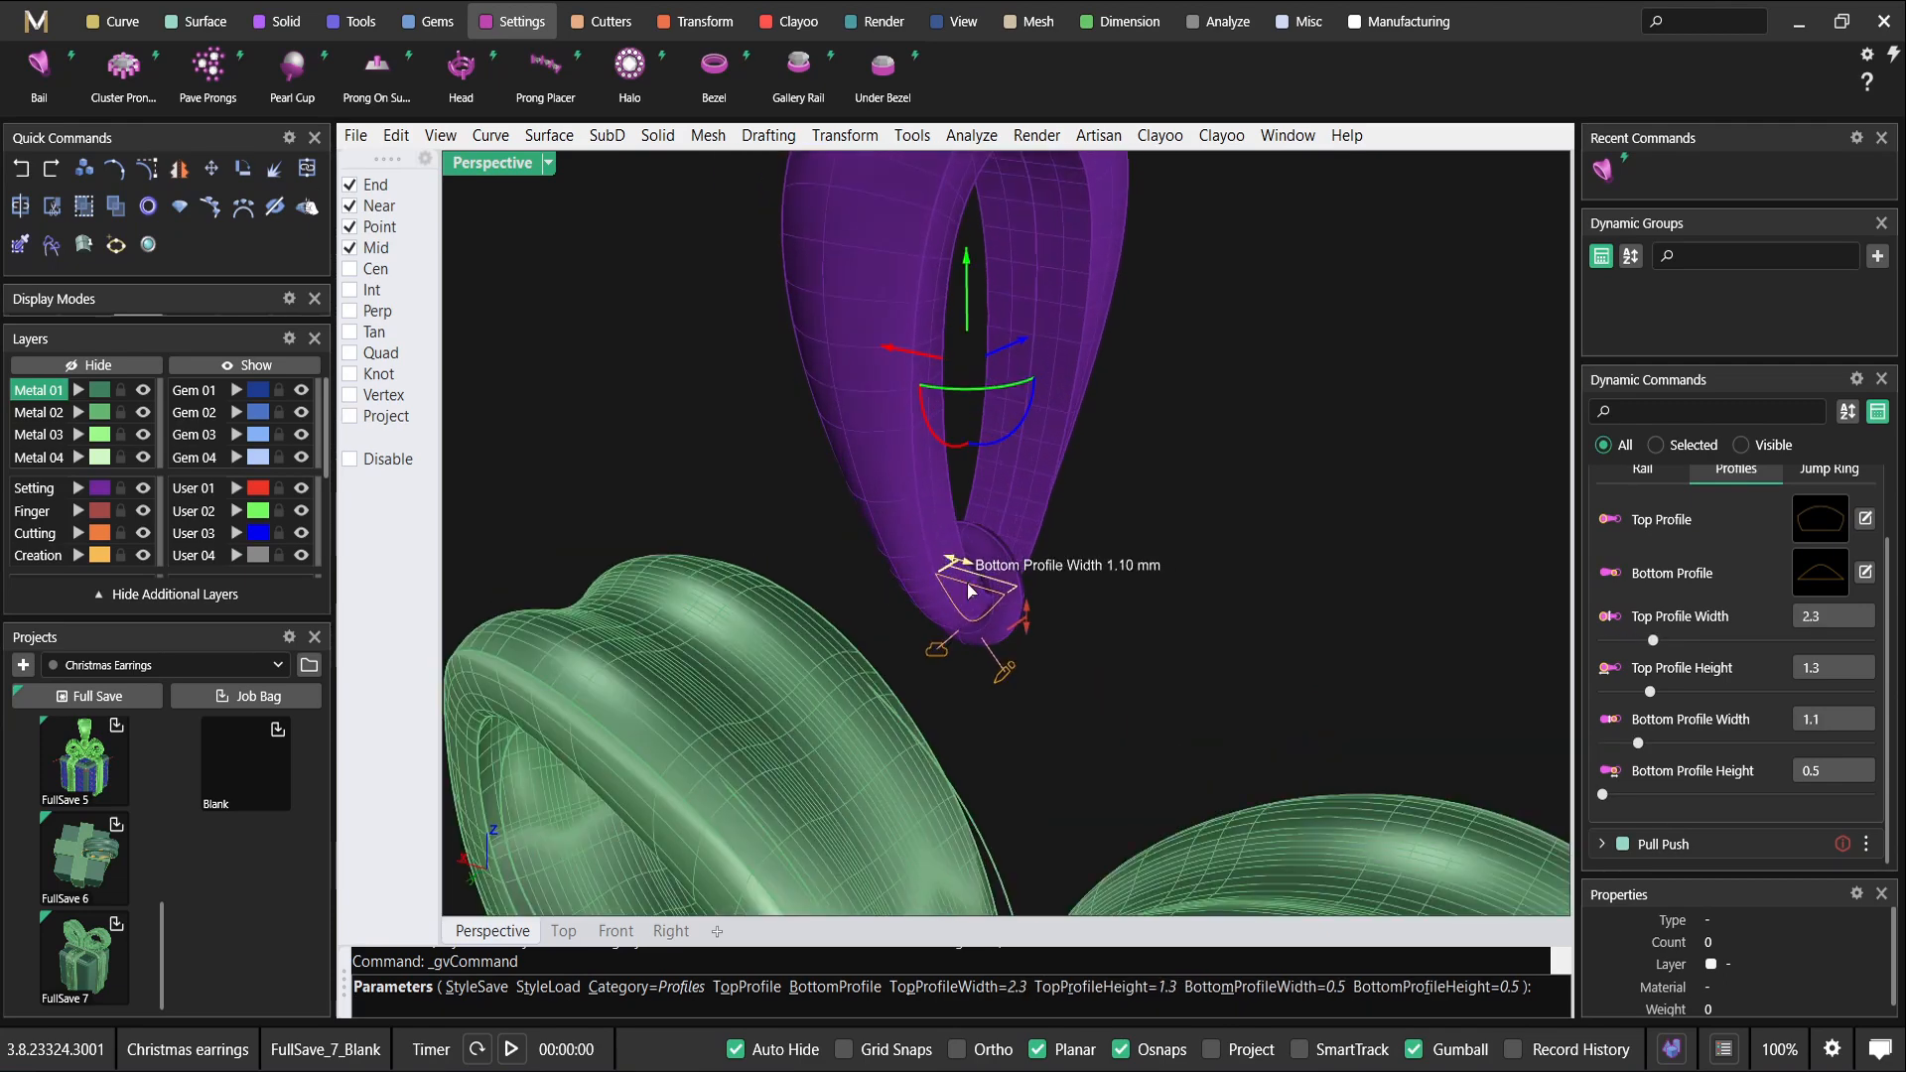
drag(1027, 627, 1041, 648)
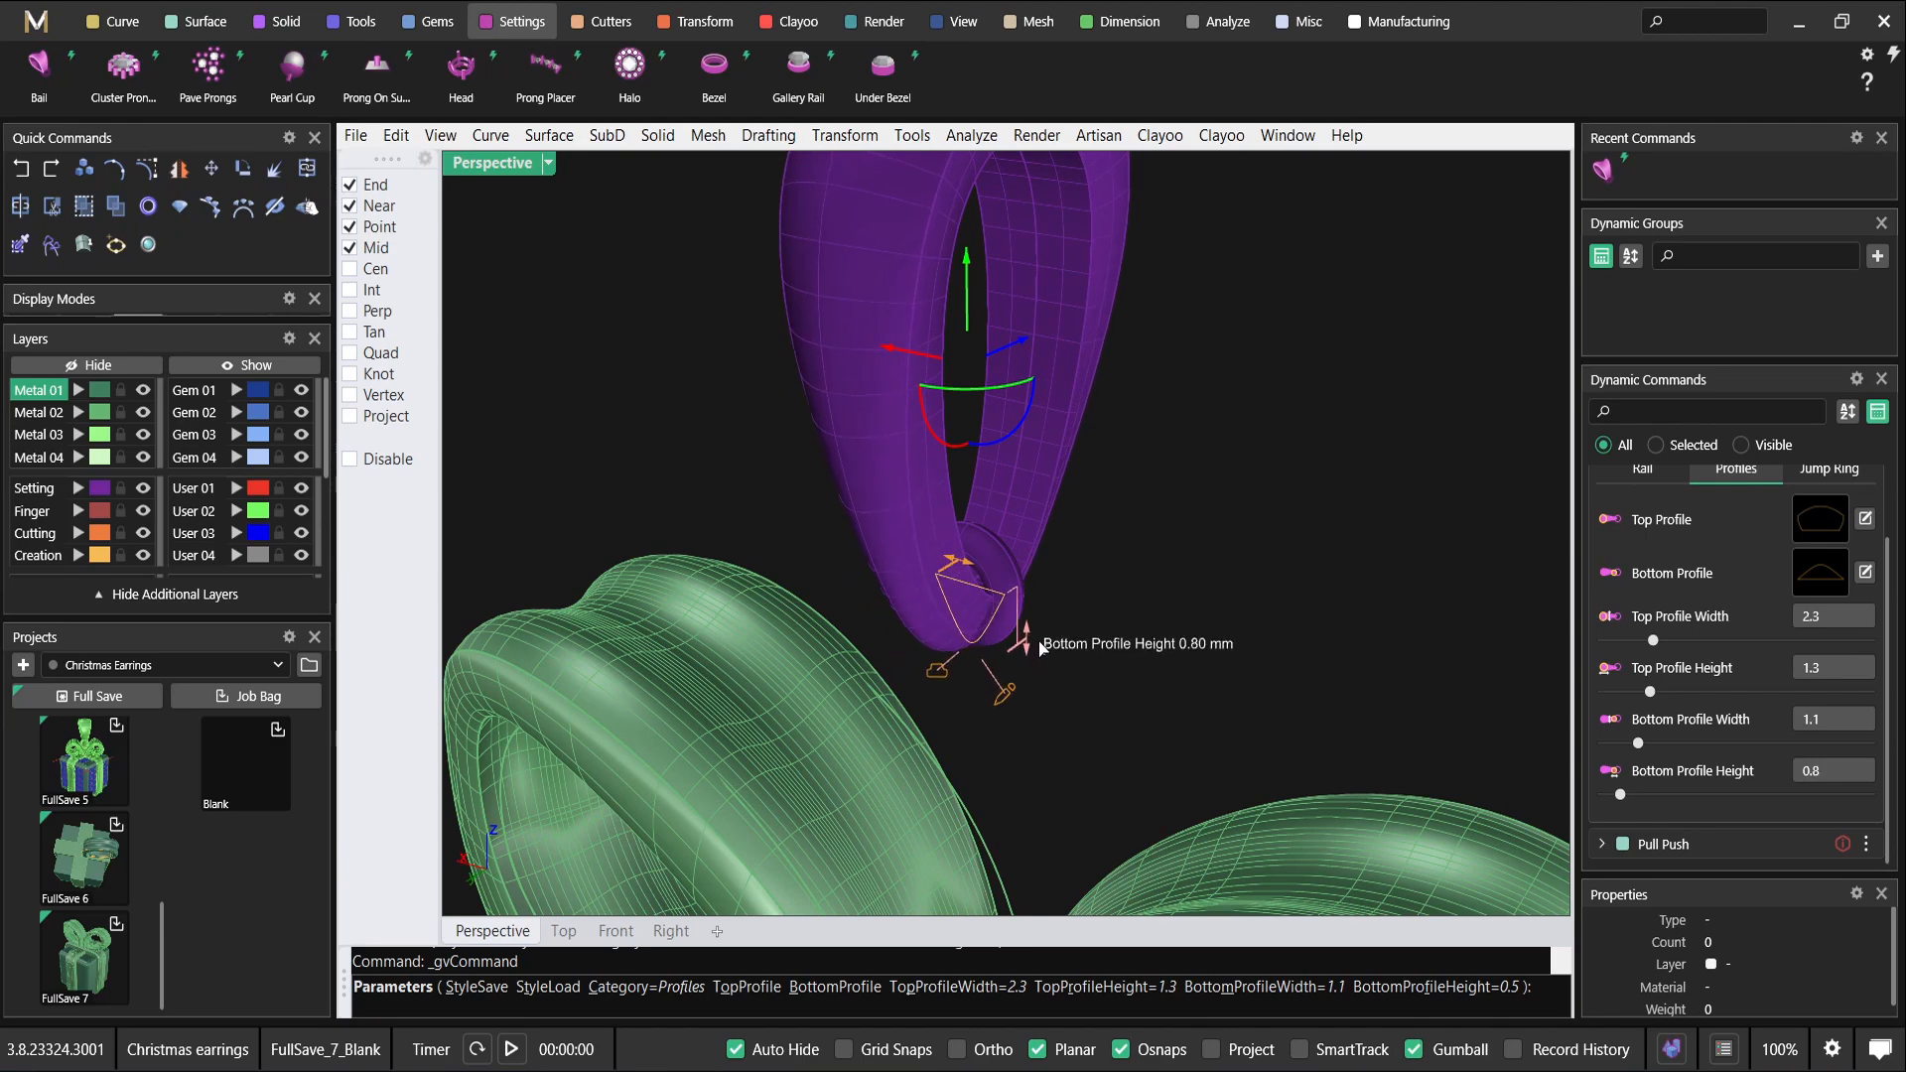
Assign library profile 25 as the bail's bottom profile.
scroll(1732, 706, up, 2)
click(1820, 661)
scroll(733, 802, down, 2)
scroll(733, 802, down, 3)
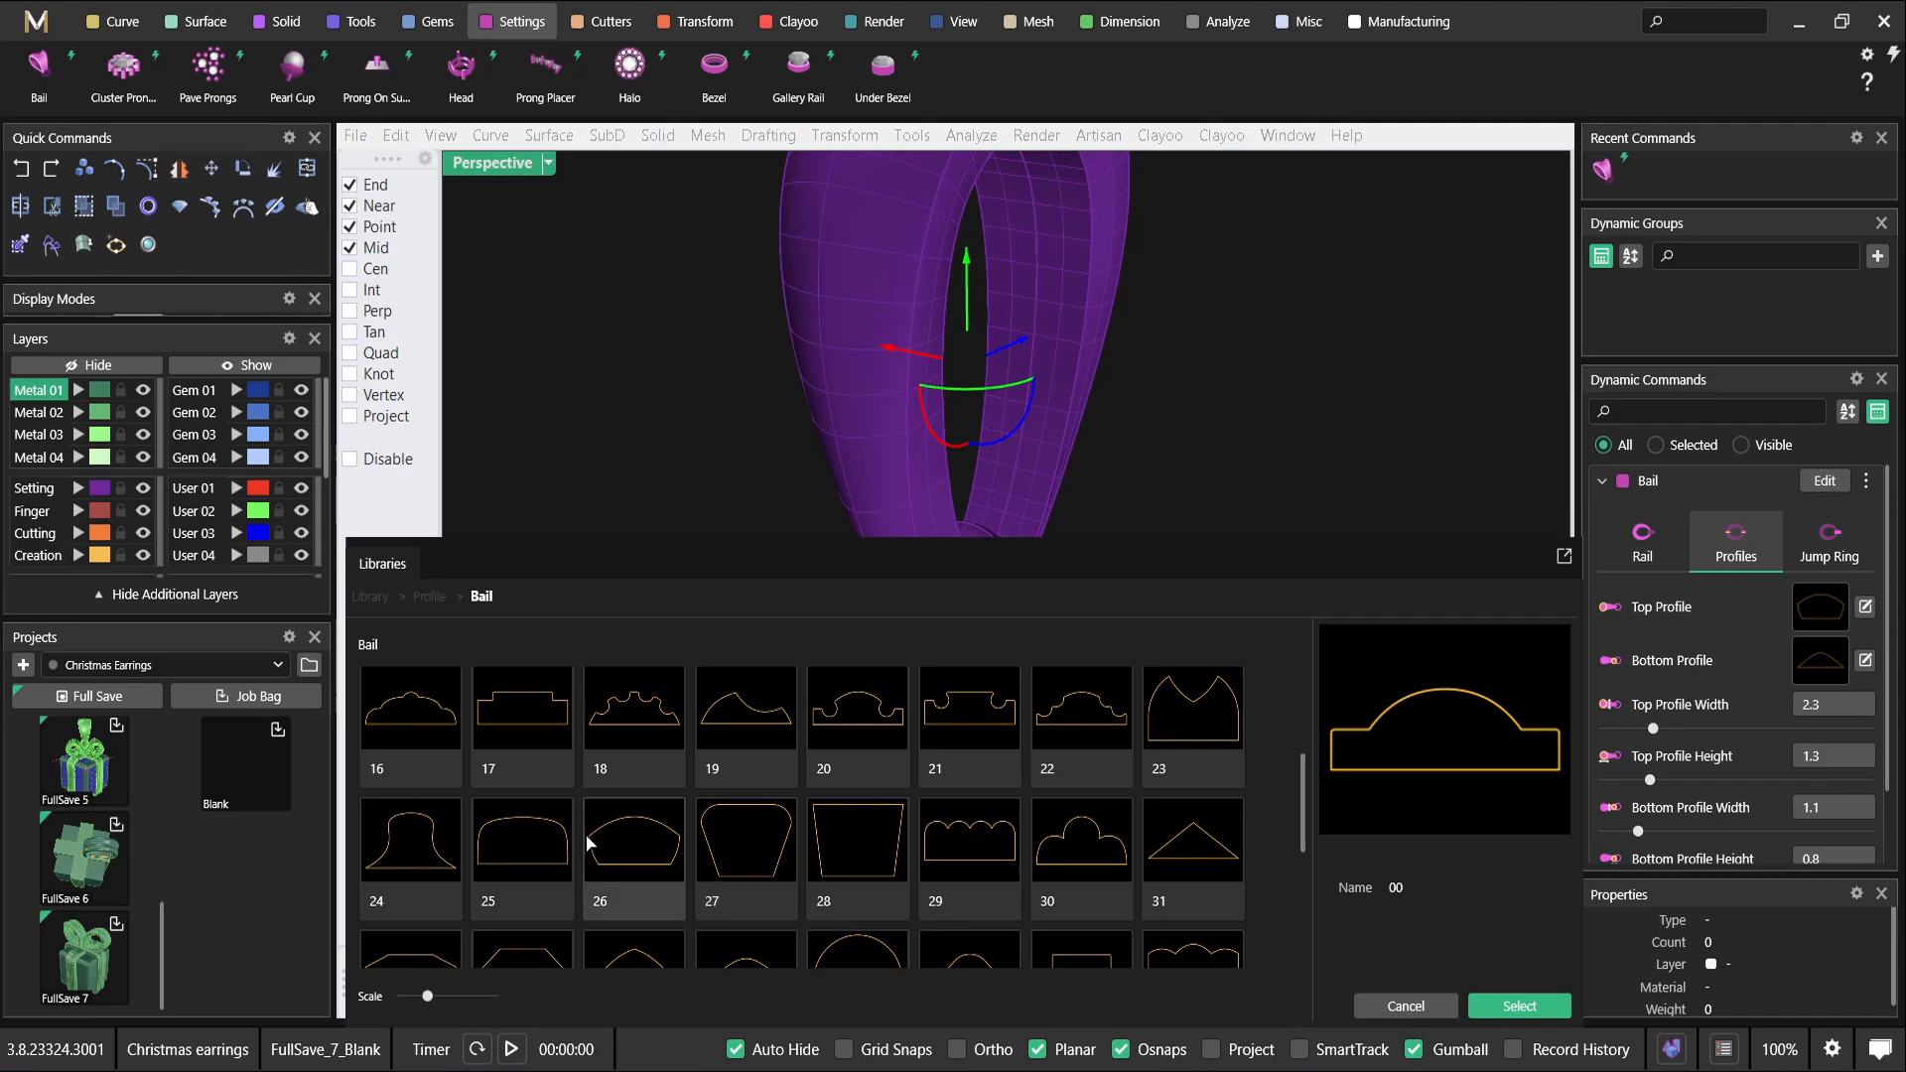
click(522, 854)
click(1542, 1019)
Lower the bail's jump ring and set its internal diameter to 1.5 and its thickness diameter to 0.6.
scroll(983, 412, down, 4)
right_drag(996, 409, 1097, 583)
scroll(1025, 497, down, 5)
scroll(1064, 417, up, 6)
scroll(1097, 584, up, 4)
click(1833, 483)
click(1837, 536)
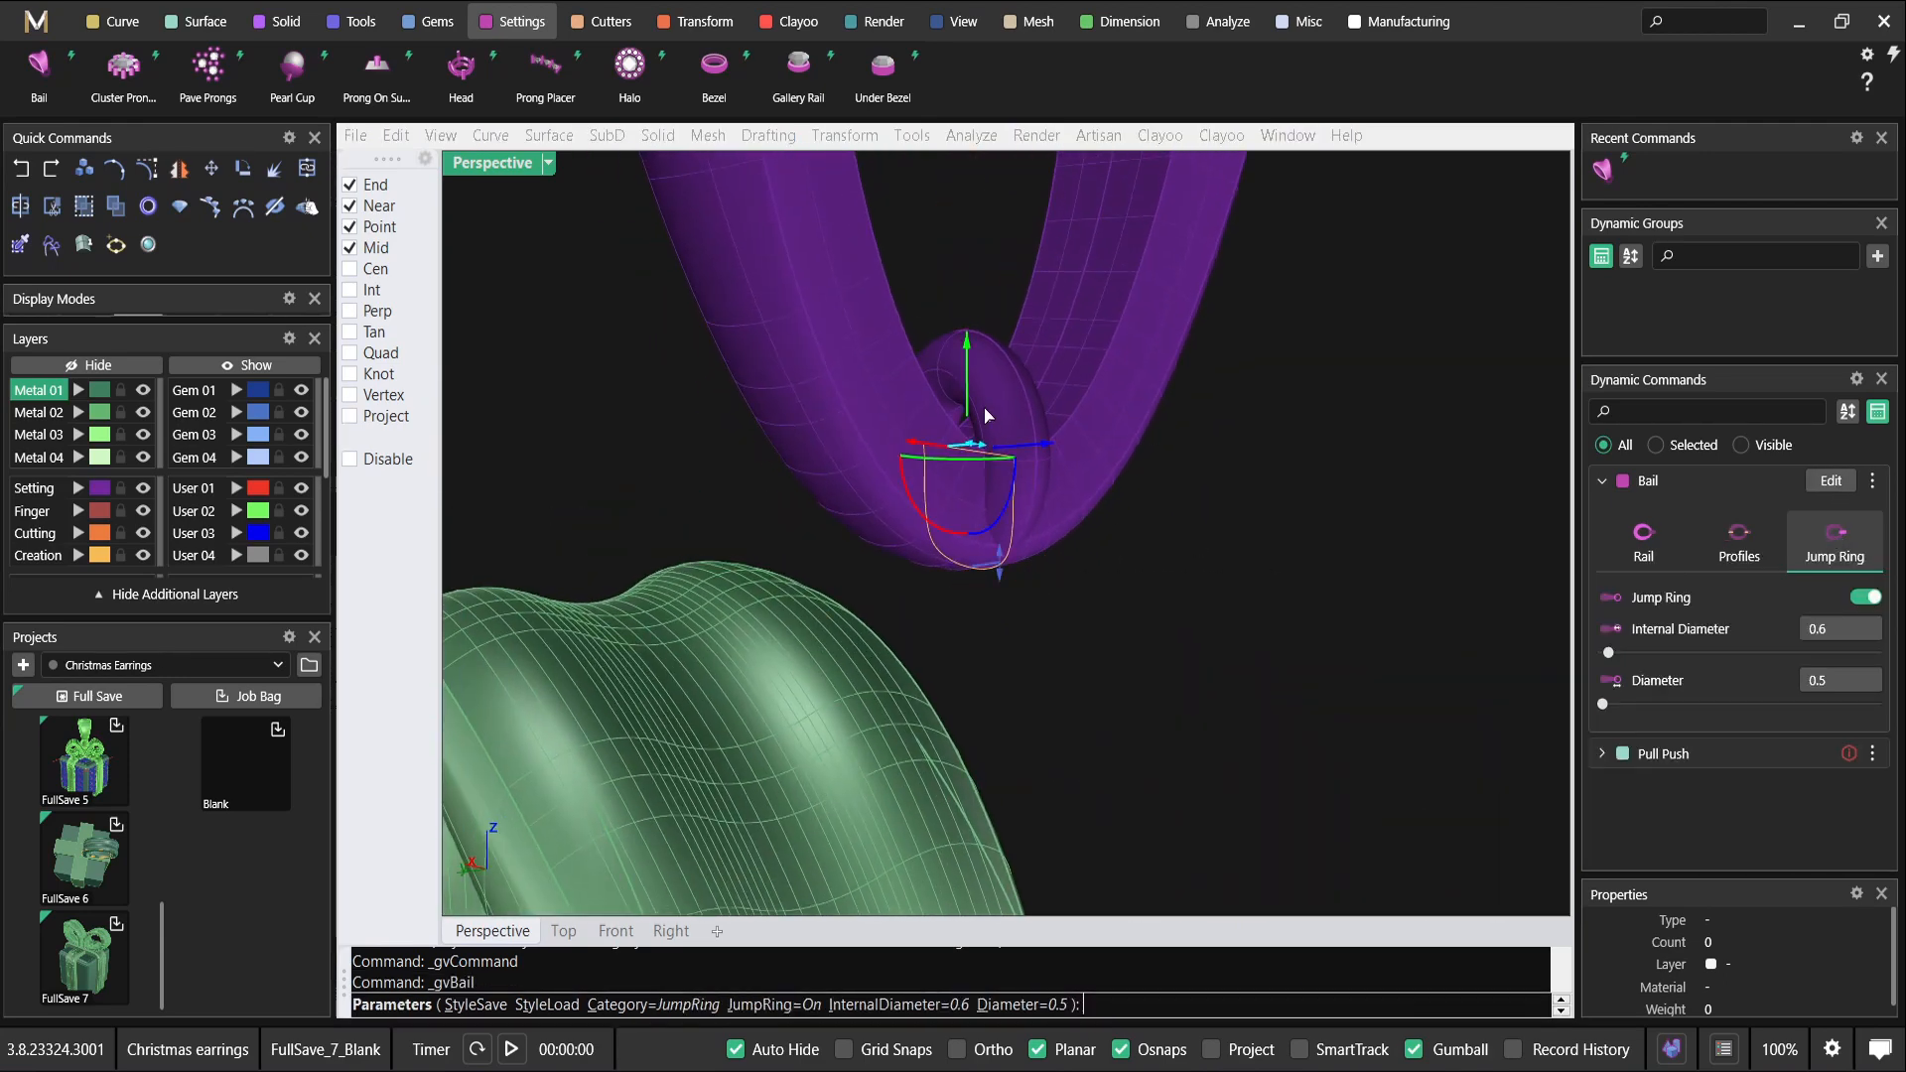
drag(968, 366, 970, 402)
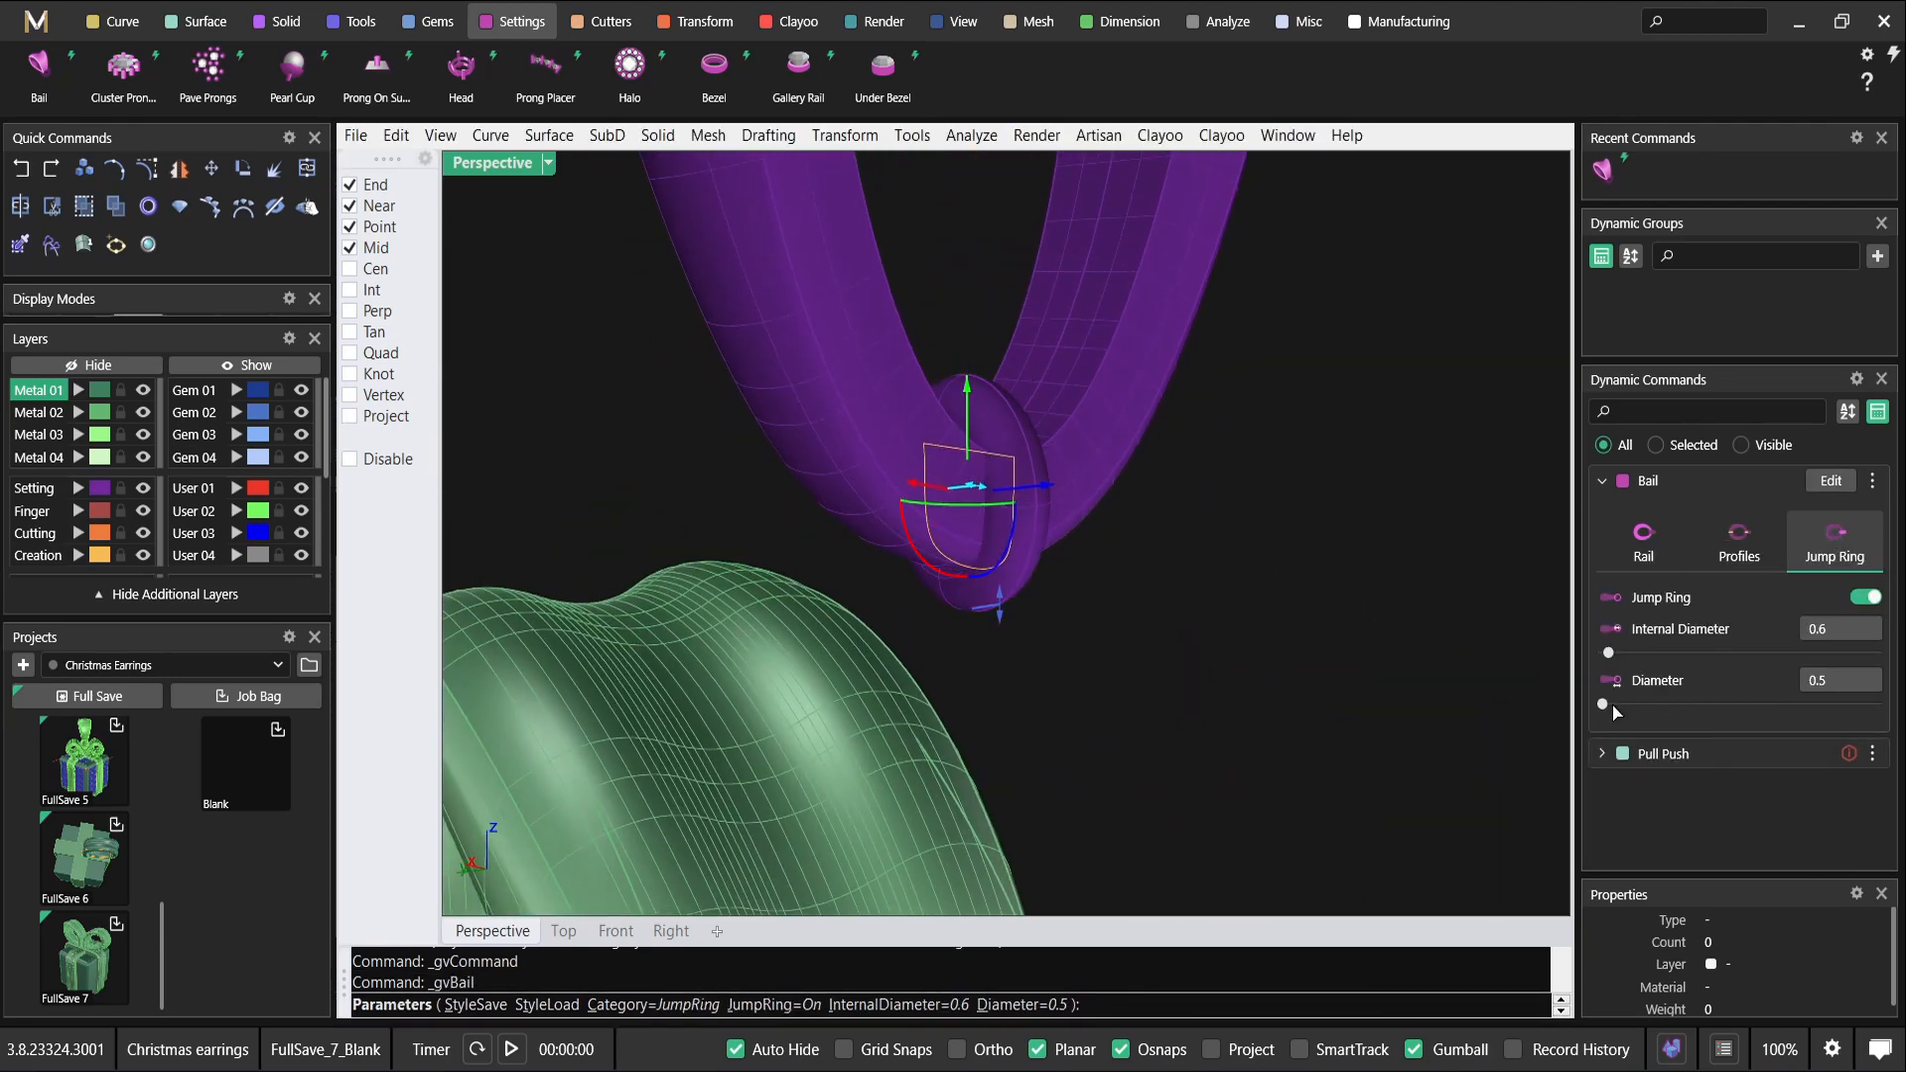
click(1614, 711)
drag(1664, 737, 1691, 744)
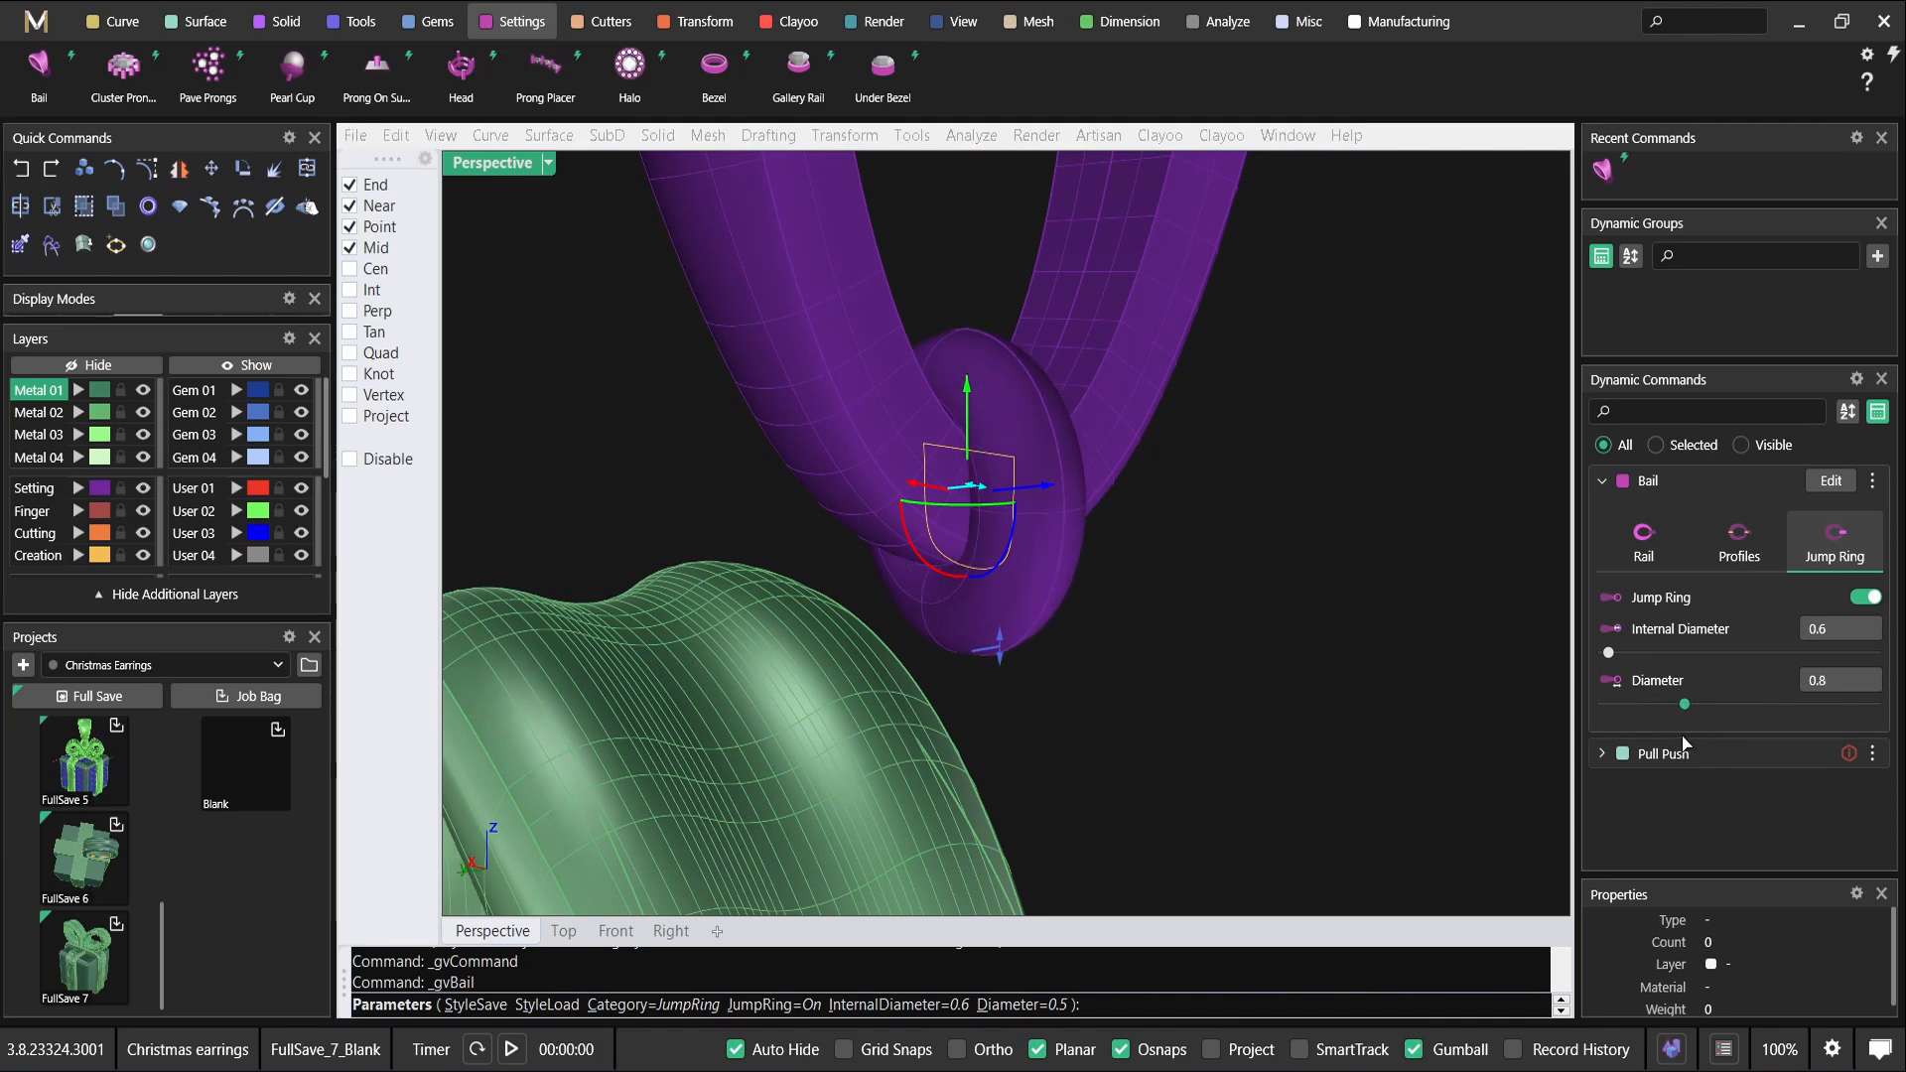
drag(1610, 655, 1637, 714)
scroll(1098, 531, down, 3)
right_drag(1097, 530, 1083, 421)
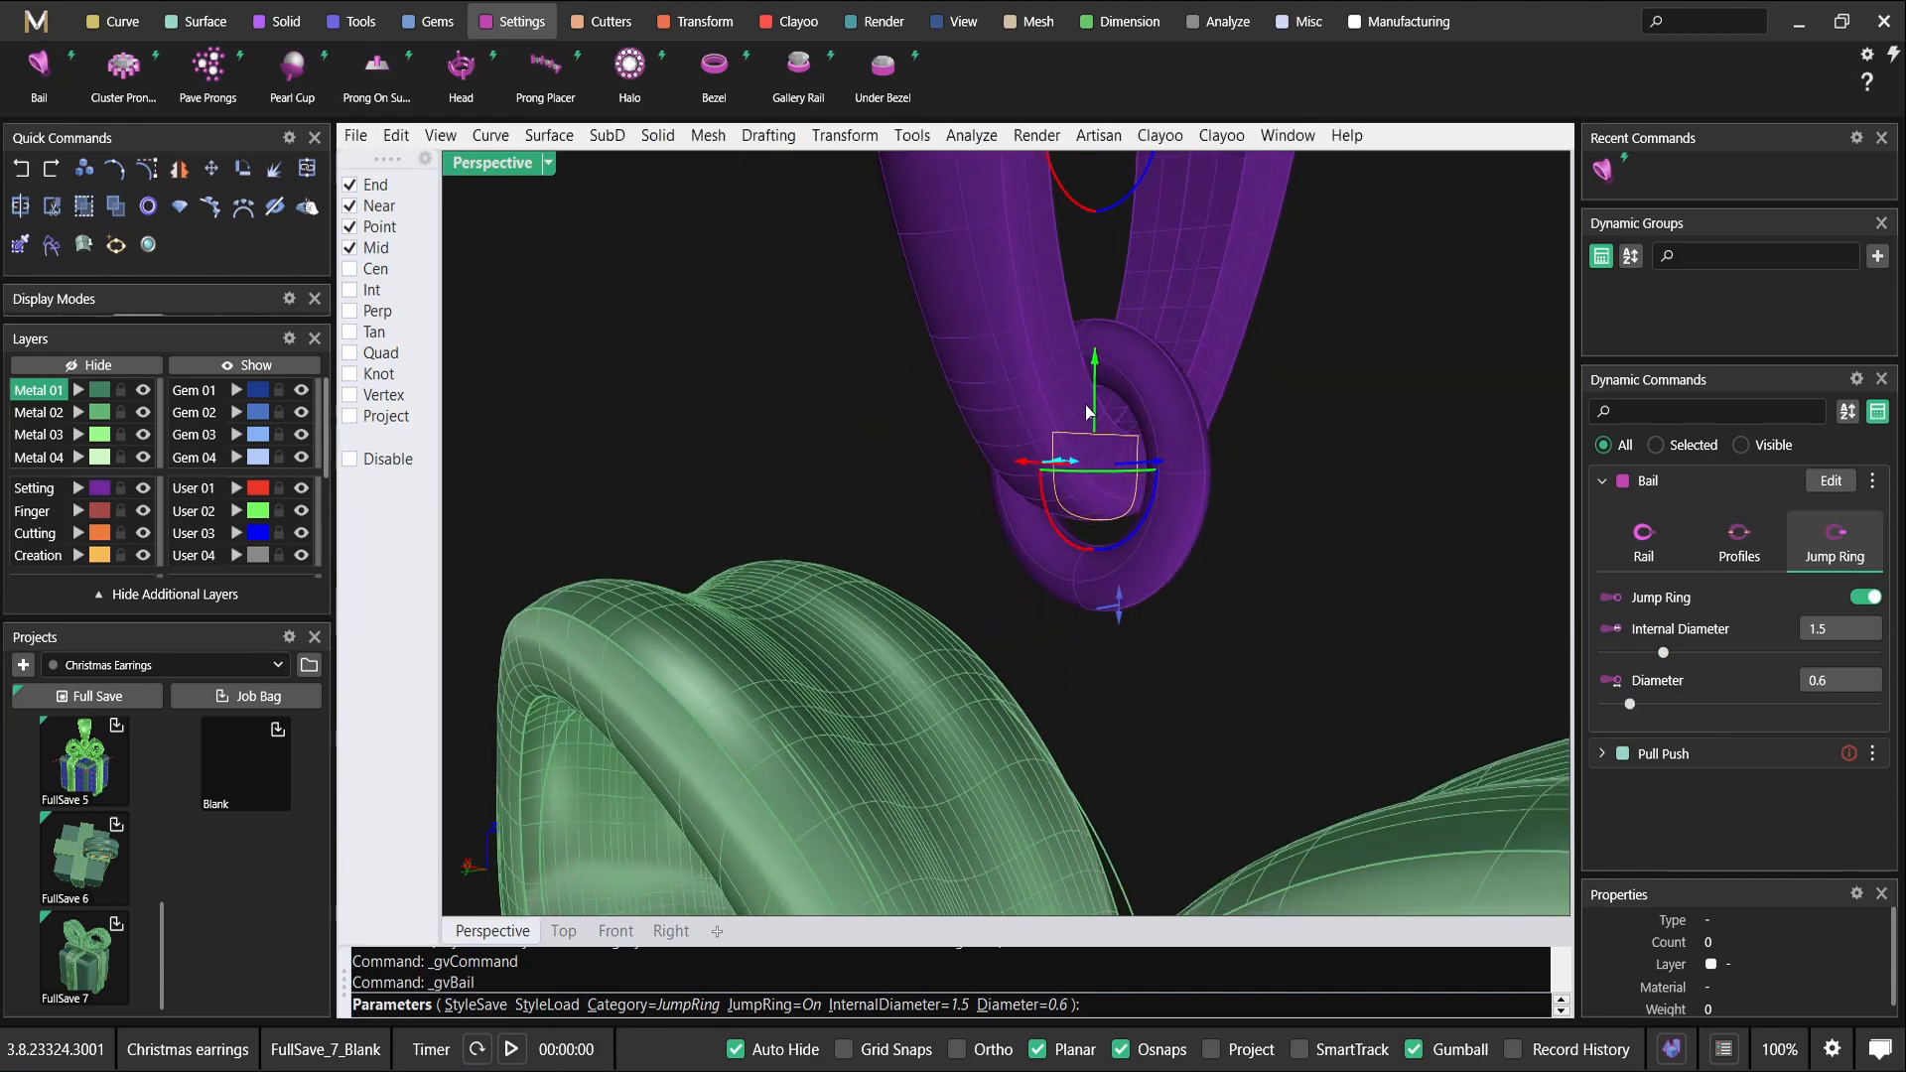
Reposition the jump ring vertically around the bail's lower end, thicken it to a 0.9 diameter, and finish the bail.
drag(1096, 361, 1111, 400)
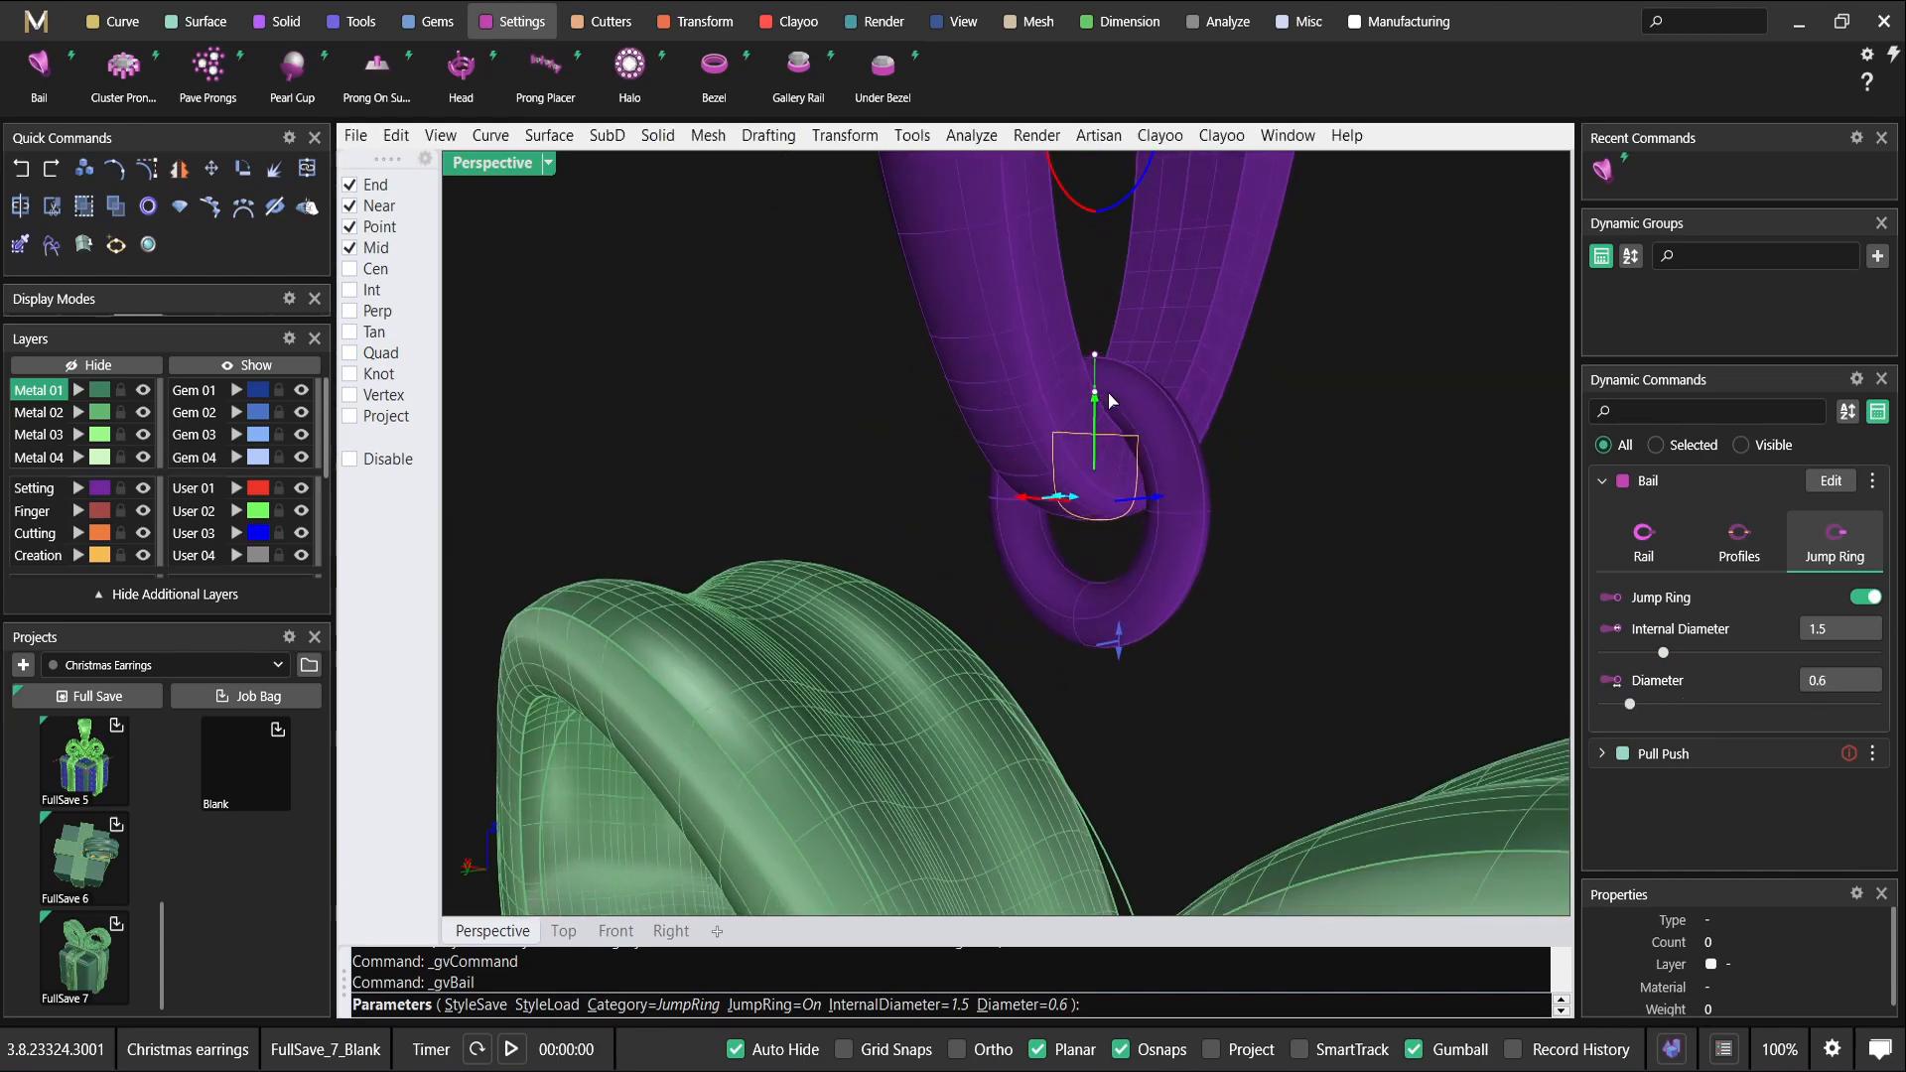
click(1636, 704)
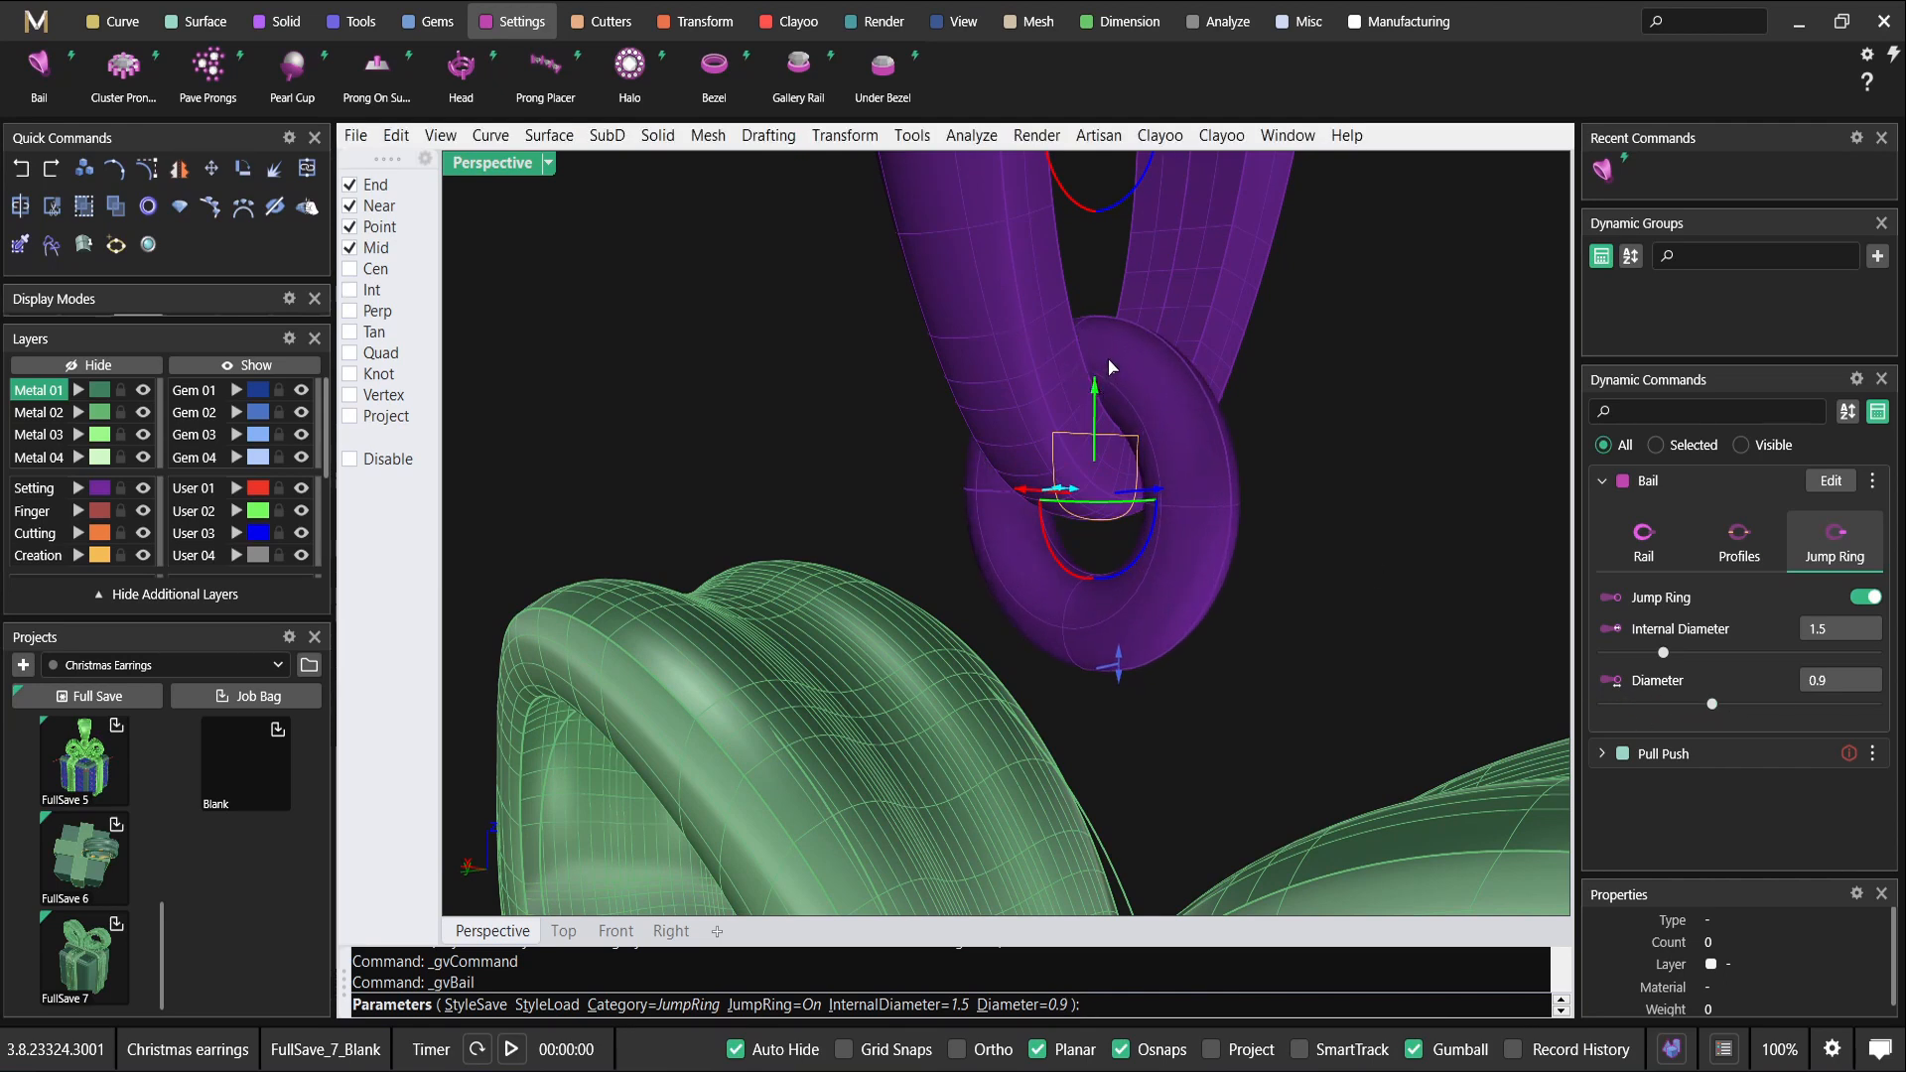
drag(1094, 387, 1095, 369)
scroll(1111, 374, down, 4)
shift+right_drag(1111, 373, 1127, 479)
scroll(1102, 477, down, 8)
scroll(1116, 495, up, 7)
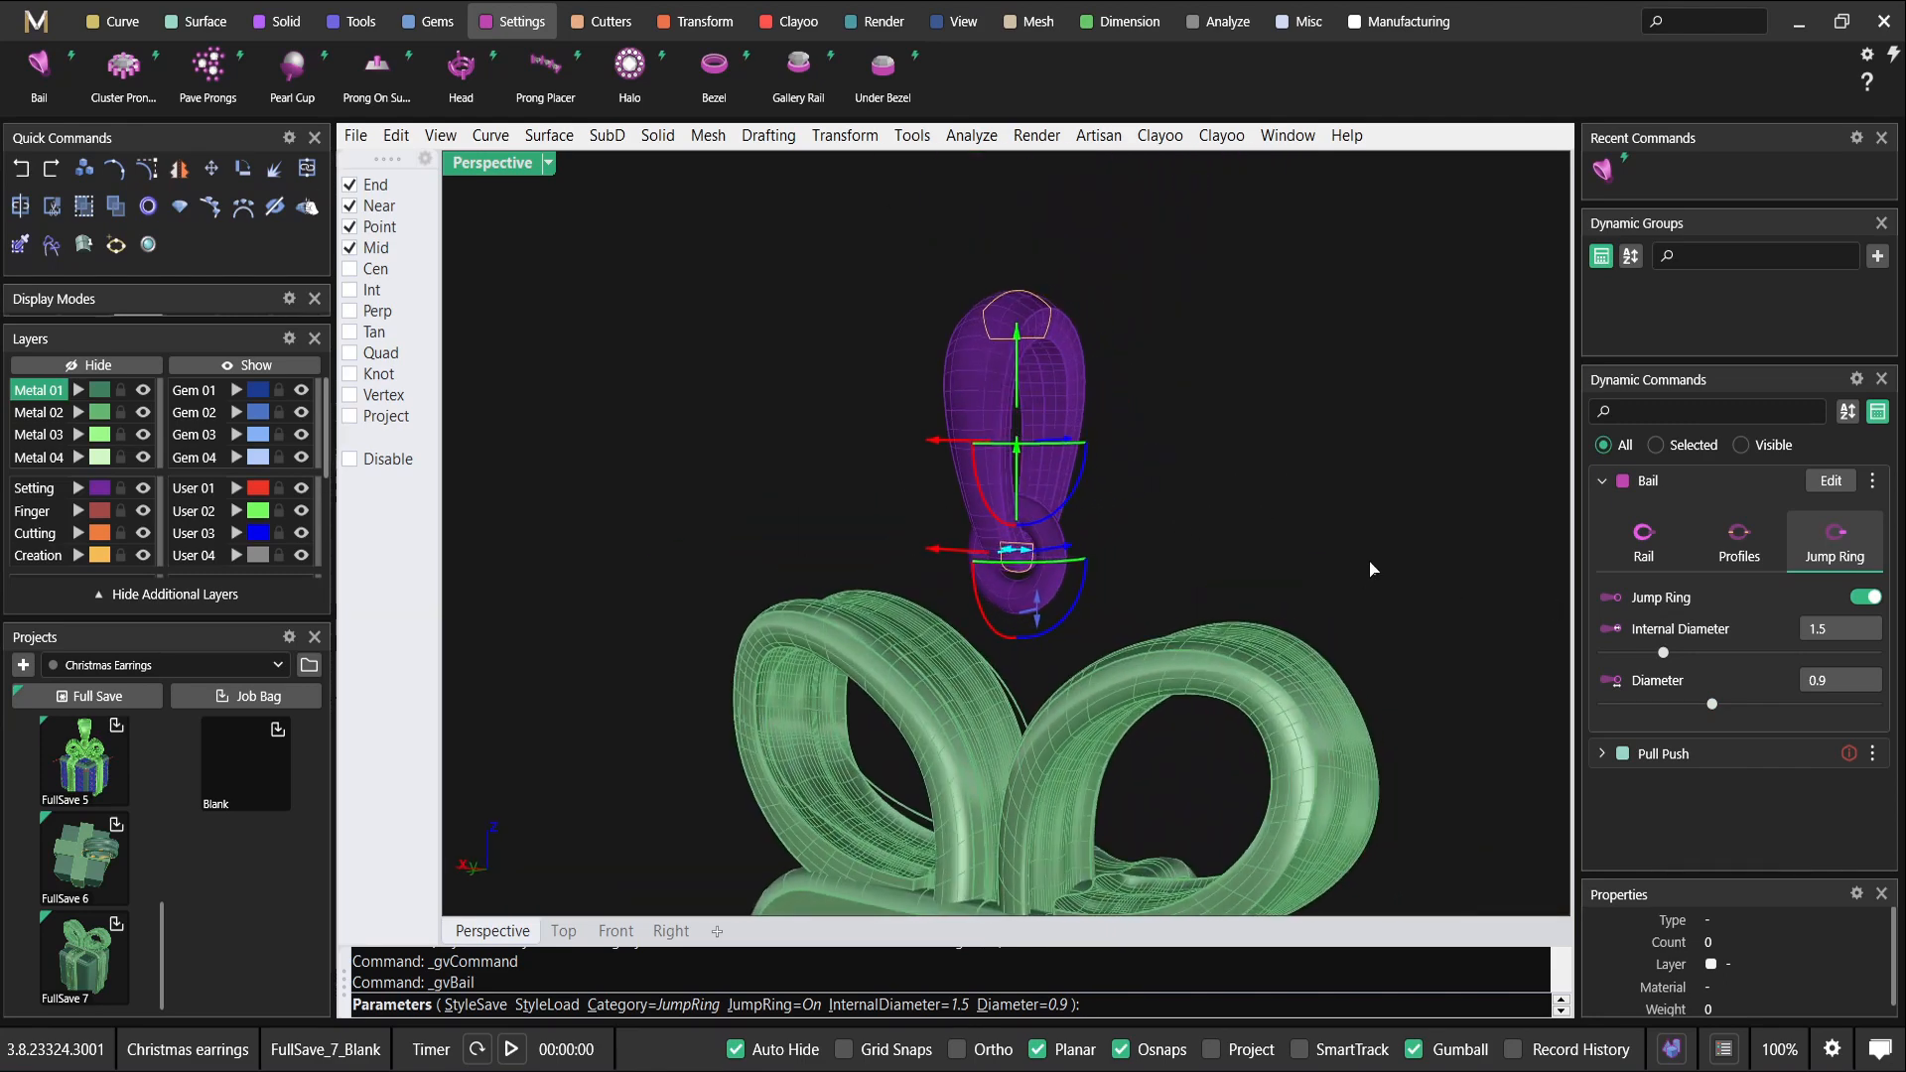
right_drag(1197, 592, 1241, 562)
scroll(1241, 560, down, 4)
key(Return)
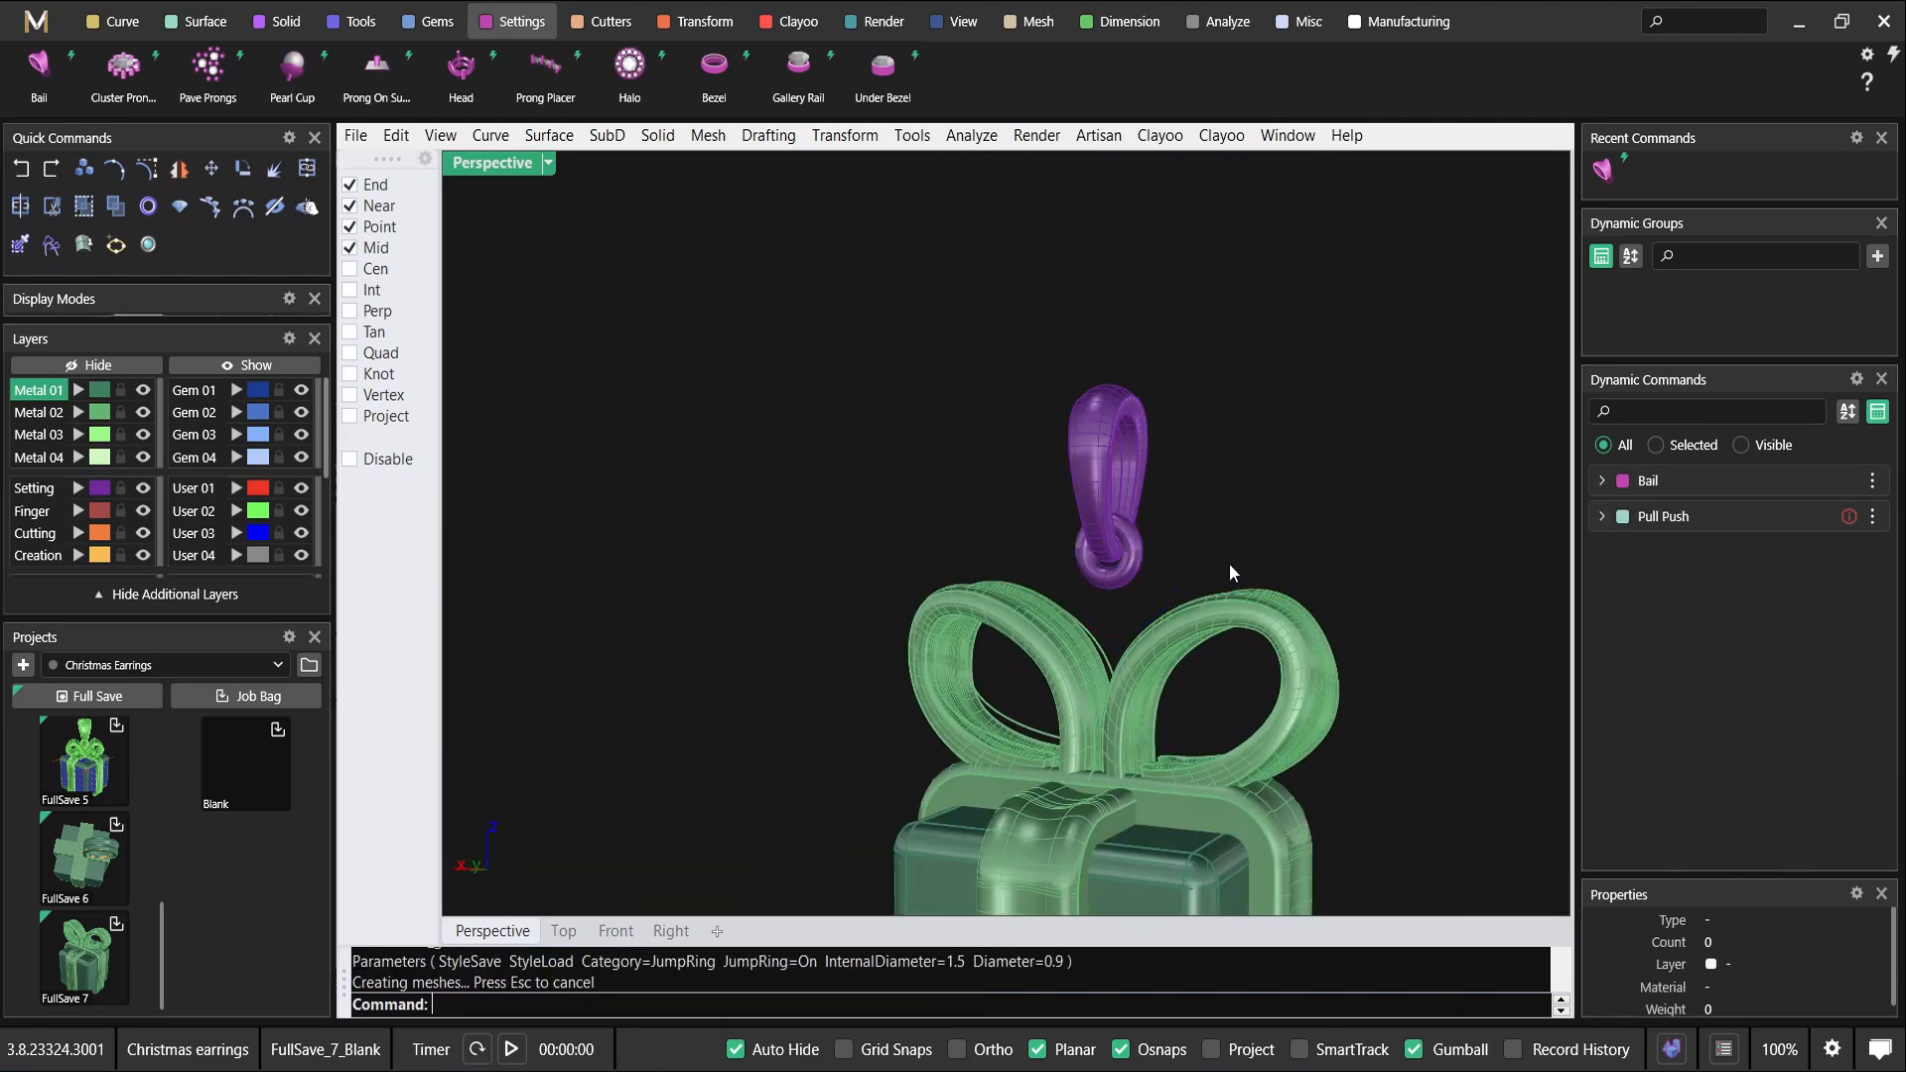
Select the whole bail and lower it between the two bow loops.
scroll(1217, 570, up, 4)
drag(1183, 585, 1011, 277)
drag(1091, 364, 1112, 520)
right_drag(1027, 650, 1073, 581)
scroll(1026, 583, down, 4)
Try to rotate the selected parts above the gift box, and undo the rotation.
click(1172, 543)
drag(1172, 543, 978, 452)
right_drag(978, 452, 999, 629)
drag(1047, 564, 1054, 483)
key(Escape)
right_drag(1050, 651, 863, 467)
key(ctrl+z)
Rotate the bow together with the bail slightly about the vertical axis above the gift box.
drag(1261, 442, 752, 323)
right_drag(894, 456, 1092, 641)
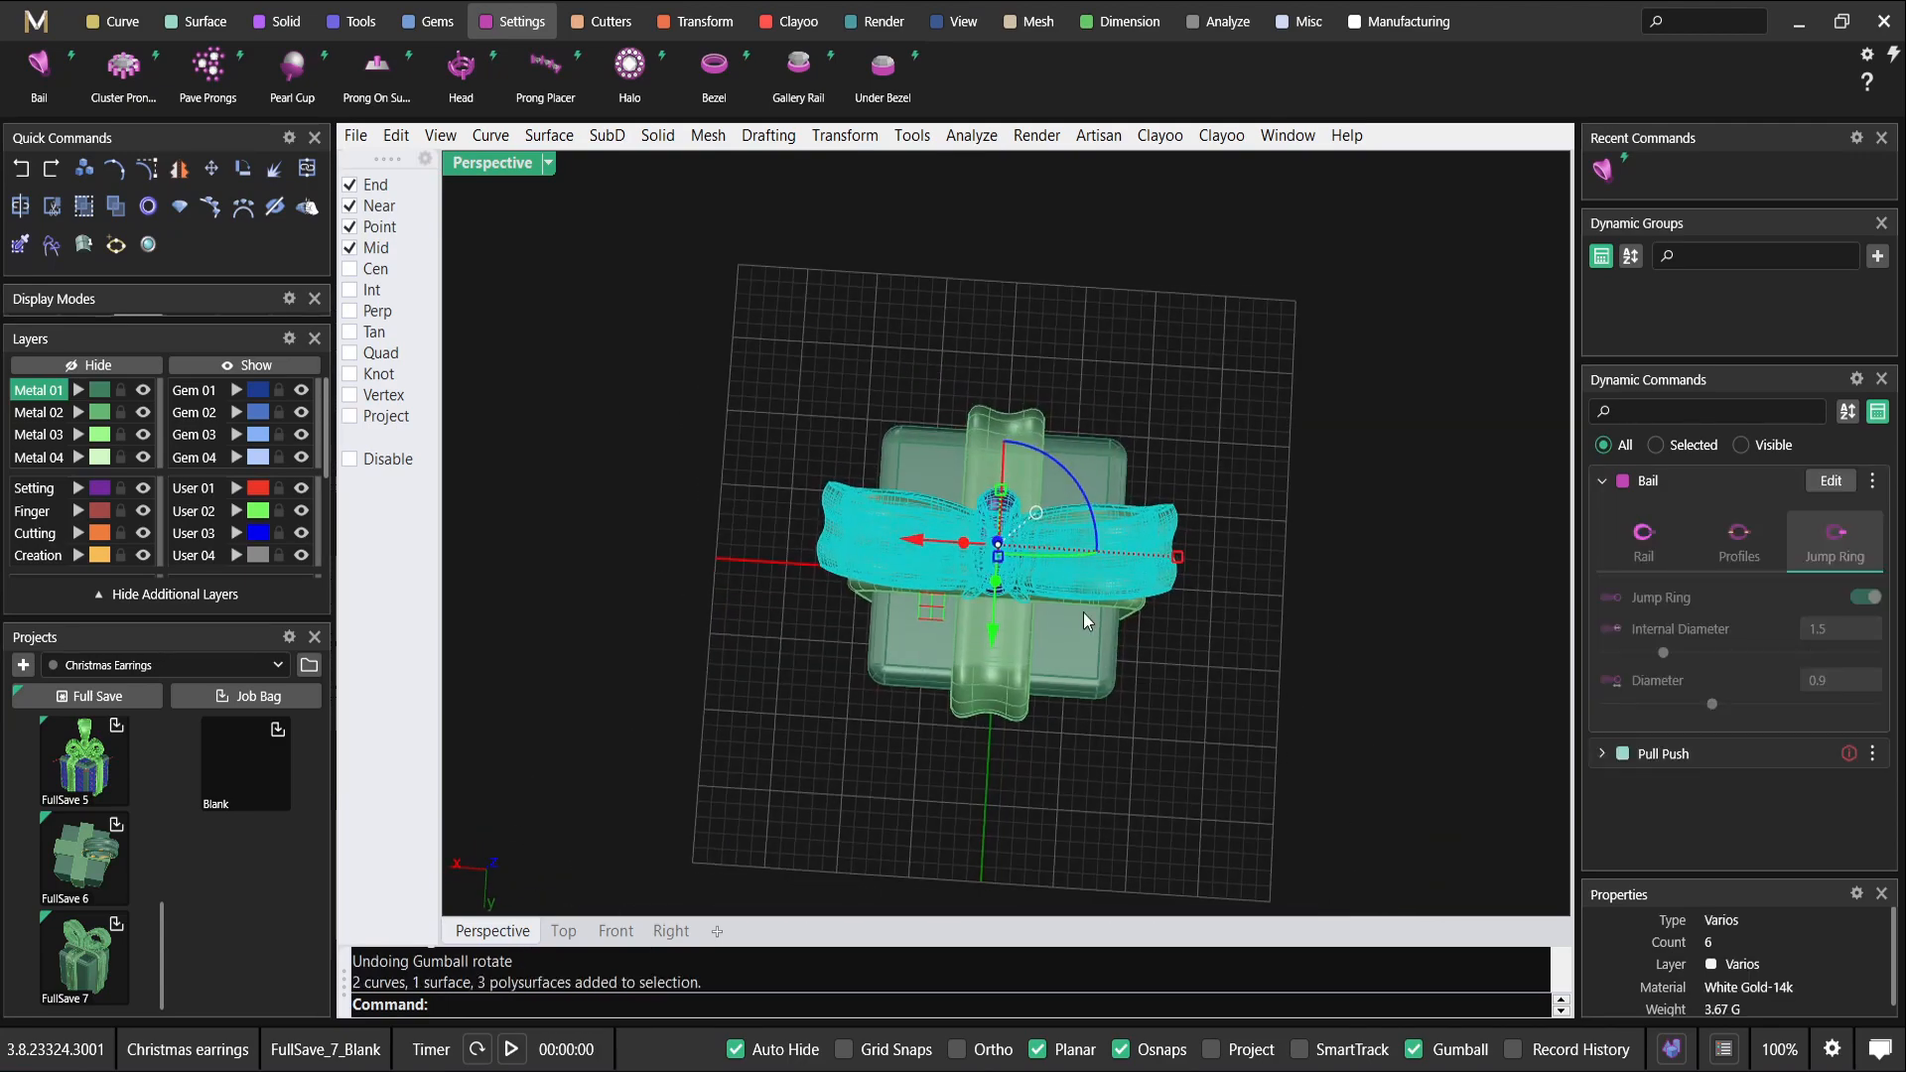
drag(1068, 478, 1048, 434)
click(1225, 627)
right_drag(1225, 627, 1057, 581)
click(963, 500)
key(Escape)
click(1021, 550)
Select the entire model and store it as a new full save in the Christmas Earrings project.
scroll(1082, 566, down, 5)
key(ctrl+a)
click(55, 698)
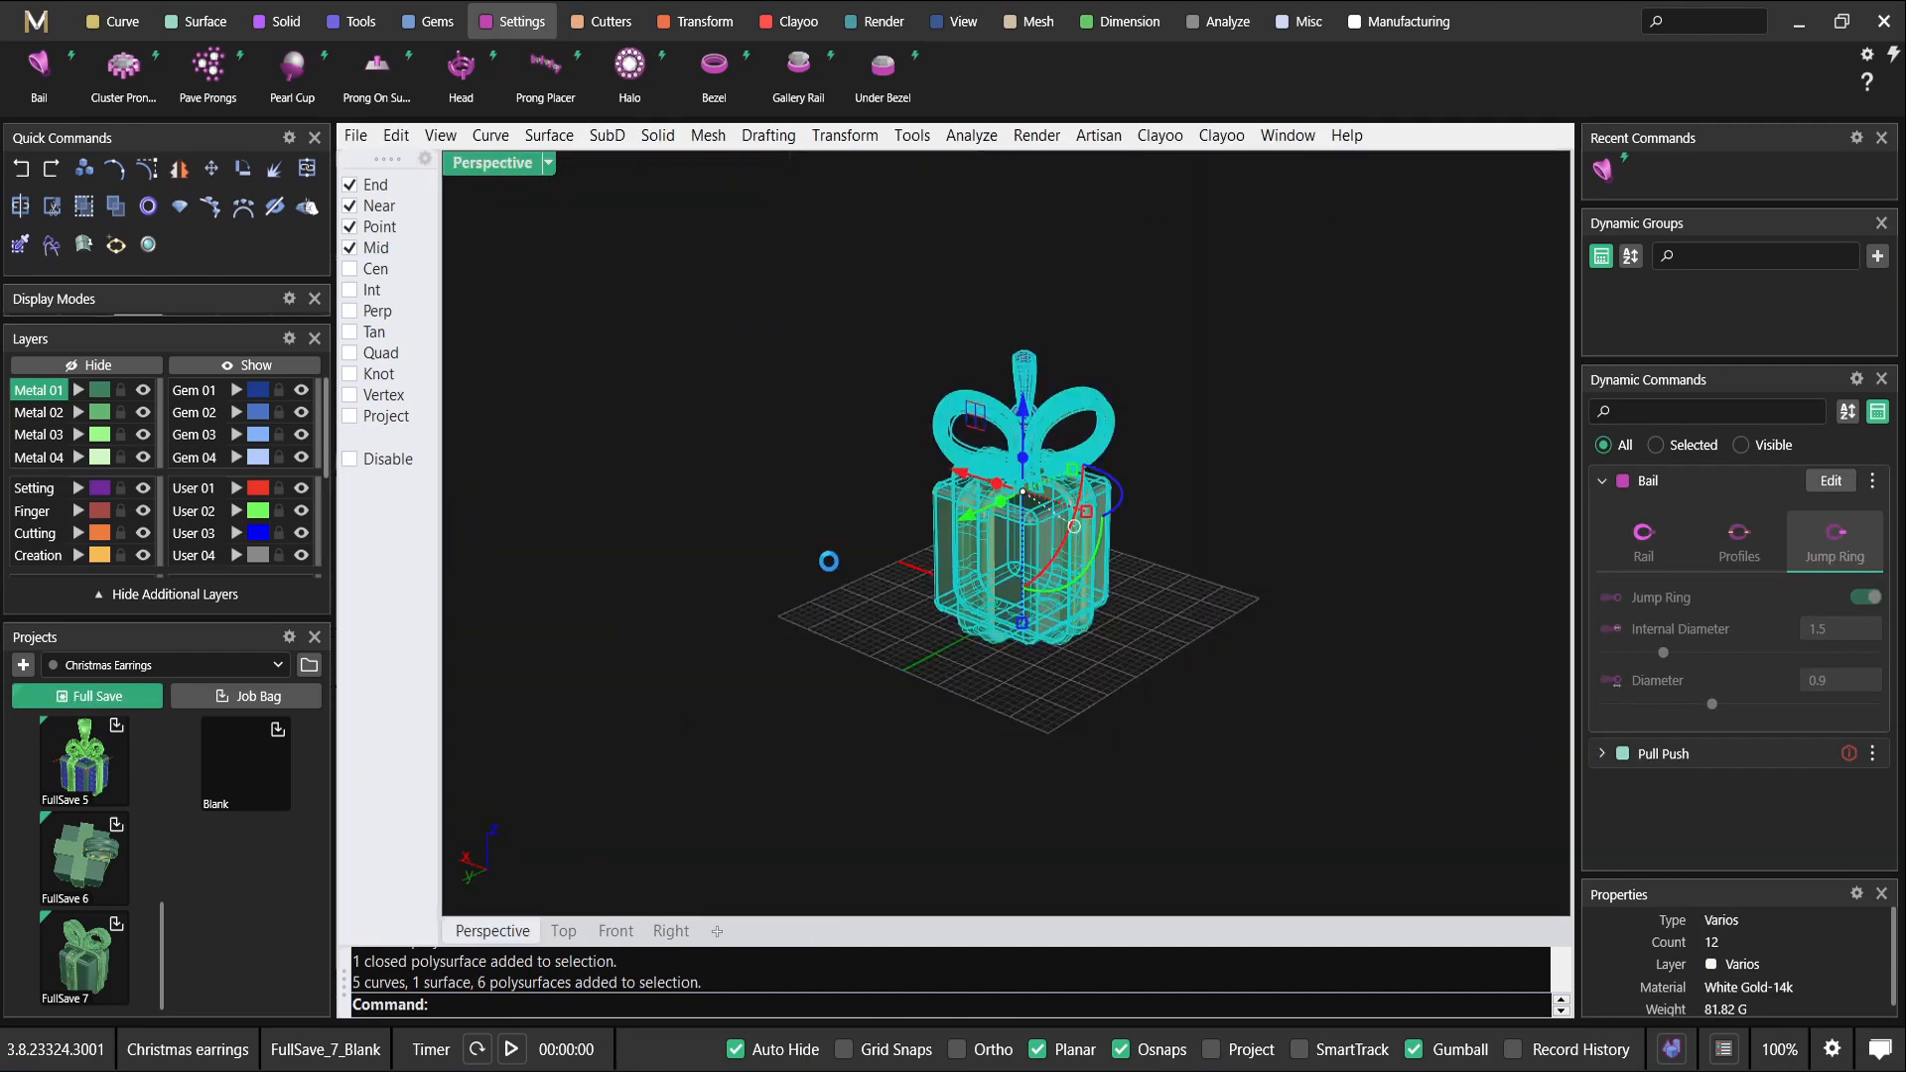
Examine the gift box body and its flat faces between the ribbons up close.
right_drag(1034, 628, 1245, 504)
click(1015, 534)
click(1245, 505)
scroll(1010, 419, up, 5)
click(977, 439)
right_drag(1010, 420, 973, 408)
scroll(991, 442, down, 1)
key(Escape)
scroll(985, 437, up, 6)
scroll(985, 437, down, 5)
click(977, 417)
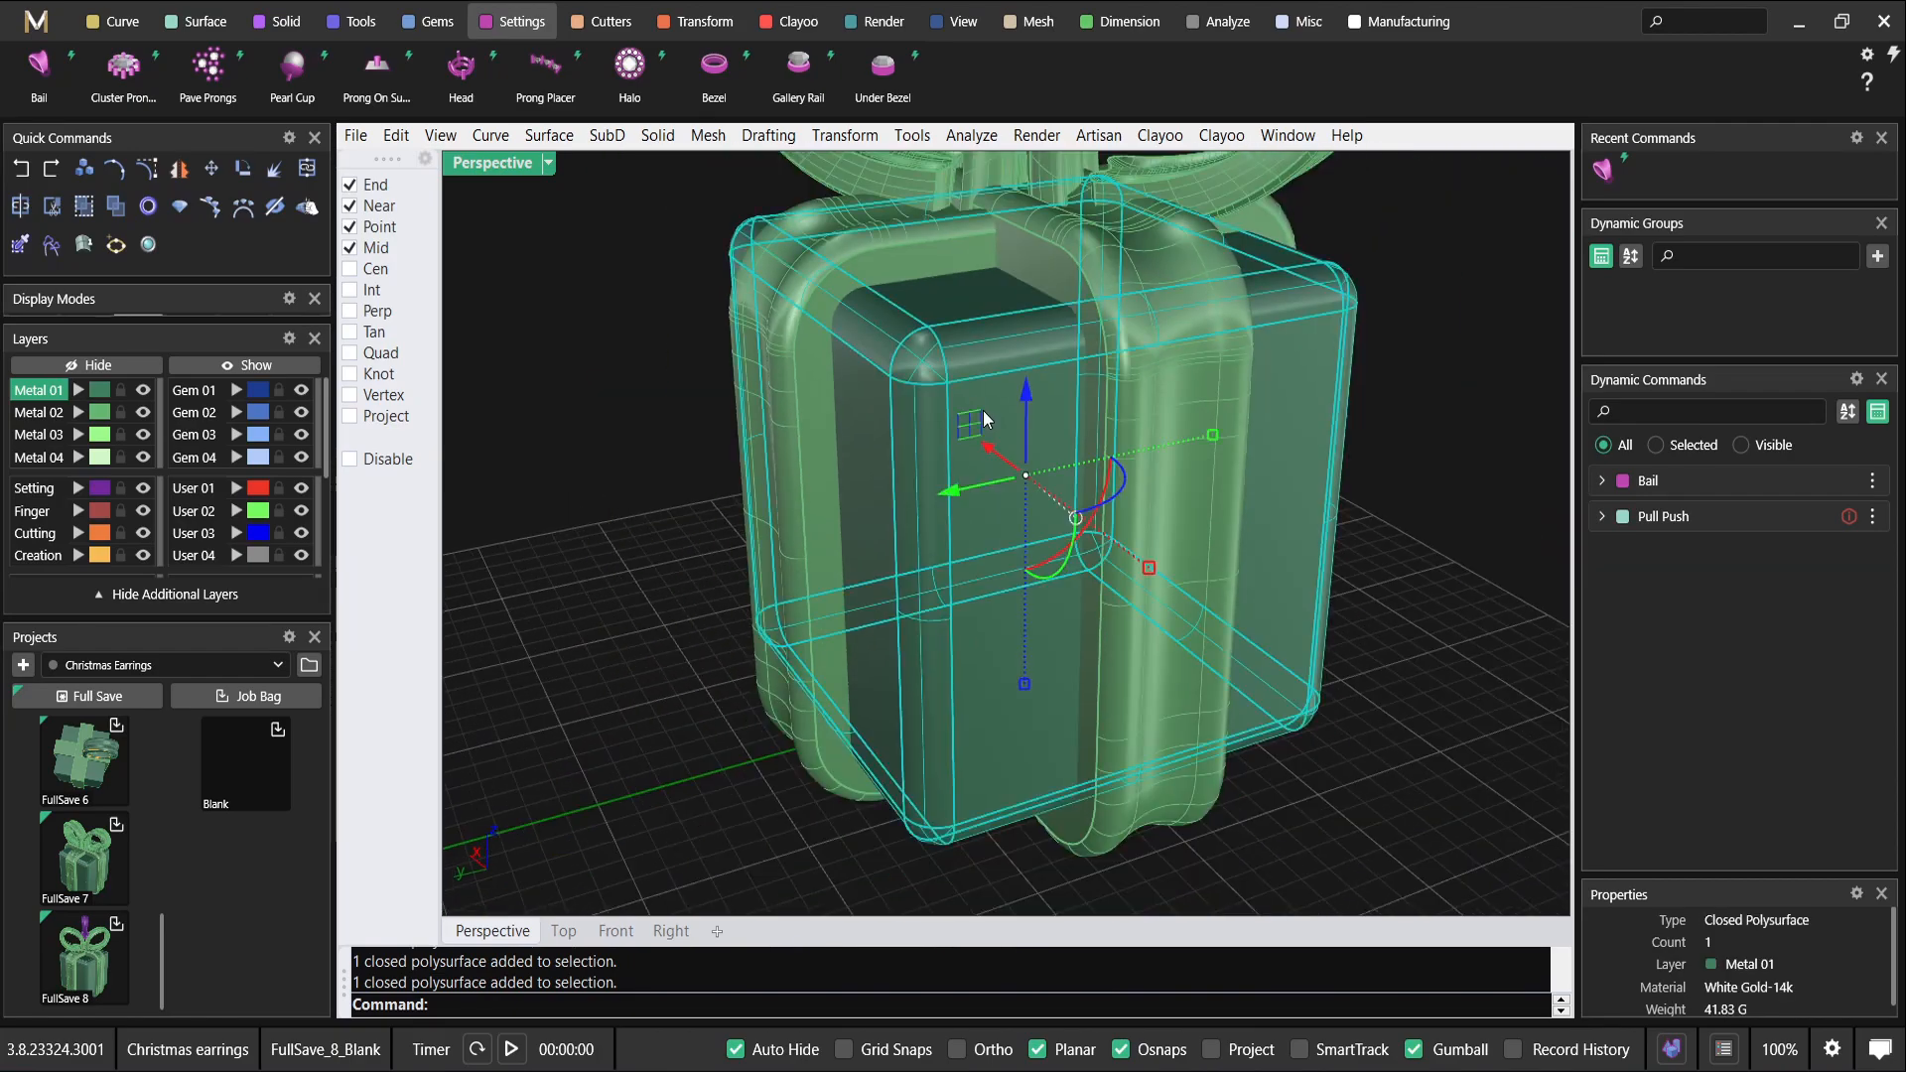
mouse_move(1005, 484)
right_down()
mouse_move(953, 322)
mouse_move(906, 307)
mouse_move(953, 507)
mouse_move(994, 479)
right_up()
key(Escape)
scroll(937, 397, up, 5)
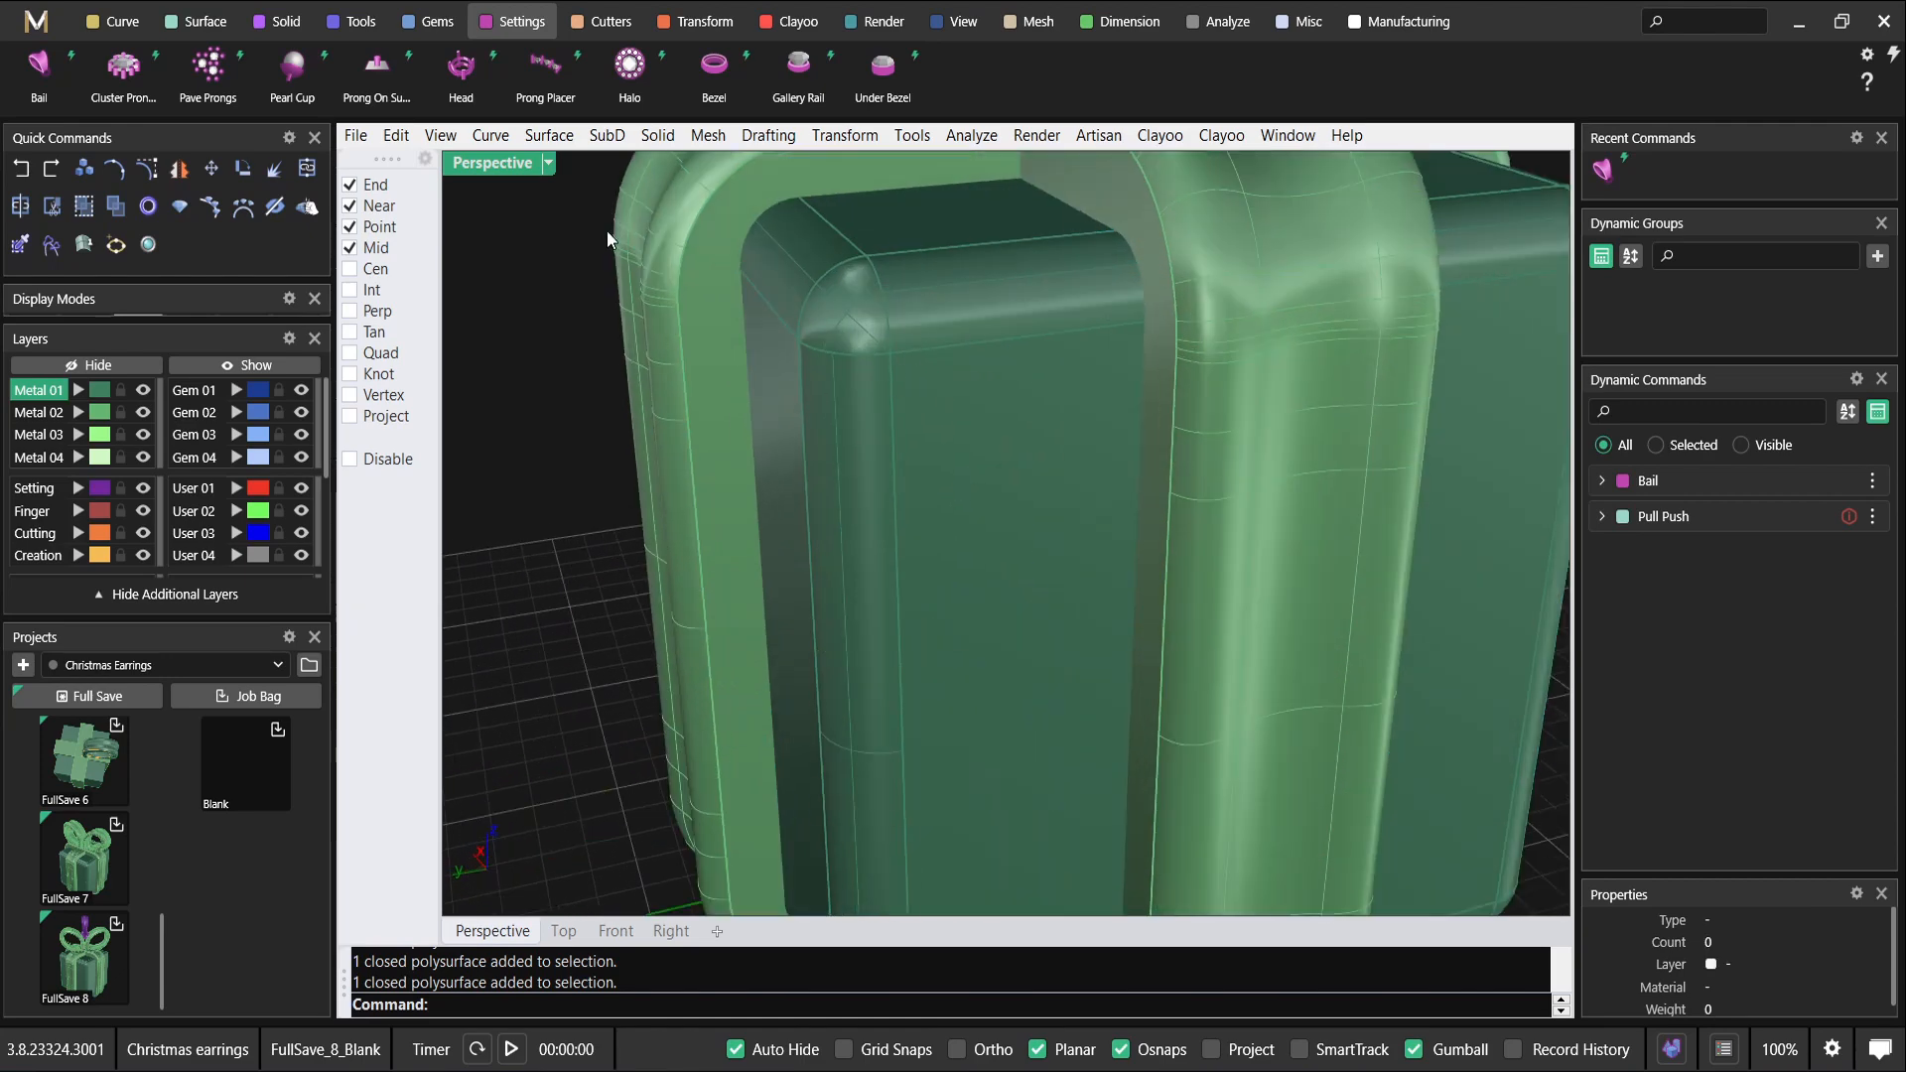
Search the commands for "push" and try to run Pull Push on the gift box, clearing the search.
click(435, 27)
scroll(1146, 235, down, 7)
right_drag(925, 457, 1023, 541)
click(937, 332)
click(1709, 22)
text(push)
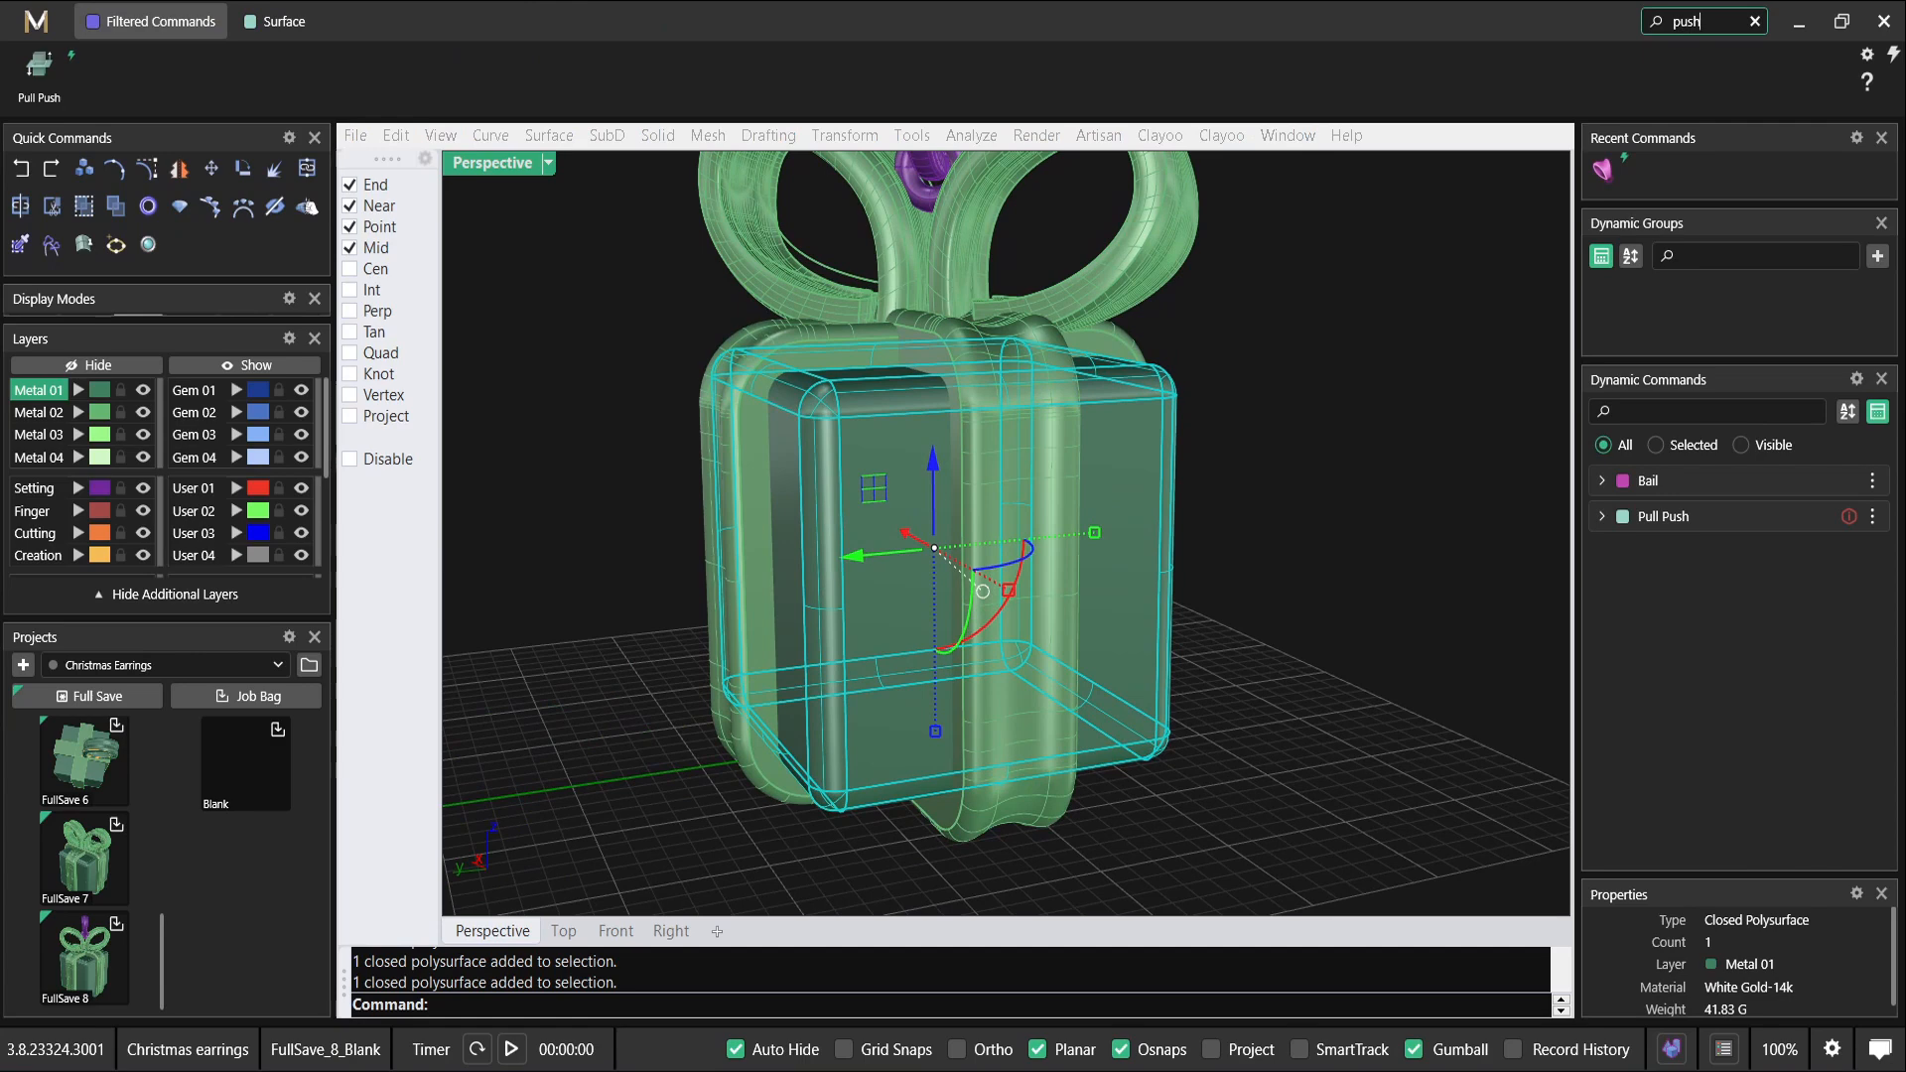
click(623, 373)
click(38, 97)
scroll(854, 536, up, 5)
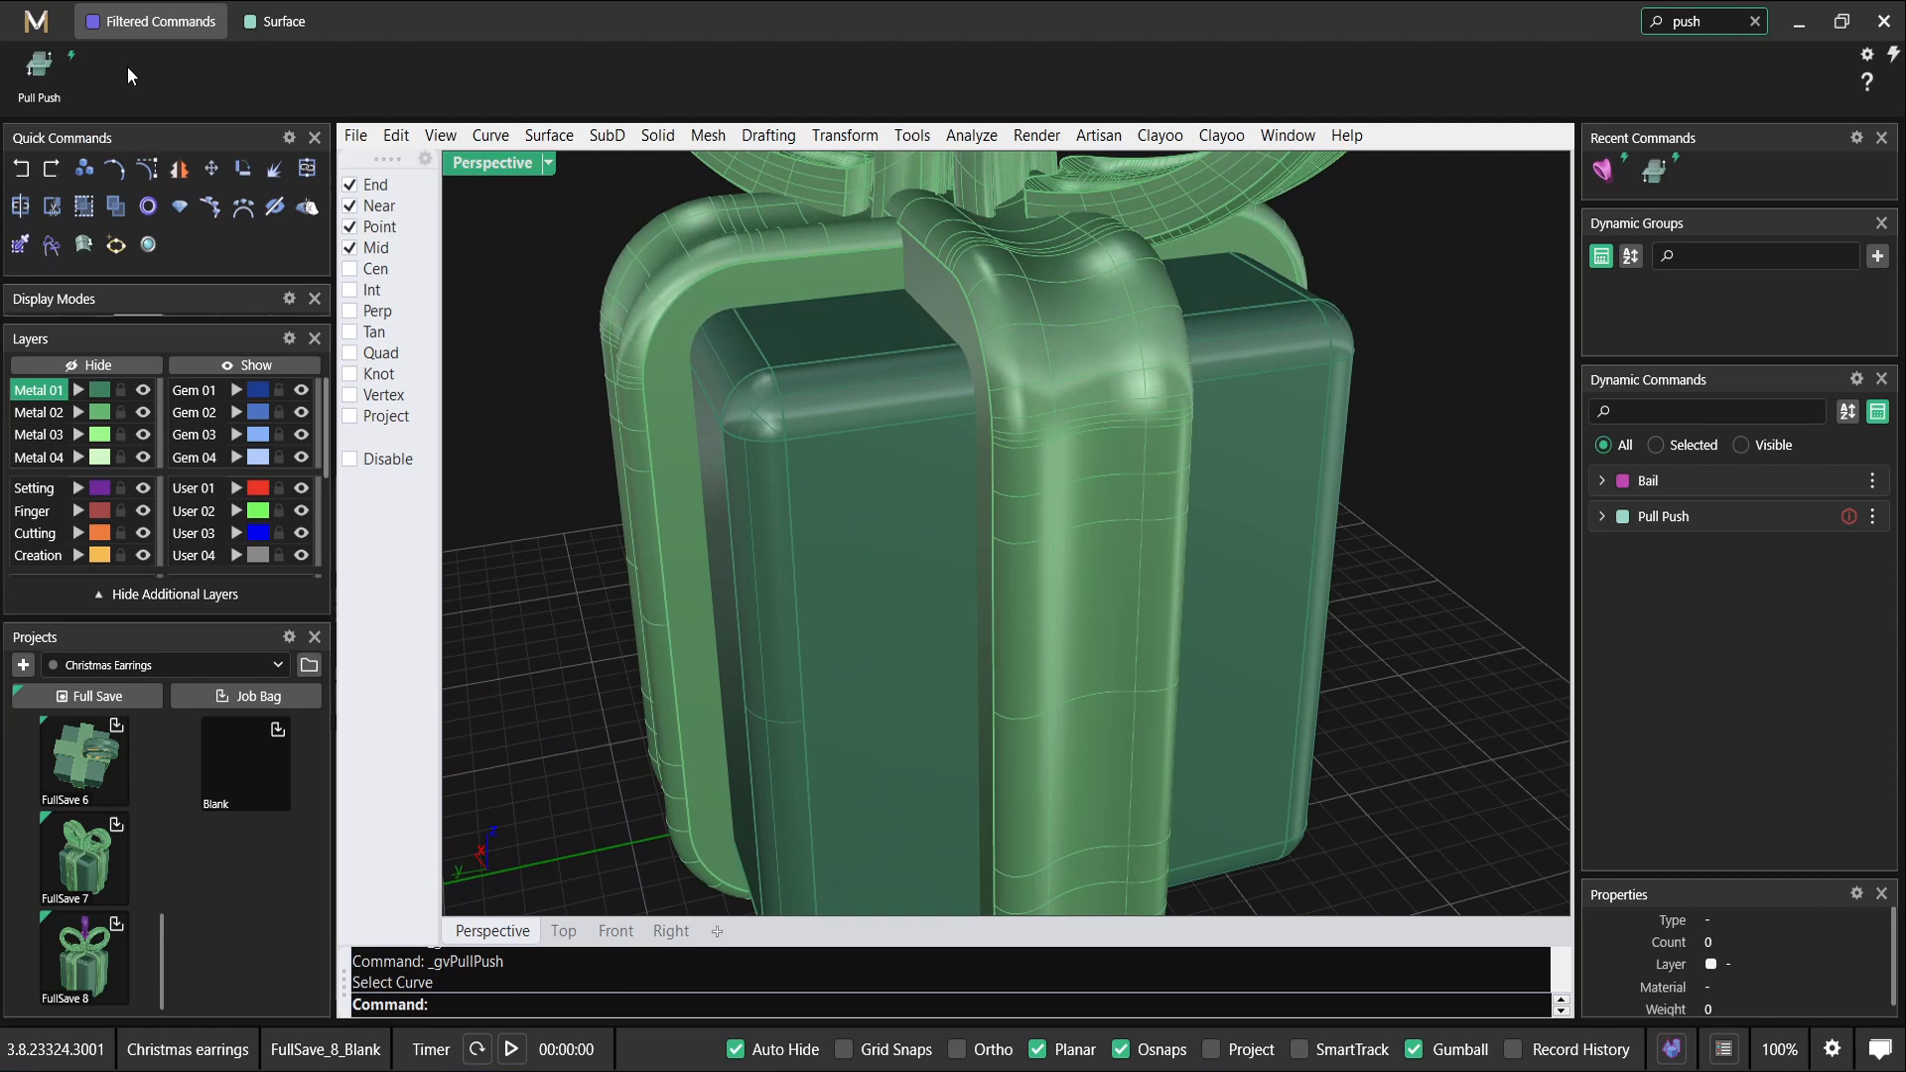
click(1758, 23)
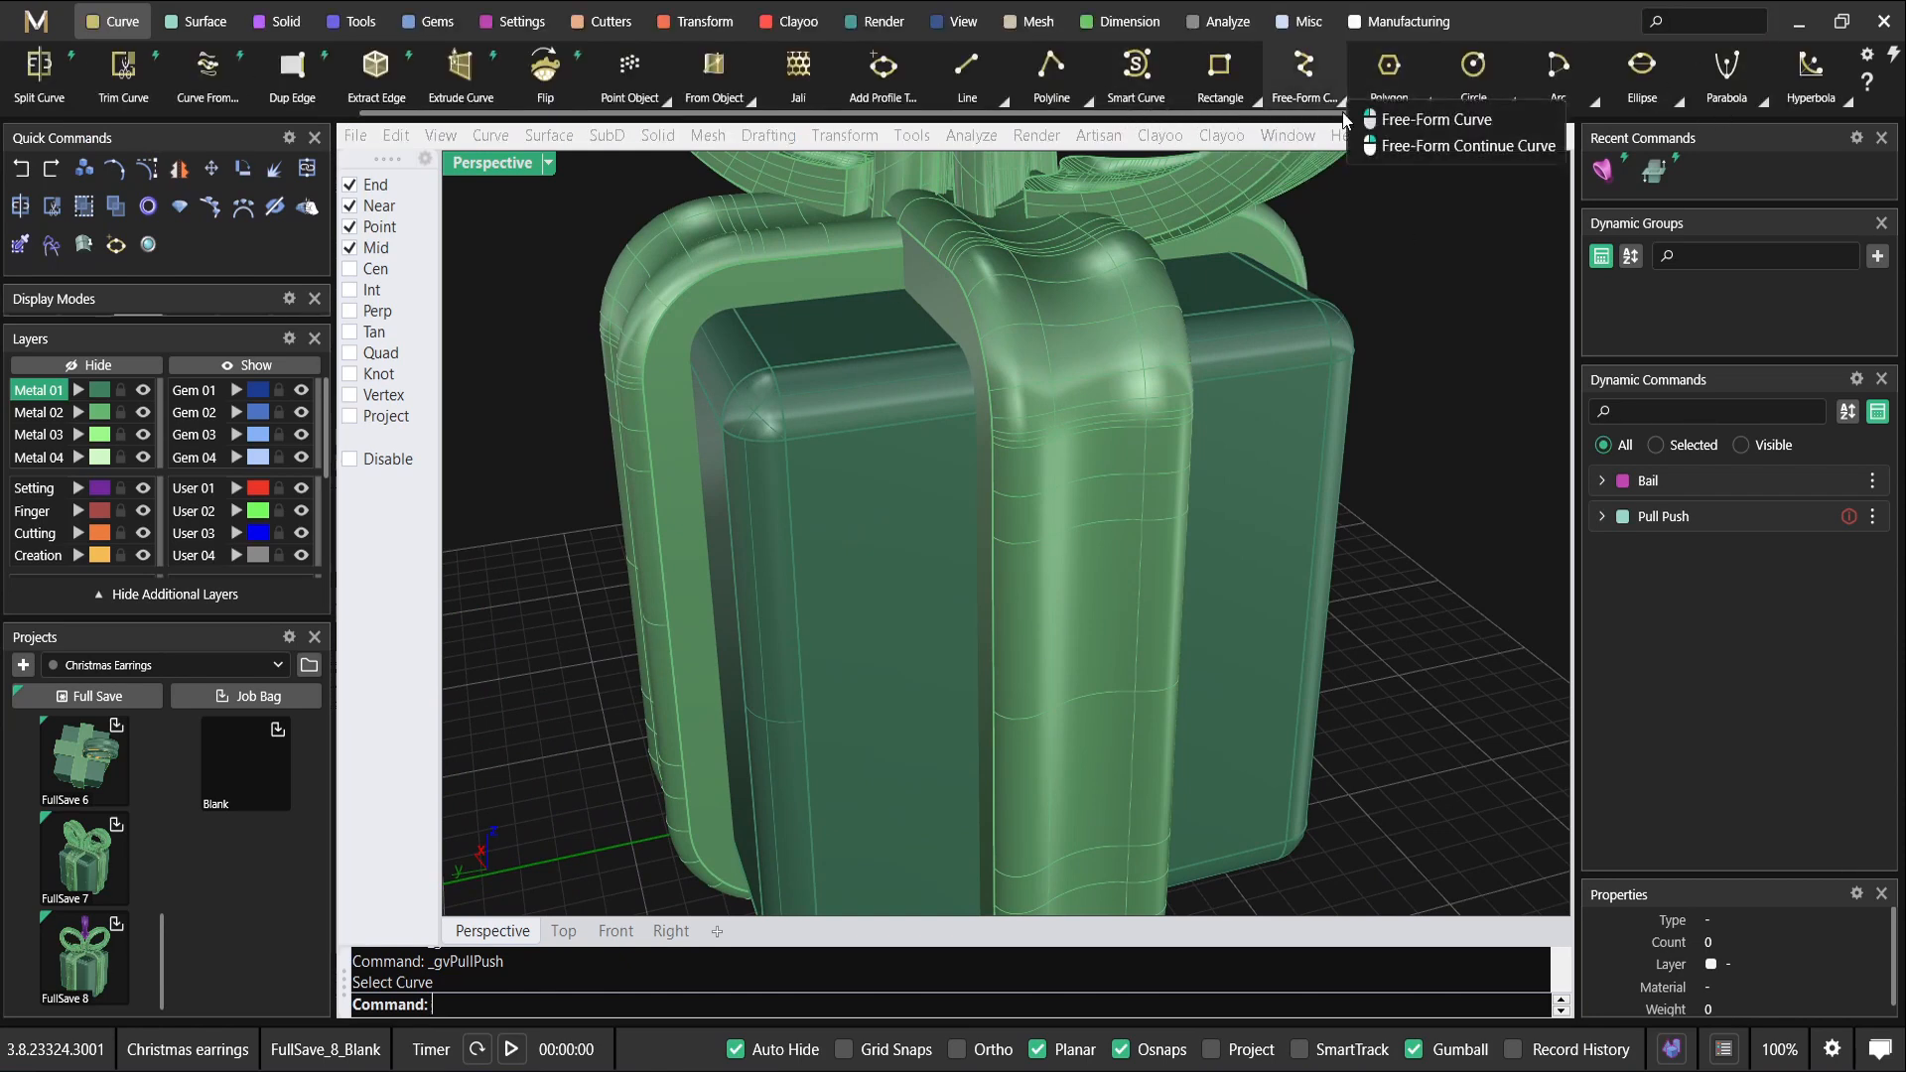
click(1228, 94)
scroll(934, 456, down, 2)
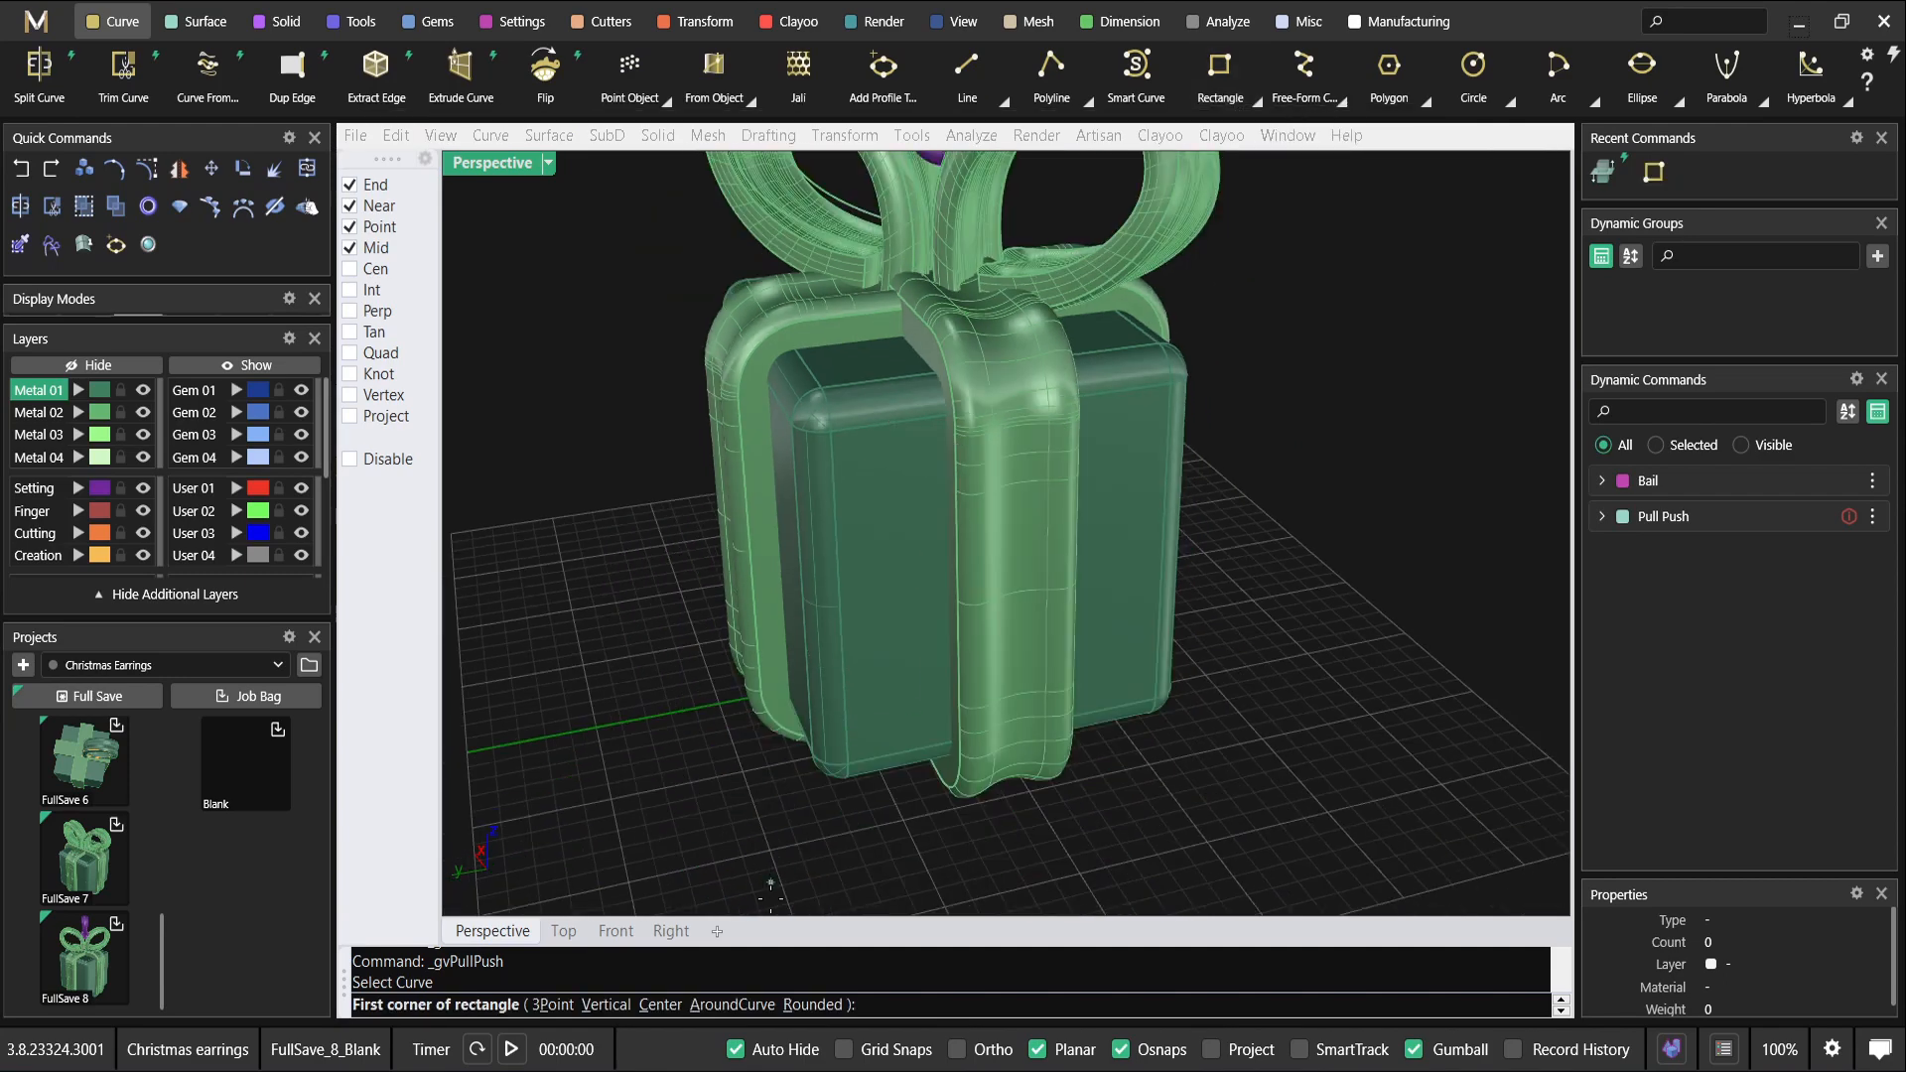
click(553, 1005)
click(831, 428)
key(Escape)
Draw a 3Point rectangle along the flat front face of the gift box, snapping to the ends of its fillet edges.
right_click(837, 437)
click(554, 1008)
scroll(872, 427, up, 3)
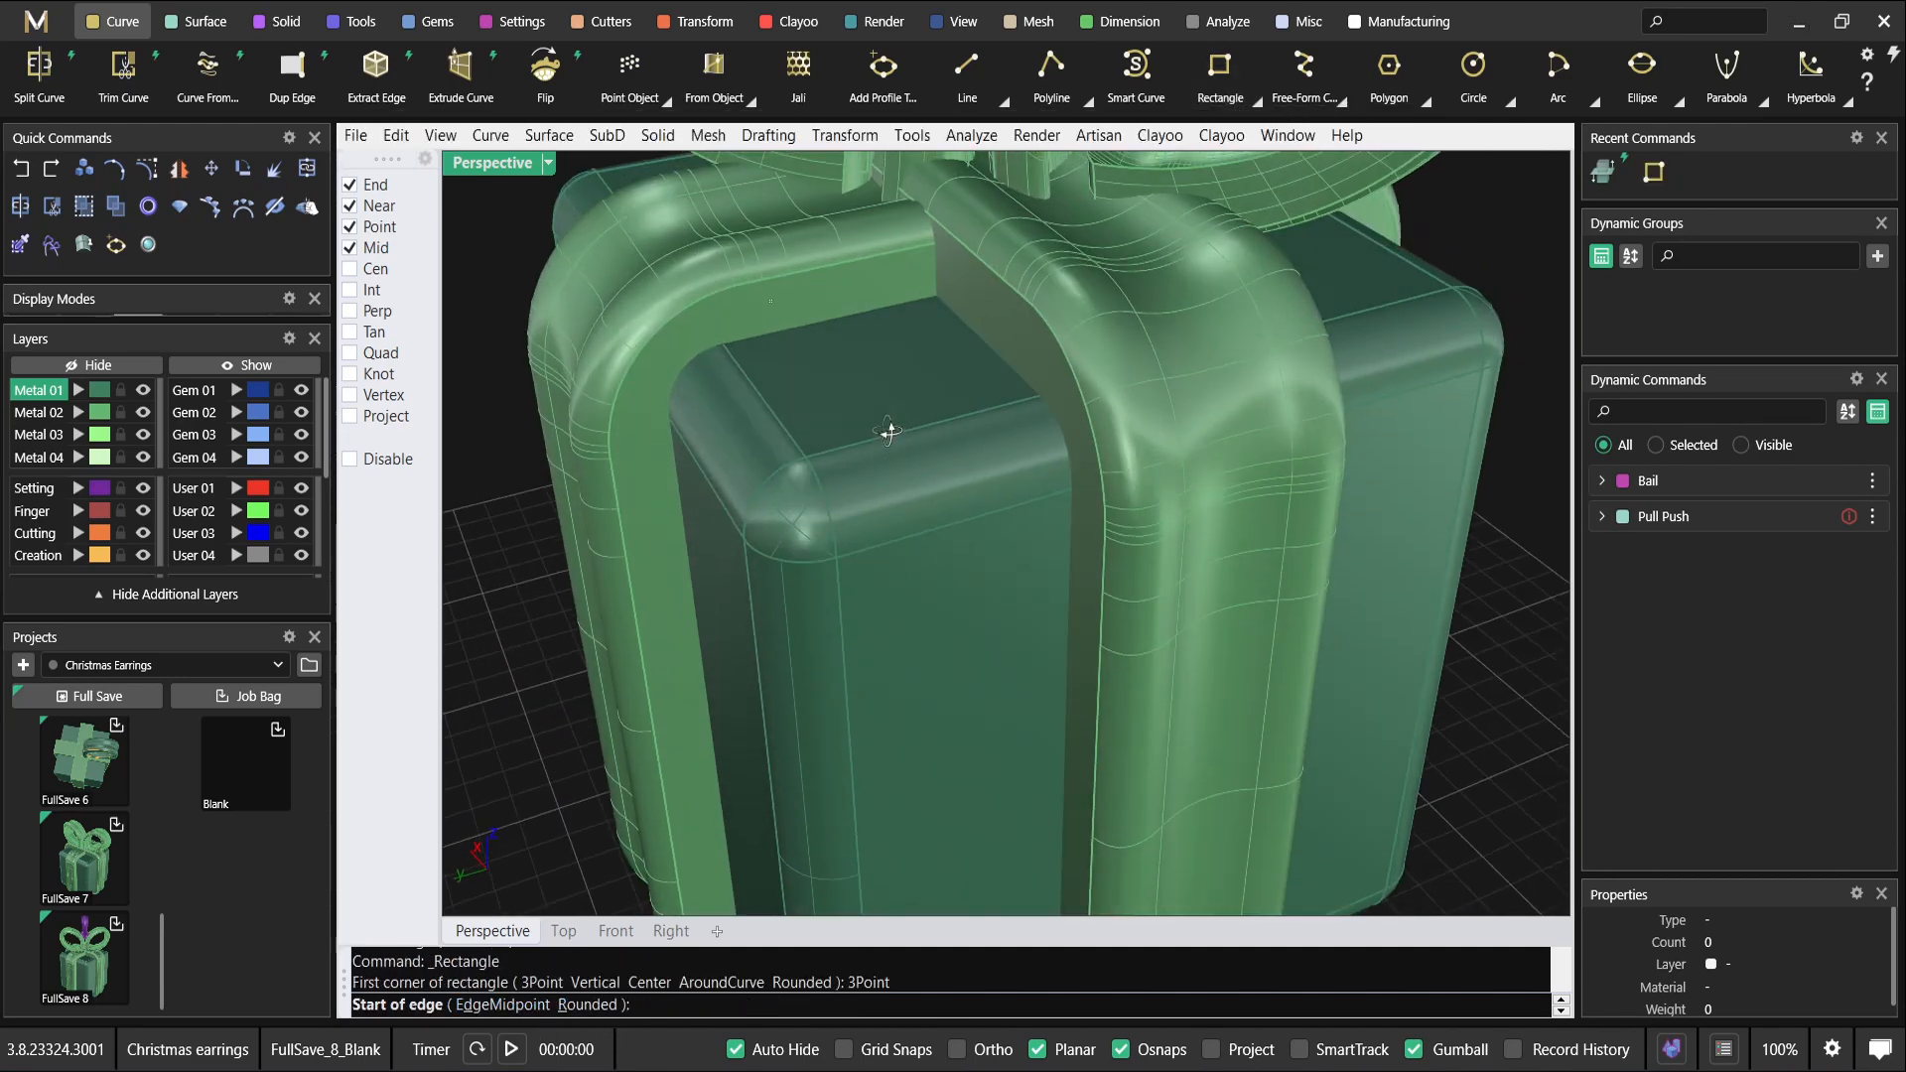
click(838, 566)
click(1483, 378)
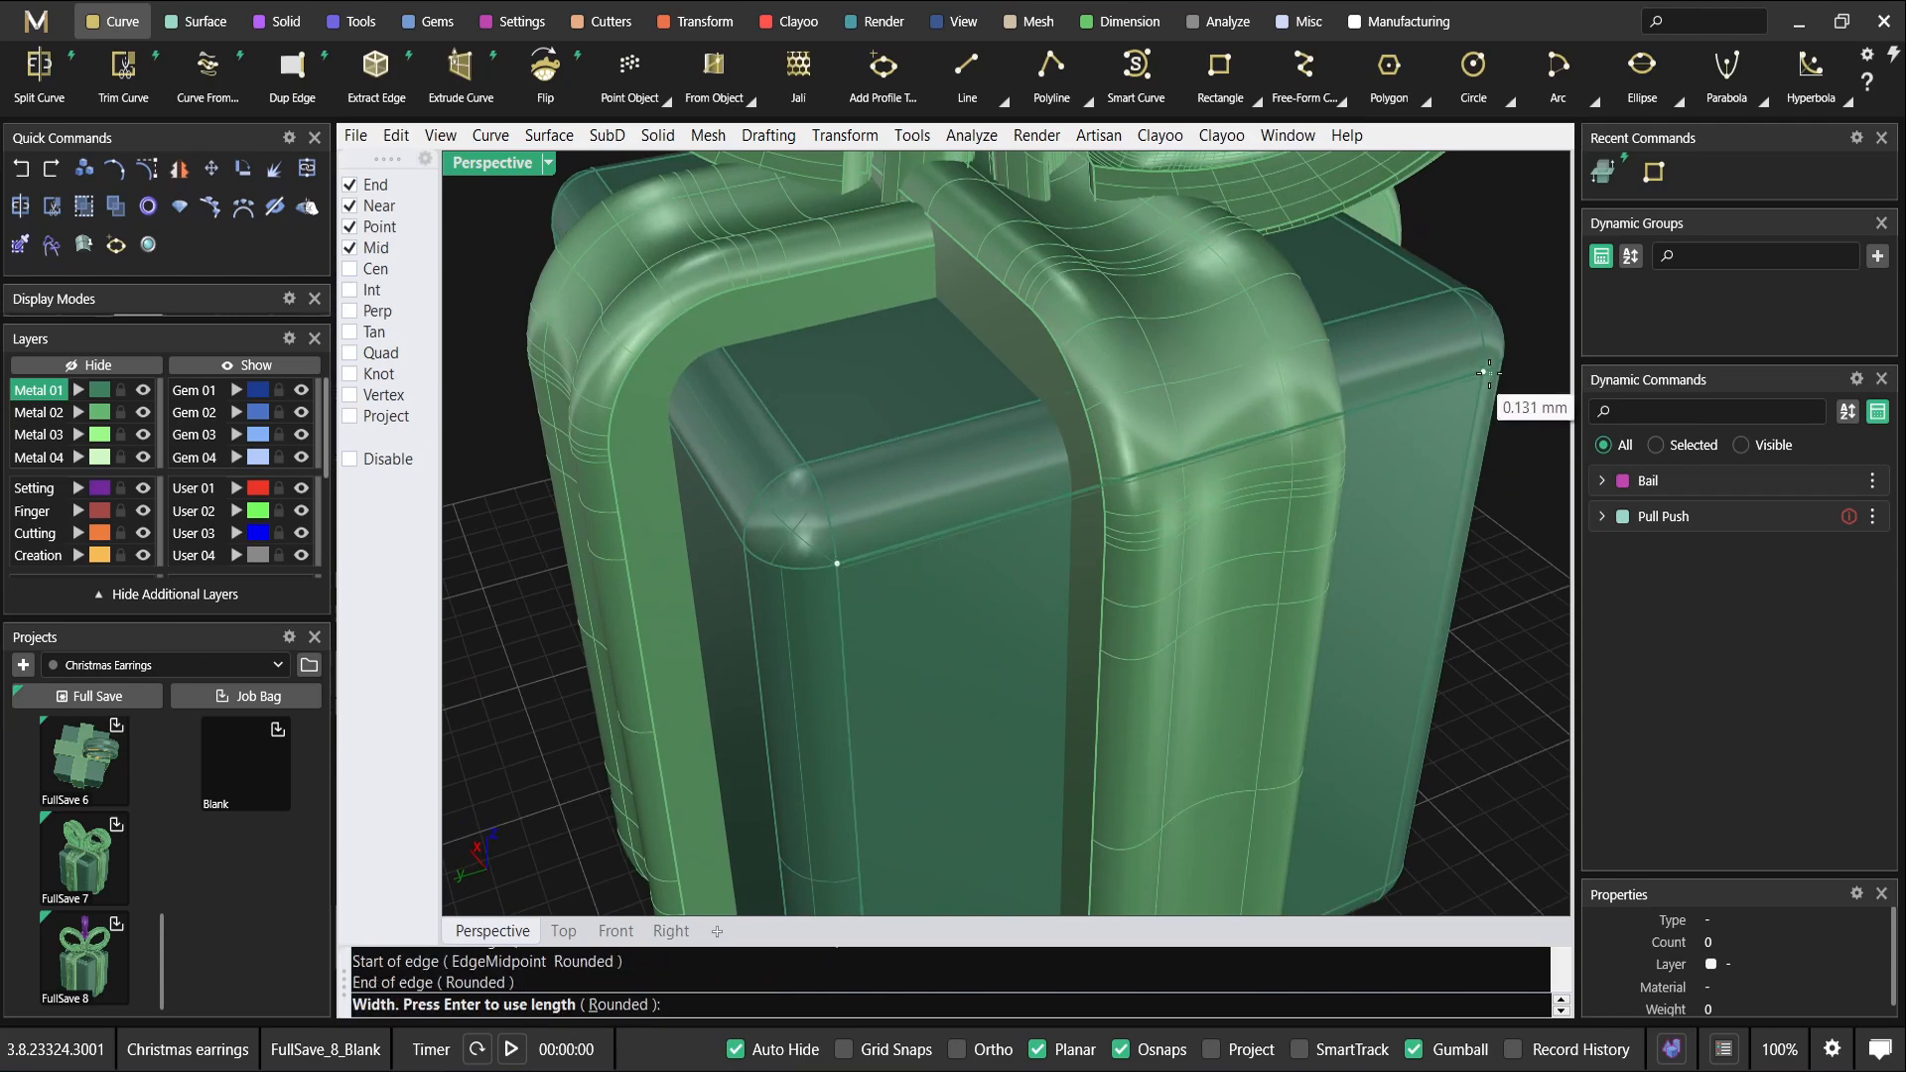
scroll(1485, 427, down, 8)
right_drag(1485, 671, 1344, 549)
scroll(1438, 683, up, 8)
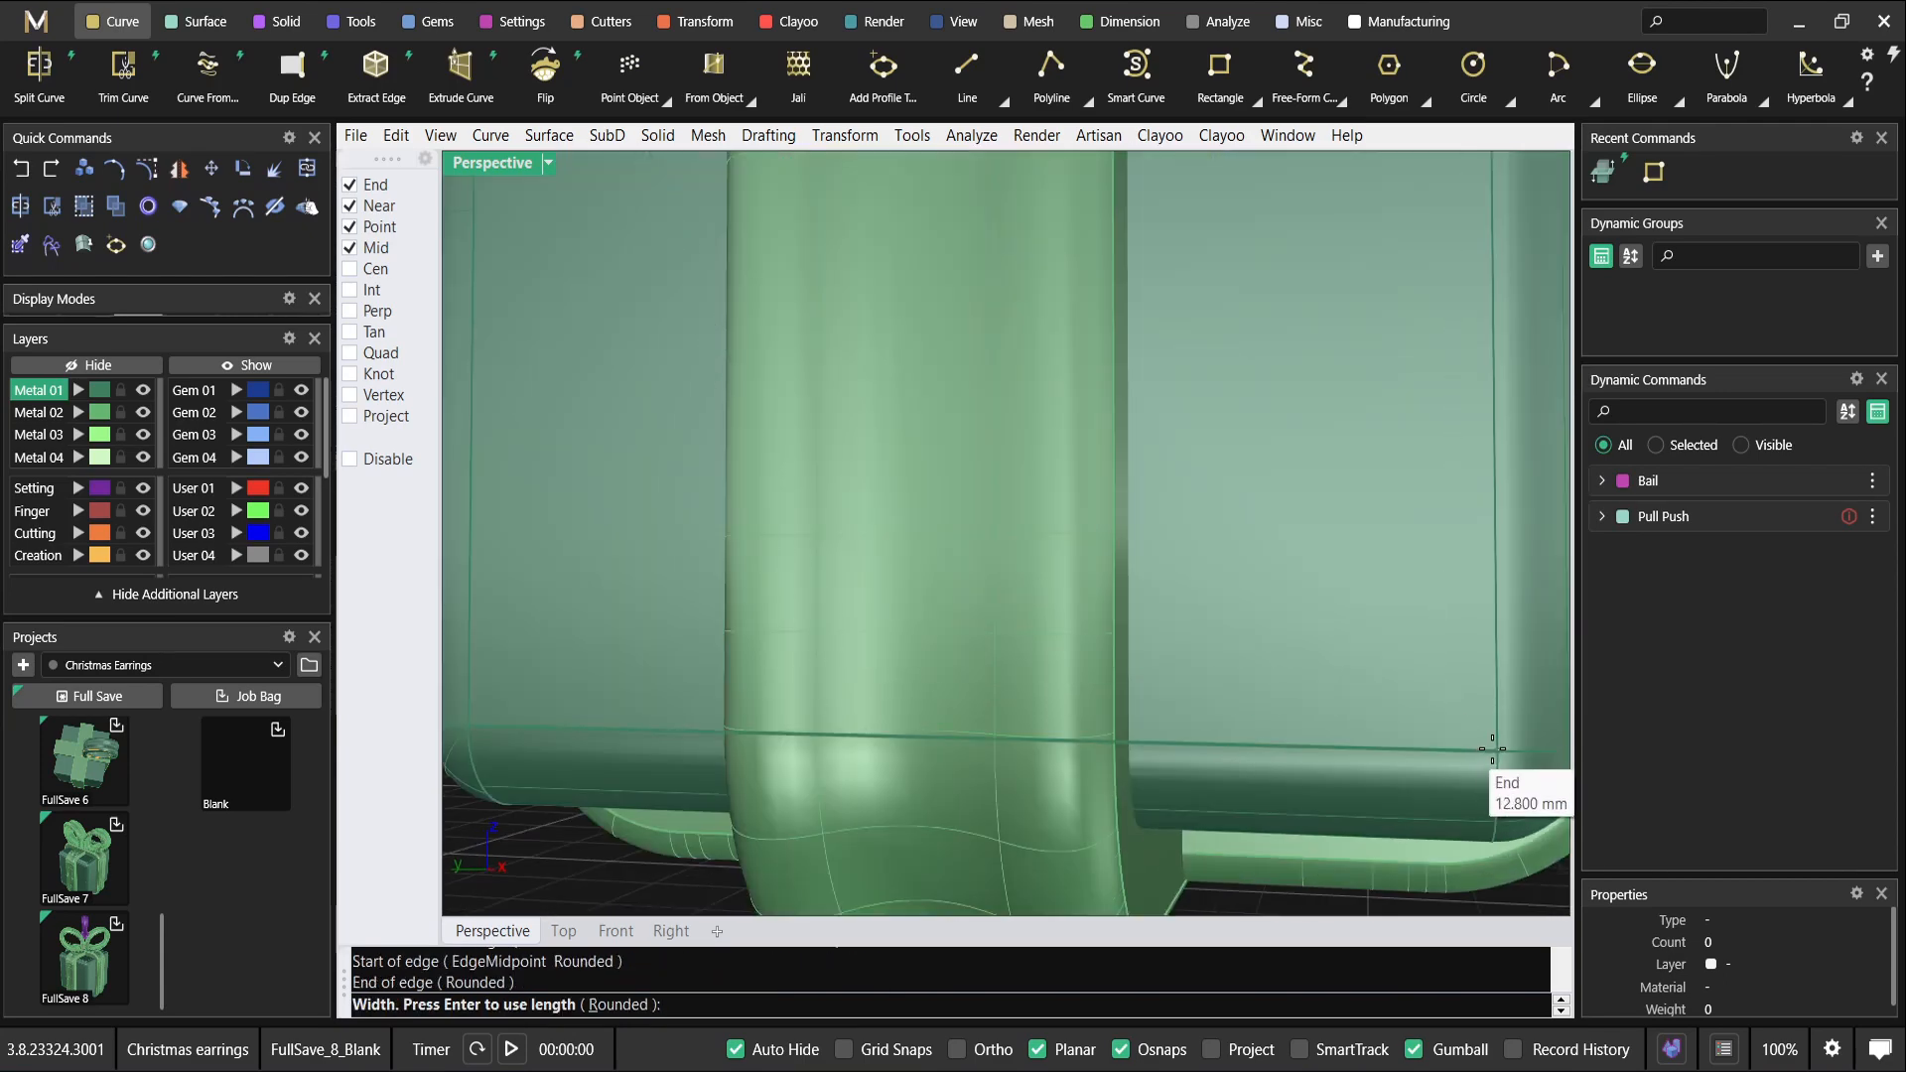
click(1493, 751)
Move the new rectangle to the User 01 layer.
click(1463, 749)
click(1390, 816)
scroll(1300, 556, down, 8)
shift+right_drag(1239, 433, 961, 467)
click(237, 488)
key(Escape)
Run Pull Push using the red rectangle as the curve and the gift box's front face as the surface.
right_drag(838, 524, 1000, 506)
scroll(1001, 501, up, 4)
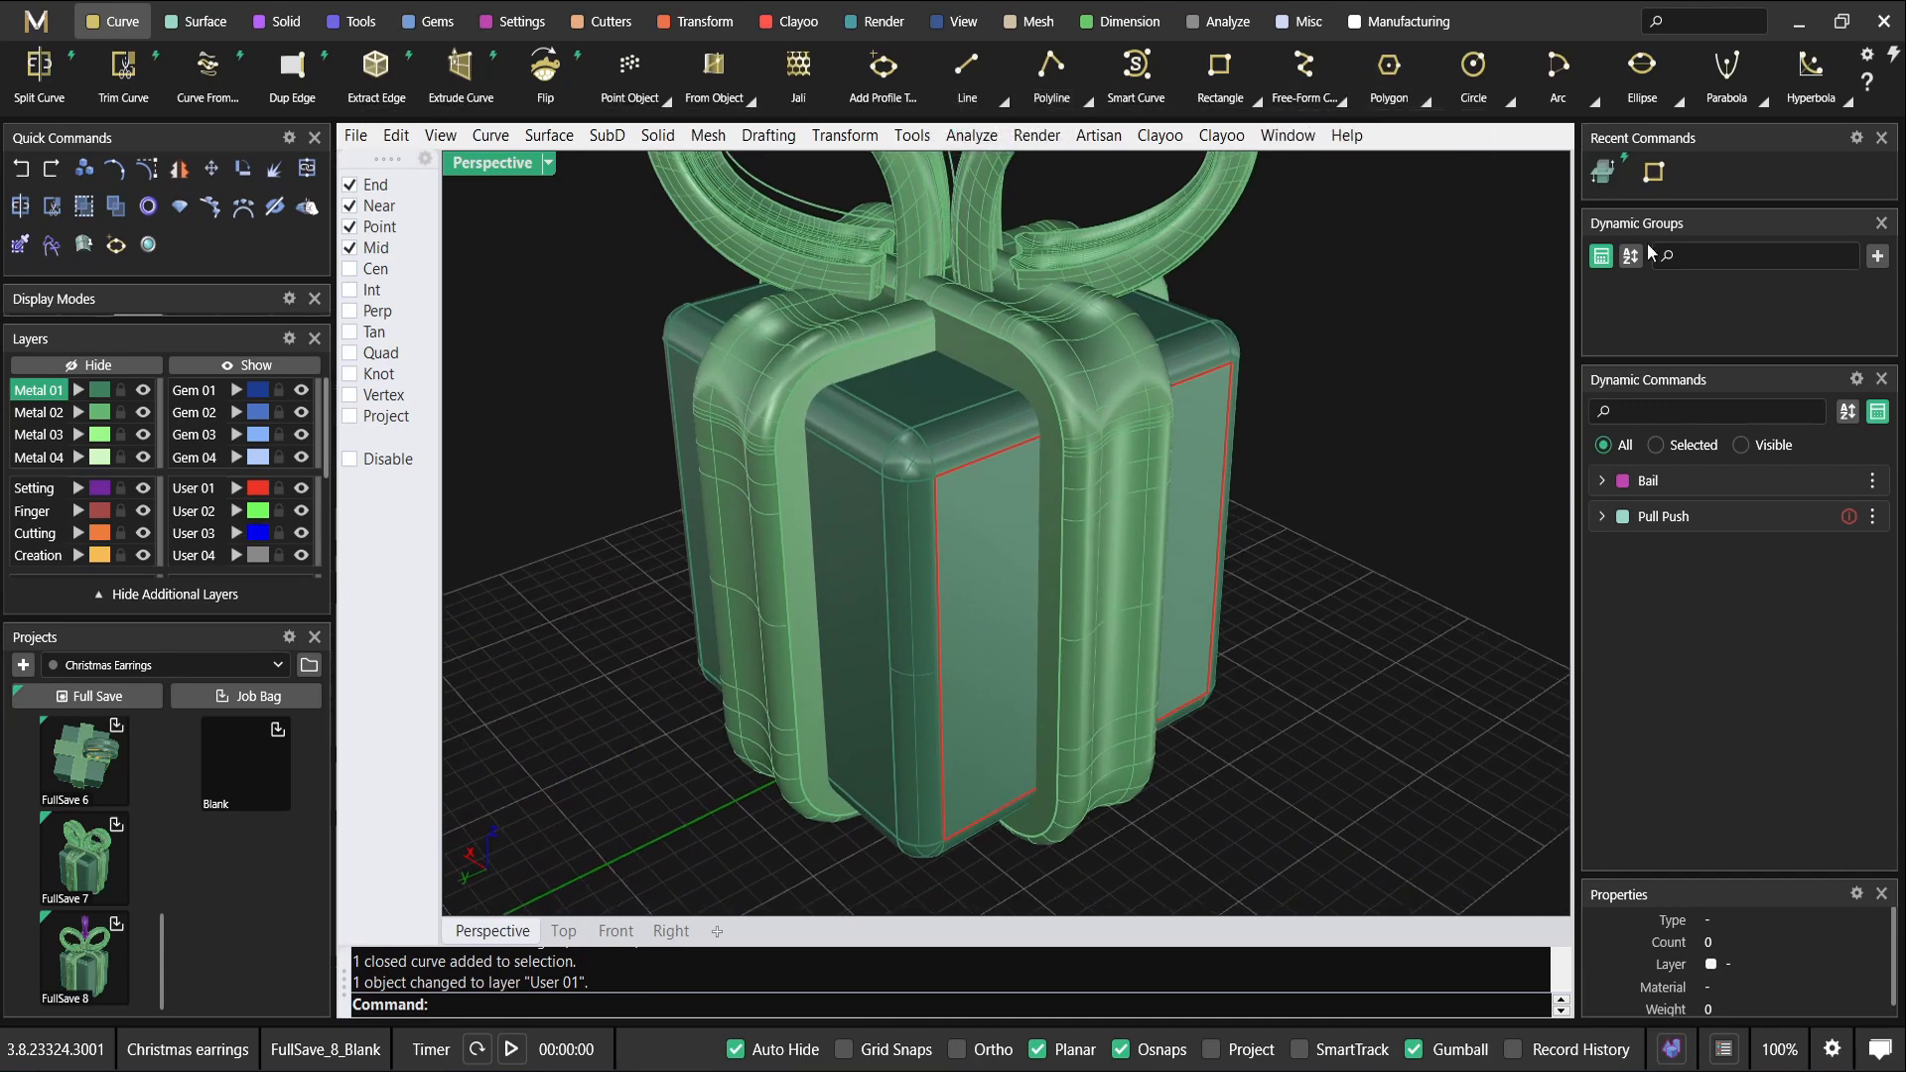
click(1607, 173)
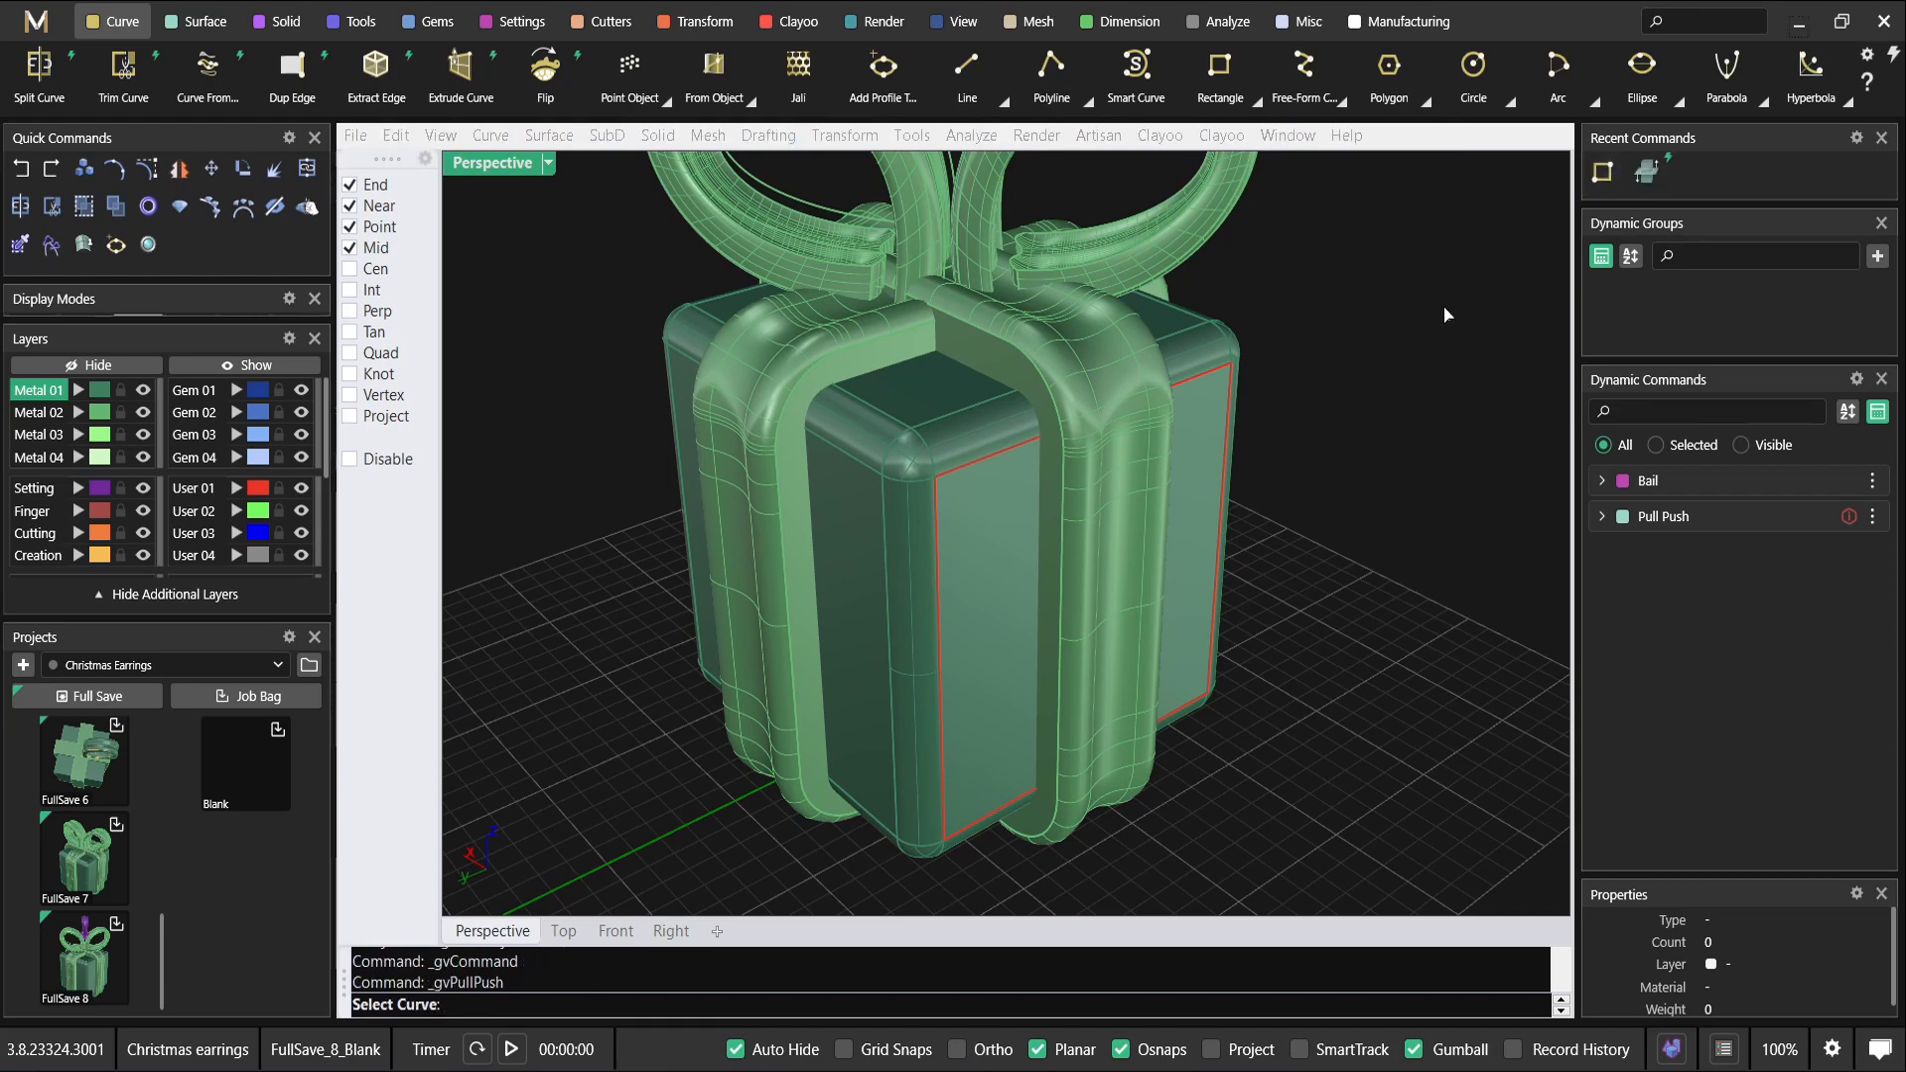
click(997, 456)
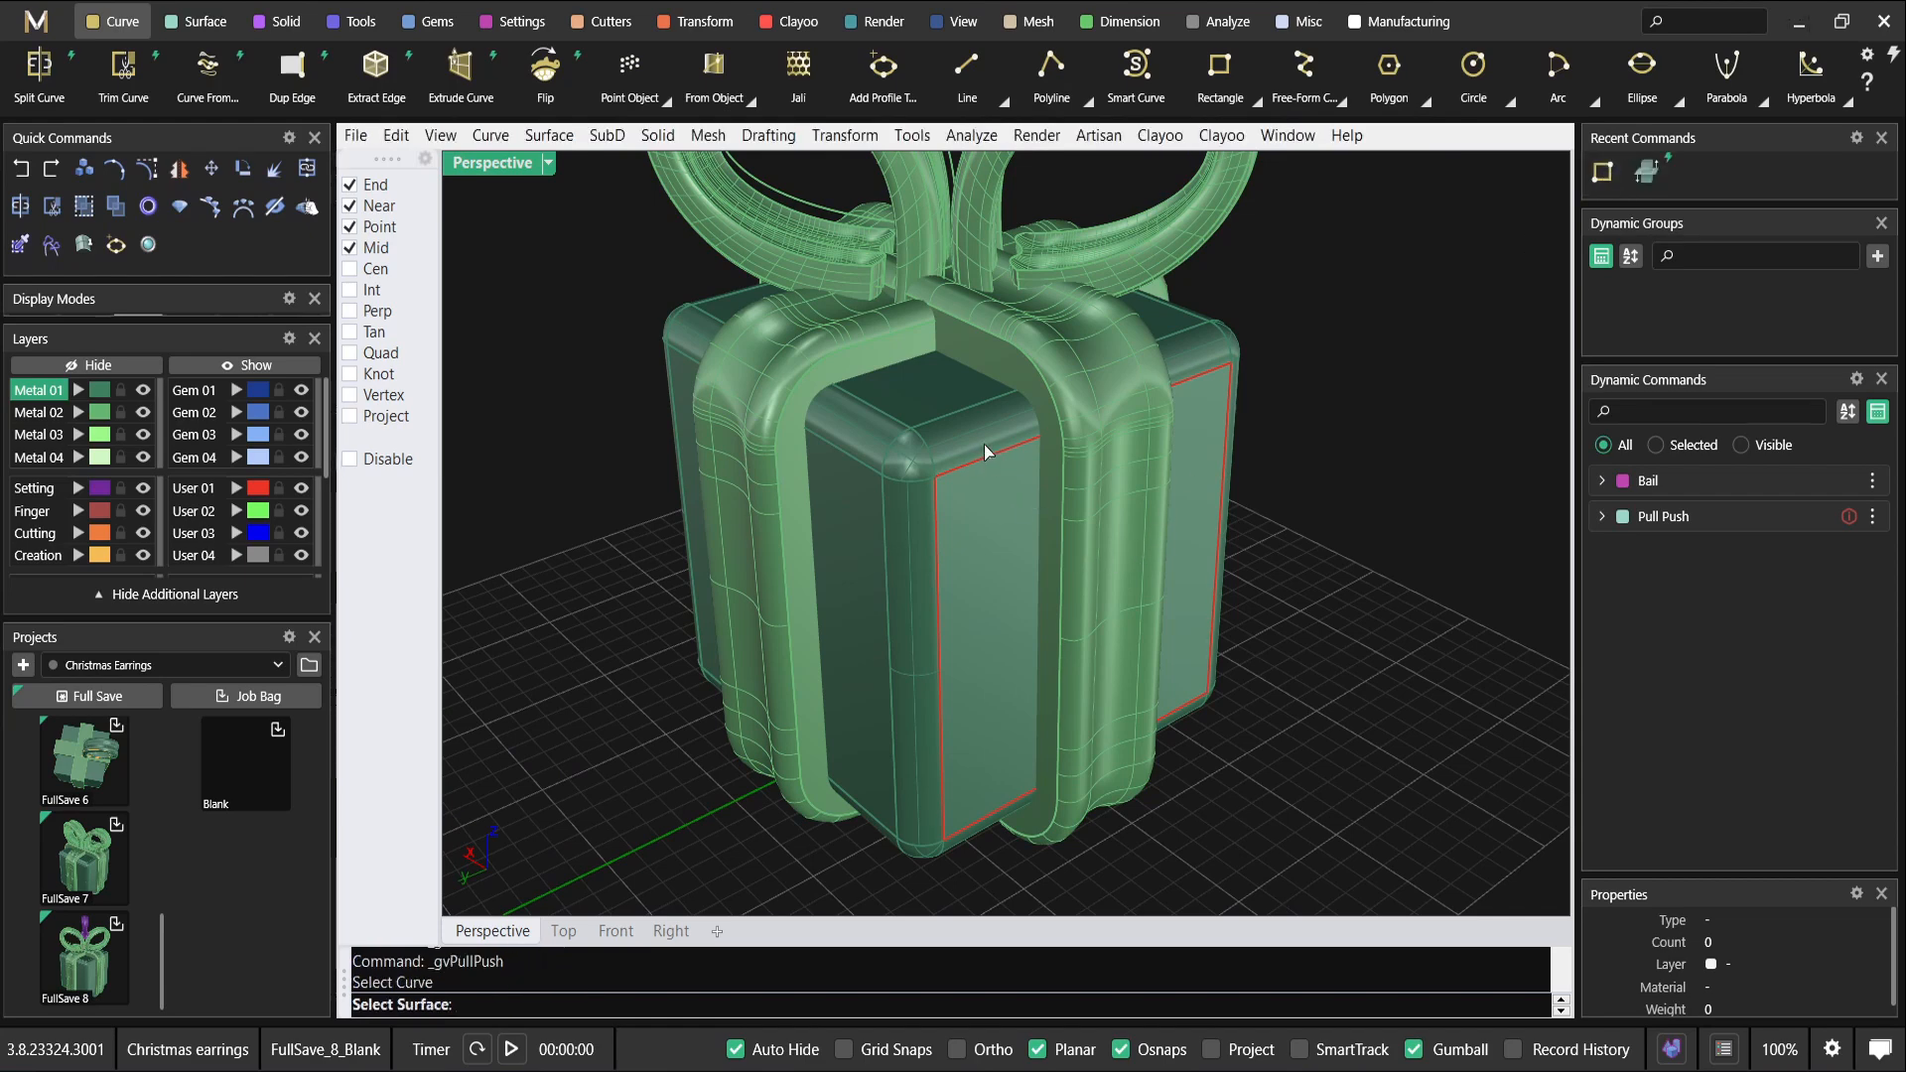
click(983, 544)
scroll(1013, 536, down, 2)
right_drag(1012, 536, 1062, 466)
right_click(1068, 532)
Try deleting the object picked on the gift box, and undo the deletion.
click(1021, 494)
key(Escape)
click(1010, 491)
key(Escape)
click(1019, 497)
key(Return)
key(Delete)
right_drag(1019, 497, 991, 586)
key(ctrl+z)
key(Escape)
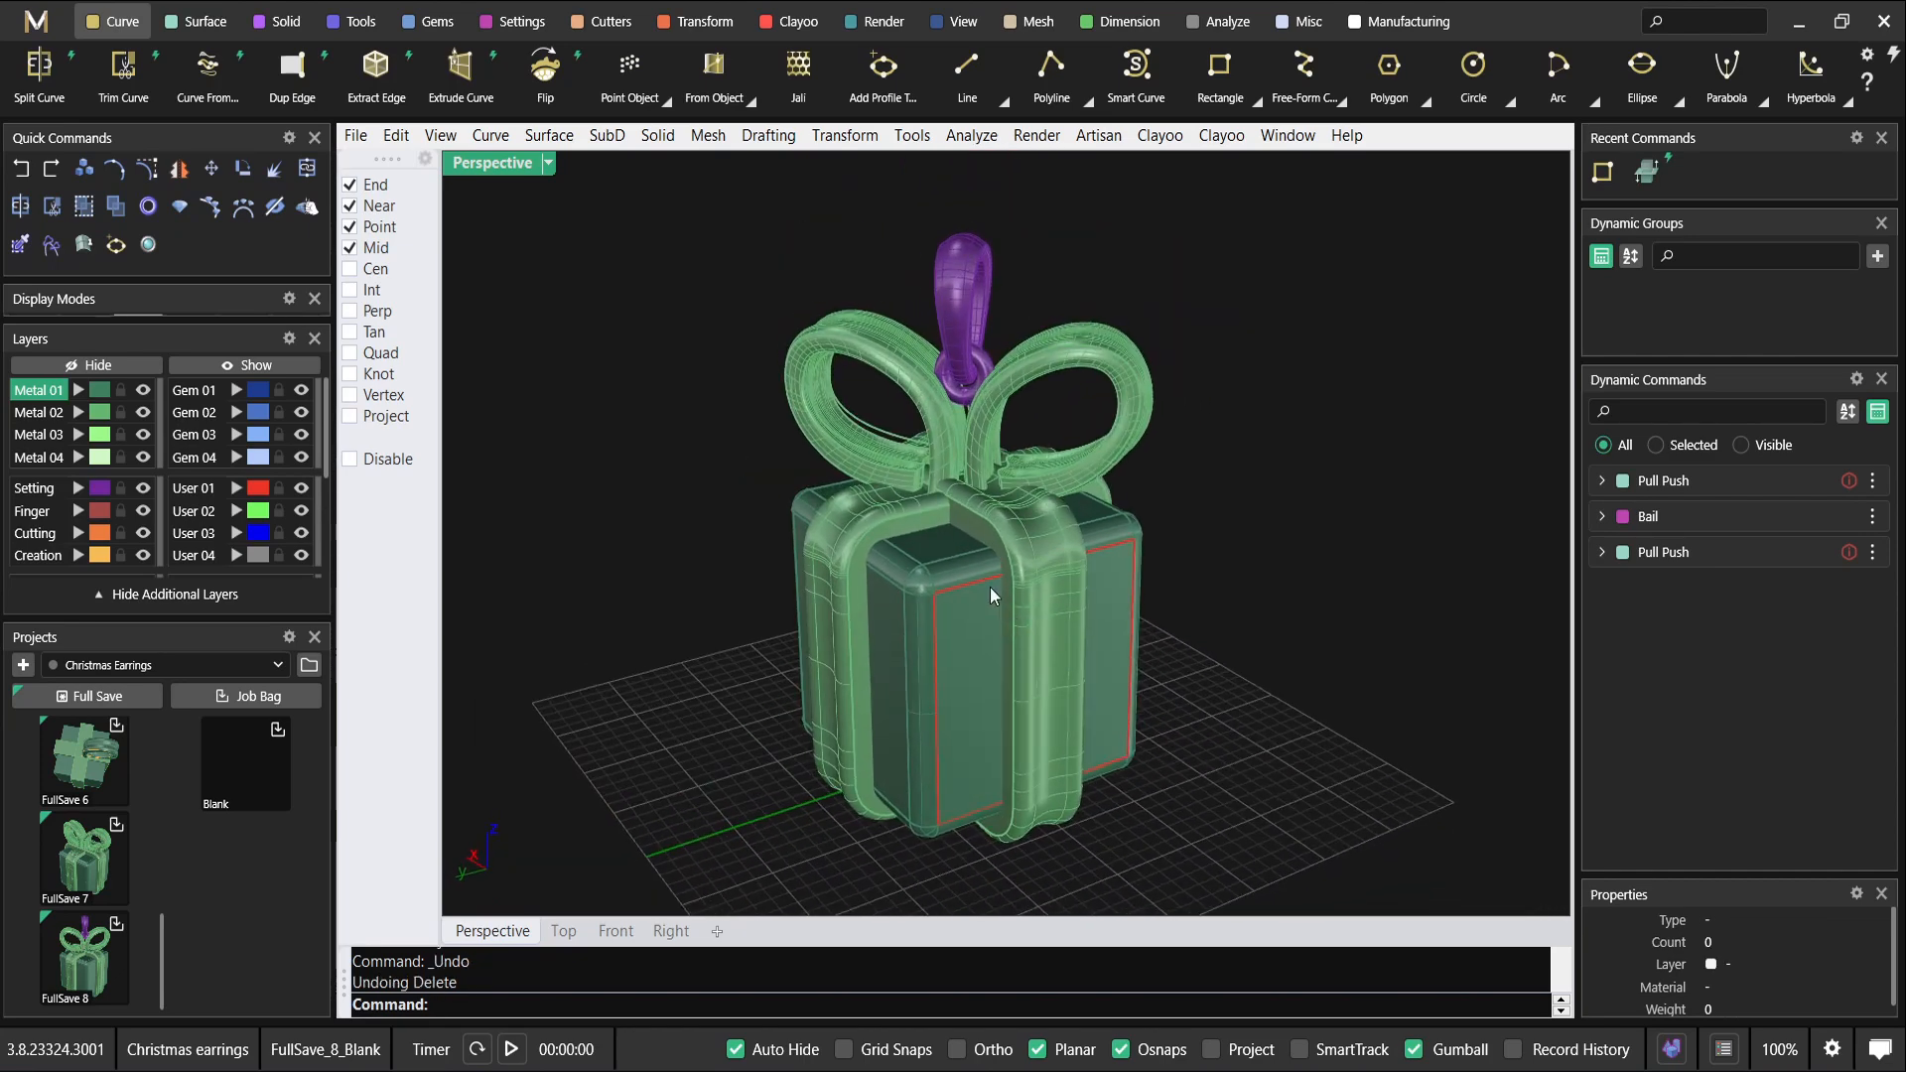
click(991, 586)
click(1211, 652)
scroll(1118, 587, up, 5)
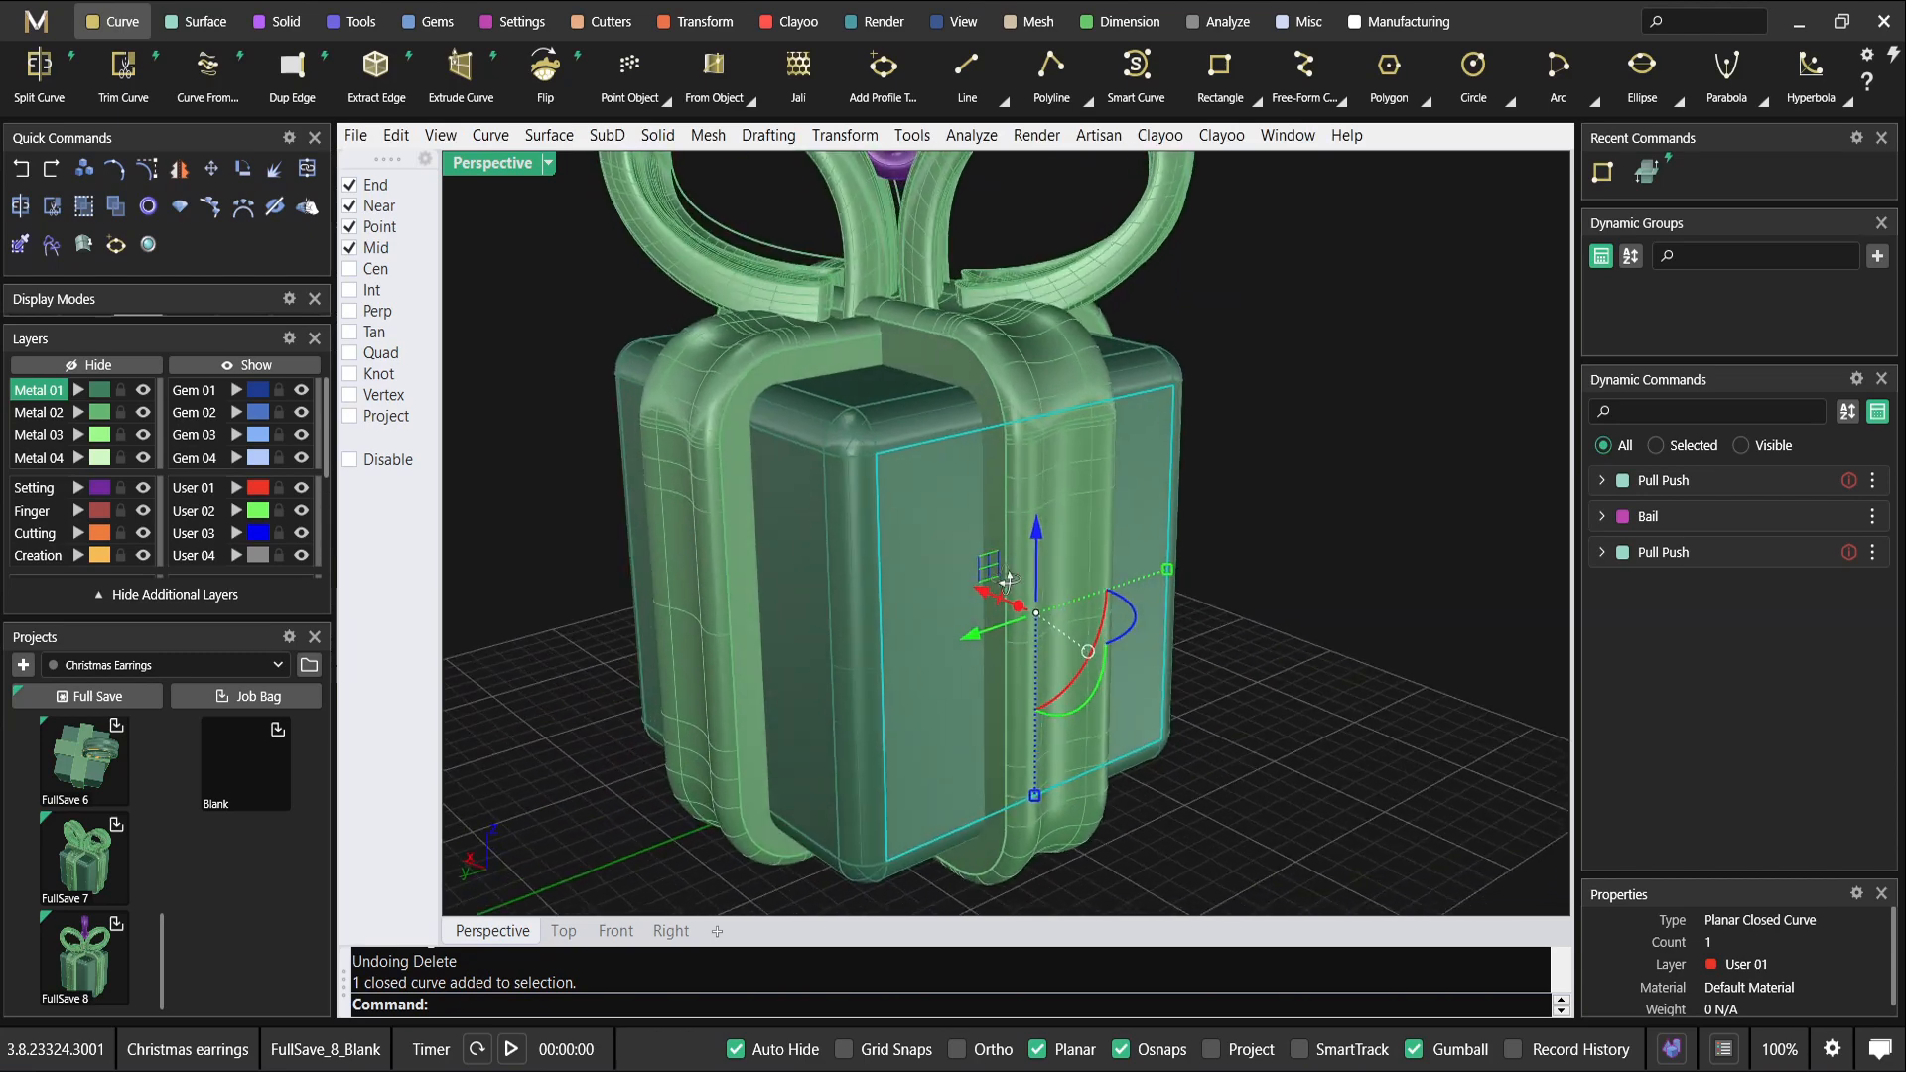
key(Escape)
click(927, 562)
key(Escape)
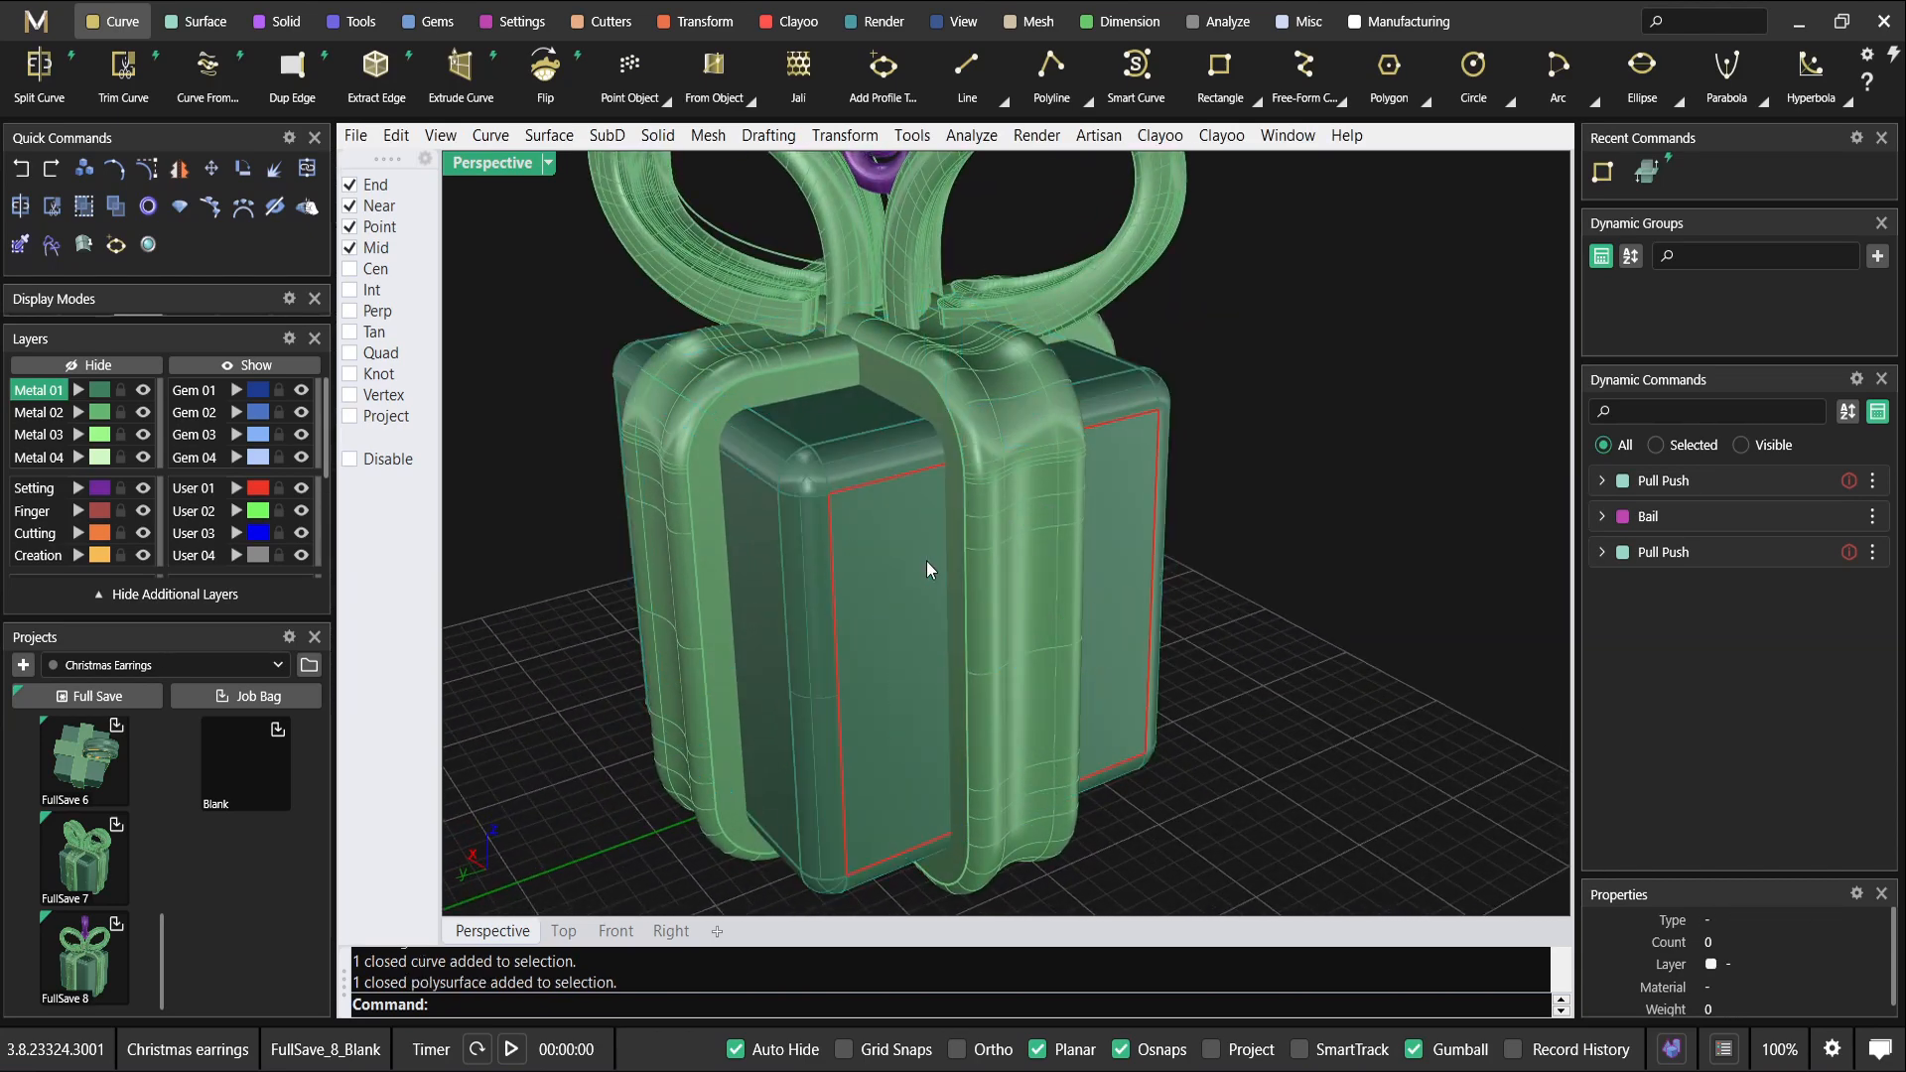
Split the gift box using the red rectangle on its front face as the cutting object.
key(Return)
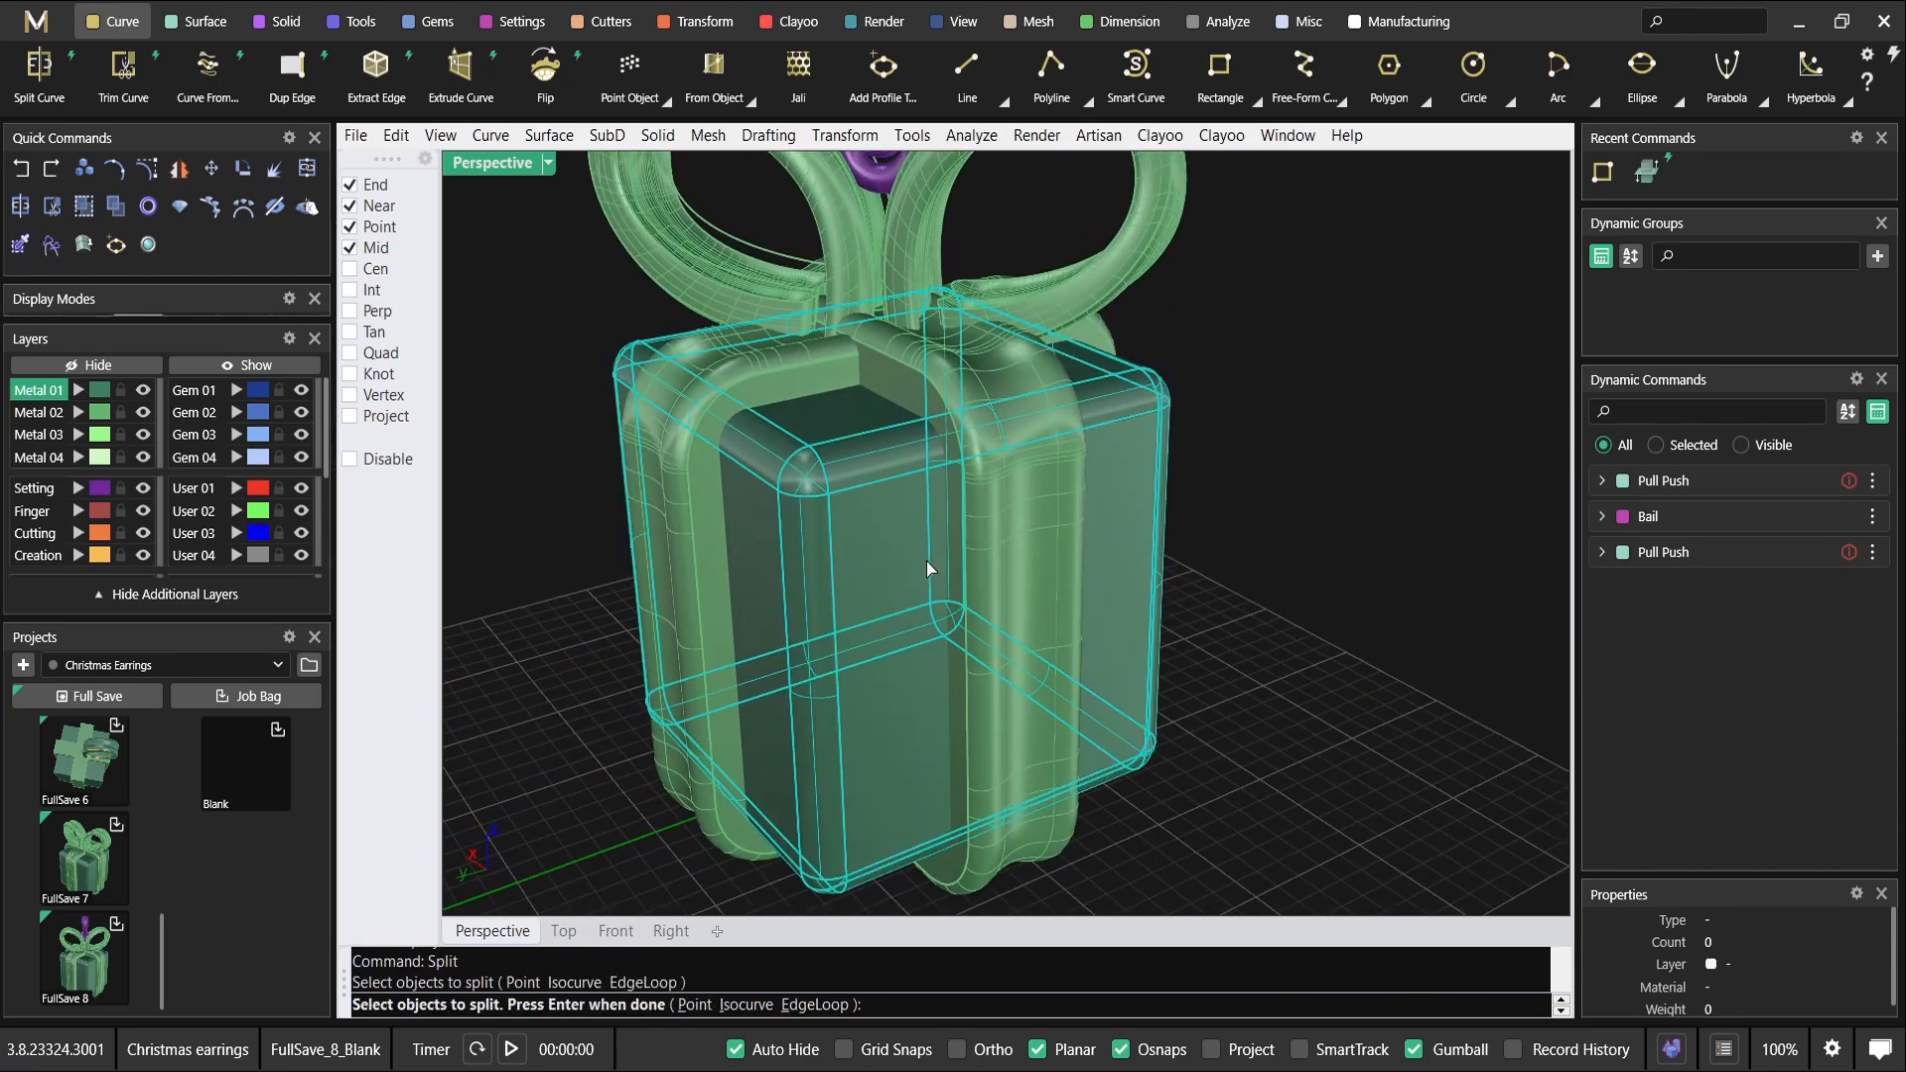
key(Return)
click(880, 484)
key(Return)
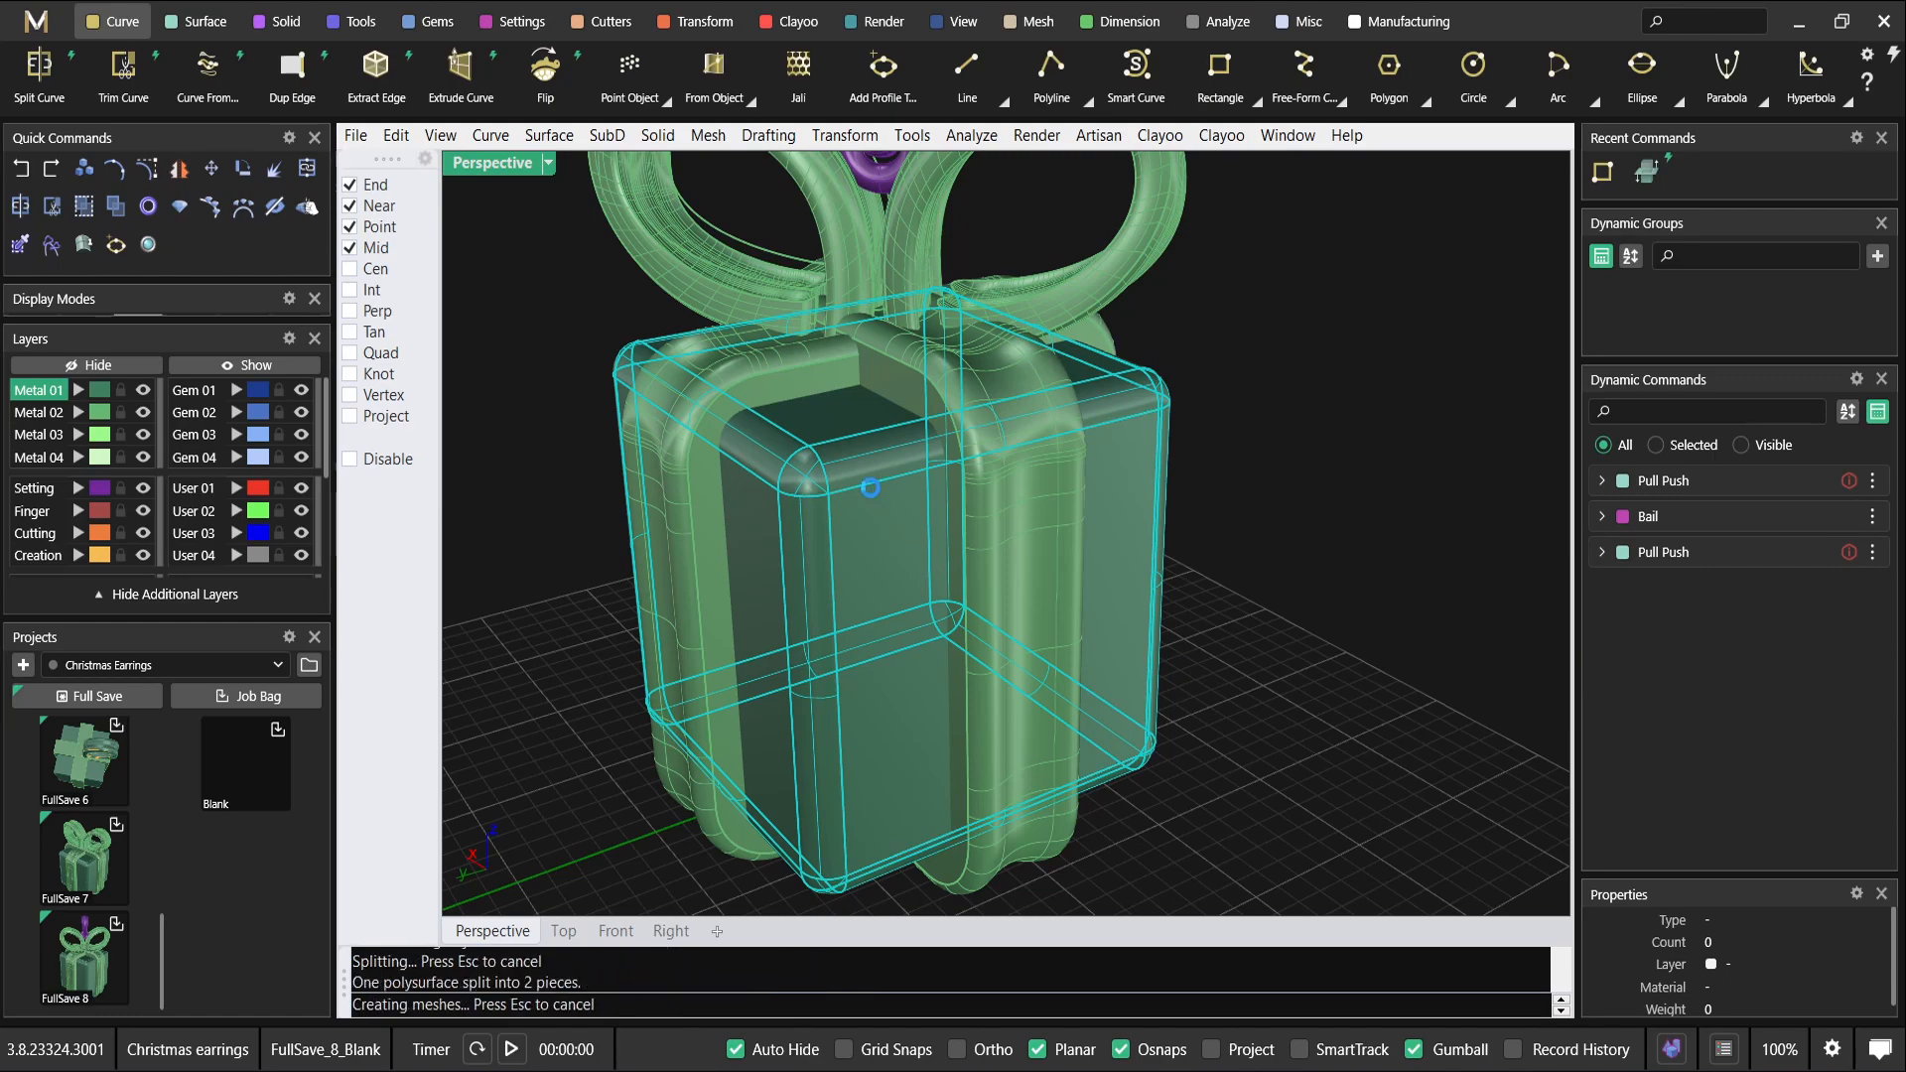
Move the split front face of the gift box to the User 01 layer.
click(889, 536)
right_drag(889, 552, 852, 541)
click(236, 489)
click(806, 586)
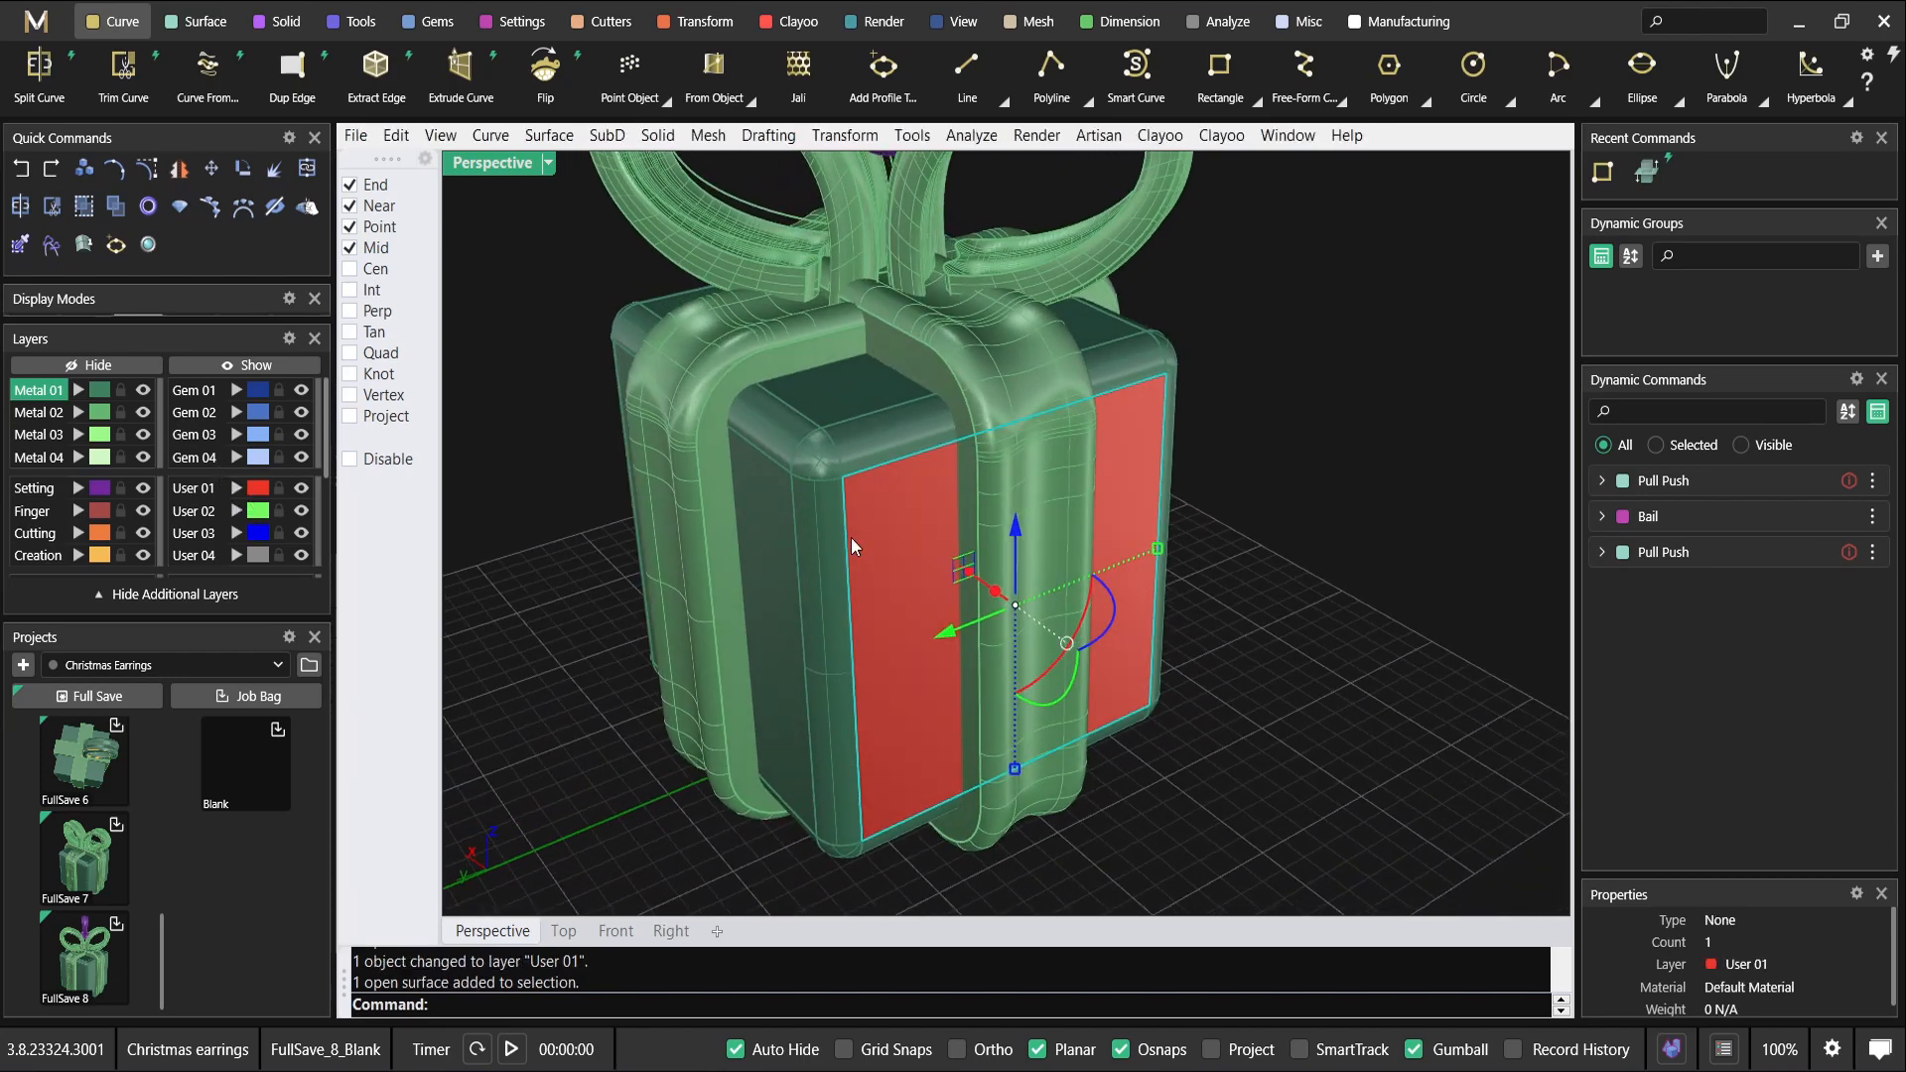
Offset the red front face 0.45 mm into the box as a solid, flipping the offset direction inward.
text(set)
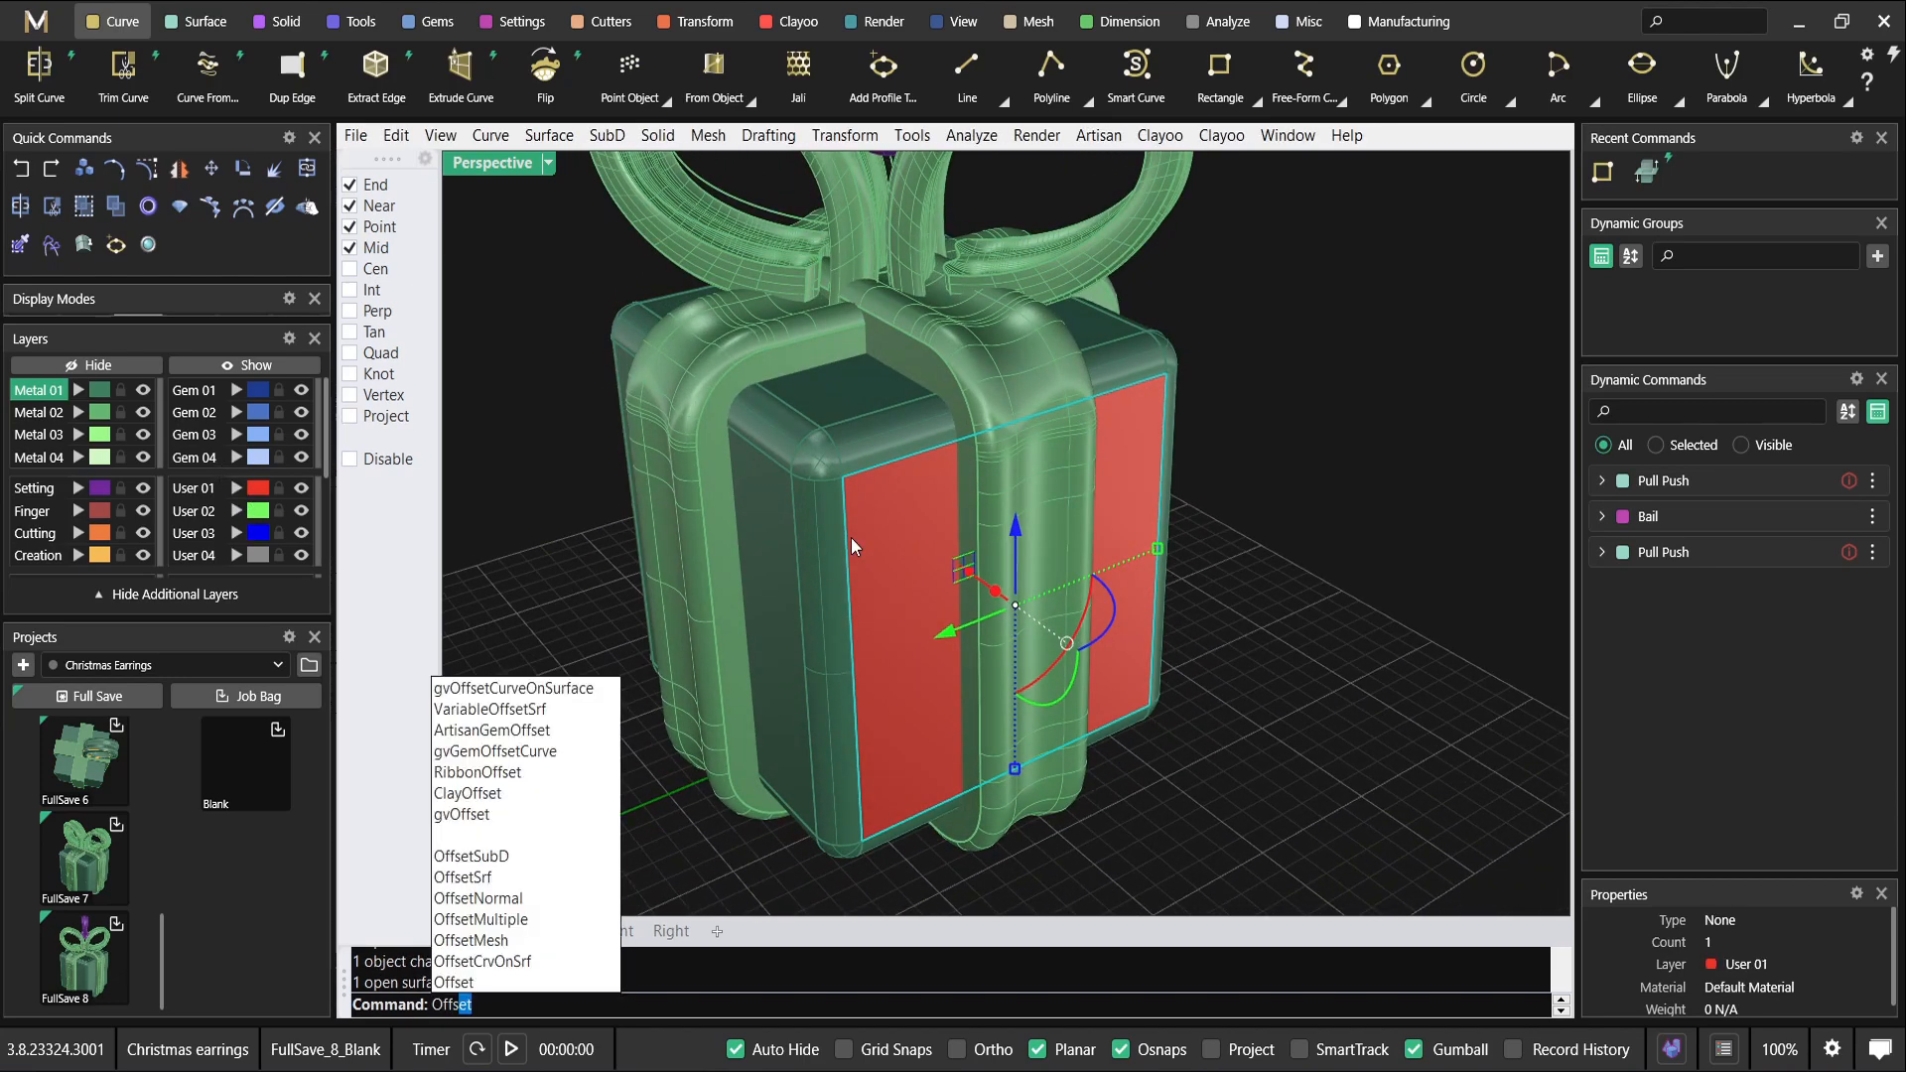
key(Return)
text(f)
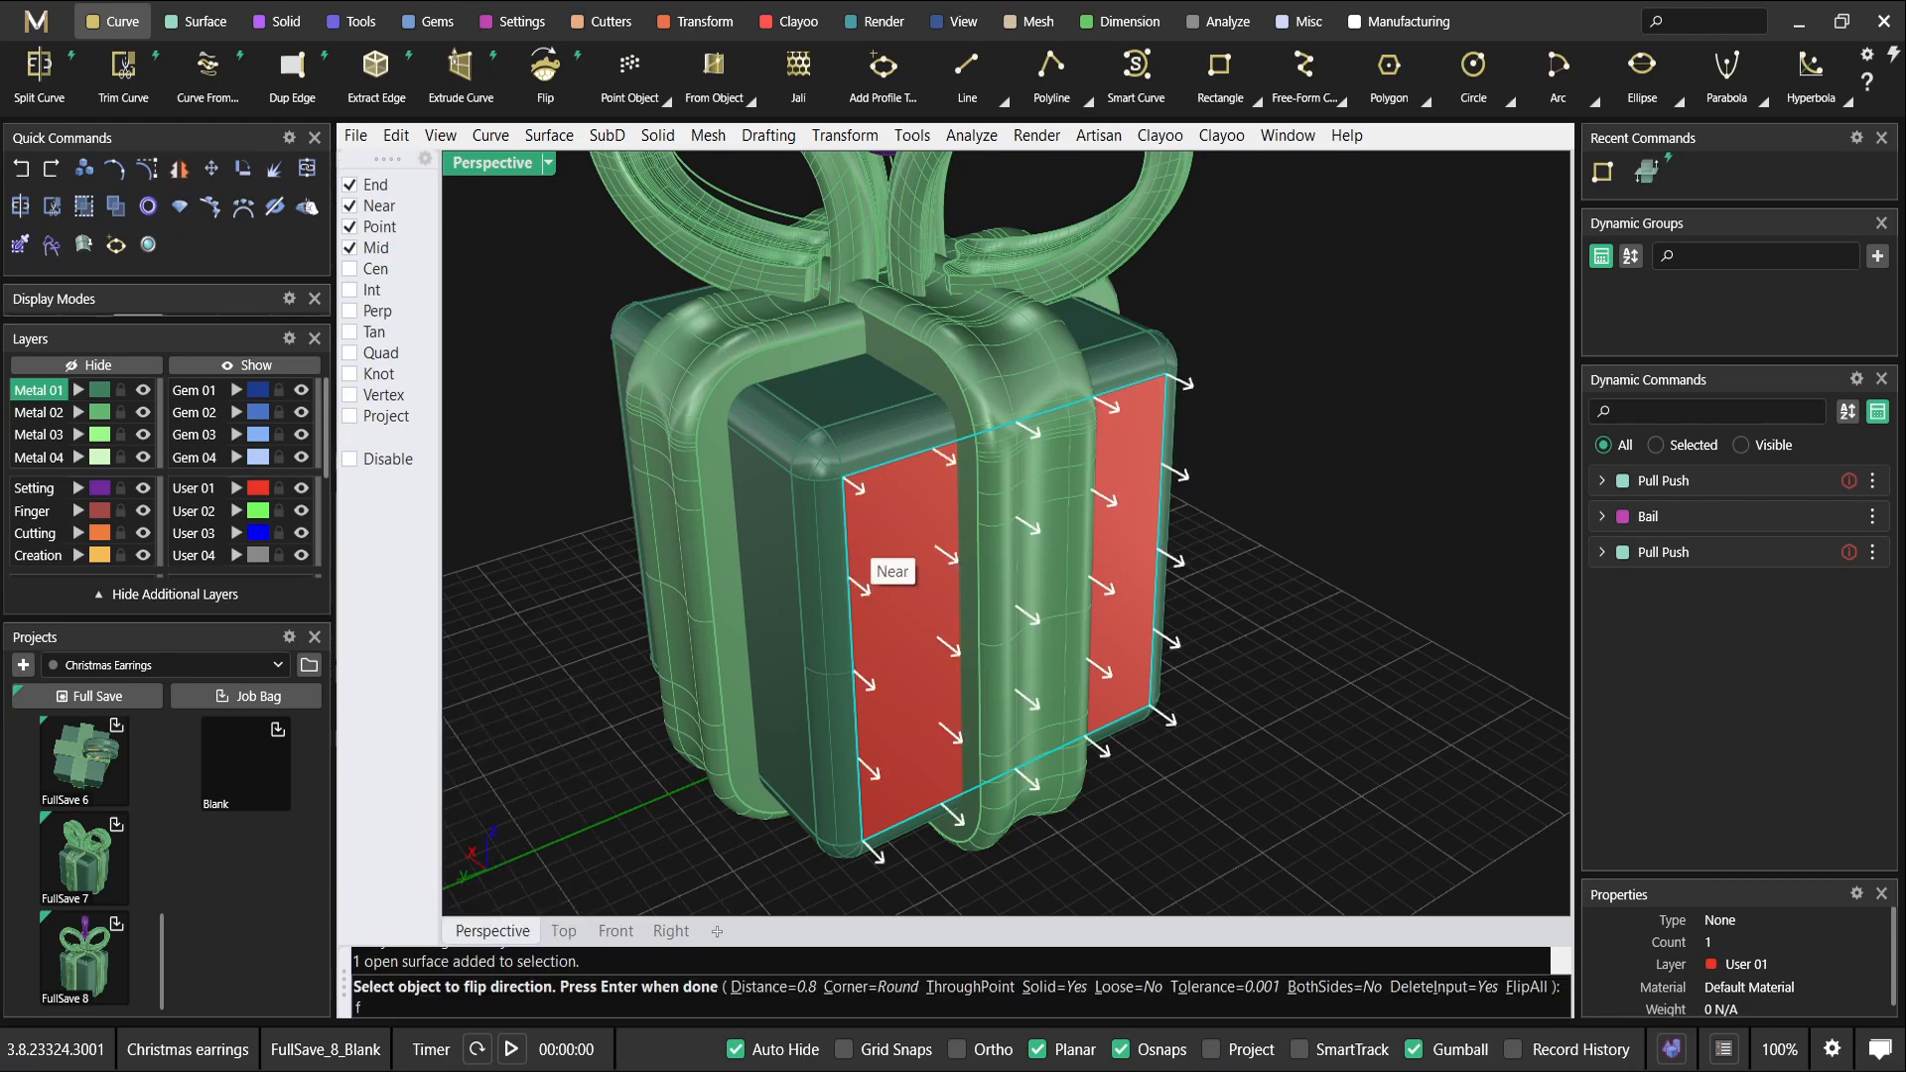
key(Return)
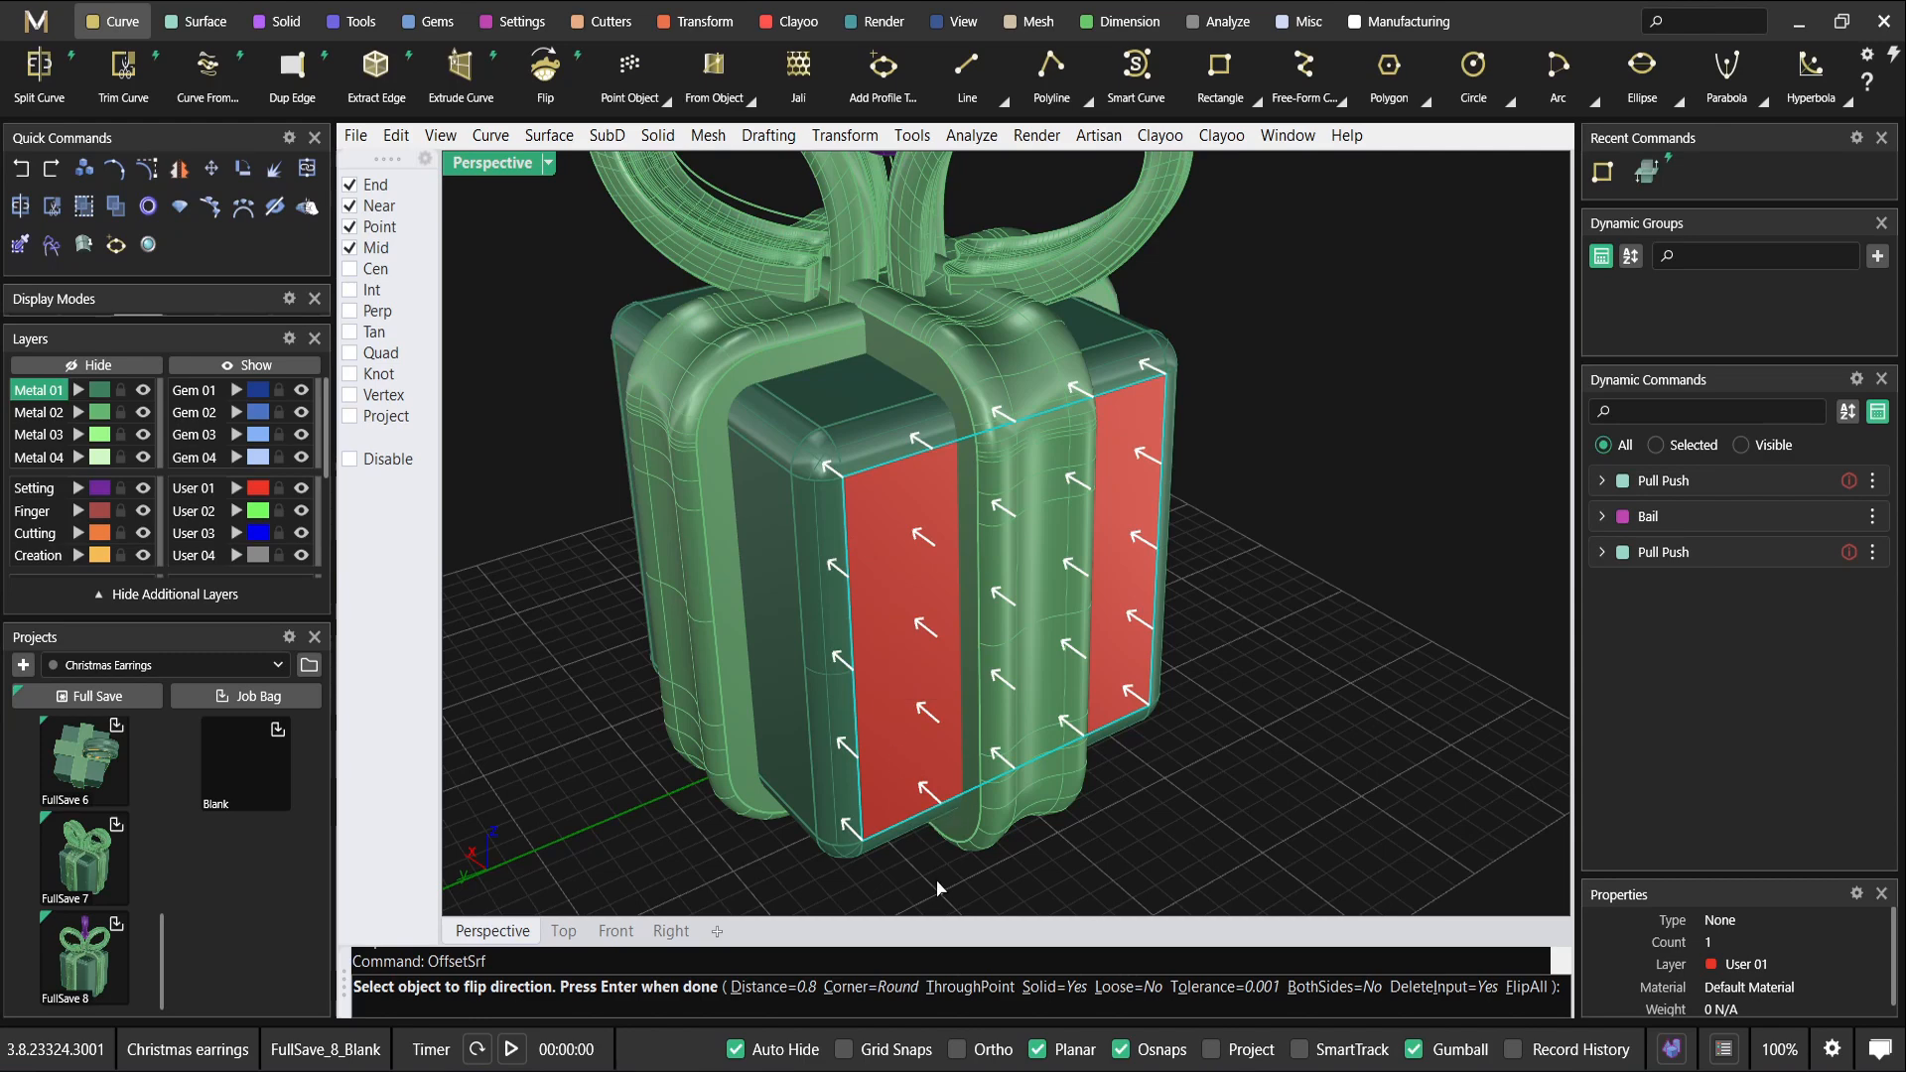
scroll(910, 549, up, 4)
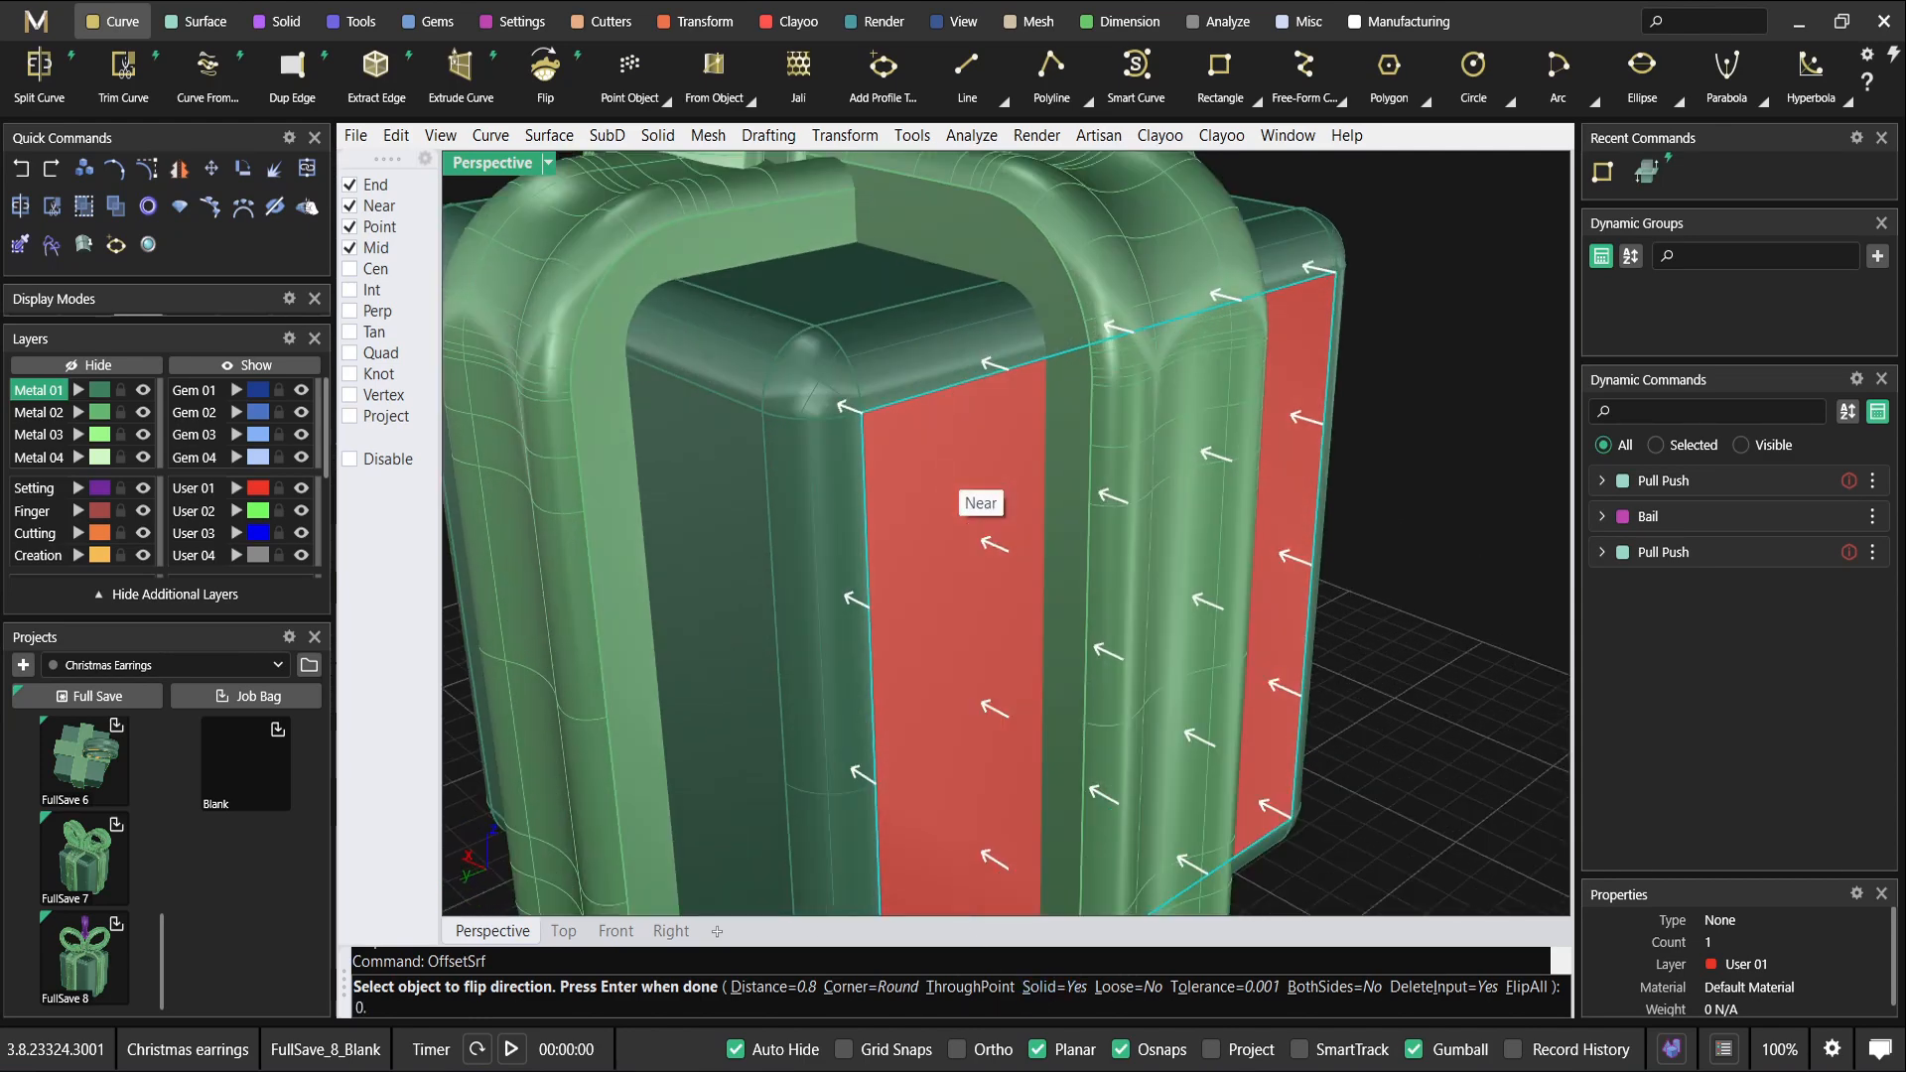
text(0.45)
key(Return)
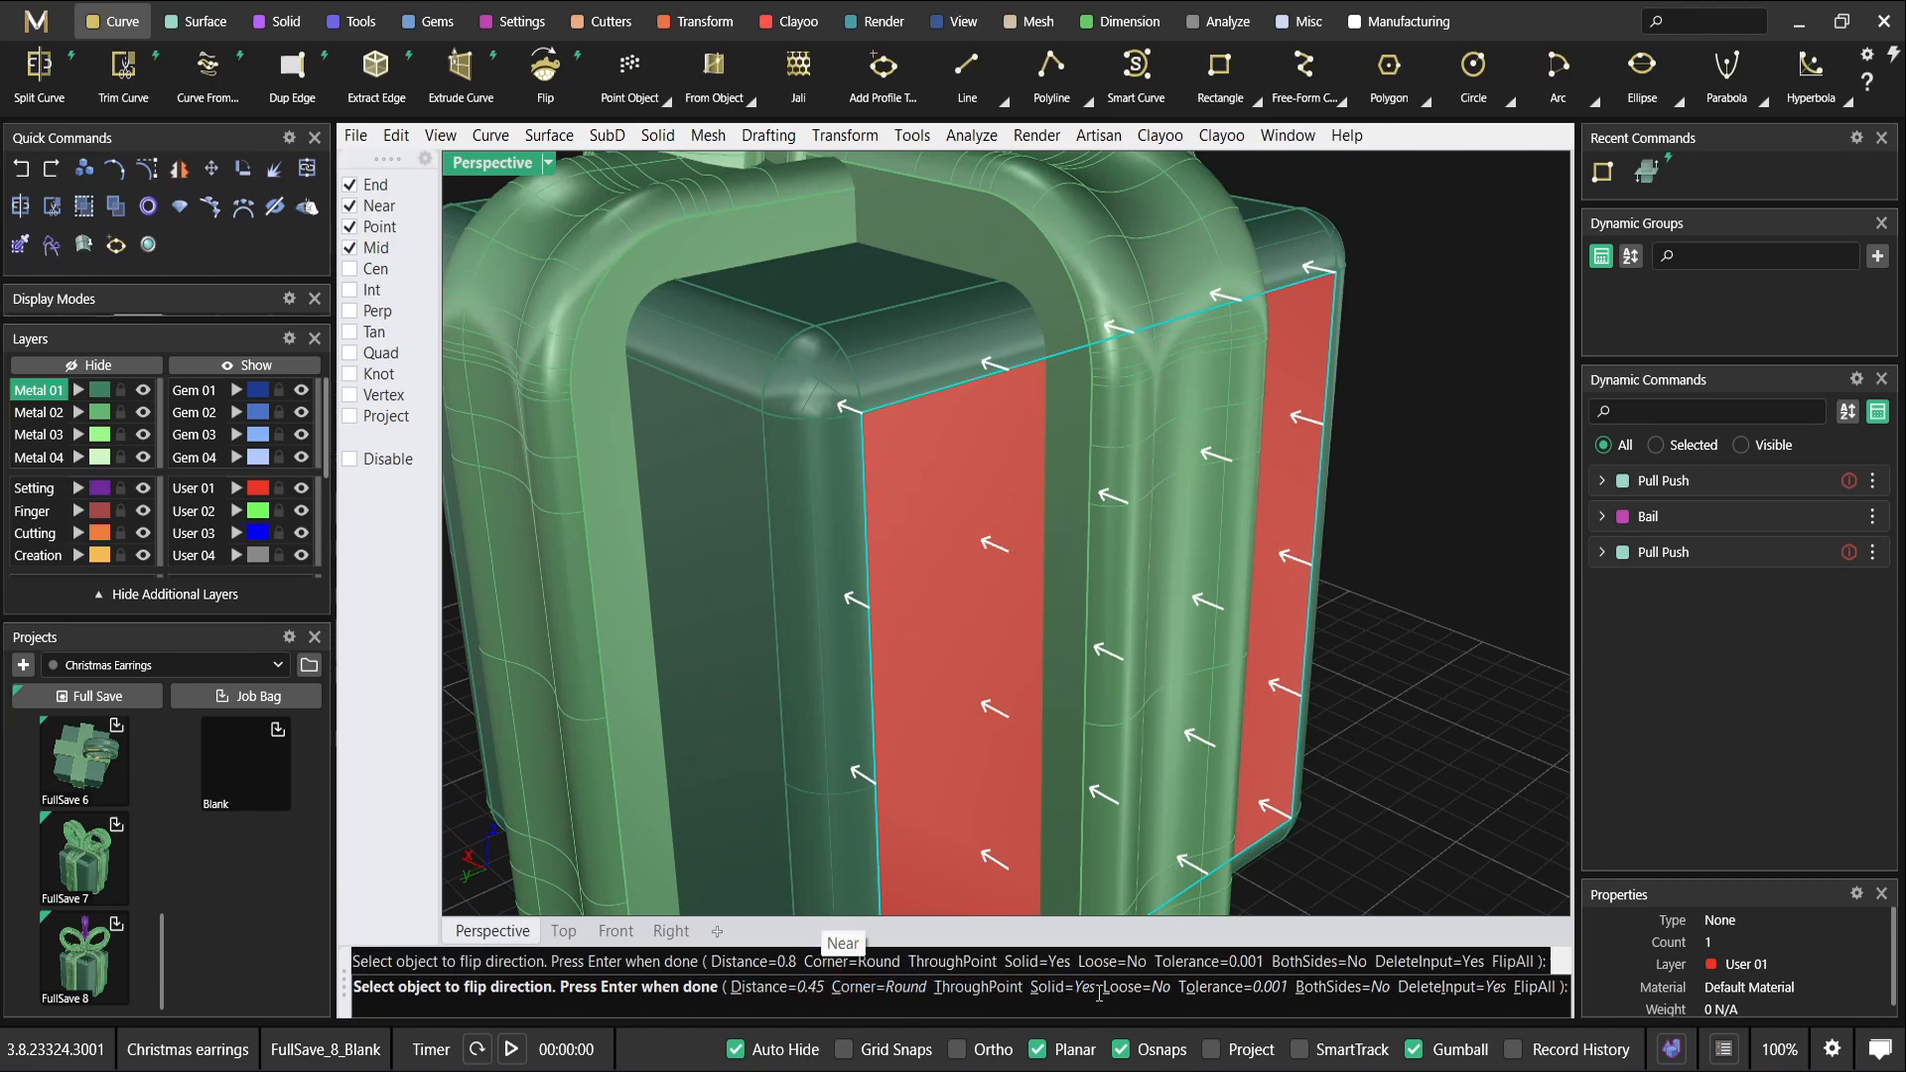
key(Return)
Explode the offset solid and delete its outer face to open up a recess in the box's front.
right_drag(1016, 514, 792, 432)
click(782, 405)
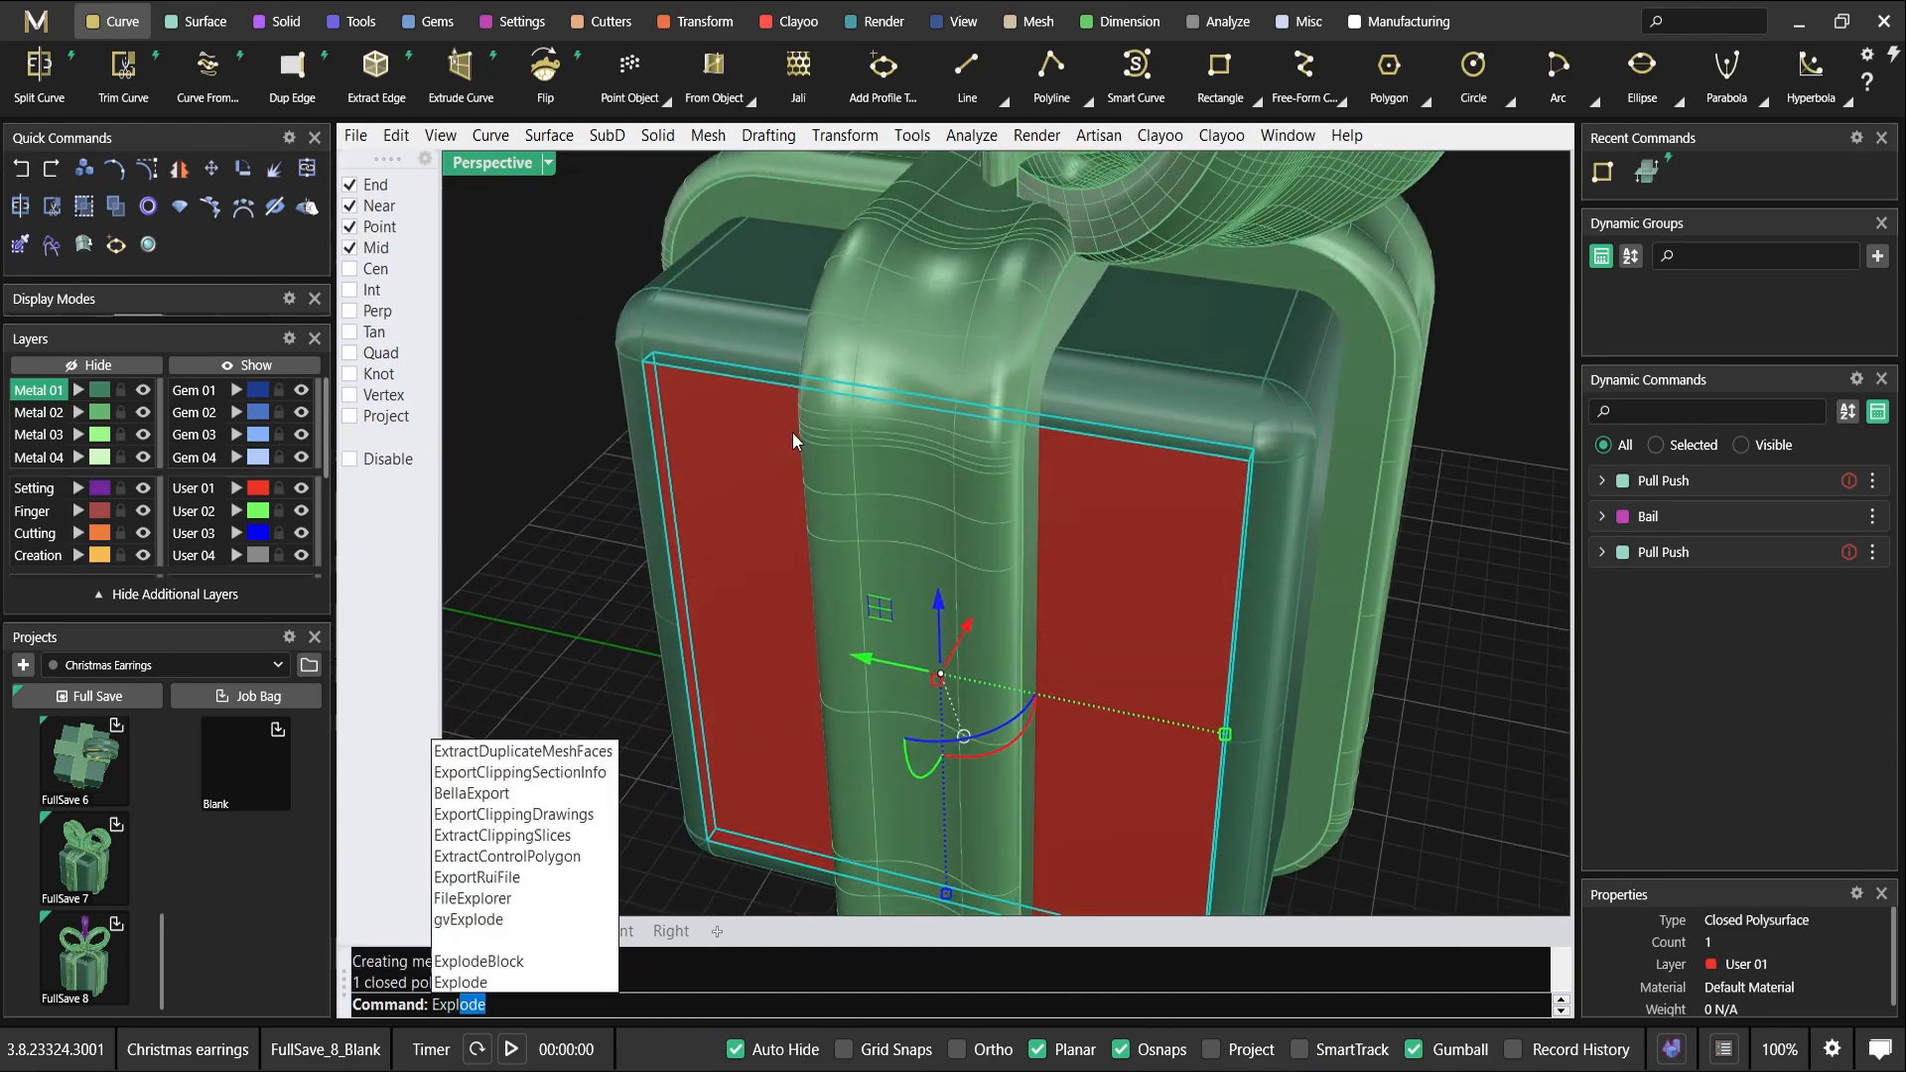
key(Return)
click(721, 474)
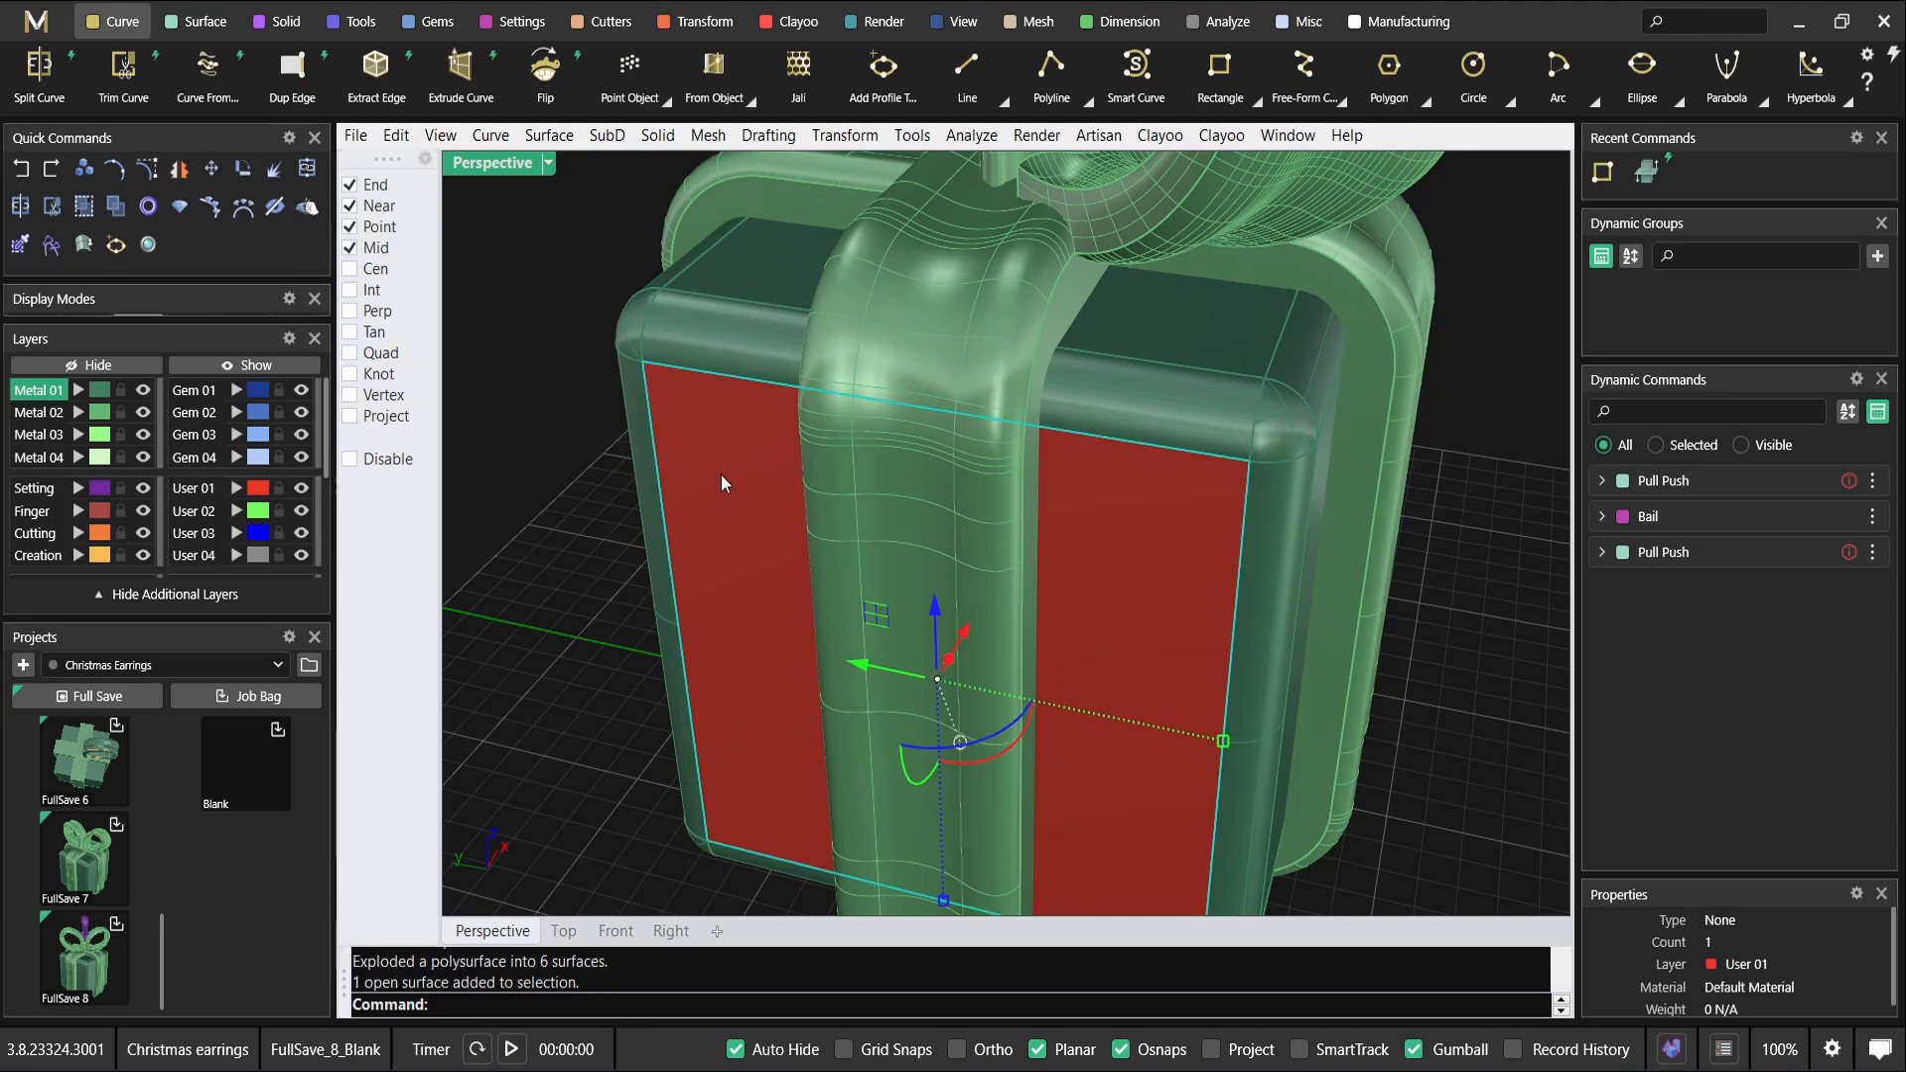
key(Delete)
click(721, 475)
right_drag(721, 475, 893, 430)
key(Escape)
click(902, 407)
right_drag(874, 364, 1076, 476)
key(Delete)
Start Gem Placer on the recessed red surface and turn on the Flip option.
scroll(1031, 491, up, 5)
scroll(1046, 456, down, 5)
scroll(1076, 477, down, 4)
right_drag(1307, 373, 997, 441)
scroll(1001, 476, up, 6)
click(997, 443)
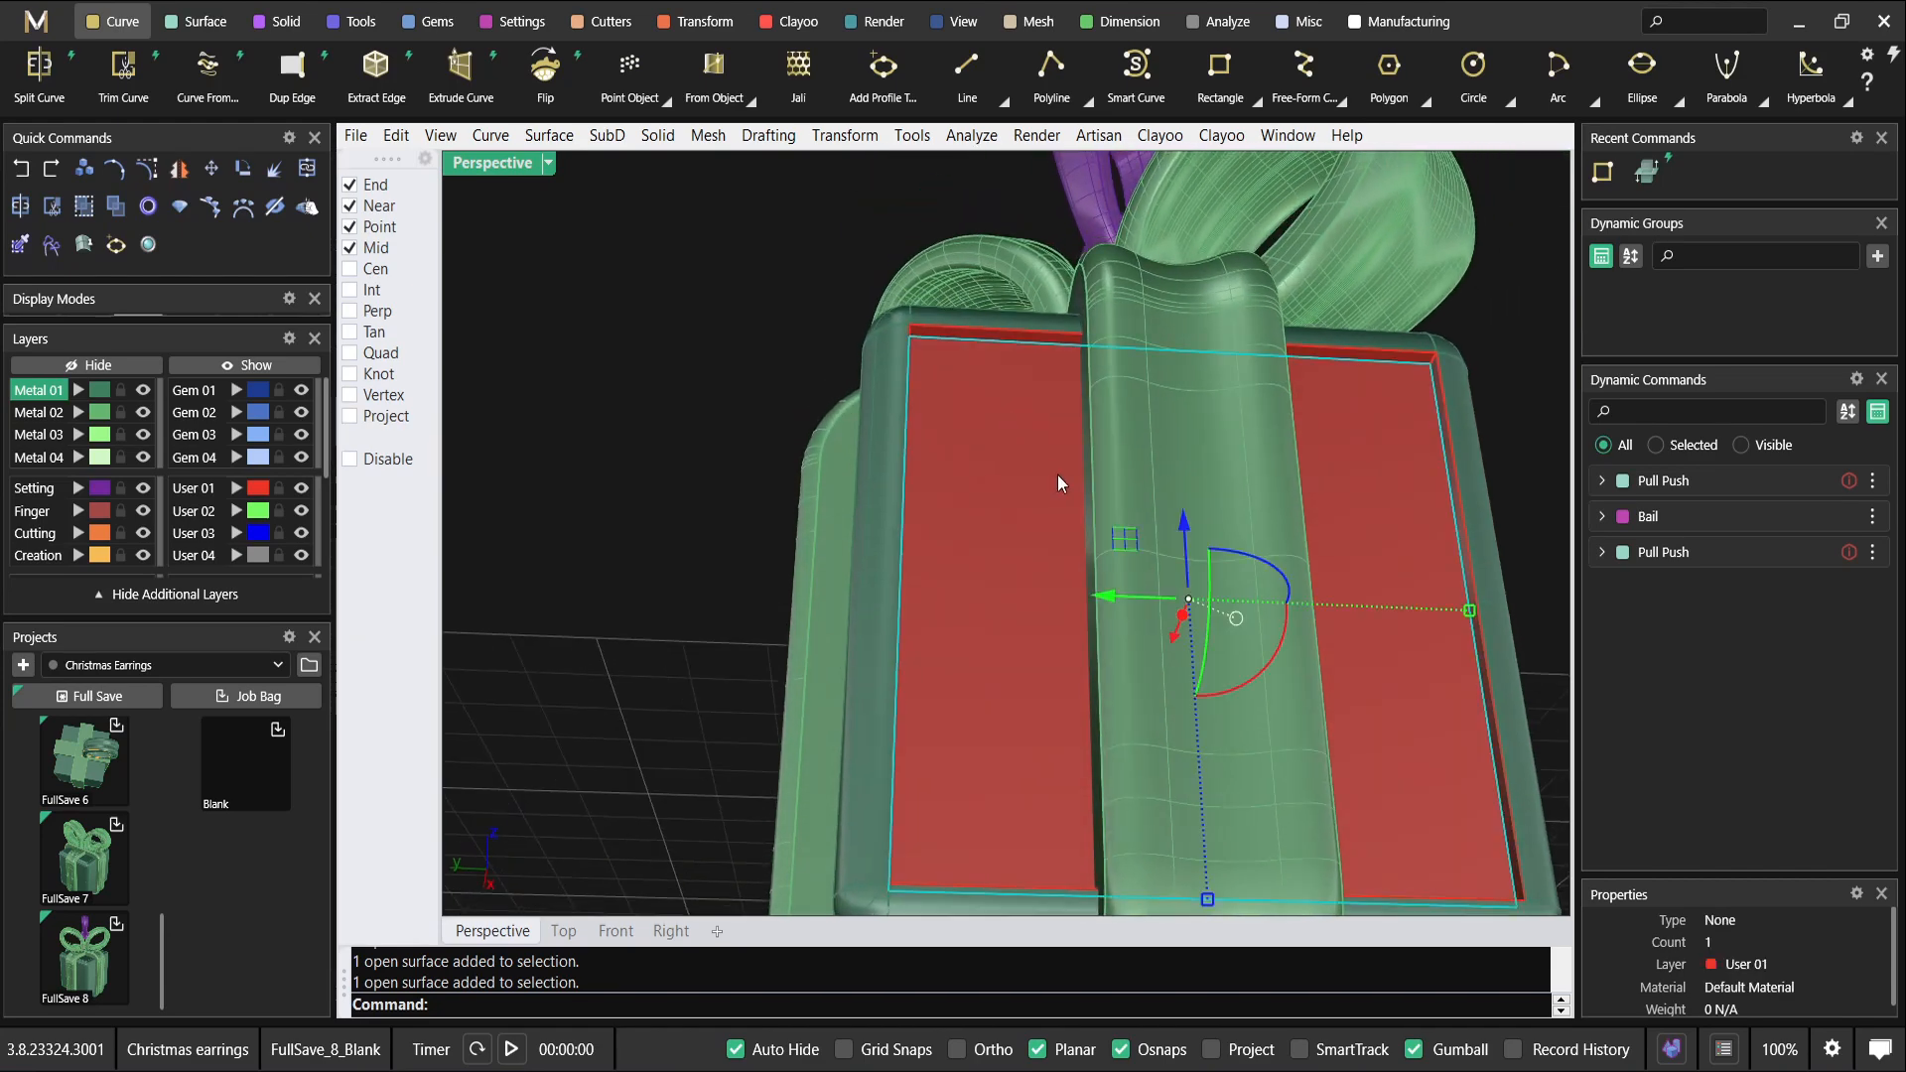
scroll(1056, 475, down, 3)
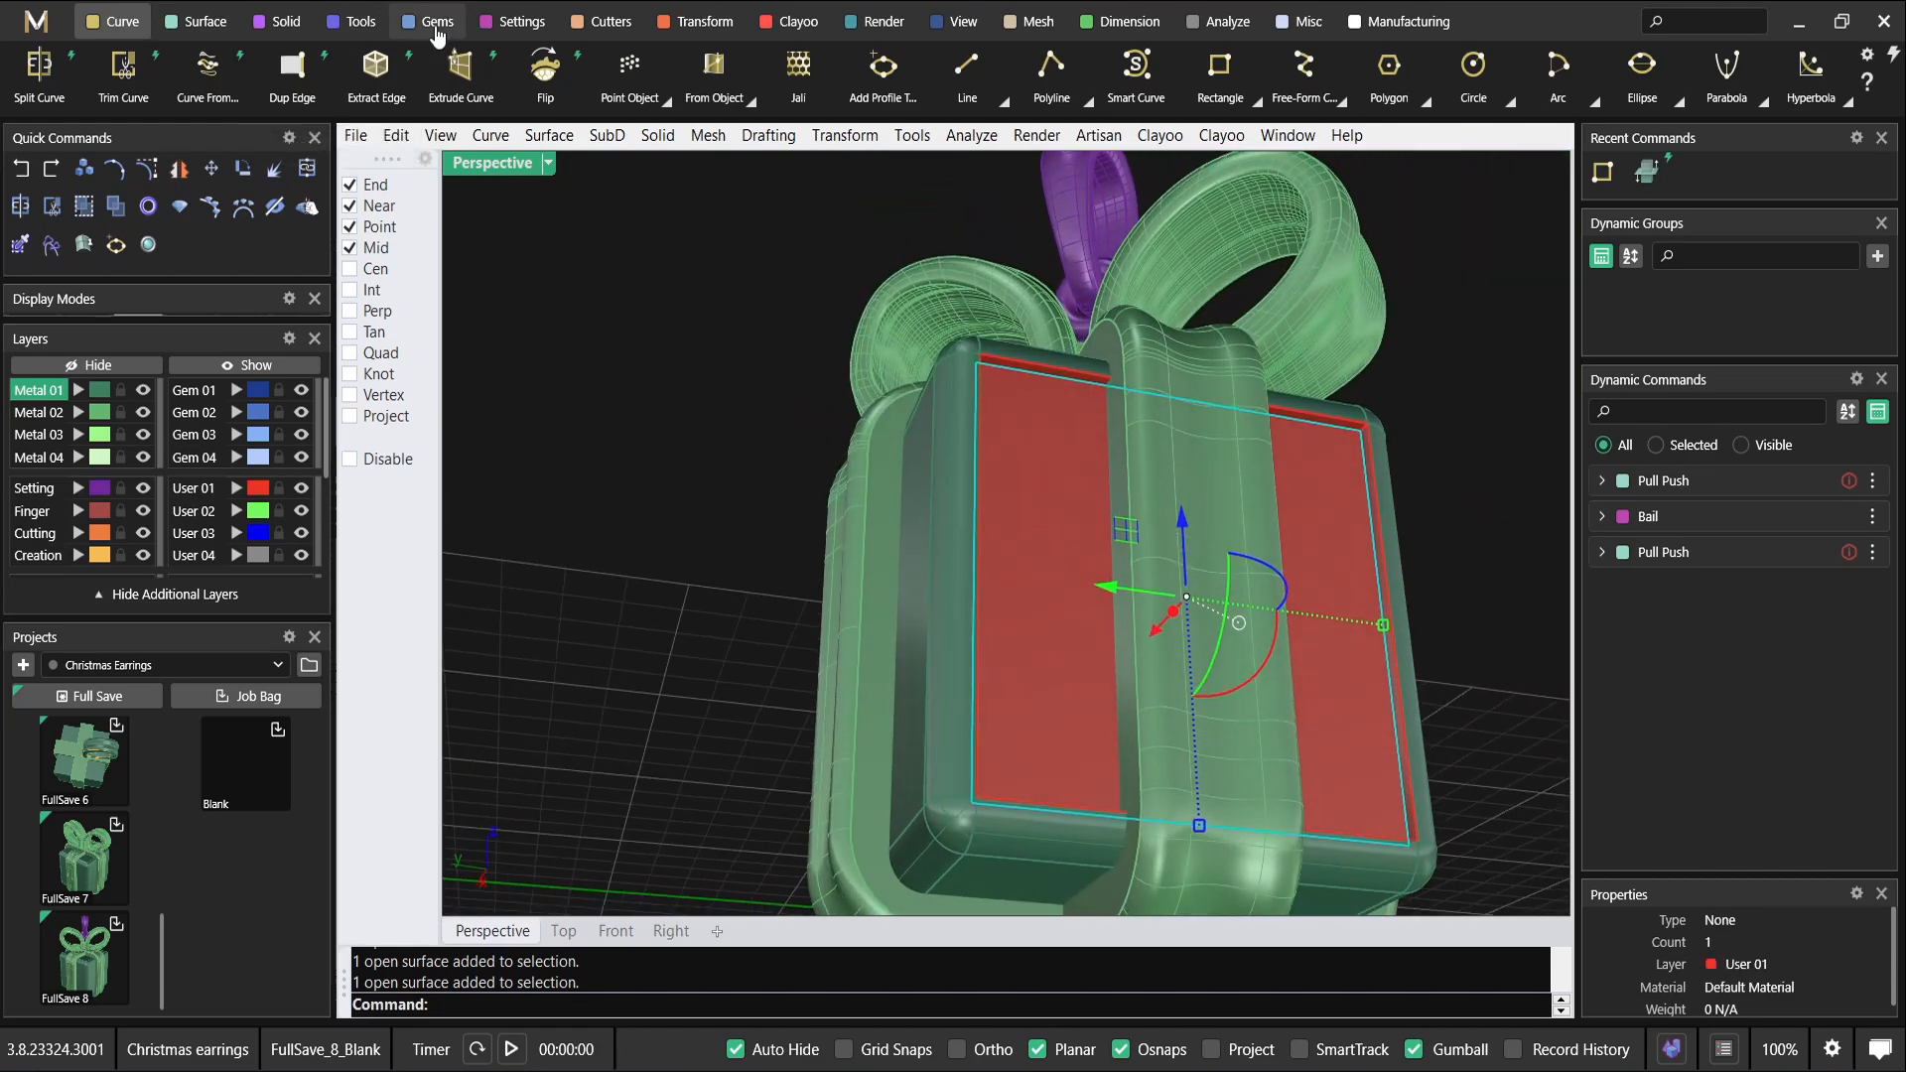
click(437, 30)
click(1304, 72)
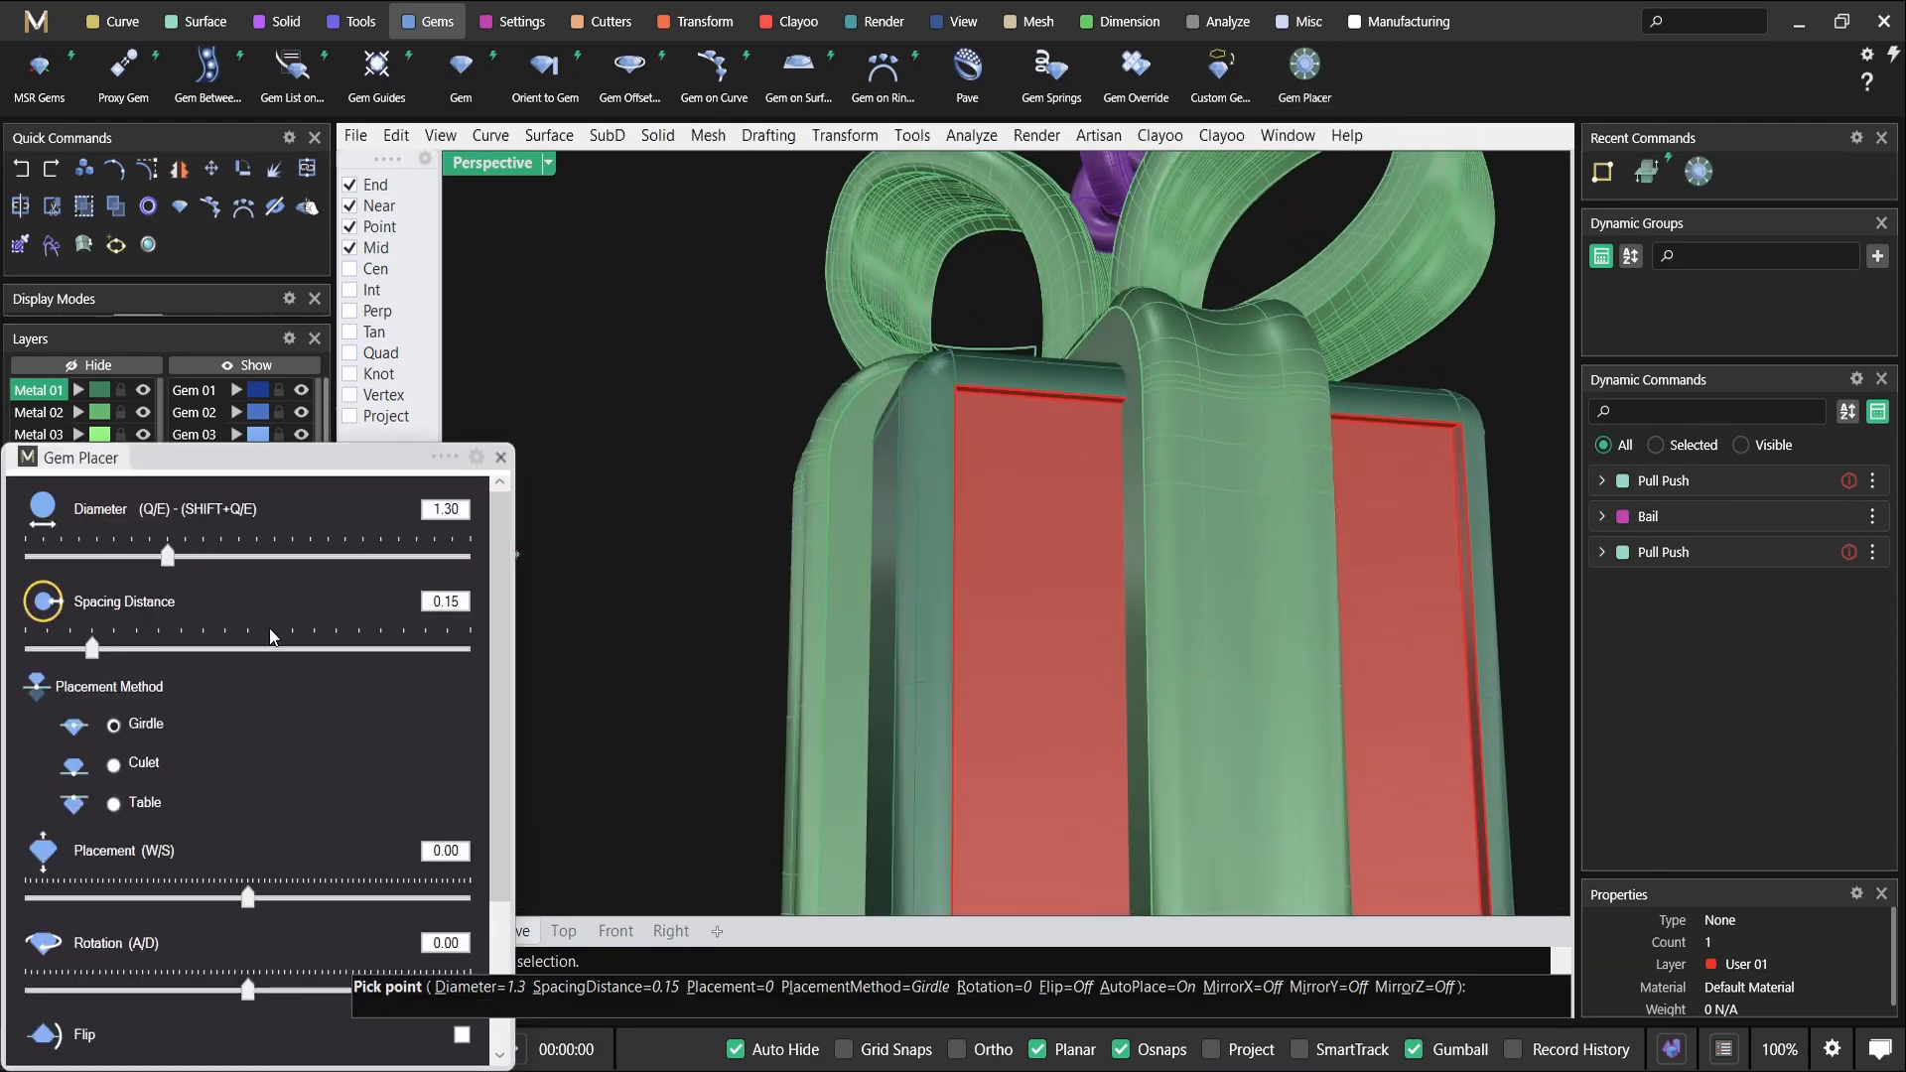
drag(277, 462, 308, 189)
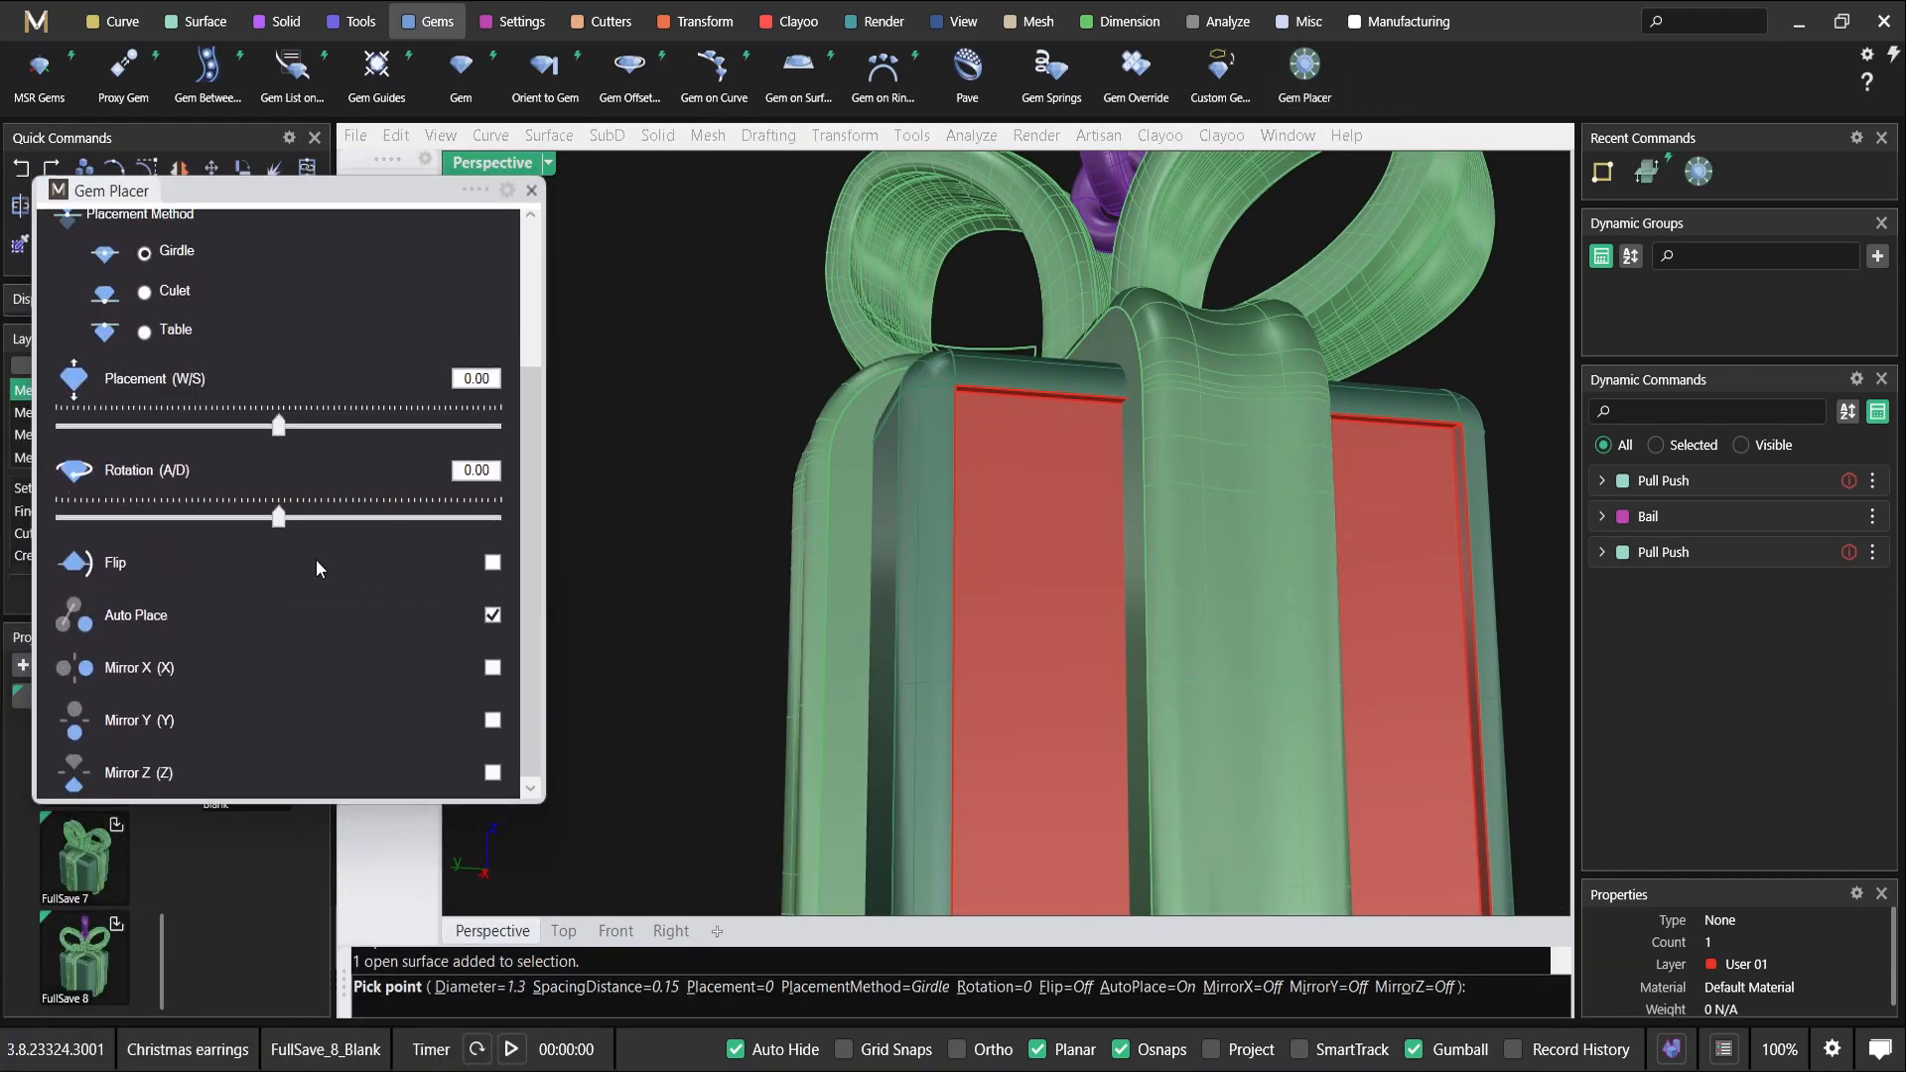
click(492, 563)
Turn off the object snaps and place a 1.7 mm gem in the recess's upper corner beside the vertical ribbon.
scroll(907, 543, up, 5)
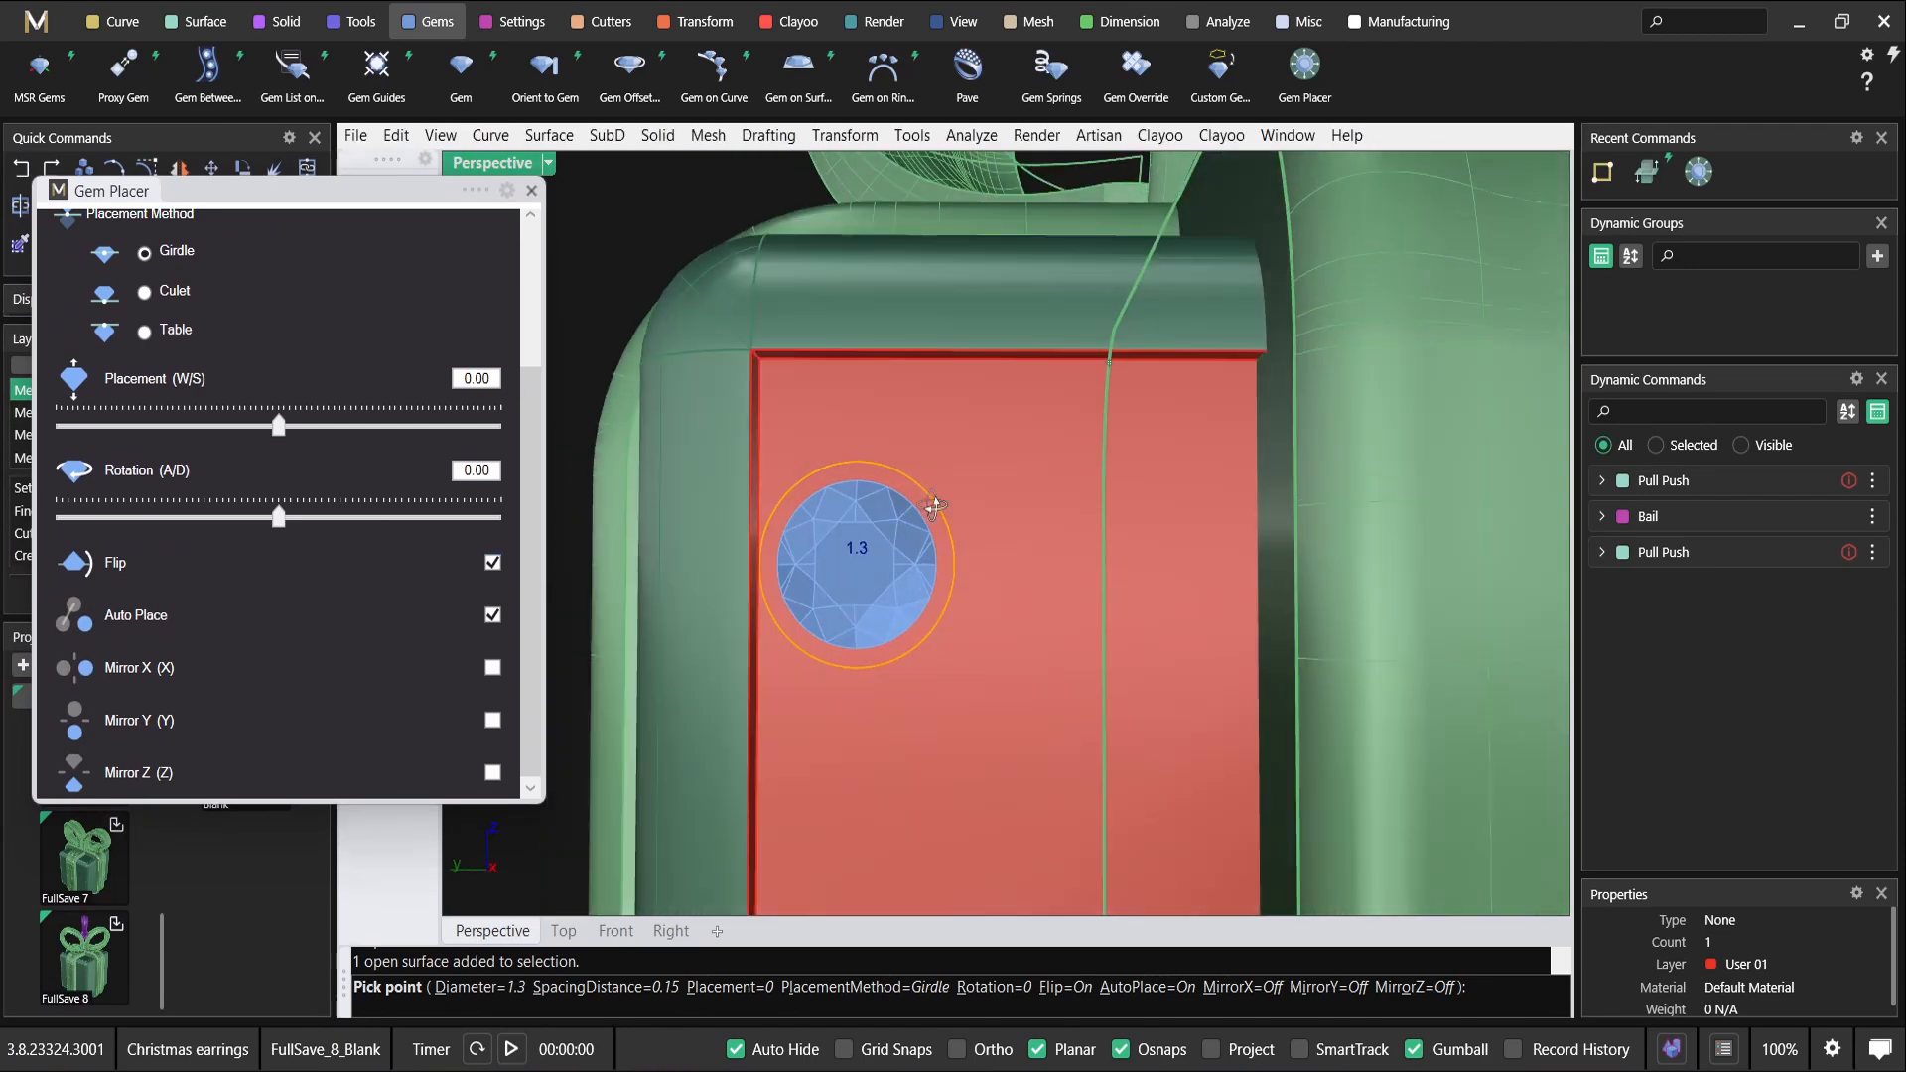
right_drag(907, 543, 923, 568)
drag(417, 191, 442, 419)
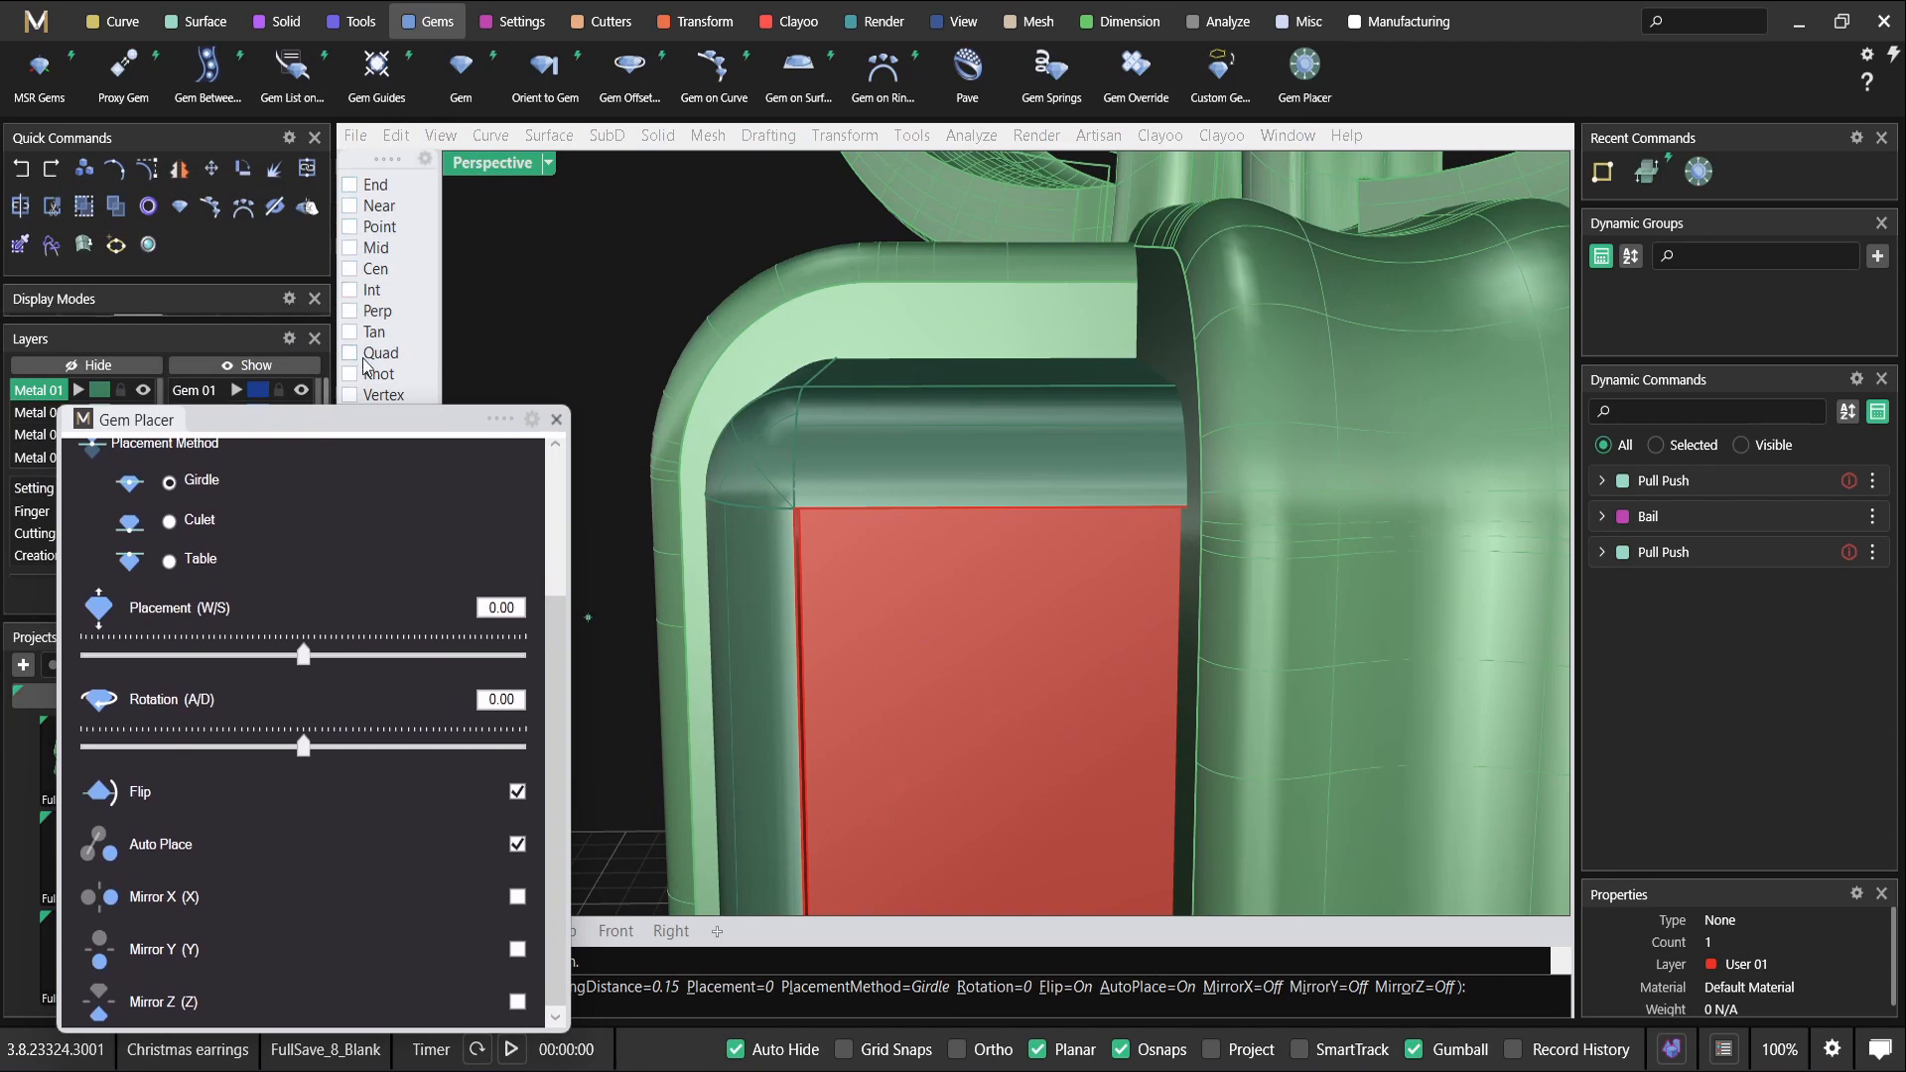
drag(395, 418, 381, 224)
right_drag(871, 606, 861, 578)
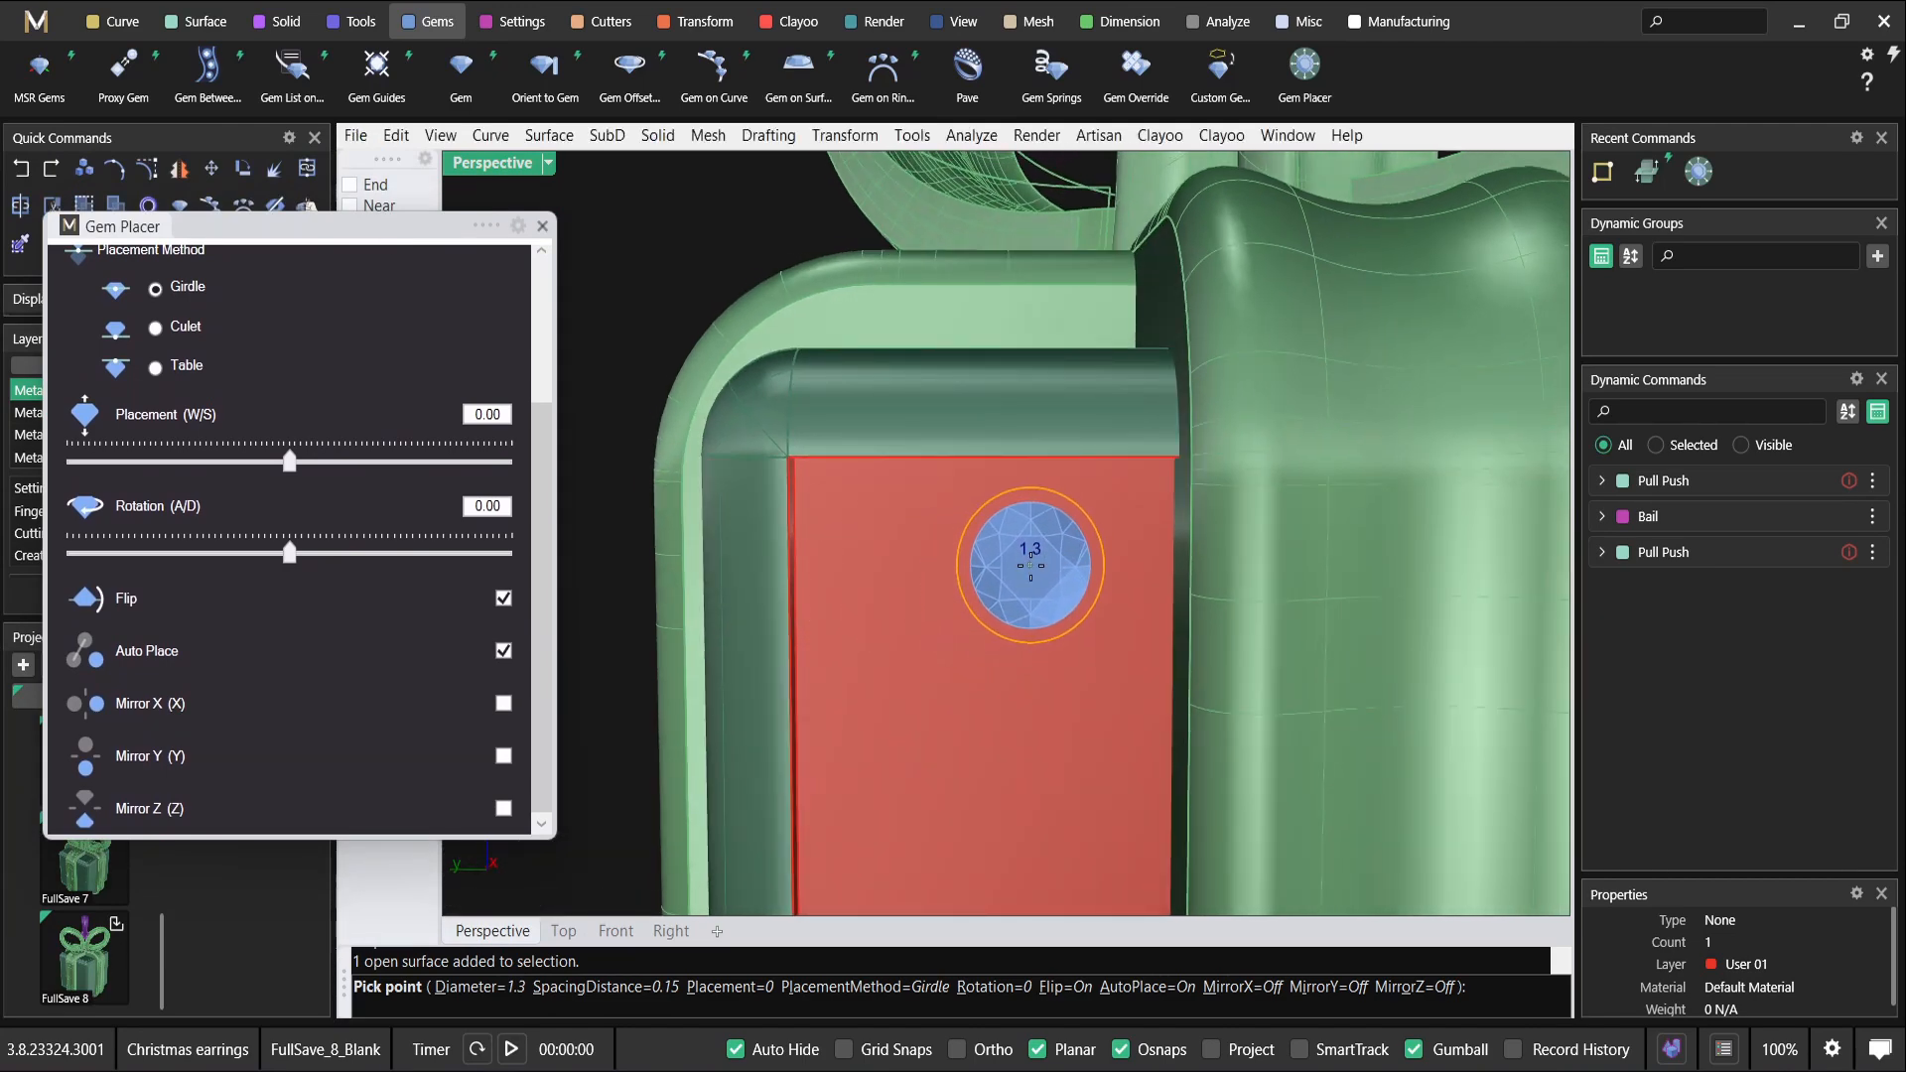
key(e)
key(e)
key(e)
key(e)
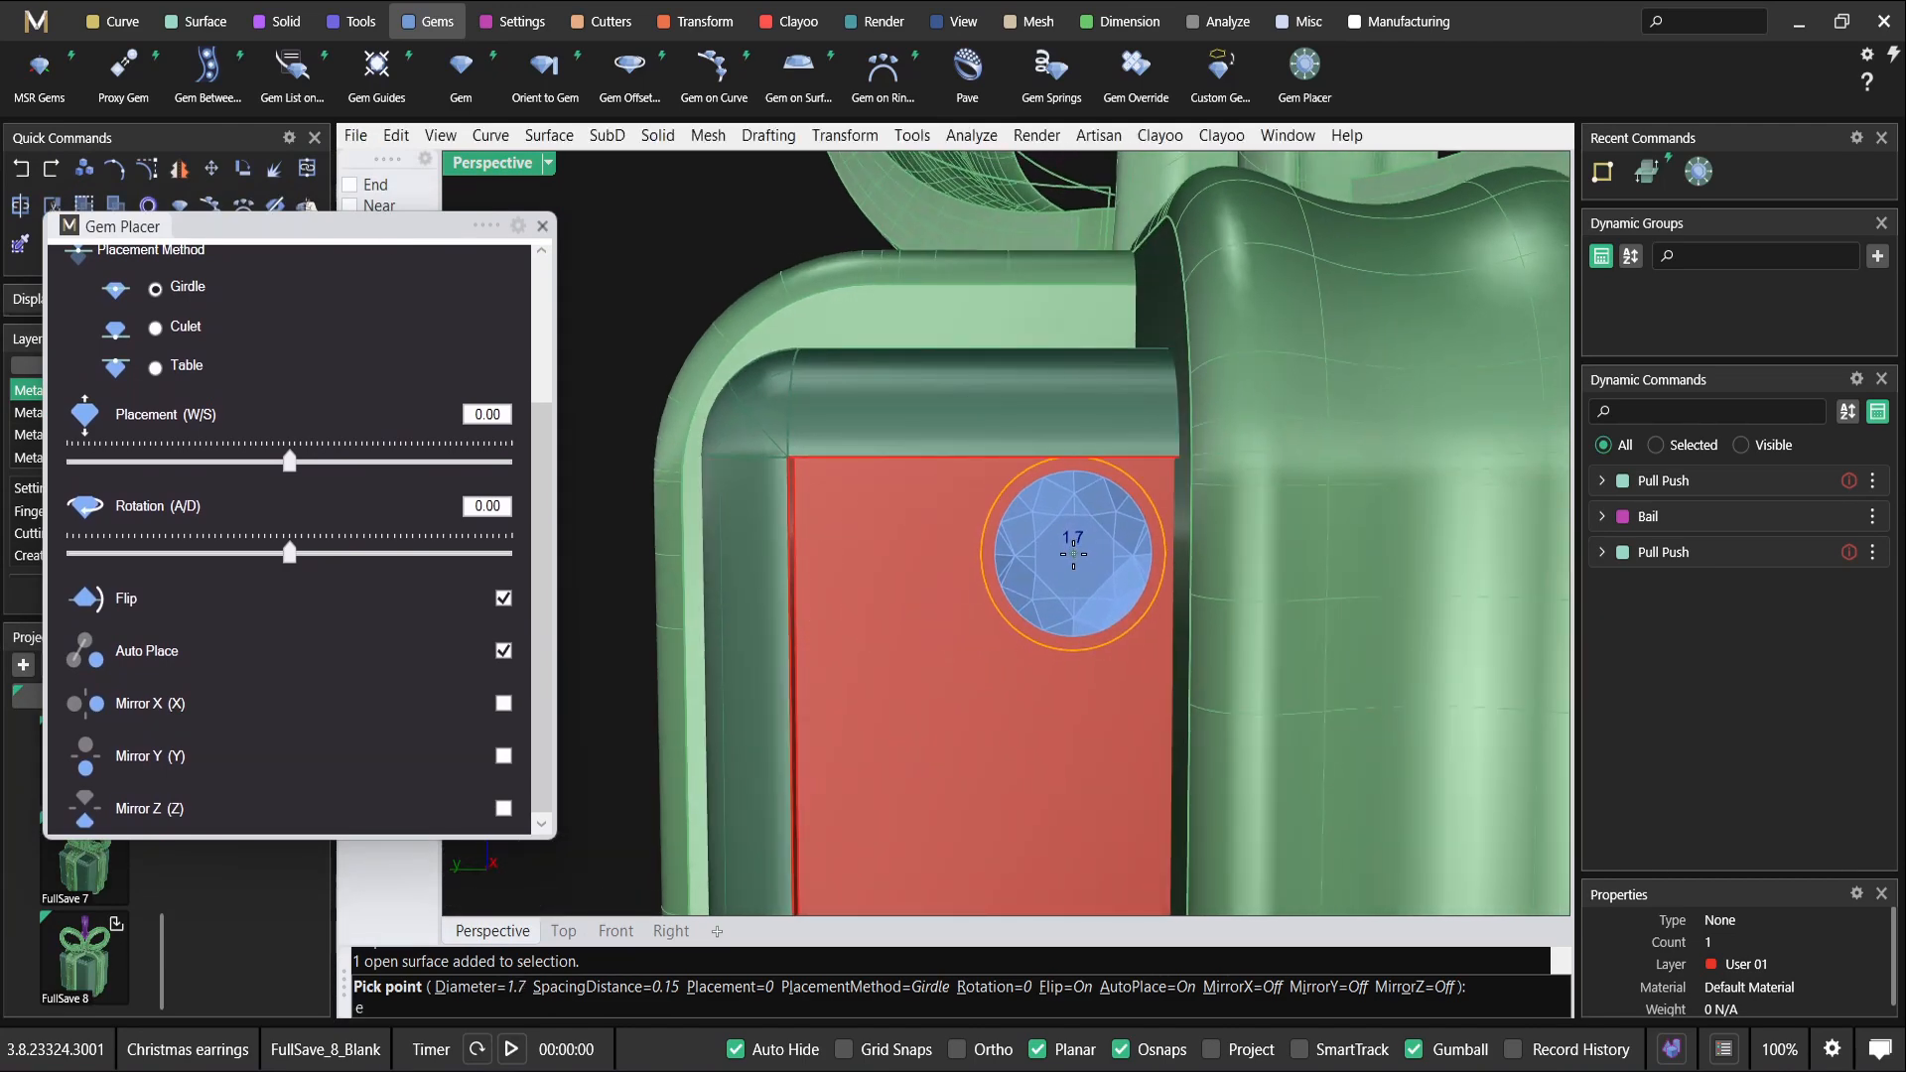
click(930, 632)
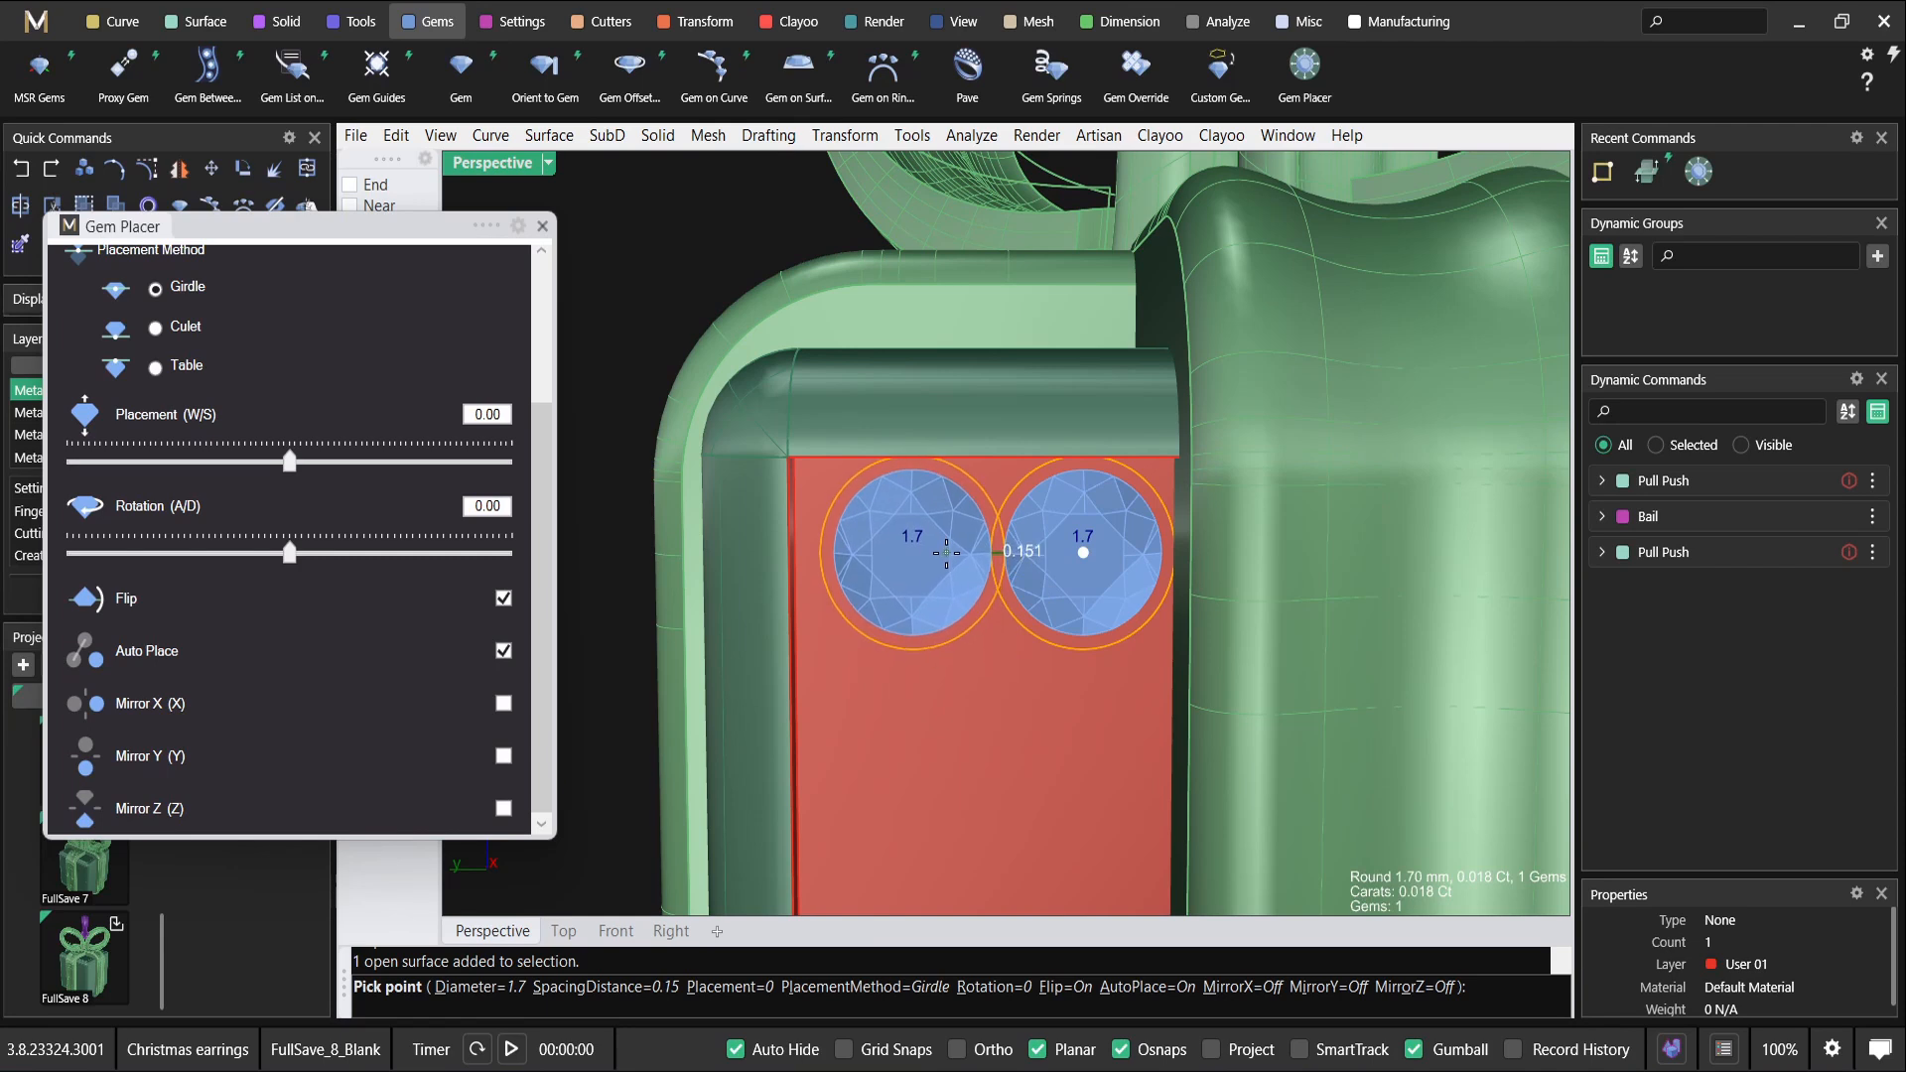
Place a second 1.7 mm gem beside the first along the recess's upper edge and finish the gem placement.
scroll(943, 554, down, 2)
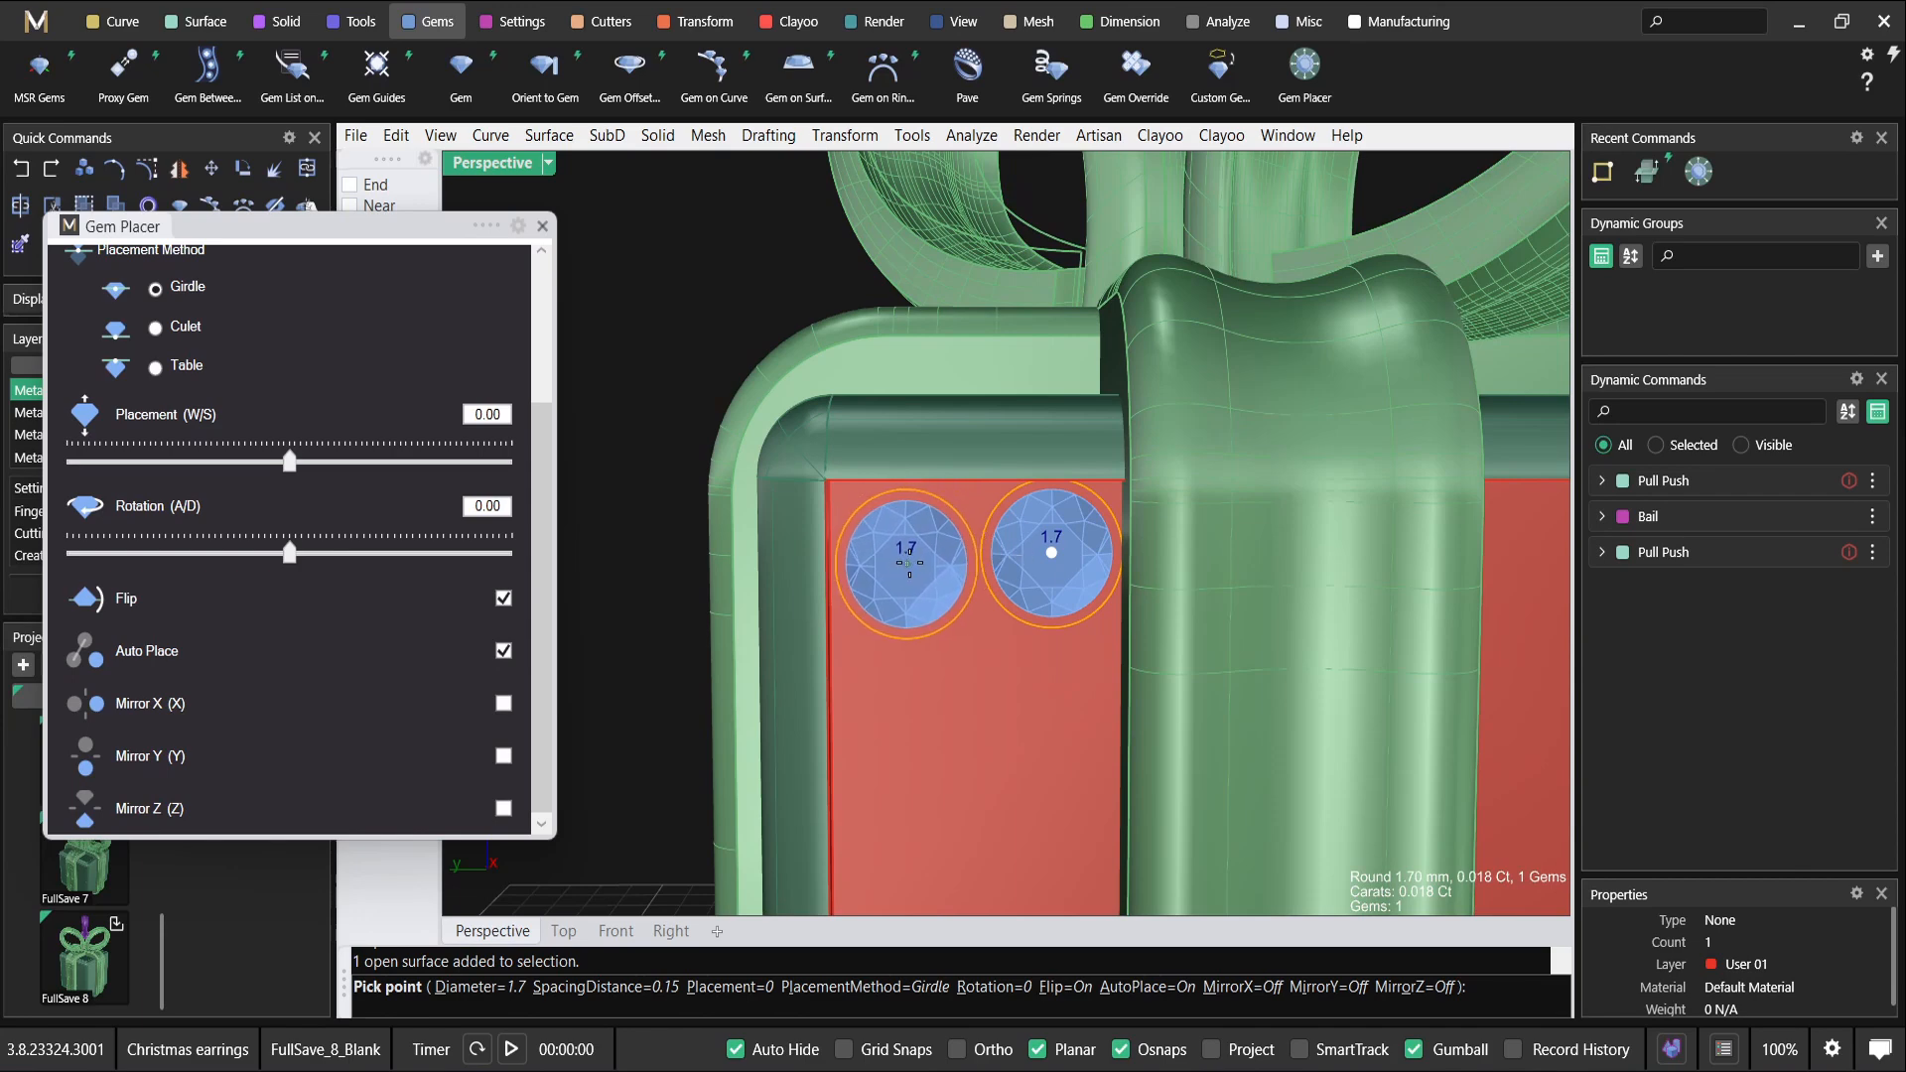
scroll(934, 555, up, 2)
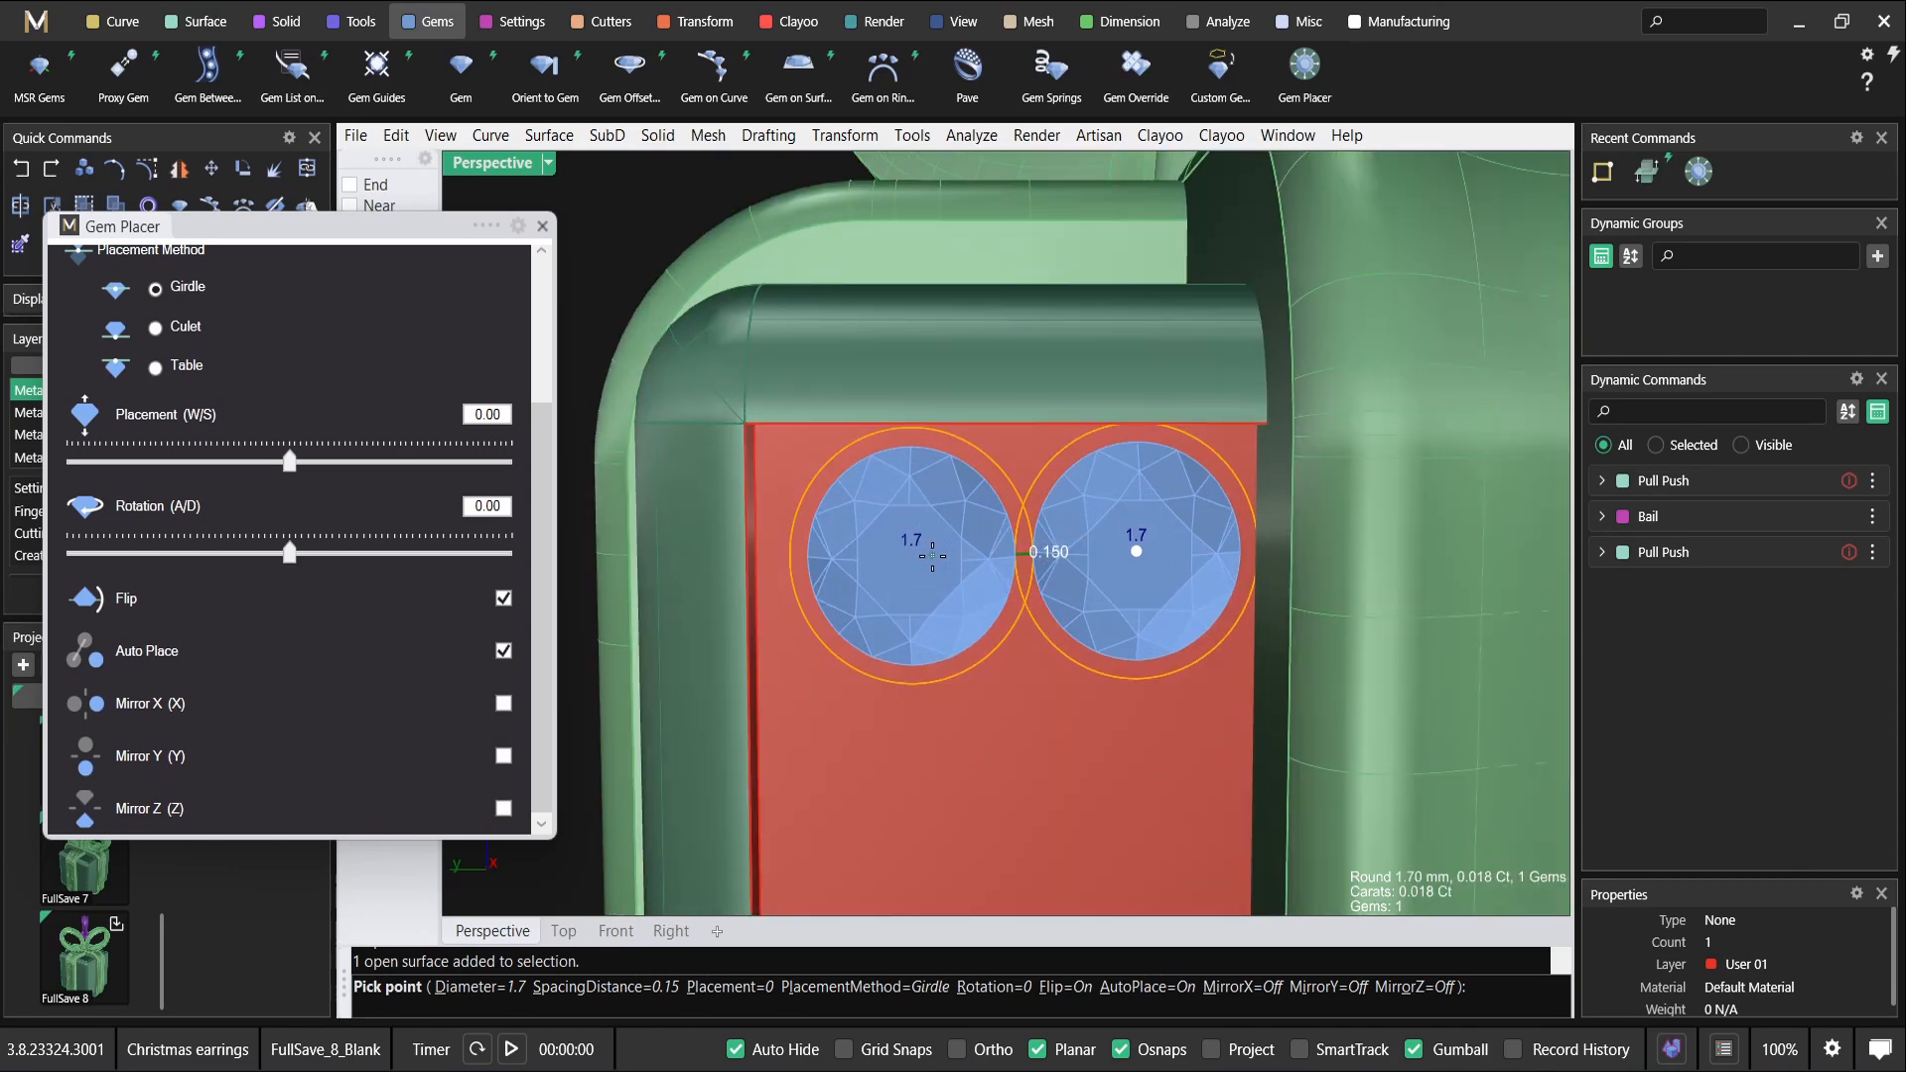
scroll(932, 556, down, 3)
shift+right_drag(932, 556, 999, 517)
scroll(1000, 514, up, 3)
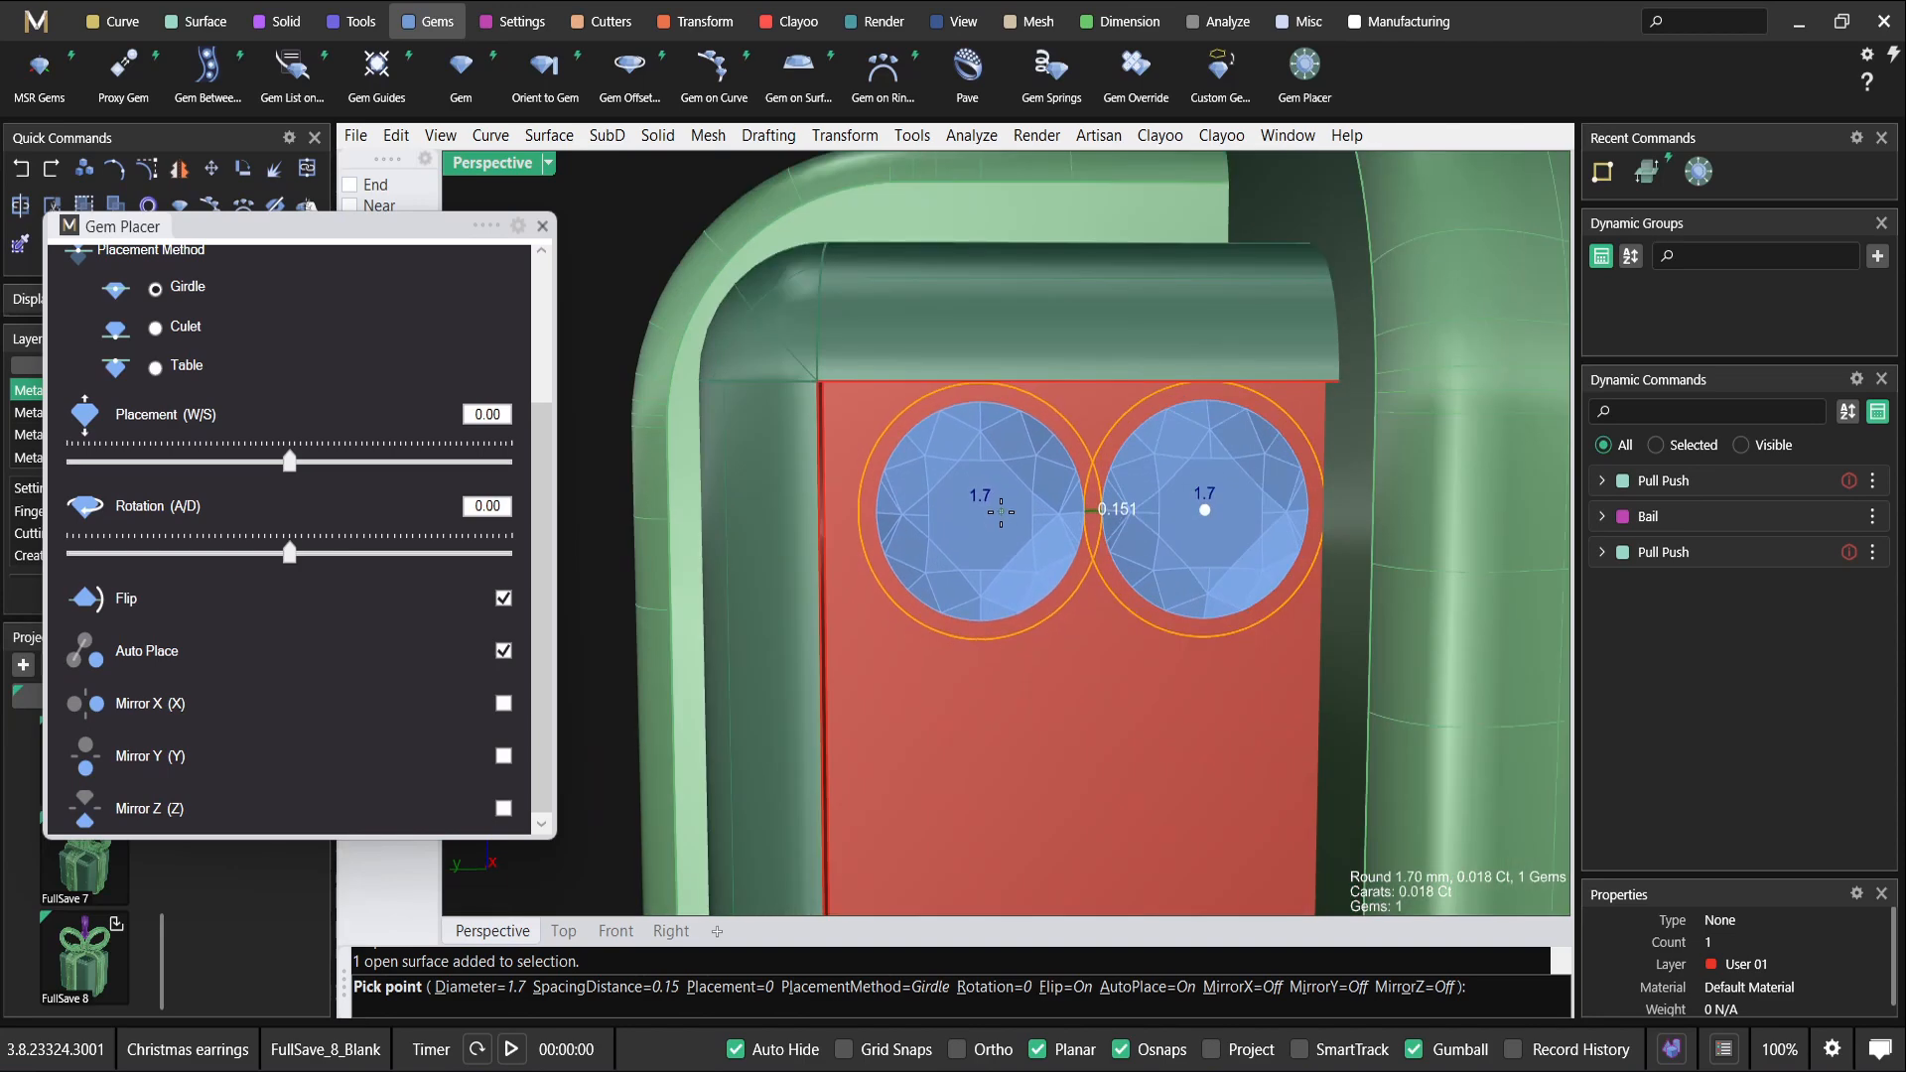
click(1001, 512)
right_click(1000, 512)
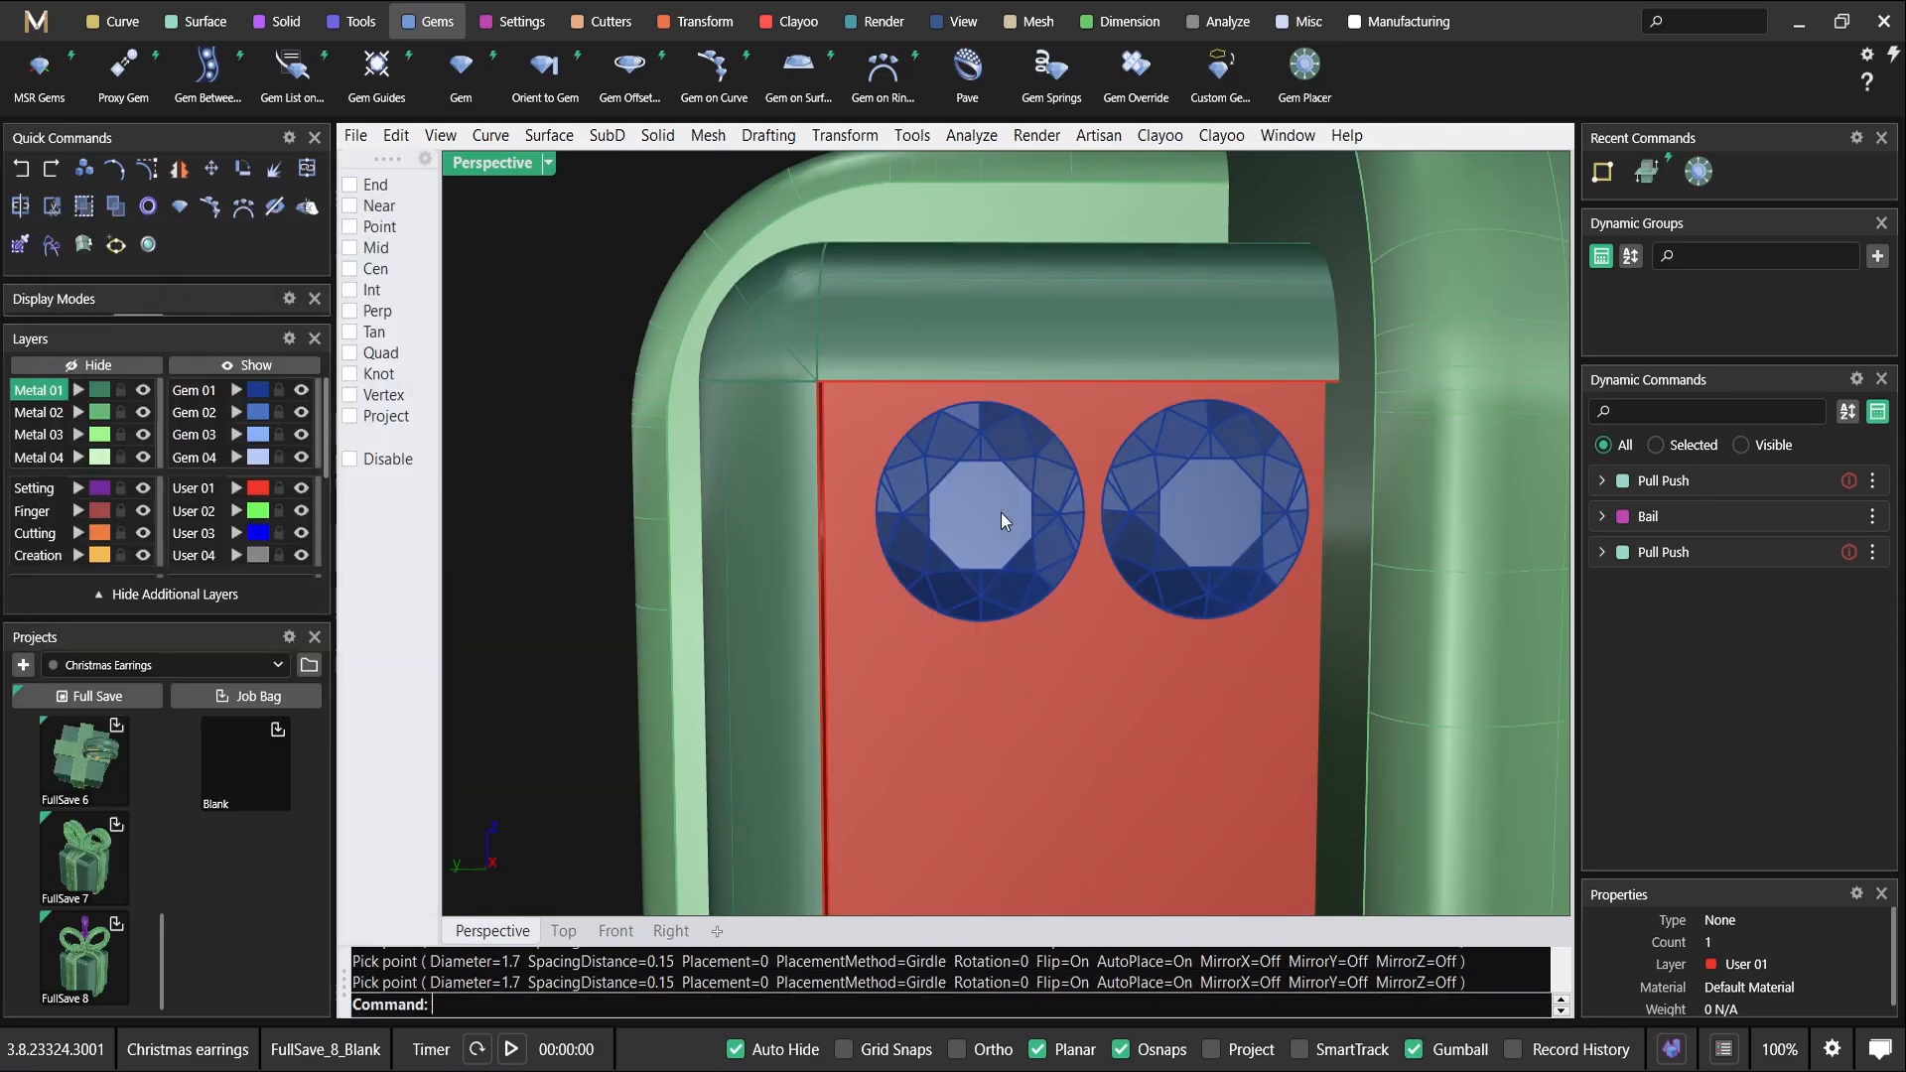
Scale the two gems up slightly in the Right view, using the ribbon-side edge as the base point.
double_click(471, 162)
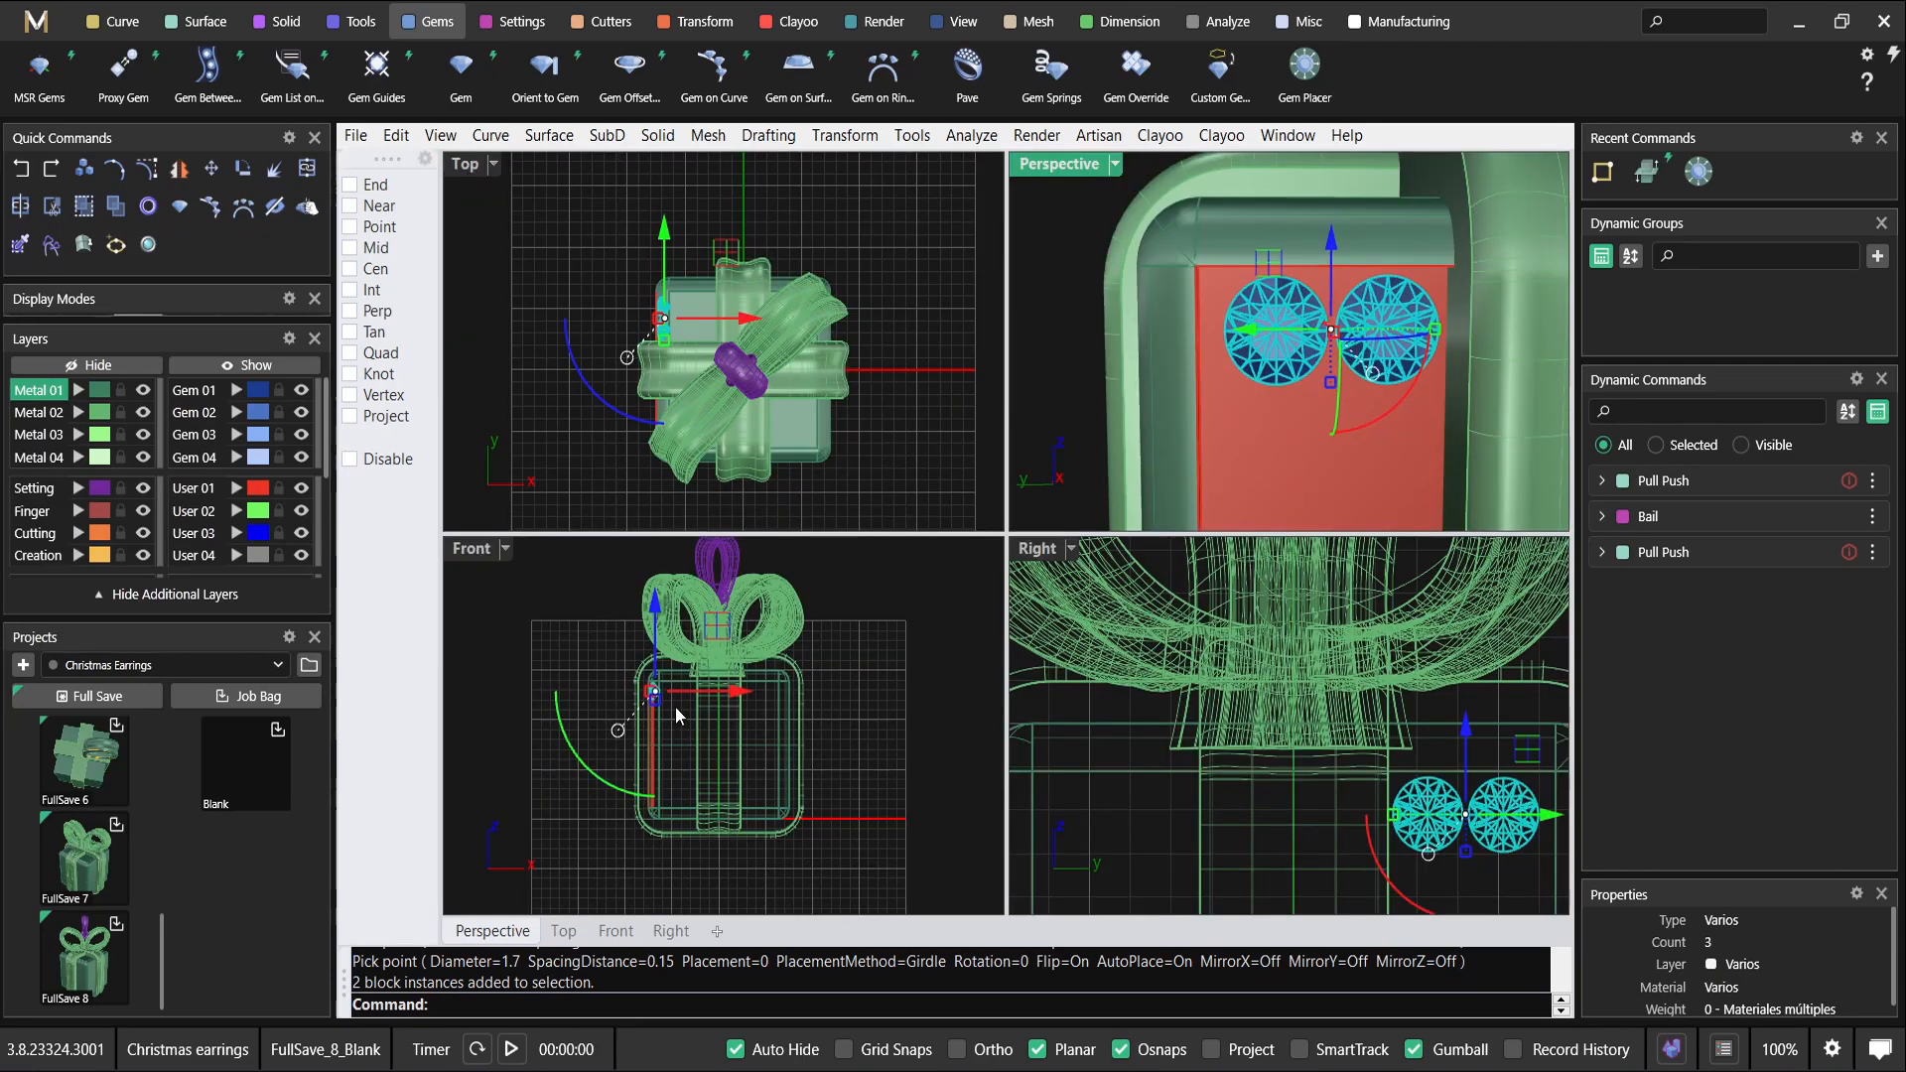
right_drag(1299, 719, 1225, 709)
double_click(1050, 552)
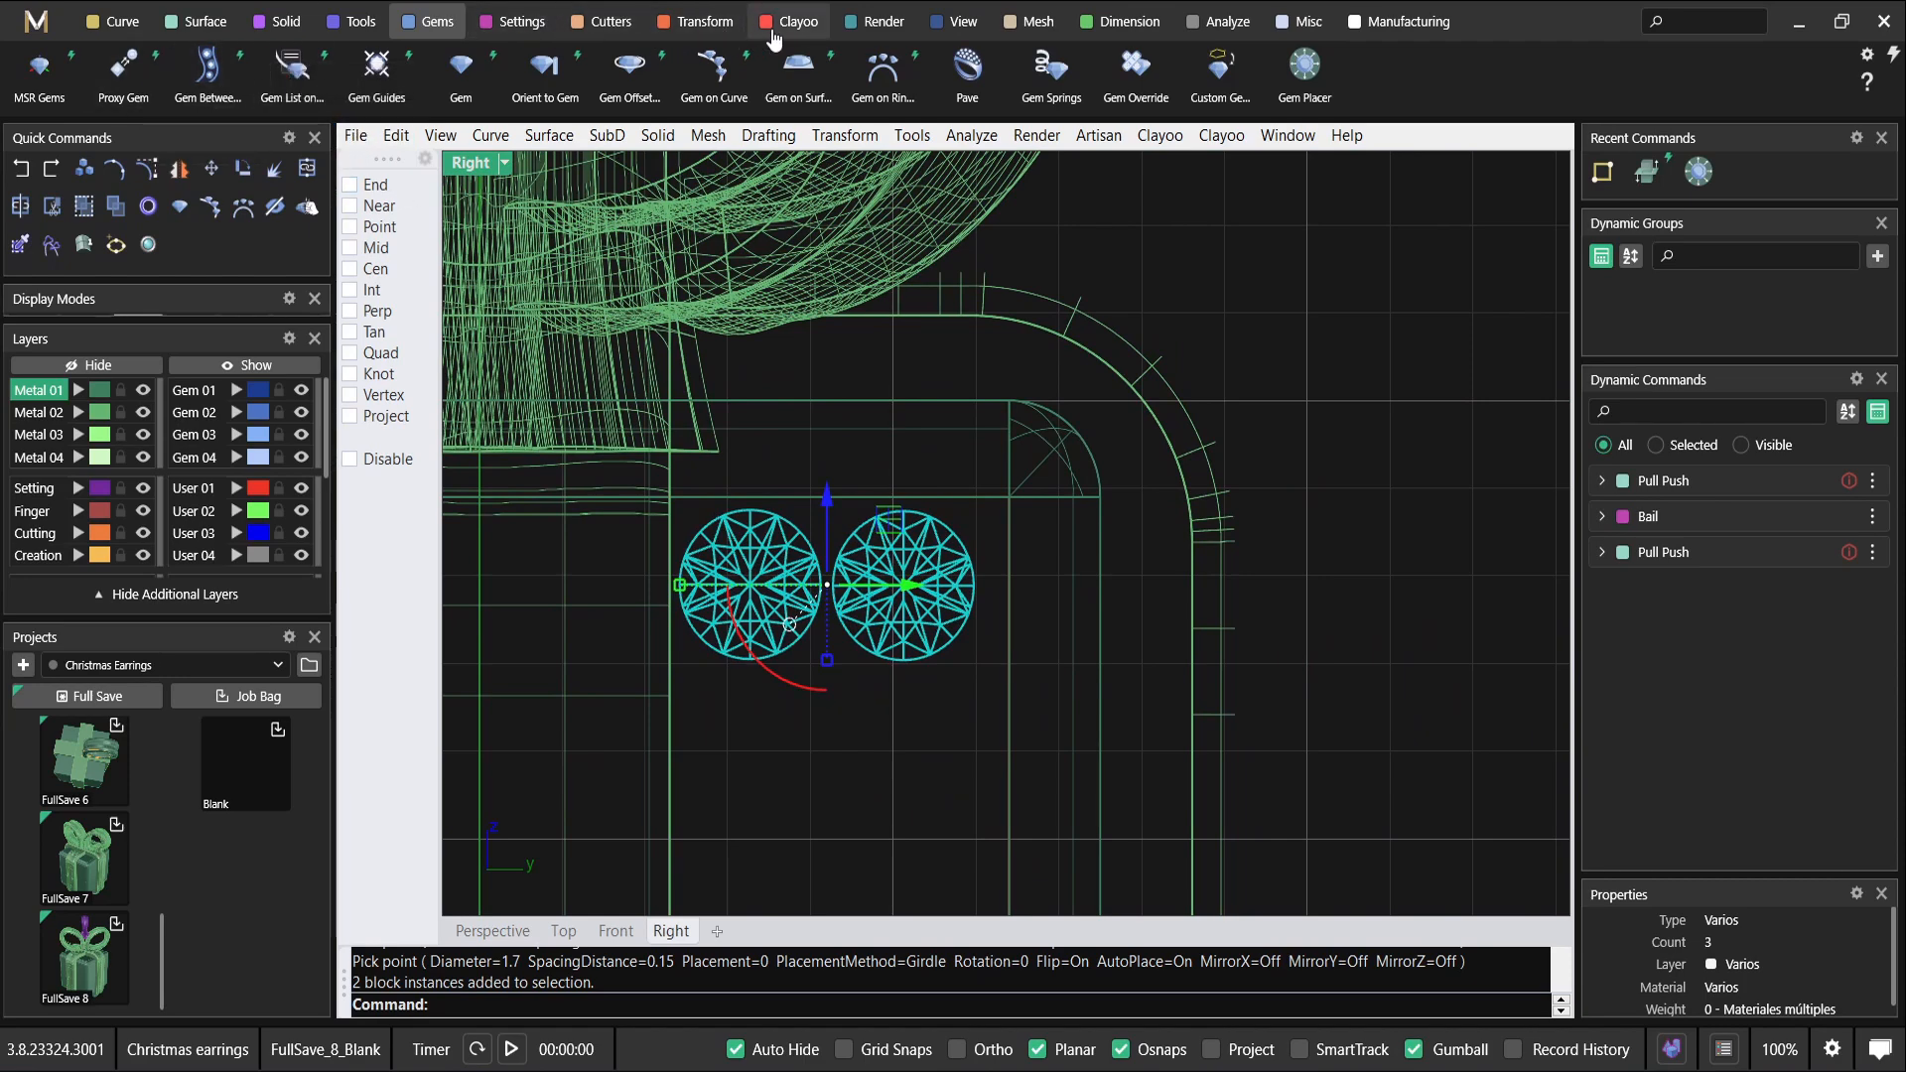
click(703, 22)
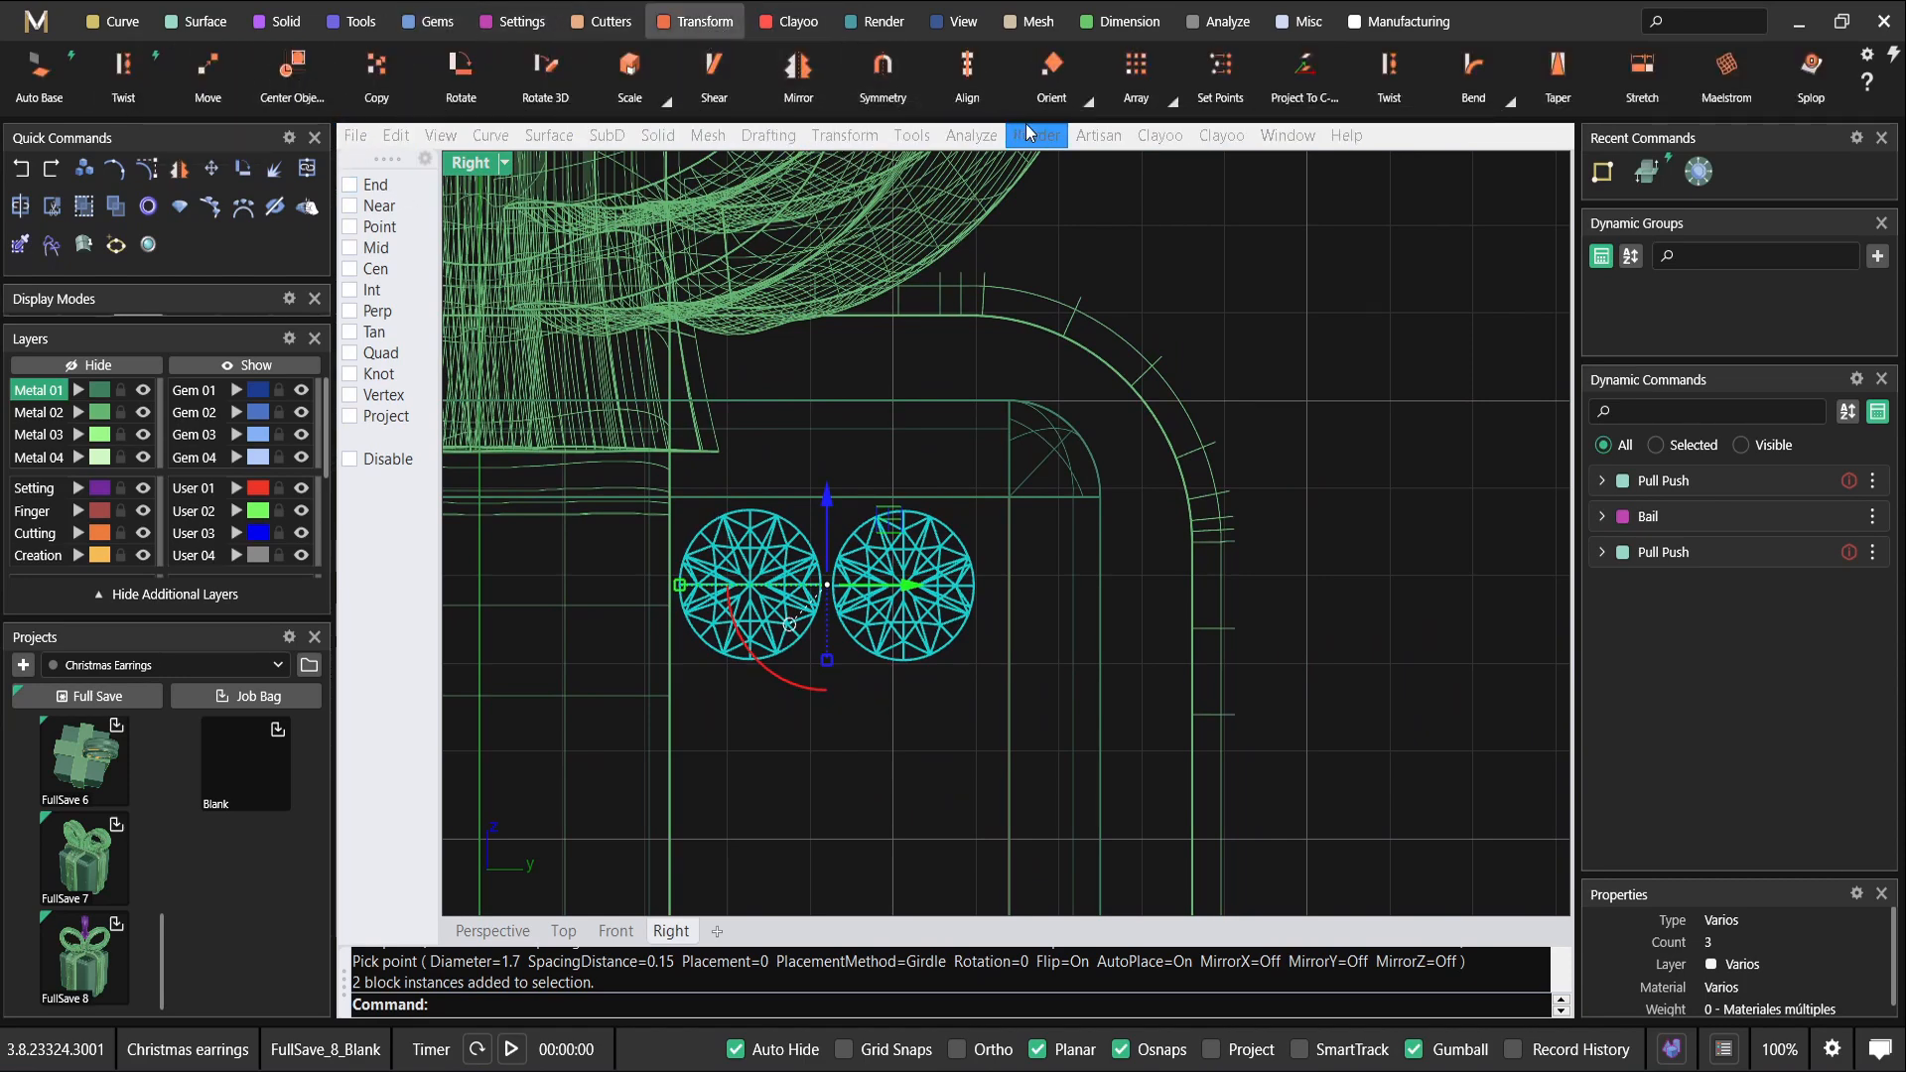
click(1707, 21)
text(sca)
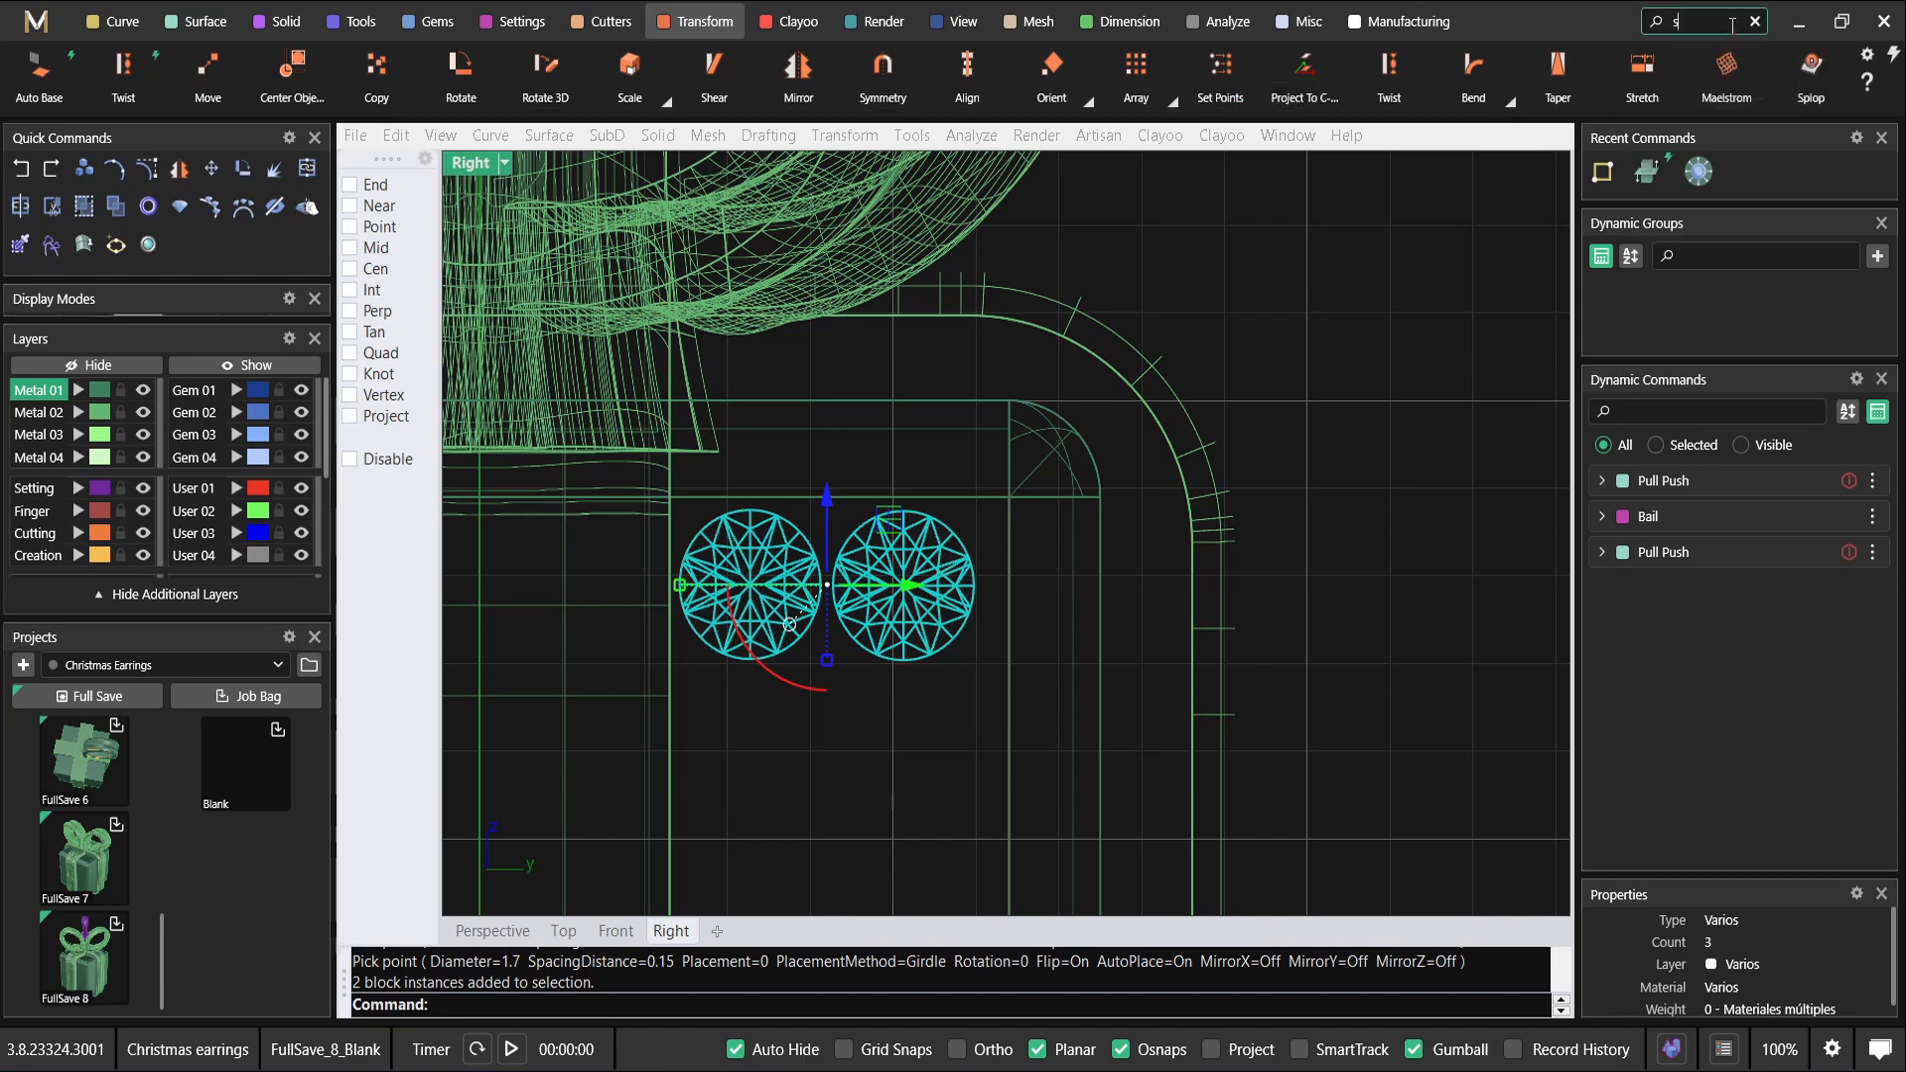
click(460, 67)
click(666, 583)
click(1449, 442)
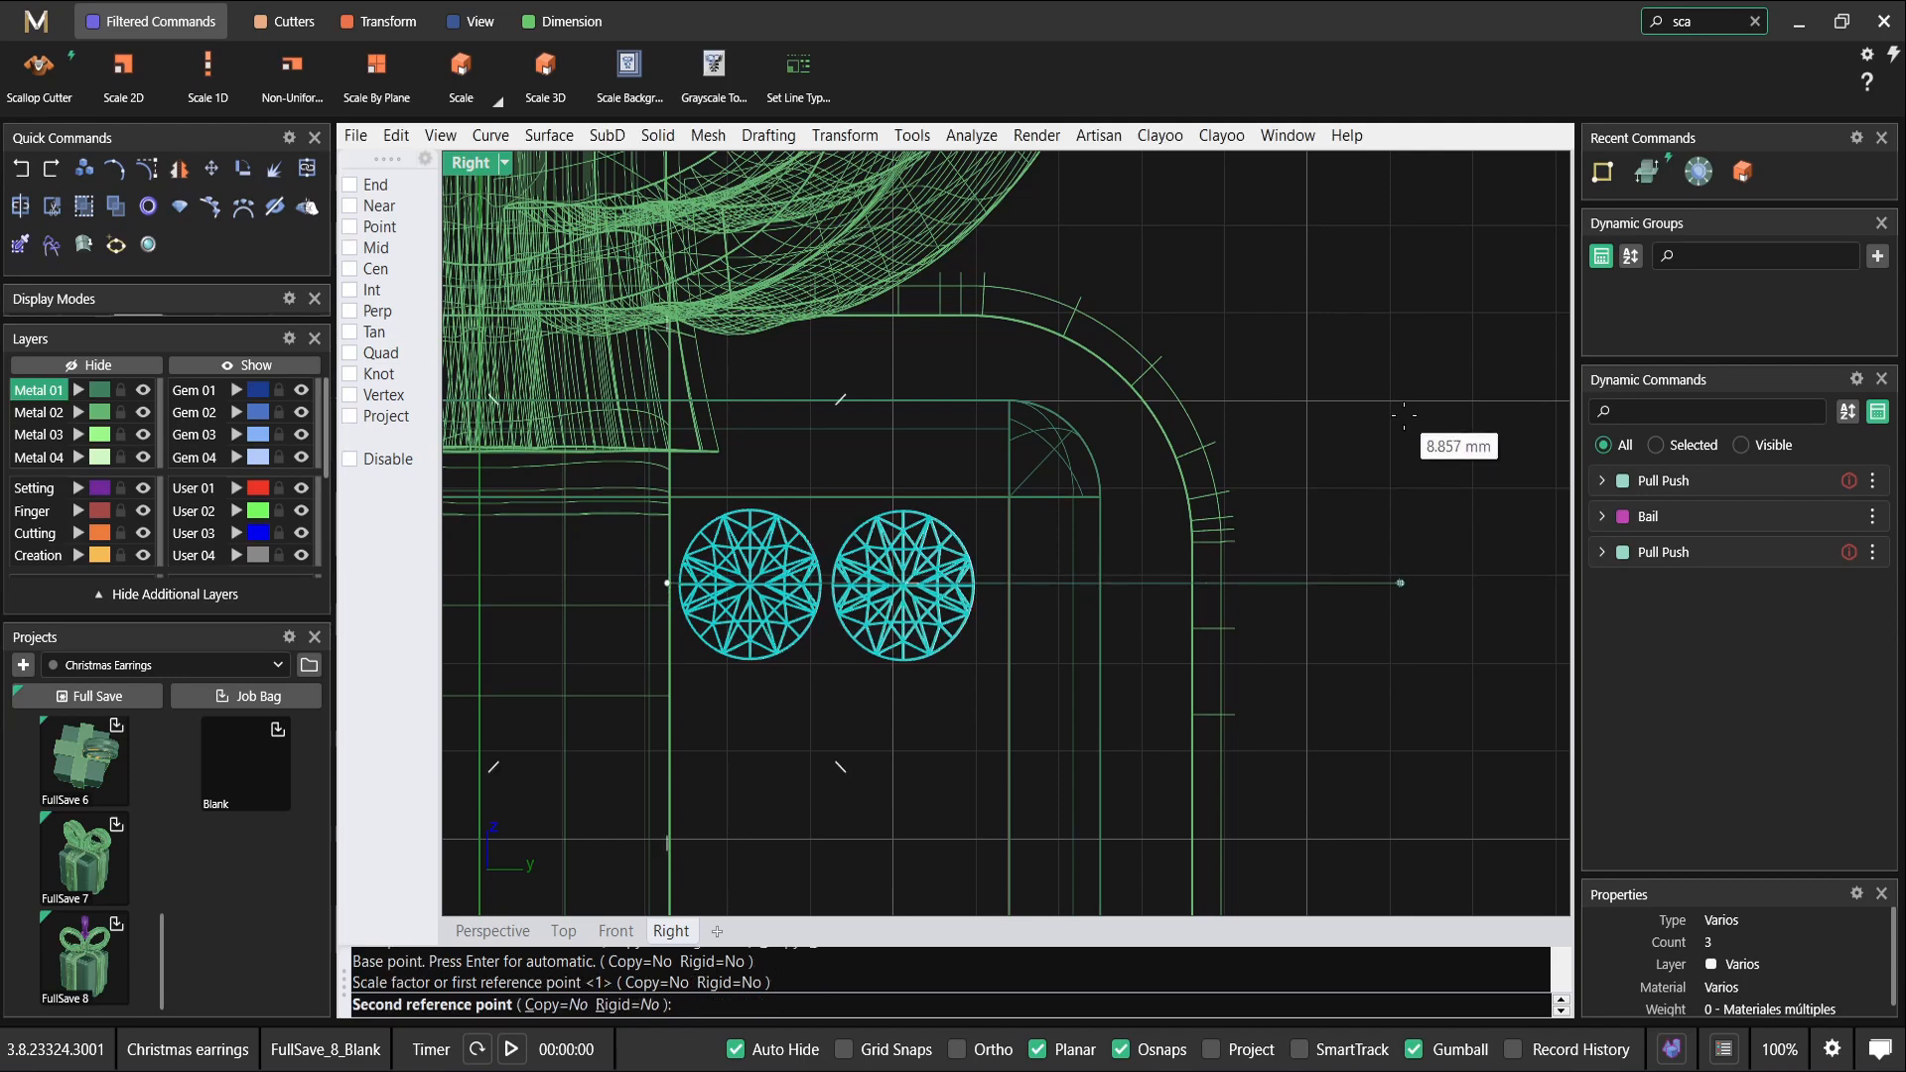
click(1449, 443)
double_click(467, 164)
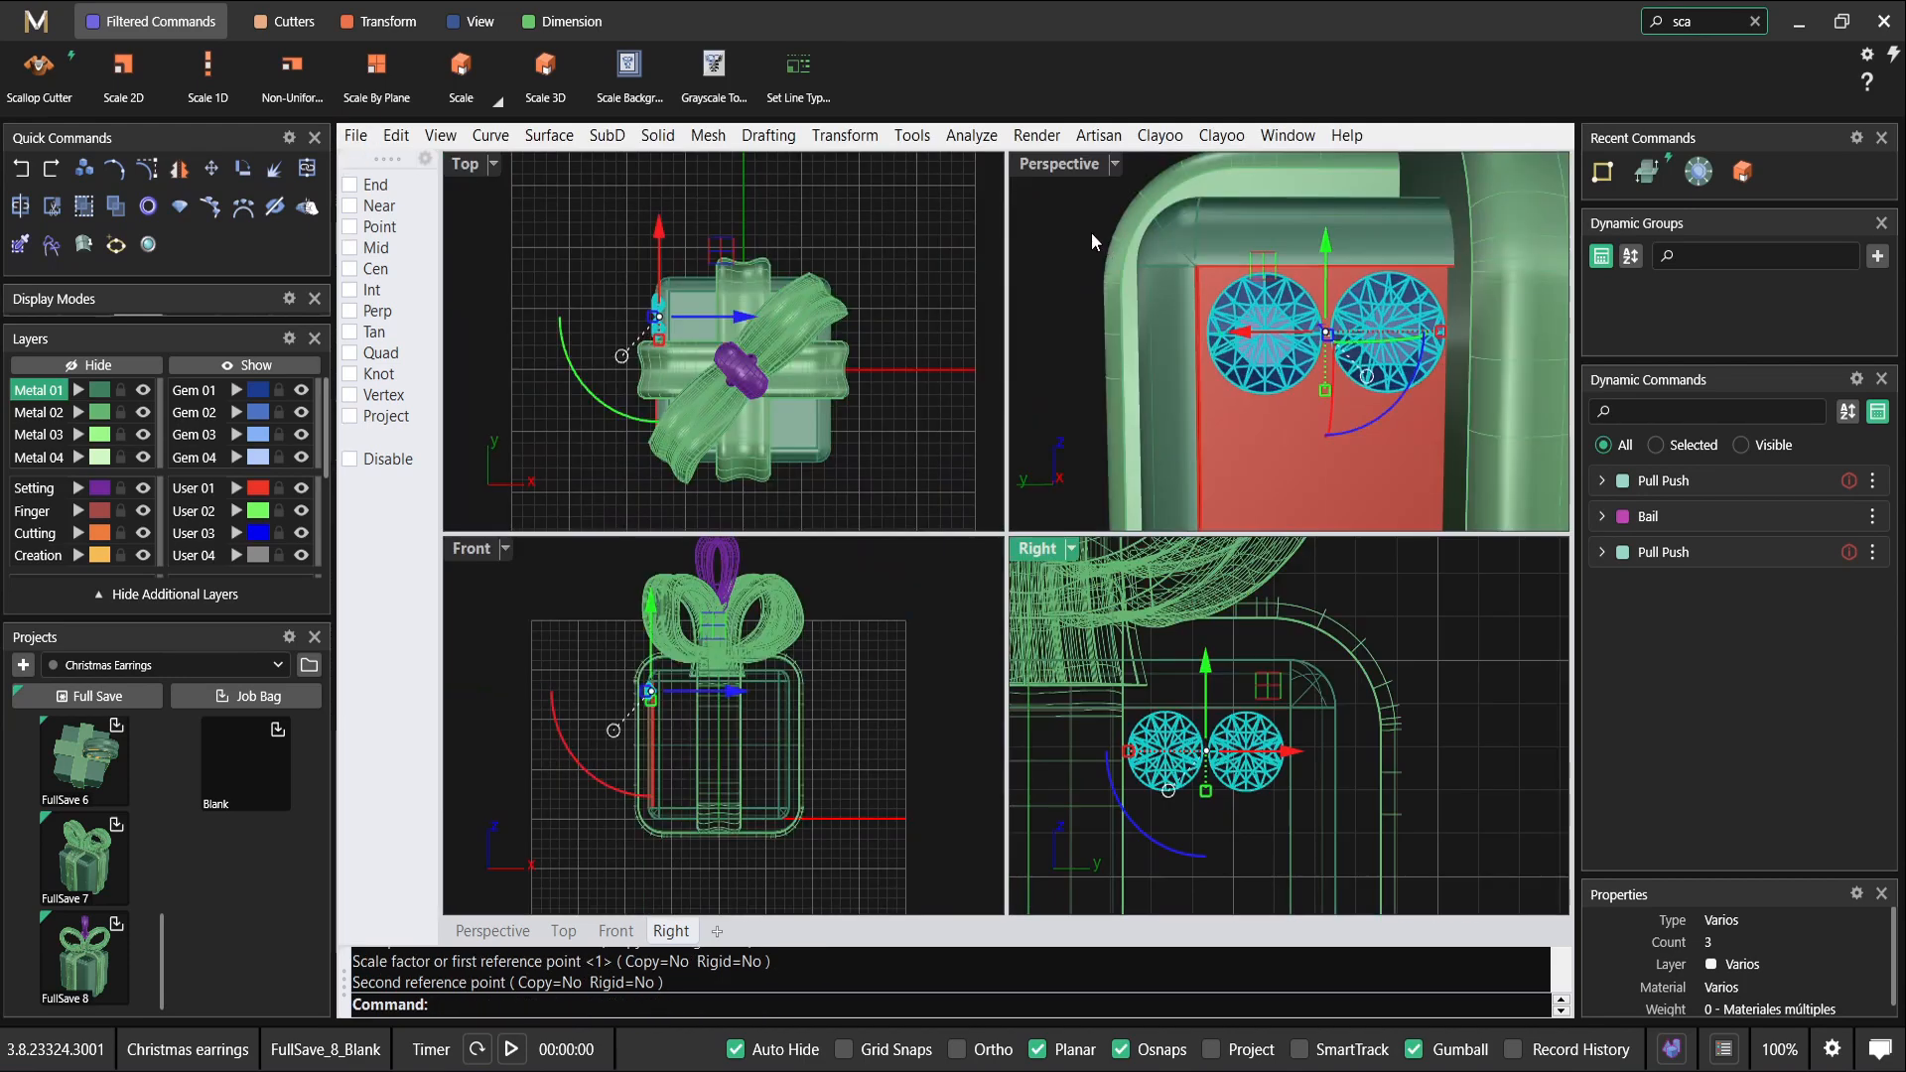
double_click(1057, 166)
Duplicate the gem pair downward along the recess beside the ribbon to form six evenly spaced rows.
right_drag(1040, 342, 922, 329)
scroll(919, 330, down, 9)
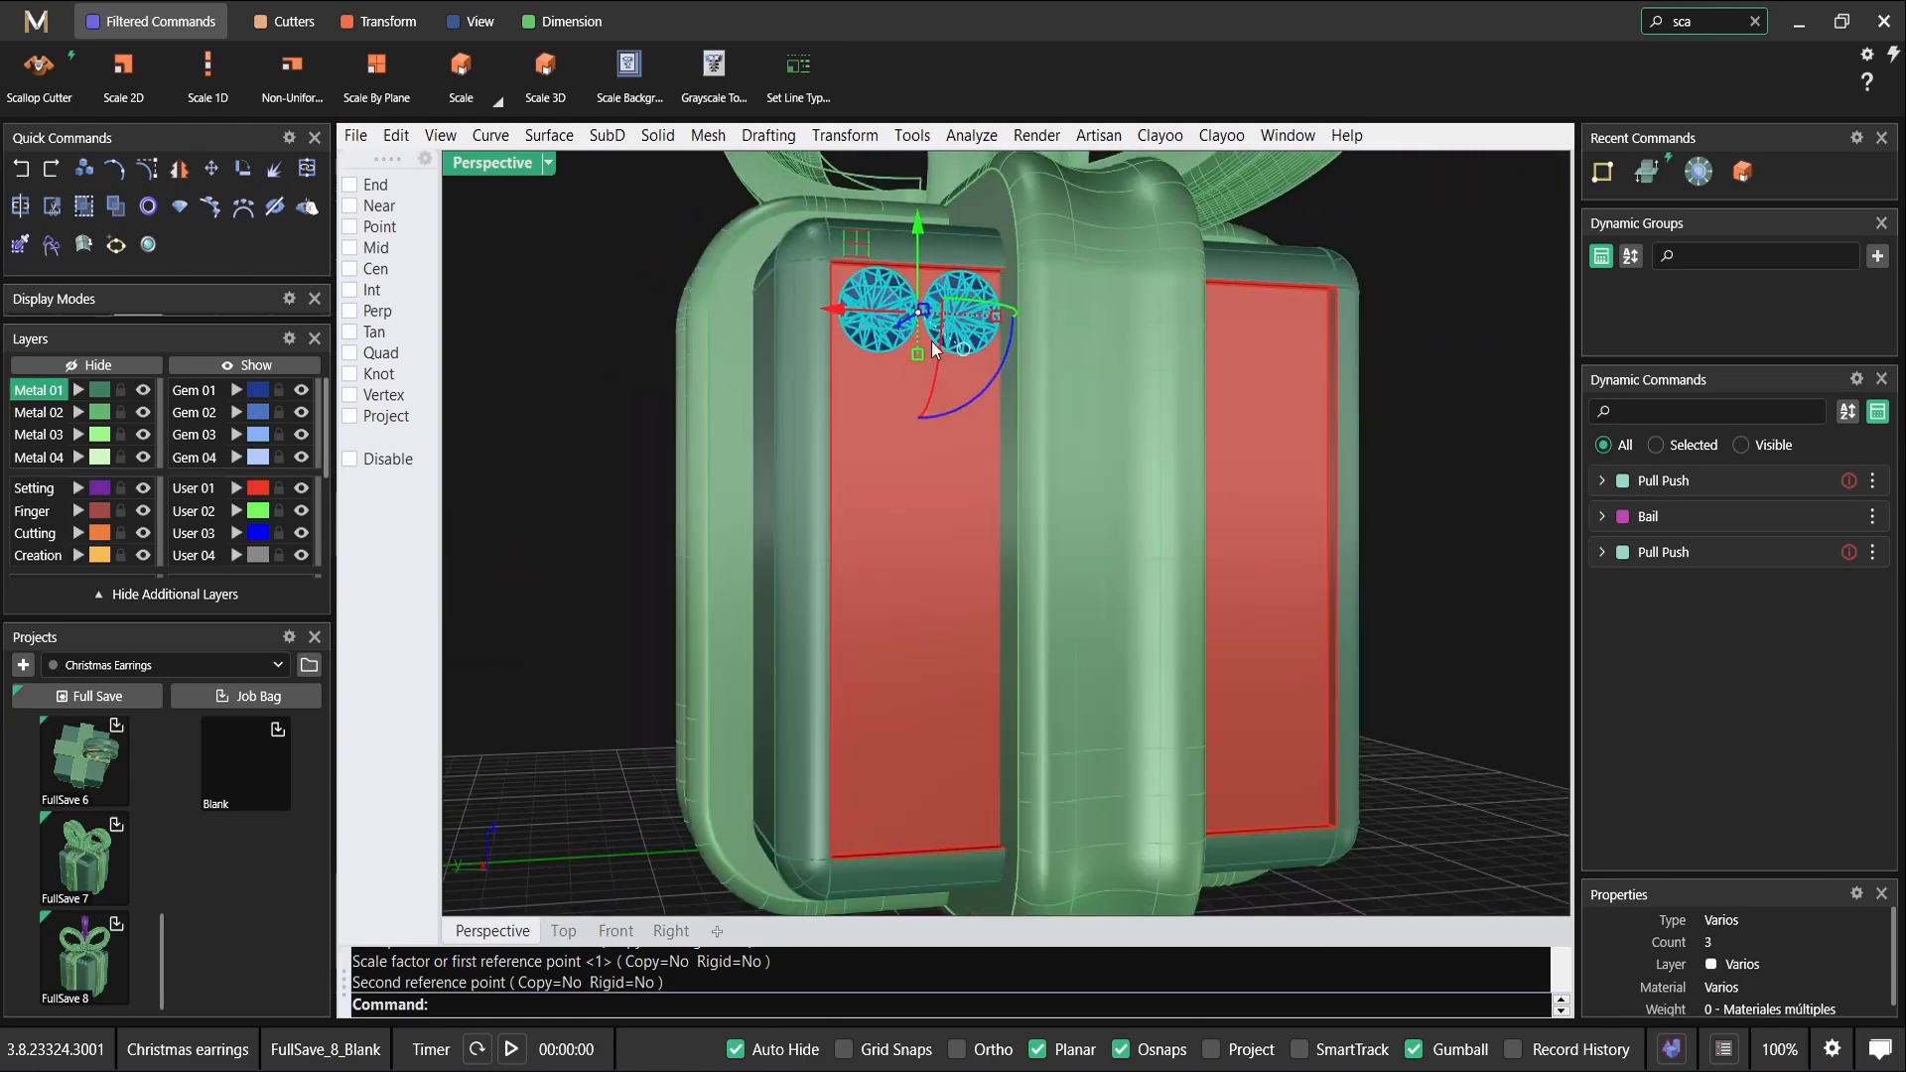
scroll(907, 338, up, 3)
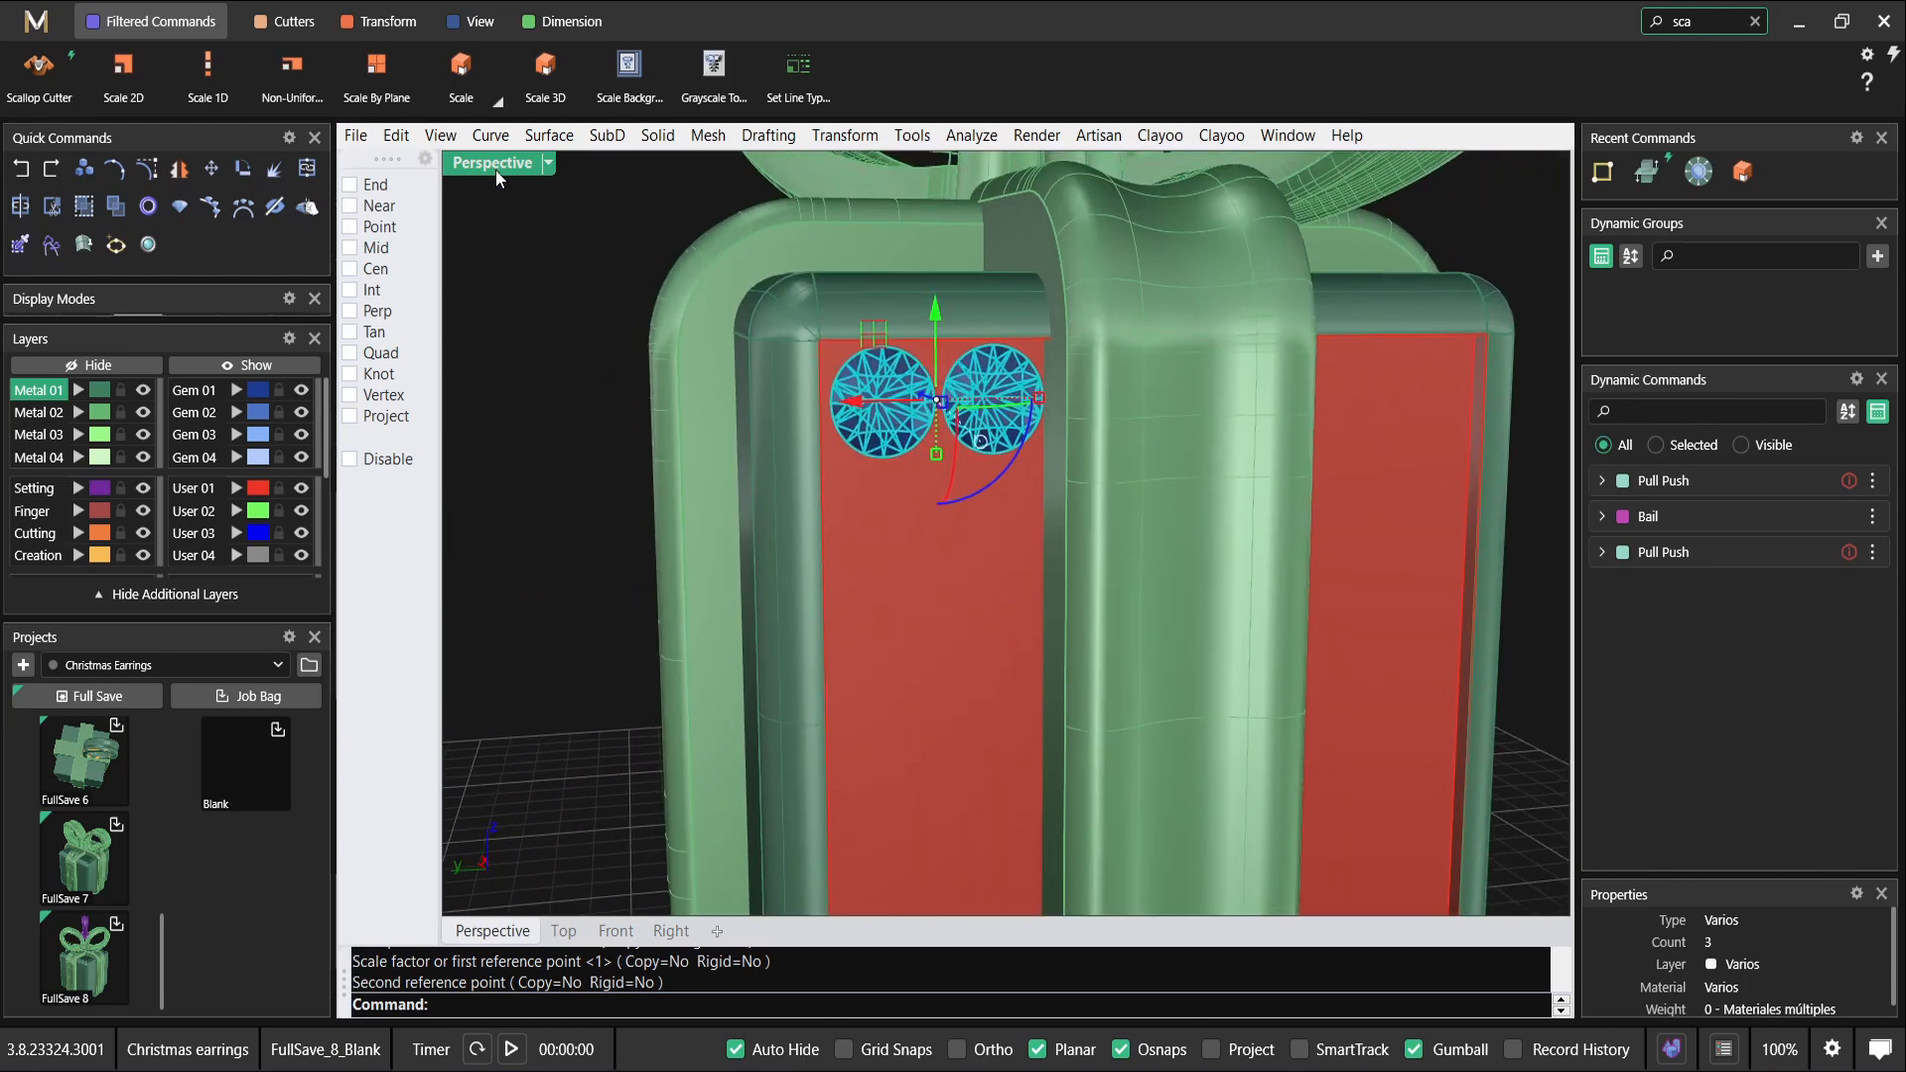
drag(940, 321, 903, 687)
key(alt)
scroll(937, 540, down, 3)
key(alt)
Select all the gem rows in the recess and shift them down slightly together.
shift+click(904, 687)
shift+click(878, 623)
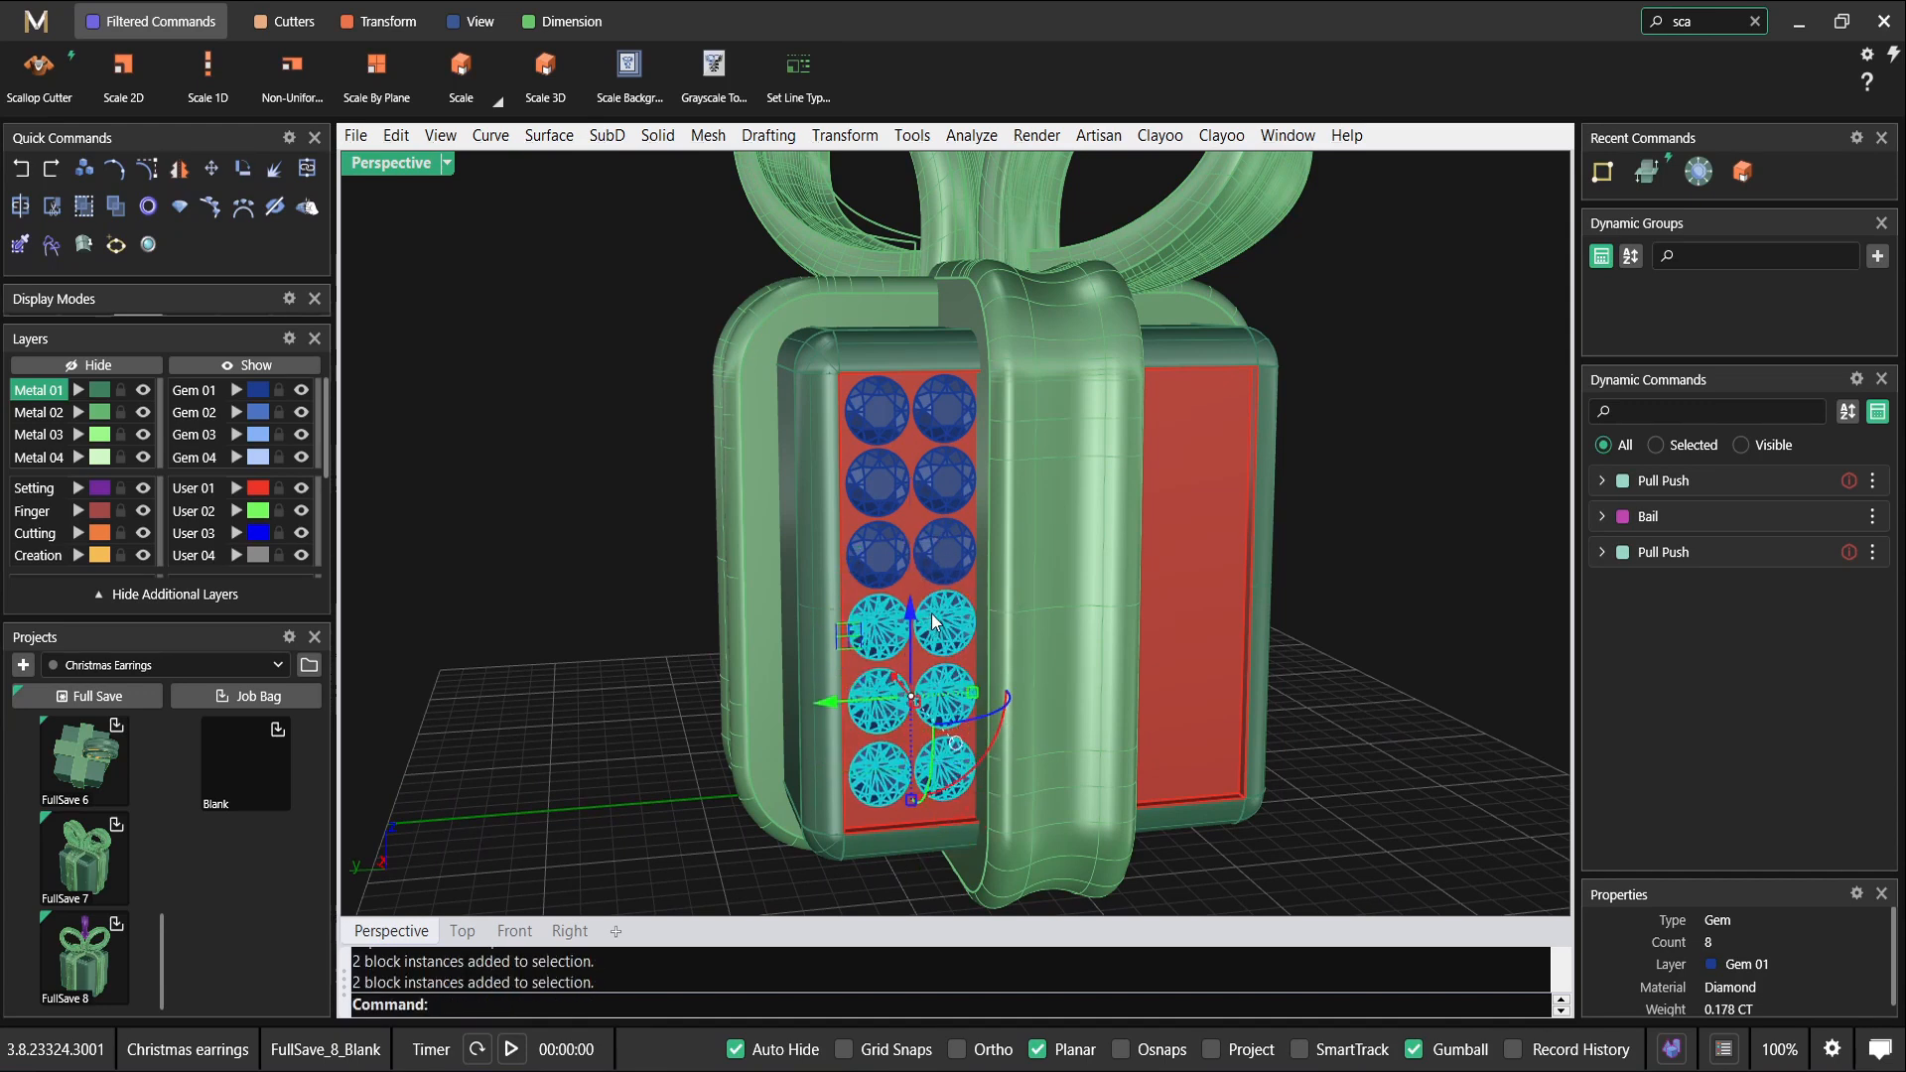
shift+click(938, 558)
shift+click(923, 492)
shift+click(927, 425)
drag(911, 534, 910, 541)
key(Escape)
scroll(881, 492, down, 2)
right_drag(934, 519, 794, 413)
scroll(973, 591, up, 8)
scroll(890, 434, down, 6)
scroll(842, 409, up, 8)
click(862, 424)
scroll(864, 425, down, 7)
scroll(819, 431, down, 3)
scroll(778, 357, up, 4)
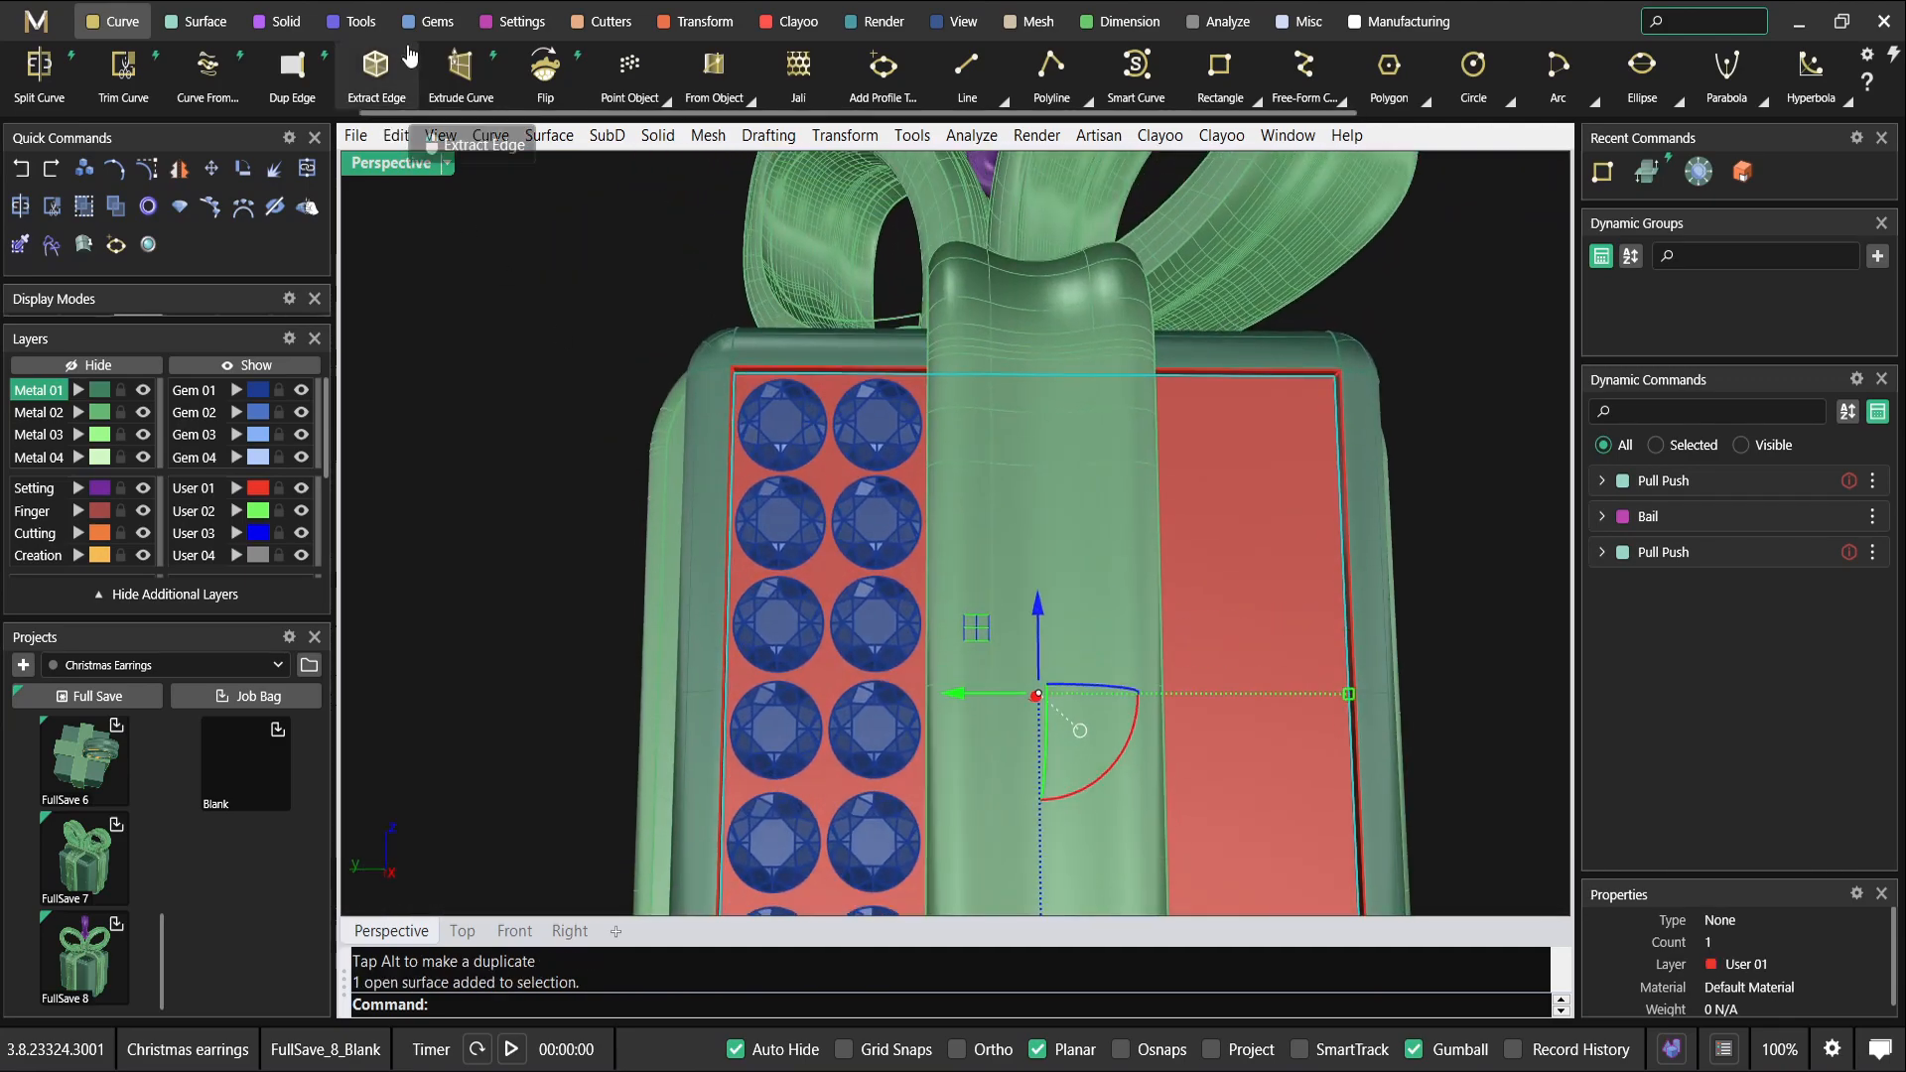
click(496, 24)
click(377, 68)
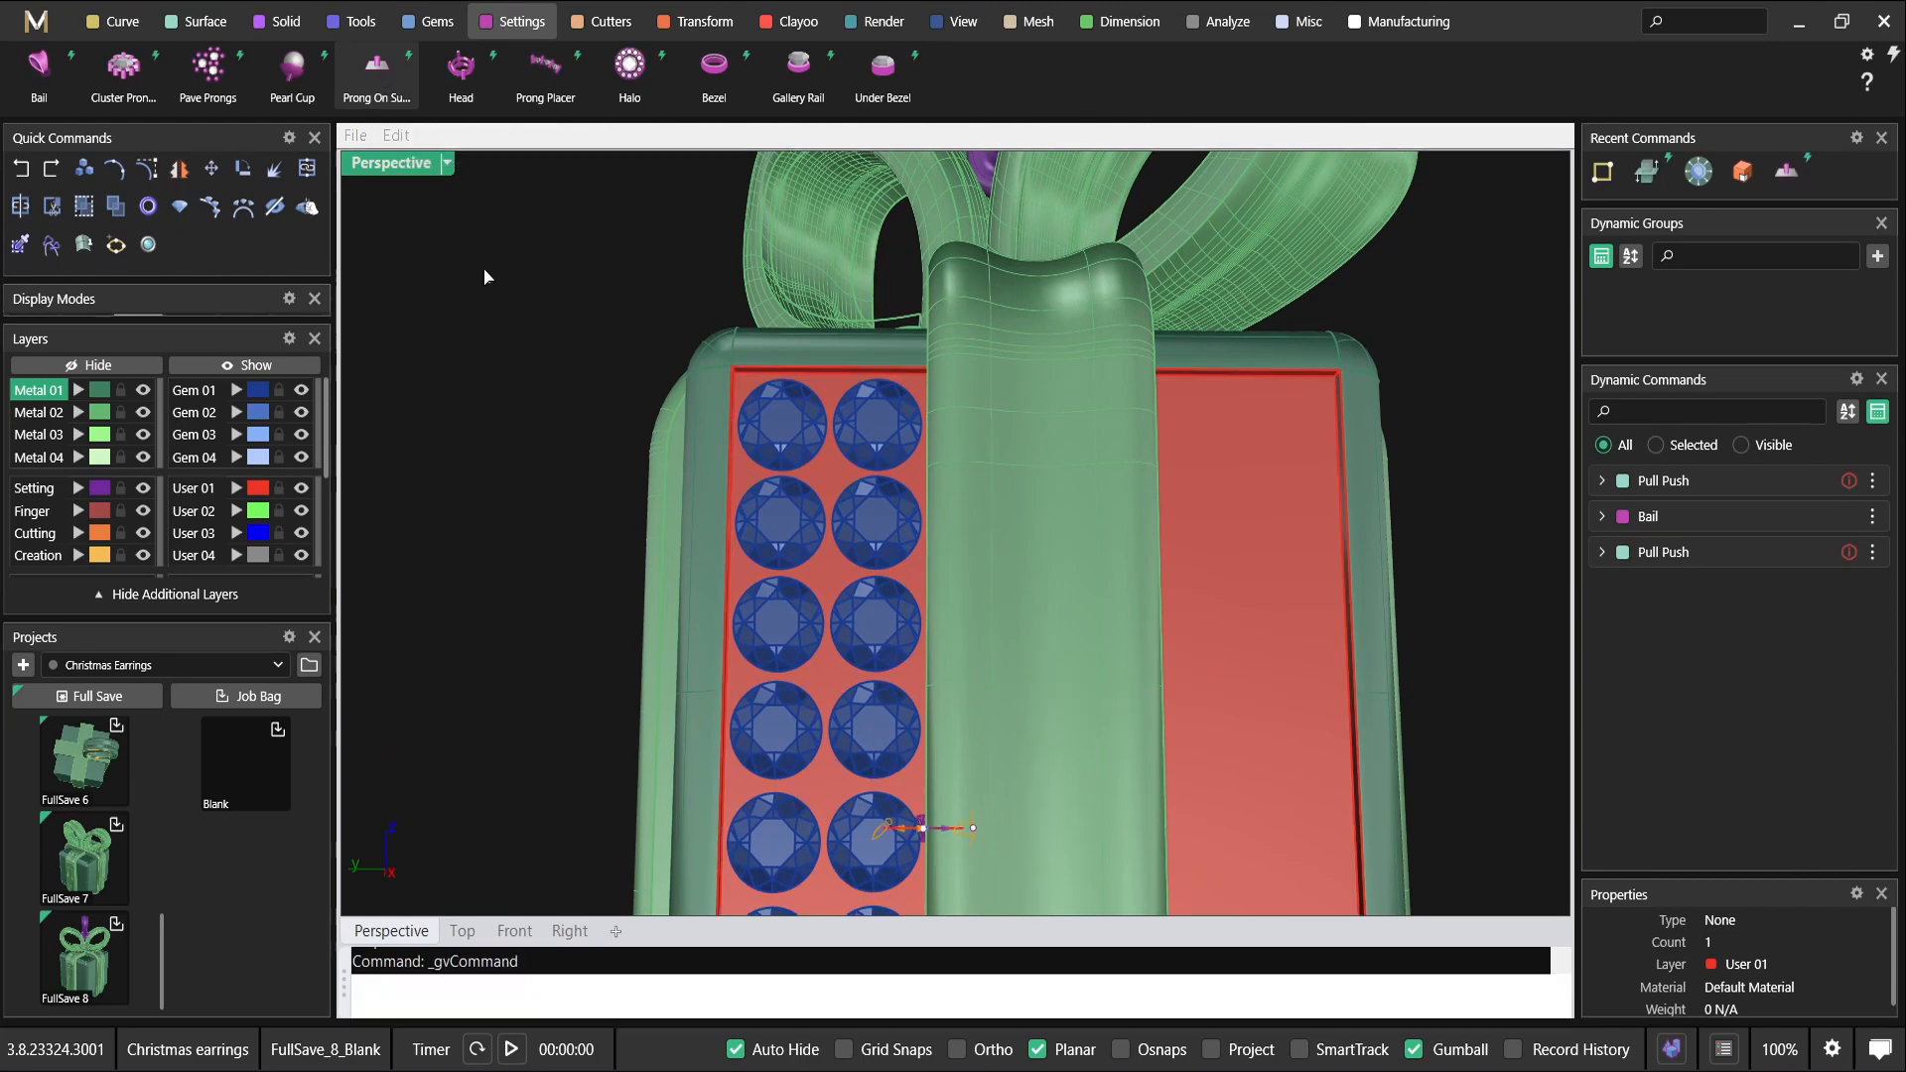
scroll(912, 783, up, 4)
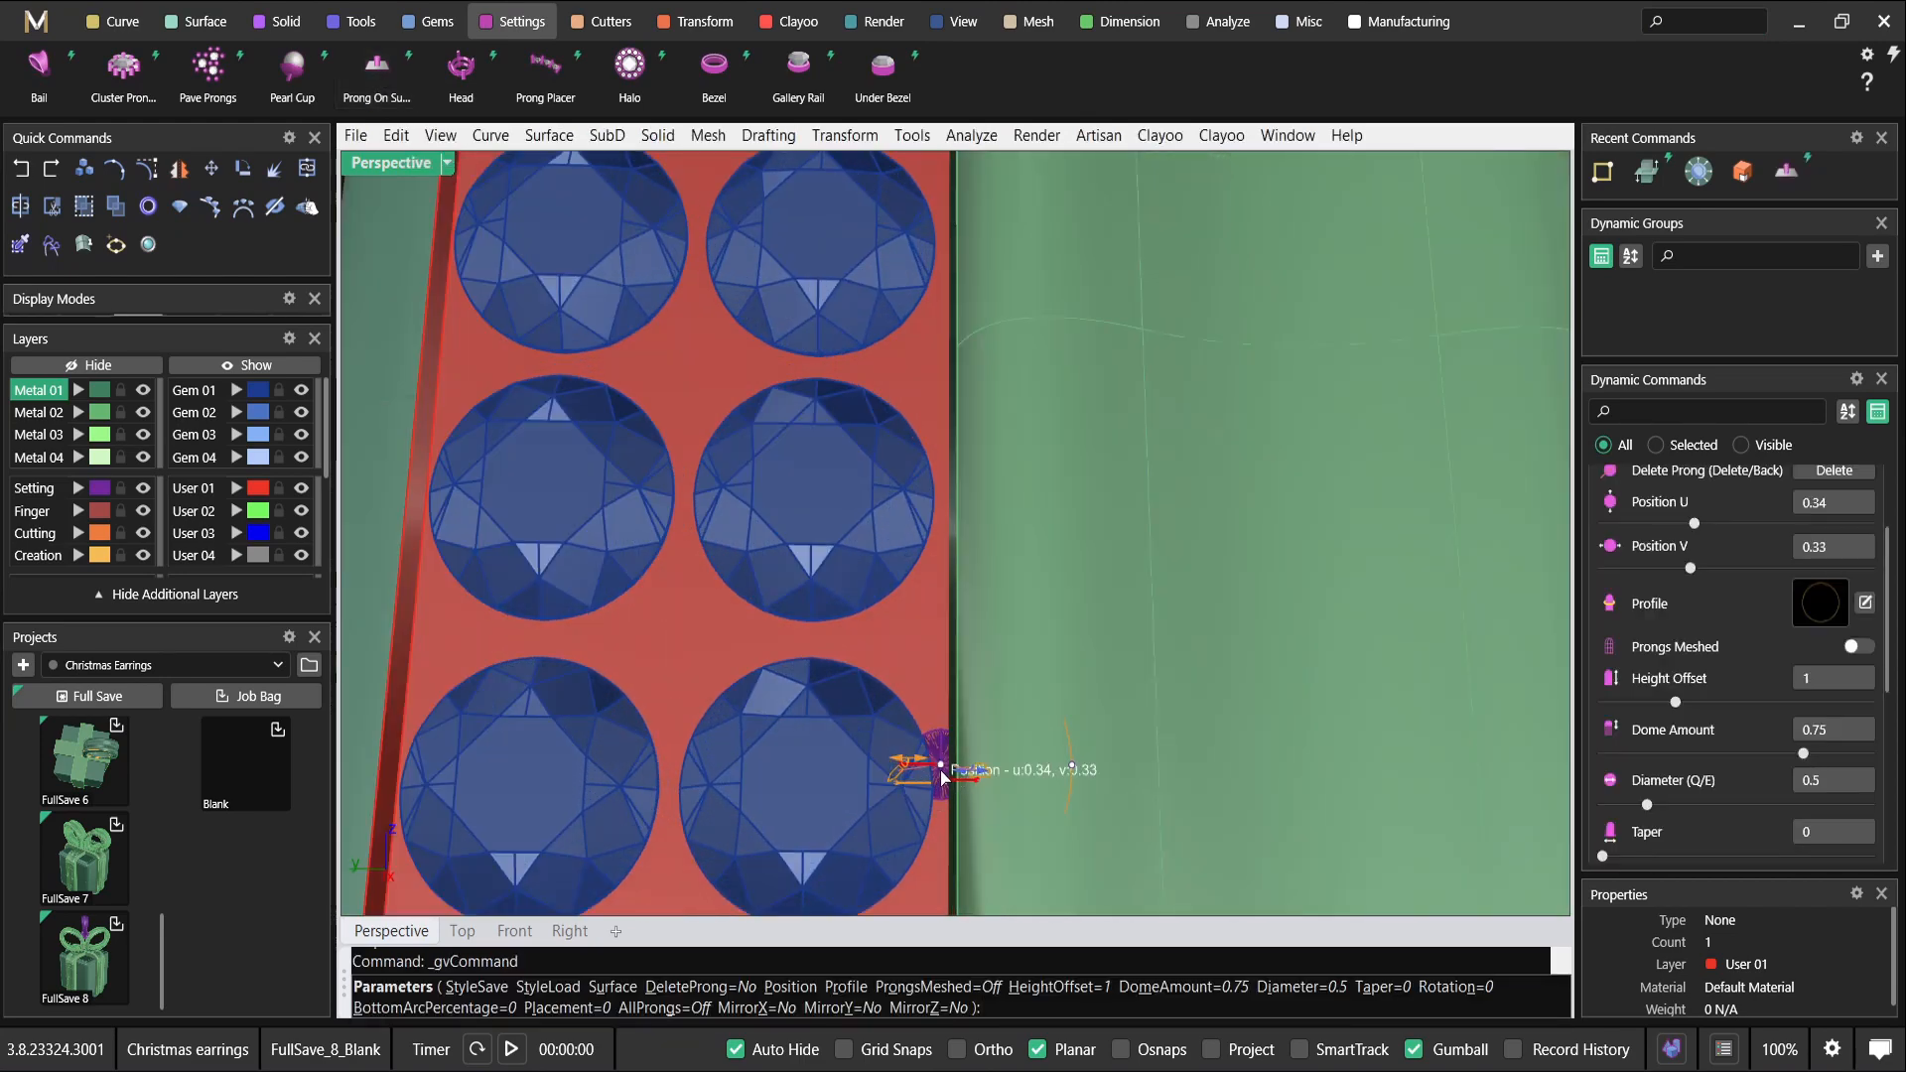
scroll(681, 319, down, 3)
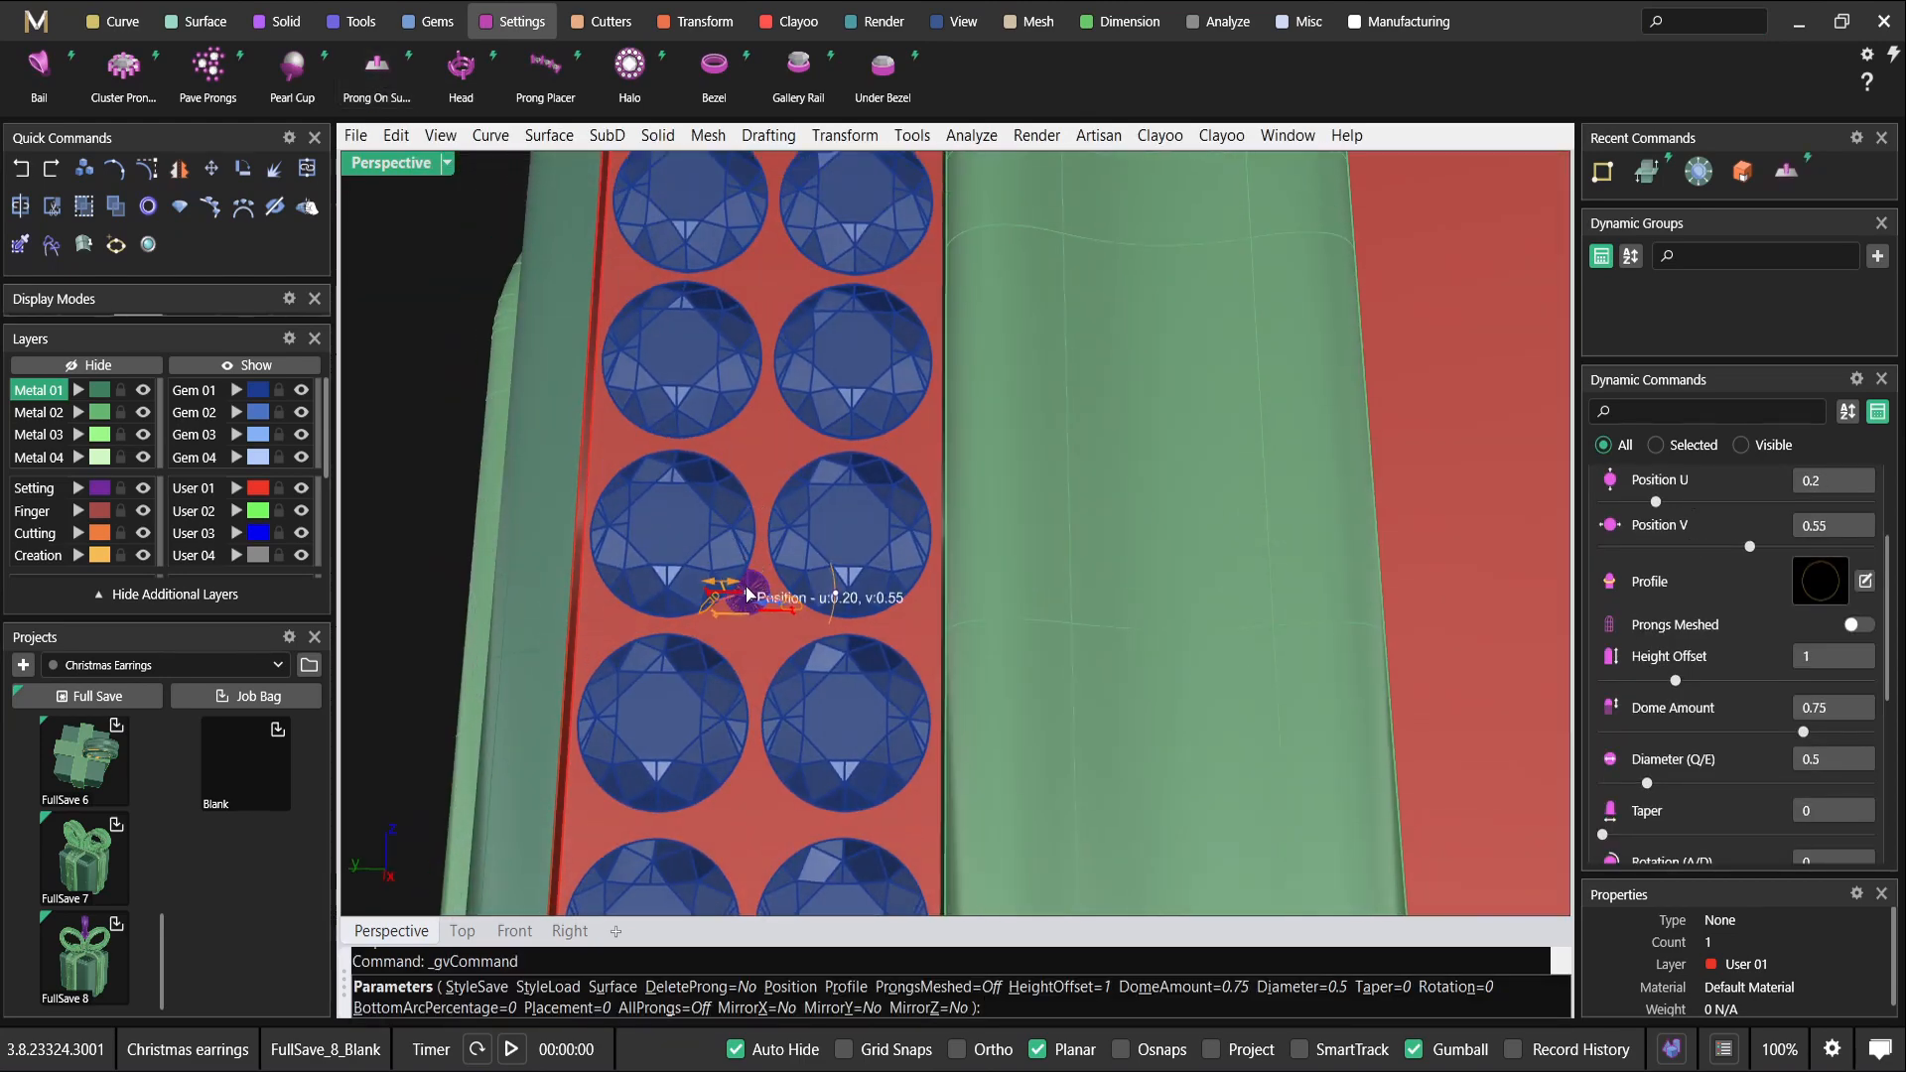
click(763, 234)
shift+right_drag(762, 186, 761, 495)
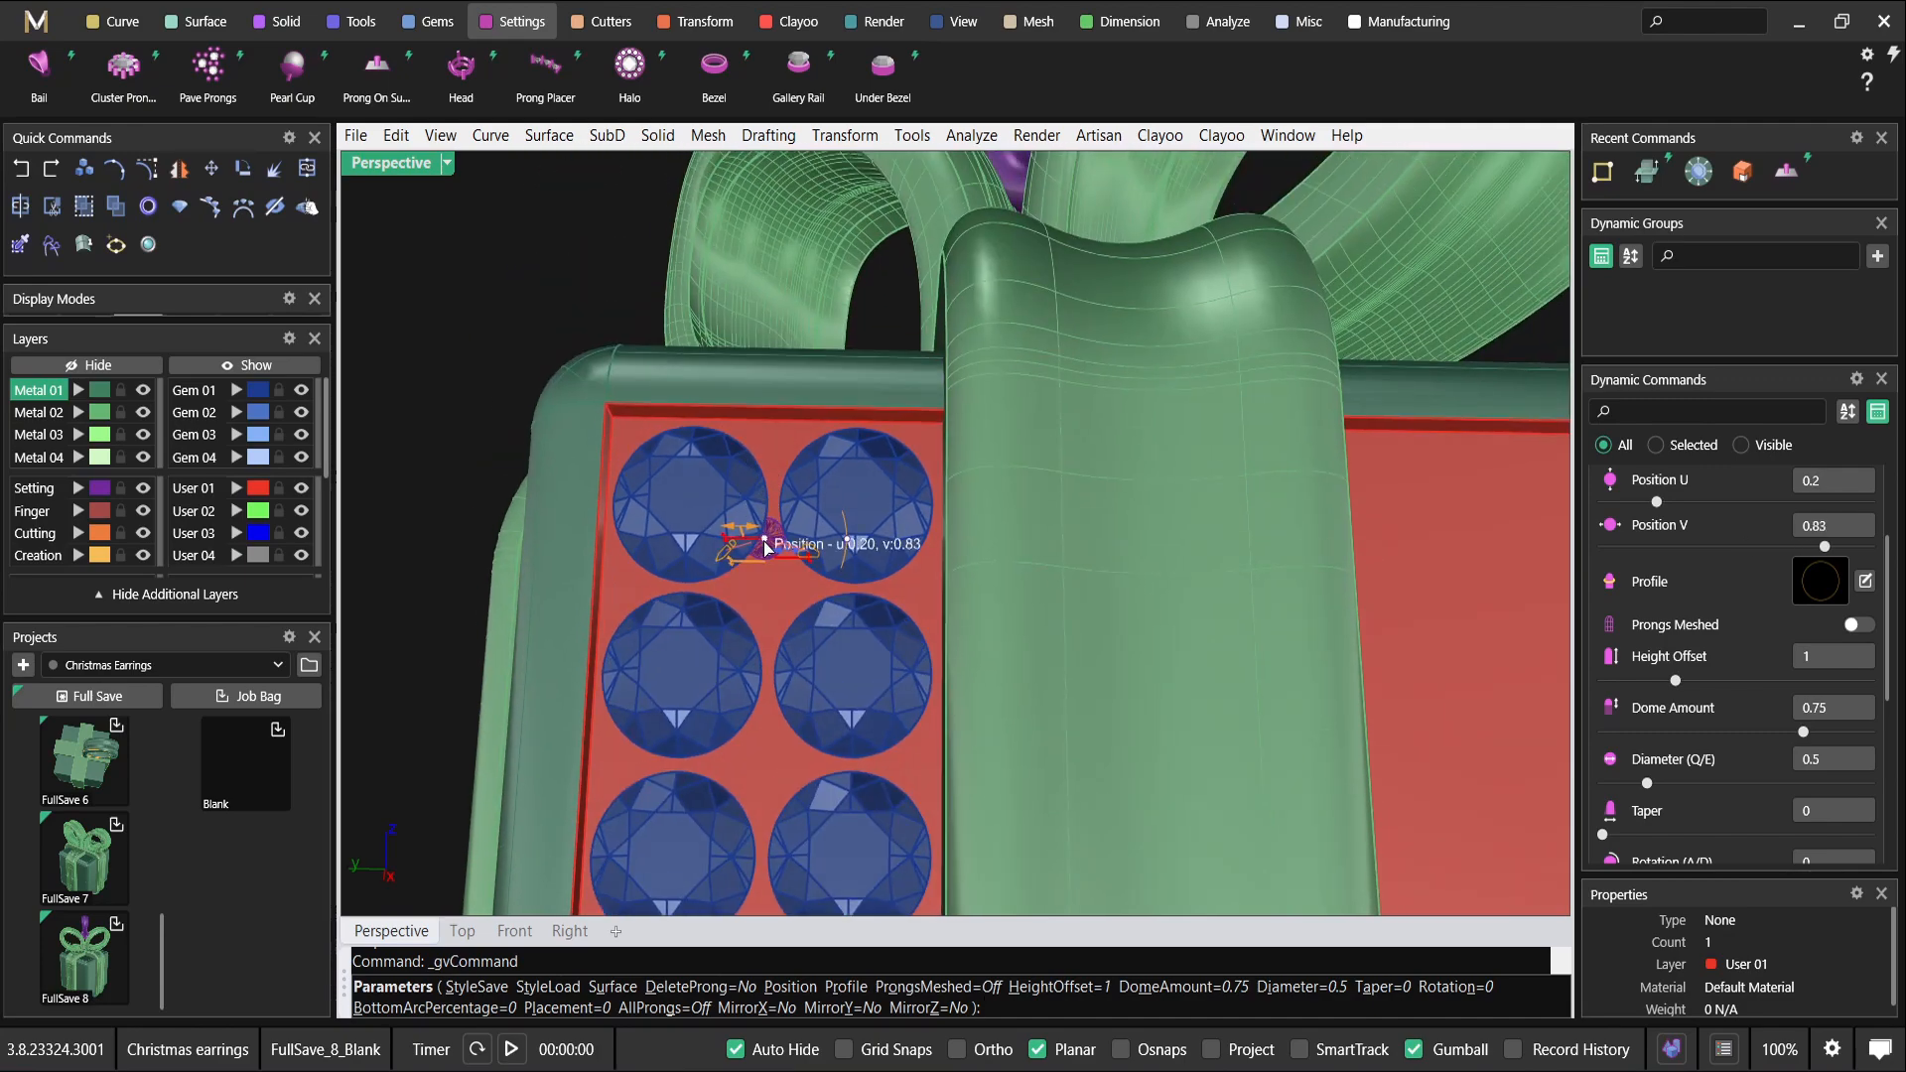
scroll(774, 455, up, 3)
right_drag(779, 463, 851, 404)
scroll(659, 596, down, 5)
scroll(860, 304, up, 4)
scroll(842, 406, up, 5)
scroll(839, 429, down, 5)
scroll(911, 349, up, 3)
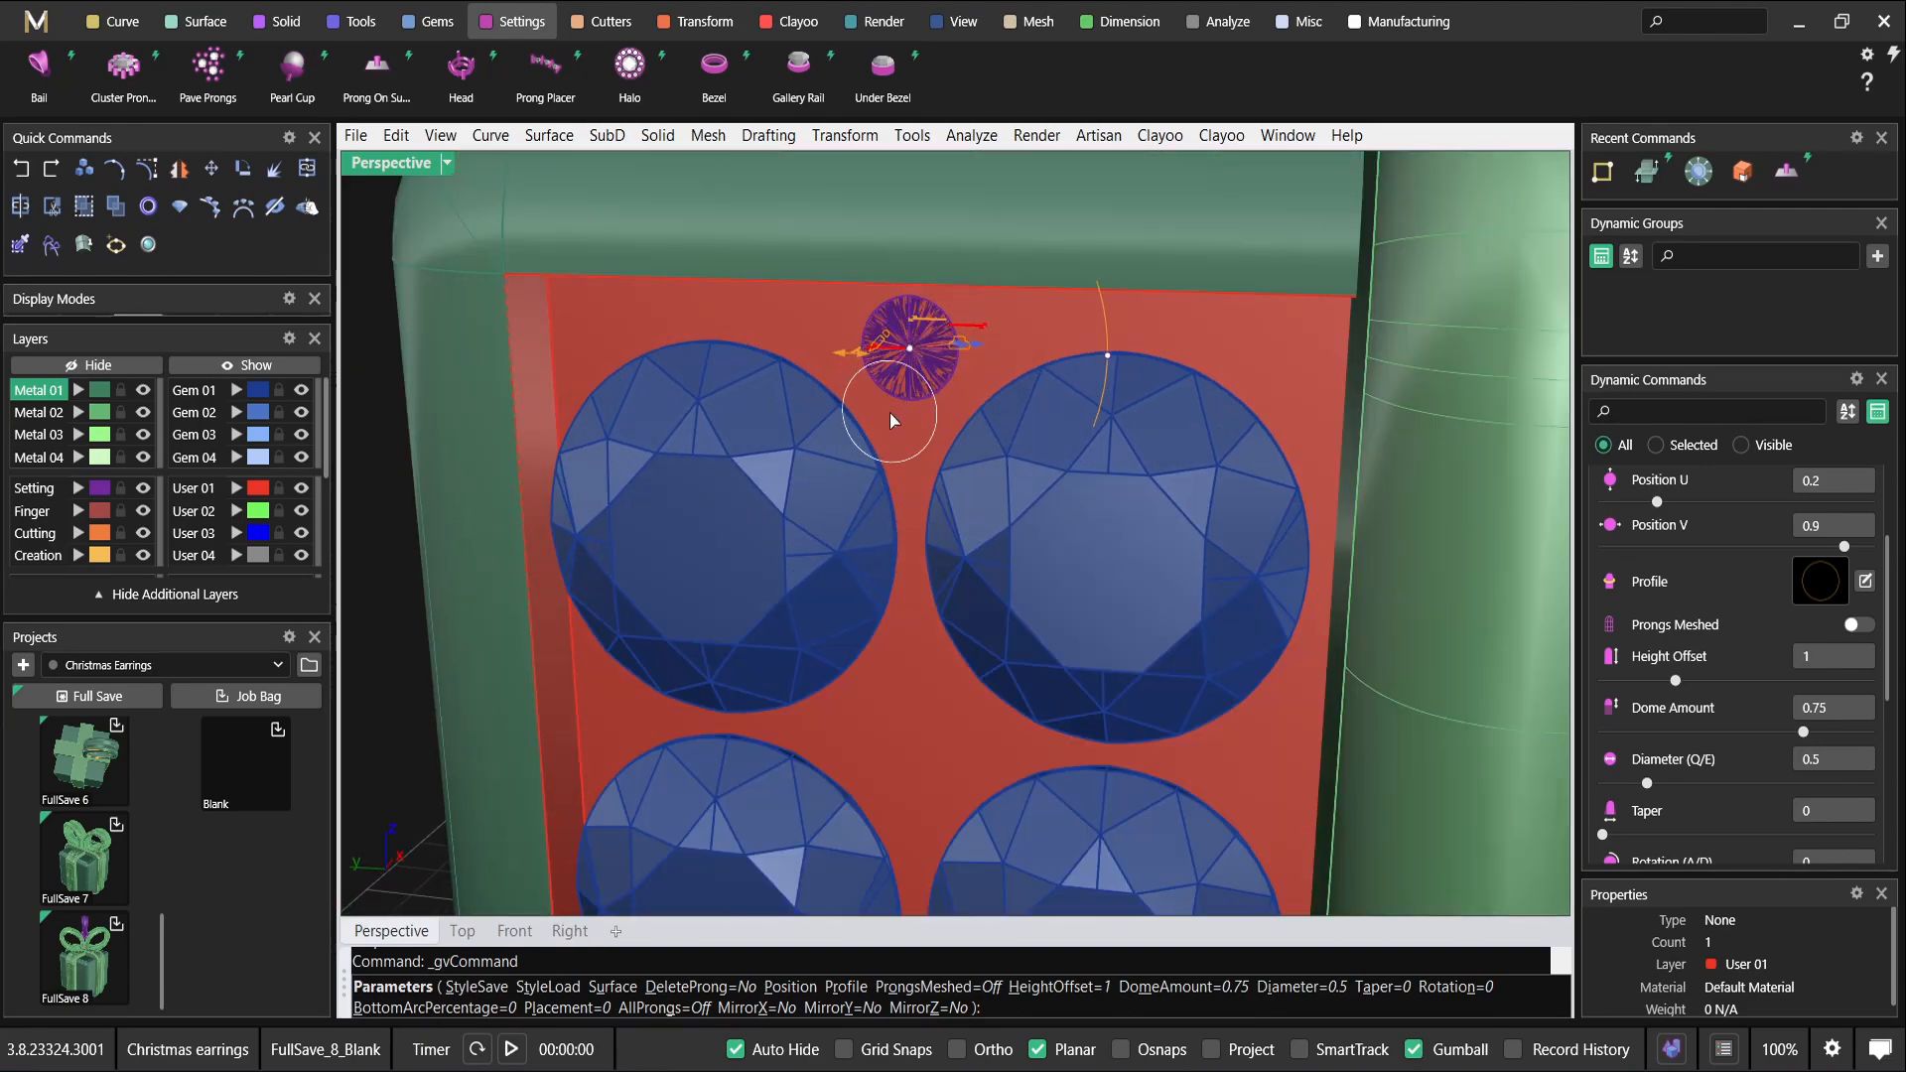
scroll(945, 431, down, 5)
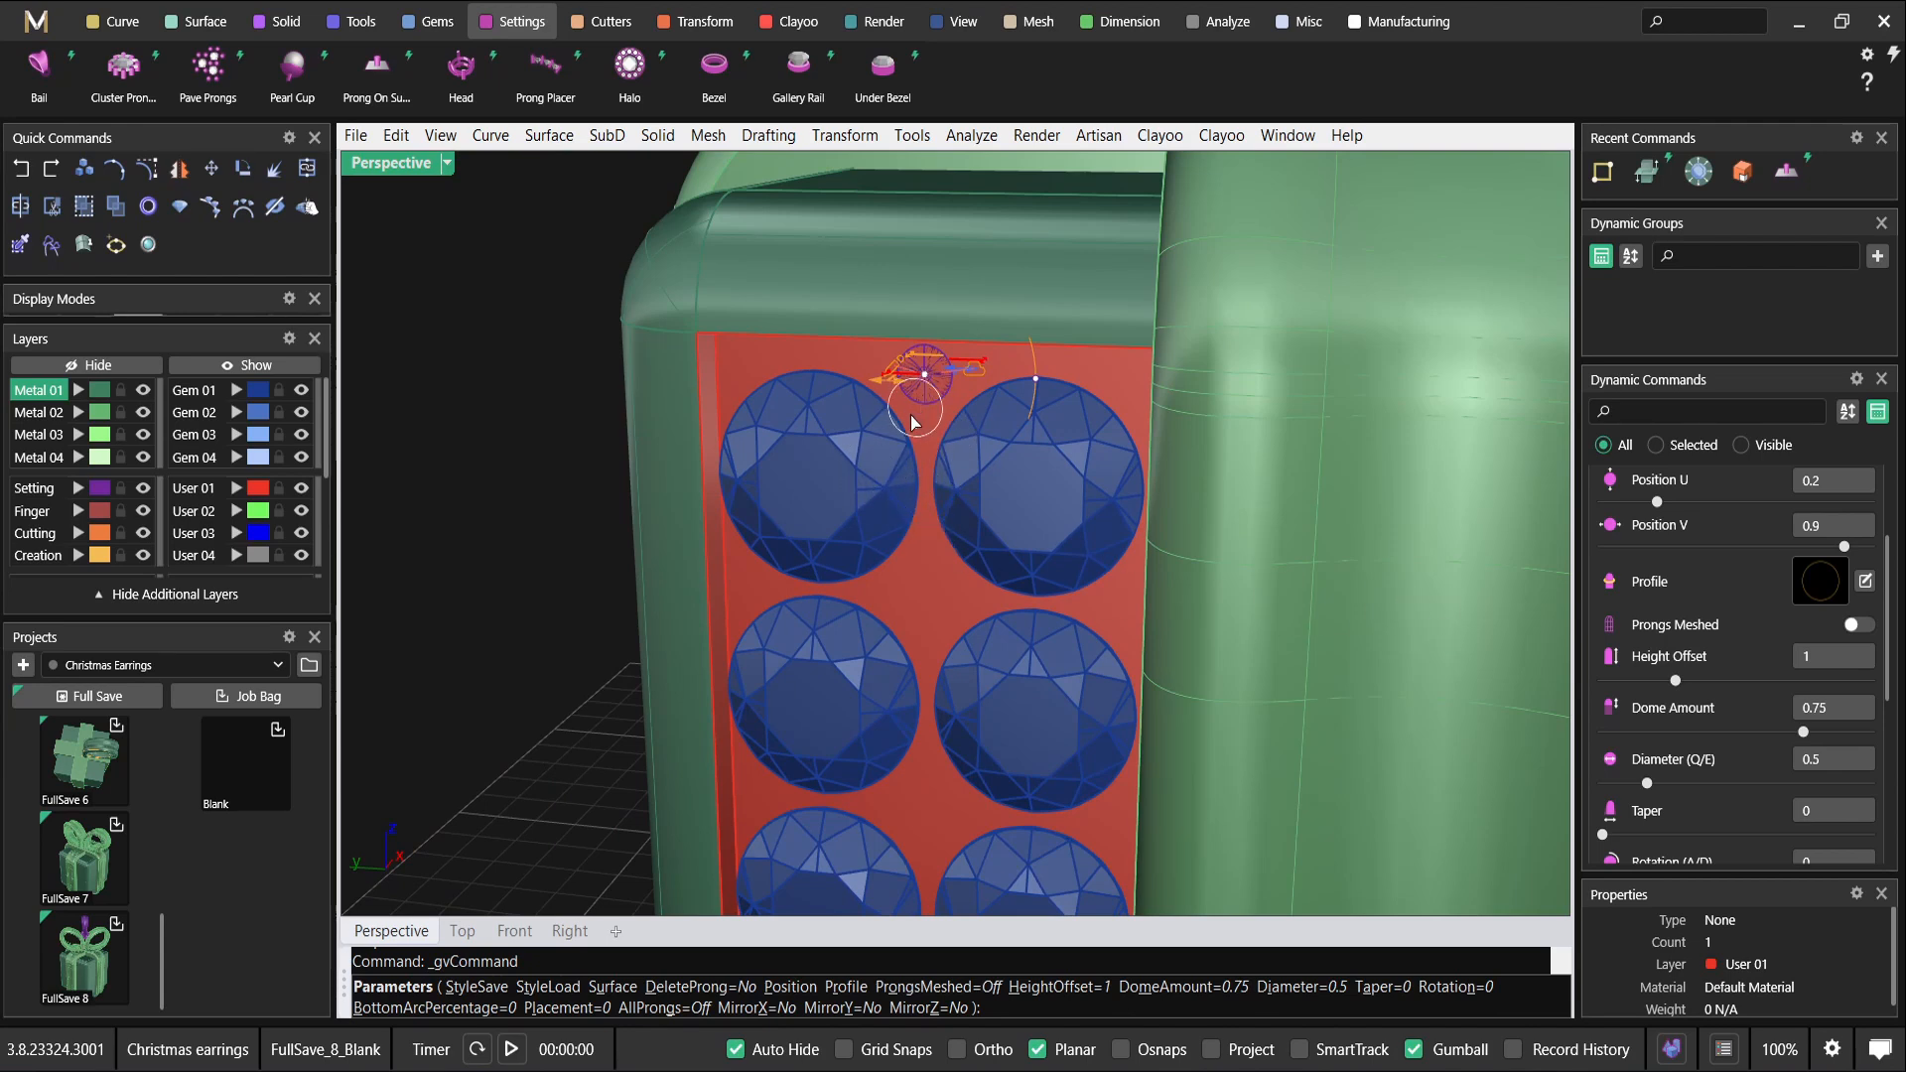
key(Escape)
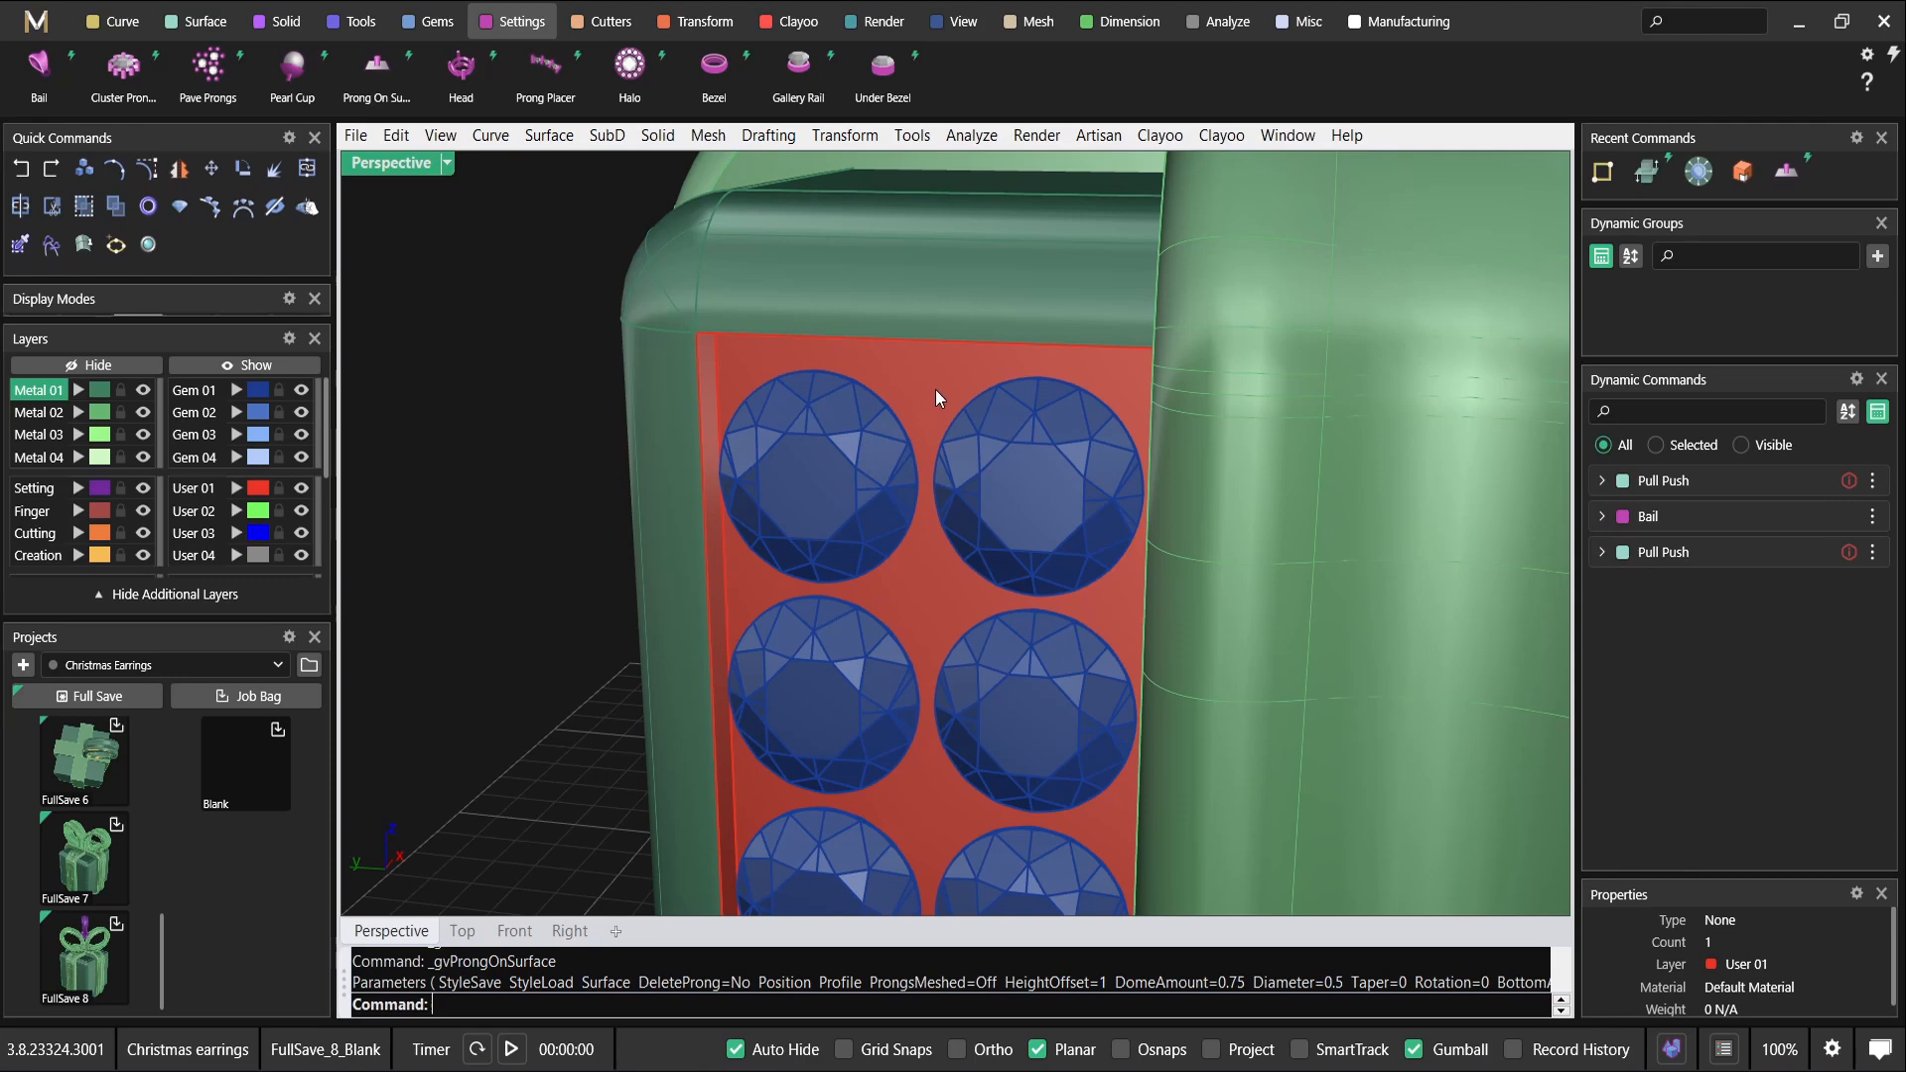
Flip the normal direction of the red recess surface behind the gems with the Flip command.
click(935, 391)
right_drag(936, 391, 899, 396)
text(Fñ)
key(BackSpace)
text(li)
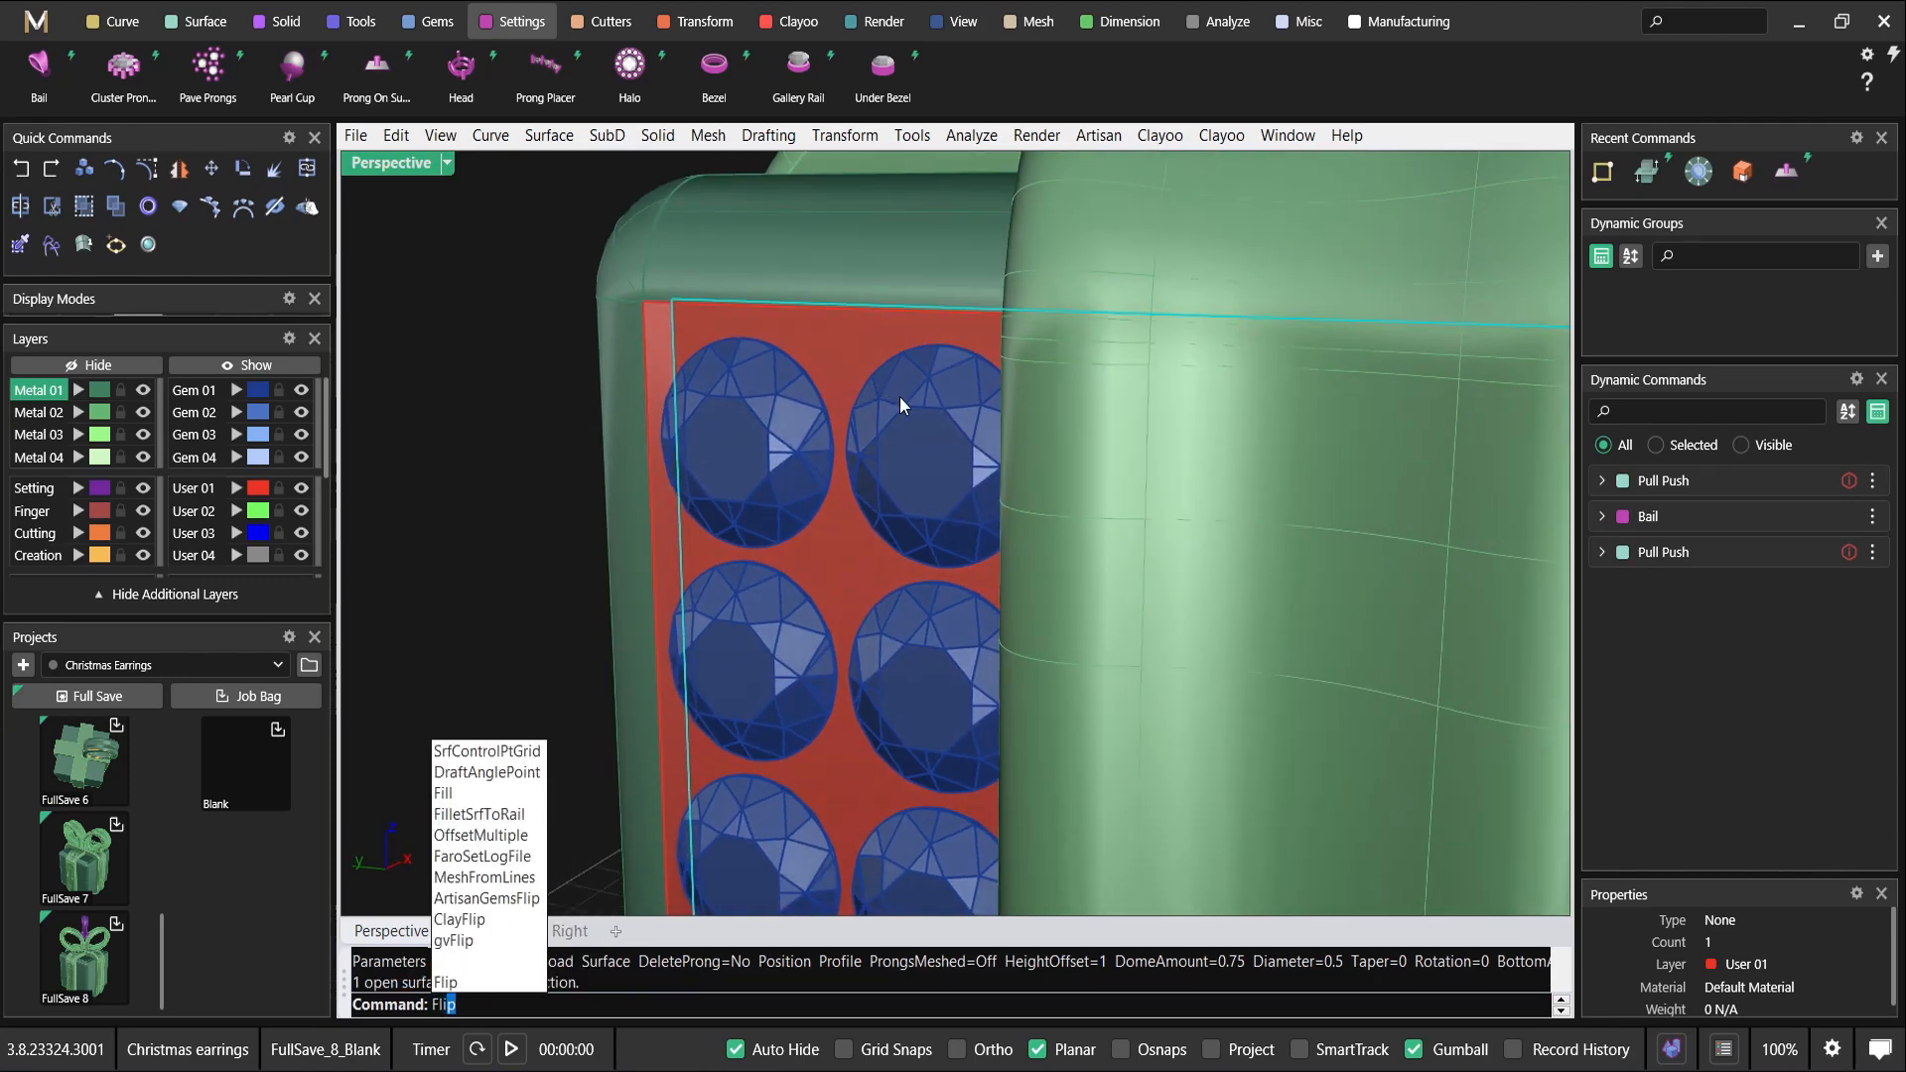
text(p)
key(Return)
click(899, 396)
key(Return)
Start Prong On Surface on the flipped recess surface and move the prong between the two uppermost gems.
click(353, 83)
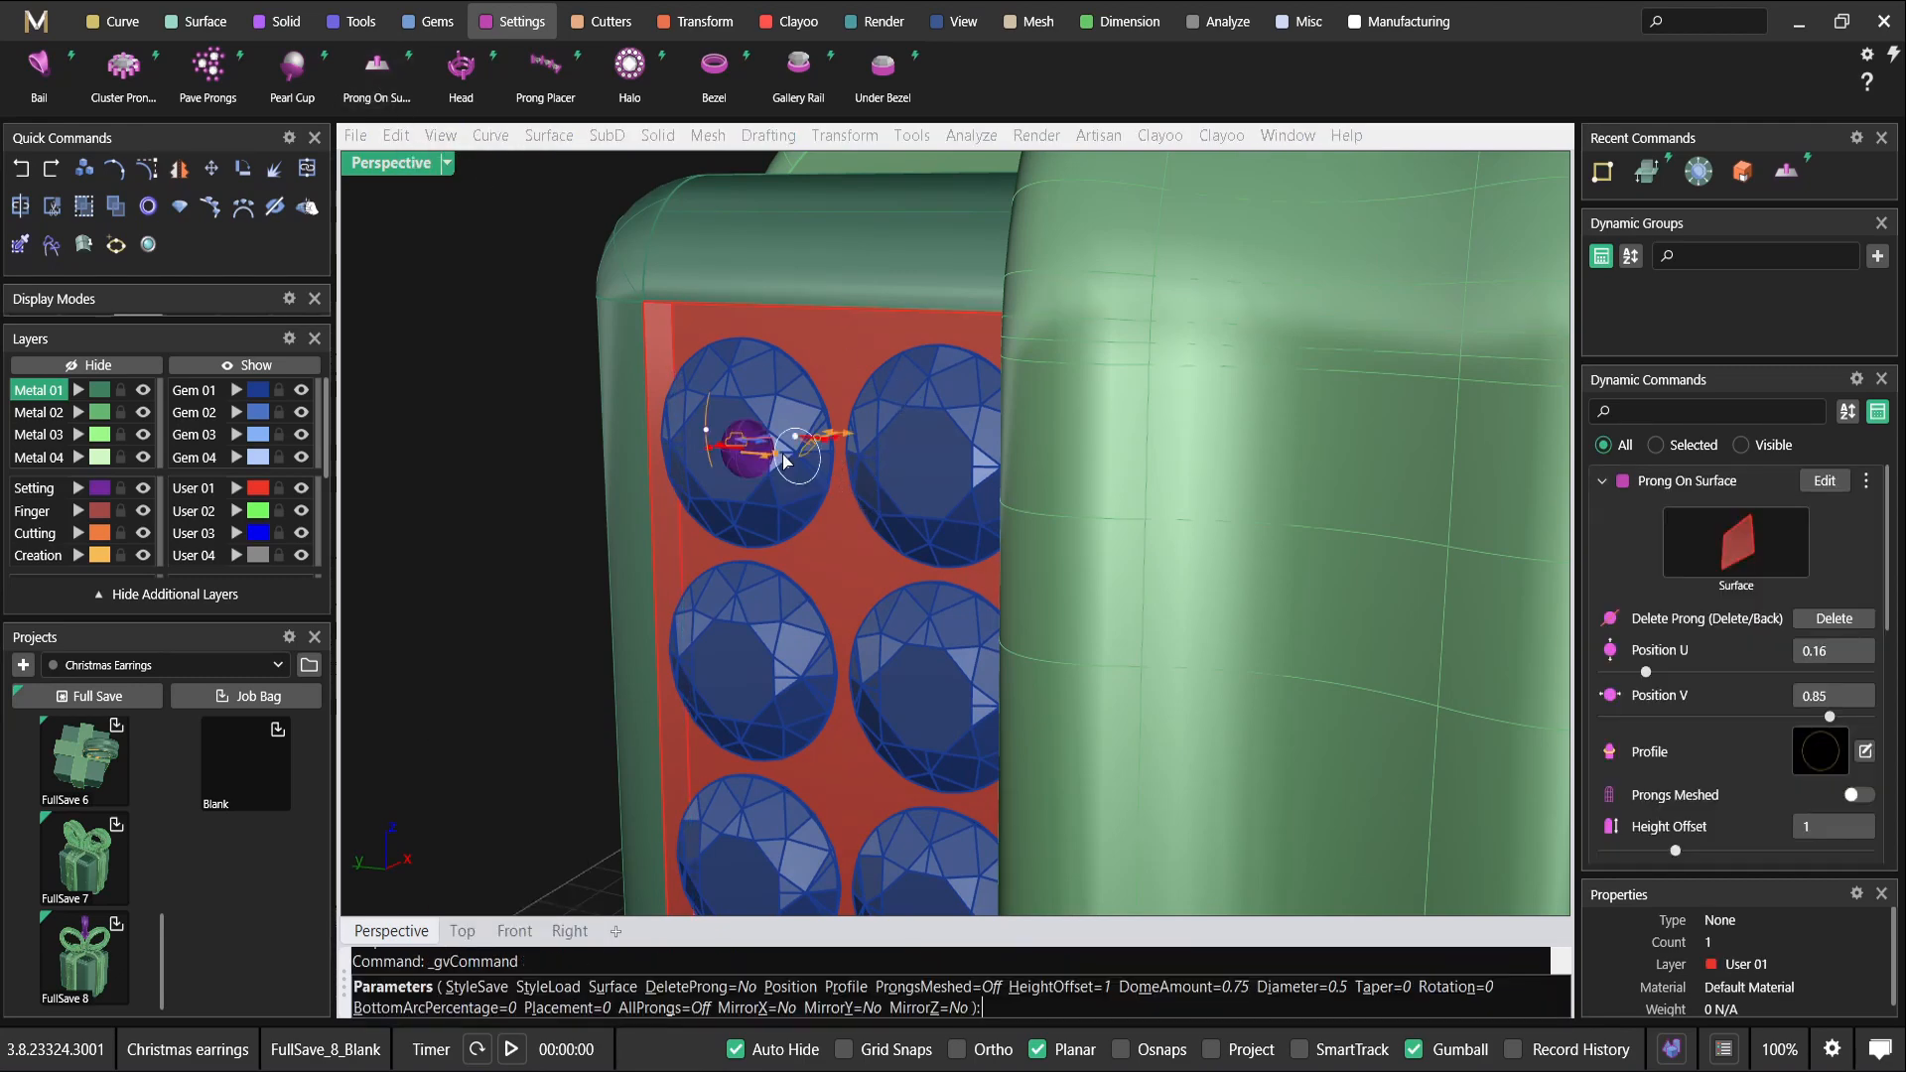
scroll(794, 456, up, 3)
drag(814, 424, 907, 314)
scroll(909, 312, down, 5)
right_drag(961, 304, 935, 299)
scroll(933, 299, up, 8)
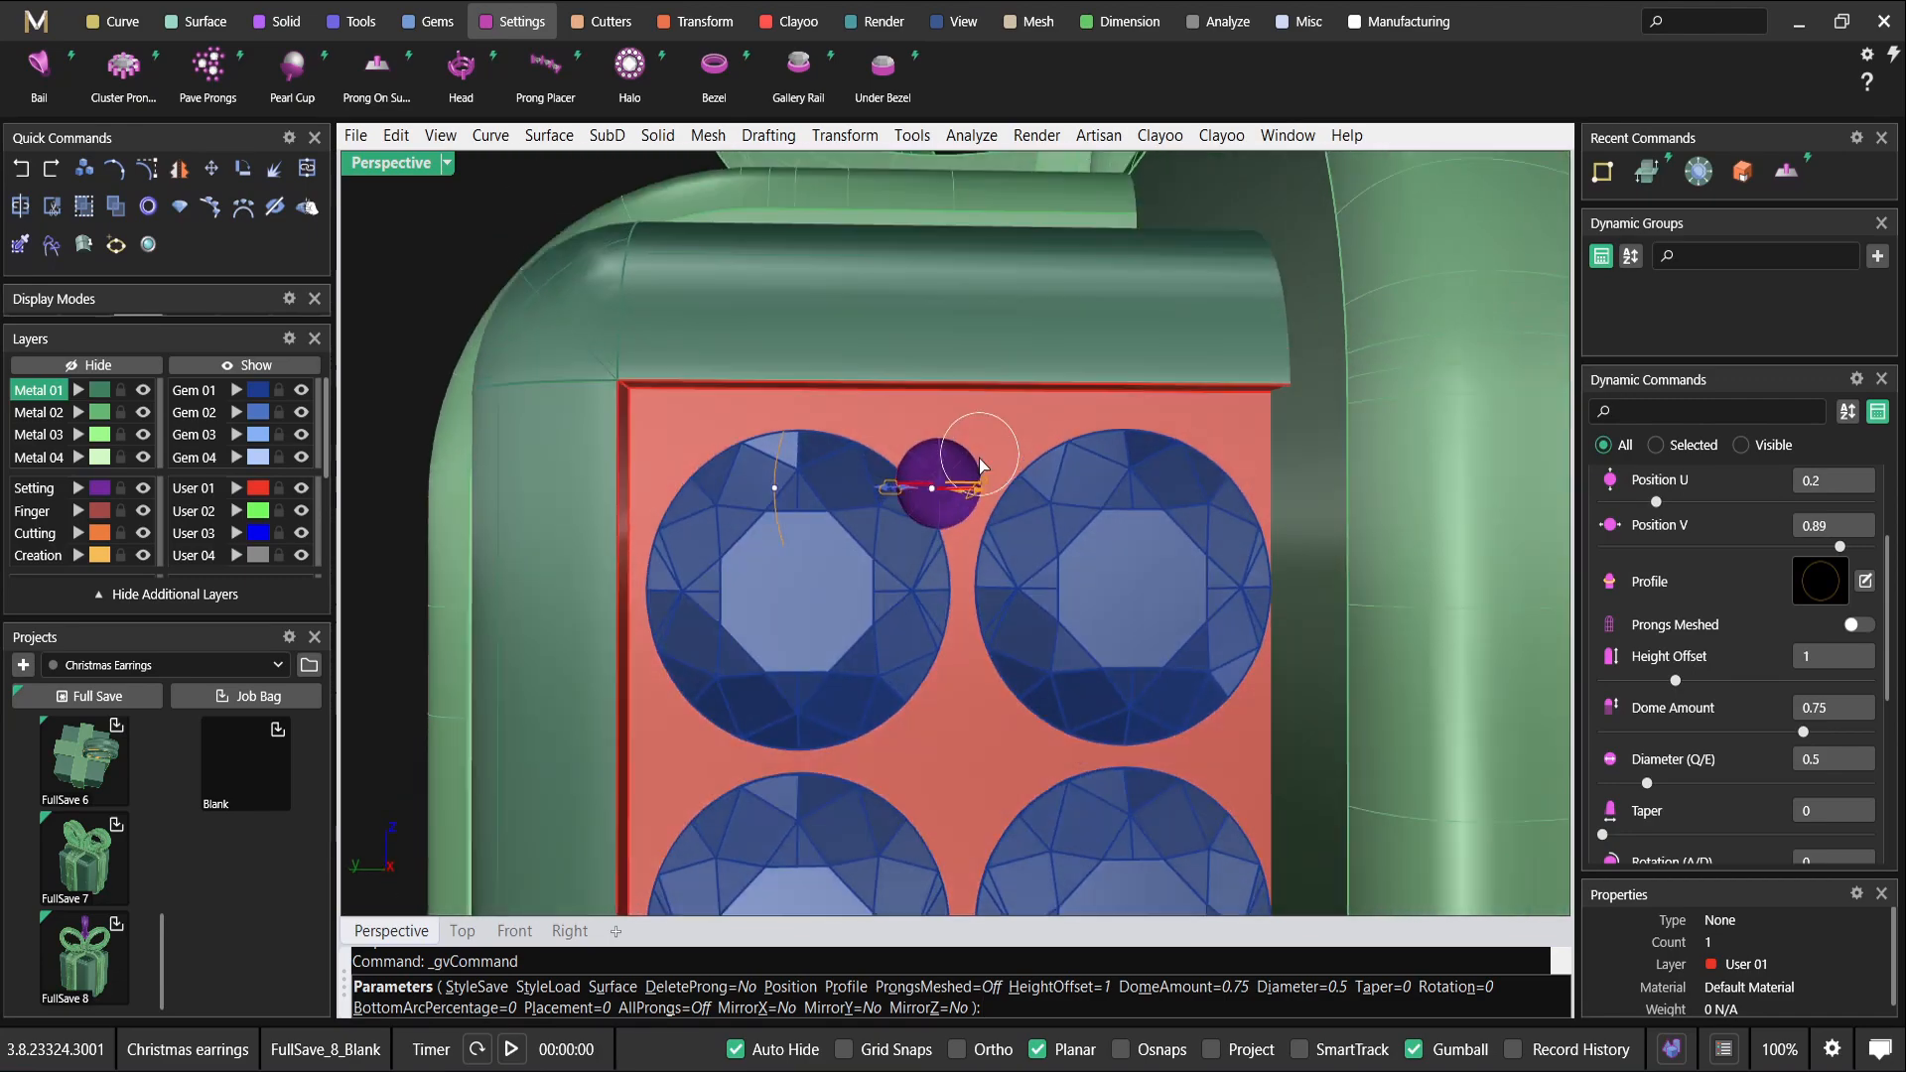
Set the prong's diameter to 0.65, nudge it midway between the two gems and set its placement to -0.05 mm.
key(e)
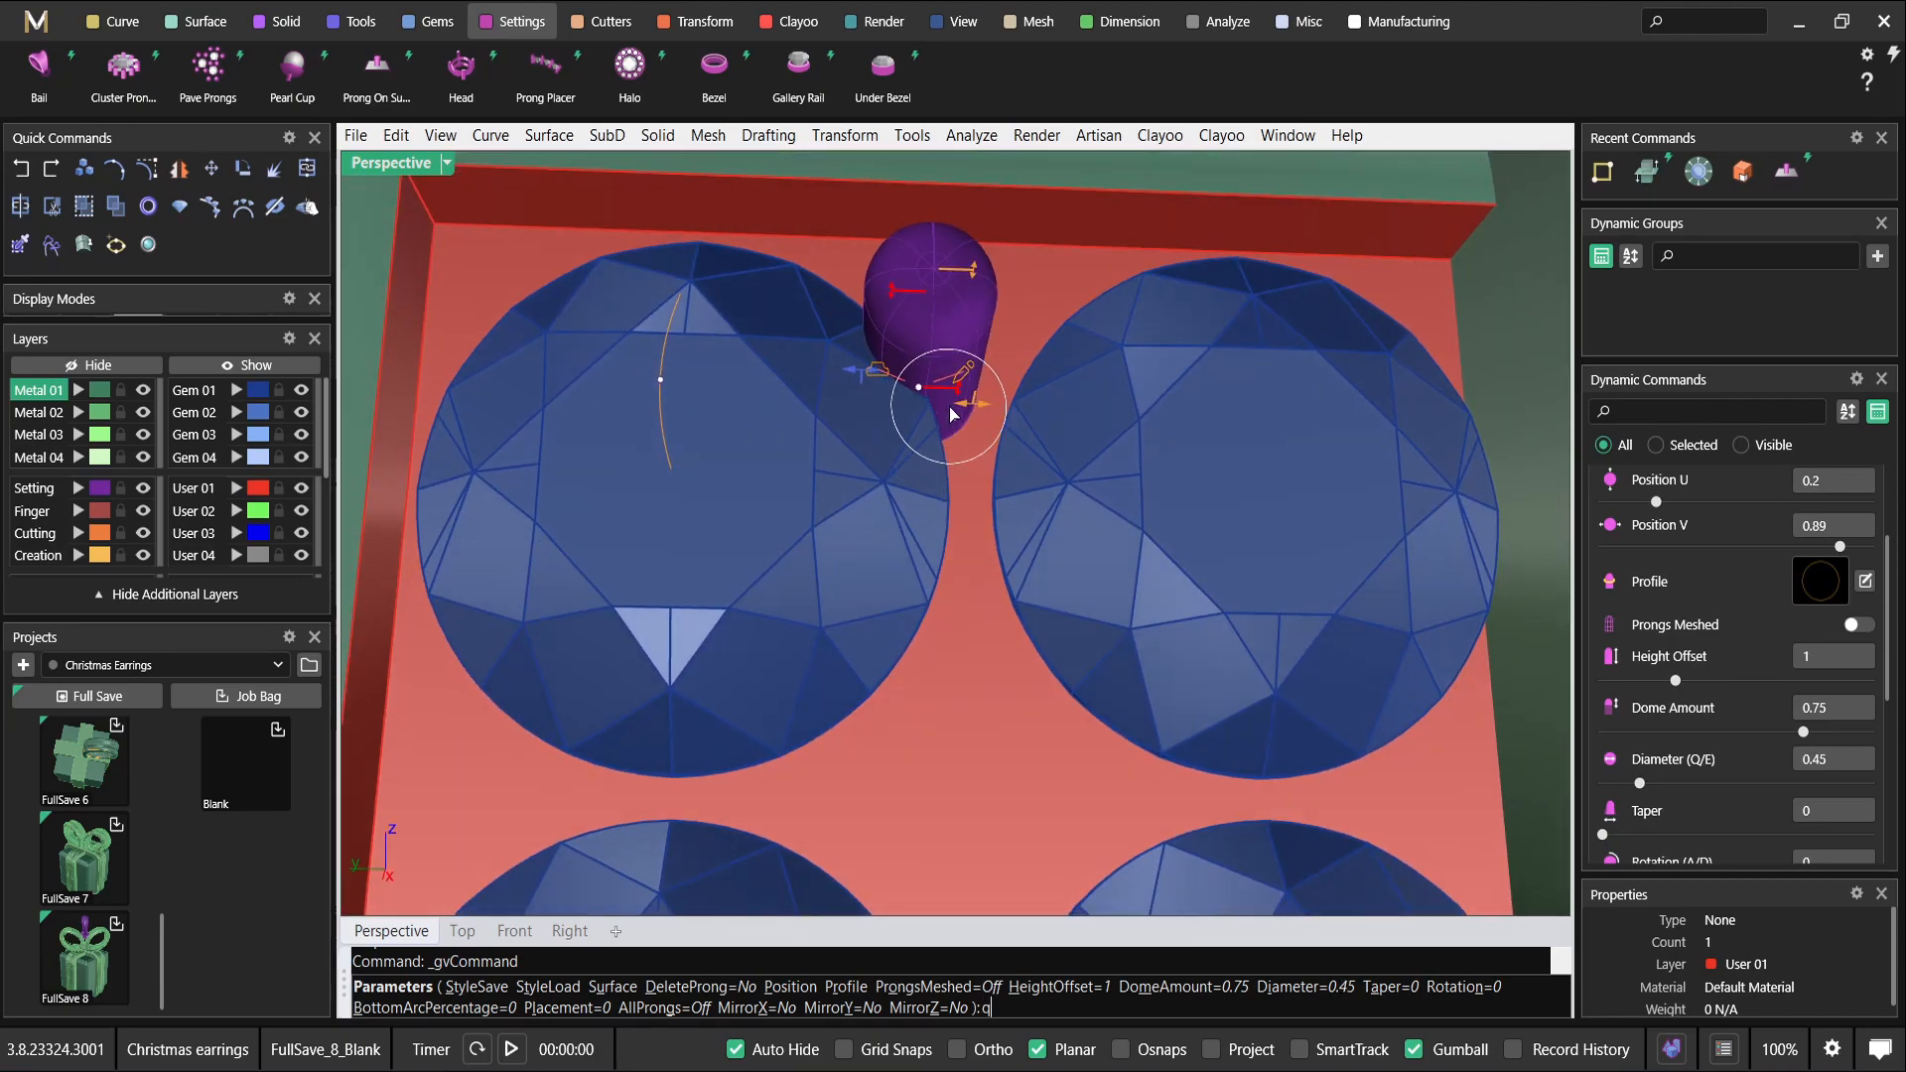
key(e)
scroll(1019, 421, down, 3)
right_drag(1020, 421, 999, 514)
mouse_move(915, 502)
mouse_down()
mouse_move(966, 505)
mouse_move(944, 515)
mouse_up()
scroll(947, 514, down, 5)
right_drag(953, 512, 962, 334)
scroll(971, 378, up, 8)
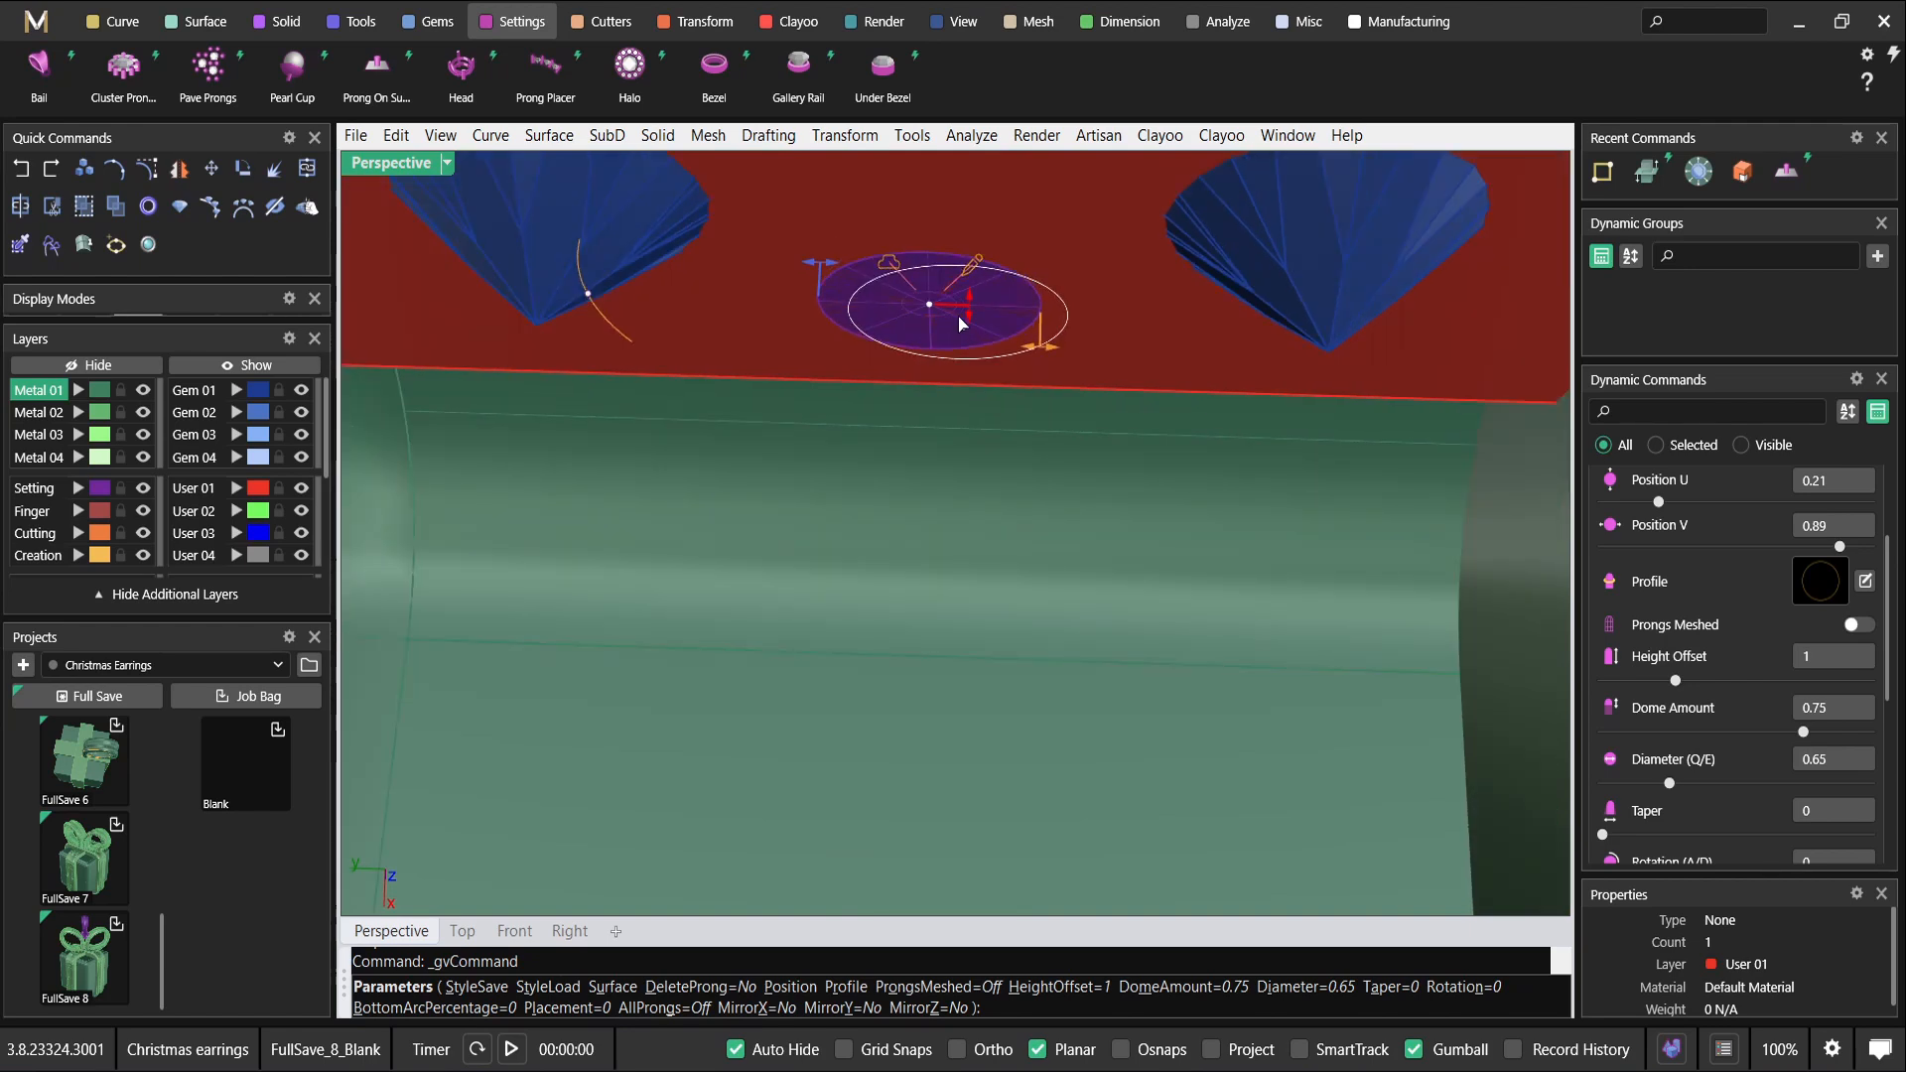
drag(968, 311, 971, 332)
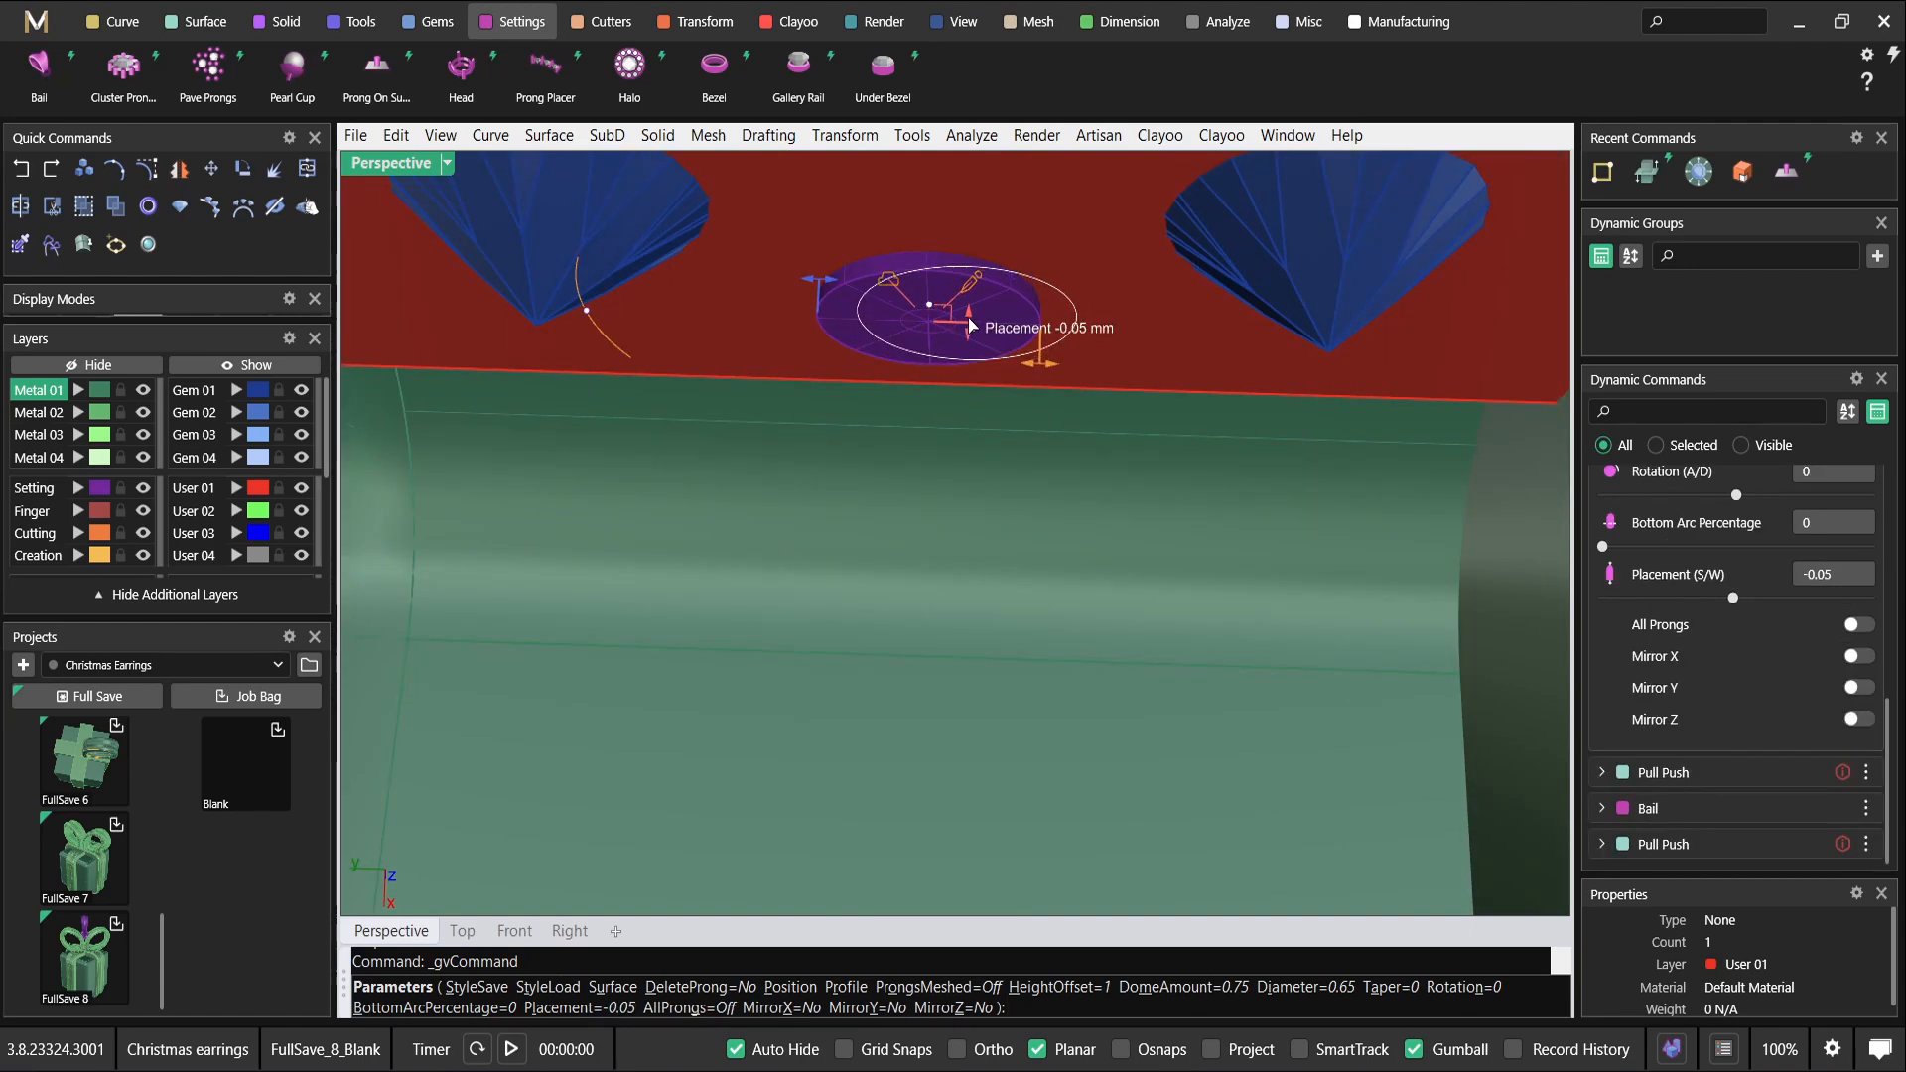
Add prongs at the first gem's outer upper corner, outer lower corner and inner lower side, and finish the prong placement.
right_drag(1054, 284, 870, 492)
scroll(1005, 480, down, 5)
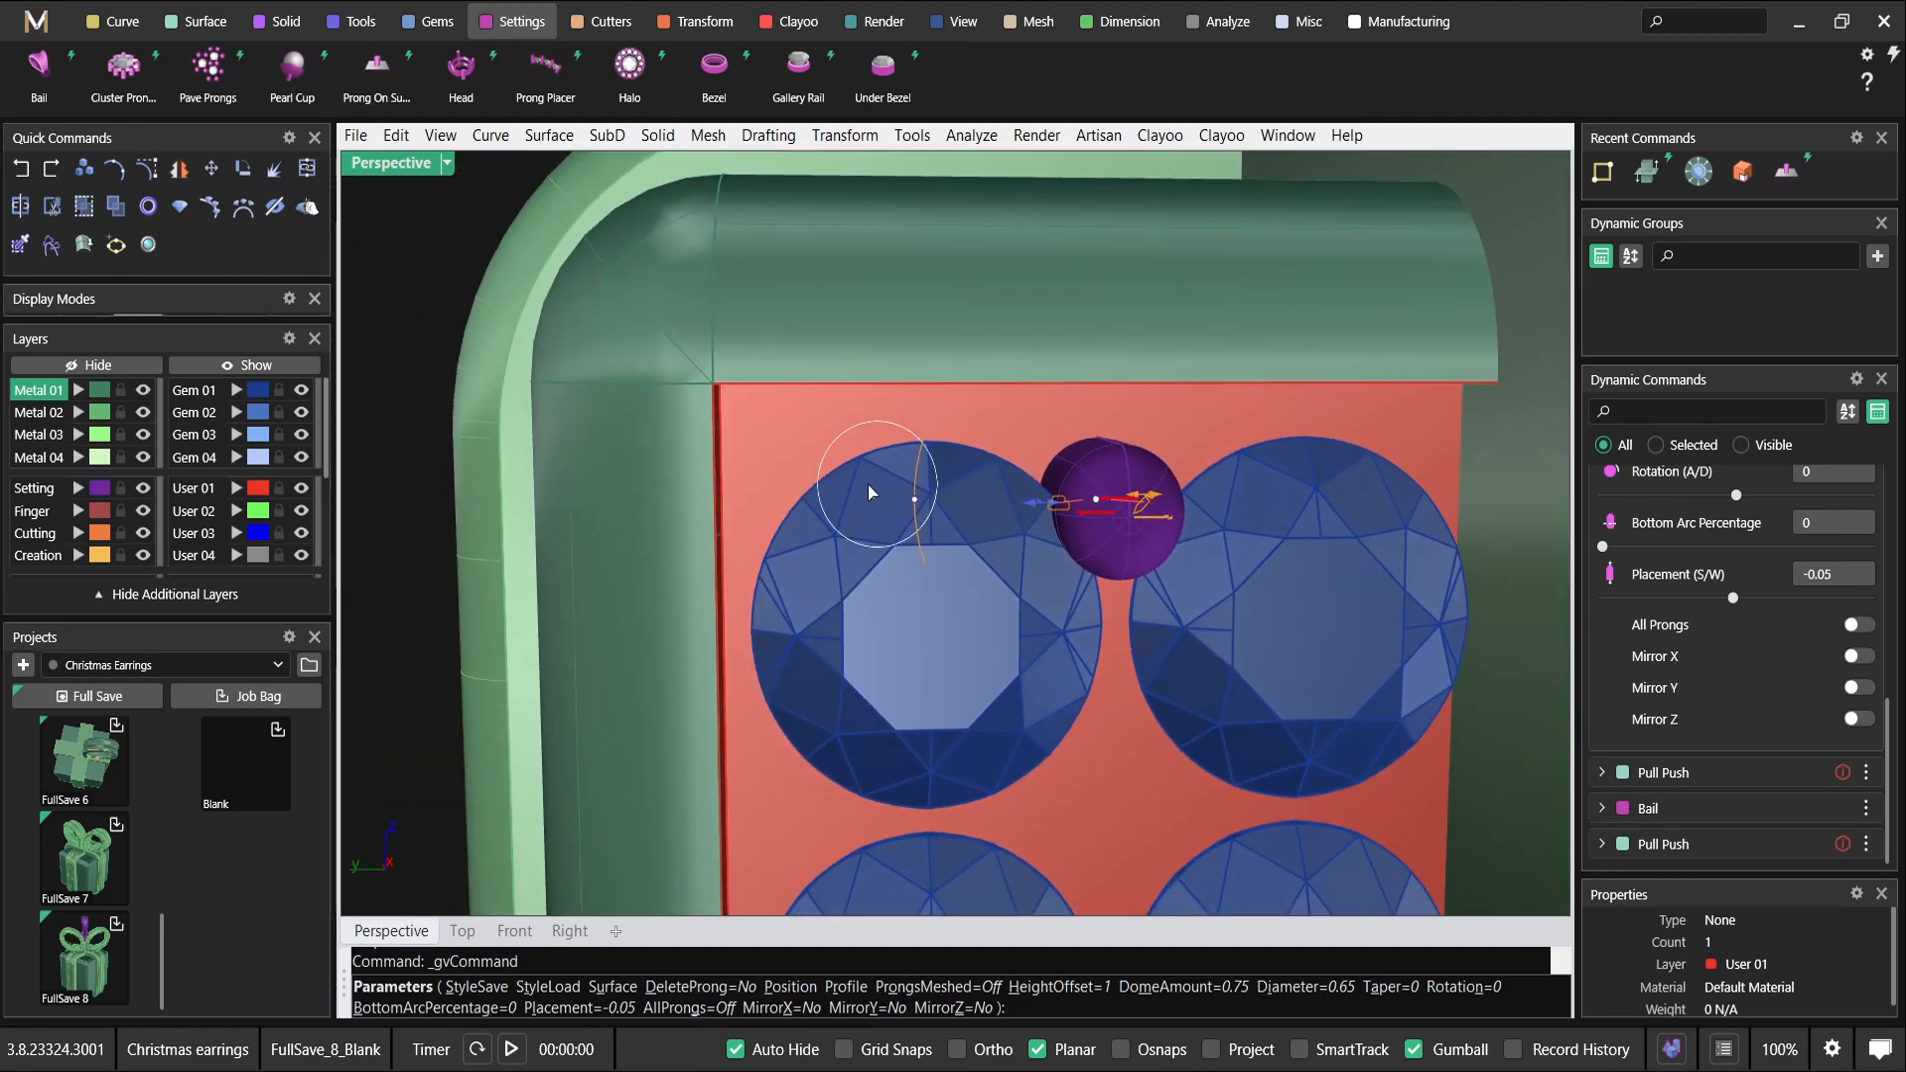
click(783, 462)
right_drag(842, 699, 835, 596)
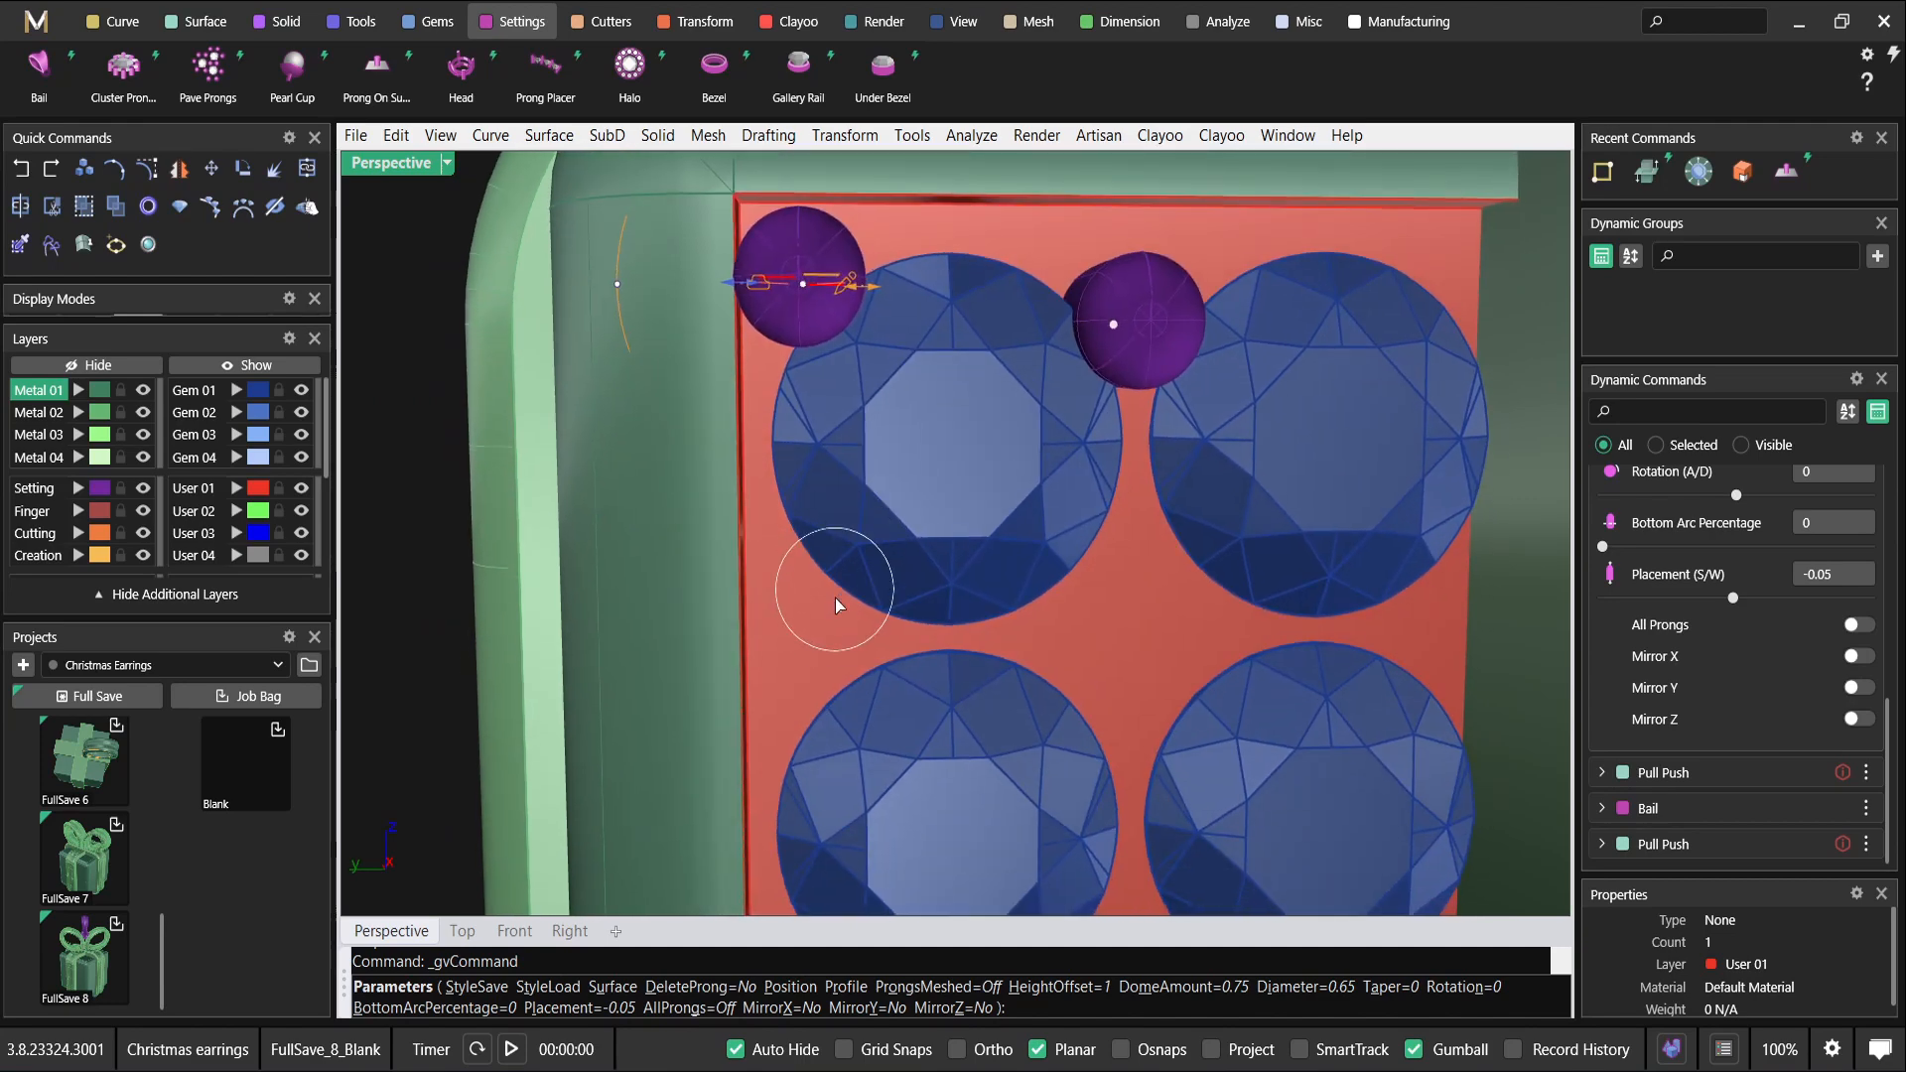
click(828, 640)
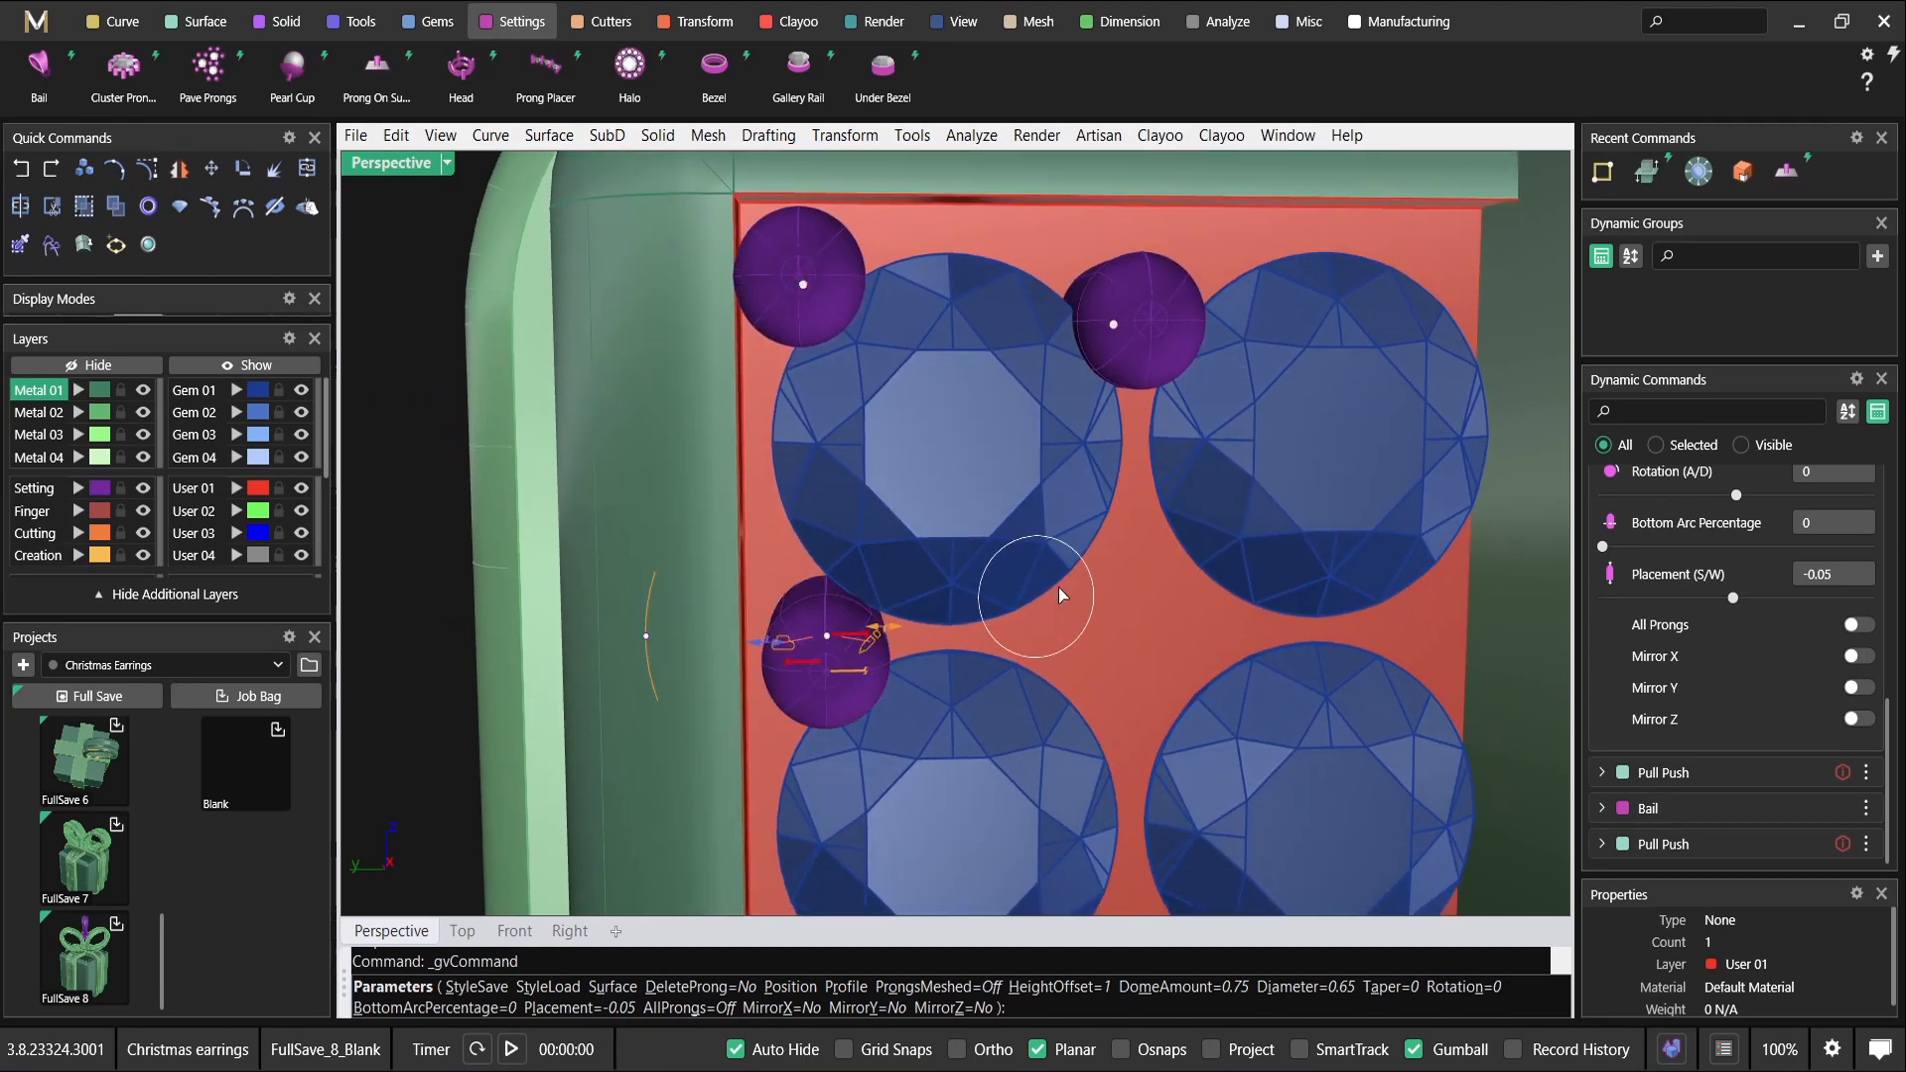
click(1137, 545)
scroll(1083, 463, down, 4)
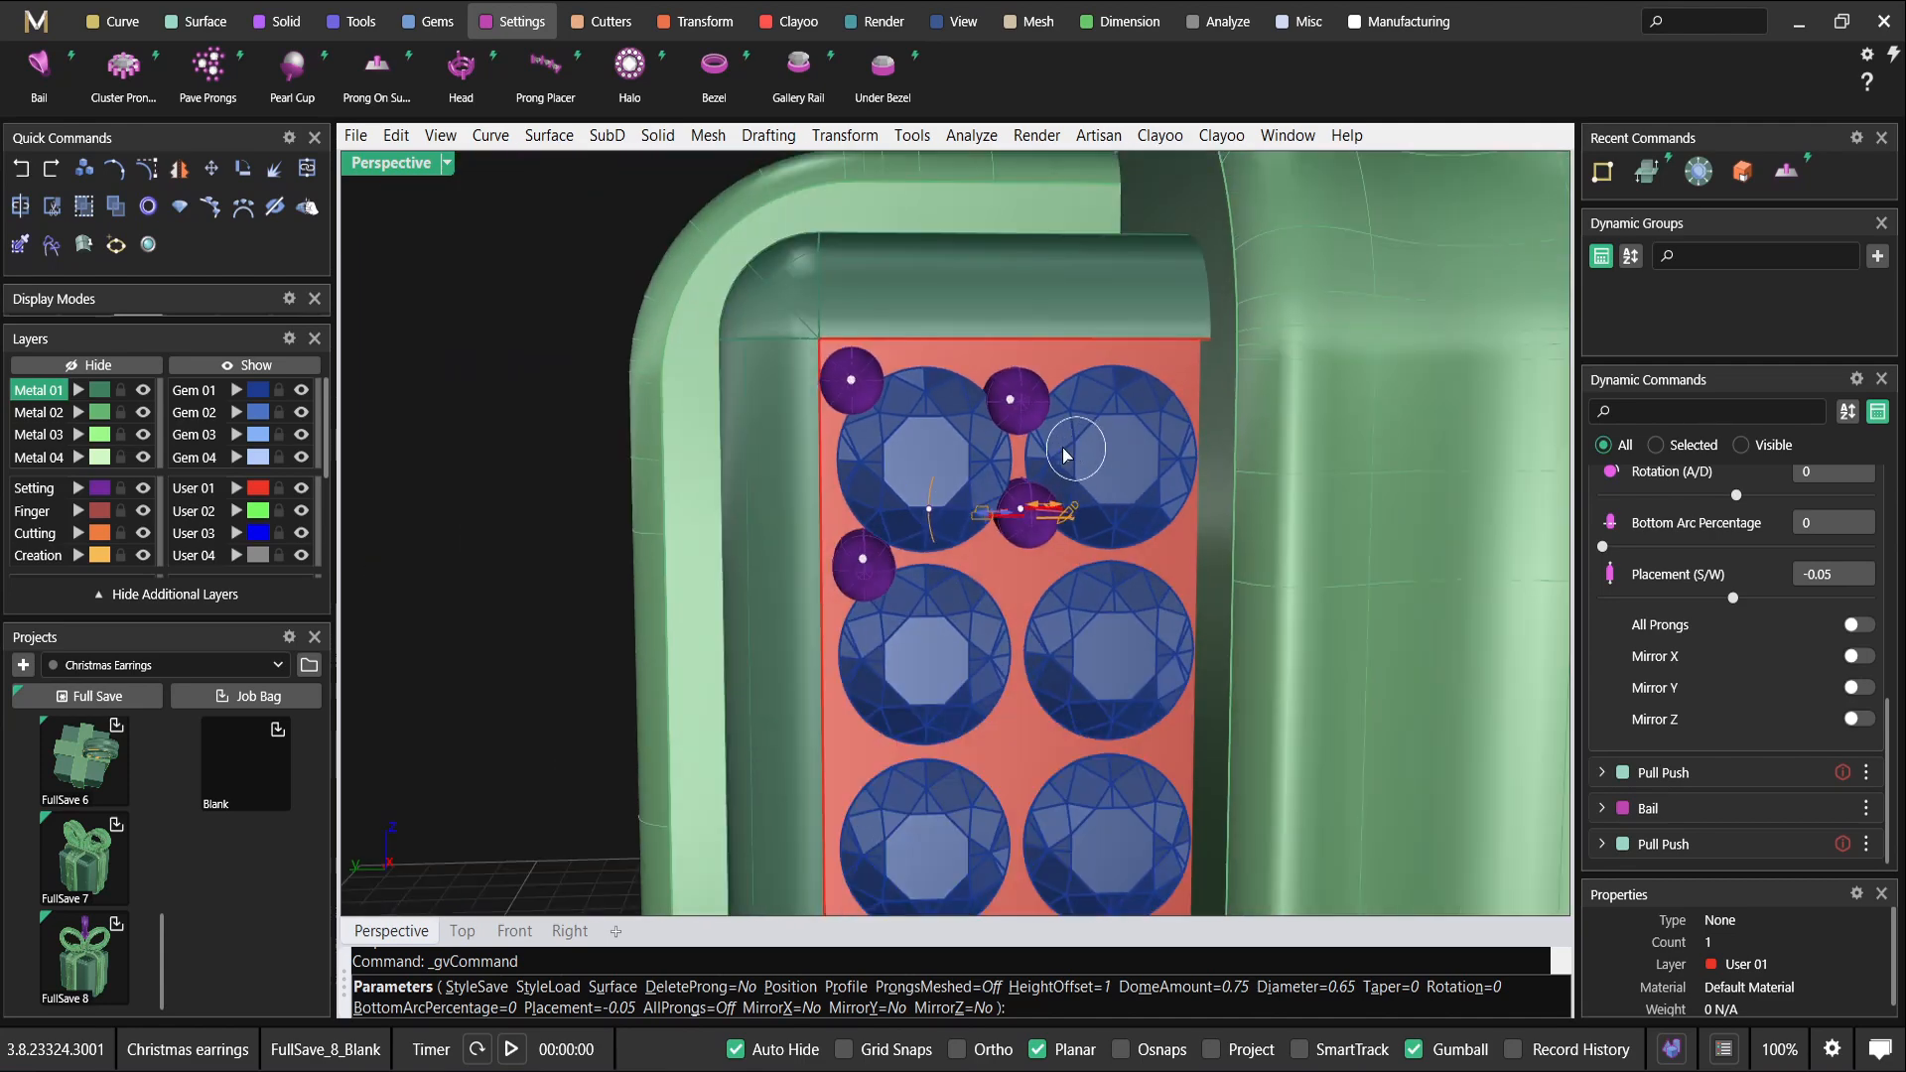
key(Return)
scroll(968, 429, down, 5)
Isolate the gem rows, the four prongs and the recess surface in the Right view.
right_drag(921, 427, 577, 311)
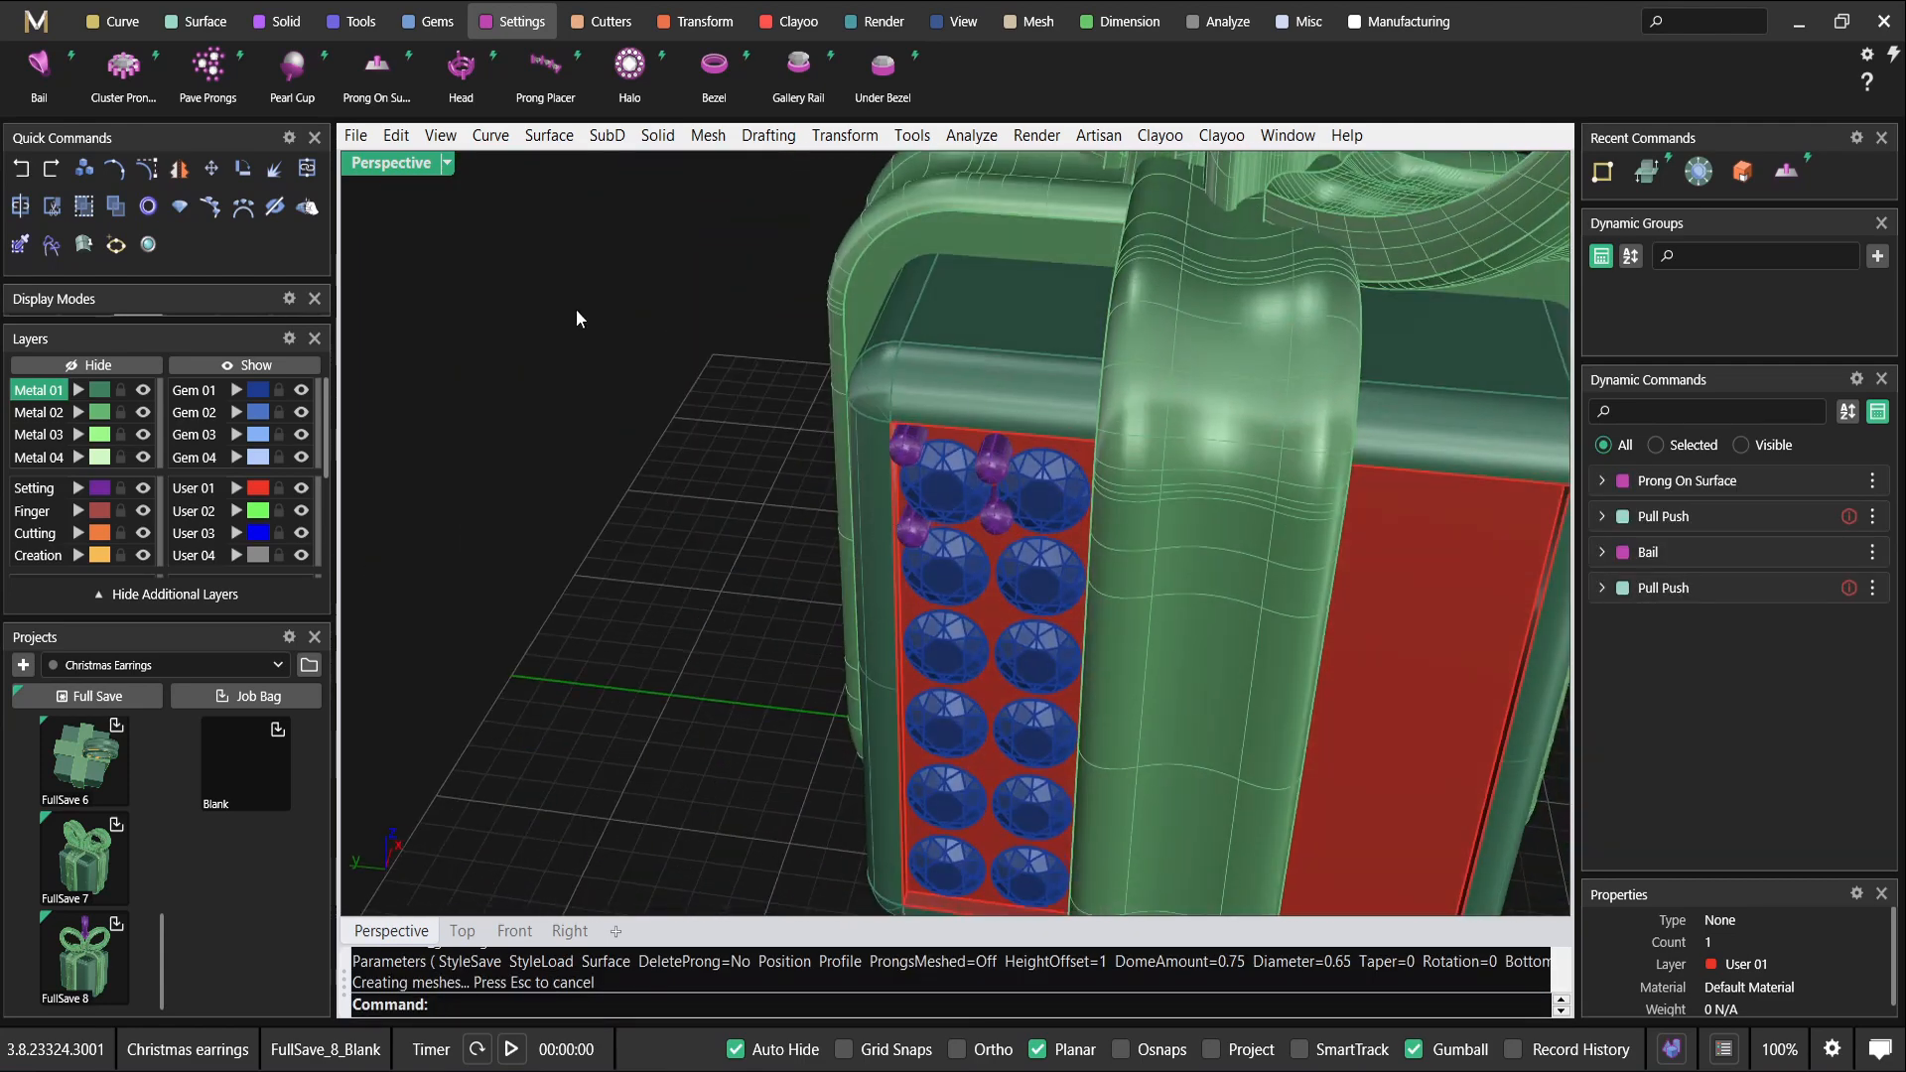
double_click(376, 161)
scroll(1052, 631, down, 2)
double_click(986, 554)
drag(604, 459, 978, 866)
right_drag(918, 400, 911, 313)
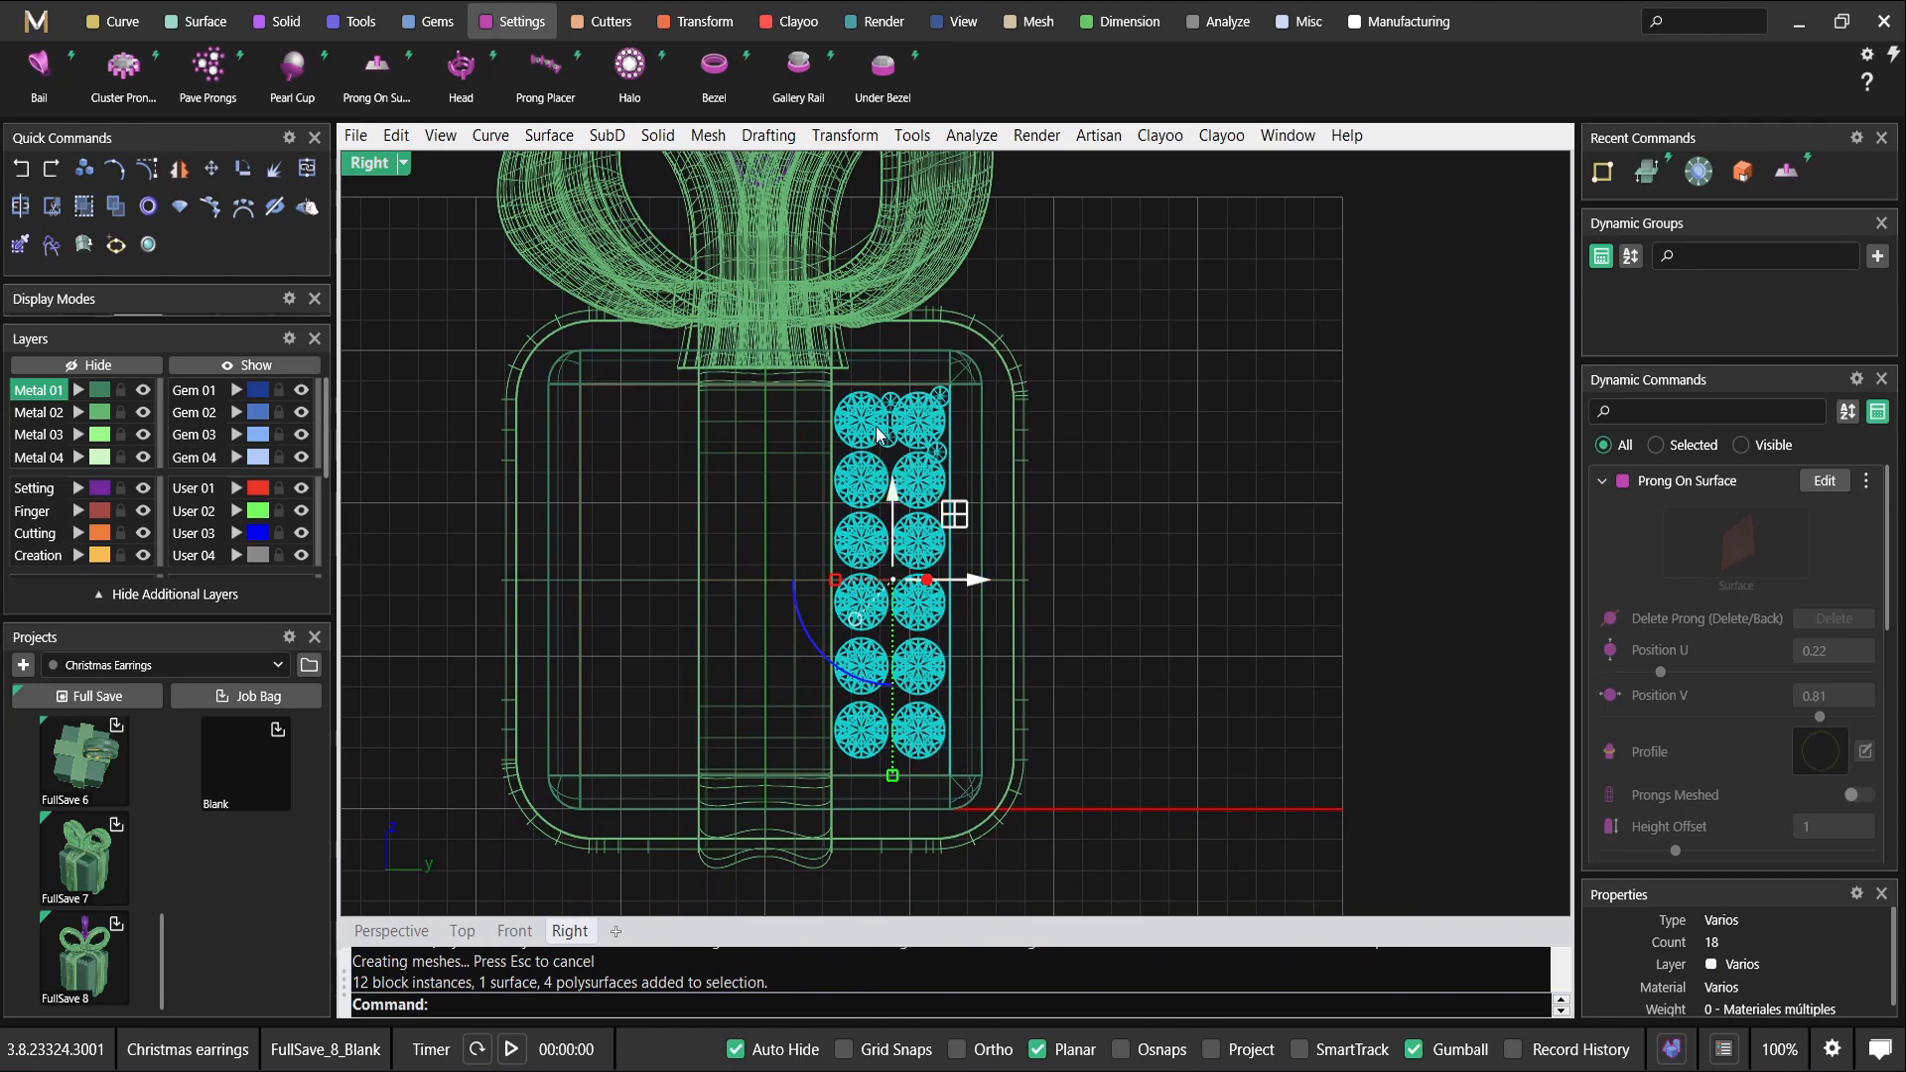
right_click(117, 366)
Select the four grouped prongs around the upper gem and ungroup them.
scroll(873, 378, up, 3)
drag(962, 319, 1069, 571)
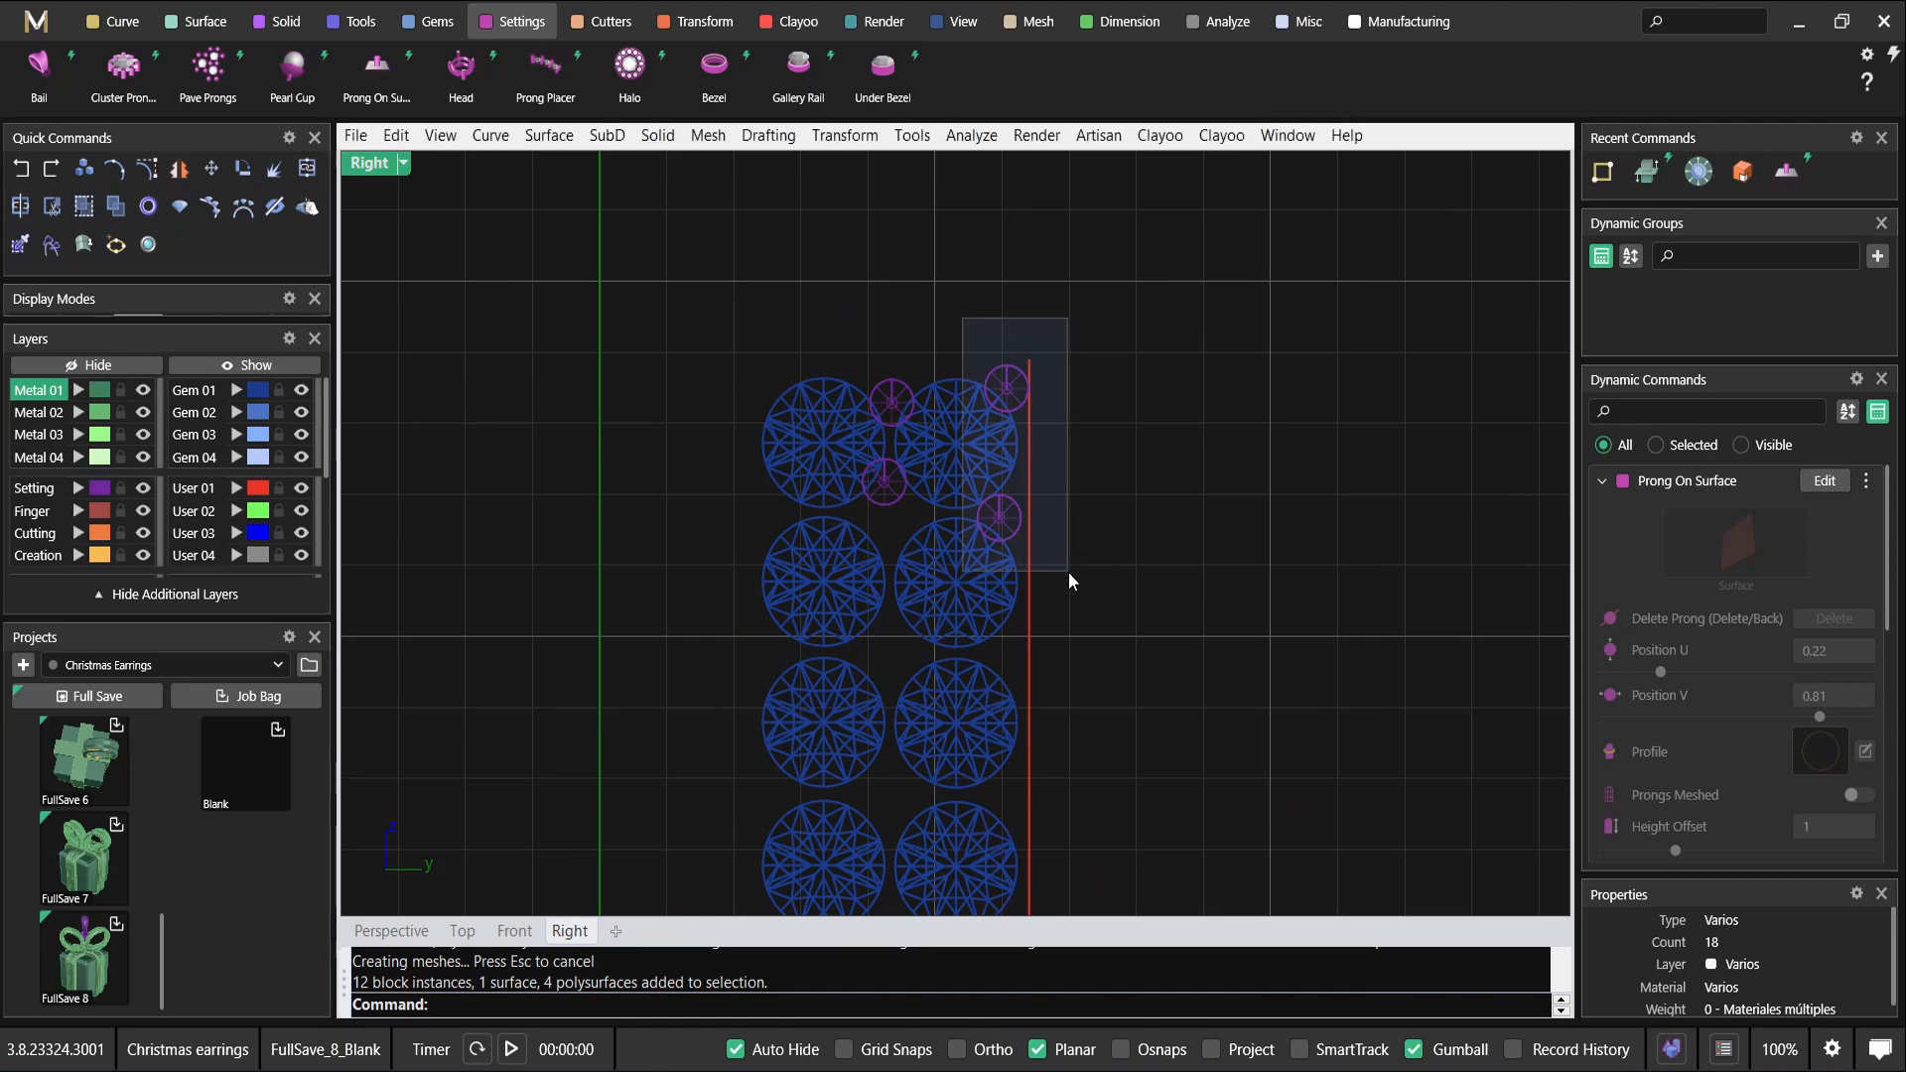
scroll(950, 445, up, 2)
click(1023, 374)
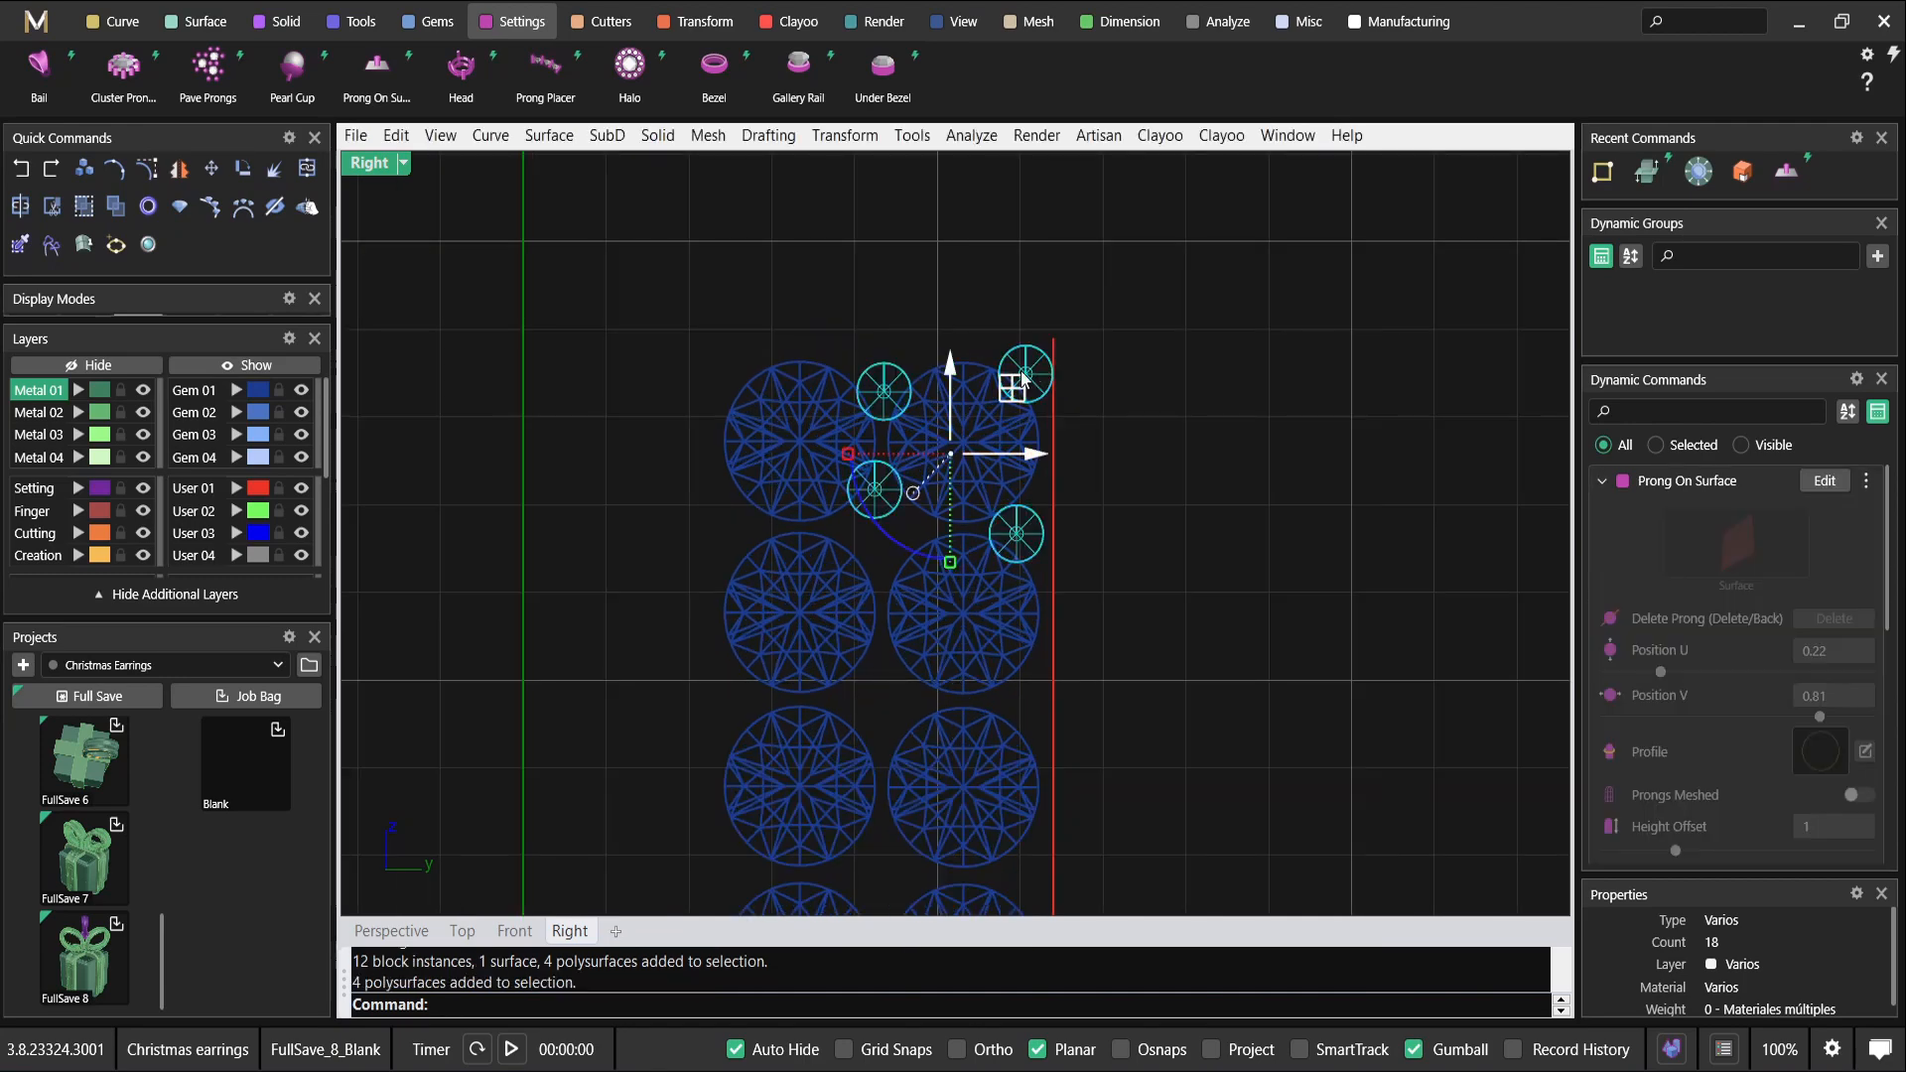
right_drag(909, 403, 907, 334)
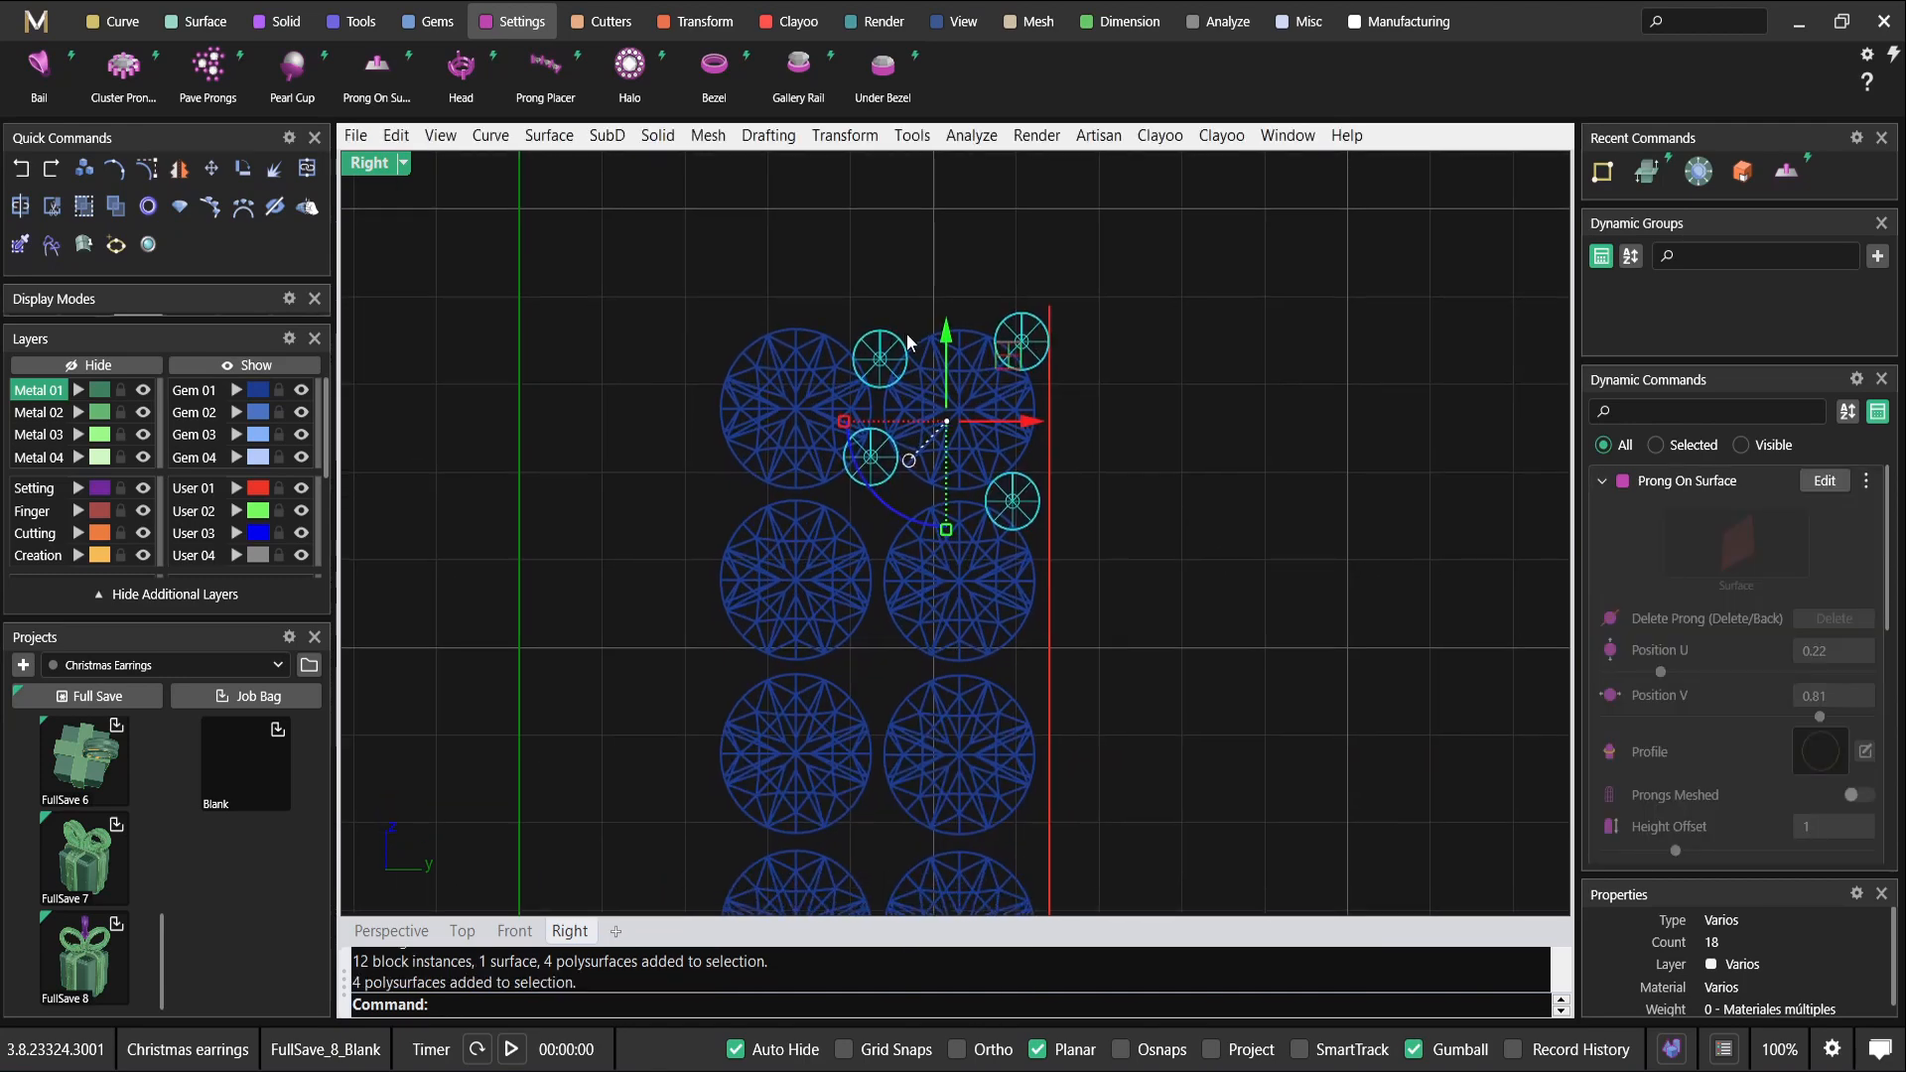
key(Return)
Mirror the two outer prongs across a vertical plane snapped to the upper middle prong, with object snaps and End enabled.
drag(937, 277, 1134, 569)
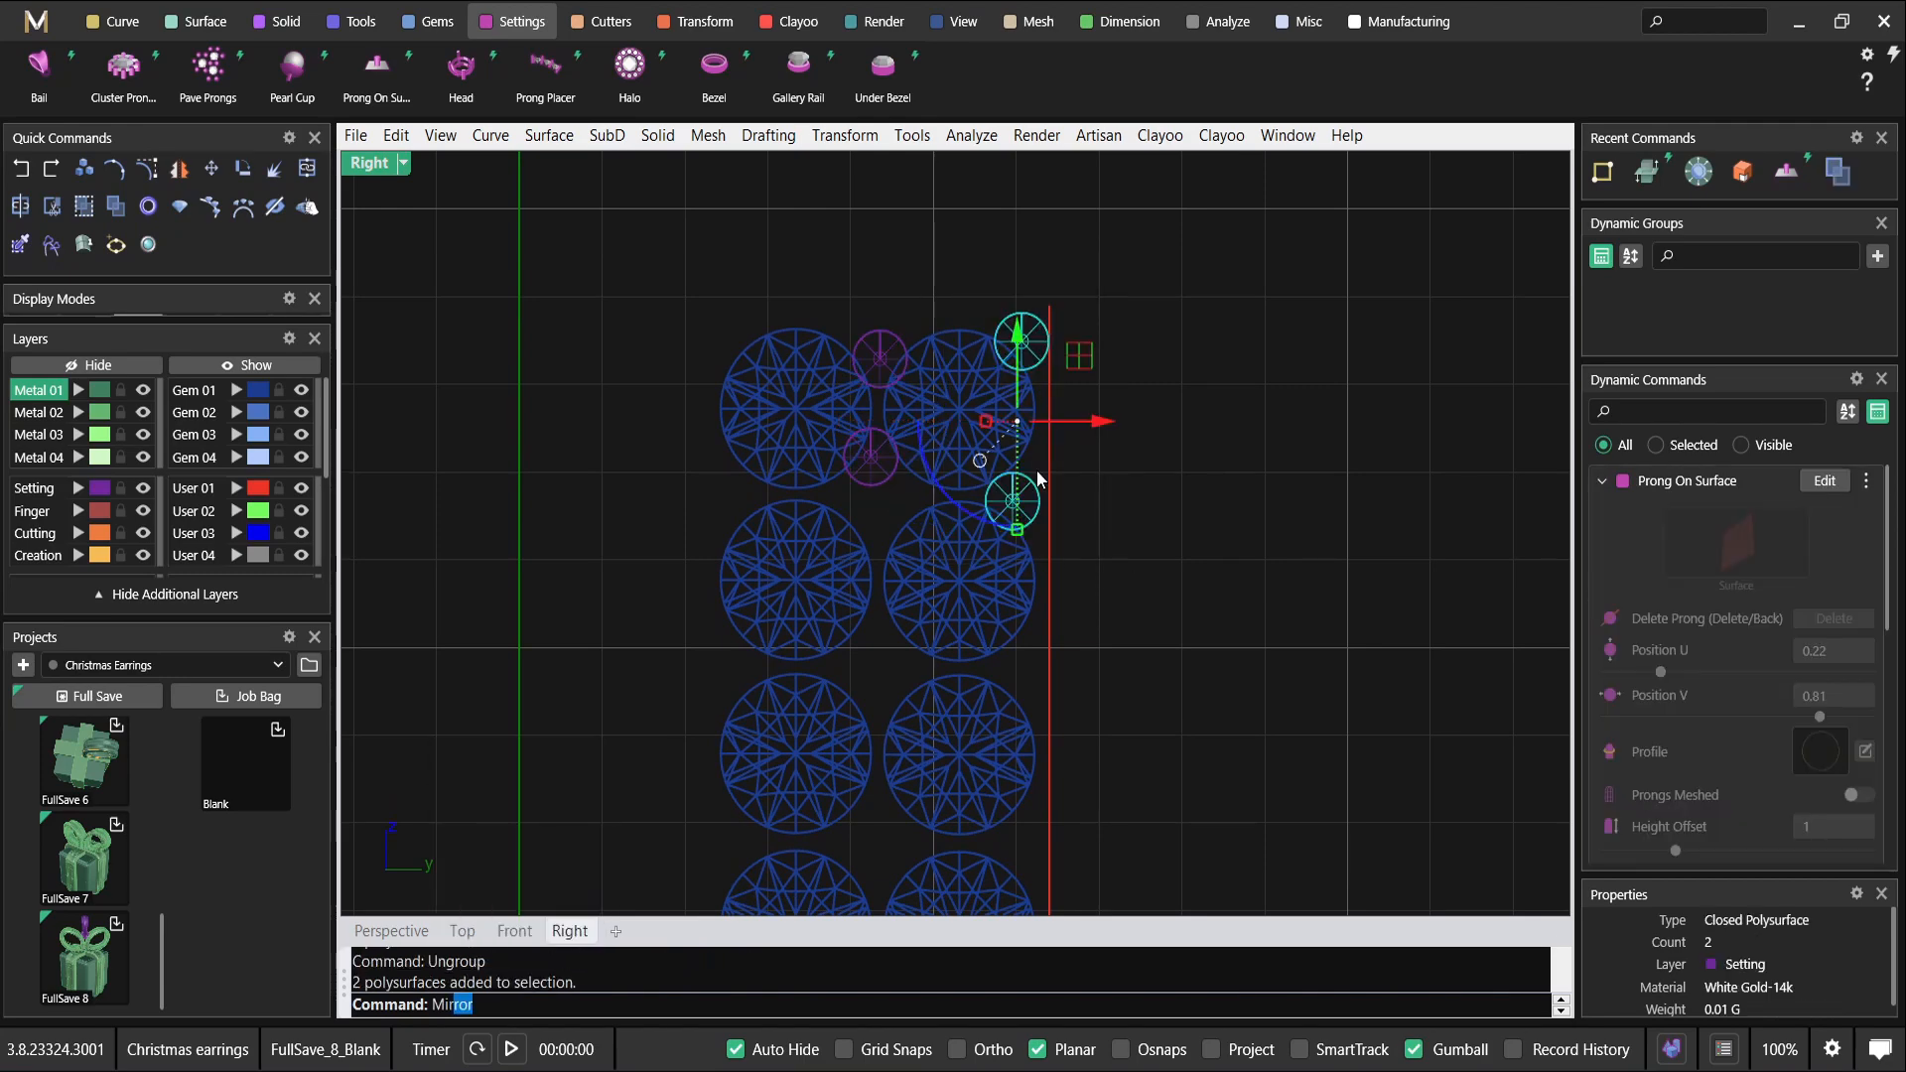
text(Mi)
key(Return)
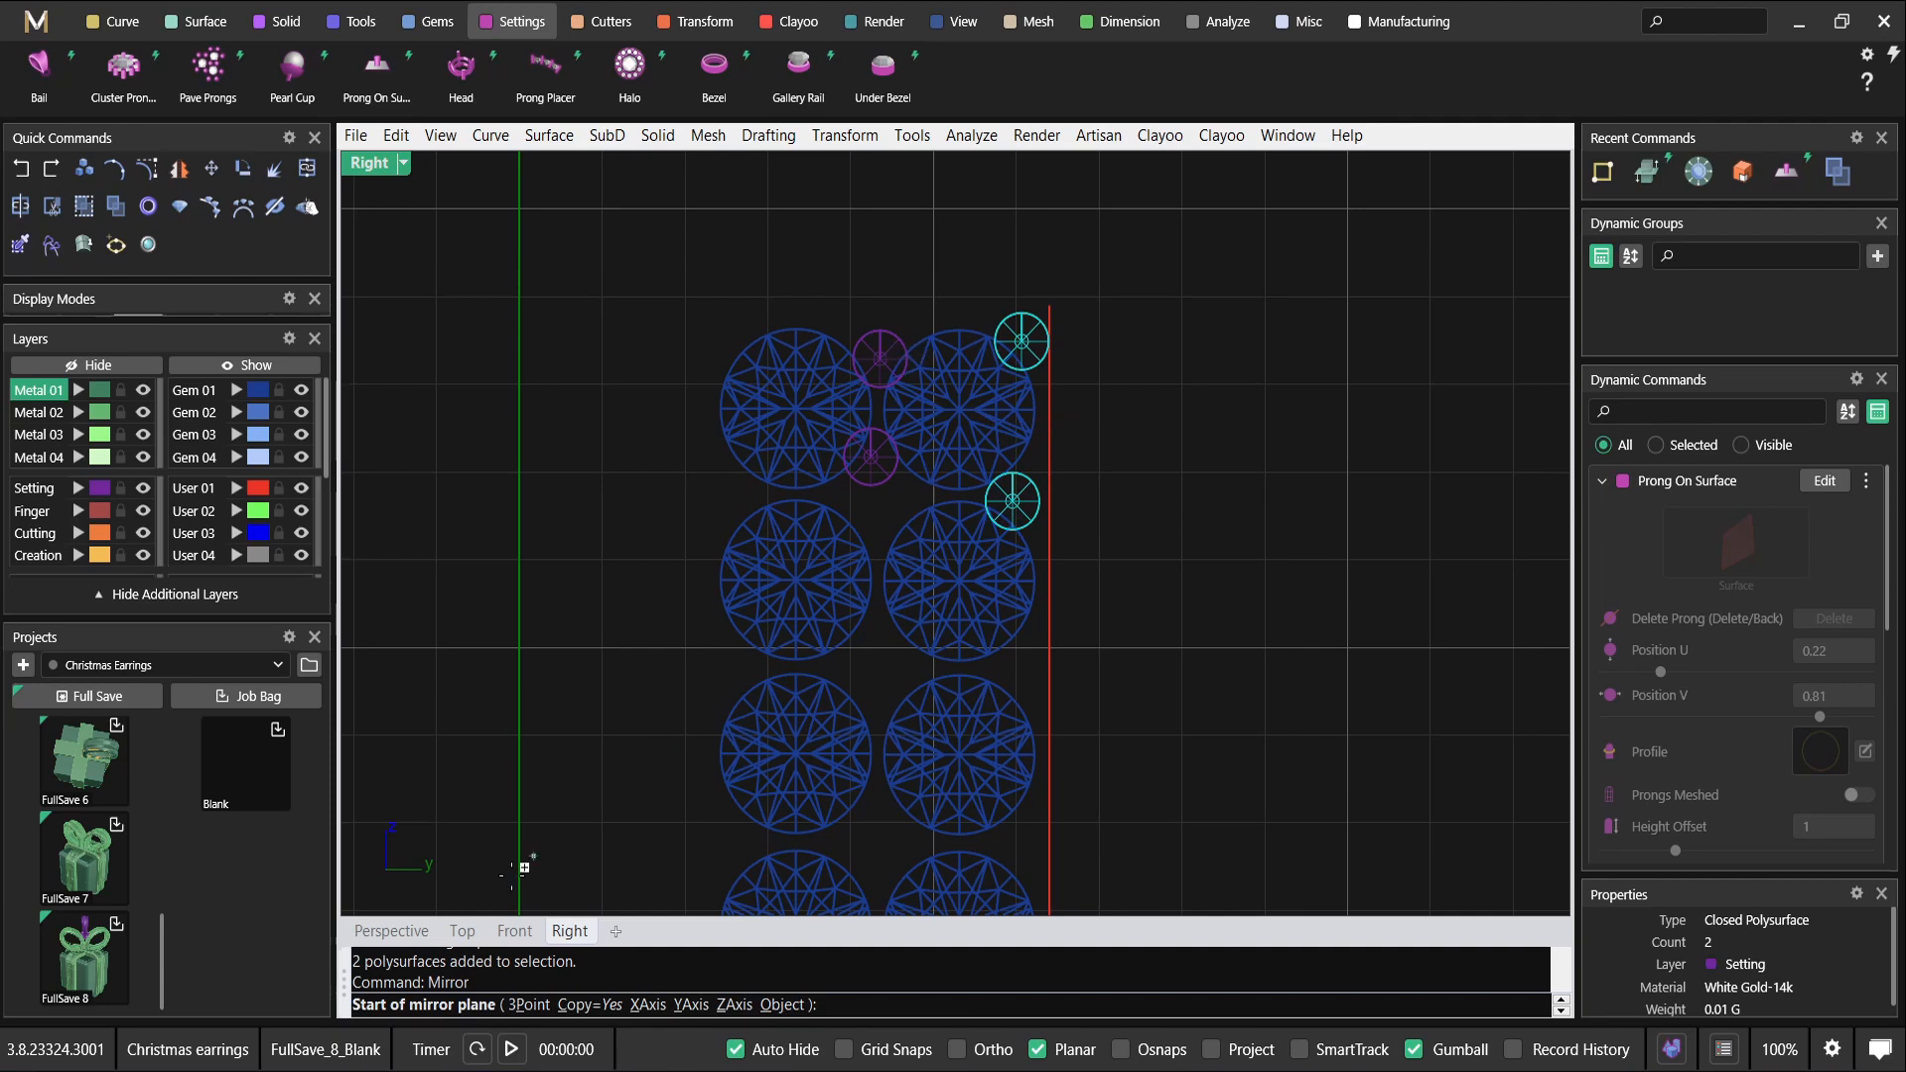
click(1155, 1052)
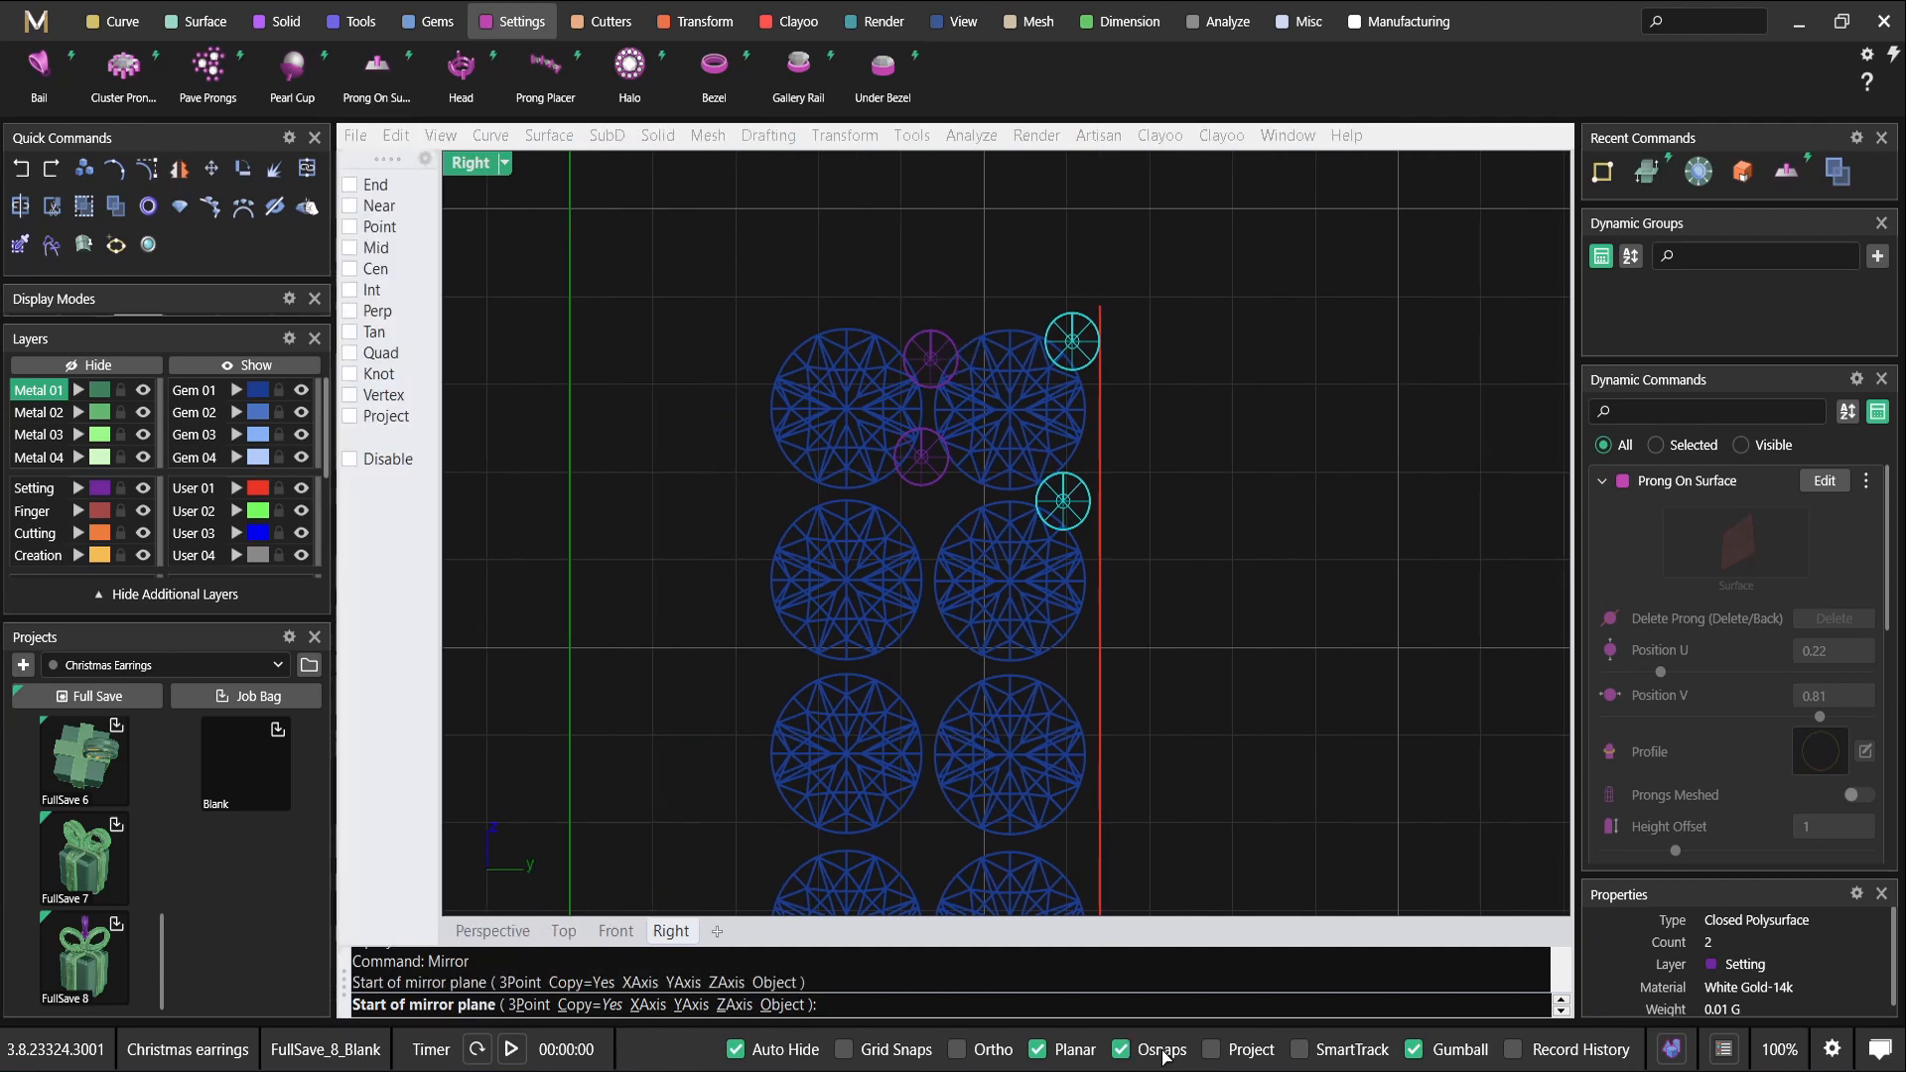
click(930, 356)
click(930, 256)
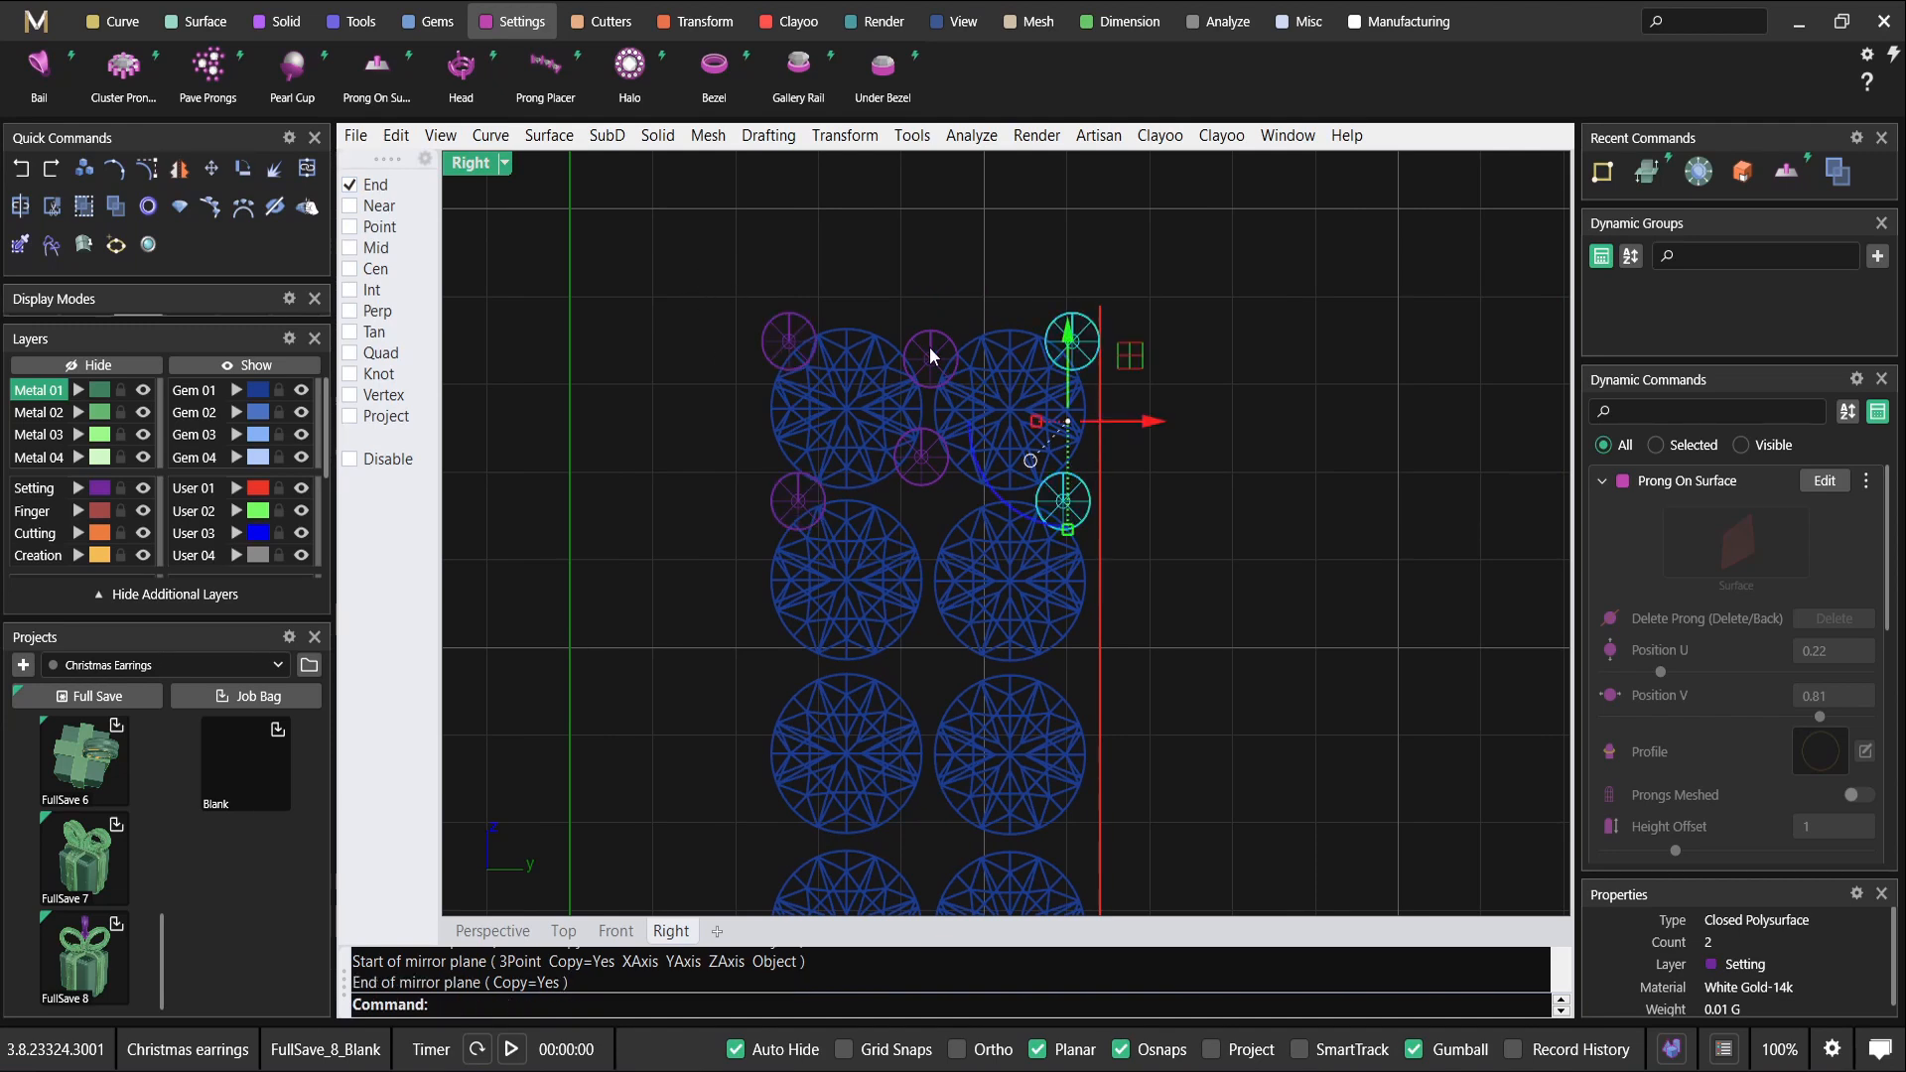
Mirror all six prongs downward across a horizontal plane through the second gem row's centre, using the Vertex snap.
shift+drag(870, 255, 997, 533)
shift+drag(720, 236, 863, 554)
right_click(728, 542)
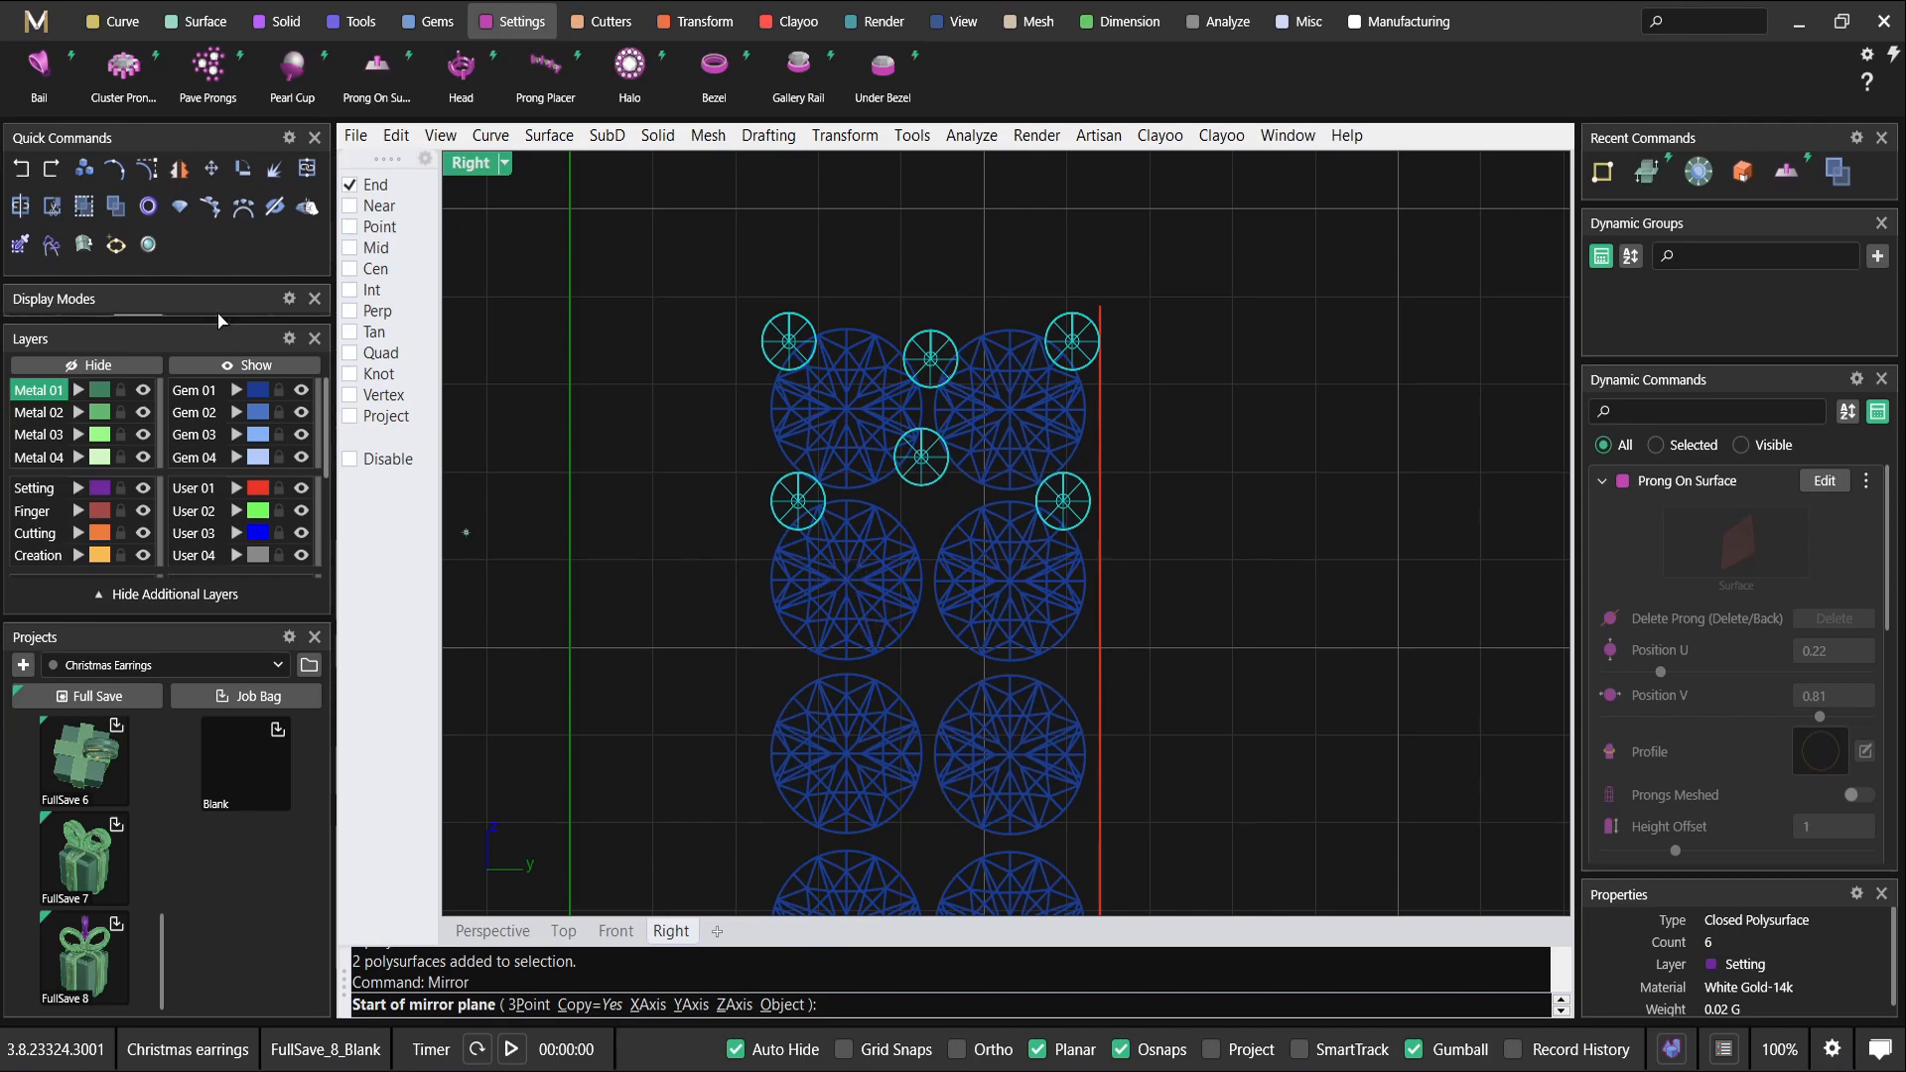
click(856, 572)
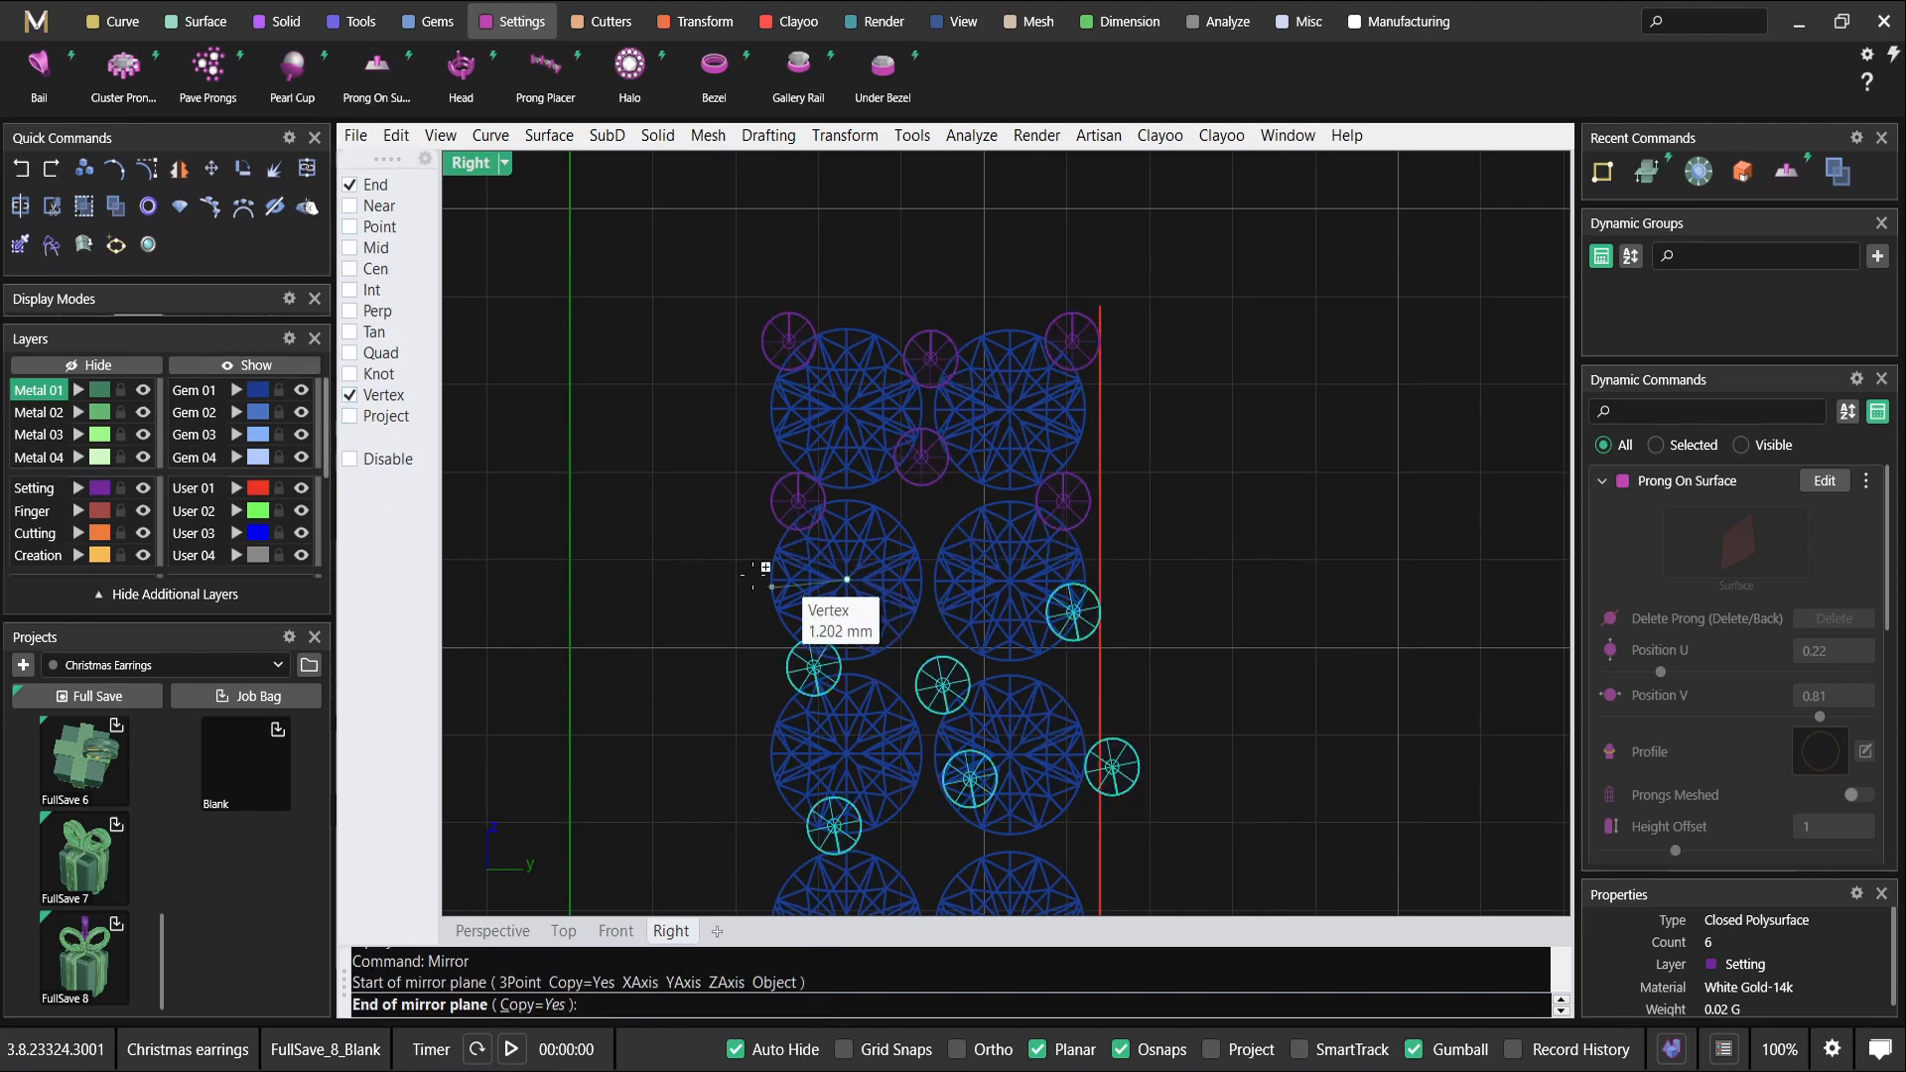
click(697, 572)
key(Escape)
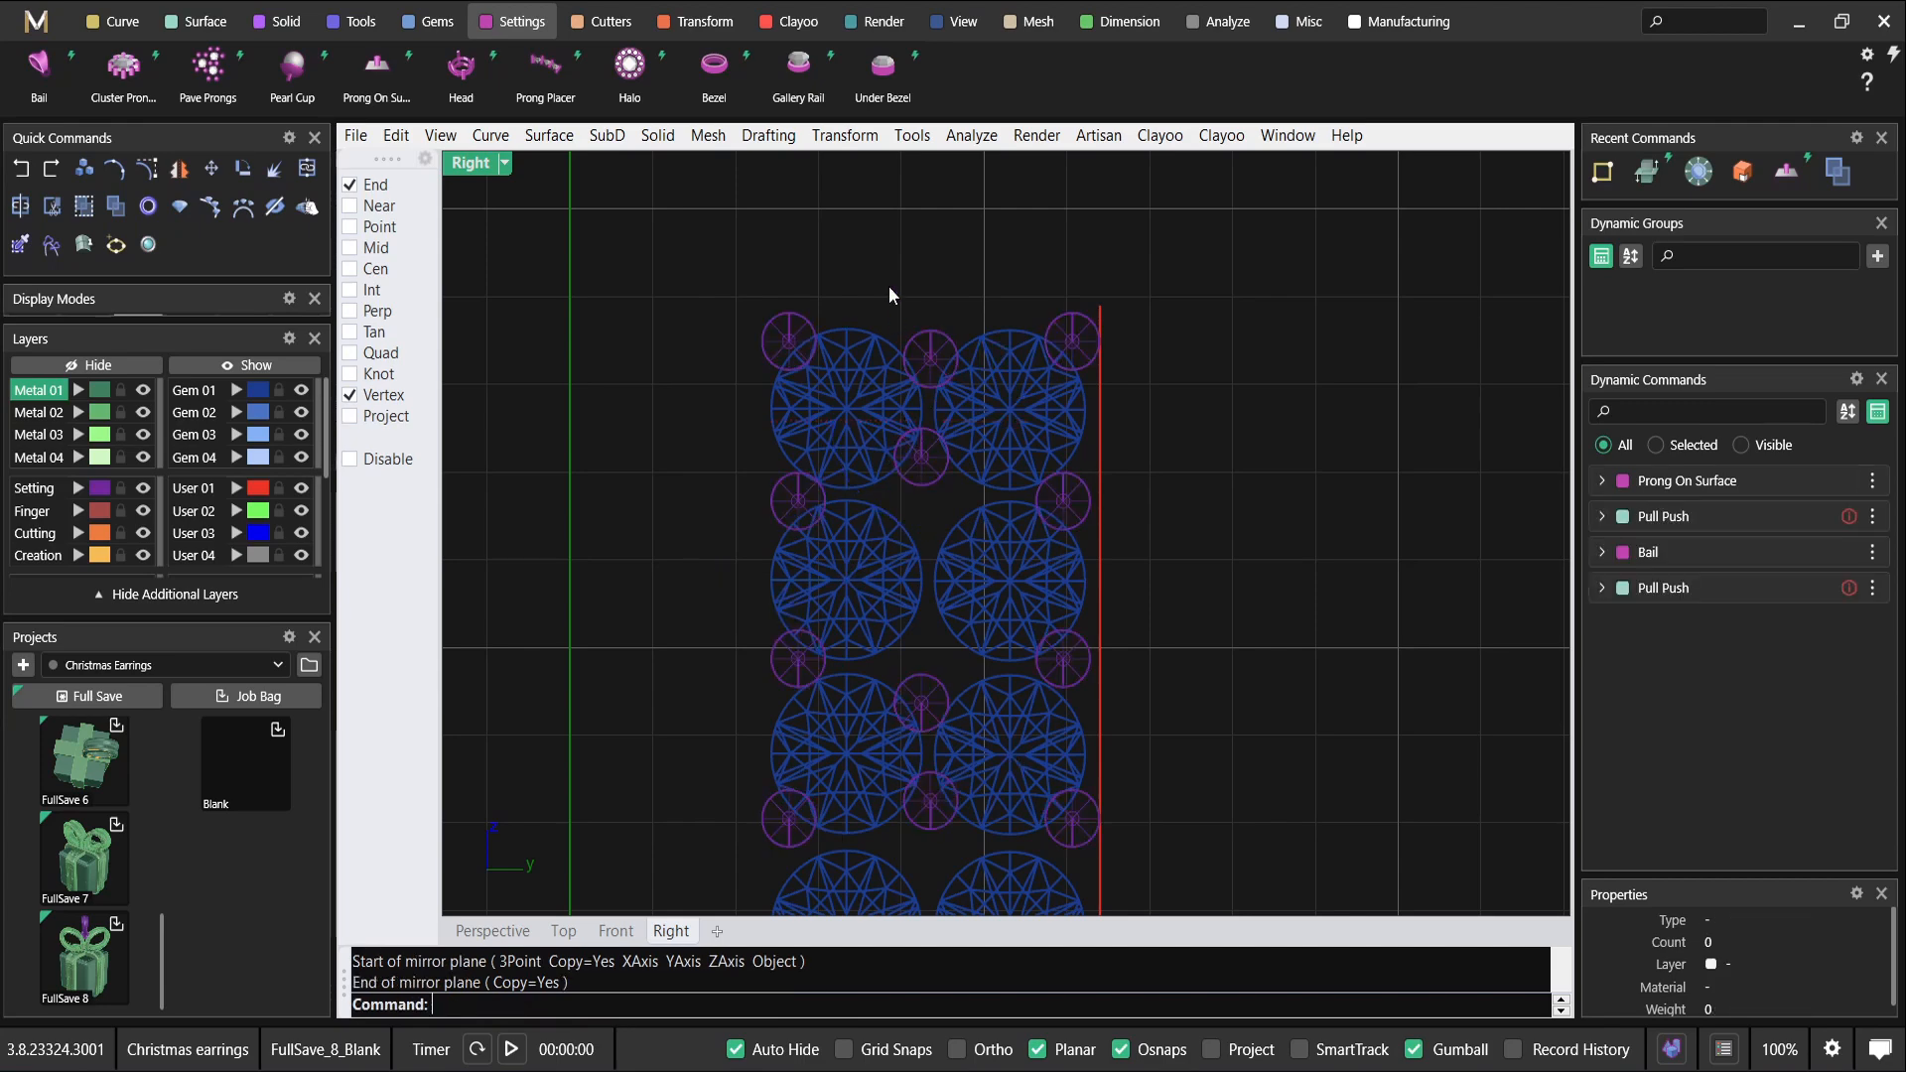
Shift the first row's lower middle prong sideways to line it up with the upper middle prong.
scroll(927, 472, up, 8)
click(937, 427)
right_drag(938, 427, 927, 534)
drag(976, 533, 994, 535)
Select the first row's two middle prongs and duplicate them down to the second gem row.
click(918, 297)
scroll(914, 377, down, 4)
shift+click(913, 450)
scroll(913, 449, down, 4)
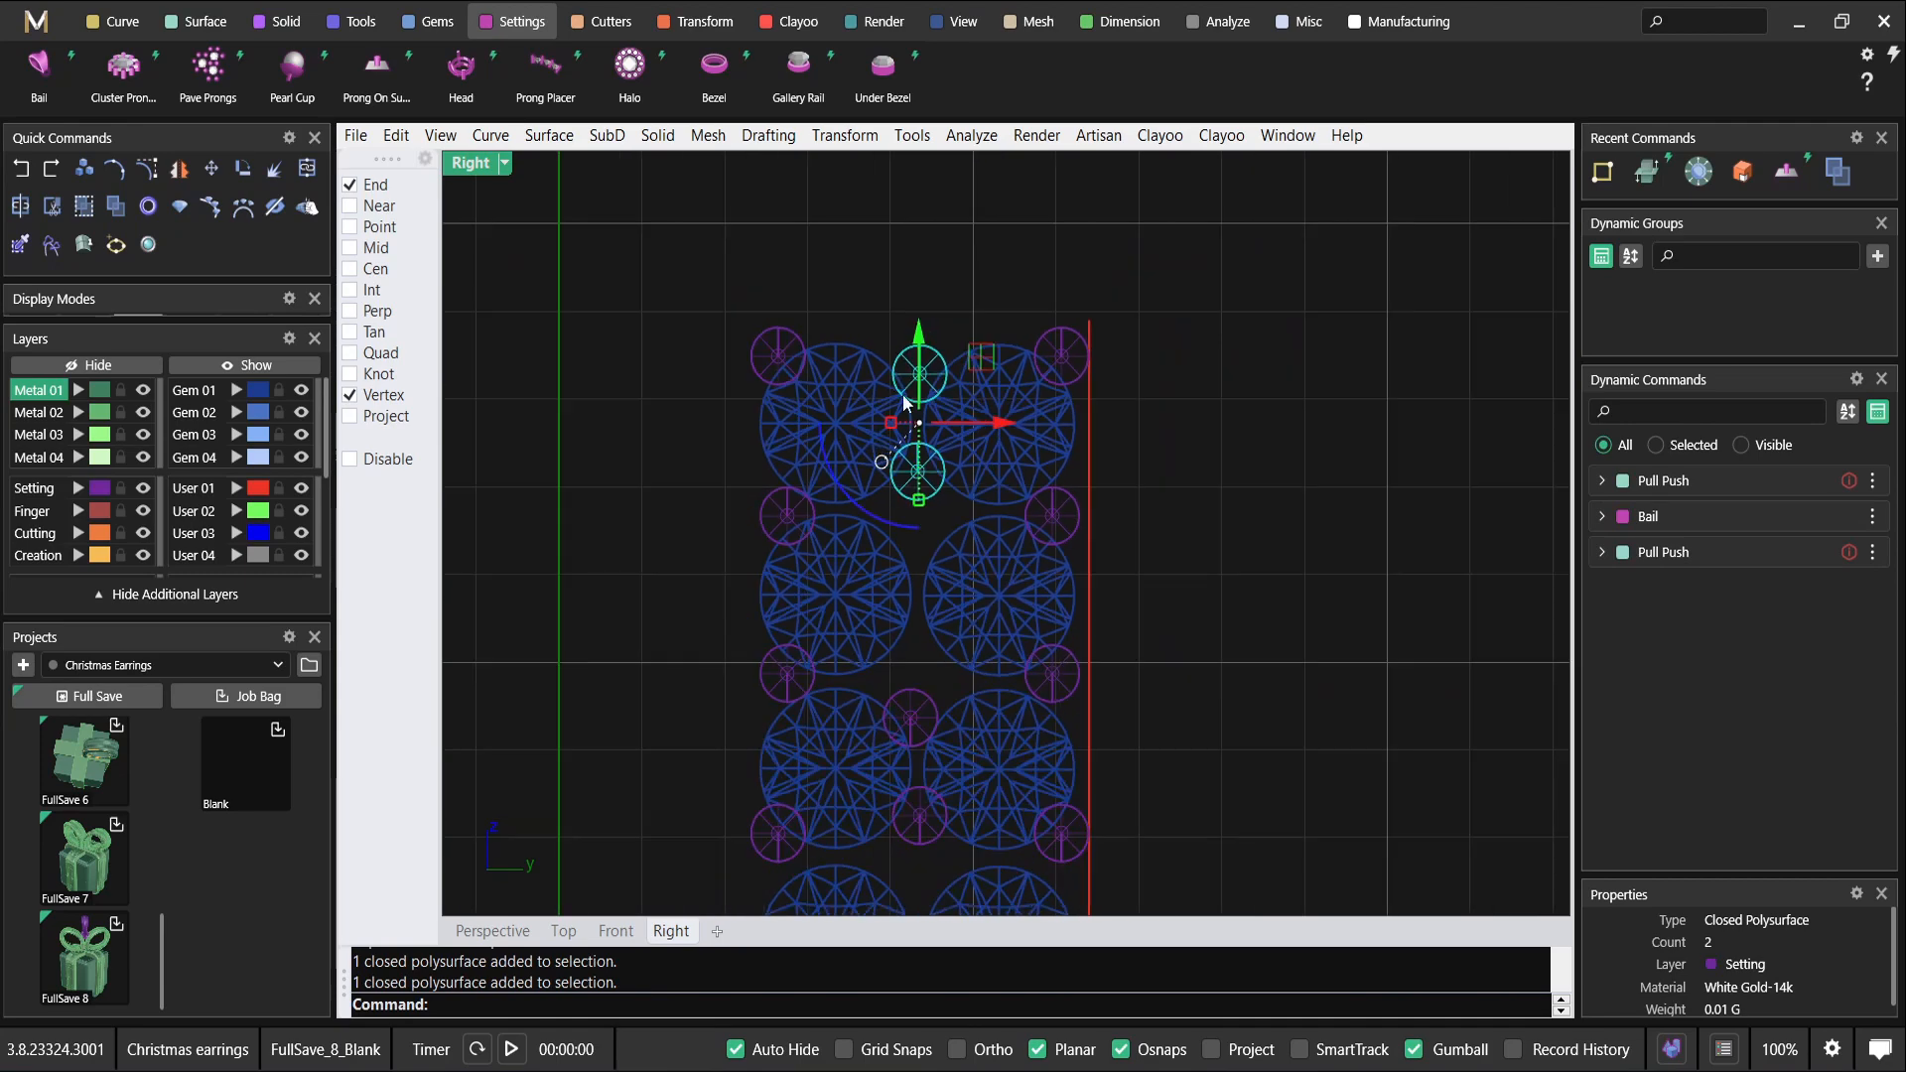
right_drag(913, 450, 916, 396)
drag(919, 281, 928, 458)
Delete the misaligned mirrored middle prongs between the third-row gems.
right_drag(949, 700, 941, 540)
scroll(918, 514, up, 6)
click(915, 484)
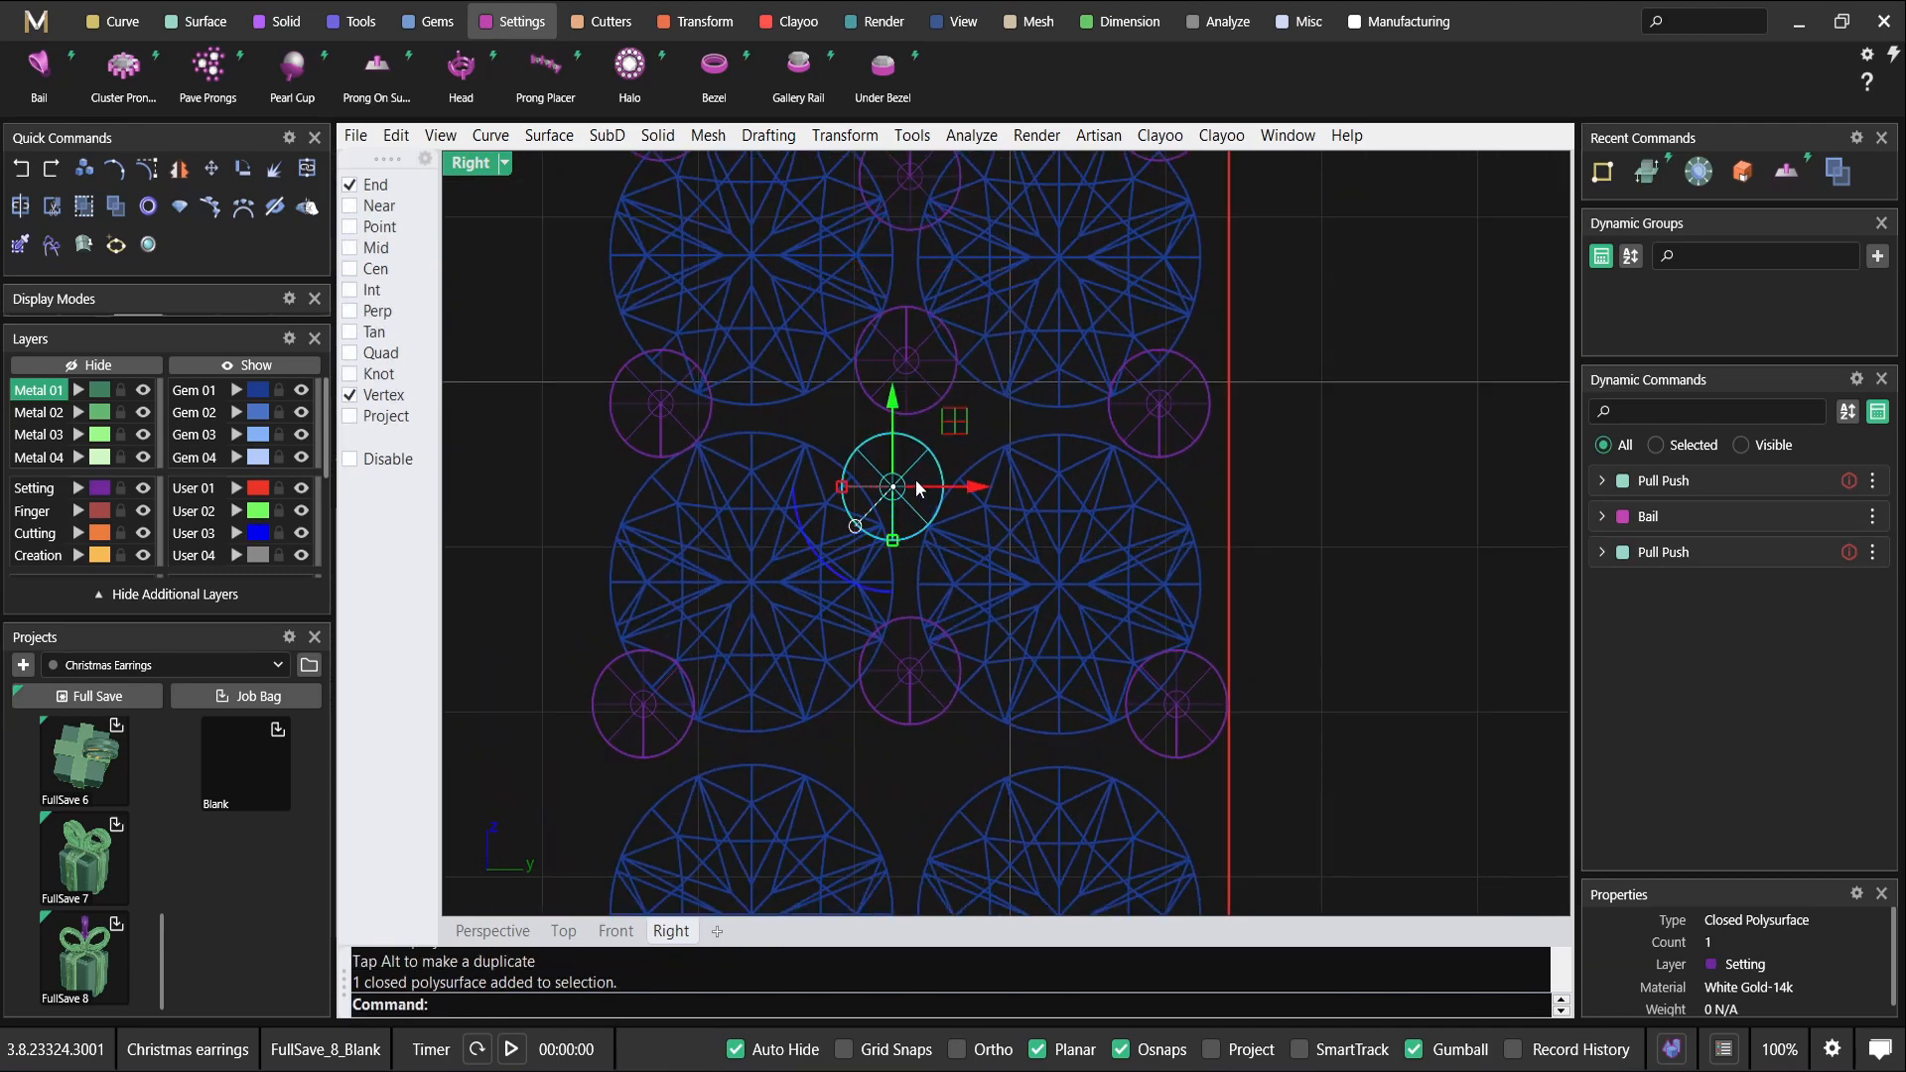
key(Delete)
Duplicate the four middle prongs of the first two rows downward to fill the middle of the remaining gem rows.
scroll(909, 621, down, 3)
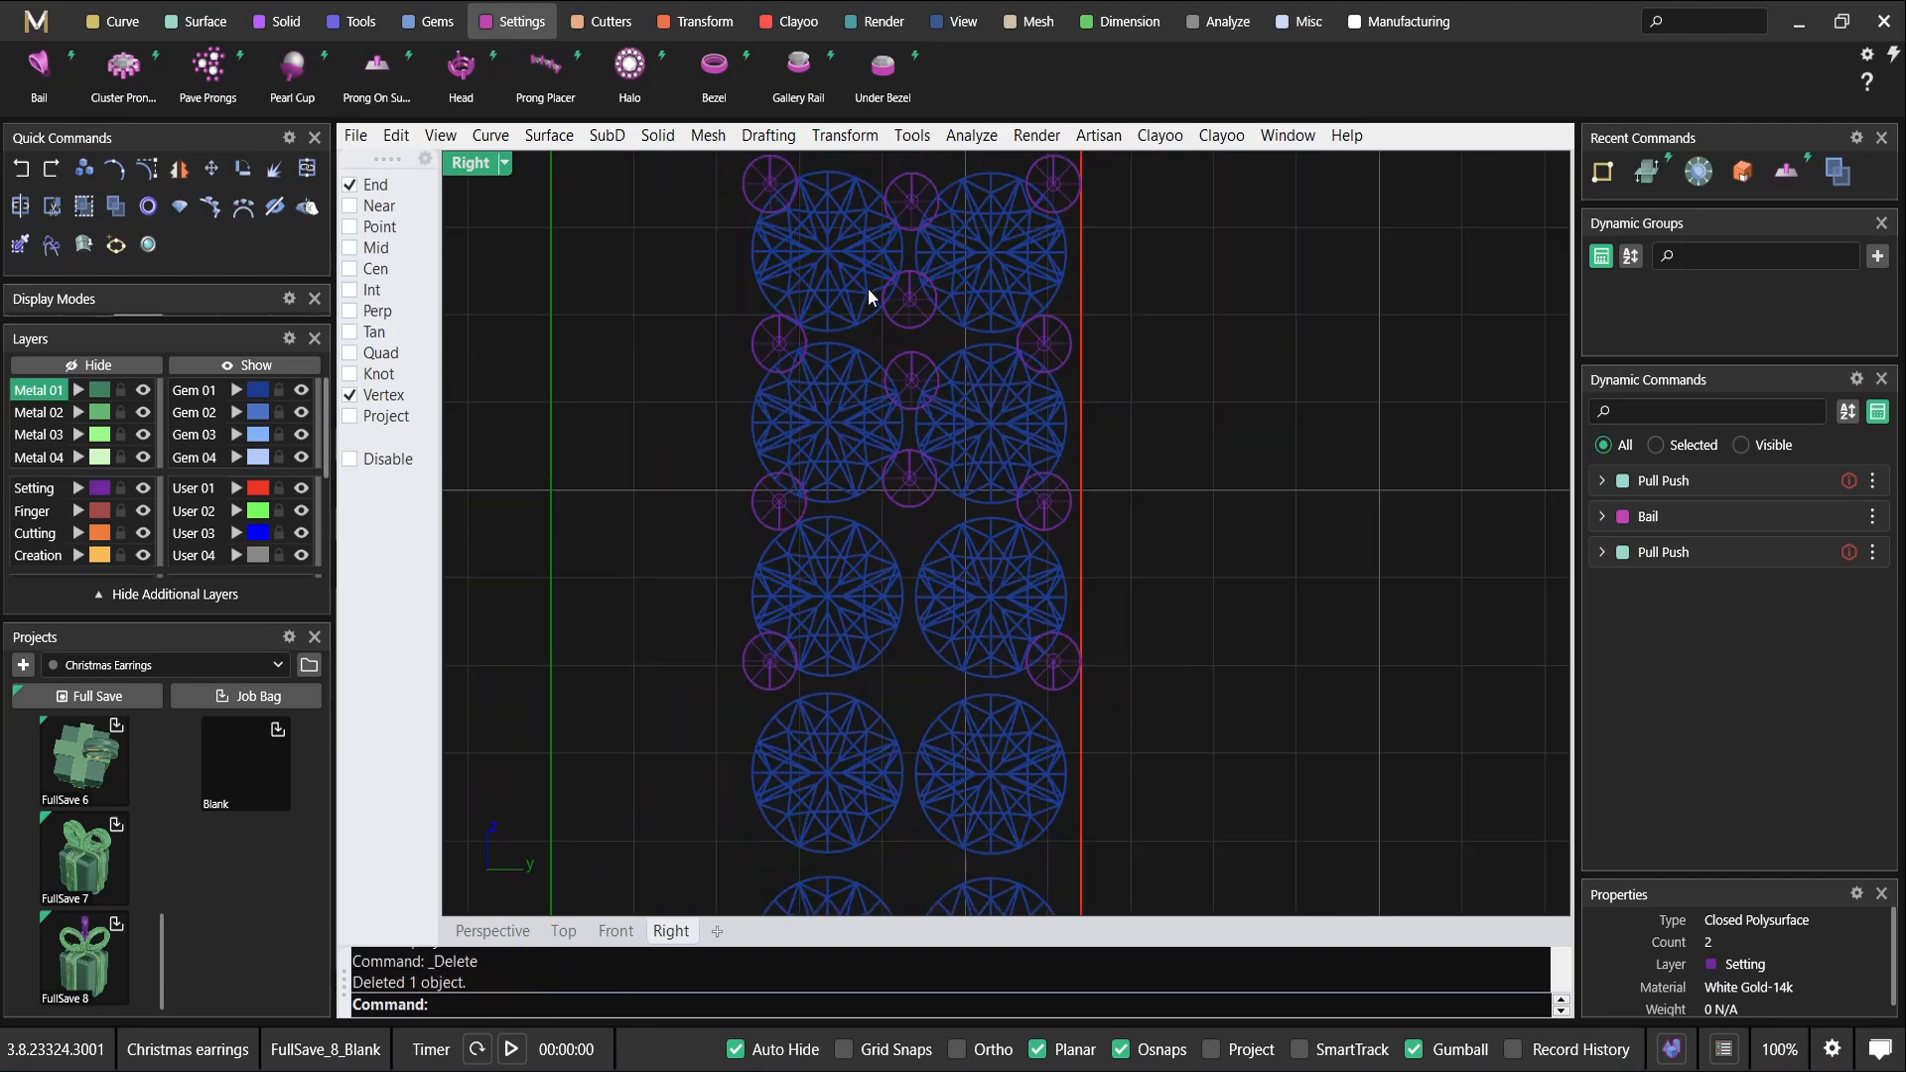
drag(874, 265, 945, 684)
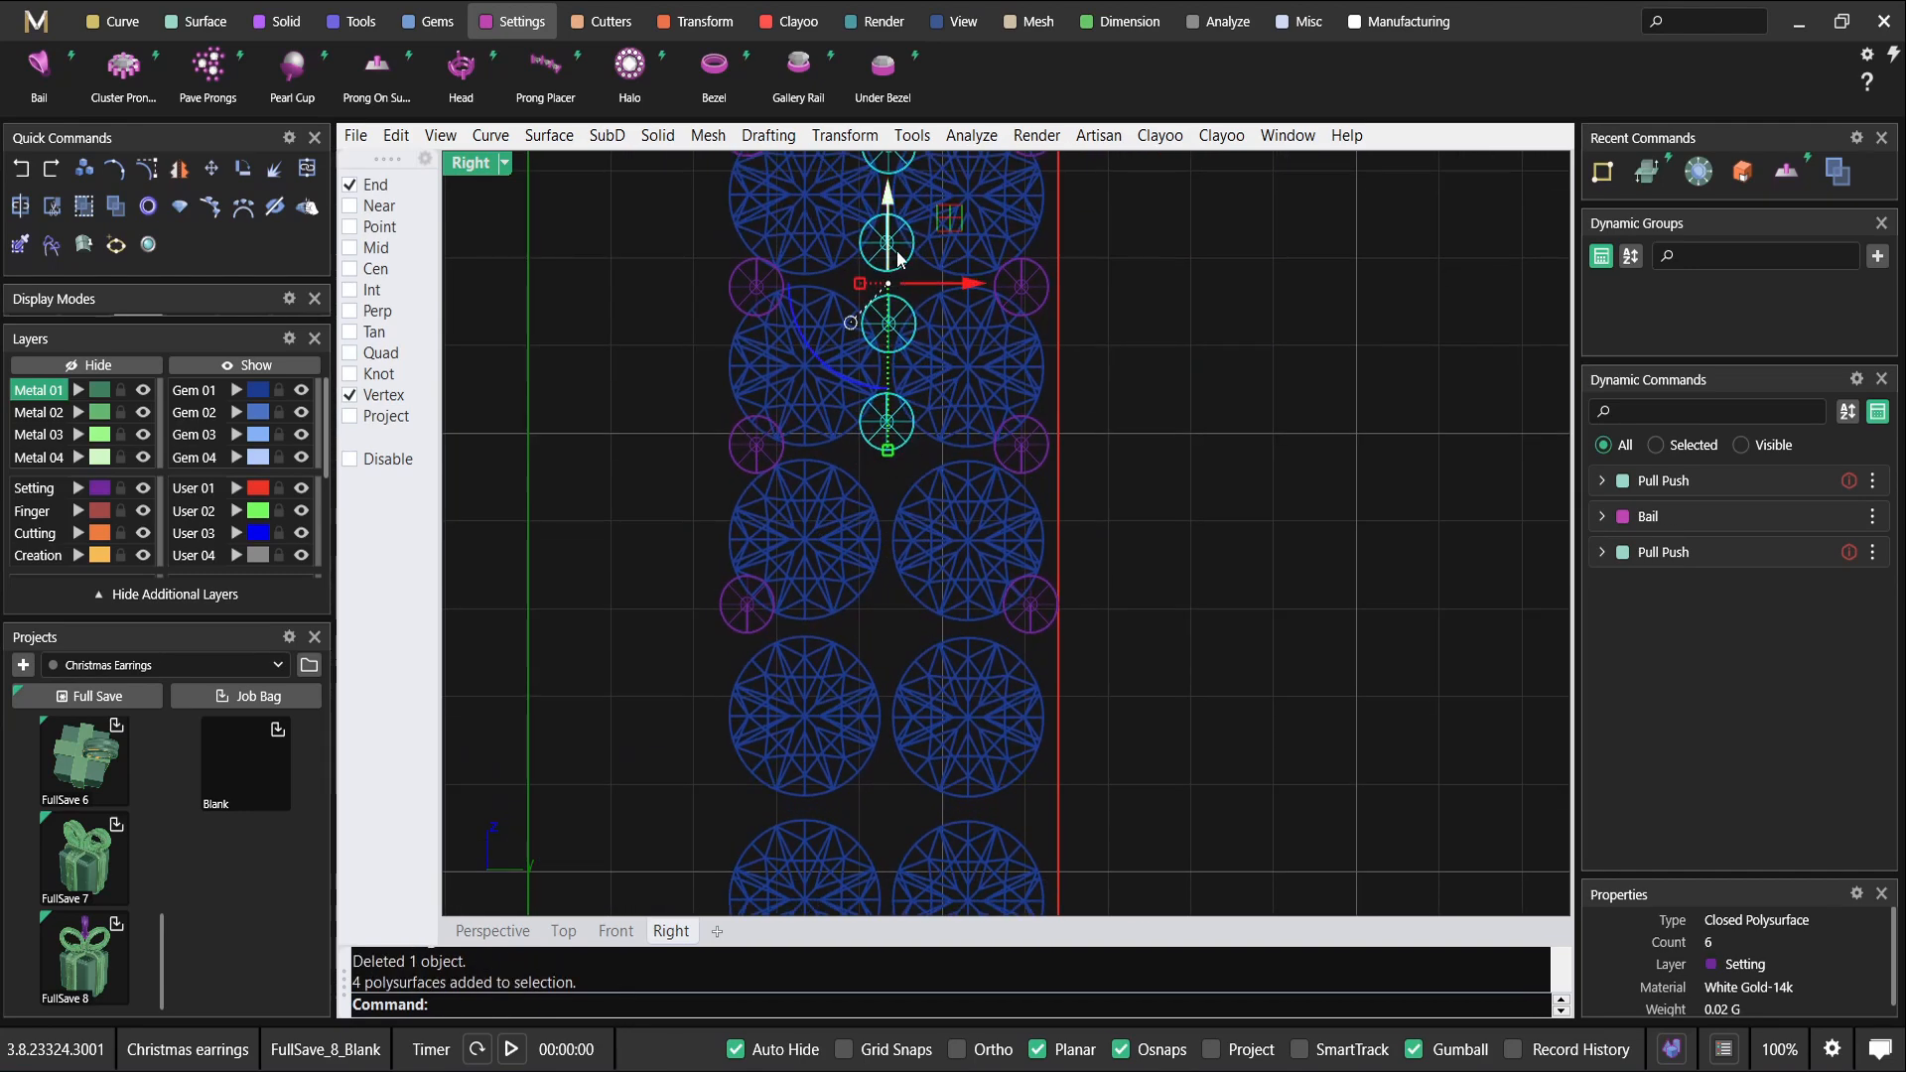
drag(886, 193, 918, 547)
scroll(916, 540, down, 3)
drag(916, 540, 895, 593)
Select the six outer prongs beside the upper gem rows and duplicate them down to the lower three rows.
right_drag(861, 569, 845, 745)
drag(736, 470, 814, 635)
shift+drag(906, 215, 985, 667)
scroll(879, 343, down, 2)
drag(851, 330, 848, 571)
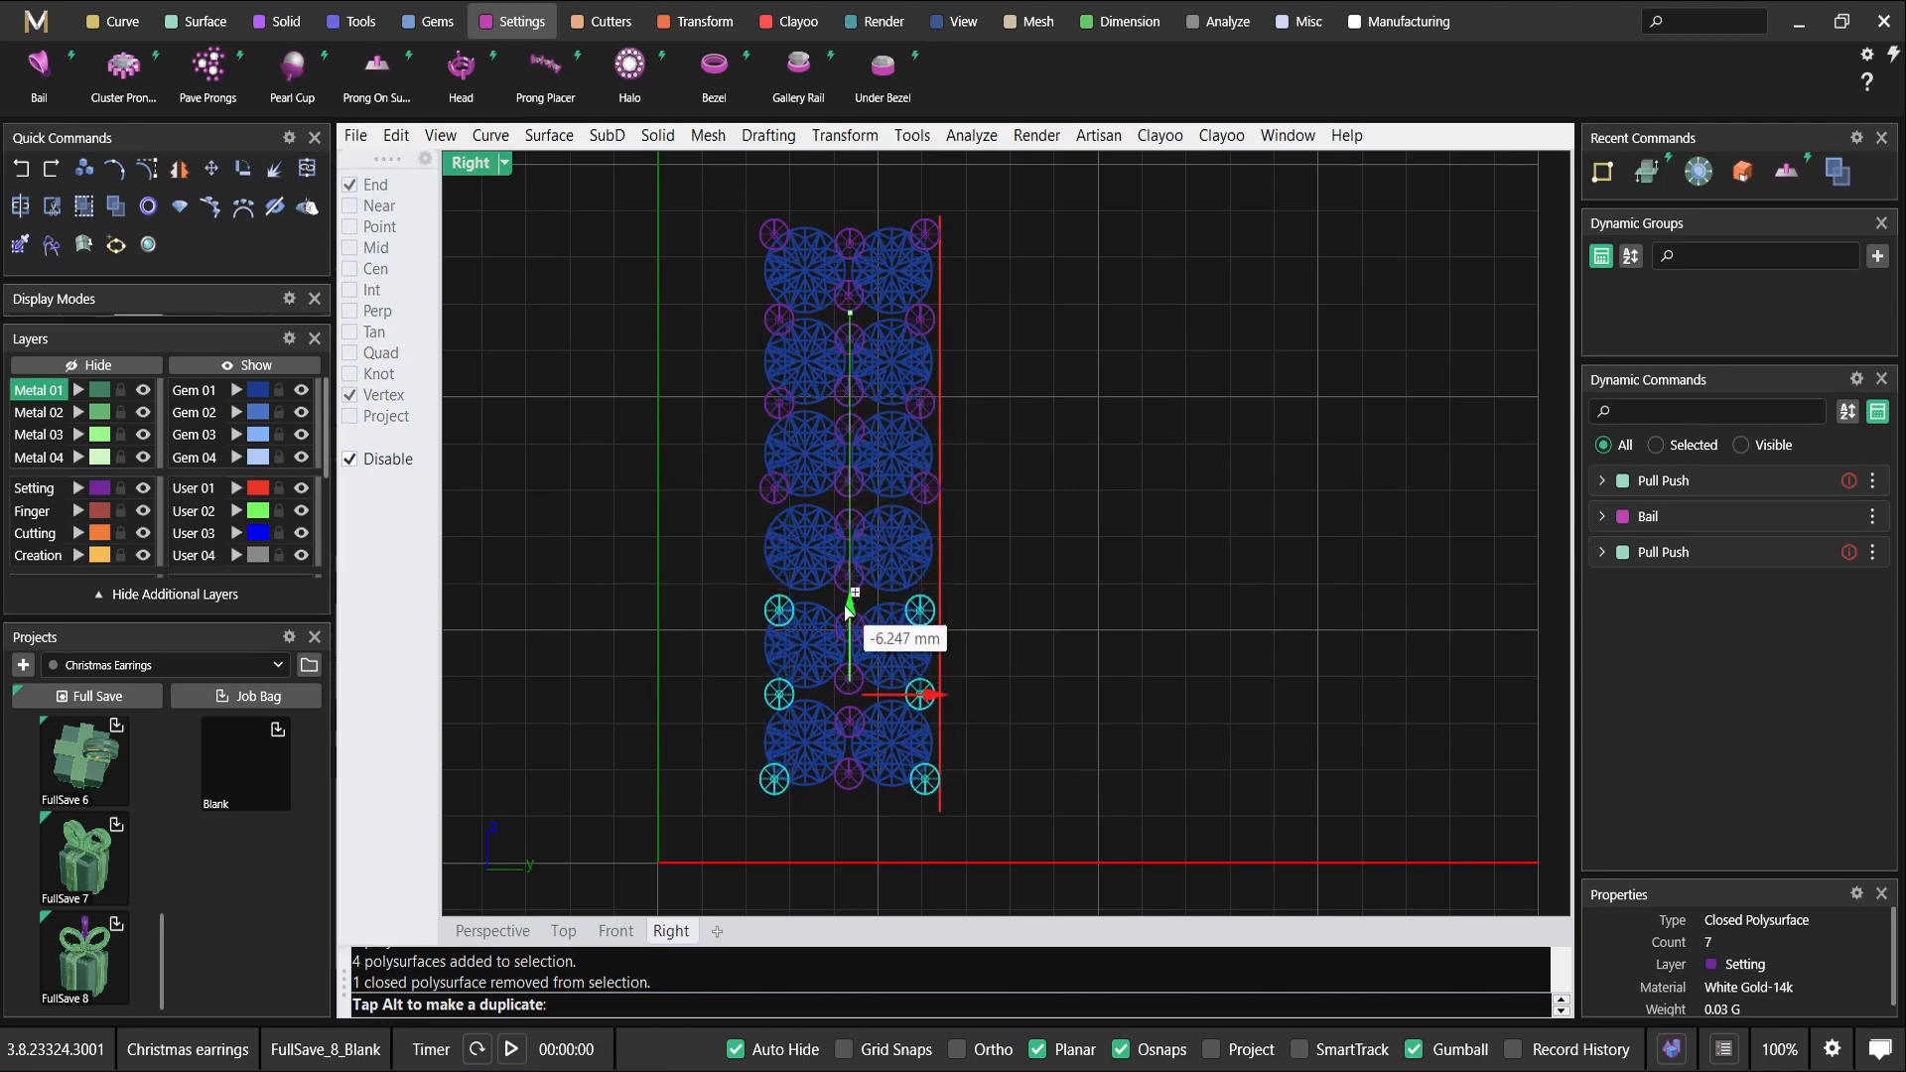
drag(849, 607, 850, 608)
Move the outer prong pair at the top of the fifth gem row upward into the gap below the fourth row.
scroll(784, 601, up, 5)
drag(617, 536, 1319, 700)
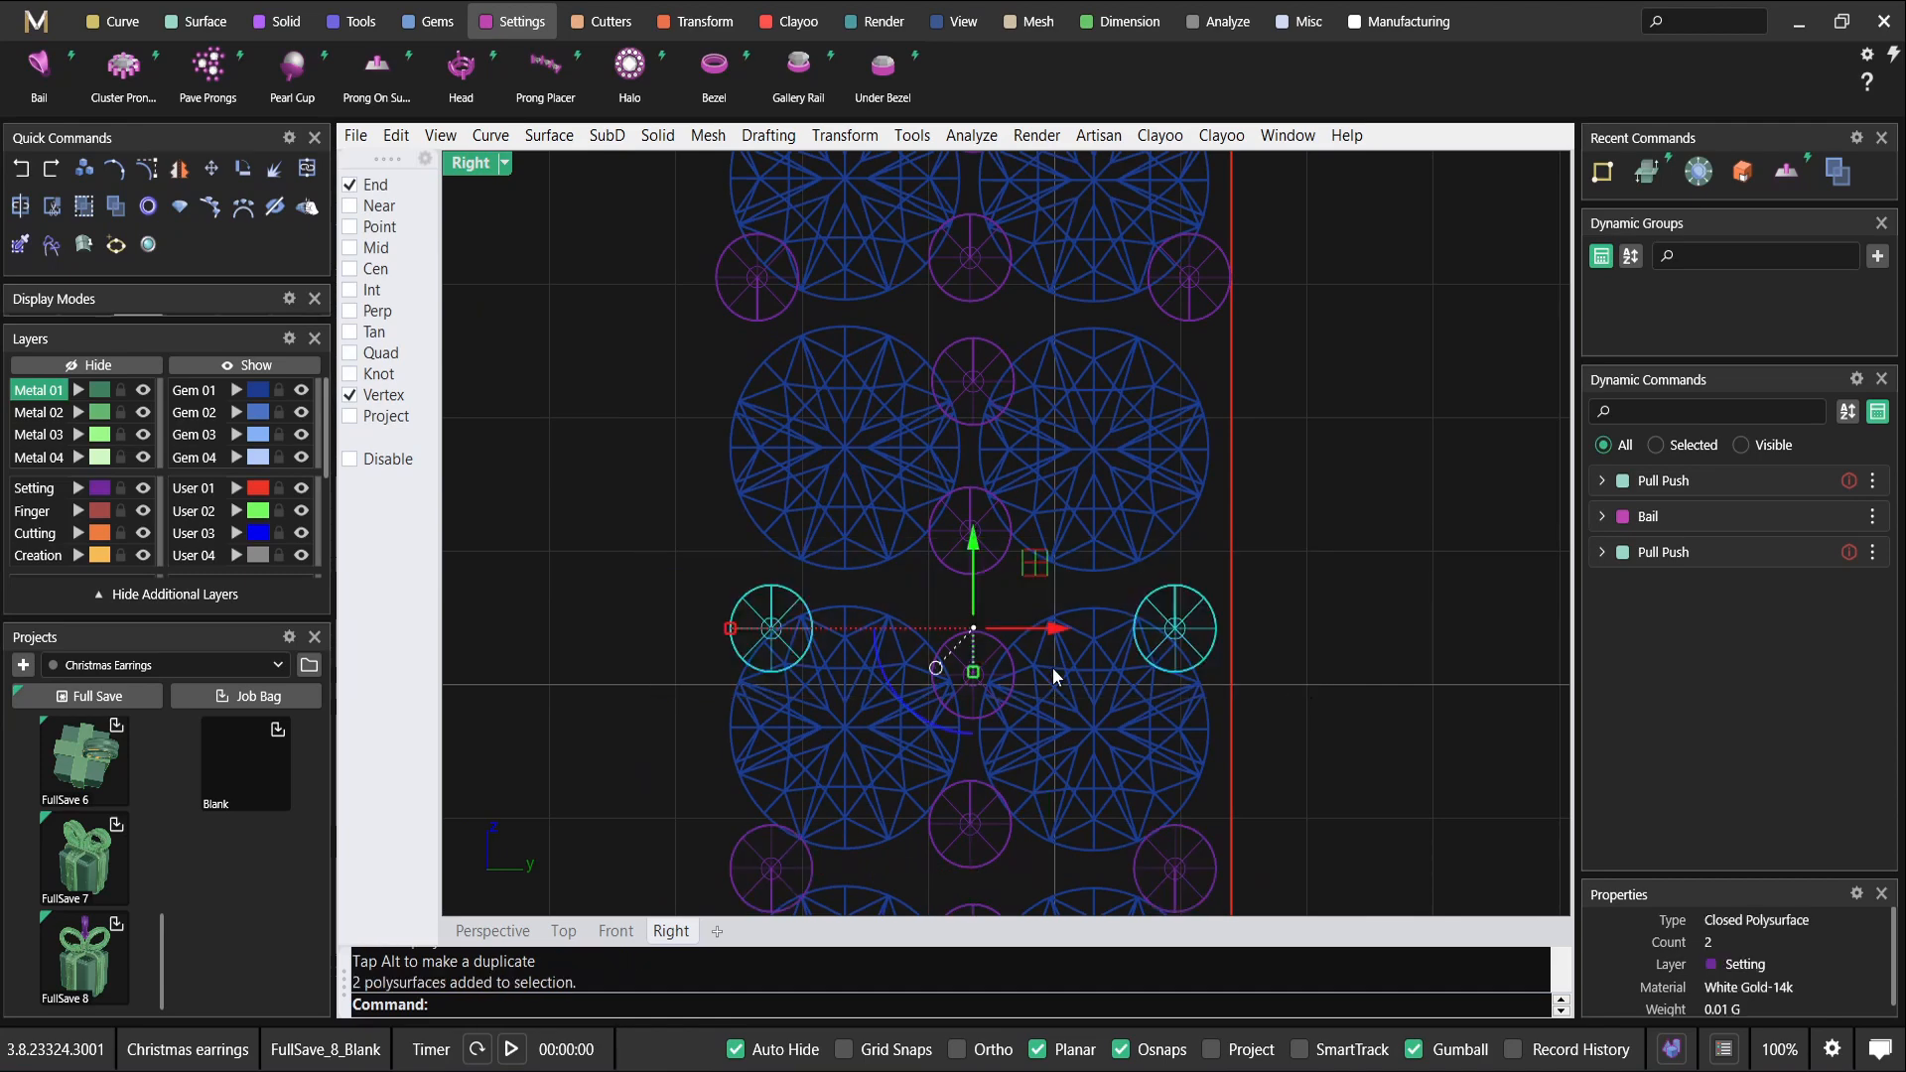
drag(981, 568, 980, 541)
scroll(883, 445, down, 2)
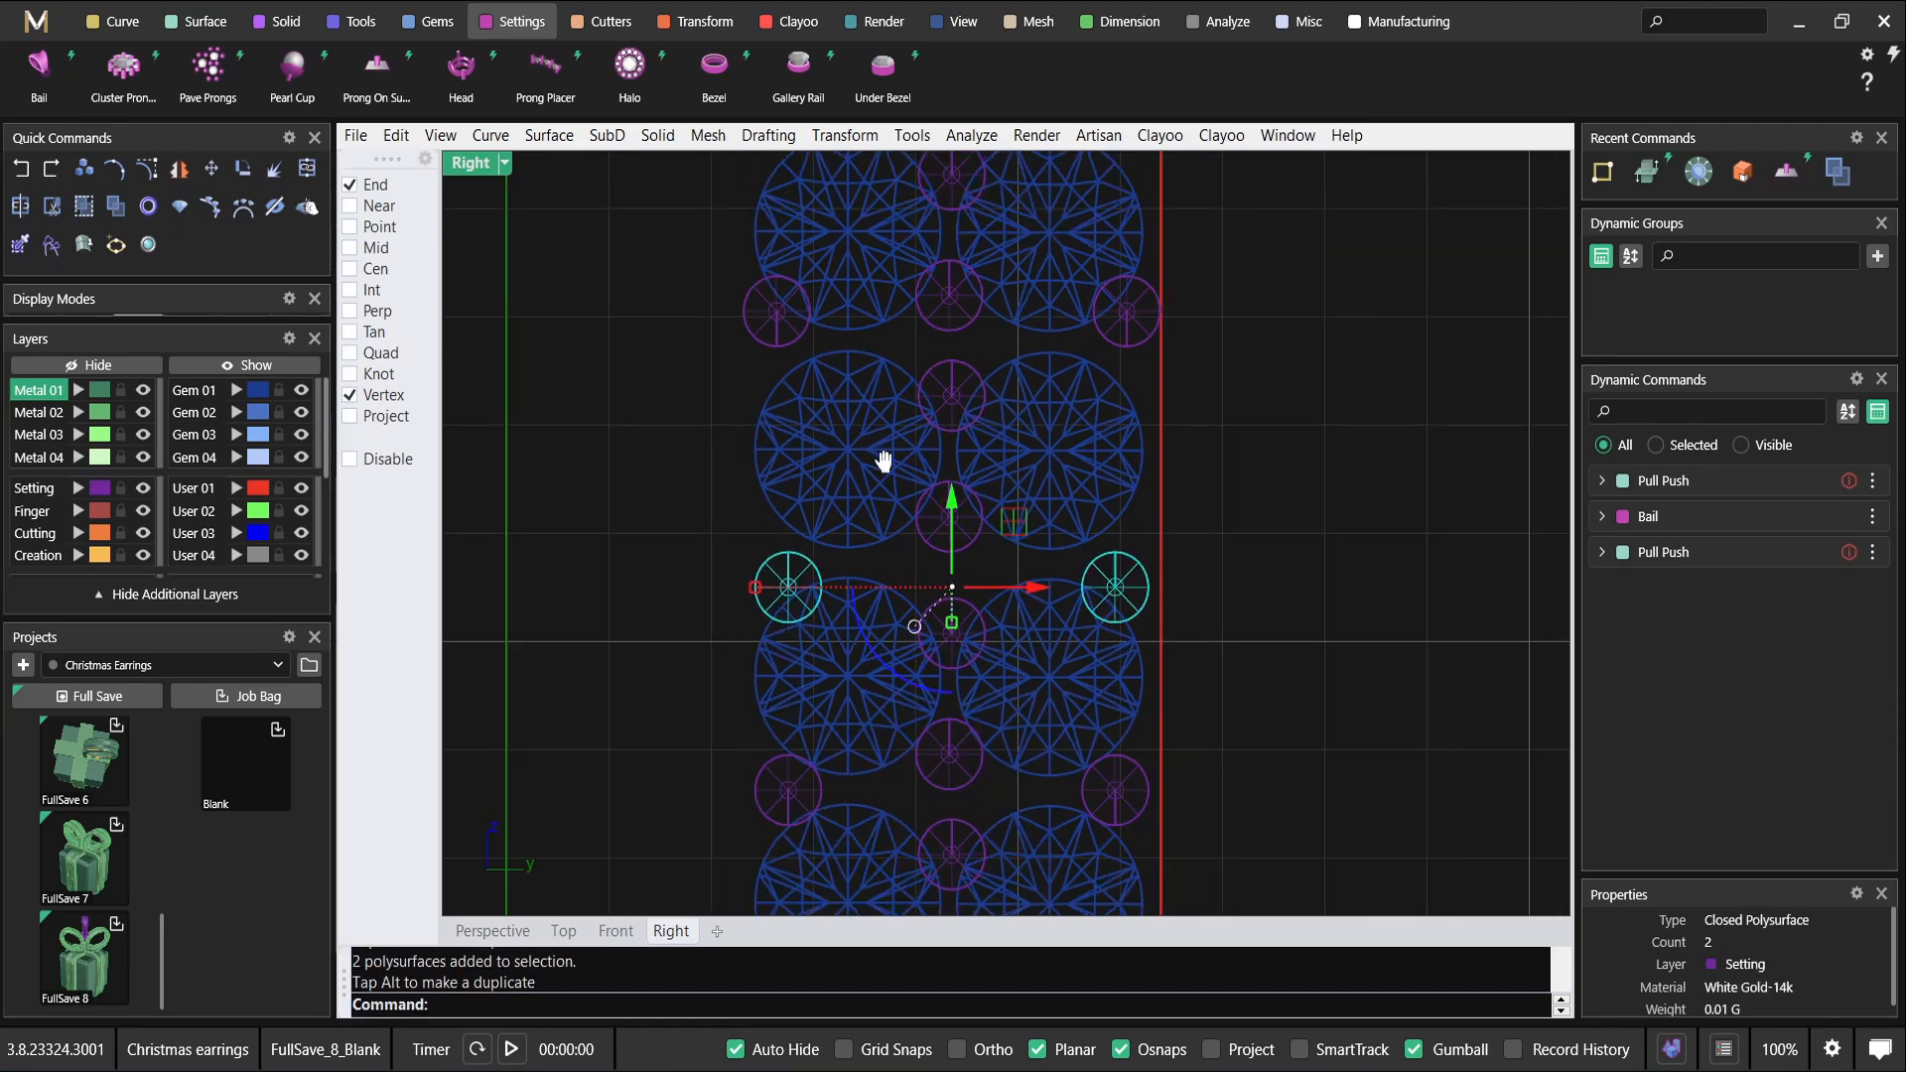
Shift the outer prong pair between the third and fourth gem rows slightly downward, undoing the mistaken single-prong move.
right_drag(882, 445, 849, 554)
drag(806, 497, 807, 498)
right_drag(768, 431, 796, 600)
scroll(780, 578, down, 4)
scroll(774, 552, up, 2)
scroll(796, 600, up, 6)
drag(768, 516, 769, 544)
click(1296, 594)
key(ctrl+z)
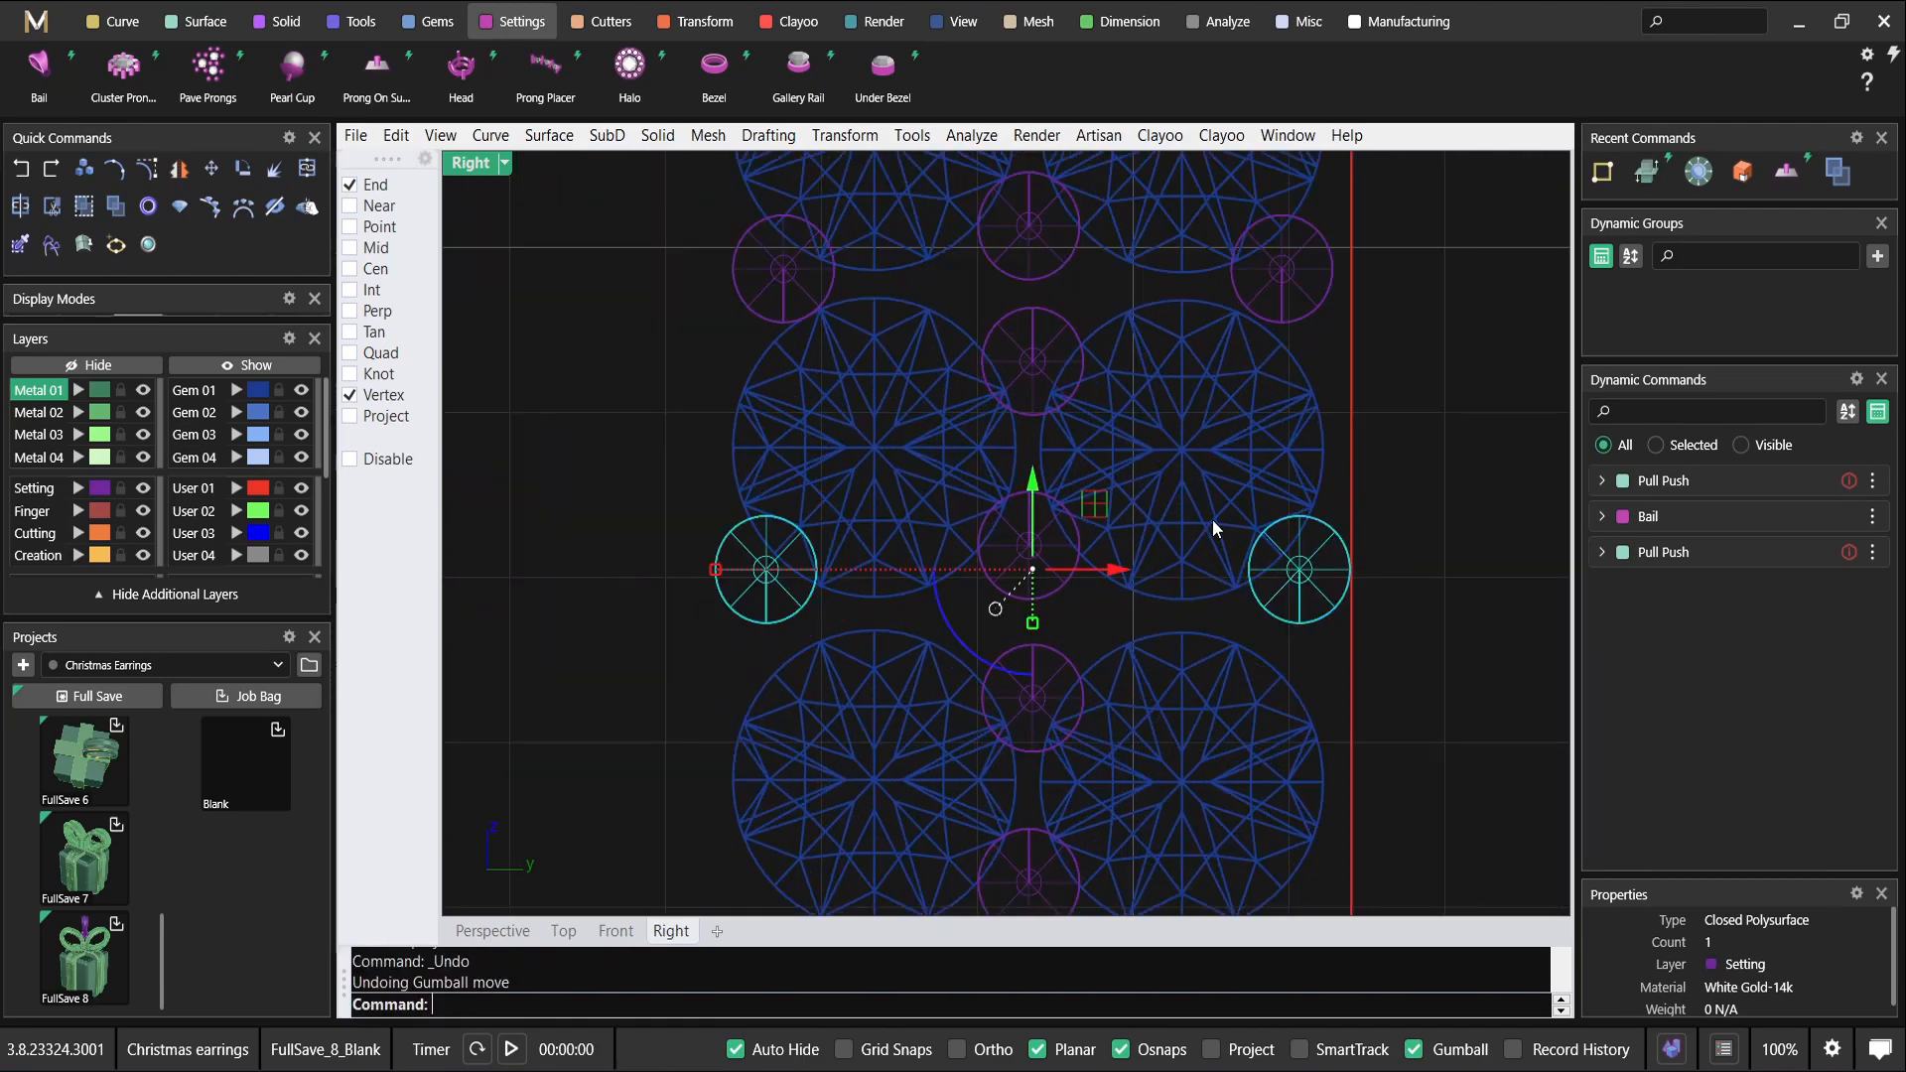
drag(1040, 492, 1036, 536)
Select the outer prong pair between the second and third gem rows and shift it slightly downward.
right_drag(1041, 363, 1016, 552)
scroll(1015, 552, down, 2)
drag(720, 417, 1321, 536)
drag(1006, 415, 1010, 434)
Fine-tune the outer prong pair between the fourth and fifth gem rows by nudging it slightly upward.
scroll(1007, 449, down, 6)
right_drag(978, 685, 963, 536)
scroll(853, 596, up, 6)
drag(809, 592, 1344, 709)
drag(1088, 569, 1093, 542)
right_drag(1036, 736, 1008, 545)
scroll(734, 657, down, 4)
right_drag(779, 657, 806, 451)
scroll(821, 579, down, 4)
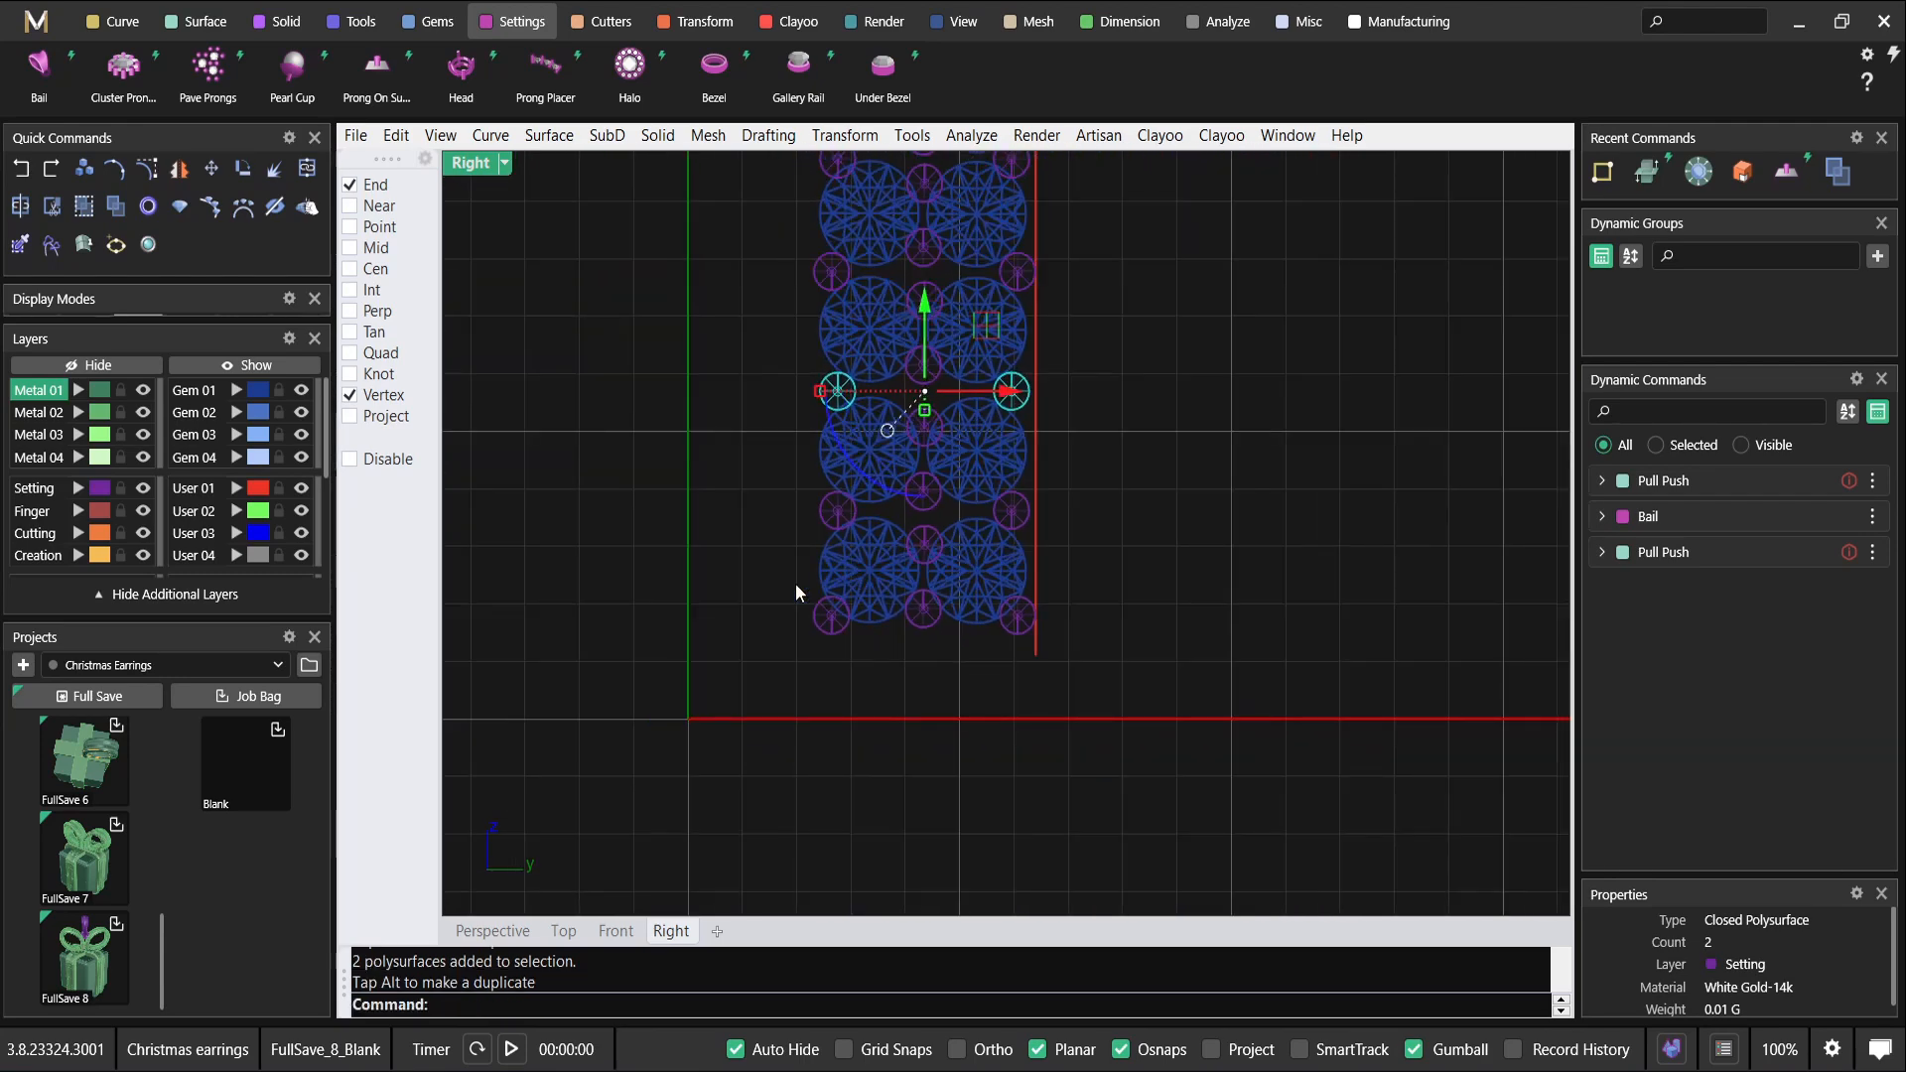
Select the bottom prongs without the middle one, shift them slightly downward and clear the selection.
drag(929, 661, 1082, 697)
scroll(935, 629, up, 6)
ctrl+click(939, 617)
drag(921, 525, 921, 539)
scroll(923, 516, down, 12)
right_drag(909, 417, 883, 657)
key(Escape)
Switch to the perspective view and show all hidden parts of the gift box earring.
scroll(892, 436, up, 4)
scroll(891, 429, down, 2)
double_click(466, 163)
double_click(1024, 167)
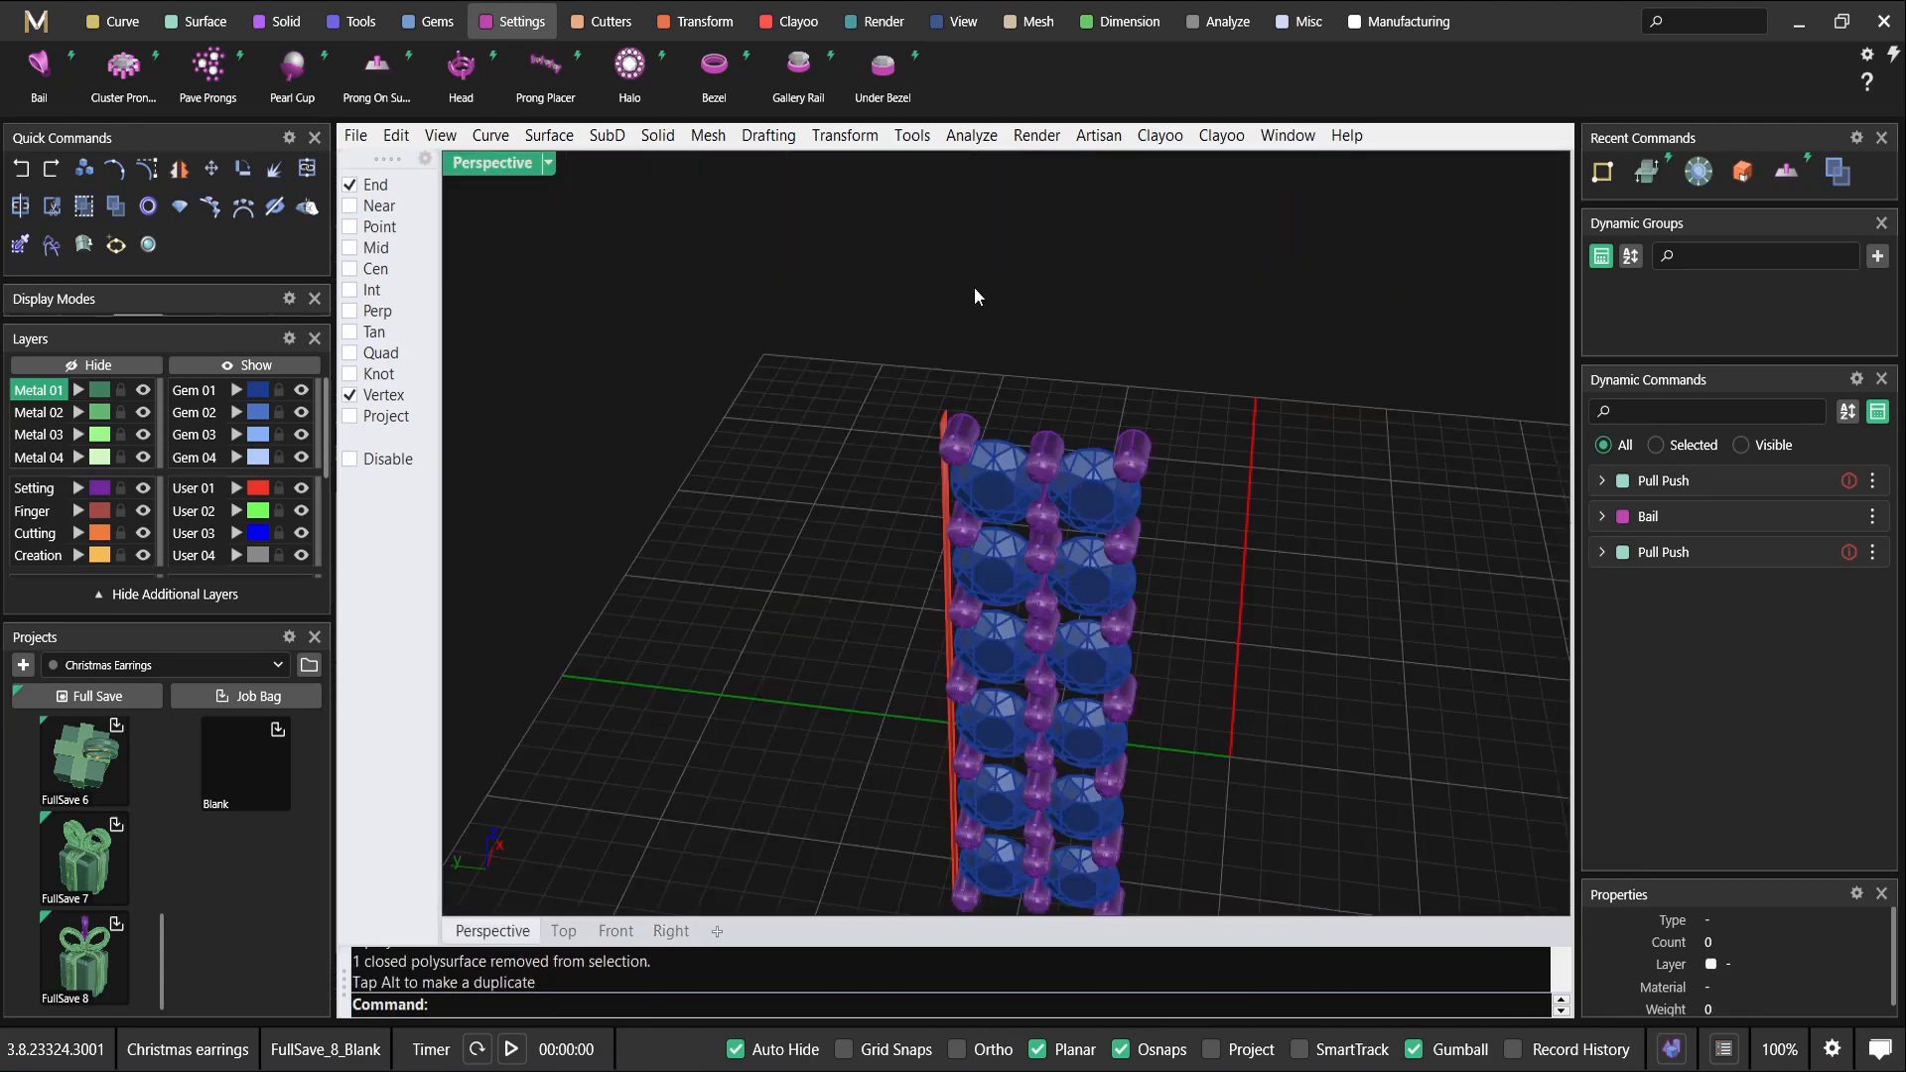
scroll(890, 425, down, 3)
click(294, 376)
right_drag(1070, 534, 1165, 550)
click(1088, 486)
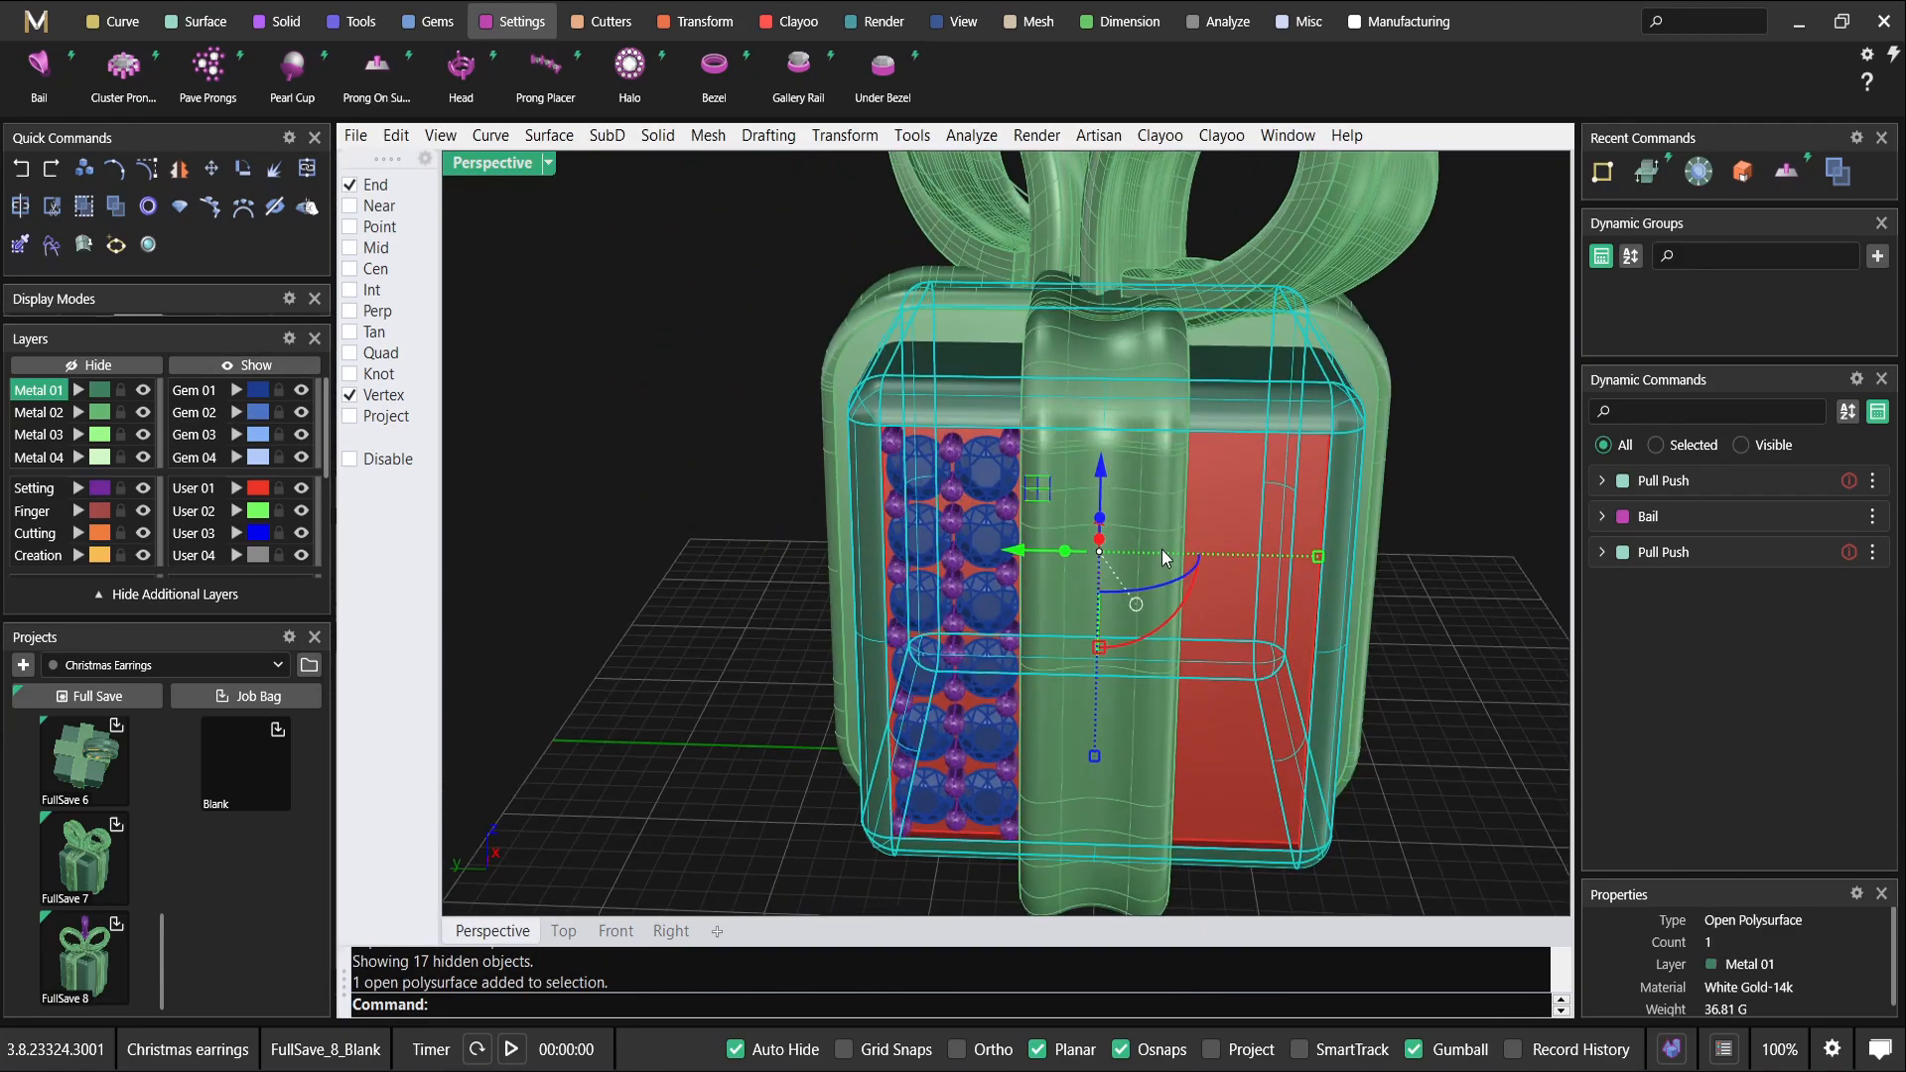
right_drag(1038, 536, 1141, 423)
key(Escape)
Select the recessed red front surface with its four narrow side surfaces and join them into one panel.
scroll(1300, 483, up, 4)
click(1301, 482)
scroll(1304, 457, down, 4)
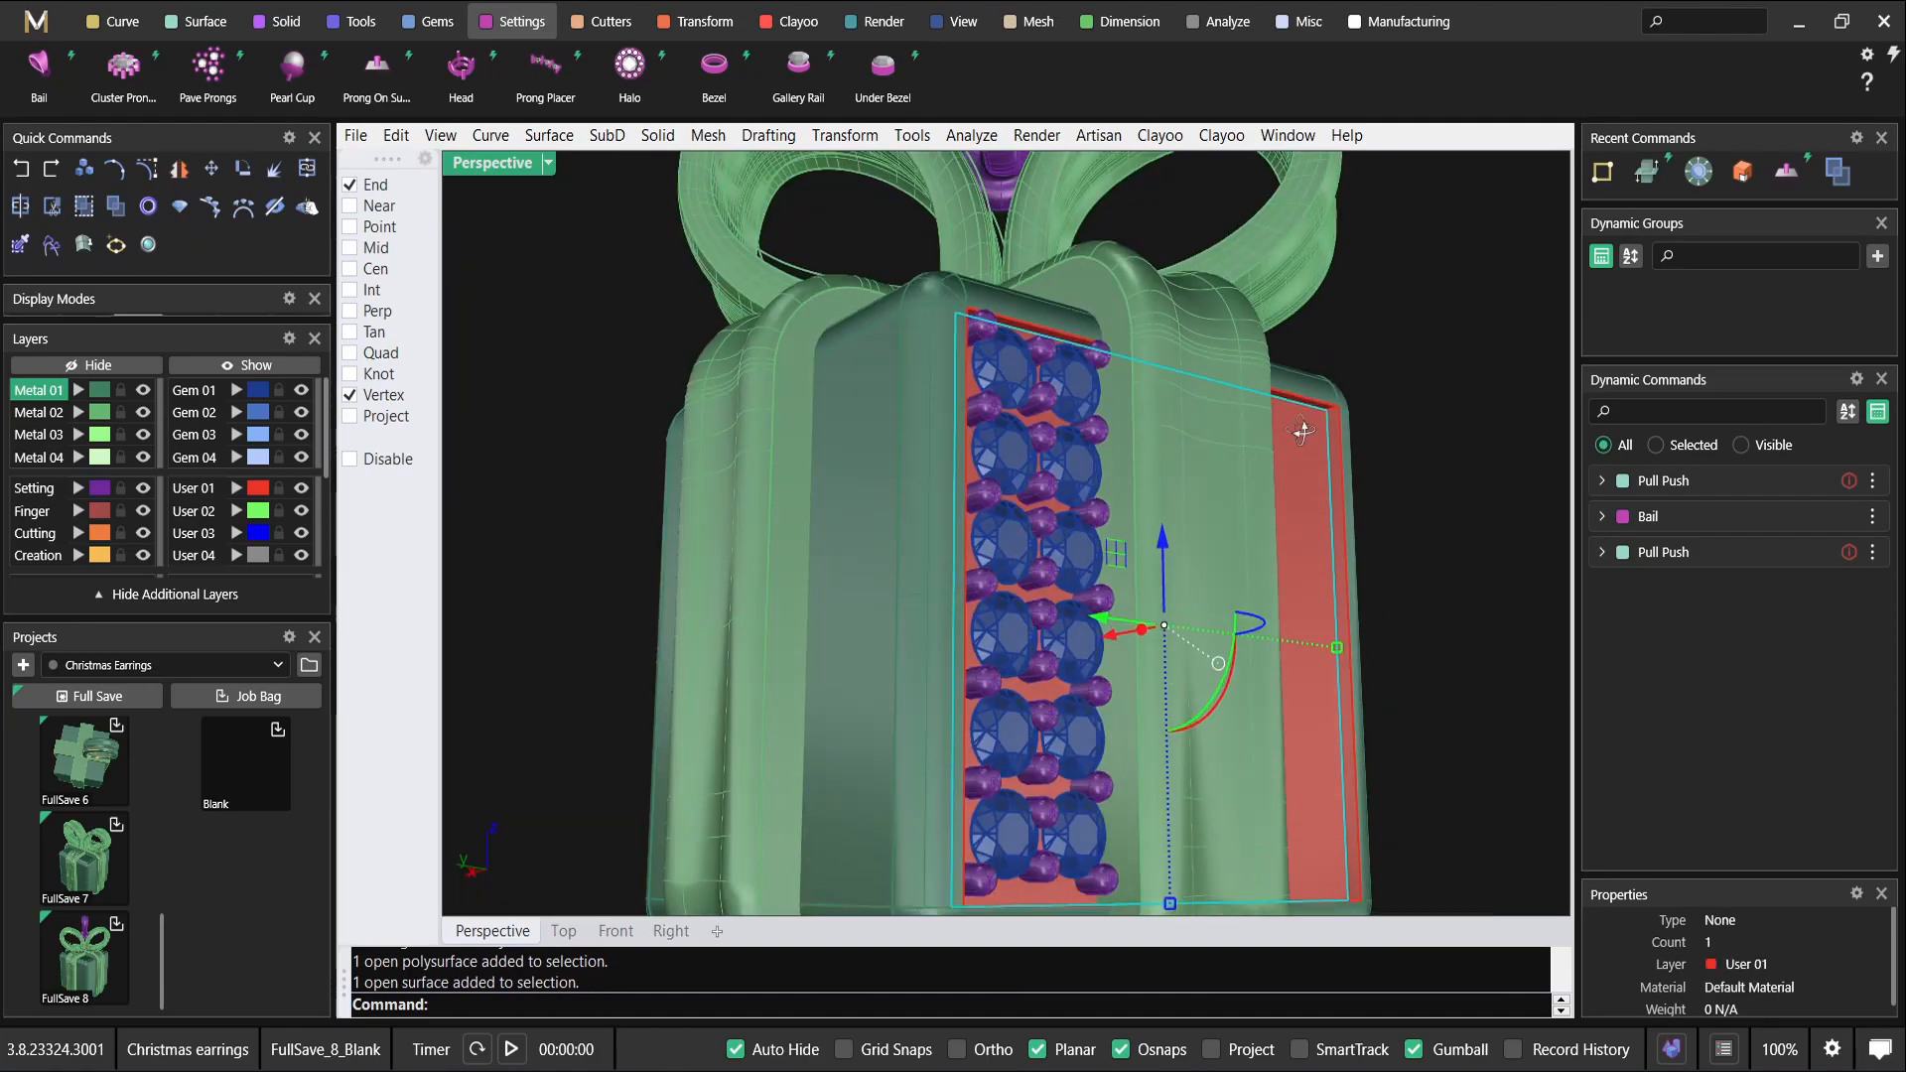
right_drag(1306, 445, 1206, 501)
scroll(1271, 357, up, 5)
shift+click(1303, 279)
scroll(1340, 328, down, 6)
right_drag(1354, 467, 1261, 412)
scroll(1456, 748, up, 5)
shift+click(1463, 749)
right_drag(1429, 757, 1231, 188)
scroll(1170, 752, up, 5)
shift+click(1160, 838)
scroll(1159, 838, down, 5)
right_drag(1160, 838, 782, 625)
scroll(706, 510, up, 5)
scroll(707, 510, up, 3)
shift+click(689, 461)
scroll(689, 460, down, 7)
right_drag(689, 462, 904, 659)
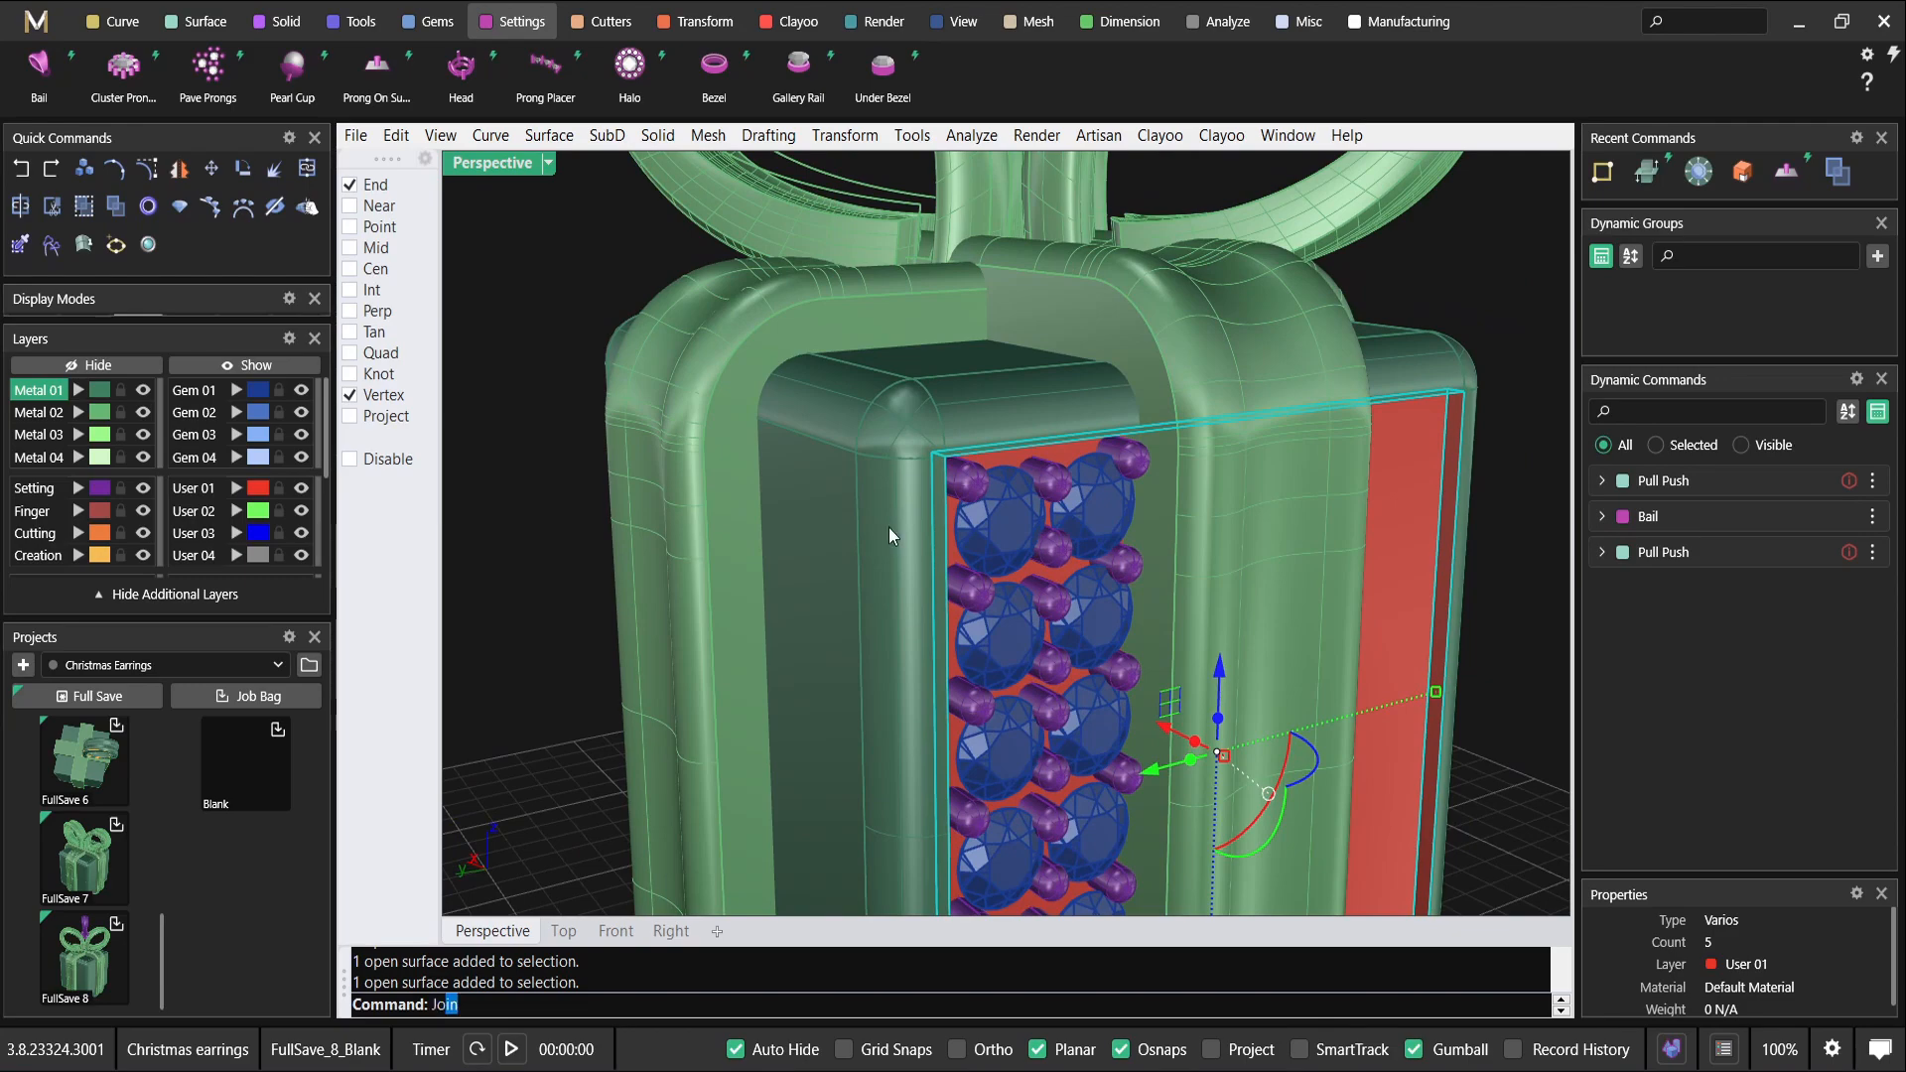
key(Return)
Isolate the box and the joined red panel, and explode the box into separate surfaces.
scroll(903, 480, down, 8)
right_drag(1053, 449, 1056, 456)
click(91, 370)
right_drag(1107, 546, 1152, 497)
click(970, 493)
right_drag(970, 493, 1045, 503)
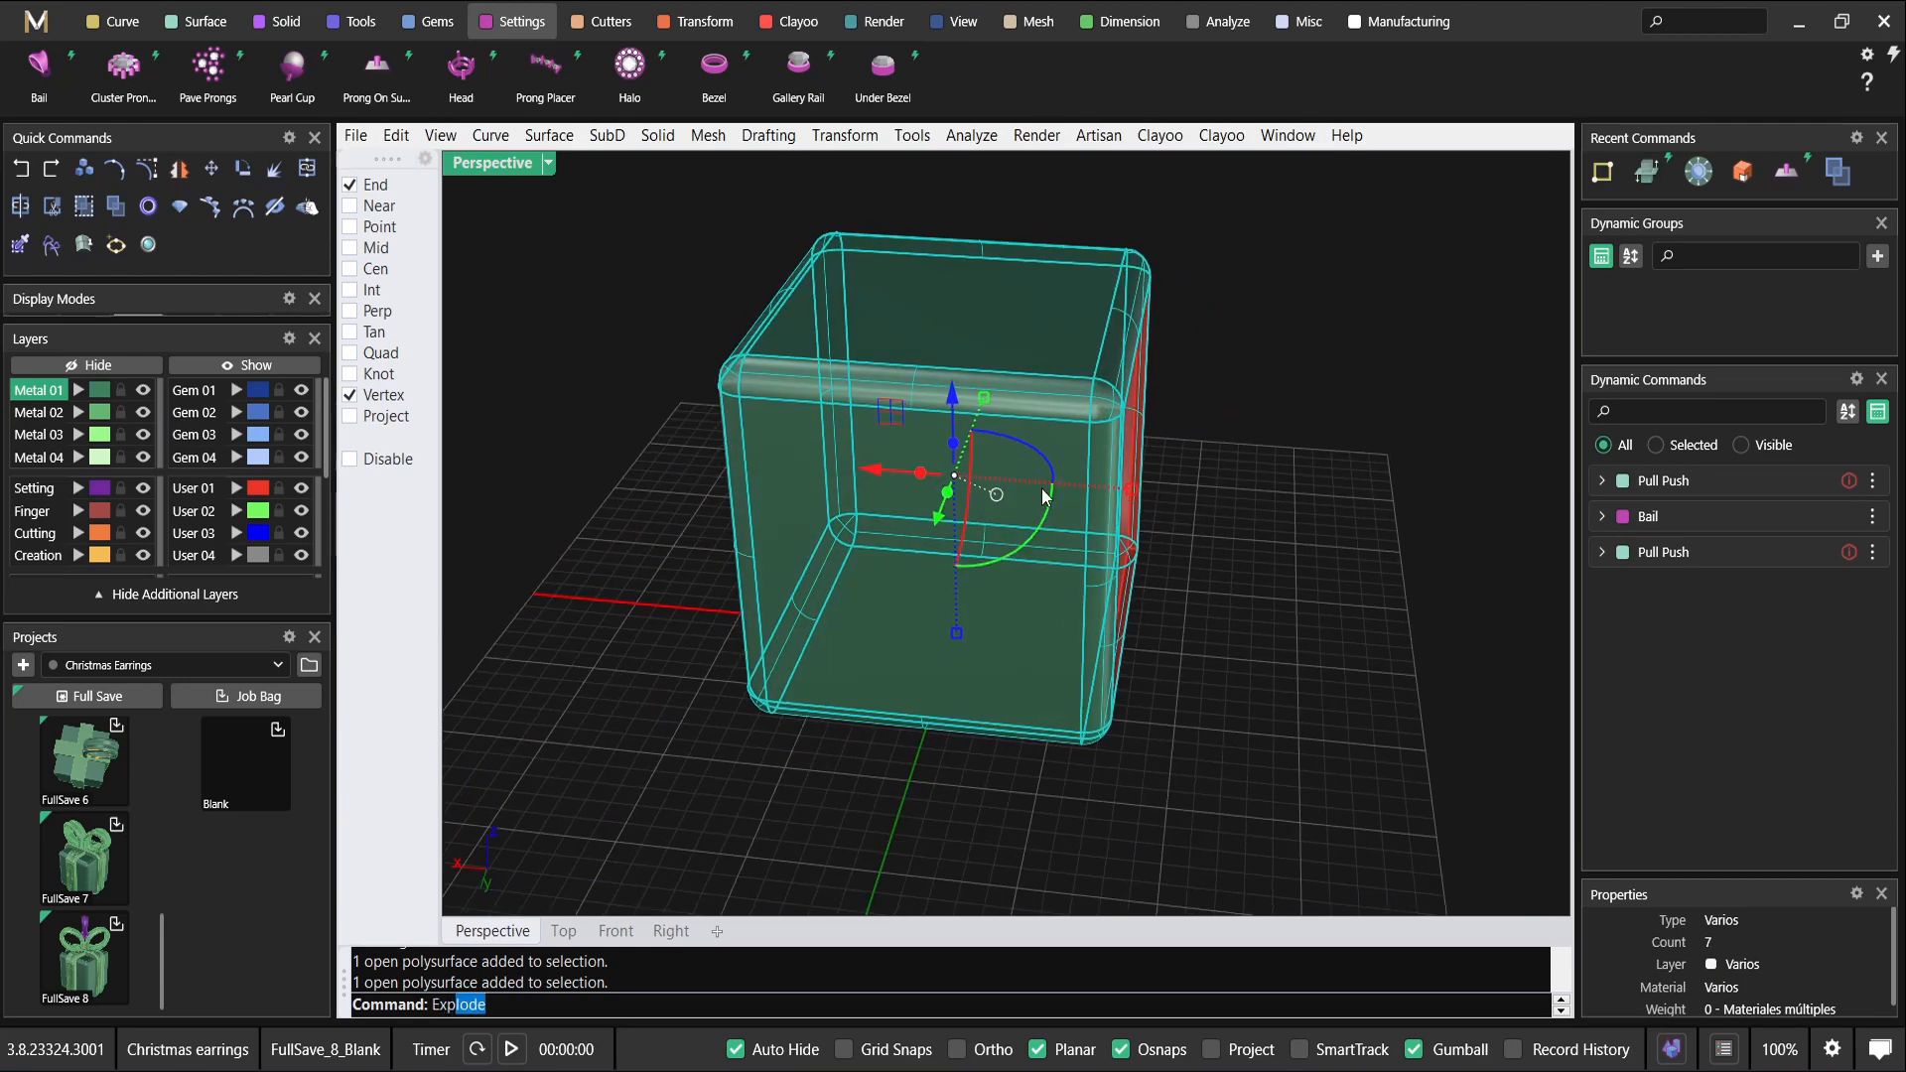
text(Expl)
key(Return)
key(Escape)
Delete the box's five remaining flat faces, keeping only the rounded edges, the corners and the recessed panel.
click(1078, 432)
shift+click(1024, 323)
right_drag(1078, 433, 935, 422)
shift+click(1269, 545)
right_drag(1269, 545, 1112, 669)
click(1121, 659)
shift+click(1199, 627)
right_drag(1199, 628, 794, 556)
shift+click(904, 387)
right_drag(1032, 282, 927, 498)
key(Delete)
Polar array the recessed panel in the top view around the origin with 4 items over 360 degrees.
click(922, 485)
click(955, 584)
right_drag(949, 571, 928, 455)
double_click(482, 163)
right_drag(740, 351, 720, 318)
double_click(463, 165)
right_drag(889, 379, 818, 389)
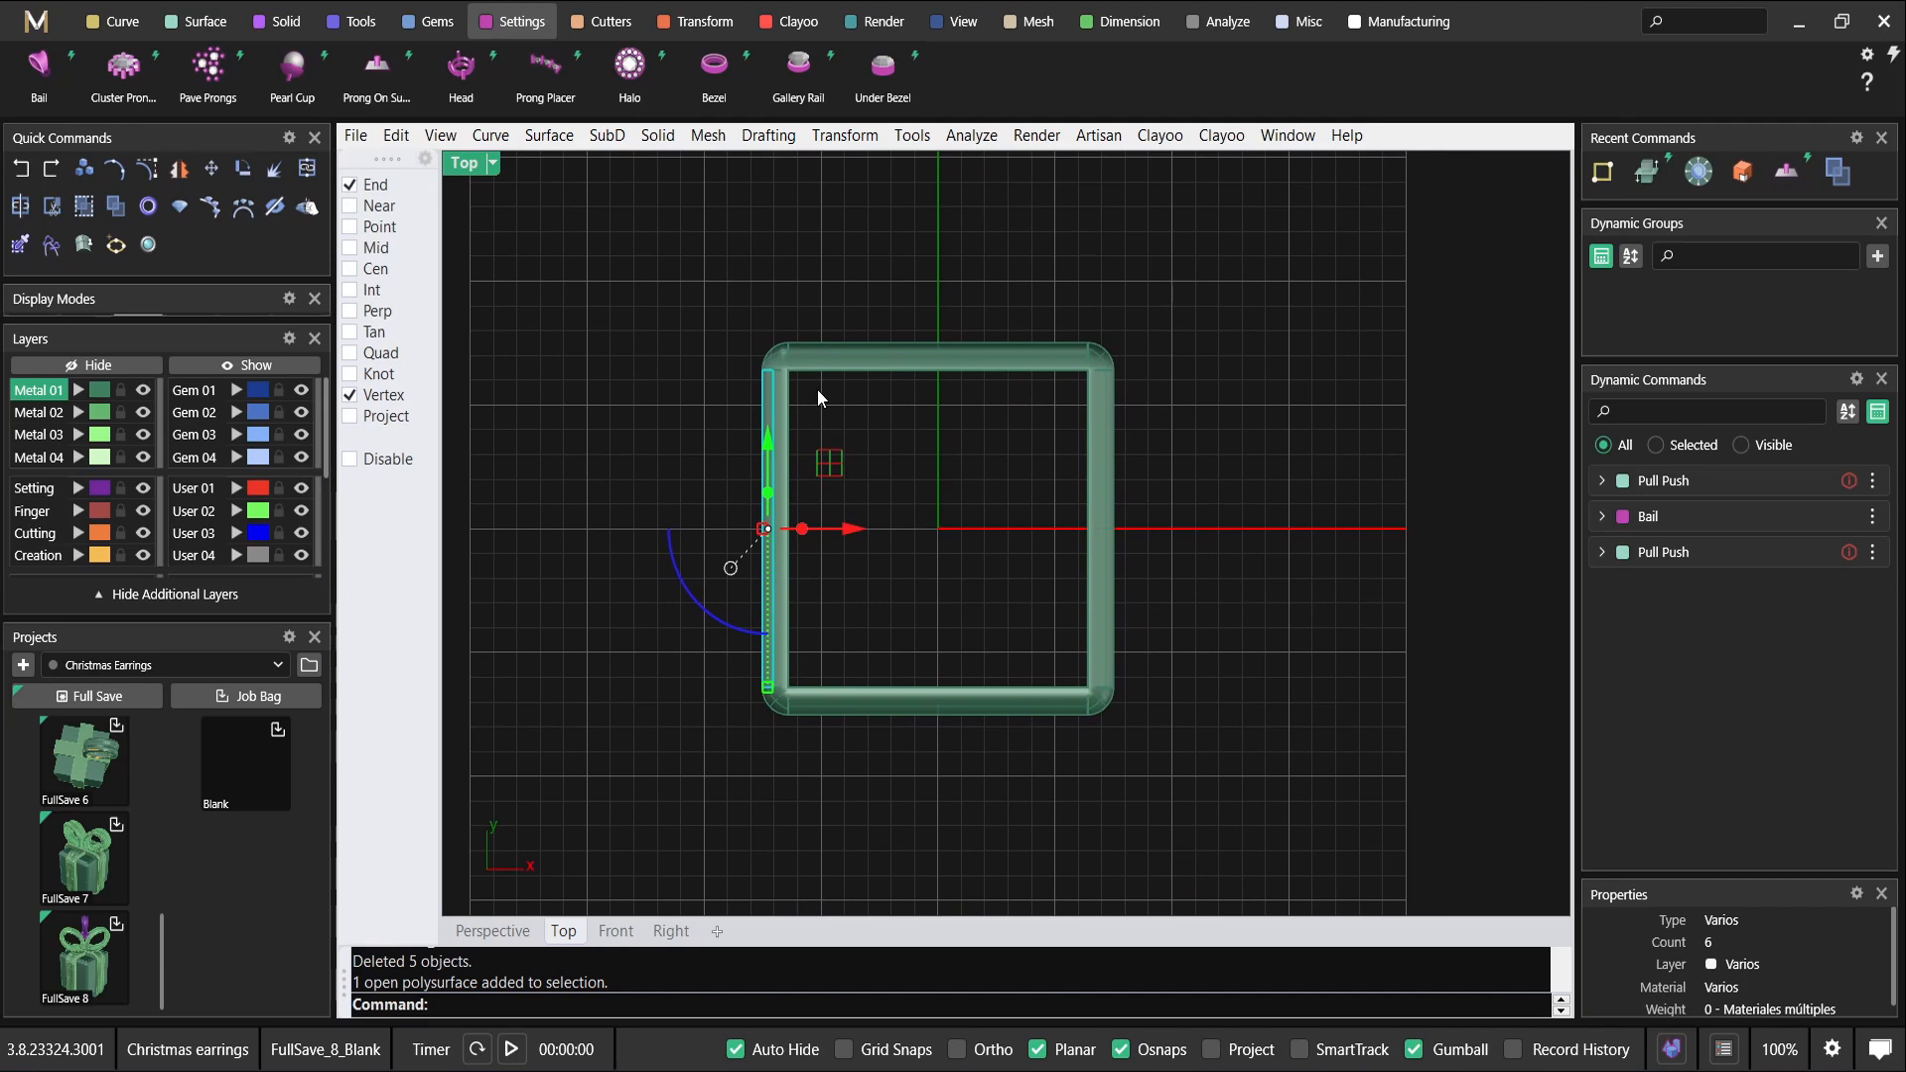
text(ArrayPolar)
key(Return)
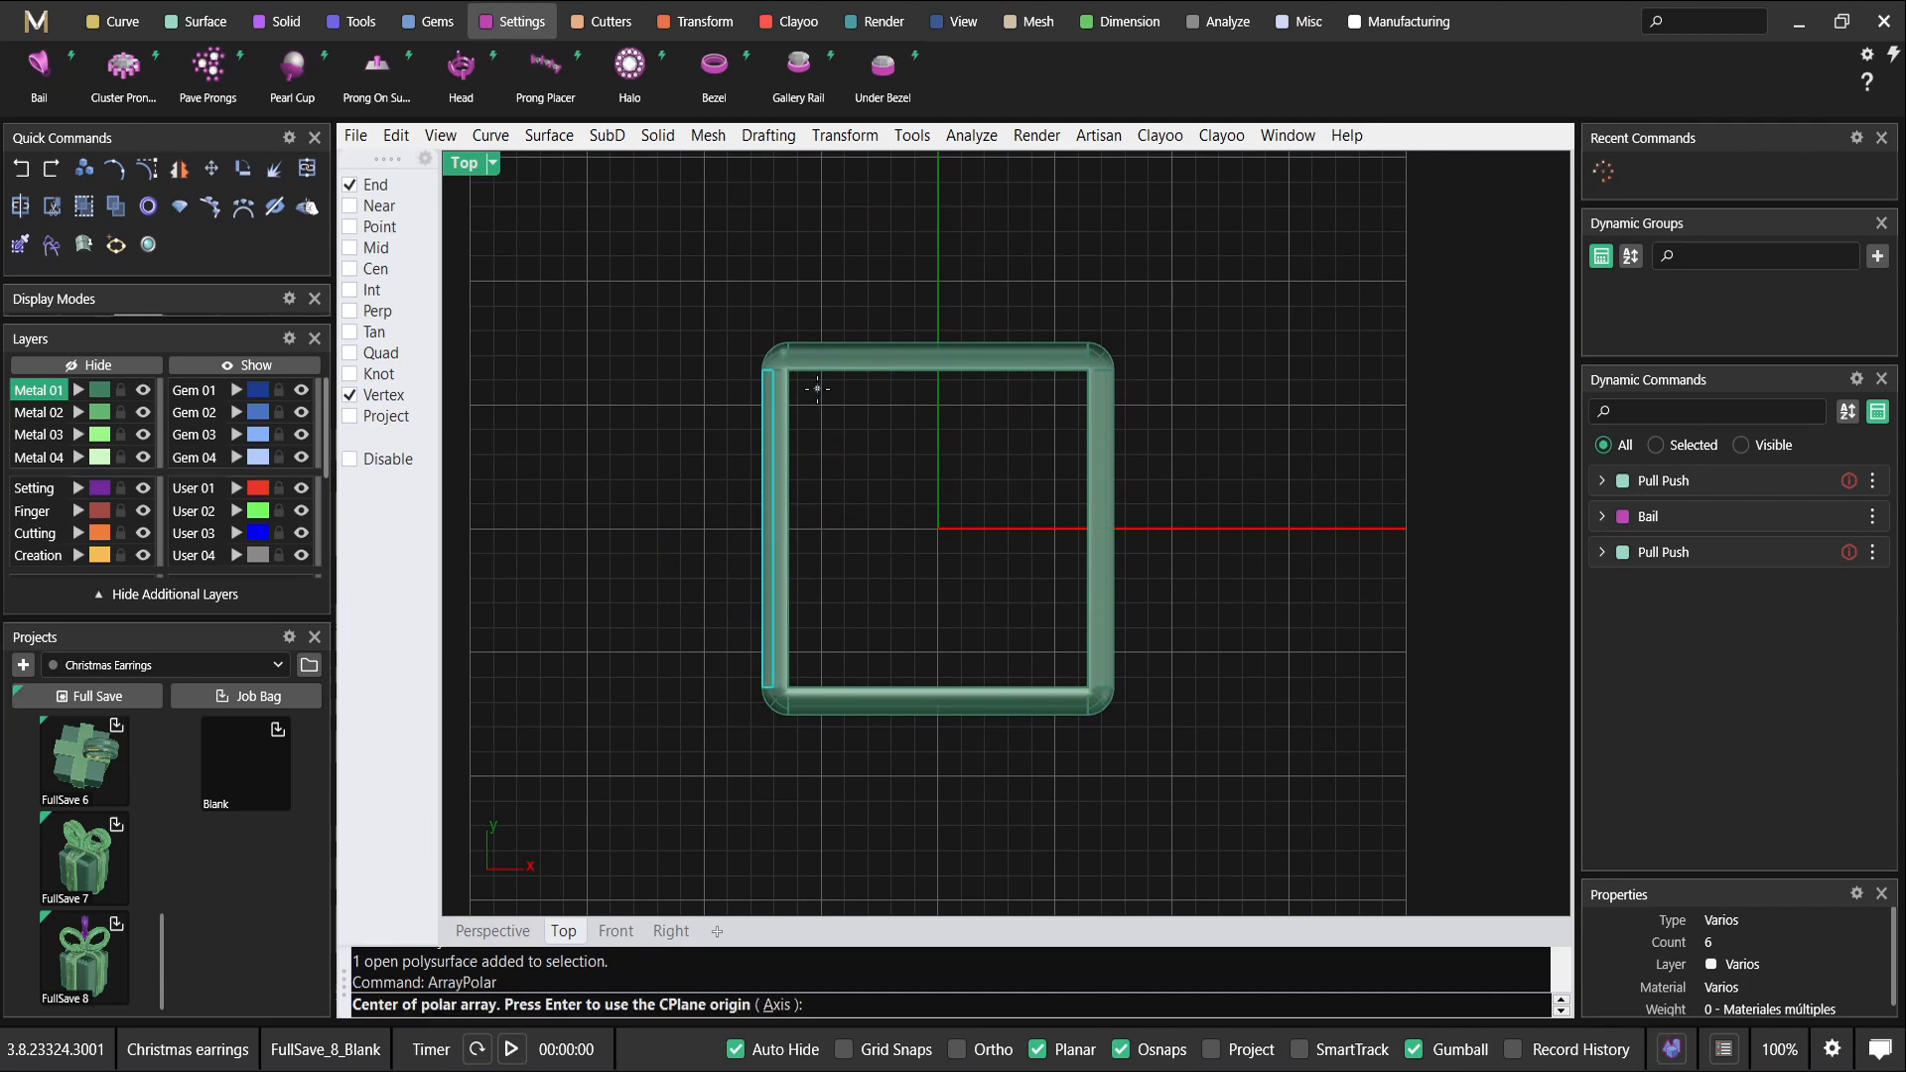
key(Return)
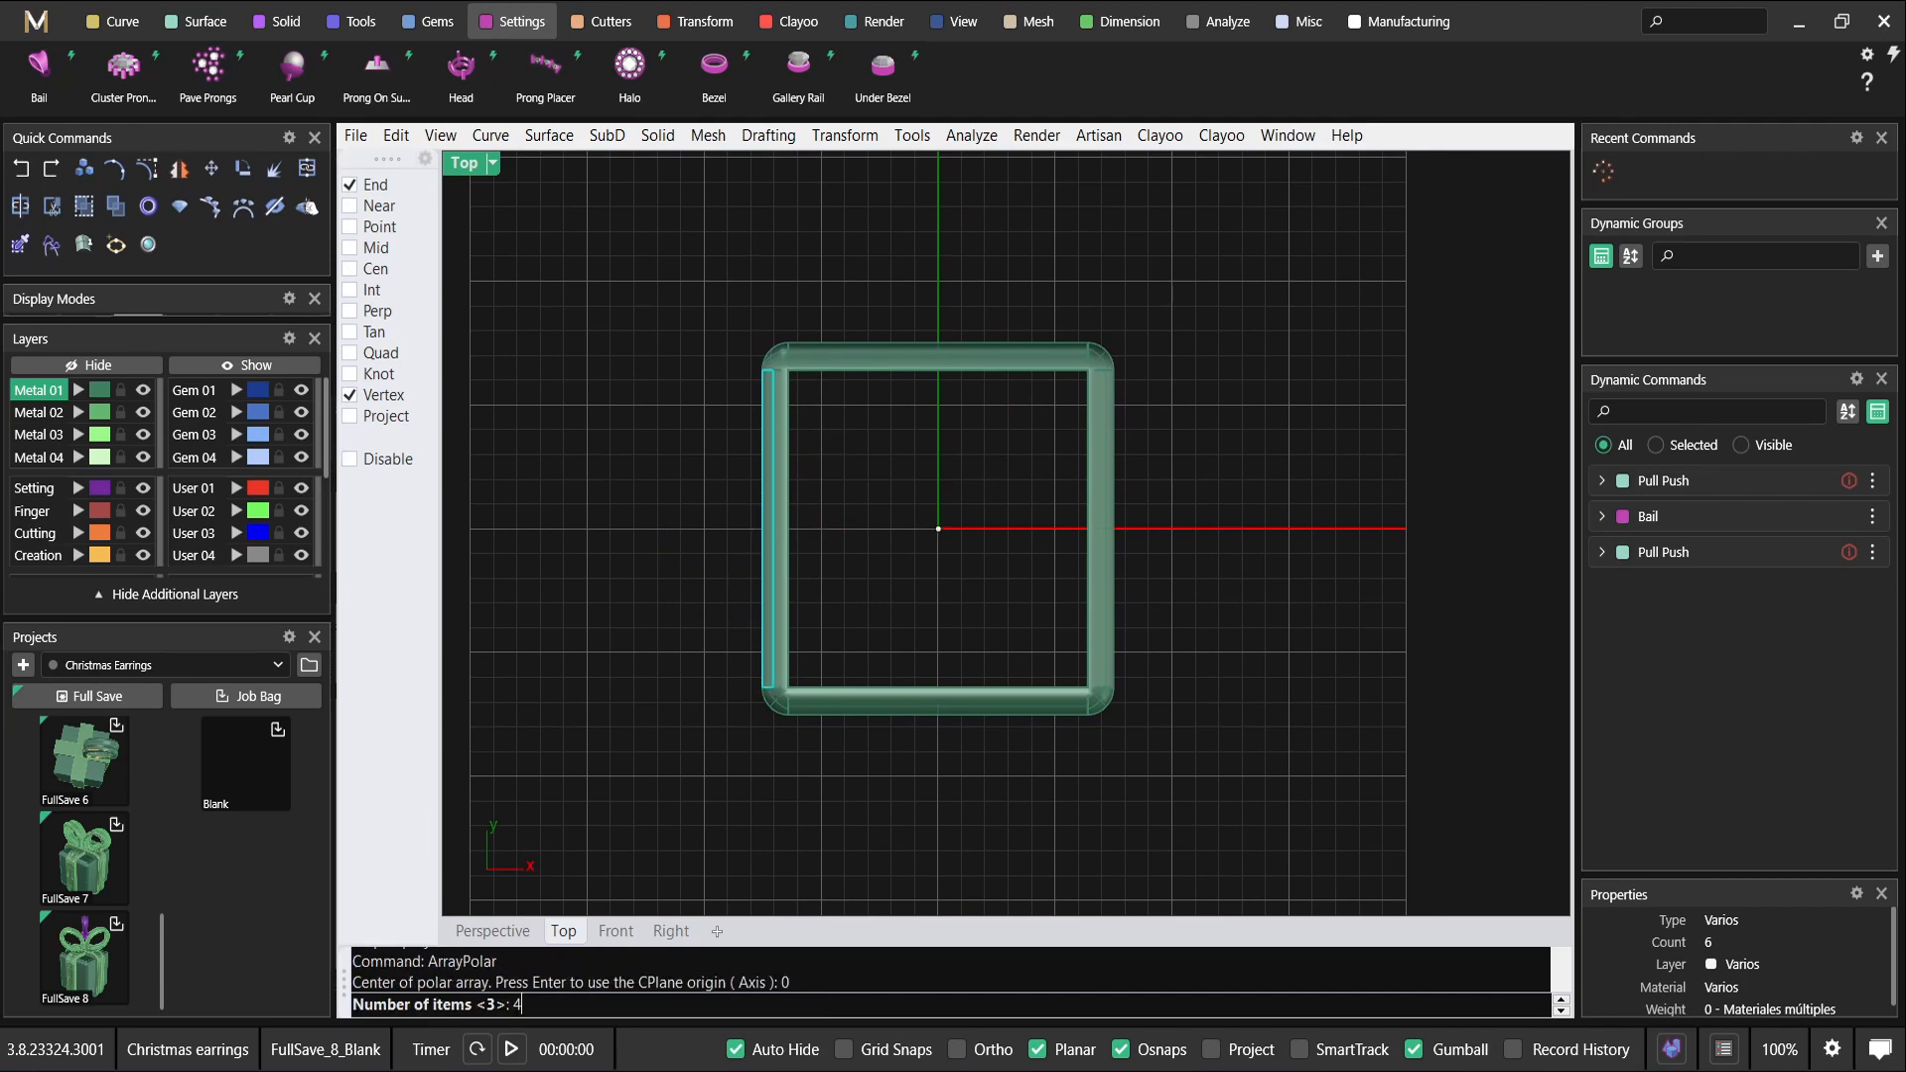
key(Return)
key(Return)
key(Return)
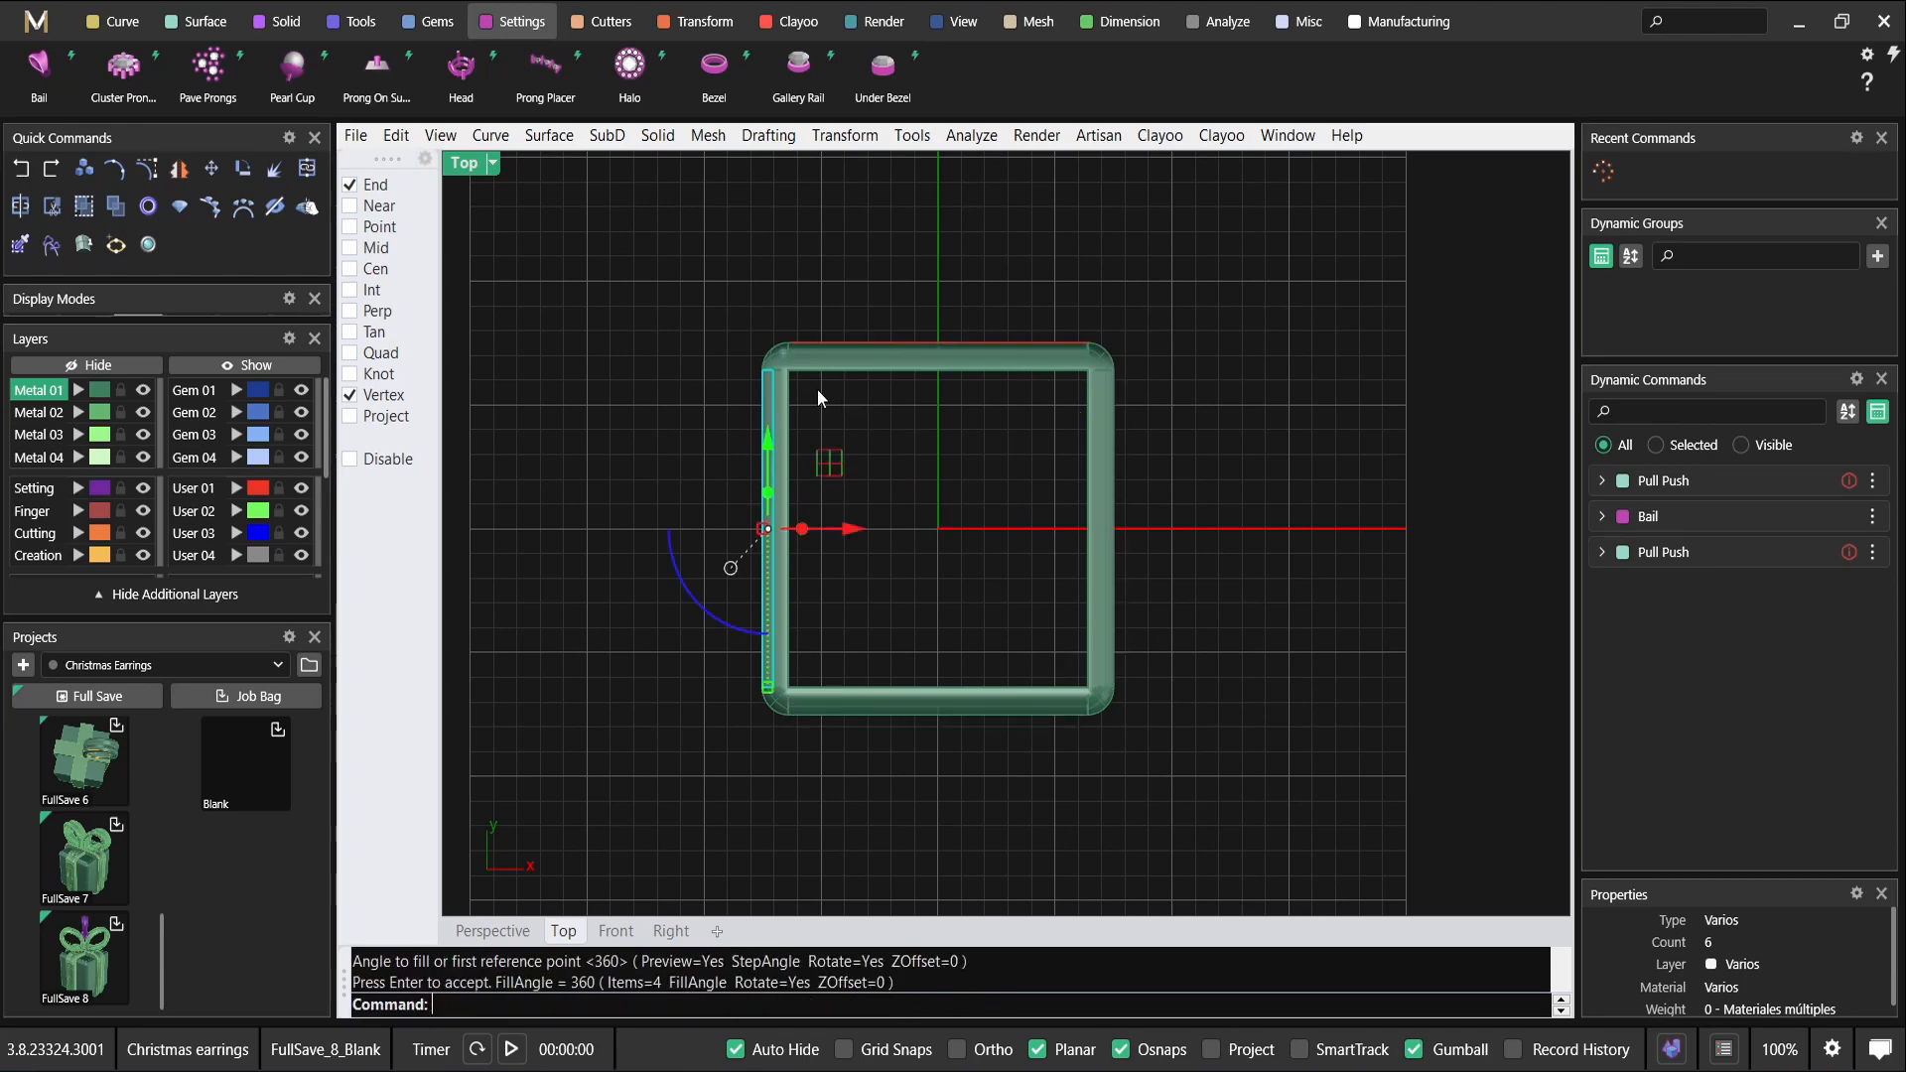
double_click(474, 171)
double_click(1080, 163)
right_drag(1080, 163, 712, 400)
scroll(713, 400, down, 5)
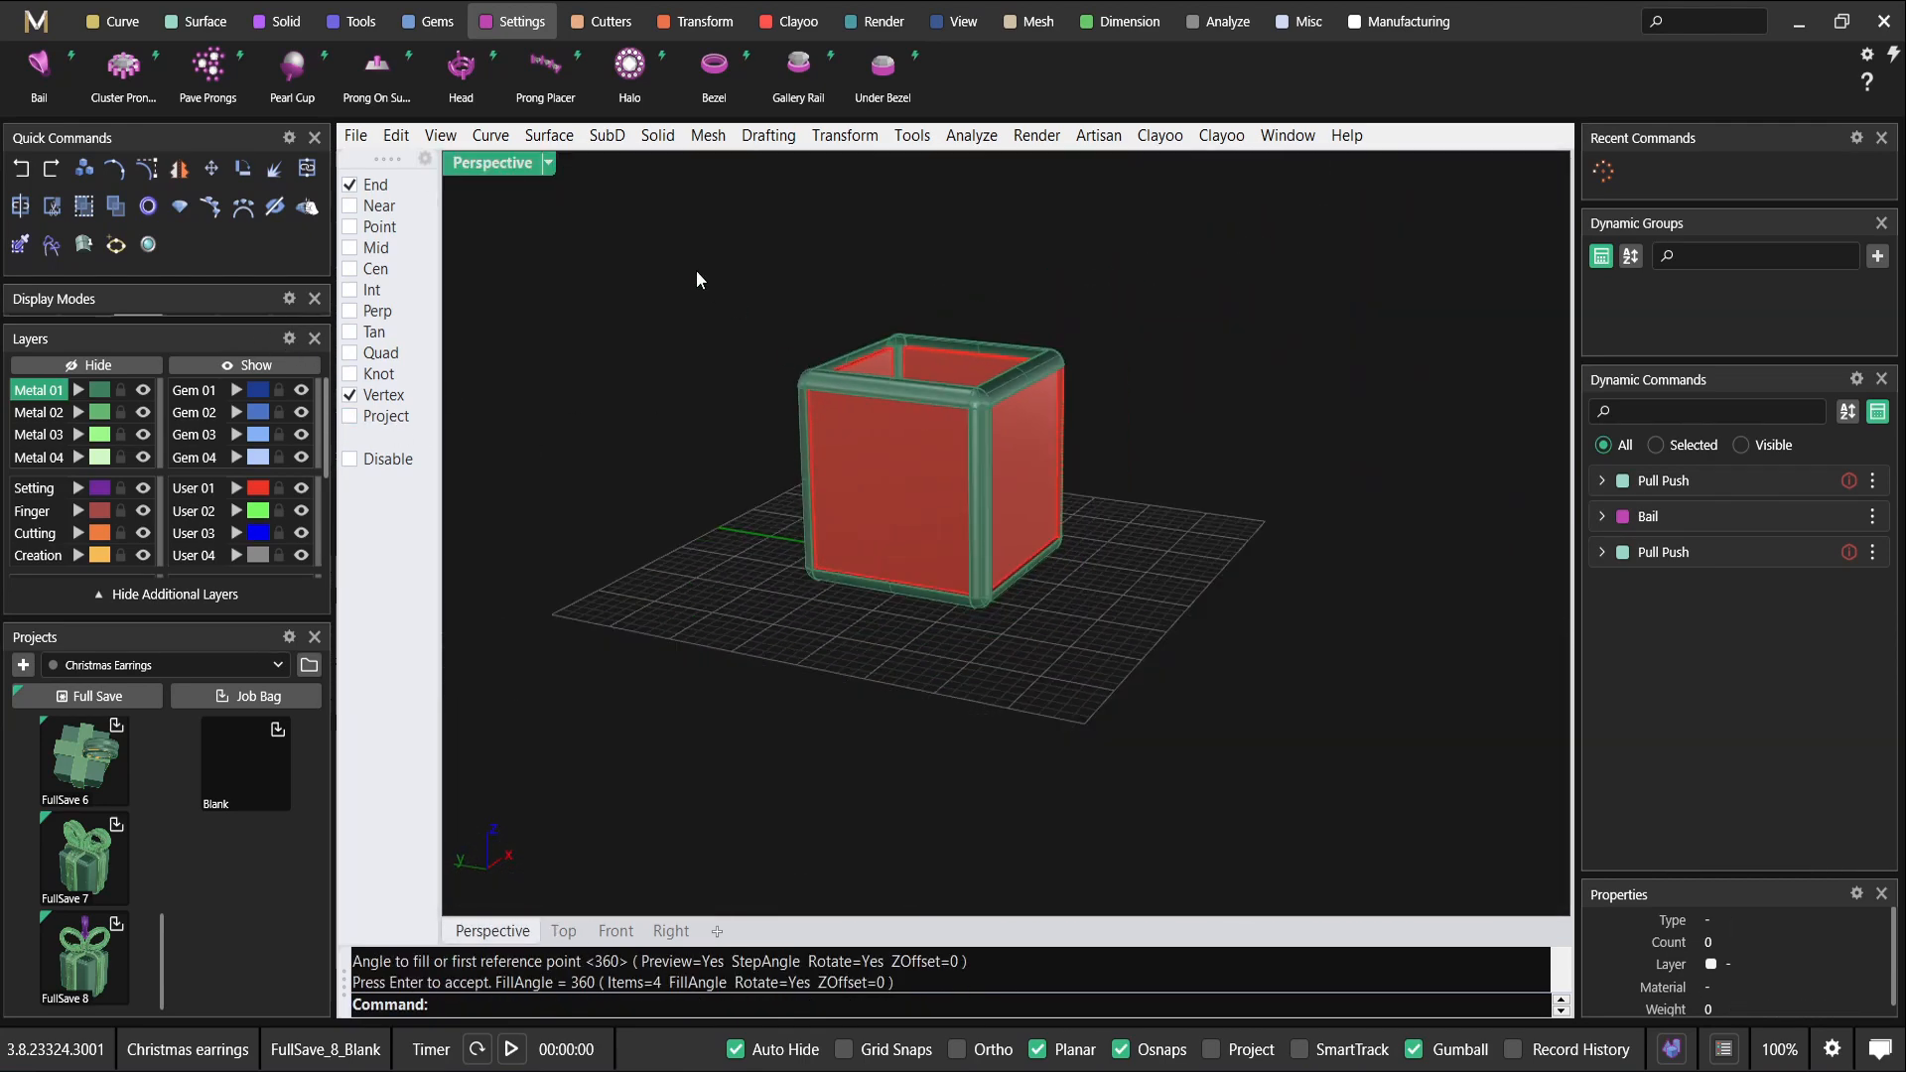
Join the rounded box frame and its four recessed side panels into one polysurface.
drag(675, 255, 1227, 718)
scroll(1053, 549, up, 3)
key(ctrl+j)
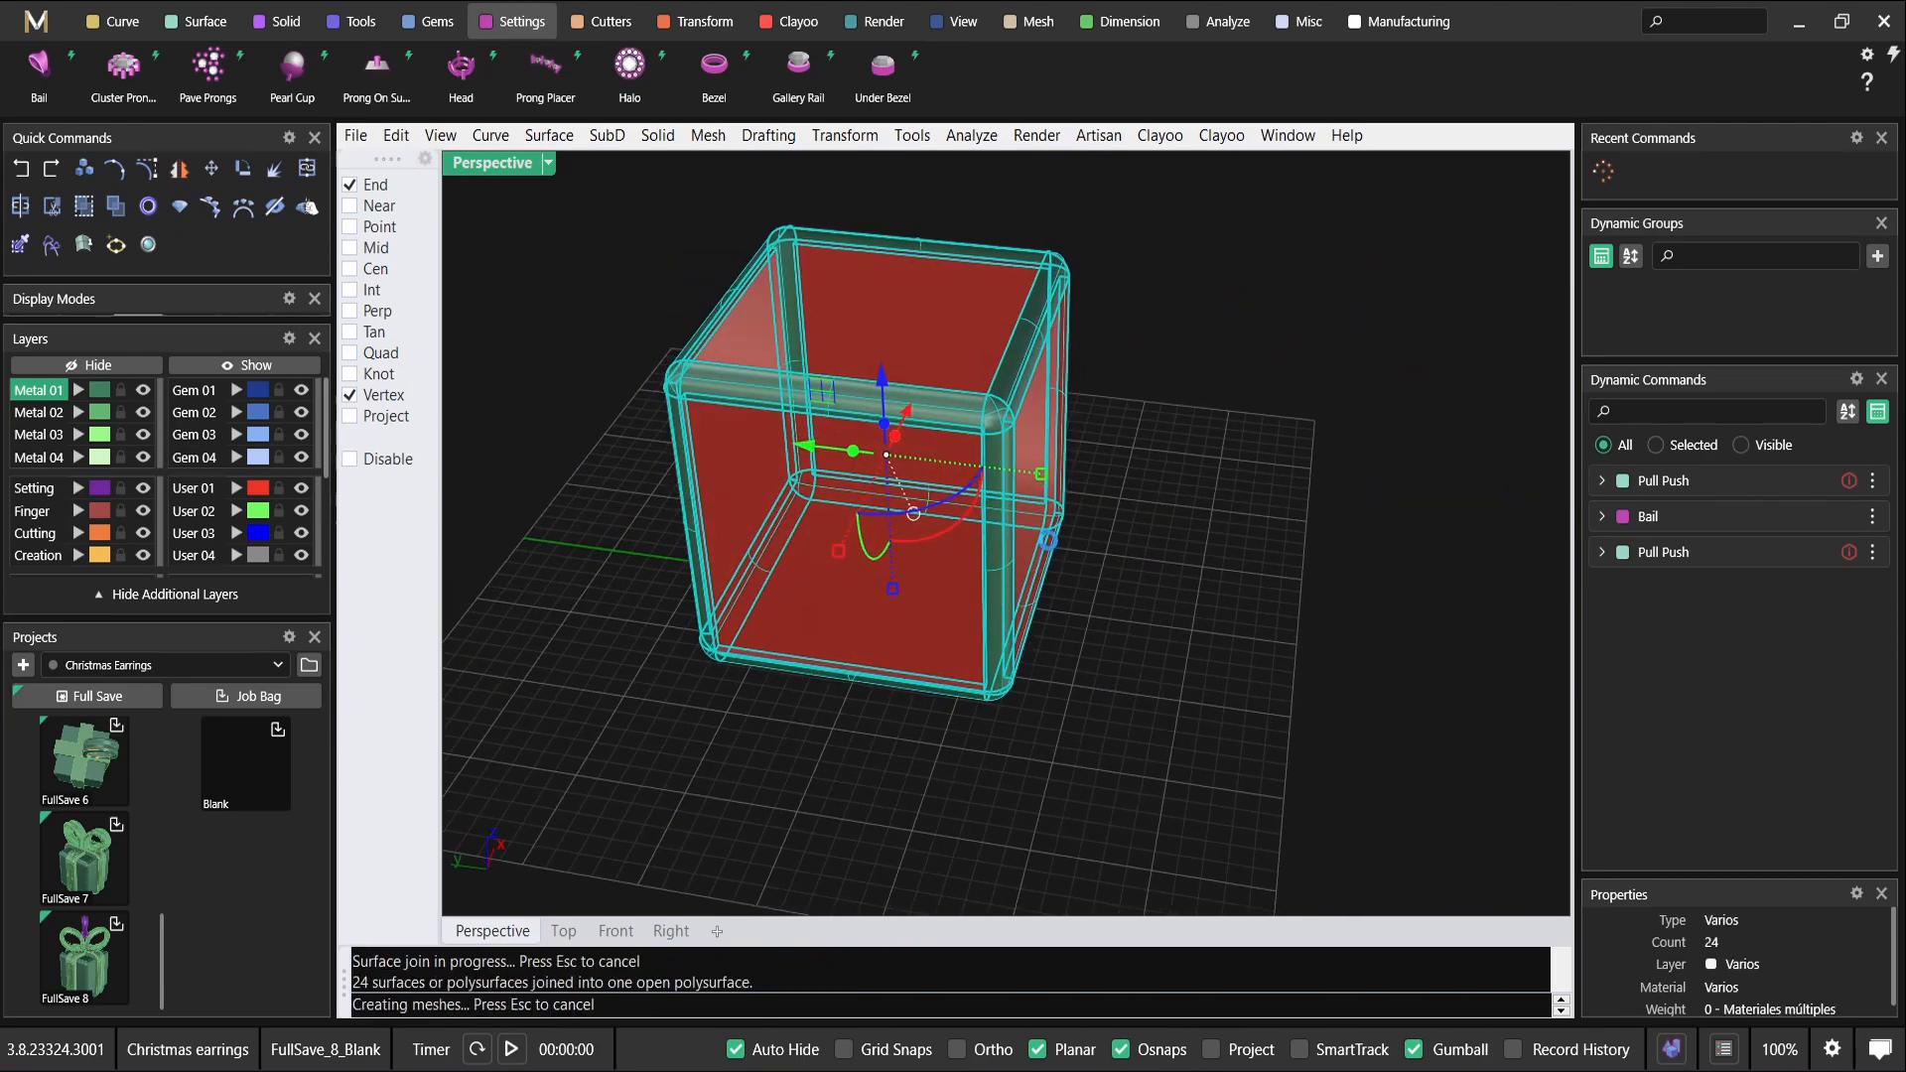
Show all hidden parts and examine how the joined box fits with the ribbon, gems and prongs.
click(228, 370)
key(Escape)
right_drag(900, 437, 874, 536)
scroll(784, 414, up, 5)
click(783, 414)
scroll(783, 414, down, 5)
key(Escape)
click(880, 431)
scroll(944, 502, up, 5)
key(Escape)
click(723, 665)
scroll(725, 662, down, 5)
right_drag(973, 616, 925, 419)
right_drag(1047, 437, 1150, 431)
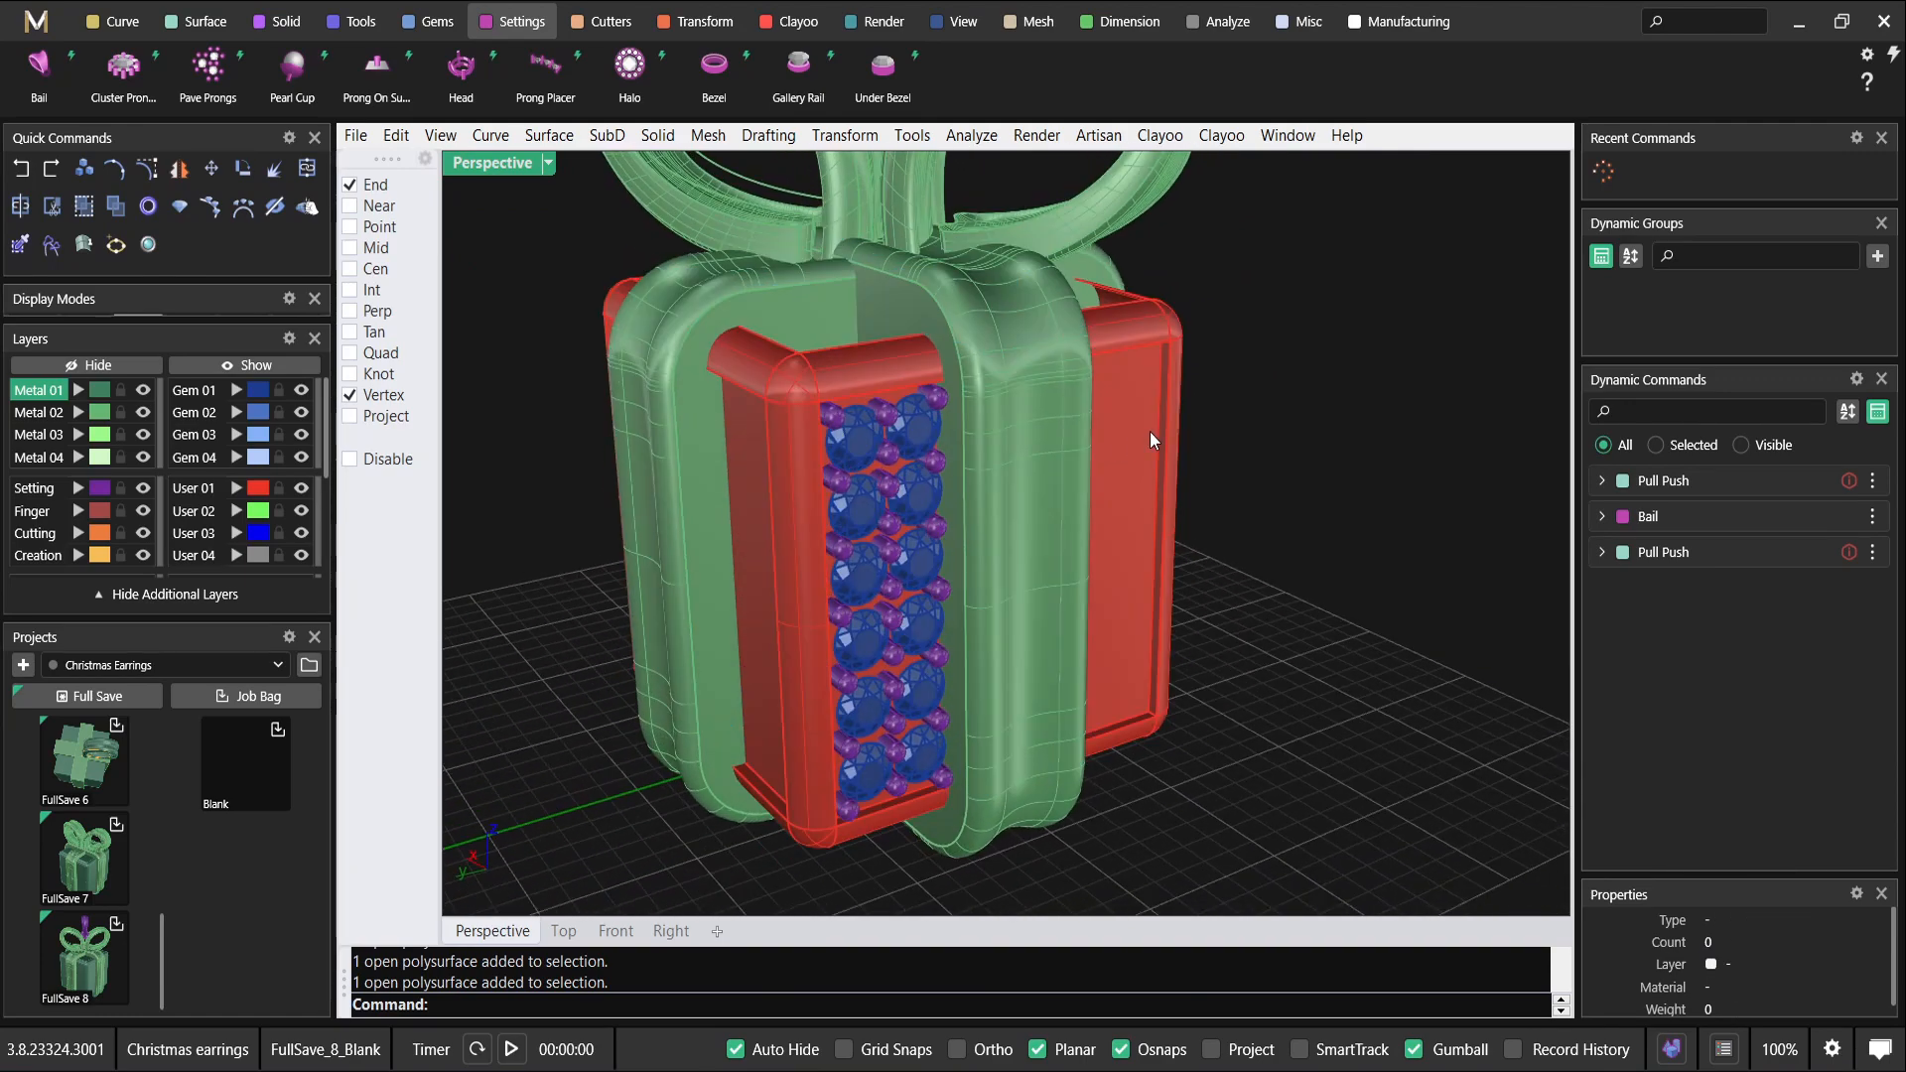
Undo showing the hidden parts and joining the box surfaces.
key(ctrl+z)
click(1021, 443)
key(ctrl+z)
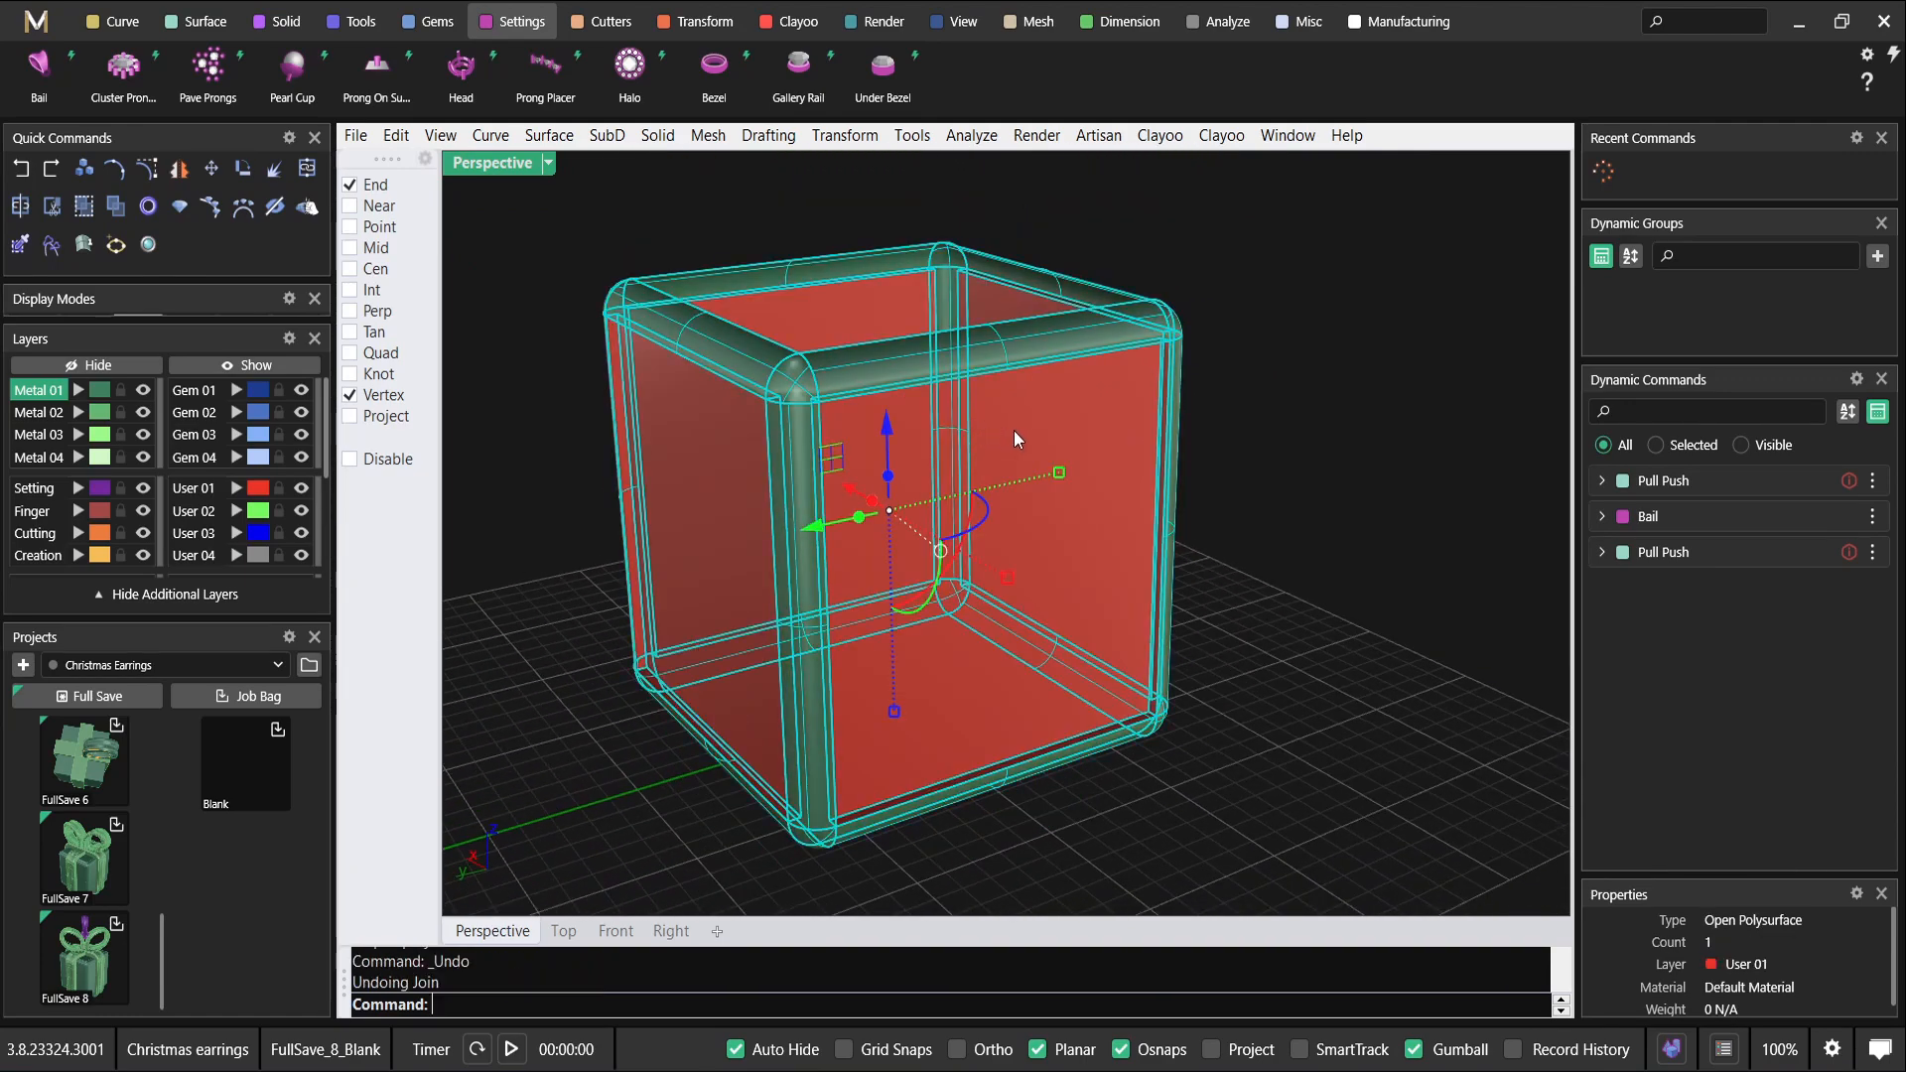
Copy one recessed side panel from its lower corner to the matching upper corner of the box frame.
right_drag(1054, 425, 1109, 447)
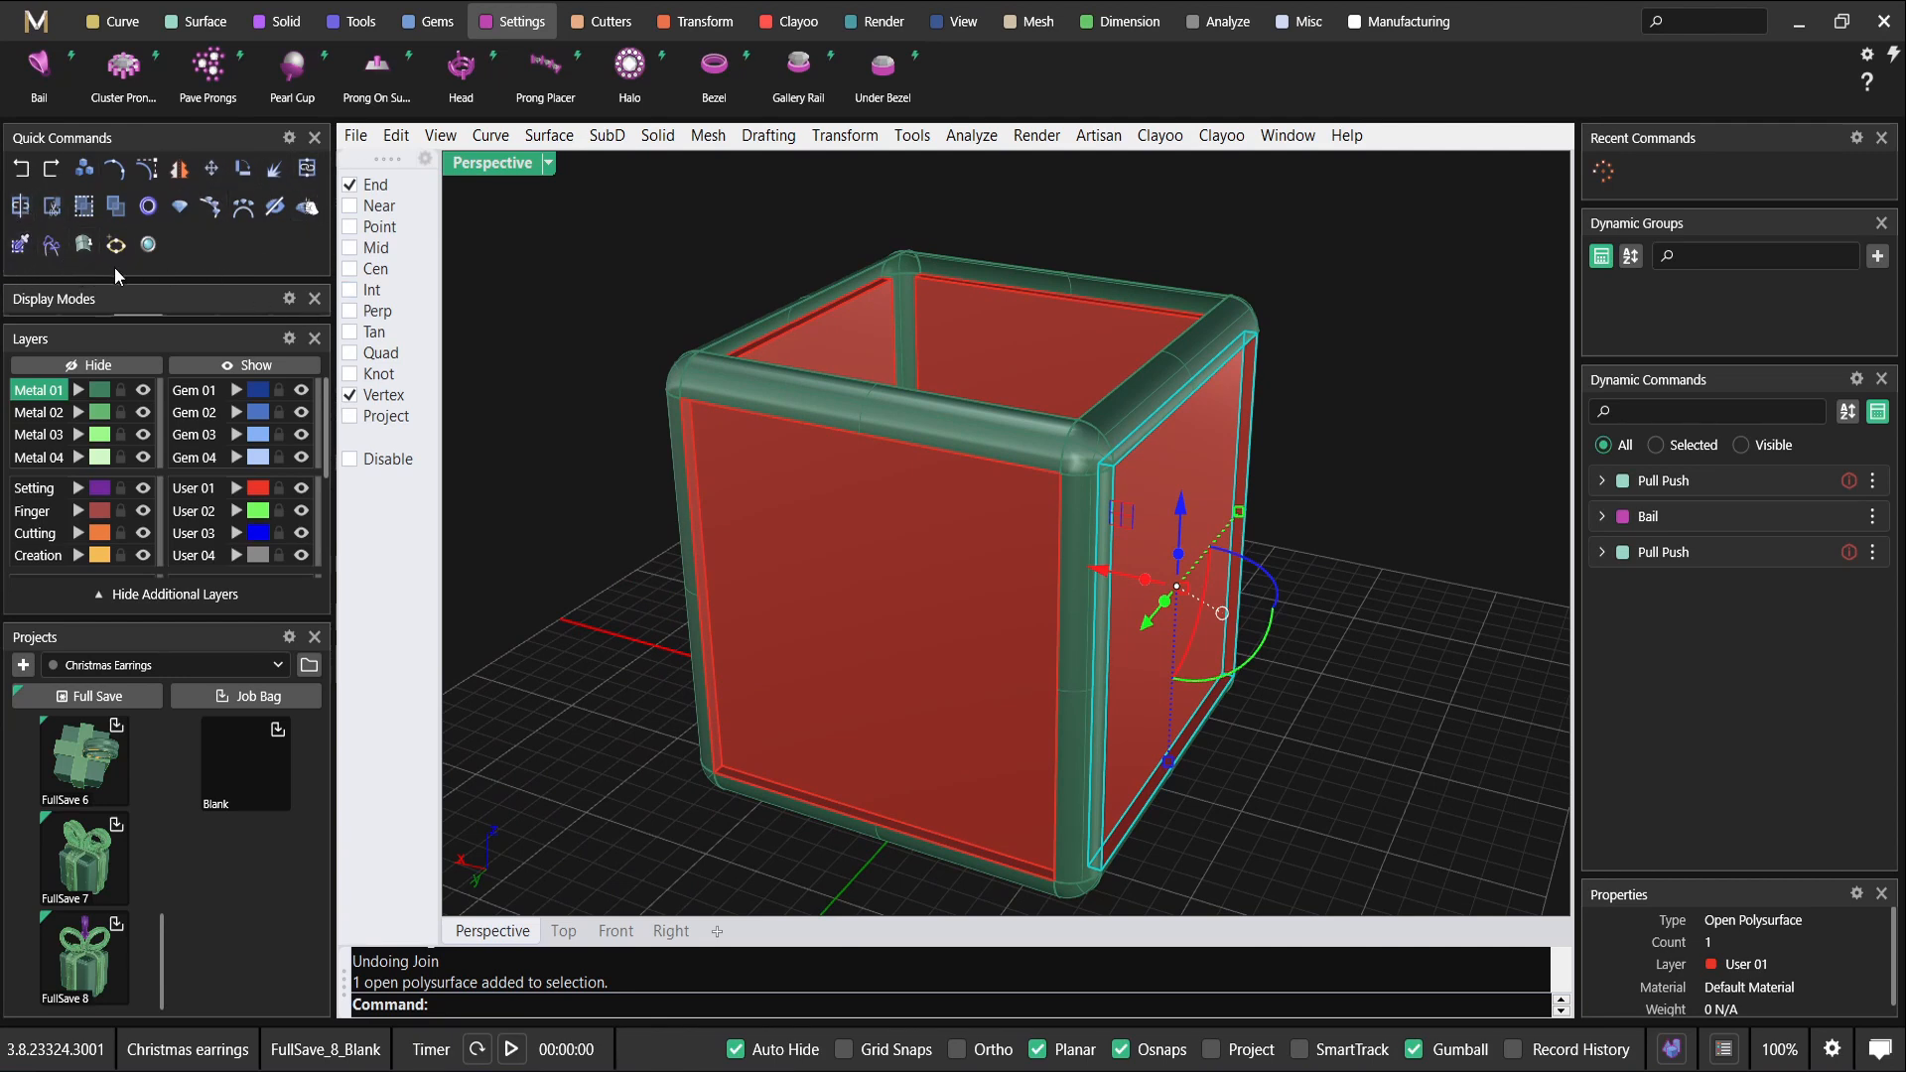
click(89, 175)
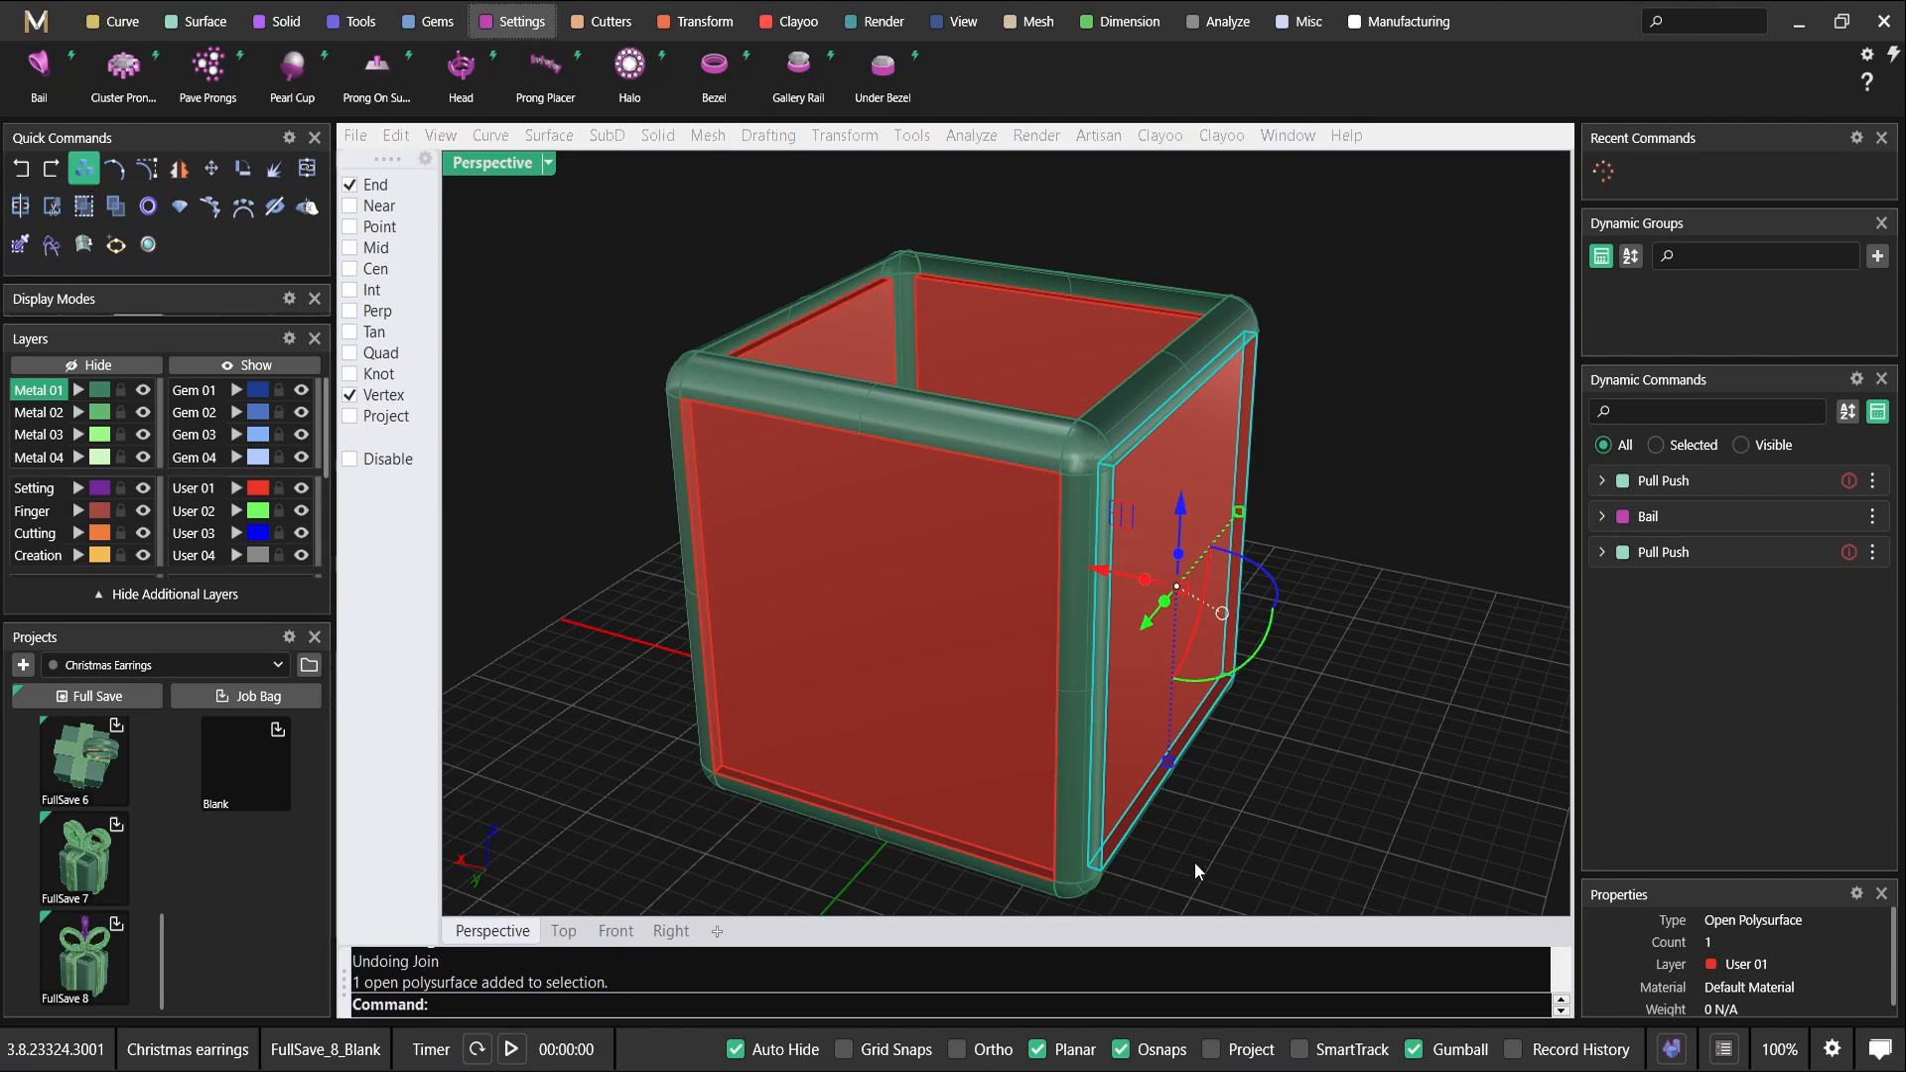
right_drag(1201, 864, 1182, 787)
click(87, 165)
right_drag(943, 805, 852, 806)
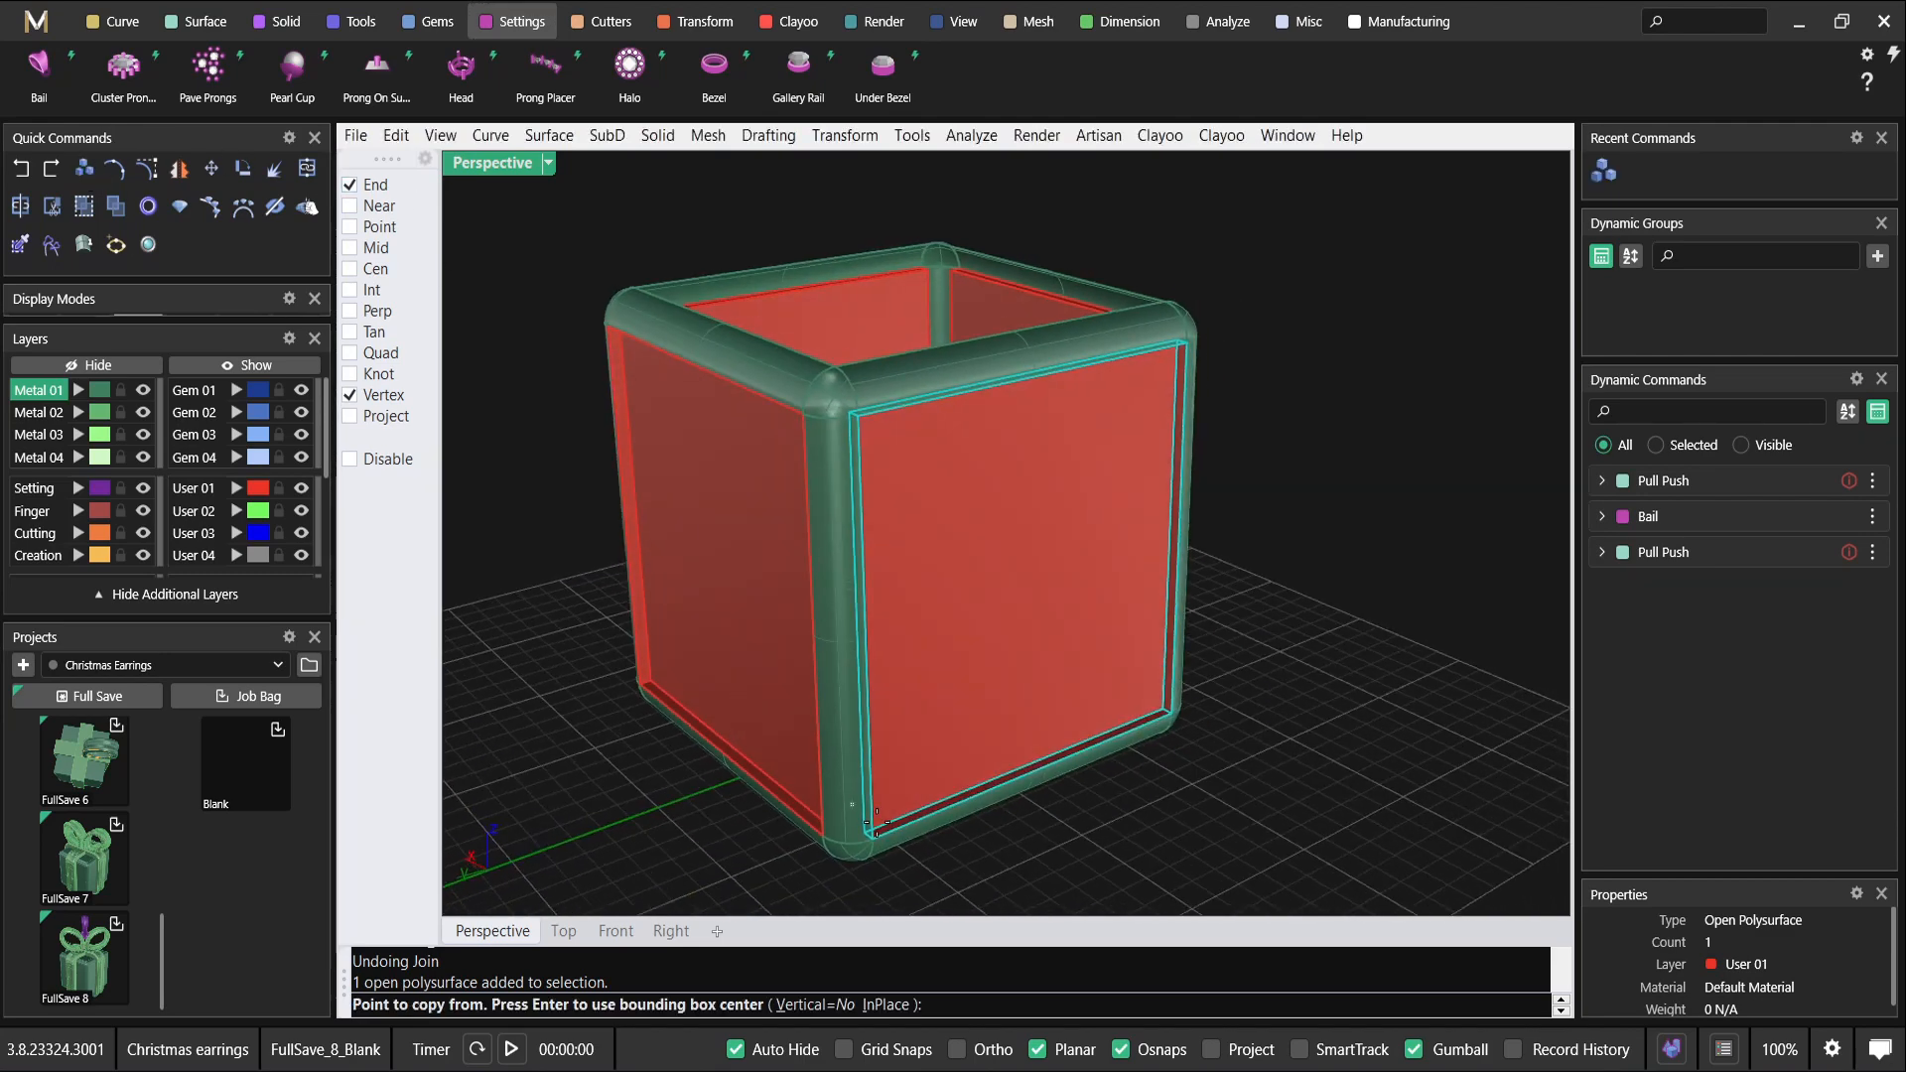
scroll(852, 805, up, 3)
click(842, 830)
scroll(842, 830, down, 3)
scroll(854, 454, up, 3)
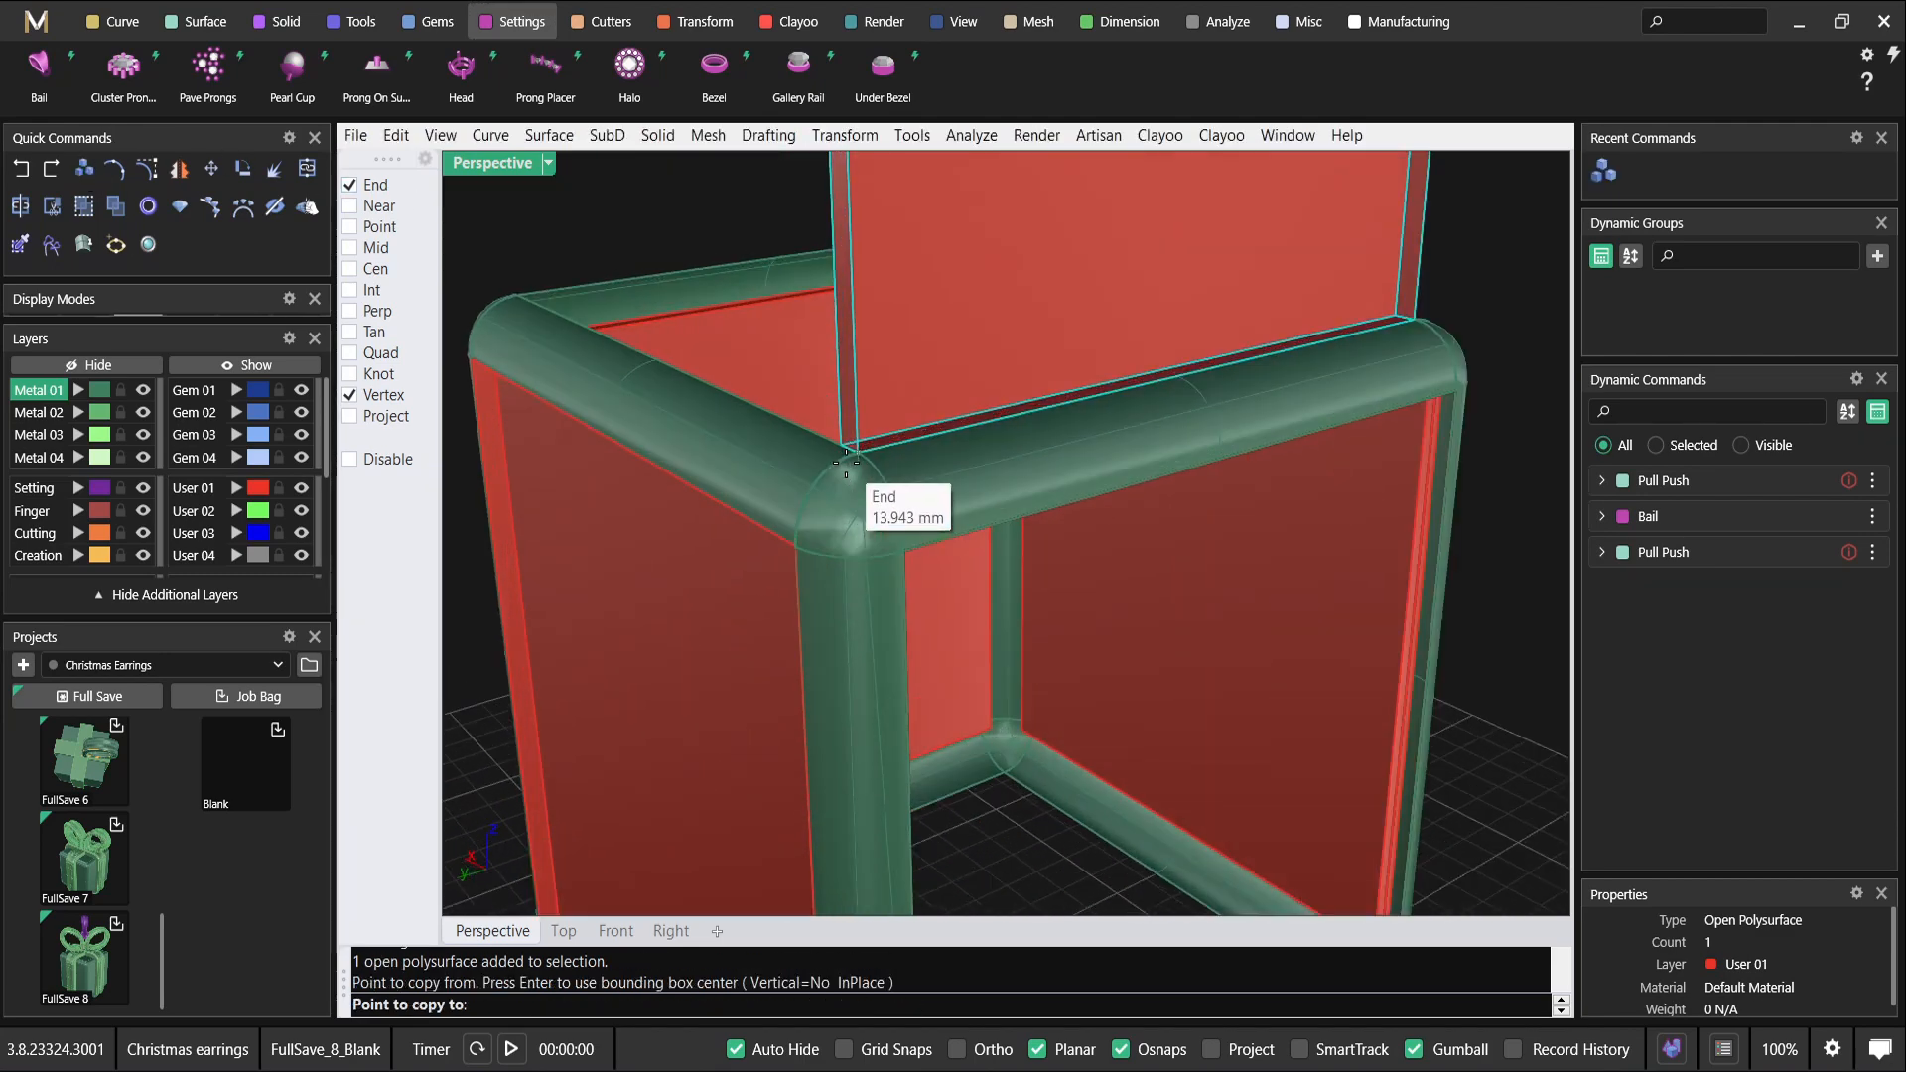
right_click(854, 455)
Rotate the copied panel in 3D about its lower edge so it lies flat in the box's top opening.
click(857, 392)
right_drag(857, 394, 918, 571)
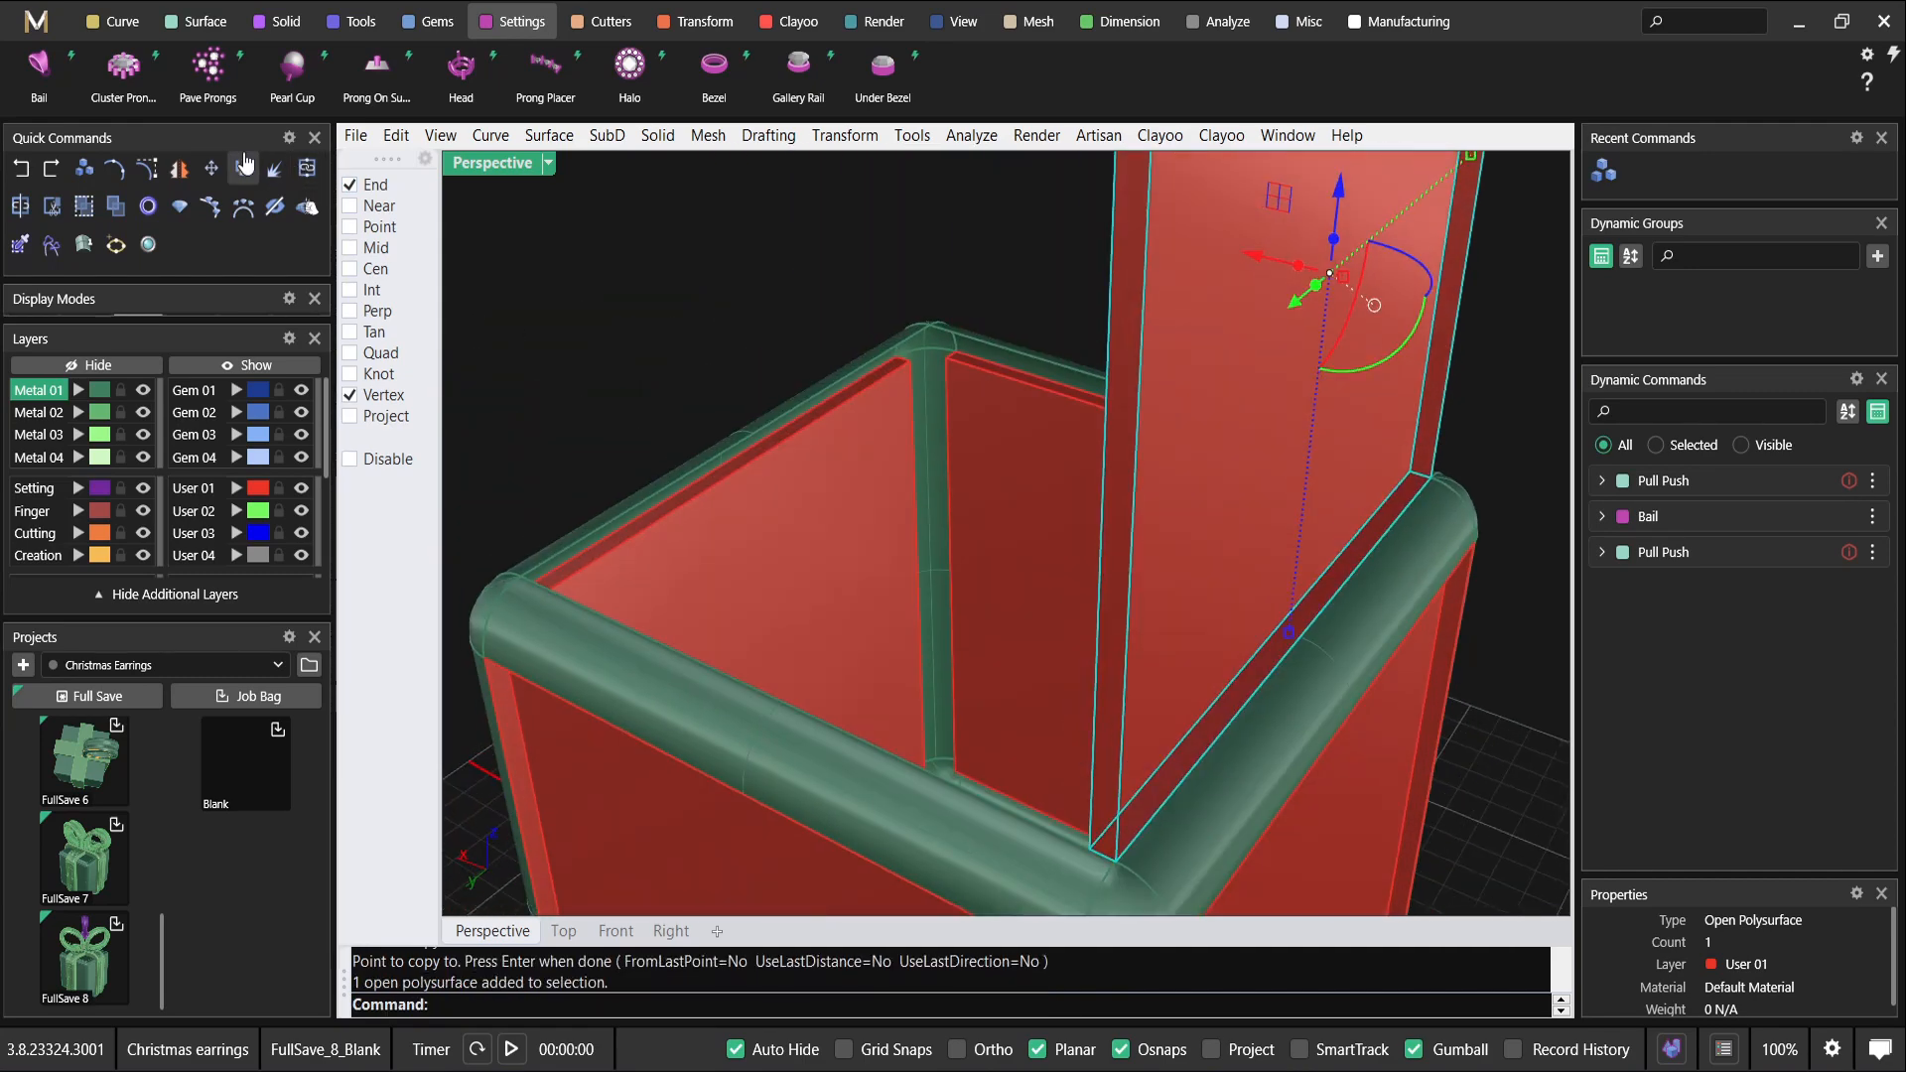
click(726, 32)
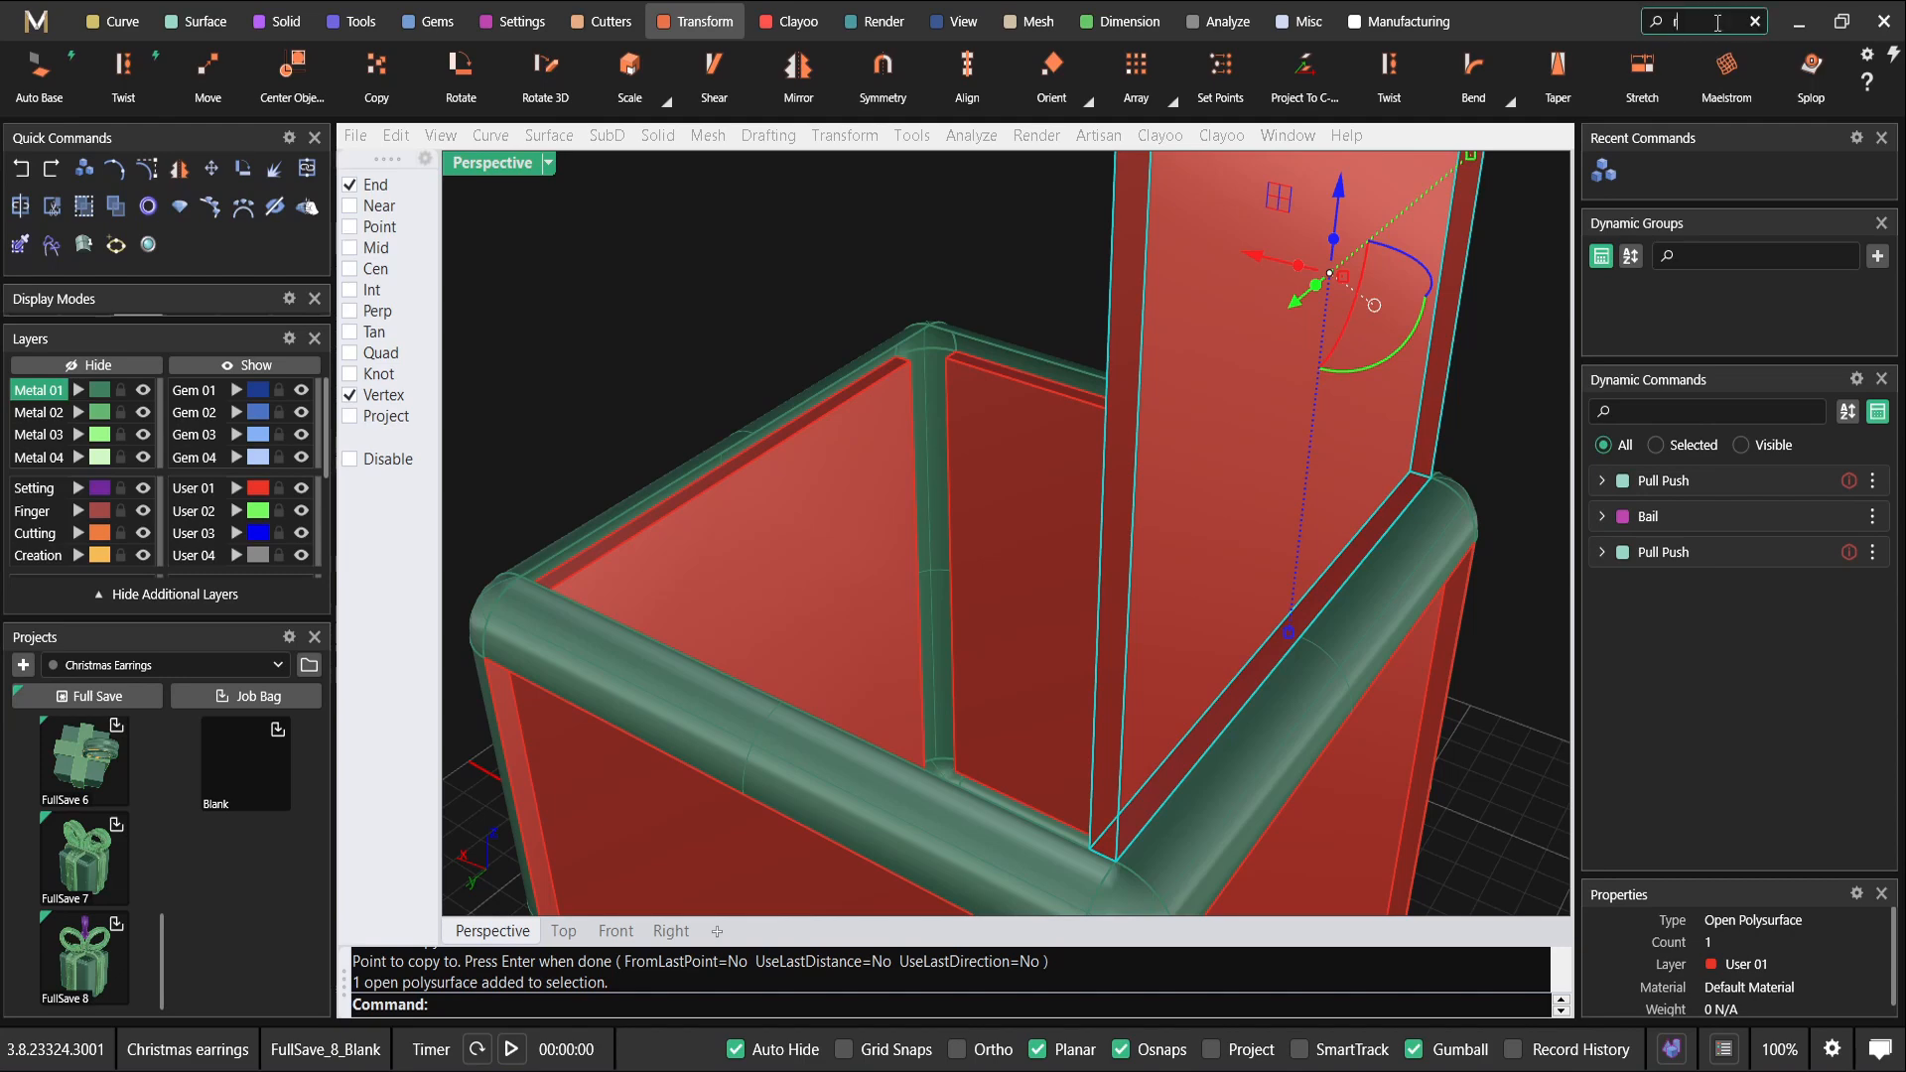
text(rotata)
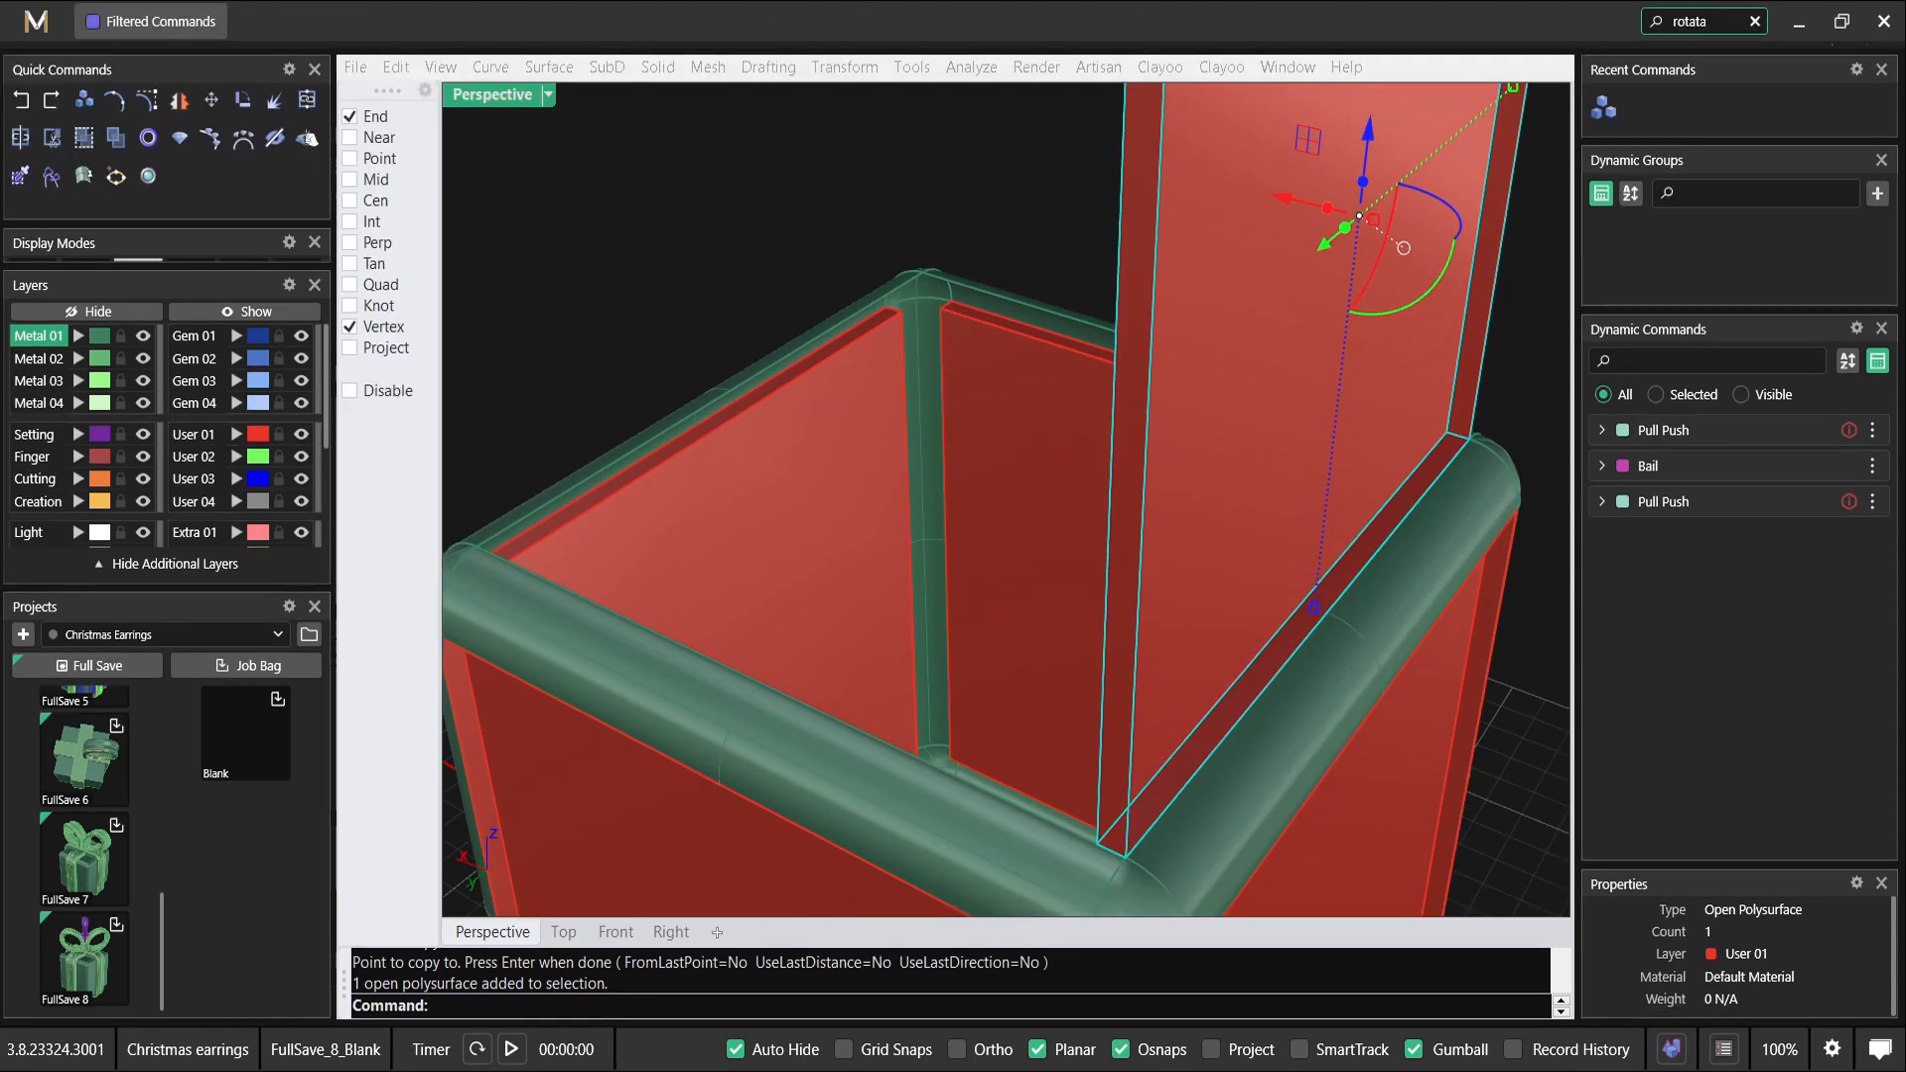
key(BackSpace)
key(BackSpace)
key(BackSpace)
text(ot)
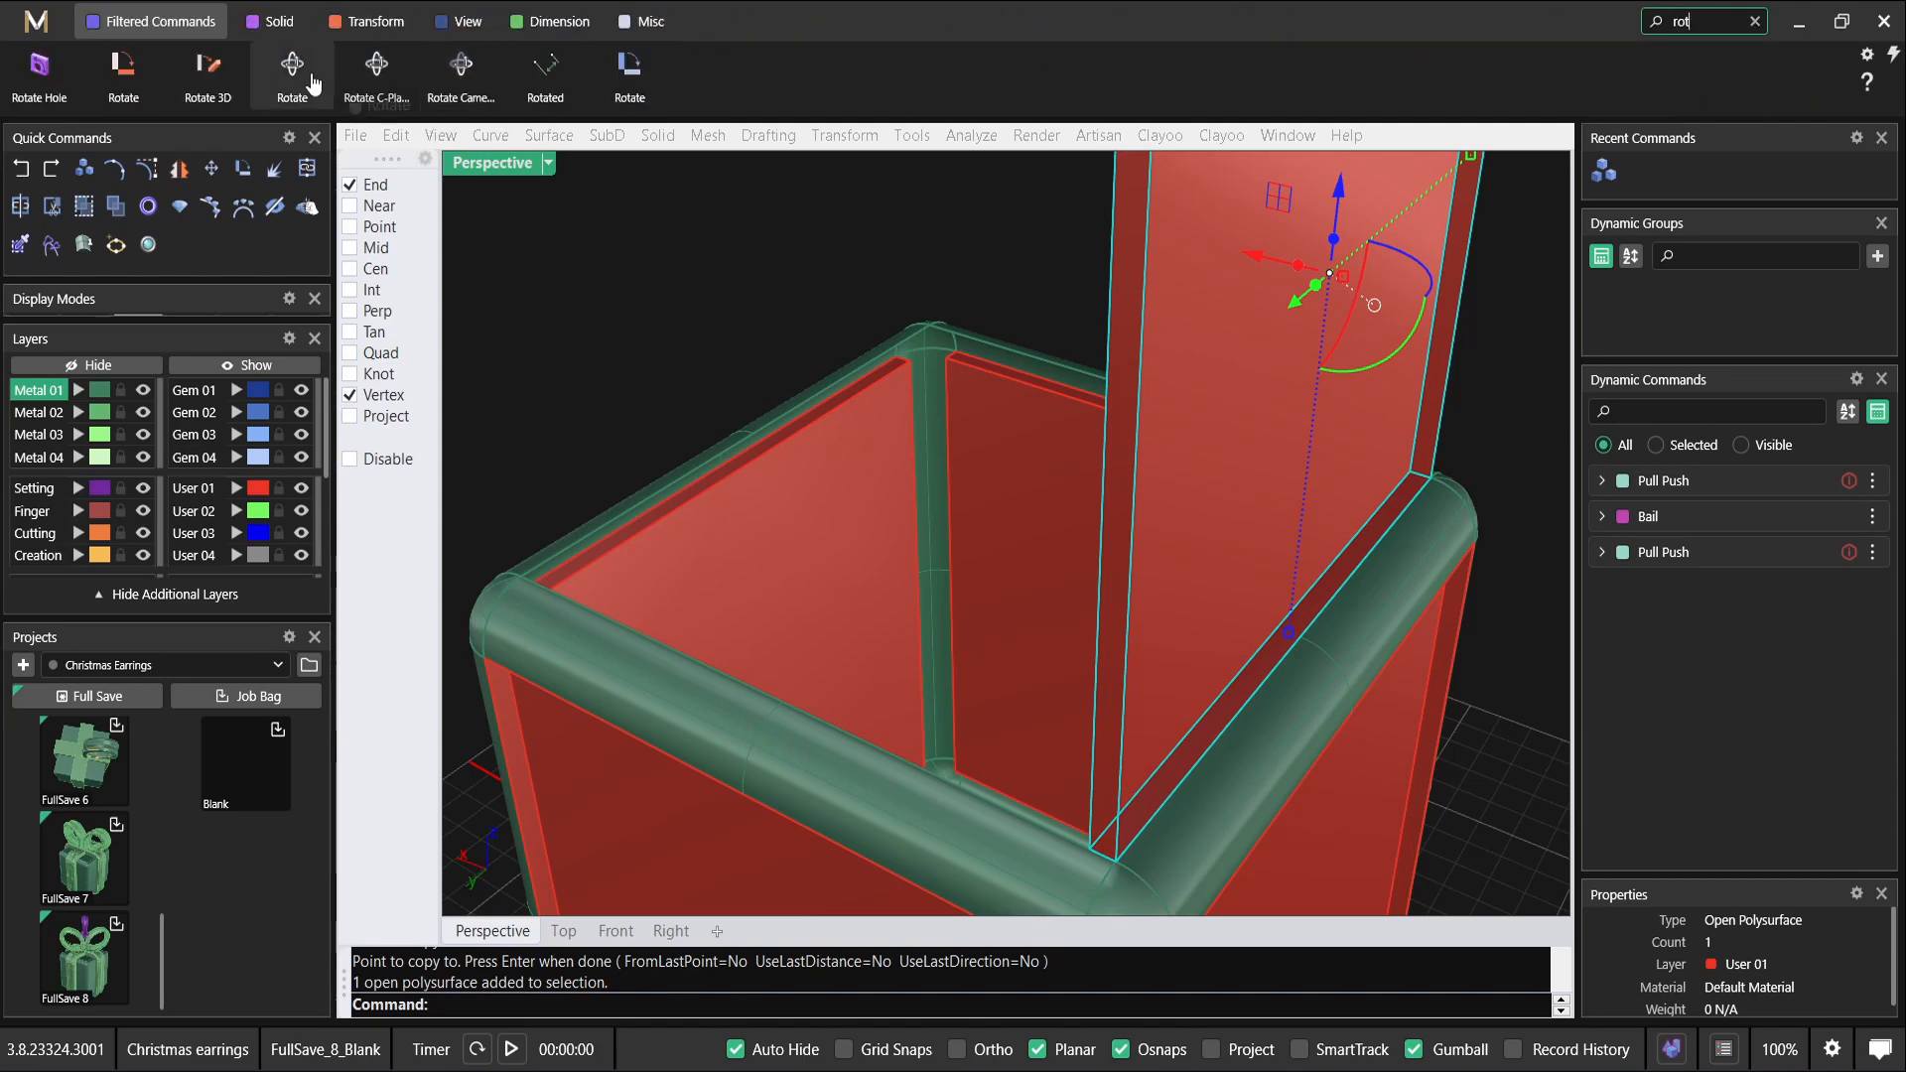
click(208, 68)
click(1082, 809)
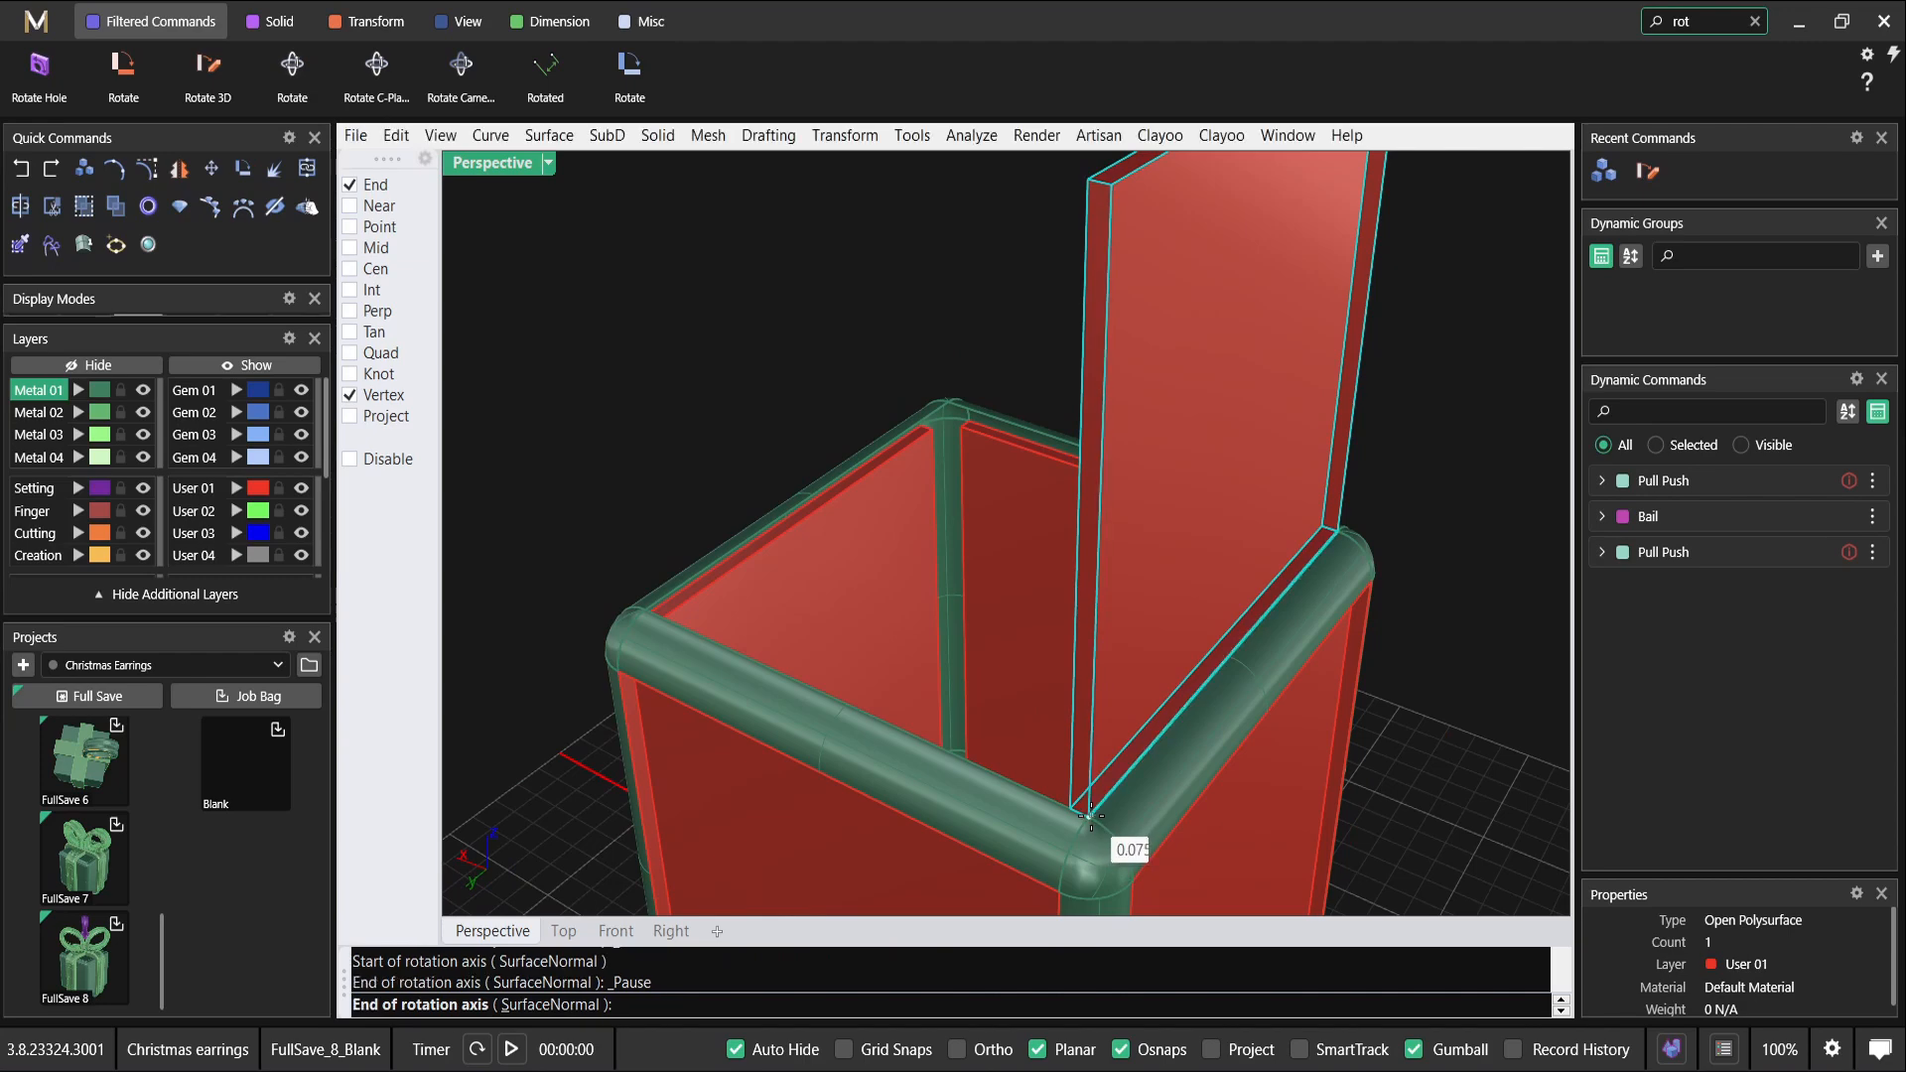
click(1330, 532)
scroll(1175, 331, down, 5)
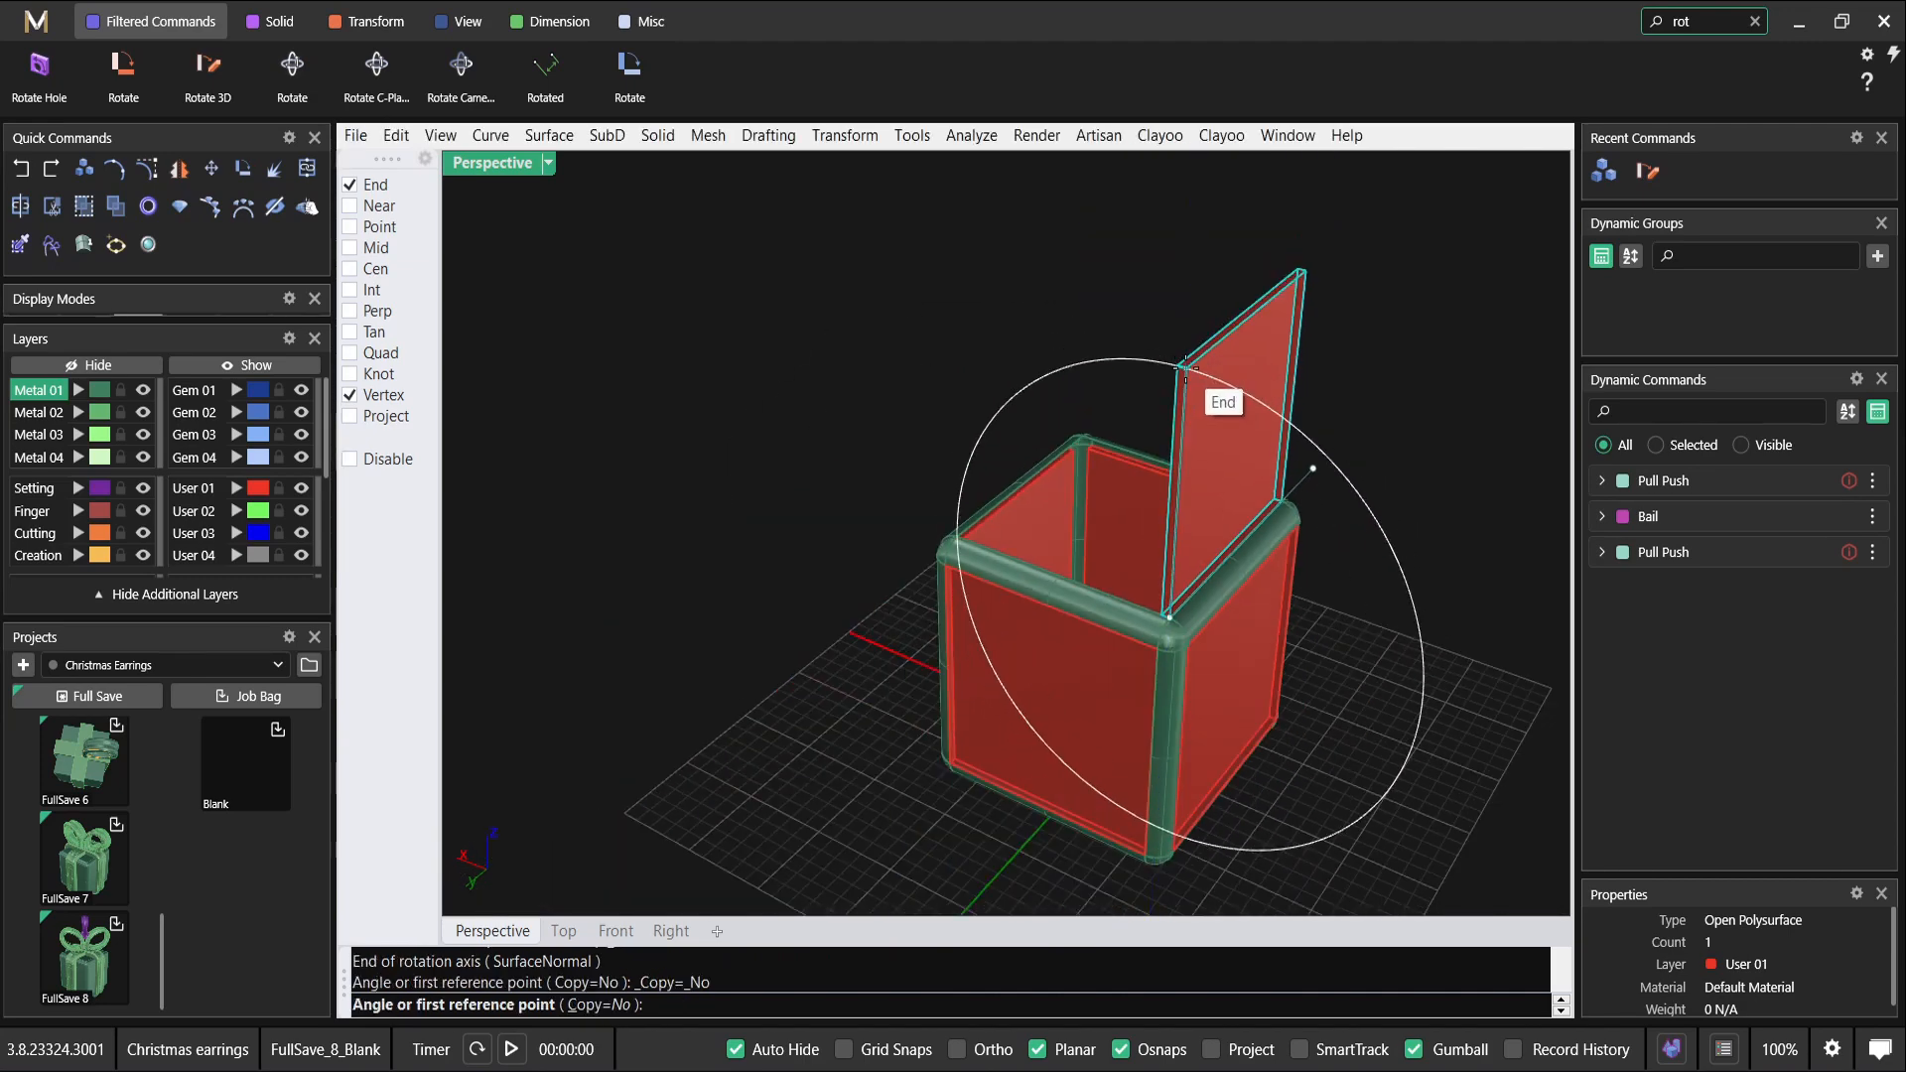
click(1179, 368)
click(1092, 551)
key(Escape)
Select the whole box frame with all its recessed panels and join them into one polysurface.
right_drag(1092, 553, 851, 421)
drag(671, 257, 1309, 802)
right_drag(1310, 809, 1231, 648)
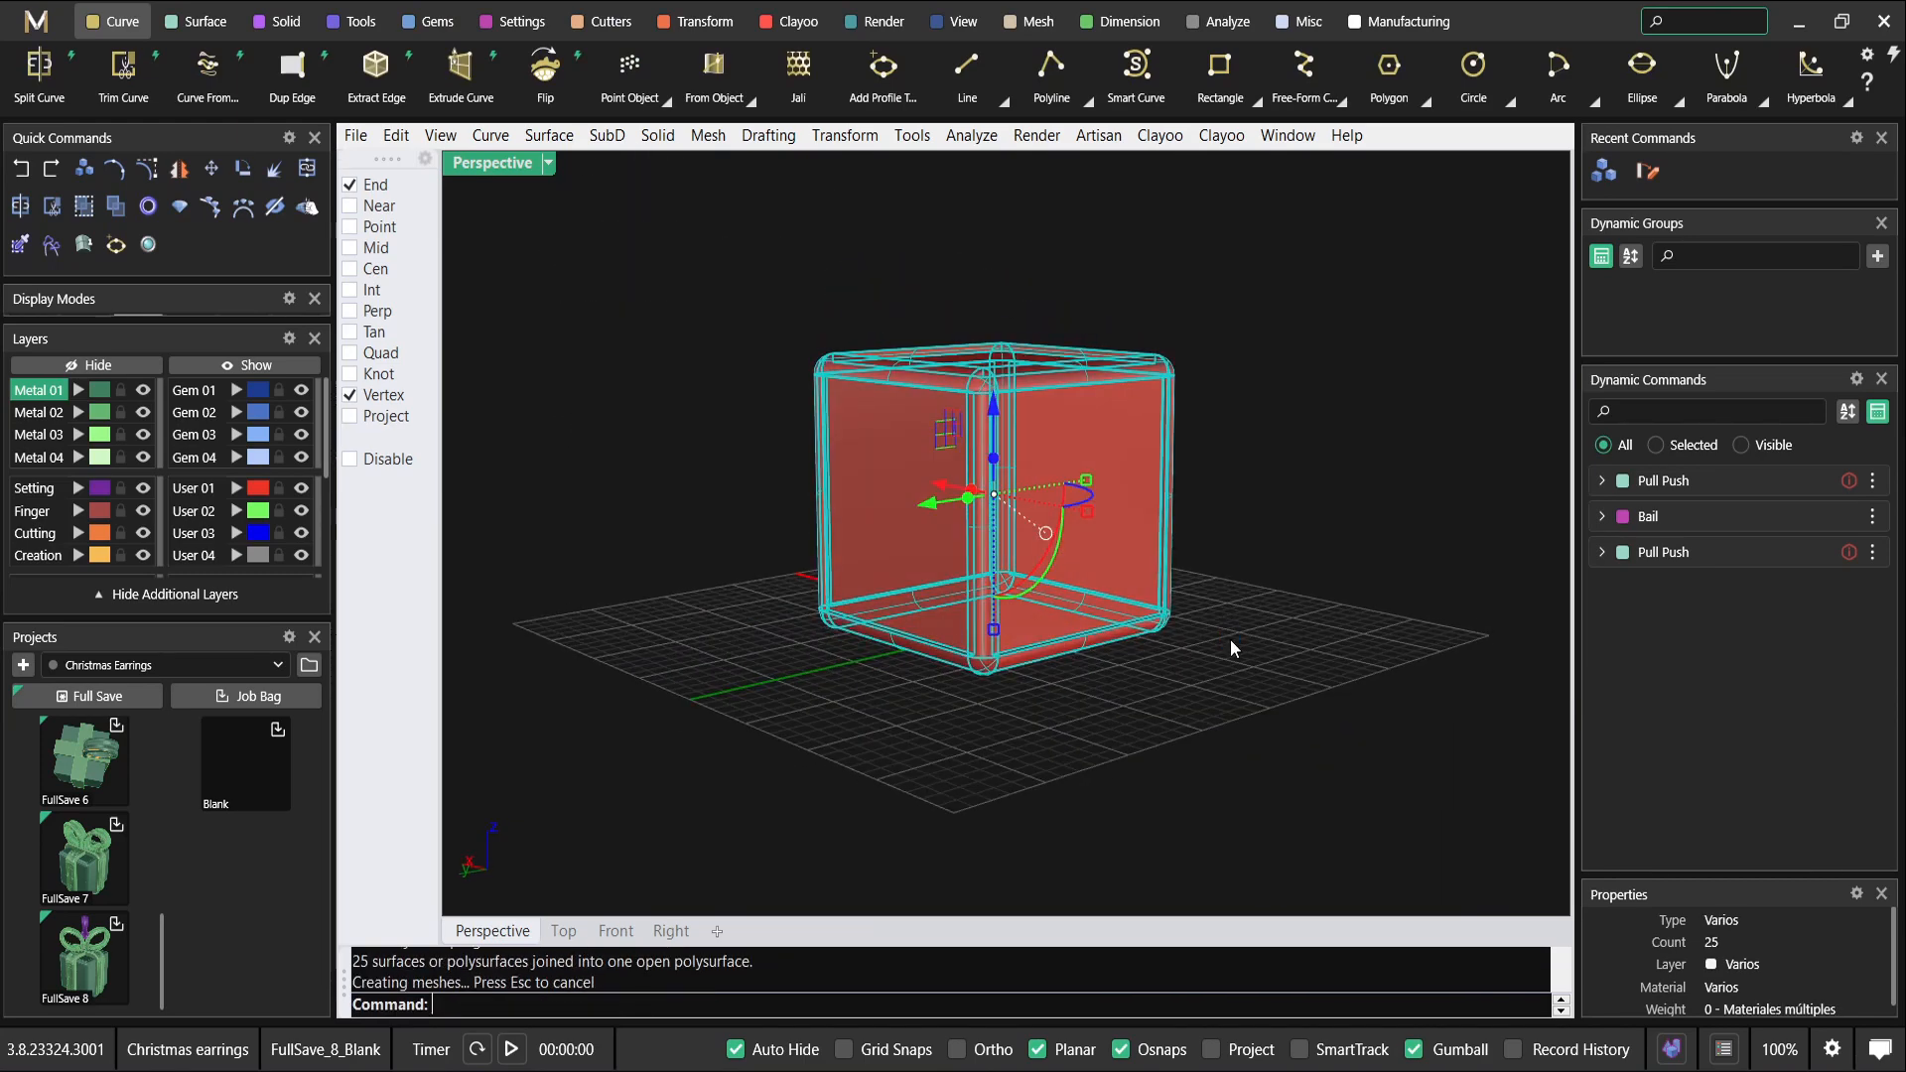
Examine the joined box and its recessed panels from several sides and close up.
click(1231, 640)
right_drag(1207, 616, 999, 556)
scroll(854, 672, up, 7)
scroll(855, 672, down, 7)
scroll(860, 519, up, 5)
scroll(987, 497, down, 2)
click(924, 326)
right_drag(924, 326, 985, 314)
key(Escape)
scroll(944, 314, up, 5)
scroll(984, 314, down, 7)
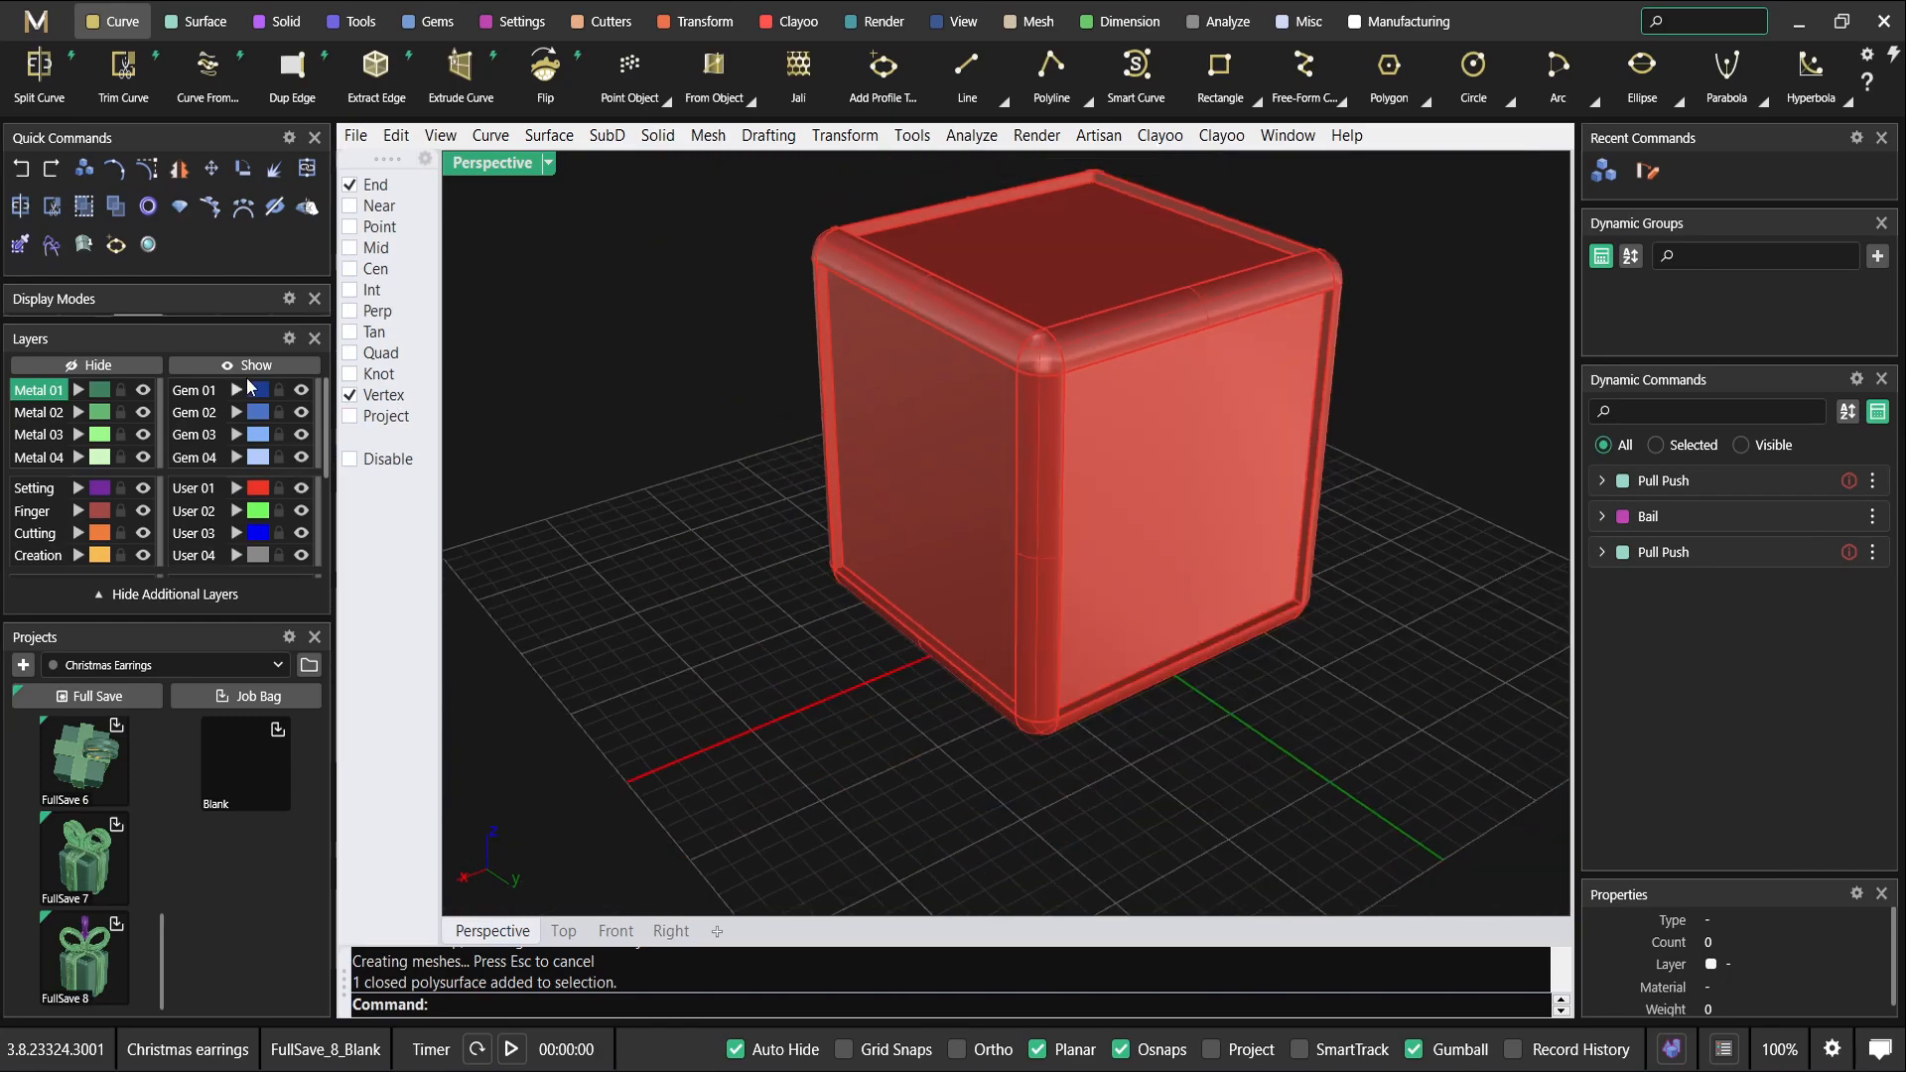
Show all hidden parts and group the gems and prongs on the box's side face.
click(248, 369)
right_drag(1143, 427, 638, 414)
drag(639, 415, 929, 849)
right_drag(929, 849, 951, 602)
key(Escape)
click(951, 603)
drag(683, 329, 1072, 816)
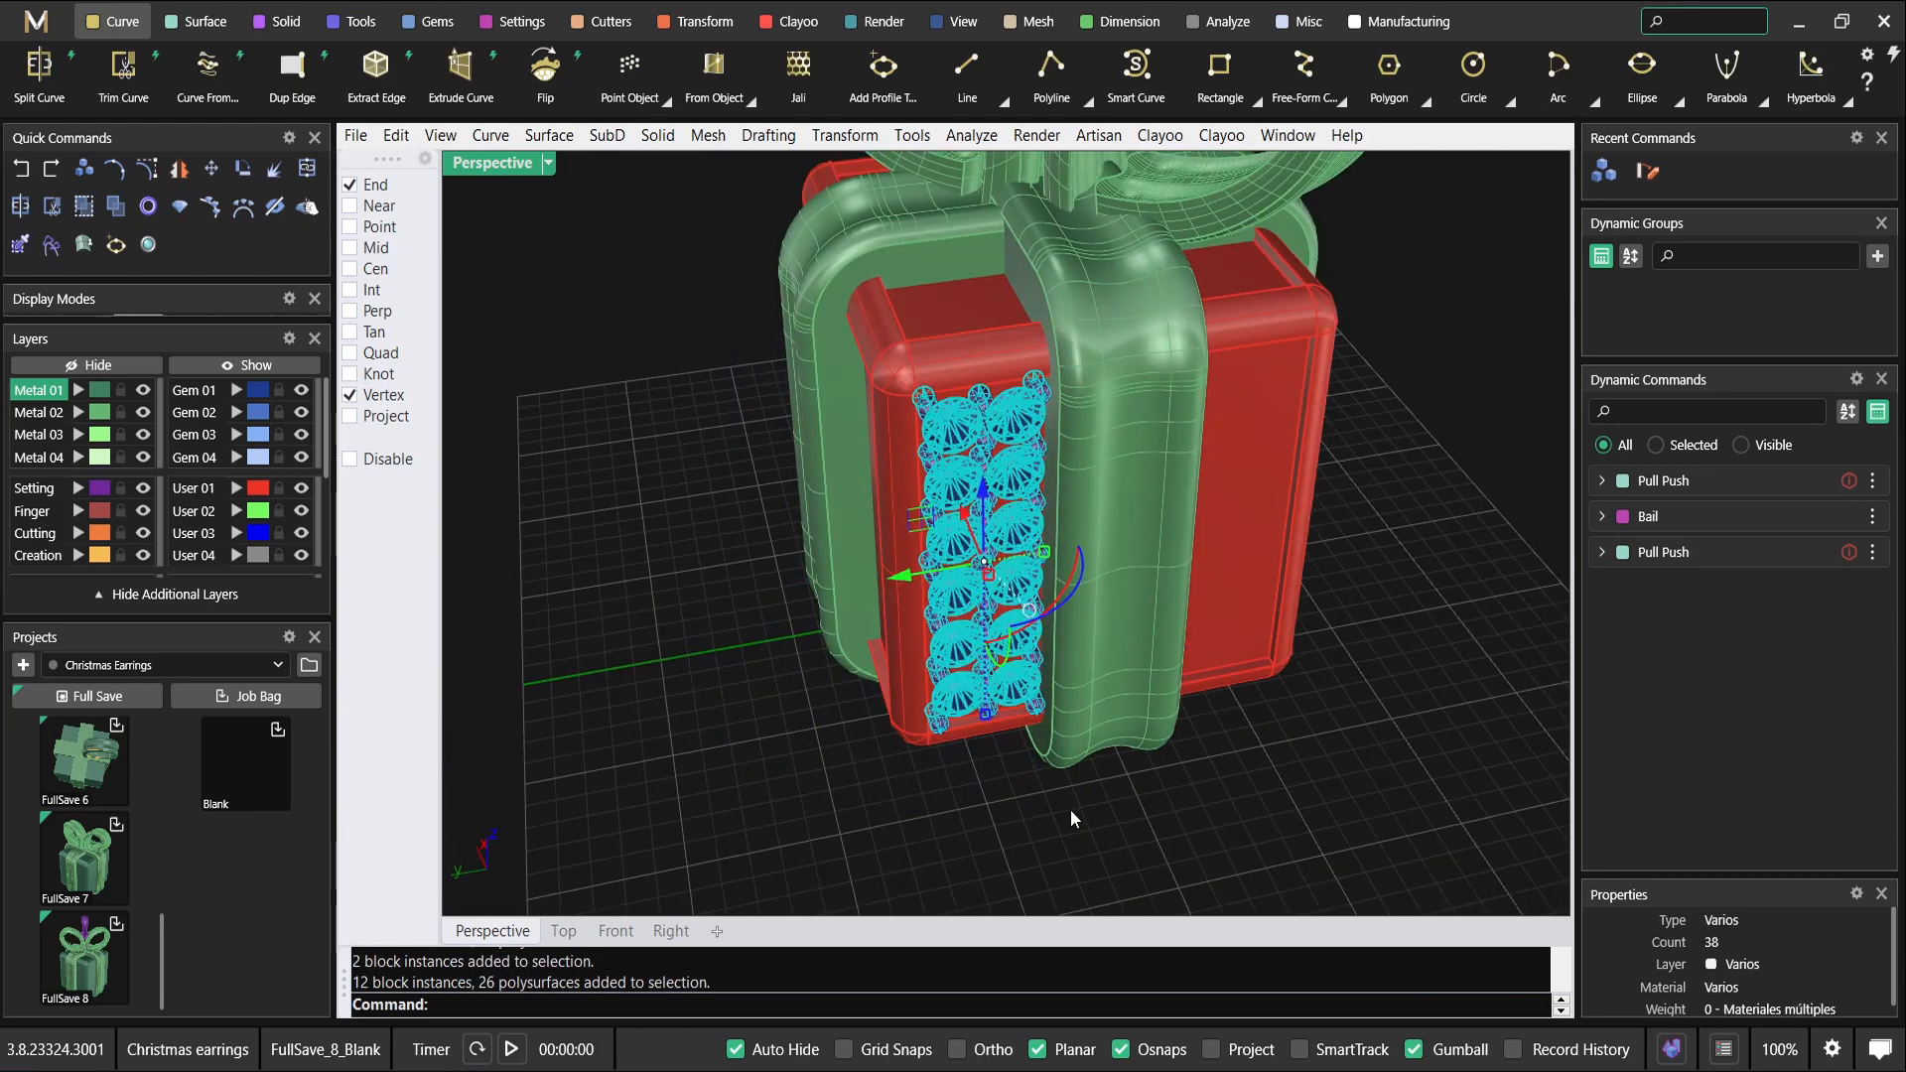
right_drag(1032, 636, 1010, 762)
text(up)
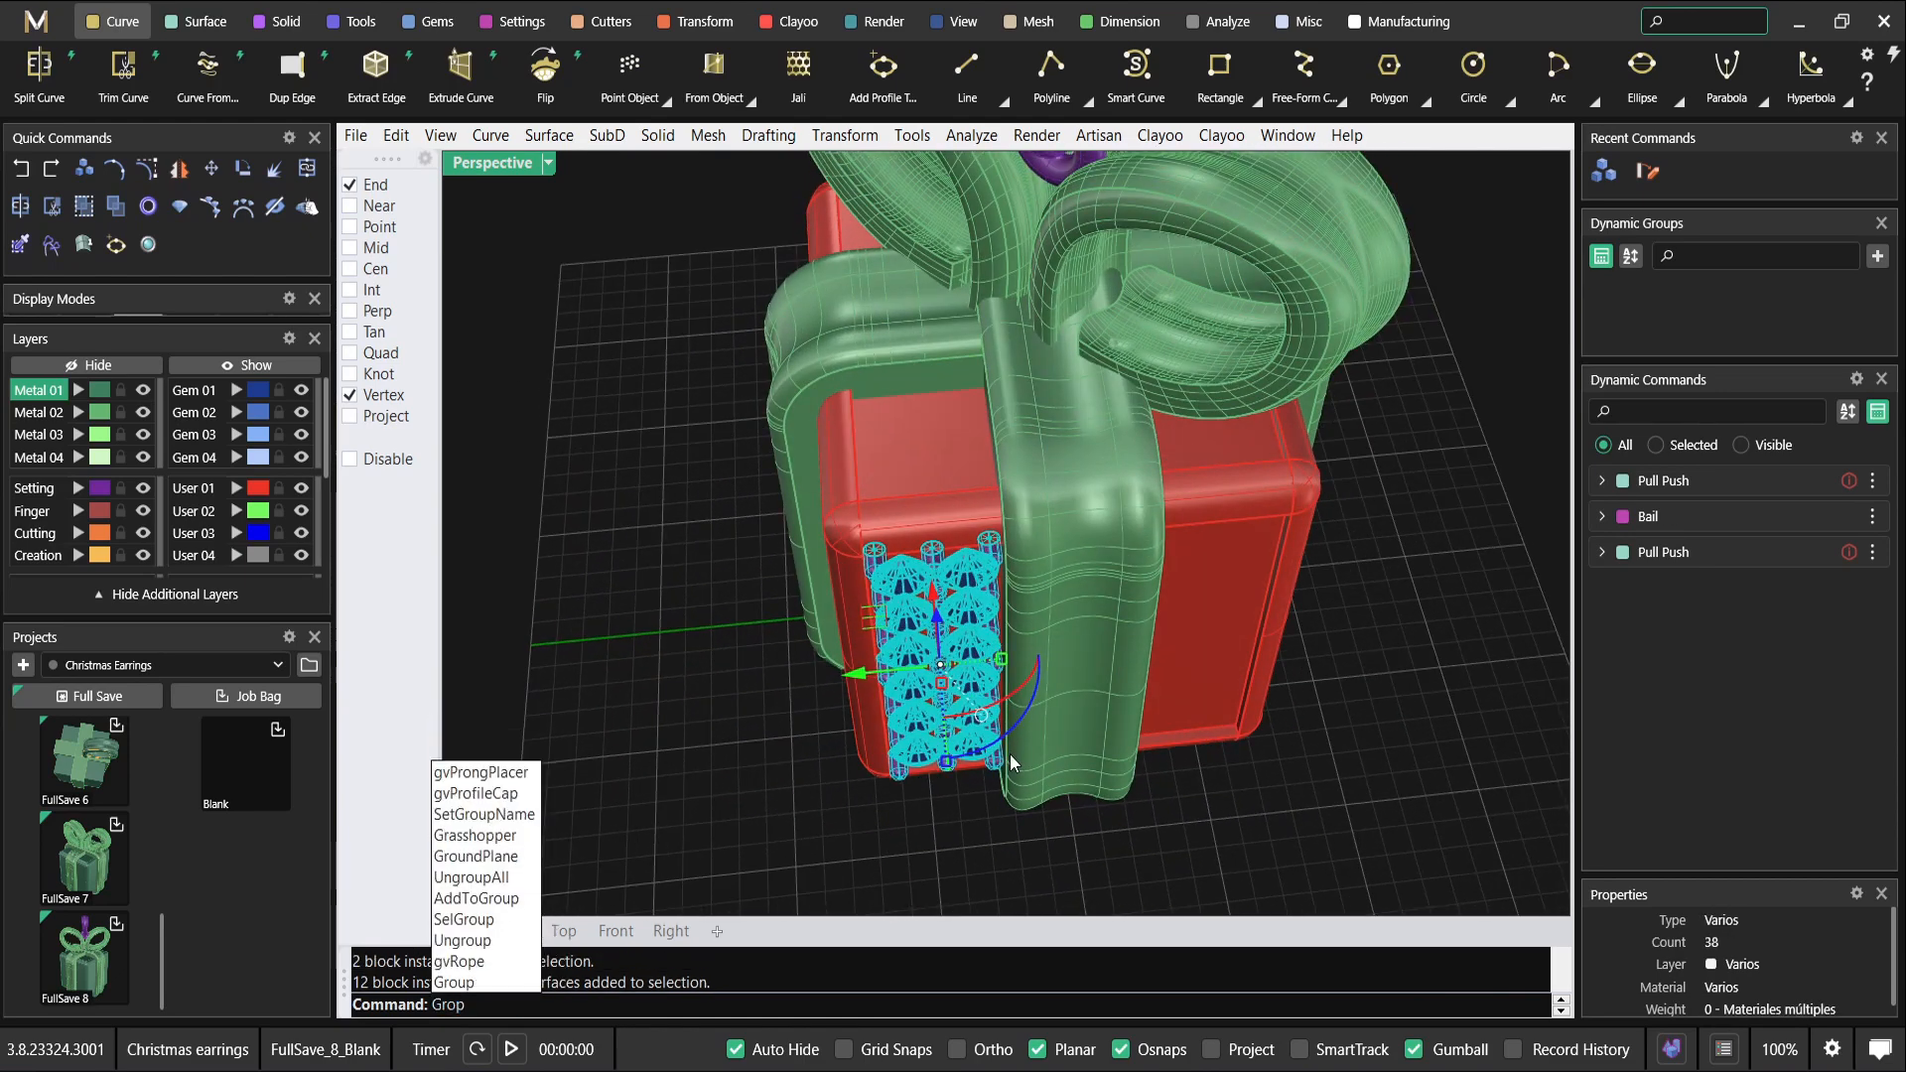
key(Return)
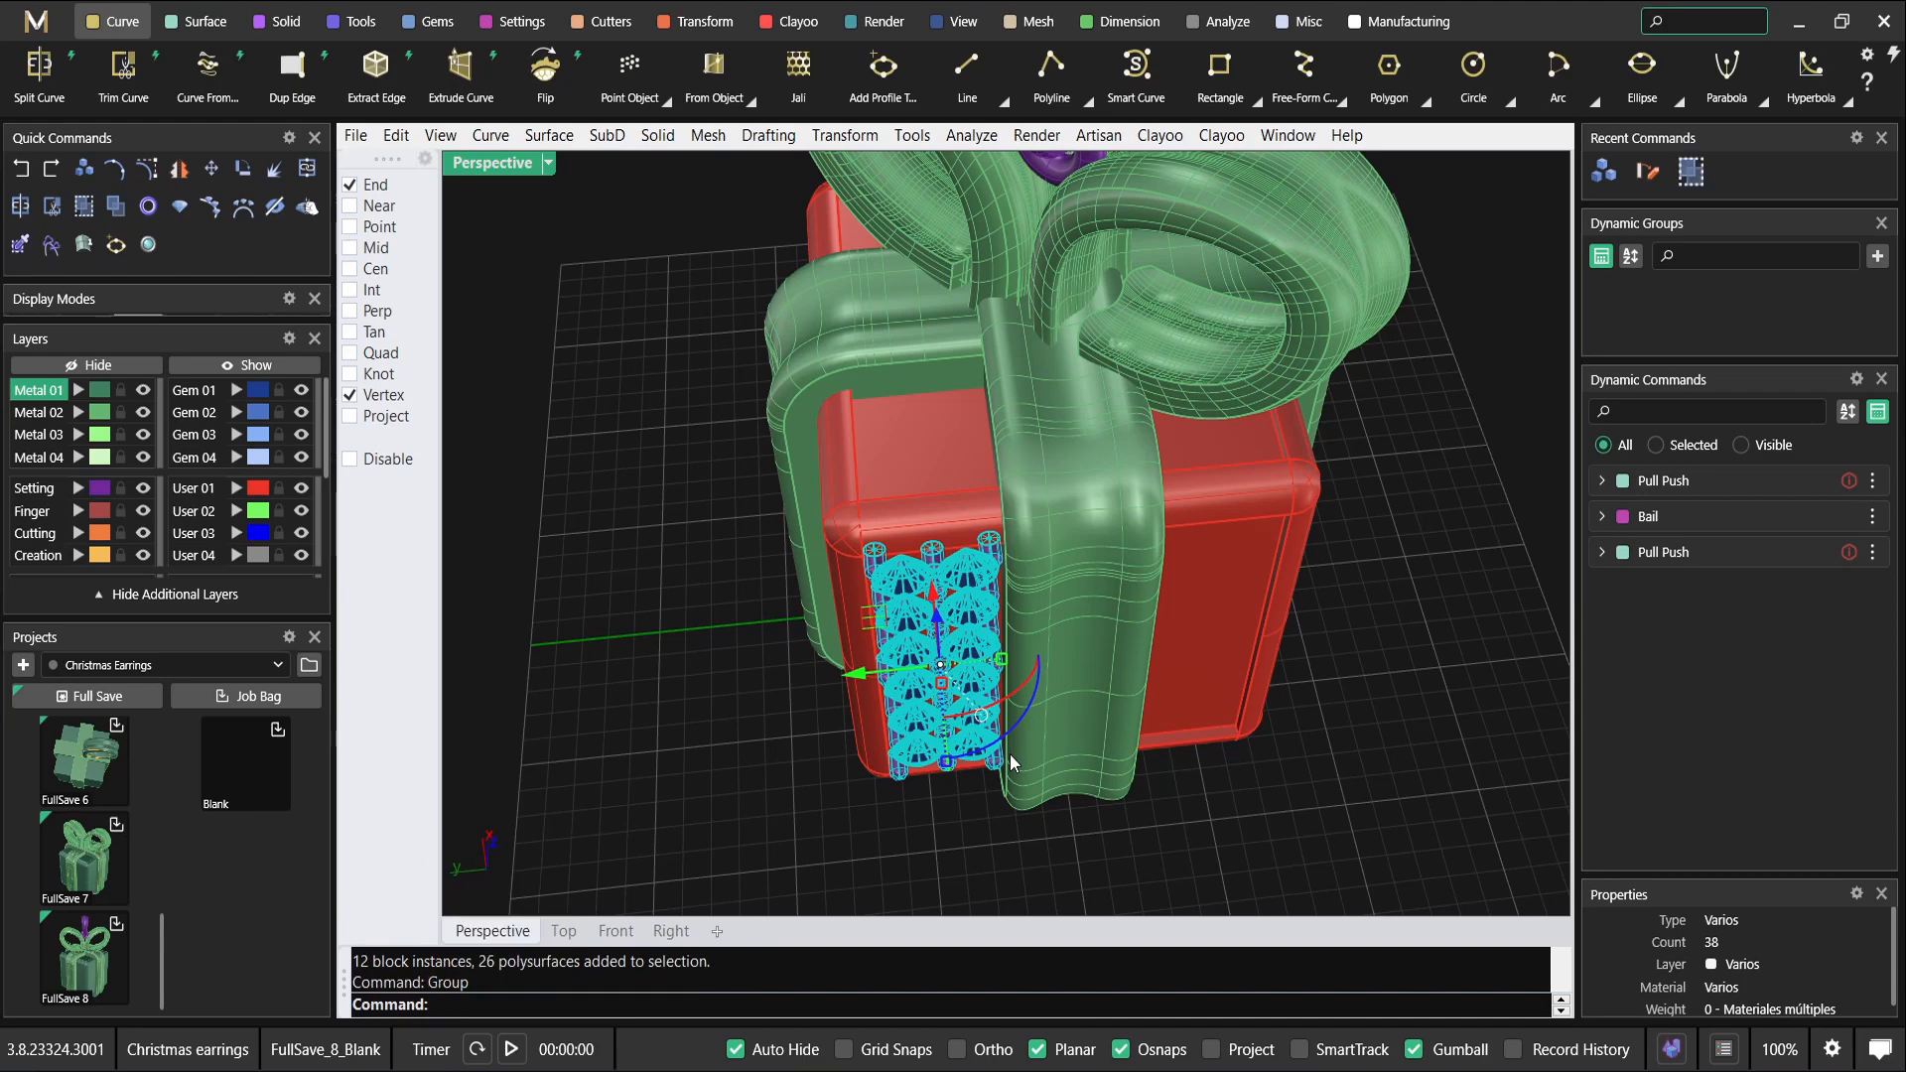
Mirror a copy of the grouped gems and prongs about the origin (0) onto the face's other half, across the ribbon.
key(Return)
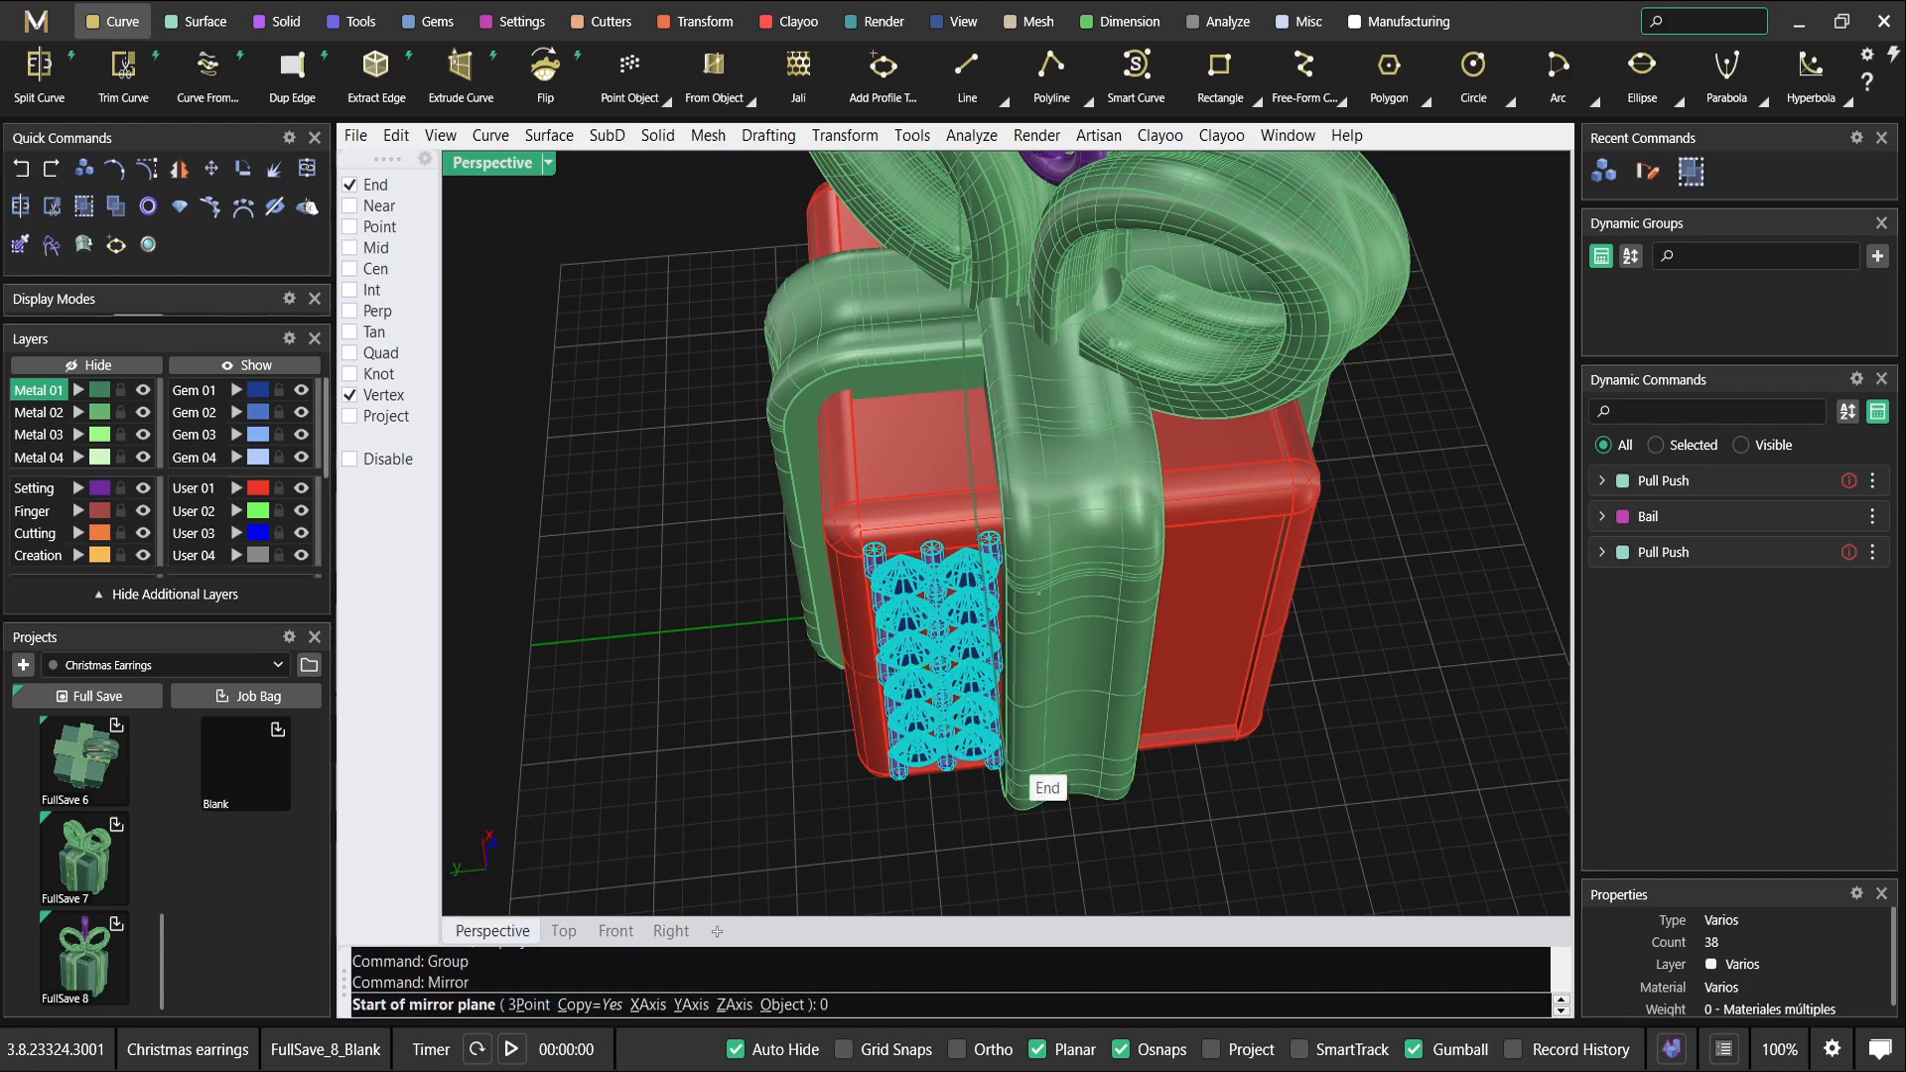
scroll(1021, 747, down, 8)
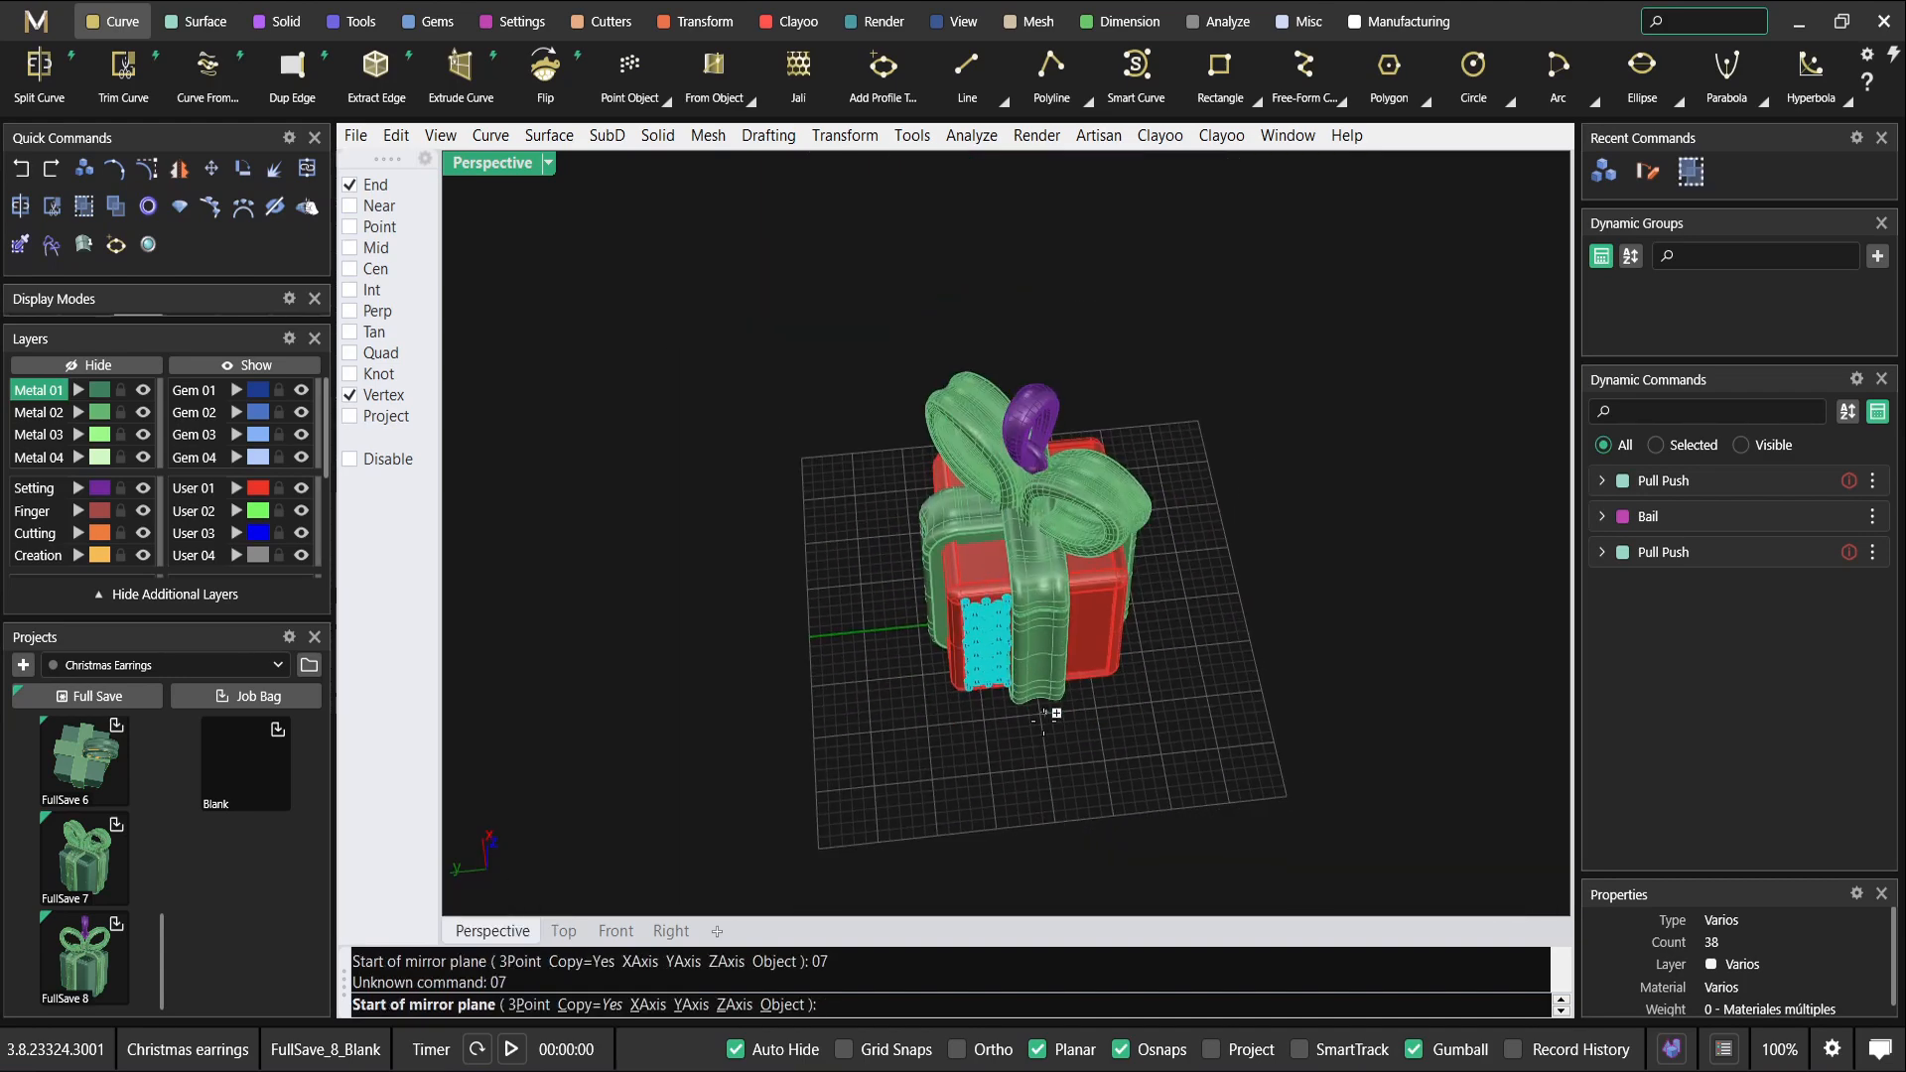
key(Return)
click(1017, 761)
Polar-array both gem and prong groups in the Top view about the origin (0) with 4 items over 360 degrees.
double_click(499, 164)
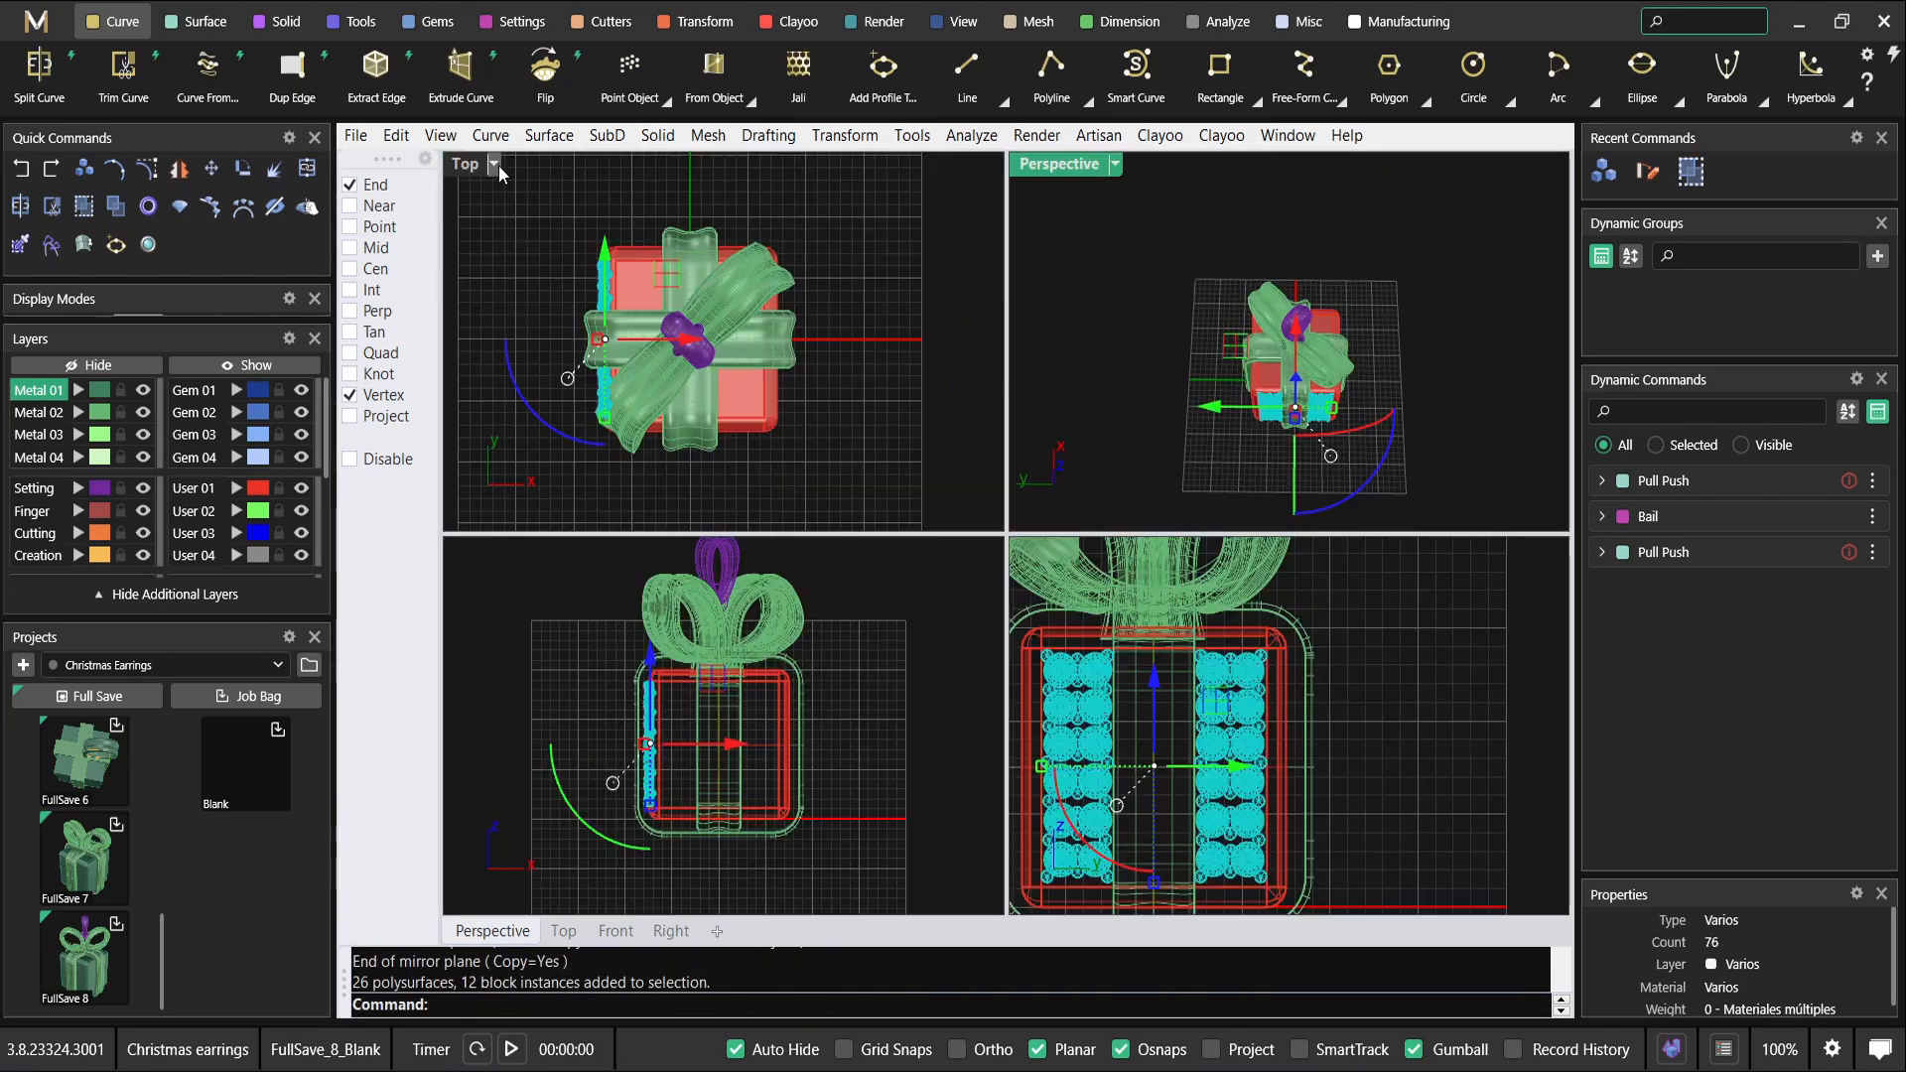
right_drag(640, 248, 718, 248)
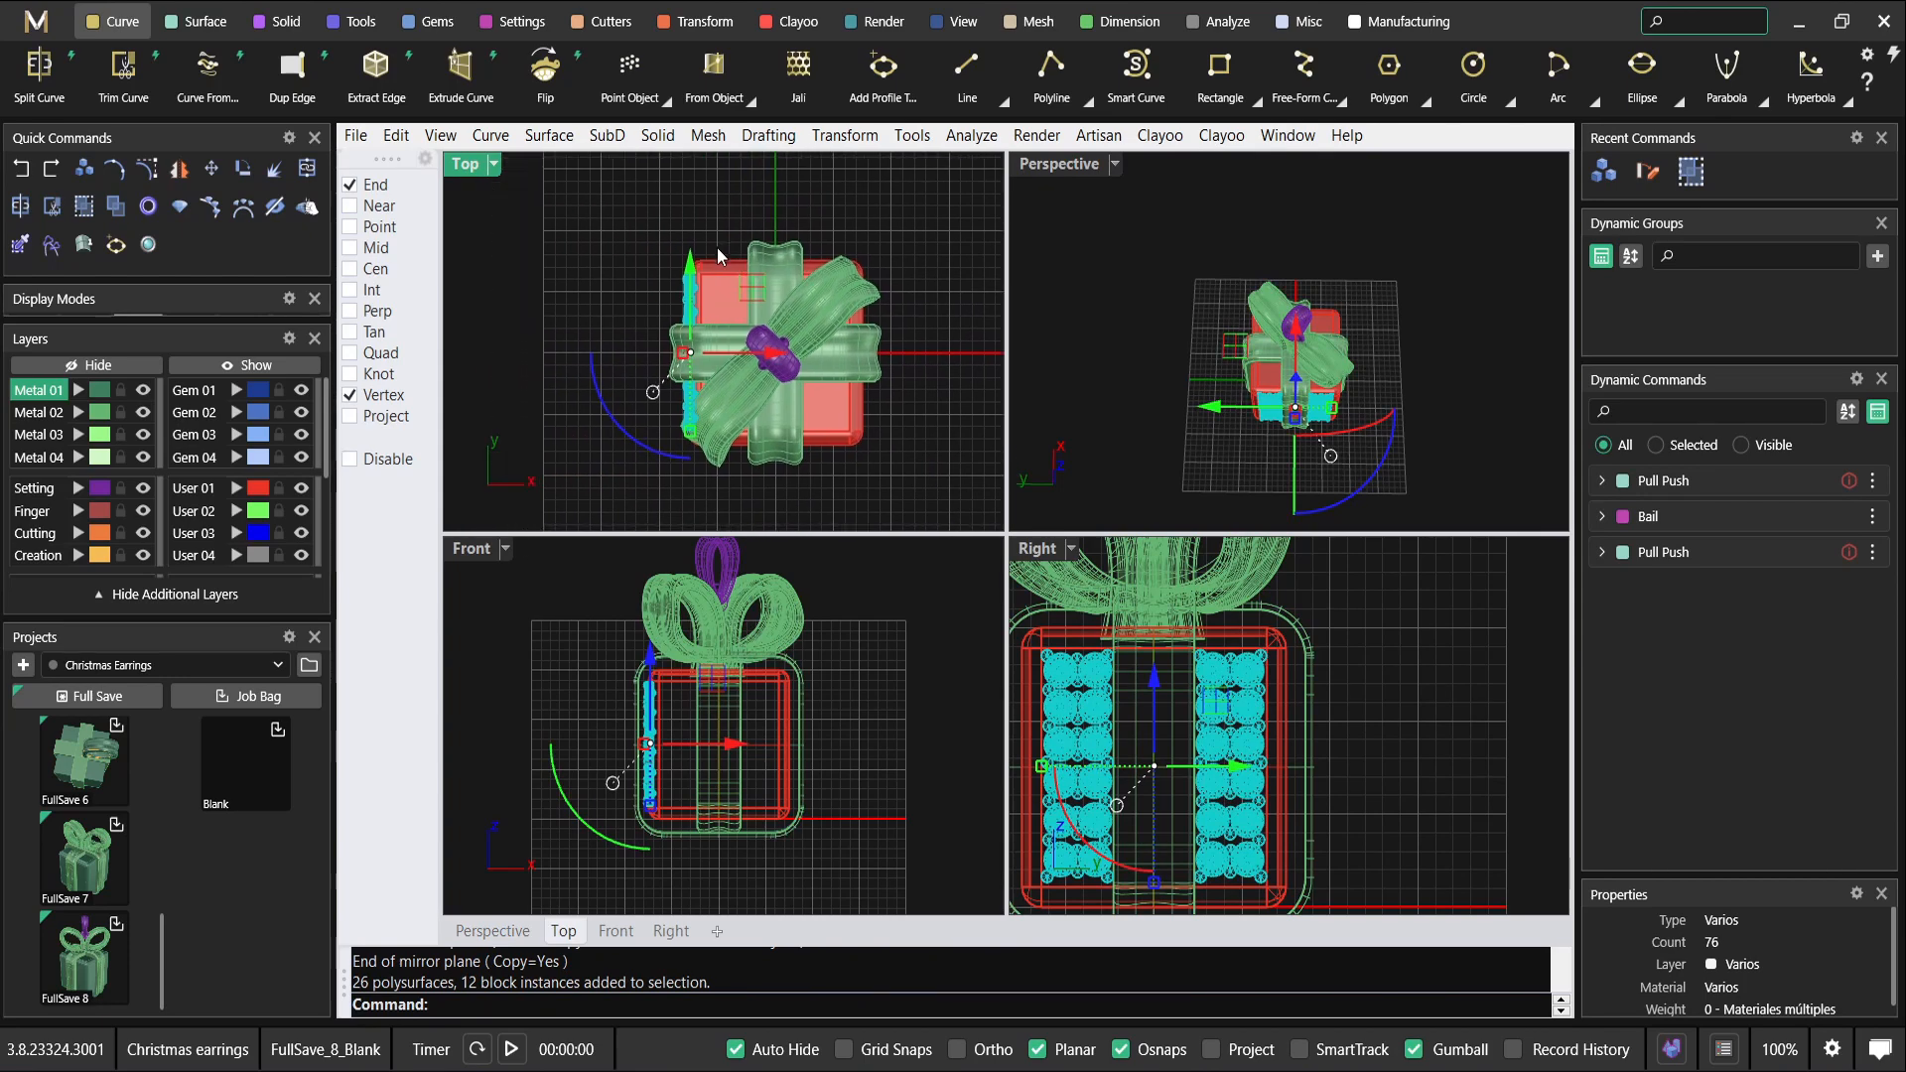
text(Polar)
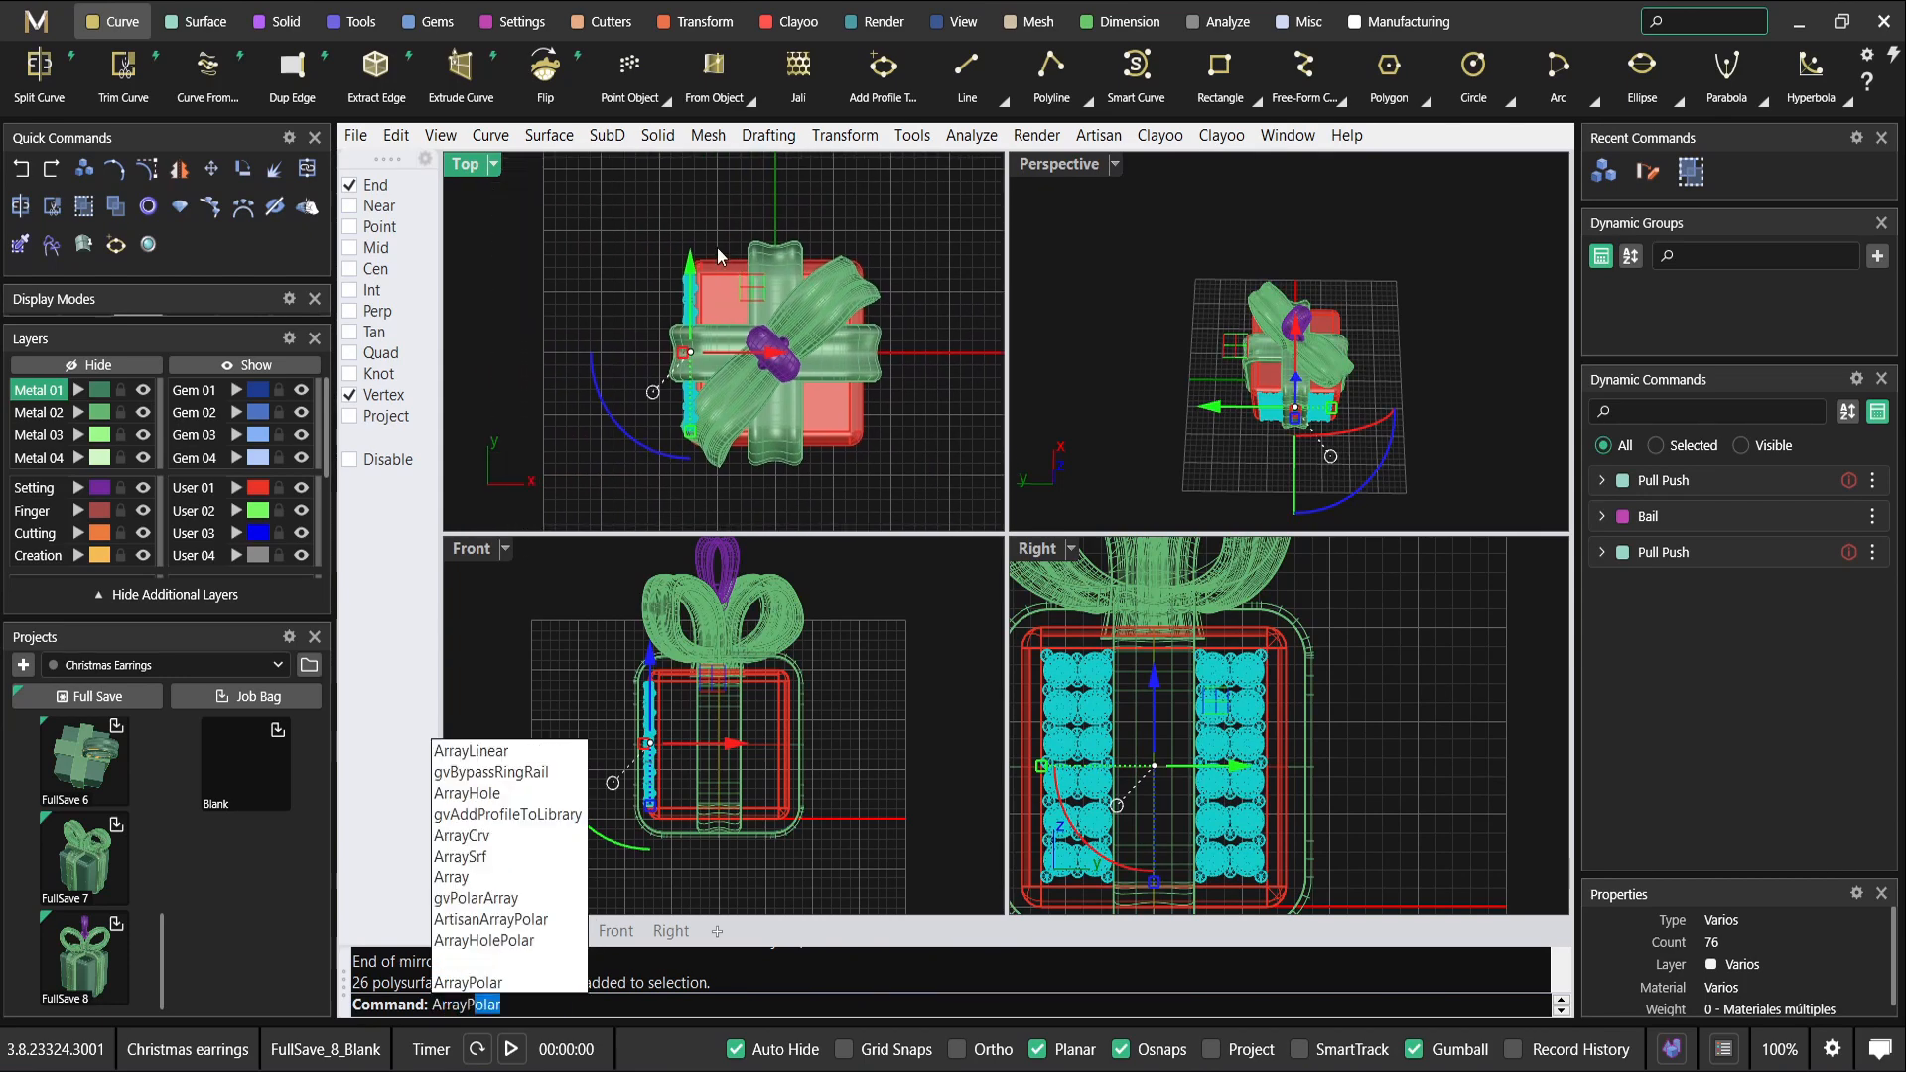
key(Return)
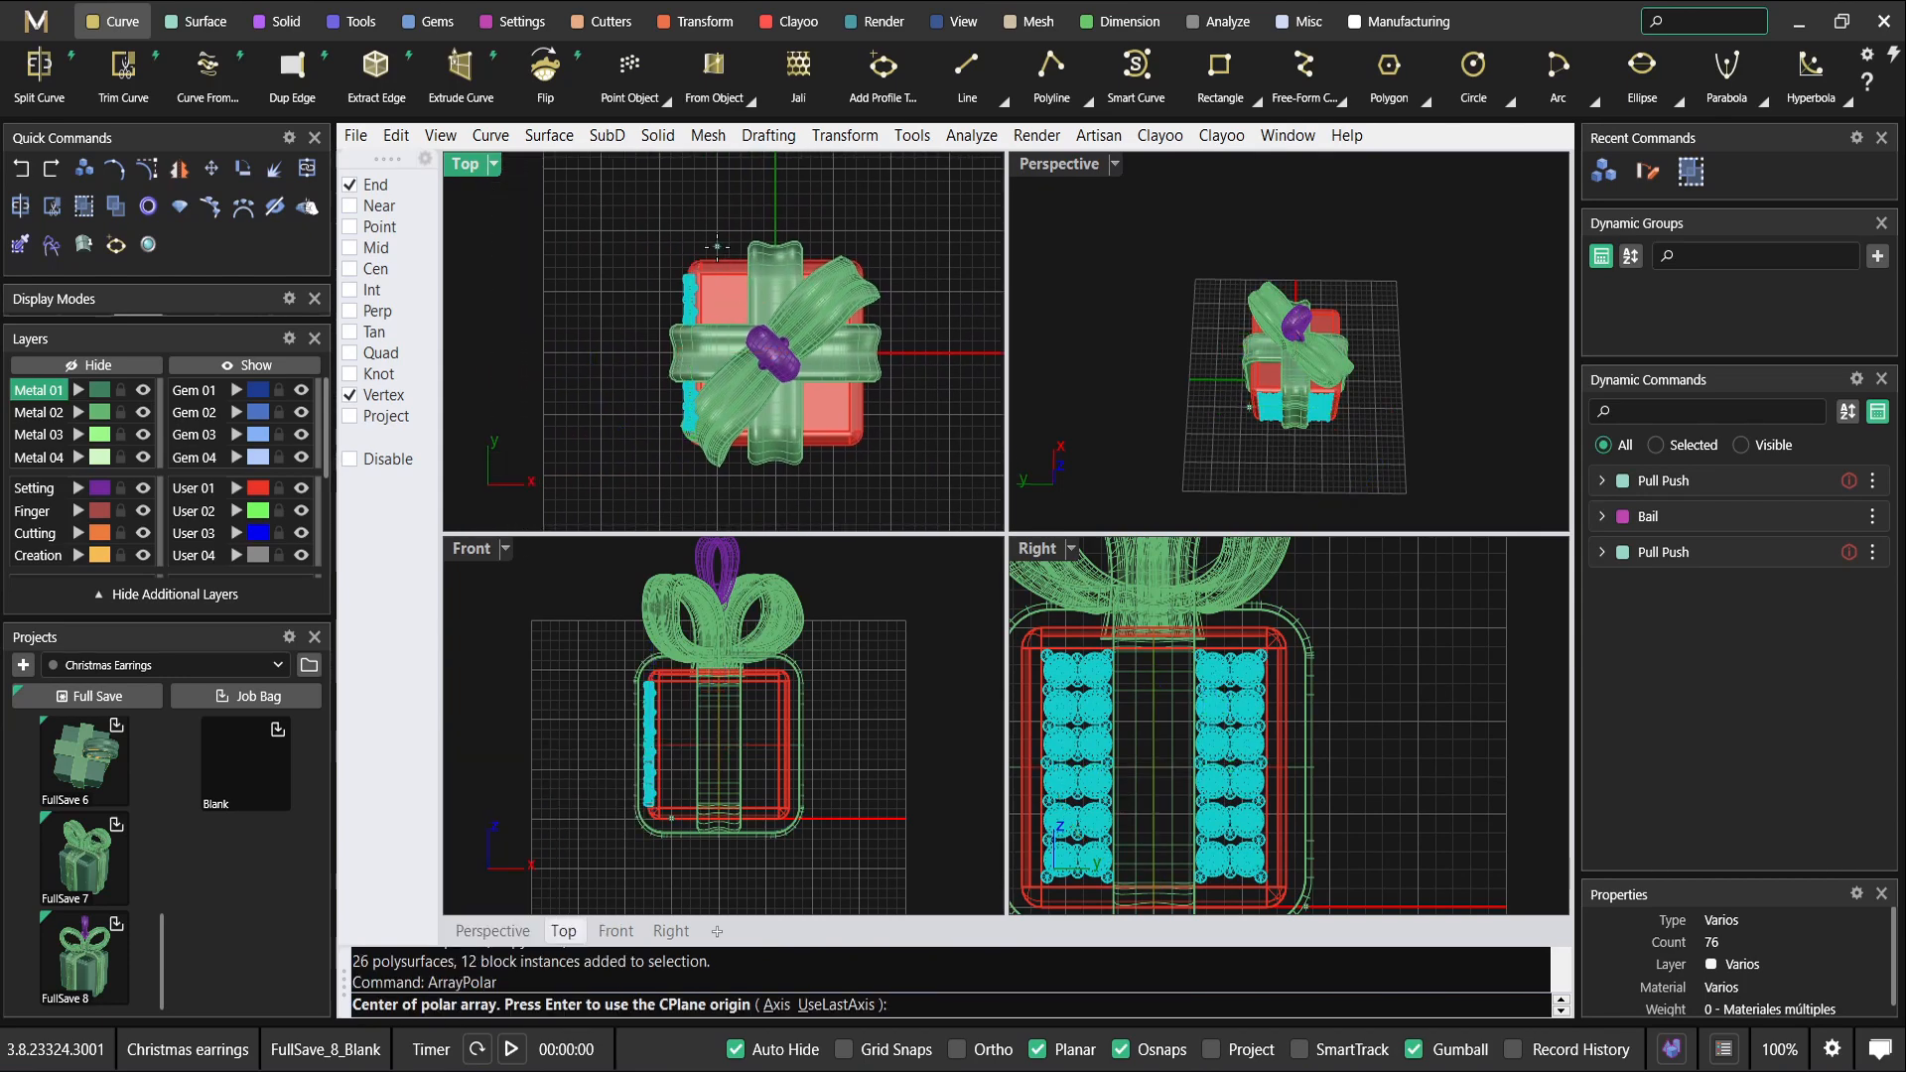
text(0)
key(Return)
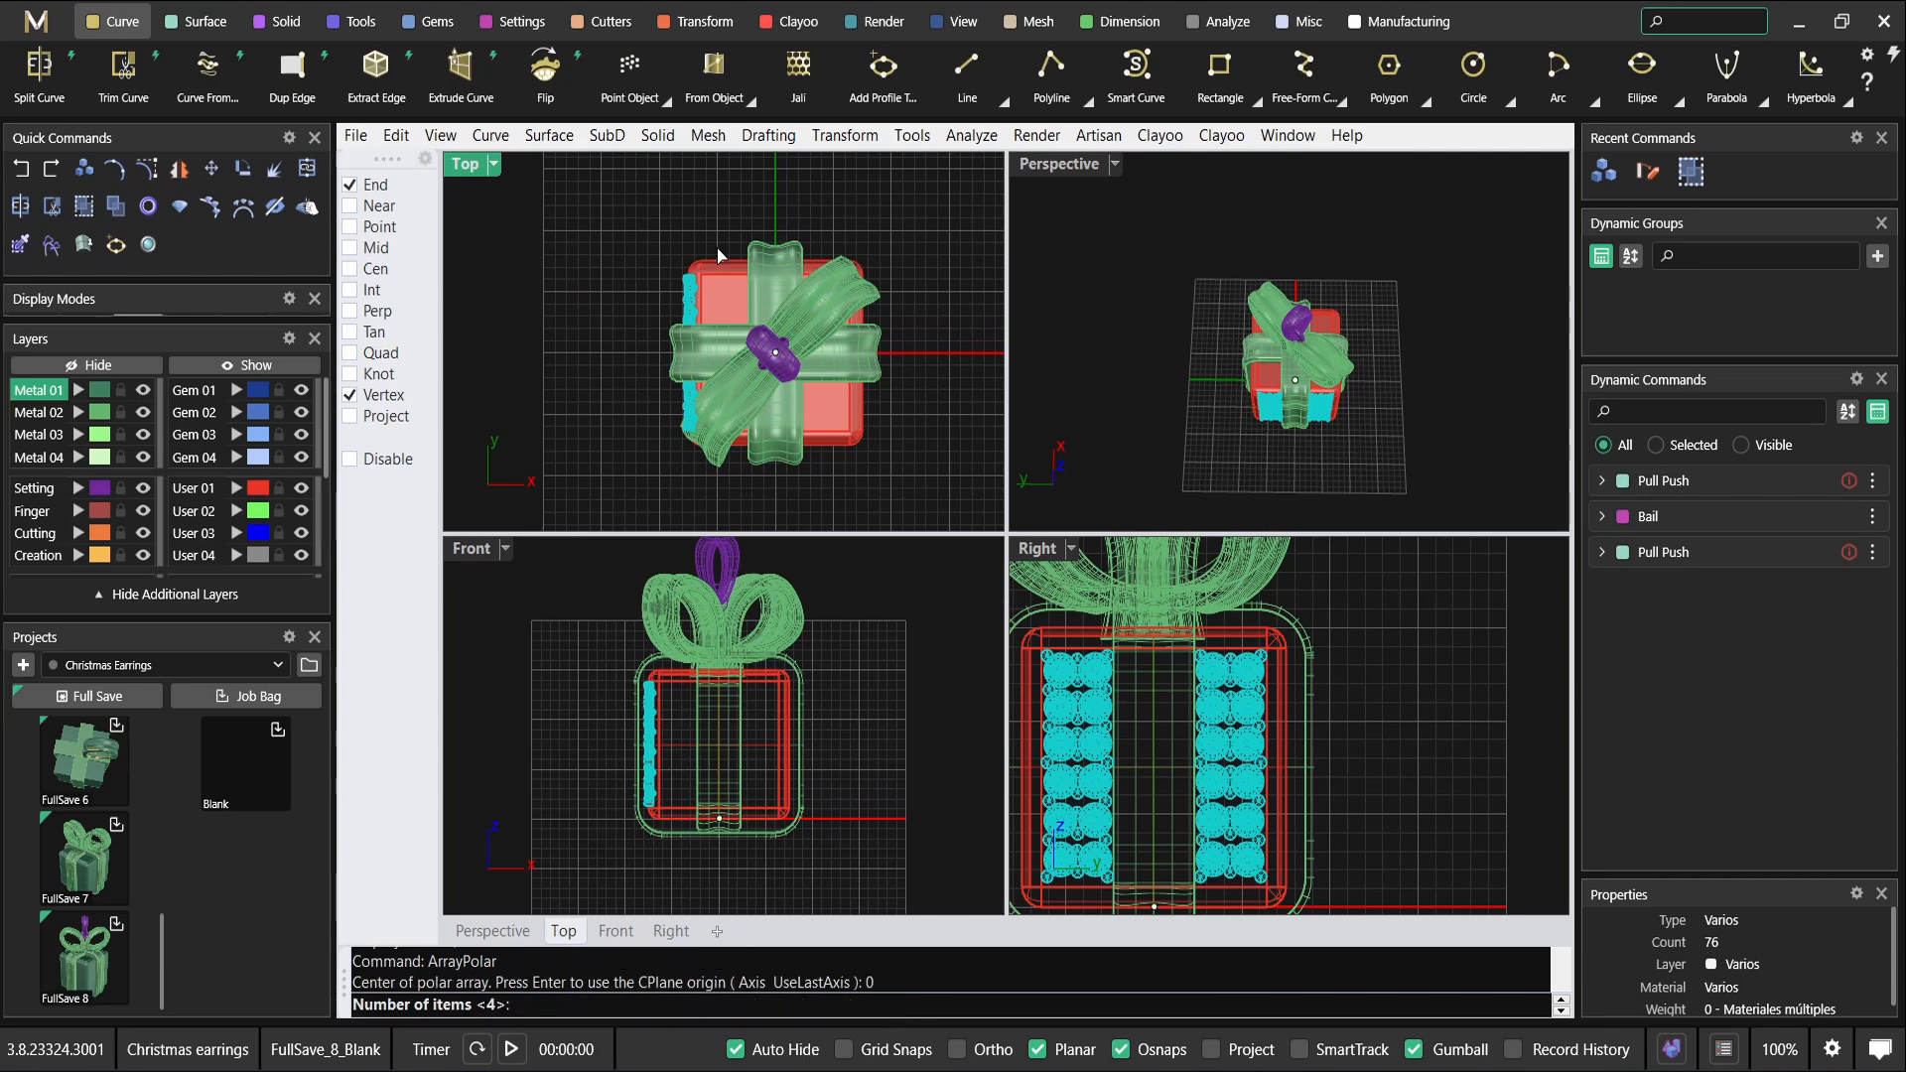
key(Return)
key(Return)
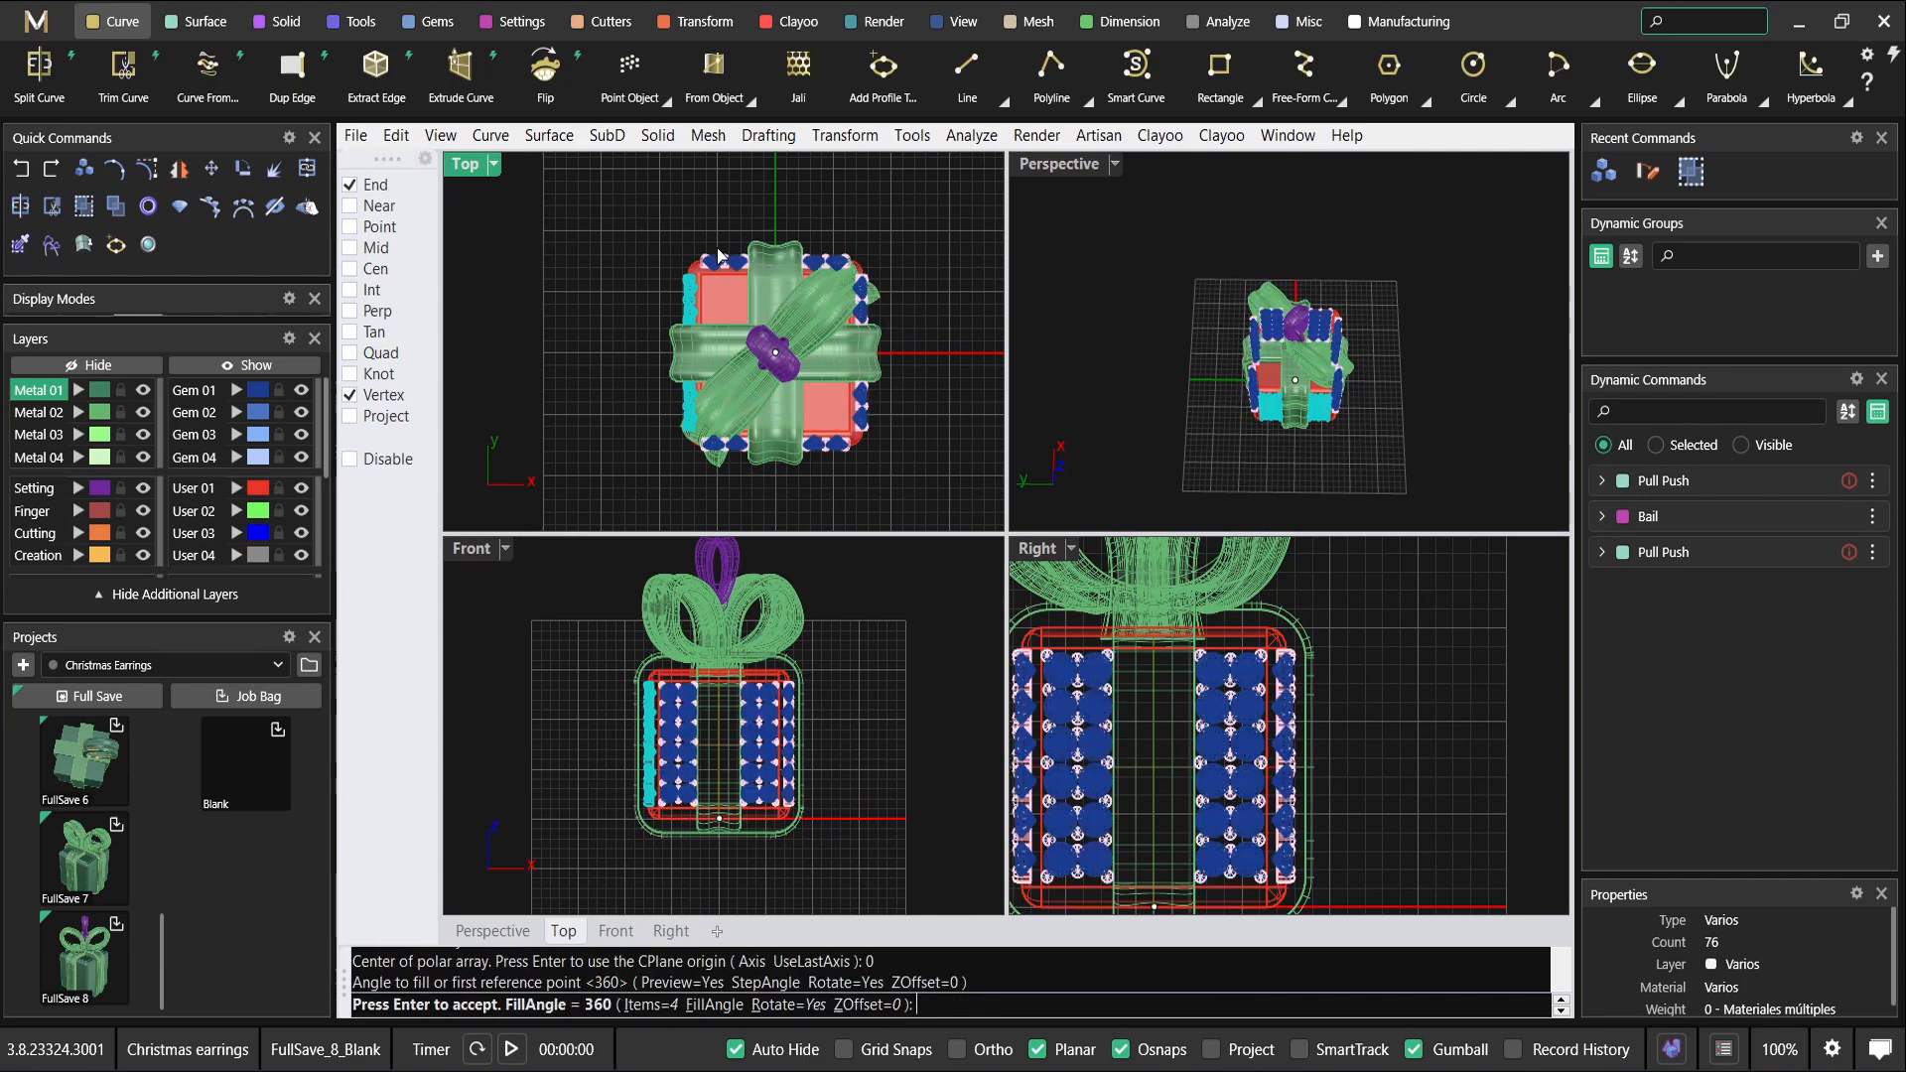
key(Return)
Examine the arrayed gems and the empty top panel in the maximized Perspective view.
click(1070, 165)
double_click(1070, 167)
right_drag(978, 496, 1063, 374)
scroll(1072, 437, up, 5)
right_drag(1082, 497, 1037, 599)
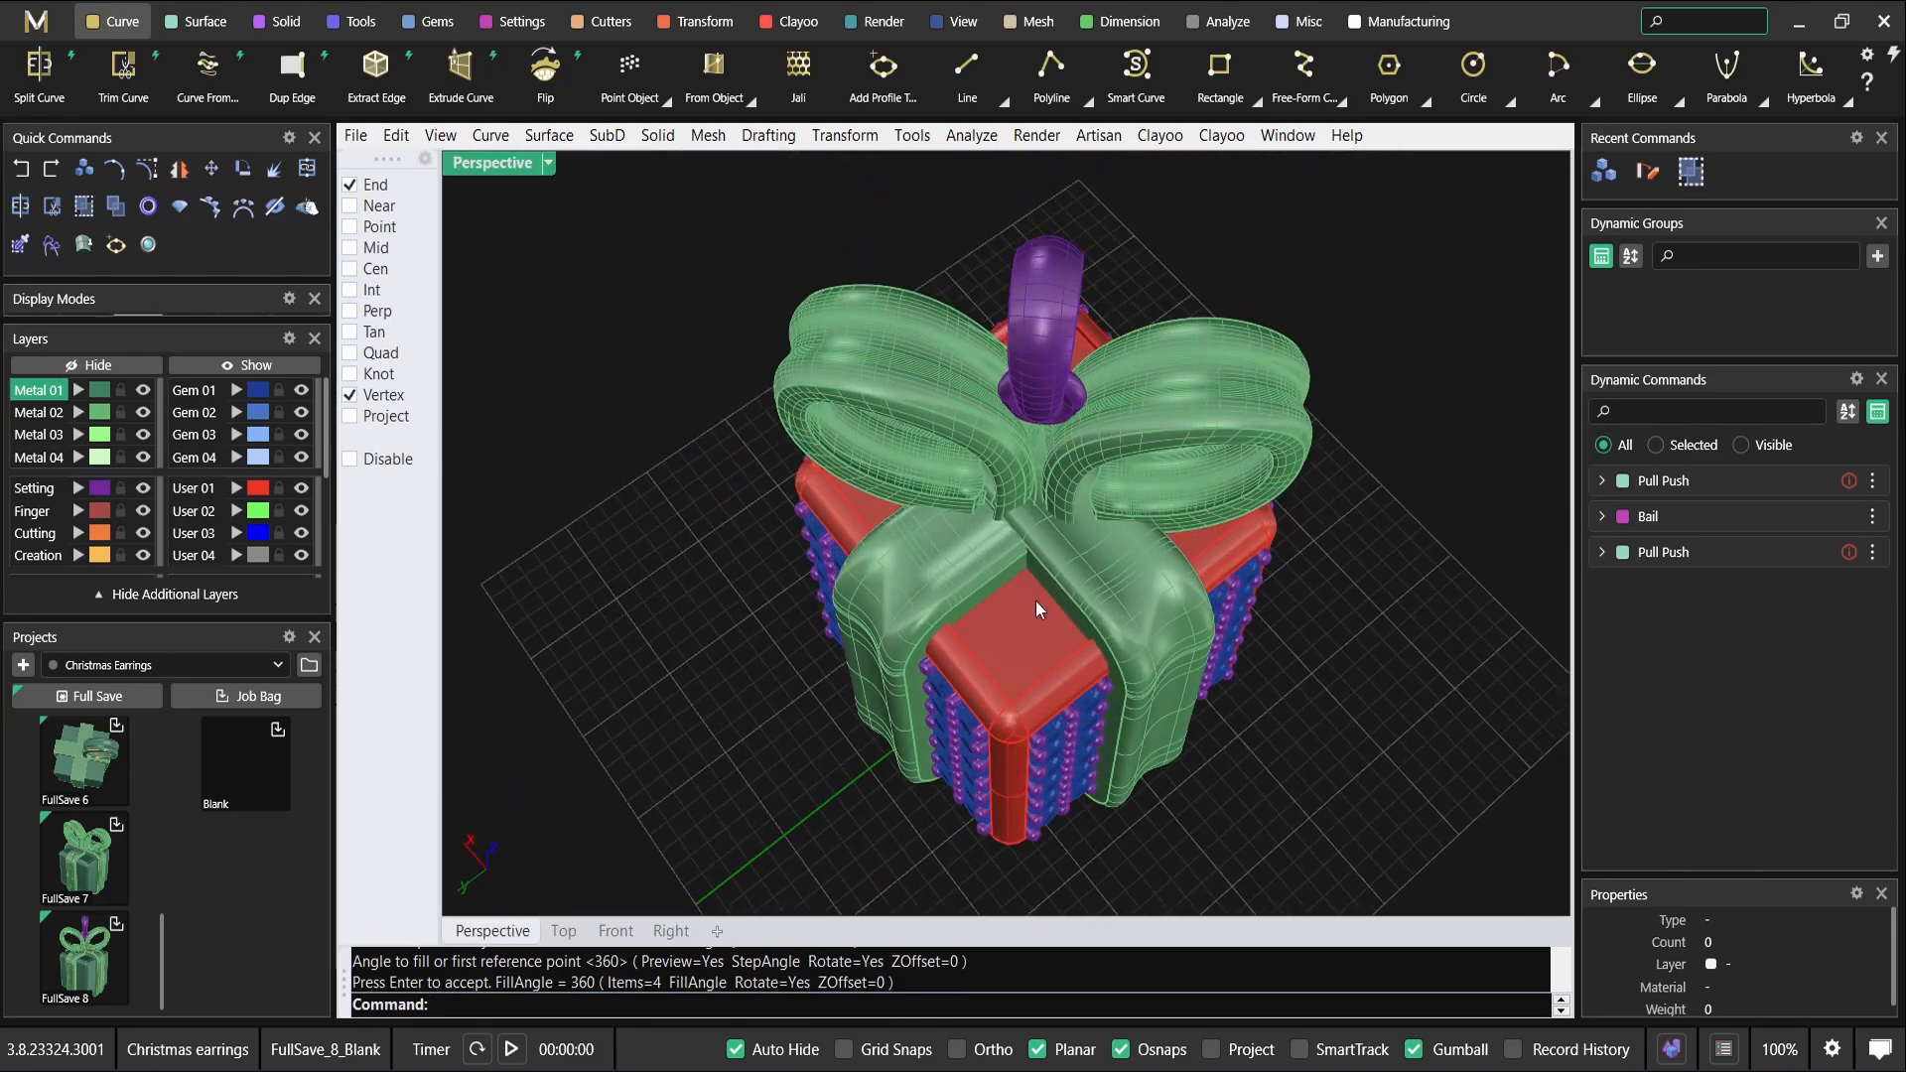
scroll(1036, 600, up, 10)
click(1029, 601)
scroll(1000, 596, down, 8)
scroll(988, 559, up, 7)
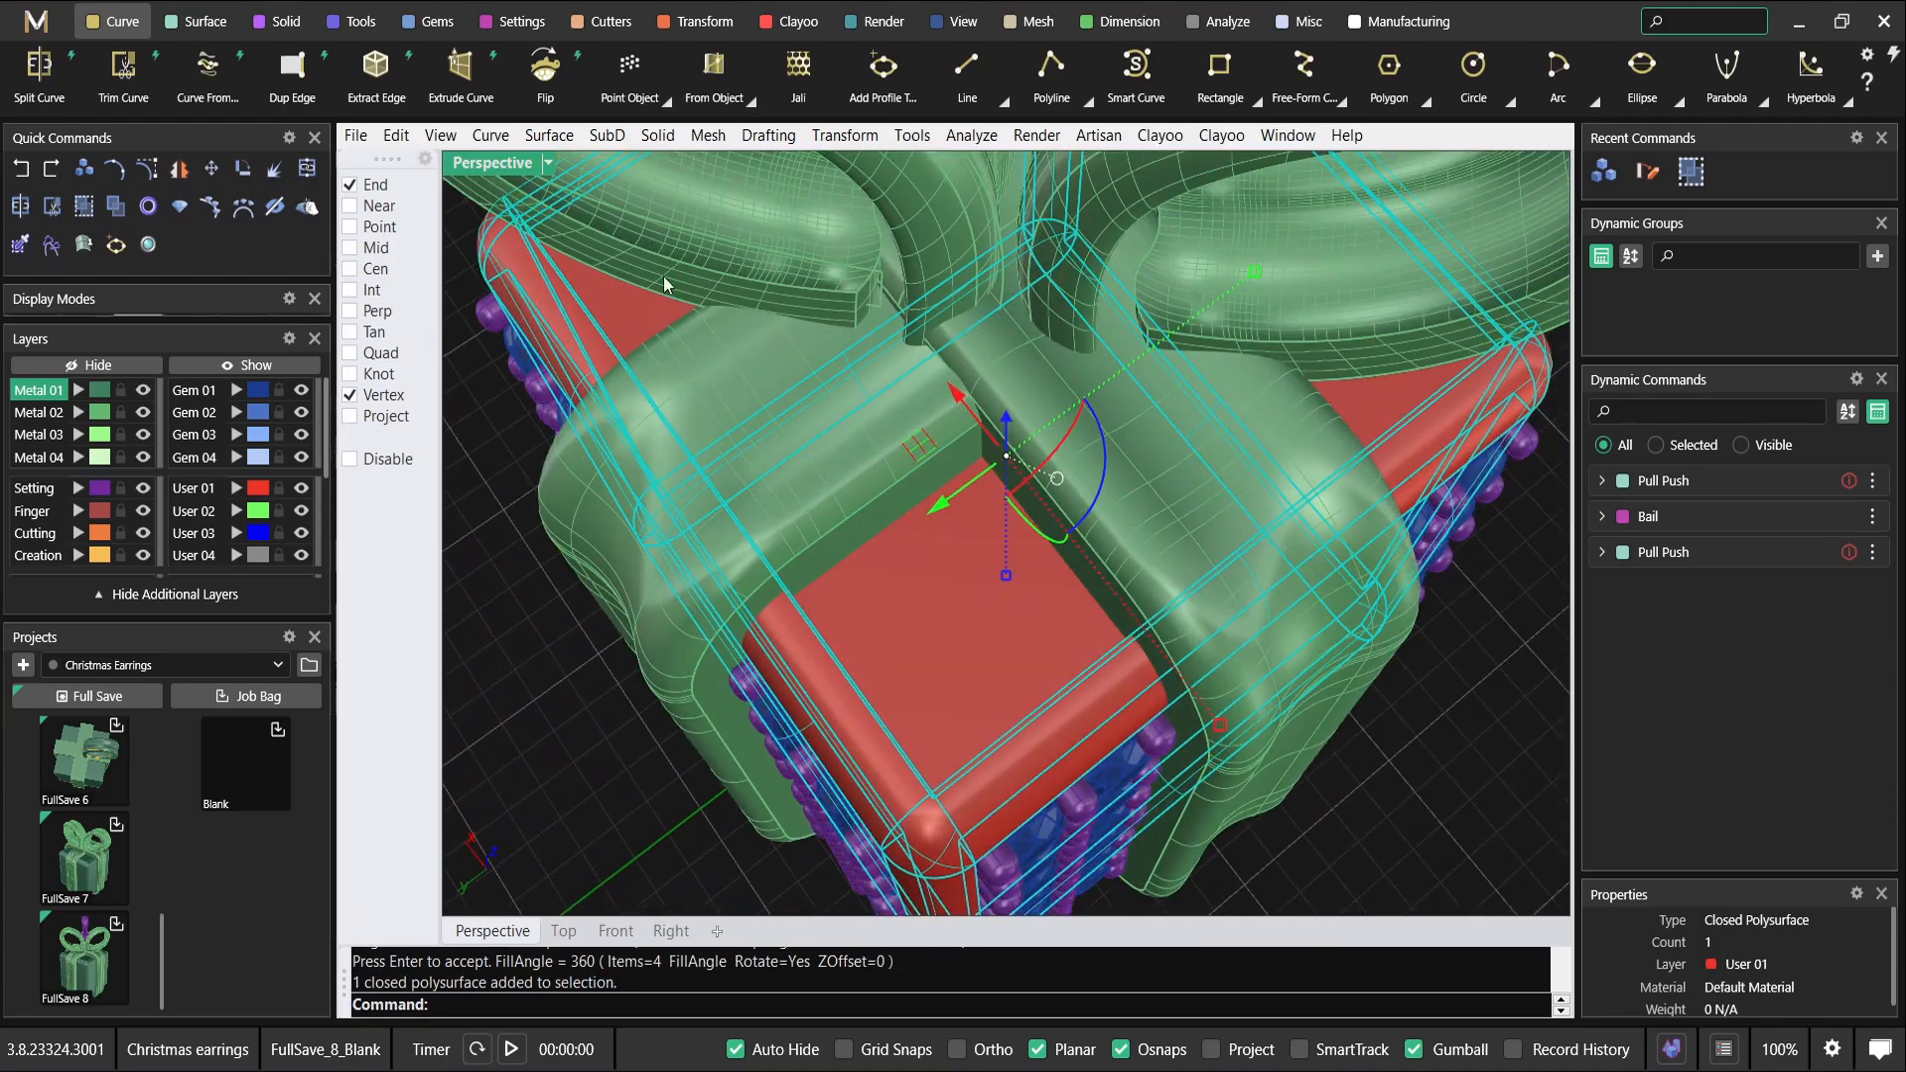
scroll(895, 435, down, 7)
Select the red box and start Gem Placer on its top panel with Flip turned off.
mouse_move(1003, 497)
right_down()
mouse_move(1064, 397)
mouse_move(1052, 362)
mouse_move(943, 511)
mouse_move(906, 506)
mouse_move(992, 437)
mouse_move(971, 508)
right_up()
scroll(1054, 360, up, 5)
click(1056, 359)
scroll(926, 520, up, 3)
click(926, 520)
key(Escape)
click(973, 486)
click(441, 32)
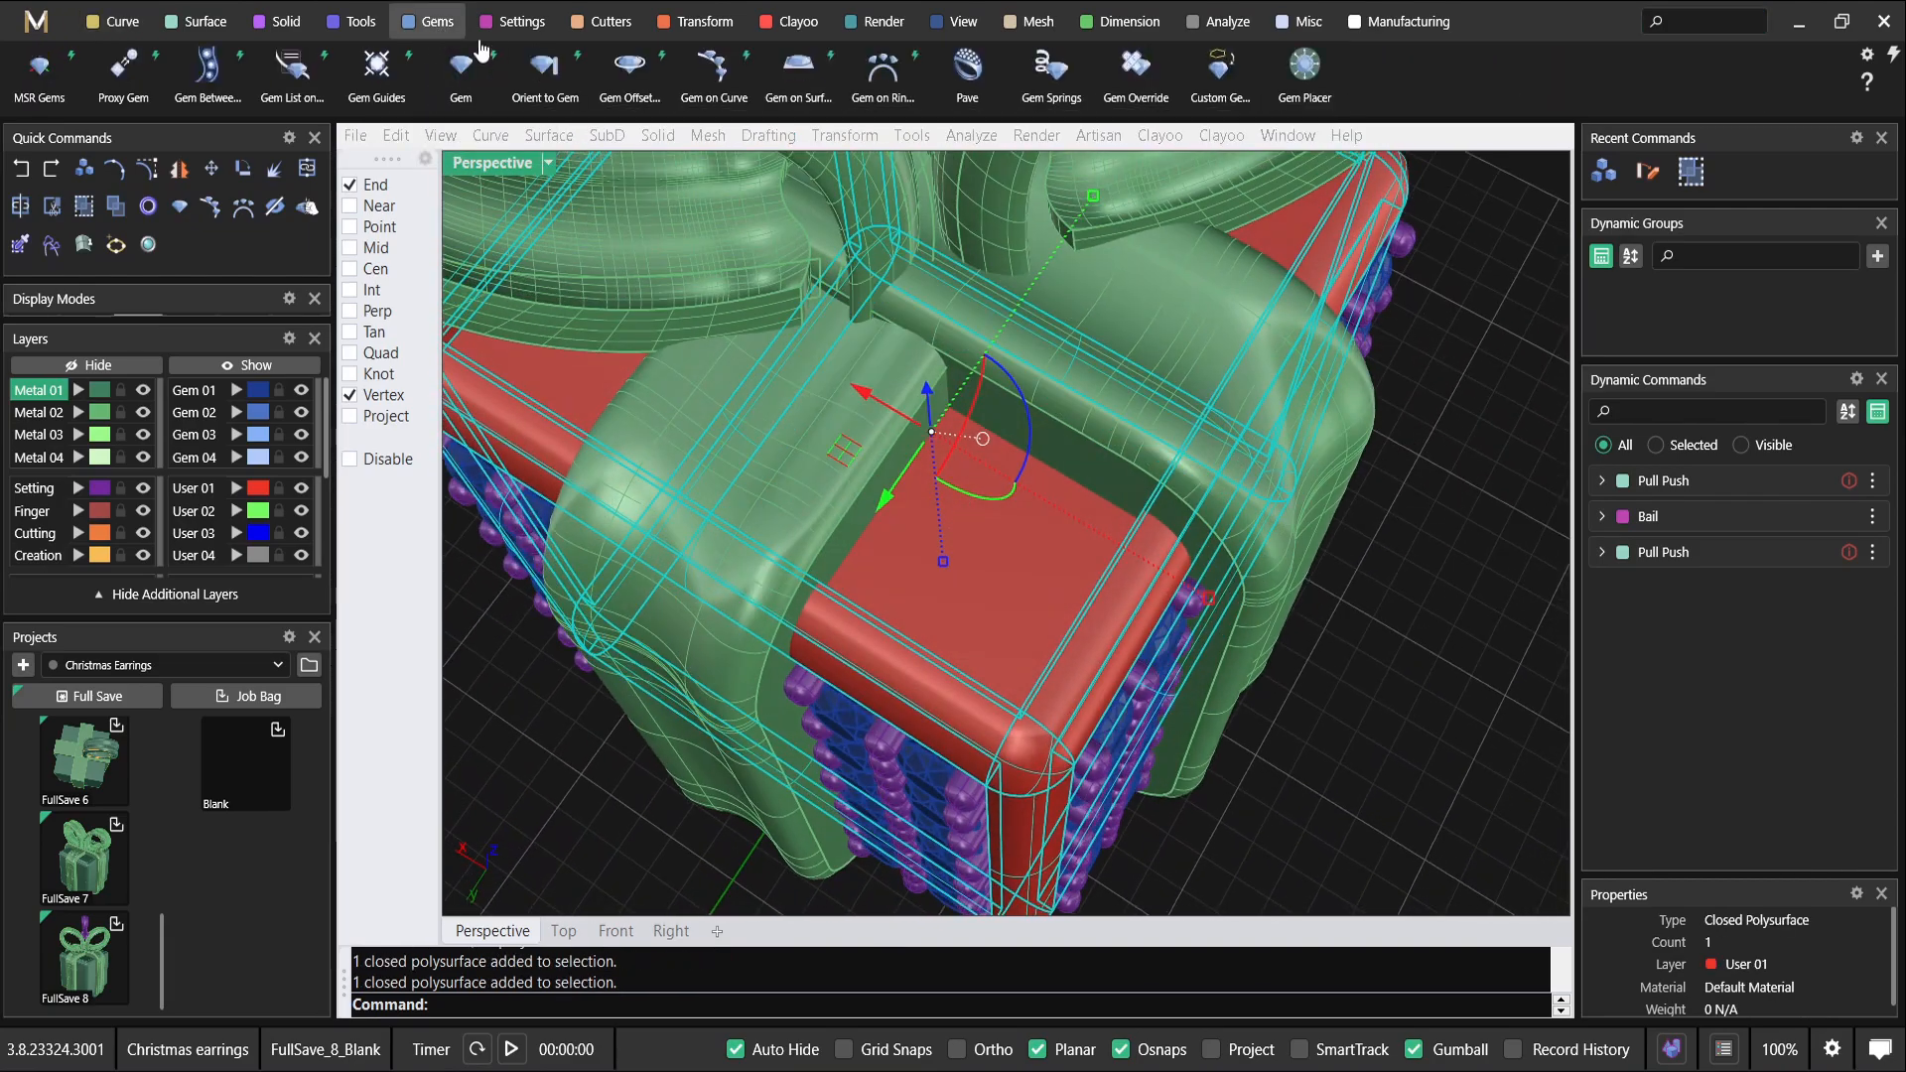
click(1294, 99)
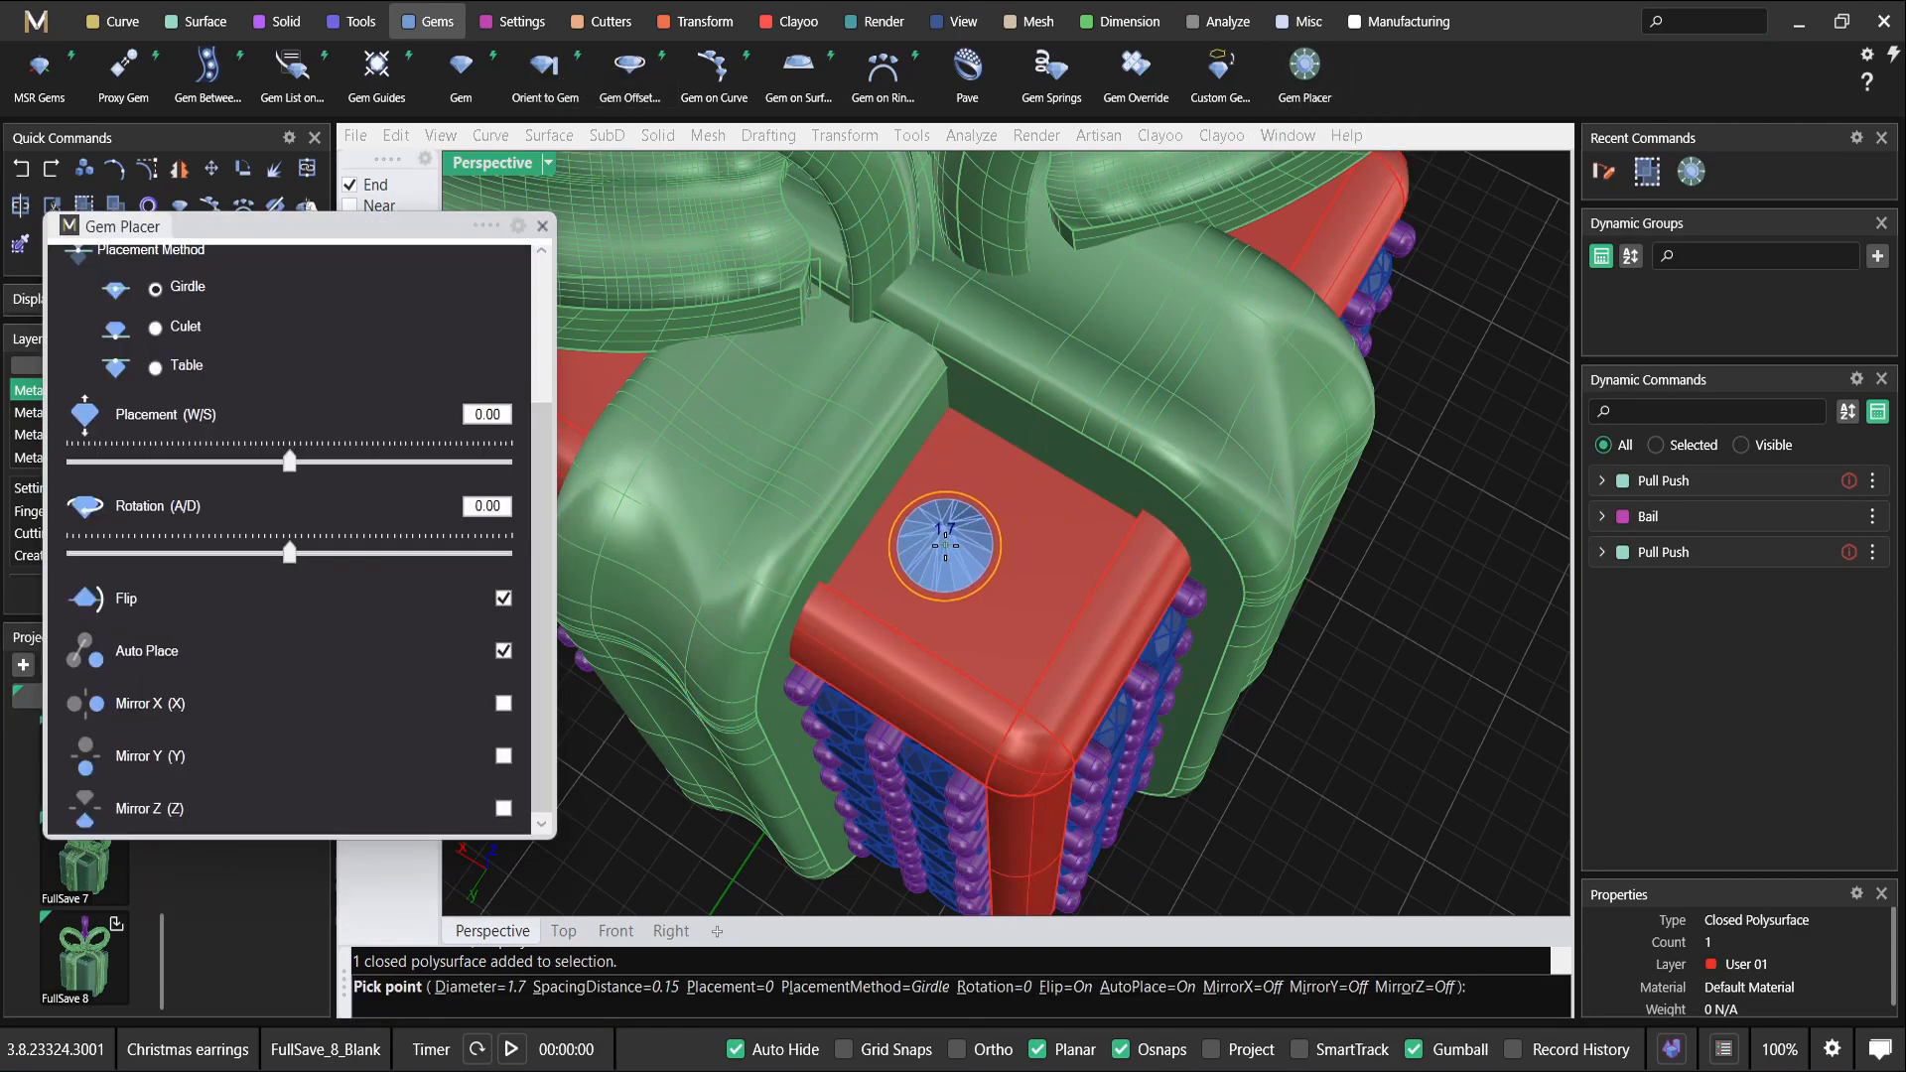
click(505, 603)
right_drag(1006, 558, 957, 598)
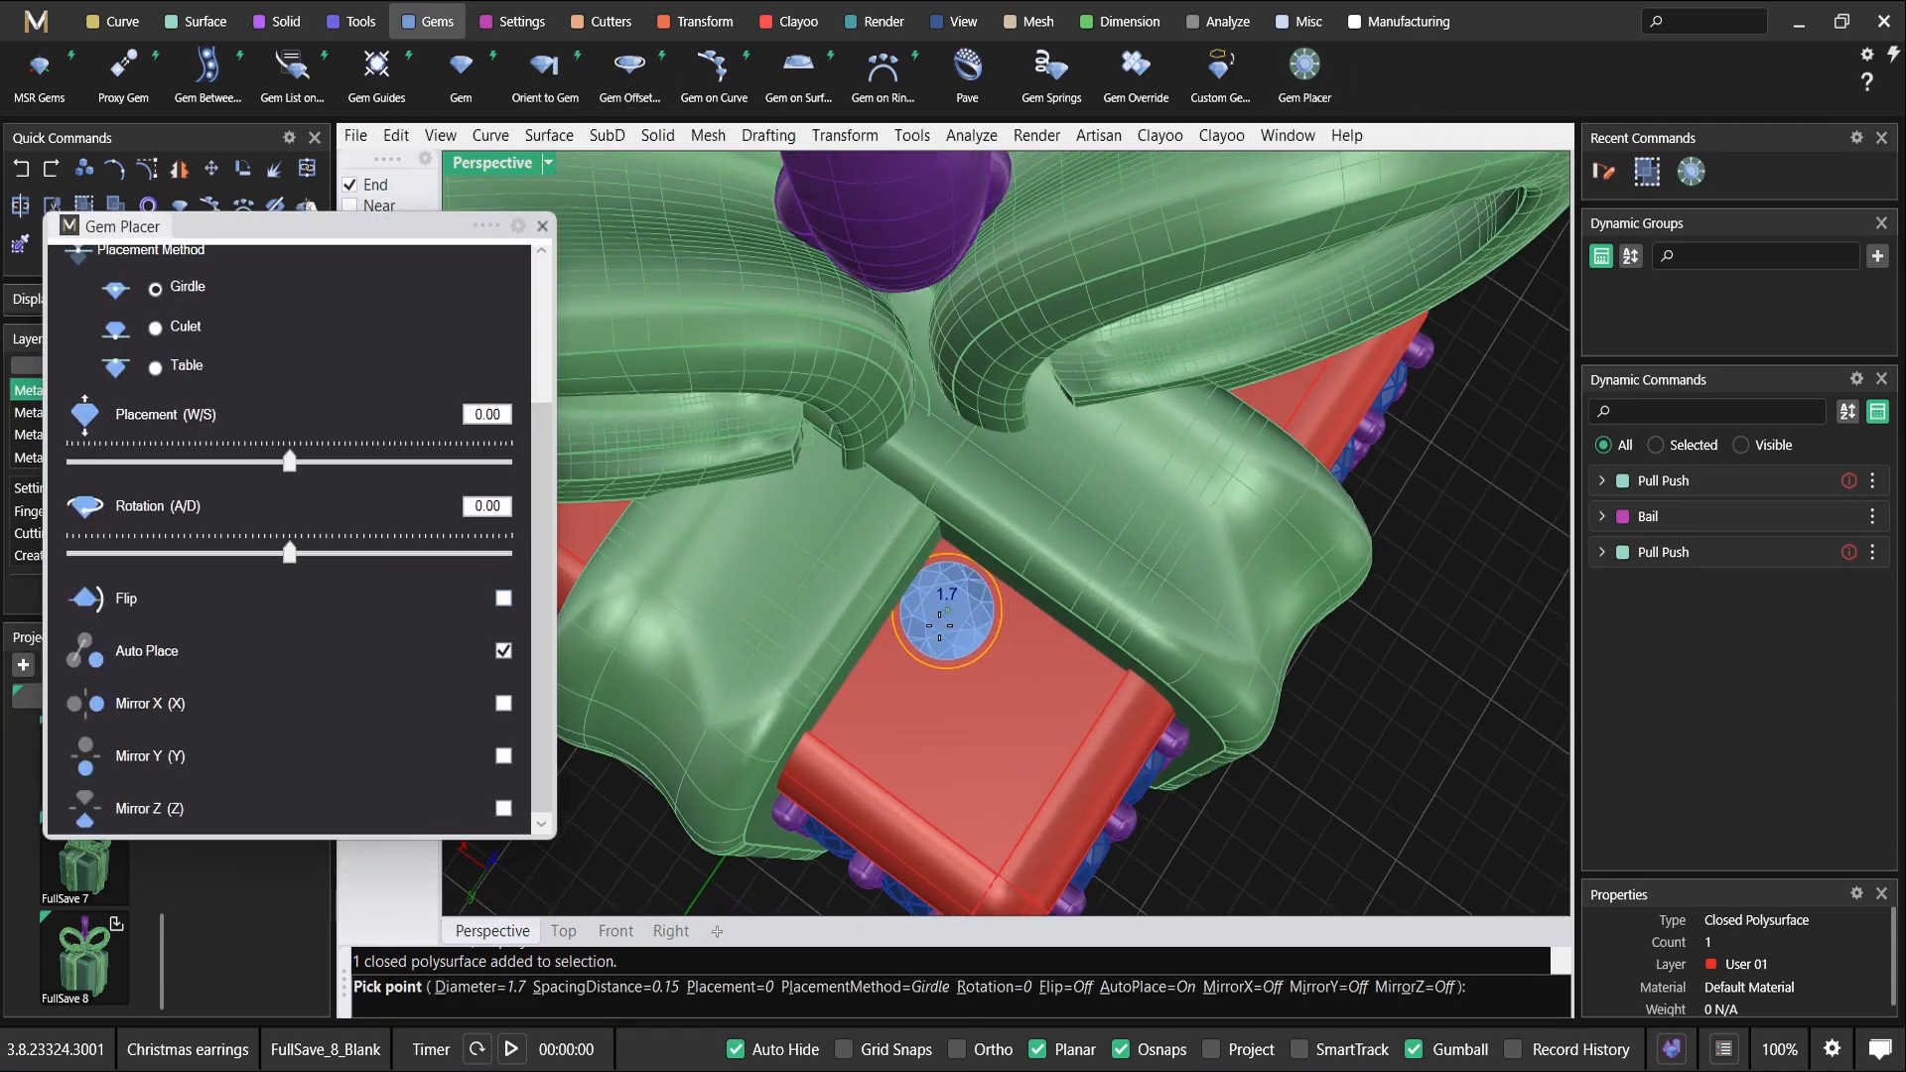
right_drag(911, 683, 982, 593)
scroll(983, 592, up, 4)
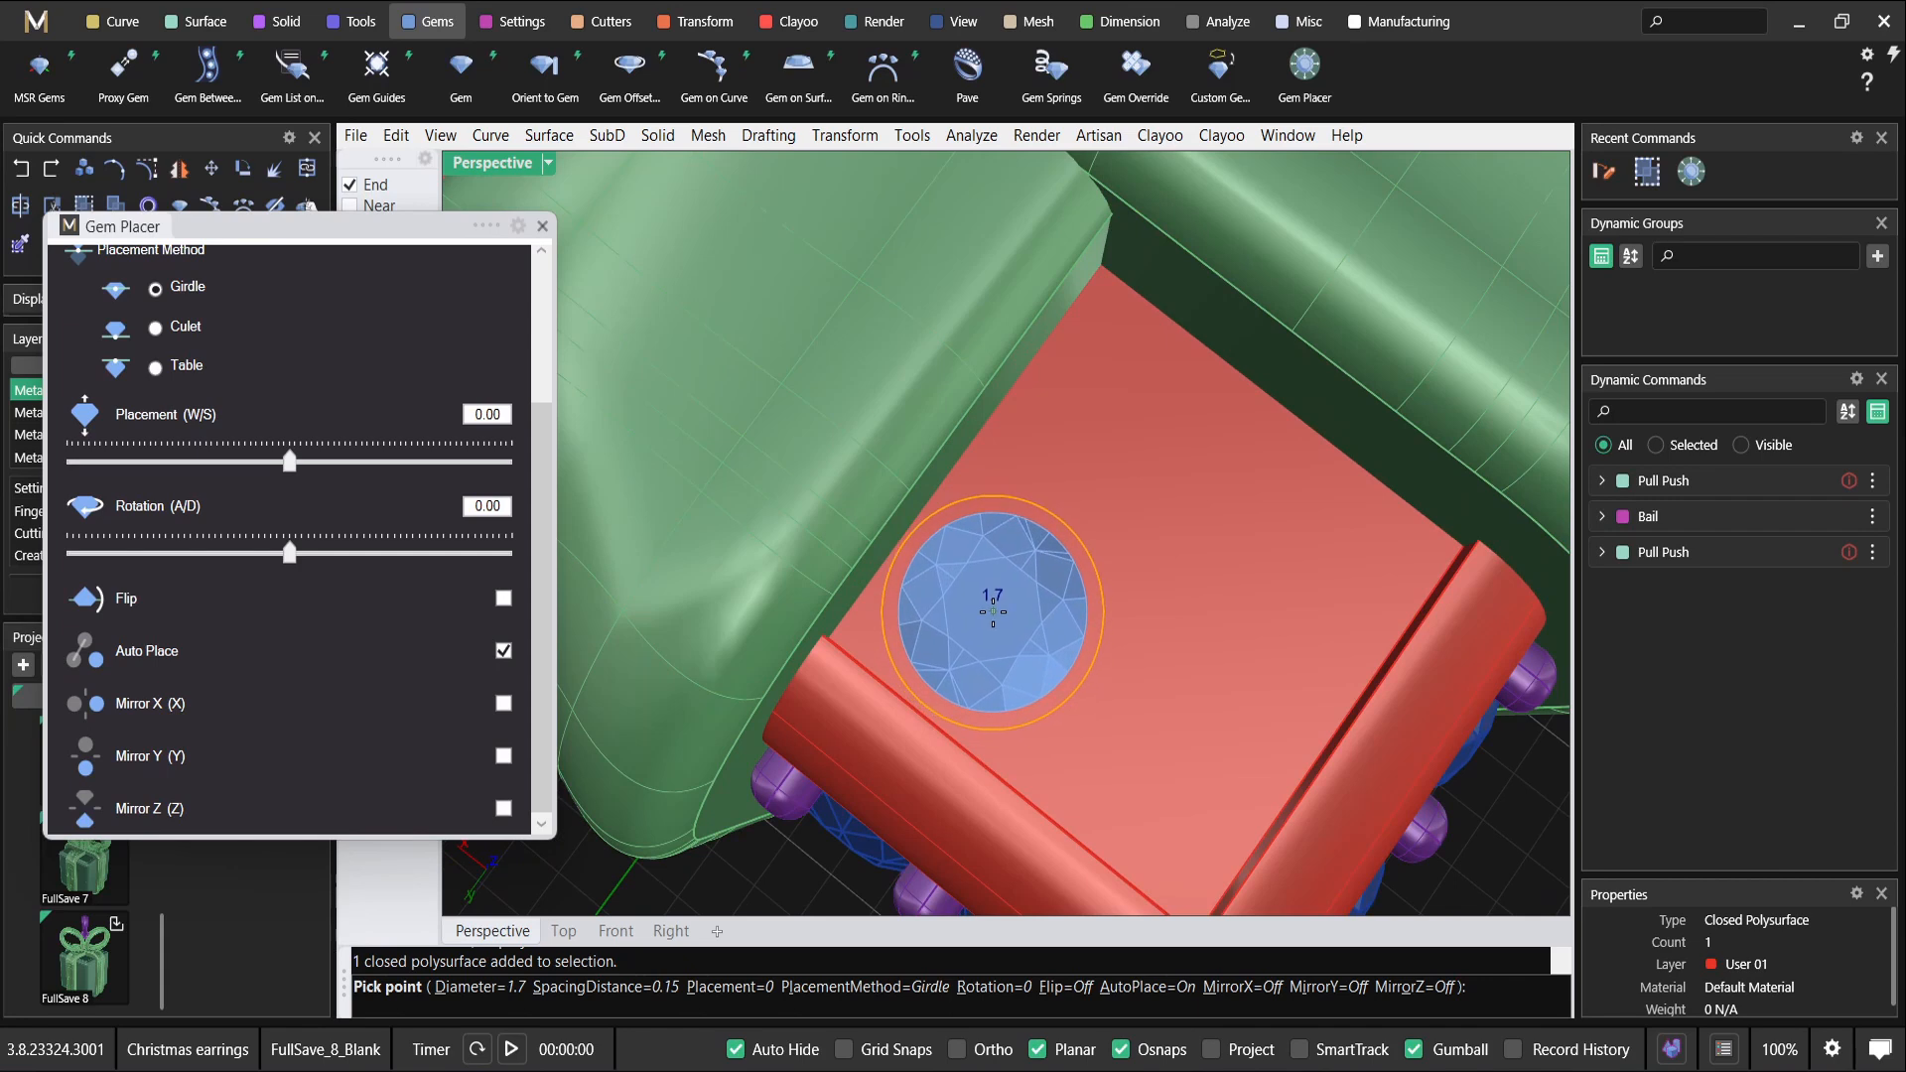
Place four 1.8 mm round gems in a two-by-two layout on the exposed top corner panel beside the ribbon.
key(e)
click(1298, 571)
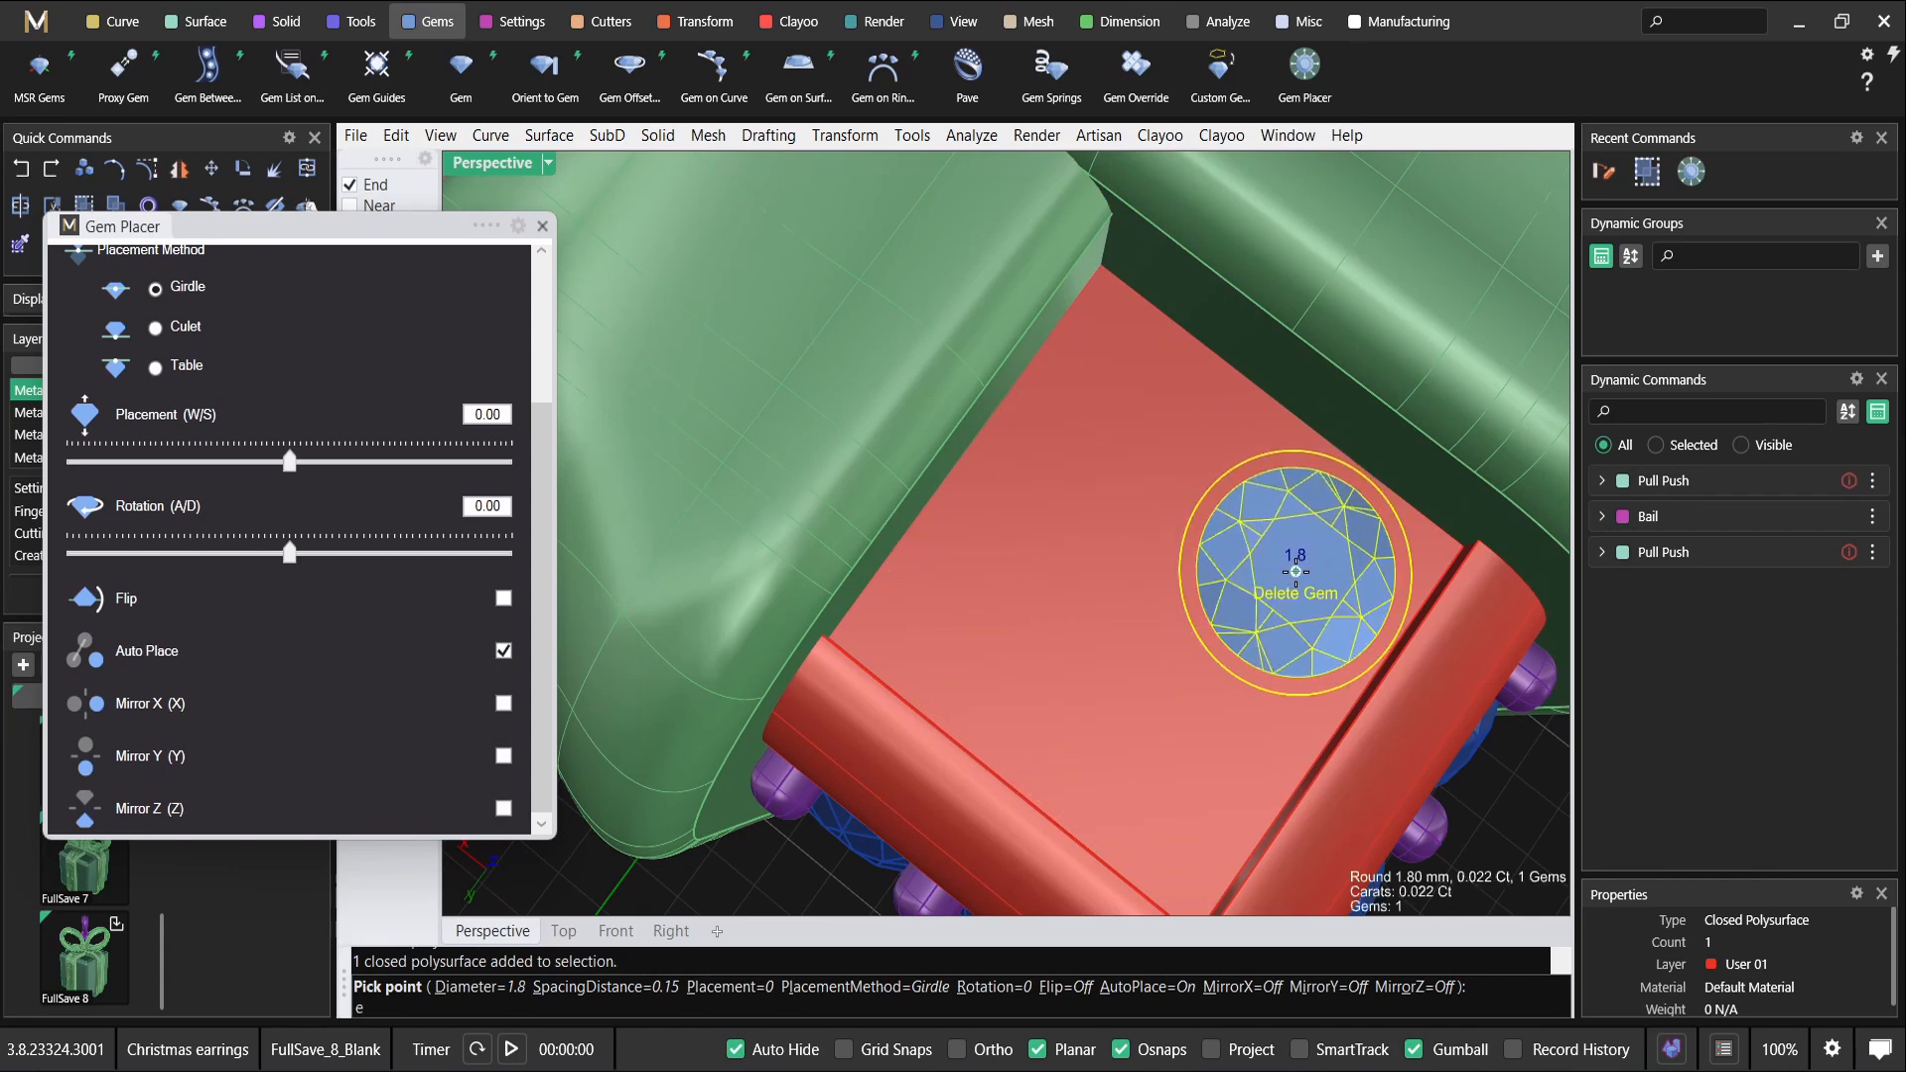
click(1158, 464)
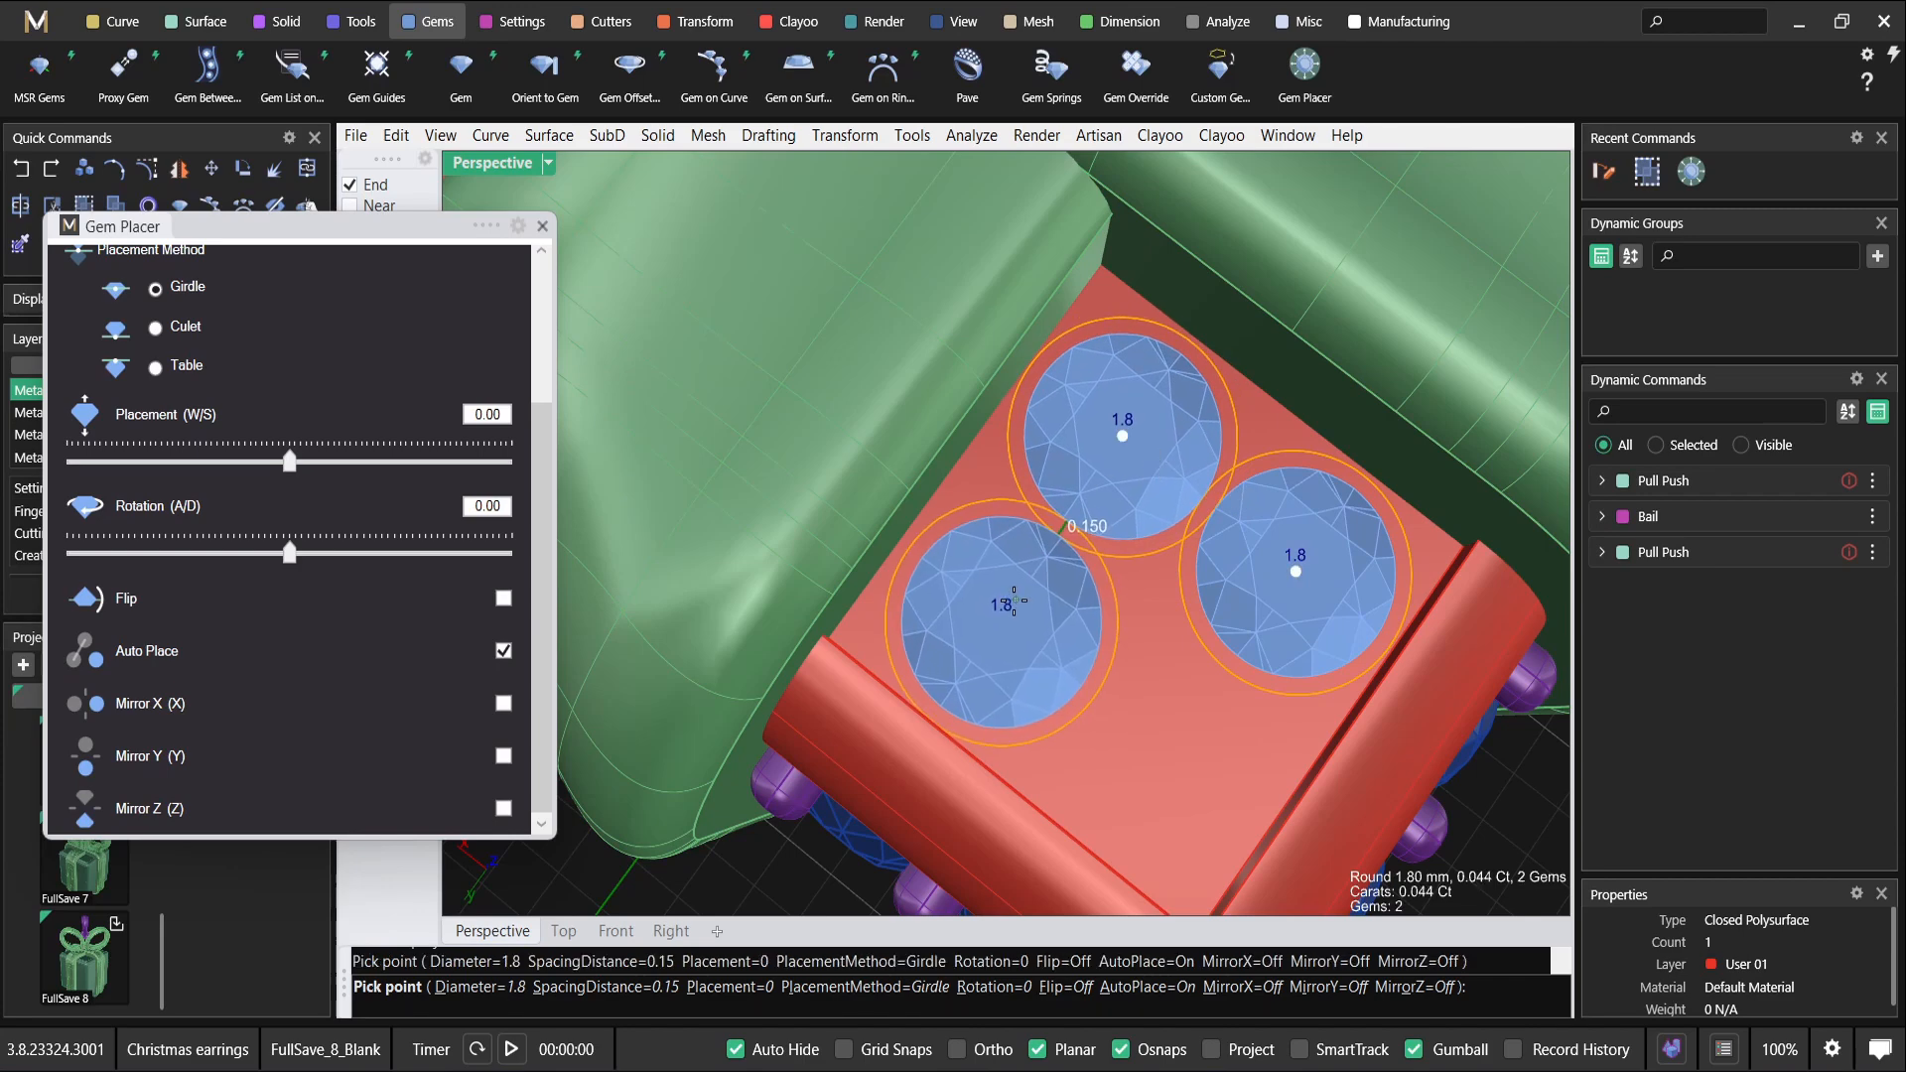
click(1012, 635)
click(1158, 707)
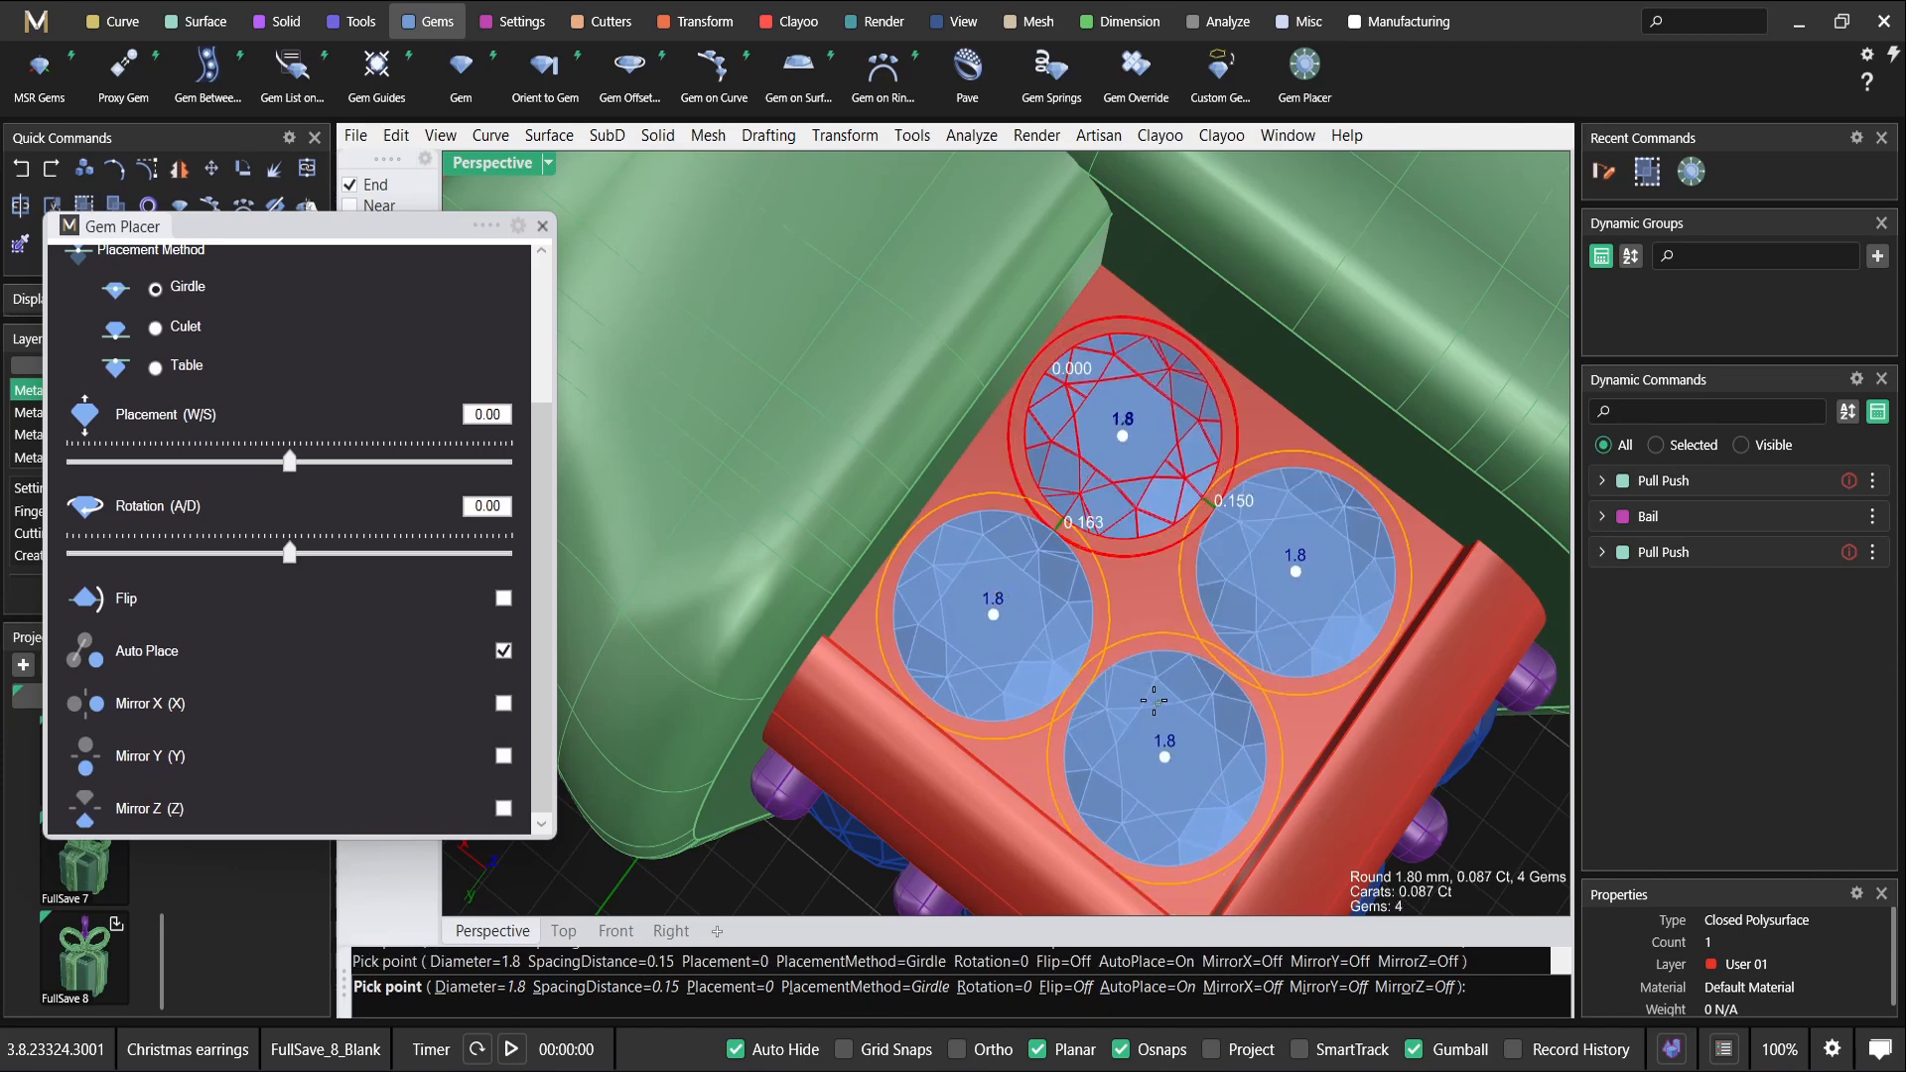
right_click(1154, 701)
Start Prong On Surface on the red box and move the first prong onto the top panel among the four gems.
scroll(1154, 699, down, 6)
right_drag(1187, 679, 1040, 619)
click(1041, 617)
scroll(1024, 592, up, 3)
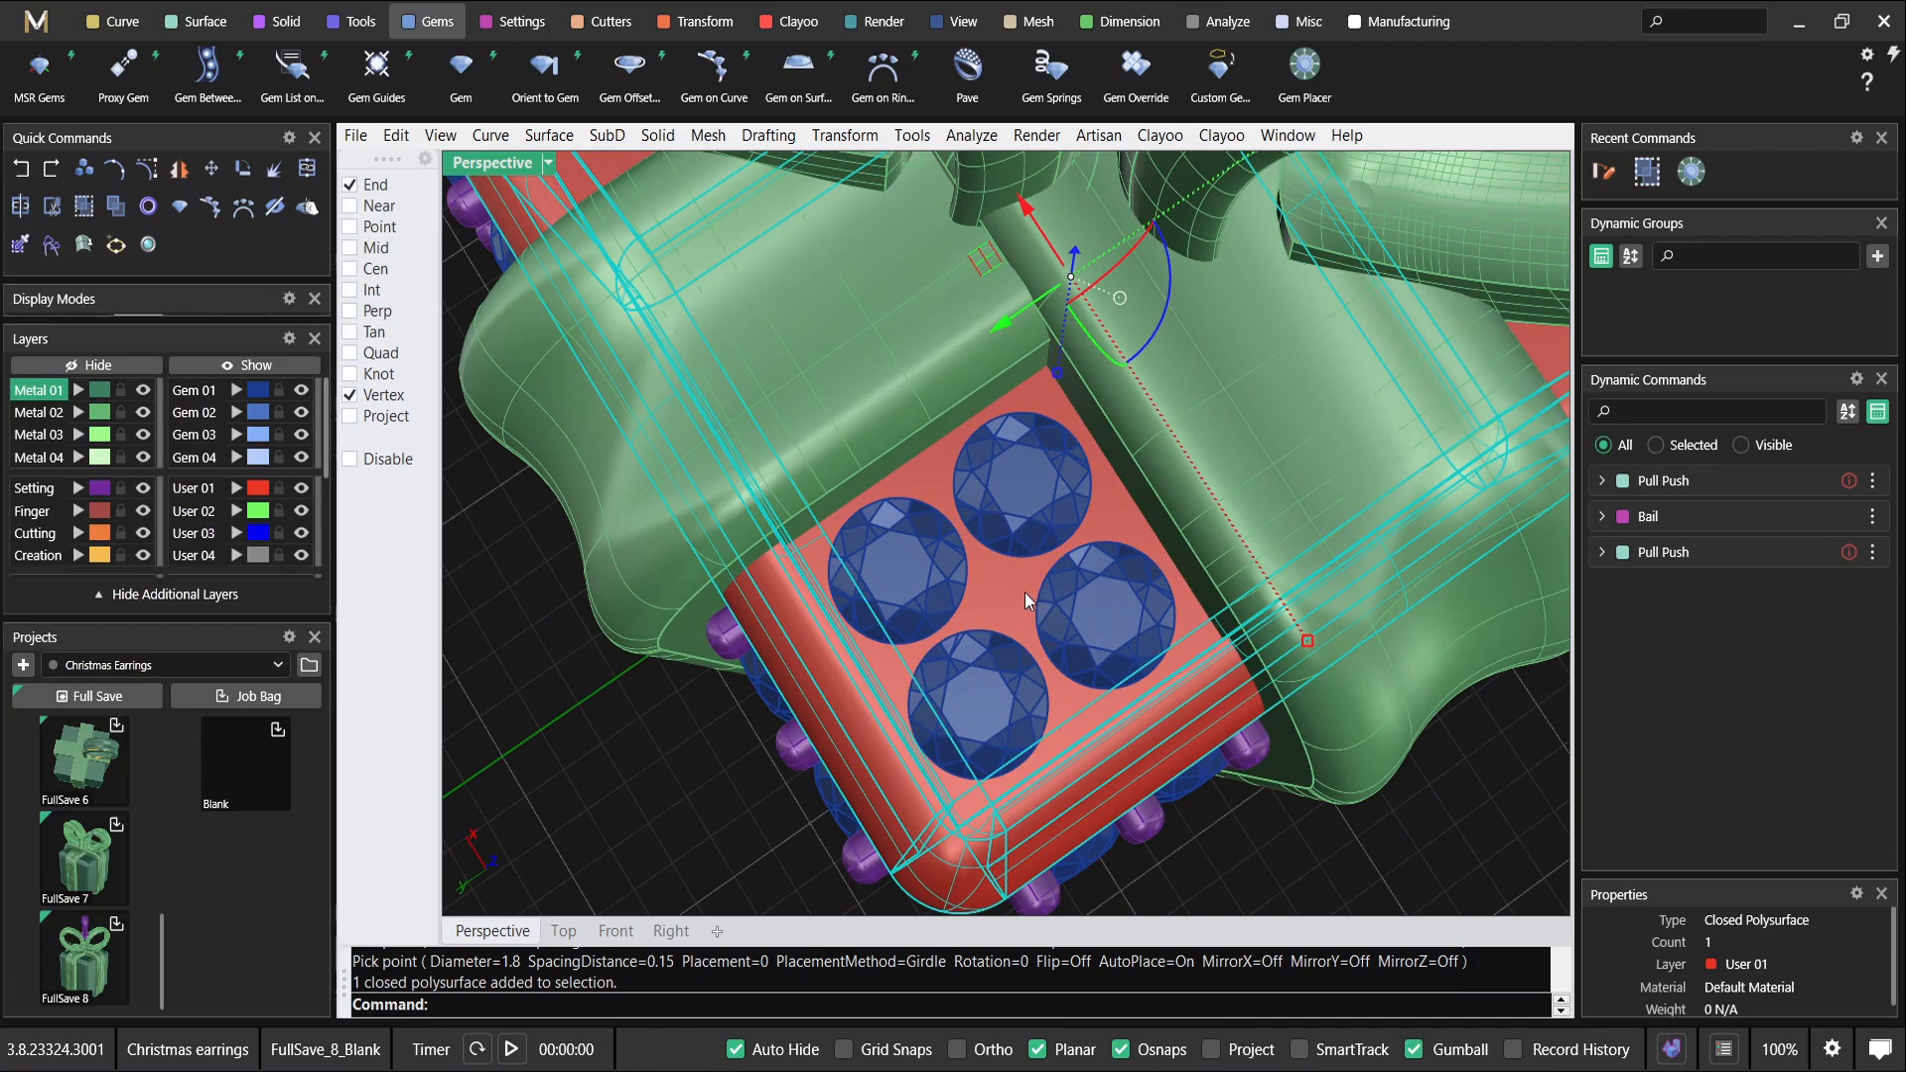
click(512, 21)
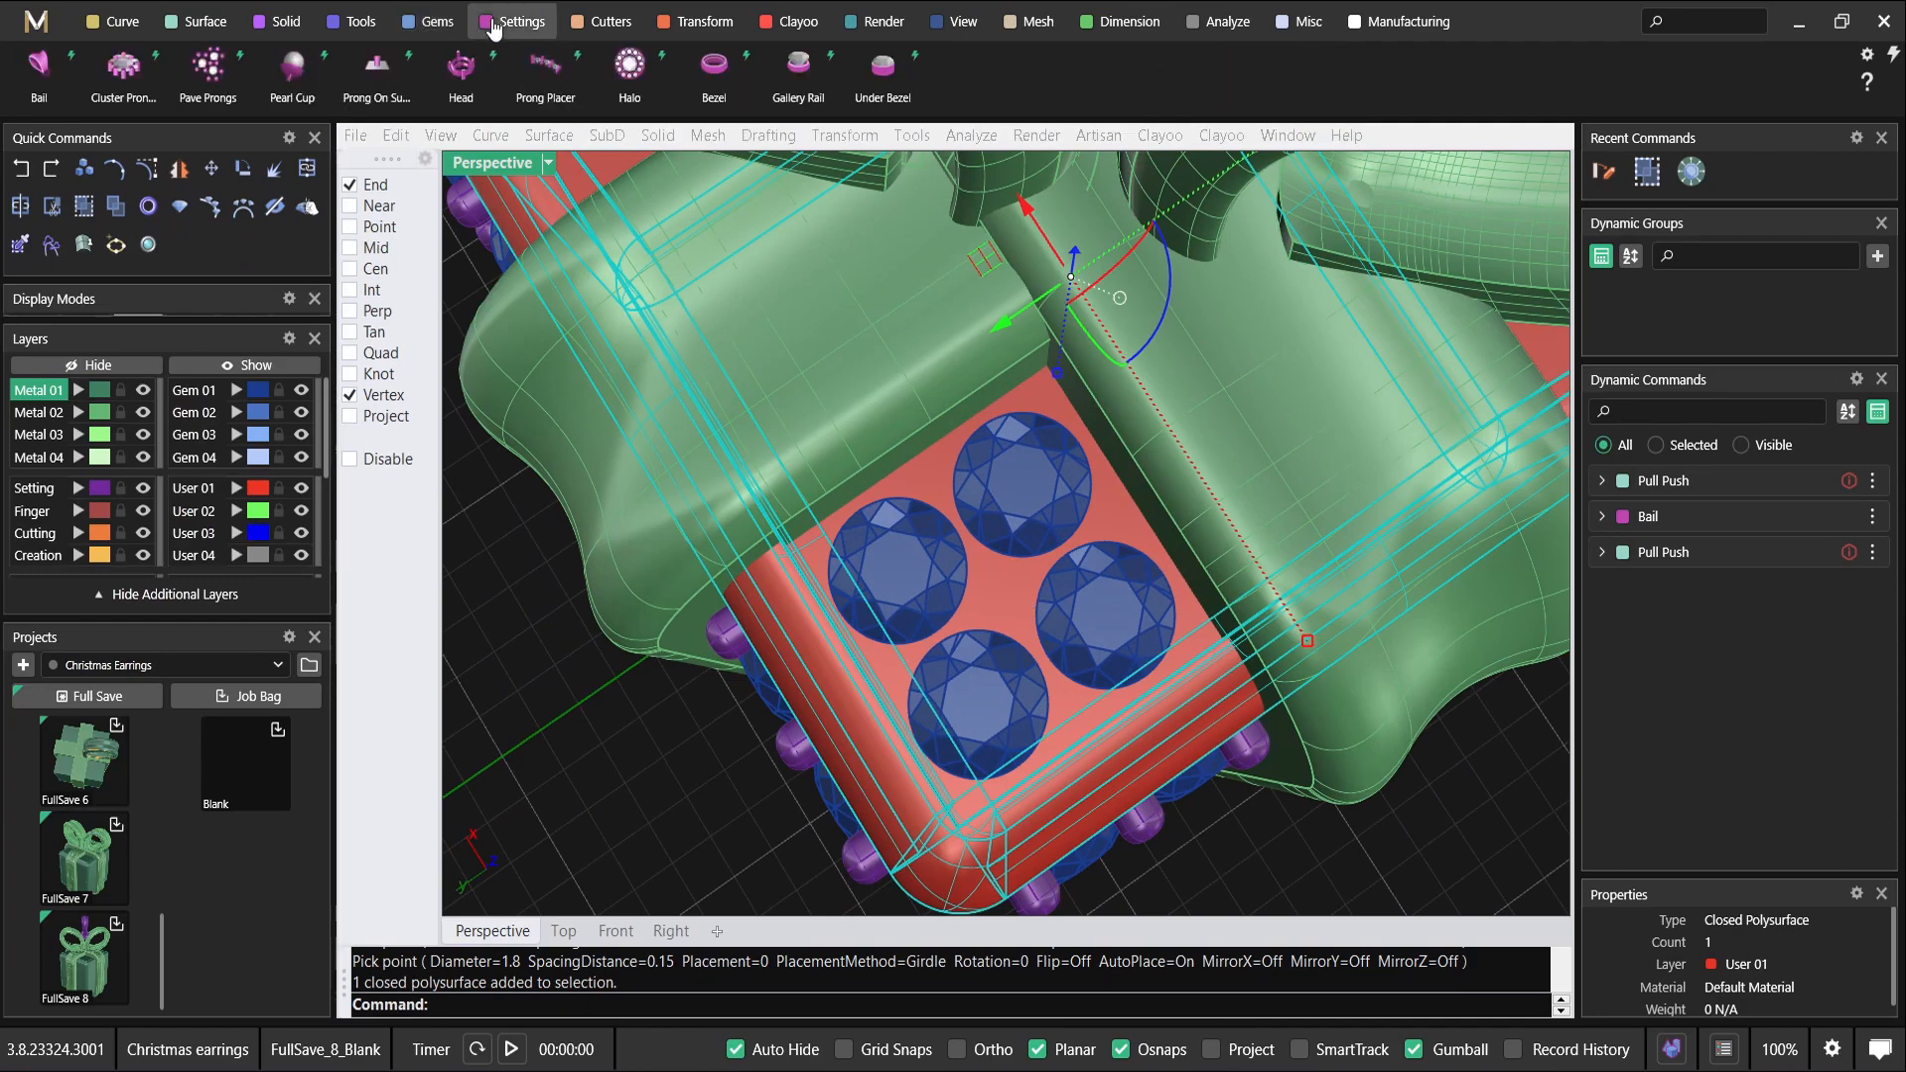
click(377, 68)
scroll(991, 594, down, 4)
right_drag(991, 594, 859, 429)
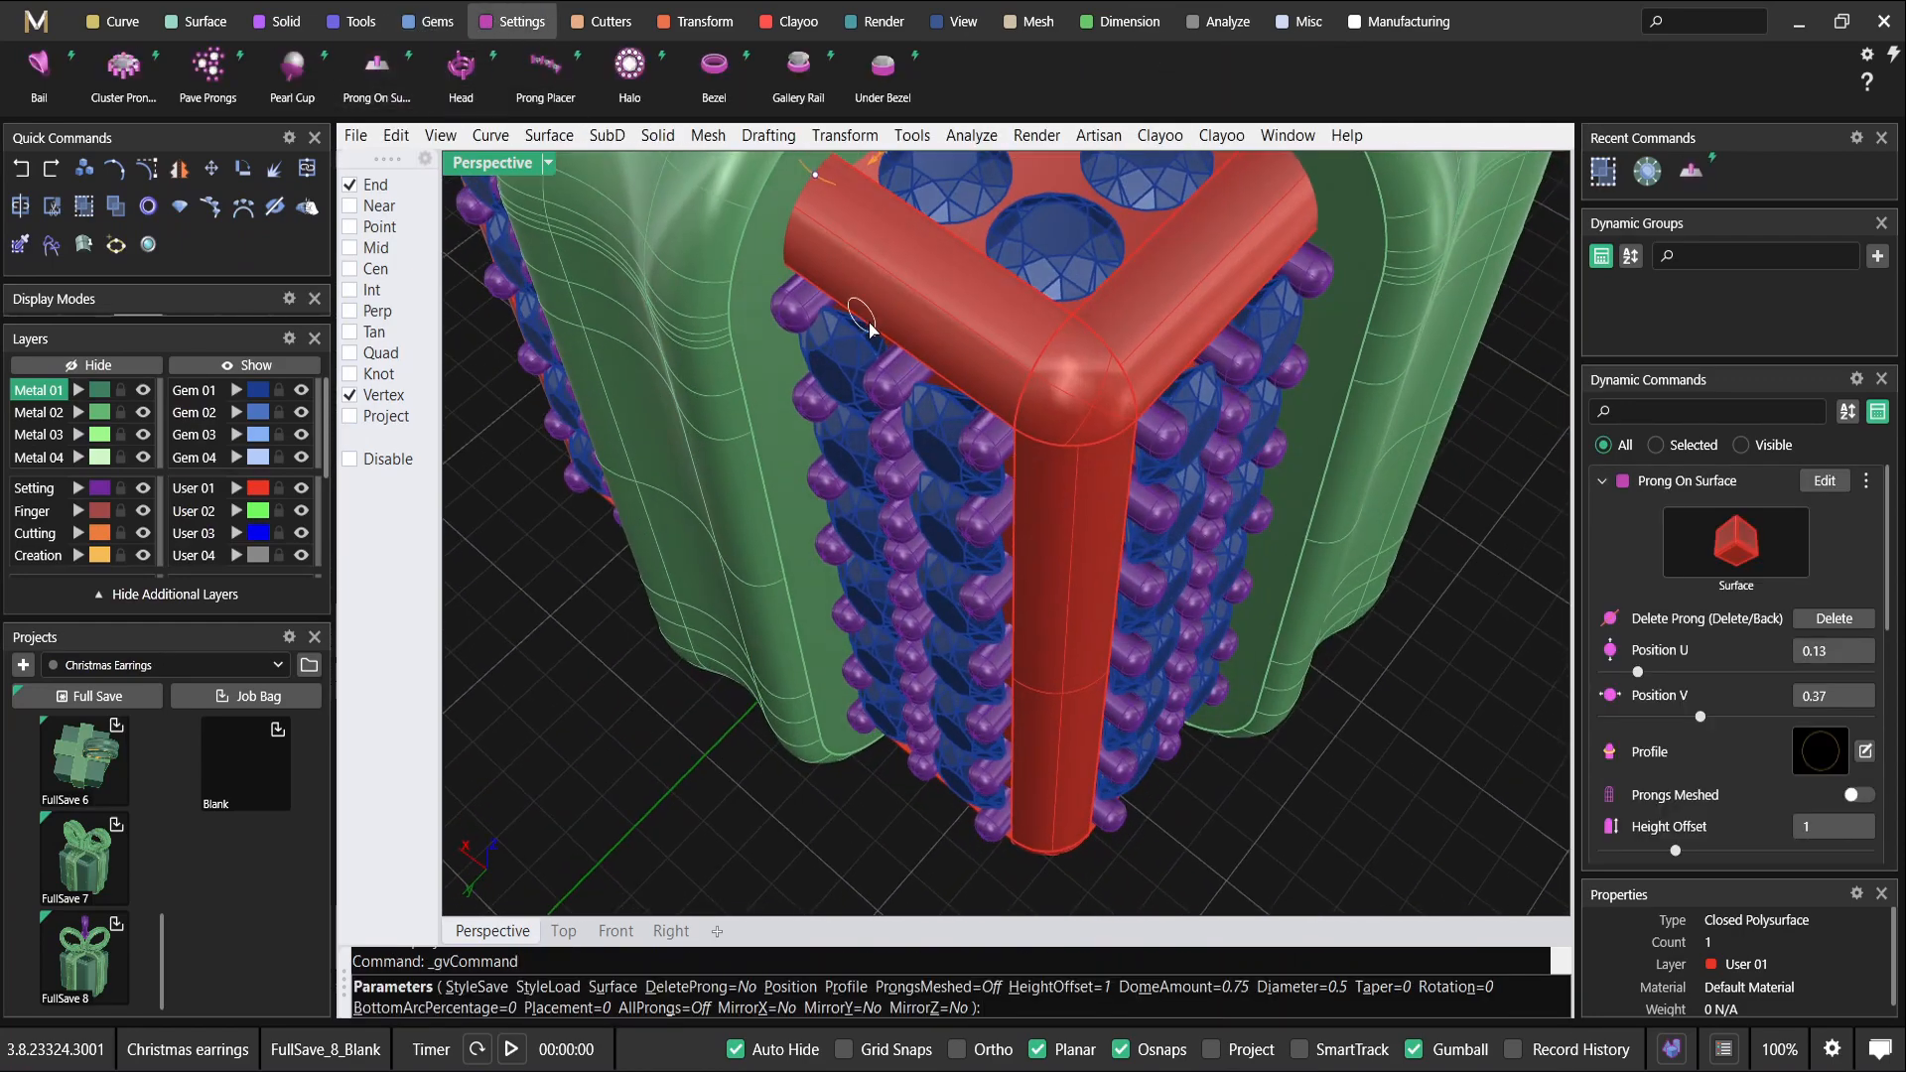
scroll(859, 429, up, 4)
drag(869, 368, 1041, 406)
right_drag(1044, 412, 920, 597)
scroll(919, 597, up, 5)
right_drag(956, 448, 918, 332)
Set the prong's diameter to 0.75 and its placement to -0.2.
key(e)
key(e)
key(e)
key(e)
key(e)
scroll(960, 521, down, 8)
scroll(923, 283, up, 8)
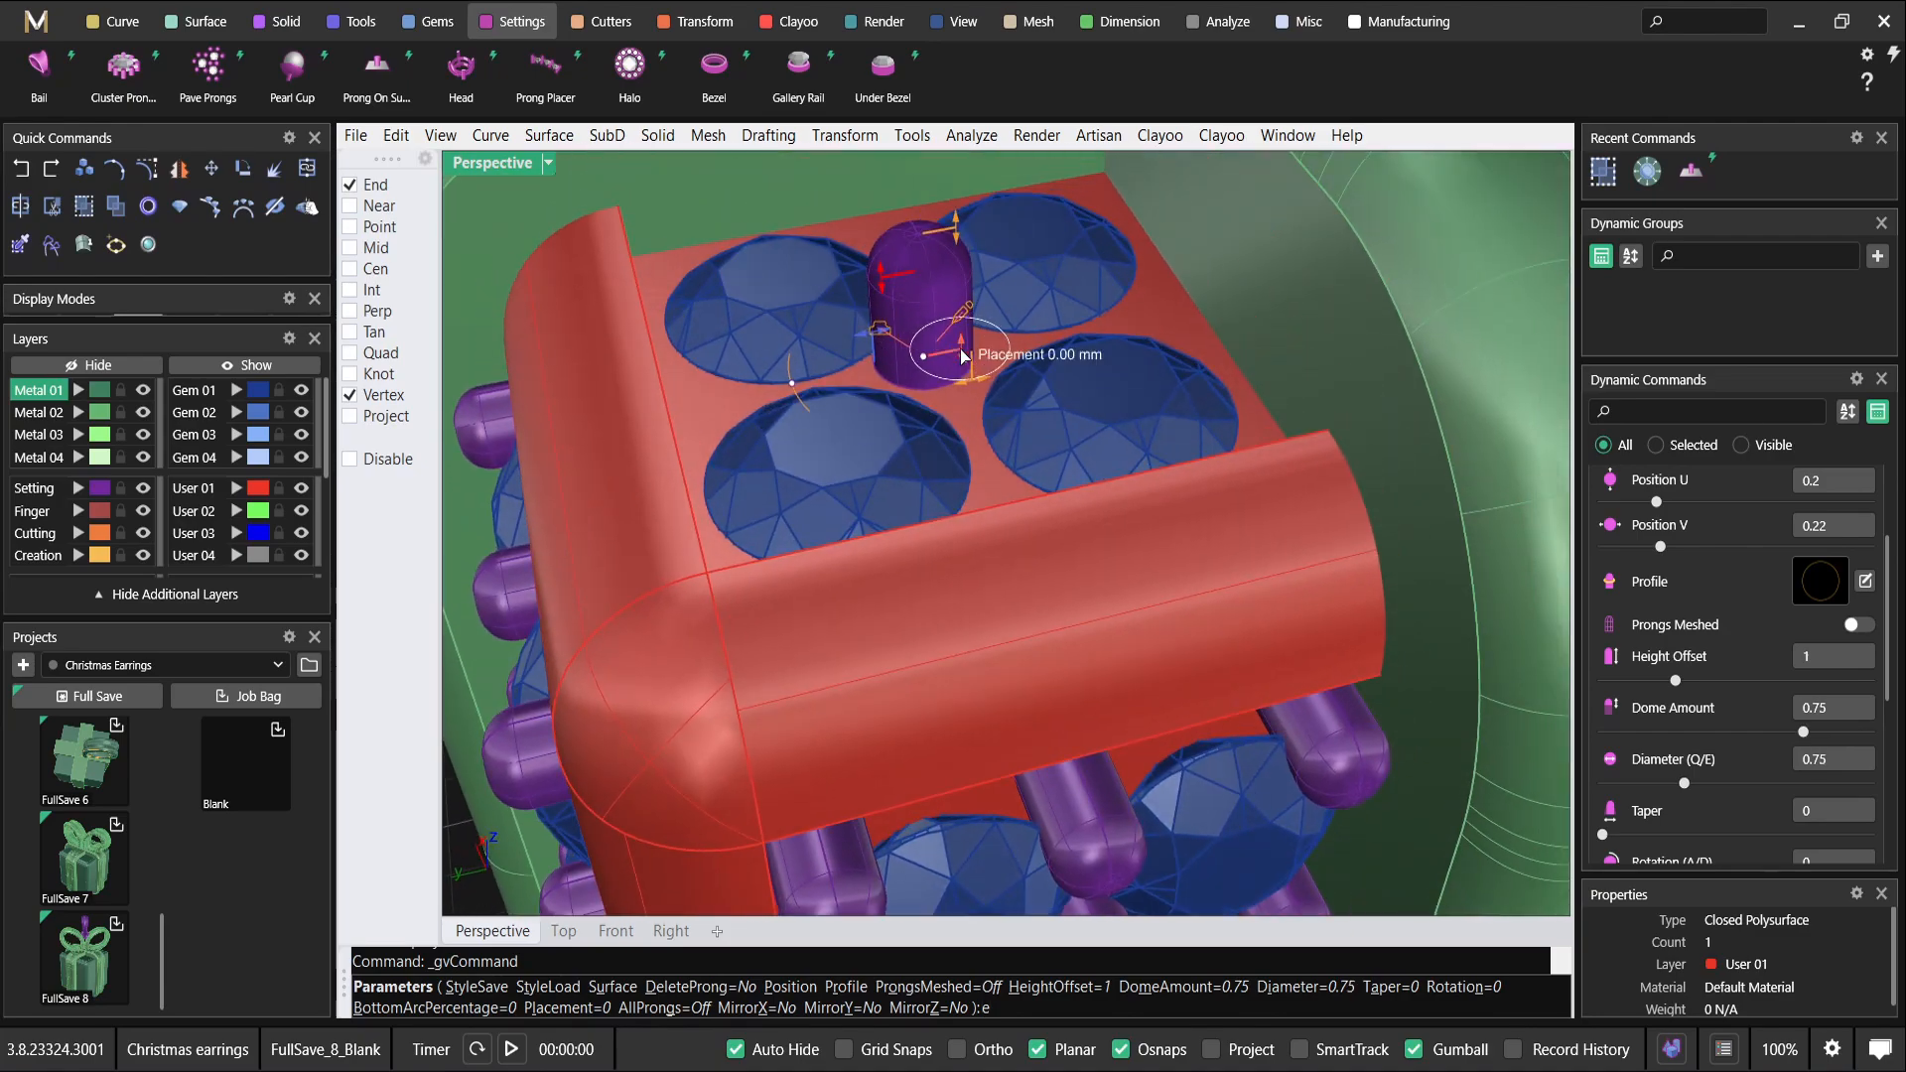
drag(961, 363, 968, 383)
Position the first prong at the panel's ribbon edge and add nine more between and around the four top gems.
right_drag(961, 389, 933, 564)
shift+right_drag(933, 564, 990, 458)
drag(946, 523, 910, 353)
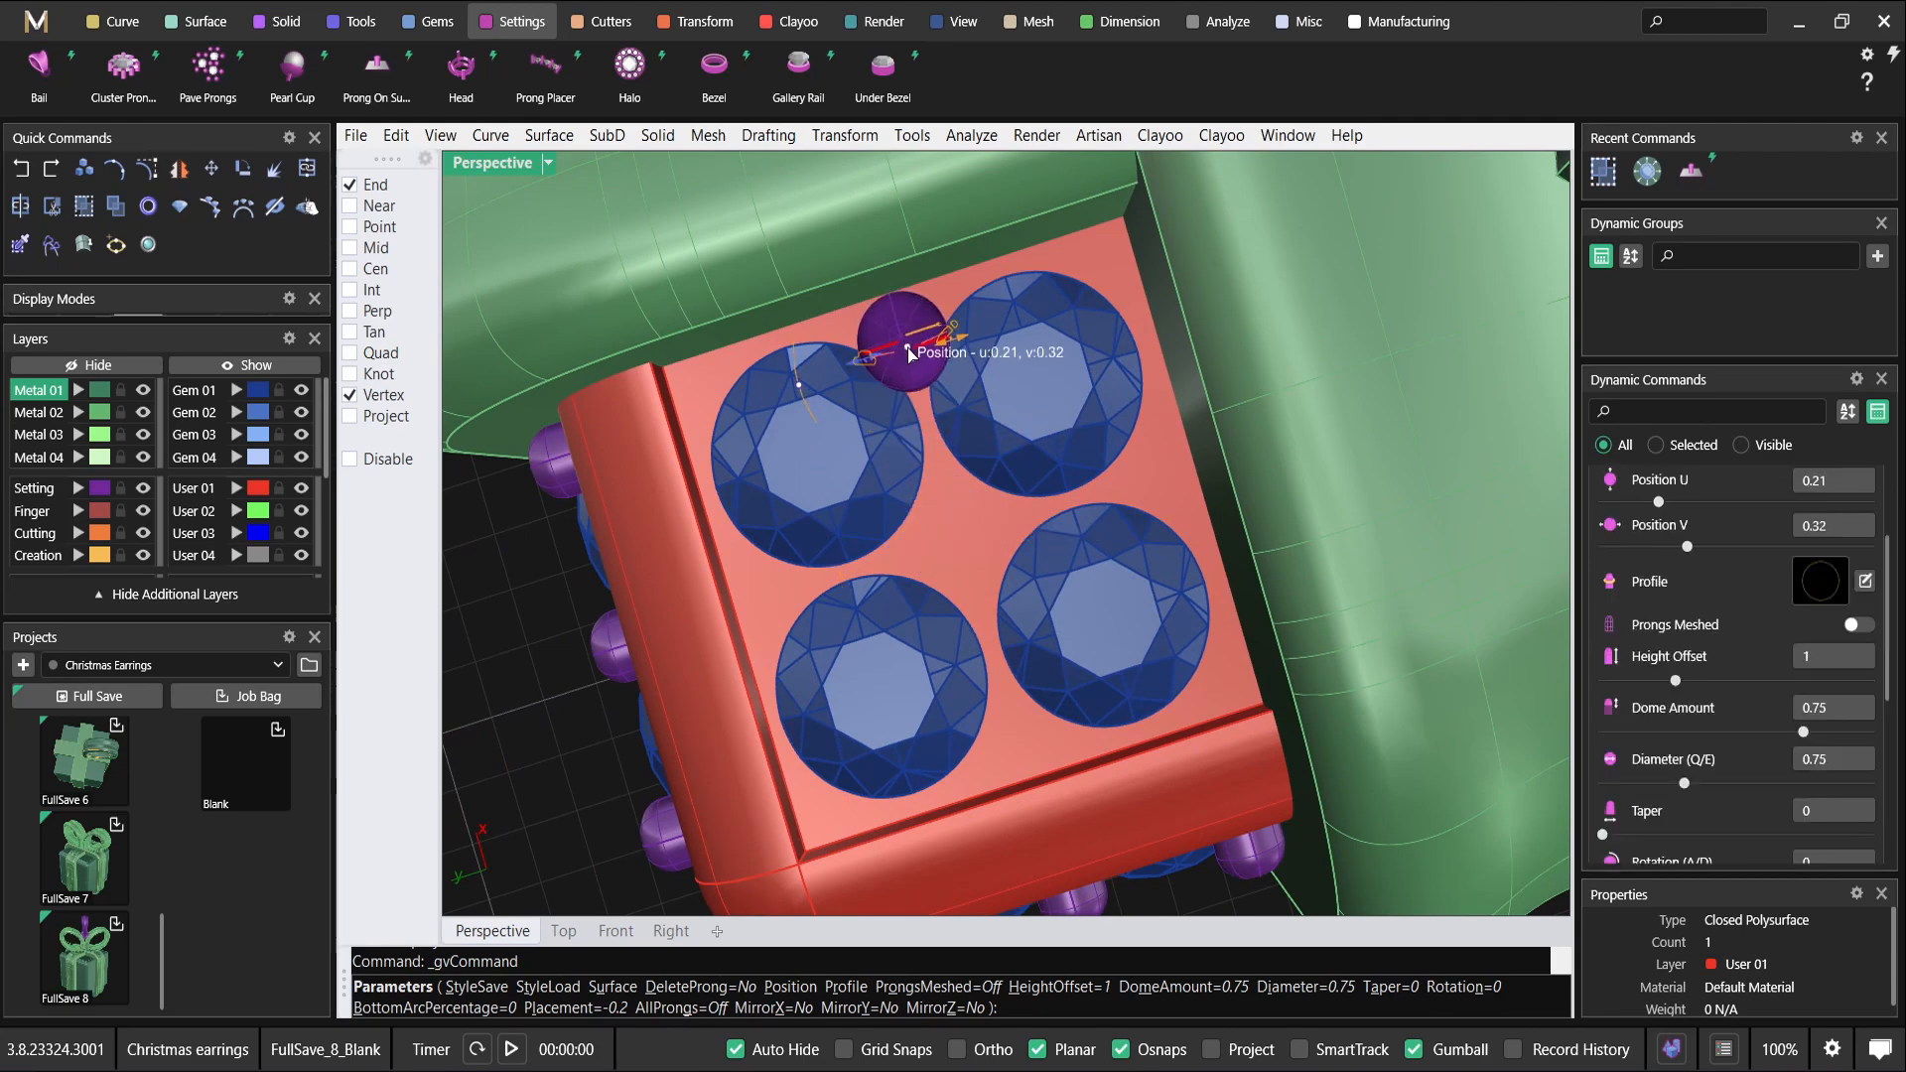
click(953, 492)
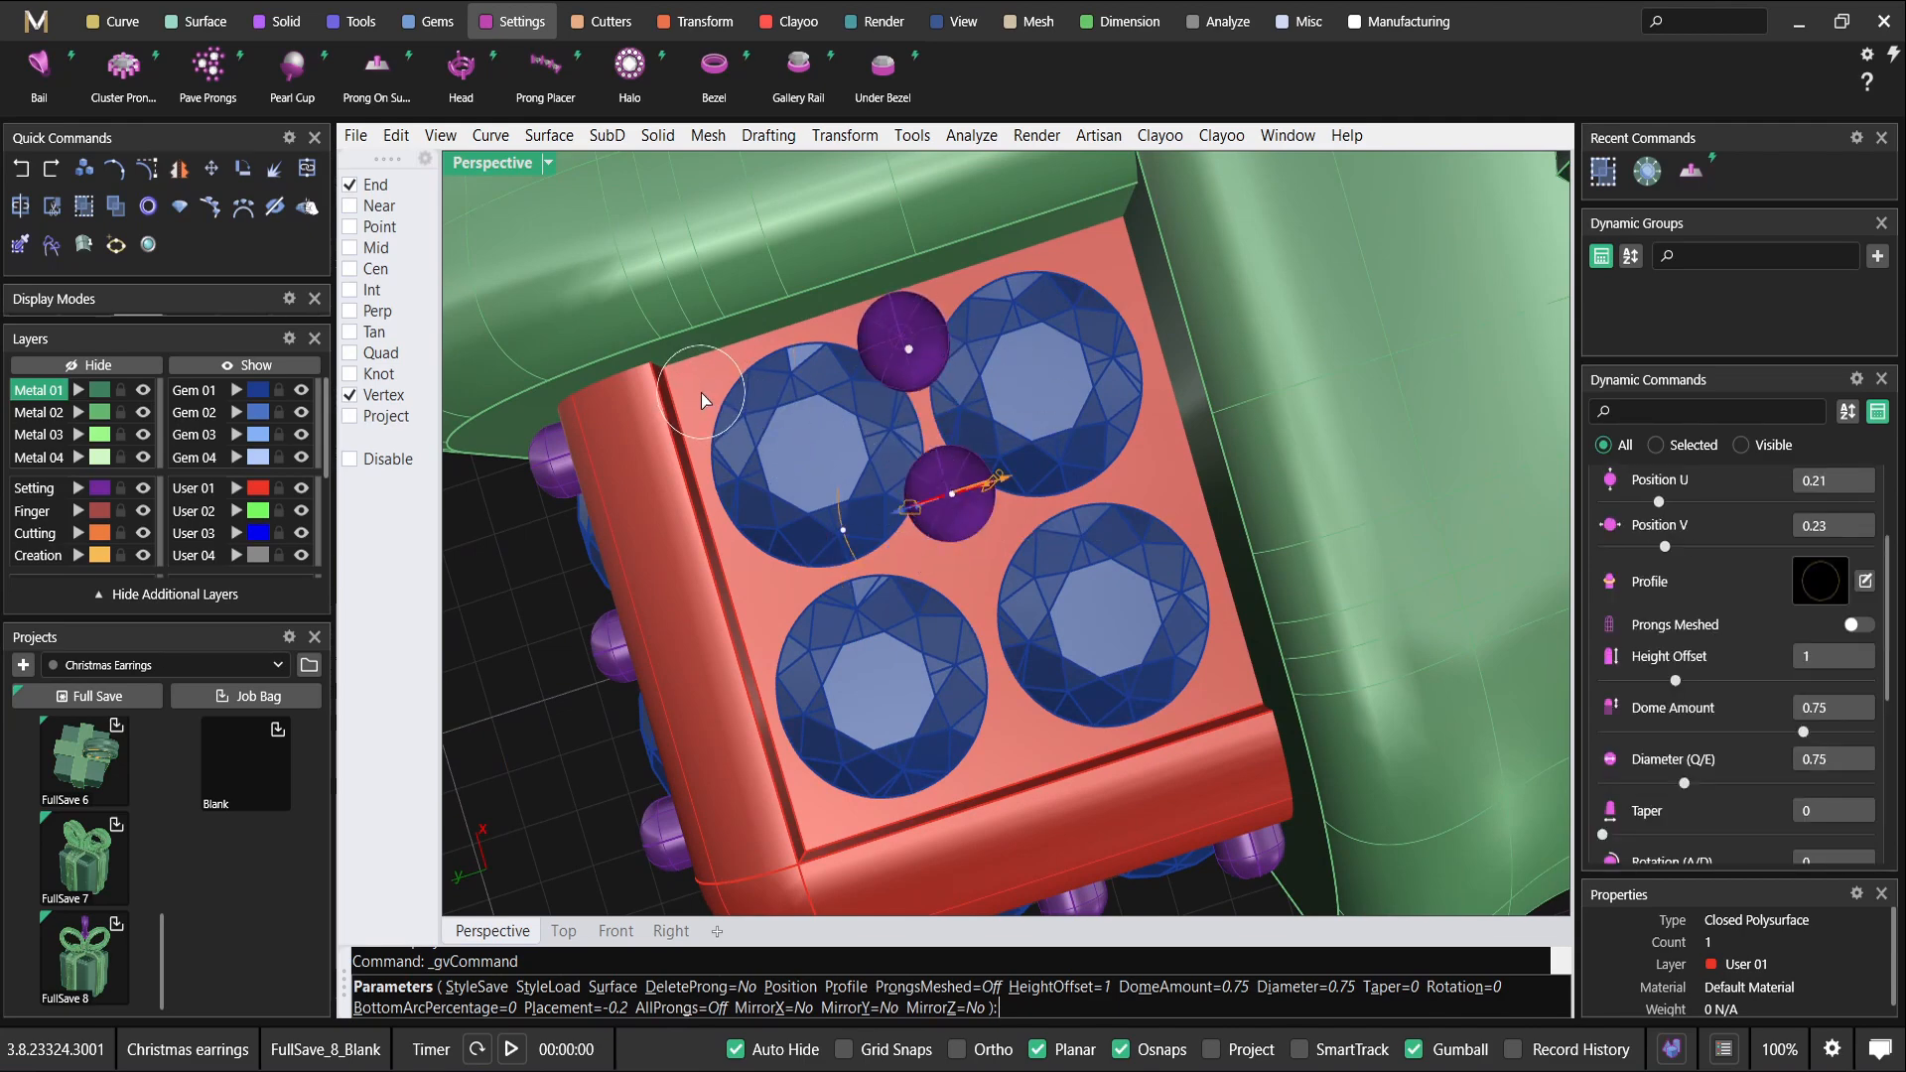
click(776, 592)
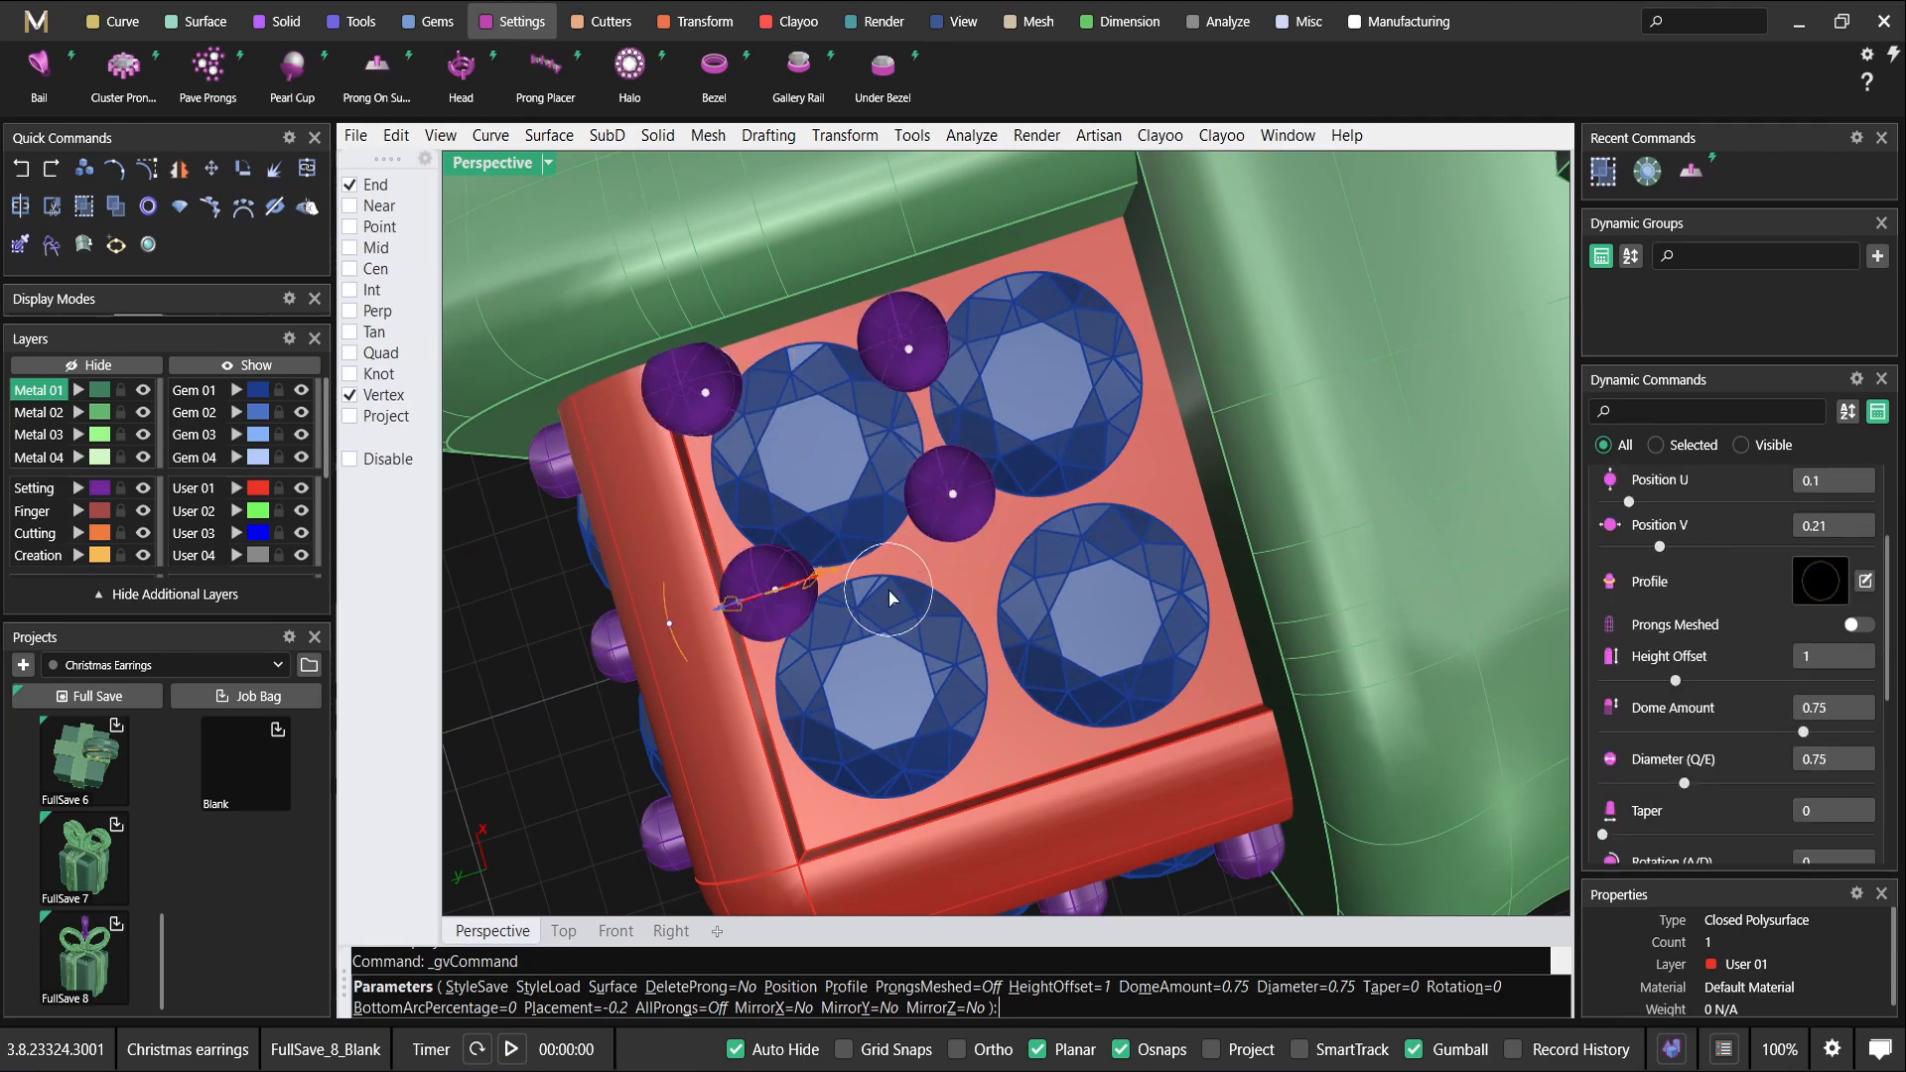
click(1011, 736)
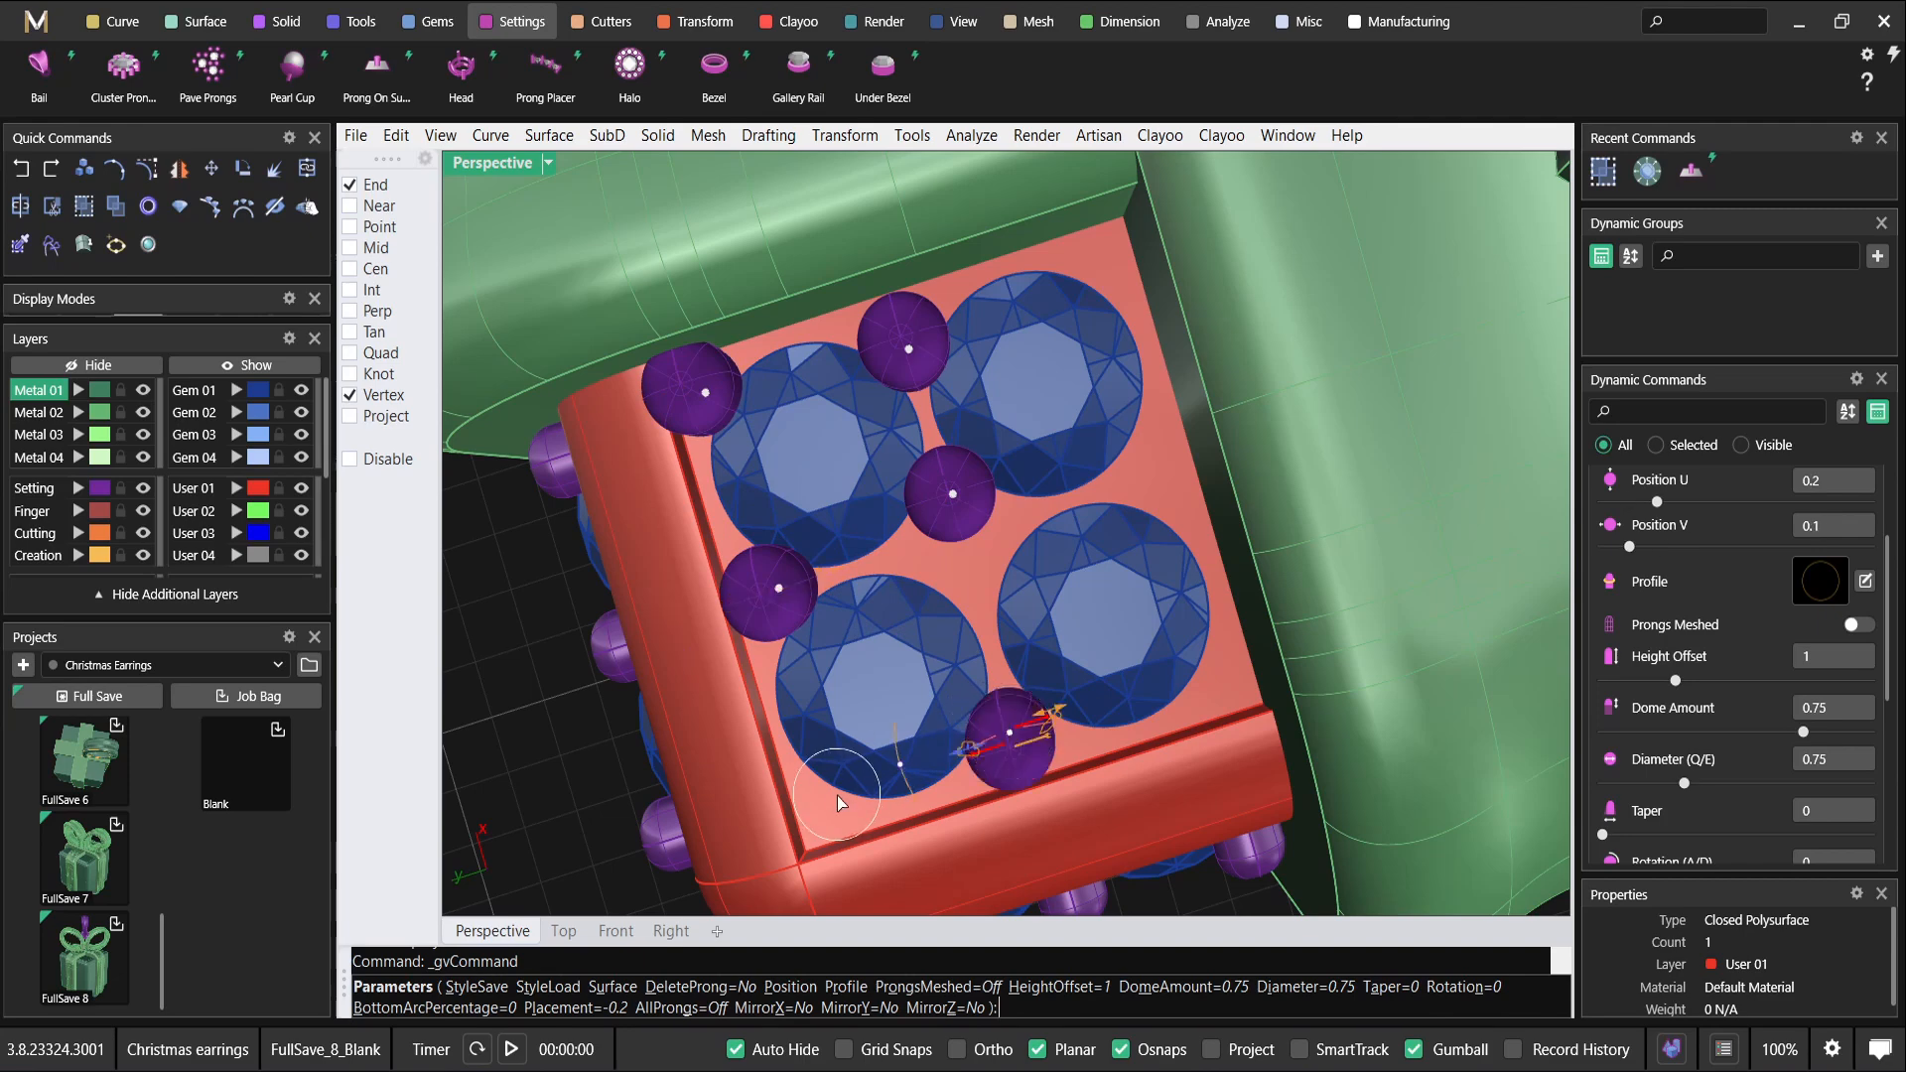
click(973, 581)
click(1147, 475)
click(1100, 258)
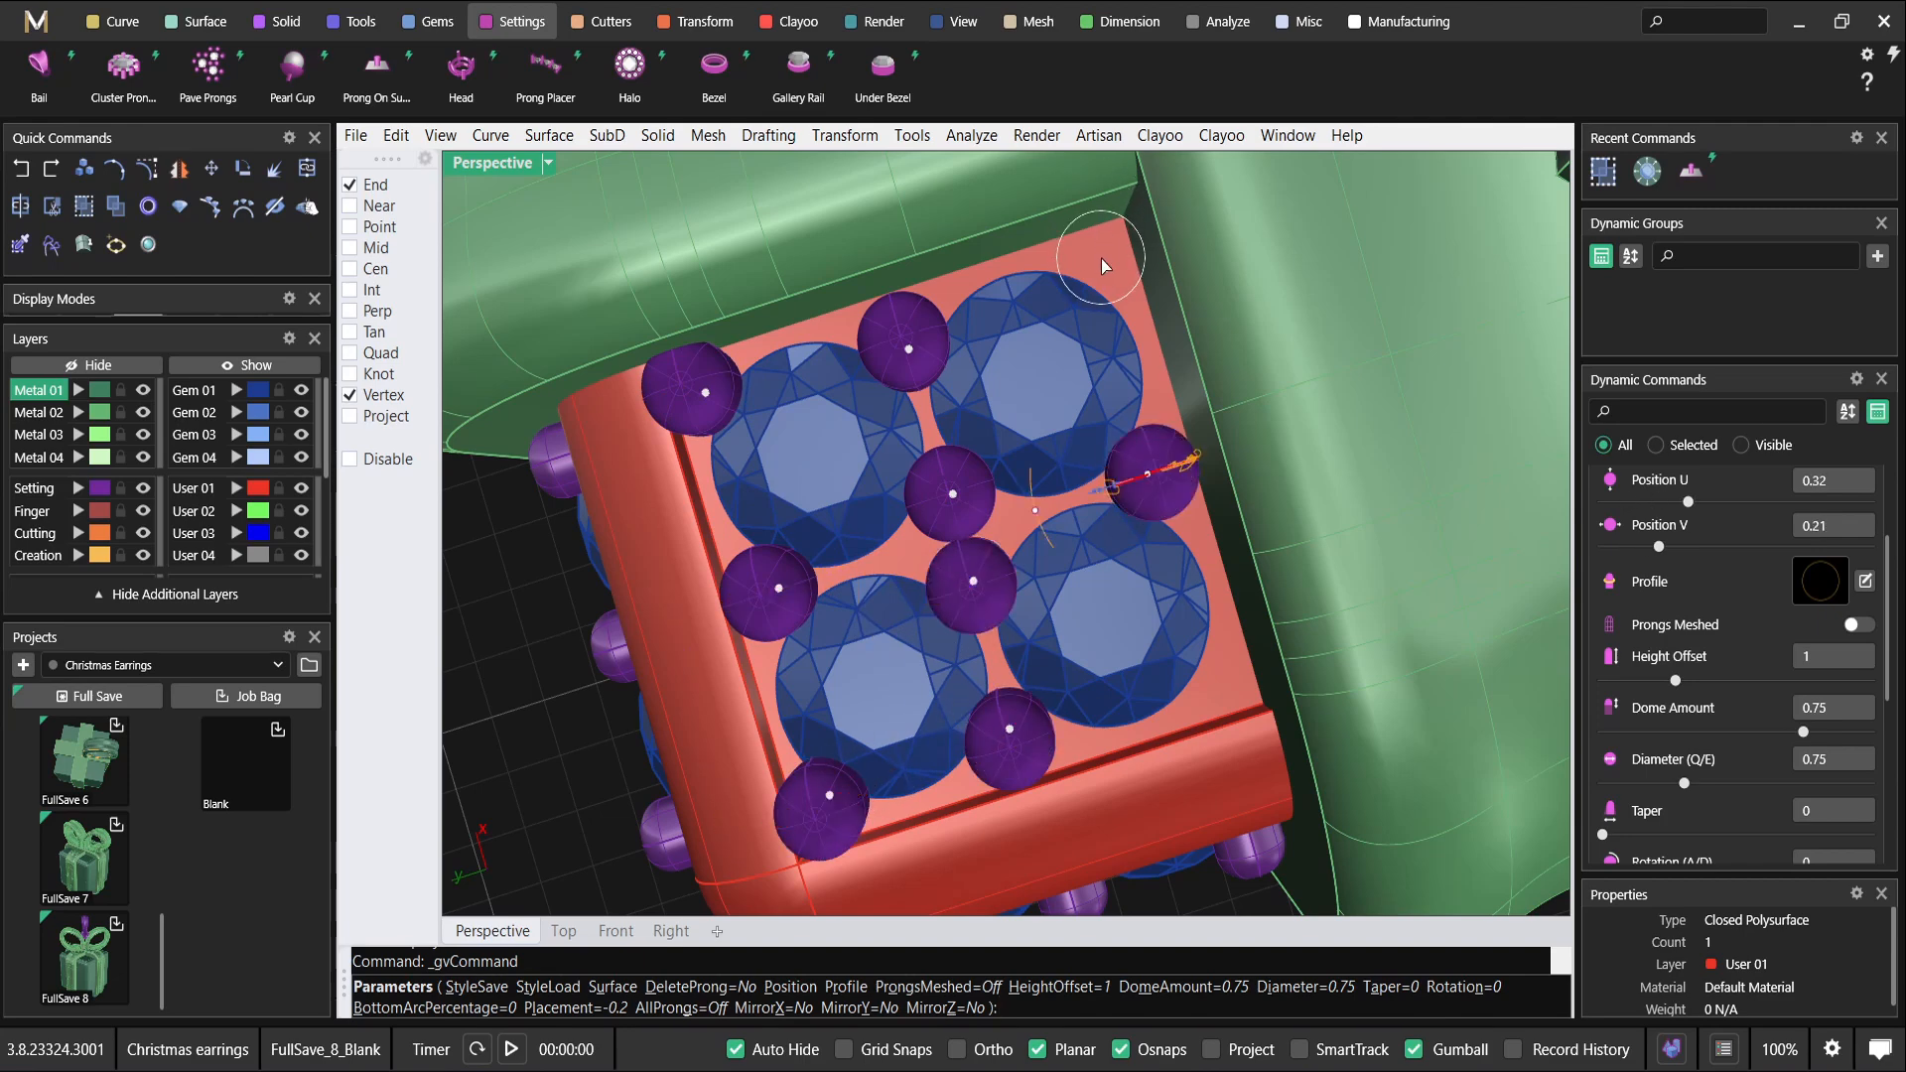
click(1217, 675)
key(Return)
Select the four top gems with their ten prongs and group them.
scroll(1199, 661, down, 10)
right_drag(1200, 661, 1144, 458)
click(1143, 456)
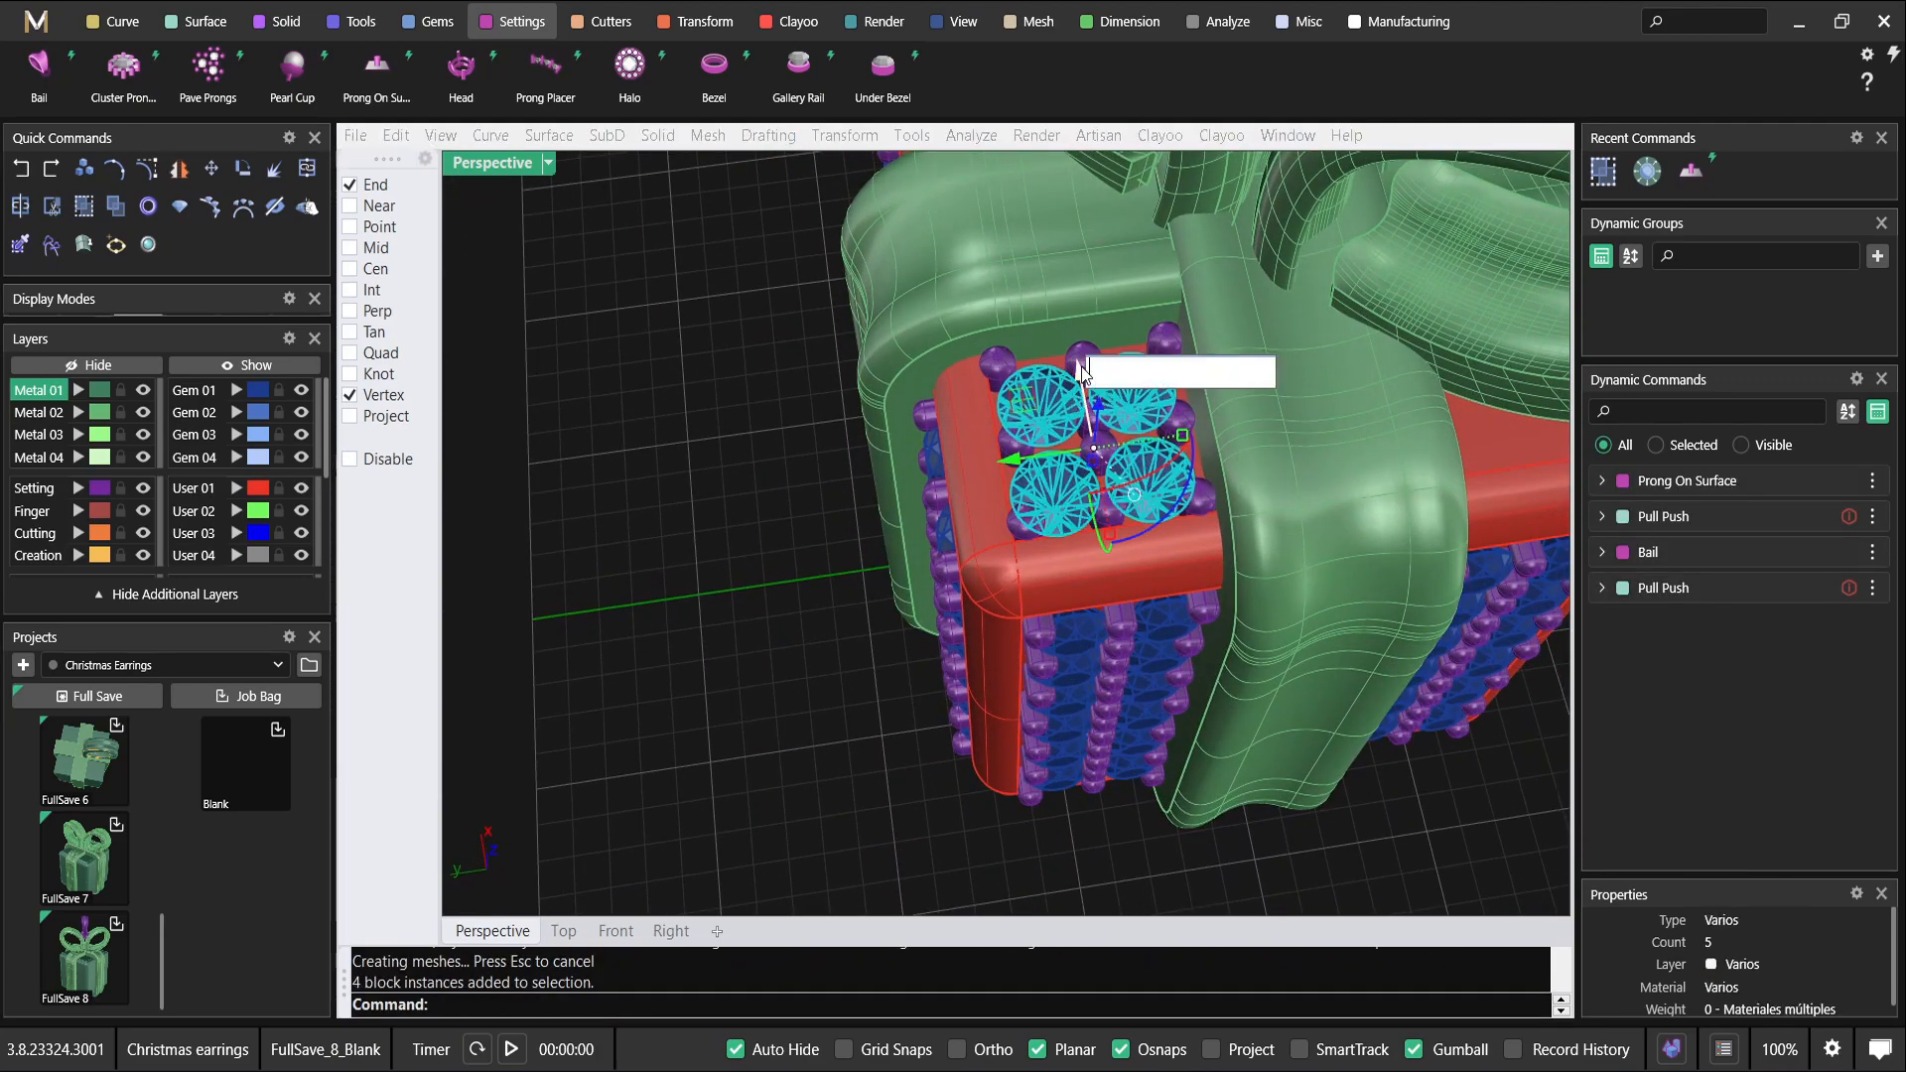
scroll(1012, 367, up, 8)
click(1010, 365)
scroll(1028, 369, down, 3)
shift+click(1077, 382)
scroll(1079, 382, down, 6)
right_drag(1079, 382, 1013, 343)
text(Group)
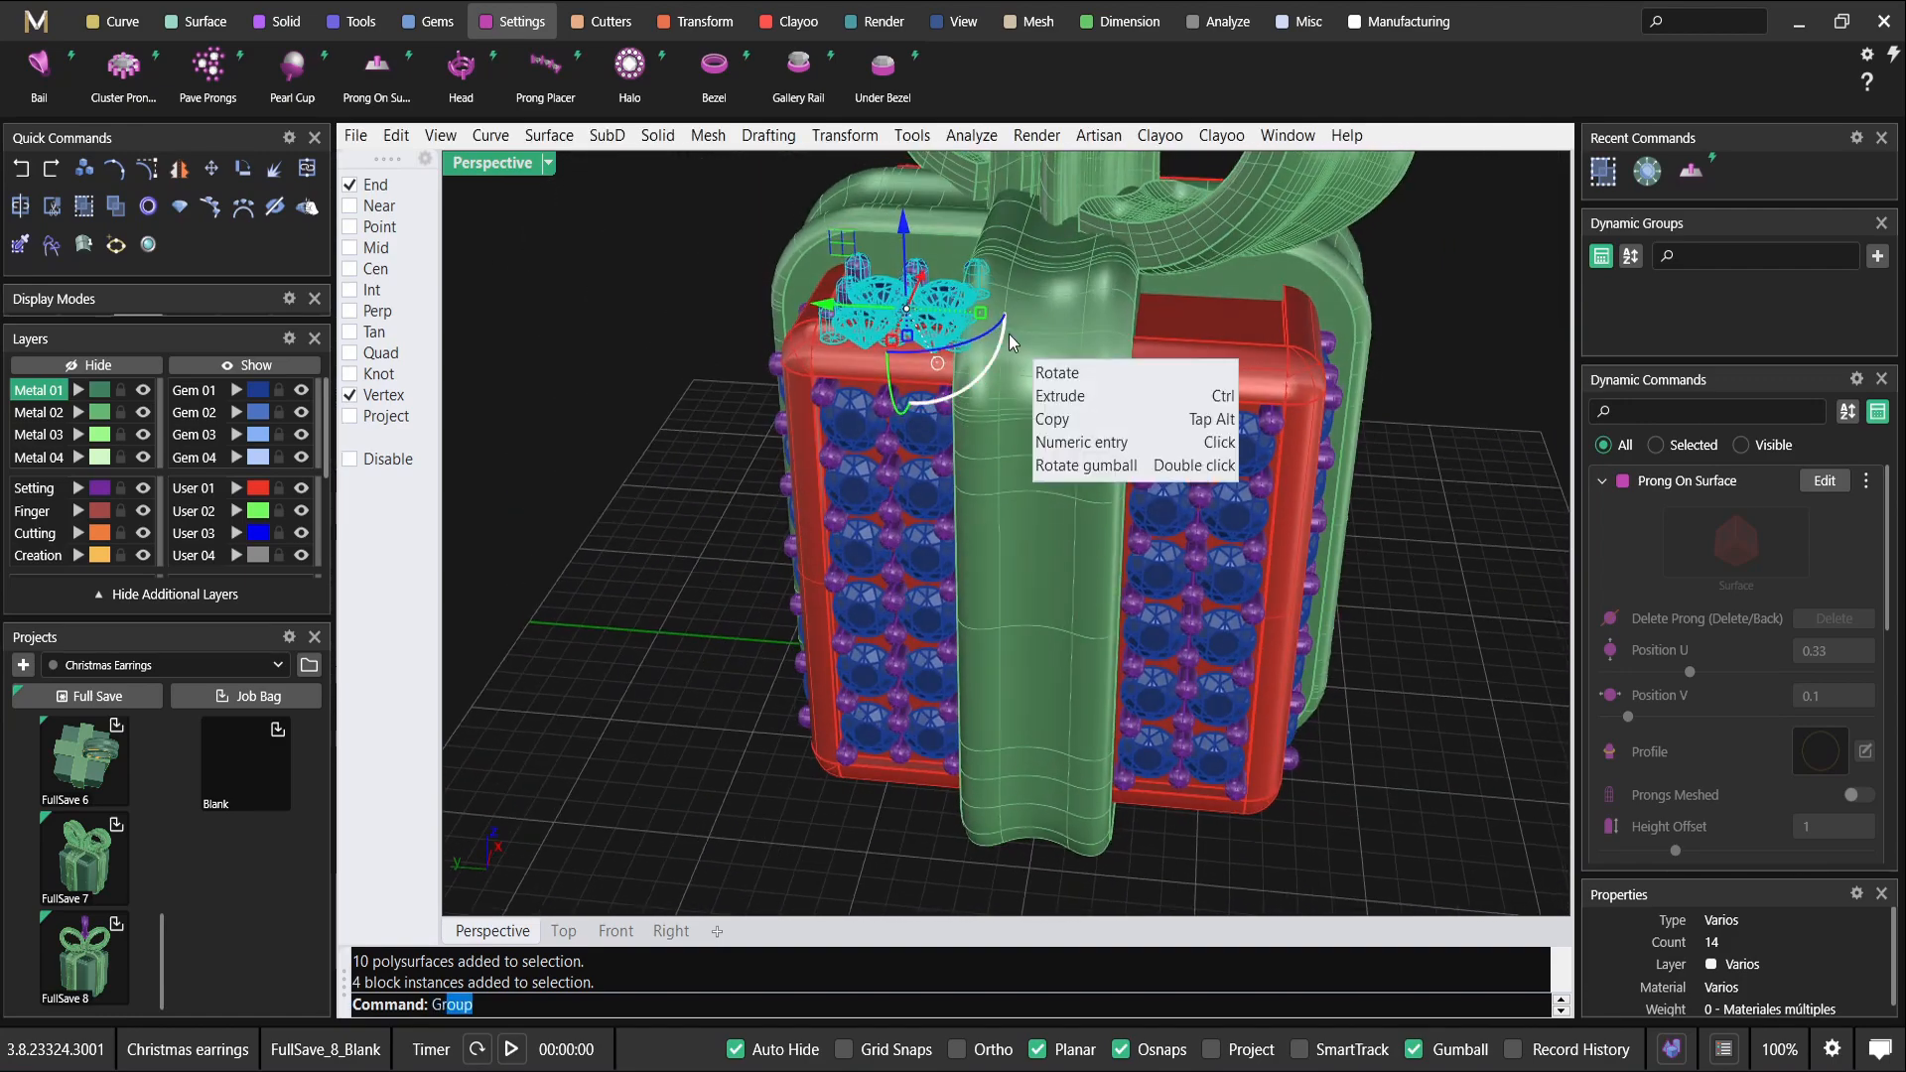
key(Return)
Mirror a copy of the top gem and prong group about the origin (0) onto the neighbouring top corner across the ribbon.
key(Return)
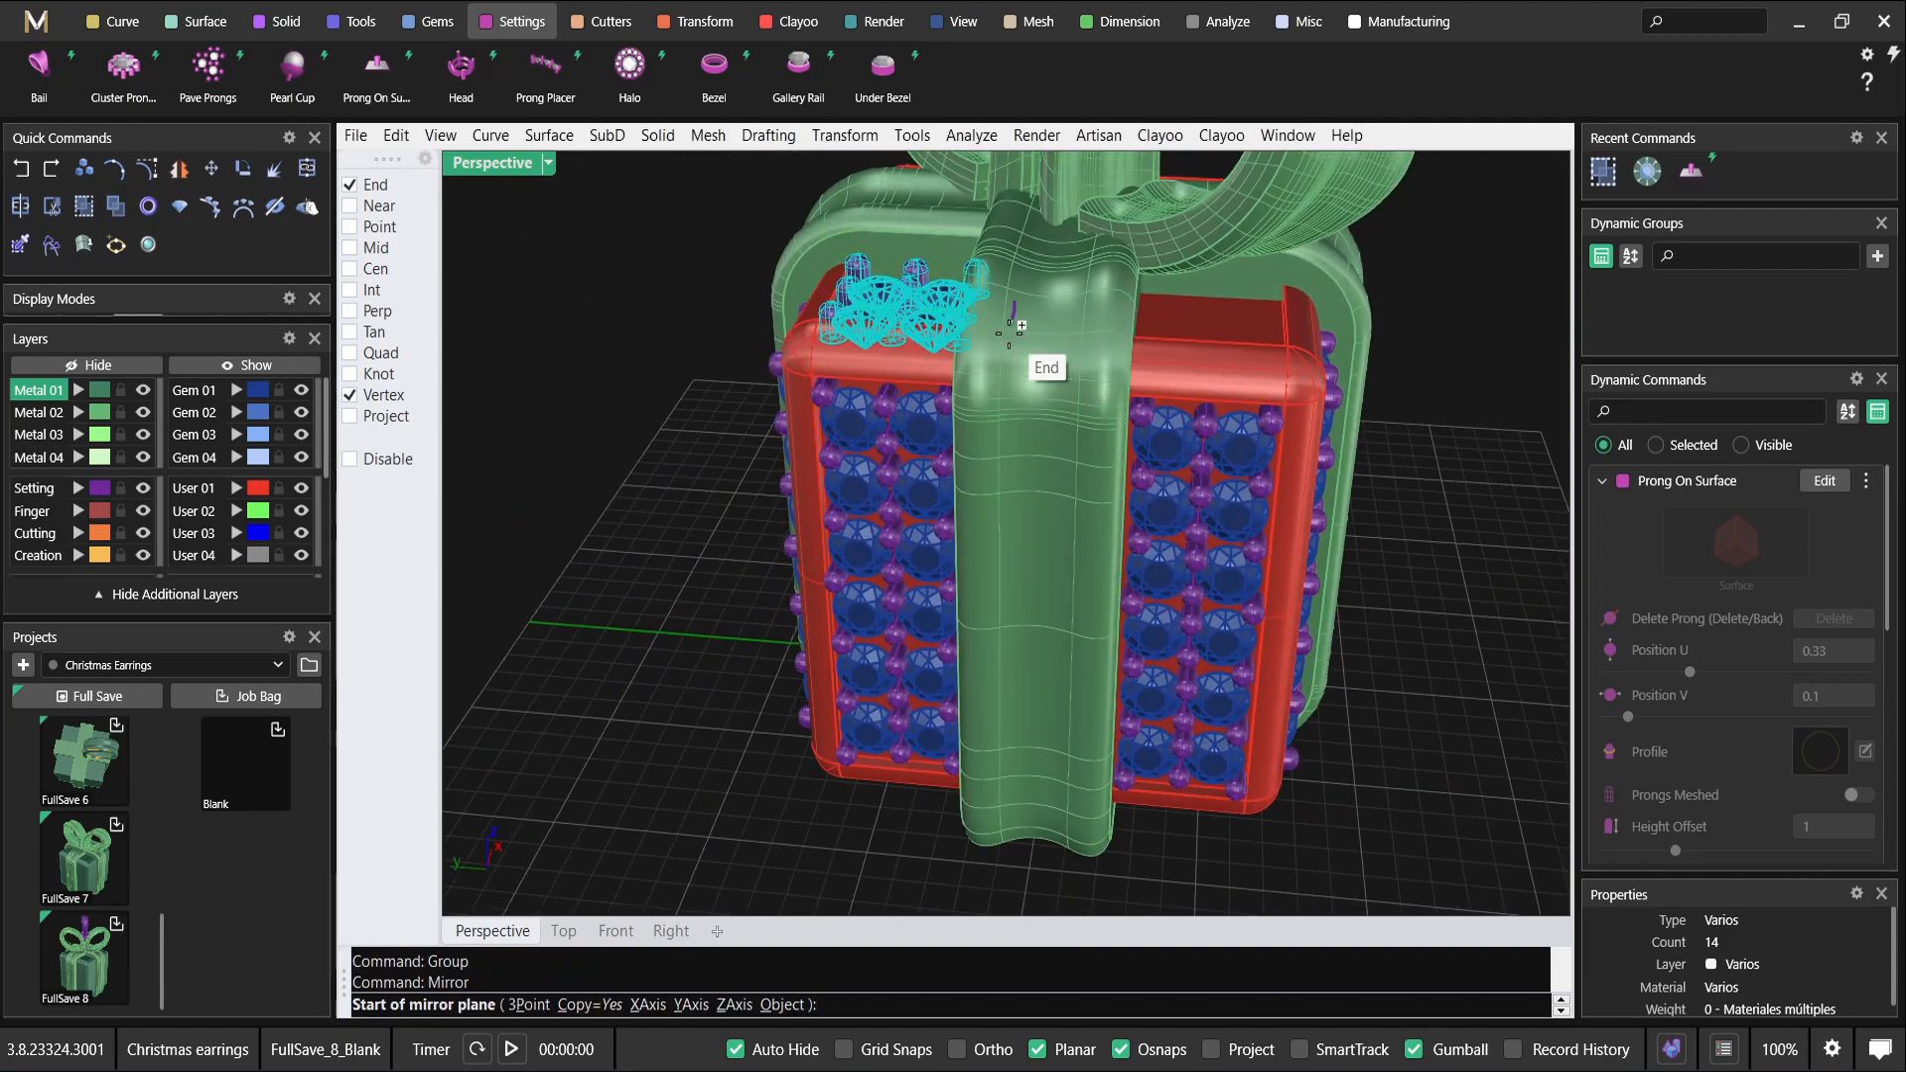
key(Return)
scroll(1013, 333, down, 9)
shift+click(940, 658)
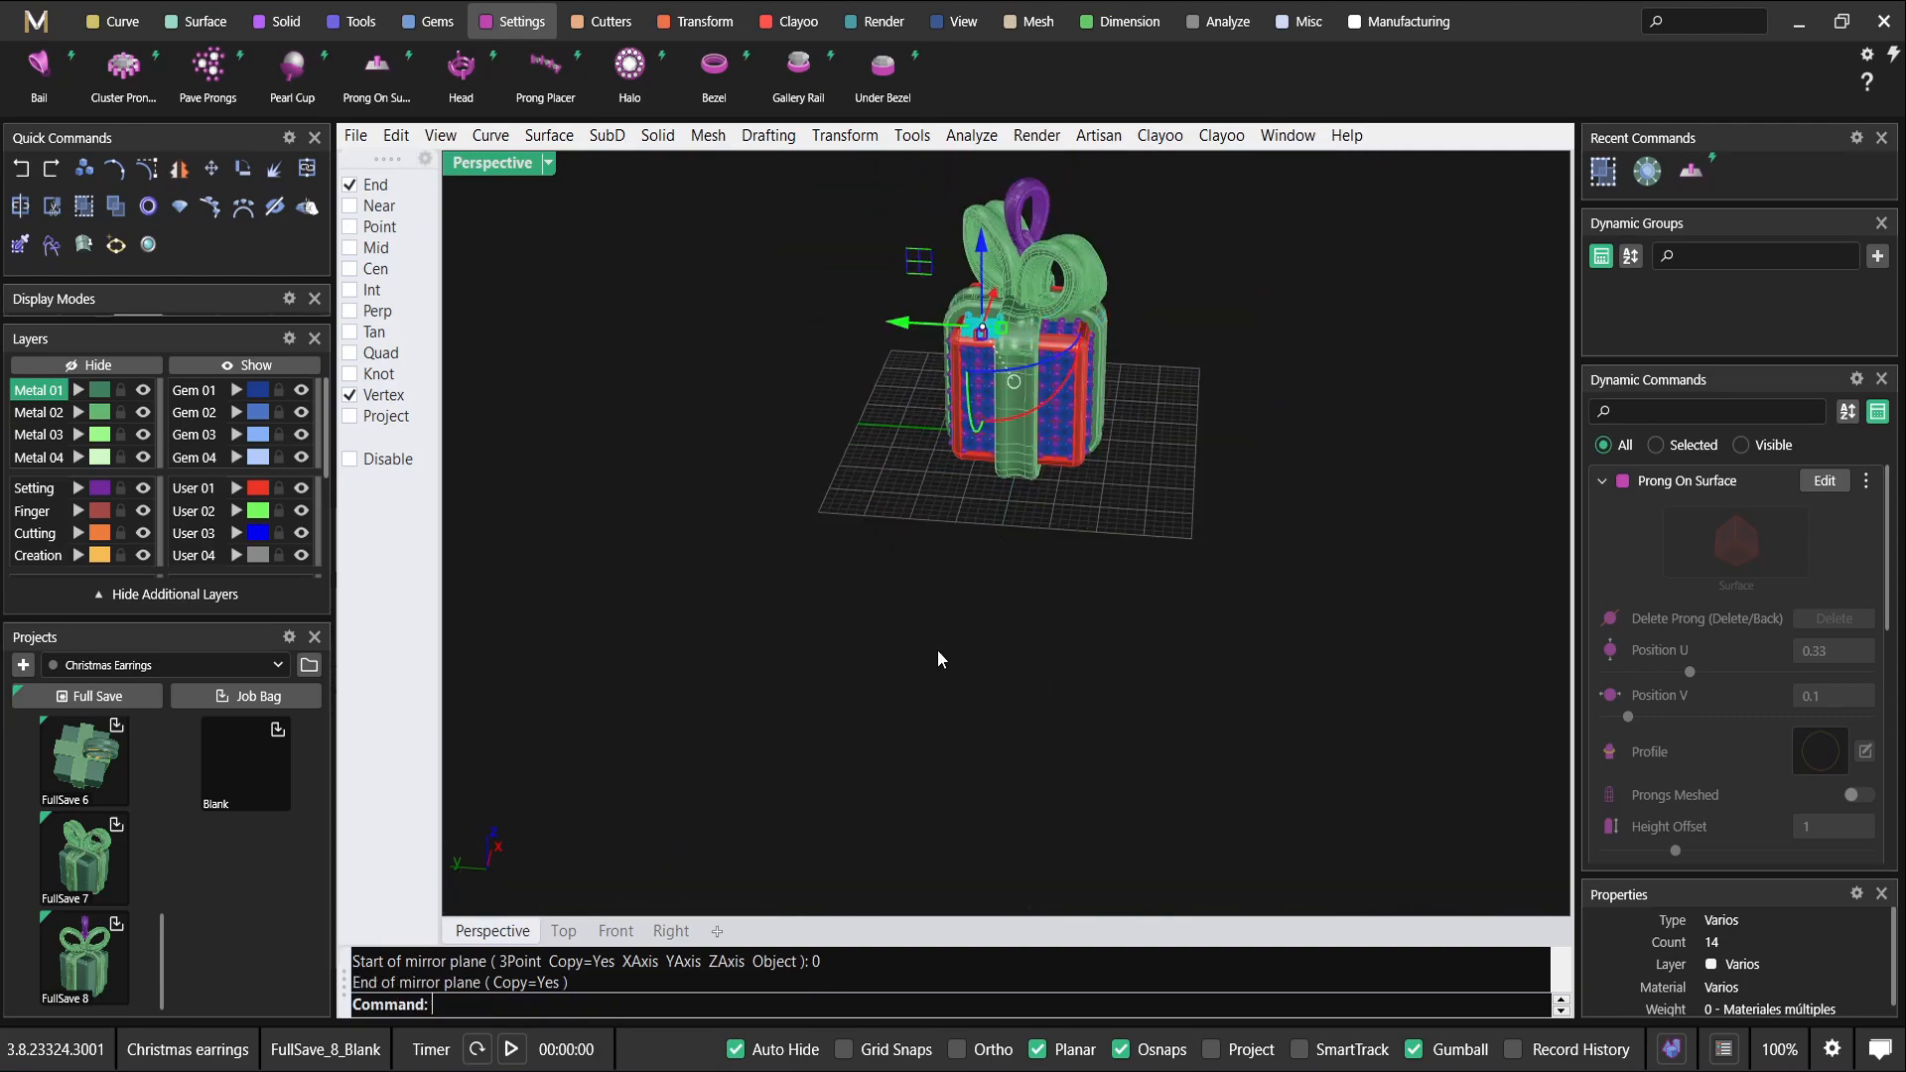
Mirror copies of both top gem and prong groups about the origin (0) onto the remaining top corners across the other ribbon.
scroll(1027, 333, up, 8)
shift+right_drag(1027, 333, 878, 615)
shift+click(1061, 508)
key(Return)
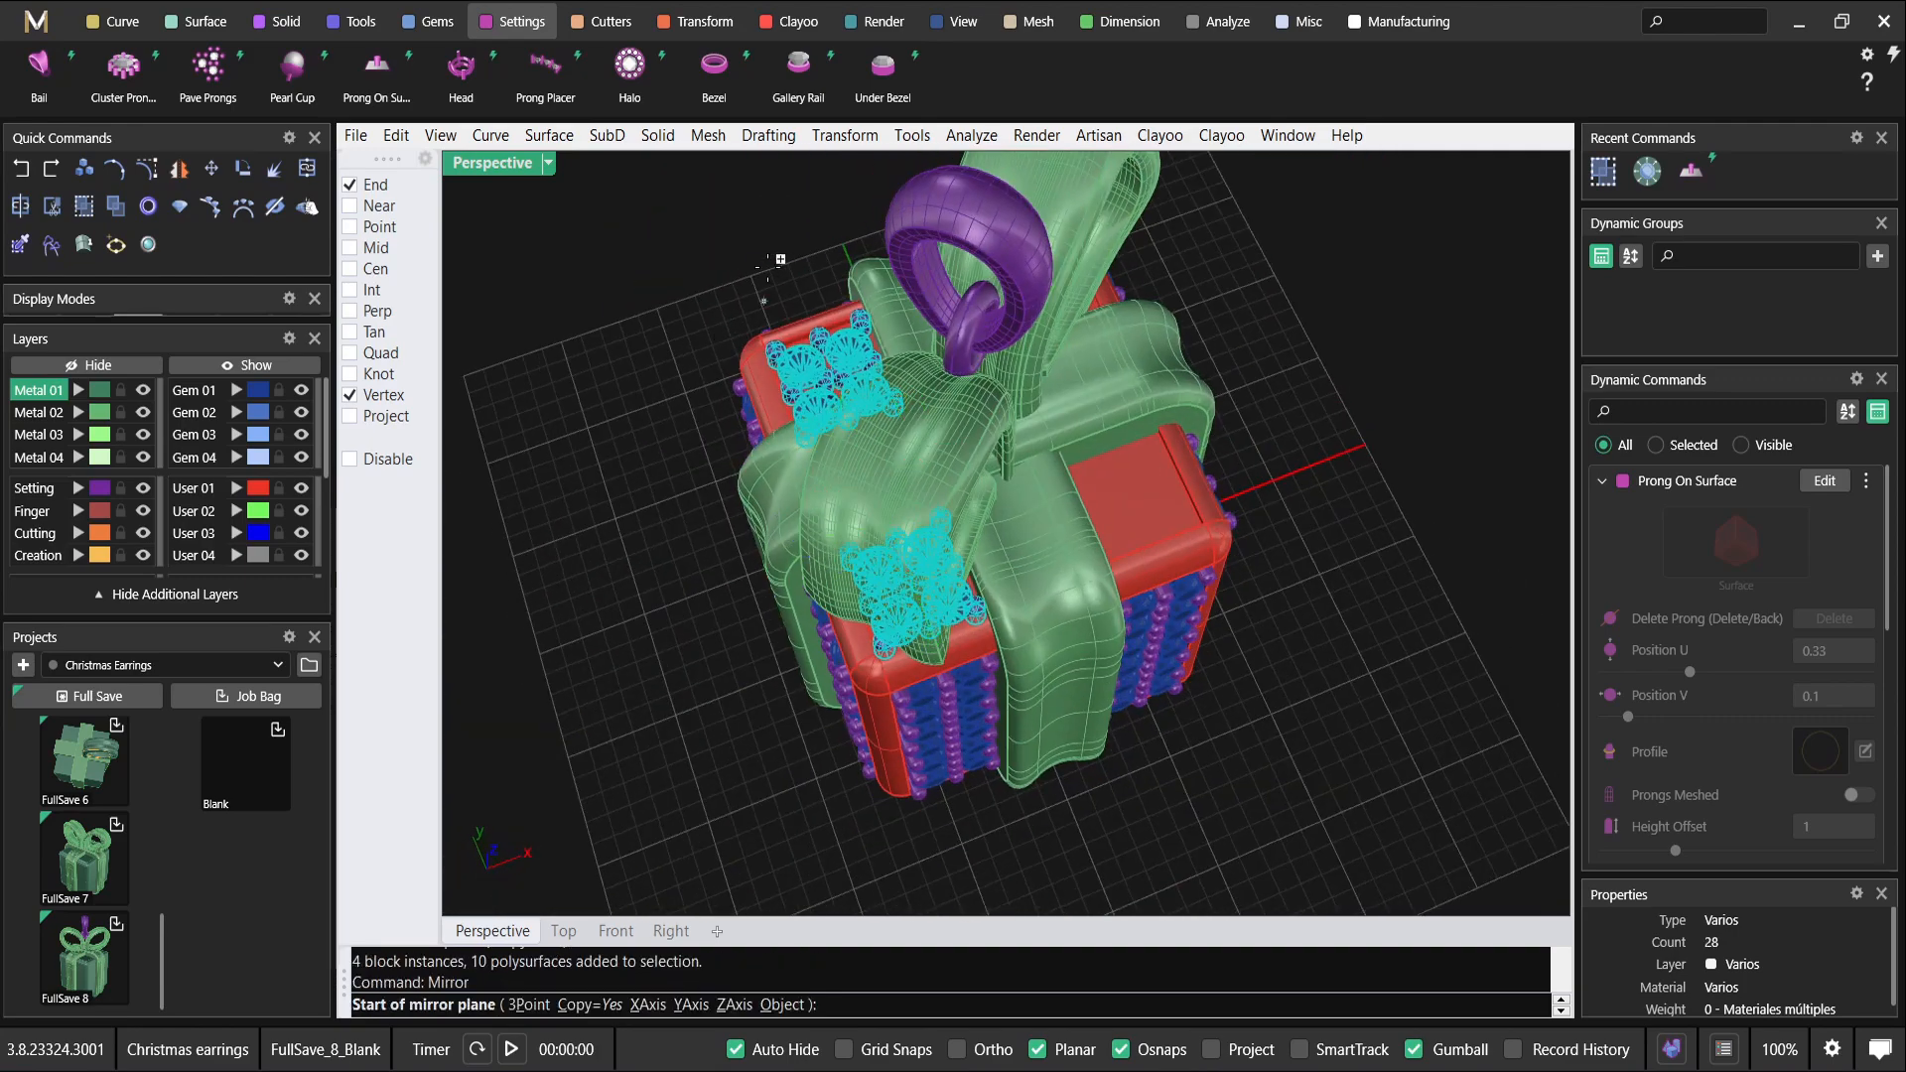
right_drag(774, 289, 808, 374)
key(Return)
shift+click(714, 259)
click(715, 259)
right_drag(852, 675, 1161, 576)
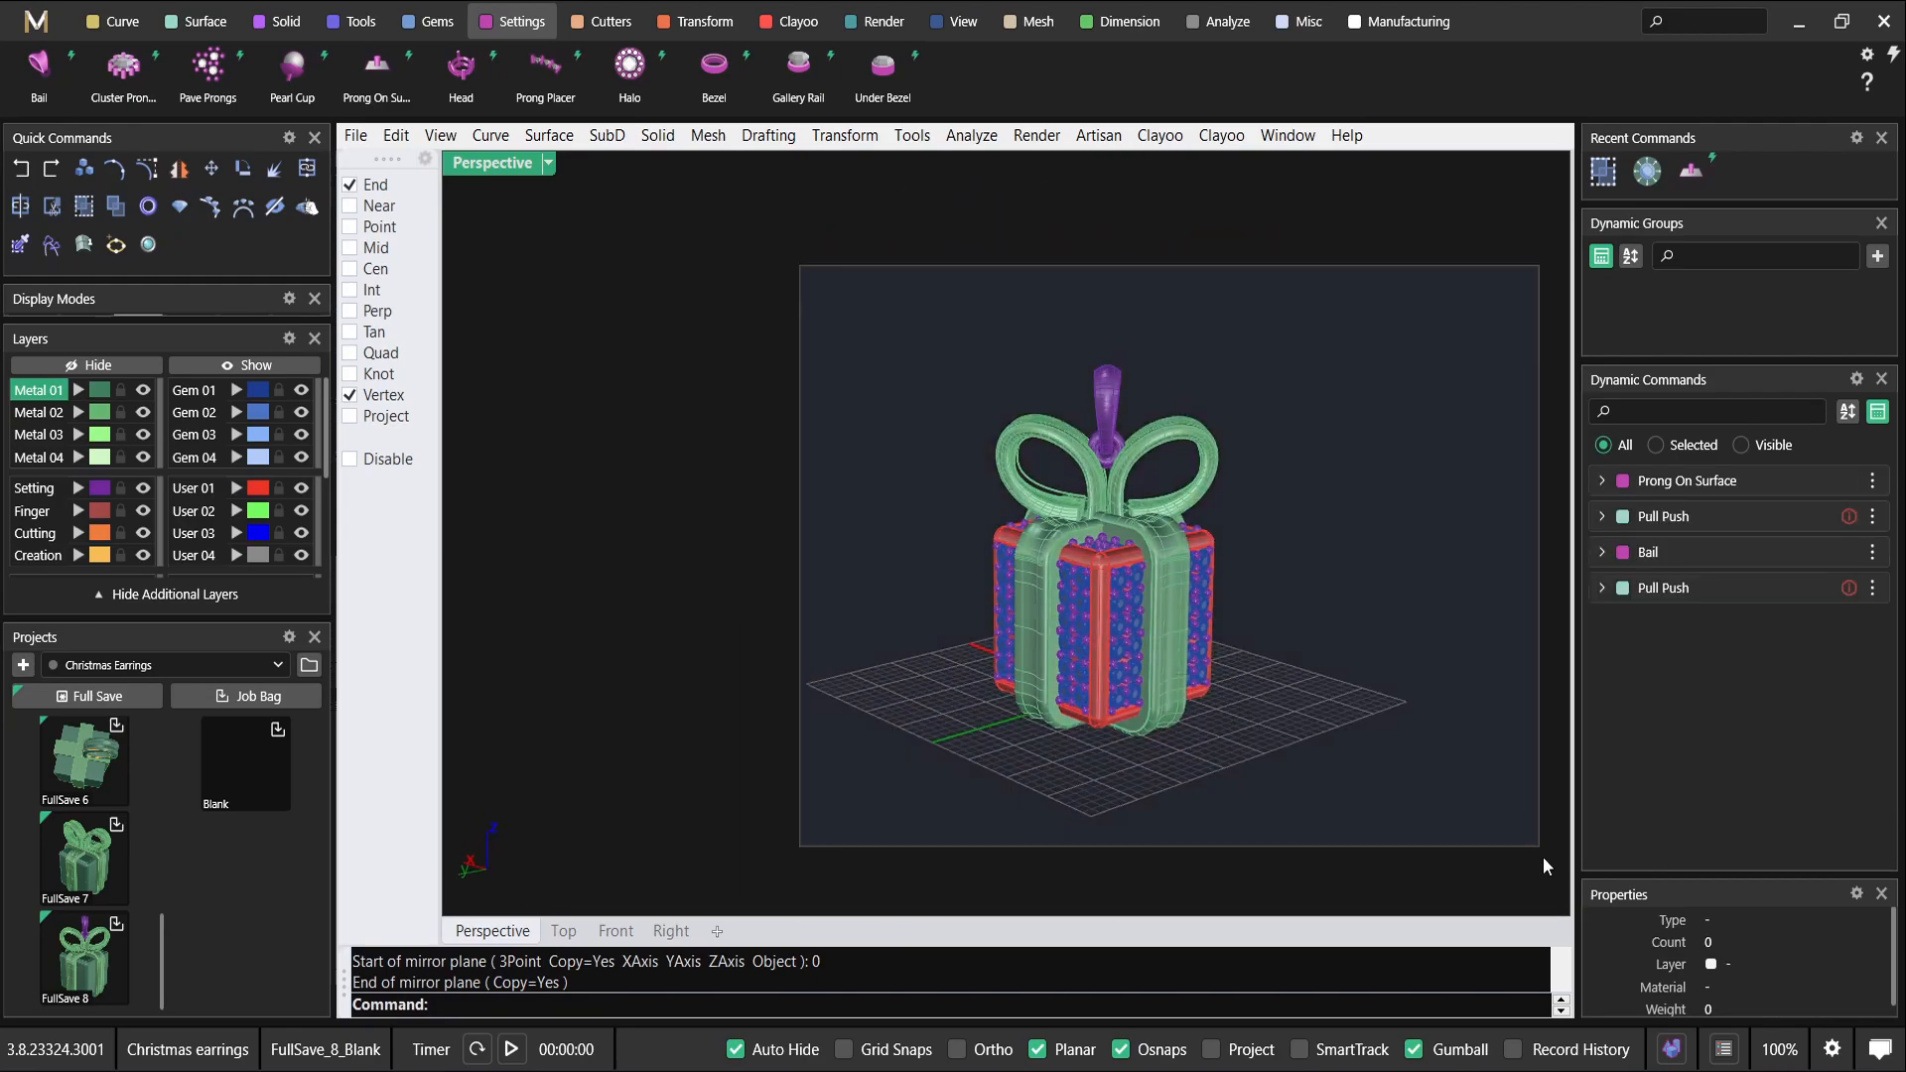
Select the box frame objects on layer User 01 and move them to the Setting layer.
key(ctrl+a)
key(Escape)
scroll(1007, 459, up, 5)
right_drag(1007, 458, 1001, 556)
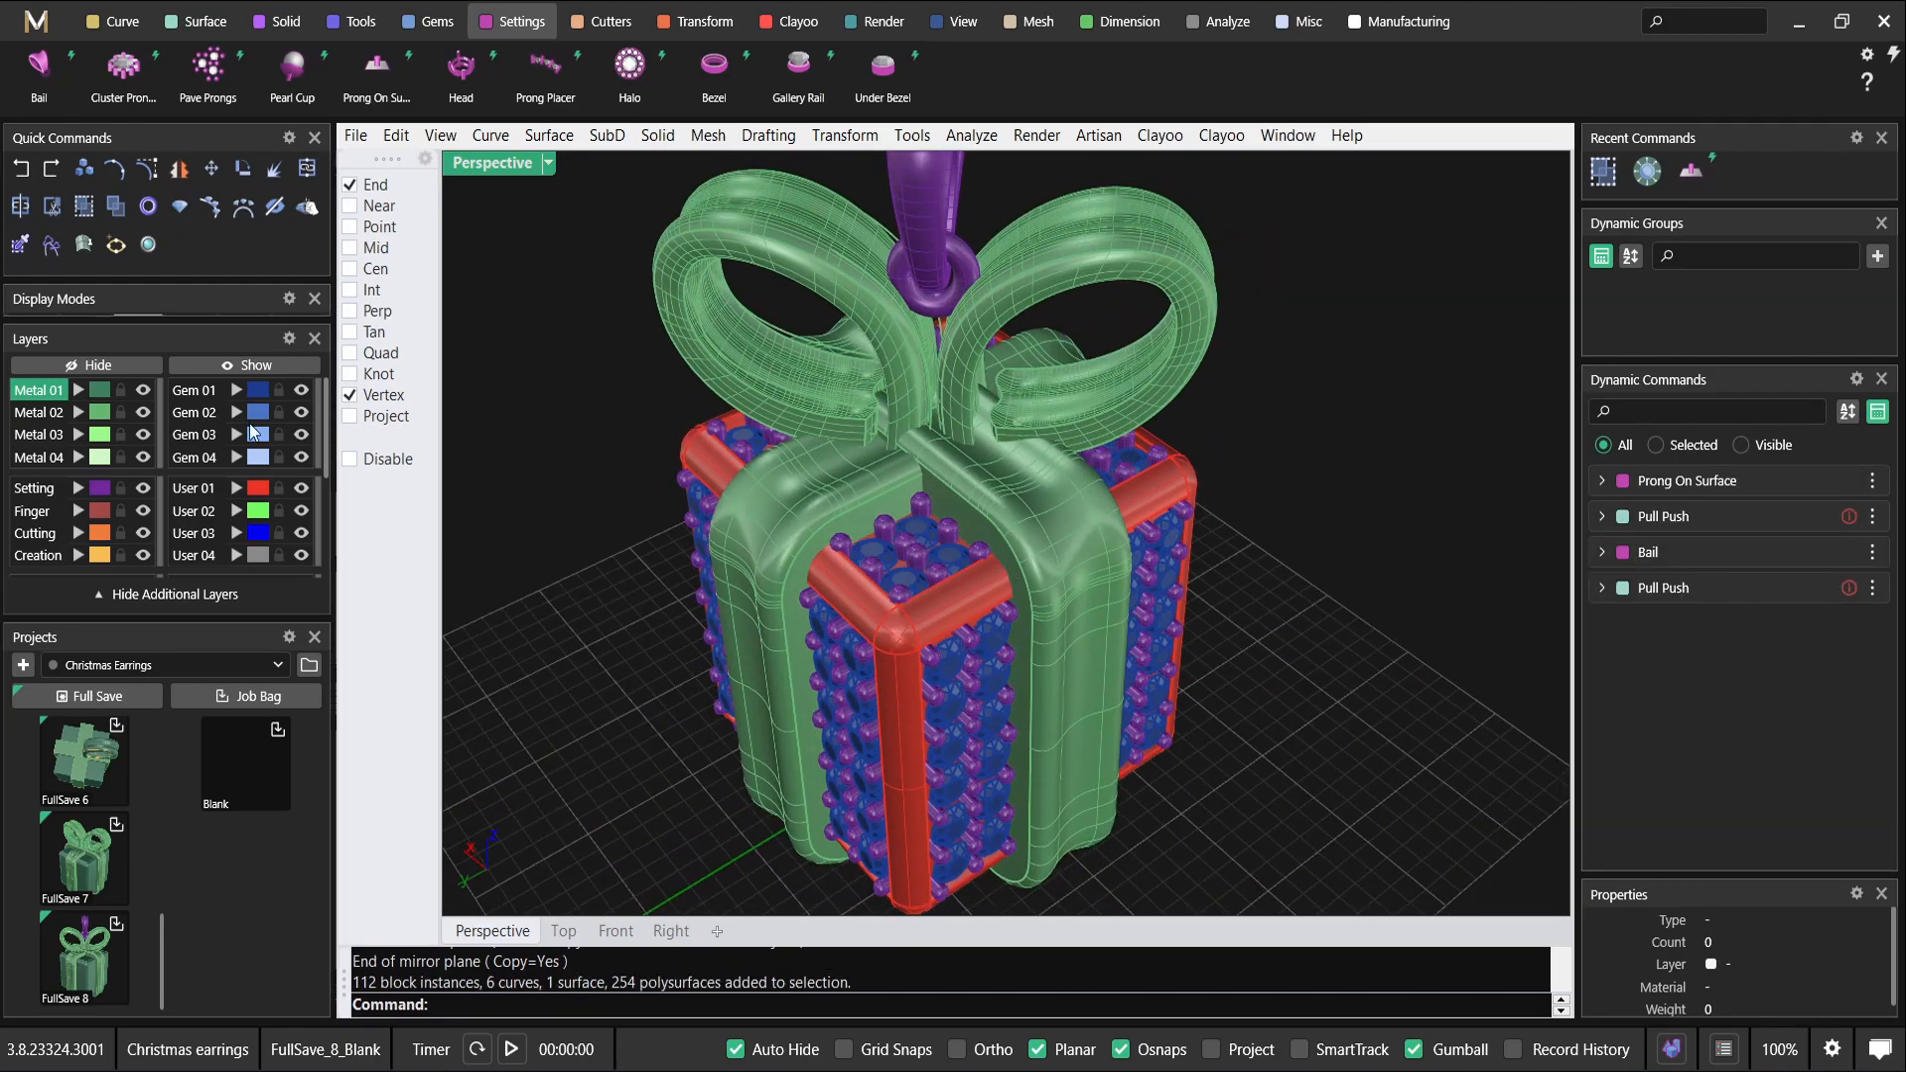
click(199, 488)
click(77, 489)
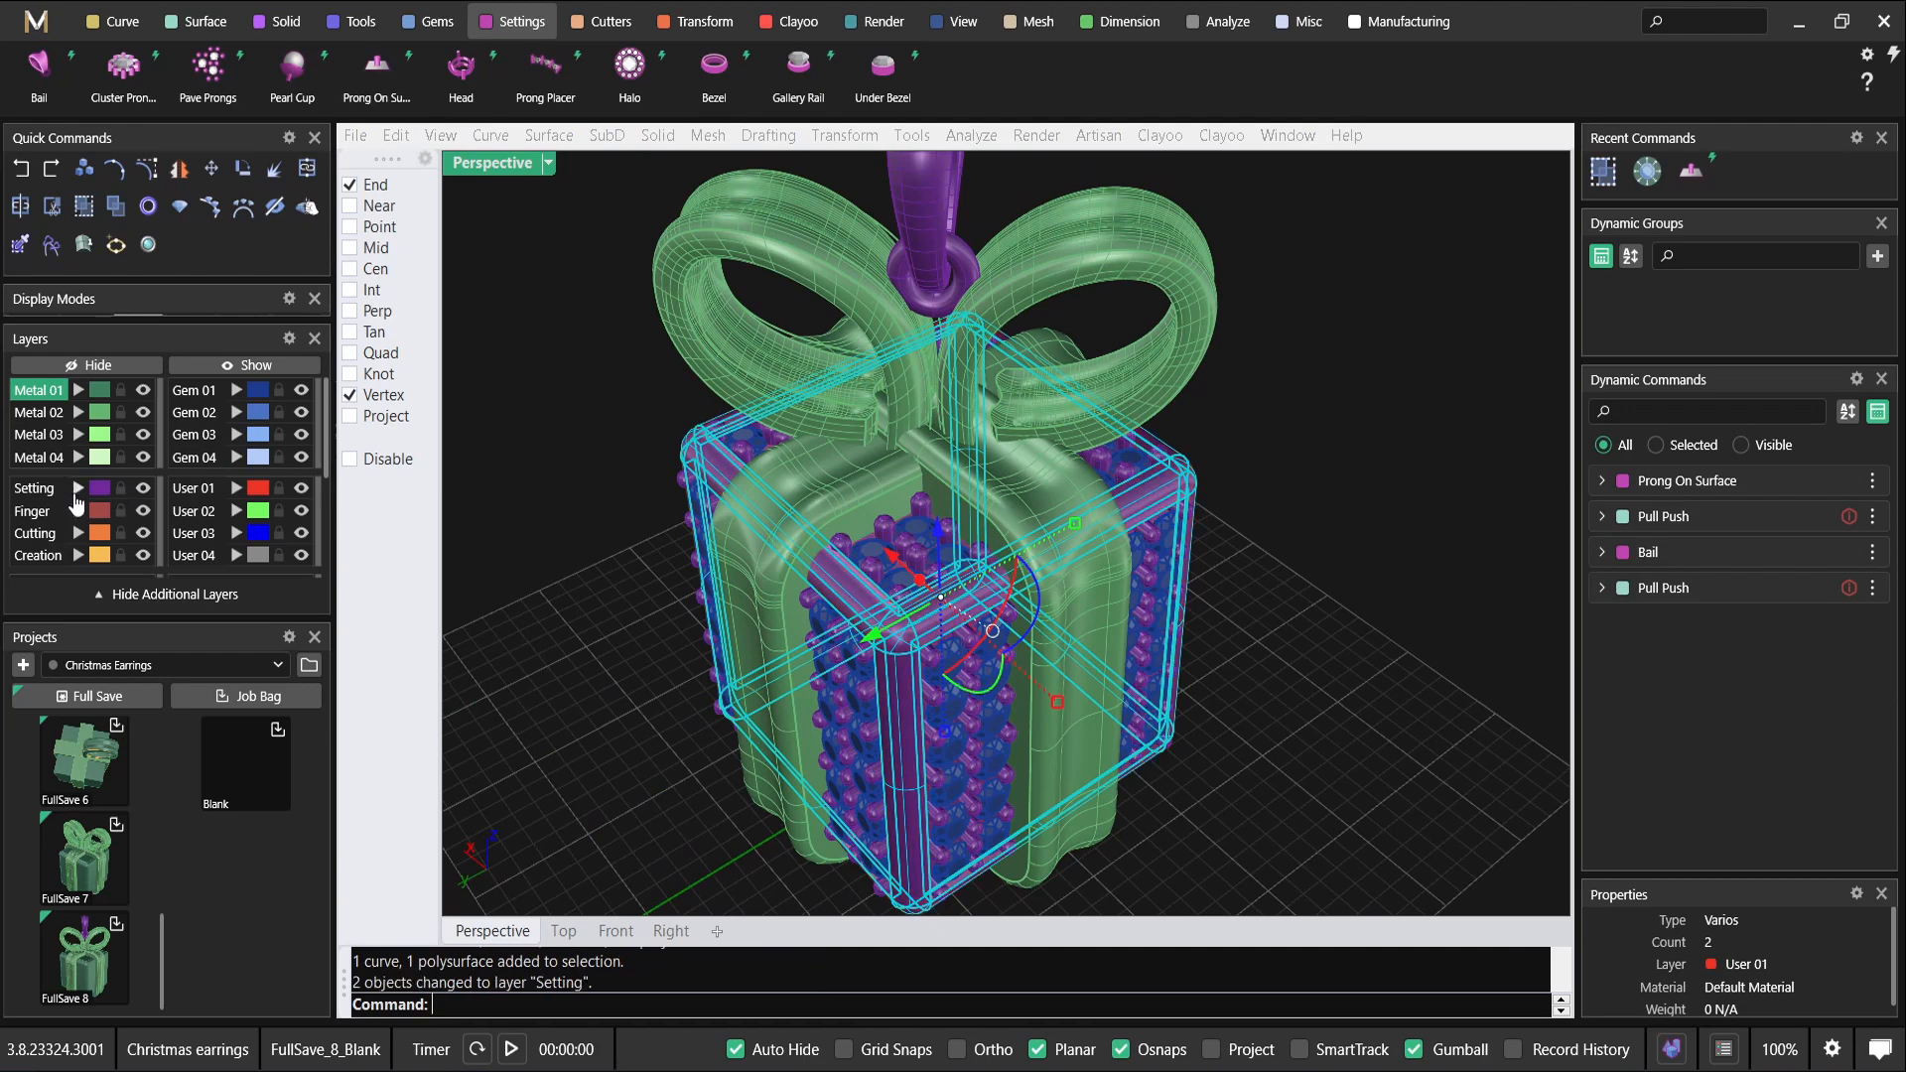
Select everything on the Setting layer, including prongs, box frame and bail, and move it to layer Metal 02.
click(55, 488)
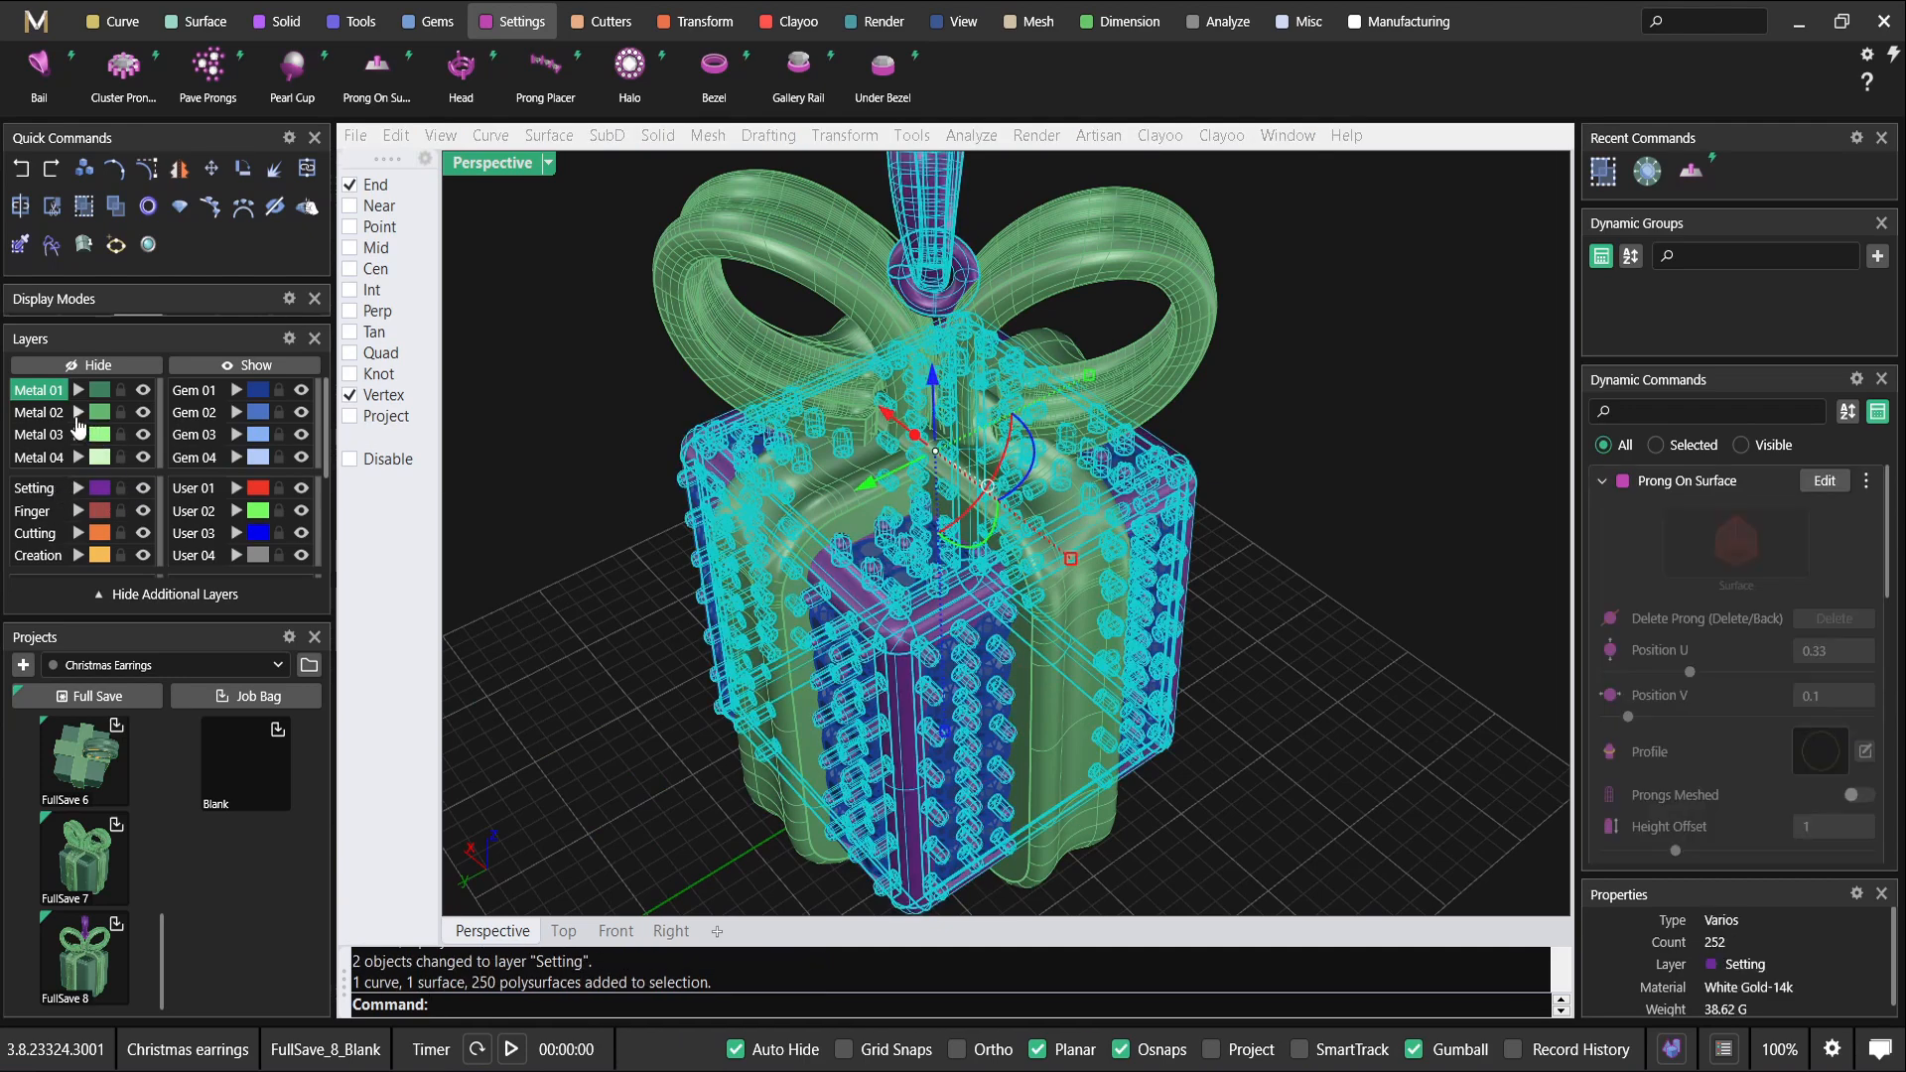
click(78, 416)
click(586, 453)
Select the two ribbon bands and both bow loops and move them to layer Metal 03.
scroll(593, 452, down, 2)
shift+right_drag(593, 453, 739, 455)
click(938, 435)
shift+click(909, 464)
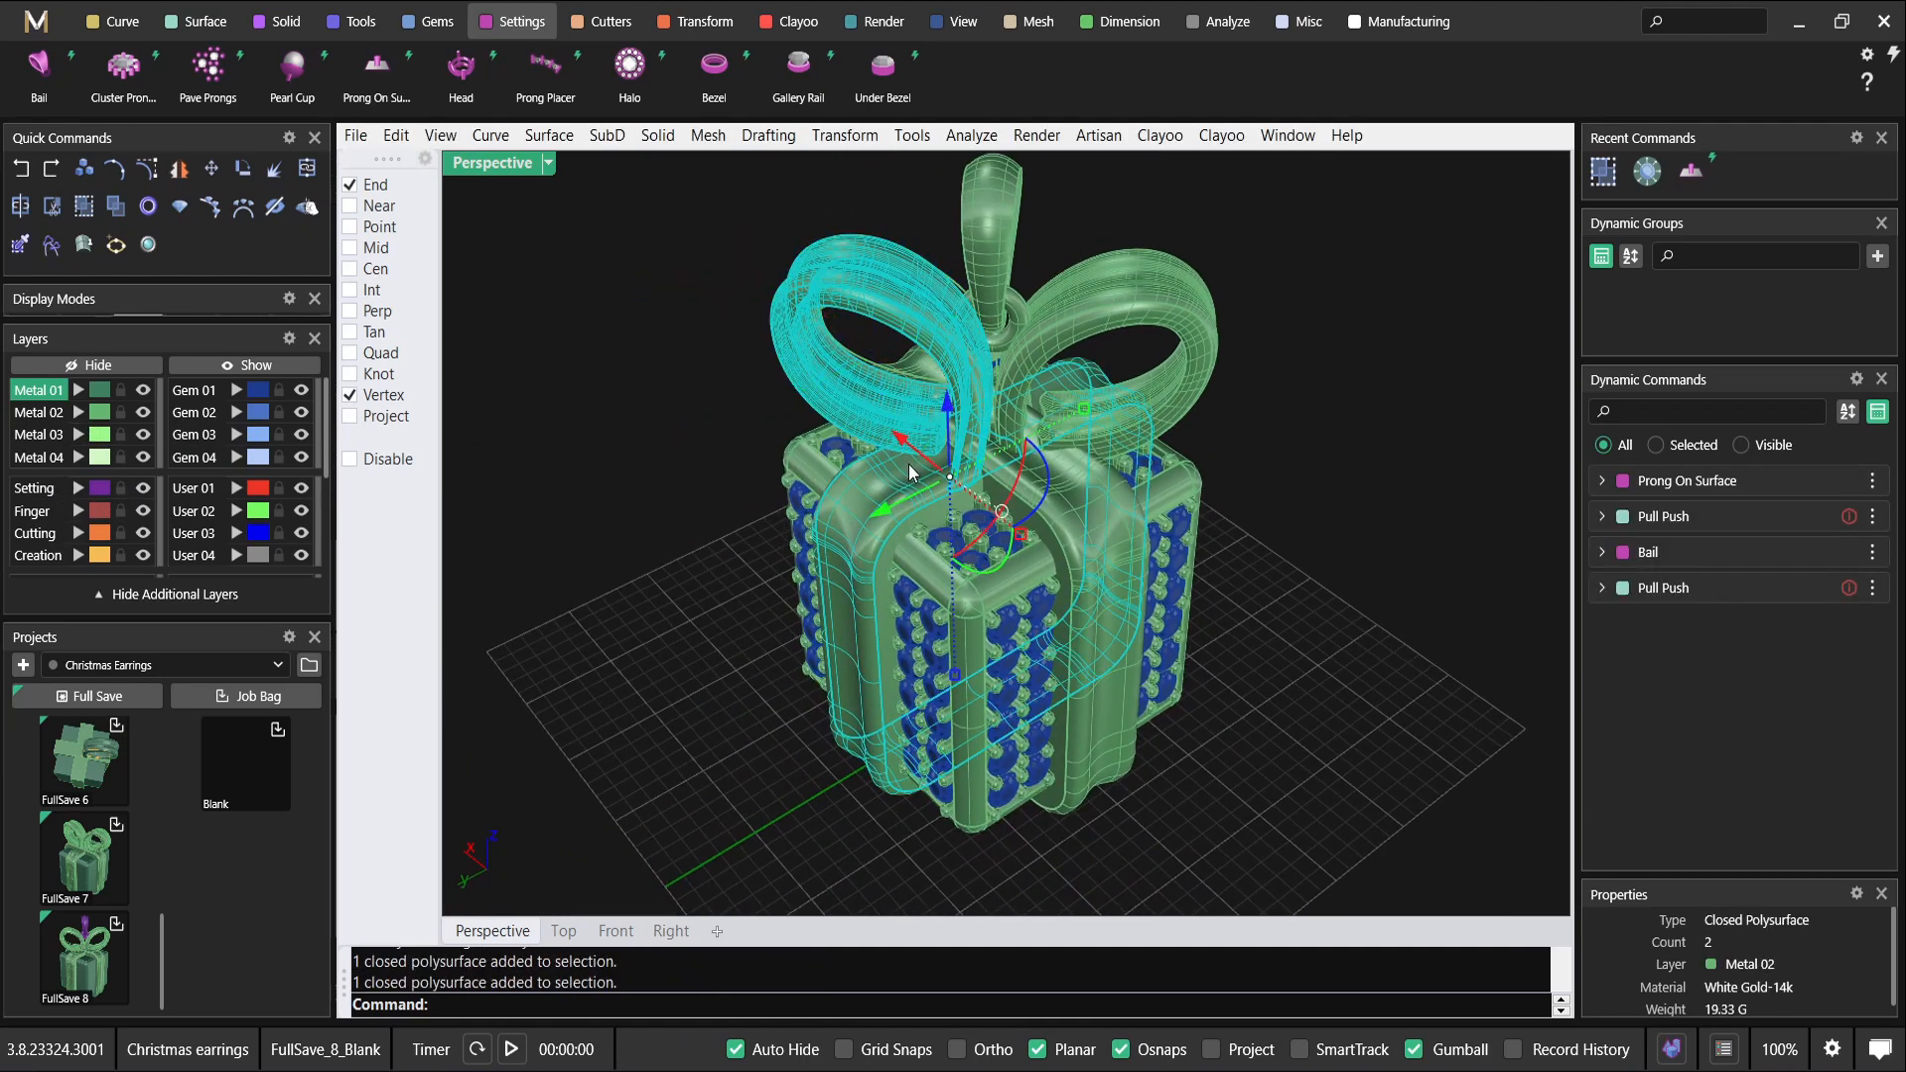
shift+click(1046, 485)
shift+click(1056, 335)
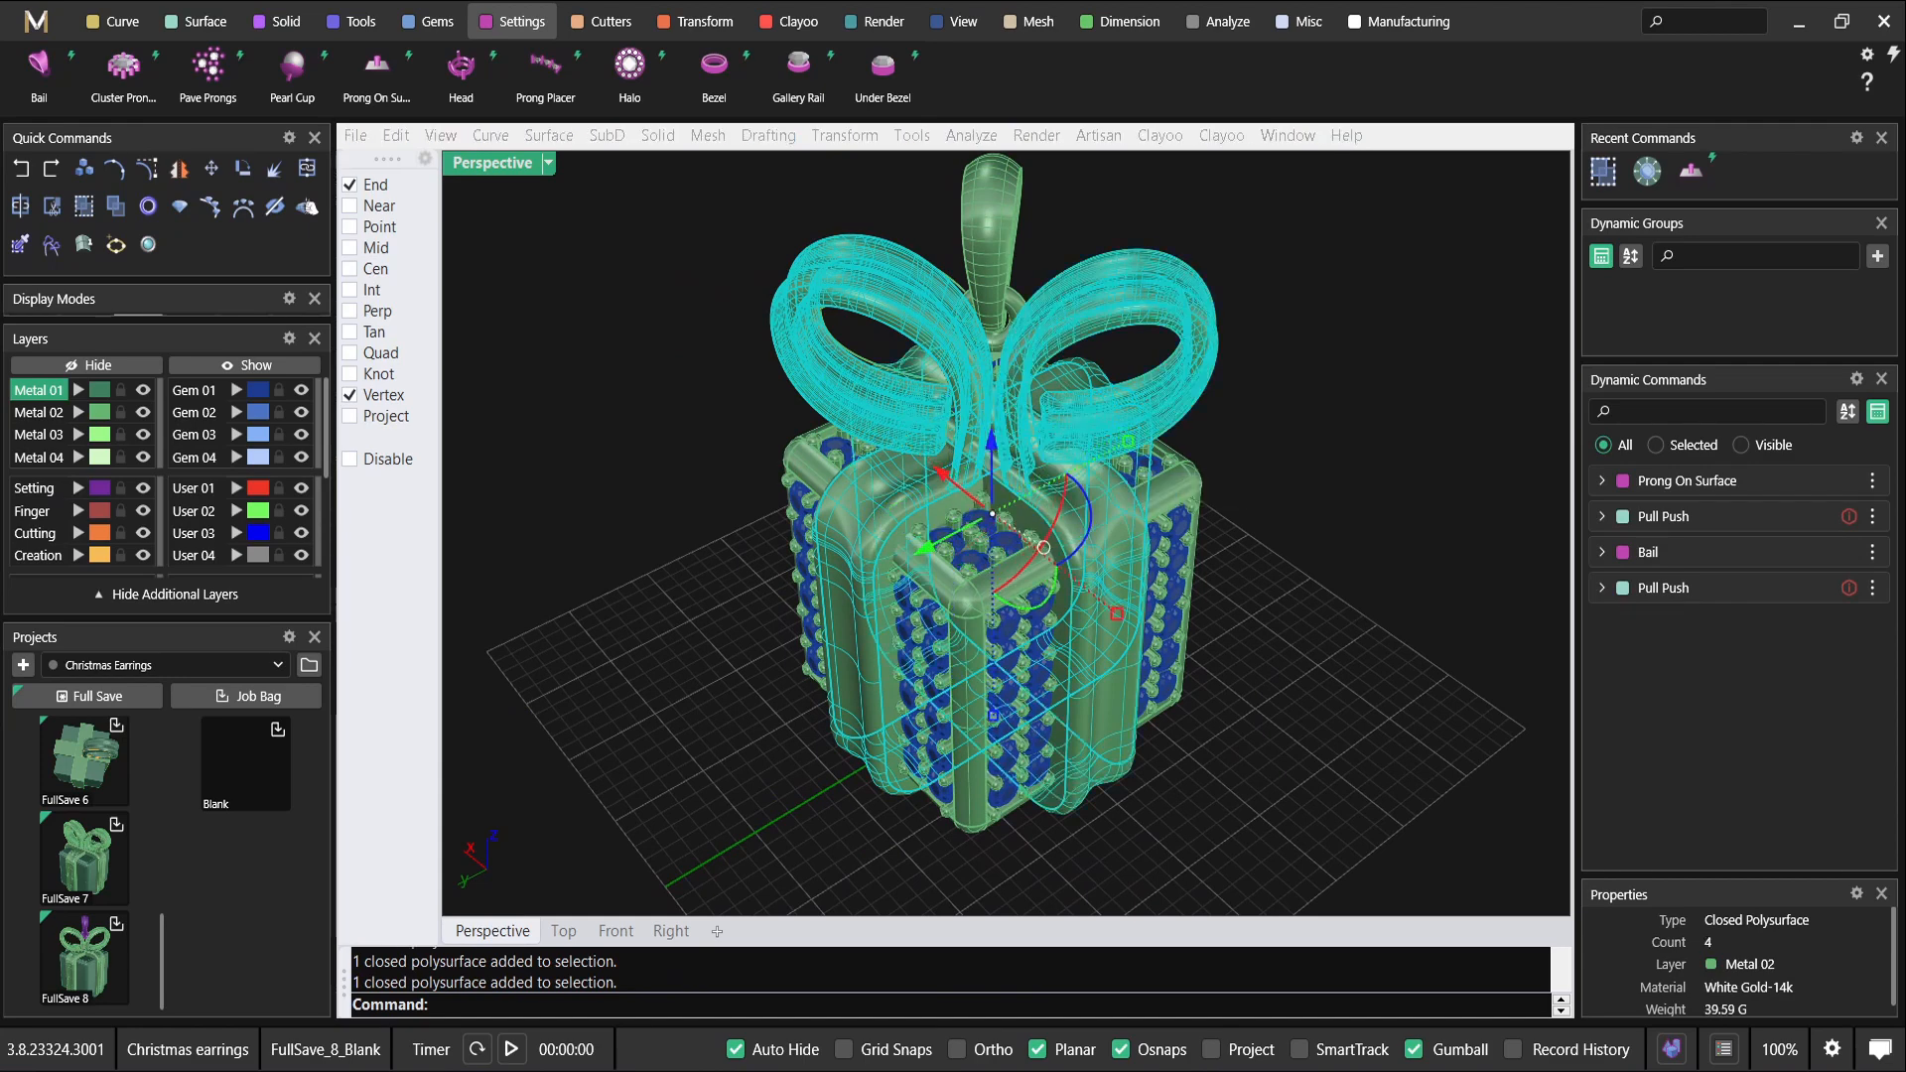
click(80, 435)
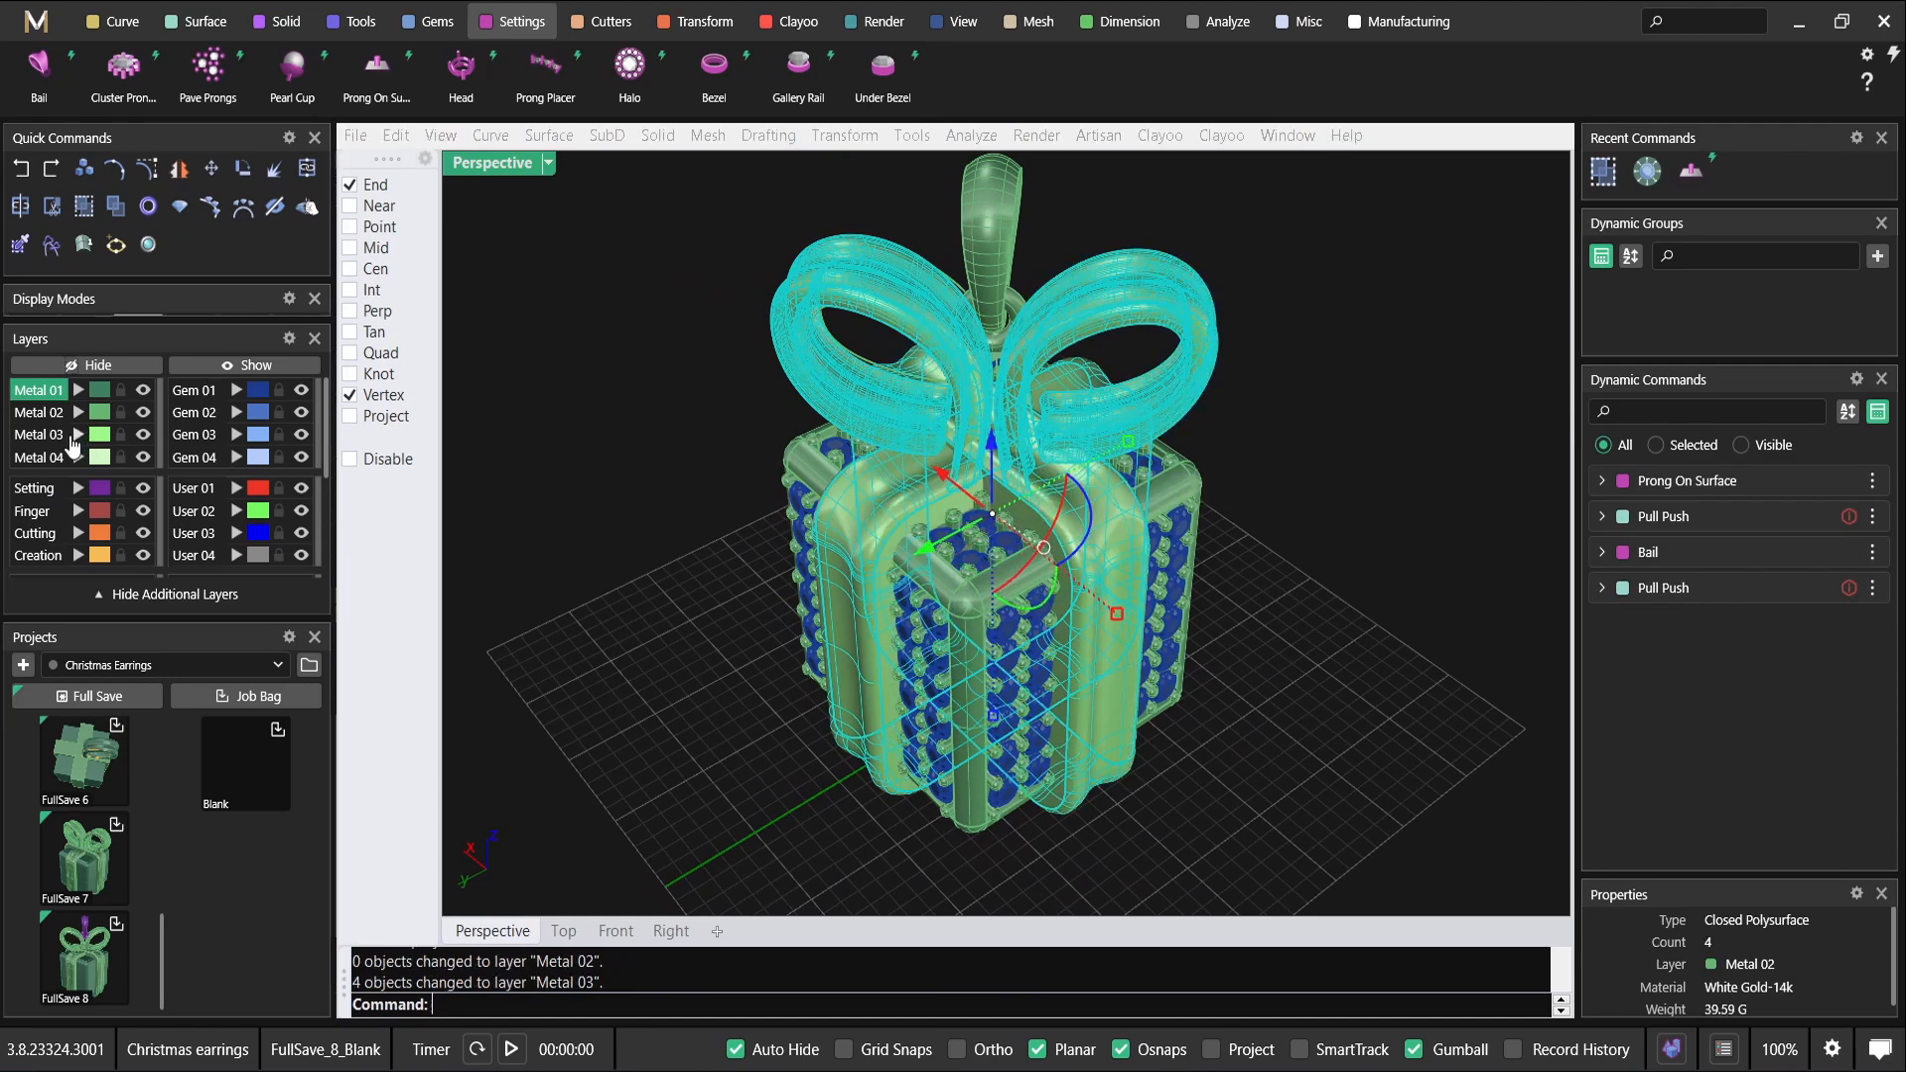
Examine the two ribbon bands and how they fit around the gem-set box faces.
right_drag(914, 538, 1164, 591)
scroll(961, 494, up, 5)
click(1026, 535)
scroll(1028, 535, down, 4)
key(Escape)
click(1163, 592)
shift+click(871, 471)
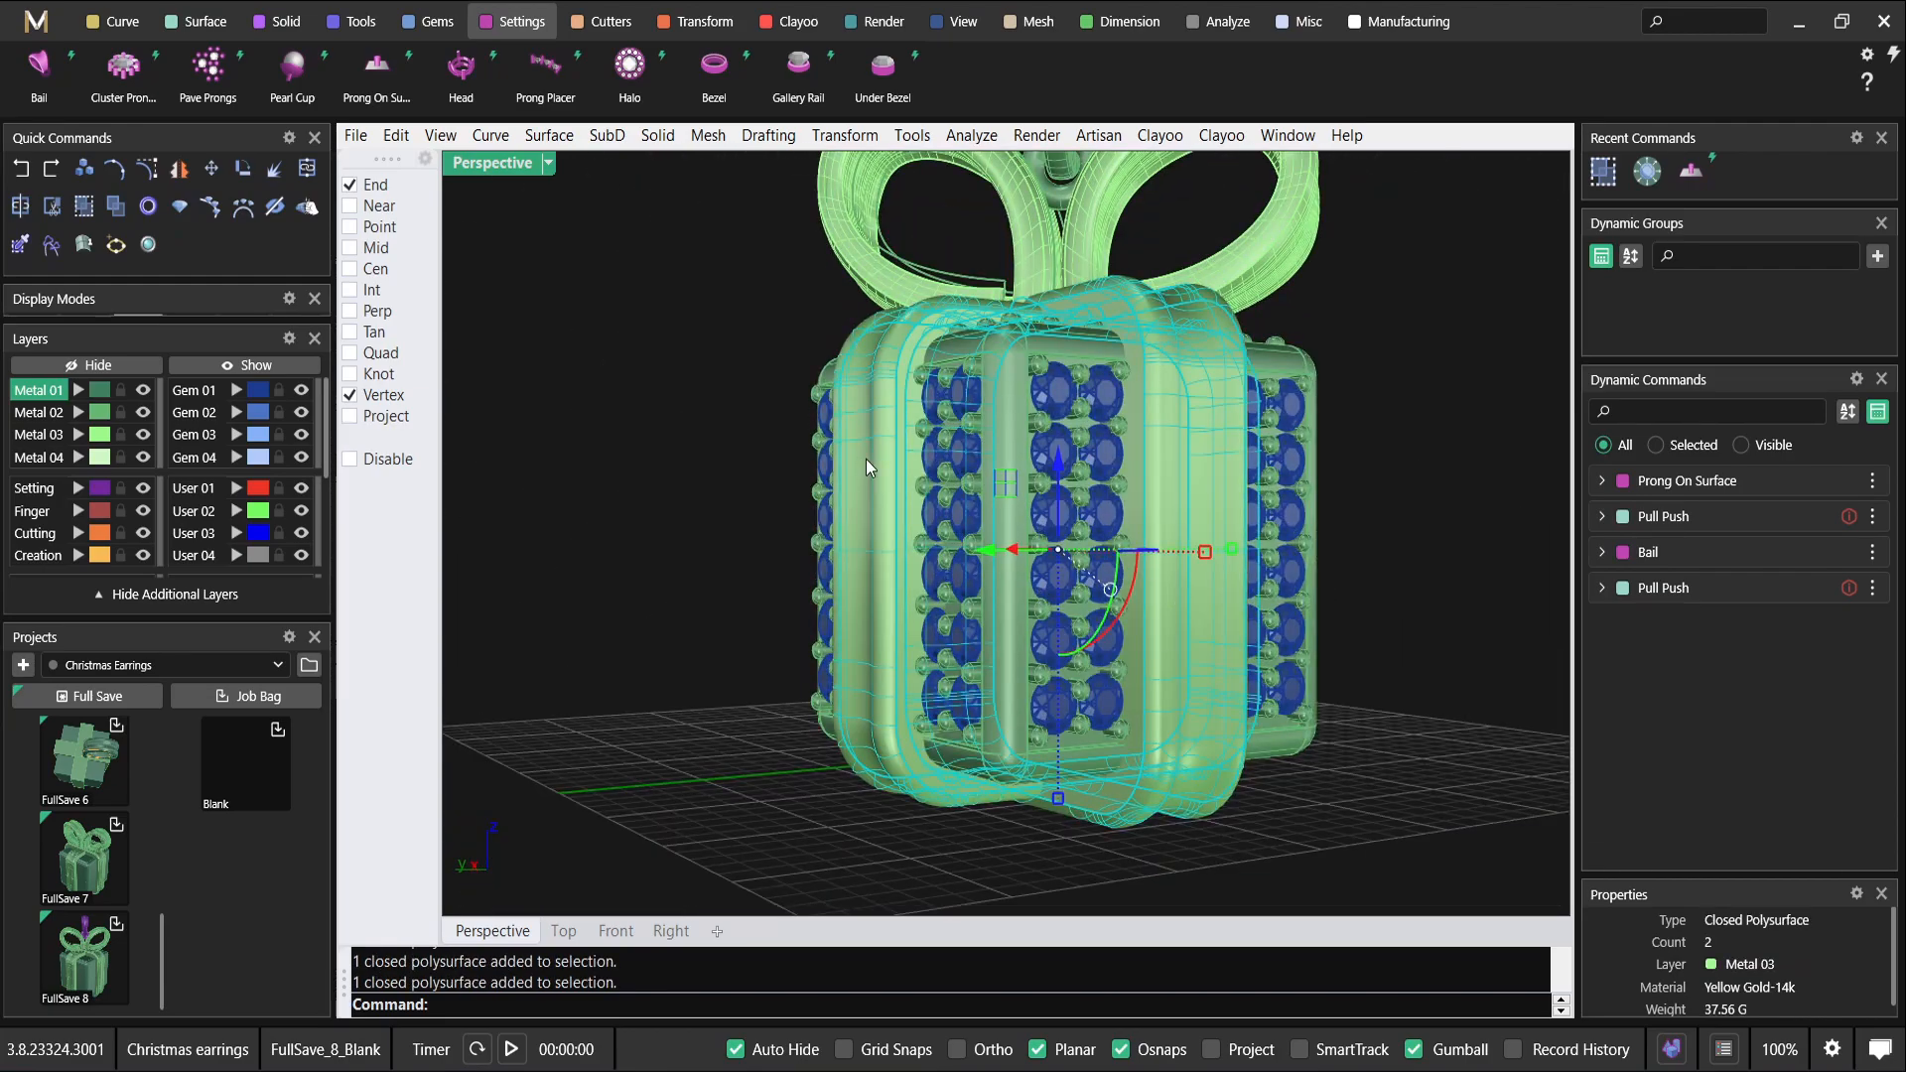
right_drag(861, 461, 863, 419)
scroll(1189, 563, down, 3)
right_drag(1189, 564, 1172, 621)
key(Escape)
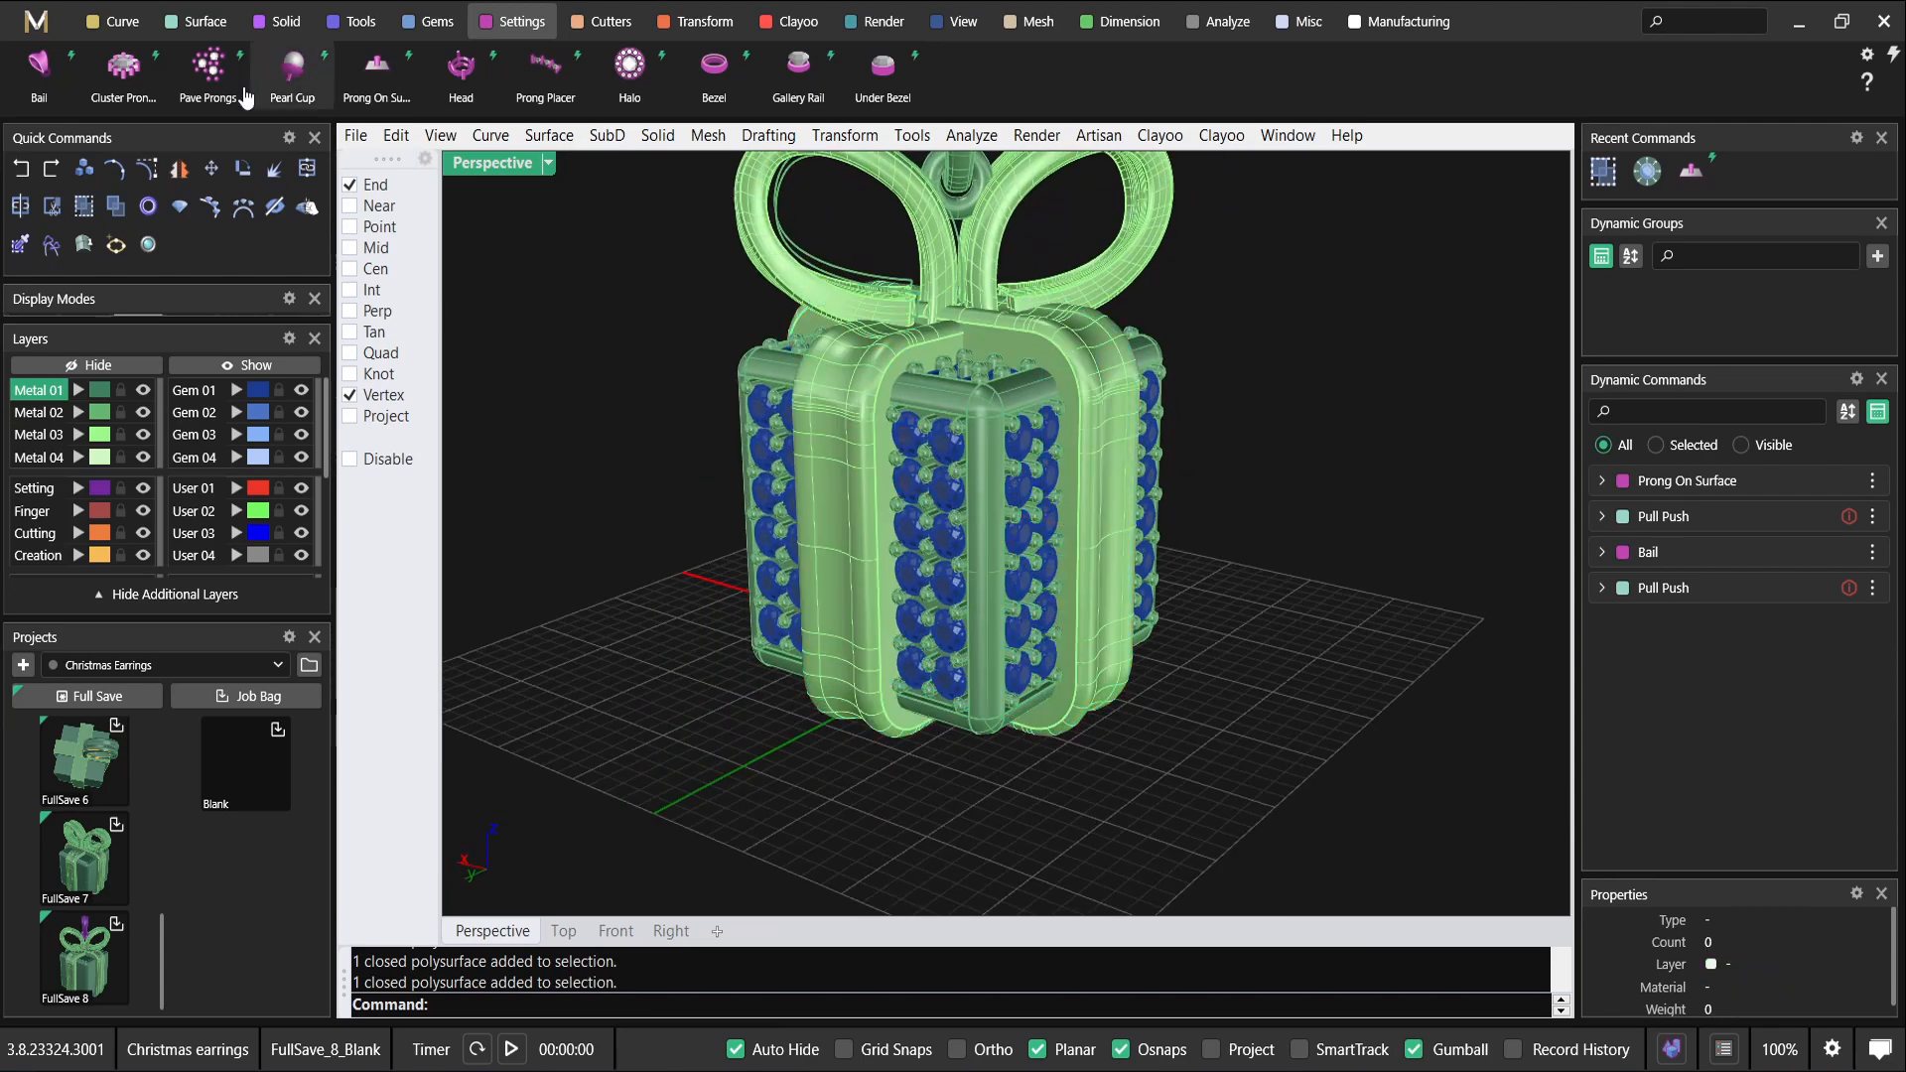
Draw a large horizontal plane across the gift box and raise it partway up the box.
key(Return)
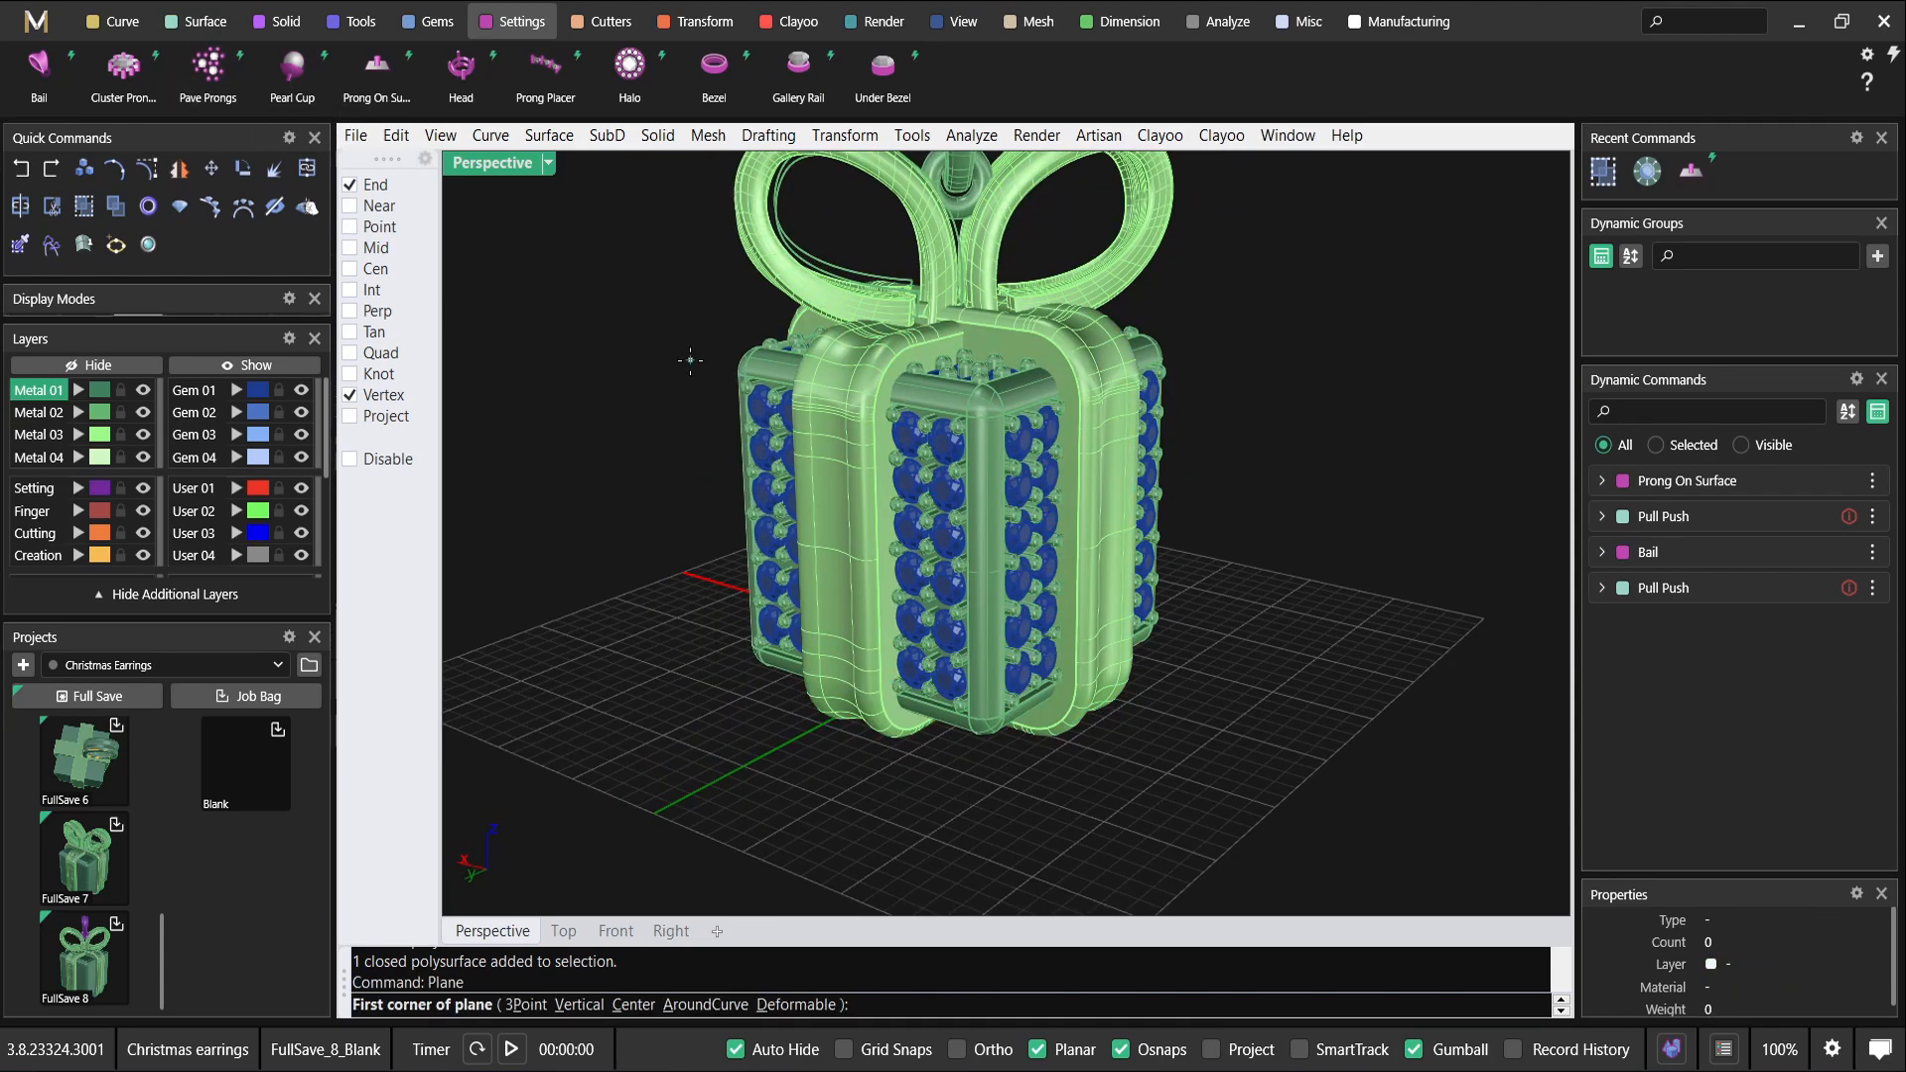
scroll(692, 369, down, 4)
click(576, 577)
click(1197, 556)
ctrl+drag(1197, 556, 1219, 459)
key(Escape)
Examine the gift box, ribbon bands and prongs from several angles where the plane crosses them.
right_drag(785, 576, 683, 427)
scroll(792, 478, up, 5)
click(753, 439)
shift+click(979, 419)
scroll(814, 429, up, 4)
key(Escape)
scroll(851, 443, down, 5)
right_drag(851, 450, 885, 413)
scroll(886, 413, up, 4)
click(886, 410)
scroll(885, 410, down, 4)
right_drag(944, 553, 955, 358)
key(Escape)
scroll(899, 489, up, 5)
scroll(900, 489, down, 3)
right_drag(900, 488, 983, 663)
scroll(985, 655, down, 4)
right_drag(993, 576, 1129, 739)
scroll(1130, 695, down, 2)
right_drag(1129, 665, 1172, 621)
Delete the horizontal plane crossing the gift box.
click(1188, 520)
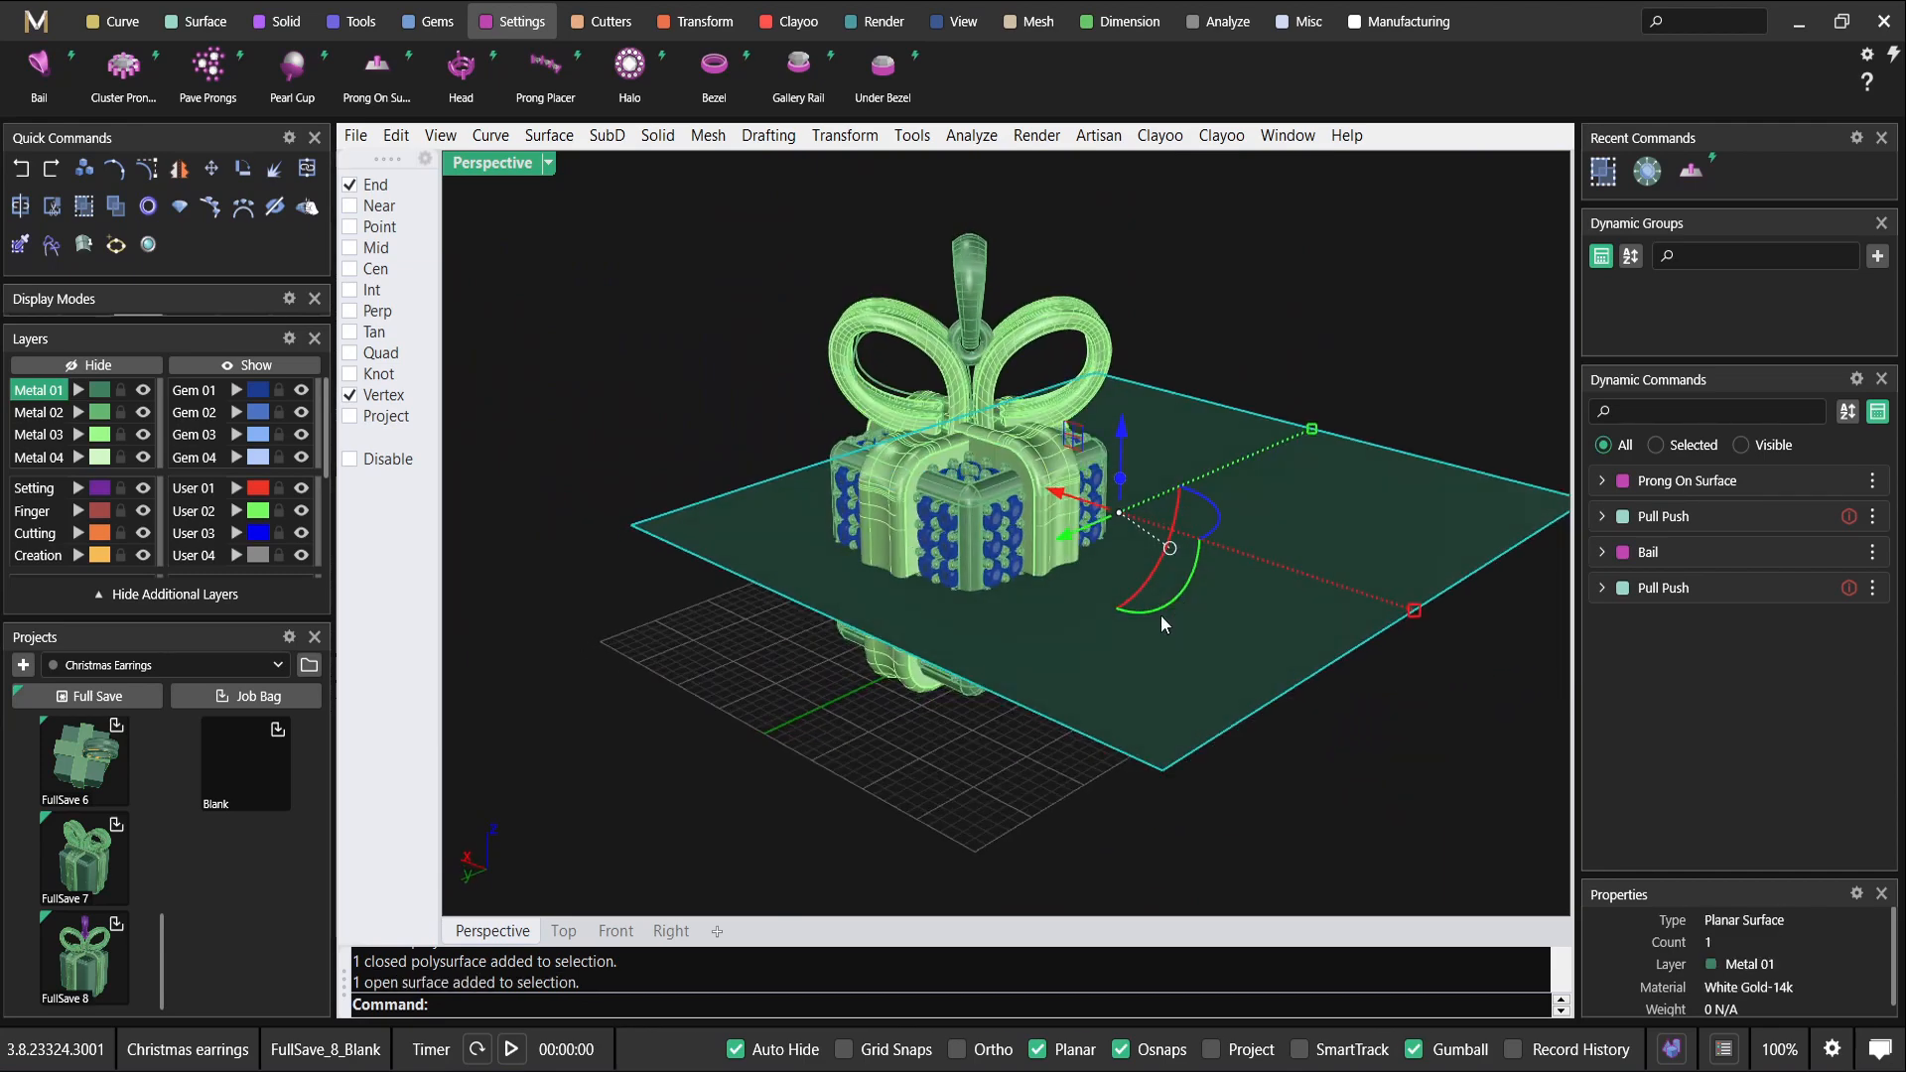
key(Delete)
Switch to the four-viewport layout and frame the gift box in the Top, Front and Right views.
double_click(497, 164)
click(833, 653)
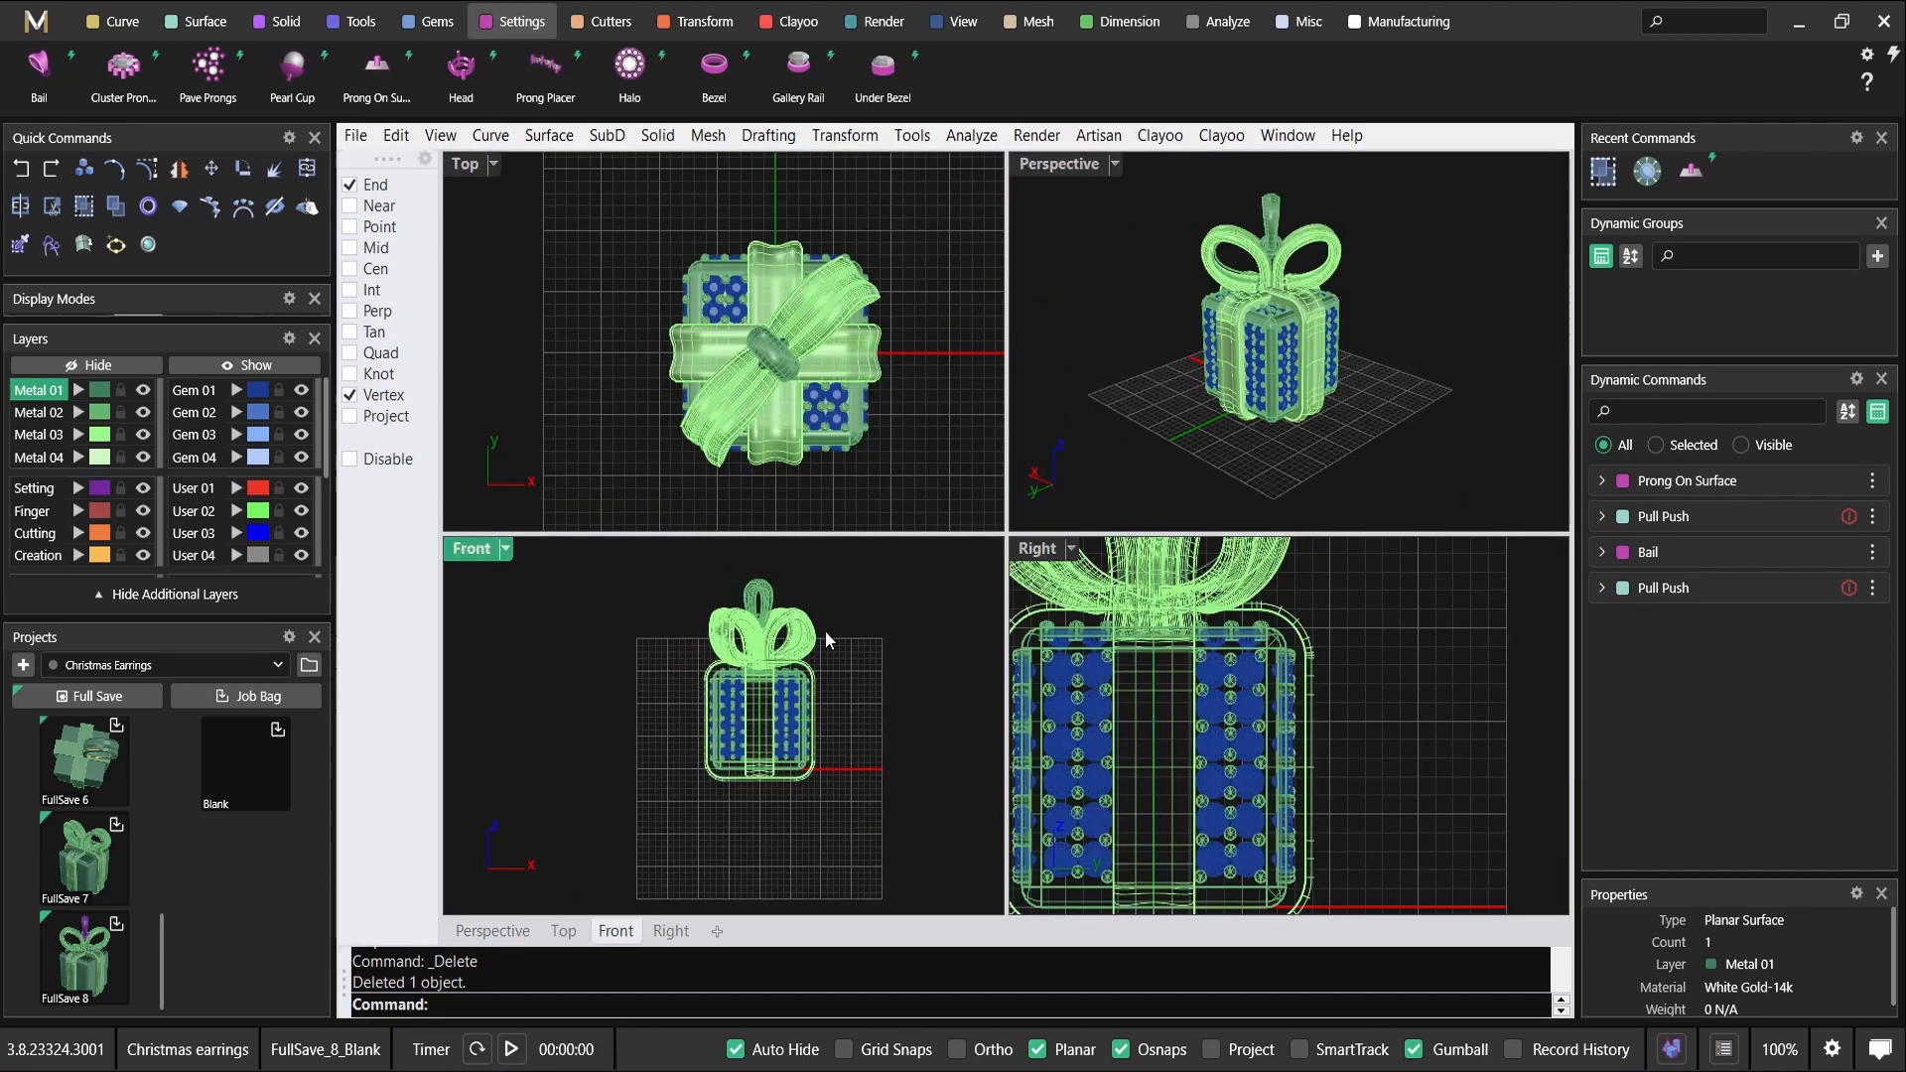
scroll(776, 347, up, 3)
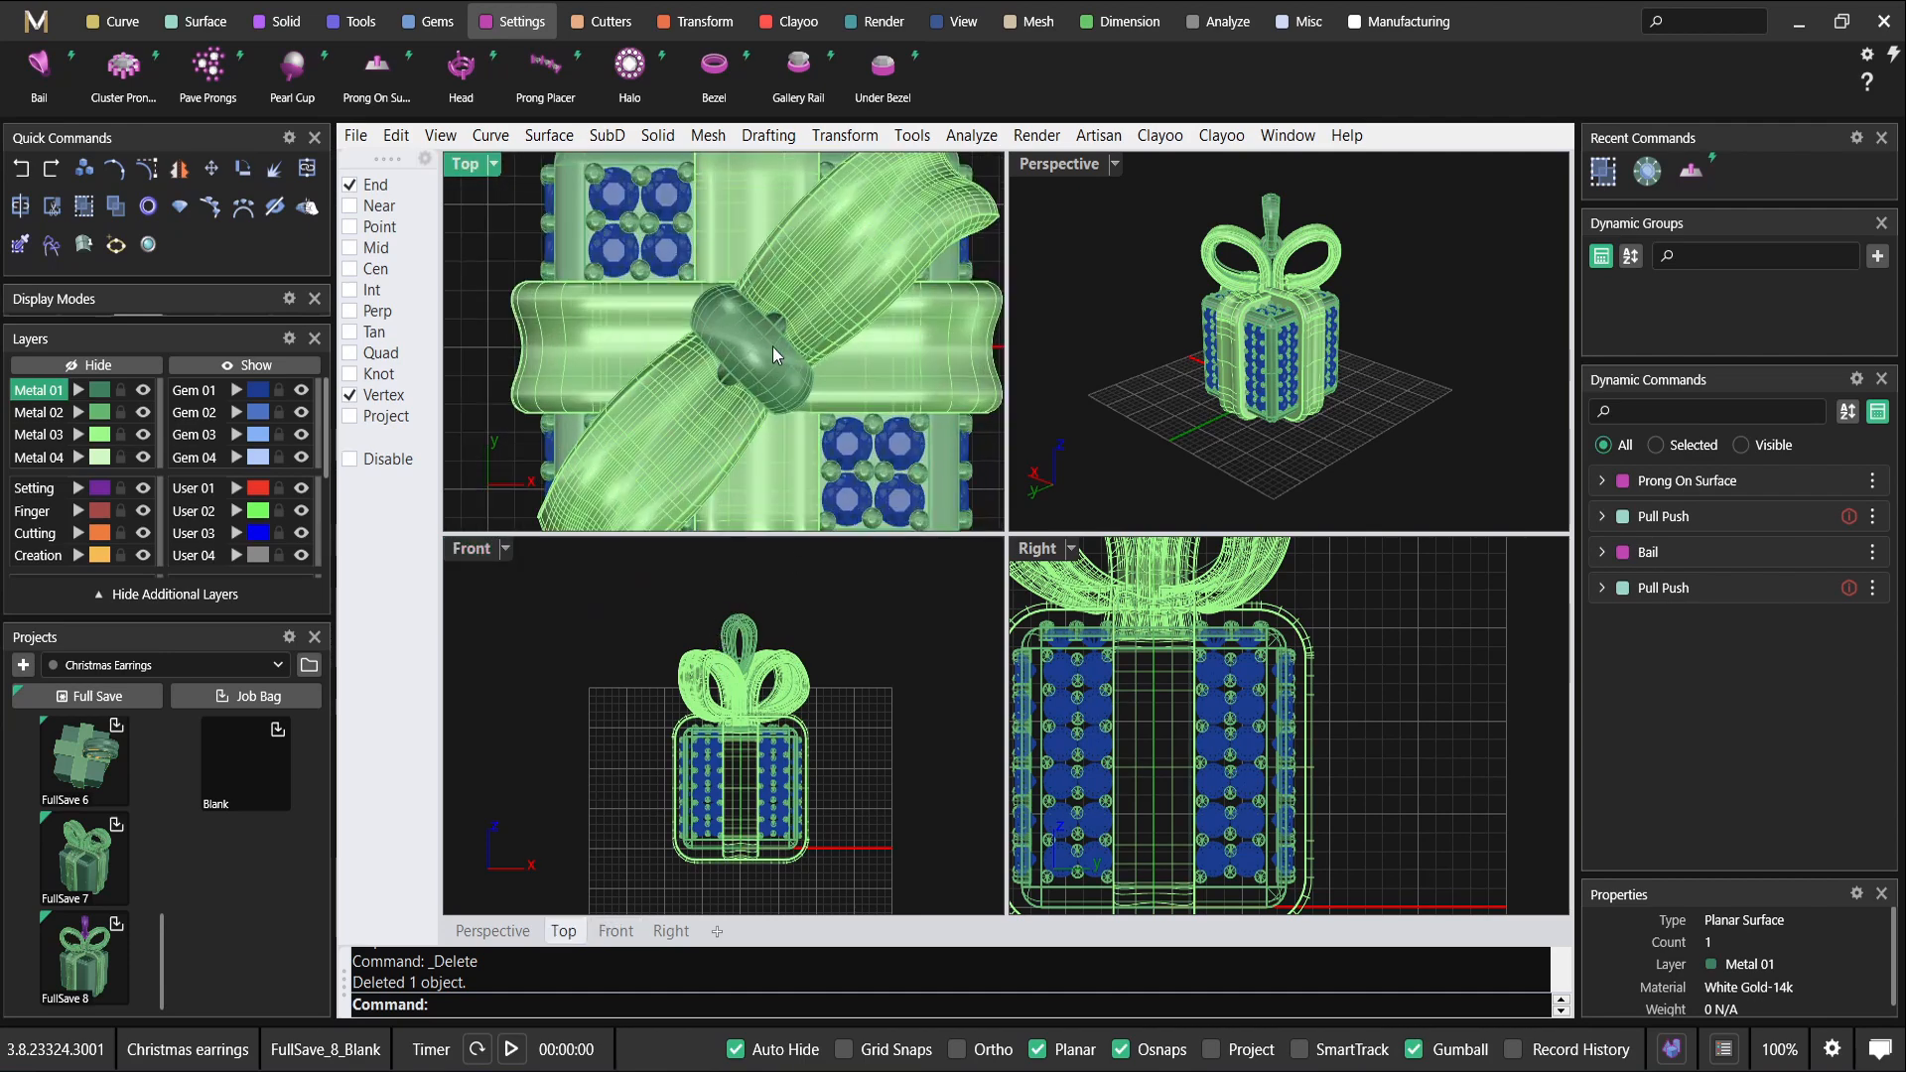
click(731, 330)
scroll(729, 329, down, 1)
scroll(730, 327, down, 2)
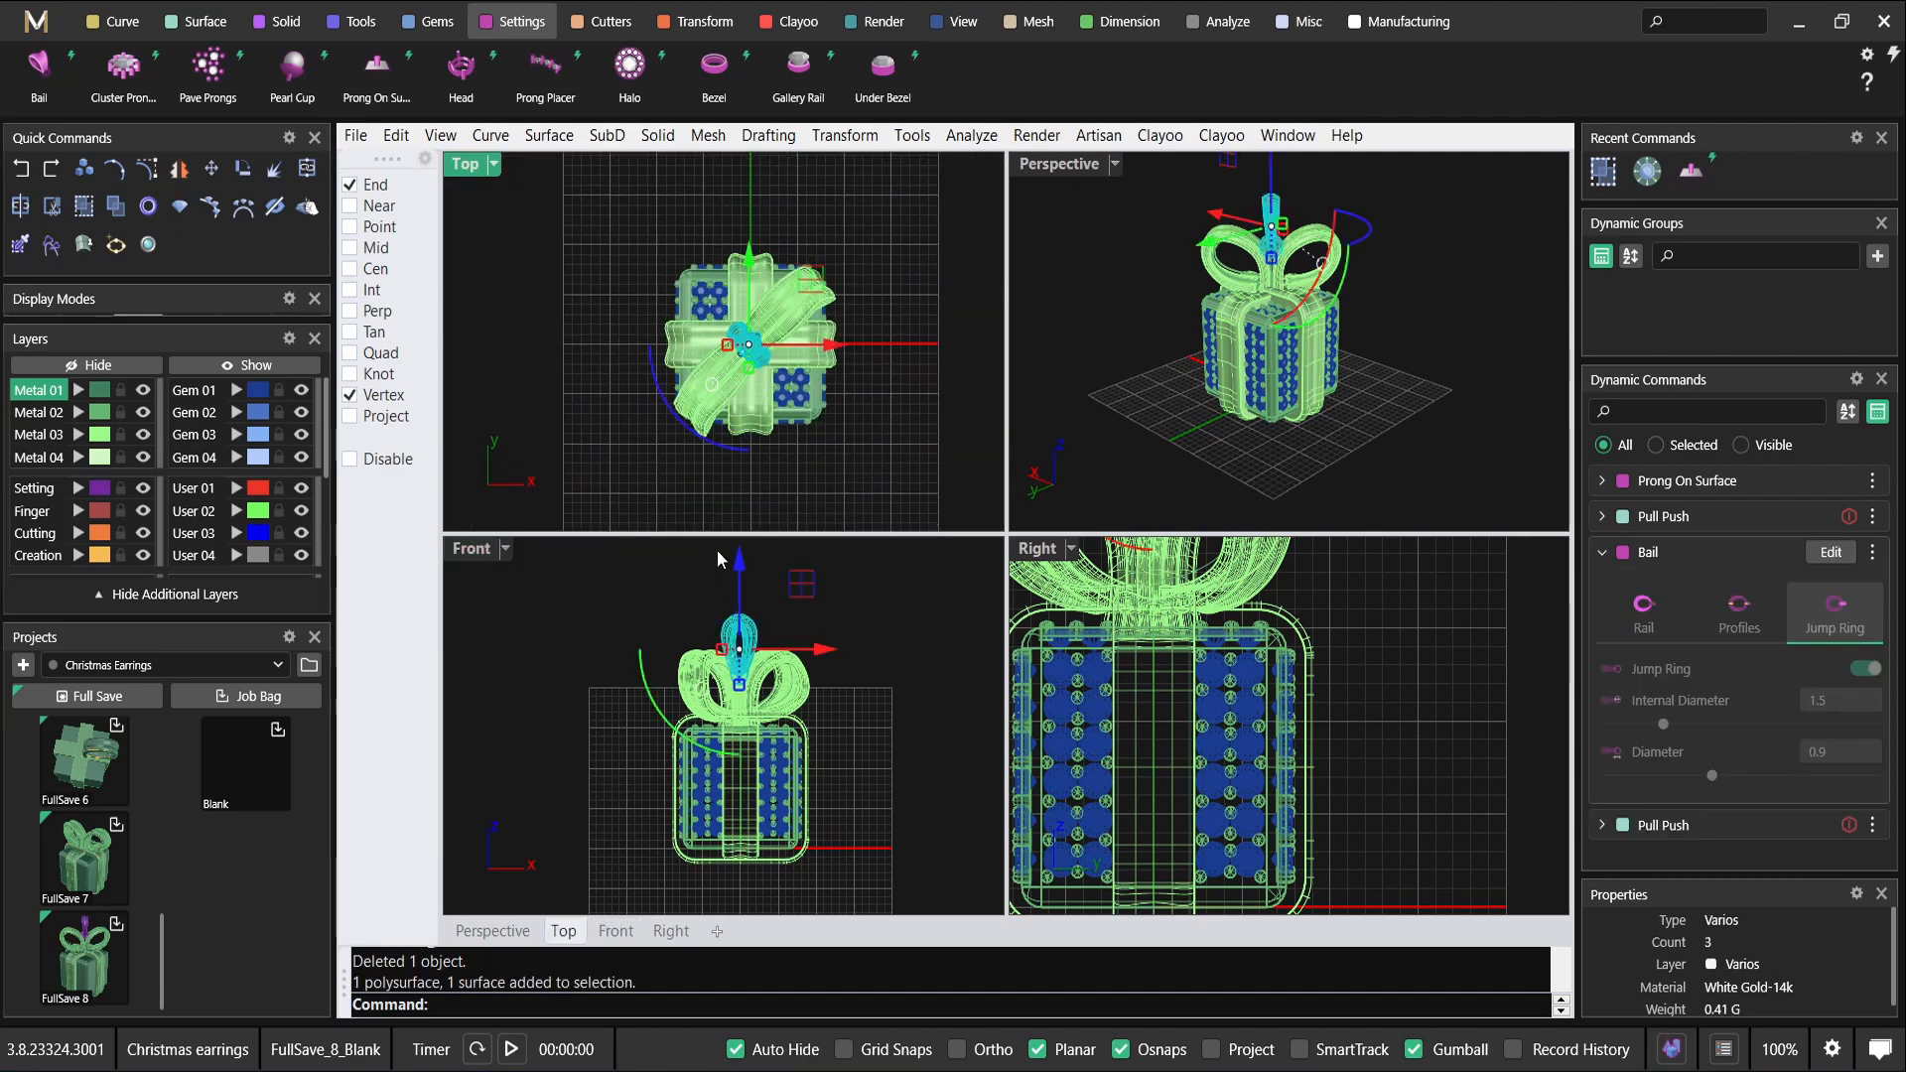
scroll(760, 337, down, 2)
key(Escape)
scroll(1092, 640, down, 5)
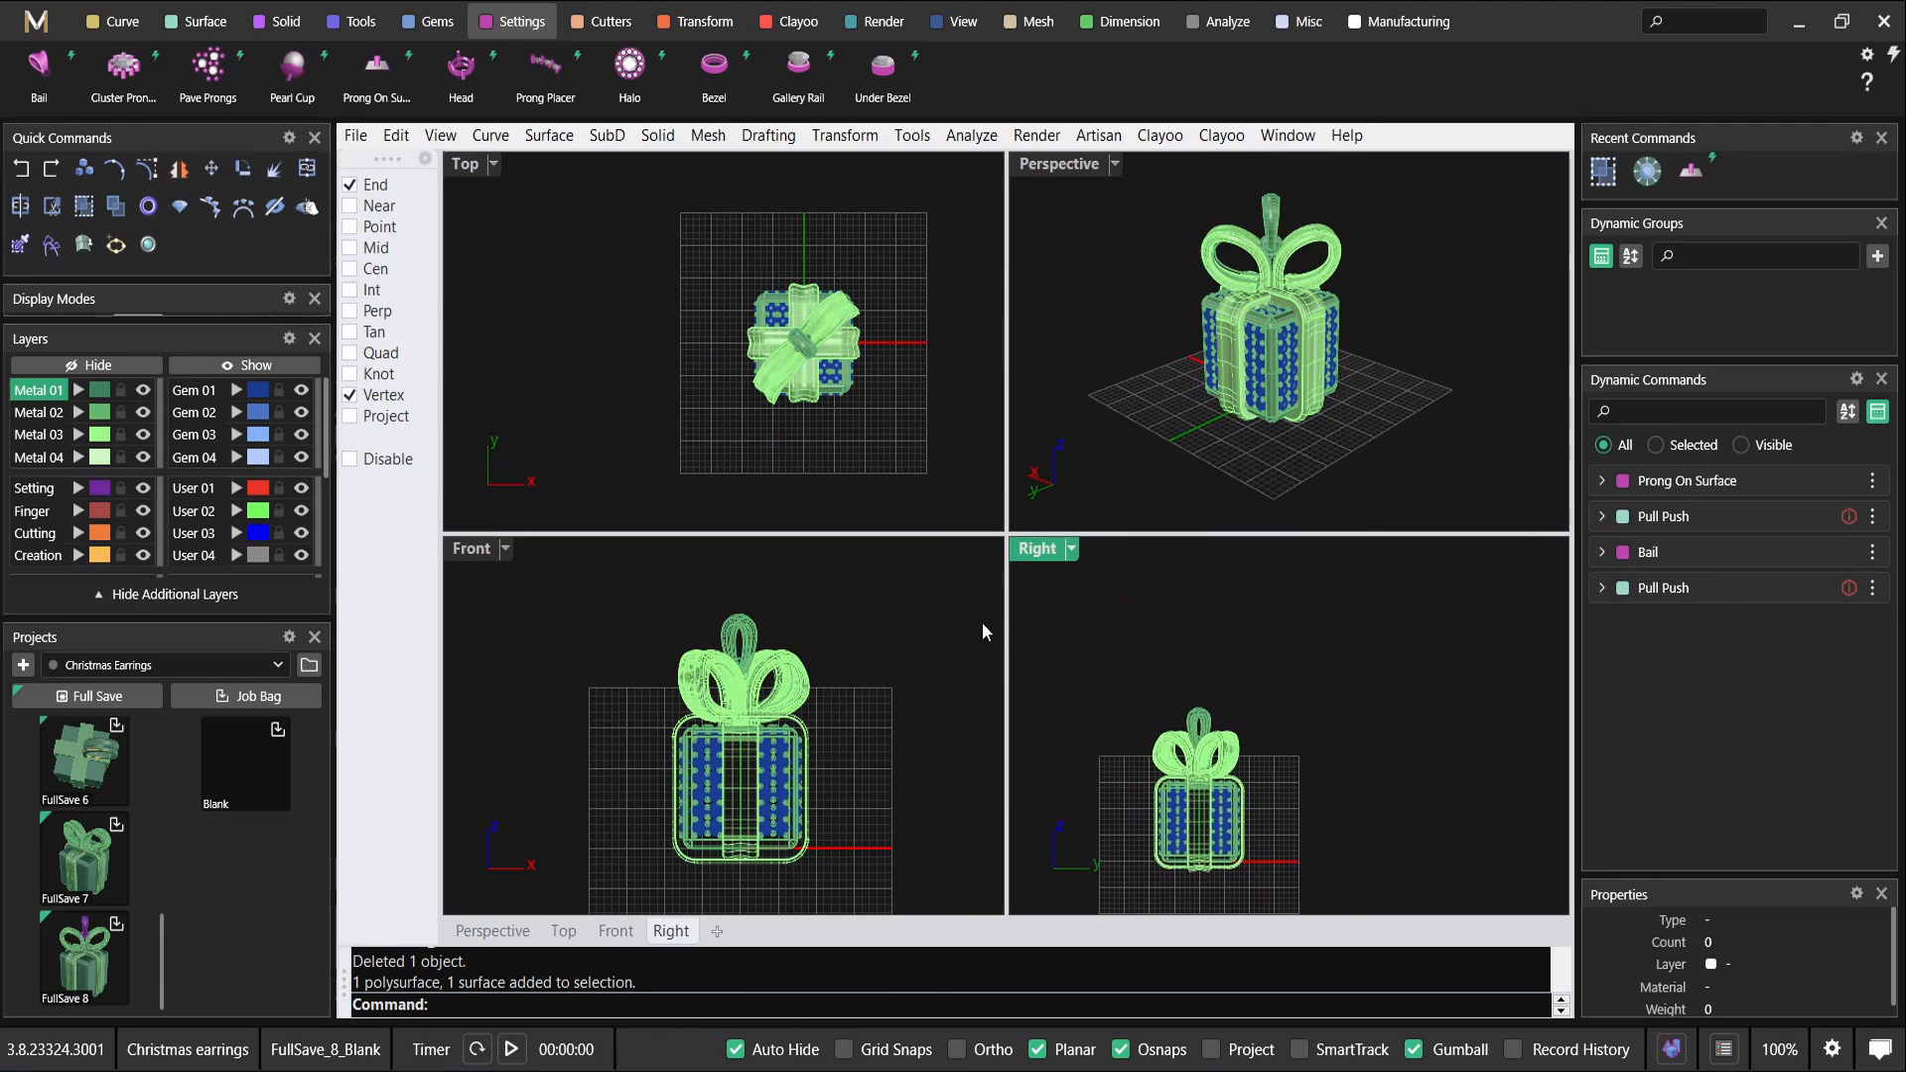
scroll(784, 353, up, 4)
Select the bail and both bow loops and rotate them about the box centre from the diagonal onto the Y axis in the Top view.
click(794, 376)
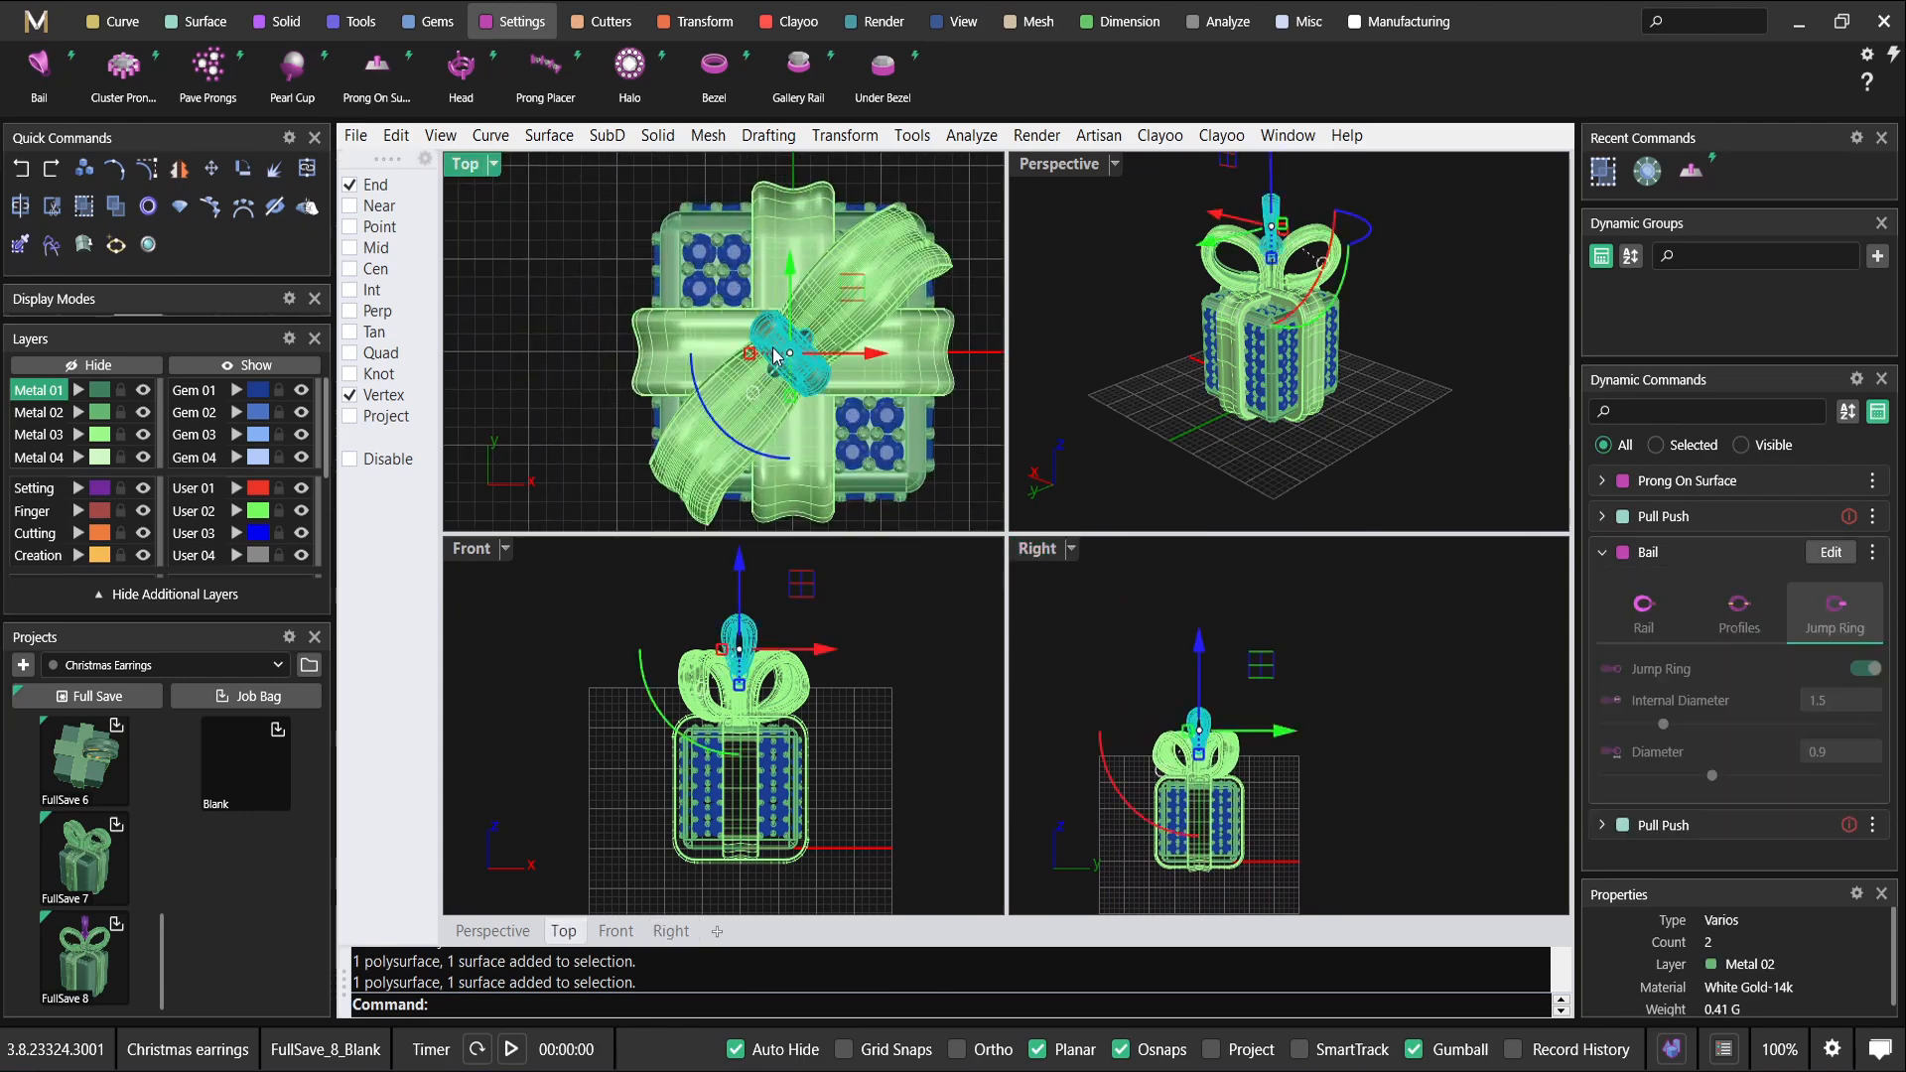
scroll(800, 385, up, 3)
scroll(794, 372, down, 2)
click(760, 366)
click(764, 355)
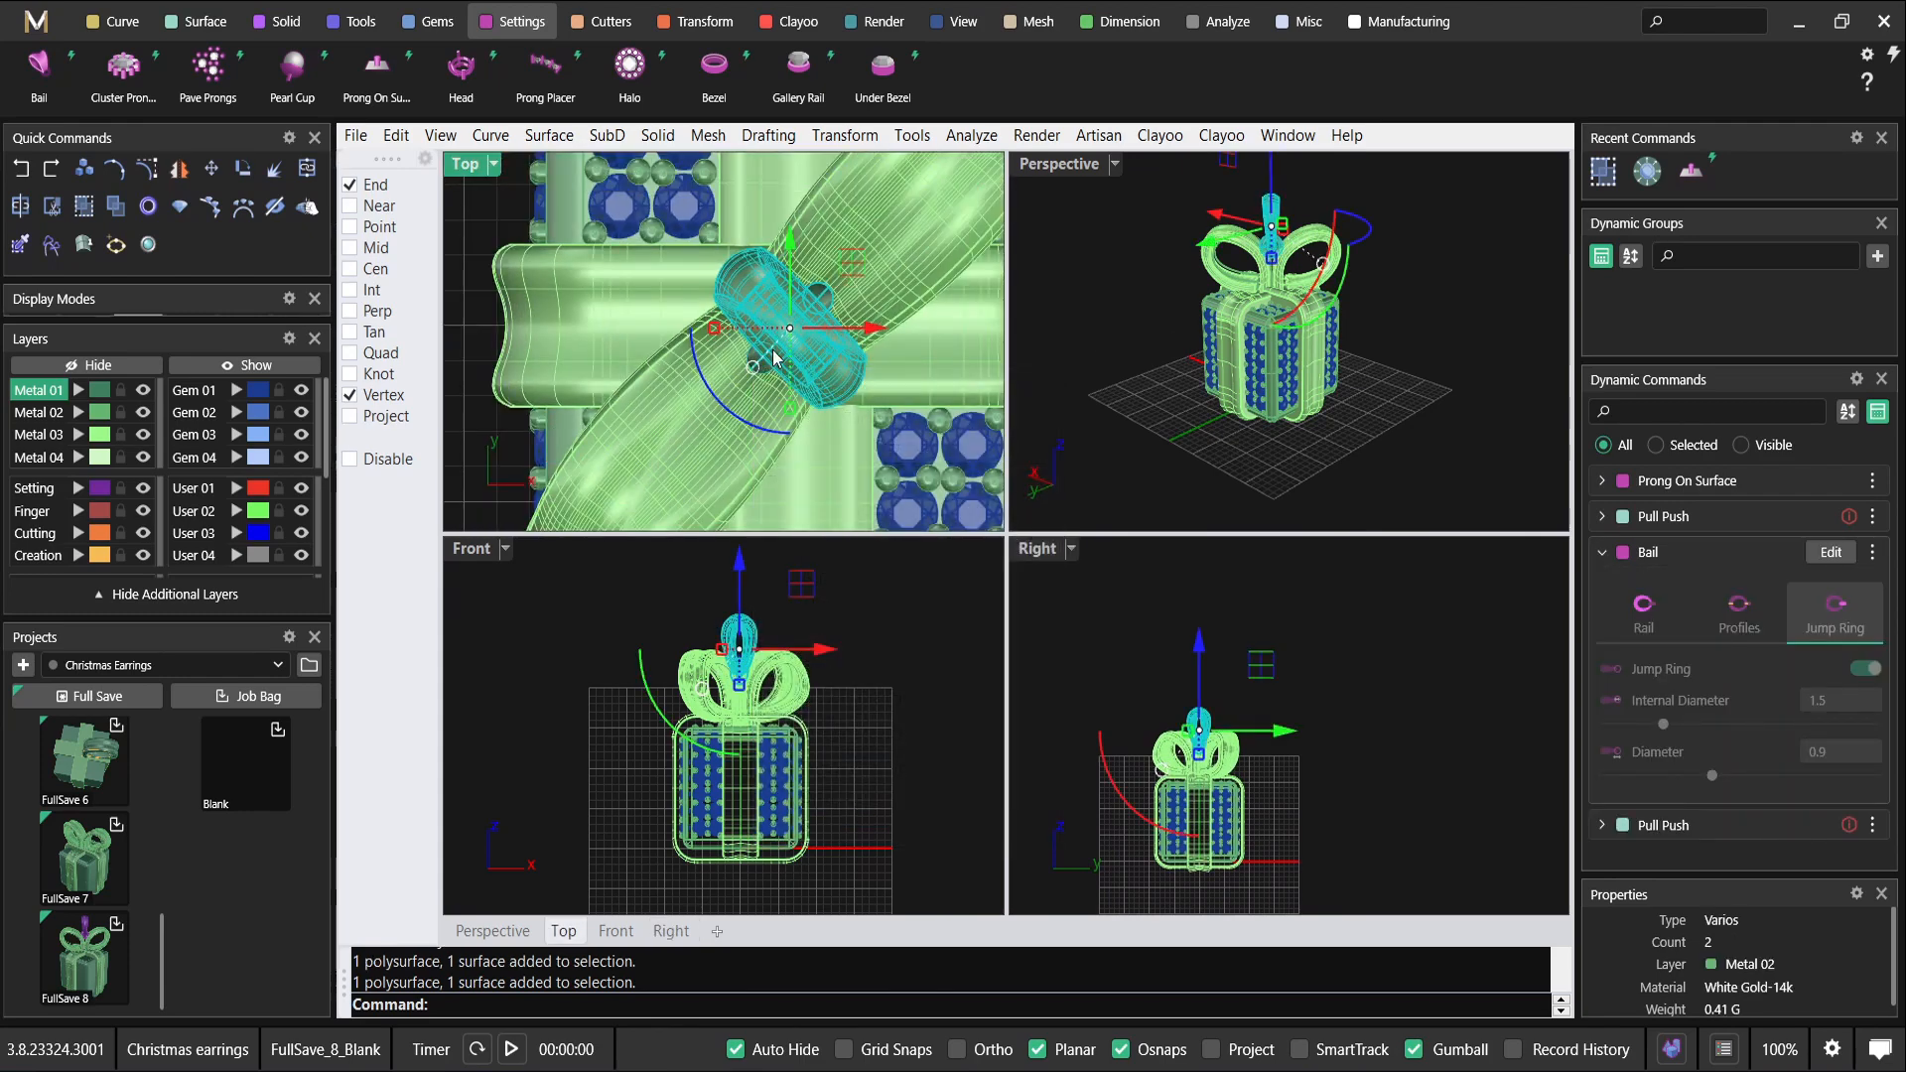
shift+click(823, 309)
shift+click(771, 365)
scroll(709, 345, down, 3)
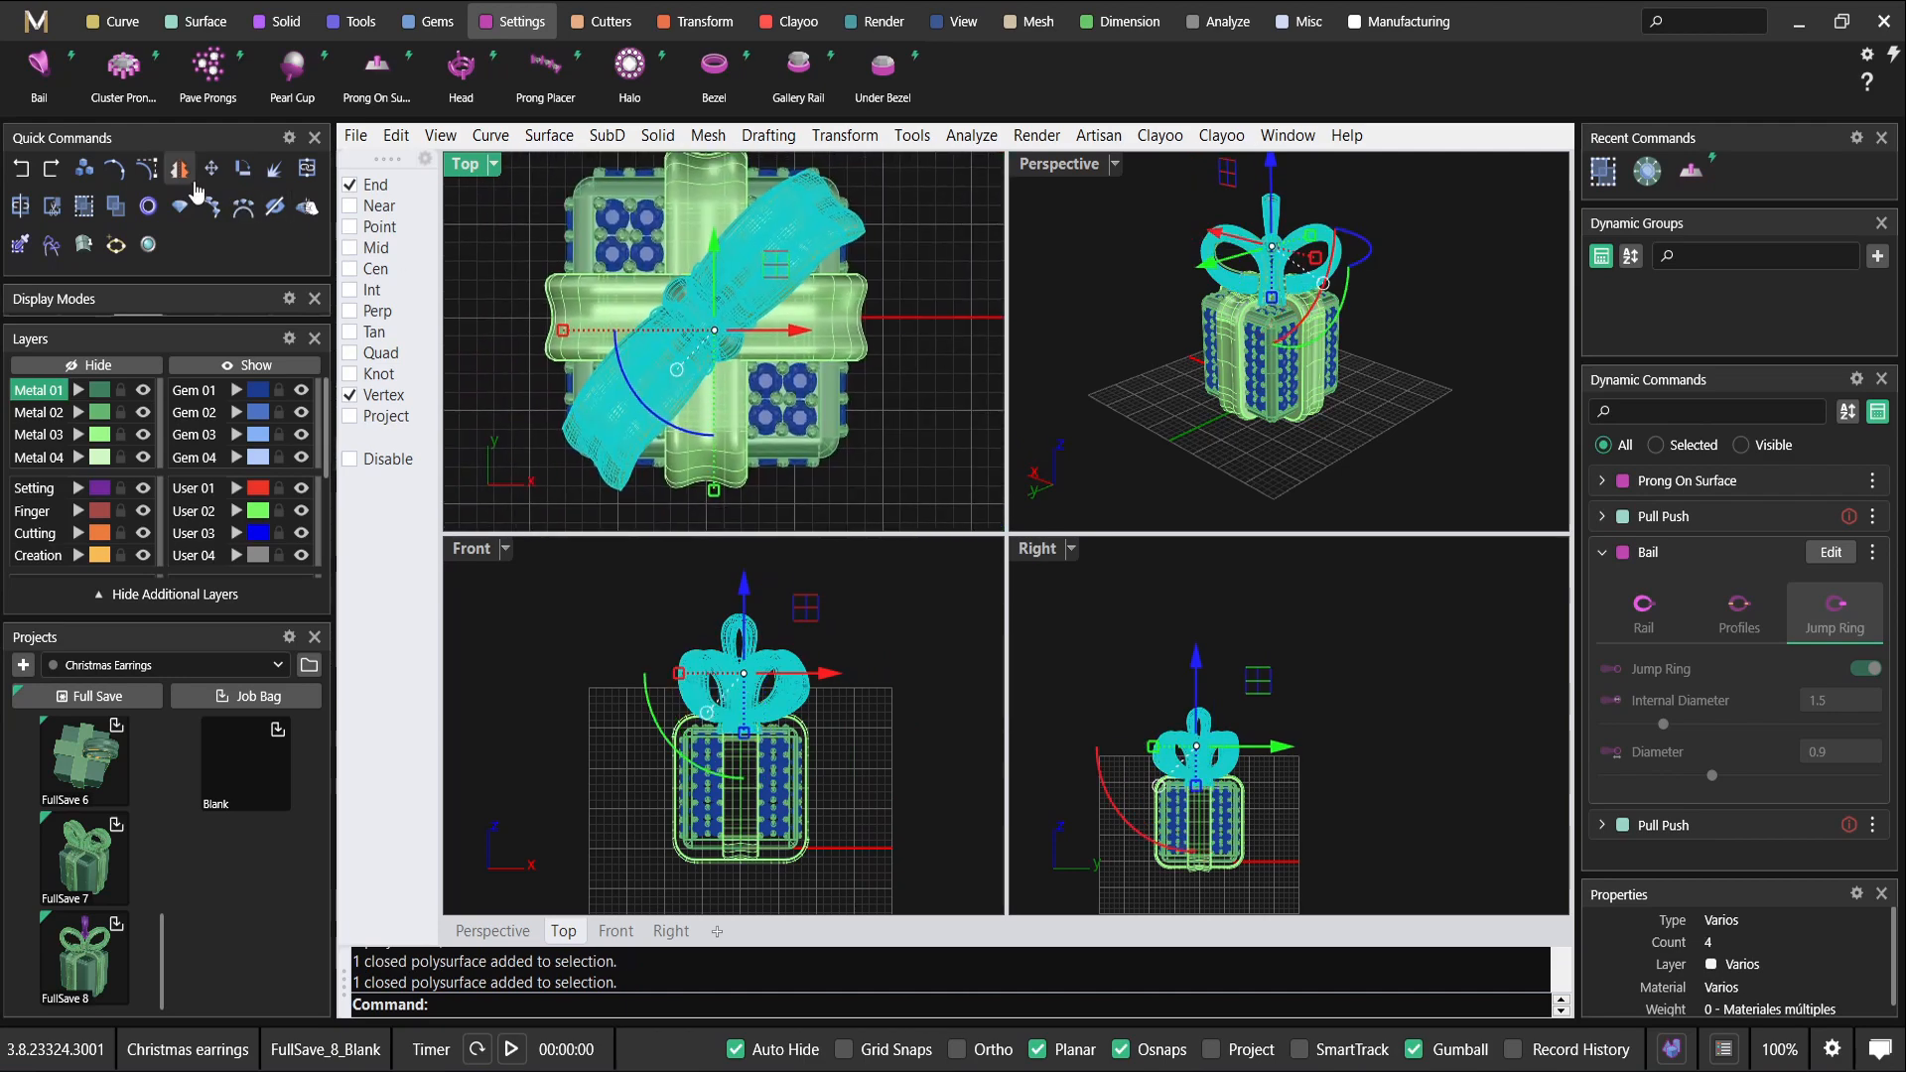
click(241, 176)
click(782, 397)
click(941, 229)
click(808, 192)
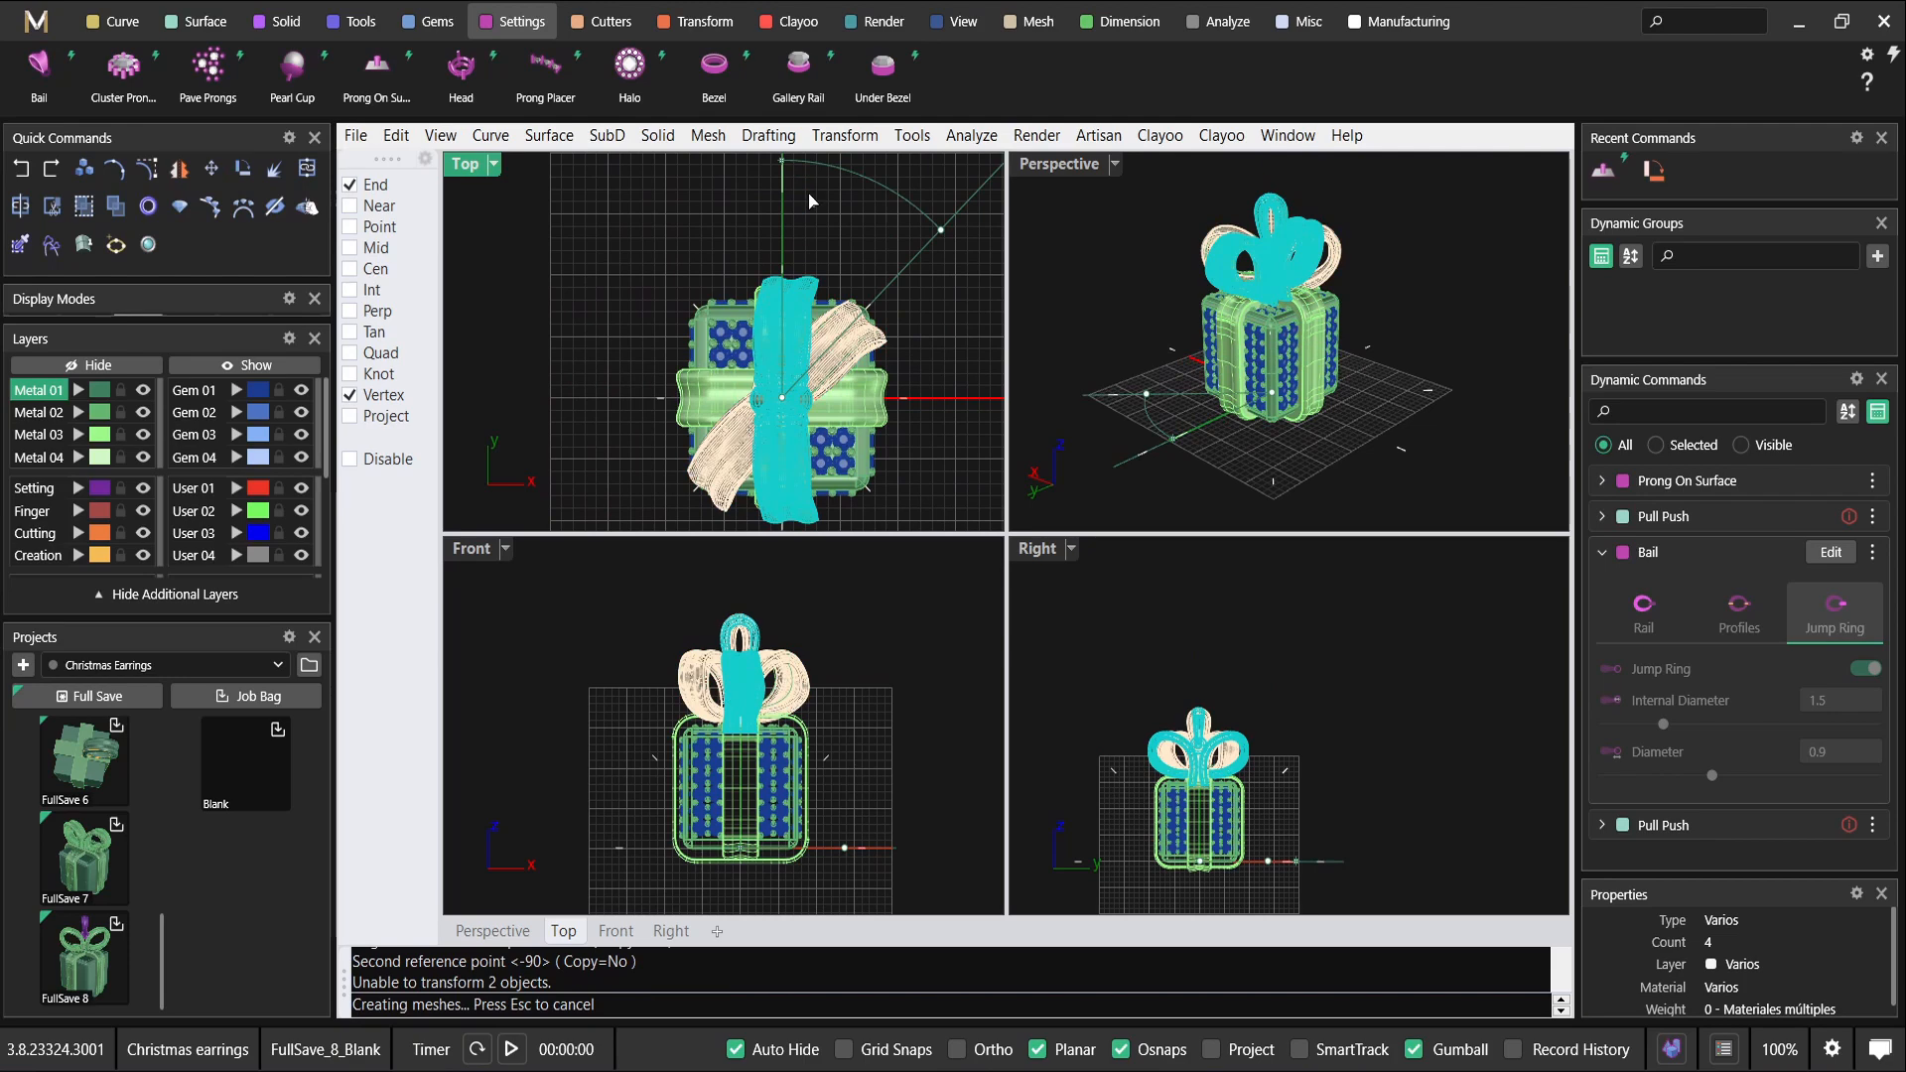
key(Escape)
Maximize the Right view and frame the gift box with empty space above it.
double_click(1033, 551)
scroll(1068, 526, down, 7)
right_drag(997, 489, 1023, 599)
scroll(1015, 824, up, 5)
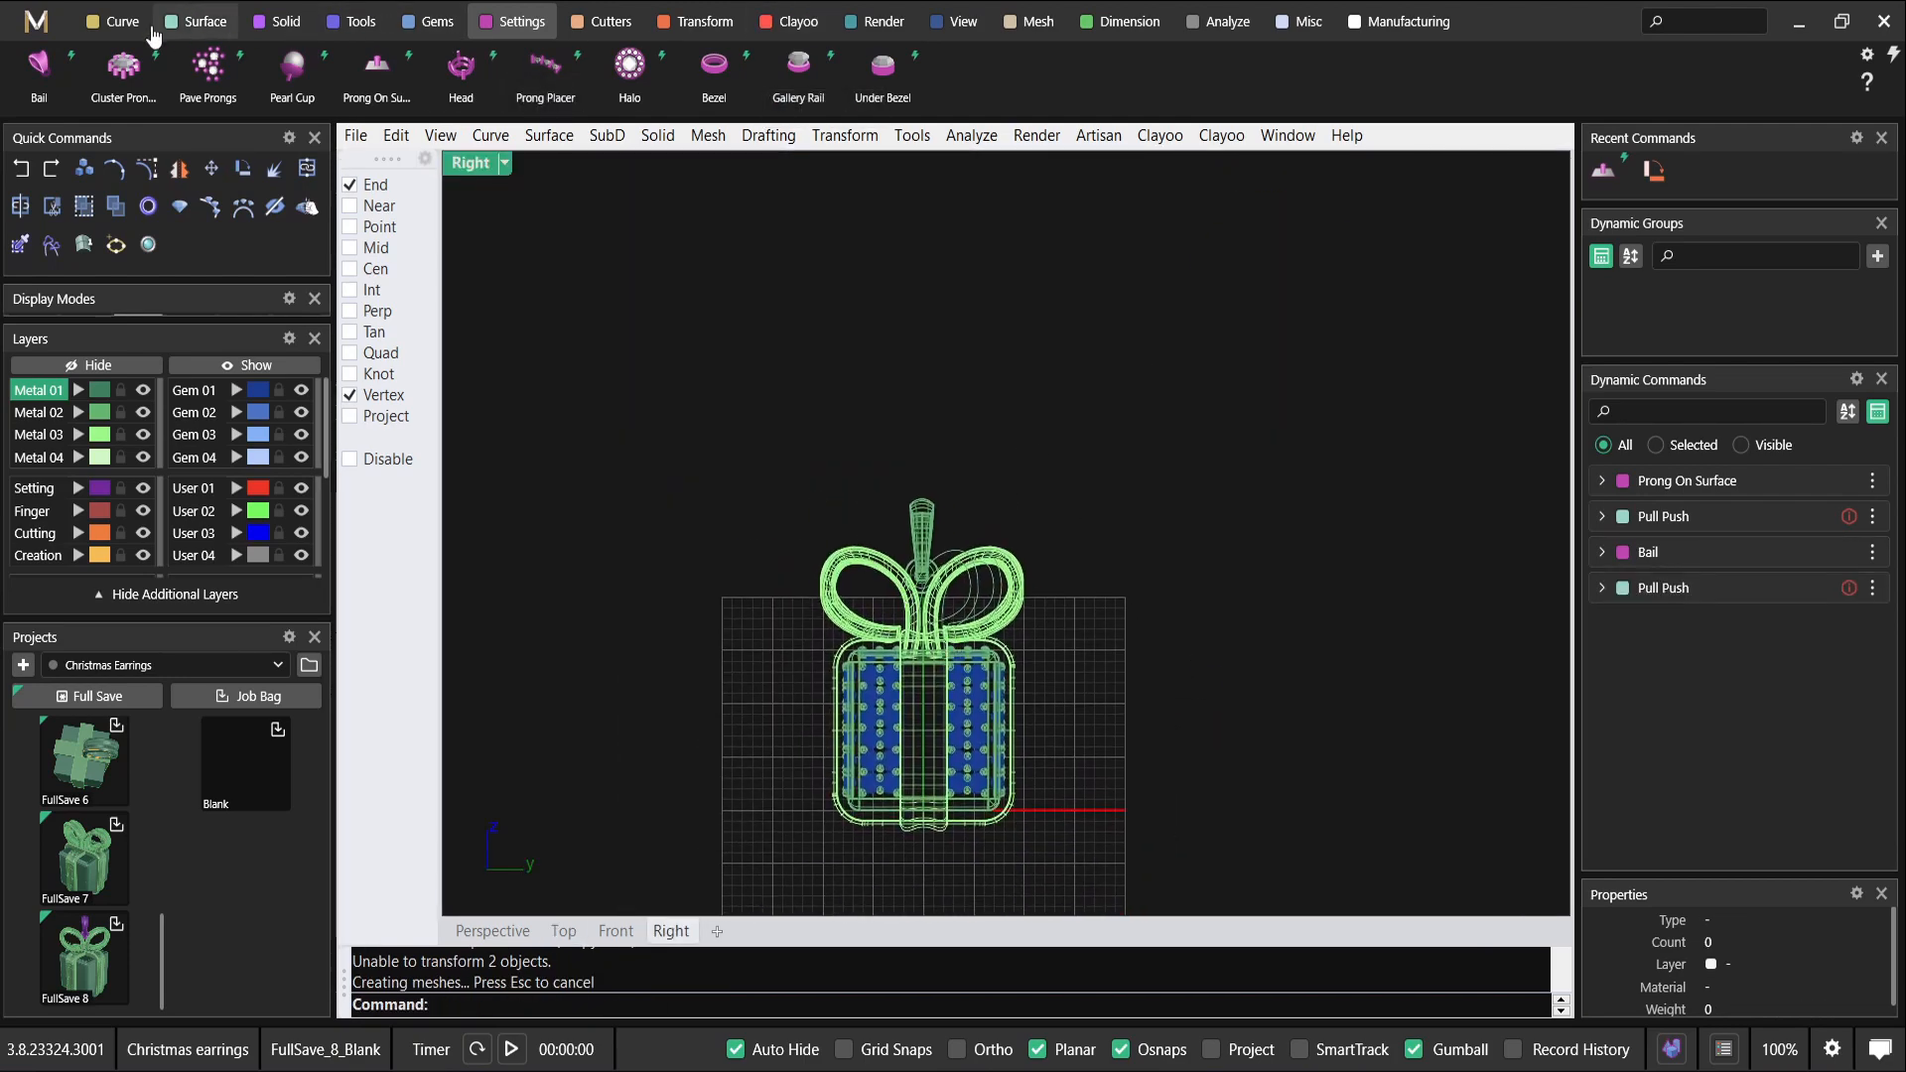
click(116, 21)
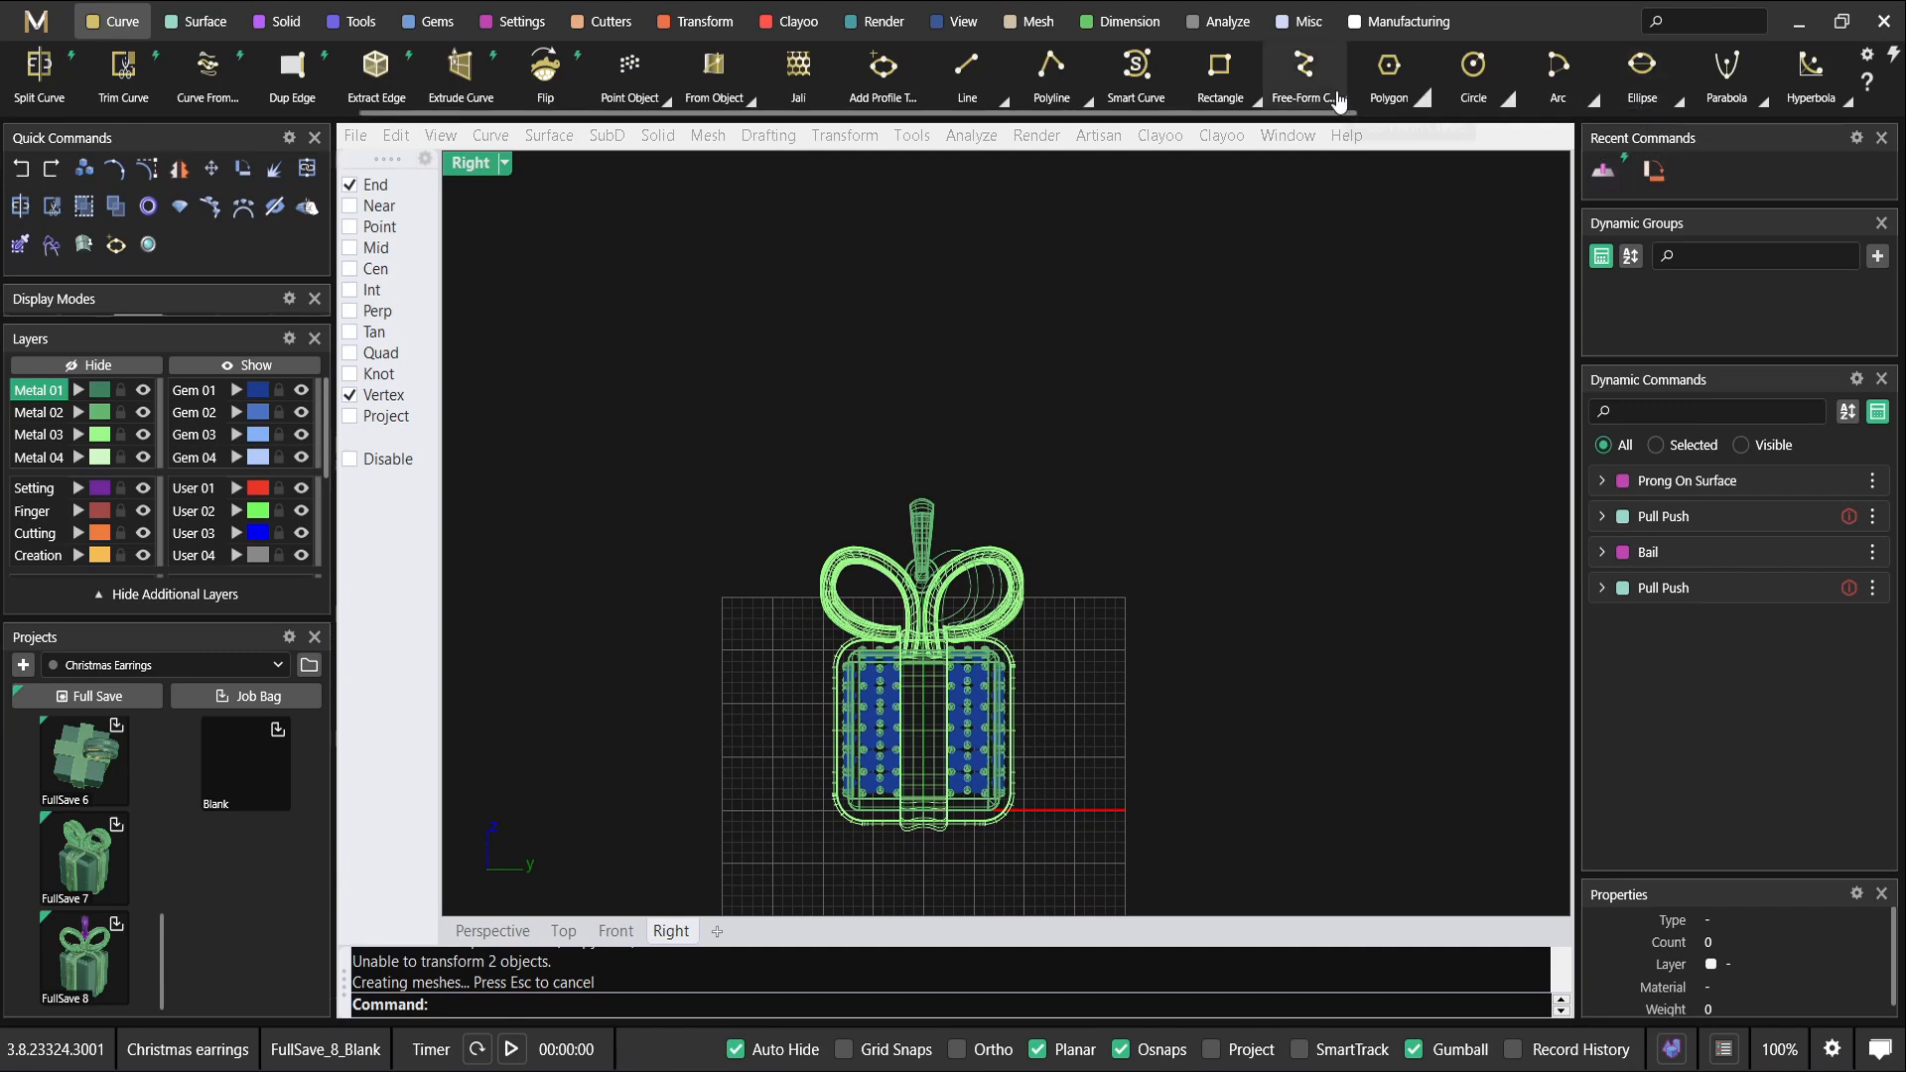
click(1137, 66)
scroll(1122, 919, down, 3)
click(558, 1005)
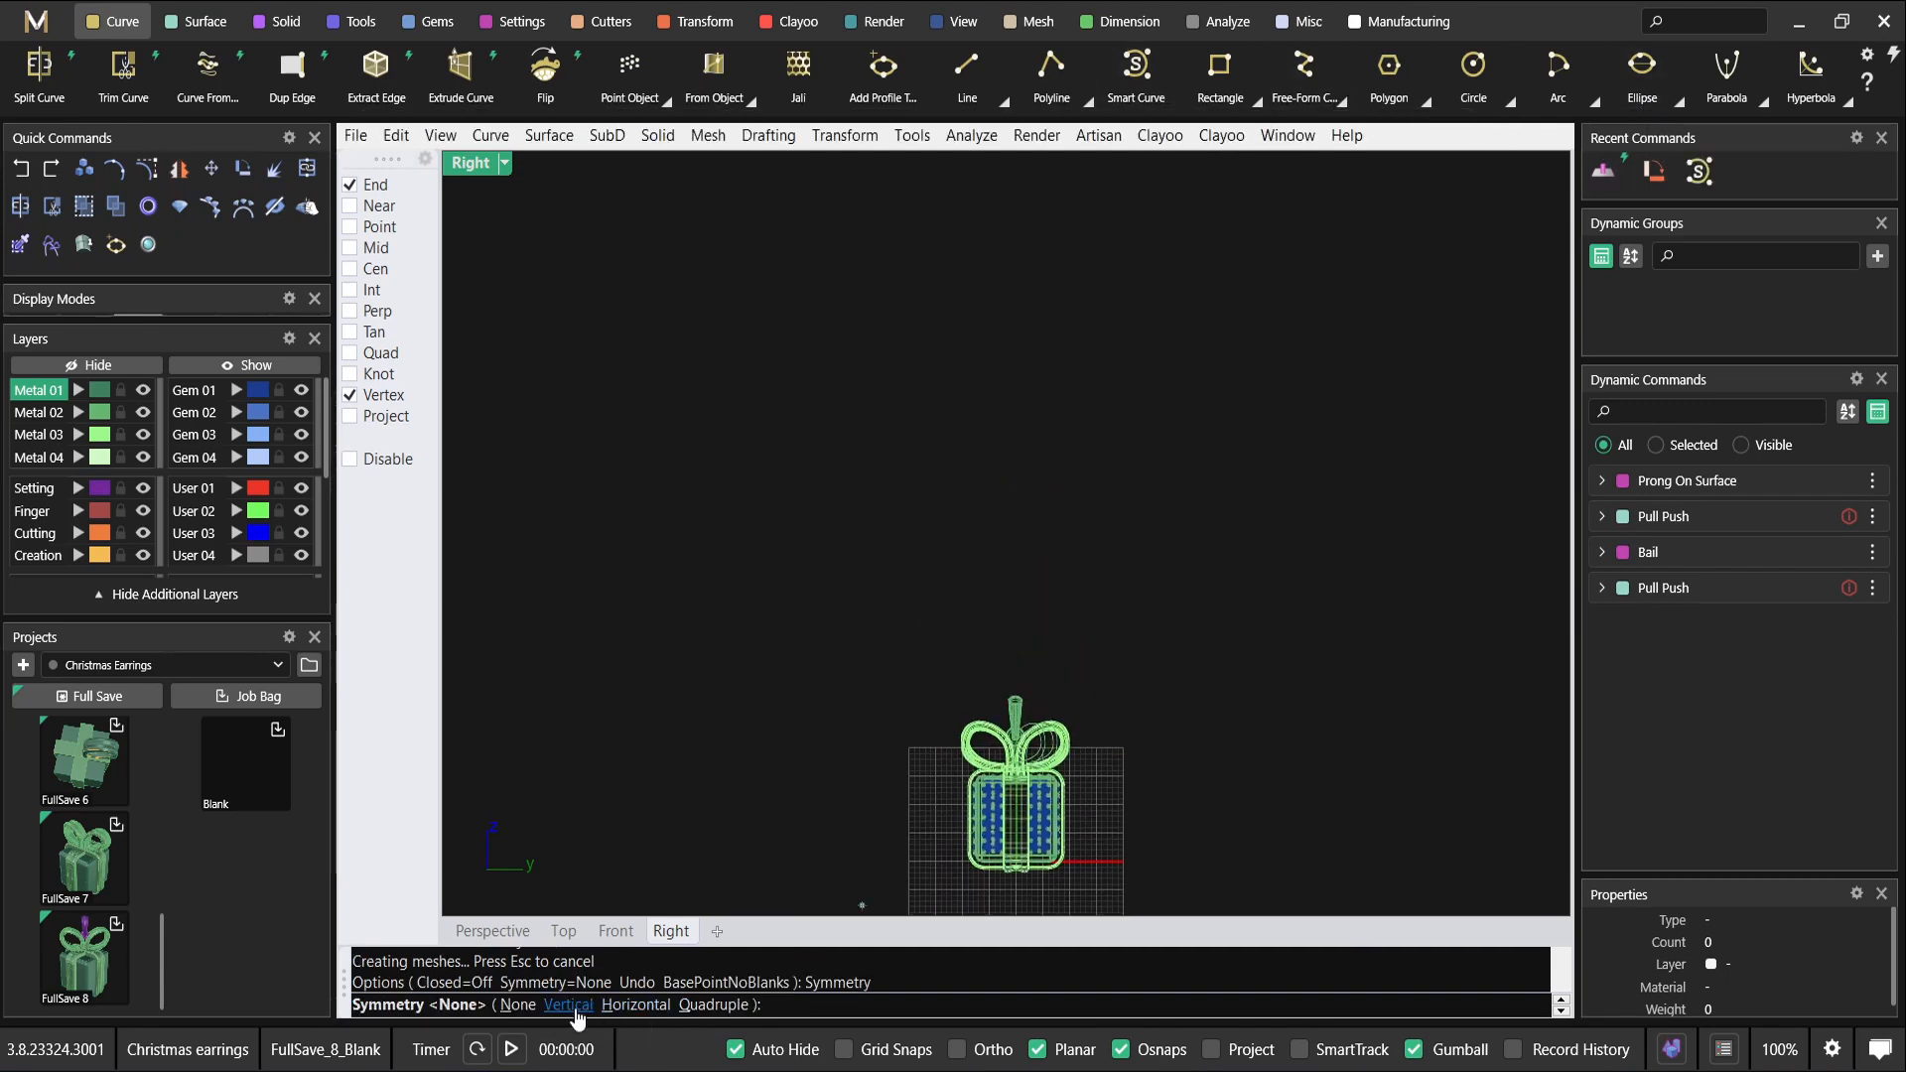
click(635, 1004)
click(665, 214)
key(Escape)
Draw an open Smart Curve with Vertical symmetry in the Right view, forming a wide U whose lowest point reaches the bail.
key(Return)
click(542, 1006)
click(514, 1005)
click(698, 210)
scroll(887, 707, up, 4)
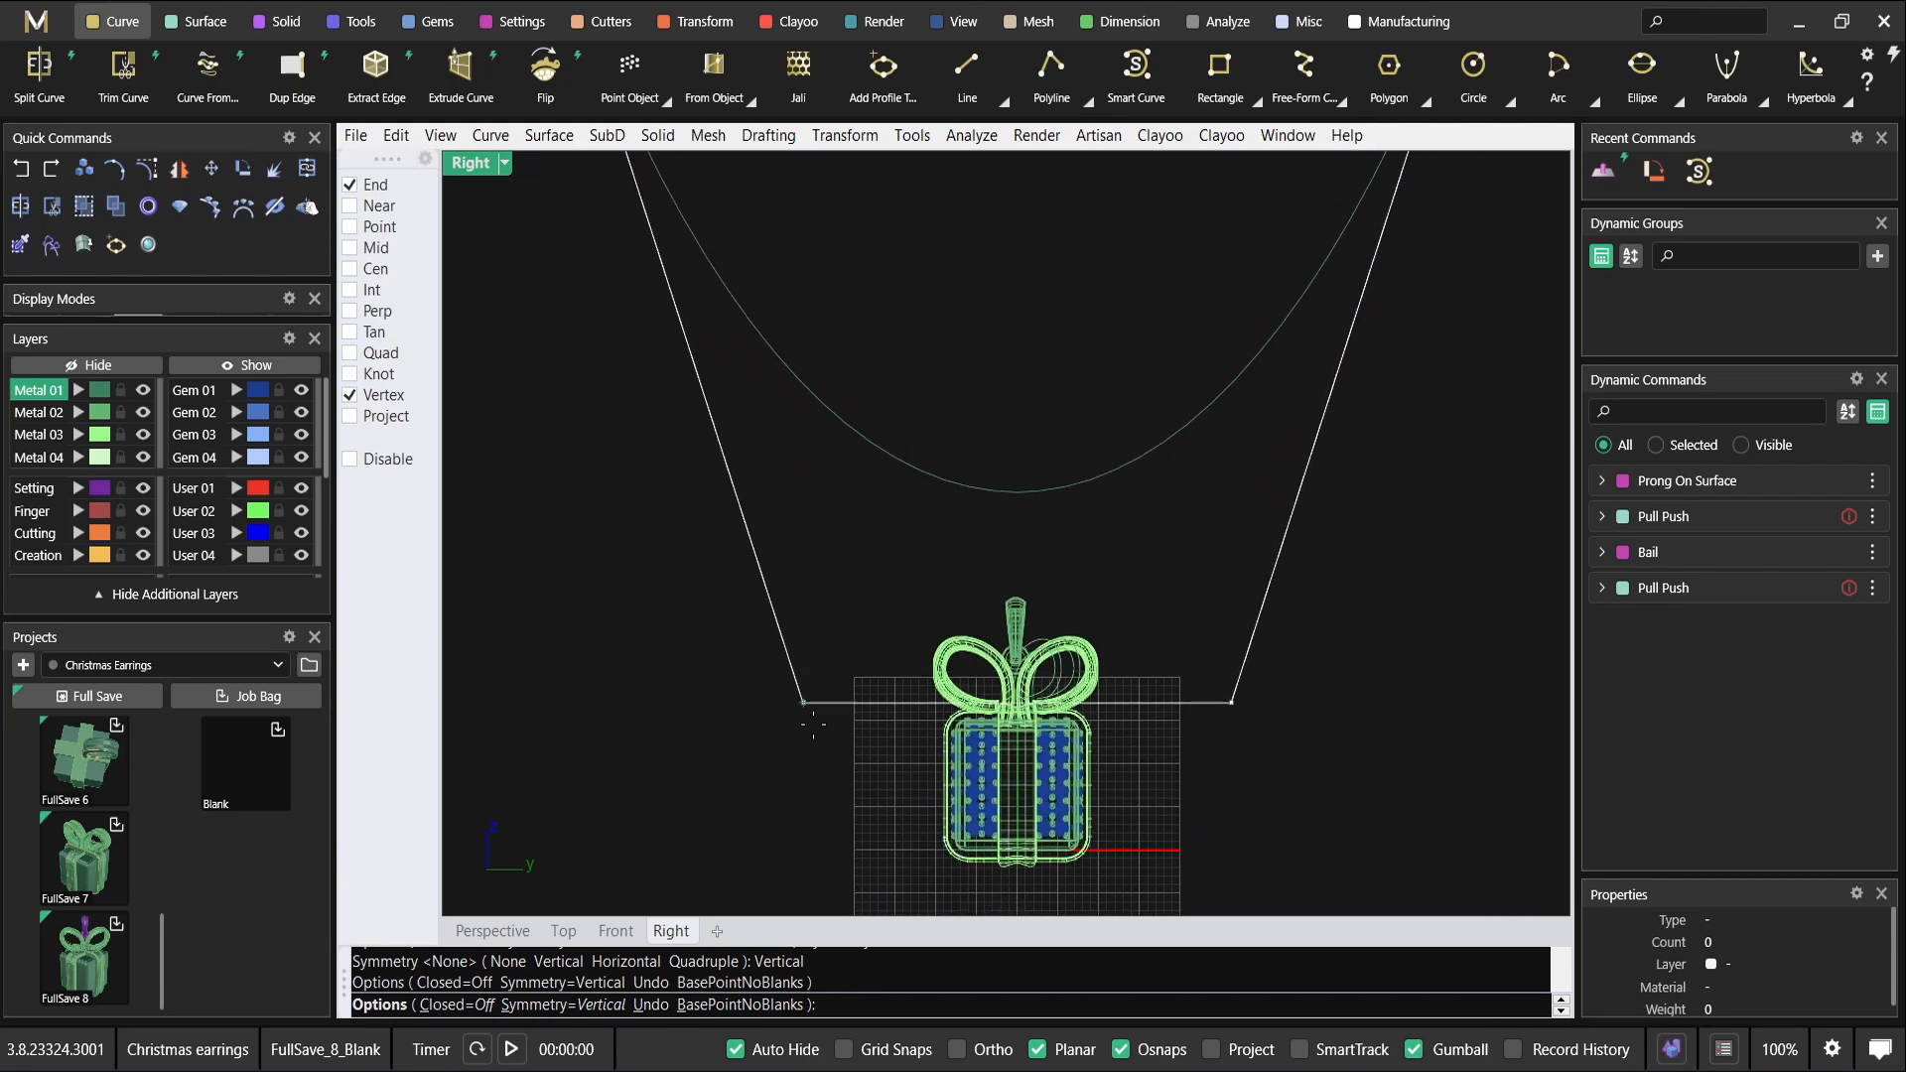
click(808, 756)
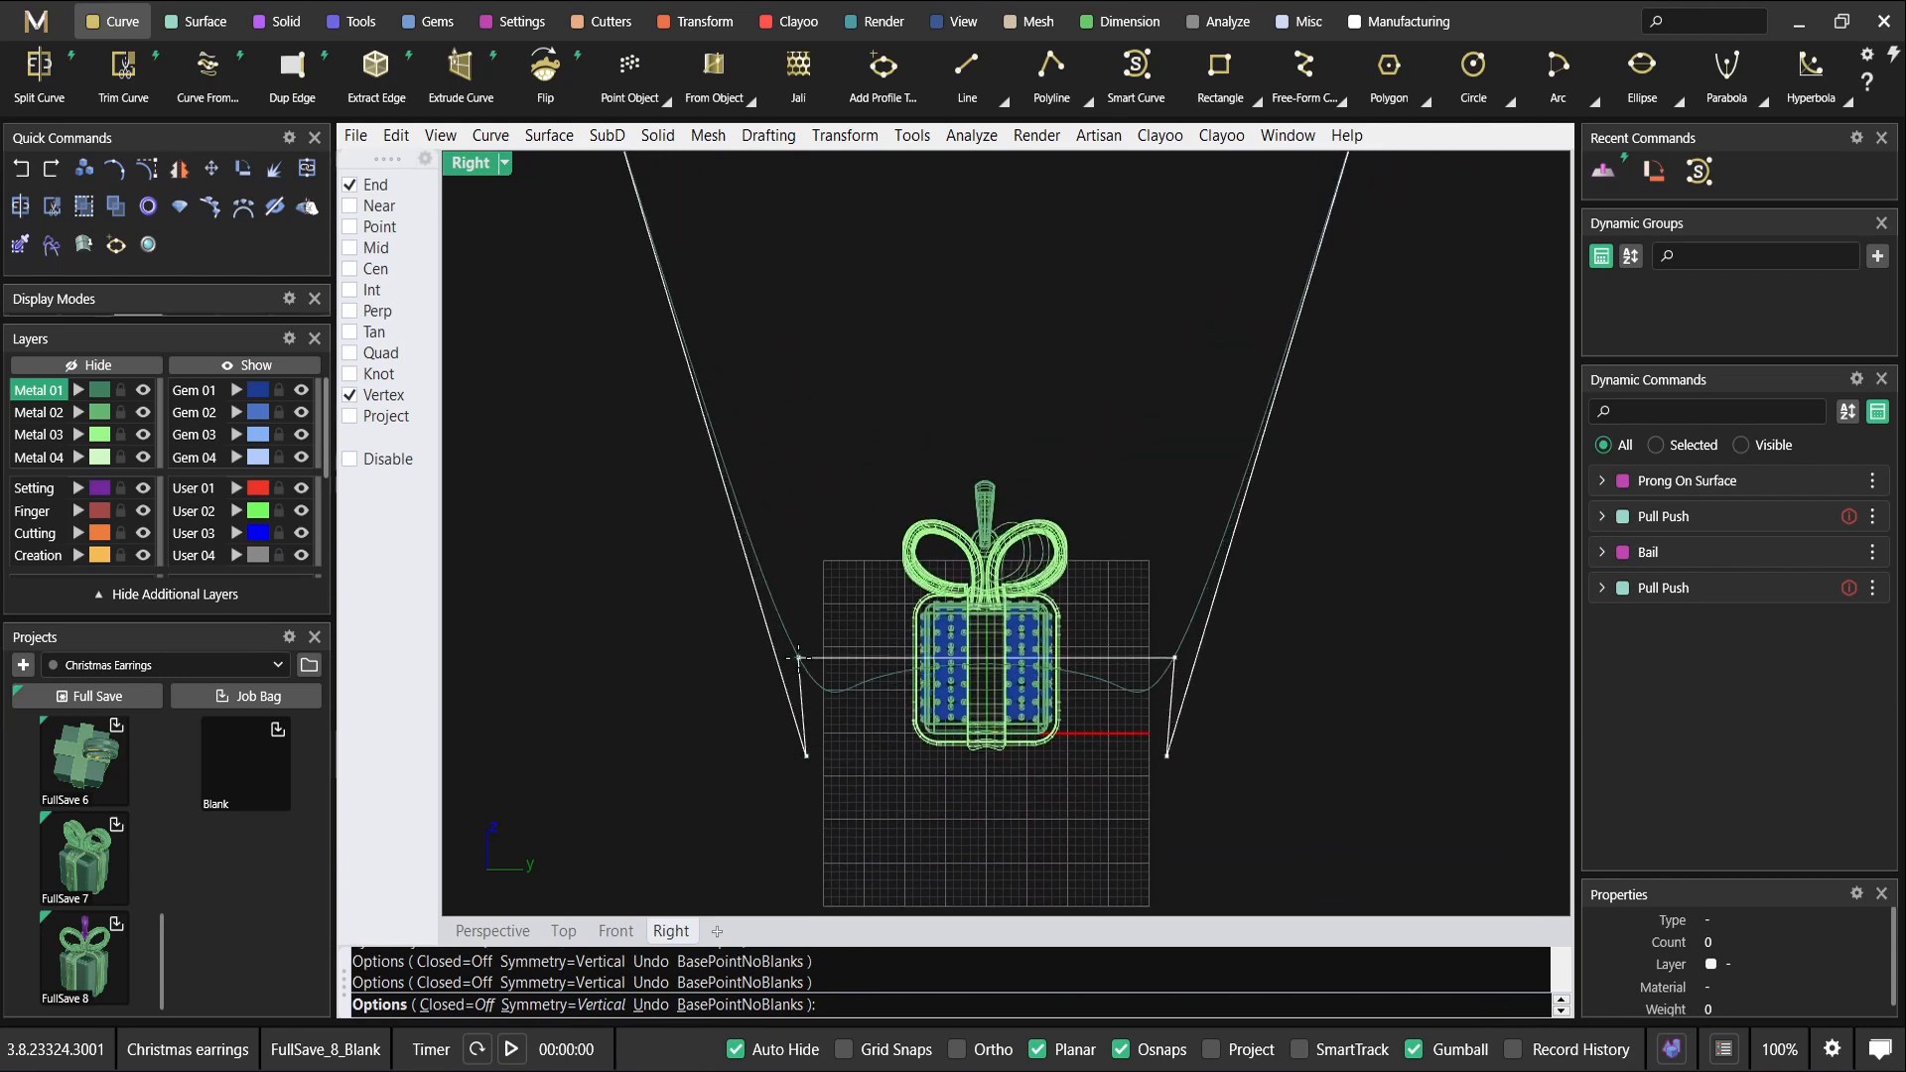
key(Return)
Narrow the U-shaped curve evenly about its centre and adjust its height so the lowest point passes through the bail.
click(812, 433)
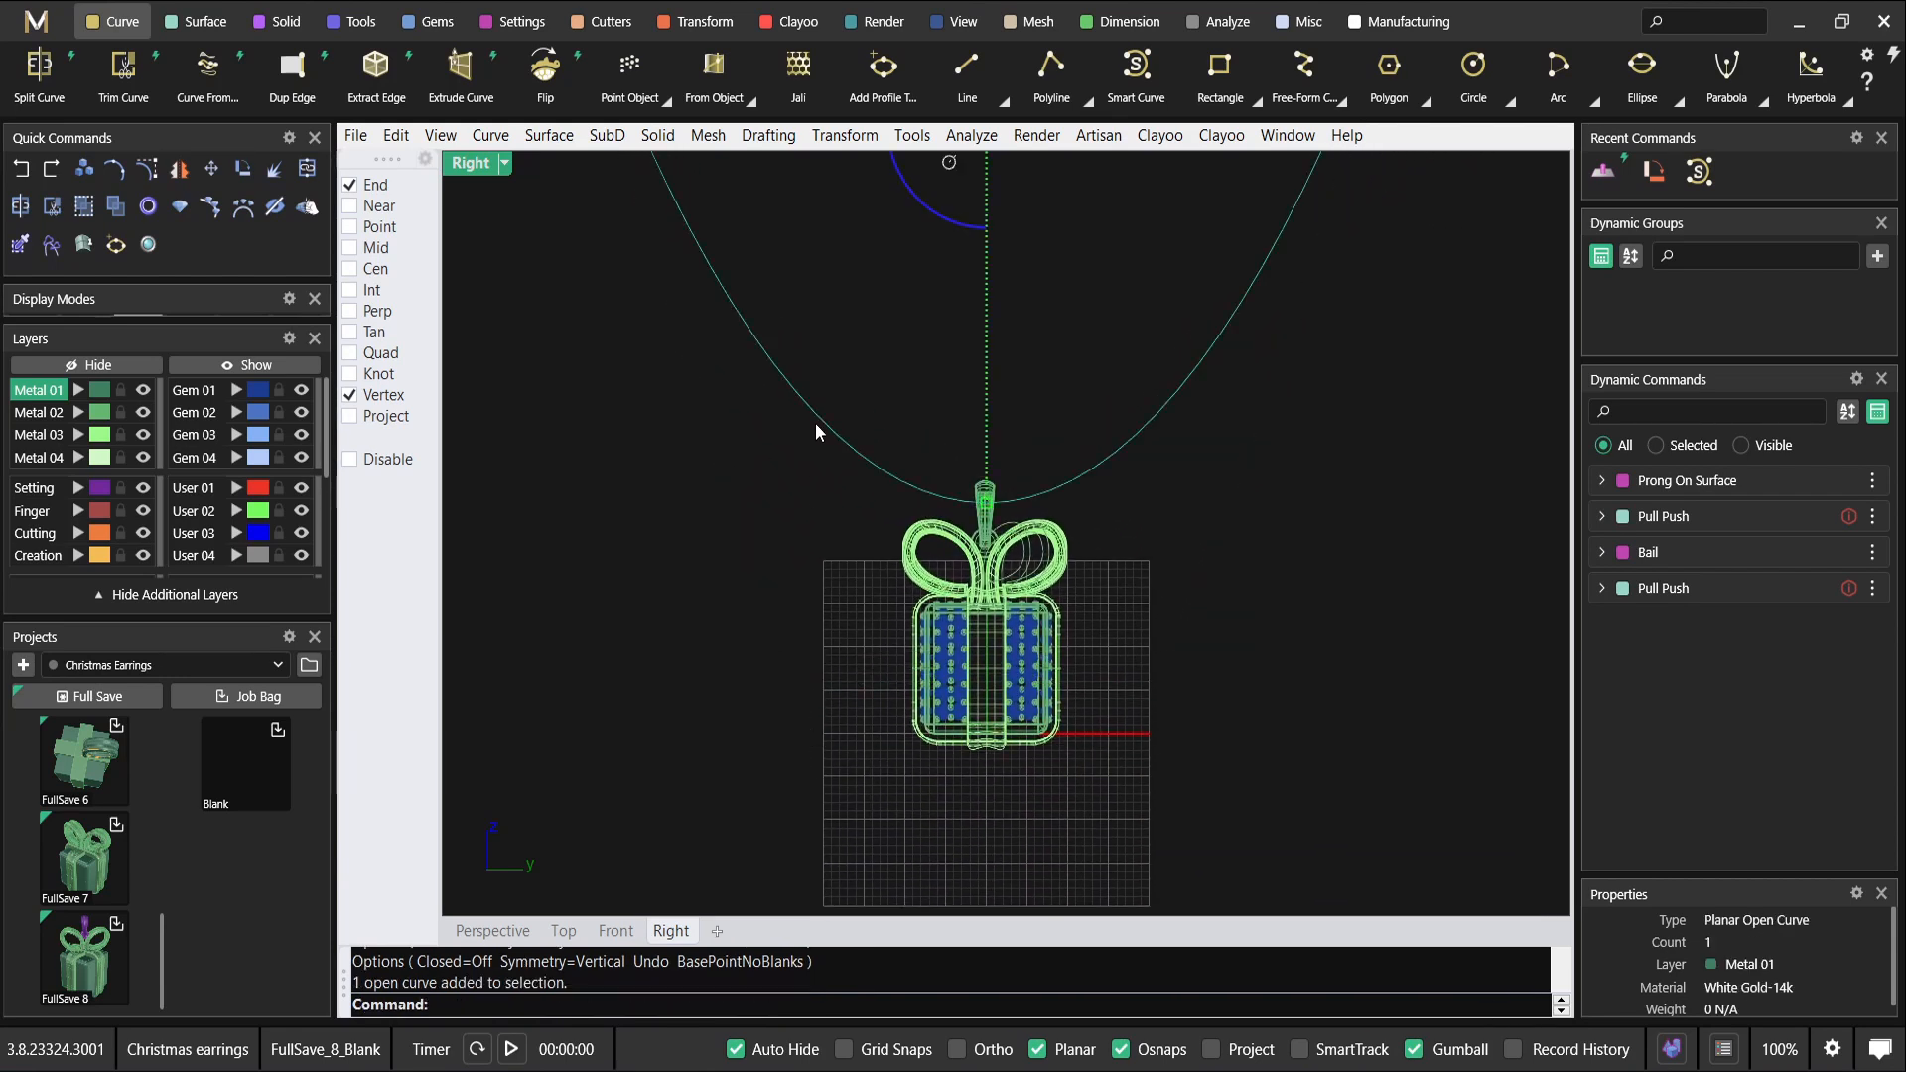
scroll(784, 595, down, 3)
drag(606, 466, 730, 475)
scroll(872, 566, up, 3)
drag(903, 239, 904, 243)
scroll(859, 318, down, 6)
right_drag(822, 258, 791, 409)
right_click(702, 314)
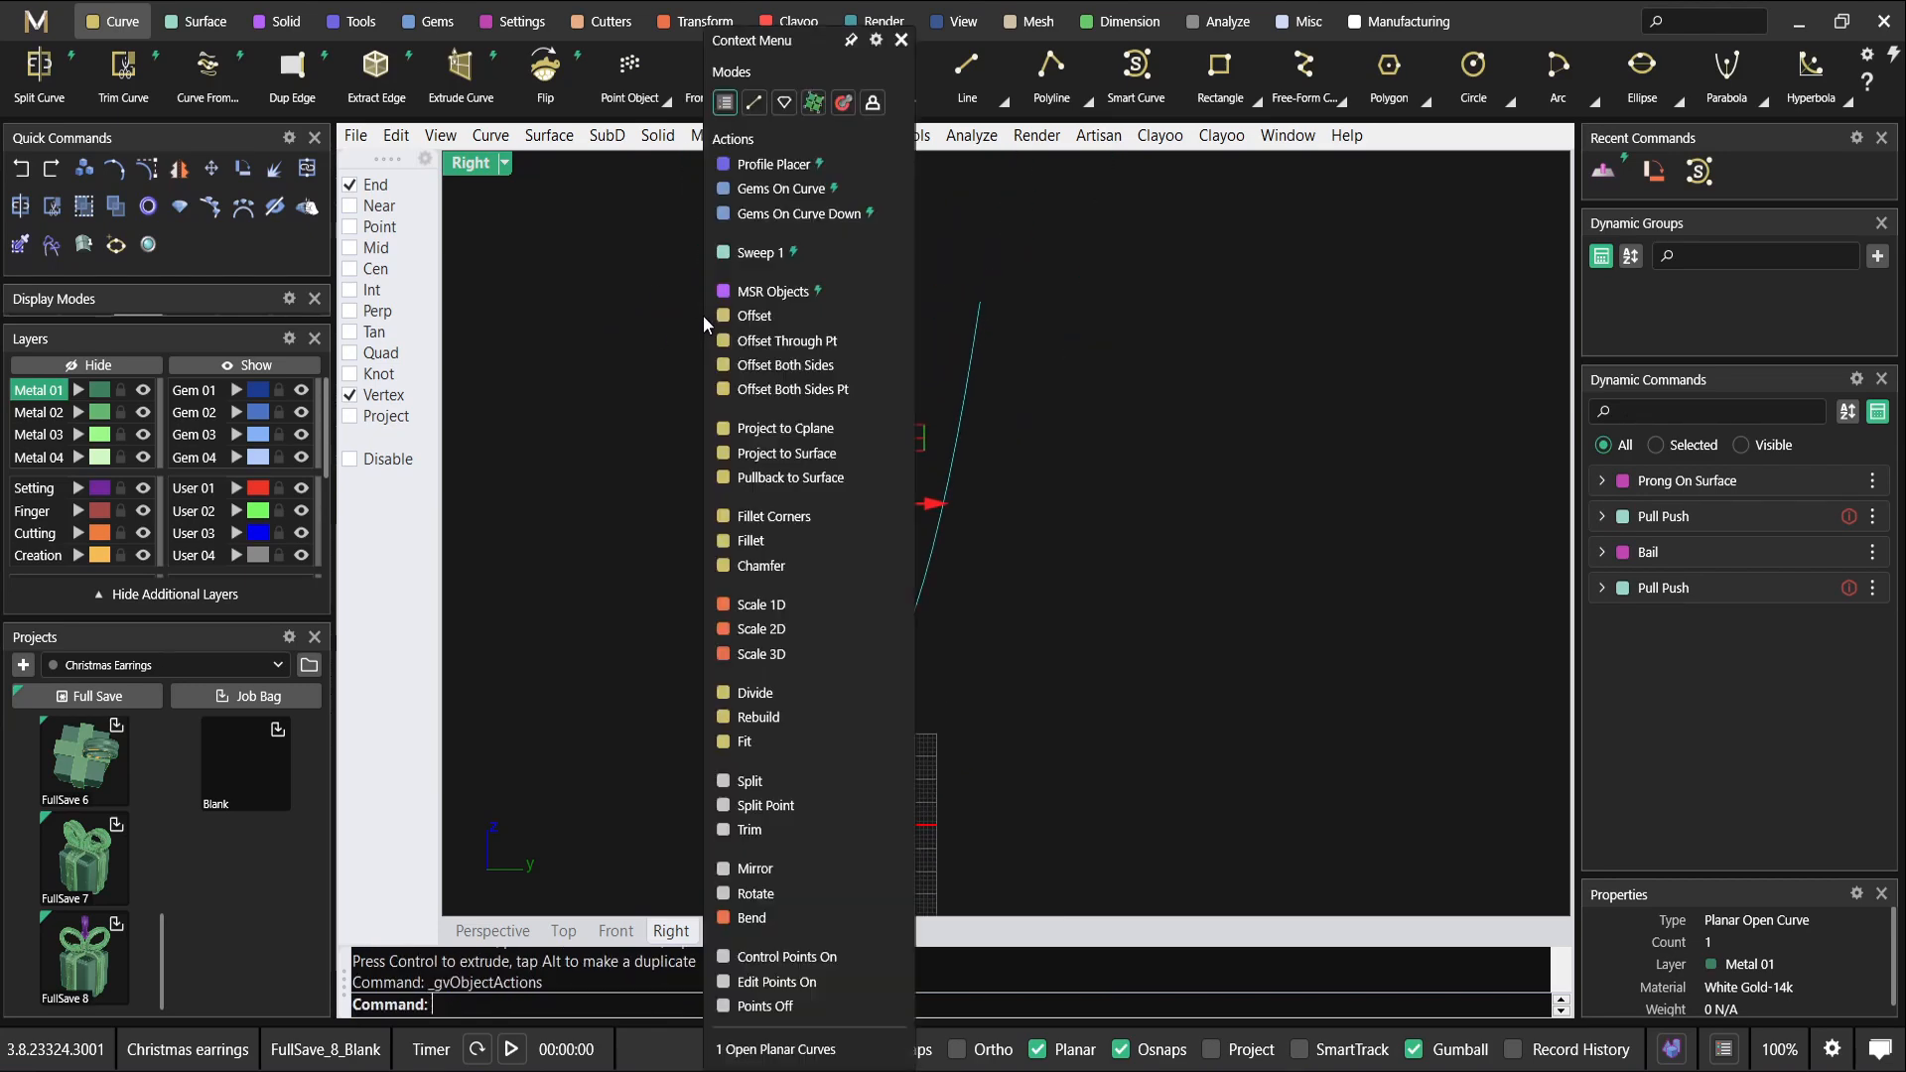
key(Escape)
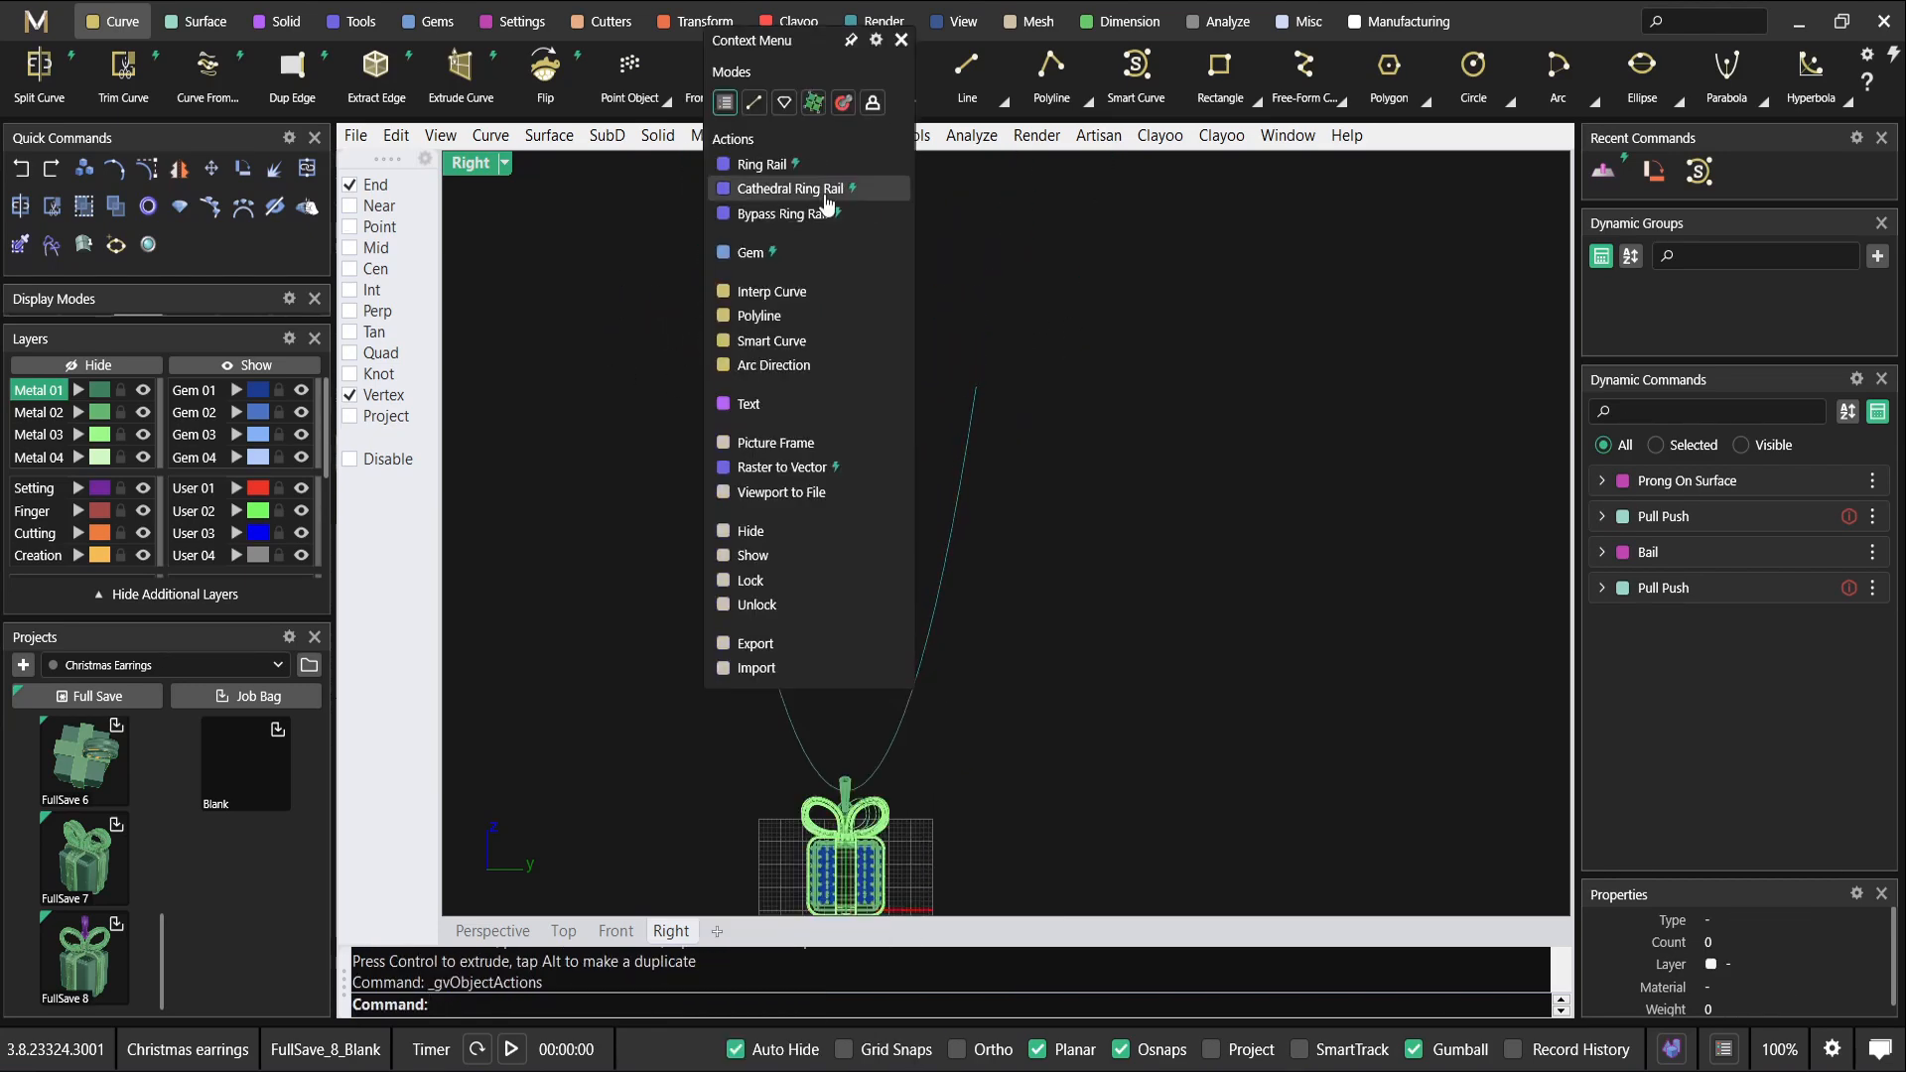
click(899, 41)
Select the U-shaped curve above the bail and start the Object On Curve command for it.
click(724, 424)
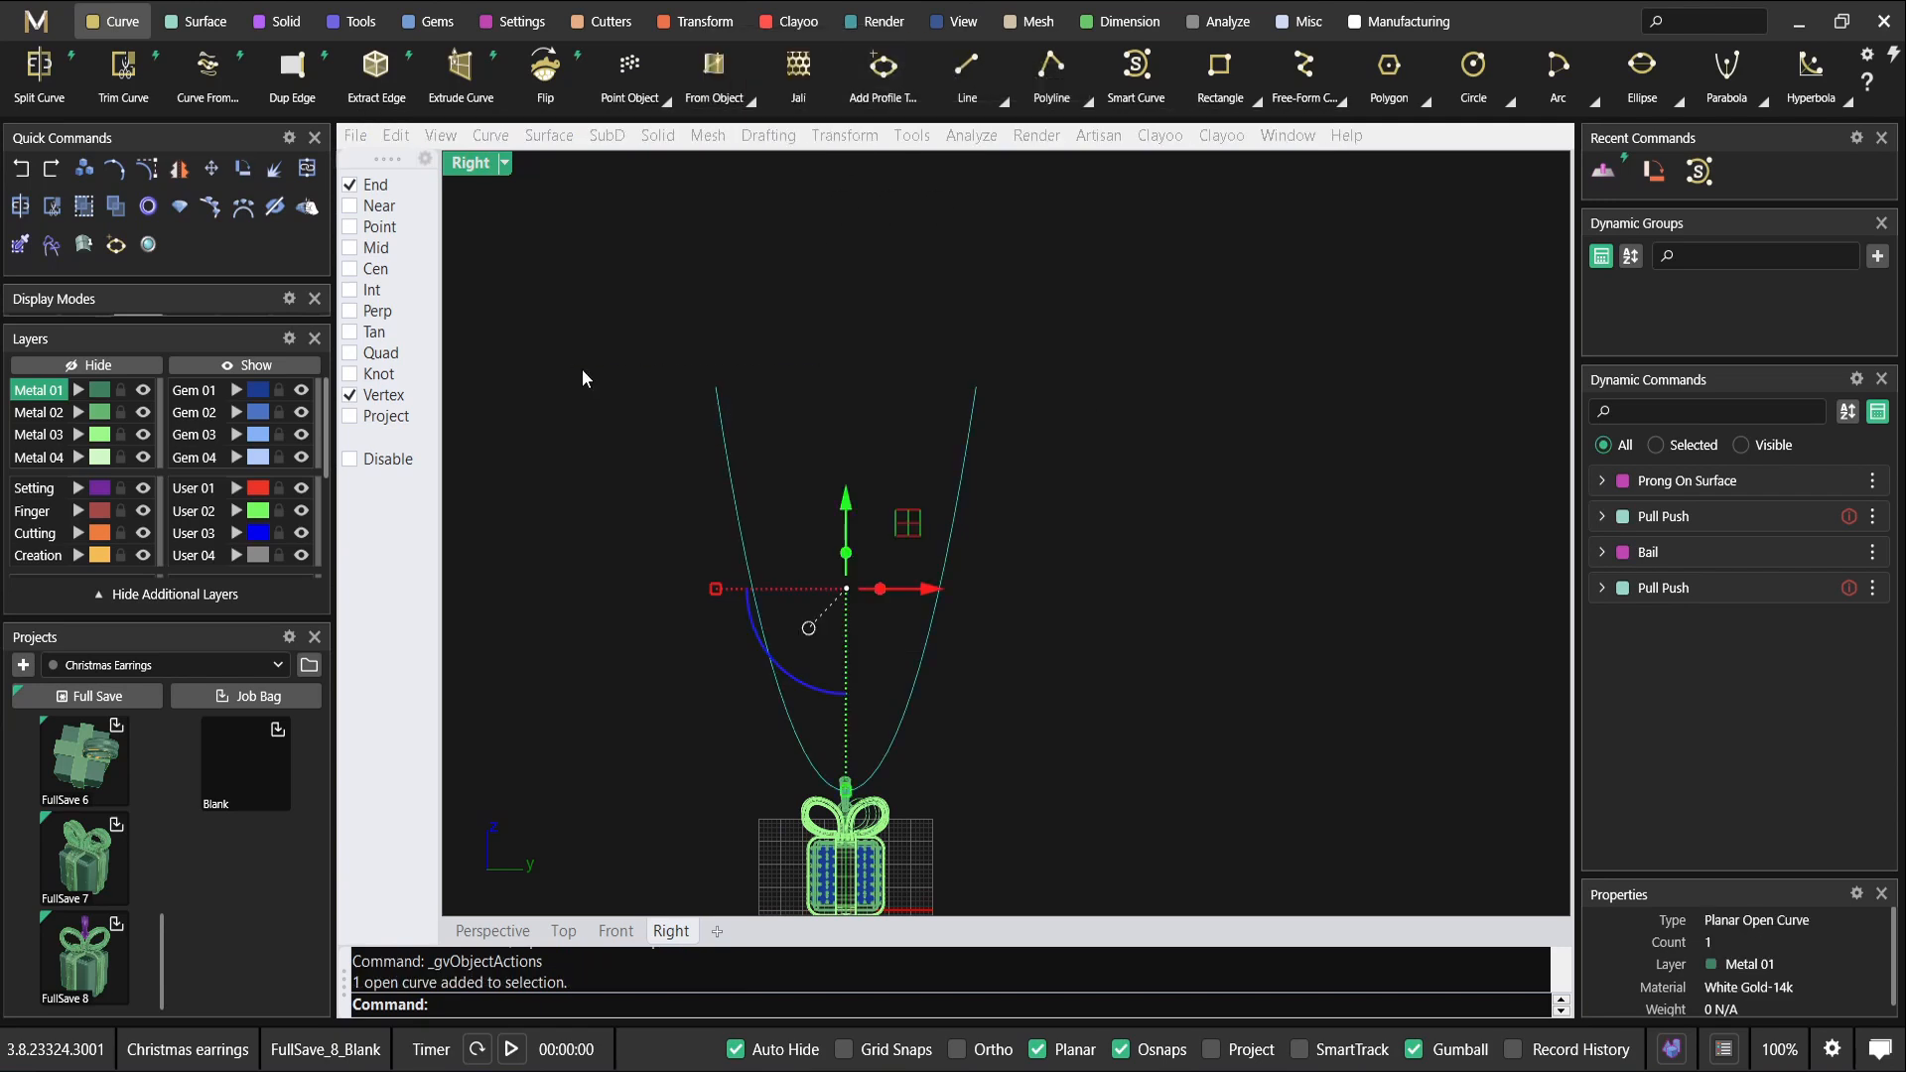
click(512, 30)
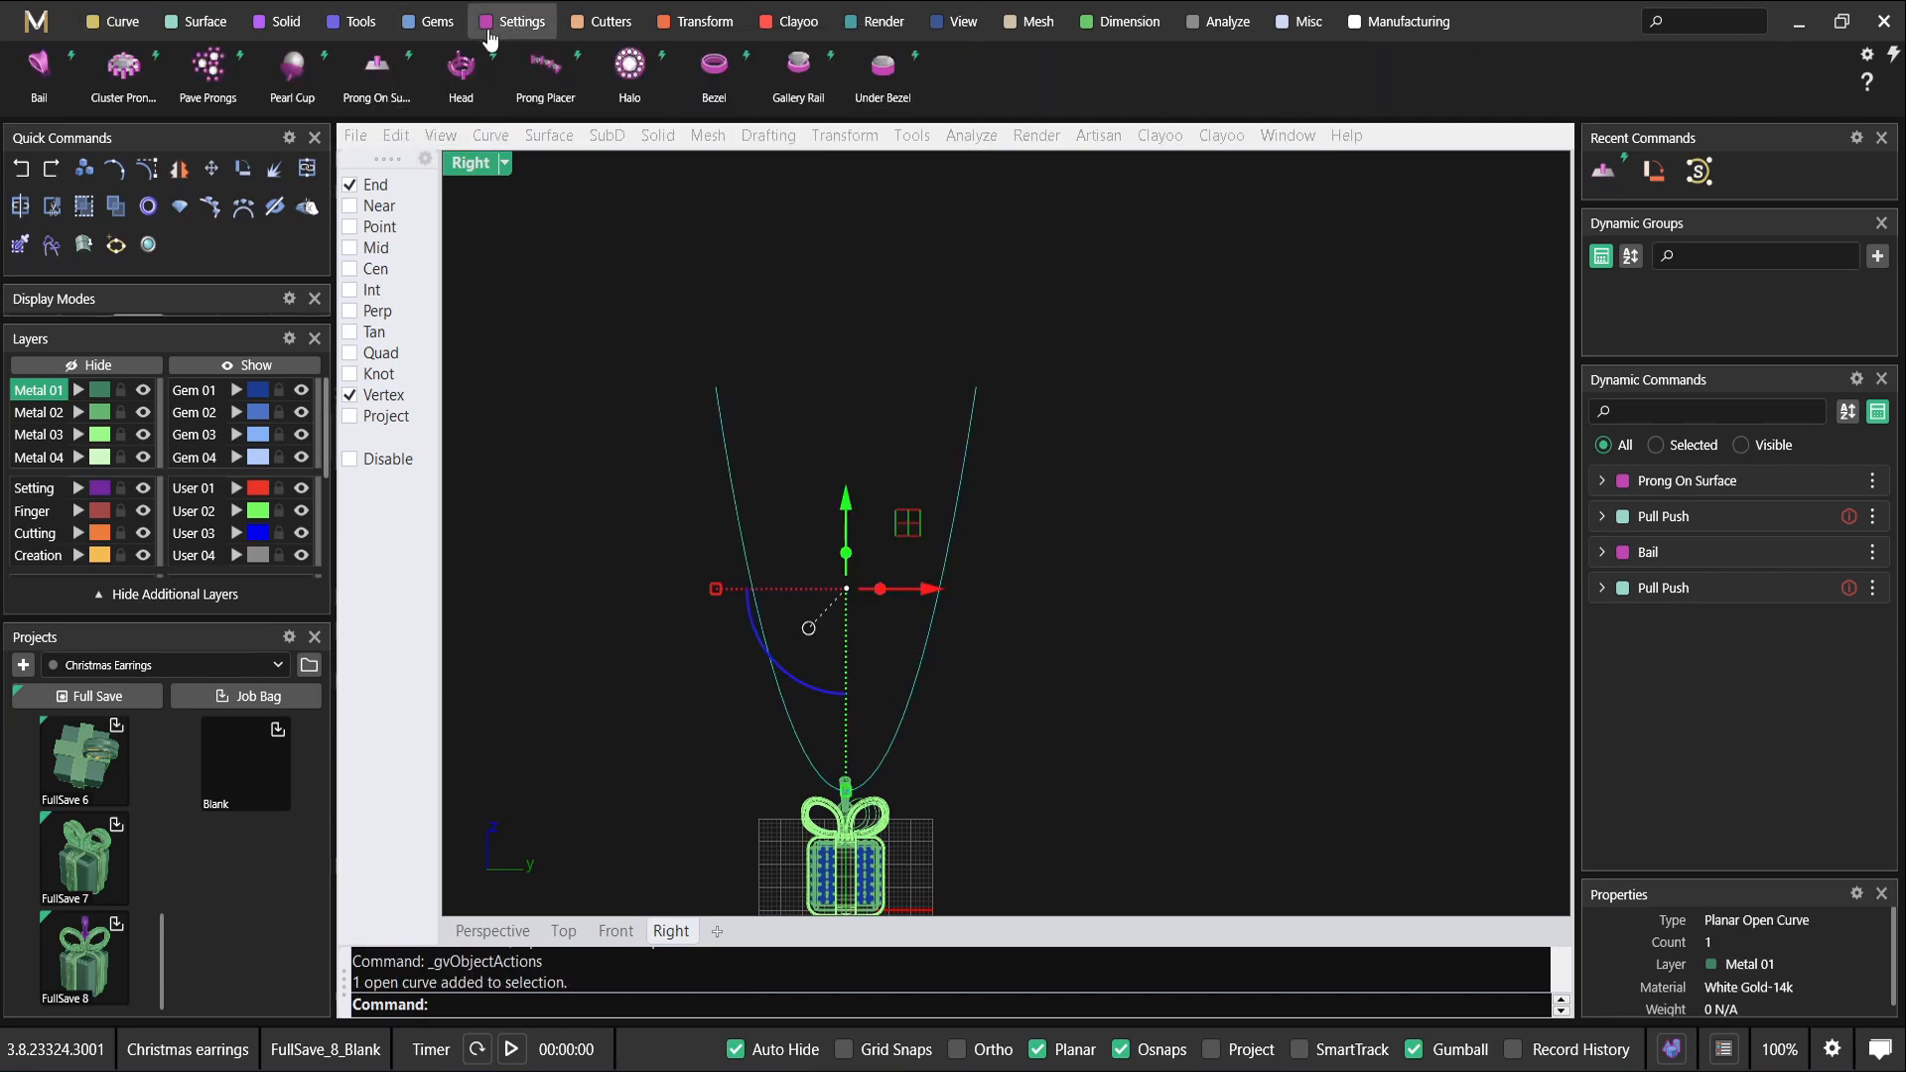
click(360, 22)
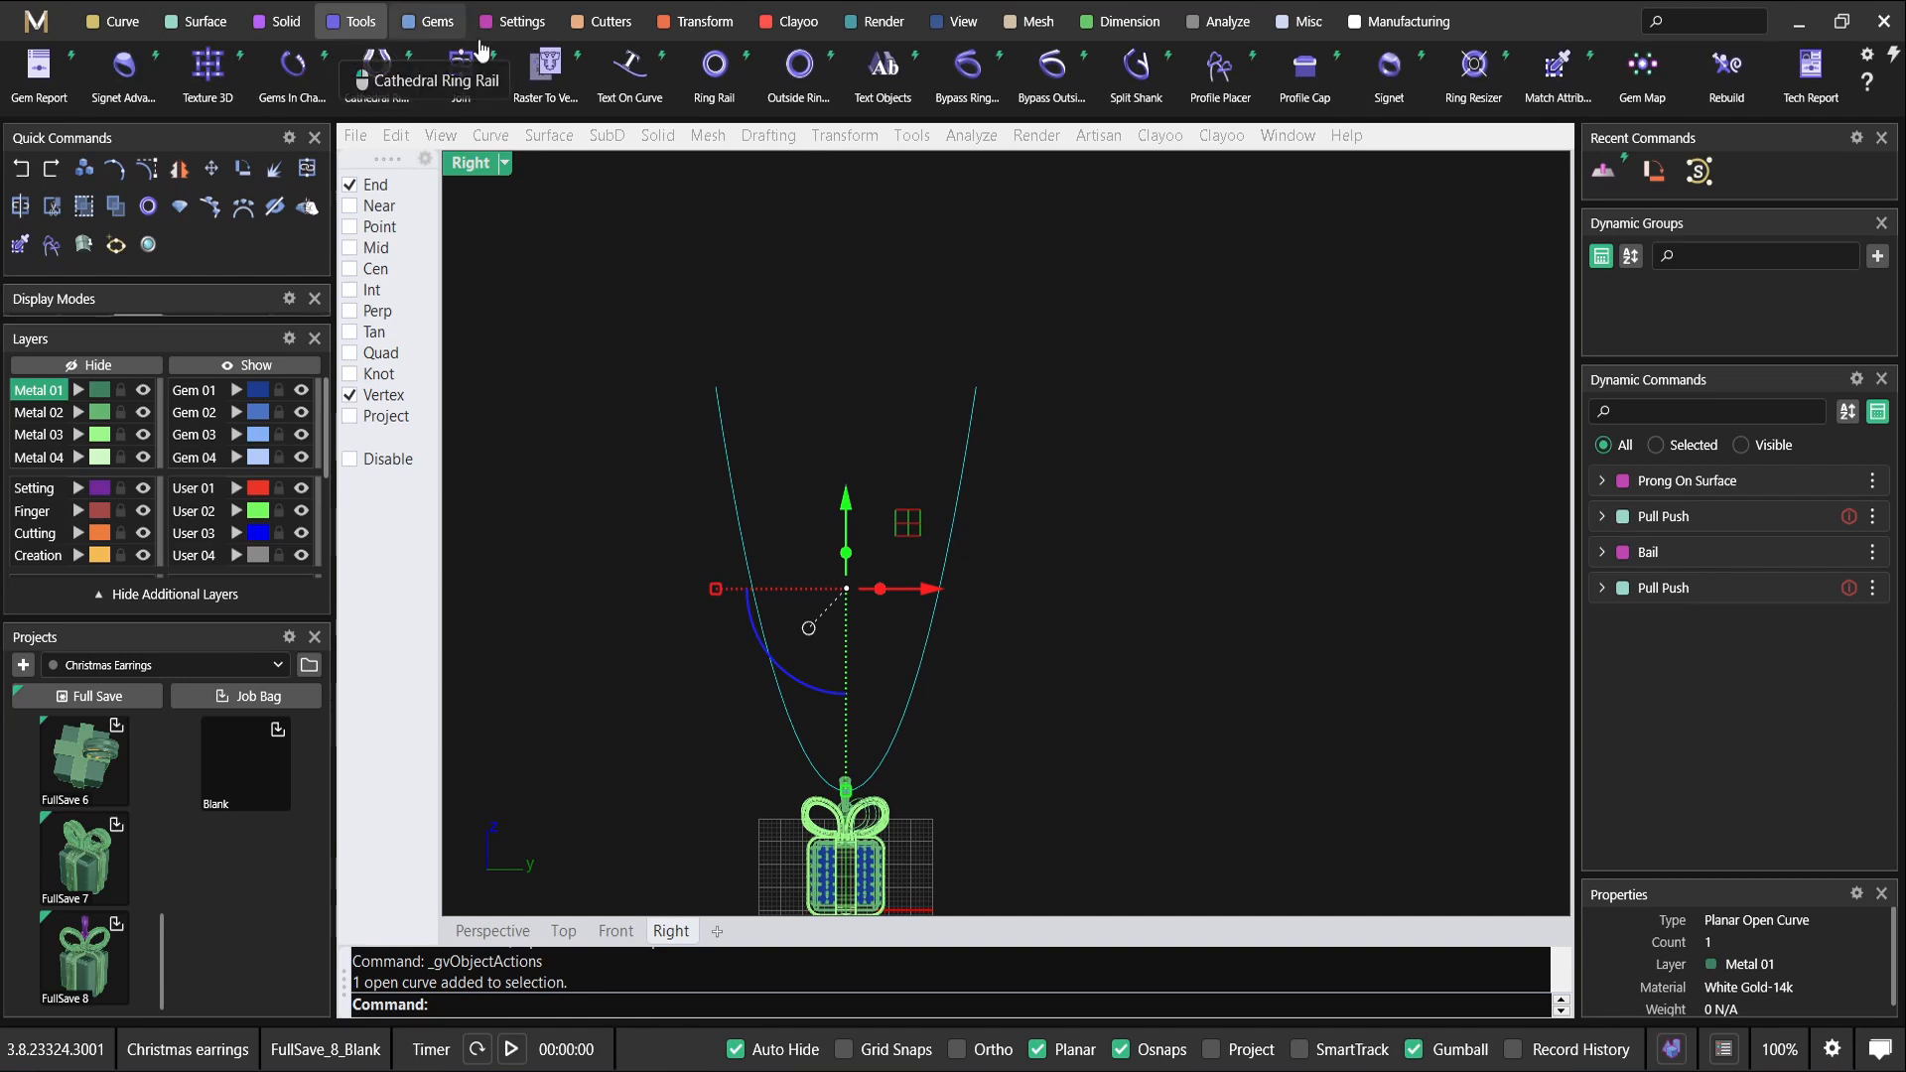
click(683, 22)
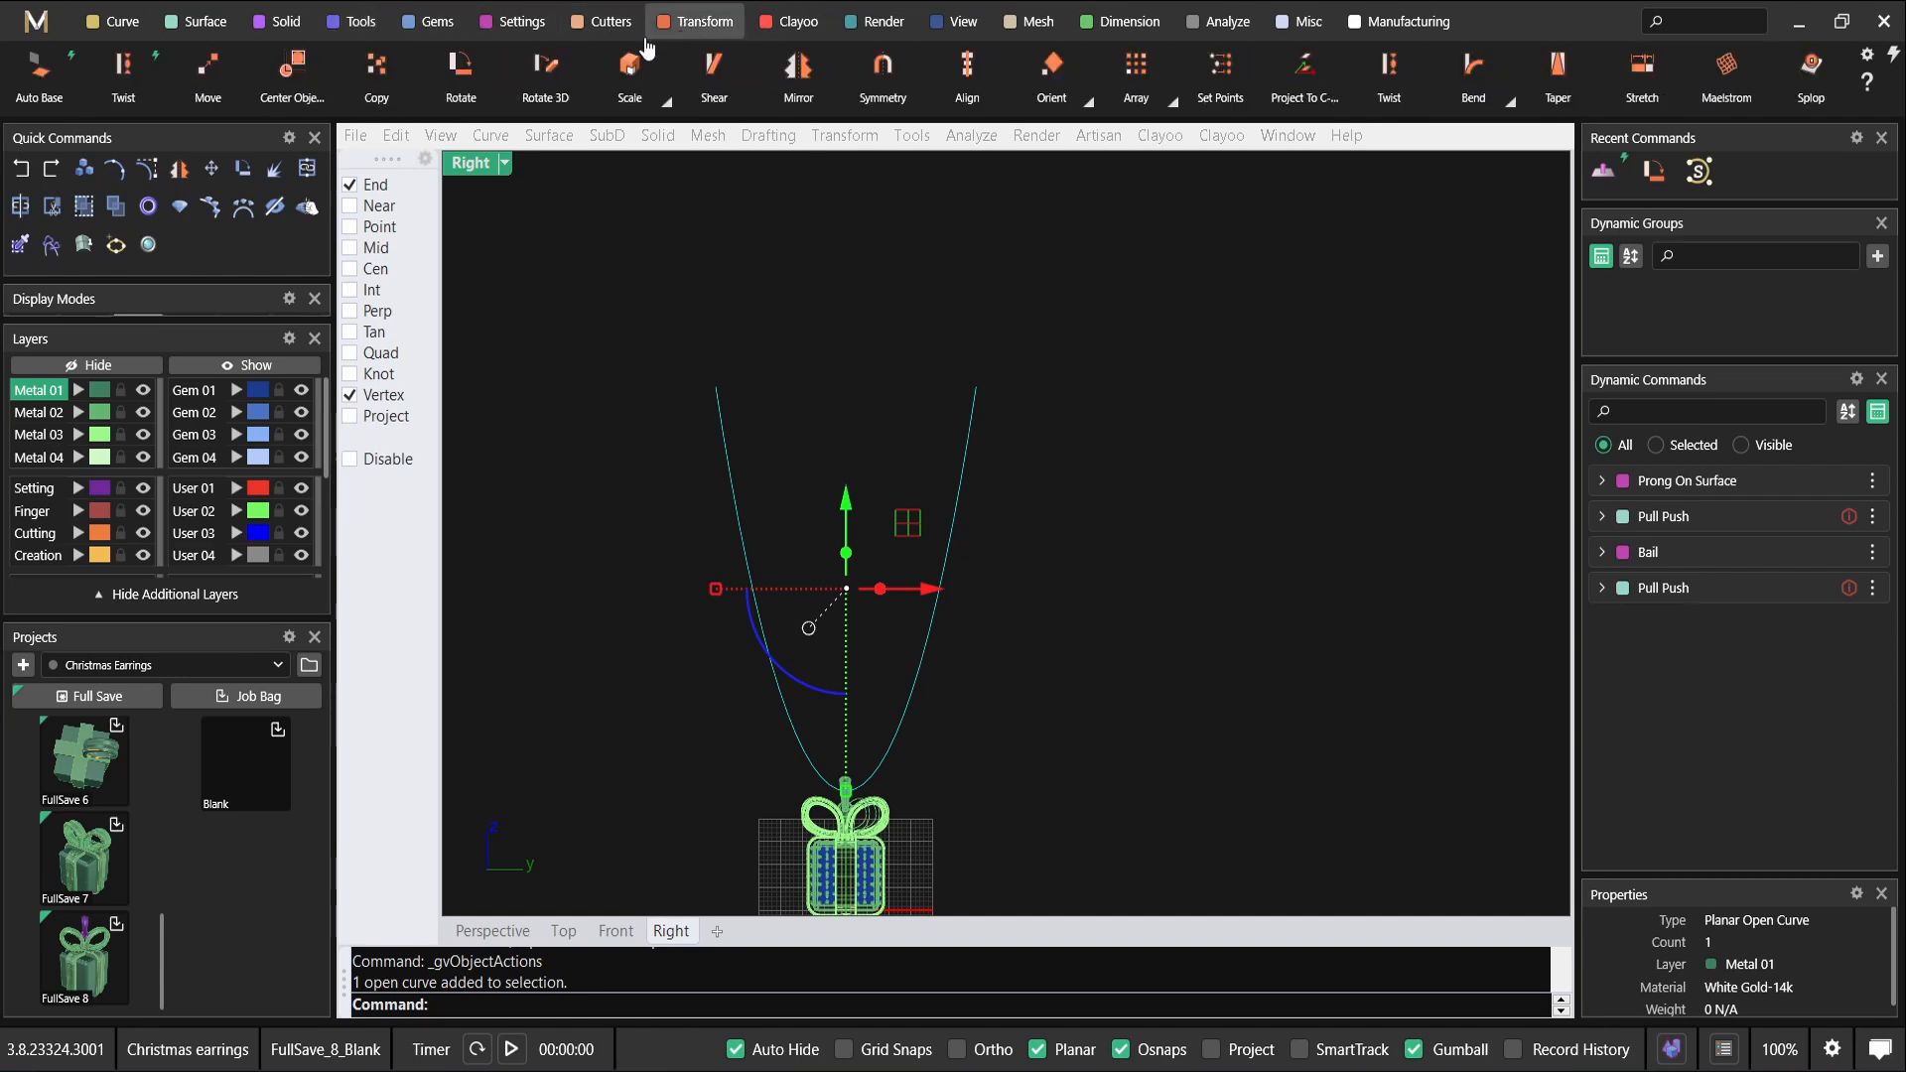
click(369, 35)
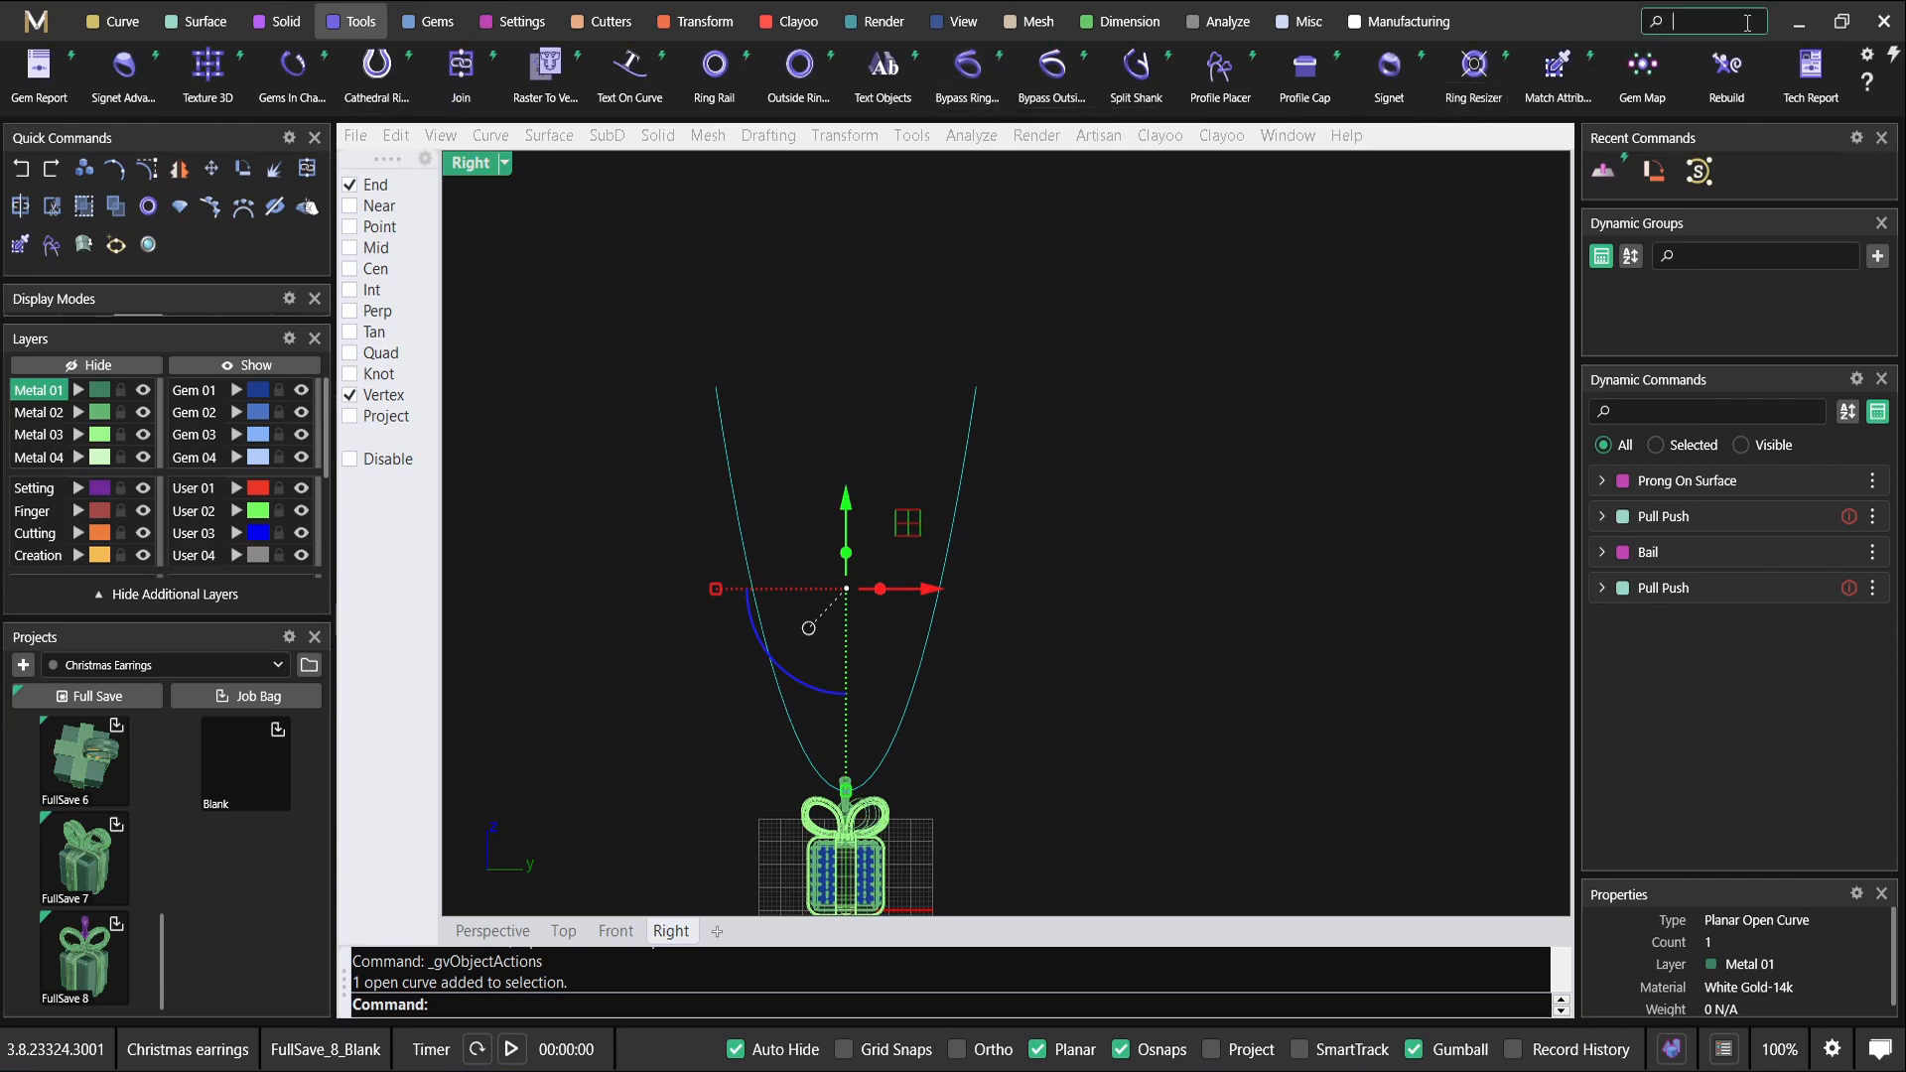
click(1680, 21)
text(obje)
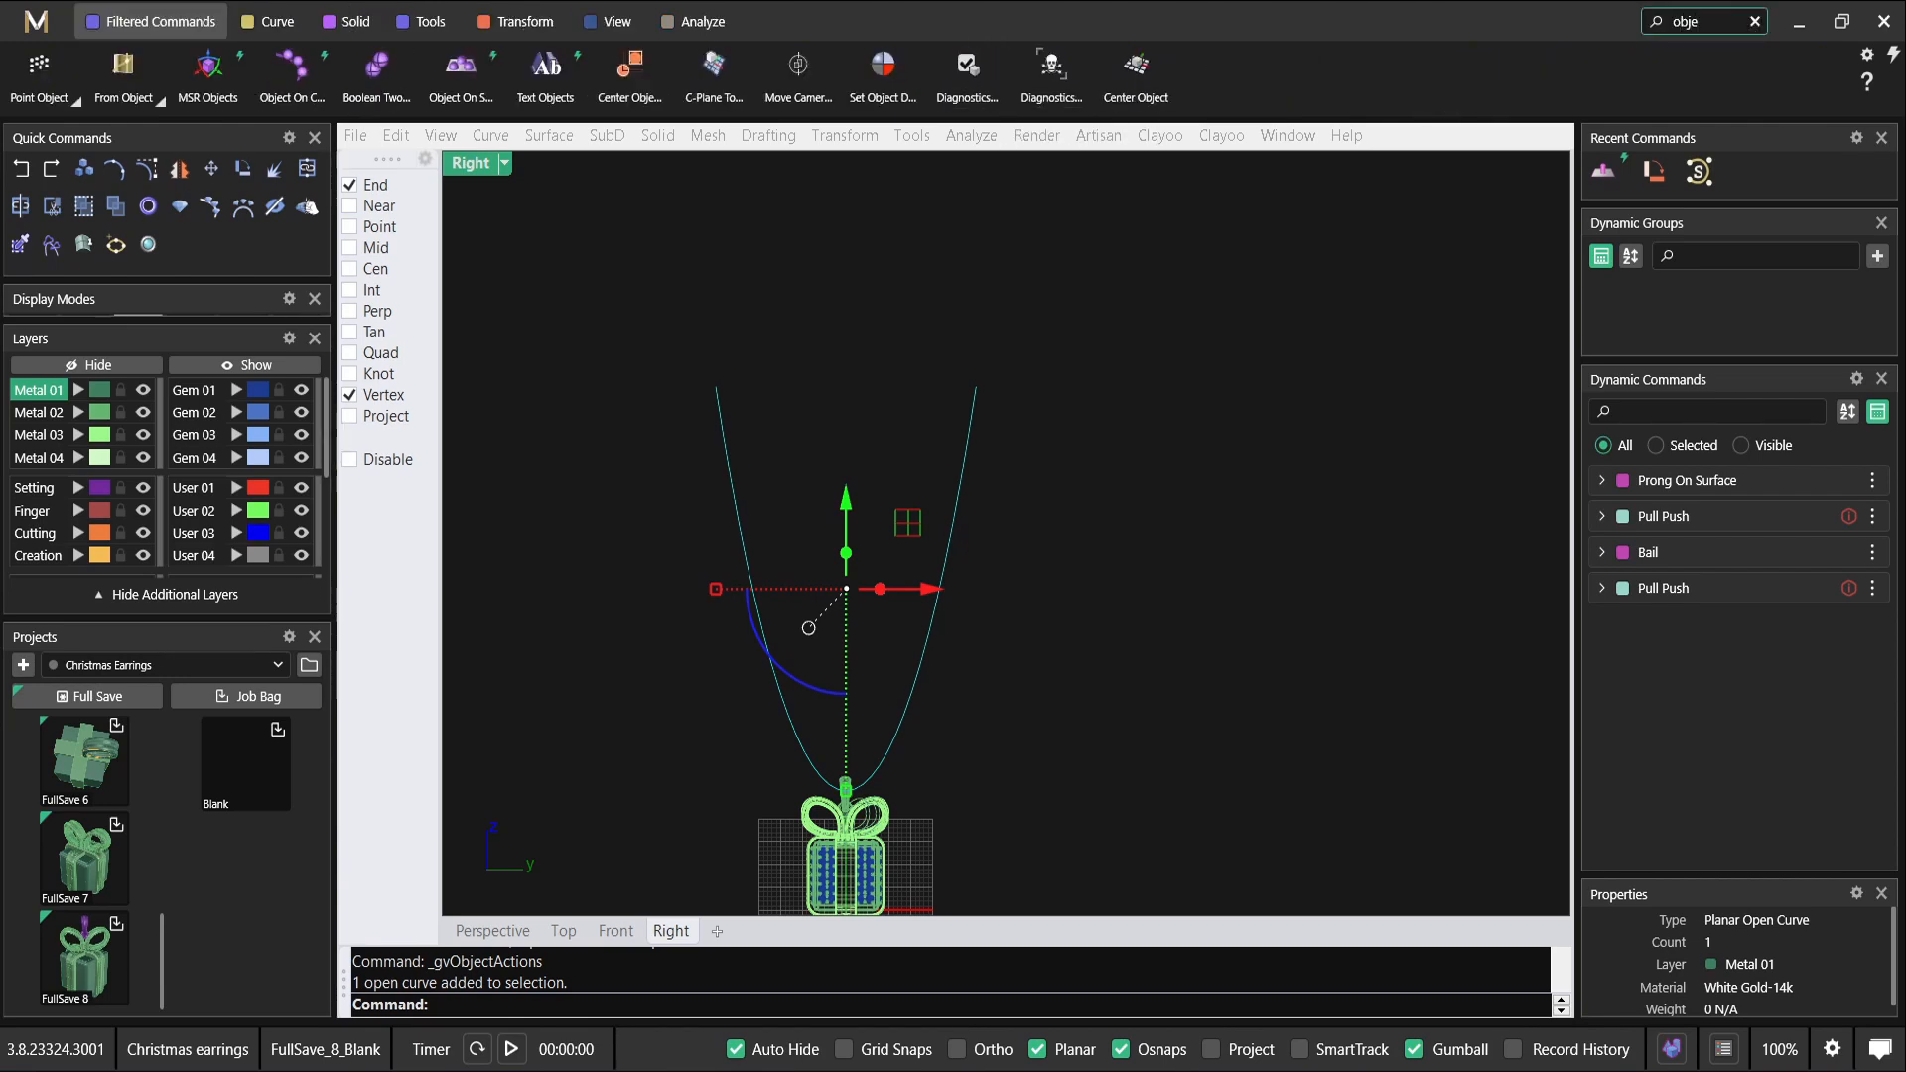
click(290, 88)
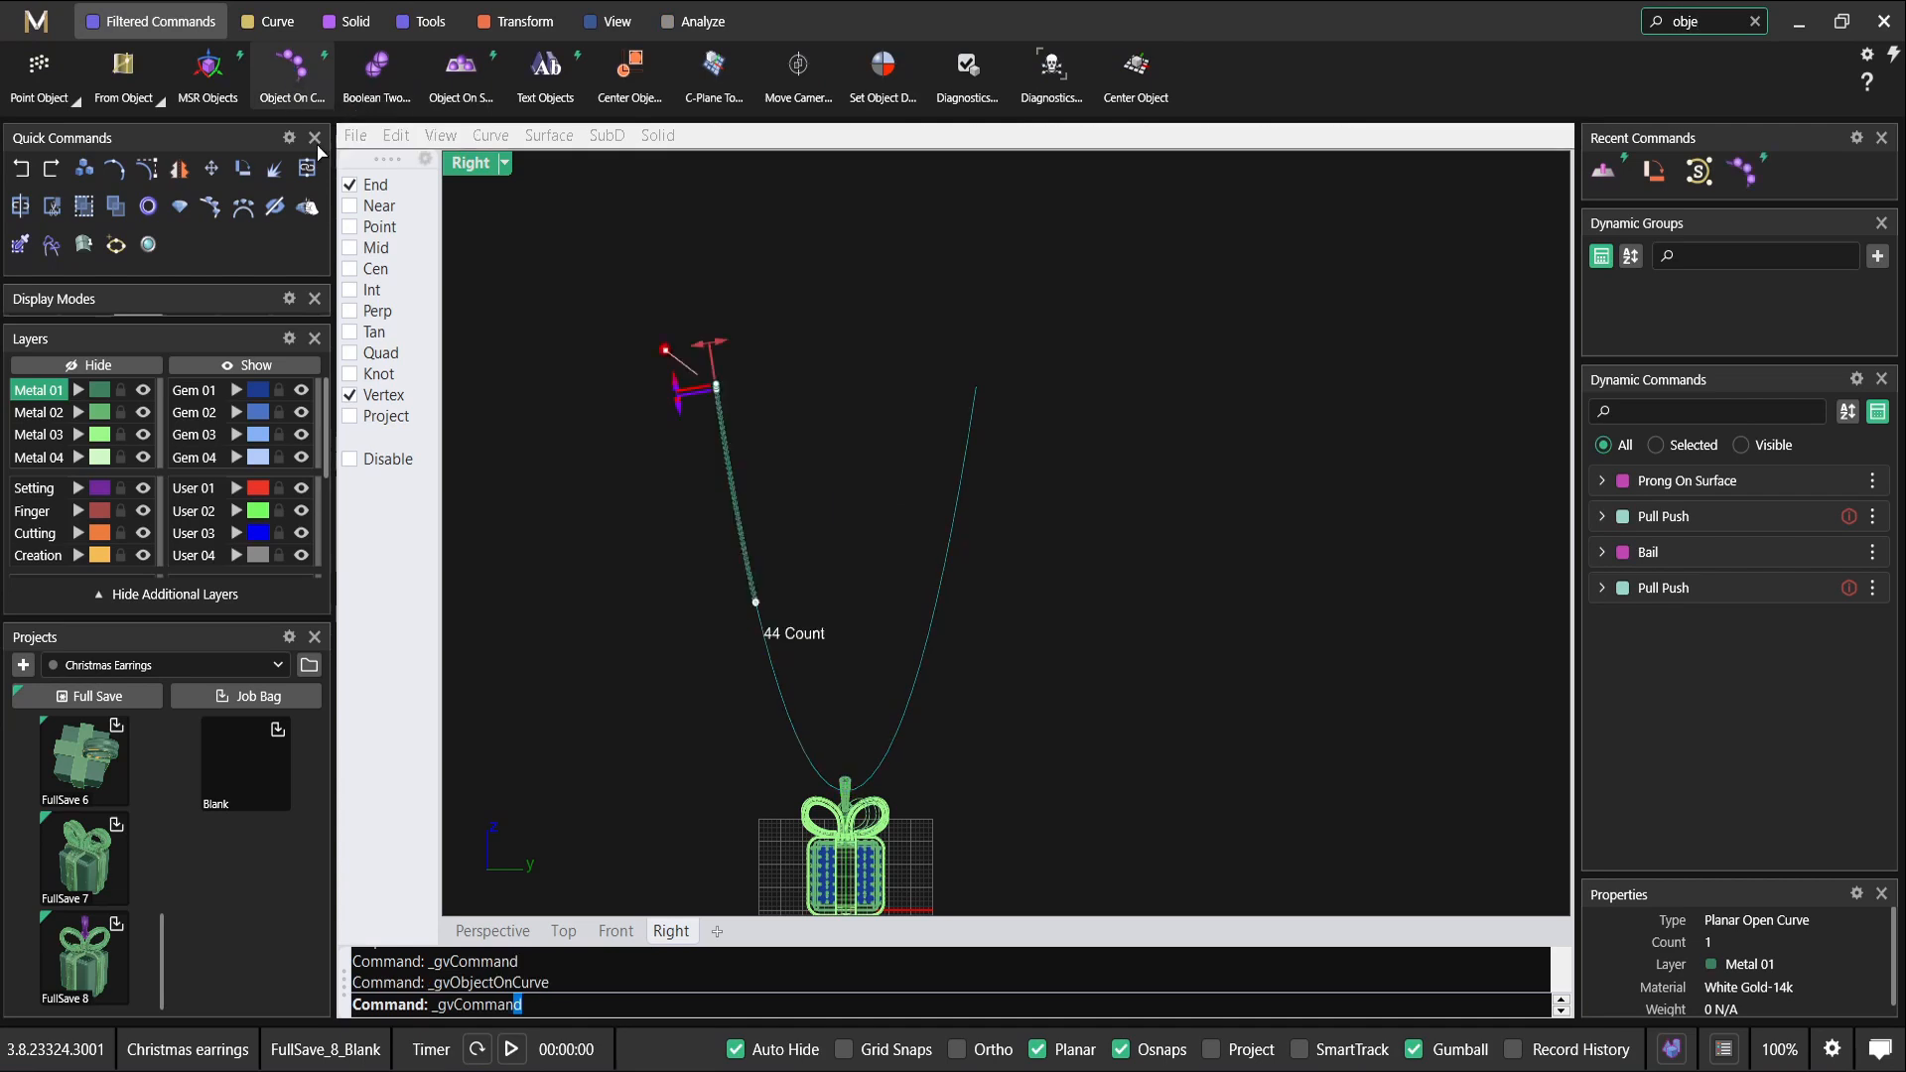
Choose Link Curbed from the Object On Curve library as the object repeated along the curve.
scroll(770, 521, up, 5)
scroll(780, 543, up, 3)
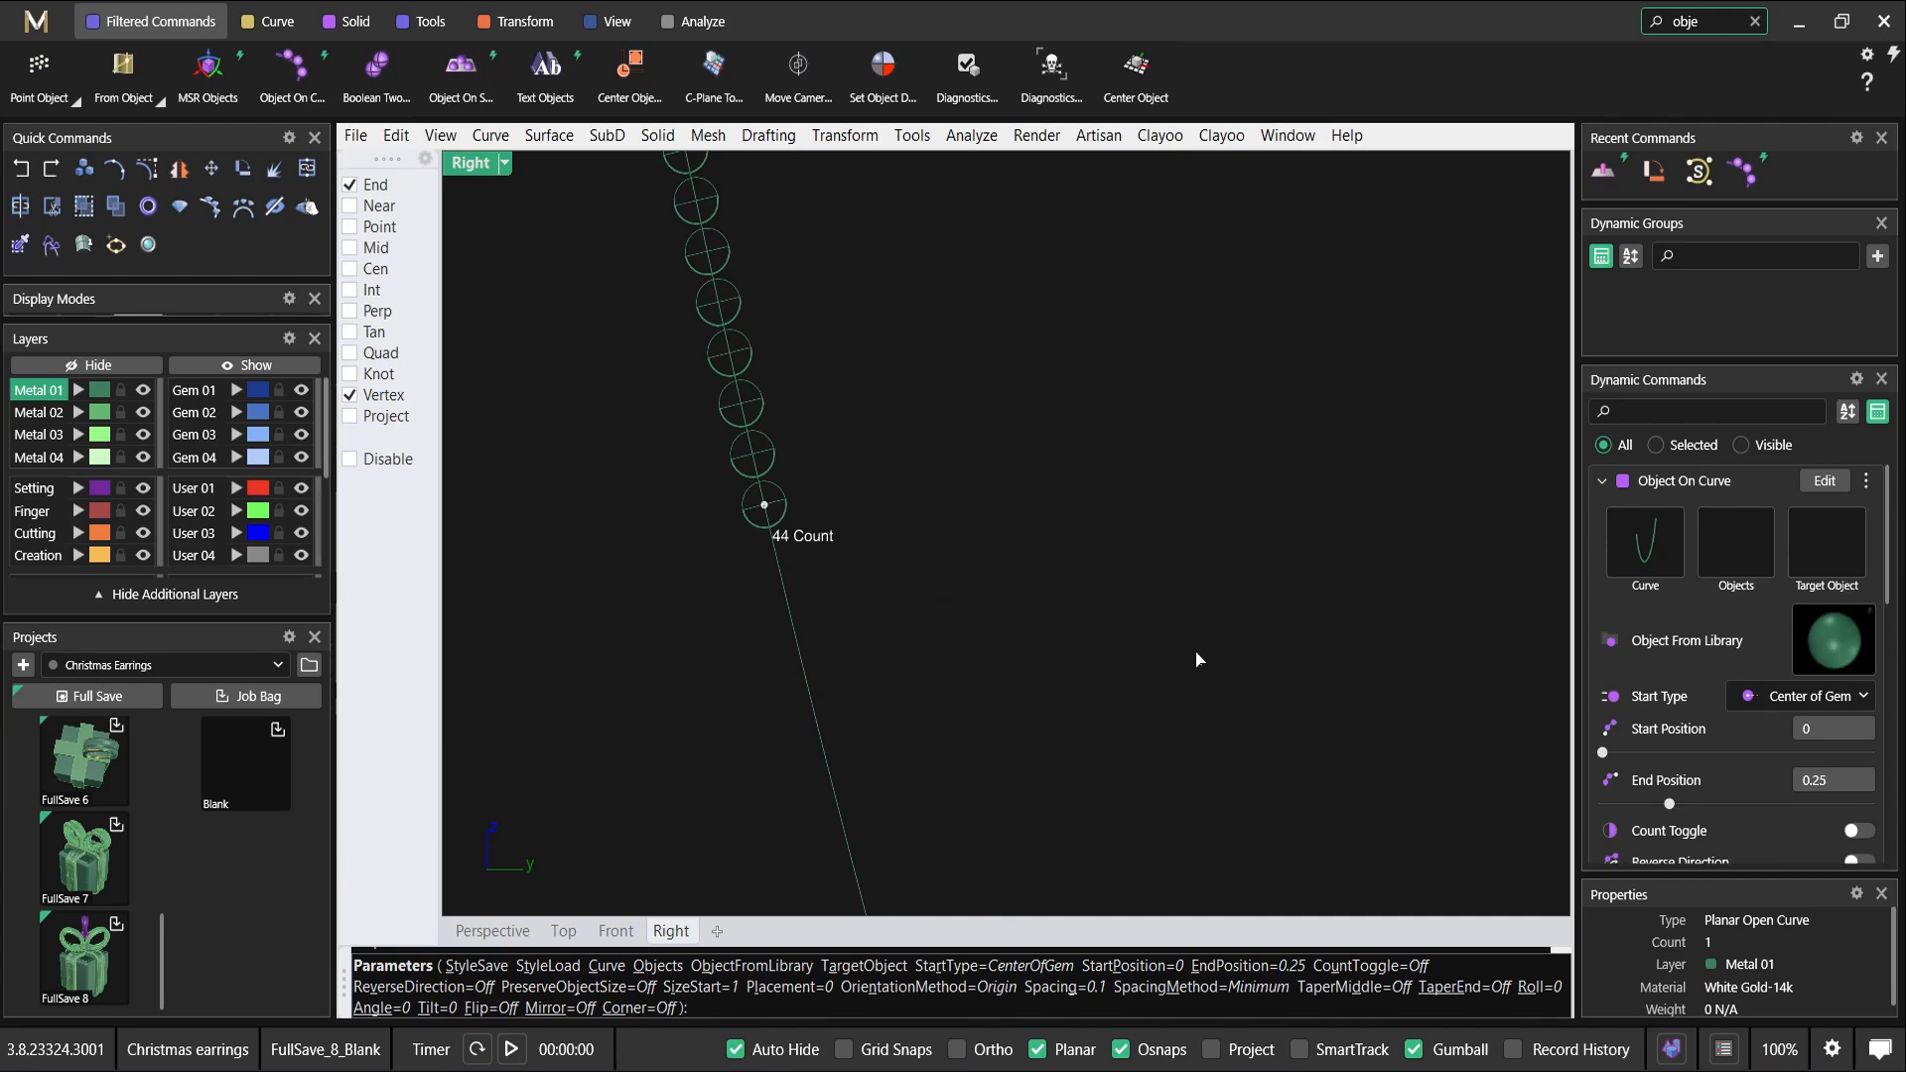
click(1867, 635)
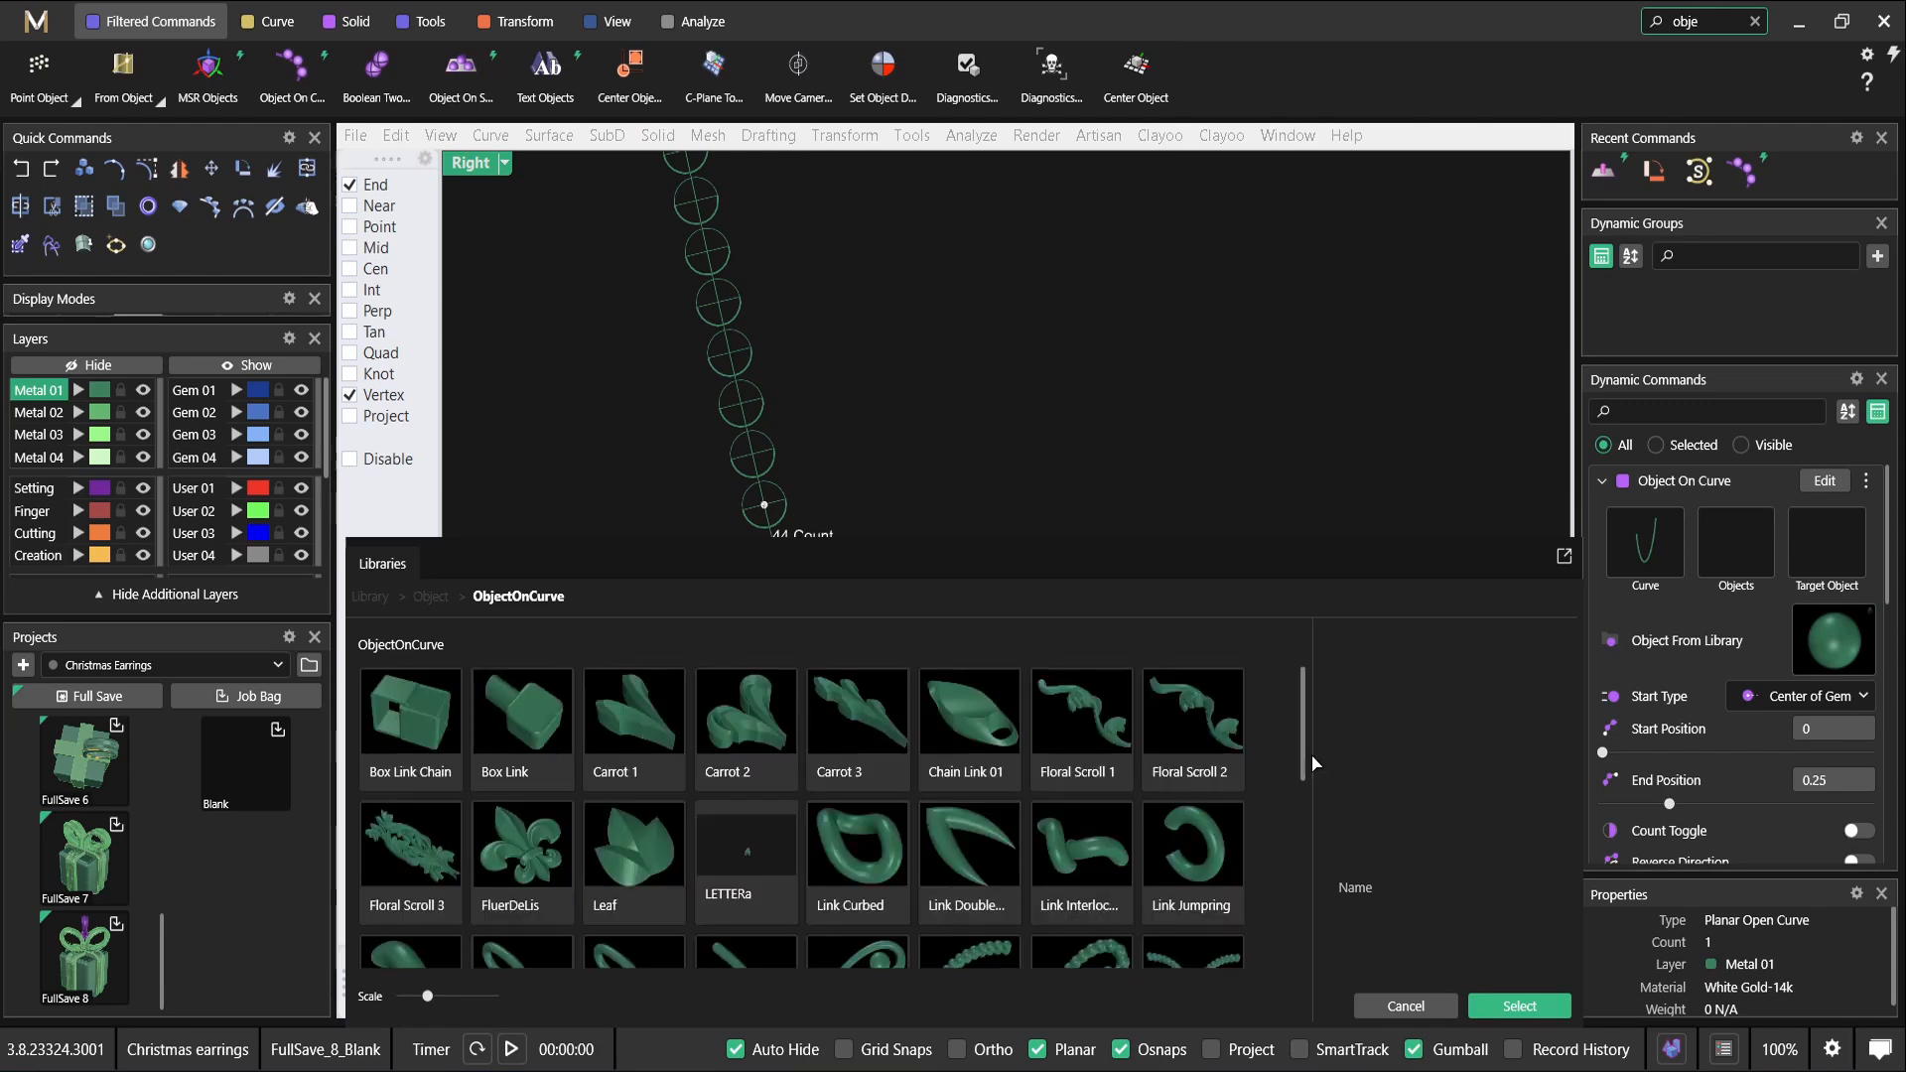
click(862, 858)
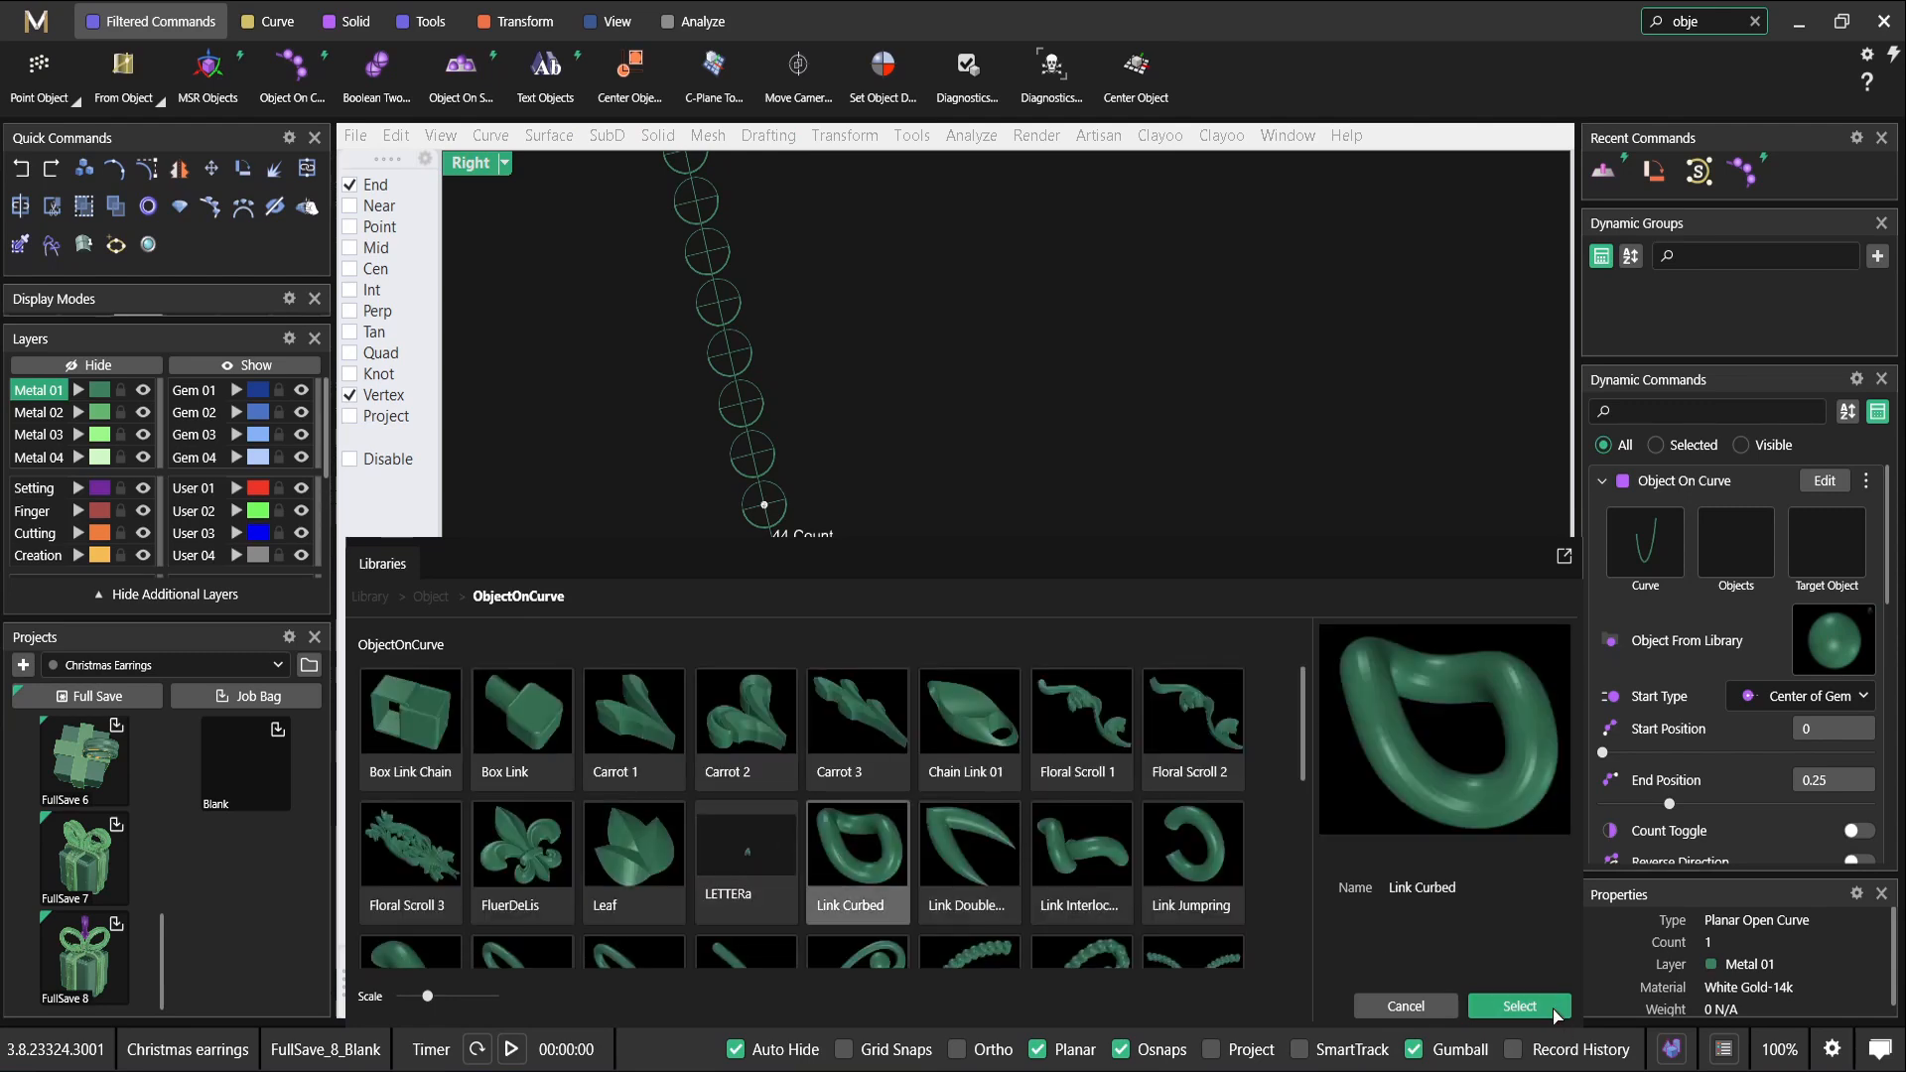
click(1519, 1006)
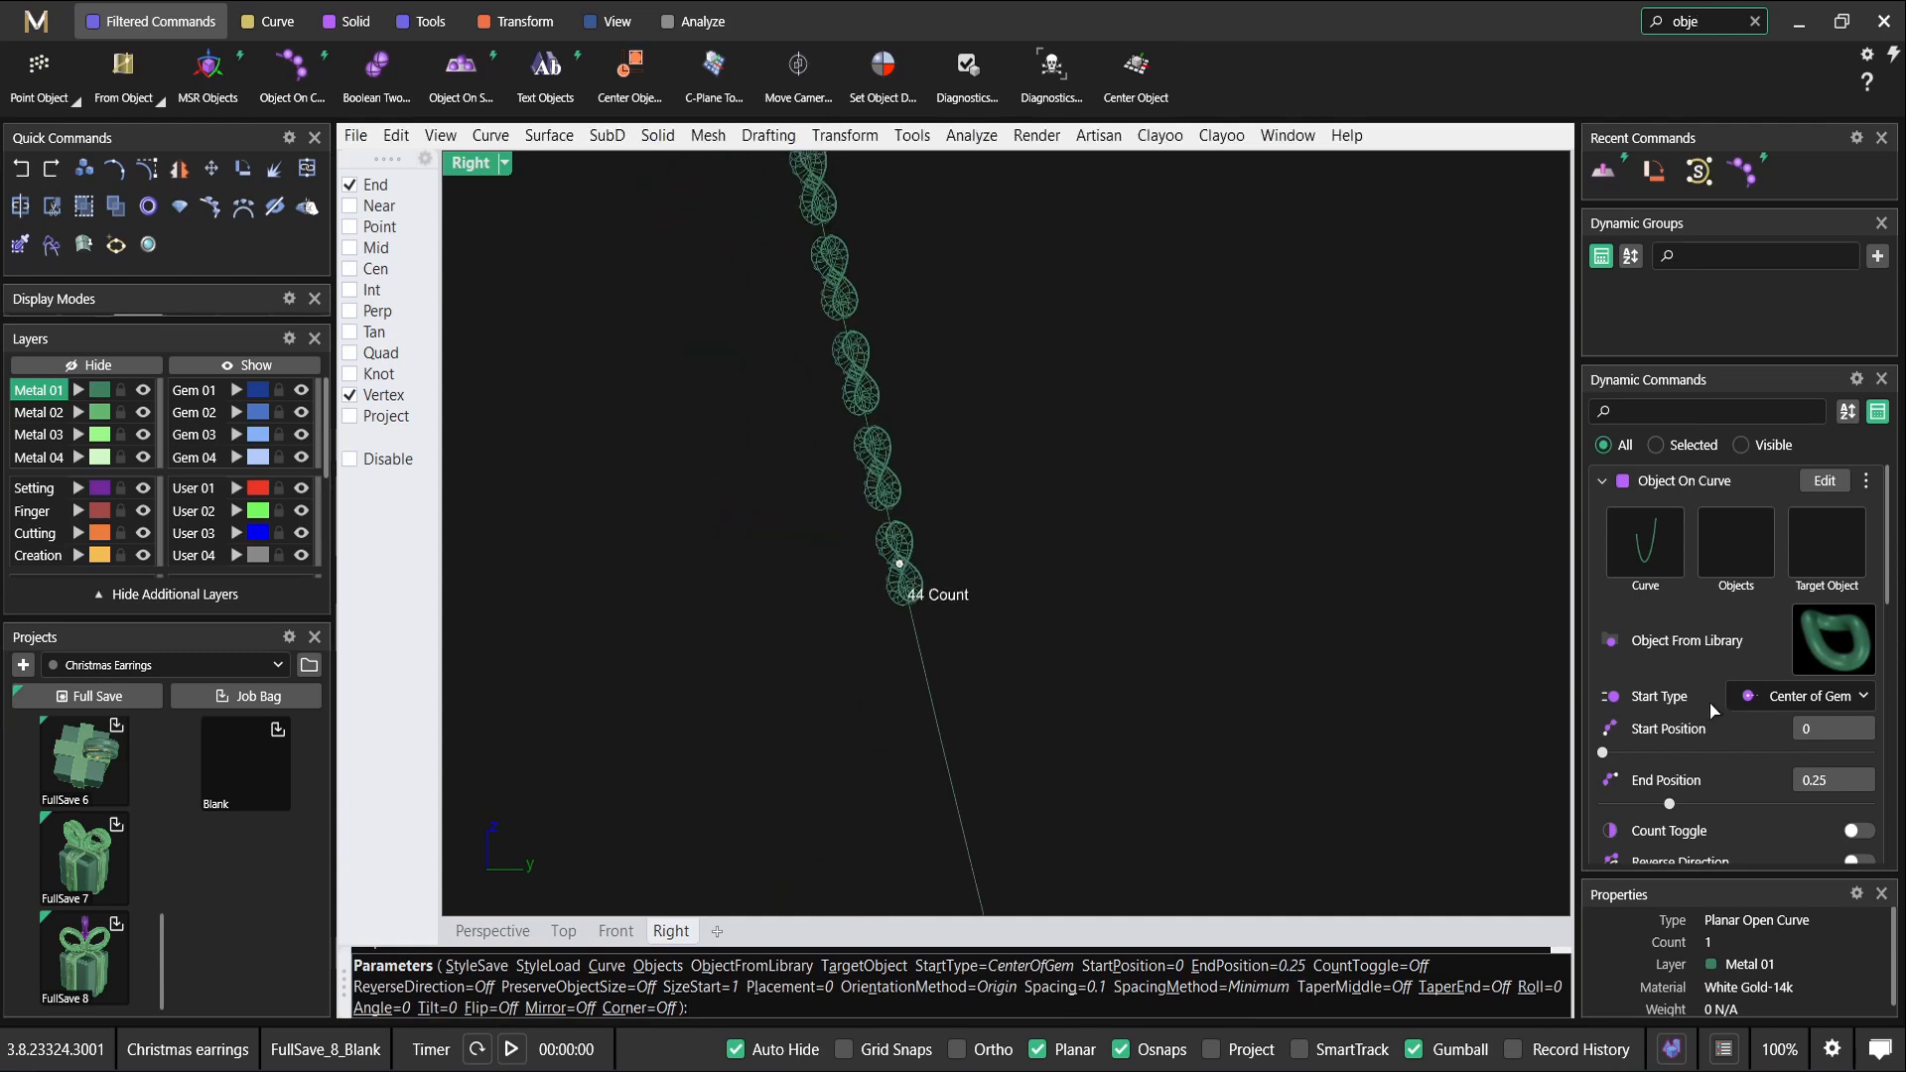
Set the Orientation Method of the chain links to Down.
click(1769, 699)
click(1769, 699)
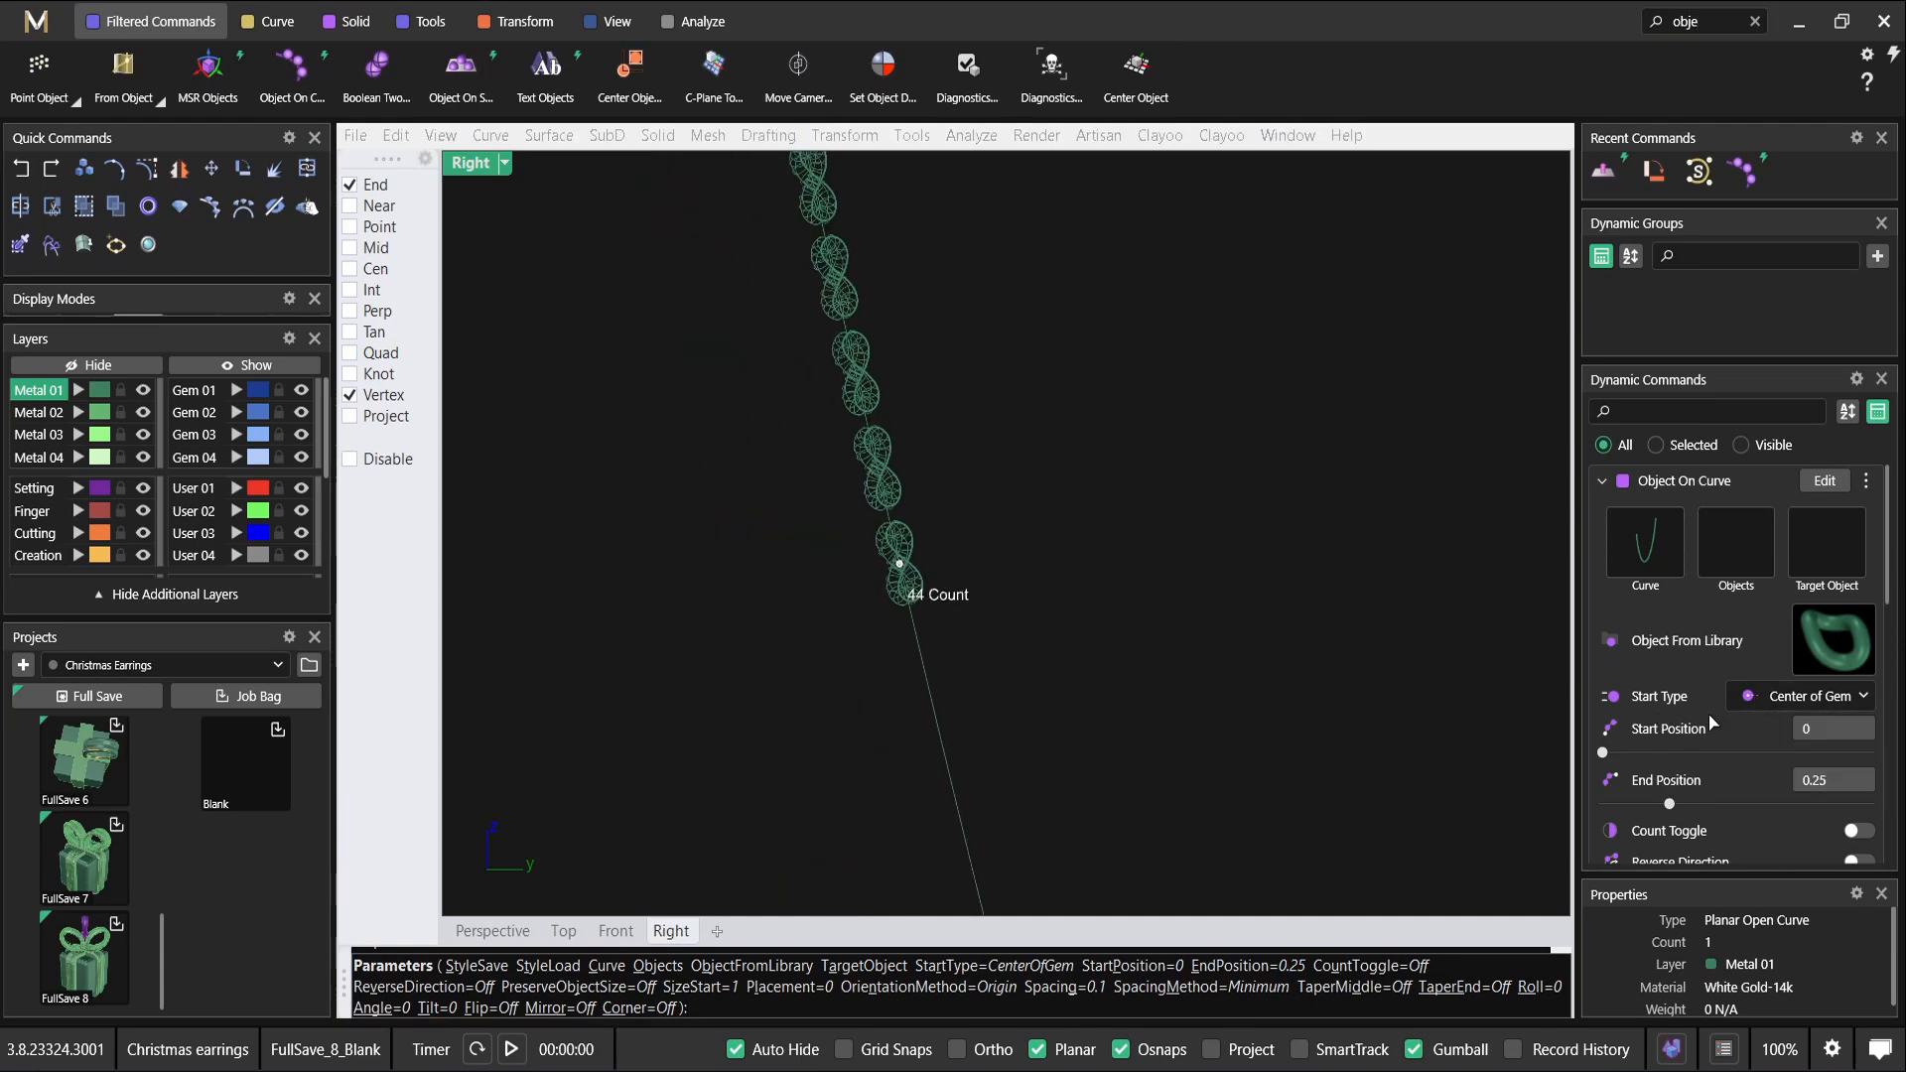
scroll(1724, 736, down, 5)
scroll(1720, 757, down, 8)
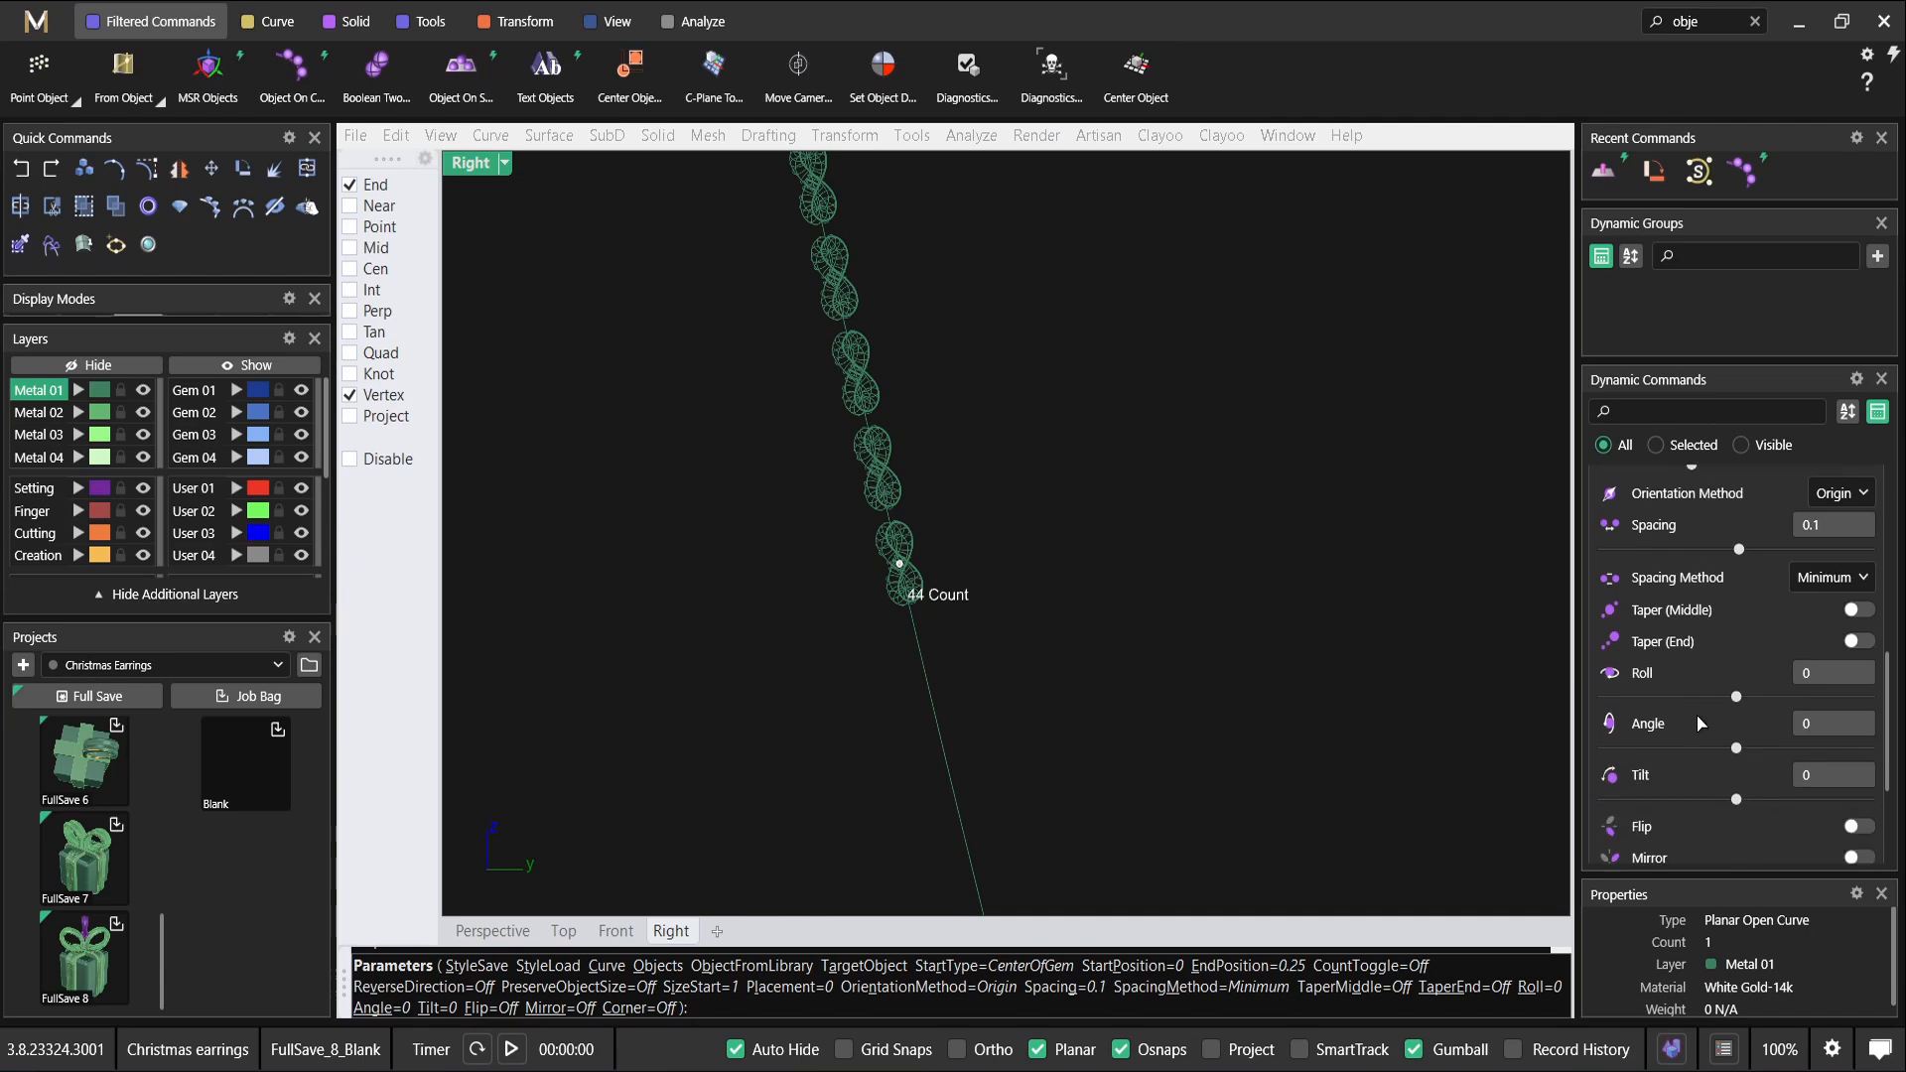
scroll(1739, 708, up, 5)
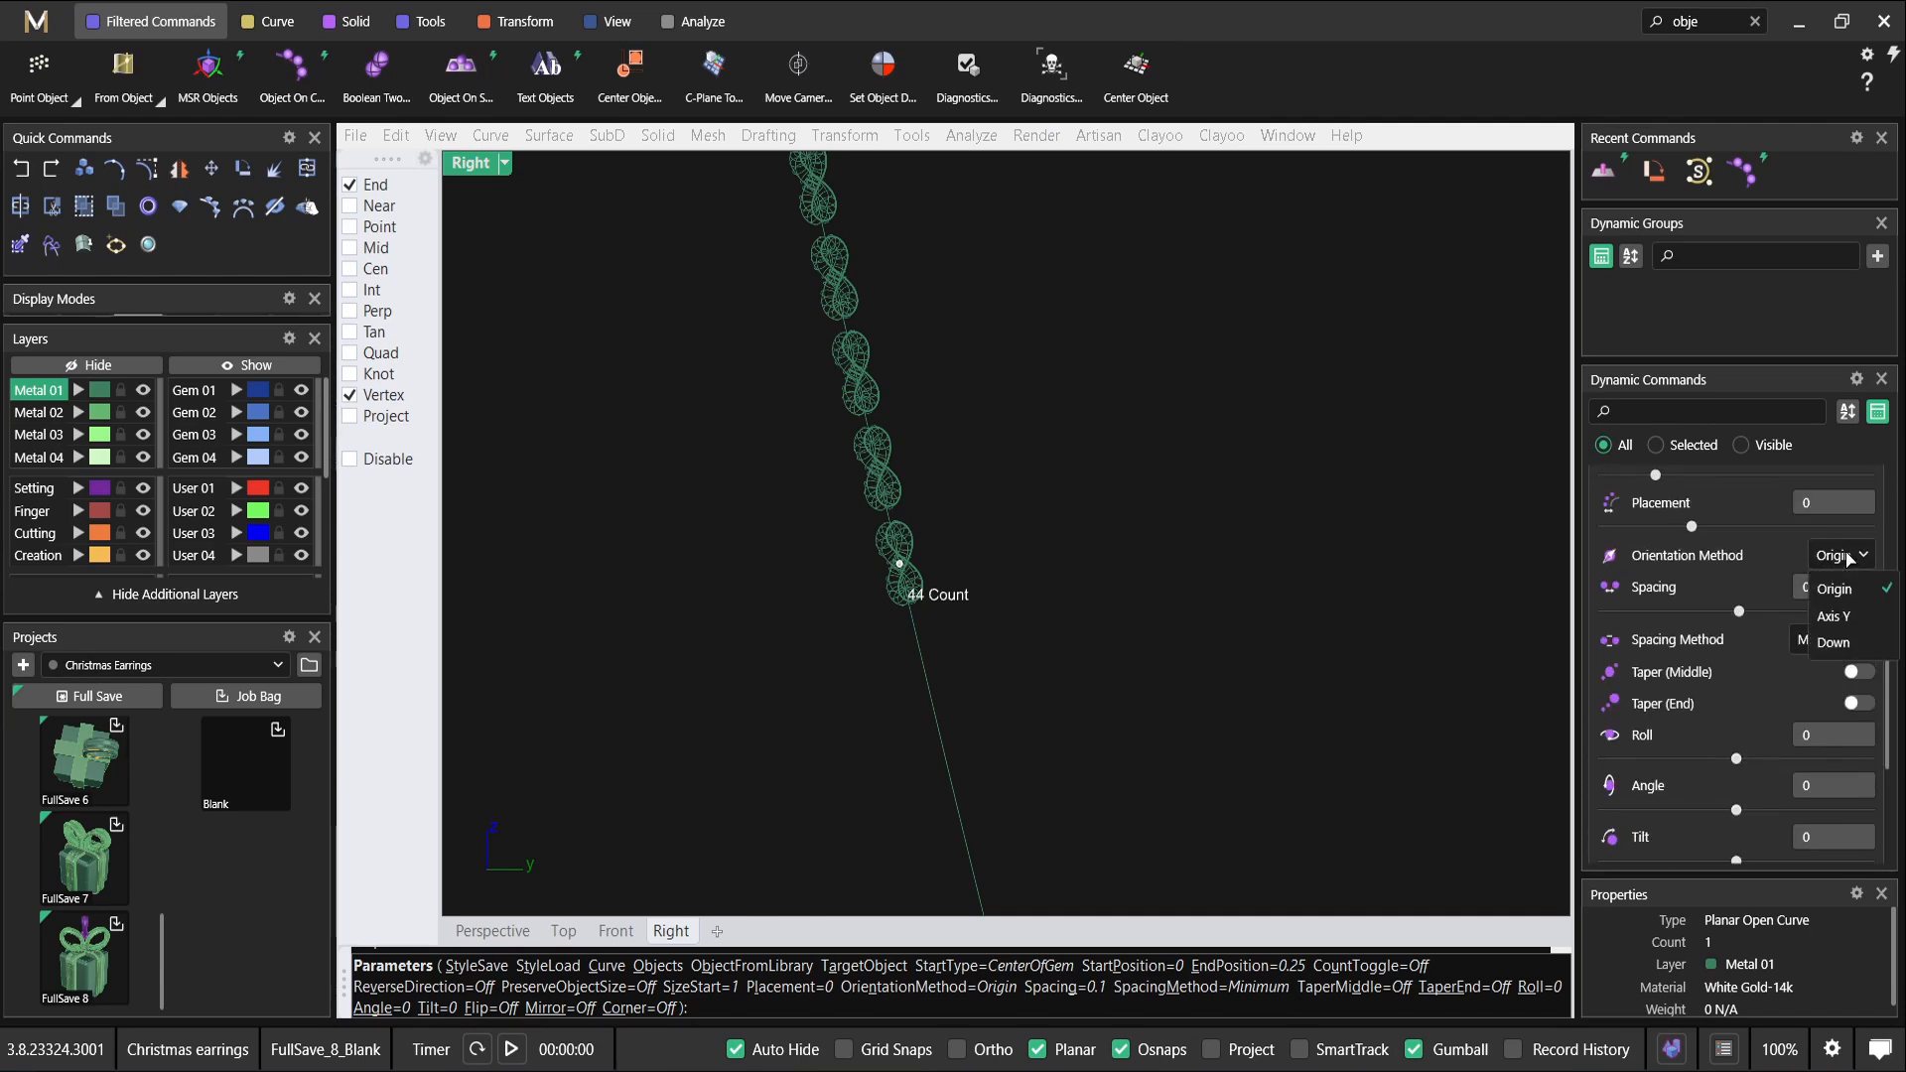
click(1845, 643)
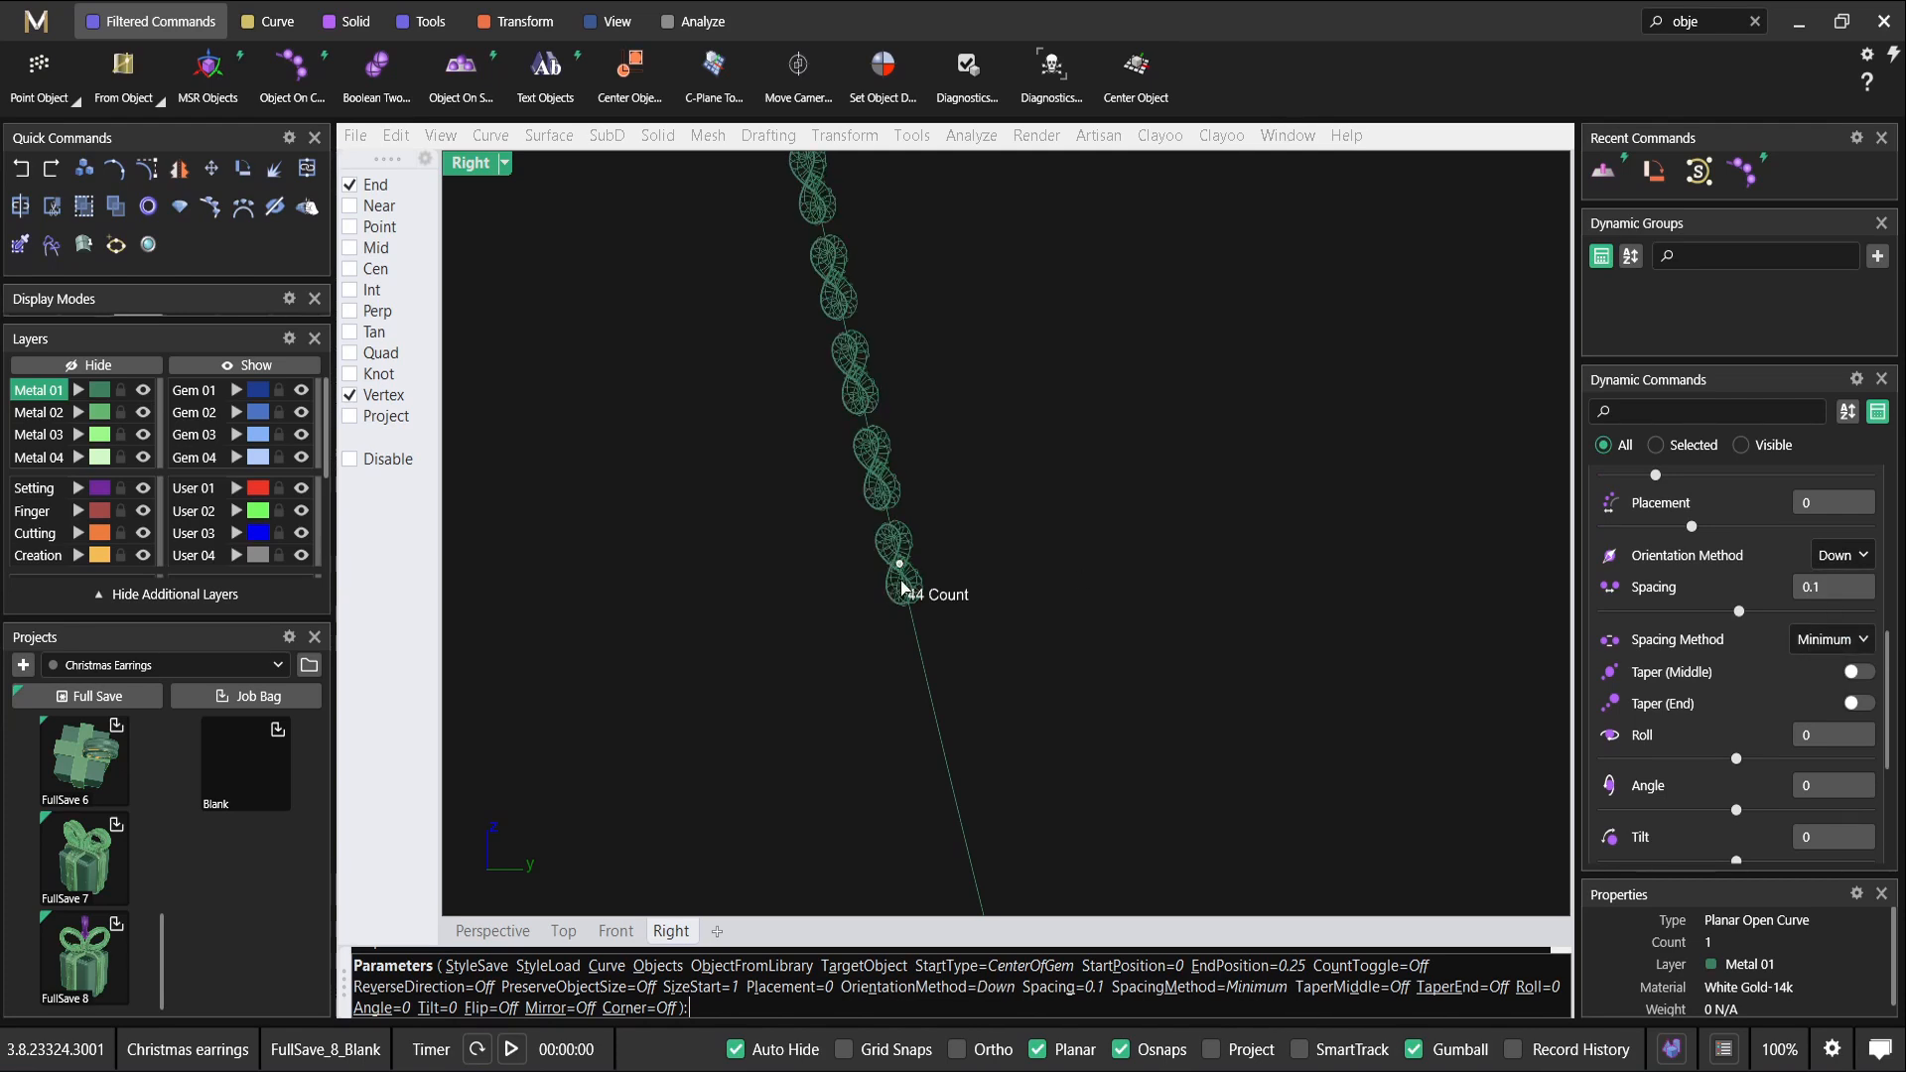
Enlarge the links to a starting size of 2.47 mm and tighten their spacing to -0.76 mm at the chain's start.
scroll(1130, 596, down, 8)
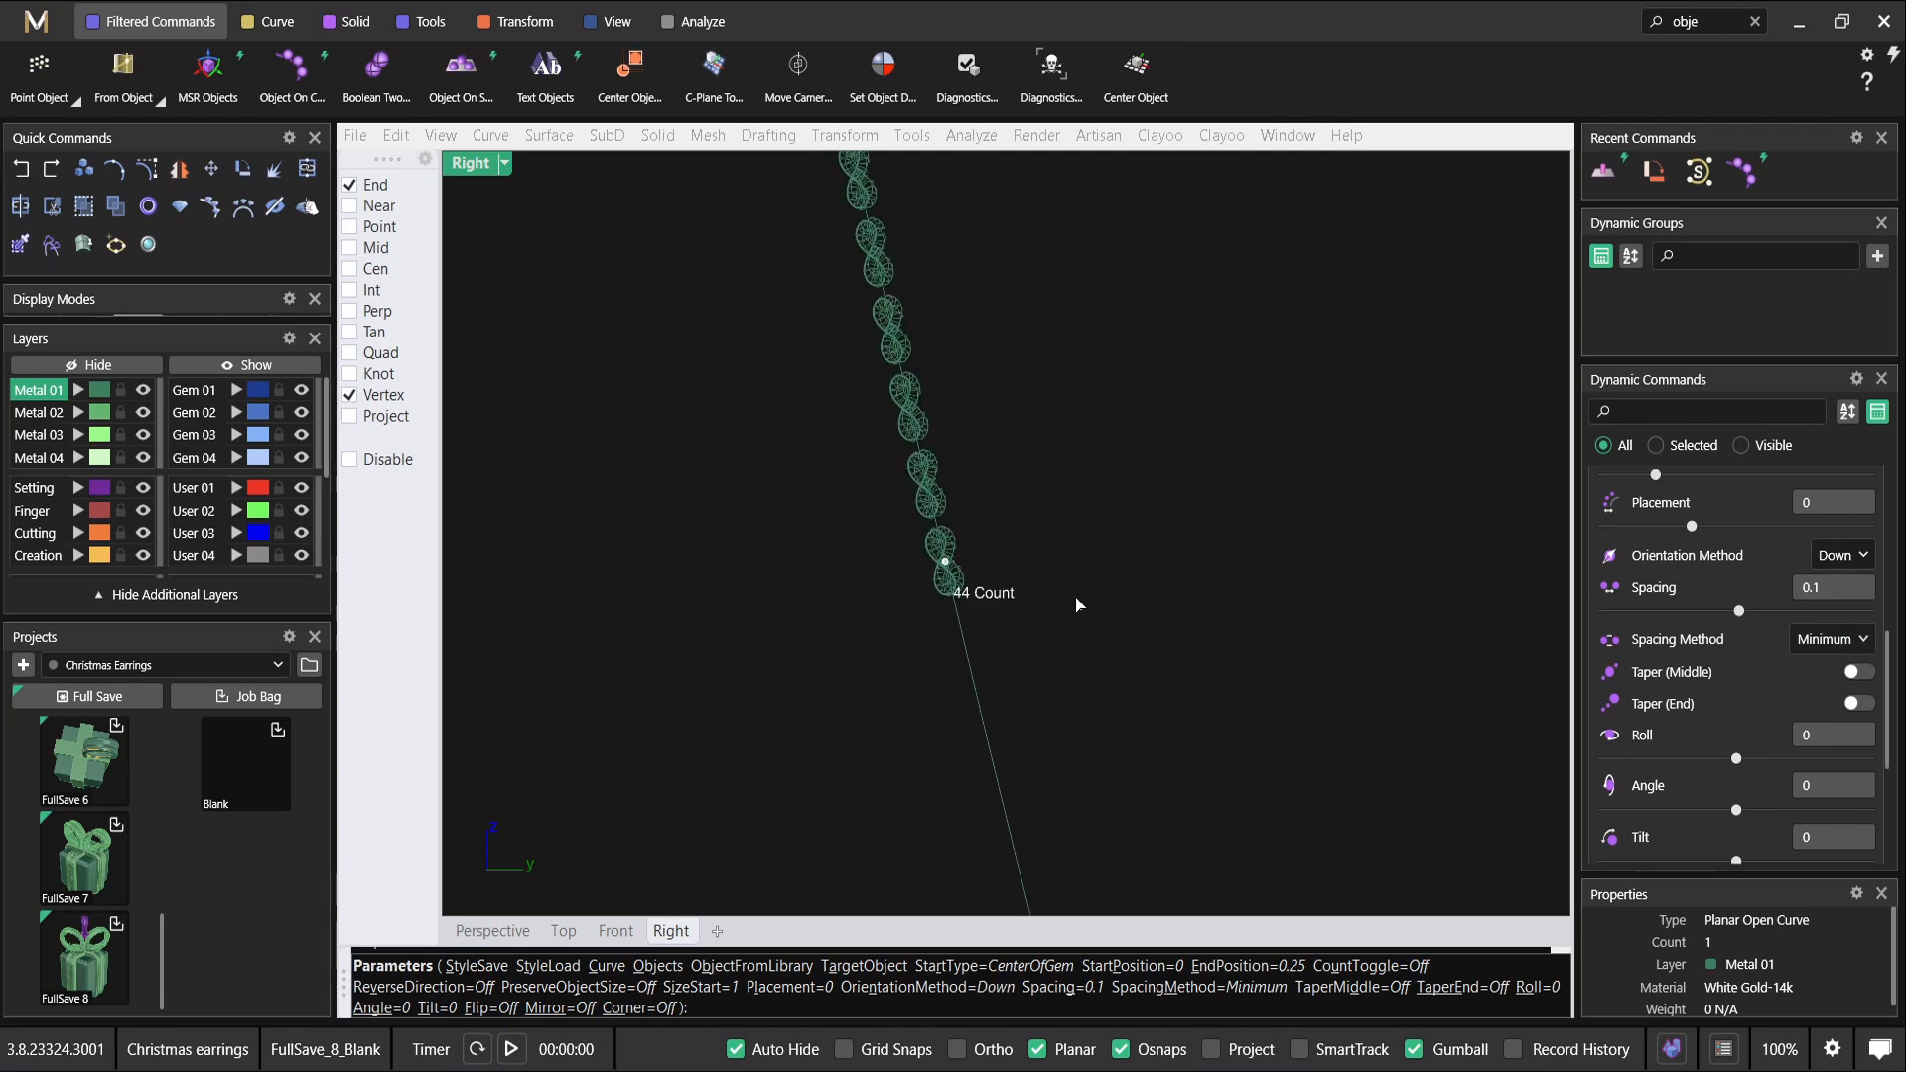
right_drag(925, 337, 927, 689)
scroll(928, 685, down, 4)
scroll(885, 438, down, 9)
right_drag(923, 446, 949, 804)
scroll(967, 588, up, 6)
scroll(948, 581, up, 5)
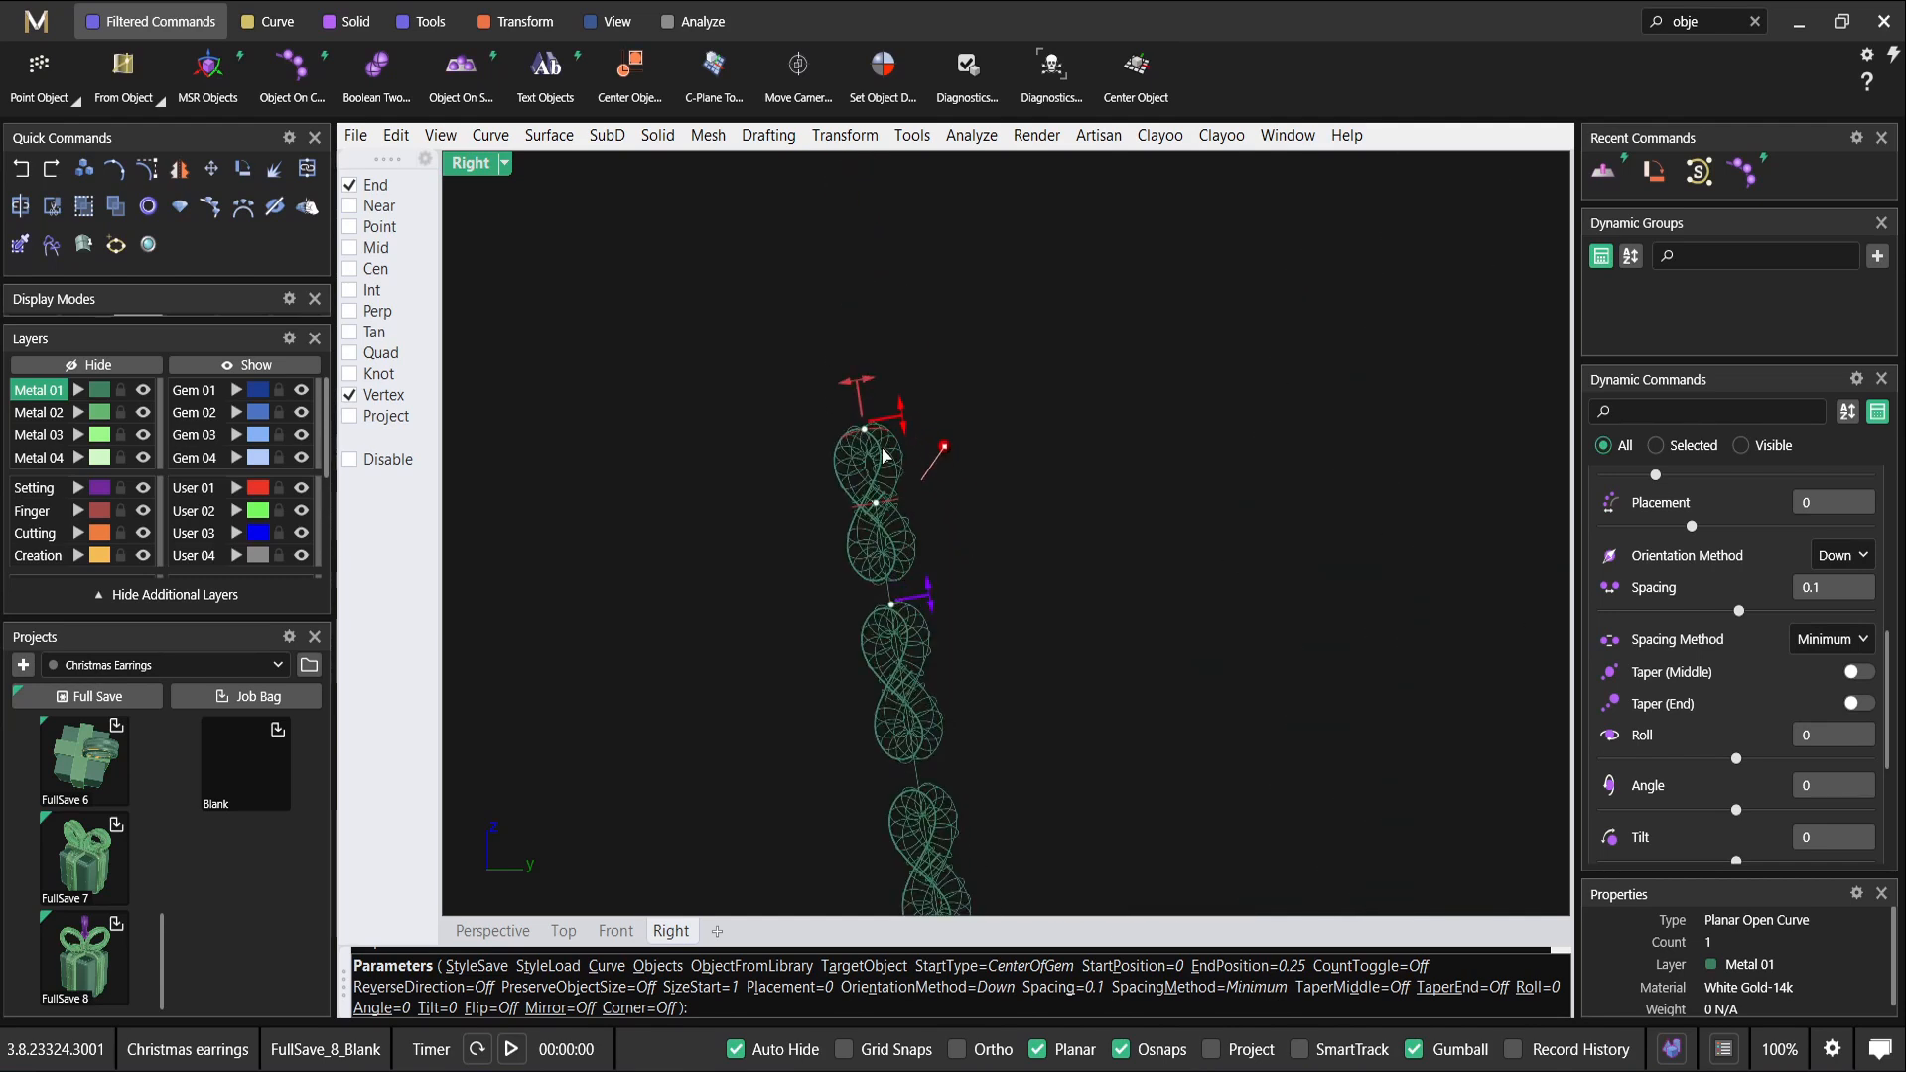
drag(901, 412, 847, 187)
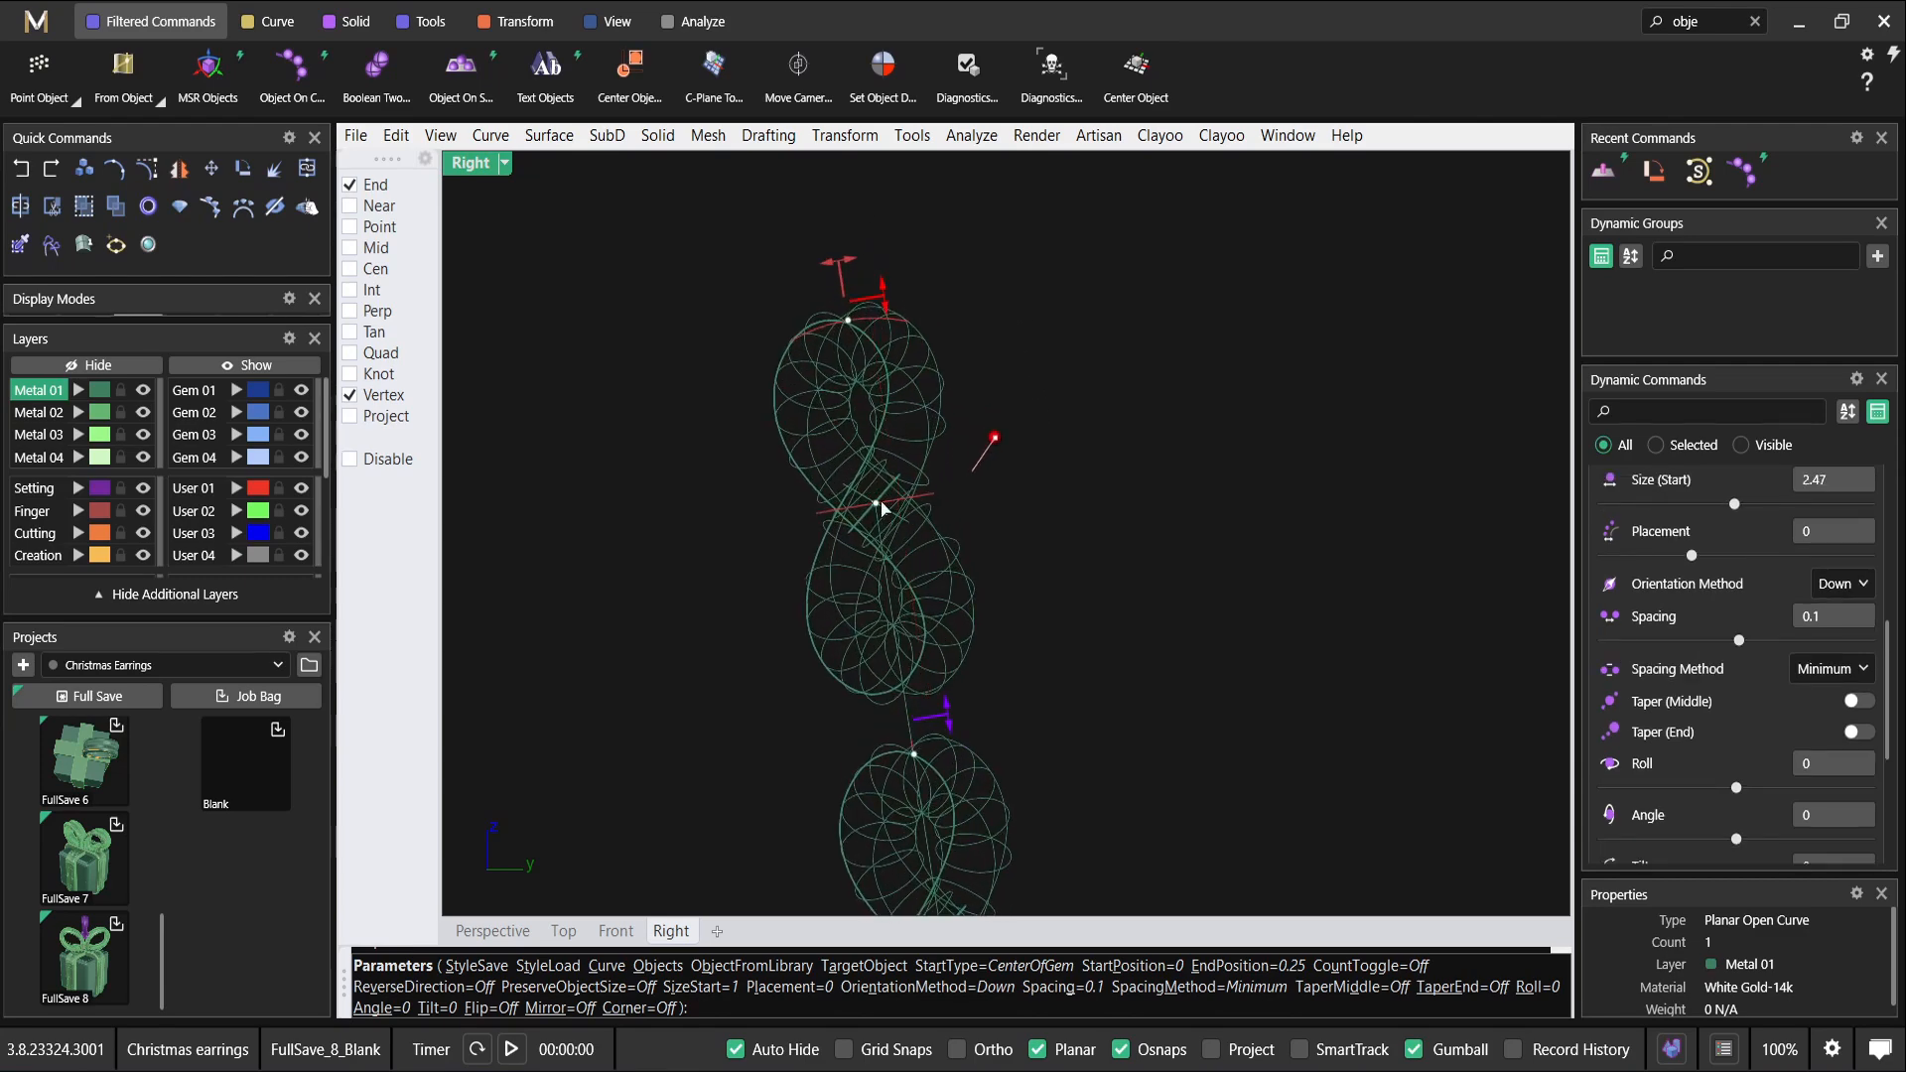
drag(946, 717, 923, 584)
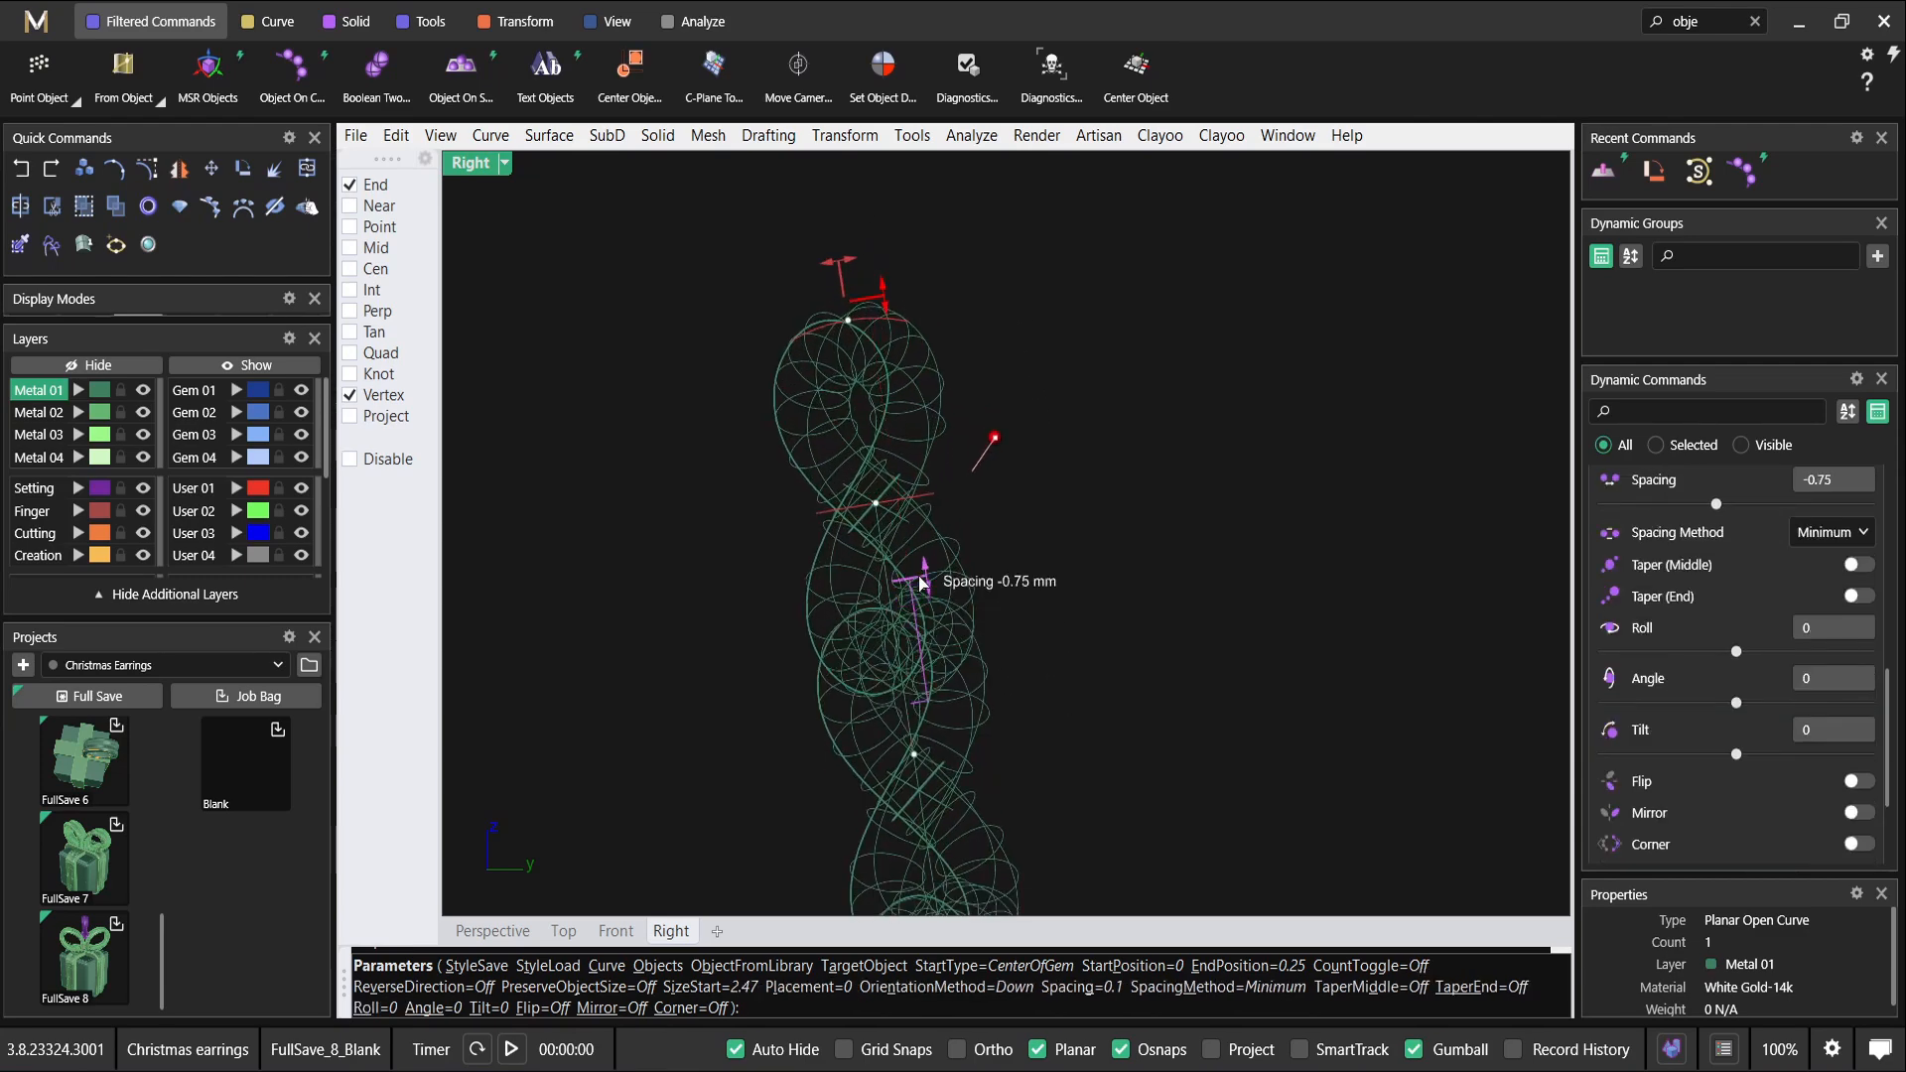
Extend the row of links along the whole curve, to an End Position of 1.
scroll(953, 607, down, 8)
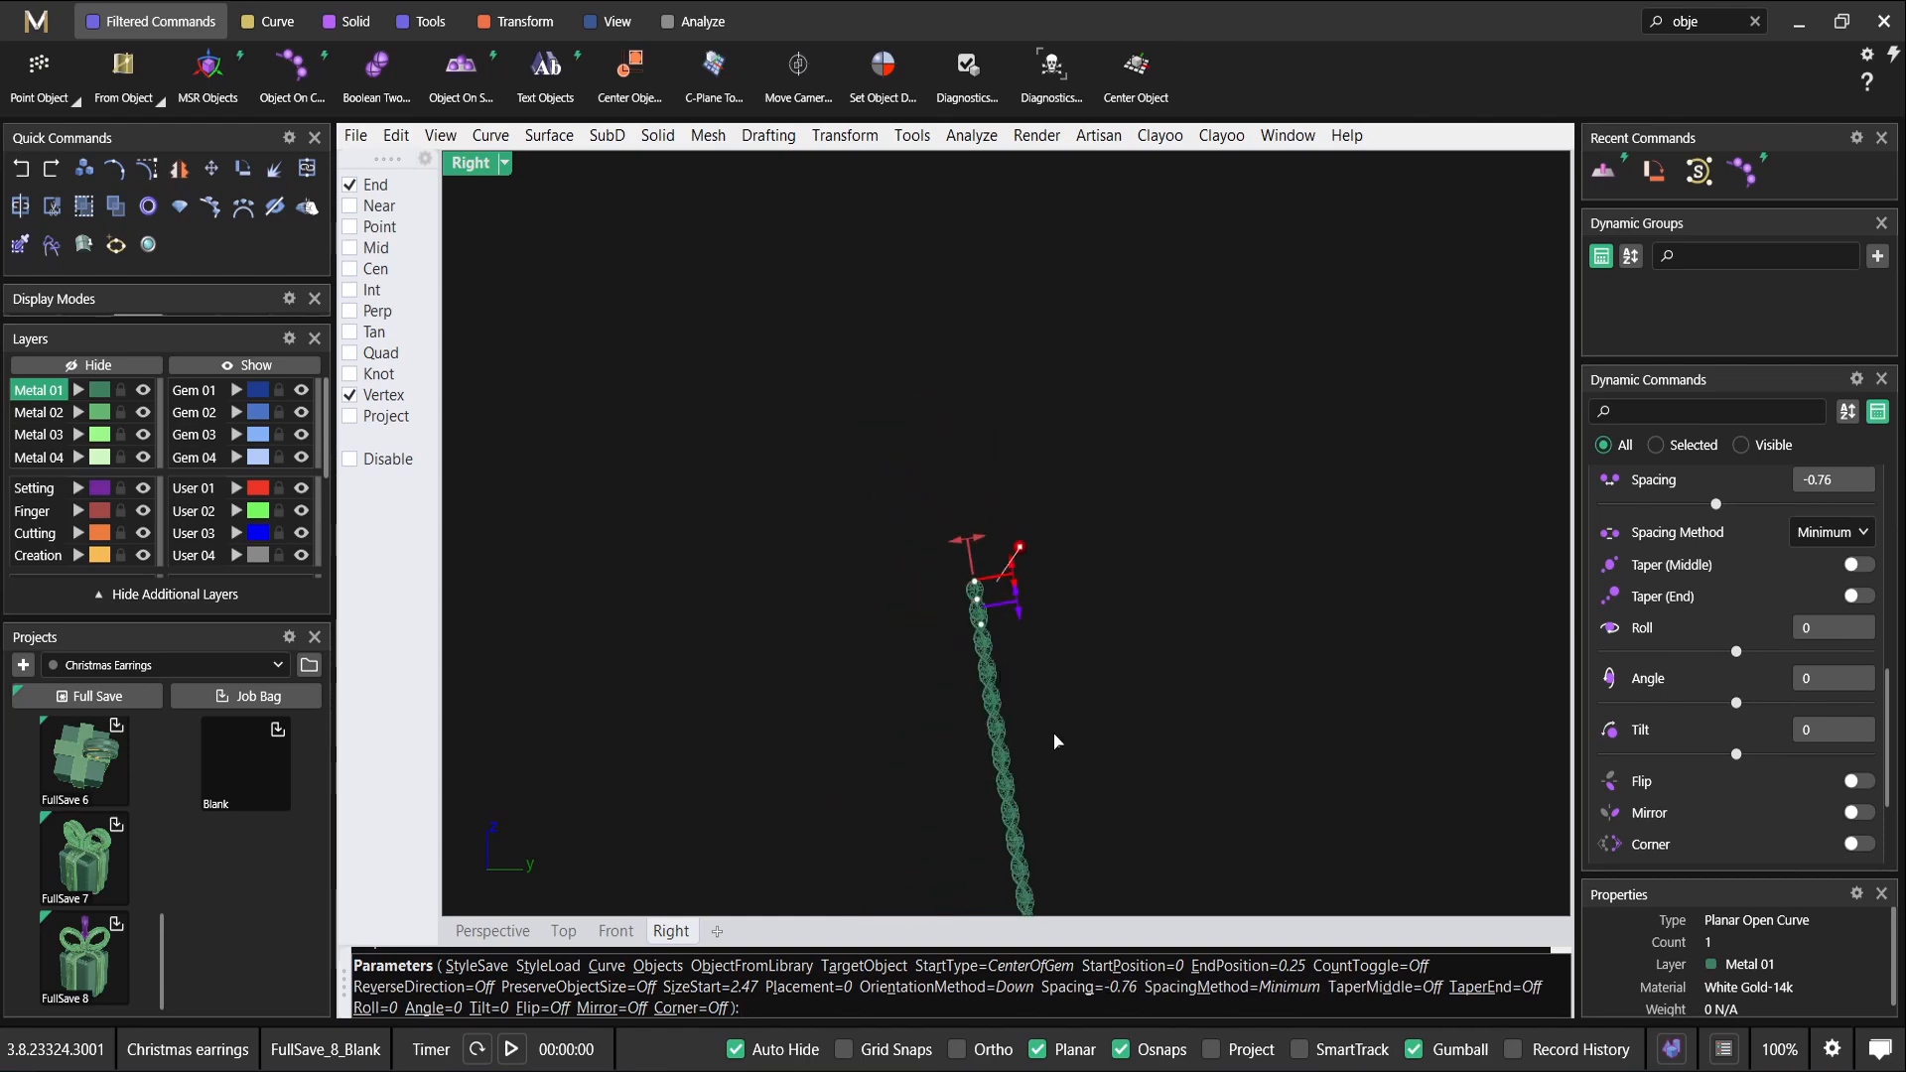
right_drag(923, 383, 825, 105)
scroll(957, 465, down, 8)
drag(944, 583, 1140, 482)
Set the links' starting size to 10 mm and tighten their spacing to -3.72 mm.
scroll(903, 357, up, 3)
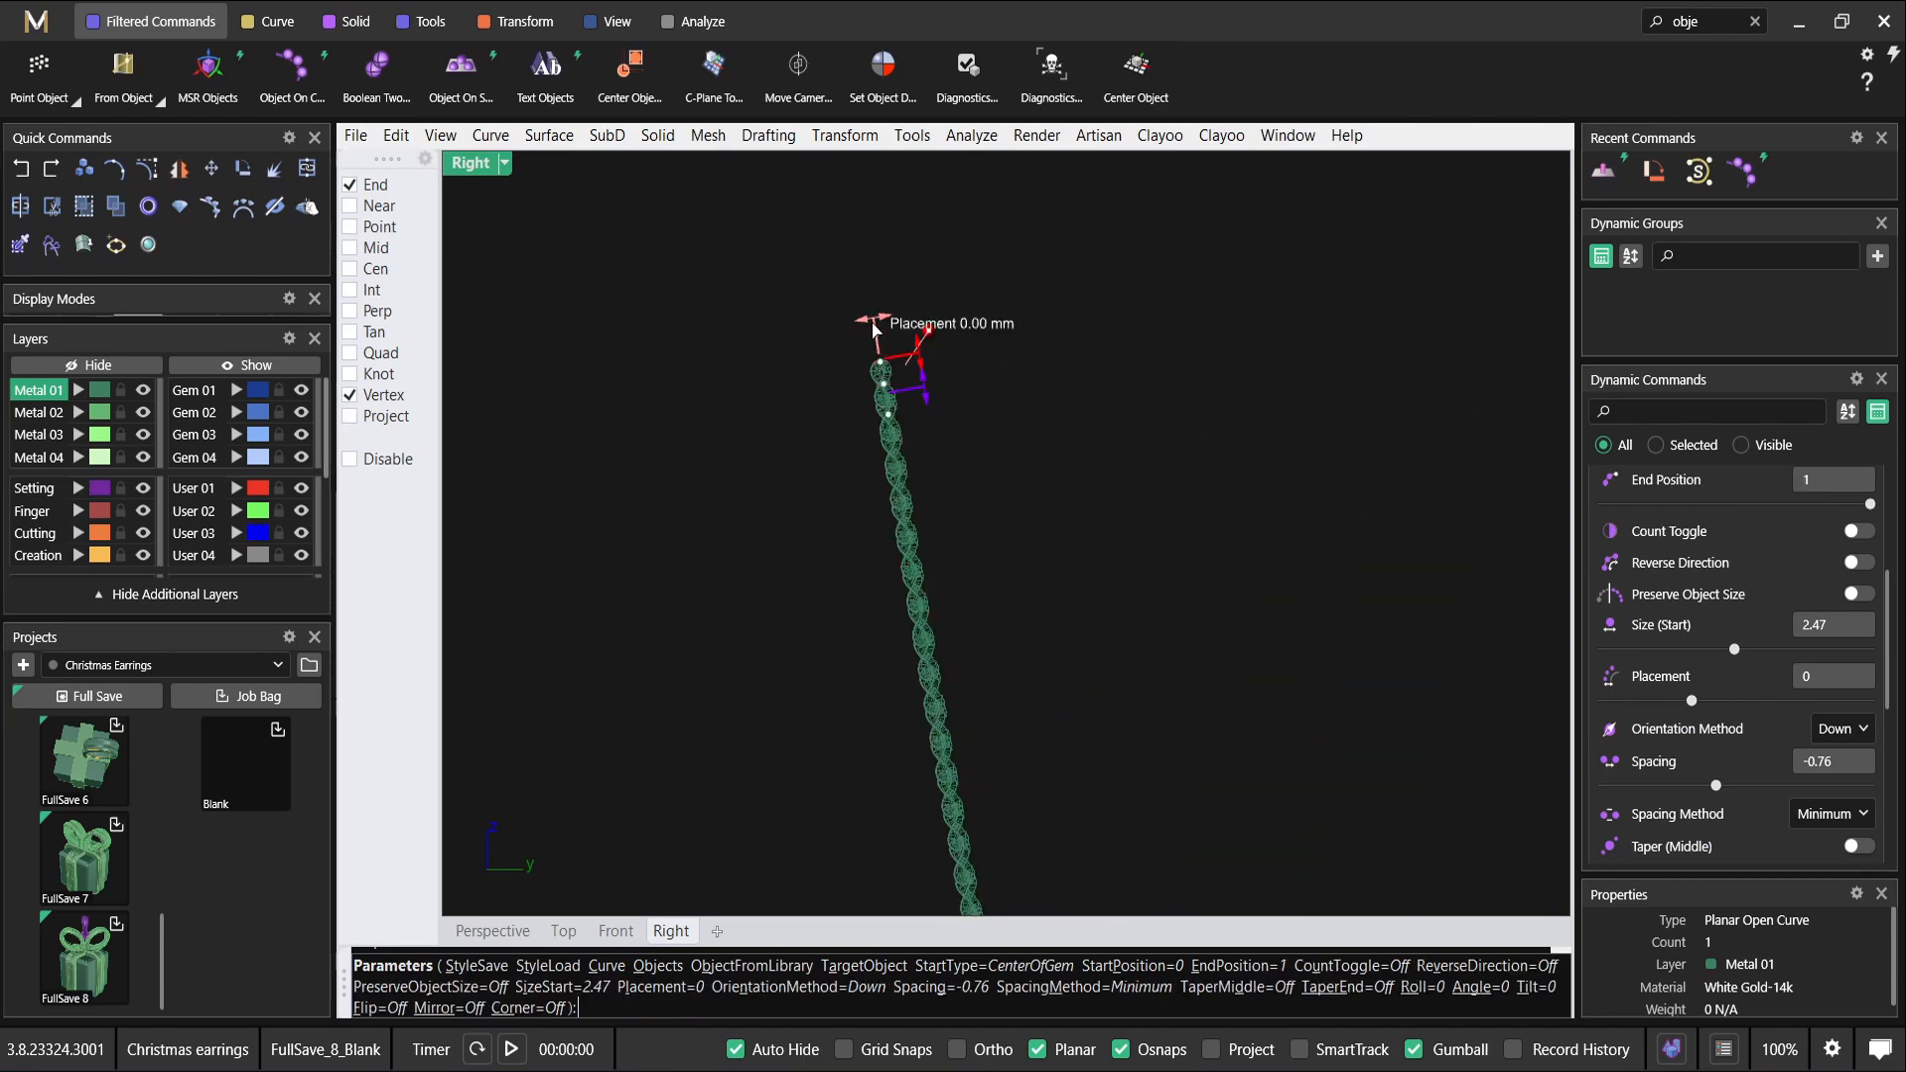
drag(914, 329, 877, 172)
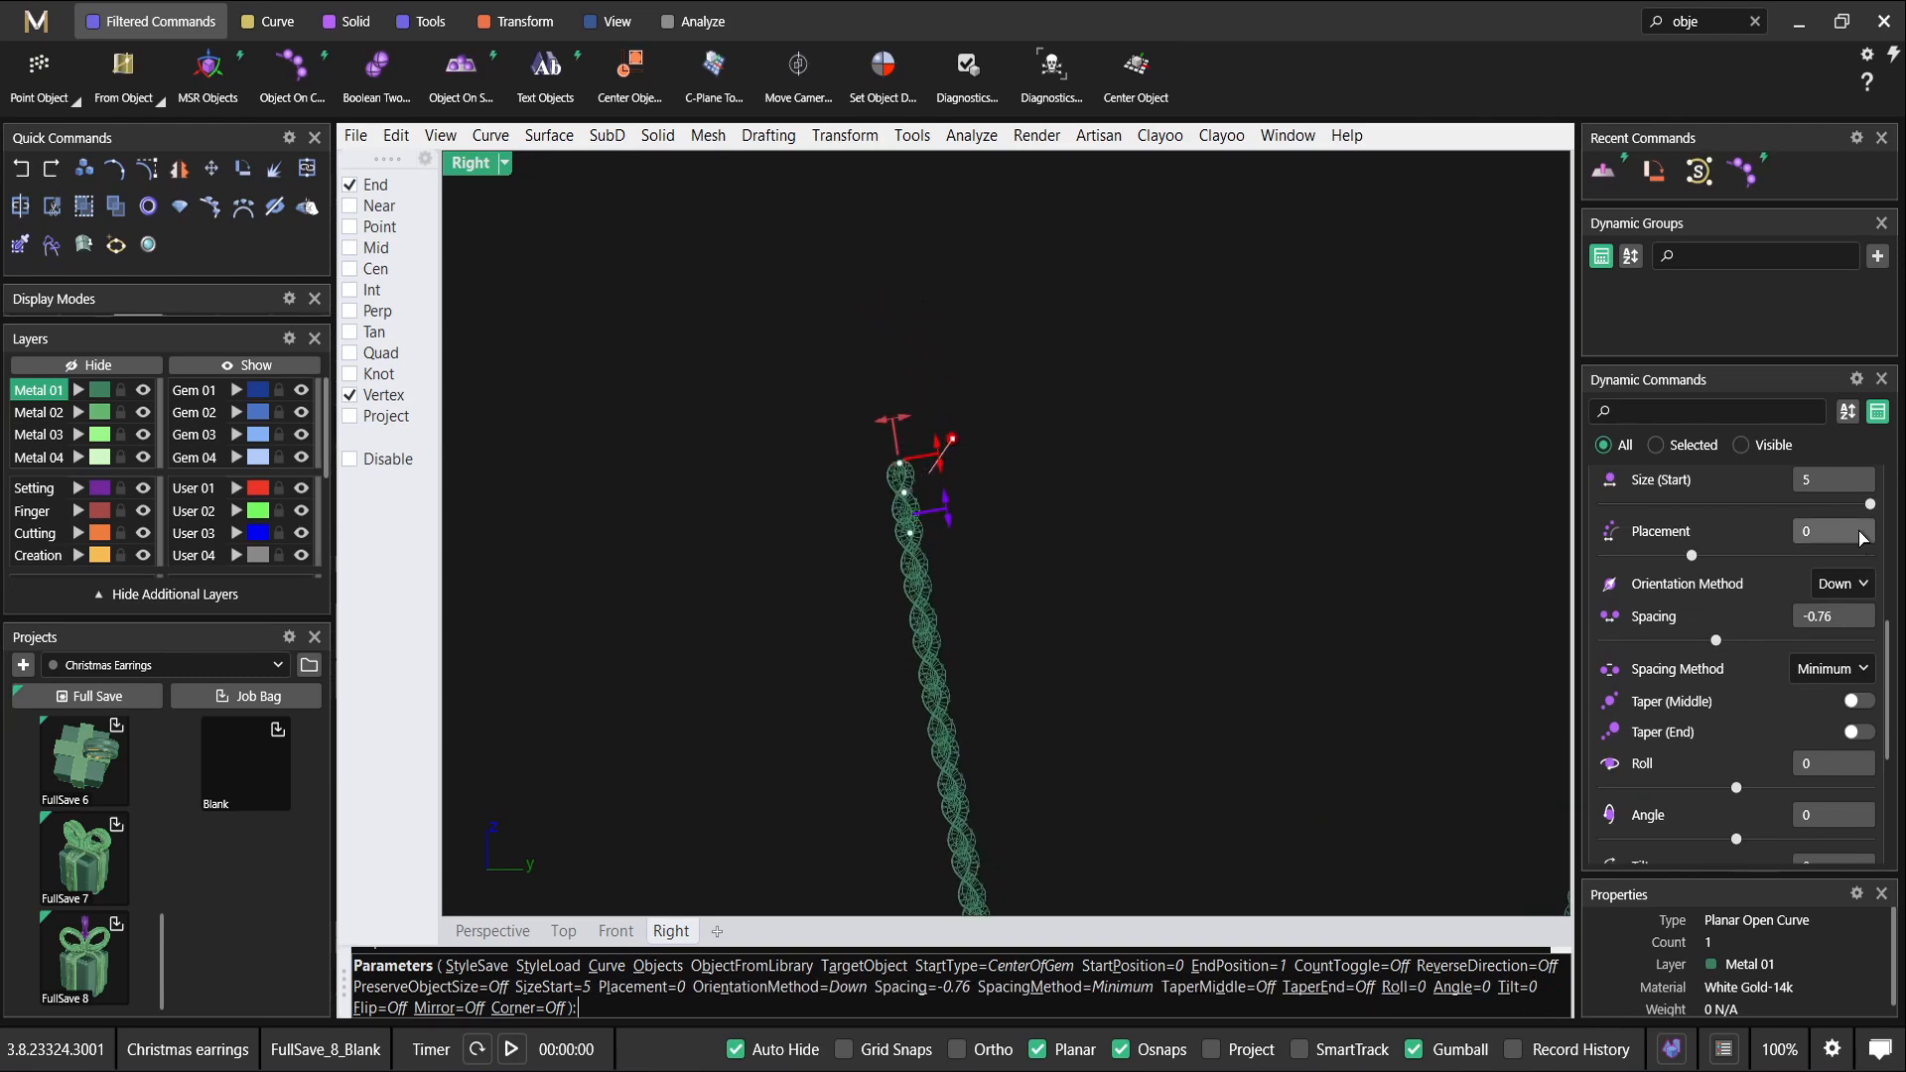
click(1808, 485)
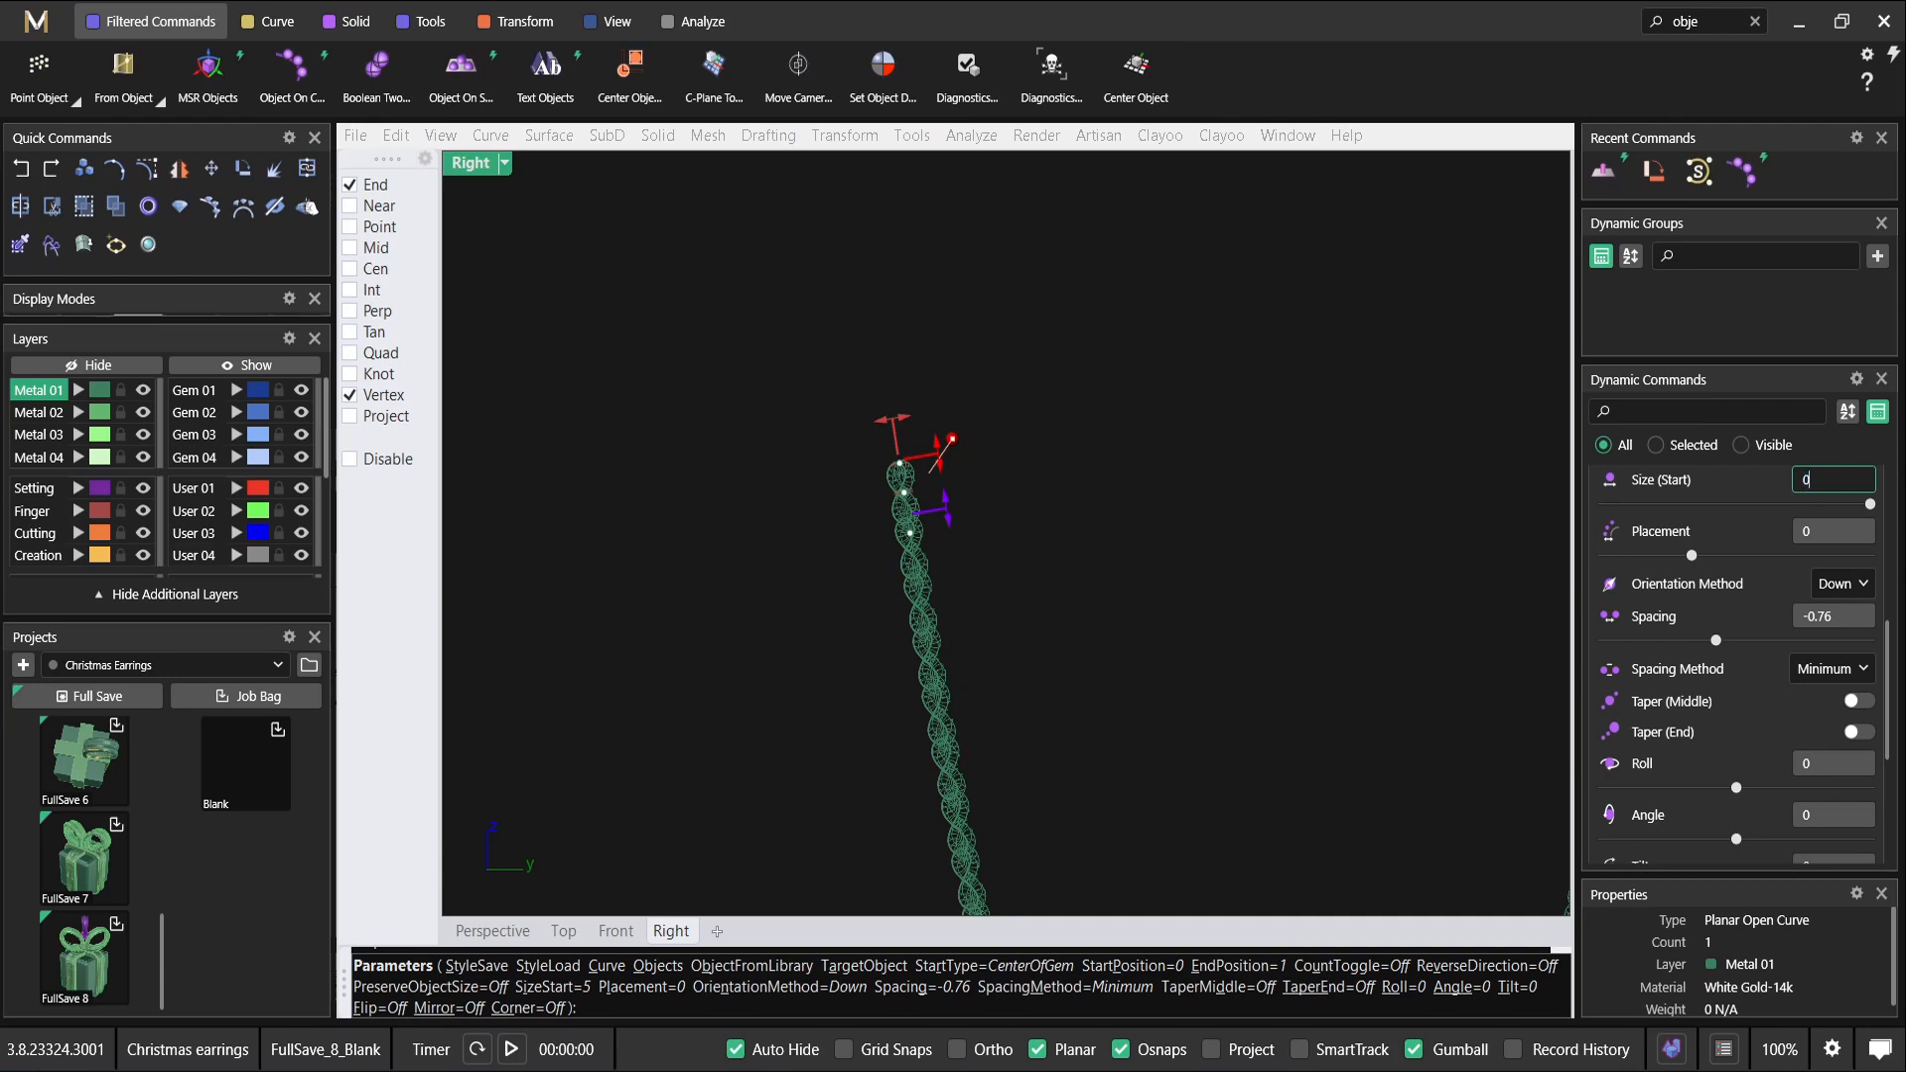
text(10)
key(Tab)
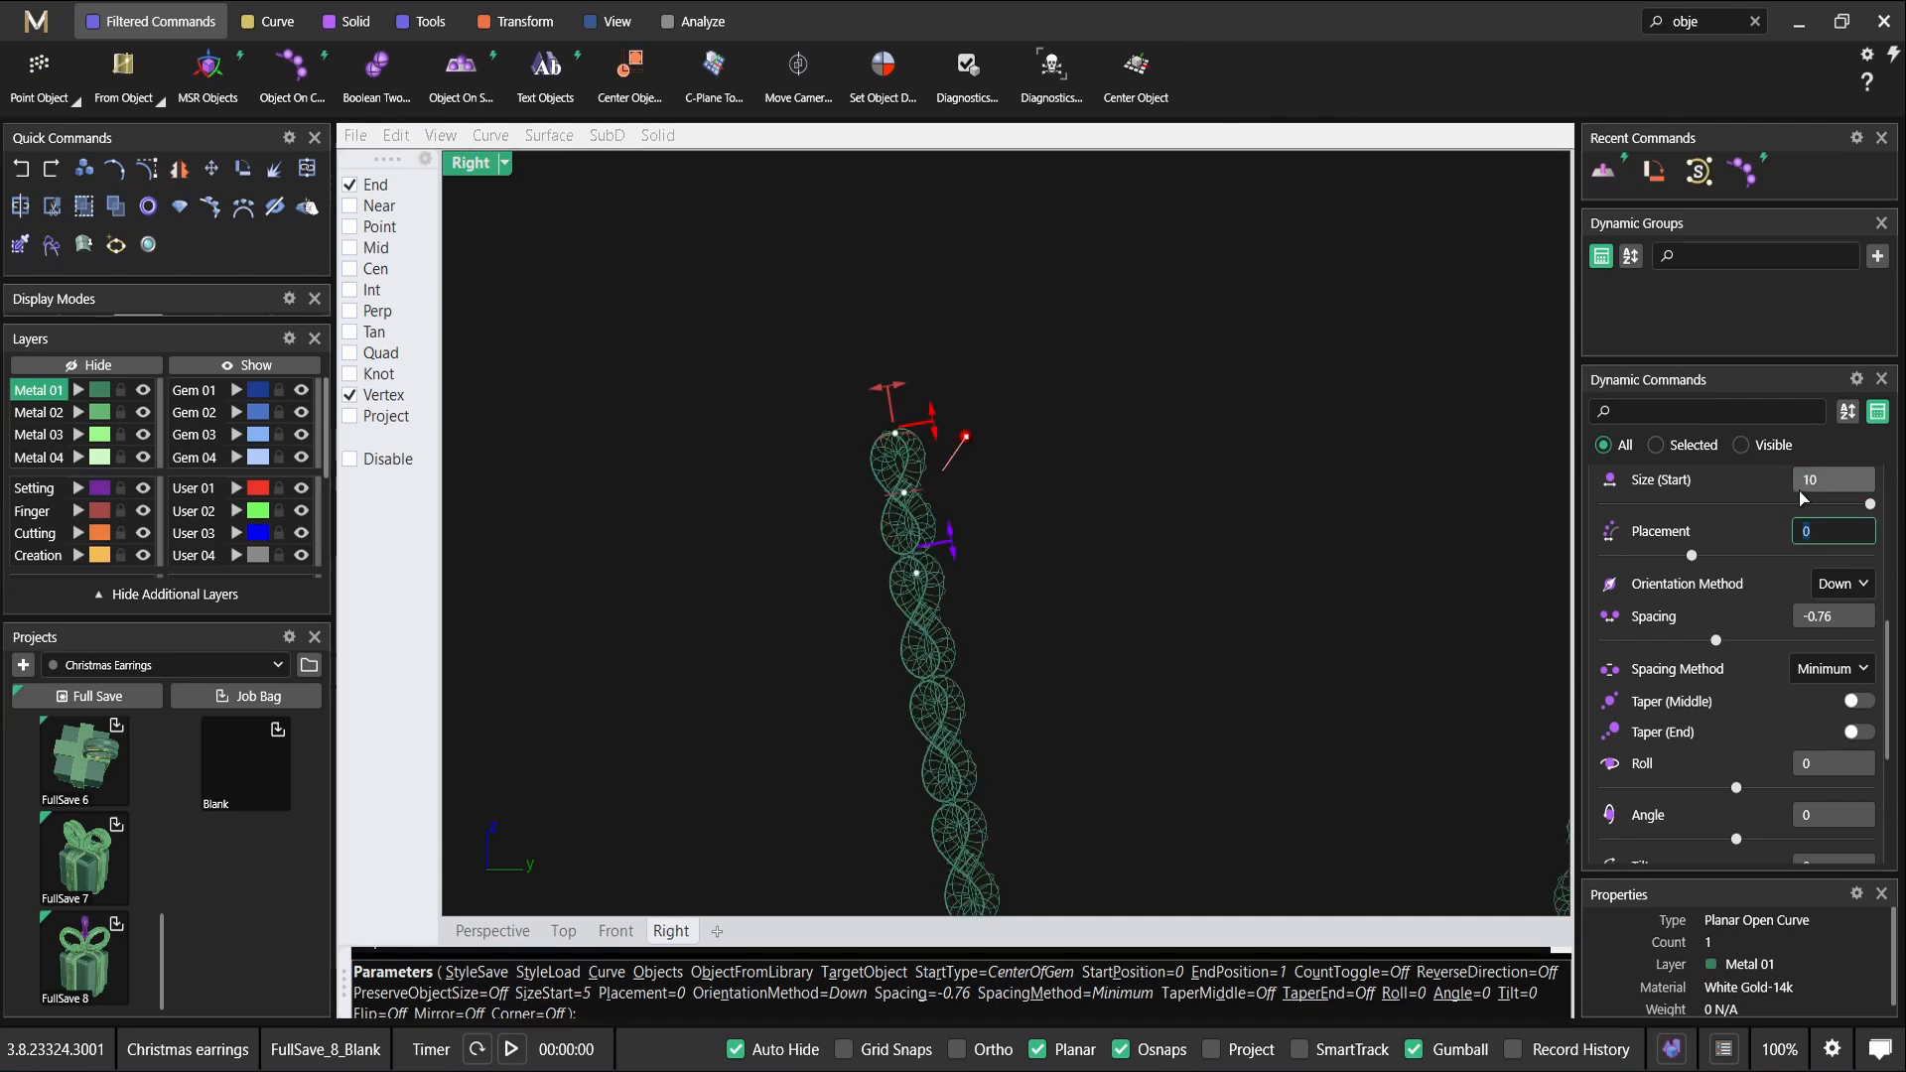
drag(955, 549, 961, 503)
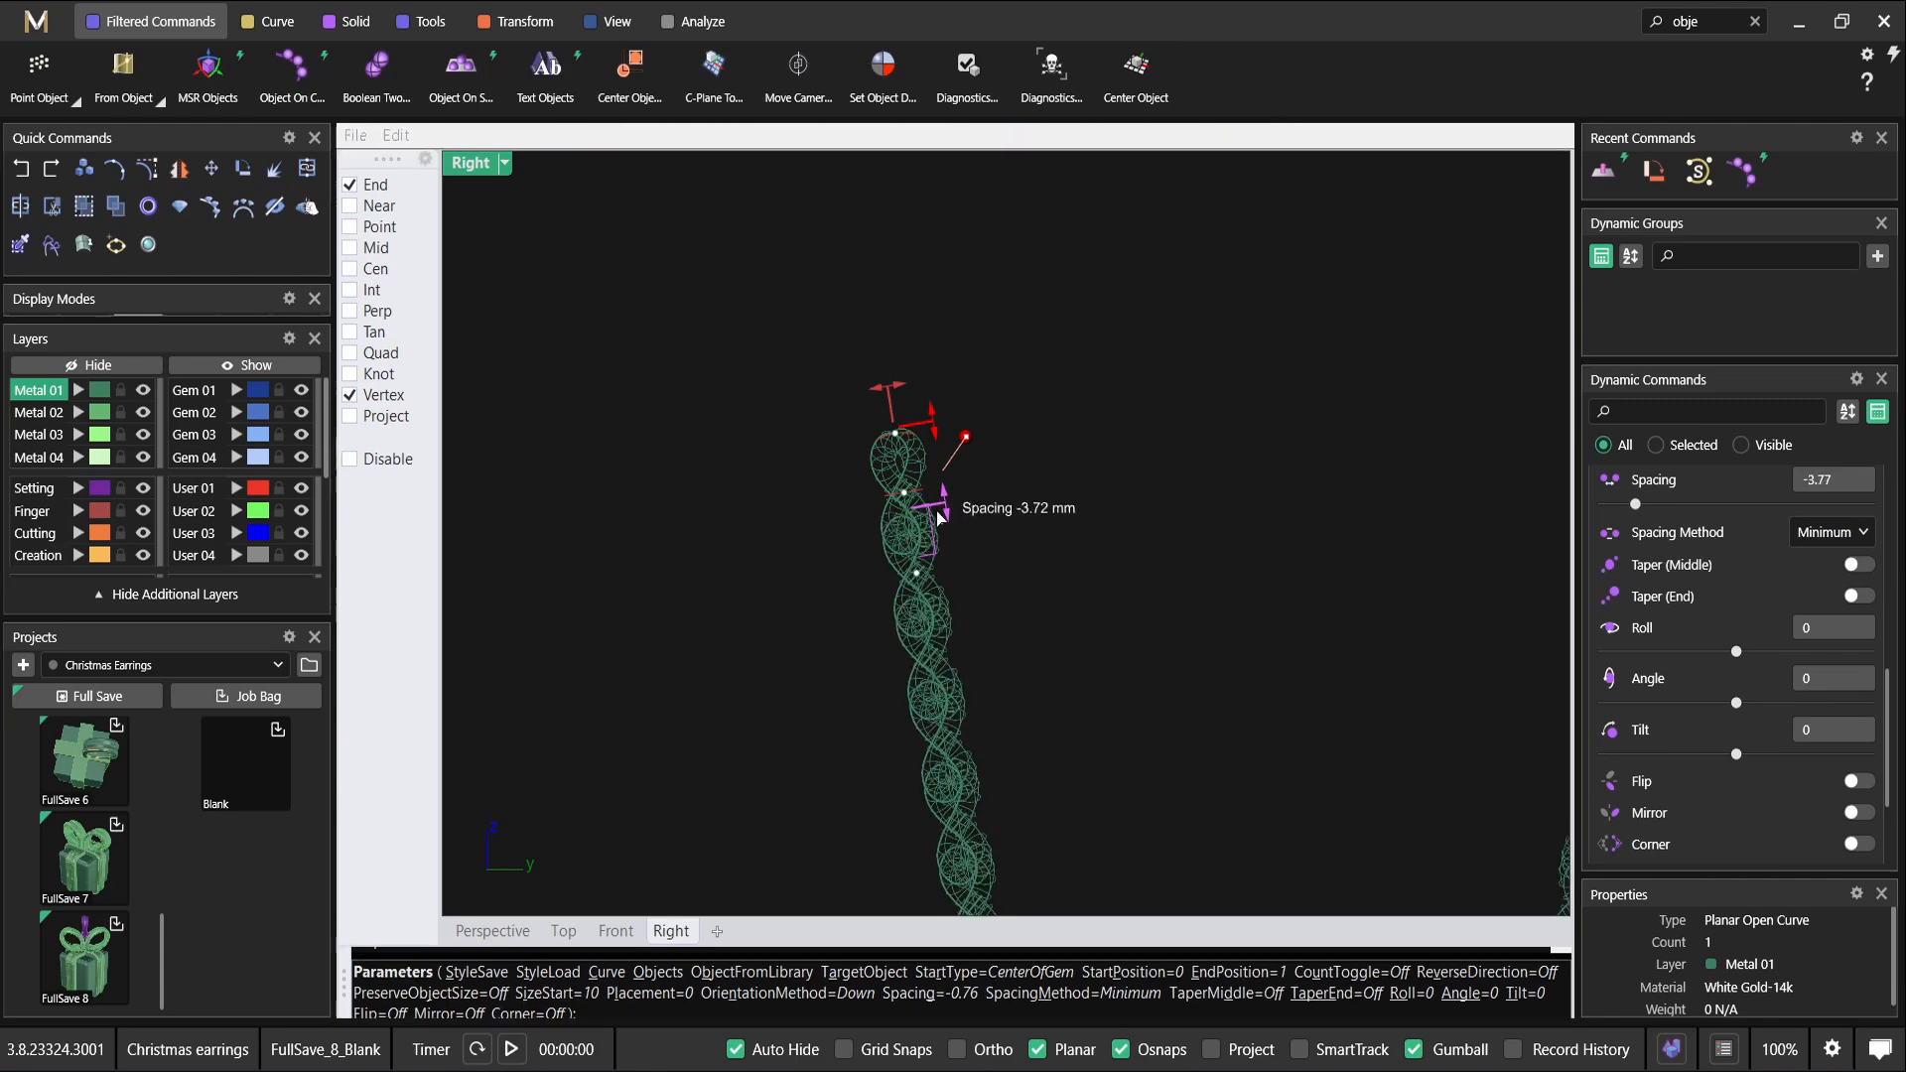
Switch the Right view to Shaded display and look over both ends of the chain.
scroll(953, 506, up, 5)
right_click(512, 239)
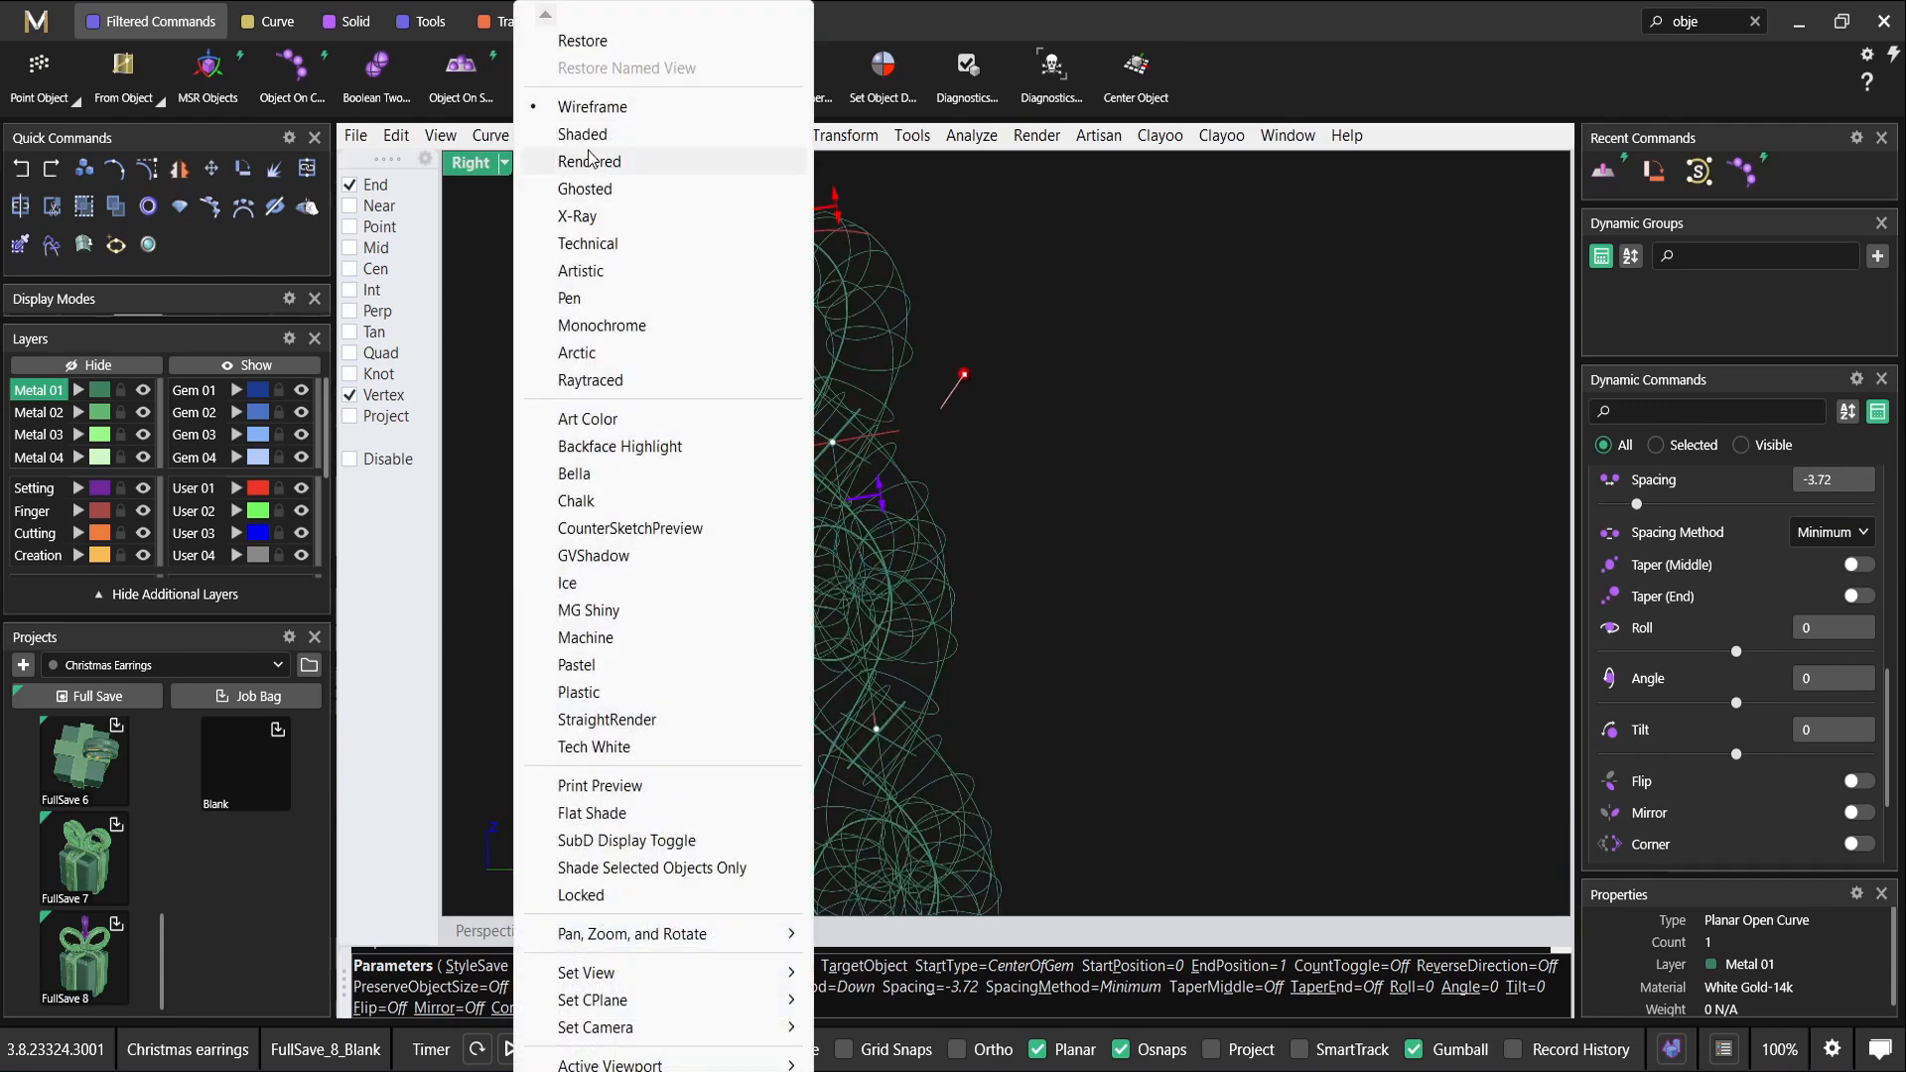
click(596, 135)
scroll(802, 498, down, 6)
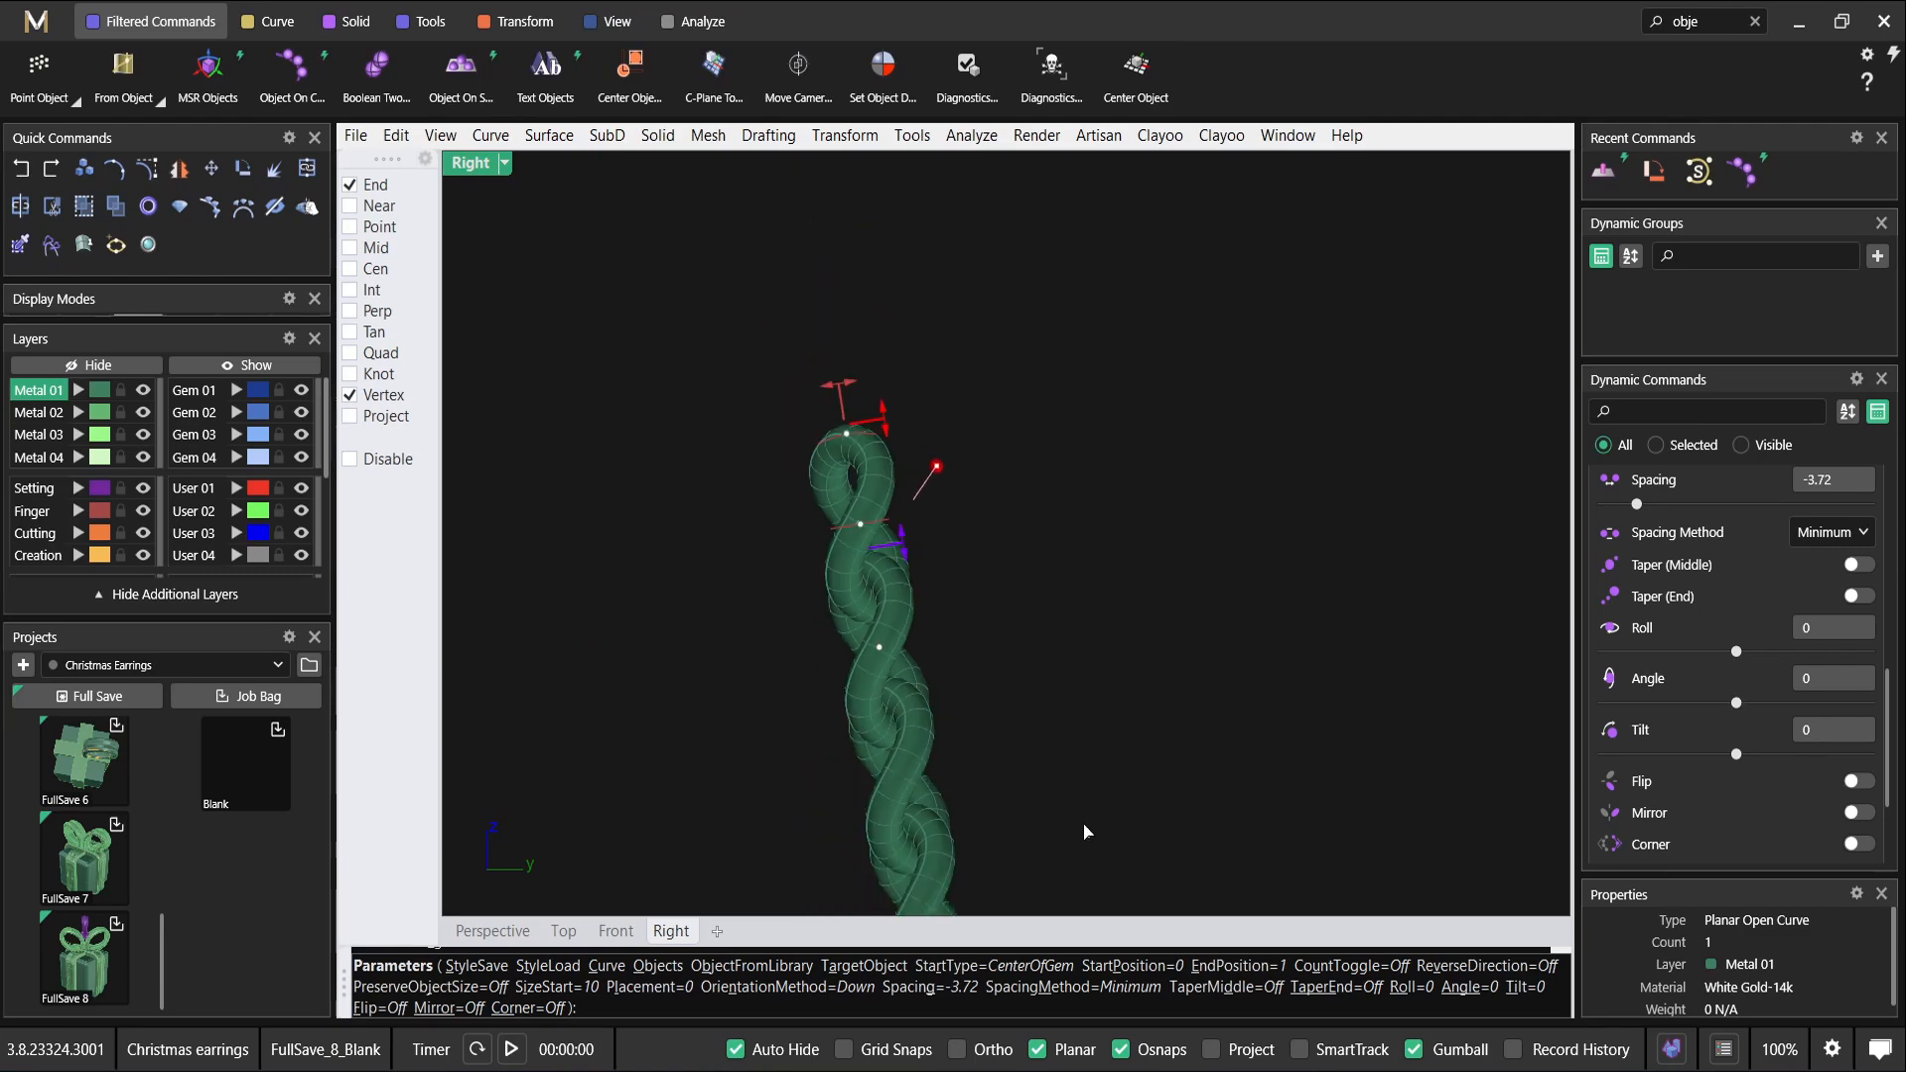
scroll(820, 475, down, 3)
scroll(744, 556, up, 5)
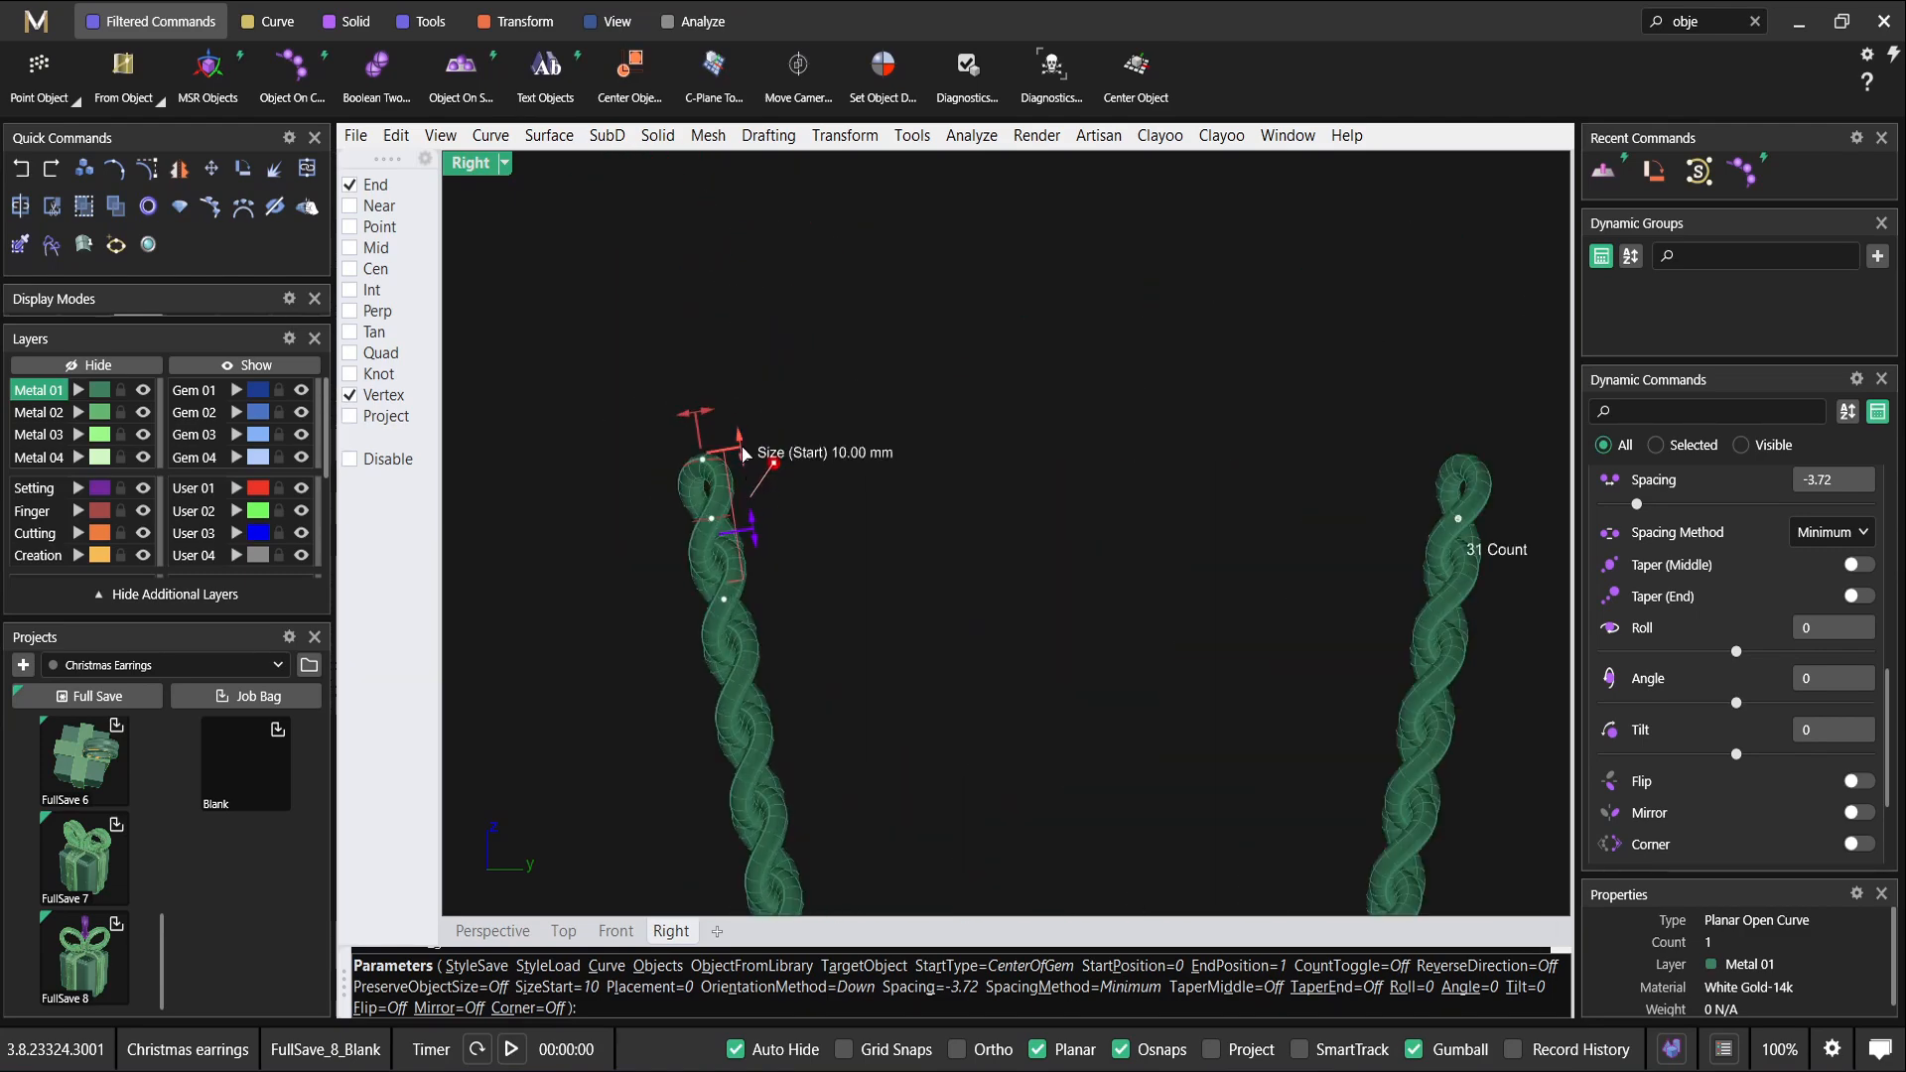
Reduce the links' starting size to 7 mm and check the chain against the gift box.
drag(742, 454, 742, 465)
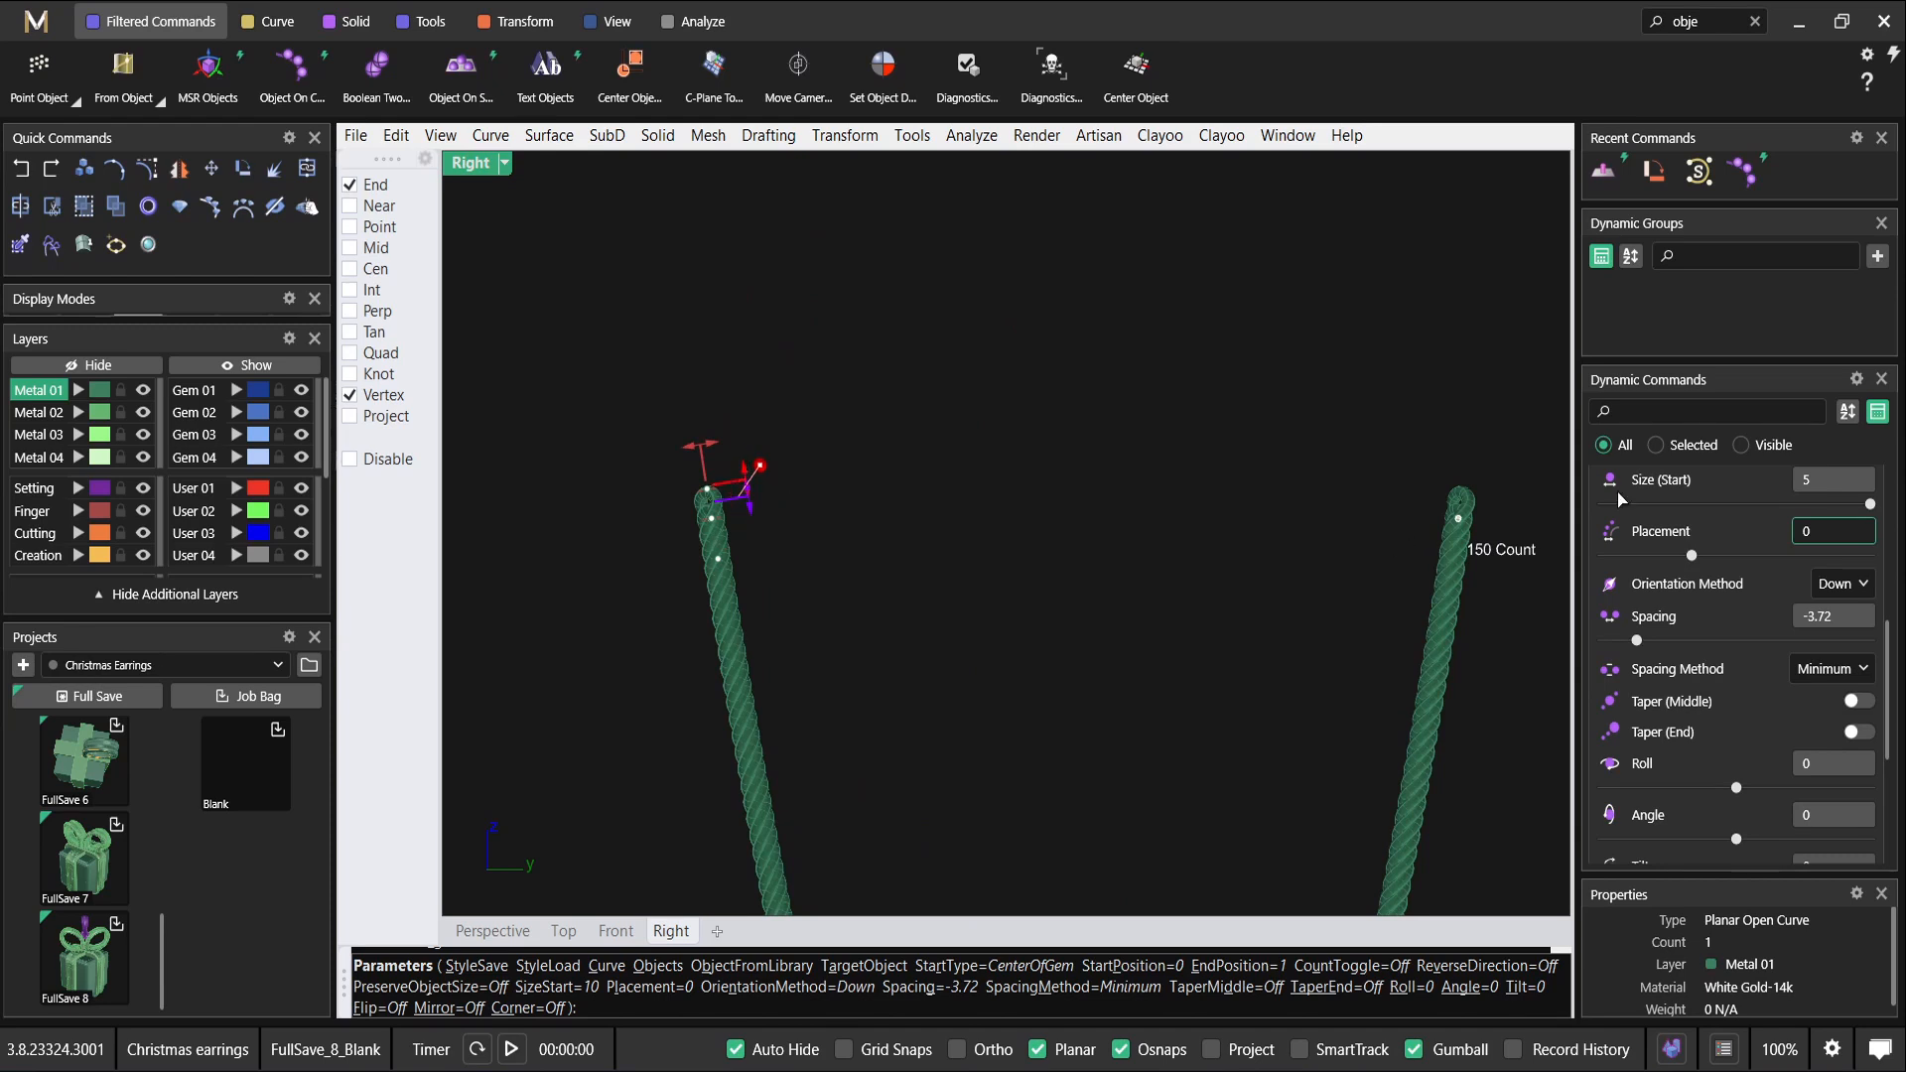
click(1832, 482)
key(Tab)
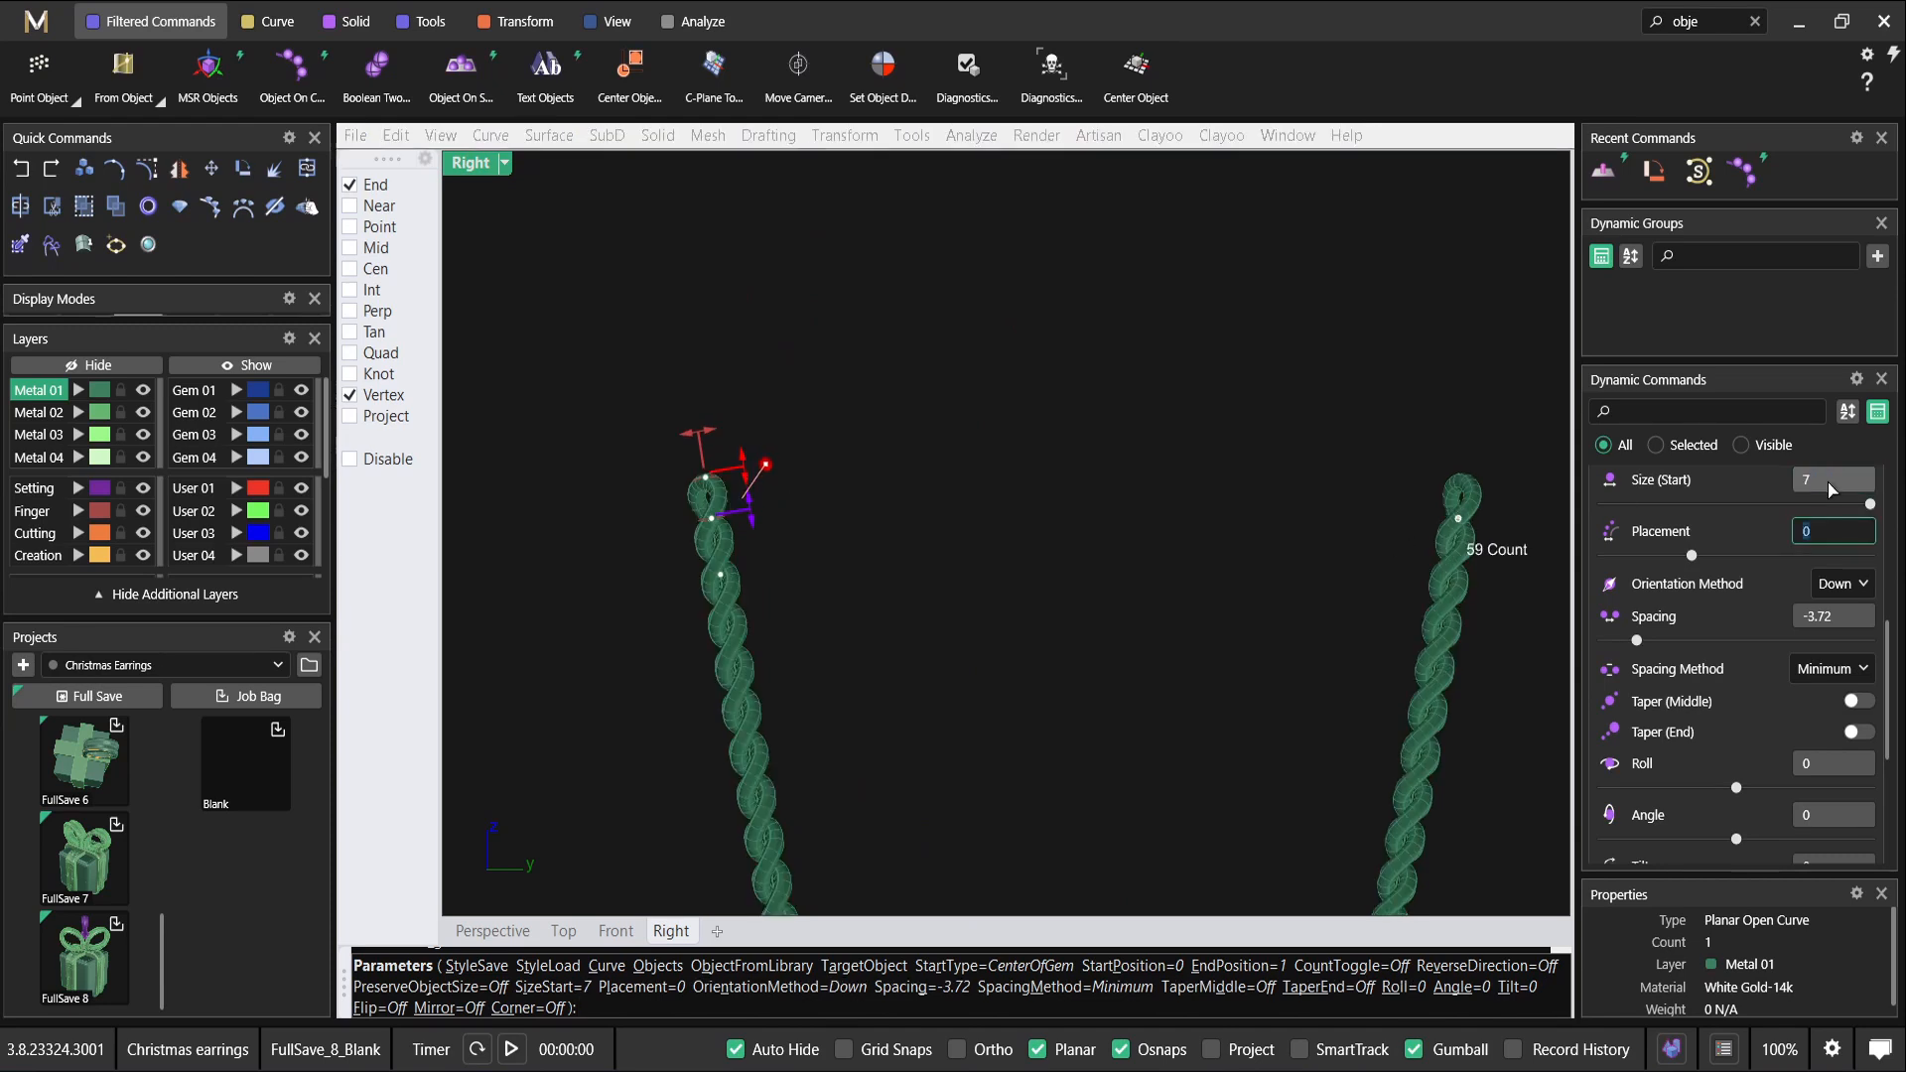
scroll(1305, 570, down, 5)
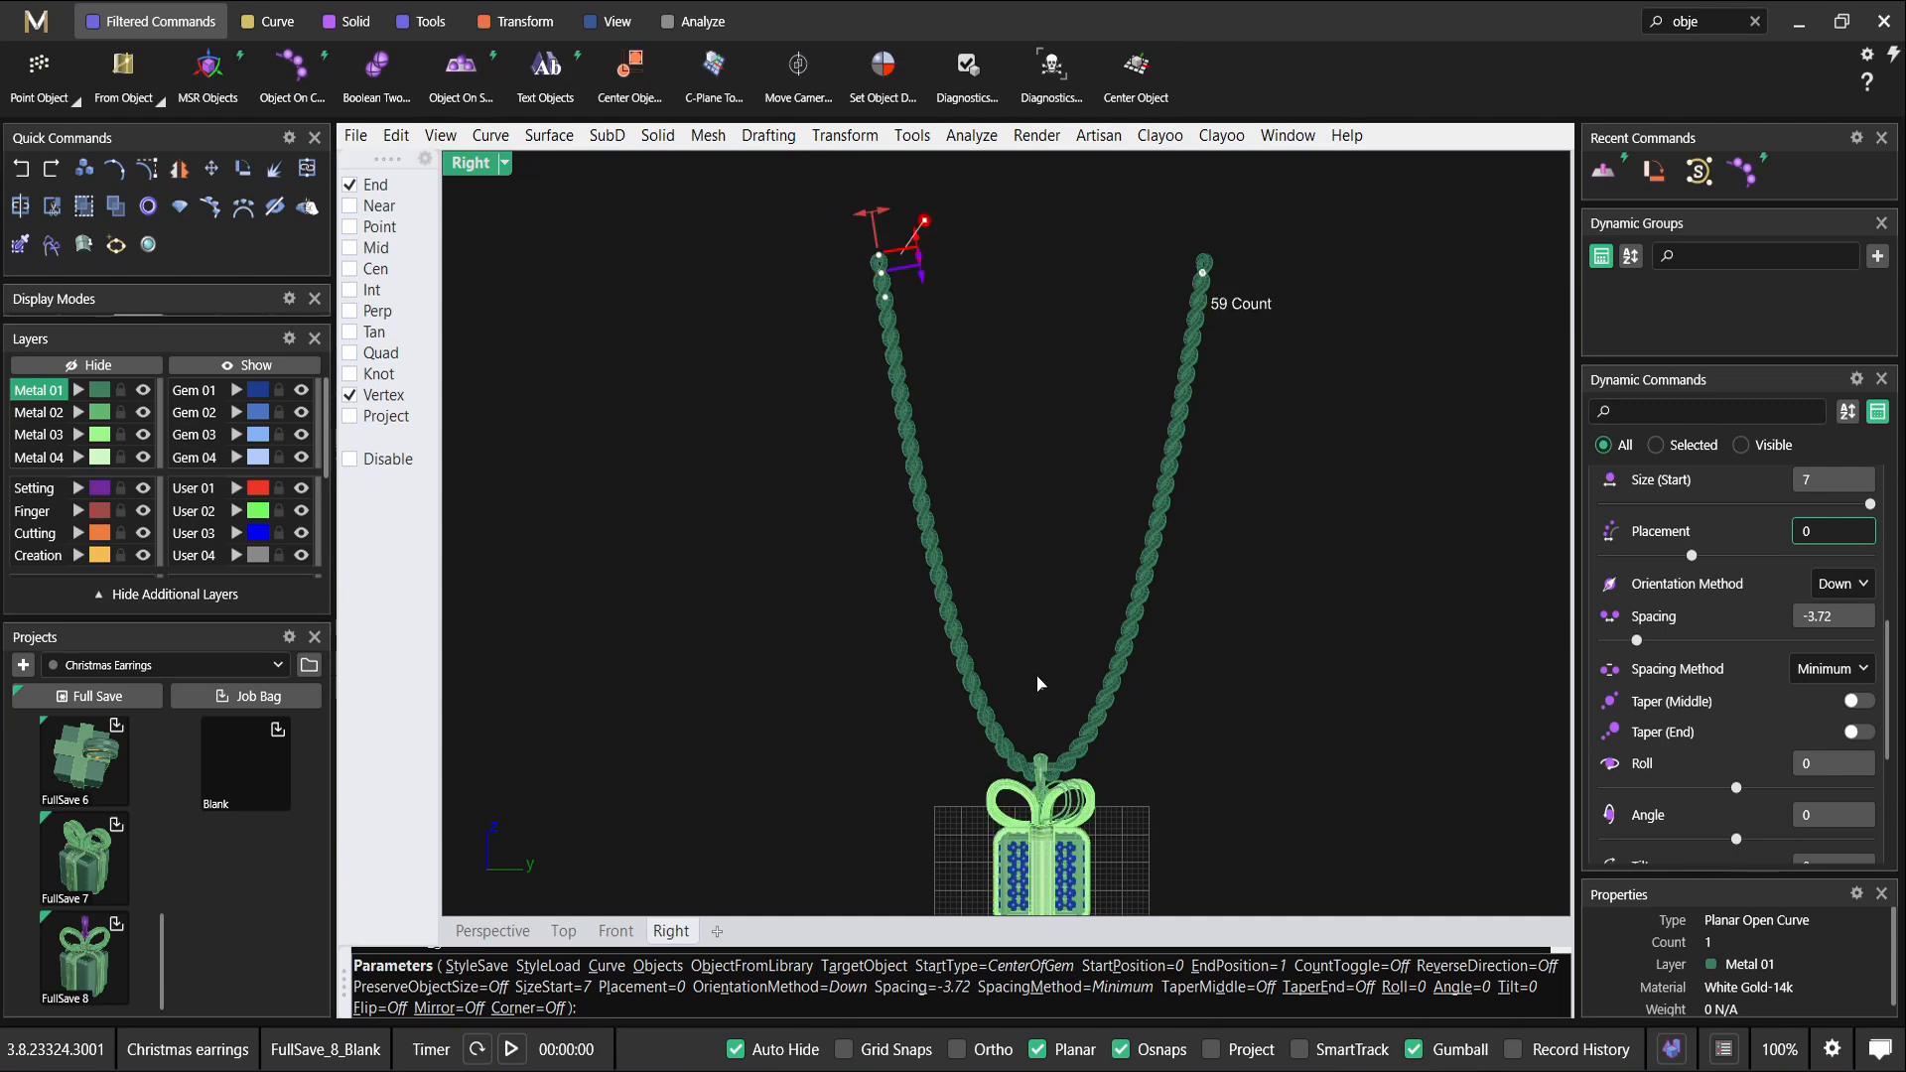
scroll(1043, 787, up, 3)
Set the starting size of the chain links to 5 mm.
click(1813, 482)
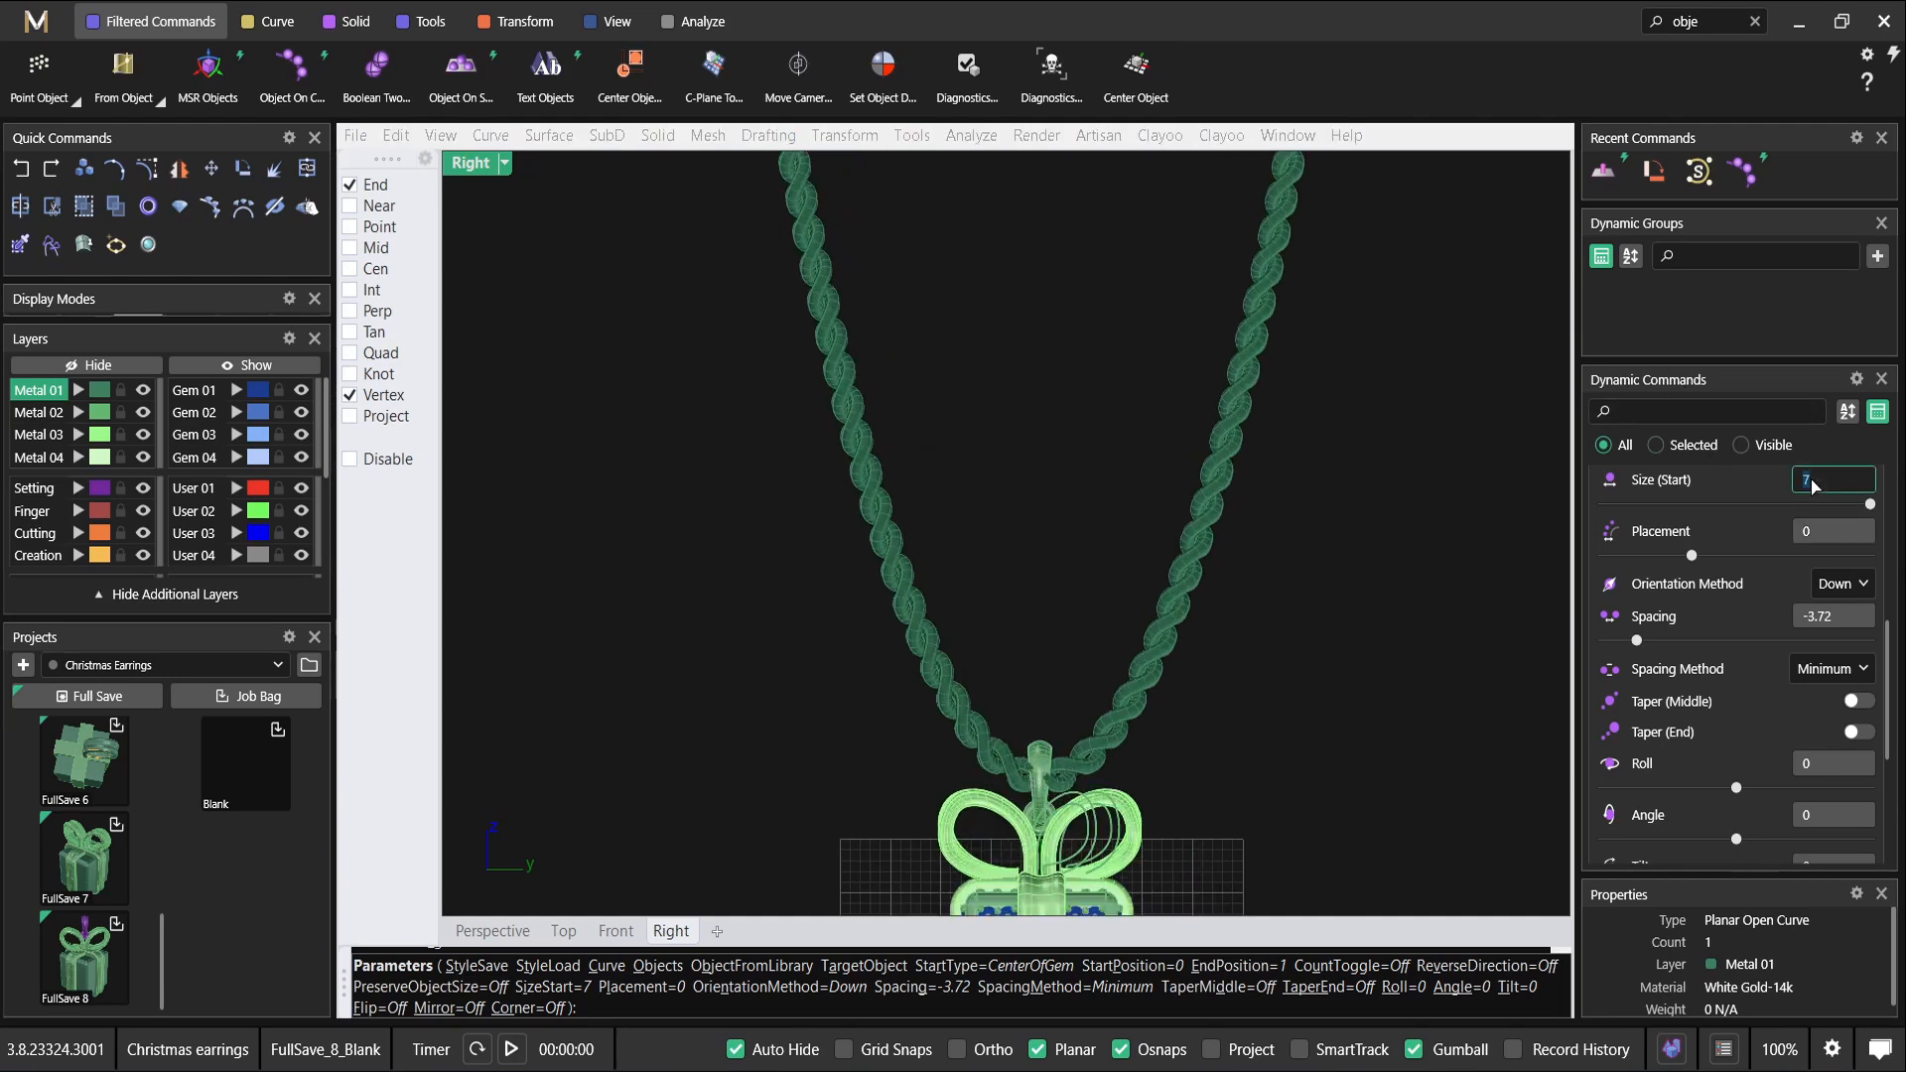
text(5)
key(Tab)
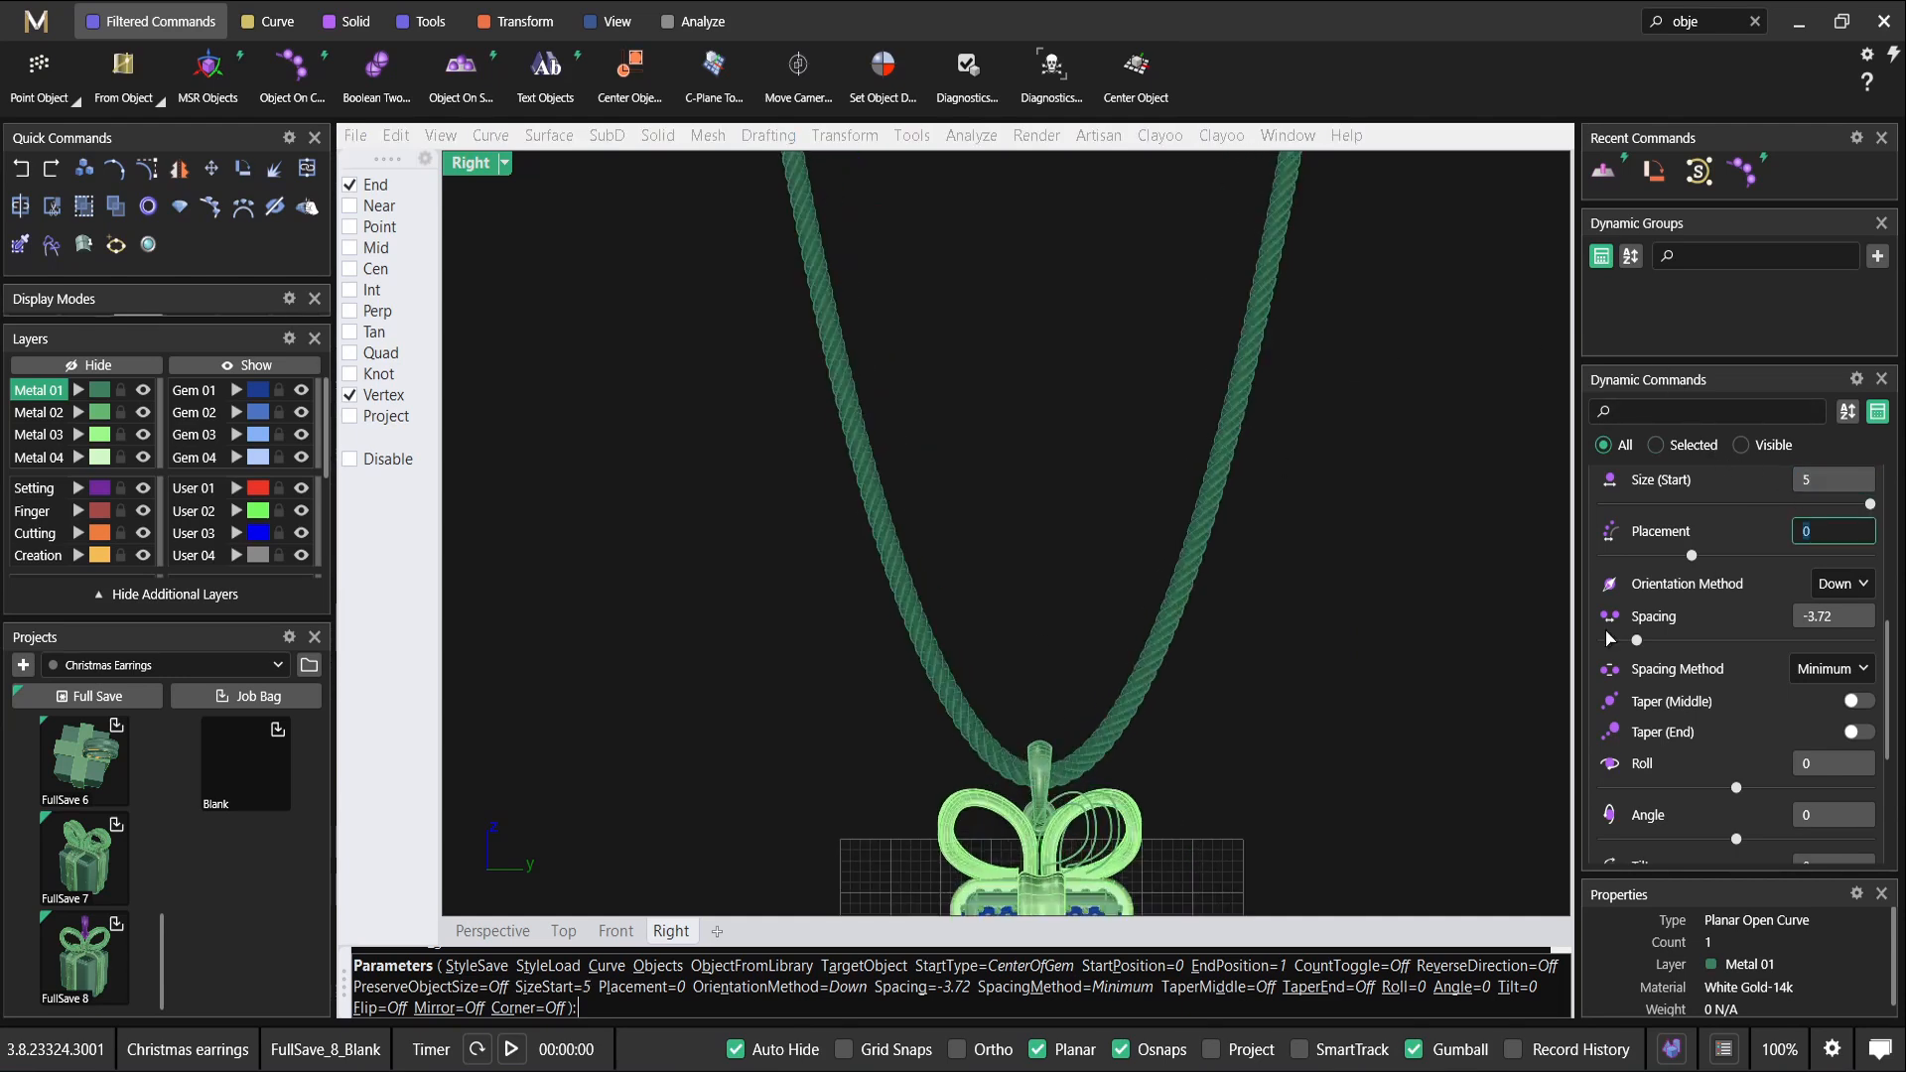
Loosen the chain links' spacing to -1.65 mm, check the chain down to the gift box and finish the Object On Curve command.
scroll(872, 596, up, 8)
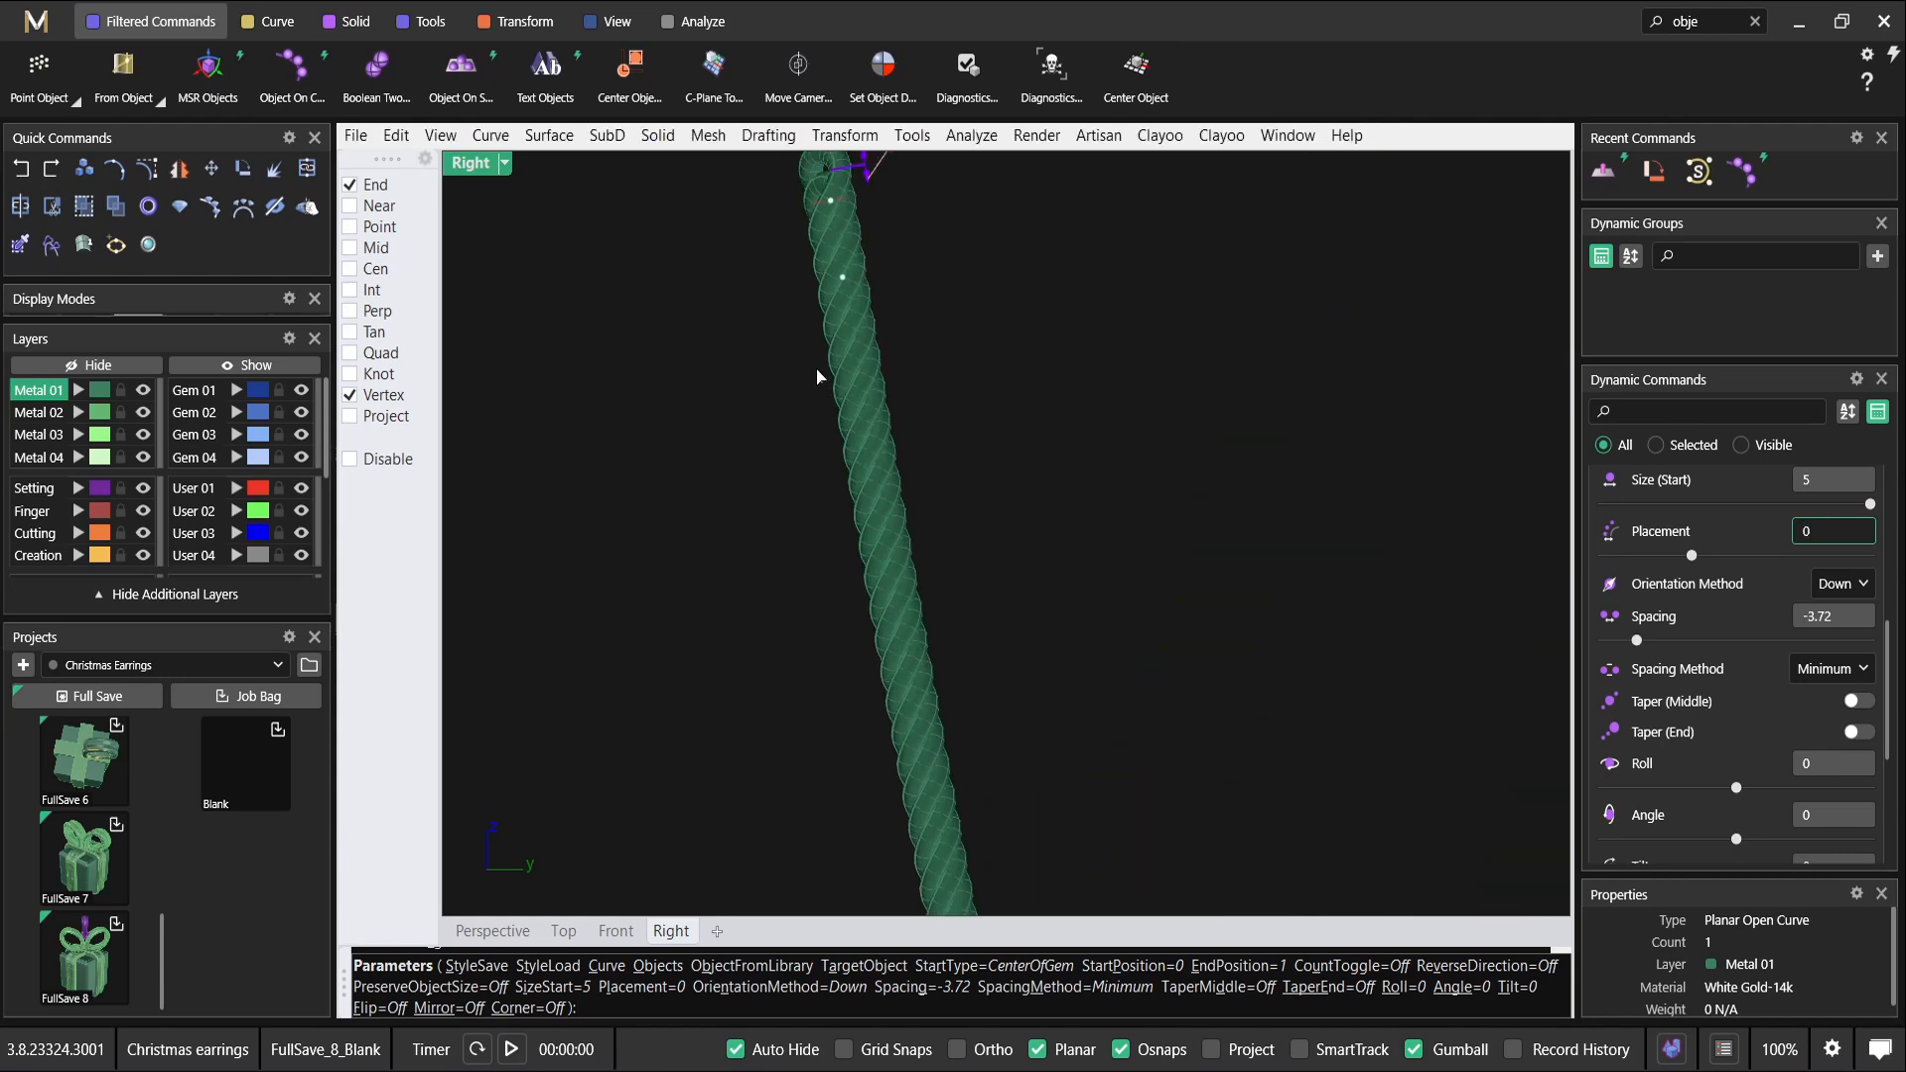
right_drag(842, 328, 806, 701)
scroll(868, 559, up, 3)
right_drag(819, 414, 799, 533)
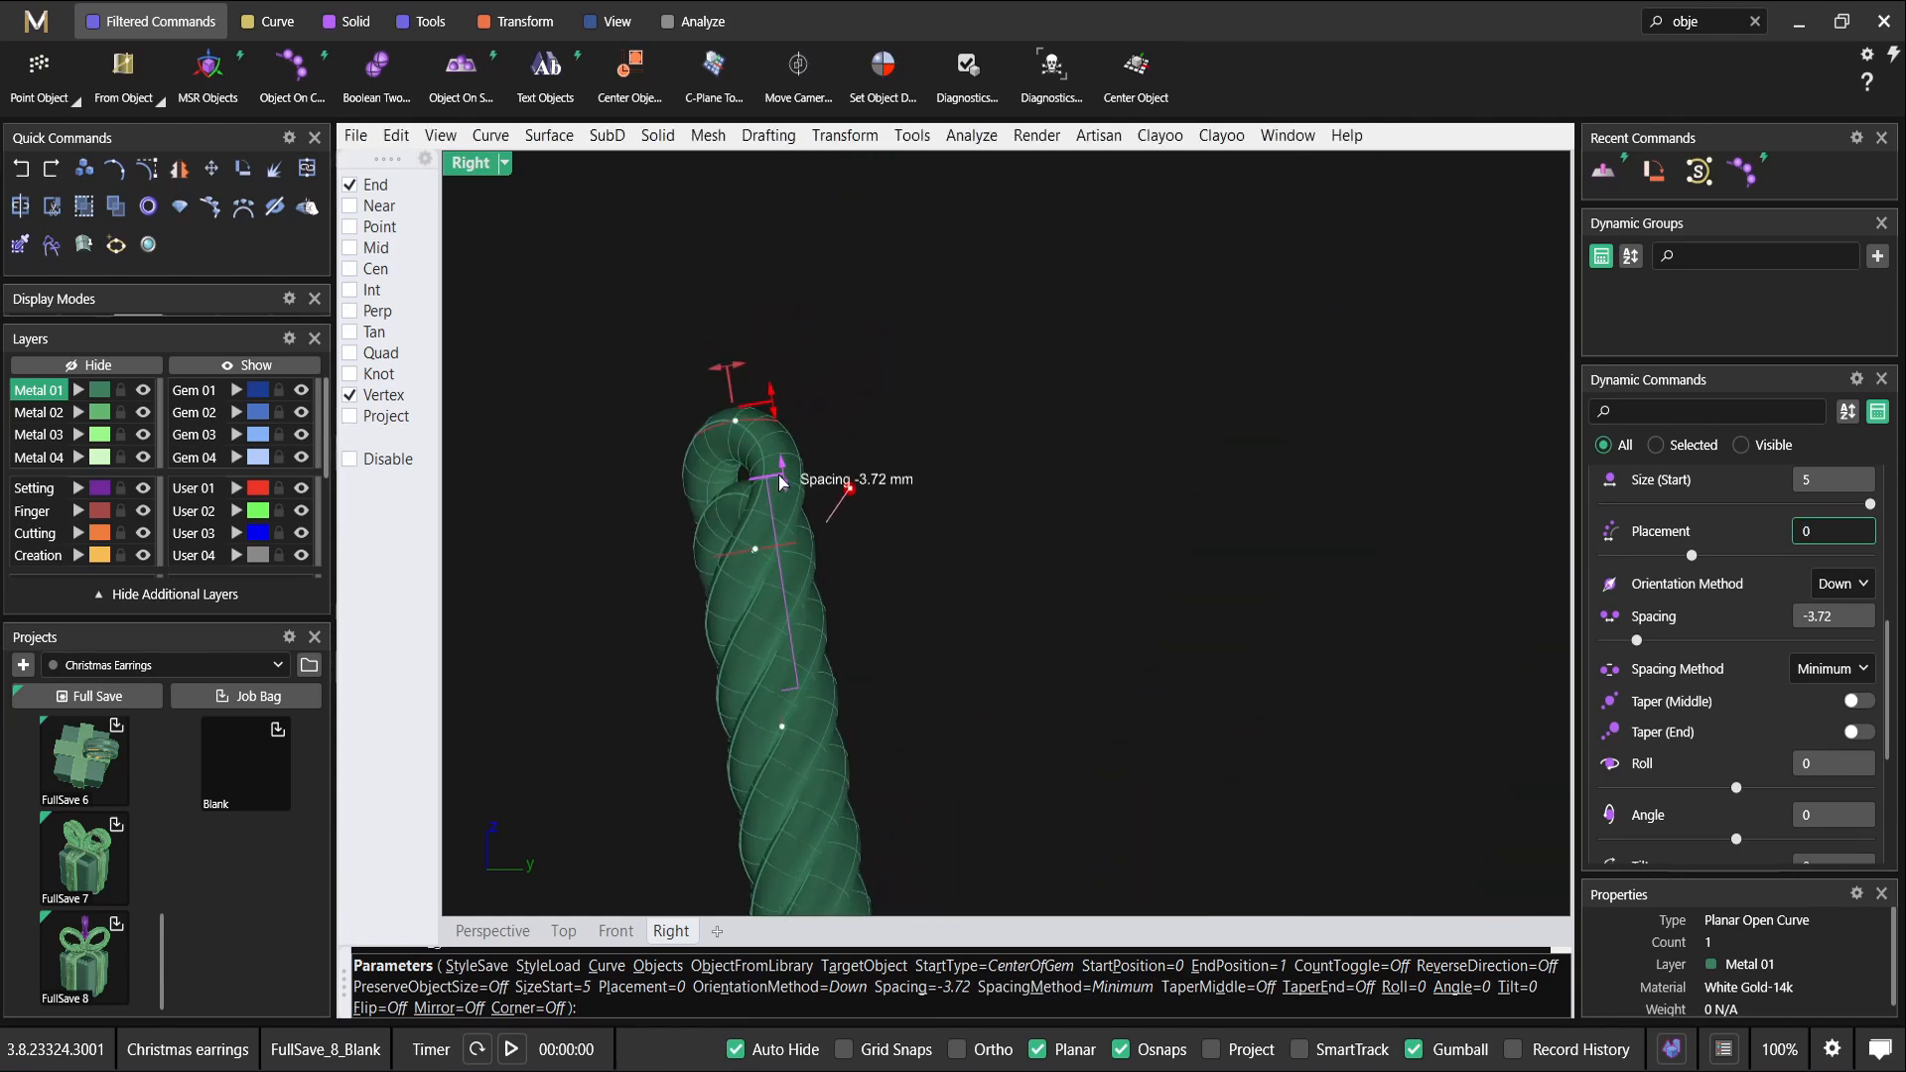
drag(781, 491, 798, 590)
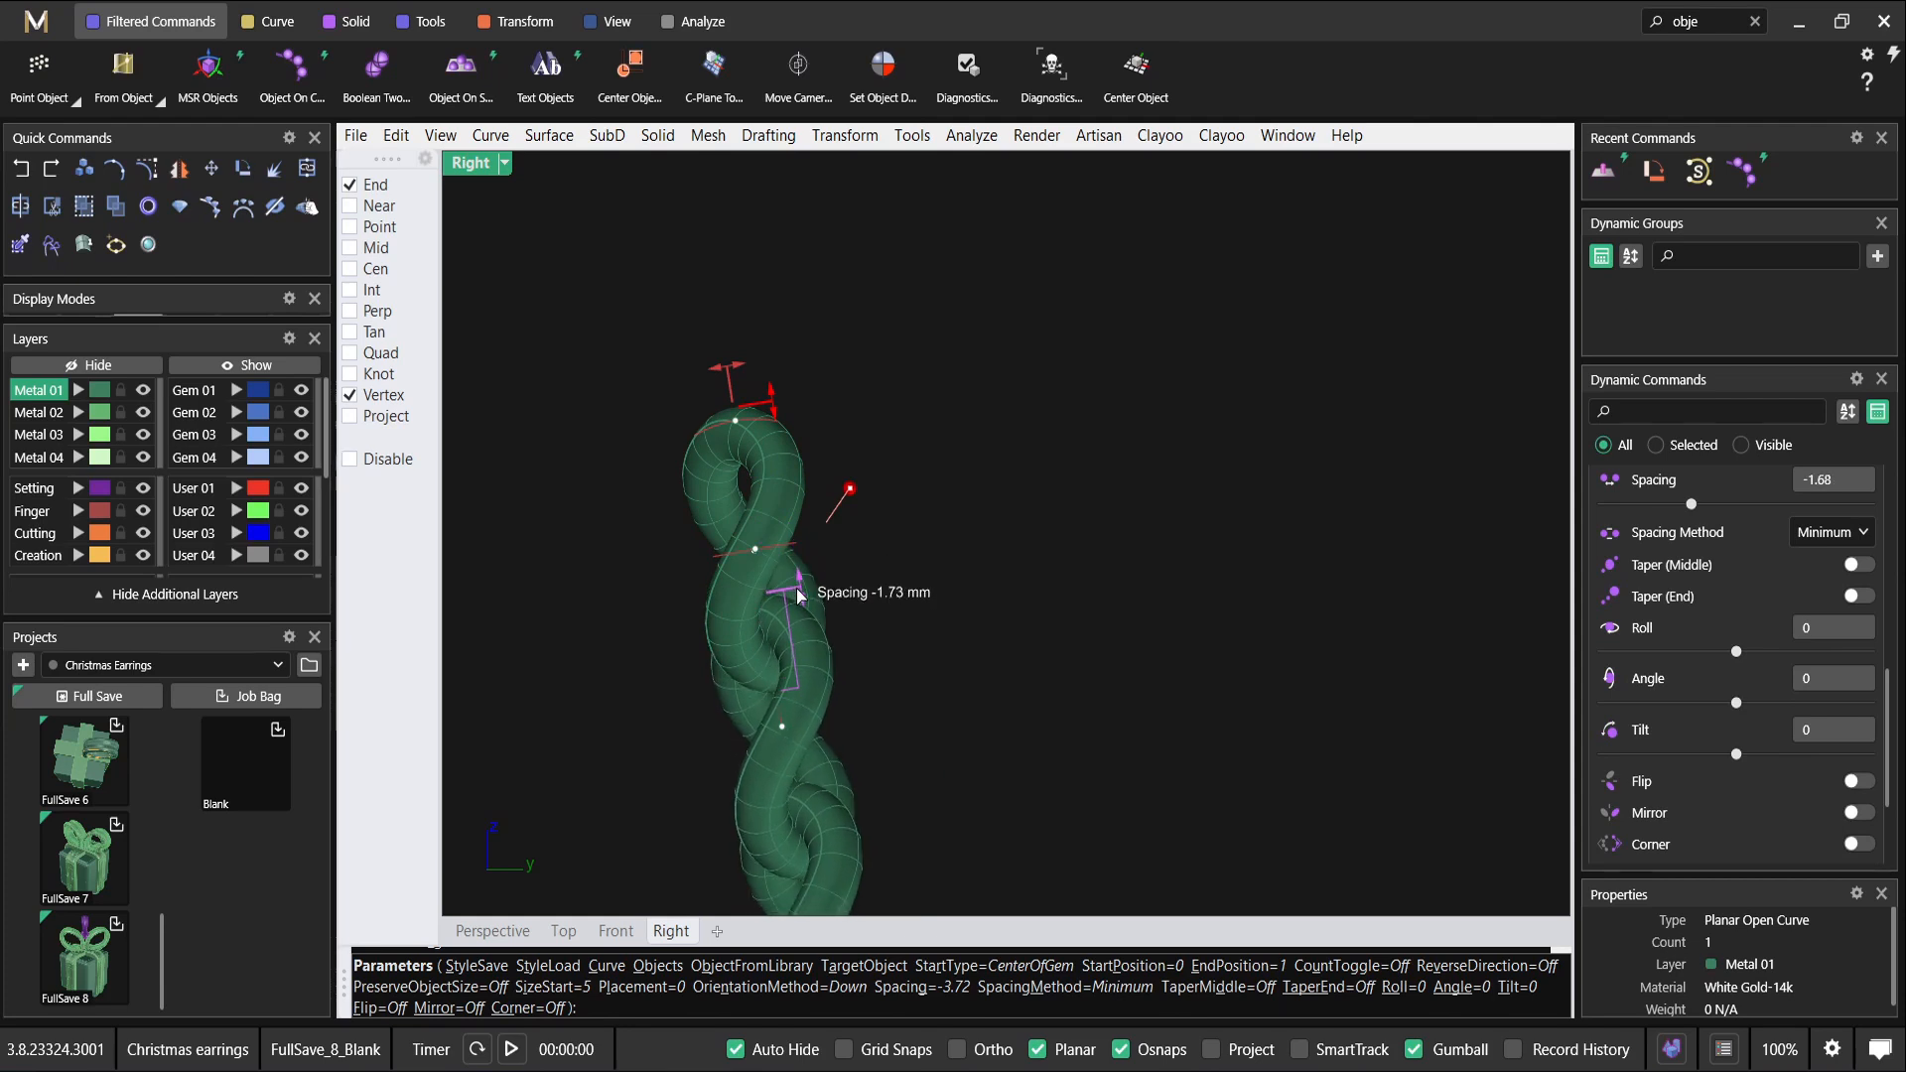
drag(796, 513, 795, 597)
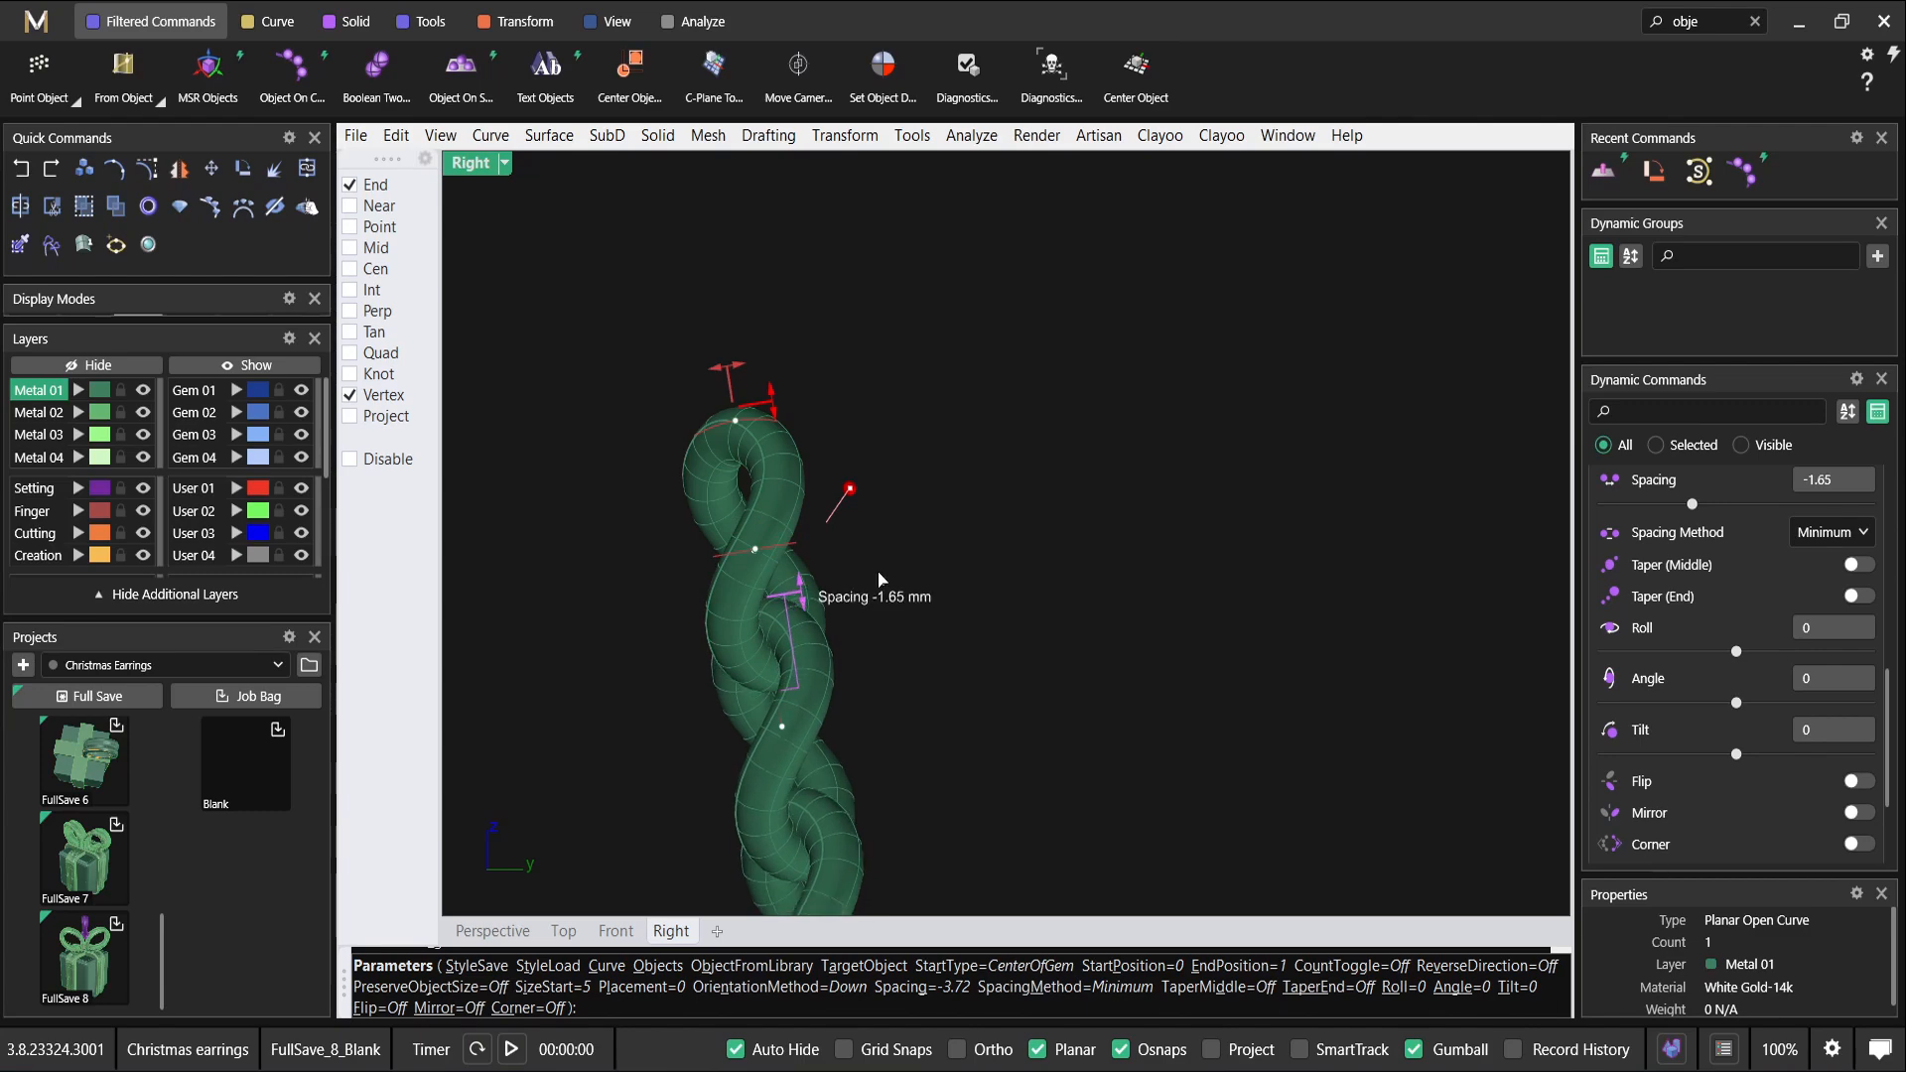
scroll(1131, 650, down, 5)
right_drag(1040, 745, 786, 331)
scroll(788, 332, down, 3)
right_drag(838, 618, 839, 519)
right_click(838, 518)
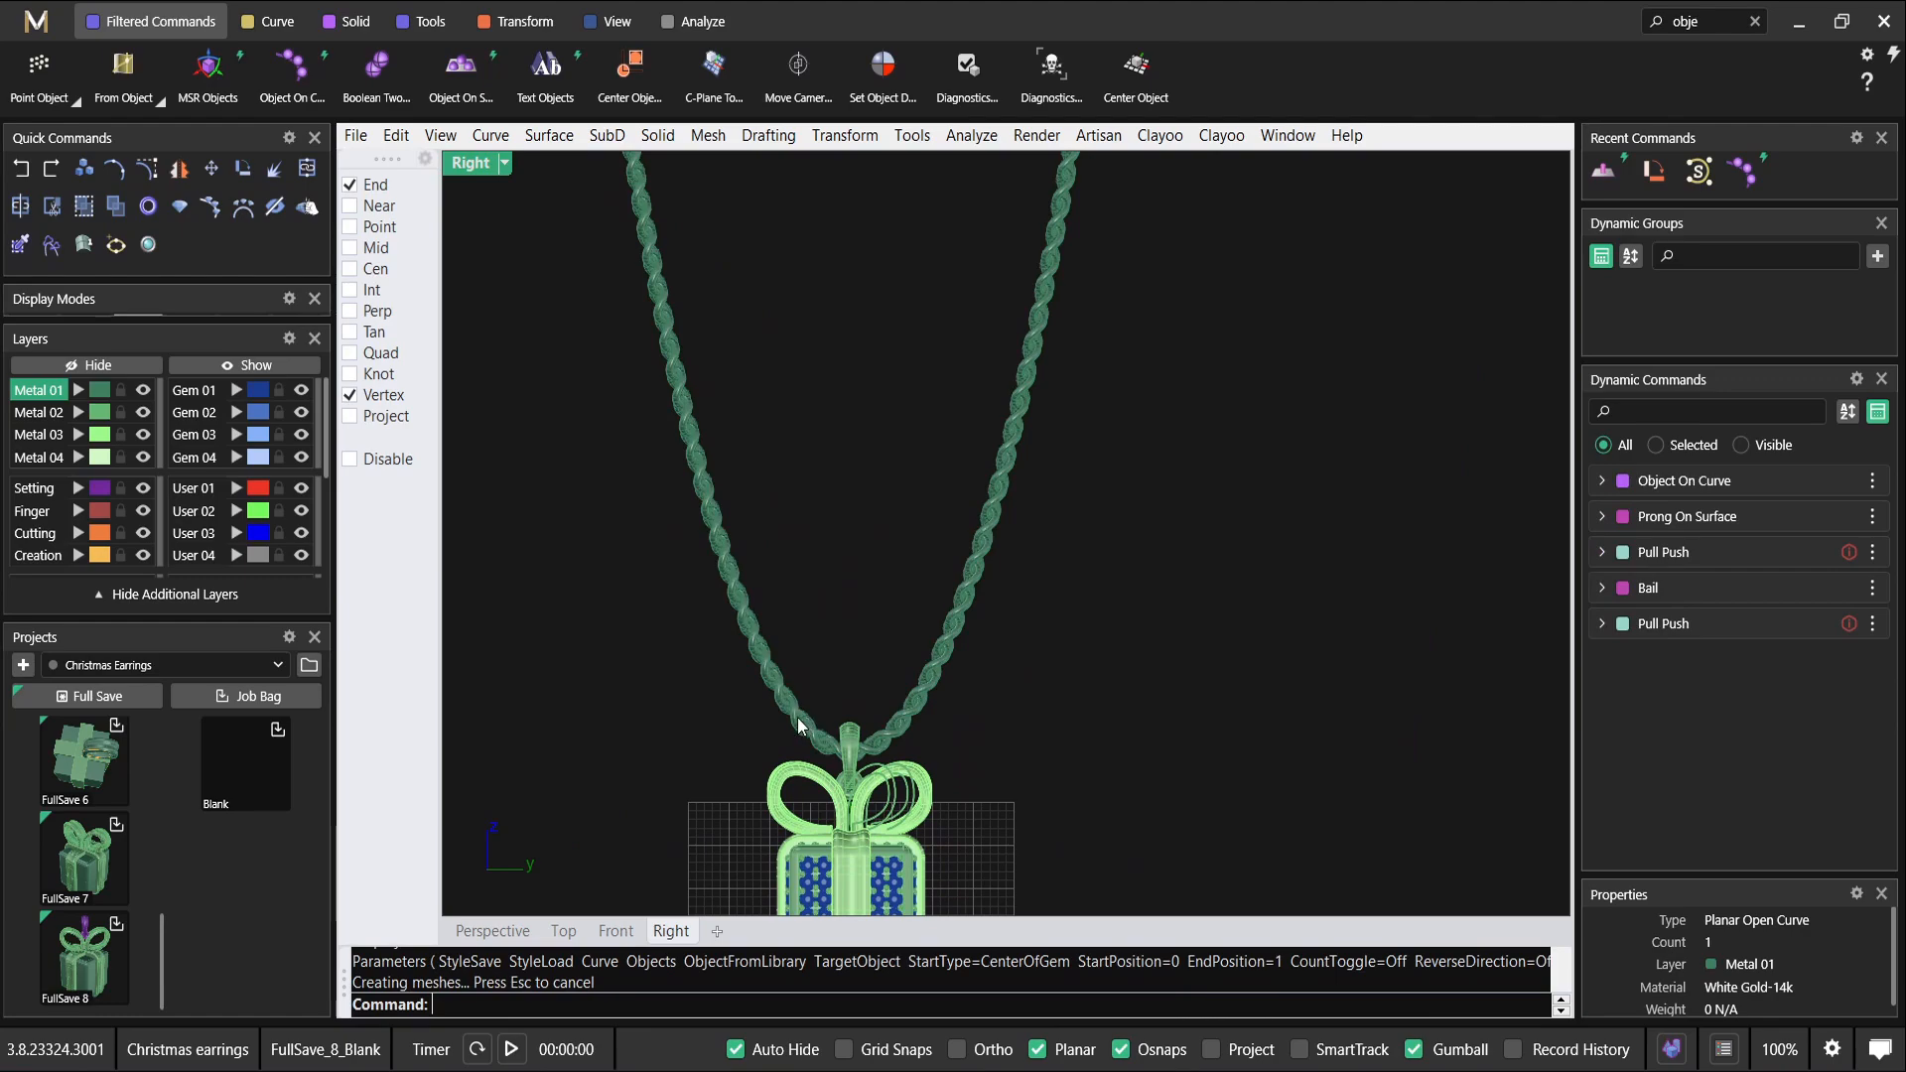
Nudge the chain links slightly upward in the Perspective view where they pass through the bail.
double_click(484, 164)
drag(1390, 784, 1156, 698)
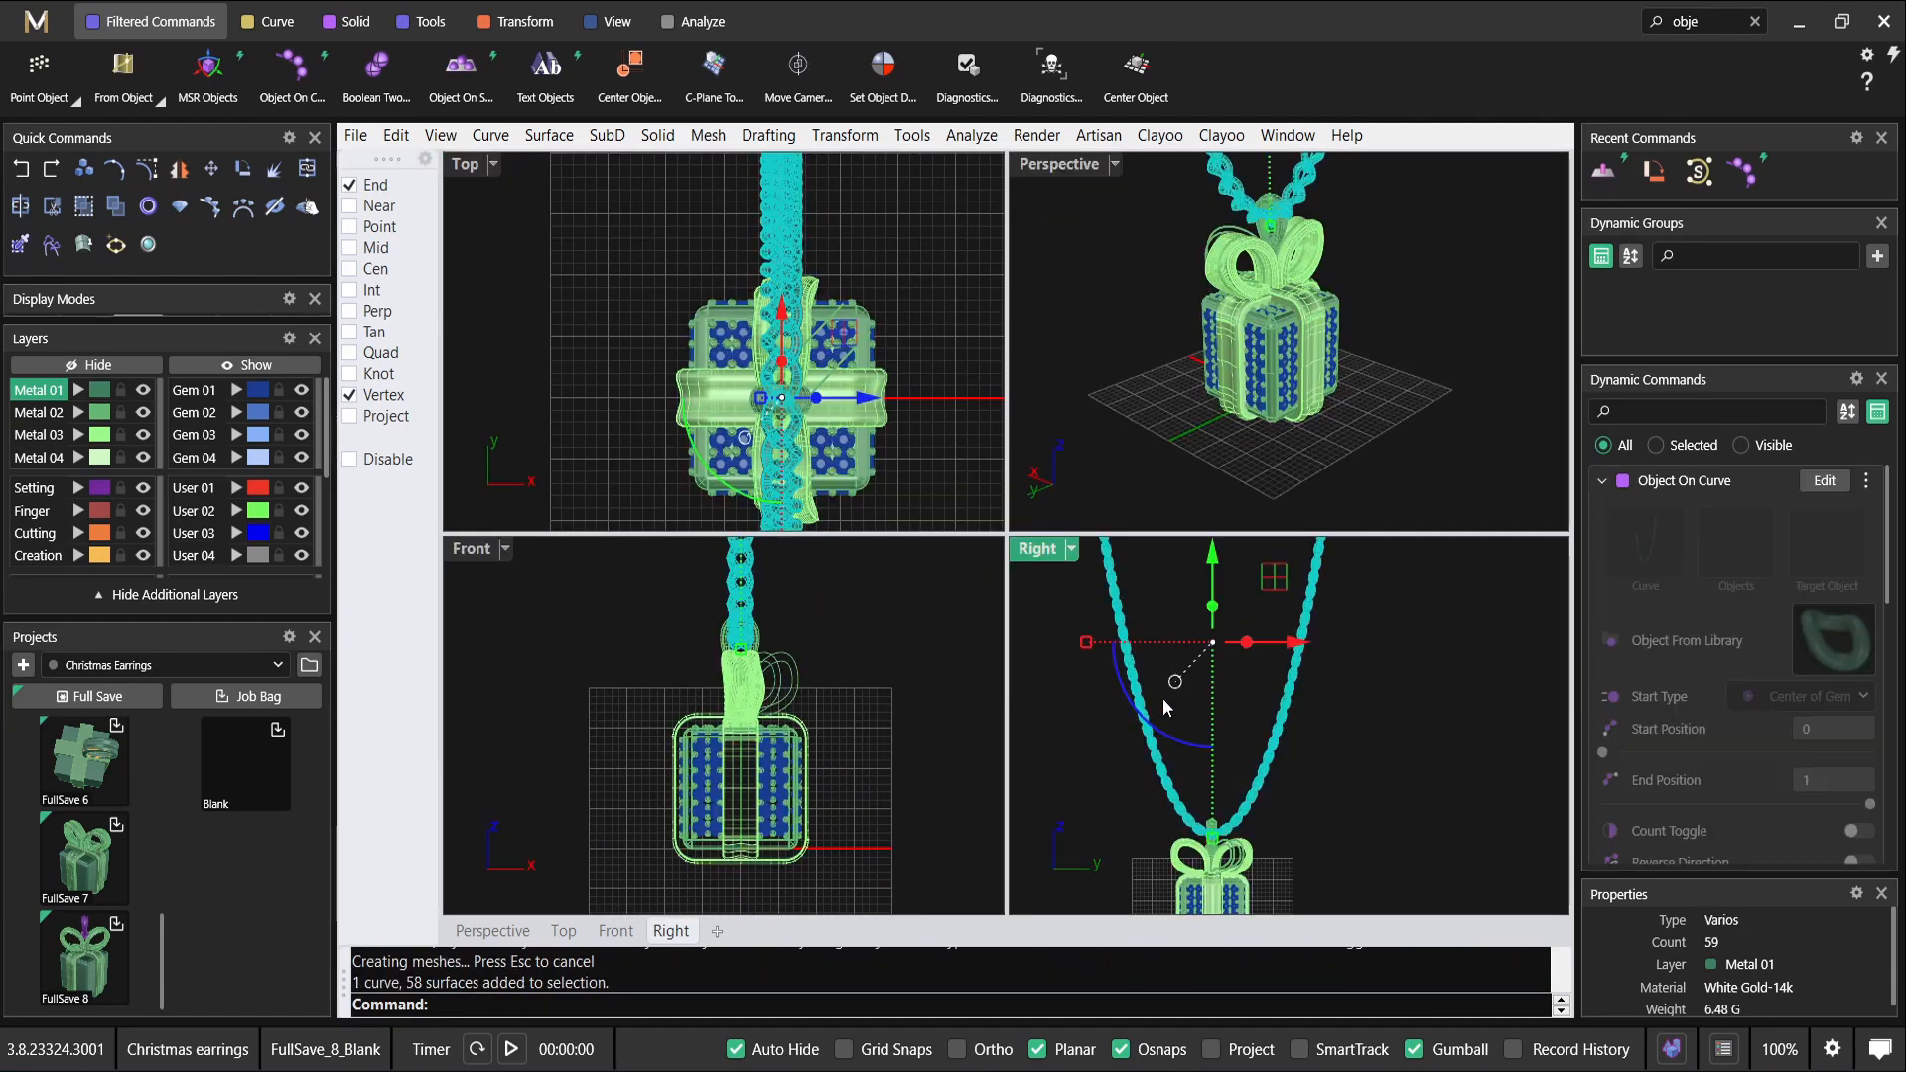
double_click(1082, 165)
right_drag(874, 273, 967, 275)
key(Escape)
scroll(1006, 316, up, 6)
click(986, 302)
drag(966, 266, 972, 252)
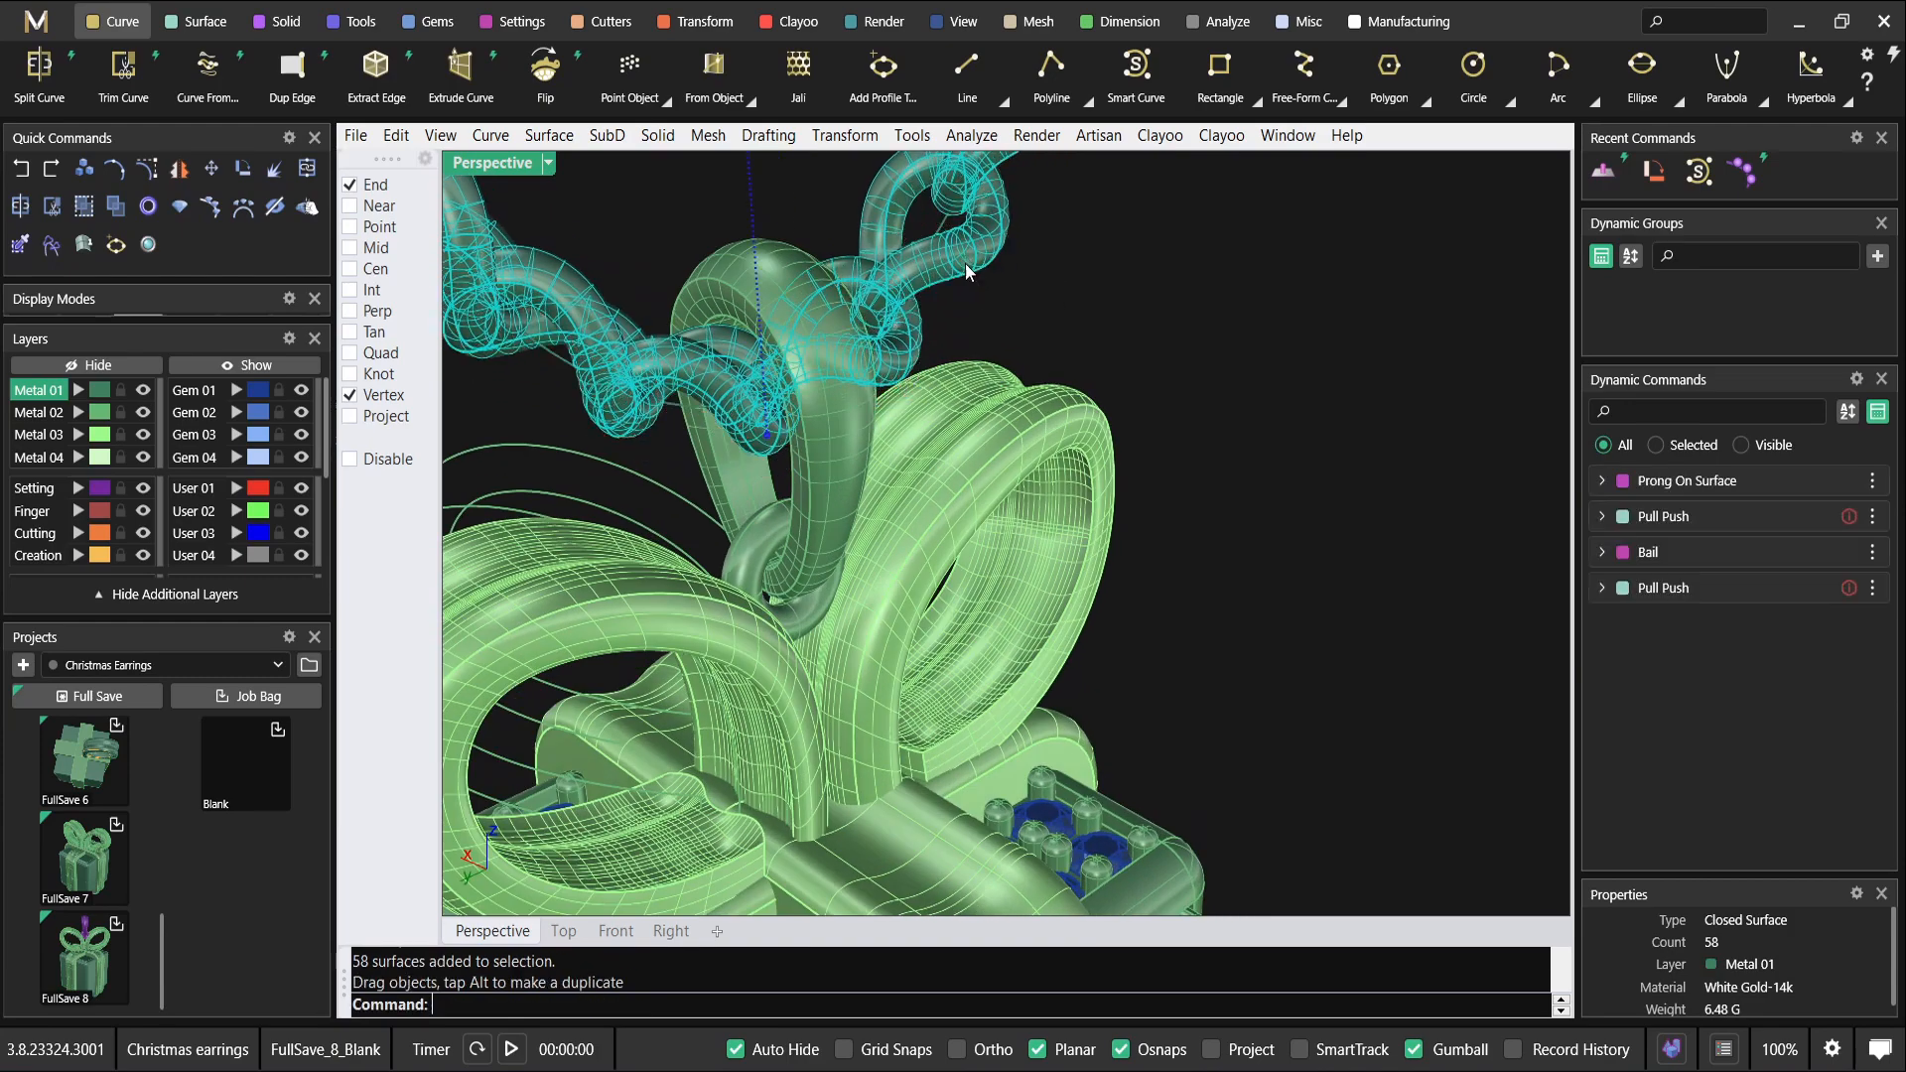
click(1172, 457)
Rotate the chain, bail and bow together 45° clockwise about the origin in the Top view, so they run diagonally across the box.
scroll(1175, 475, down, 8)
right_drag(1185, 507, 1140, 508)
drag(1284, 538, 689, 364)
scroll(909, 435, down, 5)
right_drag(907, 437, 950, 370)
scroll(950, 371, down, 3)
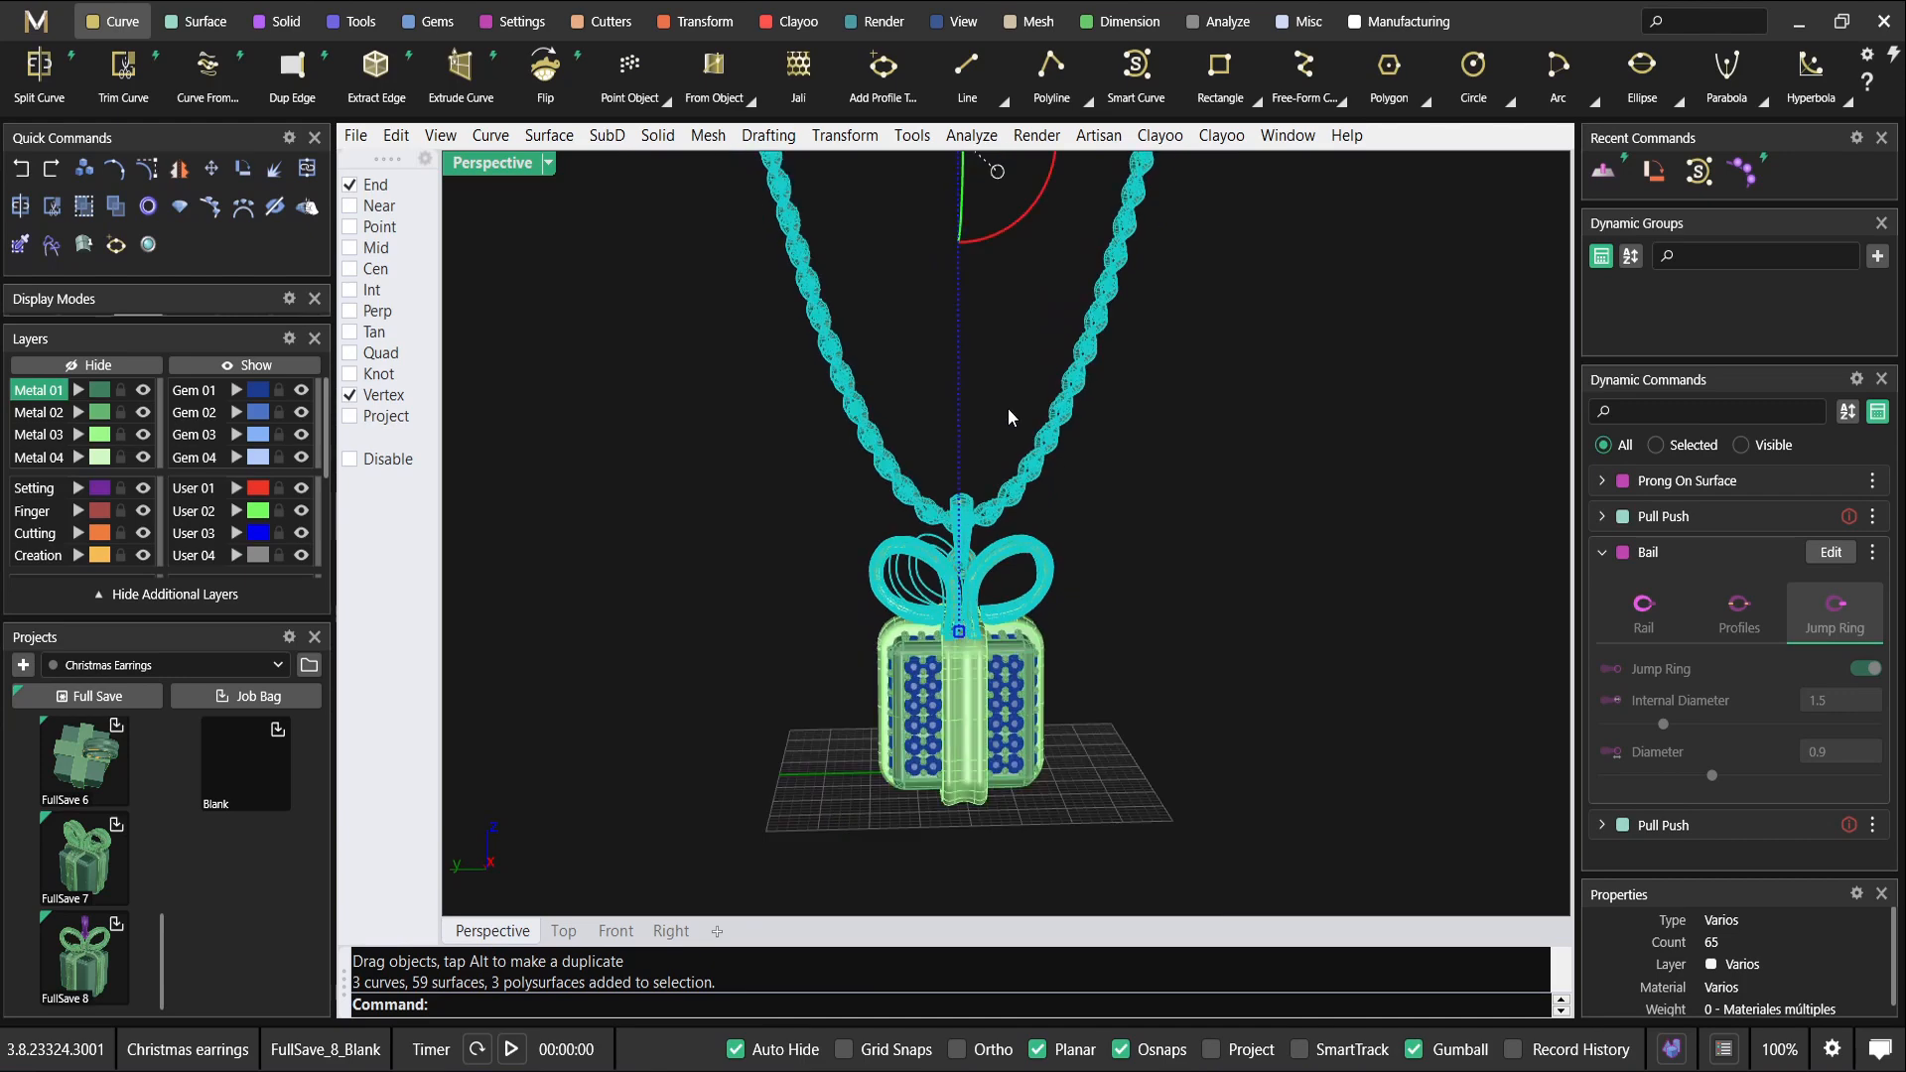
double_click(492, 162)
scroll(714, 378, down, 2)
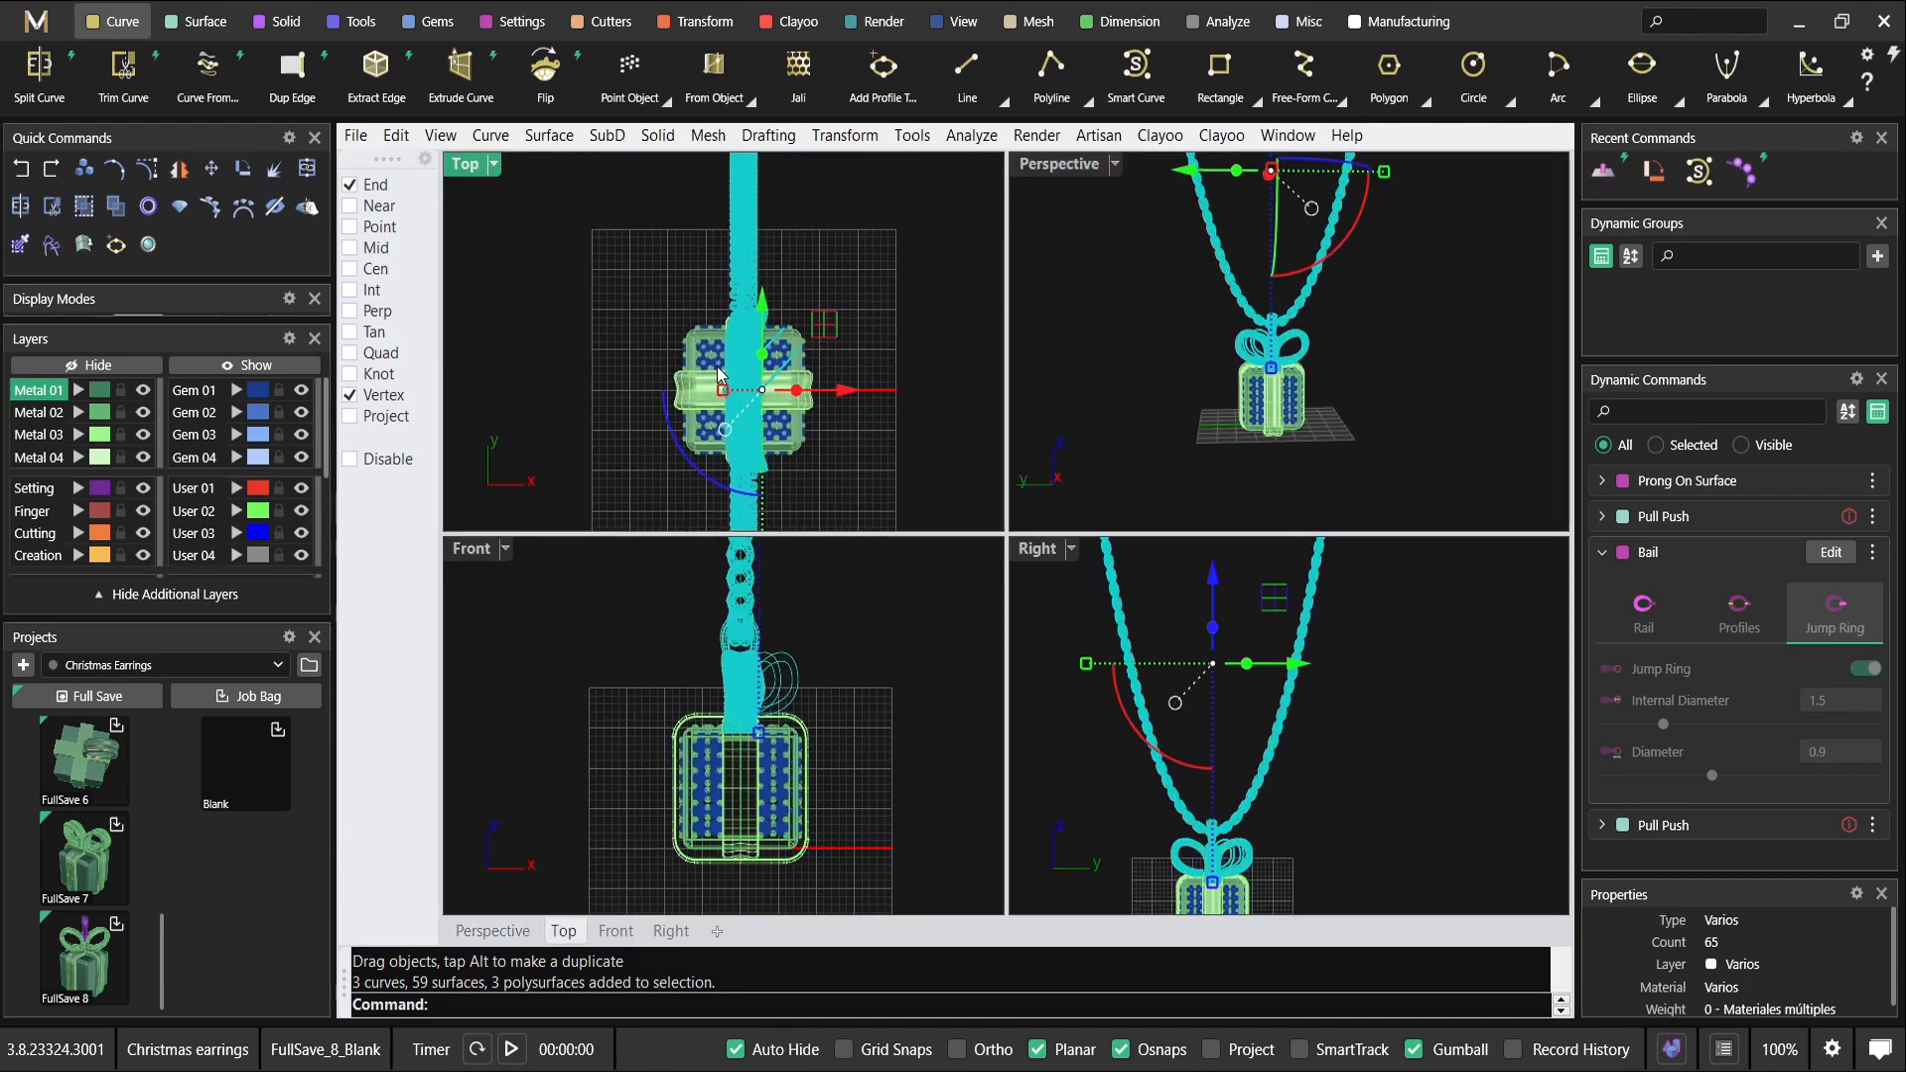
click(242, 168)
scroll(864, 256, down, 2)
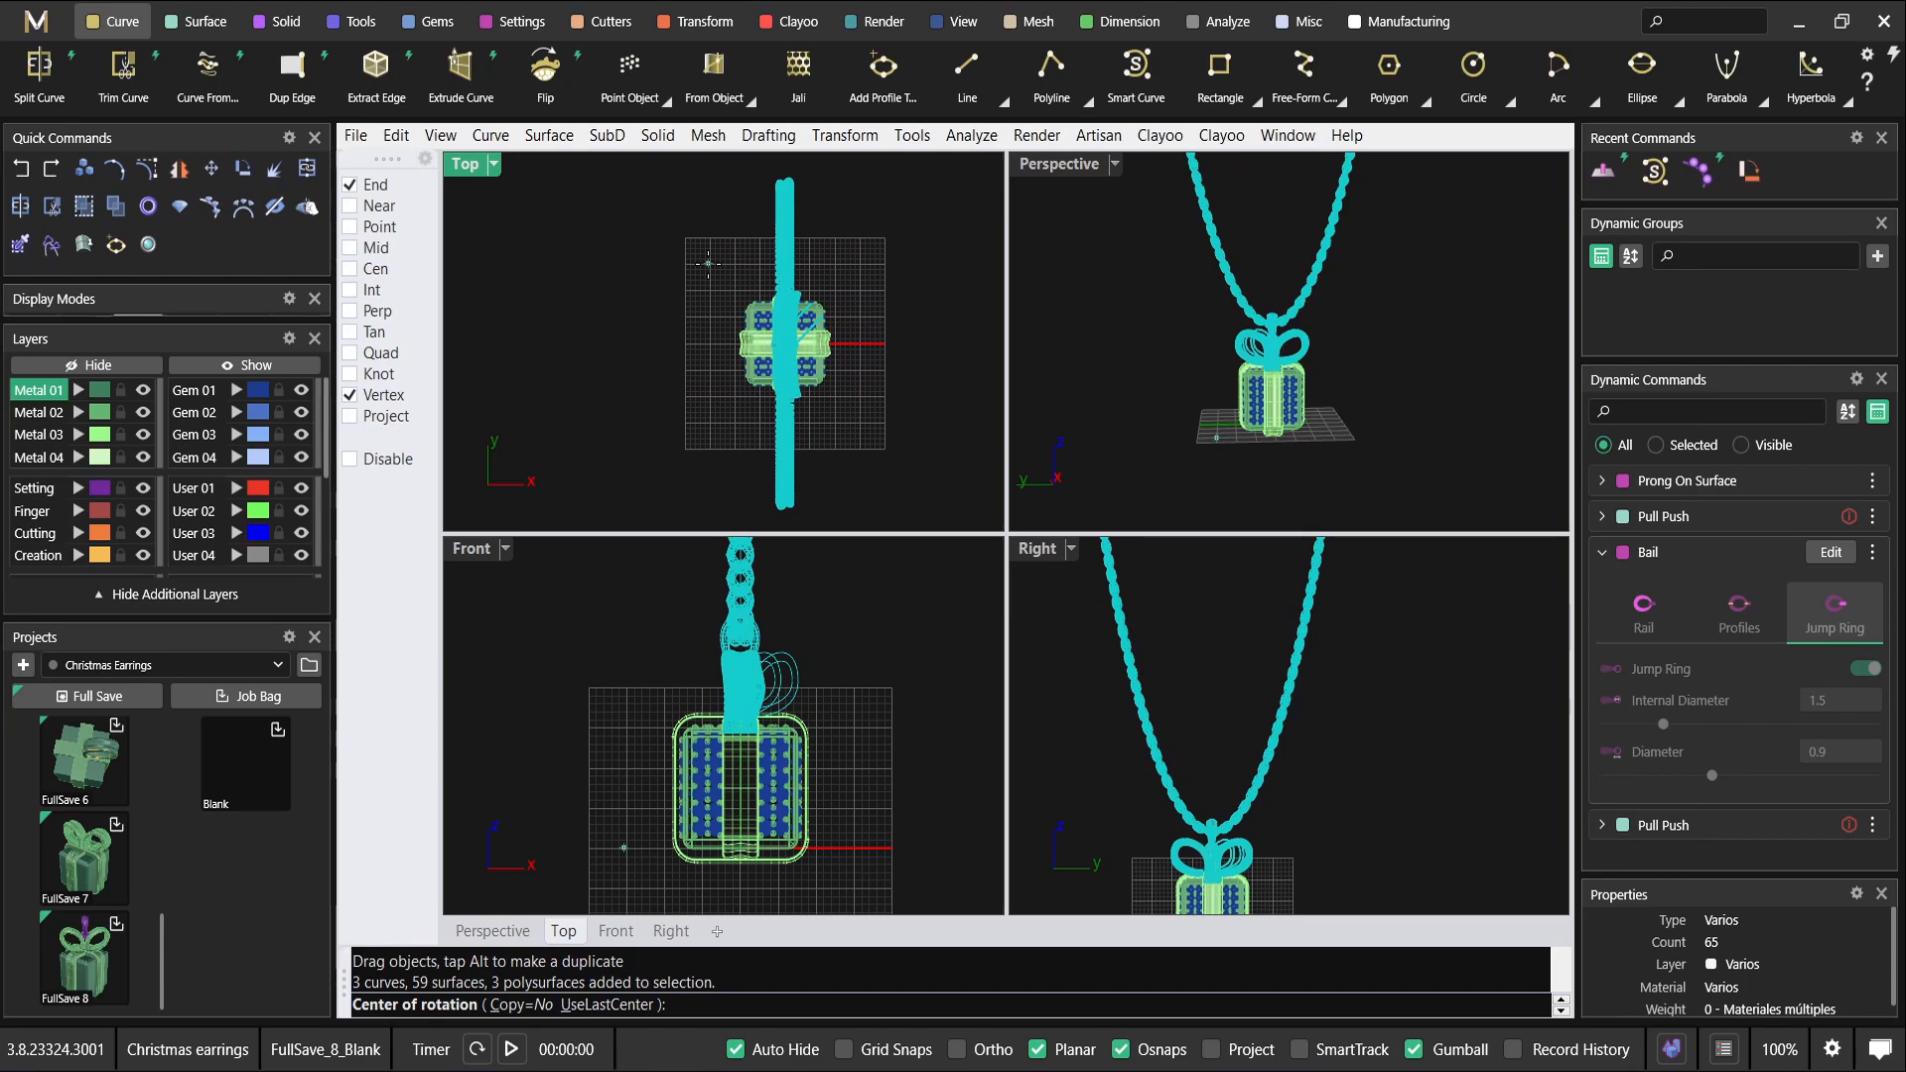
key(Return)
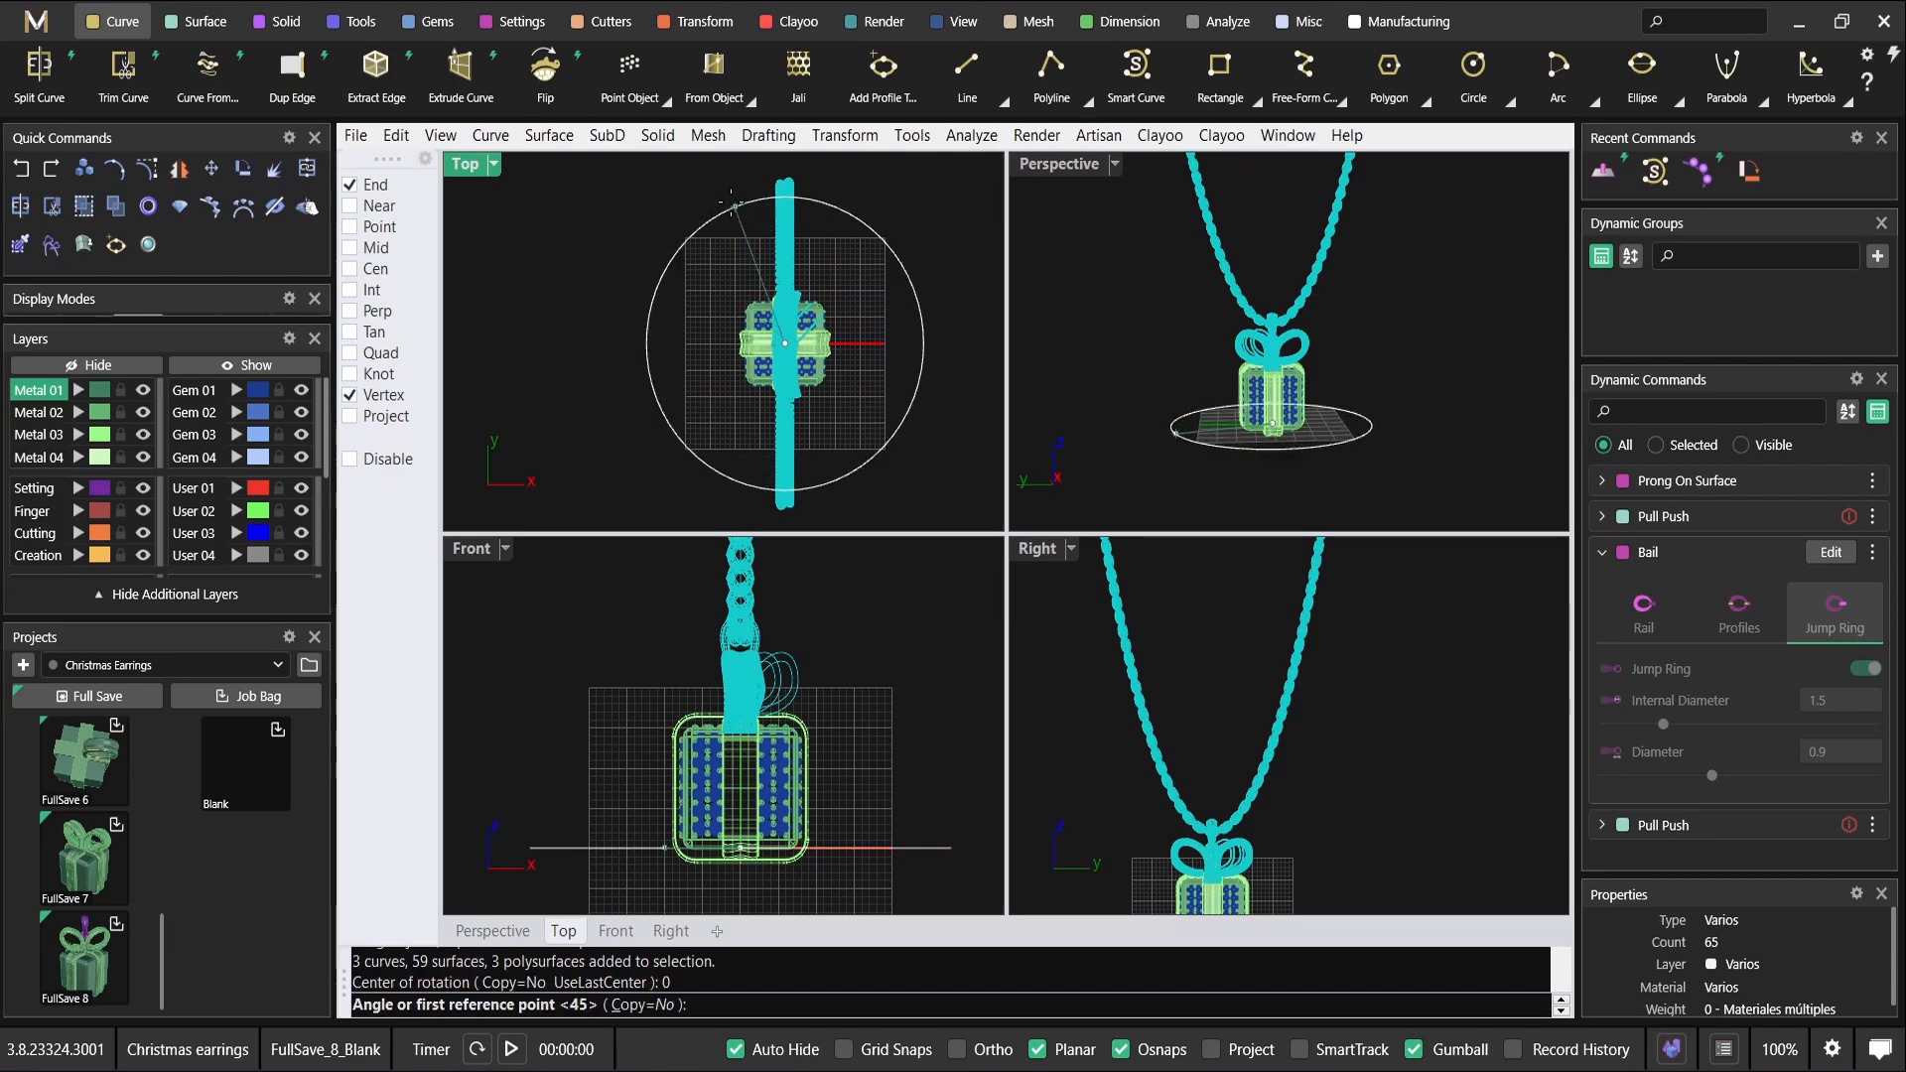
right_drag(787, 194, 793, 324)
click(790, 224)
click(980, 279)
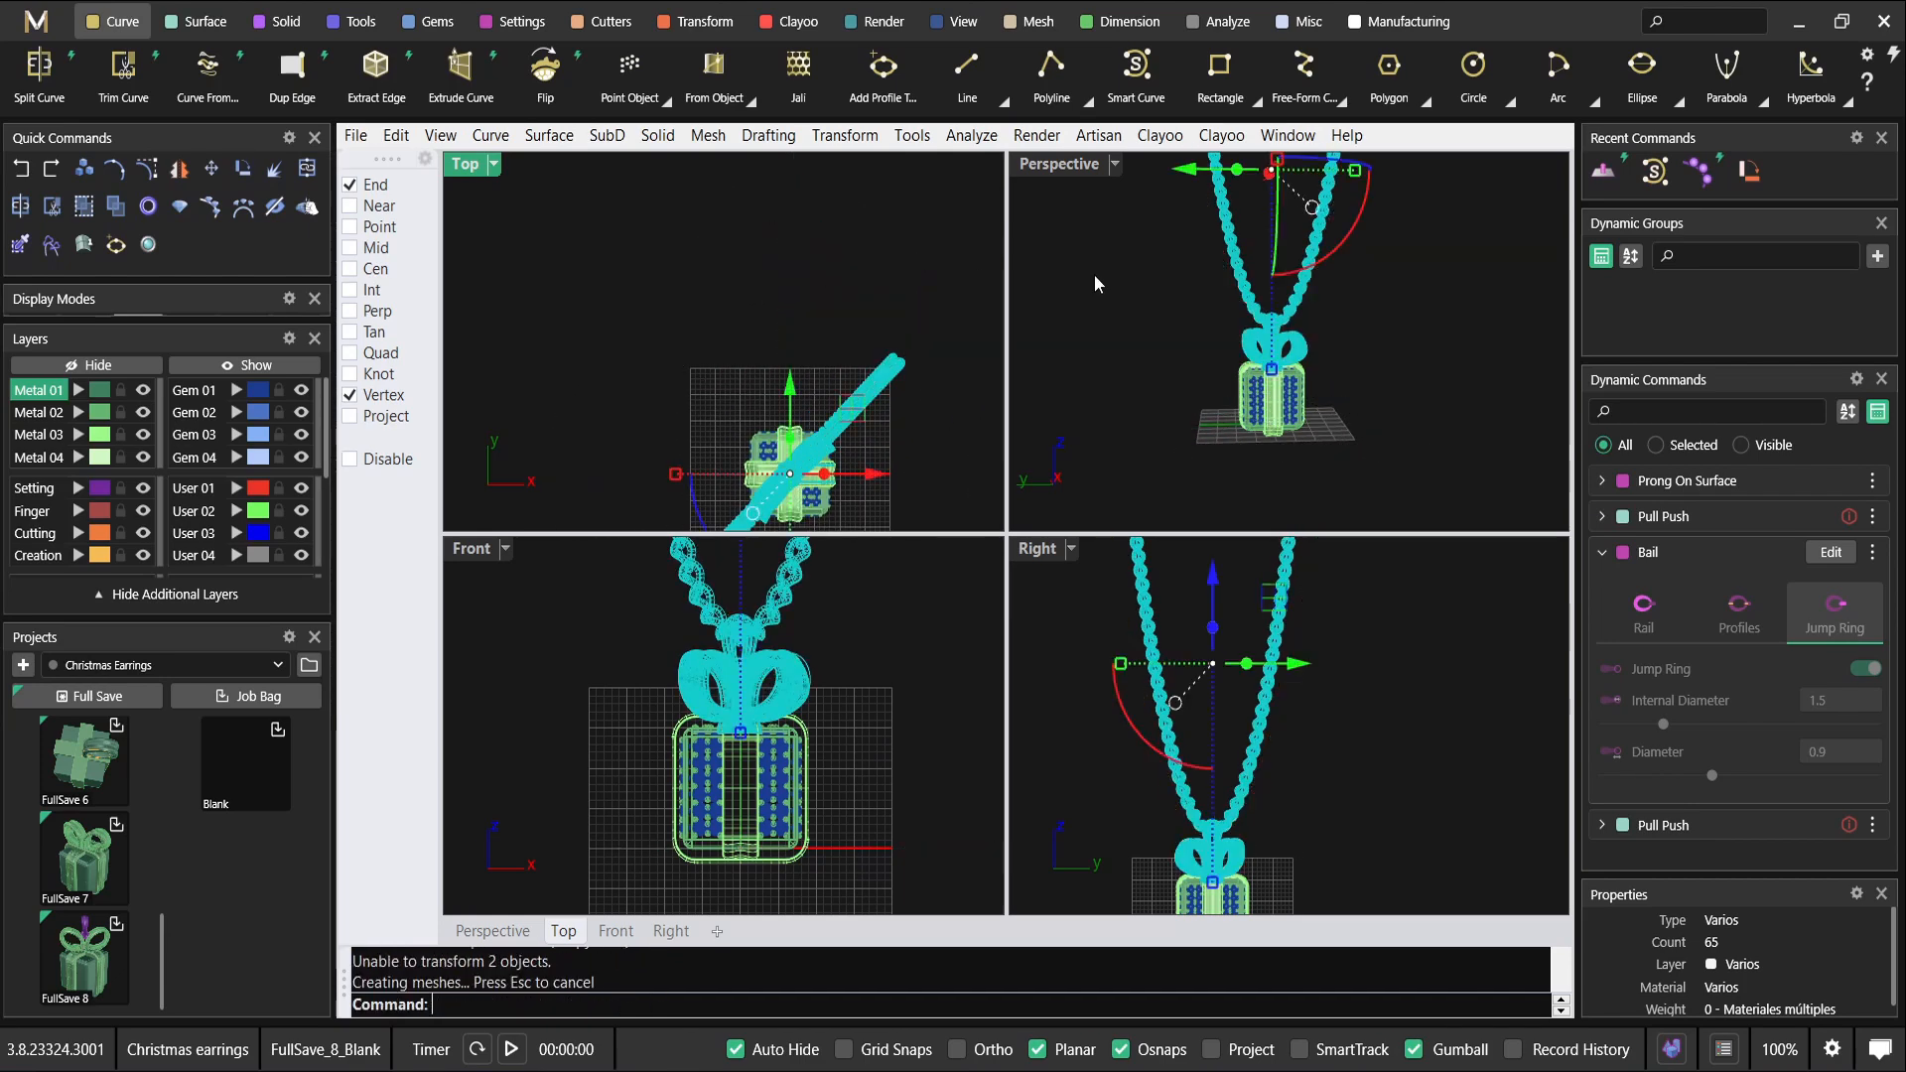
Switch the Perspective view to Rendered display and examine the metal finishes of the chain, bail and bow up close.
double_click(1042, 164)
click(903, 516)
right_drag(904, 516, 970, 496)
click(495, 164)
click(626, 160)
scroll(1086, 593, up, 4)
mouse_move(1085, 593)
right_down()
mouse_move(1082, 641)
mouse_move(978, 630)
mouse_move(1061, 571)
right_up()
scroll(1061, 571, up, 7)
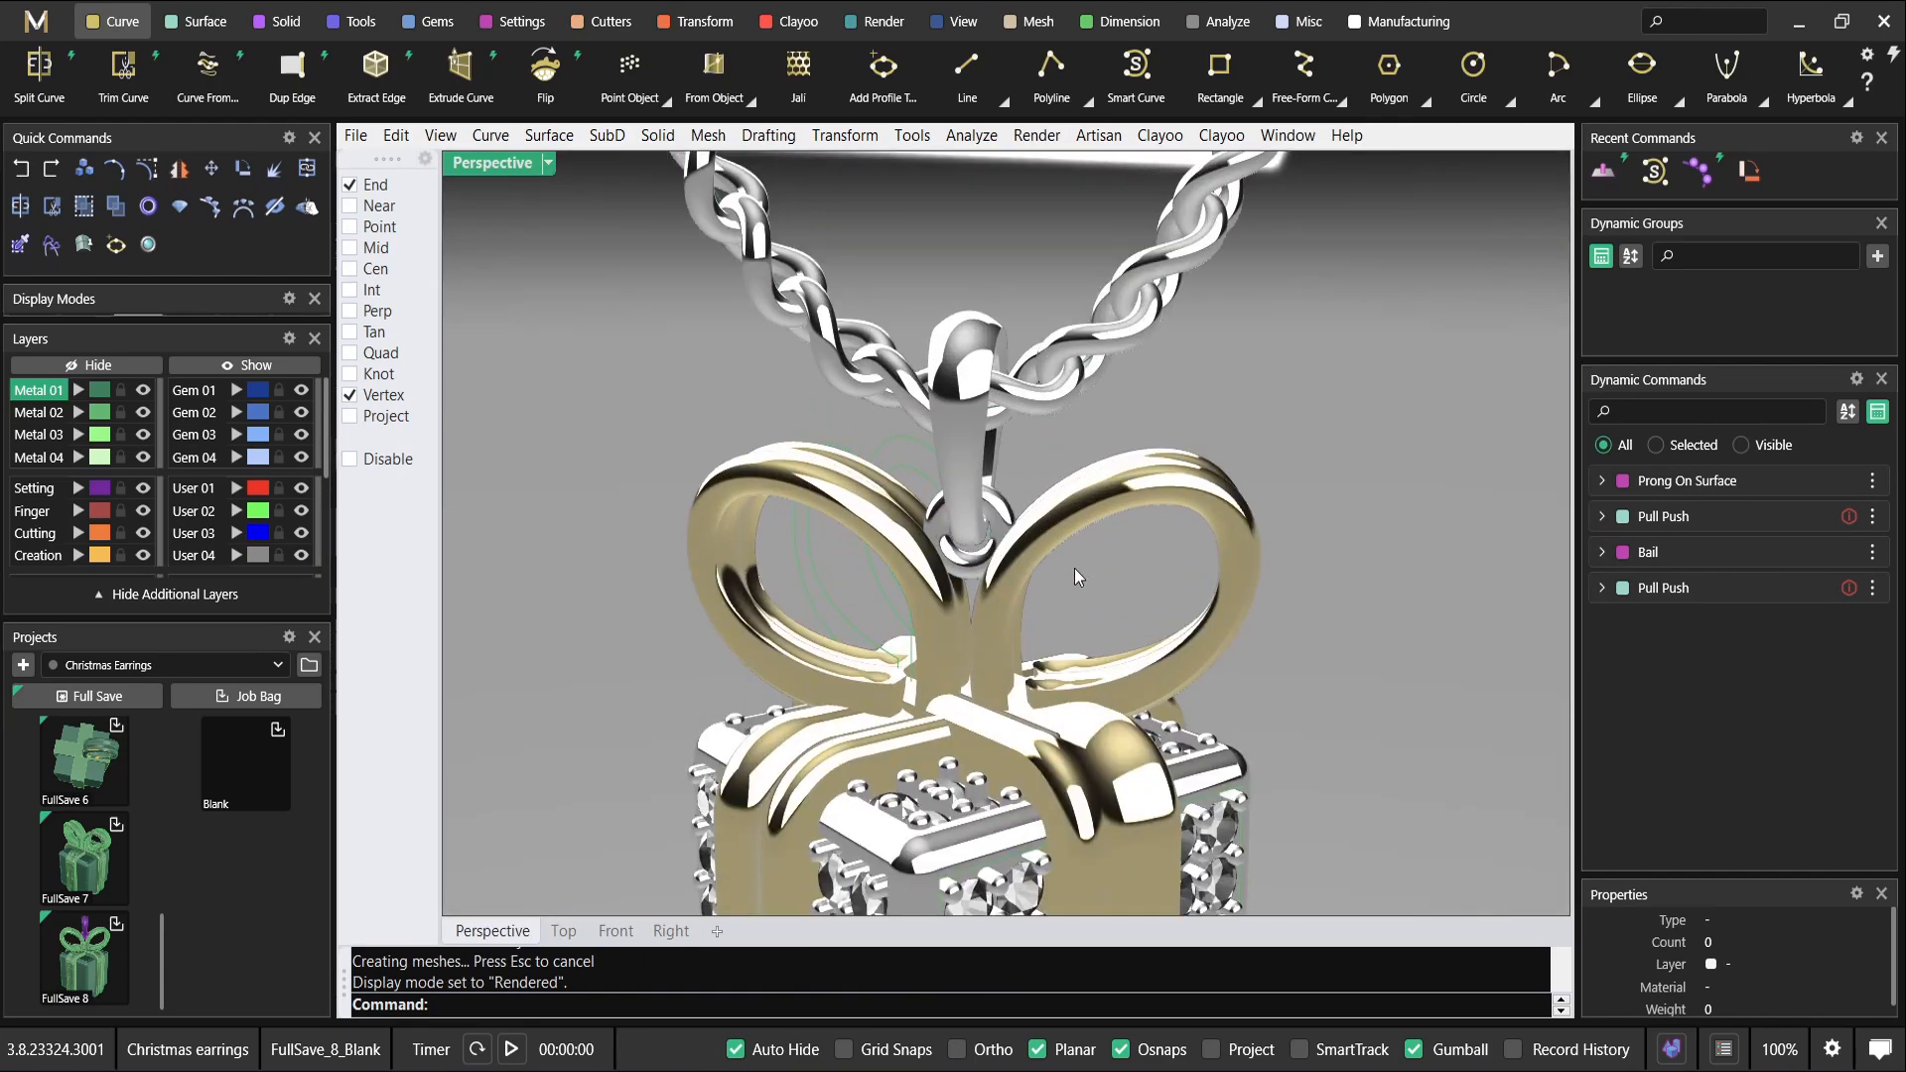
Try assigning the bow and bail to the Metal 02 layer and inspect them in the rendered view.
click(857, 503)
click(81, 412)
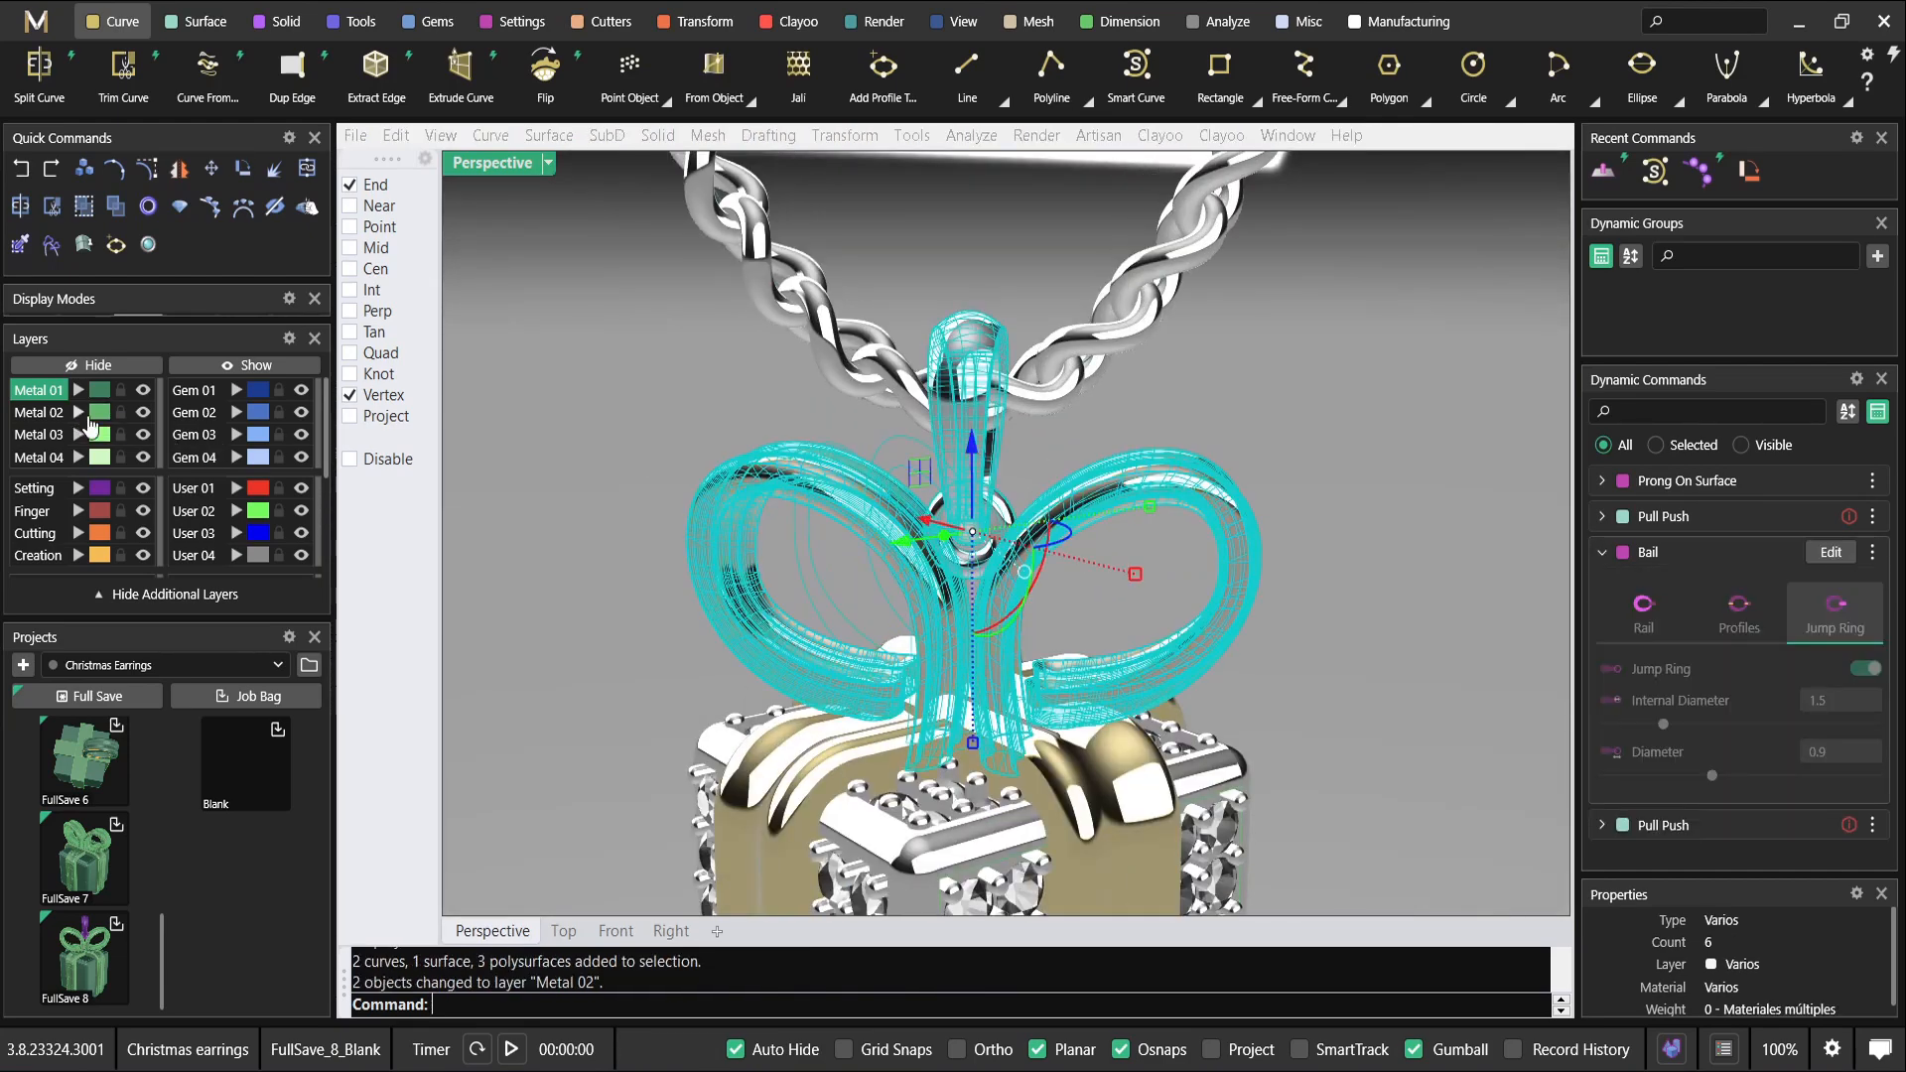
click(662, 366)
scroll(872, 521, down, 4)
scroll(910, 543, up, 4)
right_drag(910, 543, 996, 567)
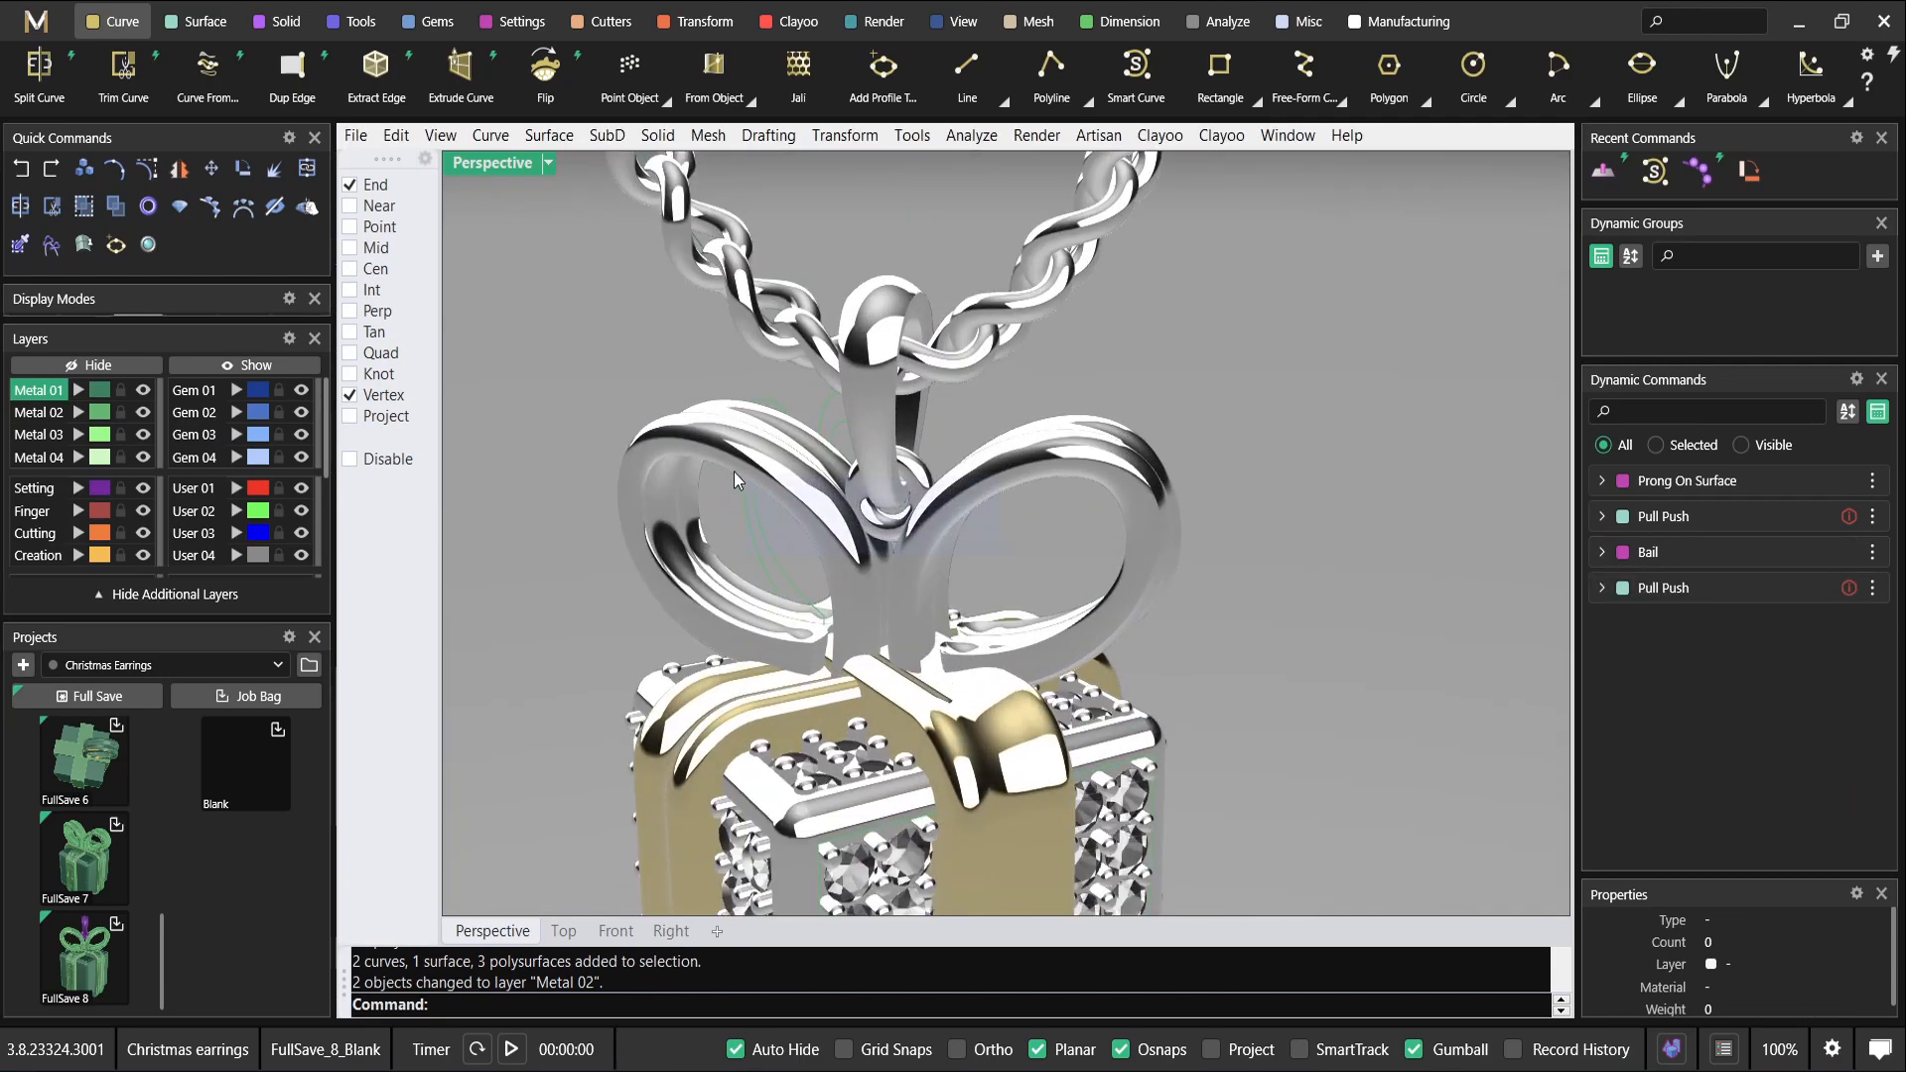
click(736, 481)
click(80, 417)
click(607, 402)
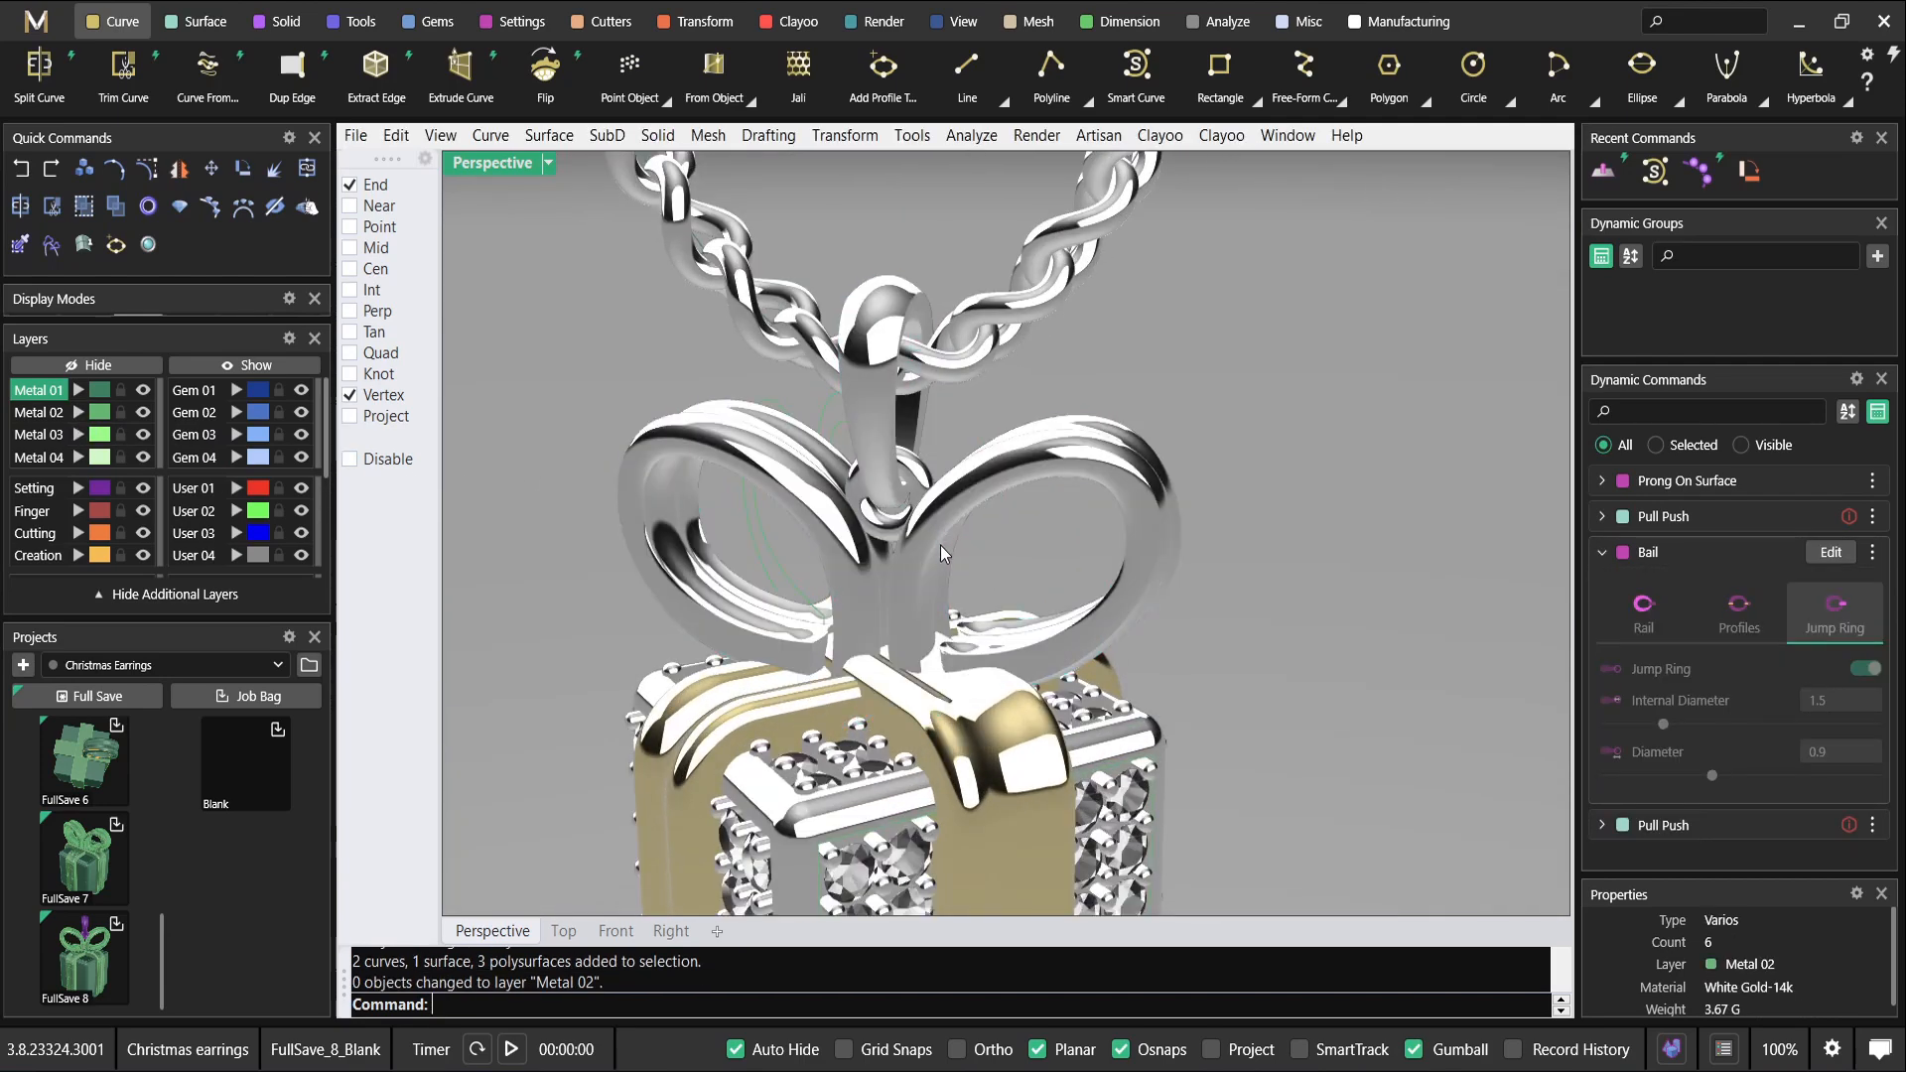
Switch the Perspective view to Shaded display and assign the bow and bail to the Metal 03 layer.
scroll(945, 521, down, 4)
right_click(500, 167)
click(629, 133)
scroll(775, 483, up, 4)
click(774, 483)
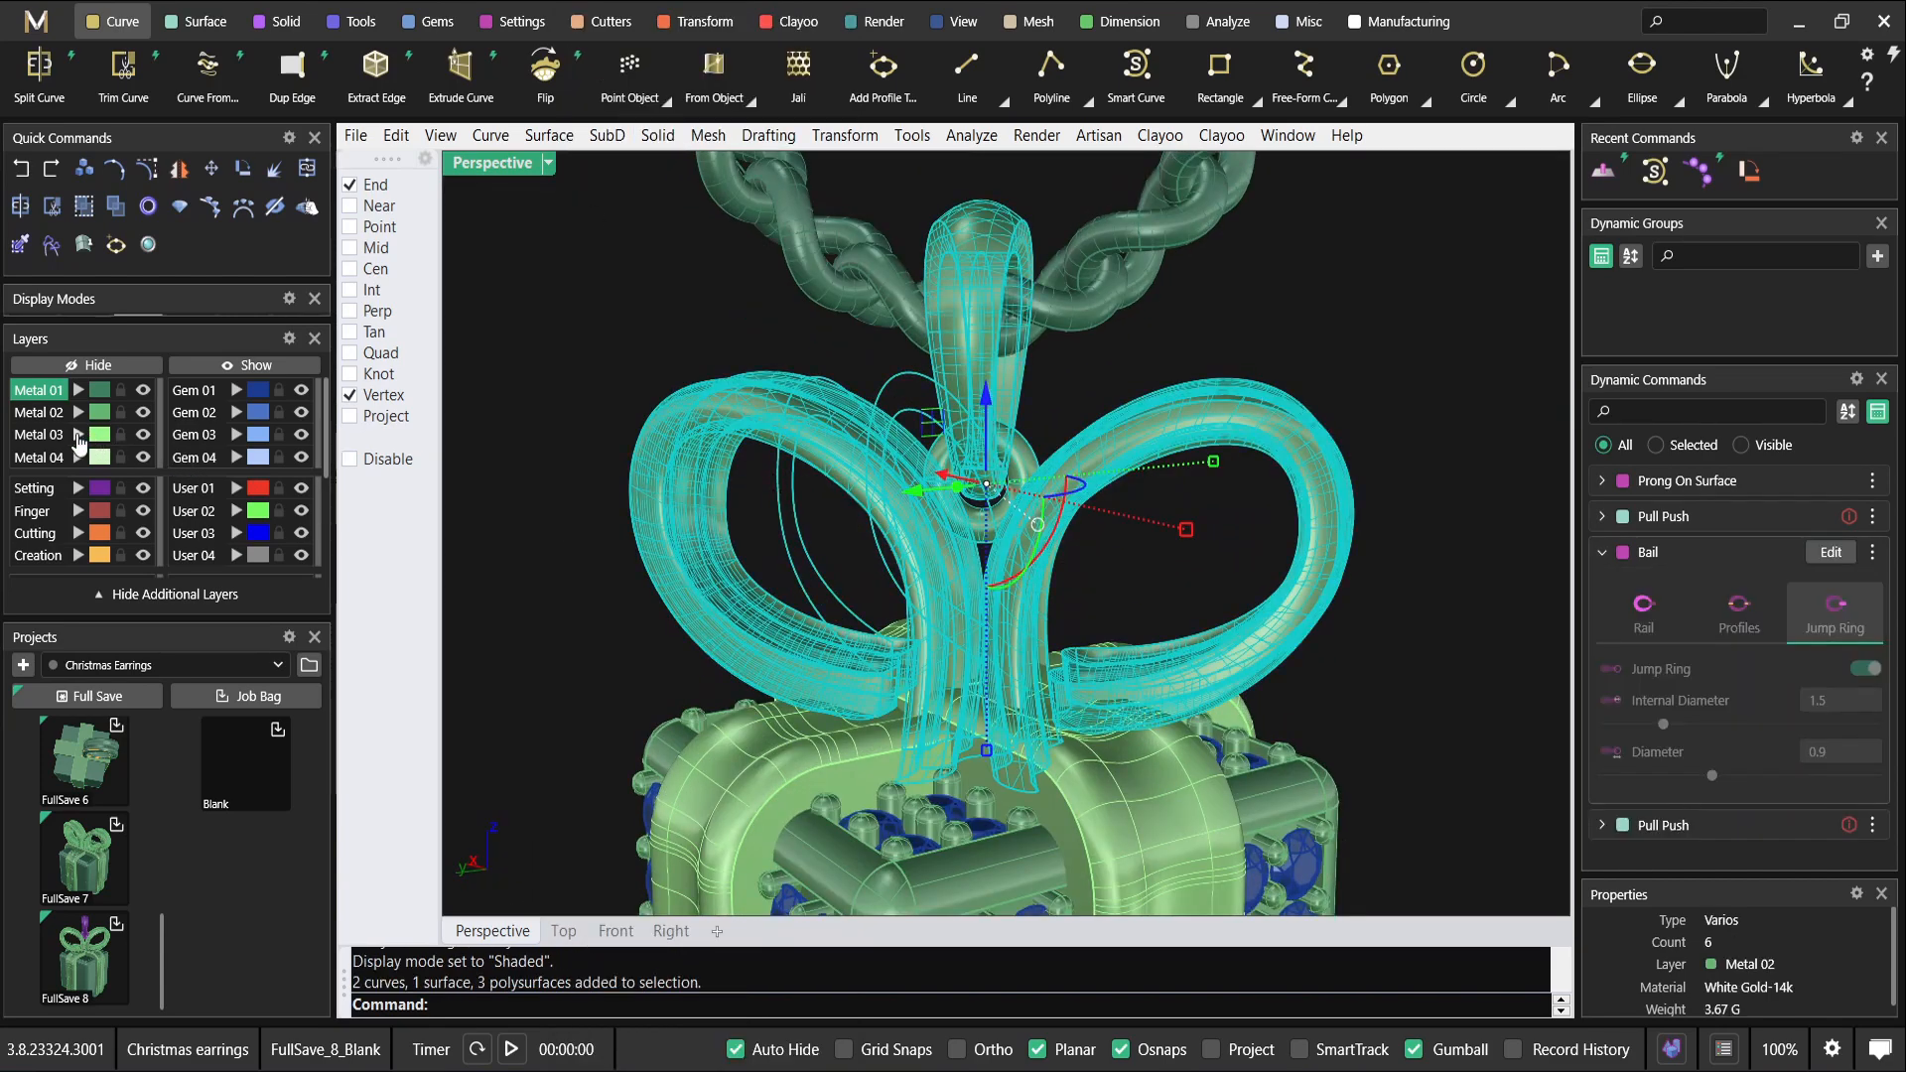
click(79, 438)
key(Escape)
scroll(1195, 481, down, 4)
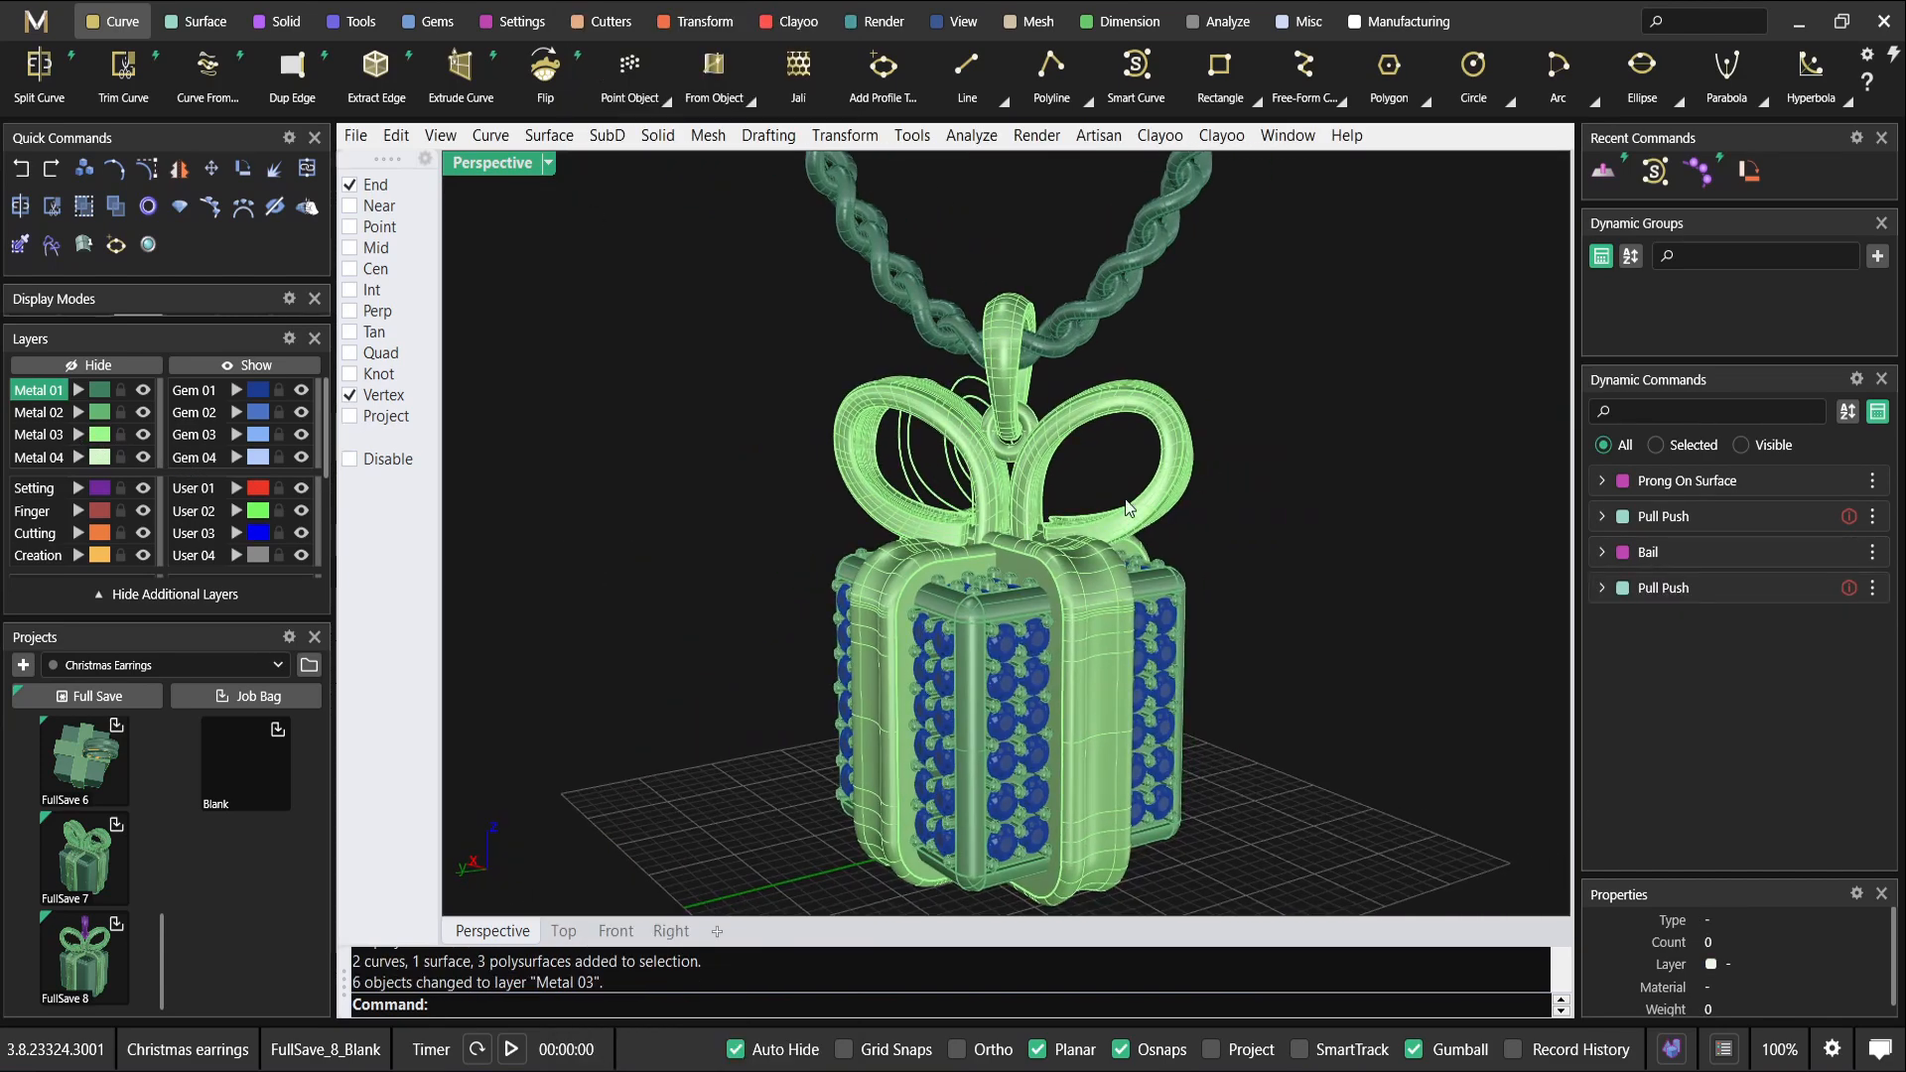
Set the Perspective view to Rendered display and bring the whole pendant with its chain into view.
right_click(458, 172)
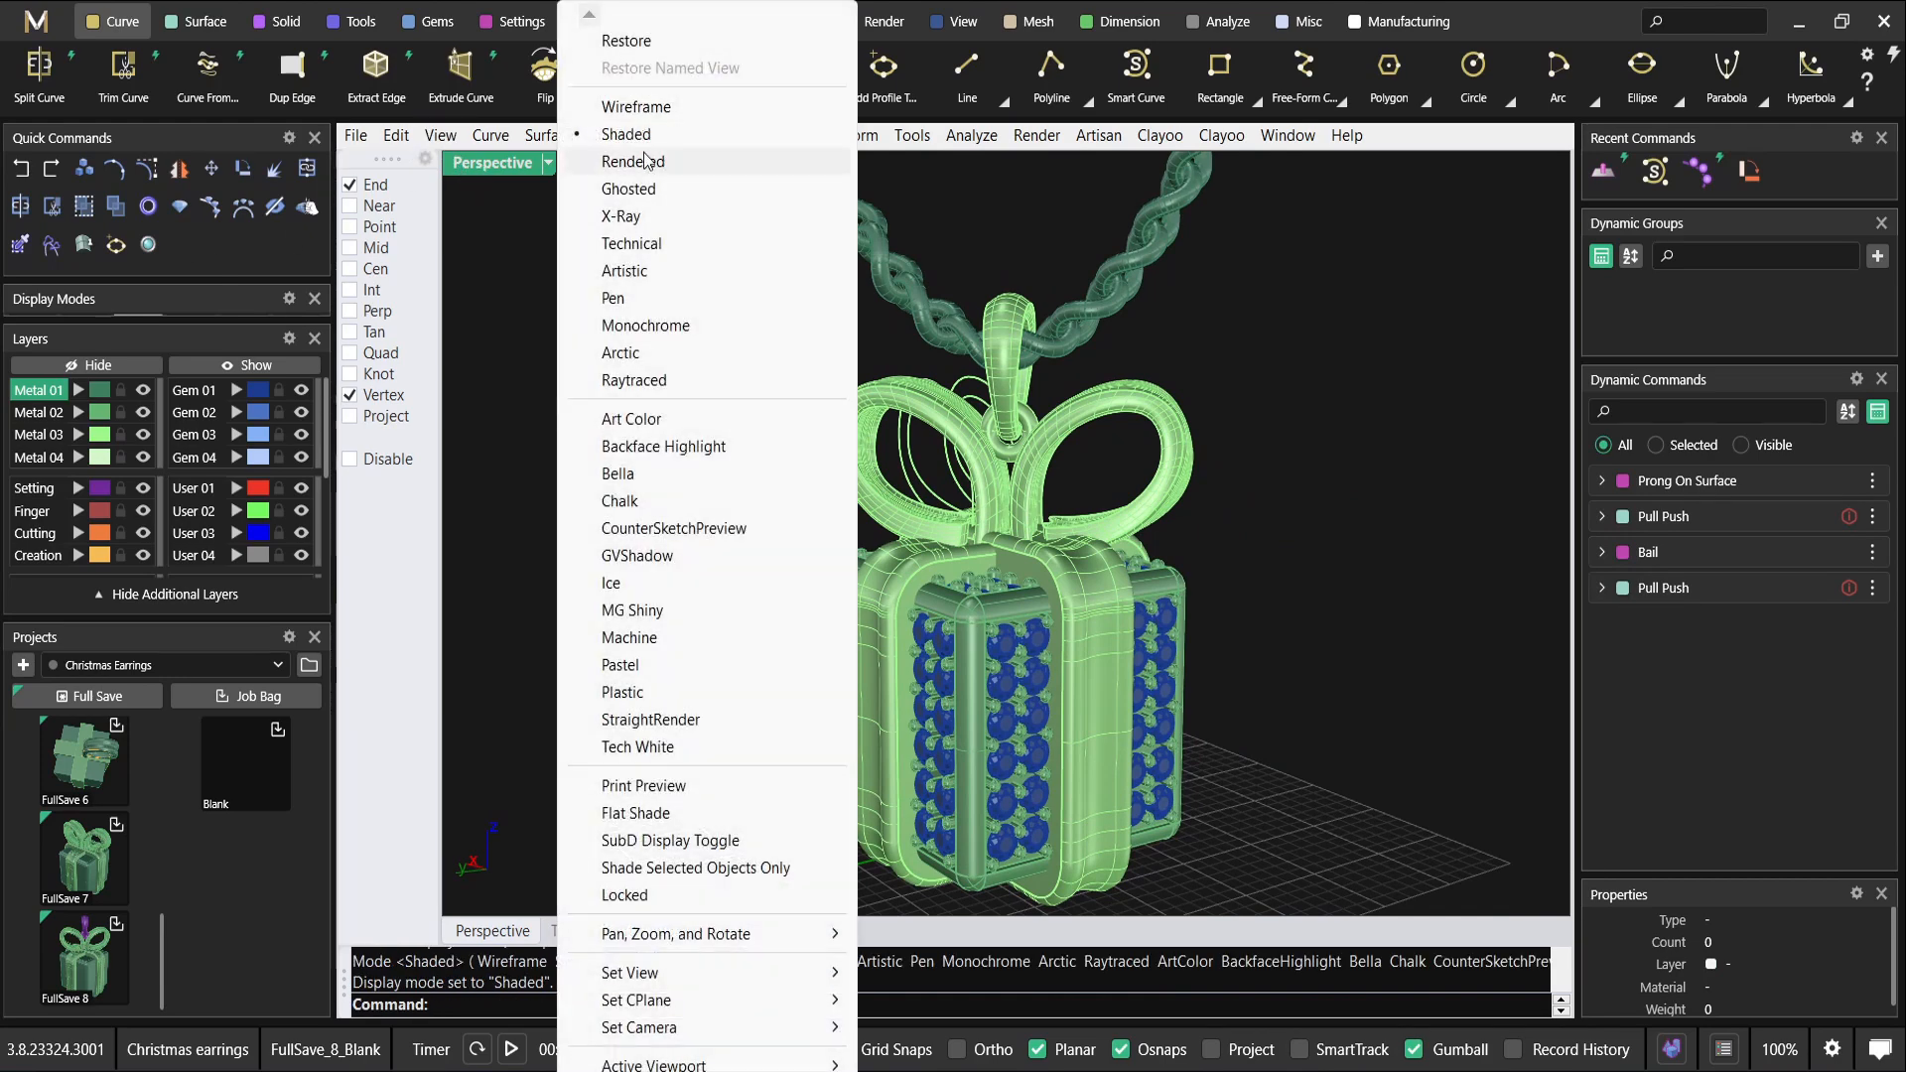
click(633, 162)
scroll(909, 570, down, 5)
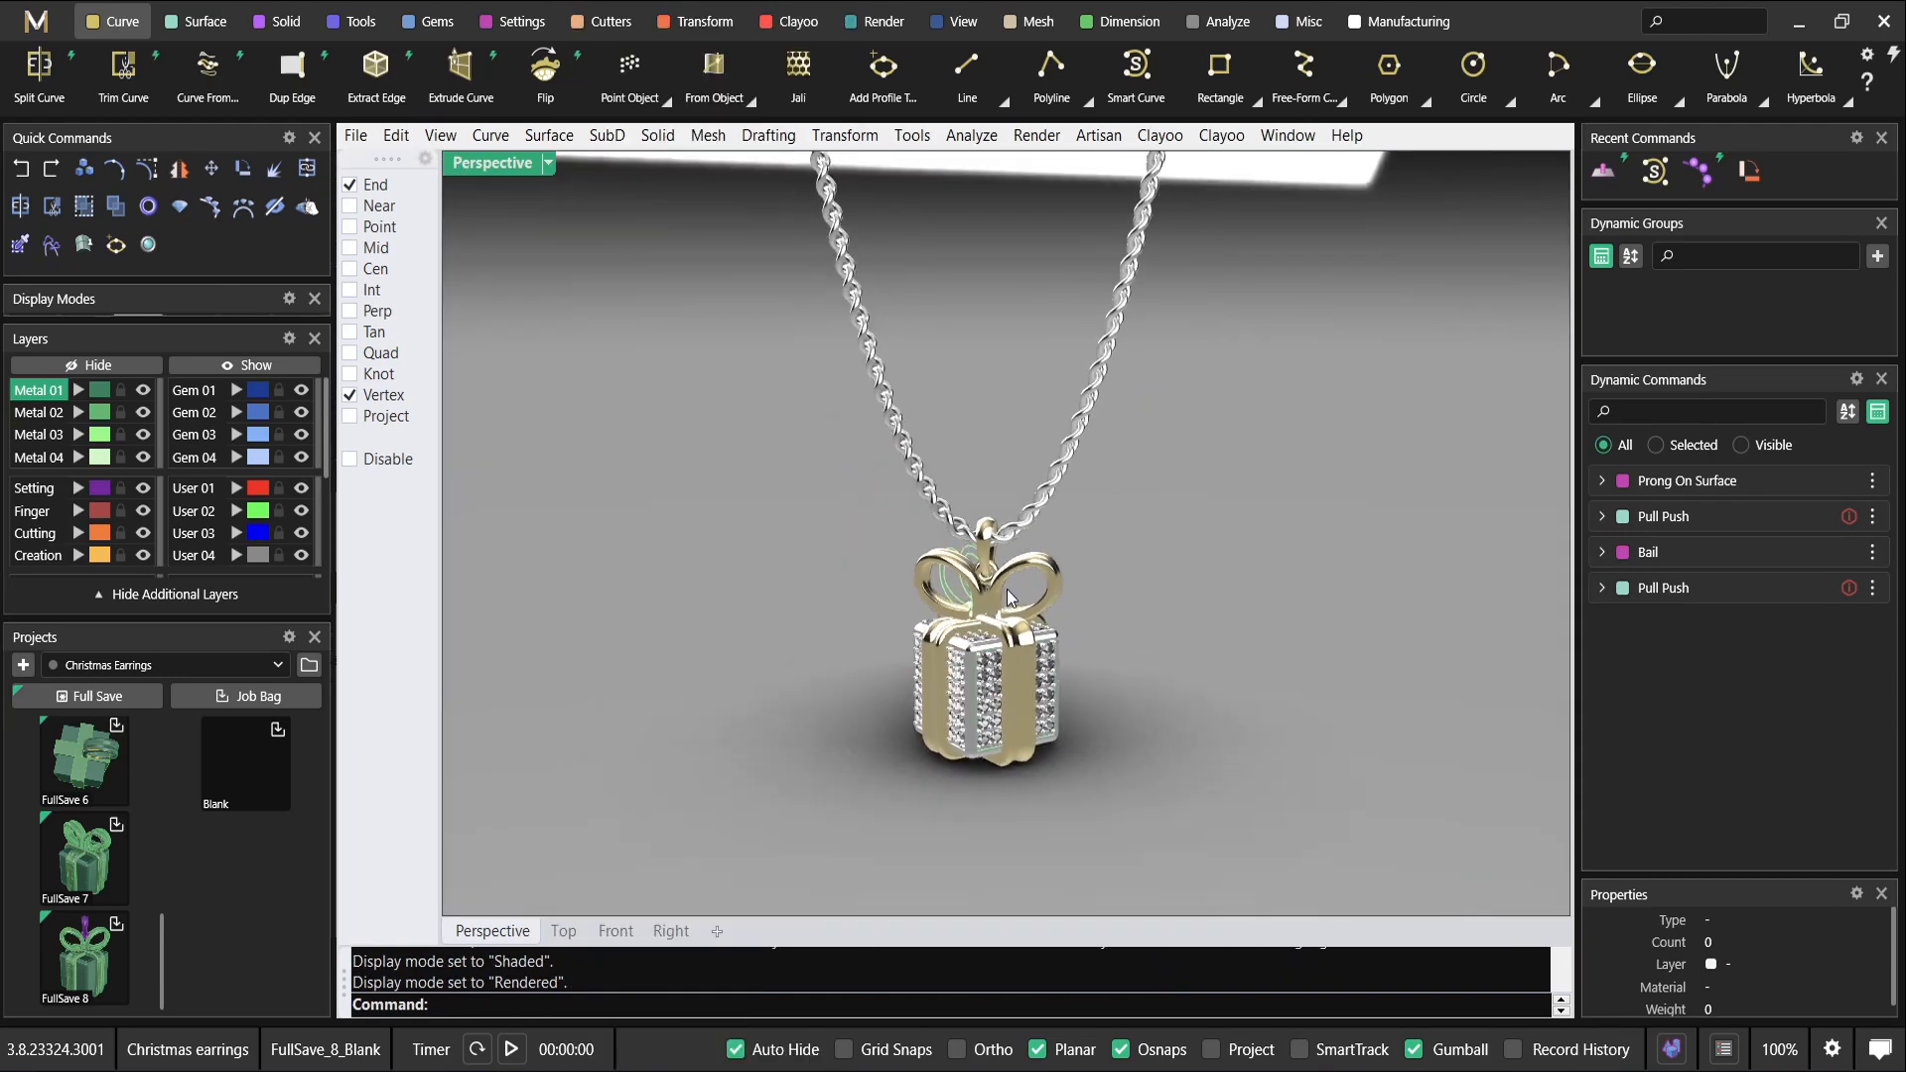